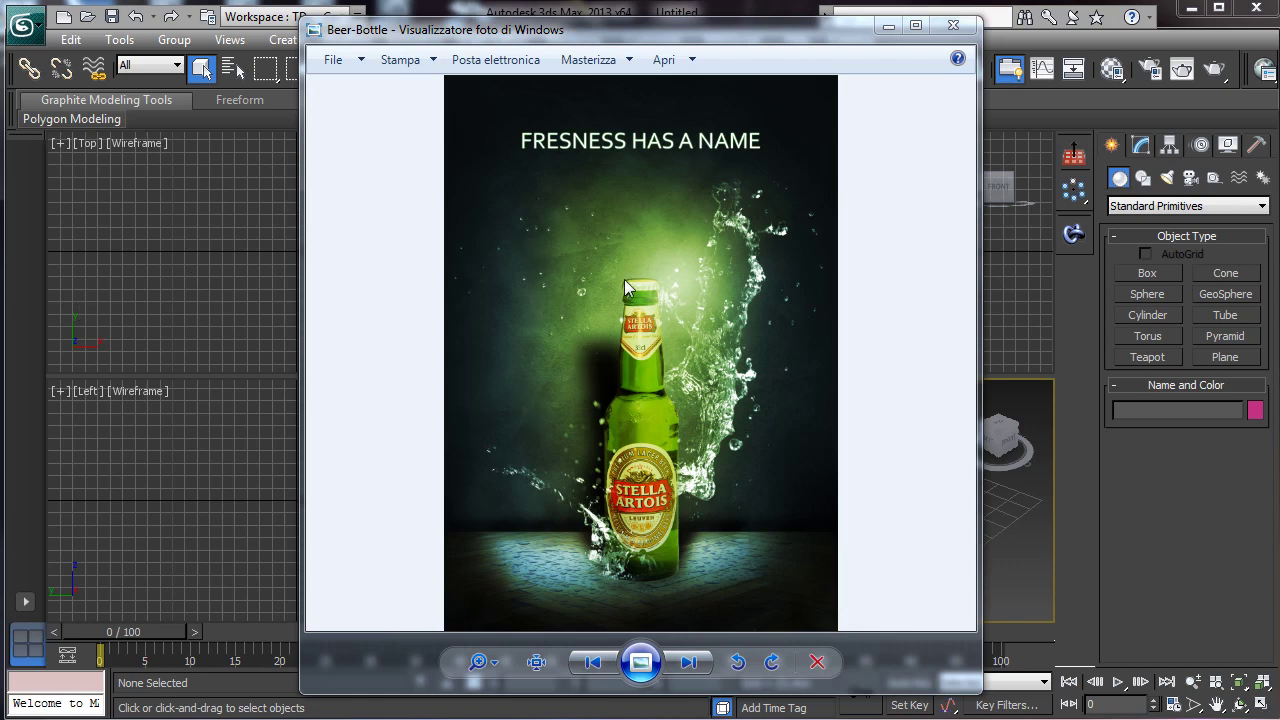
Step: Browse through four more beer bottle and glass reference photos, then close Windows Photo Viewer
left_click(689, 662)
left_click(705, 668)
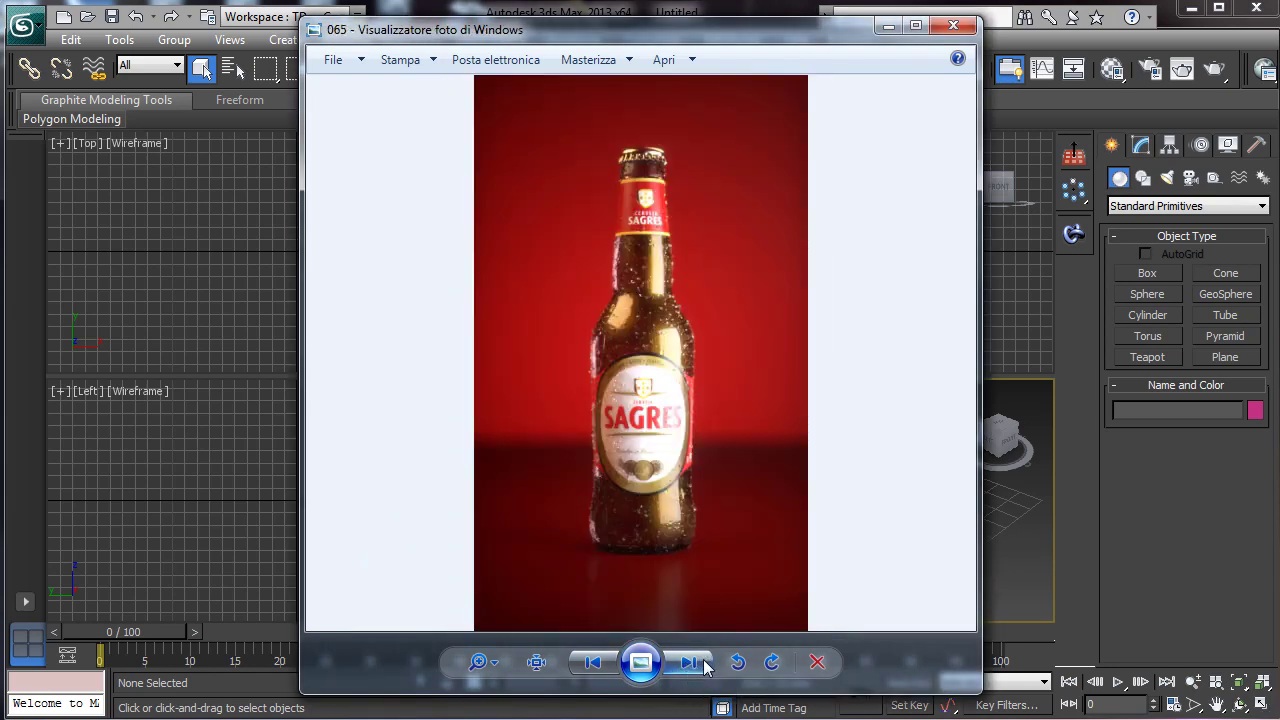
left_click(707, 667)
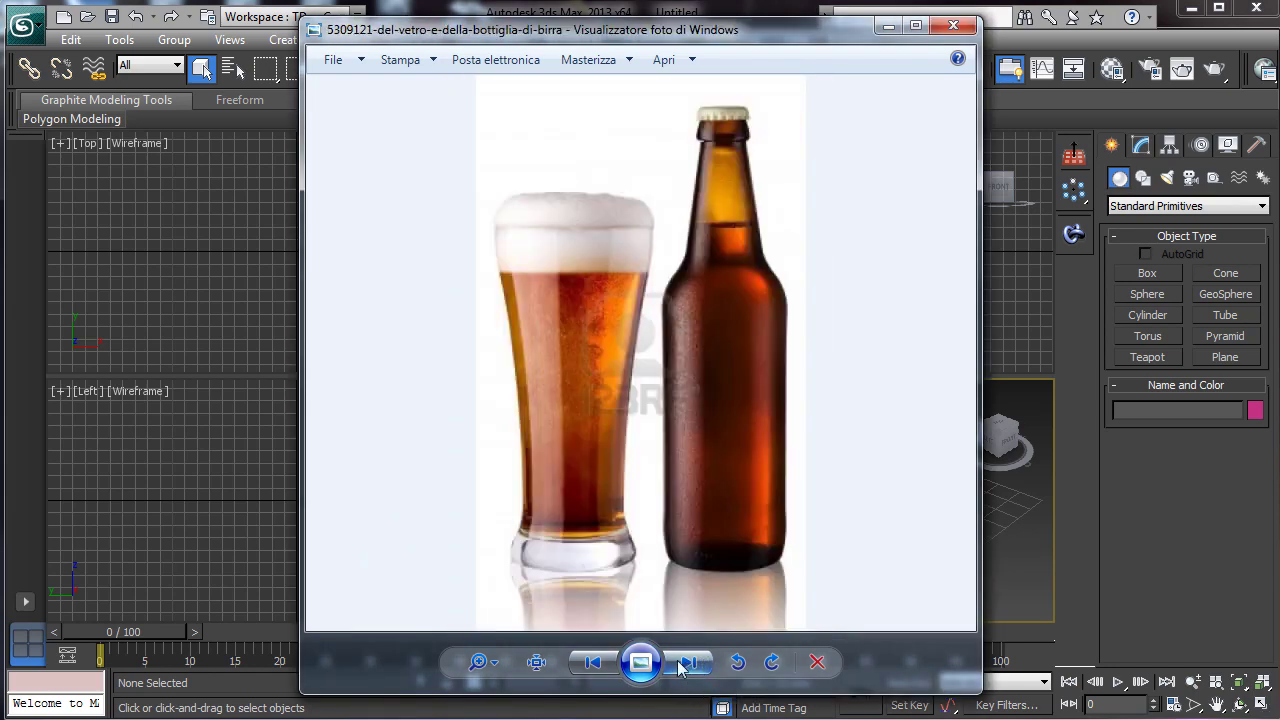
left_click(691, 665)
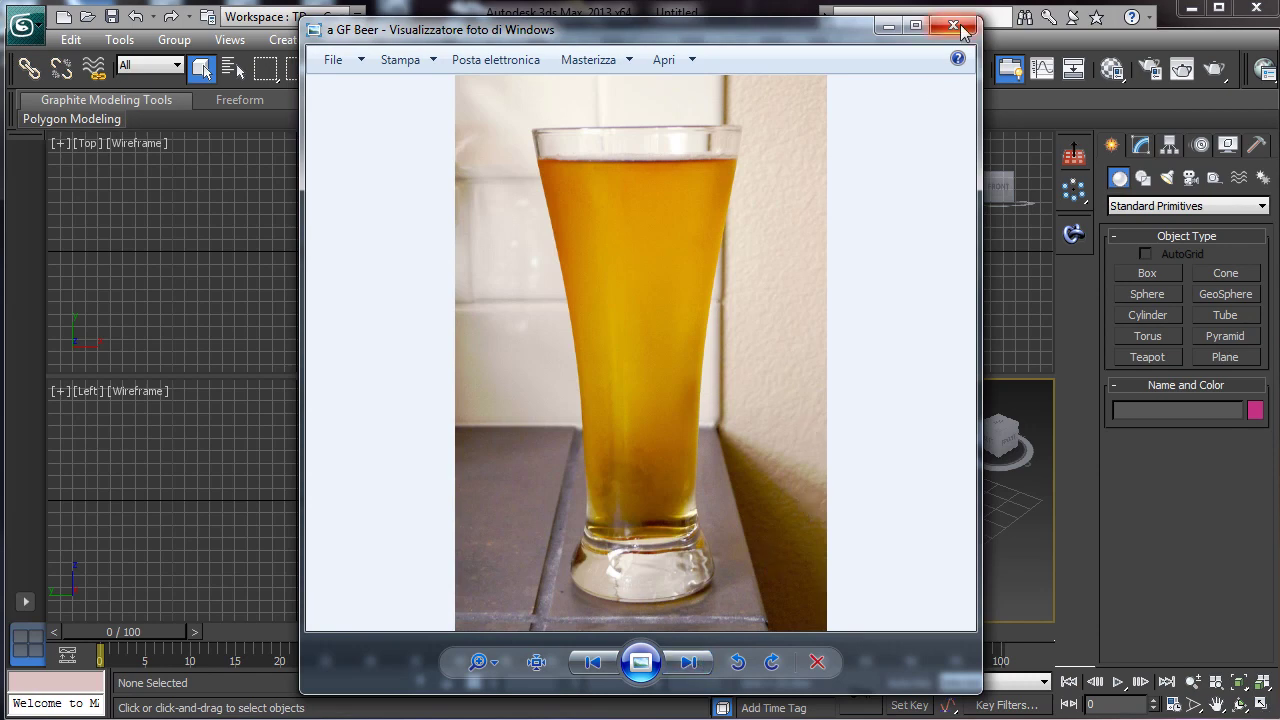
left_click(888, 27)
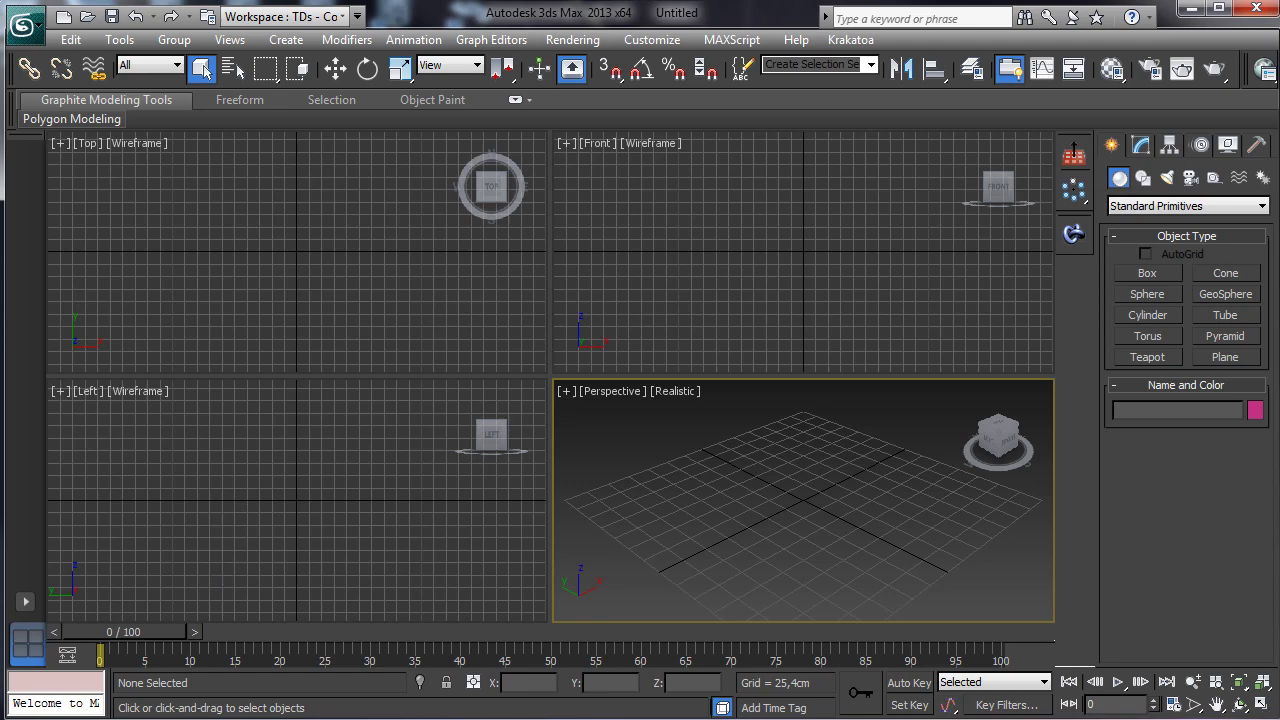
Step: Confirm Metric Centimeters as the scene's display units in Units Setup
left_click(652, 40)
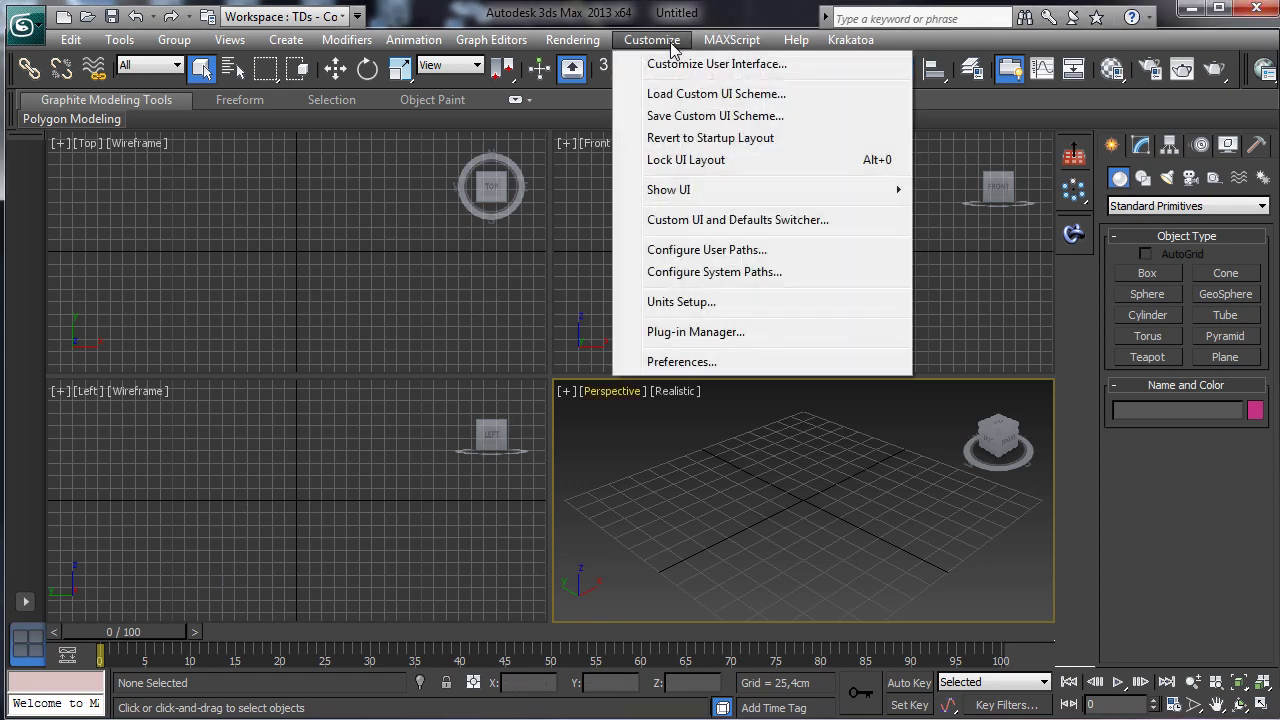
left_click(703, 302)
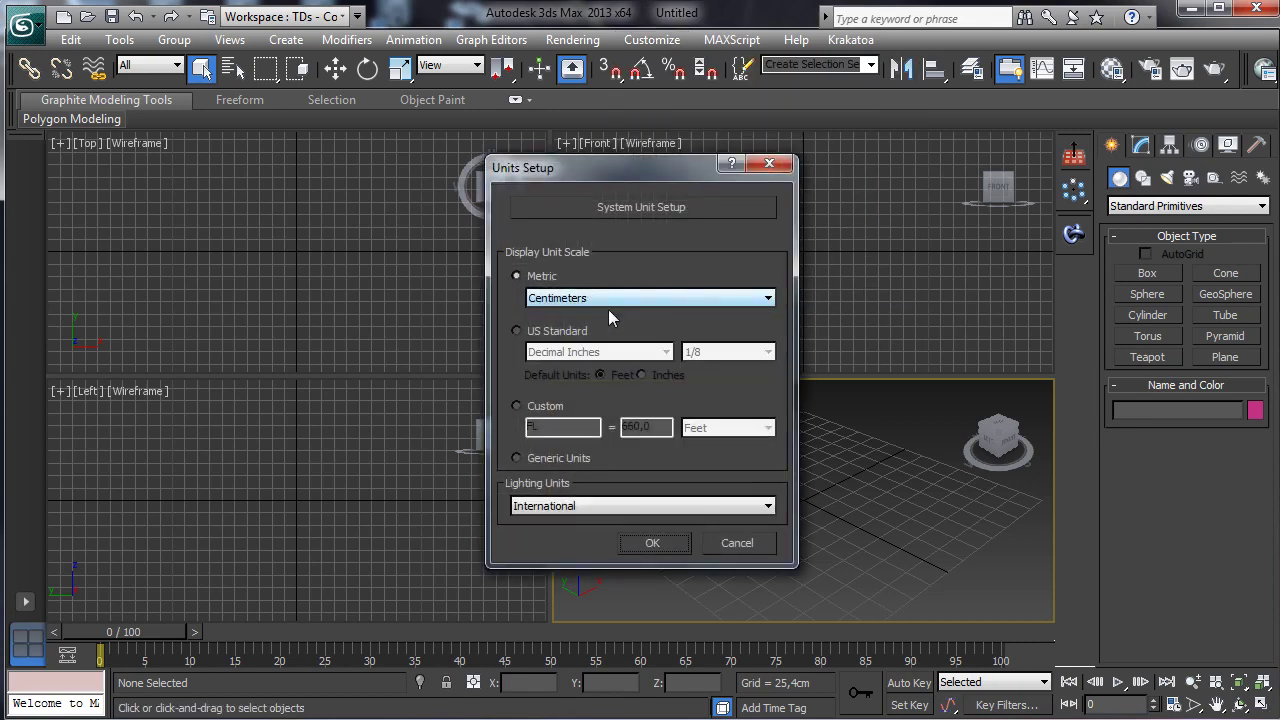
left_click(652, 543)
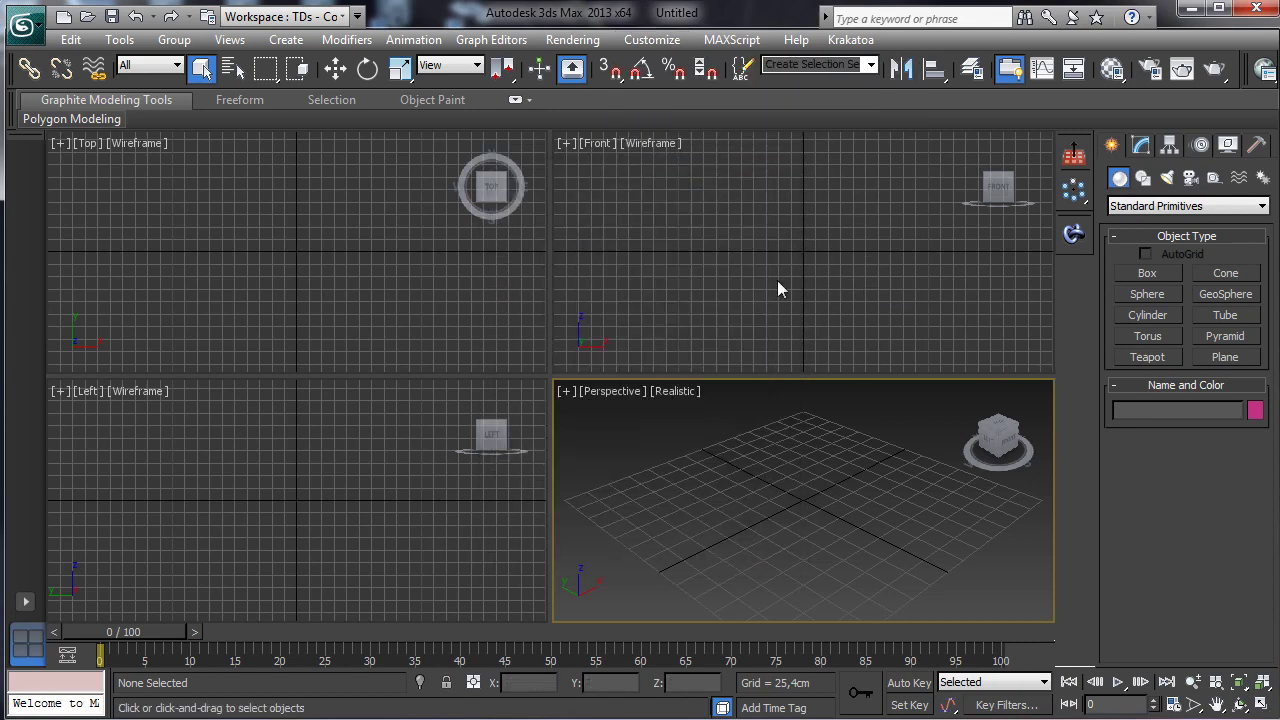
Step: Switch to a single full-size viewport showing the Front view
left_click(750, 260)
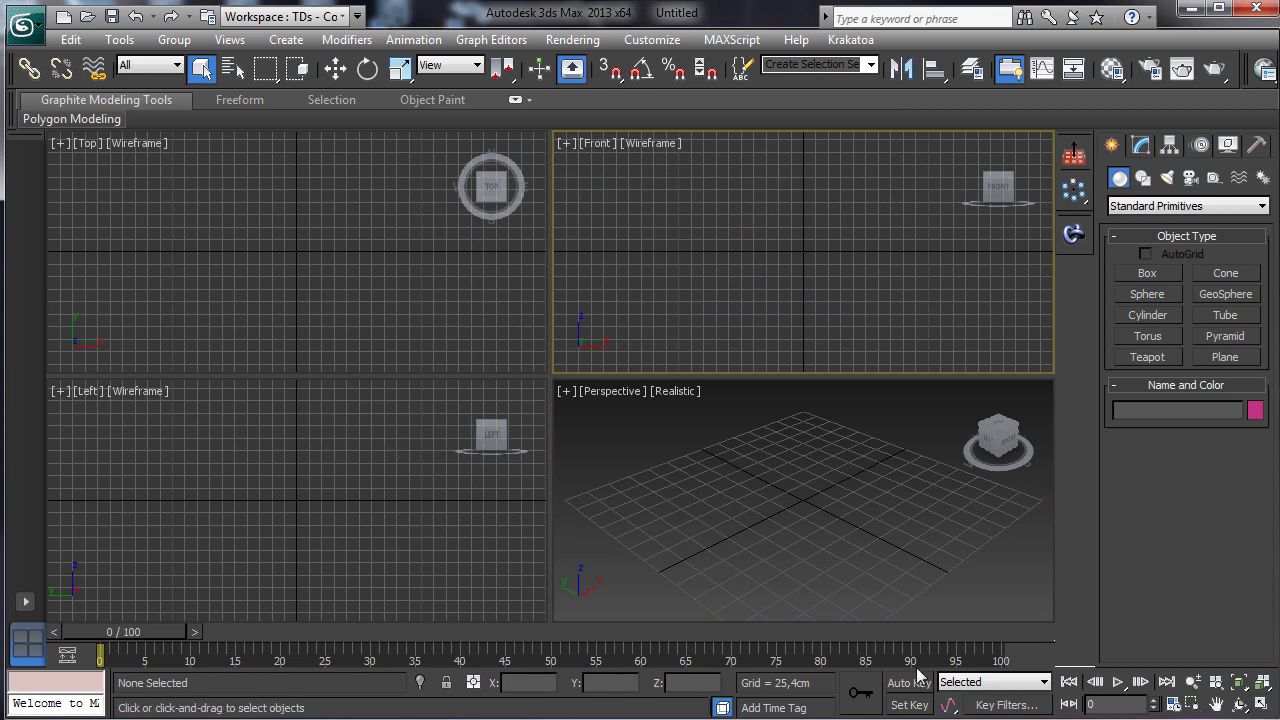
left_click(26, 602)
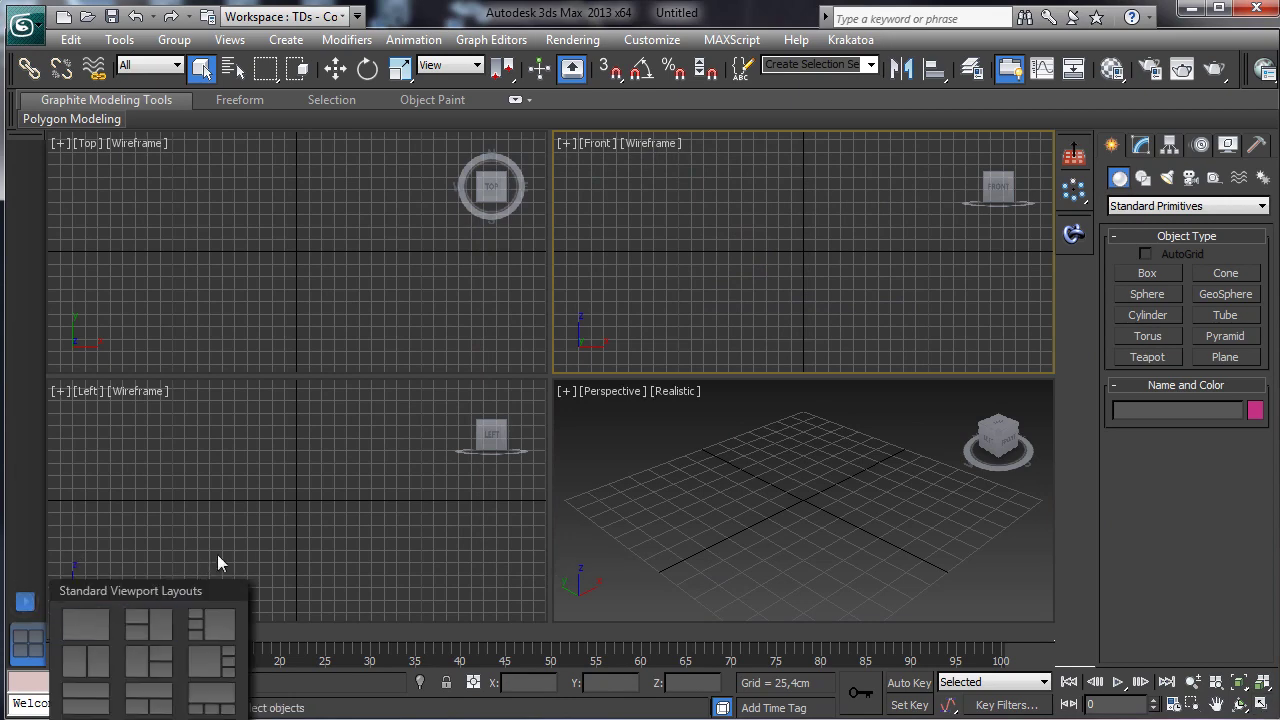
left_click(99, 620)
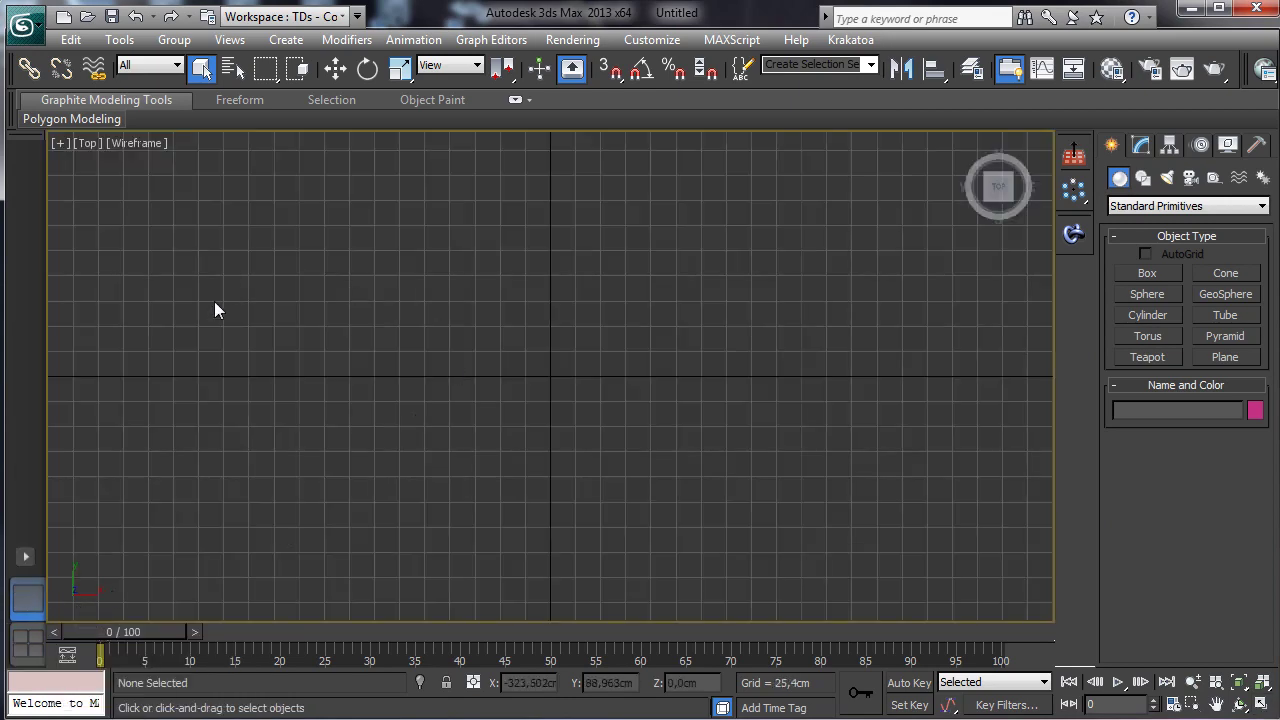
left_click(89, 144)
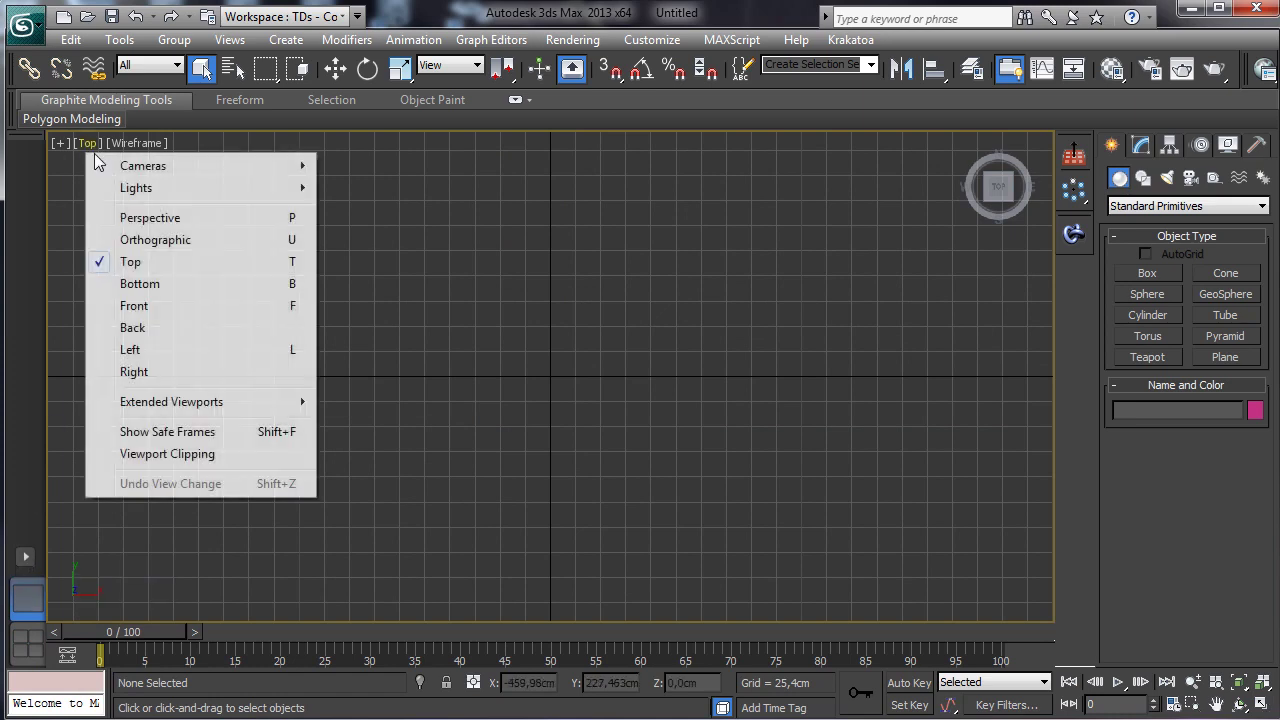
left_click(175, 306)
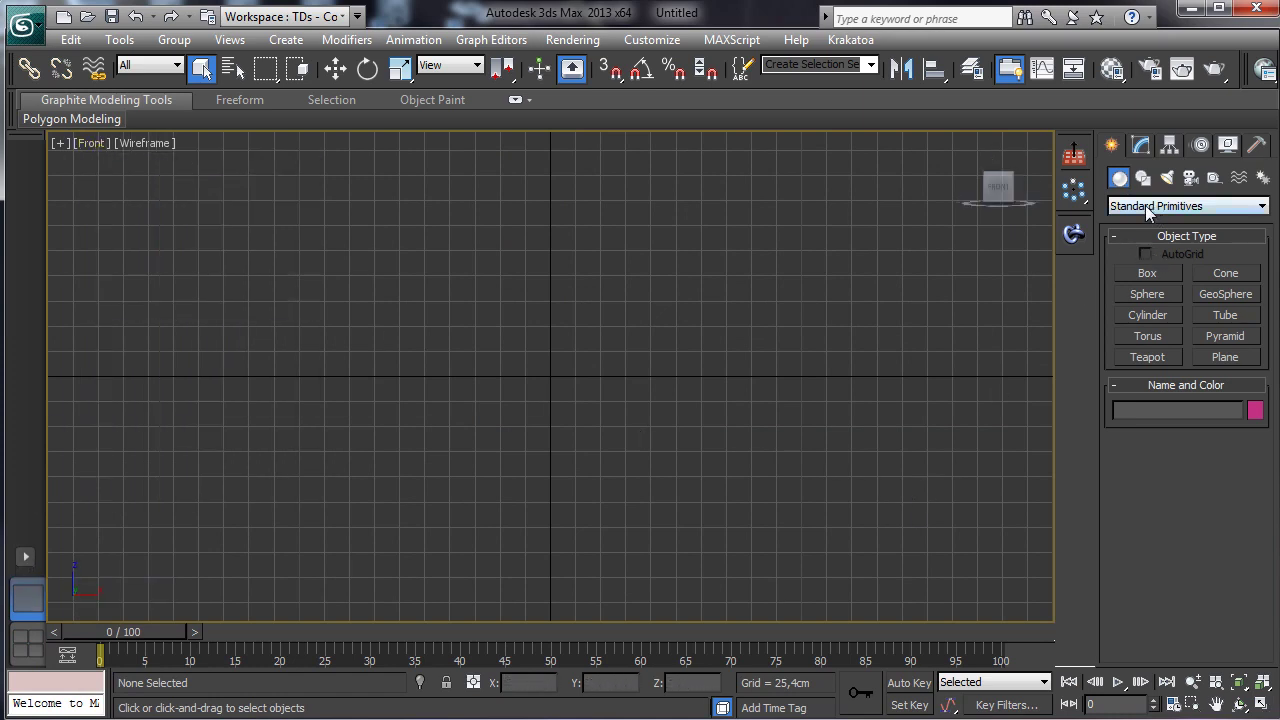
left_click(1213, 177)
Step: Draw a vertical tape measure in the Front view and fix its length at 30cm
left_click(1228, 336)
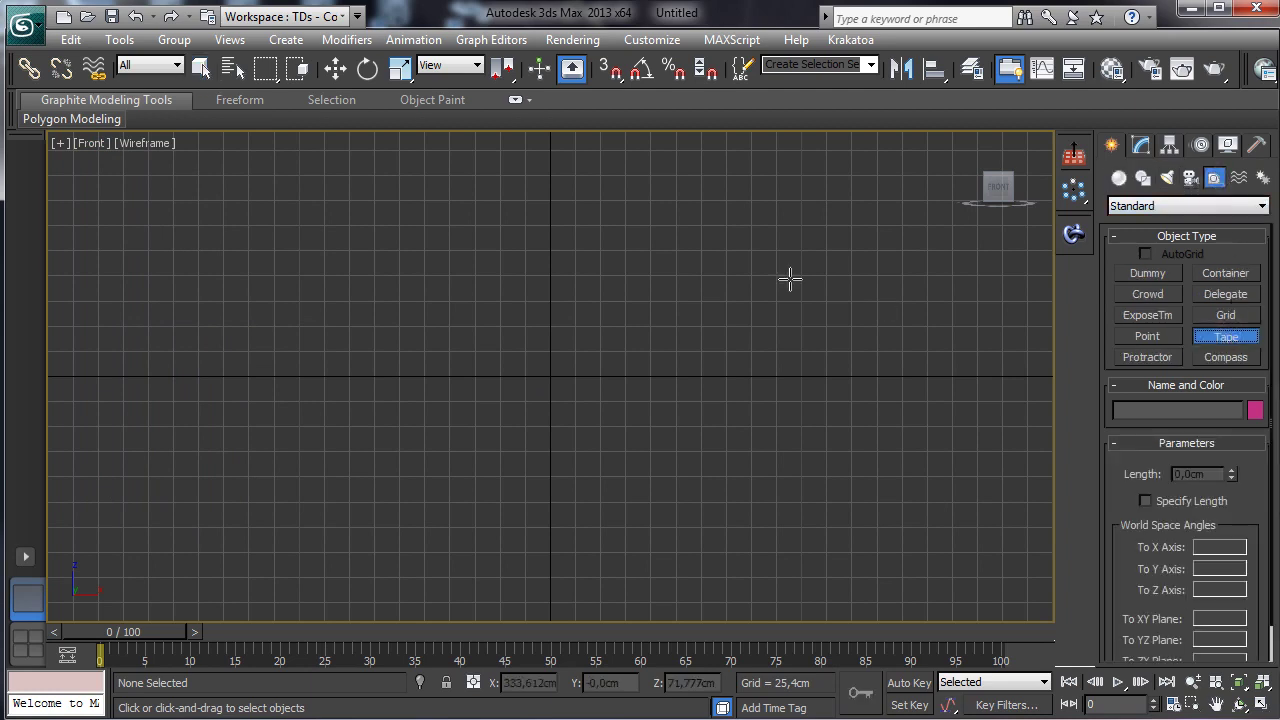
left_click_drag(704, 170, 705, 613)
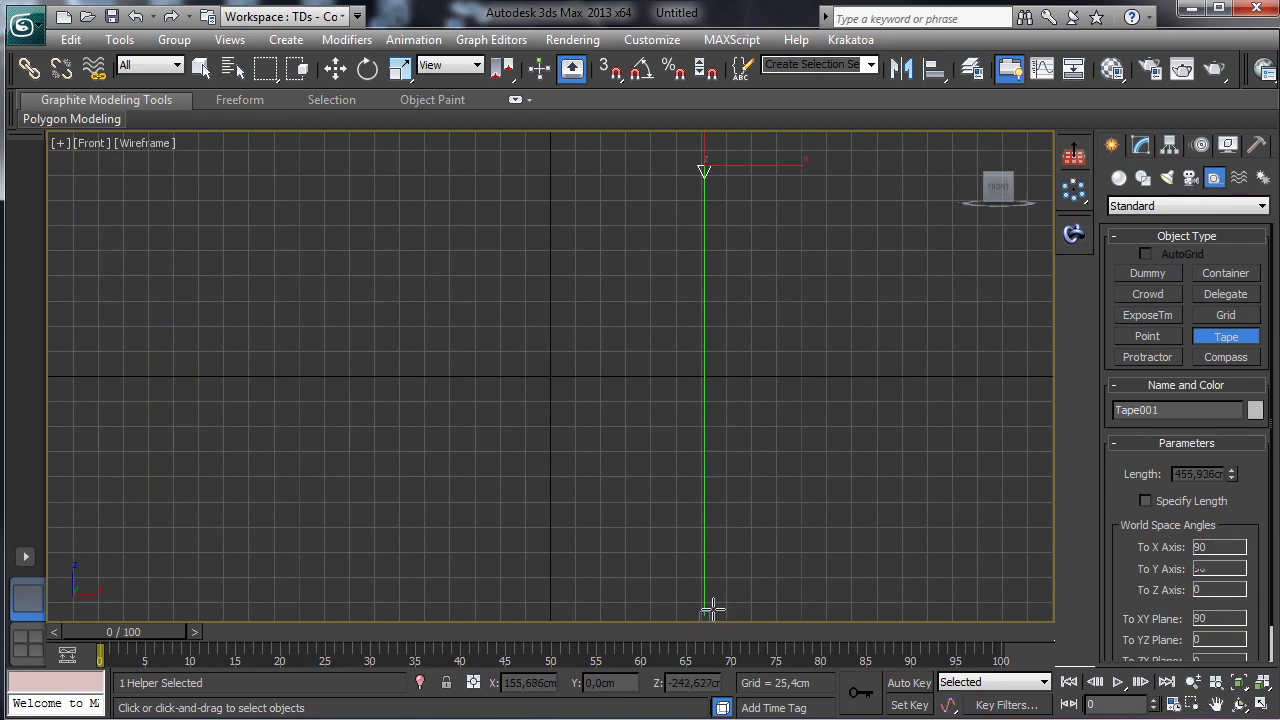
left_click(1141, 146)
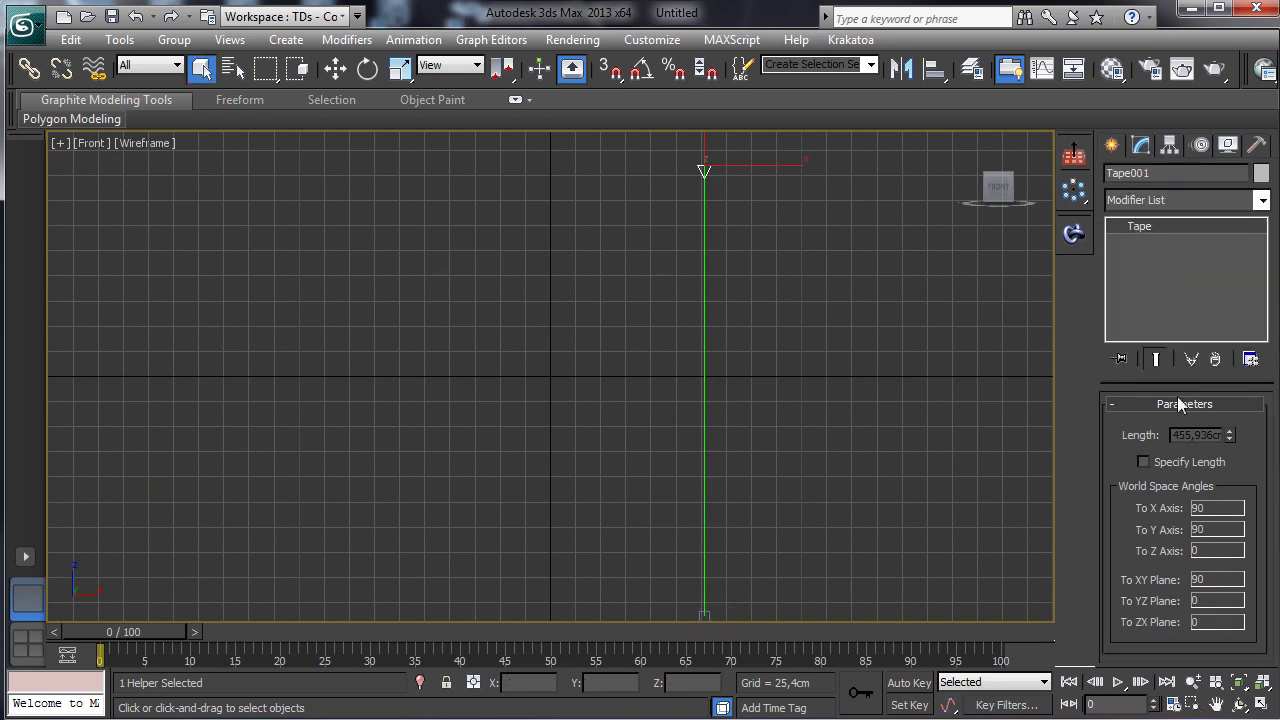
left_click(1160, 463)
double_click(1210, 435)
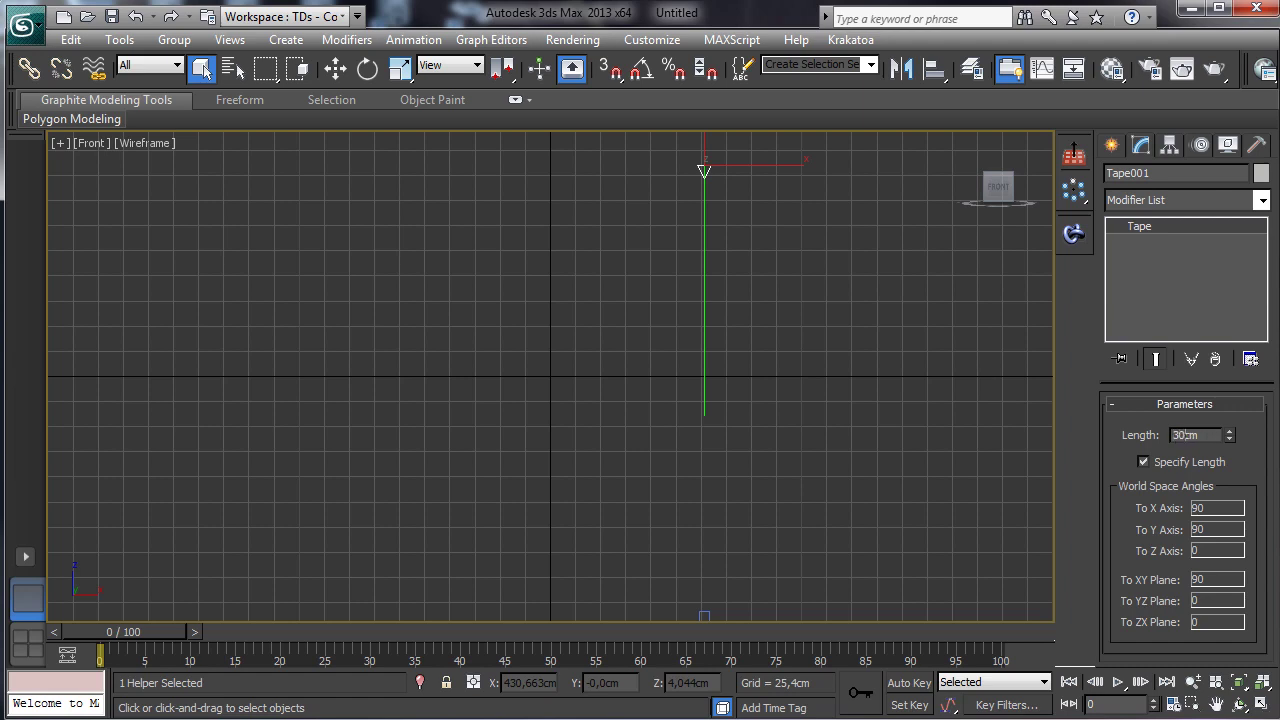
type("30cm")
key("Return")
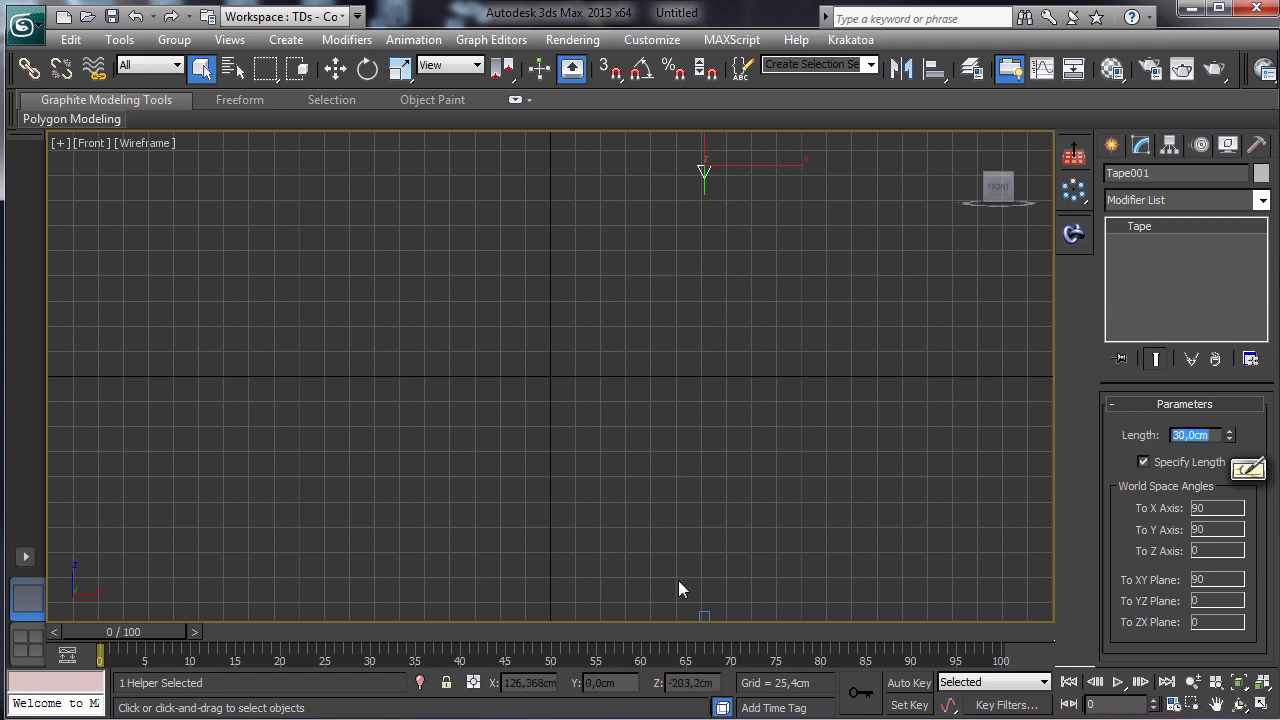
Step: Move the tape's target up and reframe the Front view around the whole tape
left_click(705, 614)
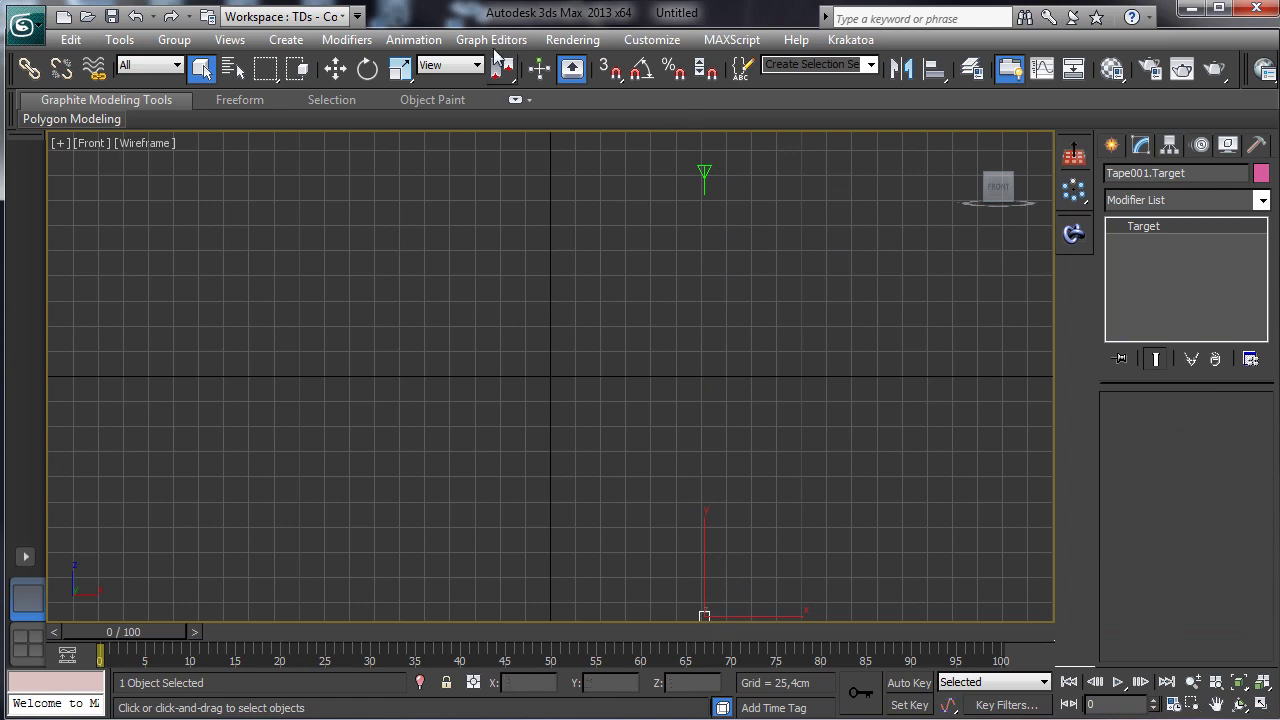
left_click(335, 68)
left_click_drag(707, 546, 591, 316)
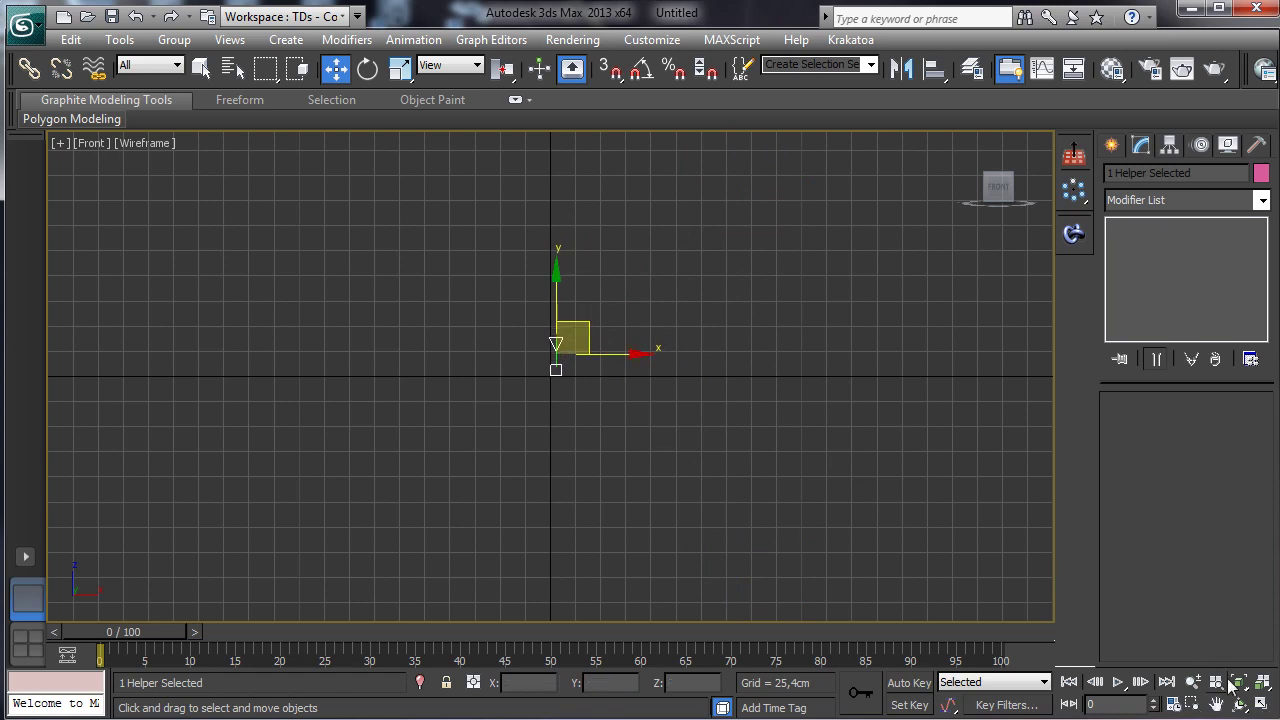
left_click(1237, 681)
left_click(793, 455)
left_click(1193, 681)
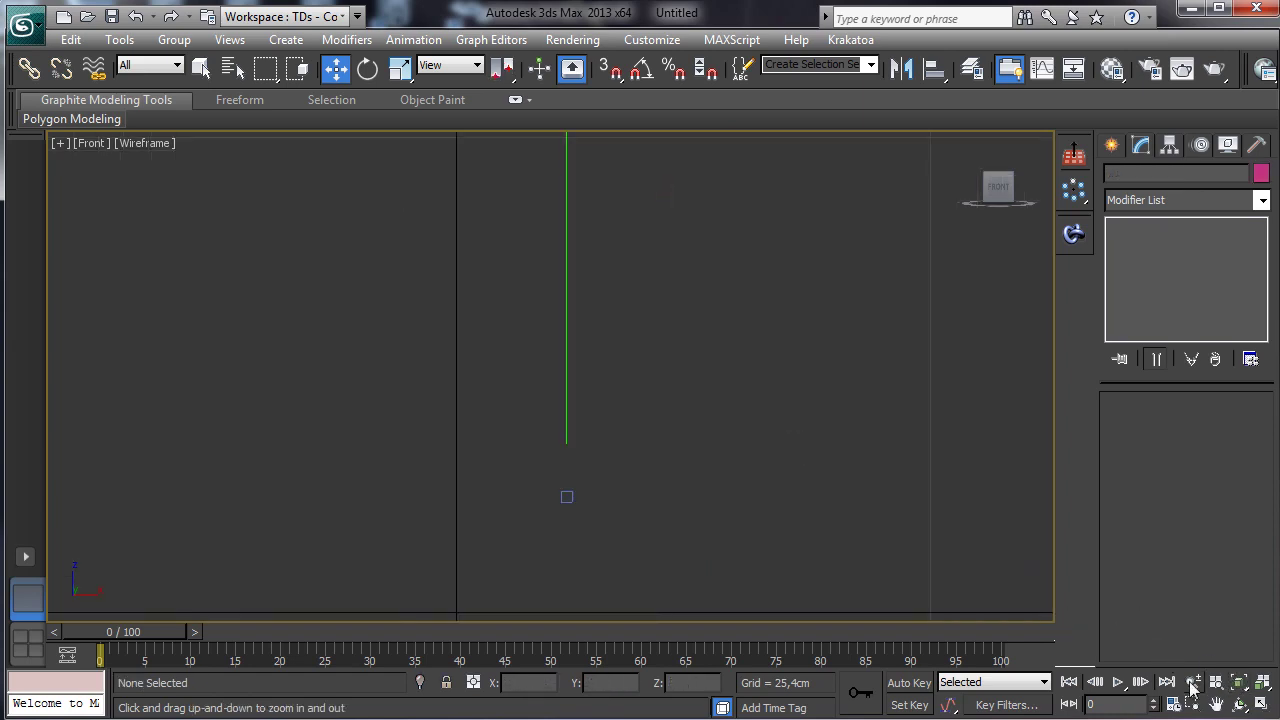
left_click_drag(835, 440, 885, 514)
left_click_drag(737, 357, 746, 385)
left_click(1216, 703)
left_click_drag(677, 335, 700, 394)
left_click(1193, 681)
left_click(1216, 703)
left_click_drag(779, 446, 786, 380)
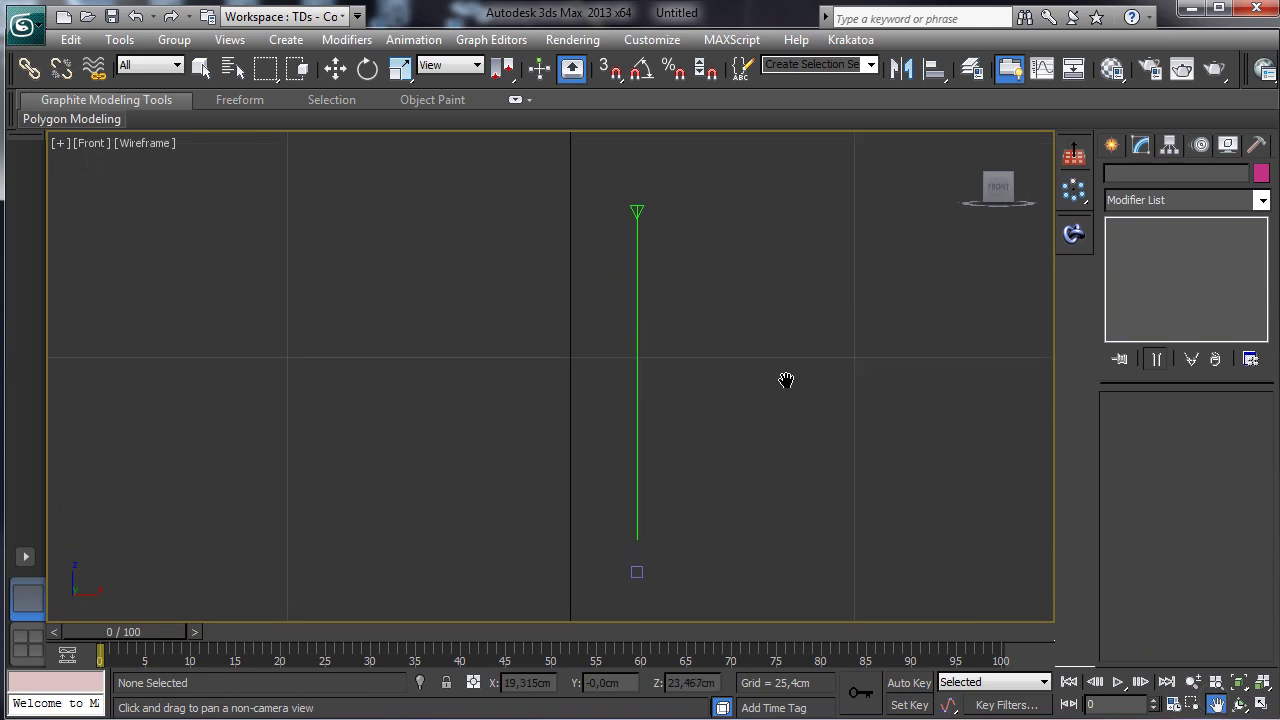
left_click(200, 68)
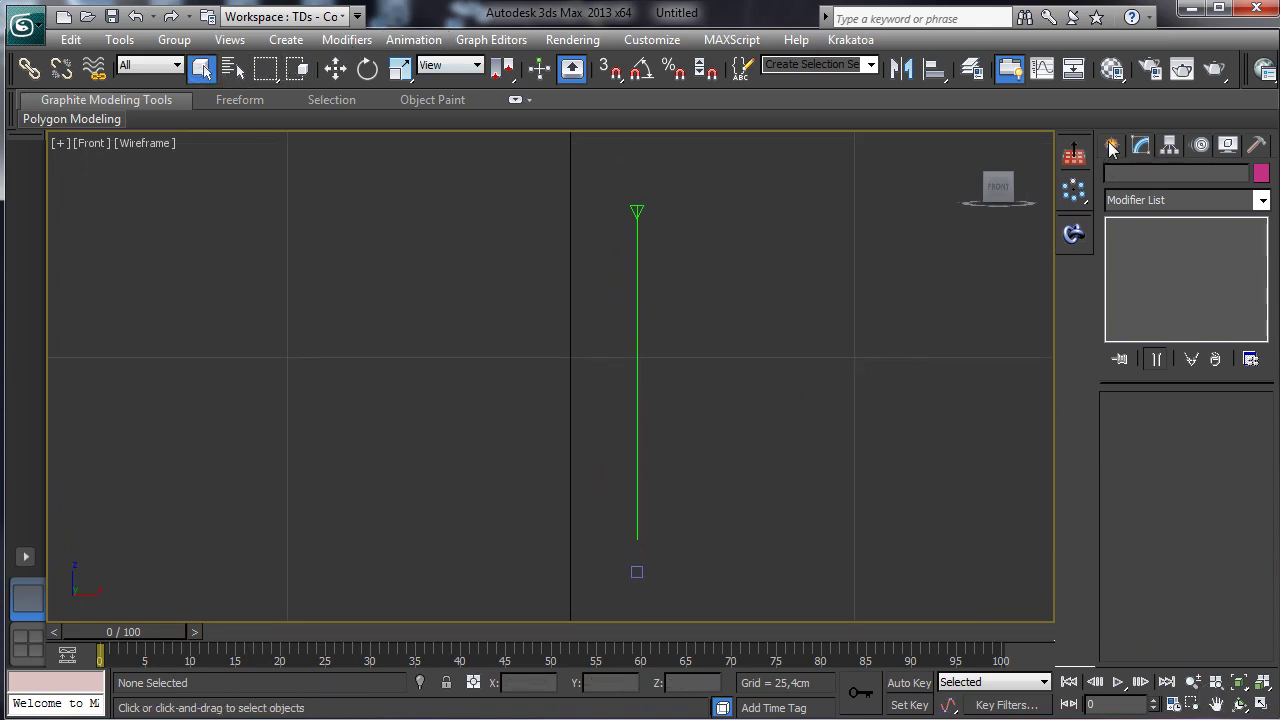
Step: Add a second, slanted tape (Tape002) in the Front view and delete it
left_click(1111, 145)
left_click(1226, 337)
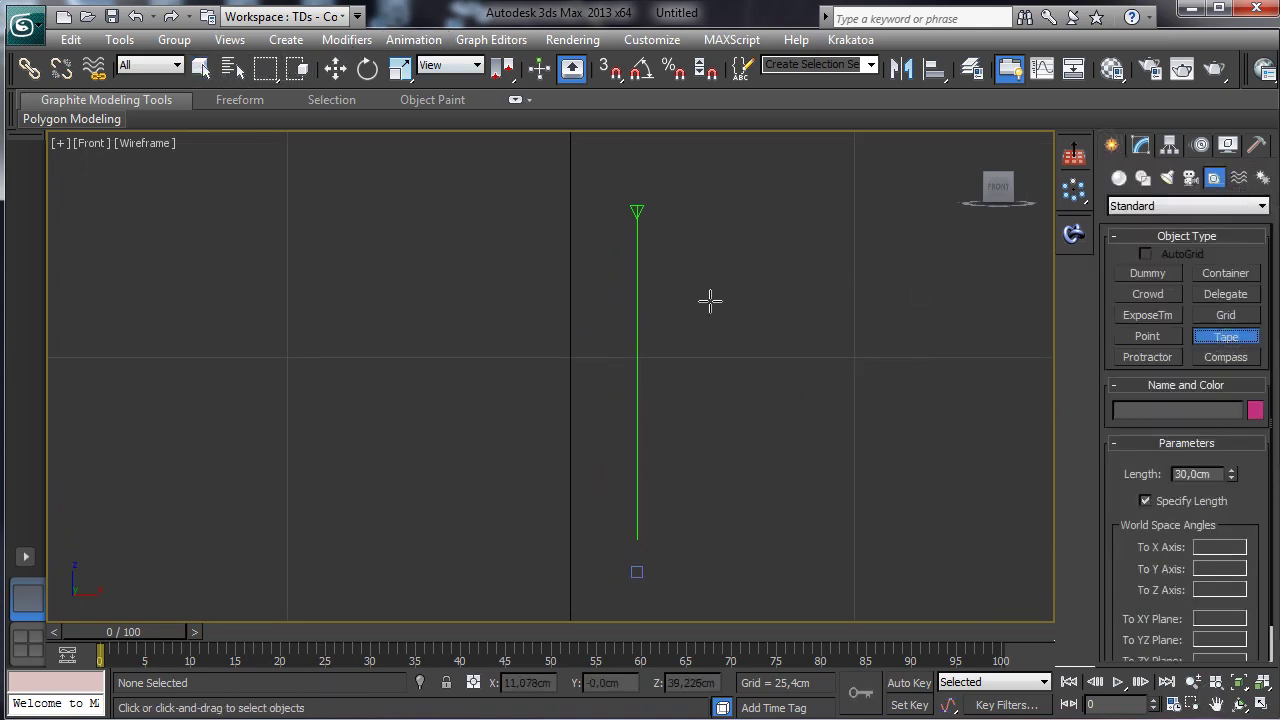
left_click_drag(694, 209, 755, 565)
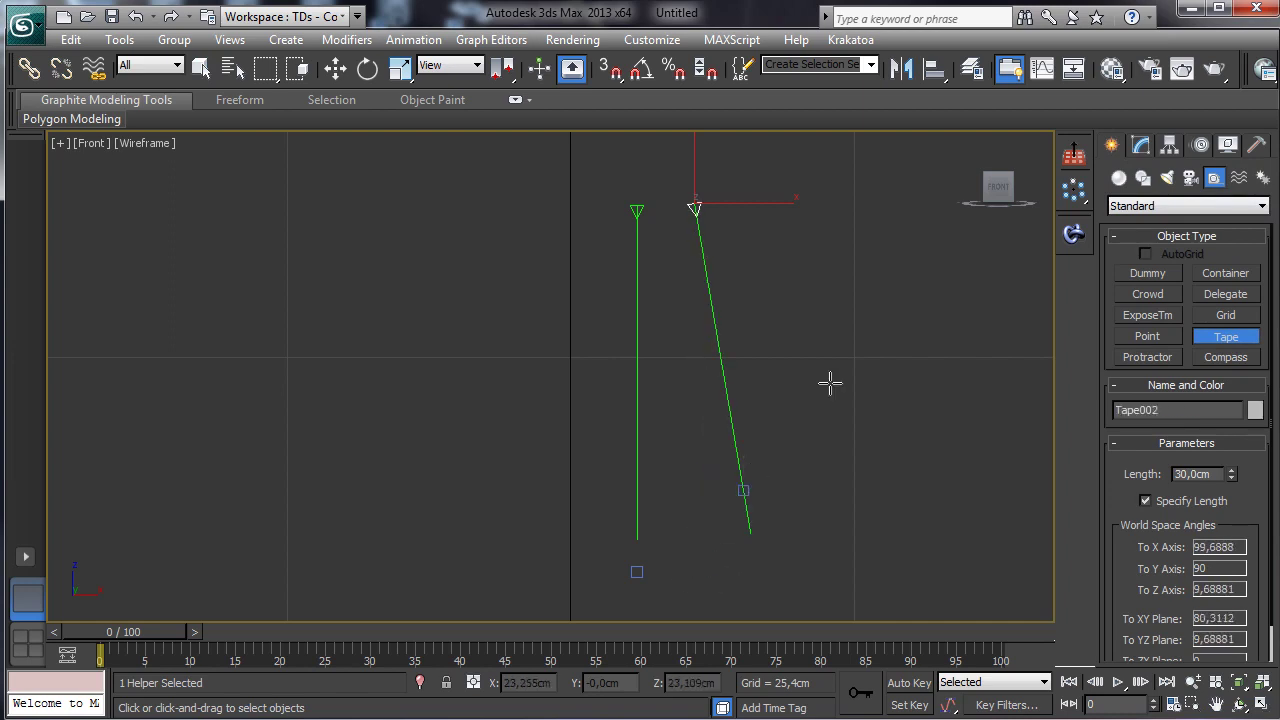
key("Delete")
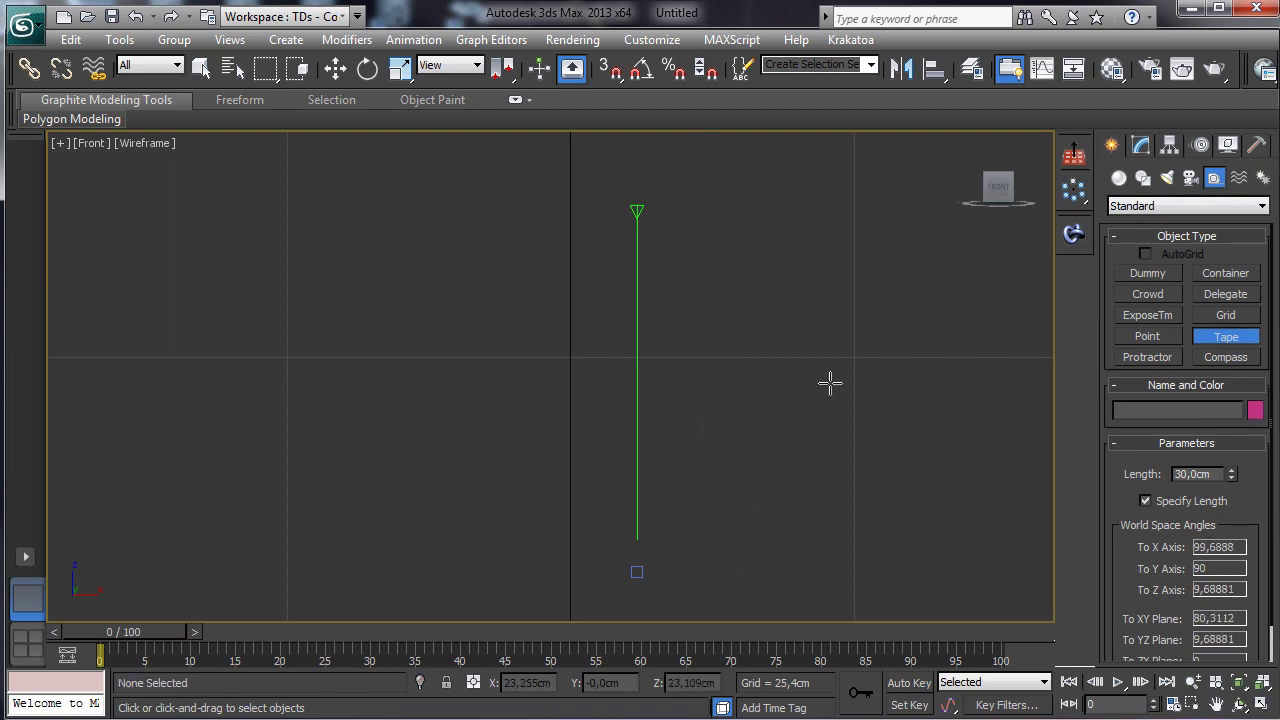
Step: Start a Line spline and trace the lip and neck of the bottle's half-profile
left_click(1143, 177)
left_click(1146, 290)
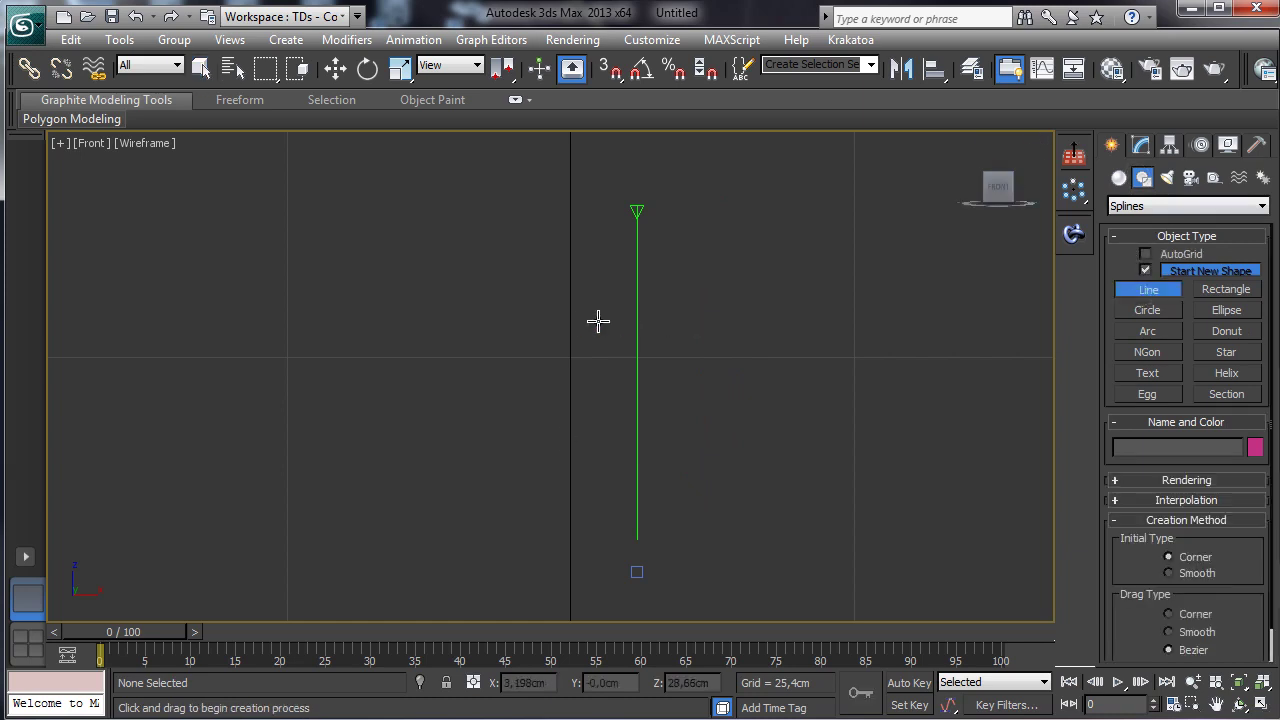
left_click(567, 221)
left_click(570, 228)
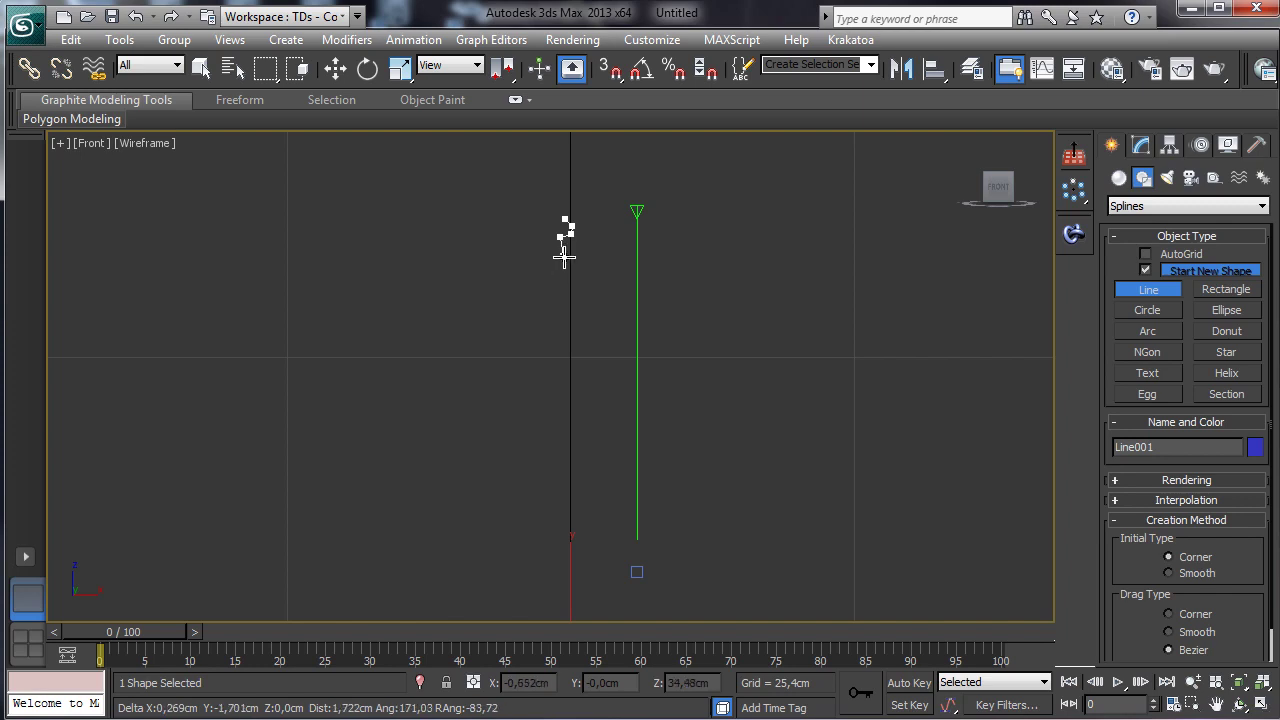
left_click(577, 273)
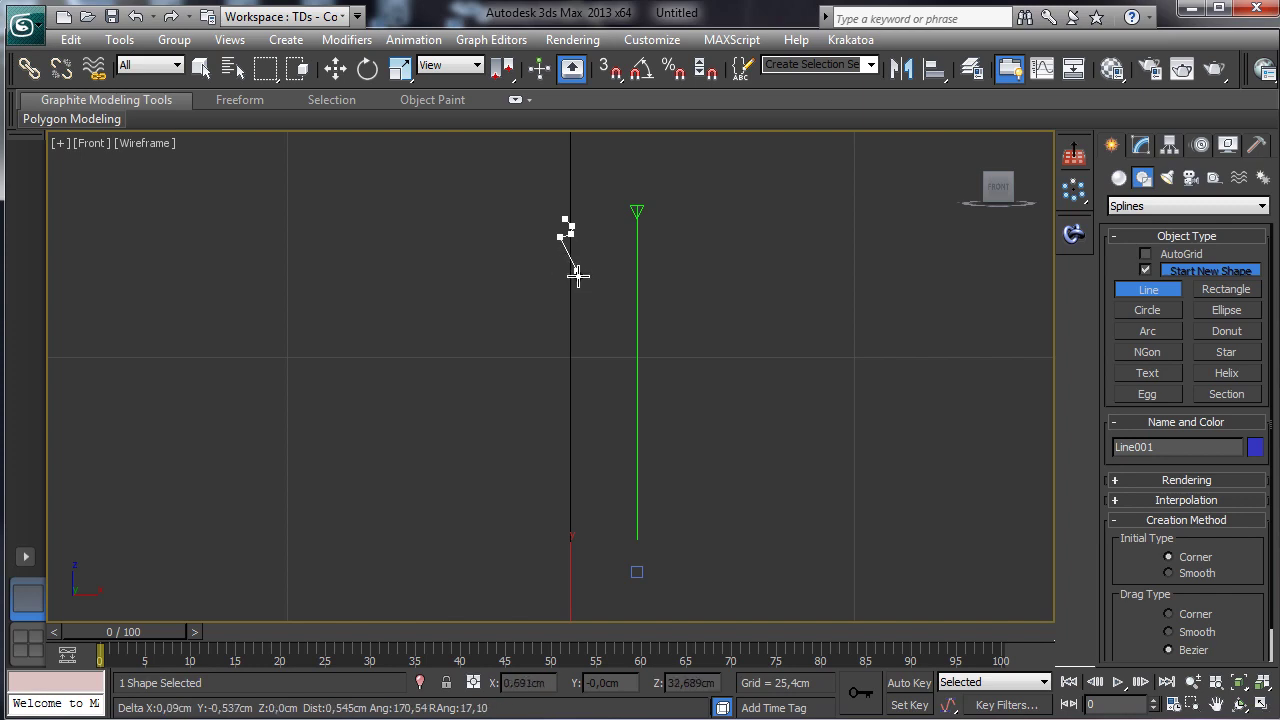
left_click(571, 280)
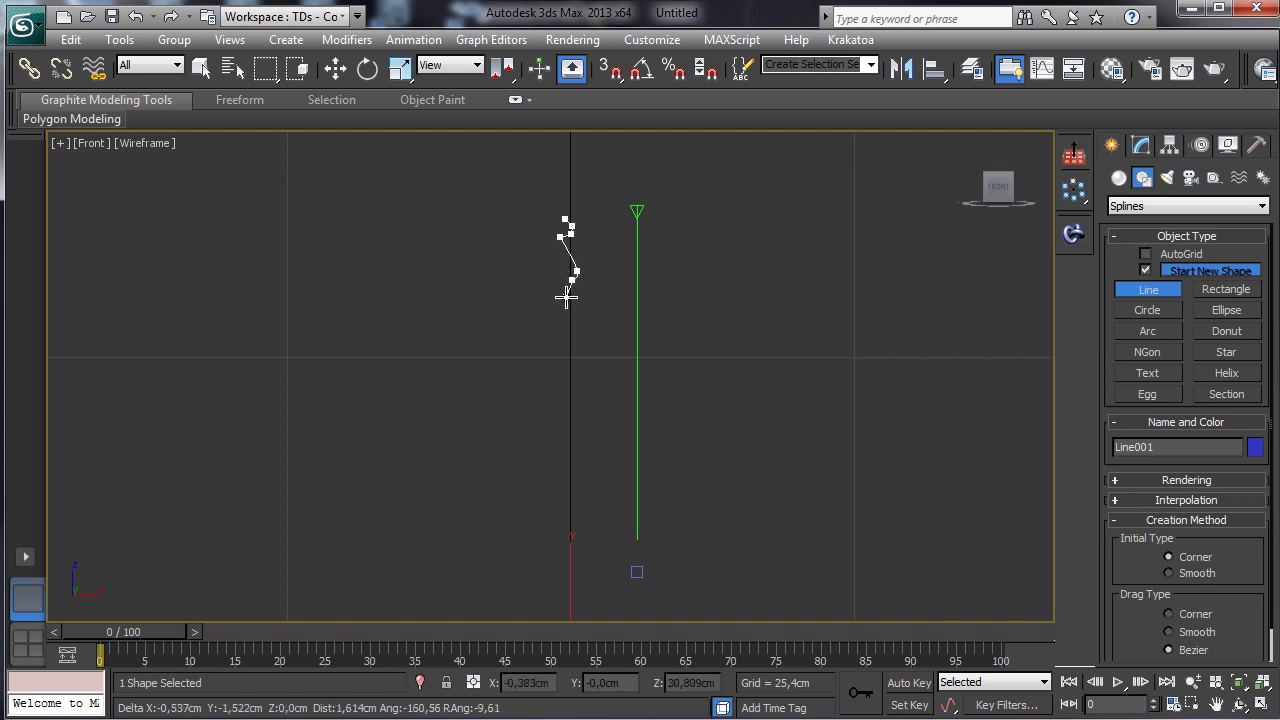
left_click(581, 385)
left_click_drag(587, 402, 584, 439)
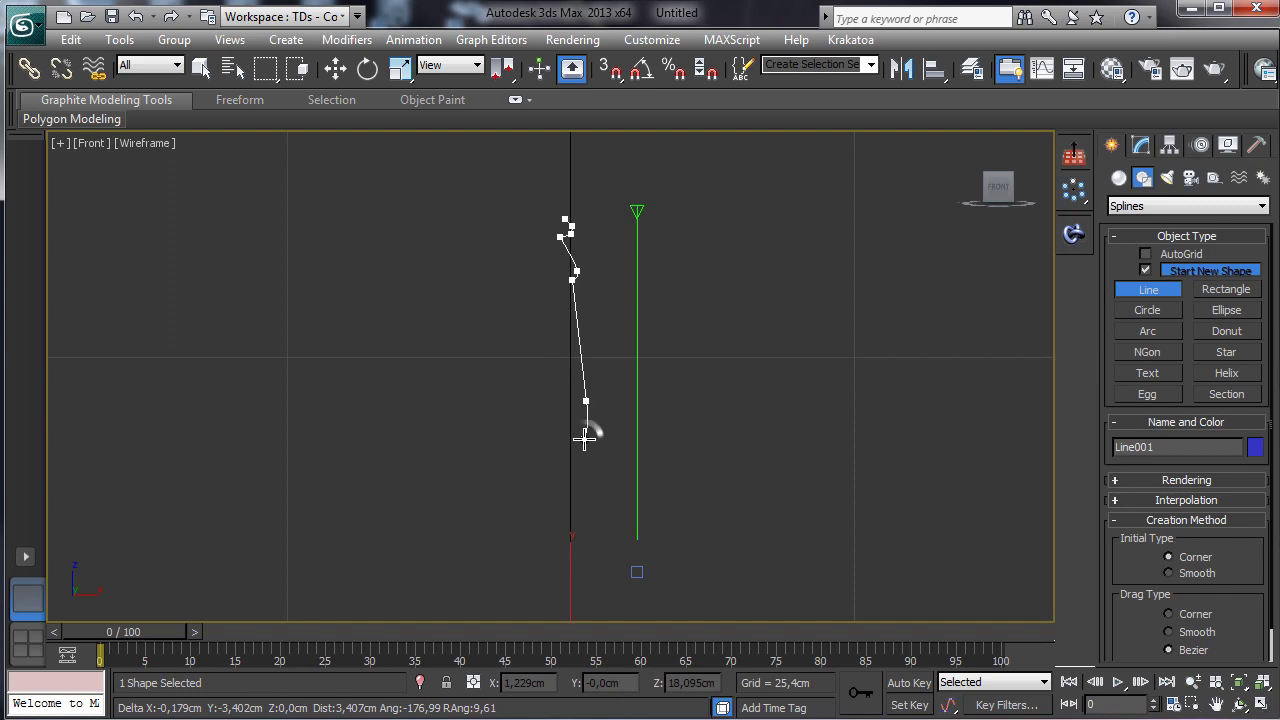
Step: Continue the profile down the widening body, across the base toward the centre axis, and end the line
left_click(580, 447)
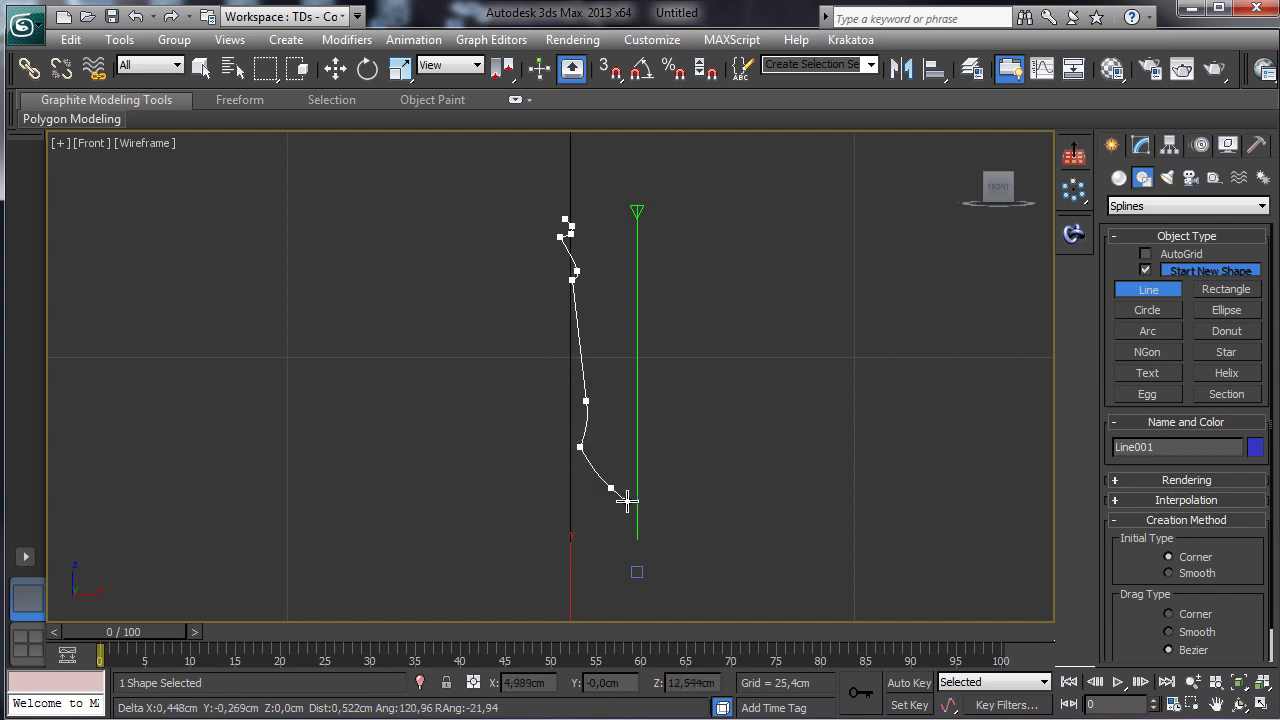
left_click(611, 488)
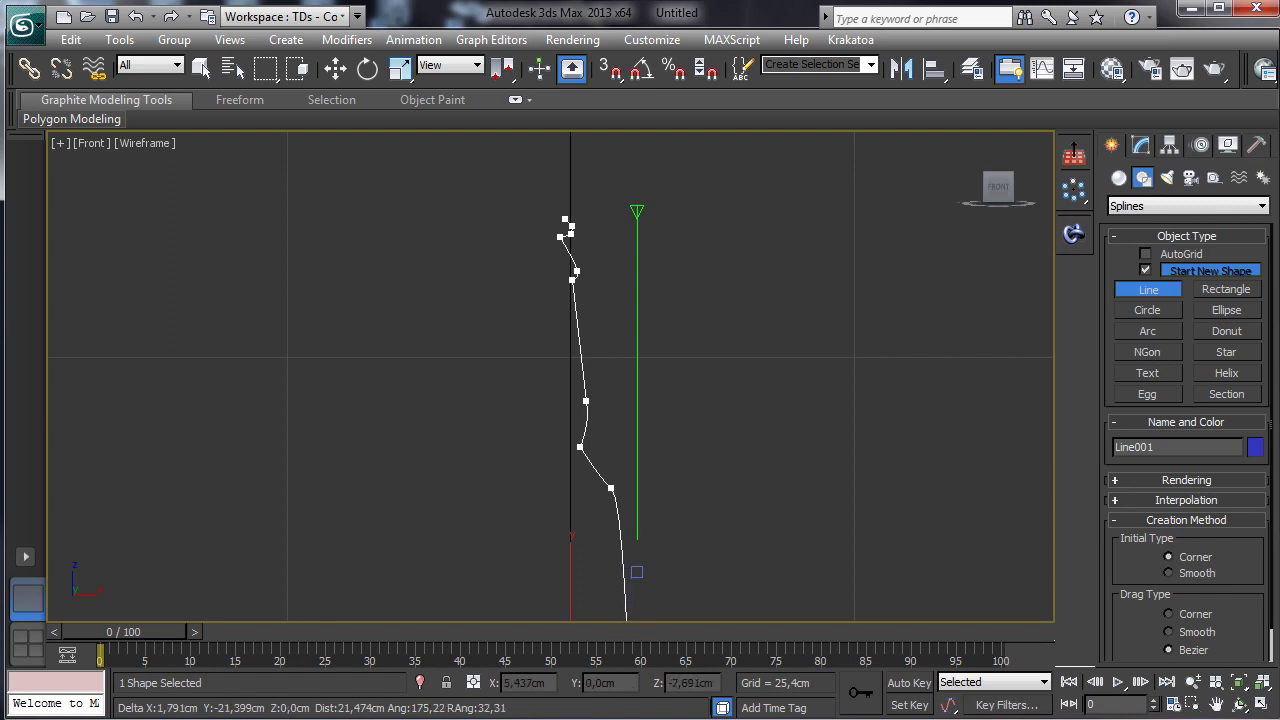
left_click(618, 601)
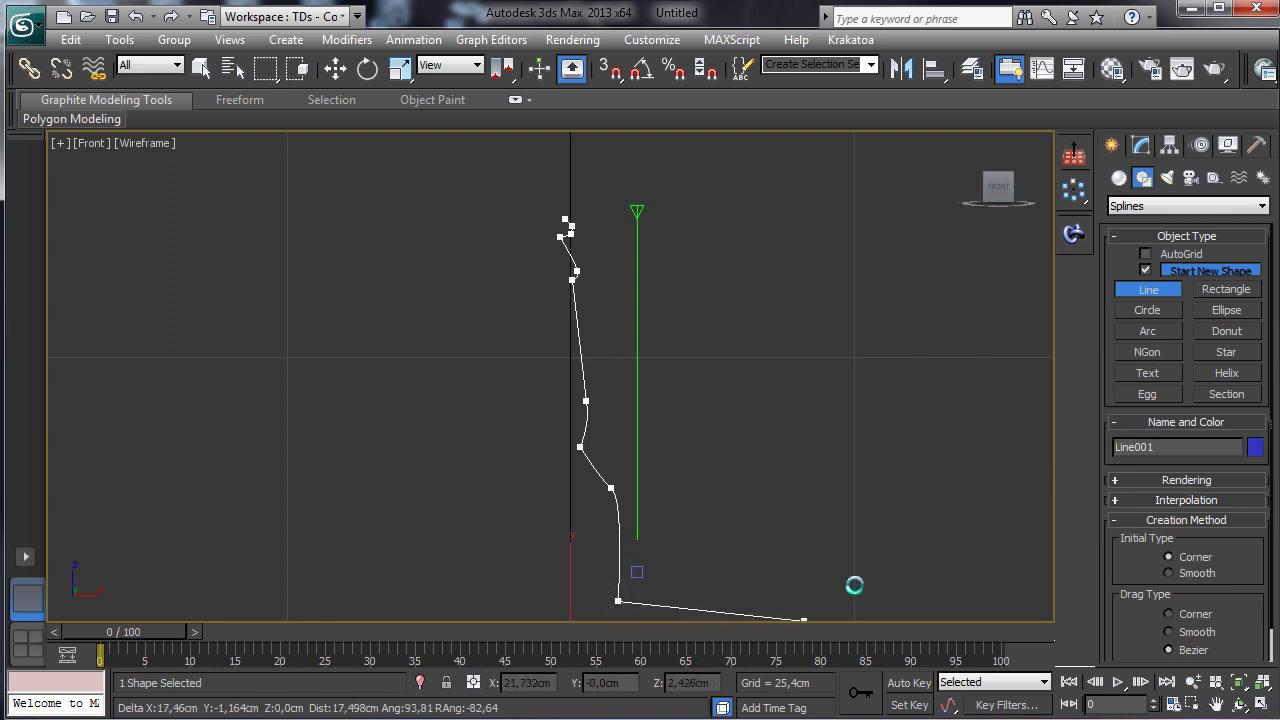
left_click(602, 609)
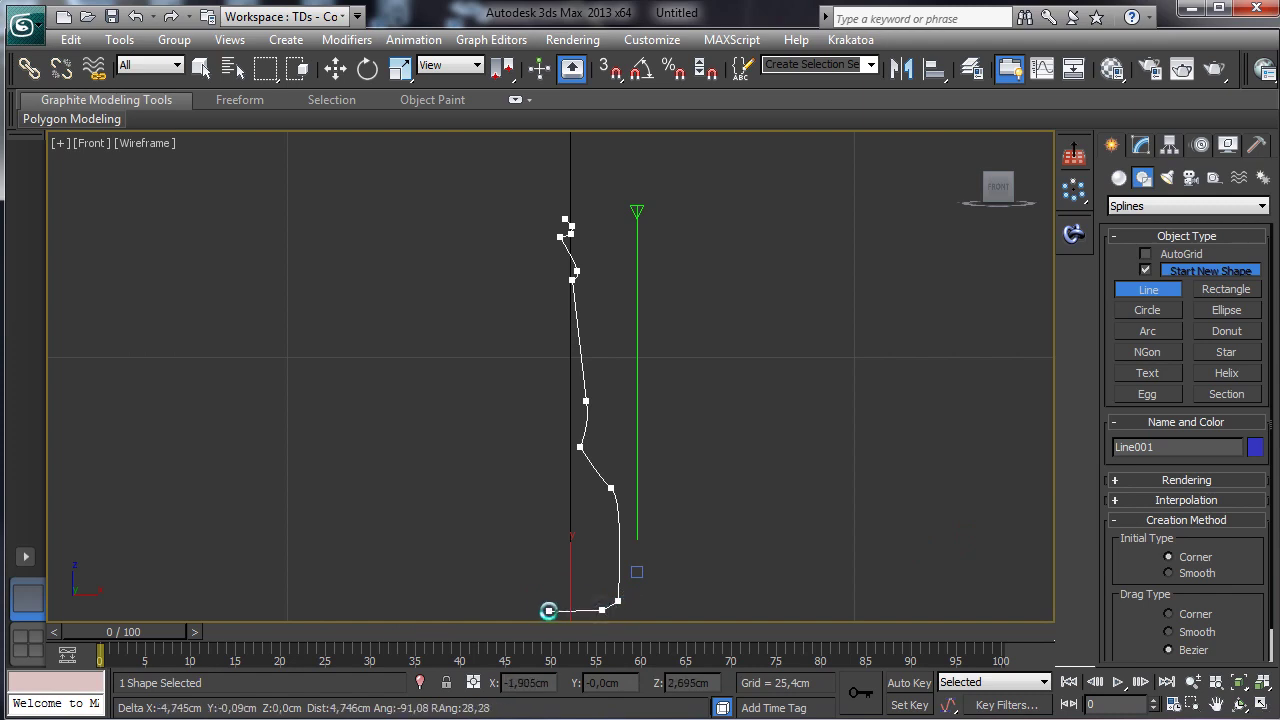
left_click(536, 608)
right_click(692, 401)
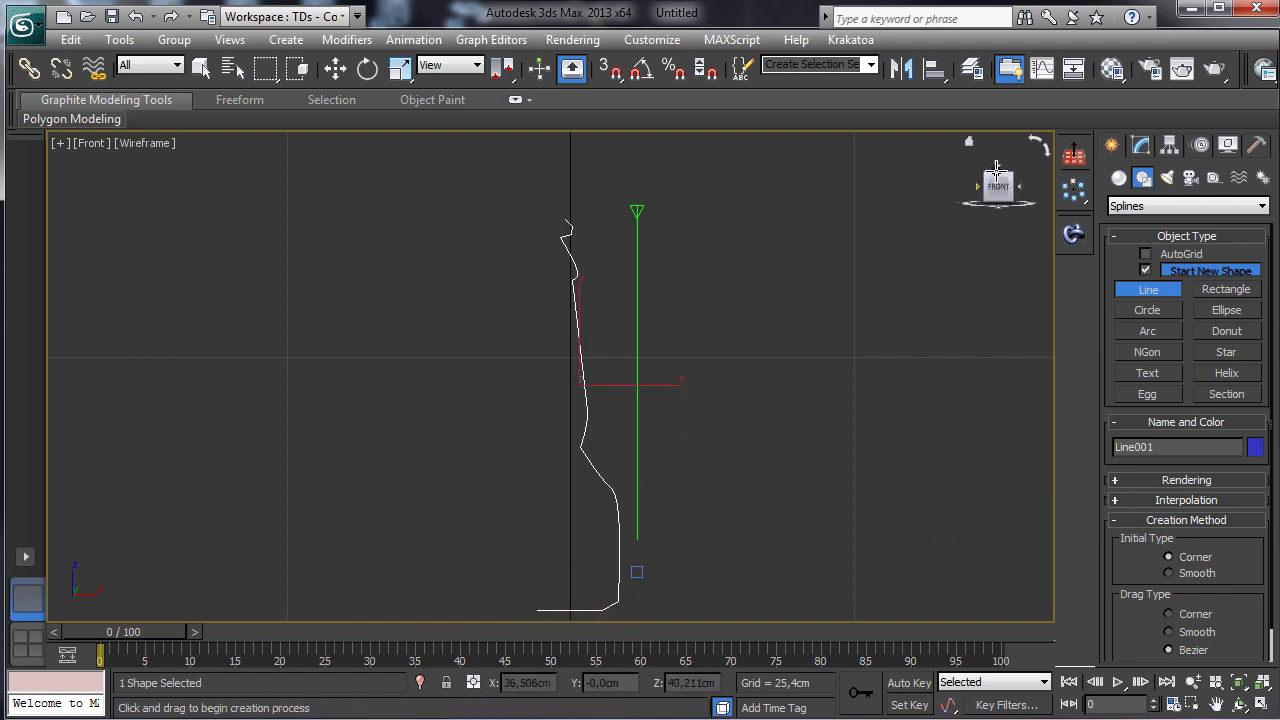
Step: Enter Line001's vertex sub-object level and raise the two lower curve vertices
left_click(1193, 681)
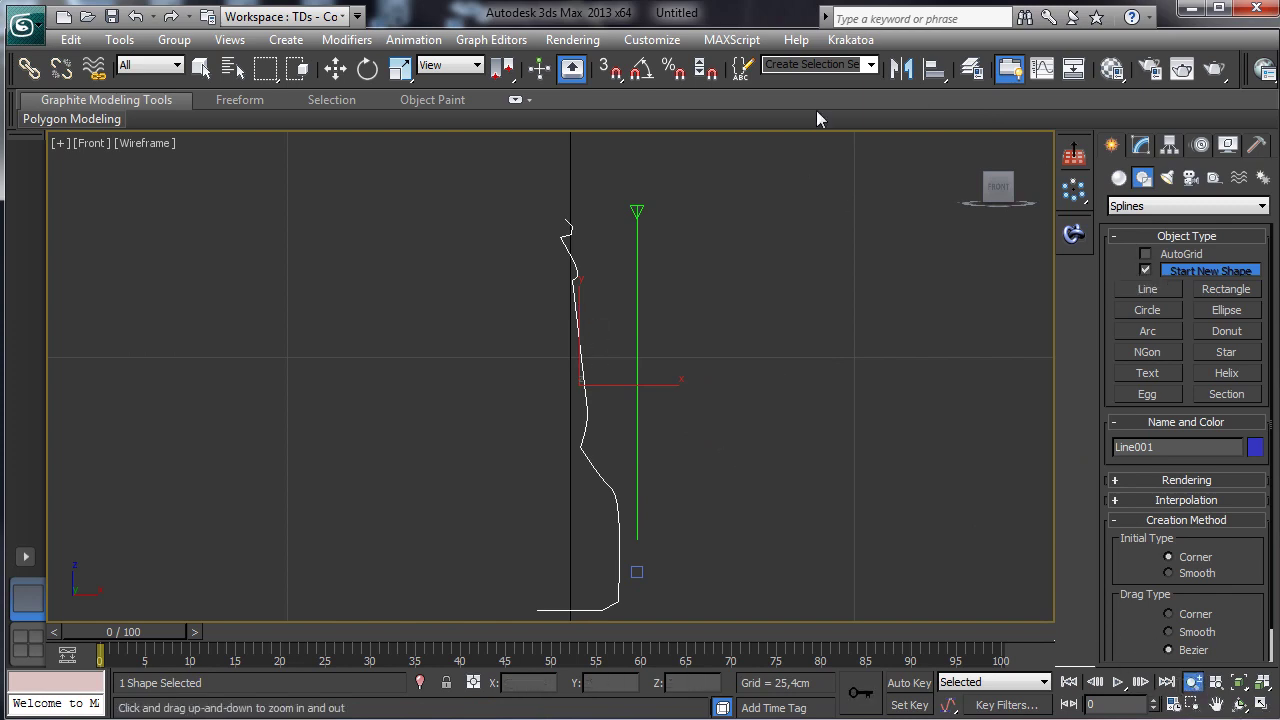
left_click(335, 67)
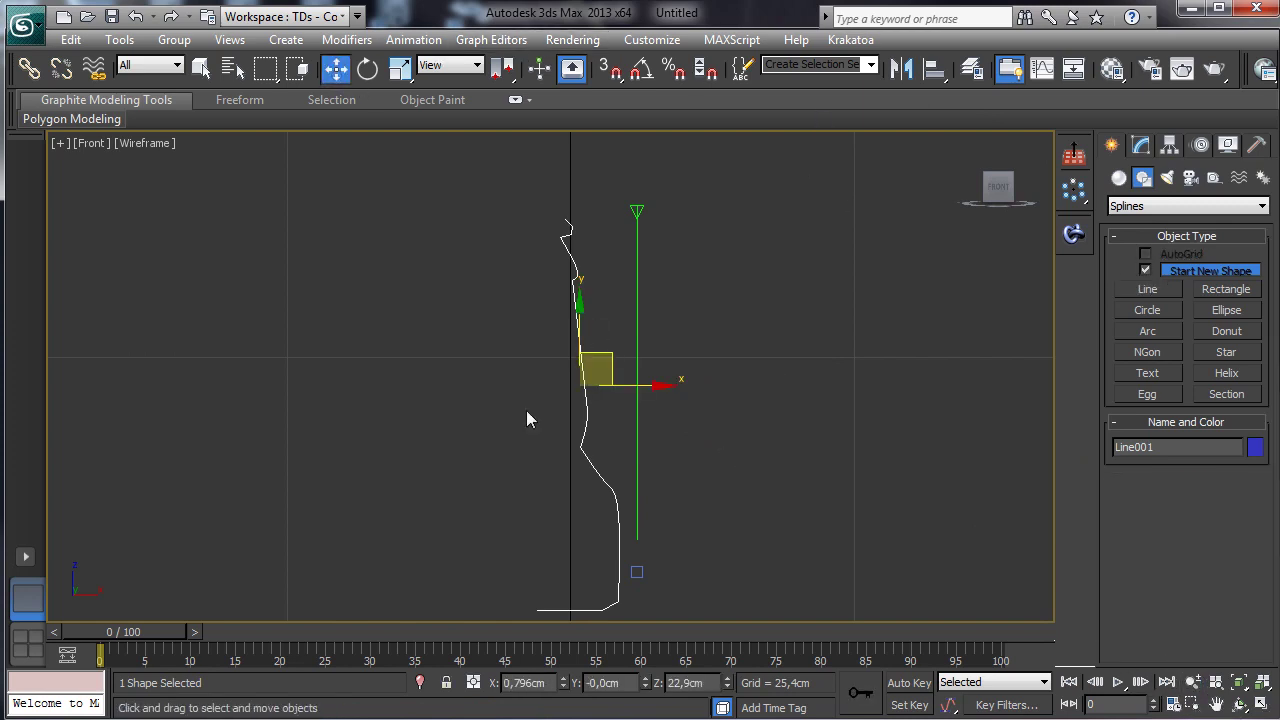
left_click(1141, 147)
left_click(1161, 472)
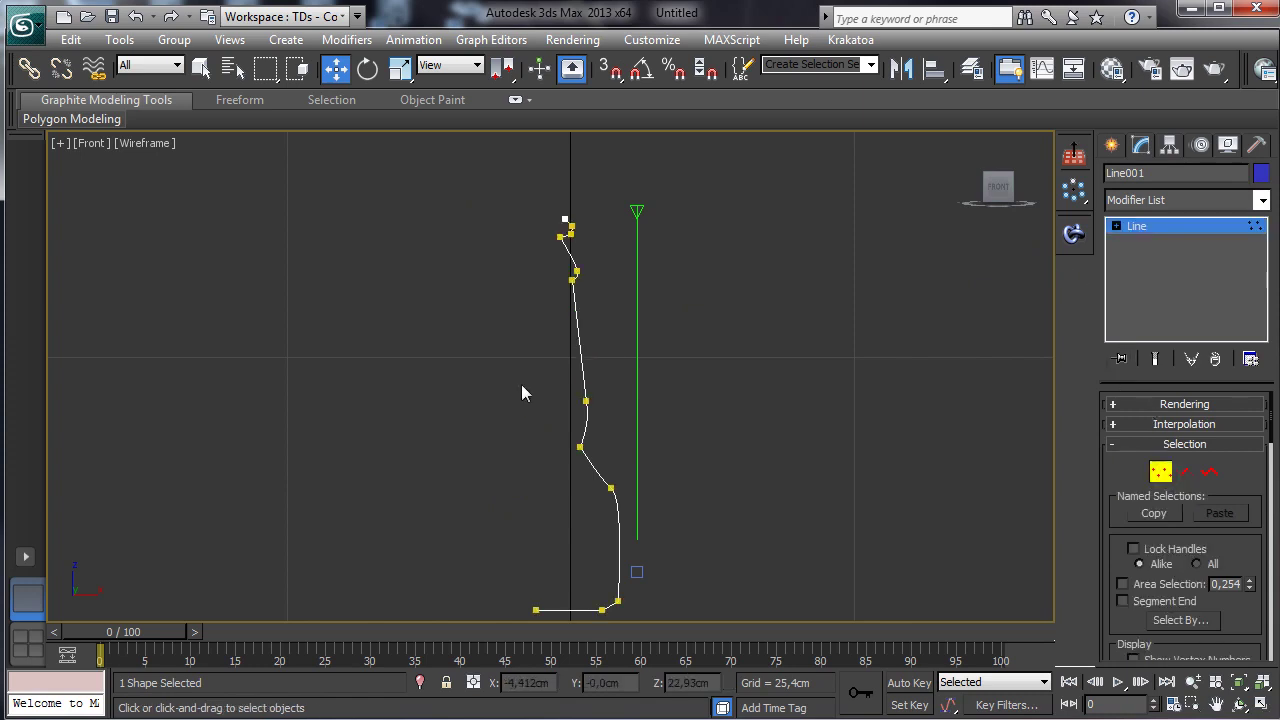
left_click_drag(507, 385, 620, 458)
left_click_drag(595, 363, 582, 310)
Step: Pull the lower-bend vertex and three middle vertices upward to smooth the shoulder, then select the base vertices
left_click(576, 271)
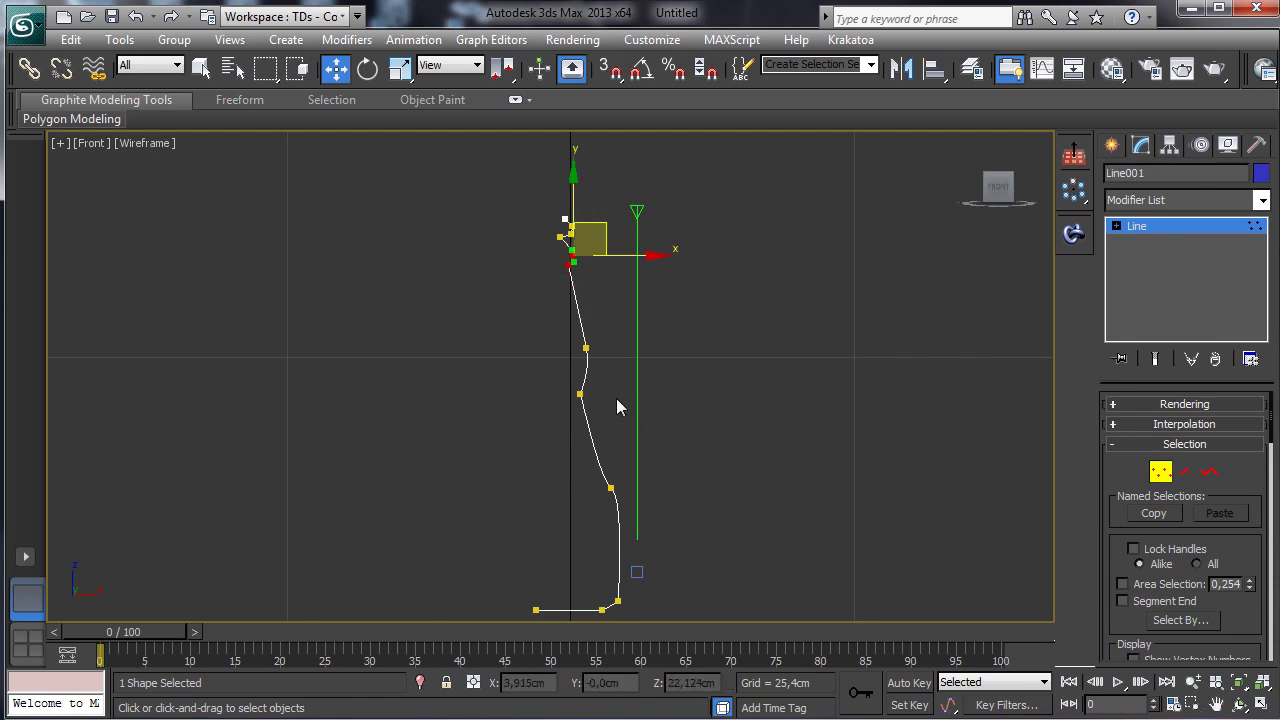
left_click(561, 462)
left_click_drag(647, 521, 645, 515)
left_click_drag(640, 452, 636, 380)
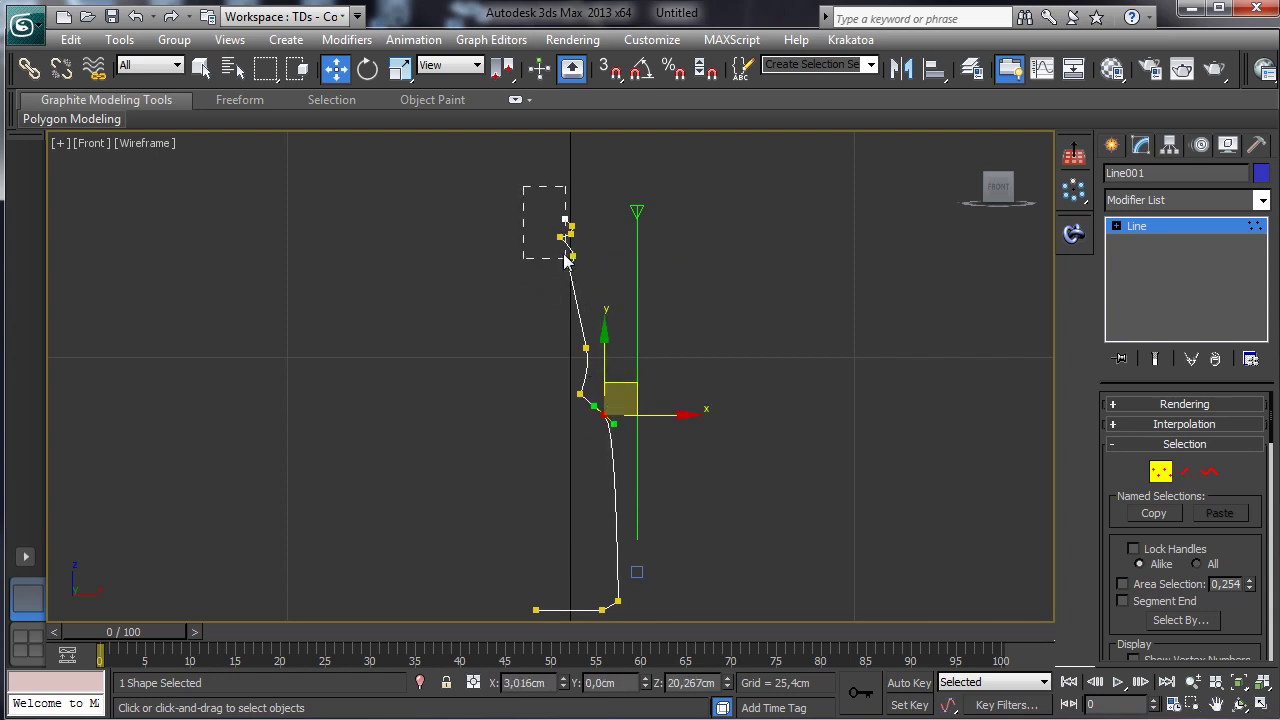
left_click_drag(566, 258, 566, 258)
left_click_drag(530, 322, 631, 427)
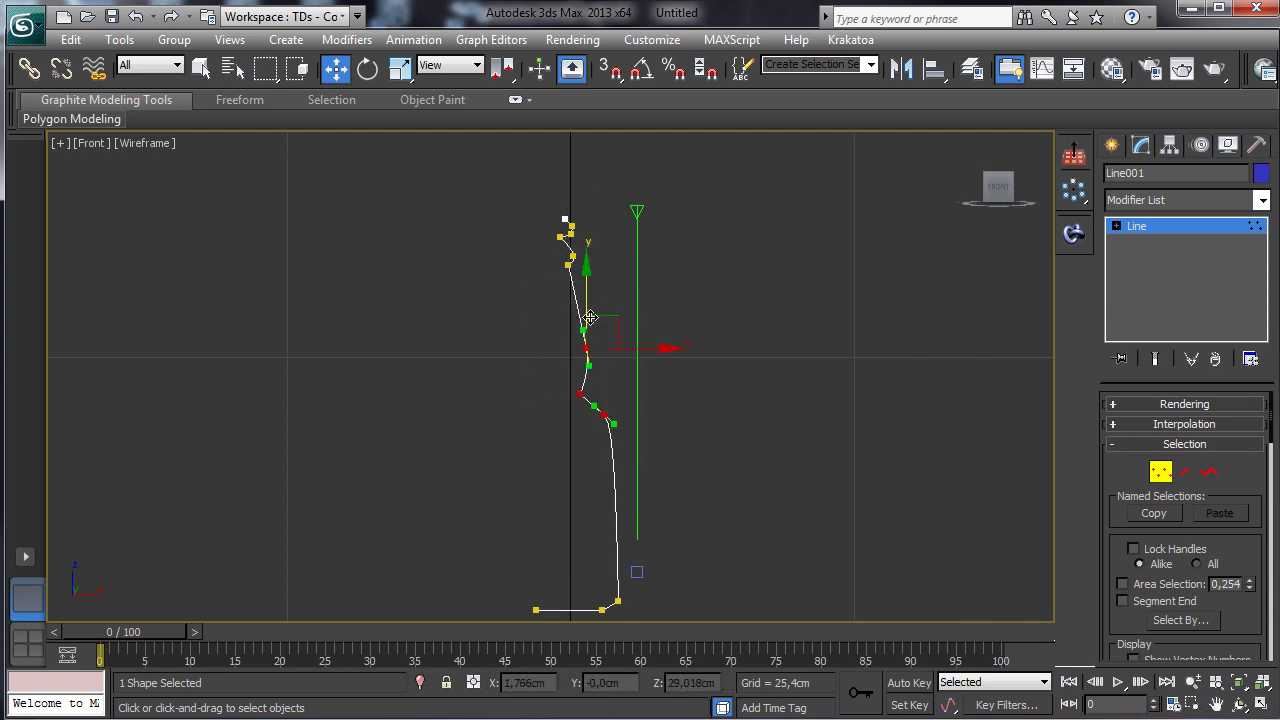
mouse_move(590, 318)
left_mouse_down()
mouse_move(589, 285)
mouse_move(588, 300)
left_mouse_up()
left_click(583, 565)
left_click_drag(583, 563, 664, 600)
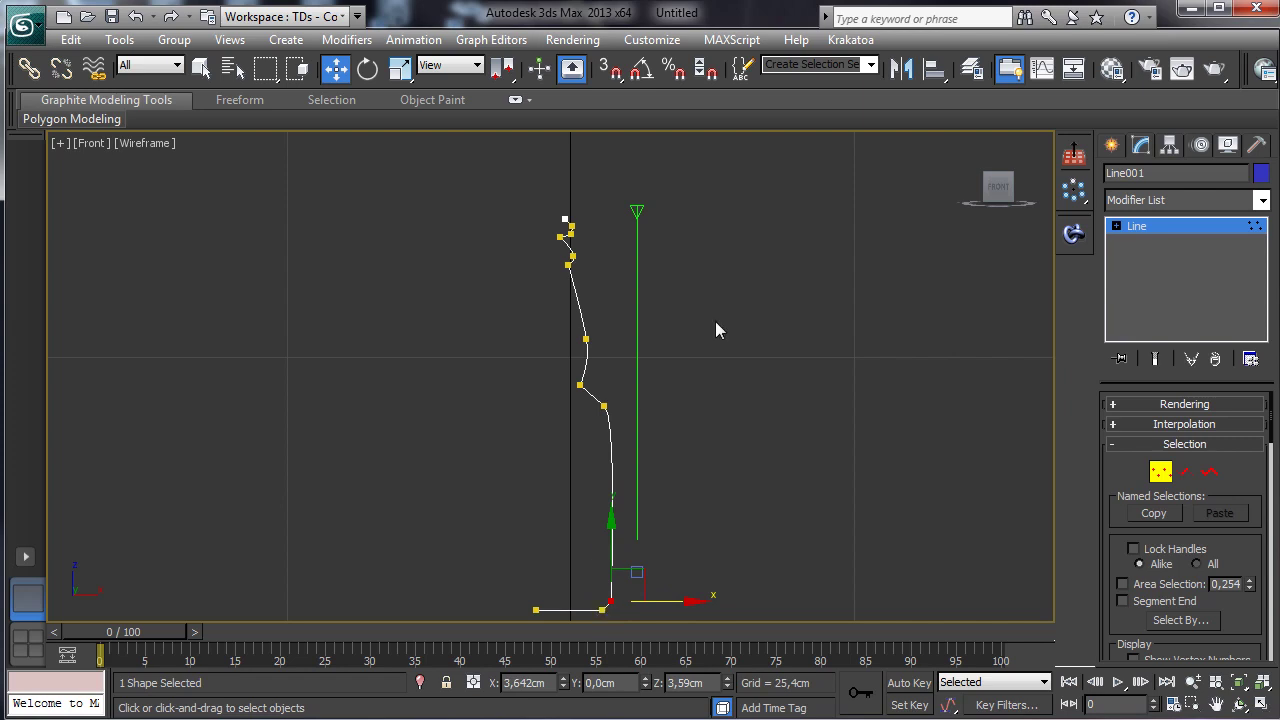
Step: Zoom in on the profile top and move the top lip vertex up and right
left_click(1193, 704)
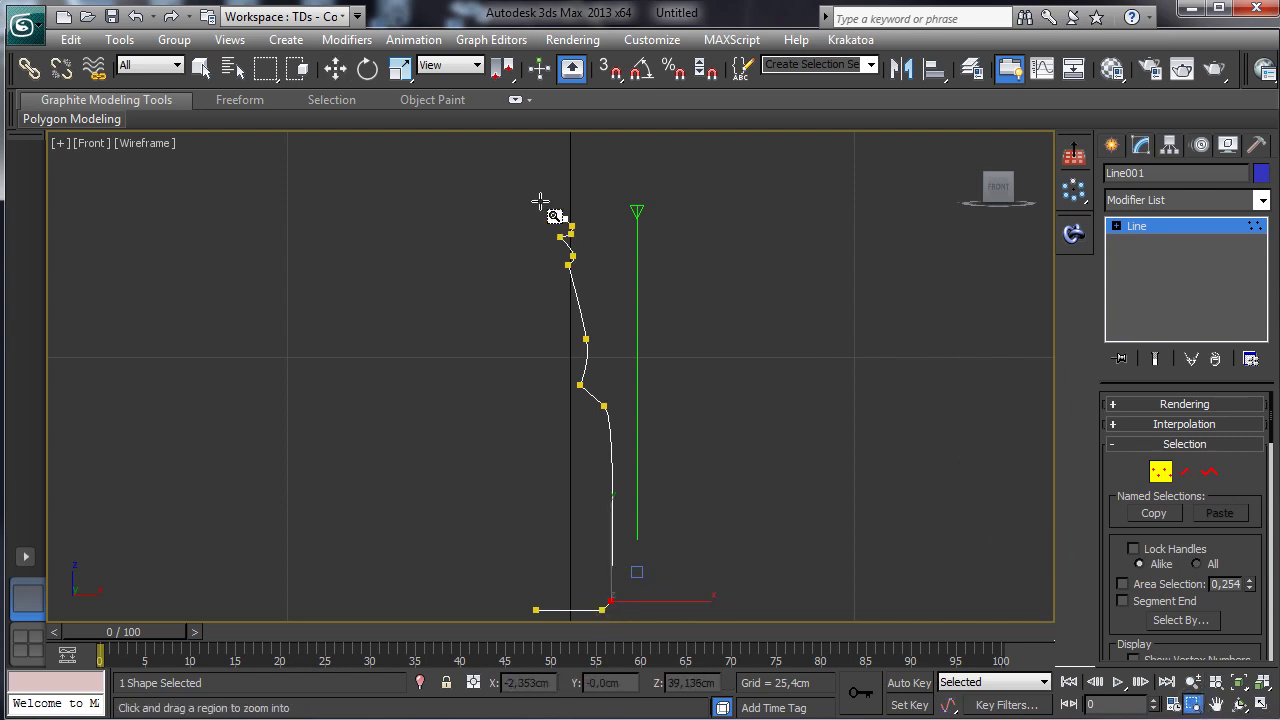
left_click_drag(525, 195, 580, 316)
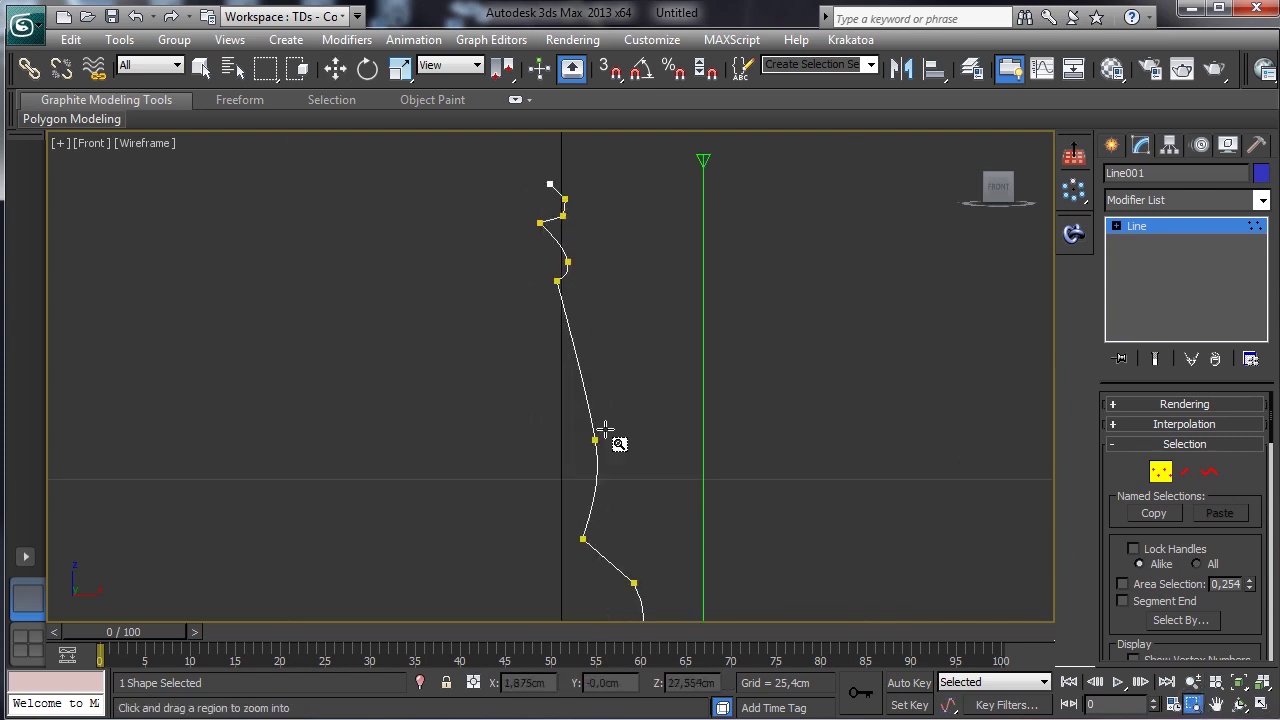
left_click(337, 70)
left_click(550, 184)
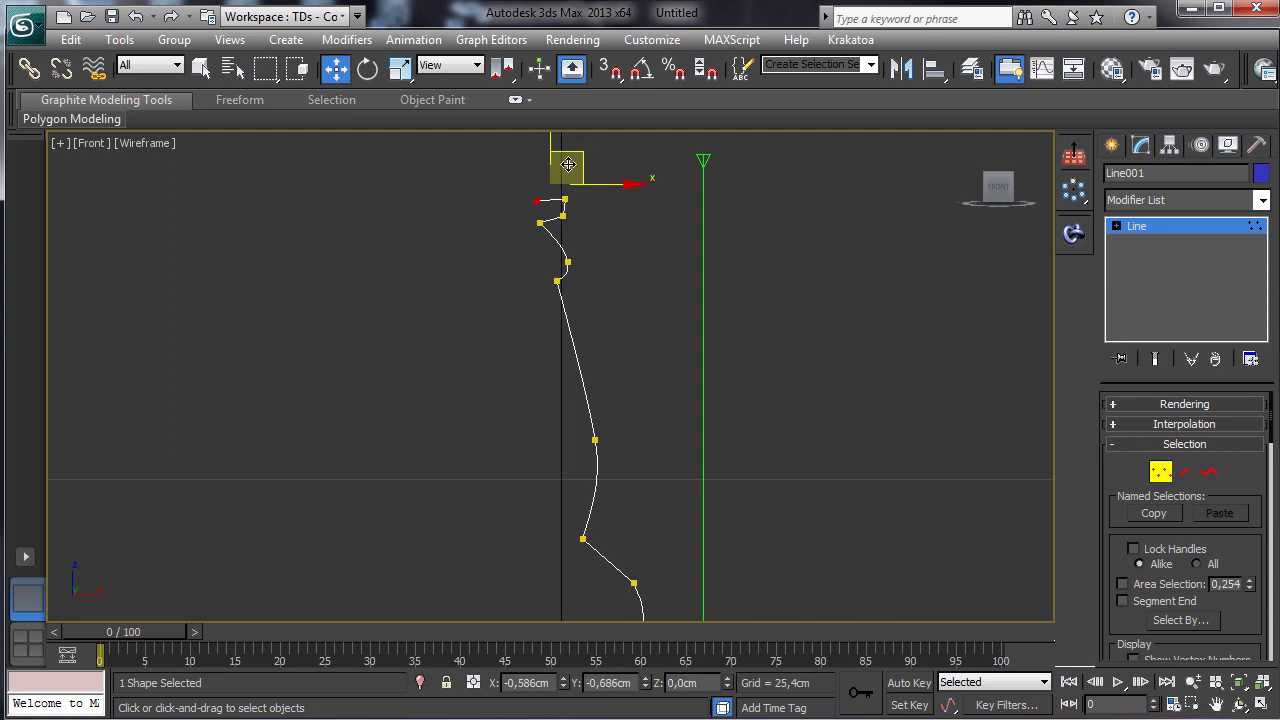
left_click_drag(568, 165, 581, 157)
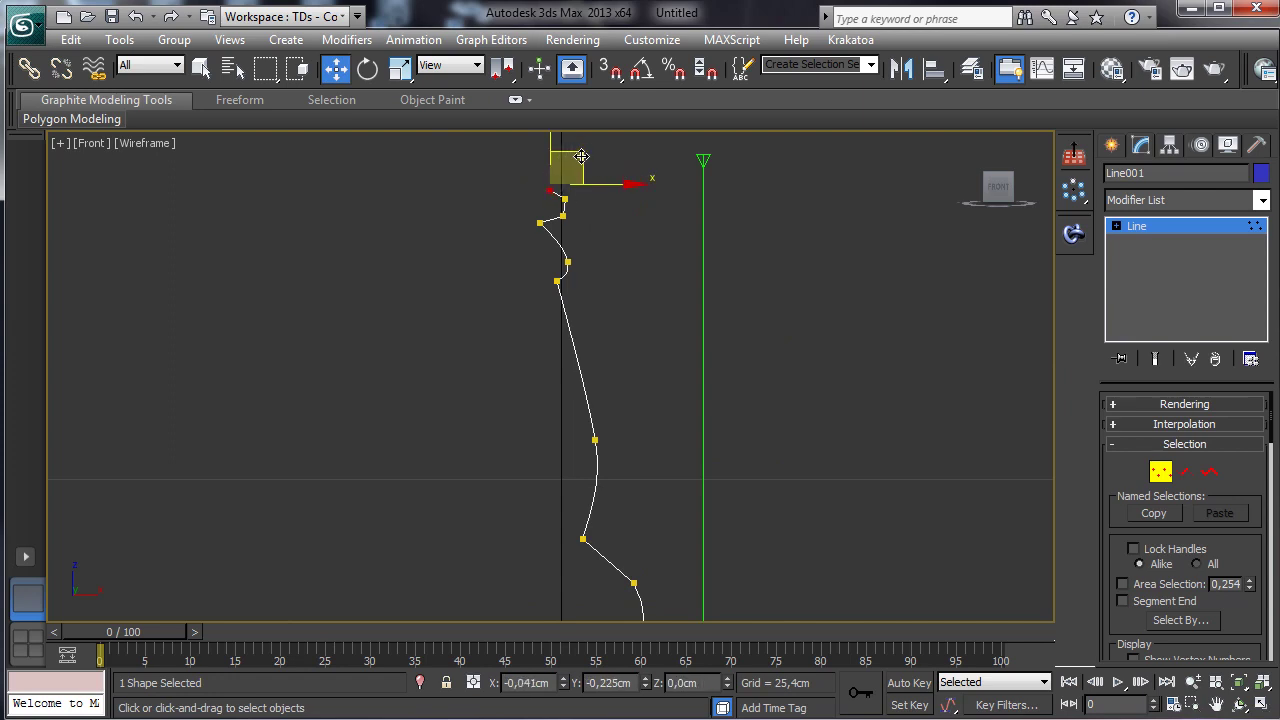
left_click(563, 214)
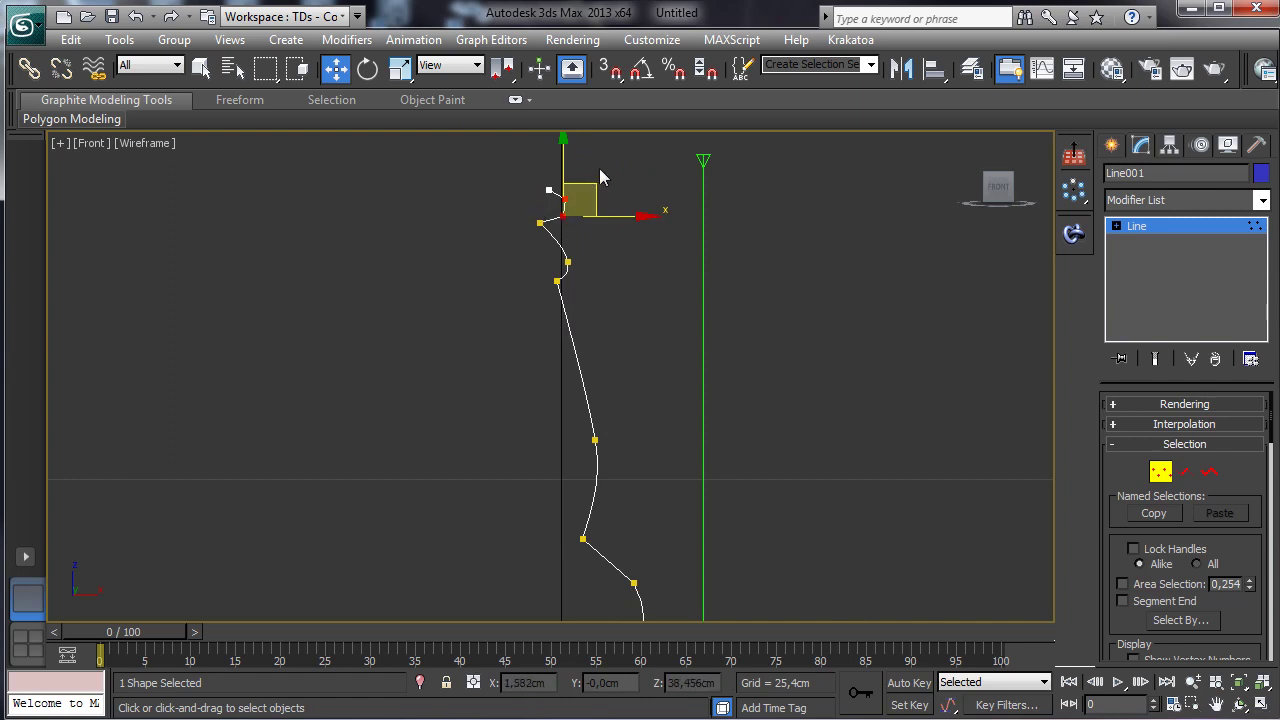
Step: Convert the vertices around the lip to Bezier Corner, then select the top vertices
left_click_drag(507, 300, 507, 300)
right_click(530, 229)
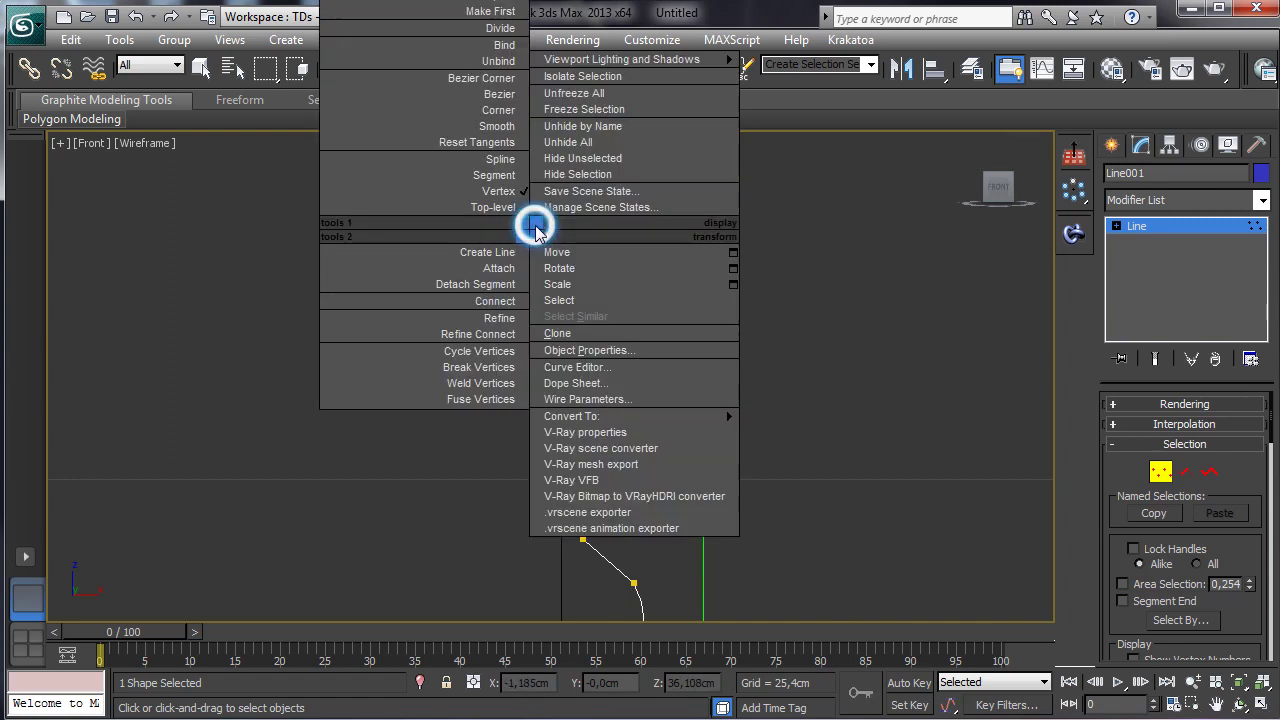
left_click(505, 87)
left_click(557, 335)
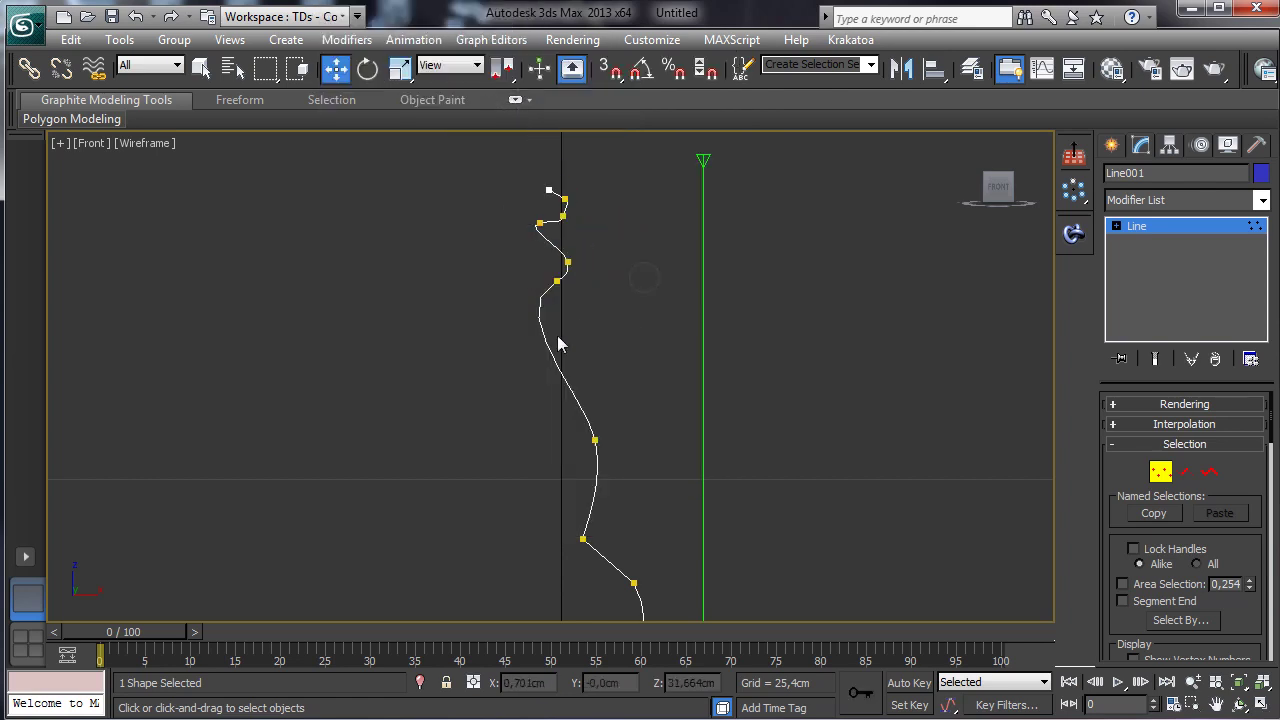
left_click(564, 199)
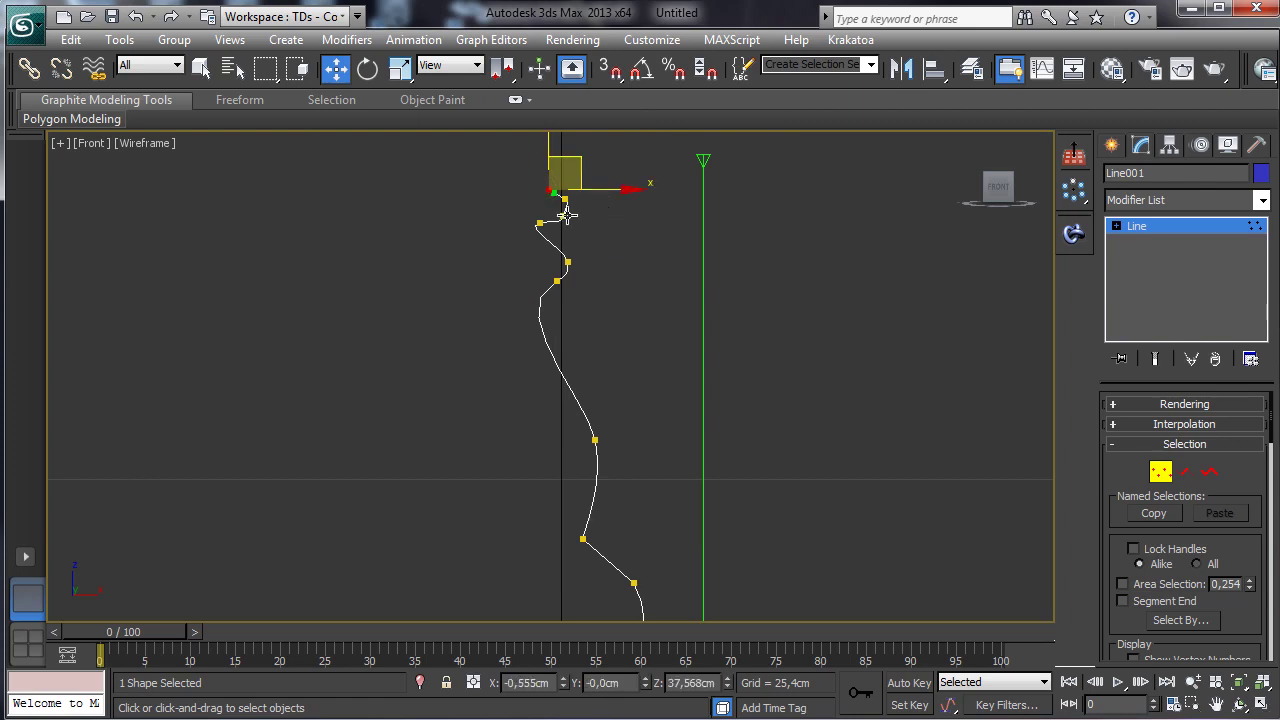
left_click(563, 215)
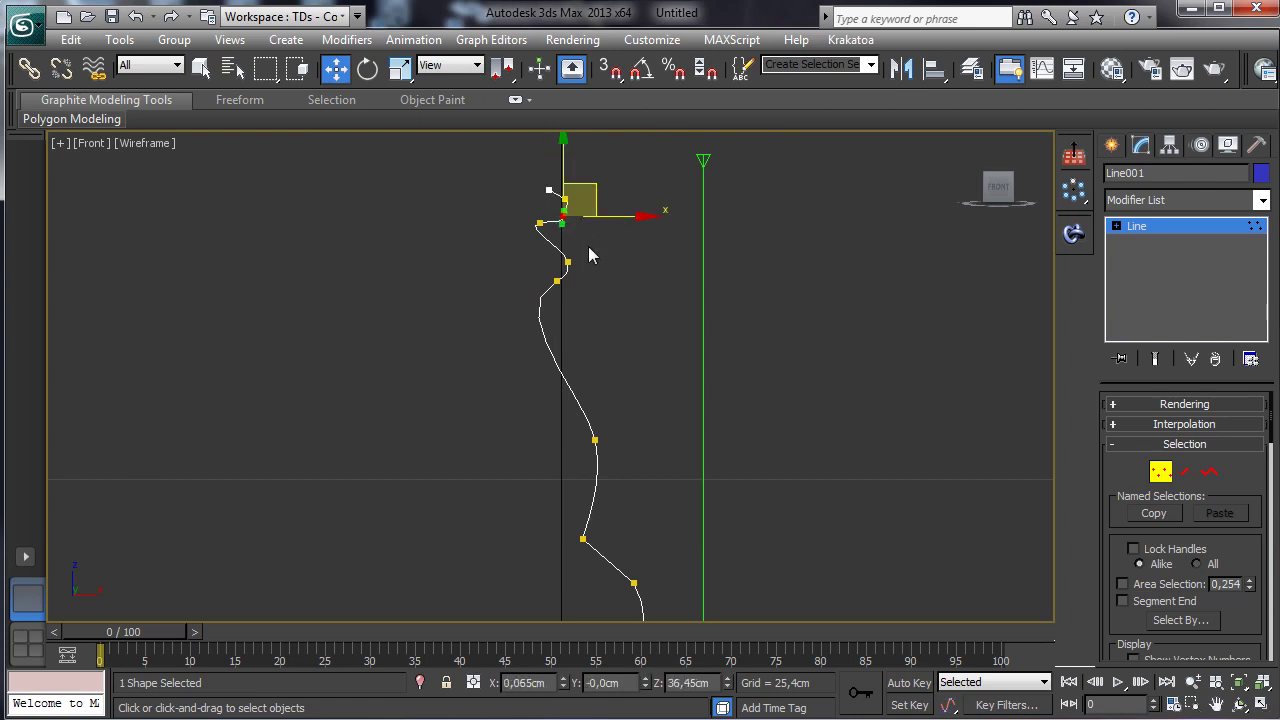
Step: Zoom closer on the neck and reposition the upper lip vertex and the lip's outer bend
left_click(1193, 705)
left_click_drag(498, 164, 634, 468)
left_click(337, 70)
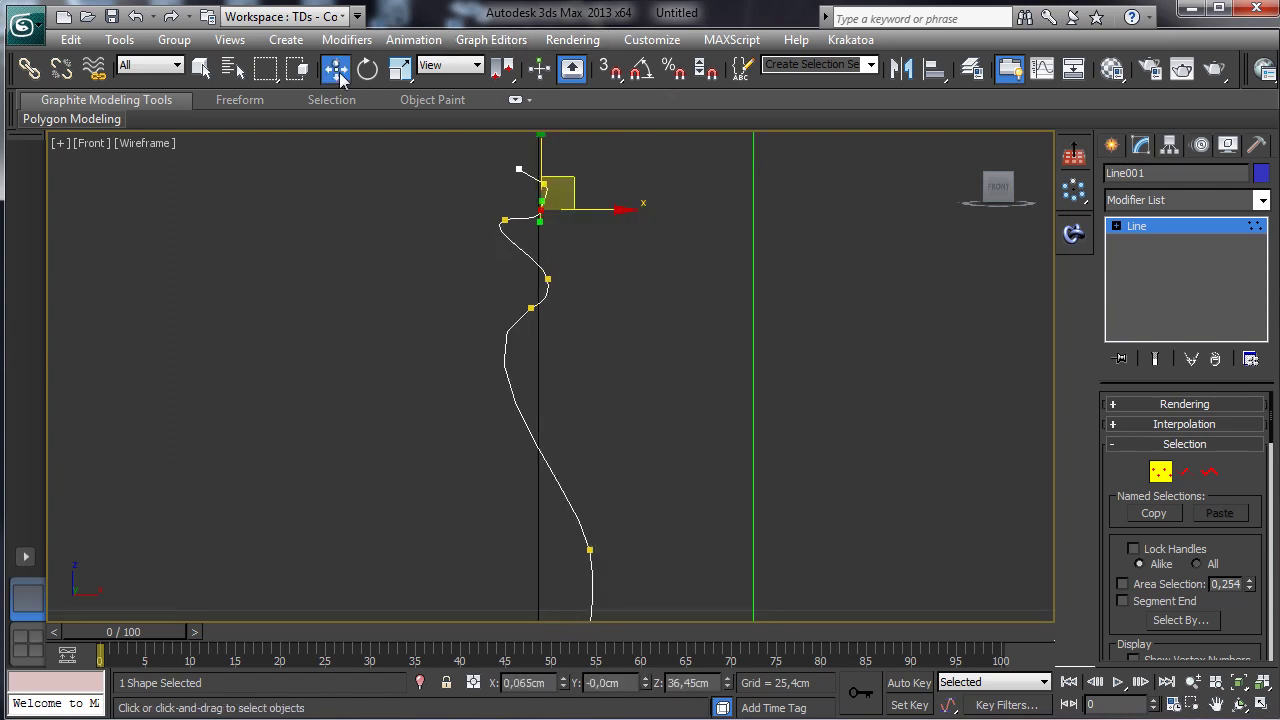
left_click(540, 181)
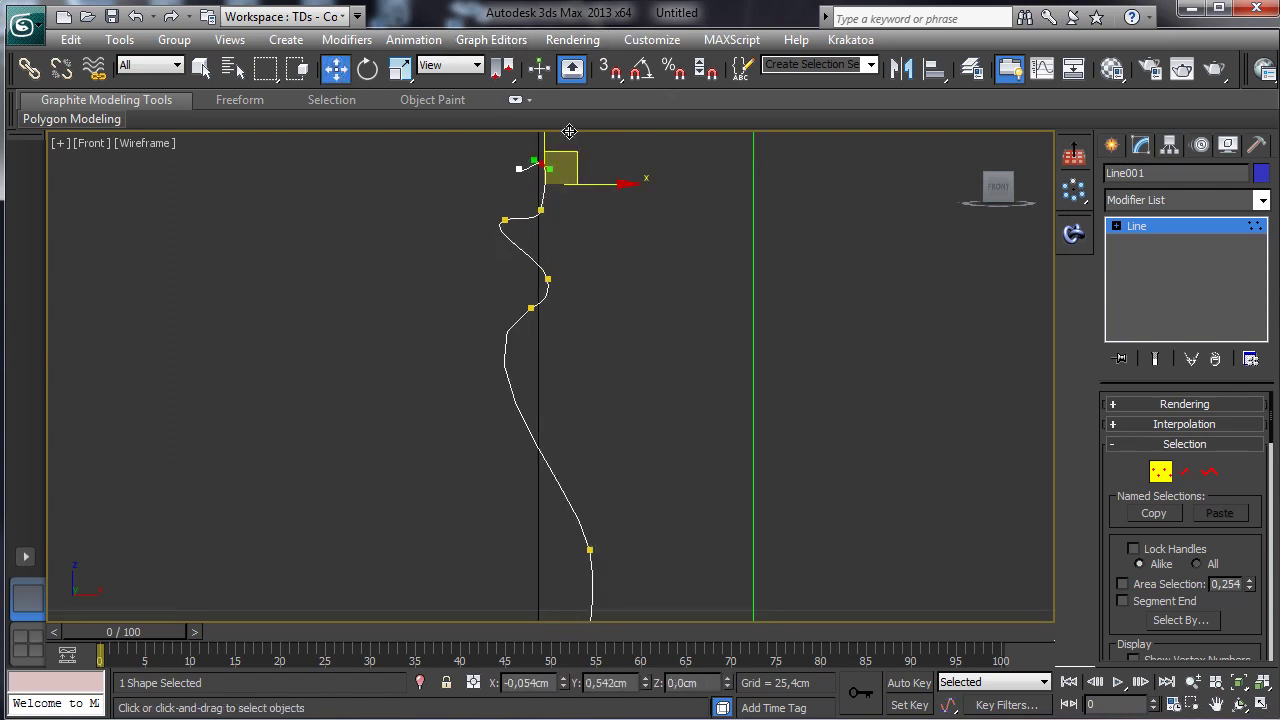
left_click_drag(562, 142, 573, 161)
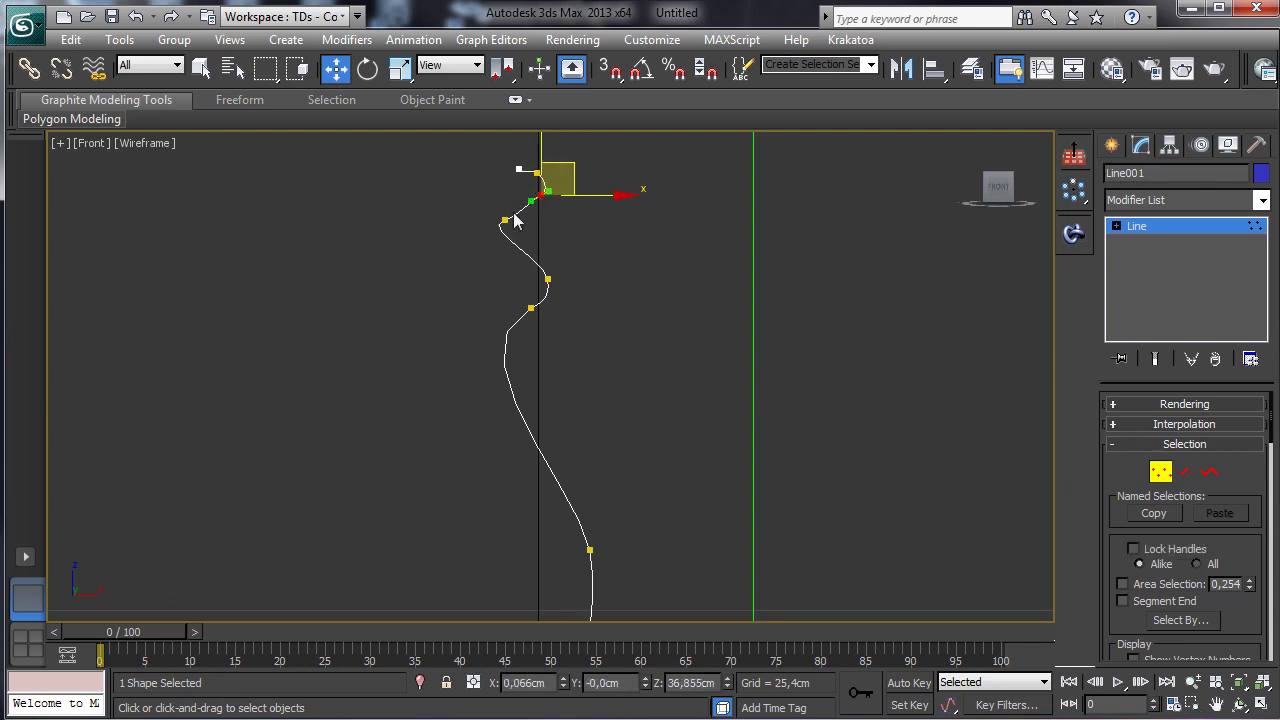
left_click(505, 220)
mouse_move(515, 212)
left_mouse_down()
mouse_move(565, 193)
mouse_move(503, 209)
mouse_move(520, 228)
mouse_move(519, 216)
left_mouse_up()
Step: Nudge the upper and lower neck vertices to smooth the neck curve
left_click_drag(570, 300, 571, 299)
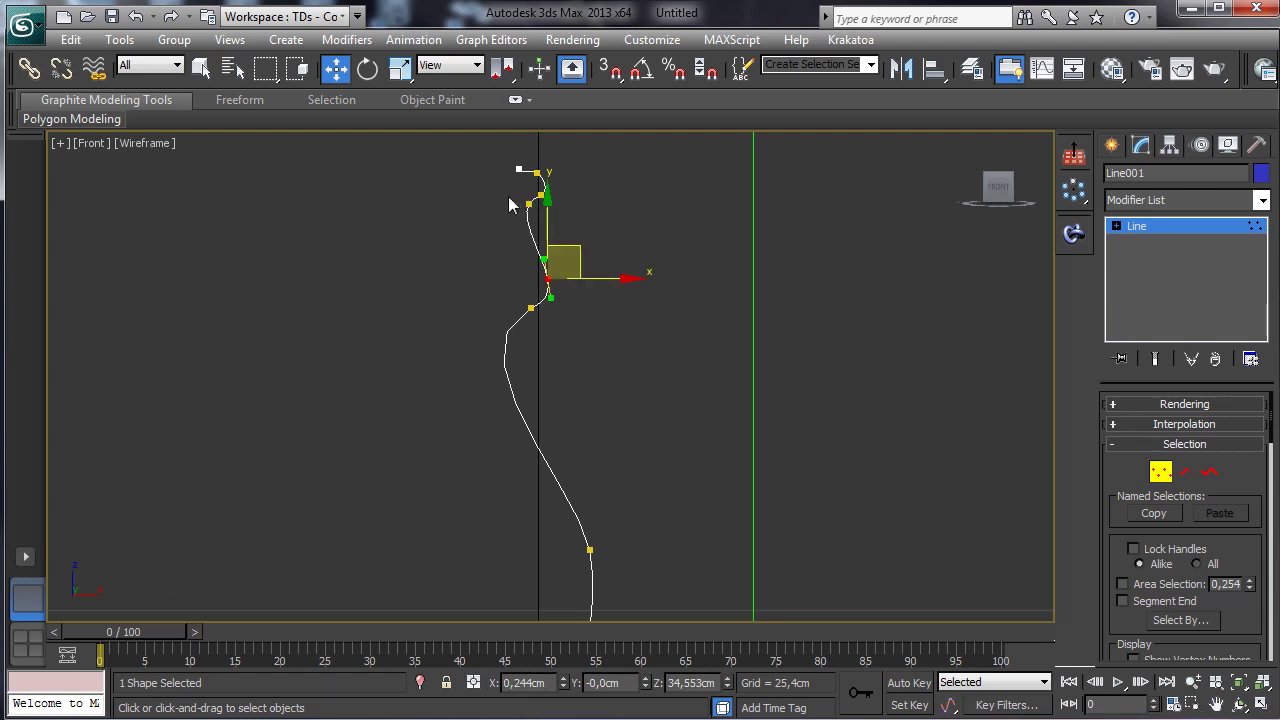
left_click_drag(537, 230, 536, 228)
right_click(583, 205)
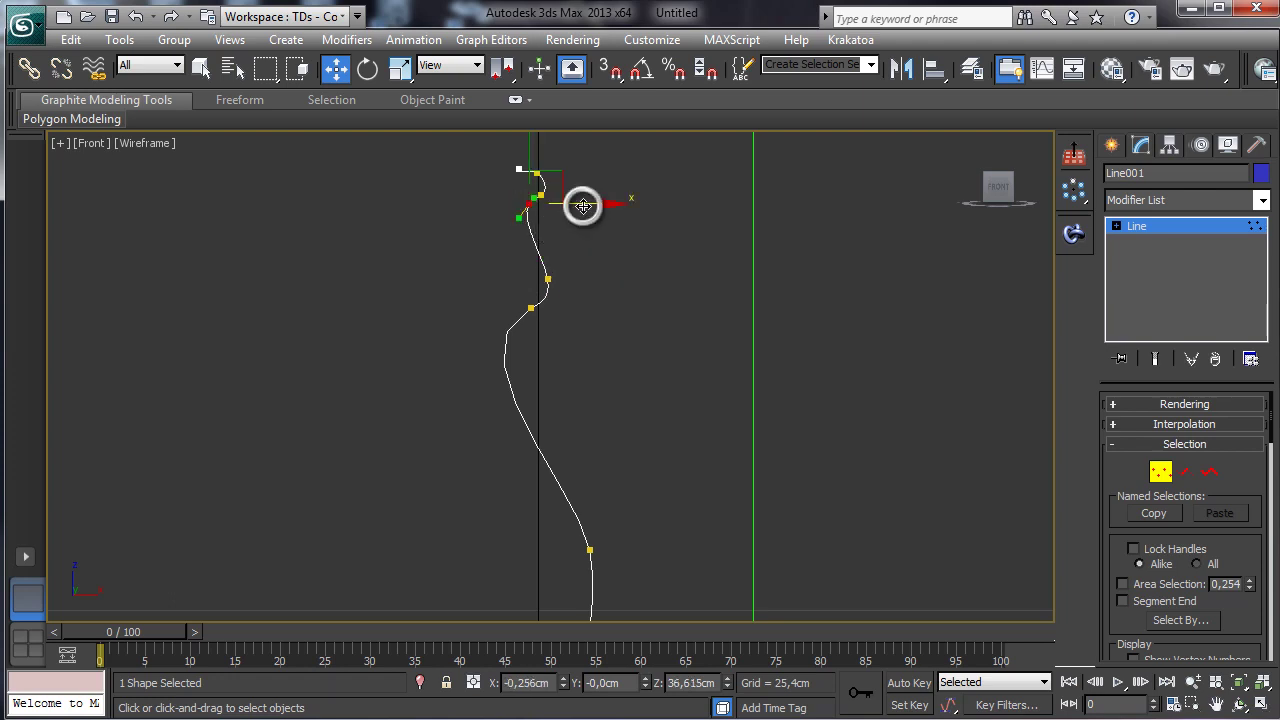
left_click(608, 251)
left_click_drag(587, 210, 530, 219)
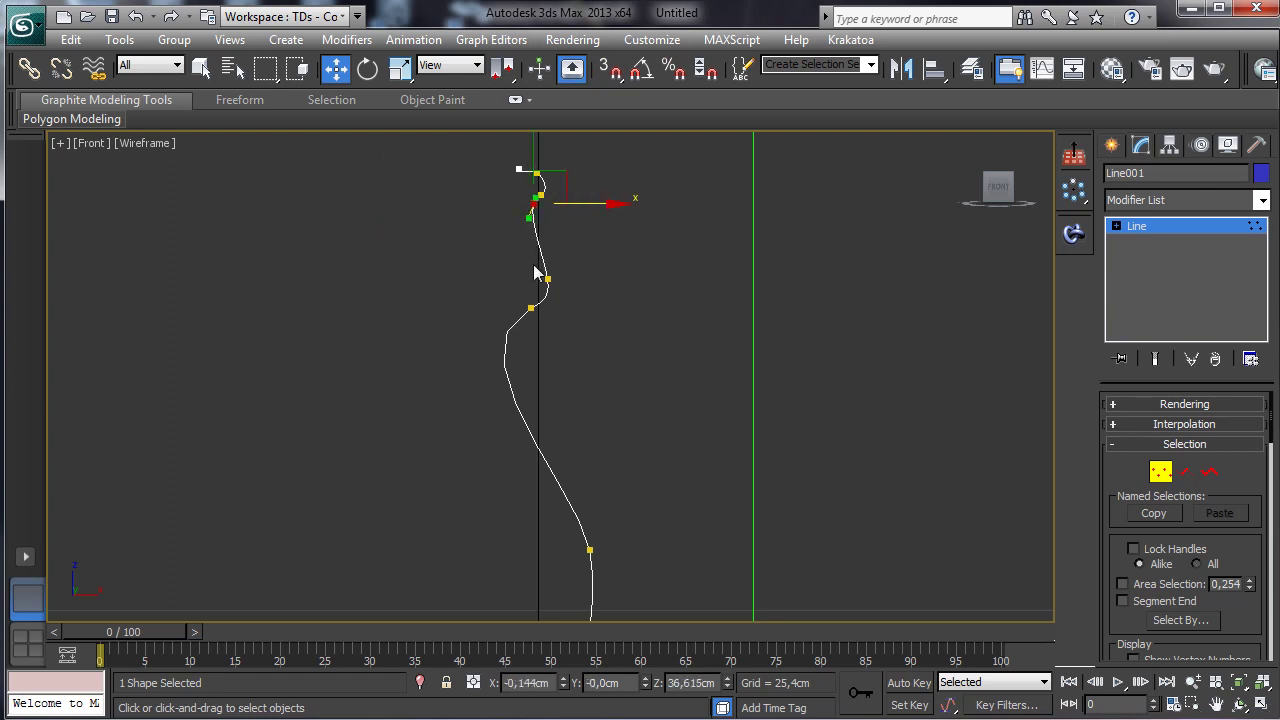
left_click_drag(556, 293, 556, 293)
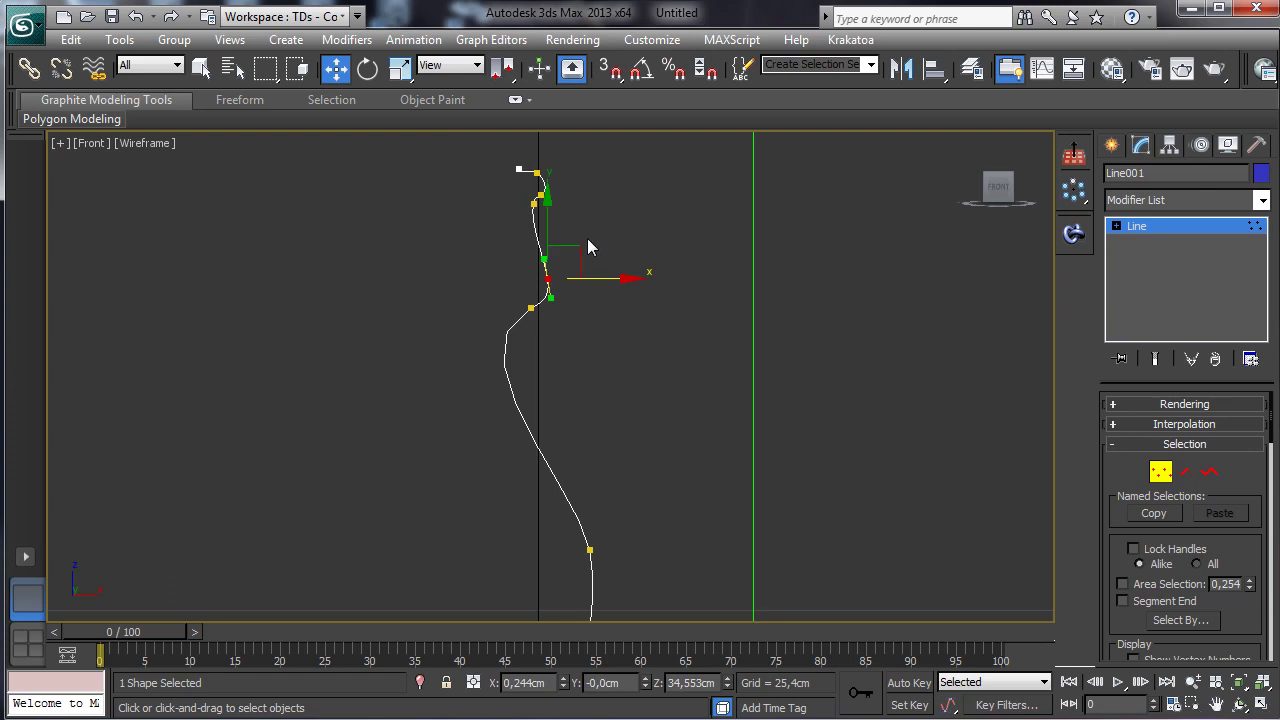
left_click(530, 307)
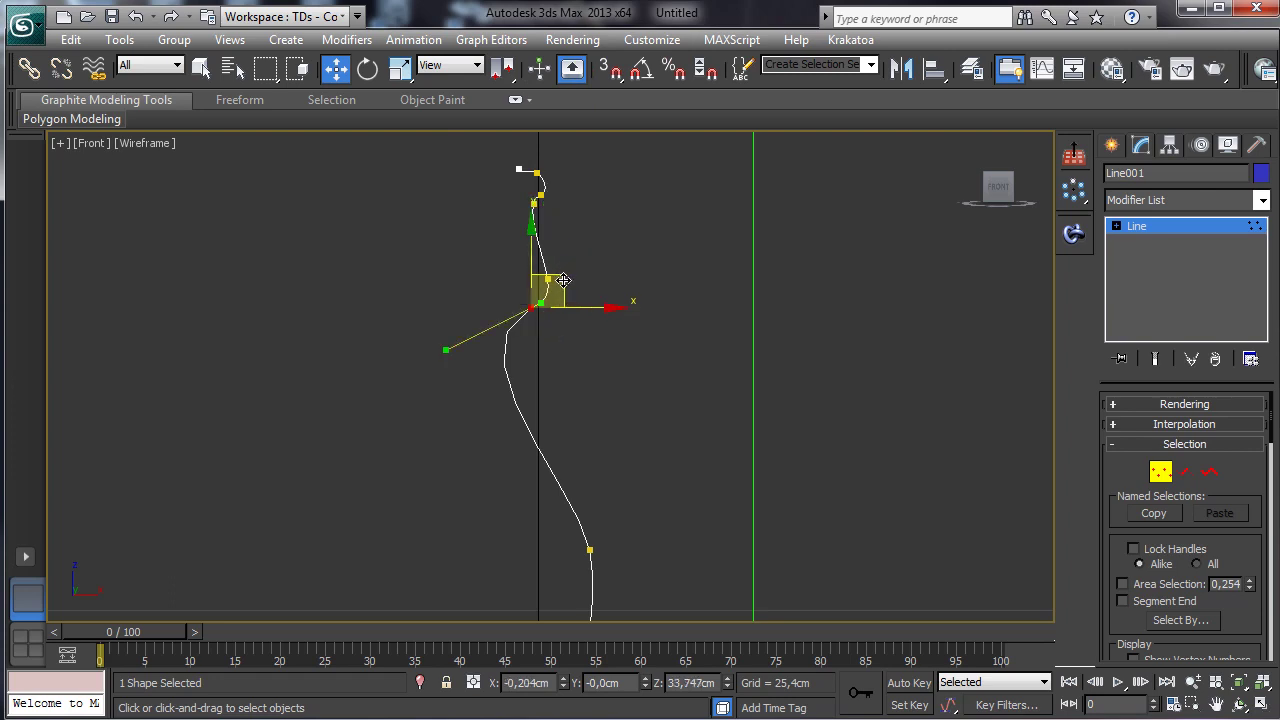
mouse_move(563, 280)
left_mouse_down()
mouse_move(565, 260)
mouse_move(563, 287)
left_mouse_up()
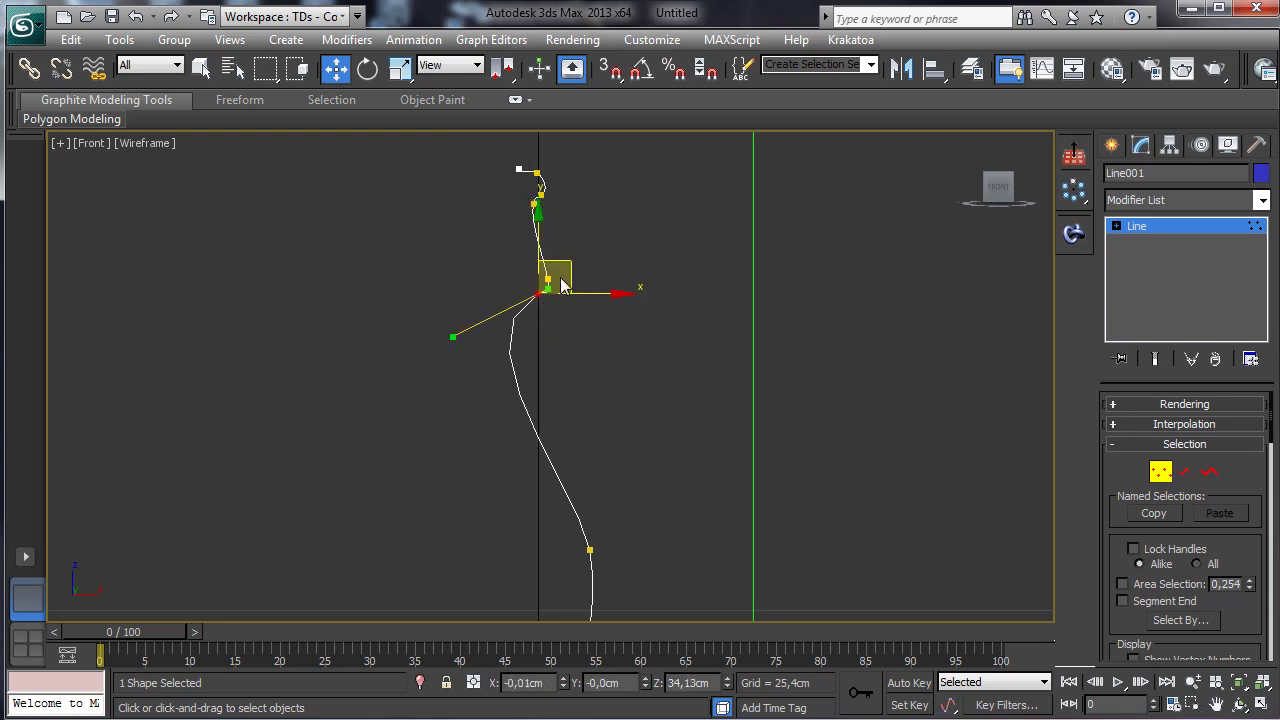
Step: Select the corner vertex below the neck and zoom in on the top of the profile
left_click(548, 278)
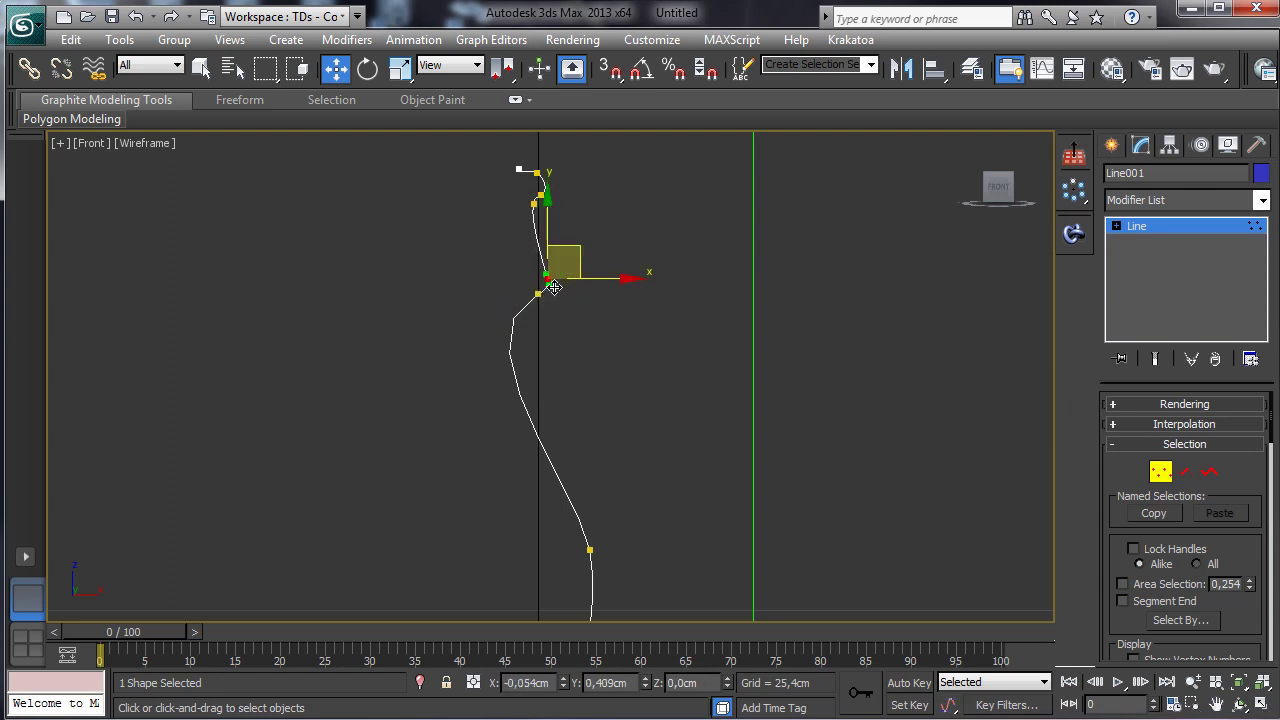
left_click(538, 292)
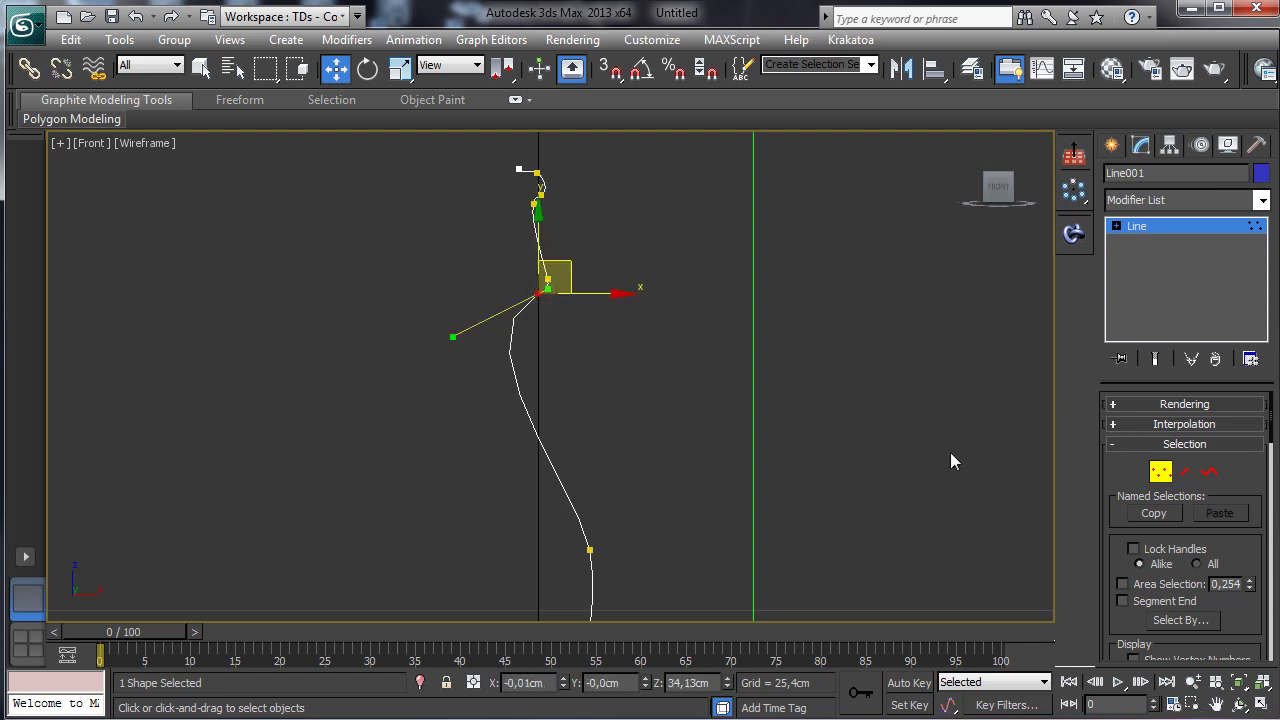
left_click(1199, 707)
left_click_drag(458, 152, 614, 388)
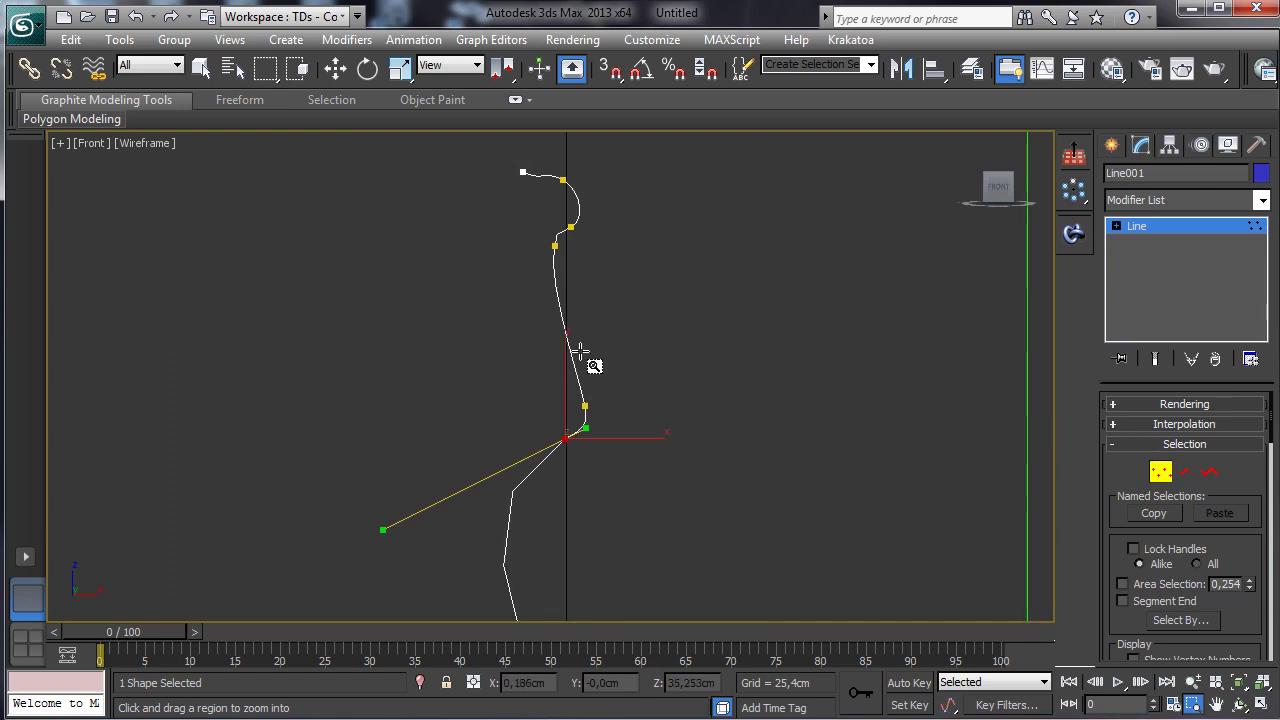
Step: Move the profile's top end vertex slightly down and right to curl the rim, then reselect it
left_click(335, 67)
left_click(523, 173)
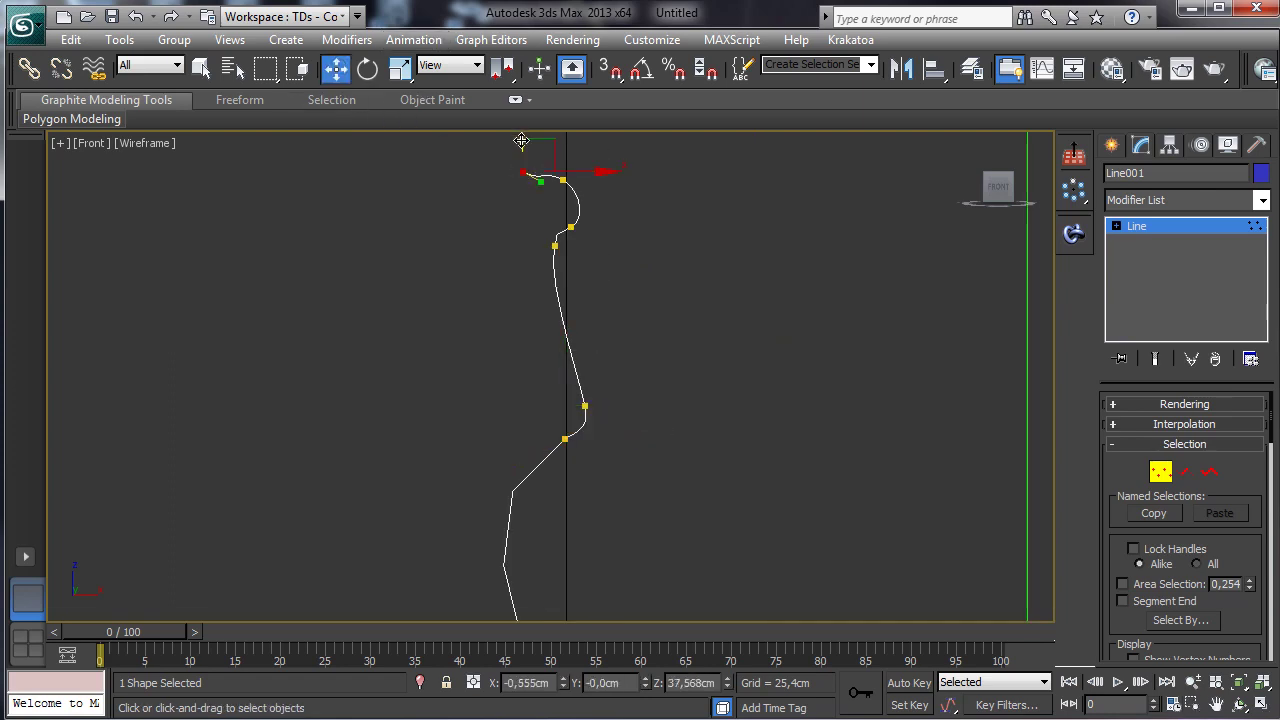
mouse_move(534, 176)
left_mouse_down()
mouse_move(555, 155)
mouse_move(546, 186)
mouse_move(566, 158)
mouse_move(557, 183)
left_mouse_up()
left_click(555, 208)
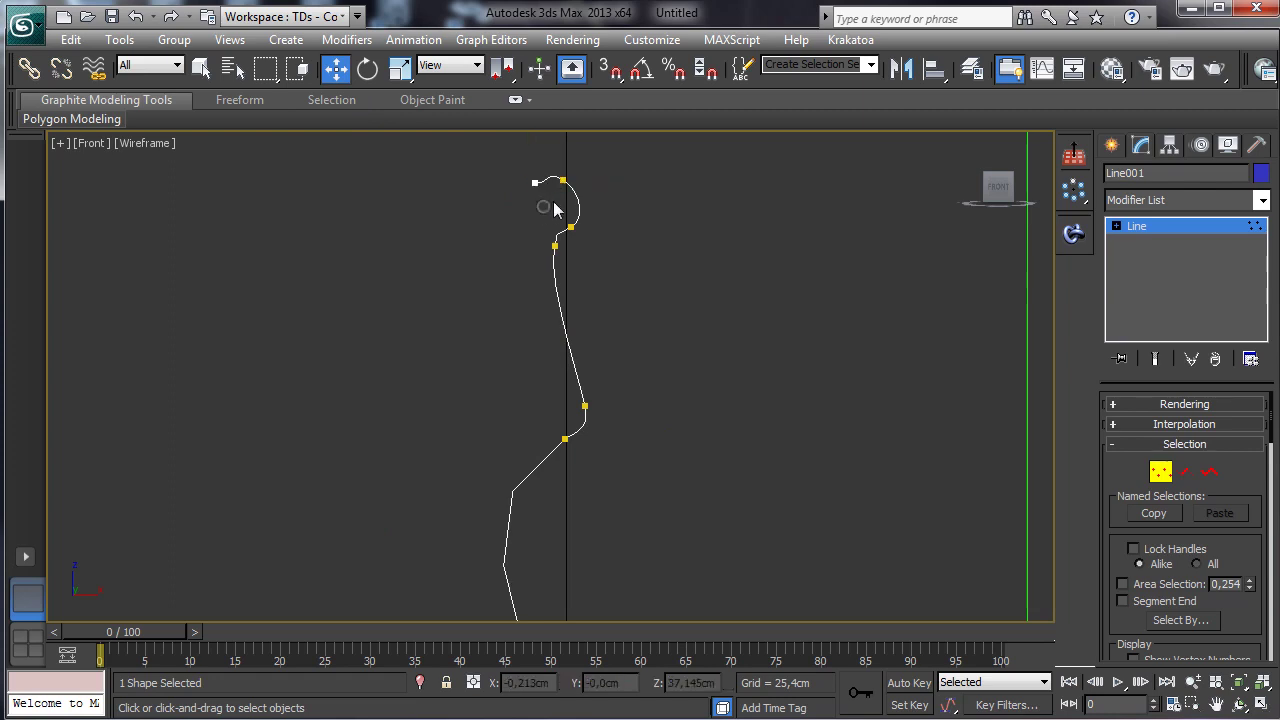
left_click(533, 181)
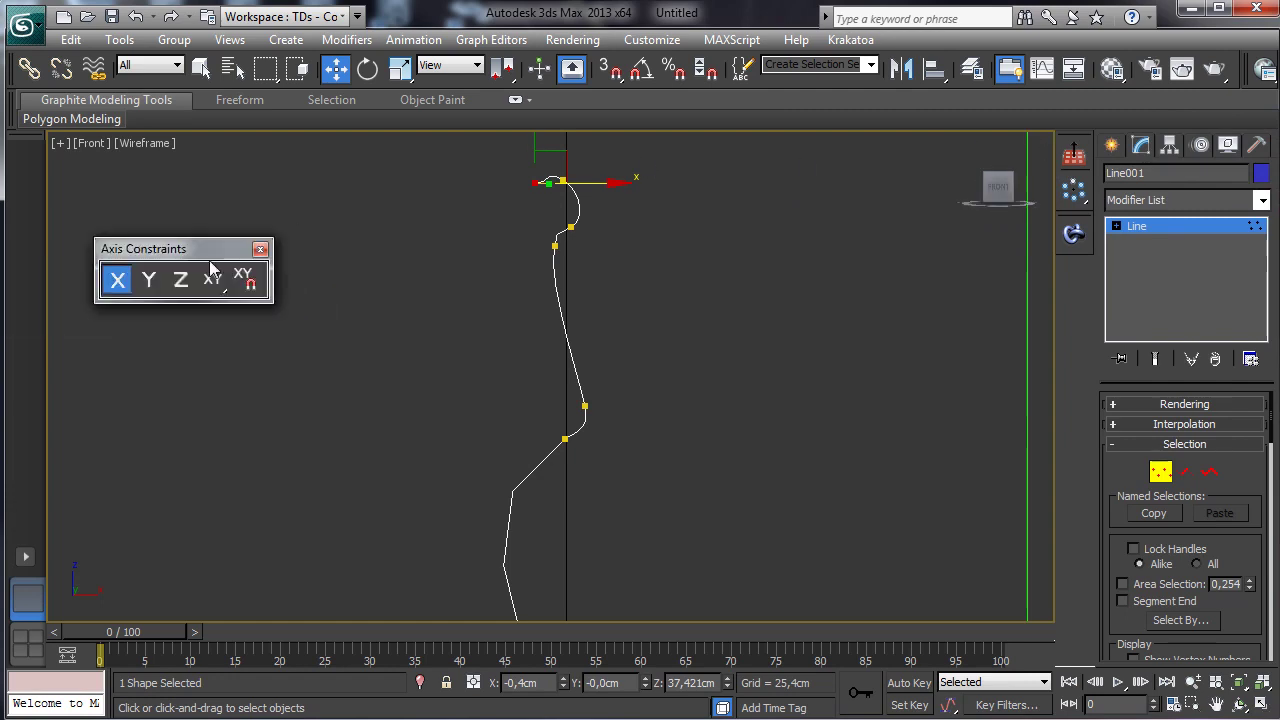
Step: With XY axis constraint, nudge the top lip vertex and drag the tangent below it to reshape the lip
left_click(151, 281)
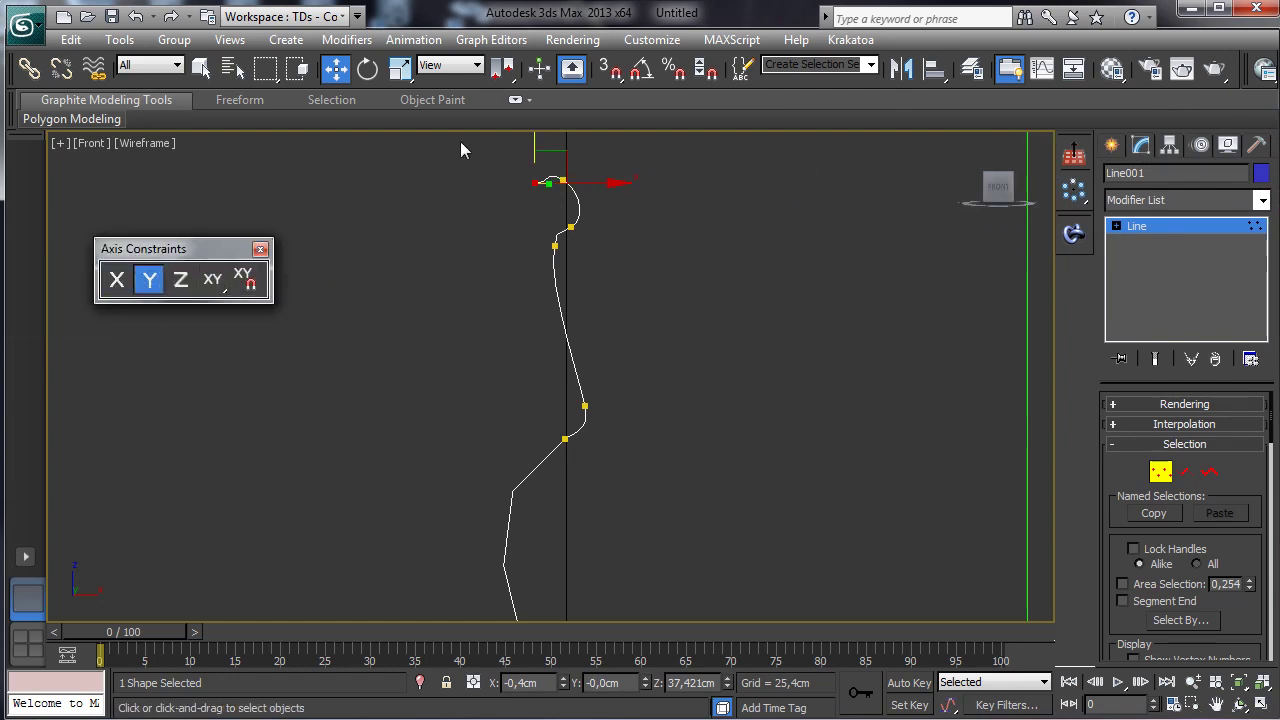
key("F5")
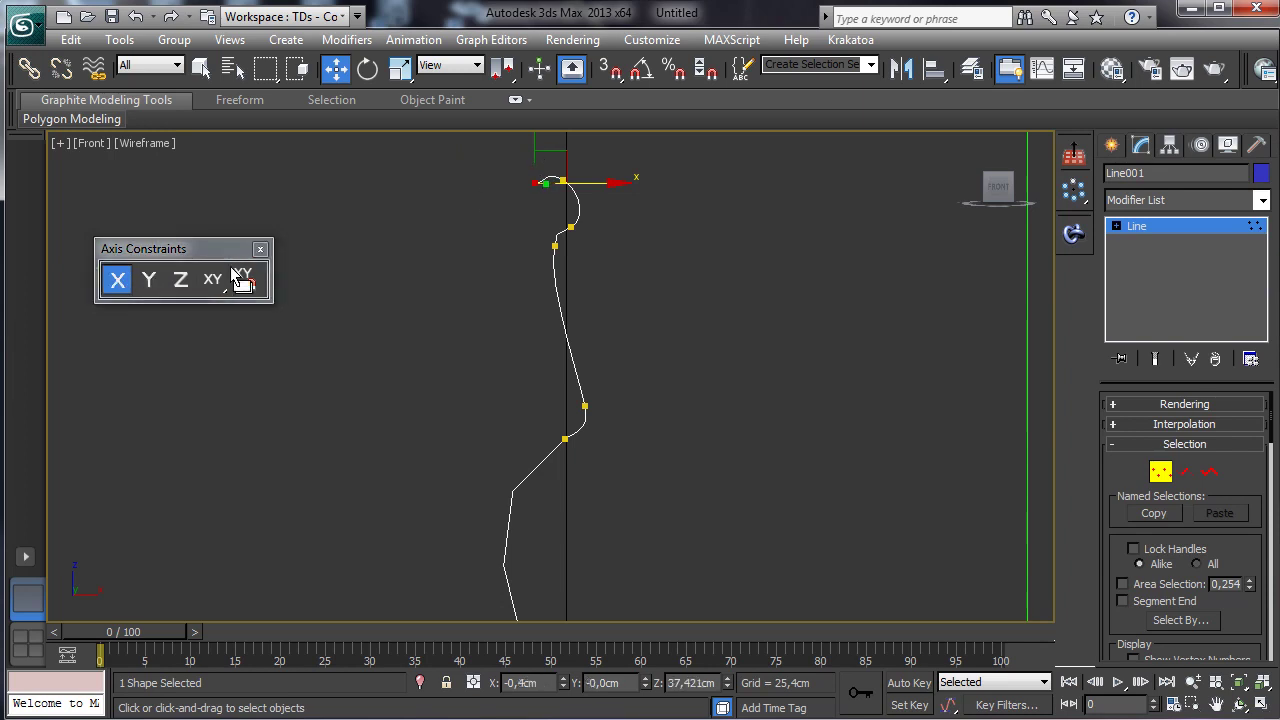
key("F8")
left_click_drag(536, 189, 543, 181)
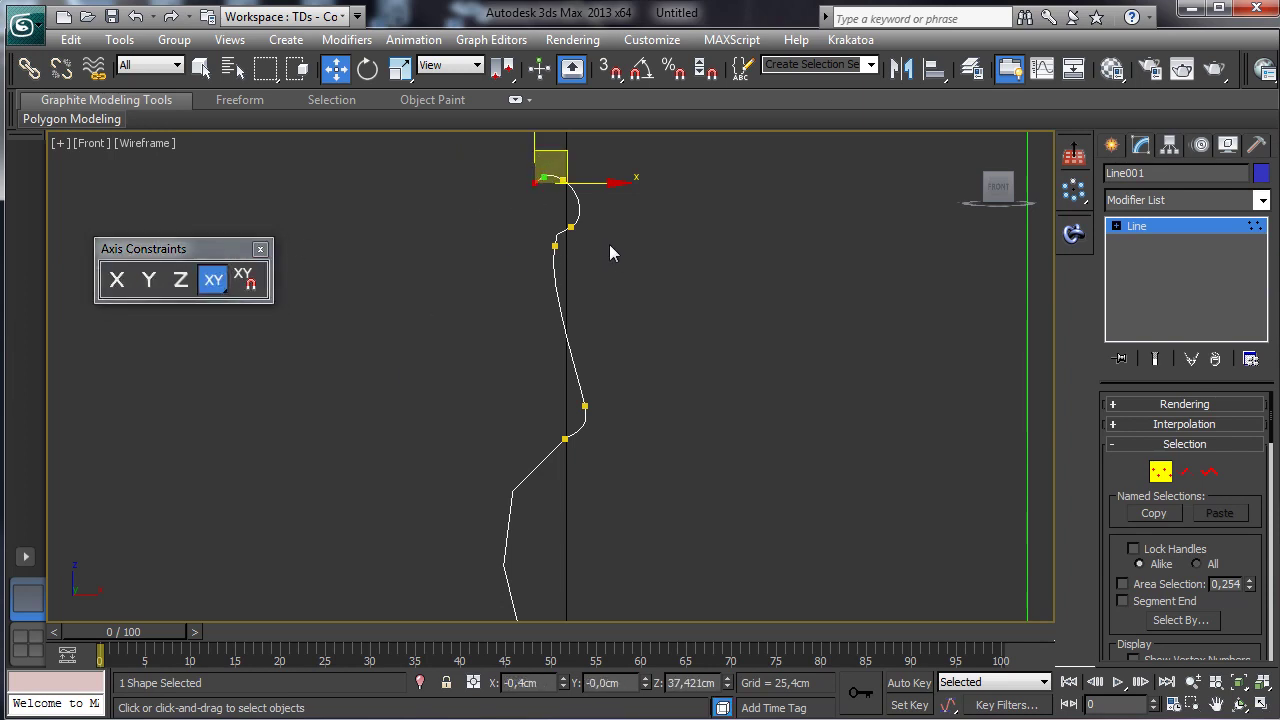
left_click(555, 245)
left_click_drag(547, 272, 555, 259)
Step: Adjust the upper and lower neck vertices and lengthen their tangents to smooth the neck curve
left_click(614, 200)
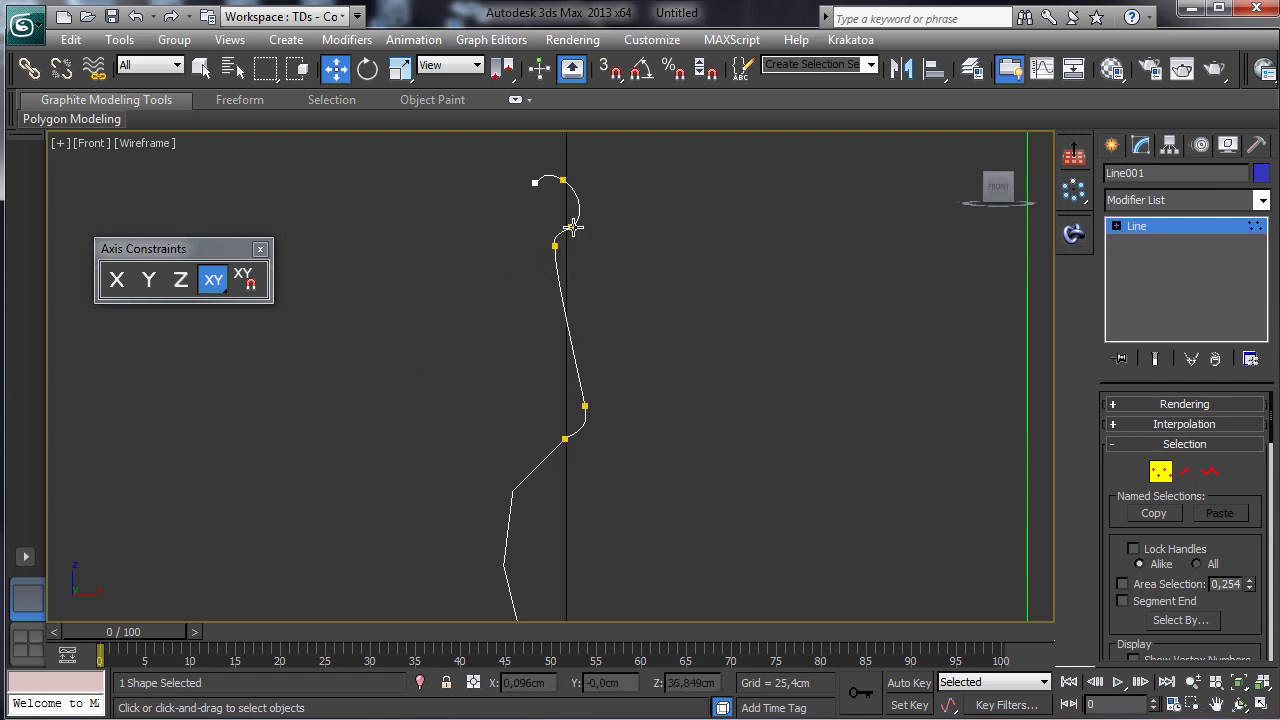
left_click(571, 226)
left_click_drag(594, 207, 602, 204)
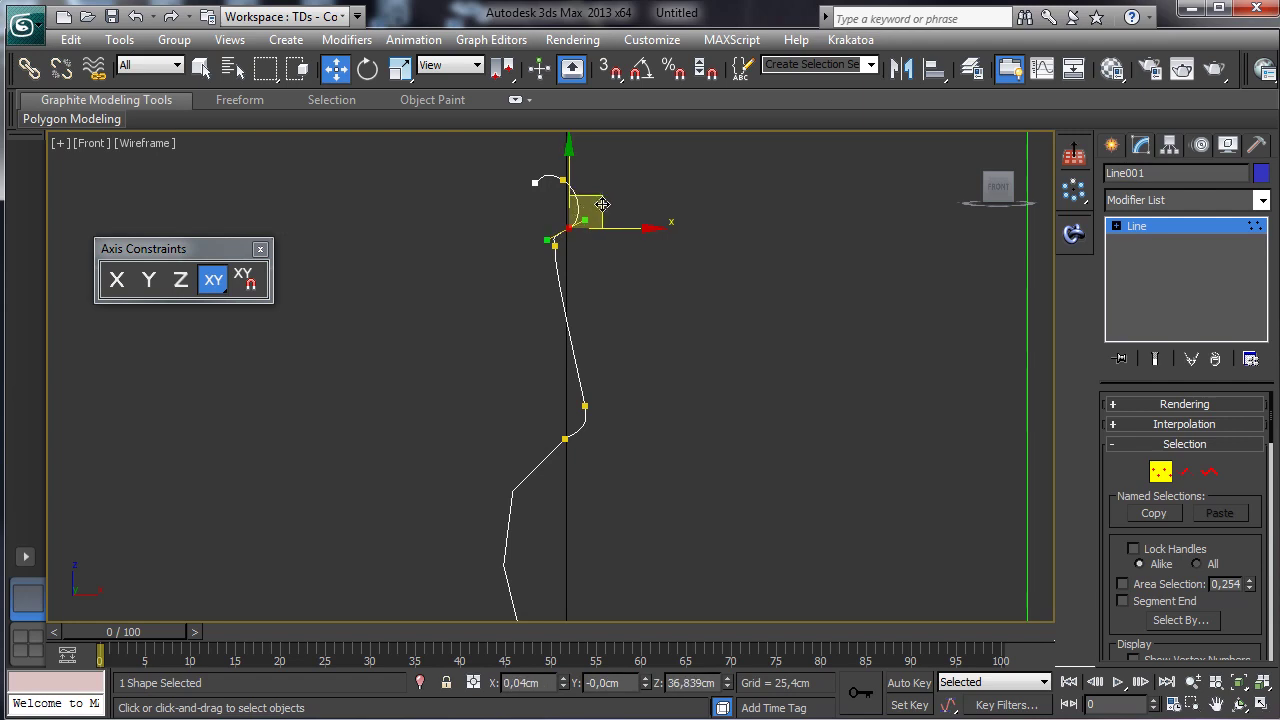
left_click_drag(545, 238, 561, 234)
left_click(560, 434)
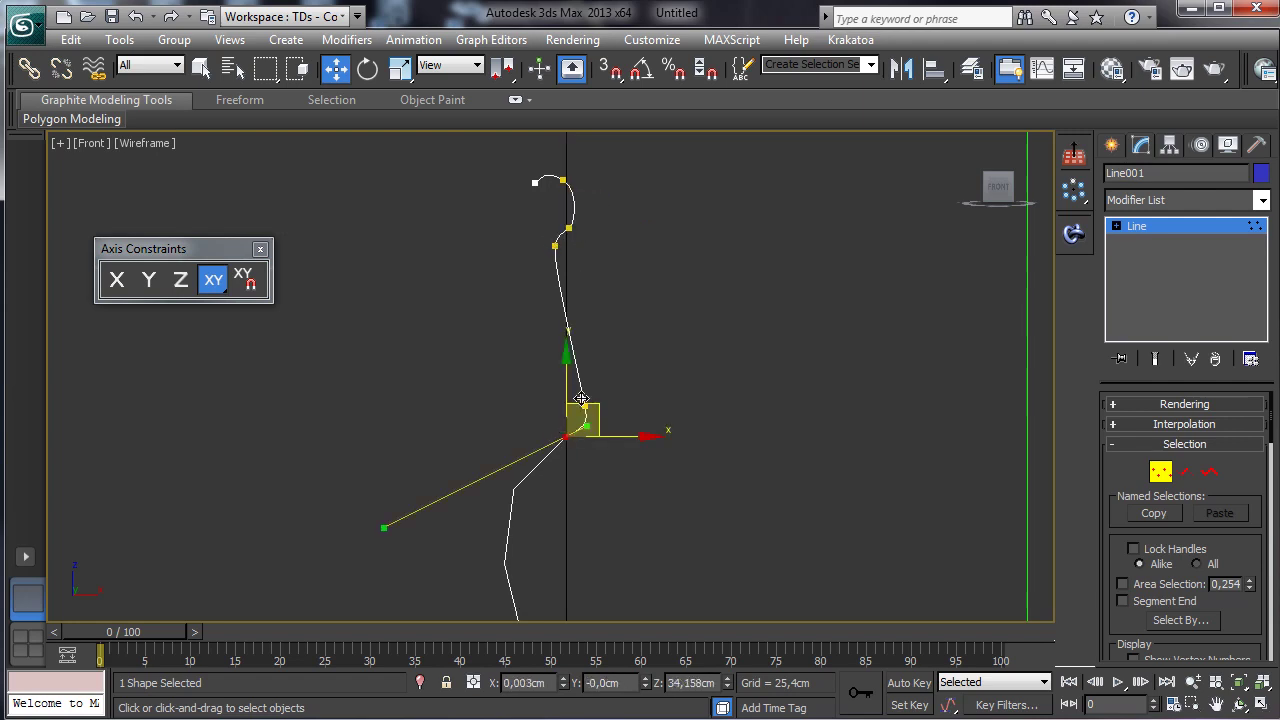
left_click_drag(567, 395, 607, 430)
left_click(578, 403)
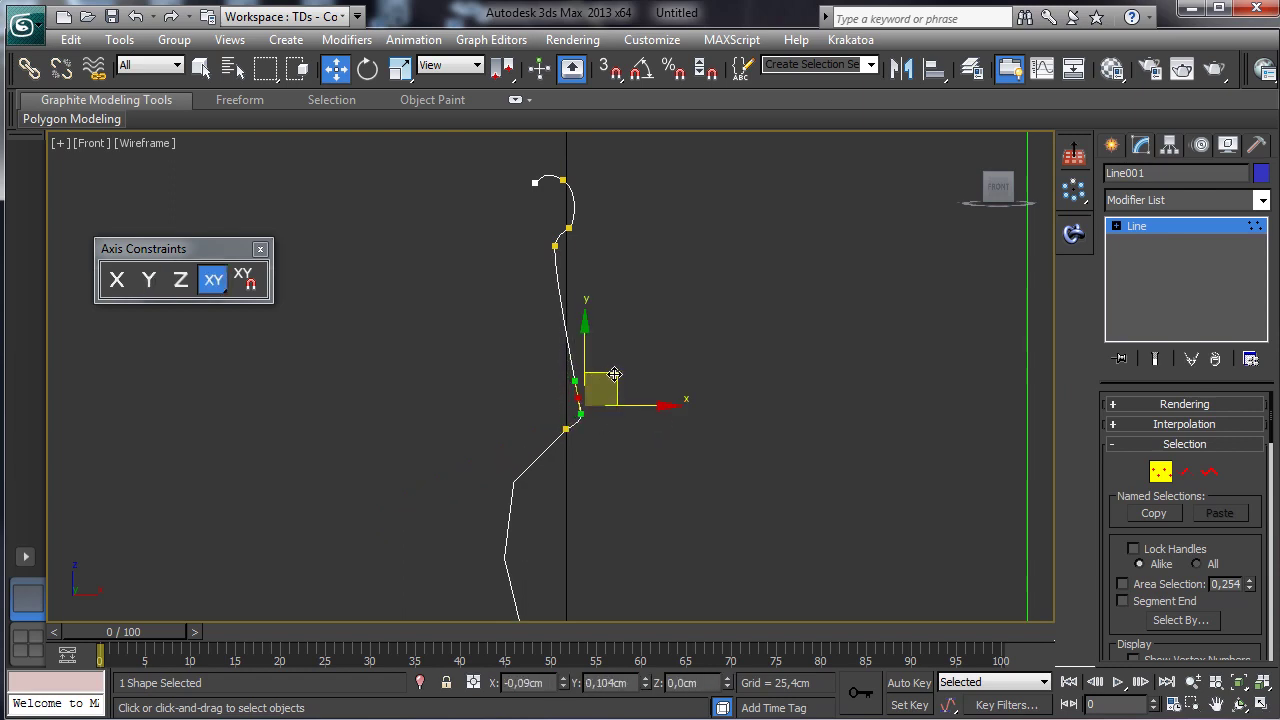
left_click_drag(615, 373, 619, 349)
left_click(568, 427)
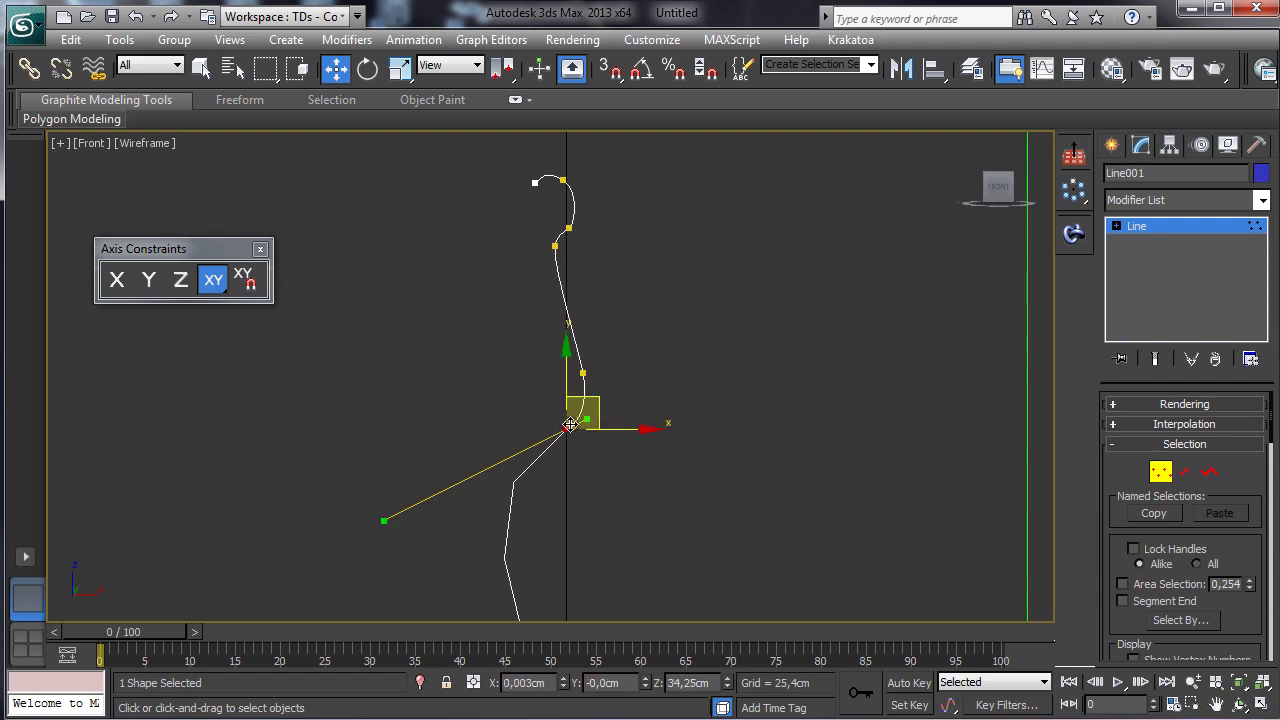
left_click_drag(386, 521, 383, 470)
Step: Lock movement to Y, pull the mid-neck tangents to form an S-curve, then zoom out
left_click(585, 373)
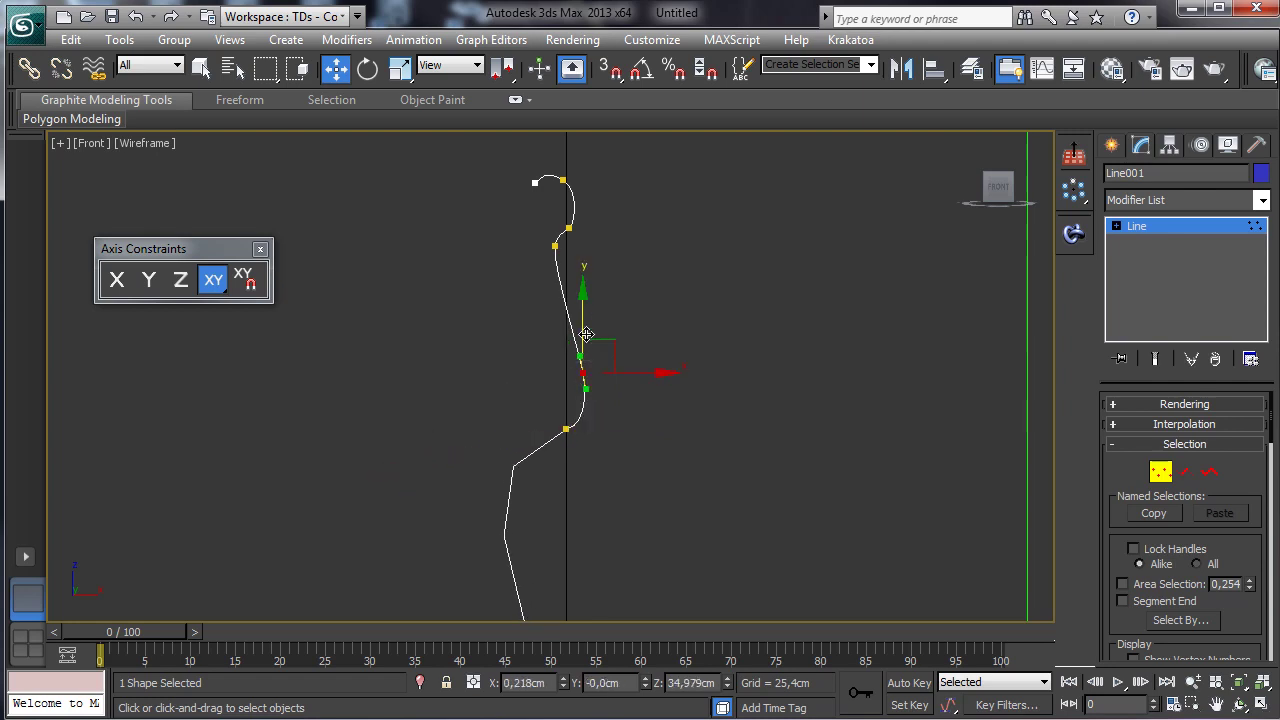
key("F6")
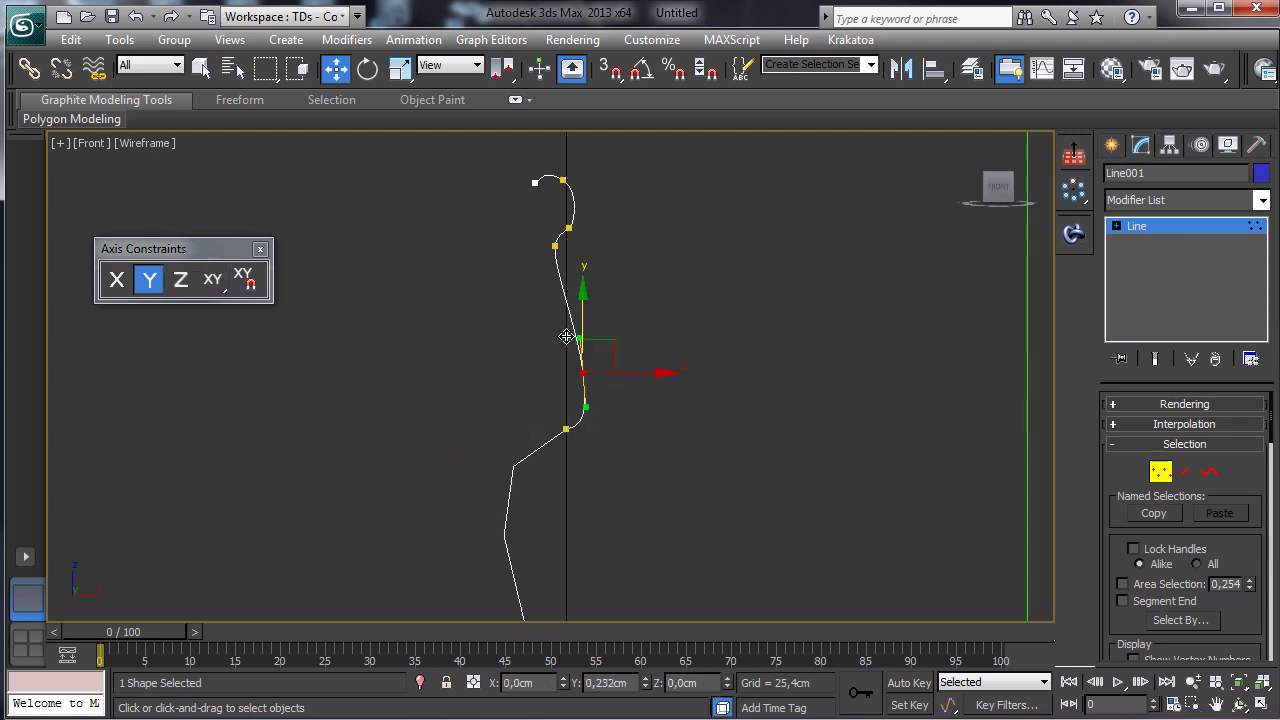
left_click_drag(566, 337, 560, 326)
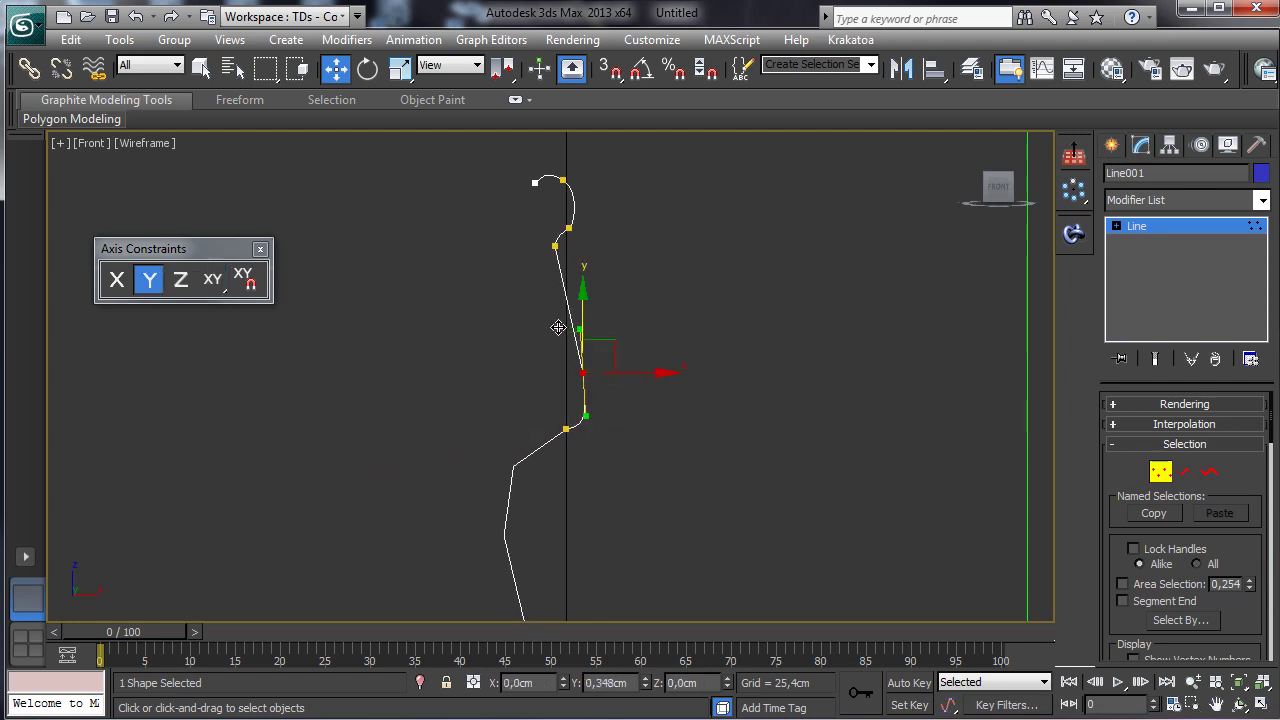
left_click(554, 249)
mouse_move(551, 260)
left_mouse_down()
mouse_move(551, 286)
mouse_move(554, 273)
left_mouse_up()
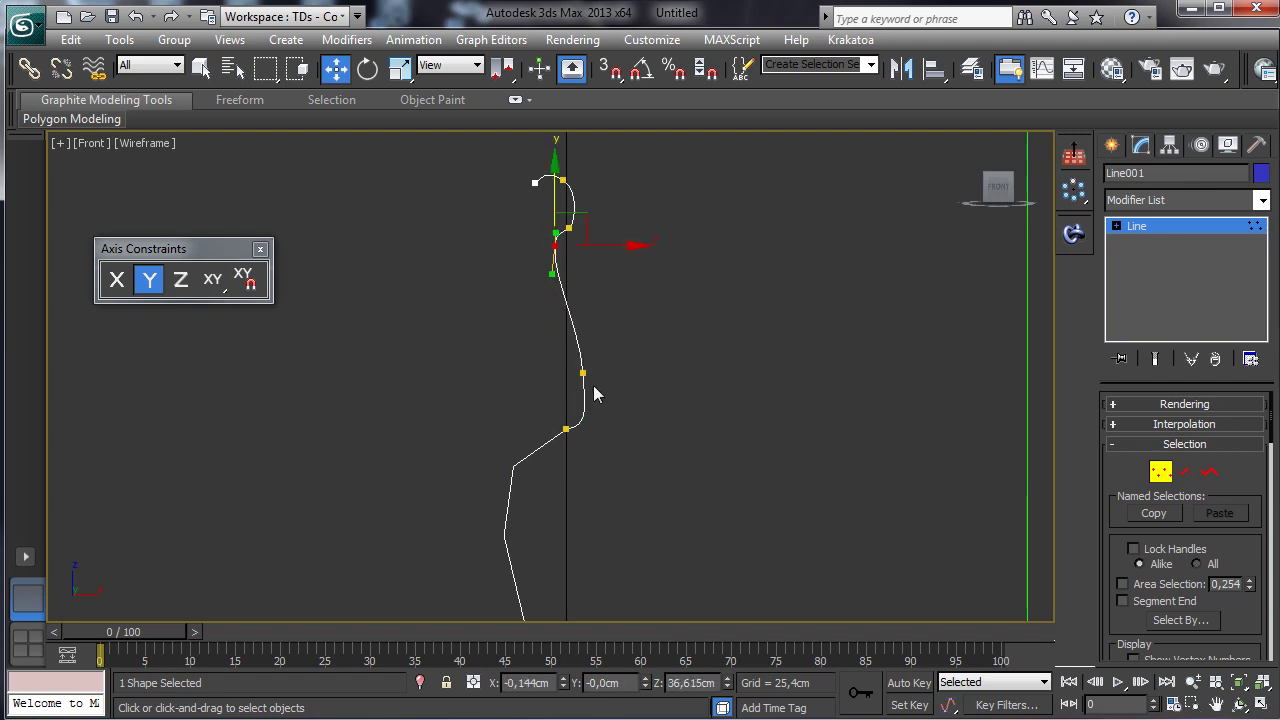
left_click(565, 431)
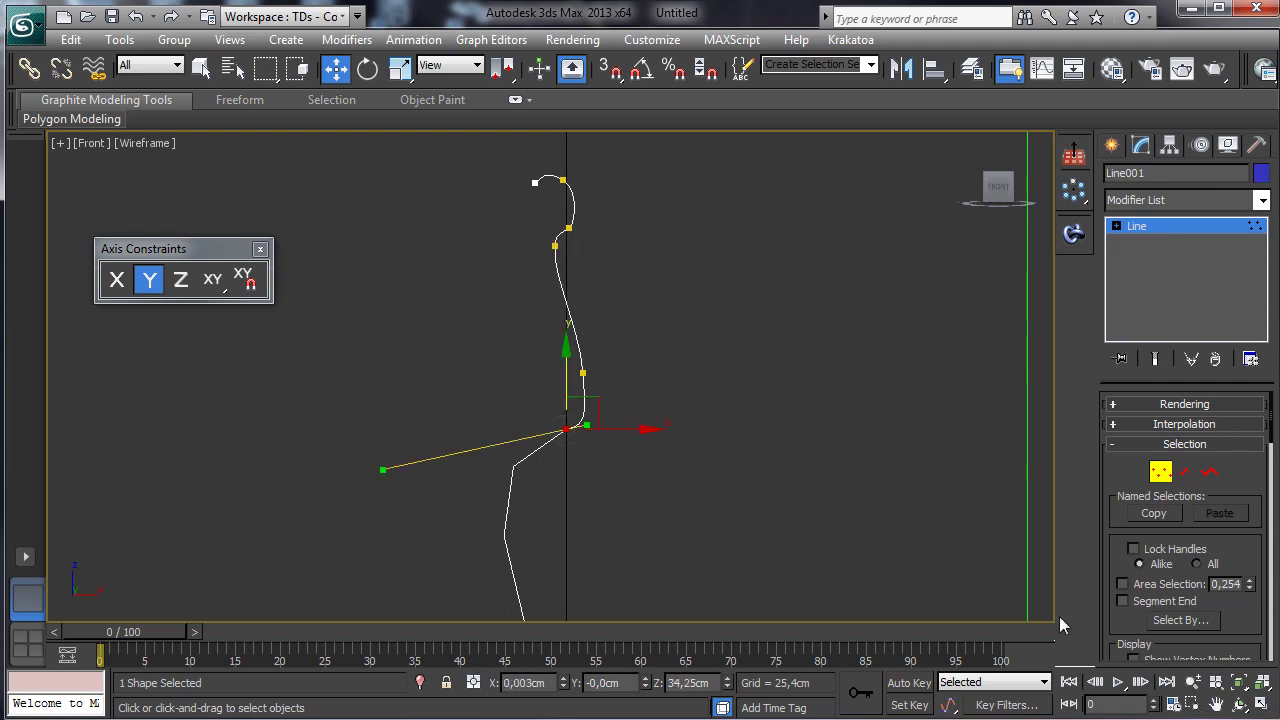
left_click(1193, 681)
left_click_drag(674, 431, 566, 243)
Step: Pull the shoulder vertex's Bezier tangent inward to reshape the upper curve
key("w")
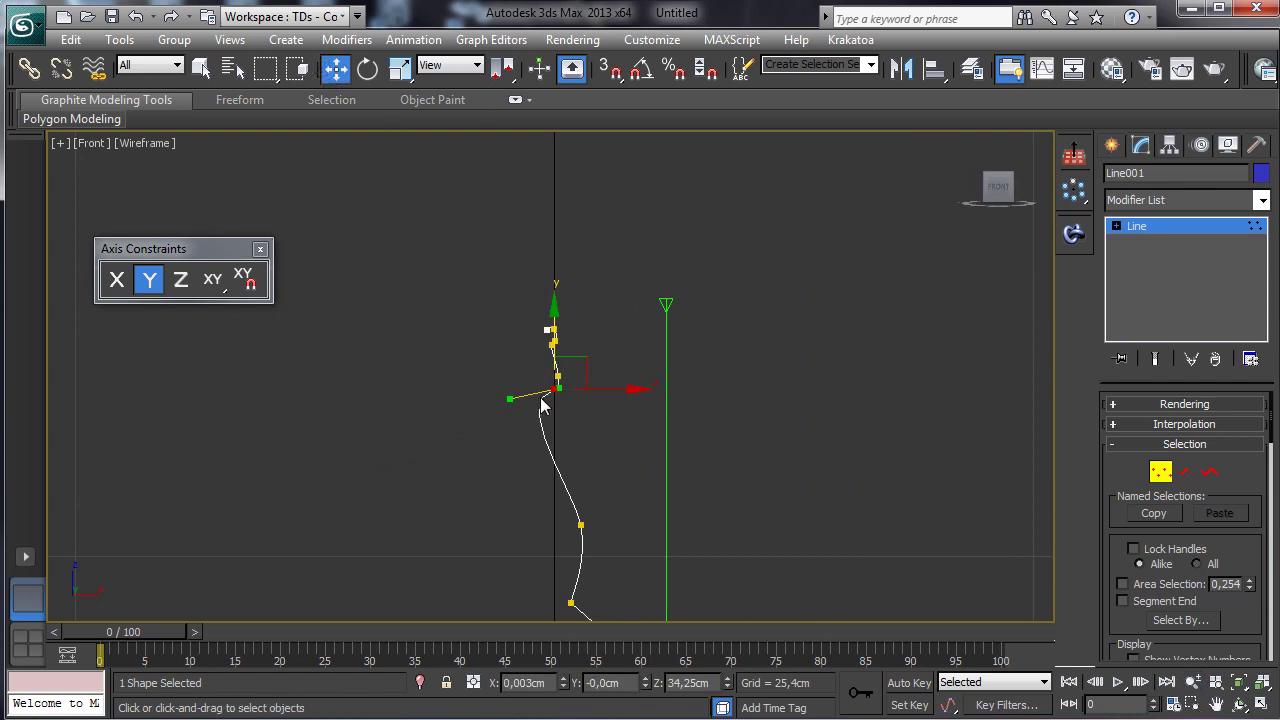
left_click(509, 400)
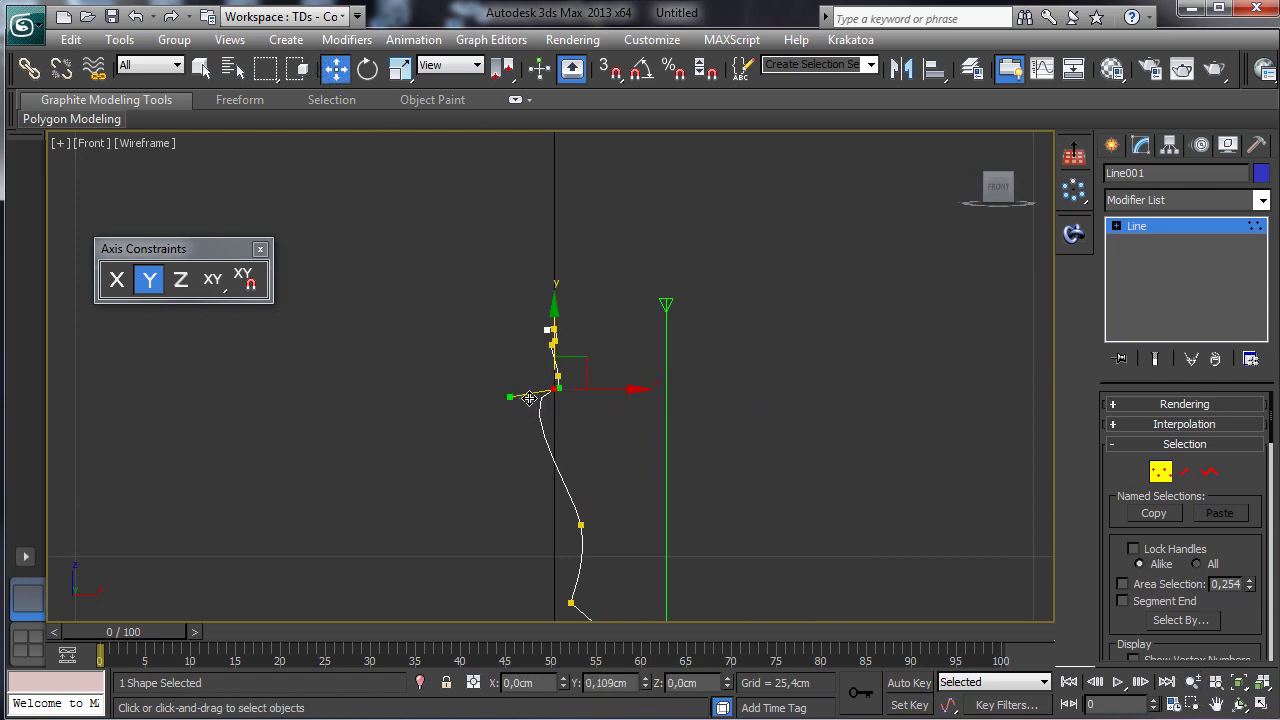
left_click(213, 281)
left_click_drag(510, 403, 535, 392)
Step: Reposition the lower curve vertices to smooth that section of the profile
left_click(585, 528)
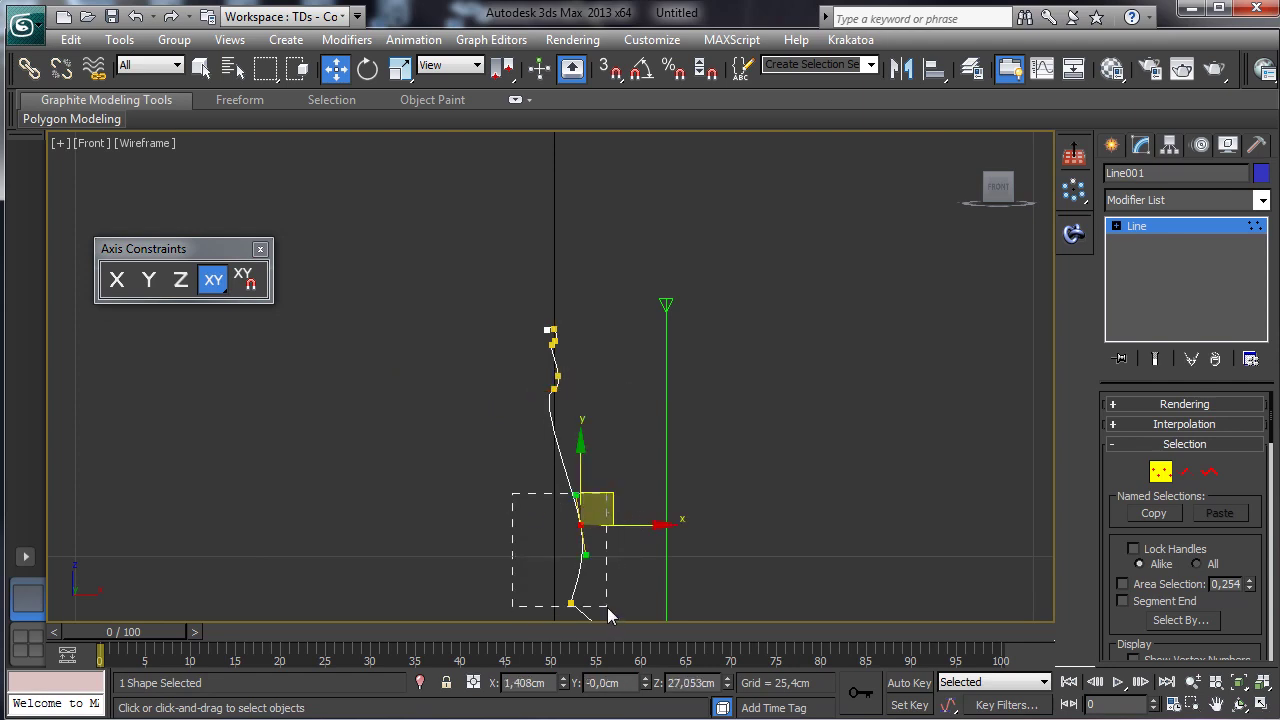
left_click_drag(612, 618, 610, 612)
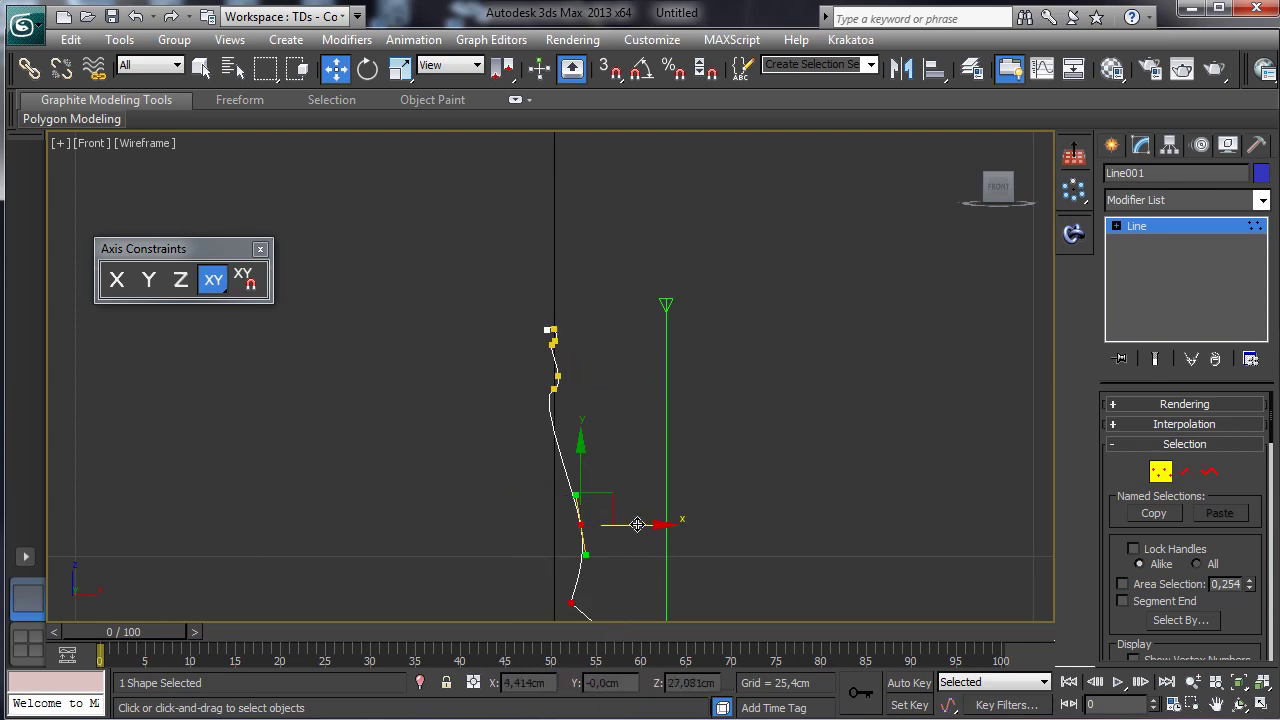
left_click_drag(620, 527, 632, 521)
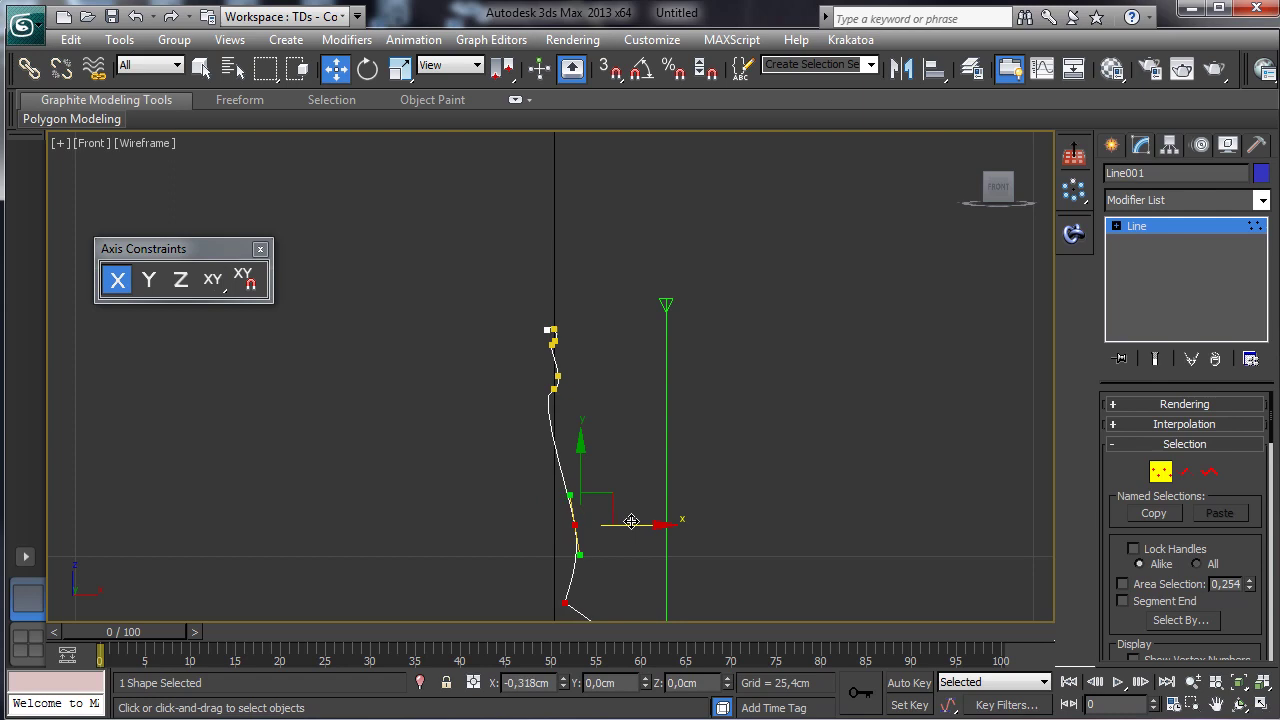
left_click_drag(631, 521, 635, 521)
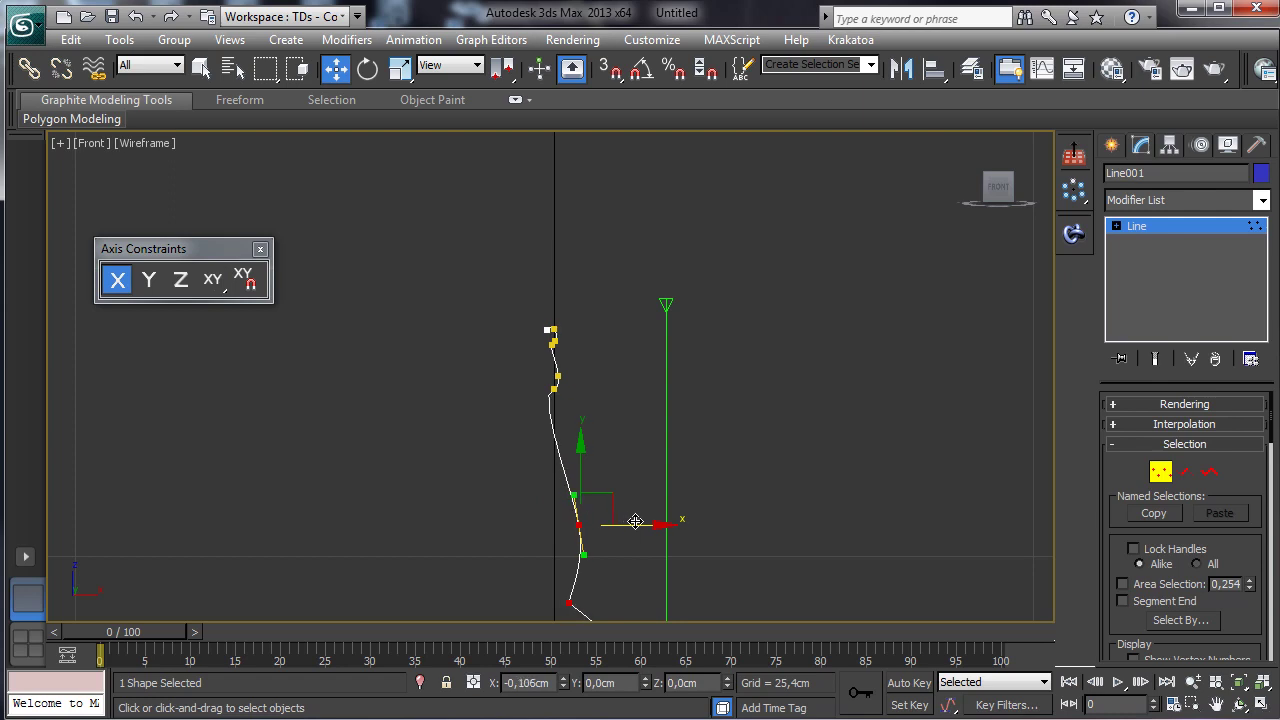
left_click_drag(543, 504, 626, 557)
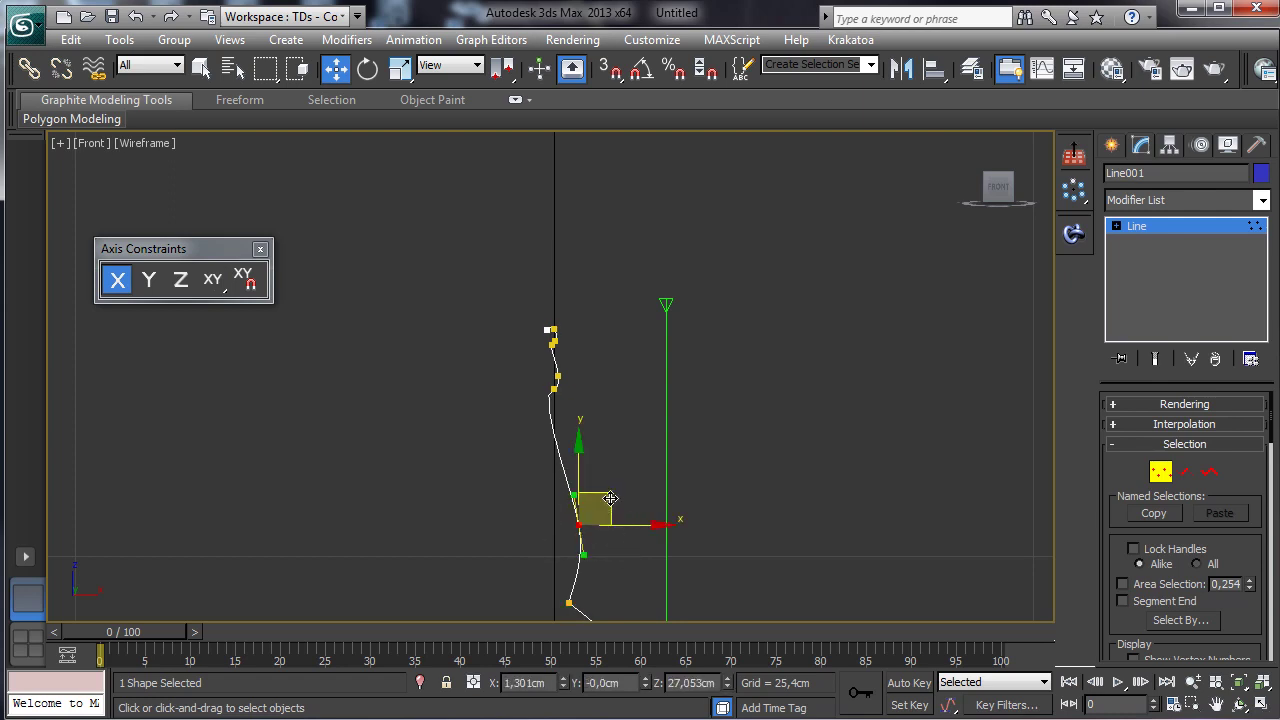
key("F8")
mouse_move(610, 498)
left_mouse_down()
mouse_move(586, 506)
mouse_move(565, 472)
mouse_move(599, 479)
left_mouse_up()
key("F6")
key("F8")
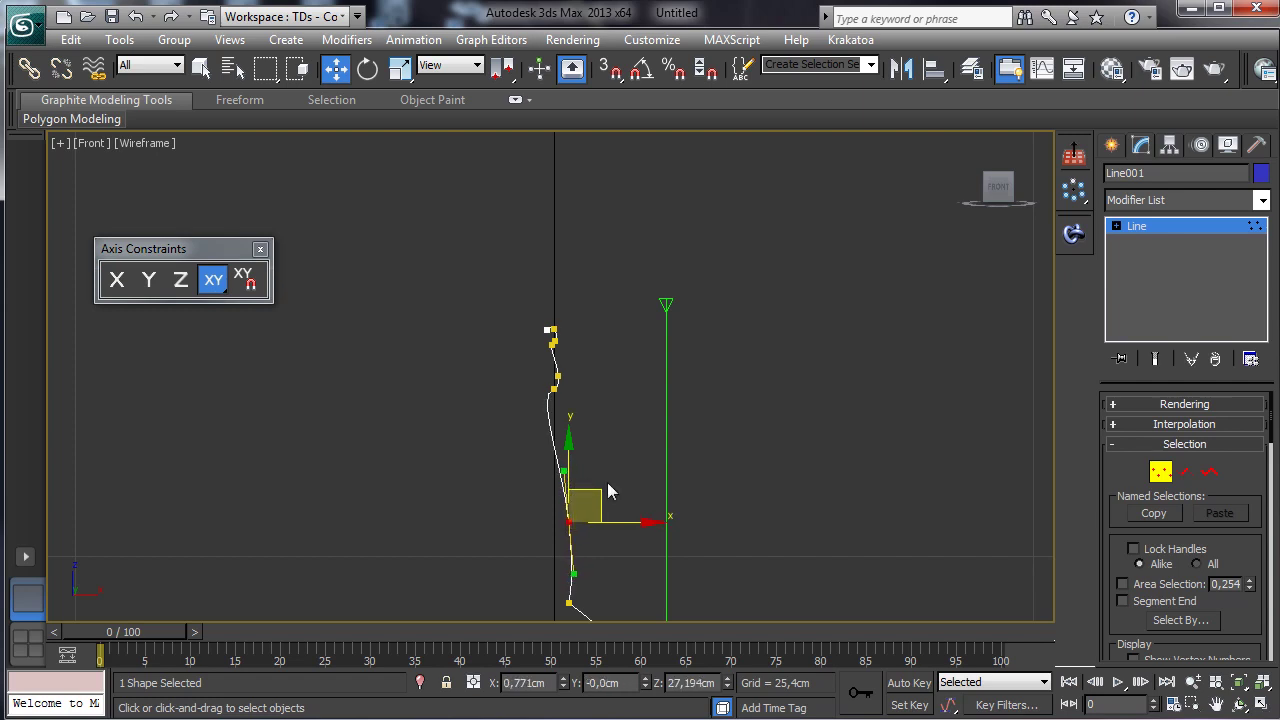
left_click(632, 417)
Step: Convert the vertex near the base corner to Bezier and adjust its tangent
left_click(1216, 705)
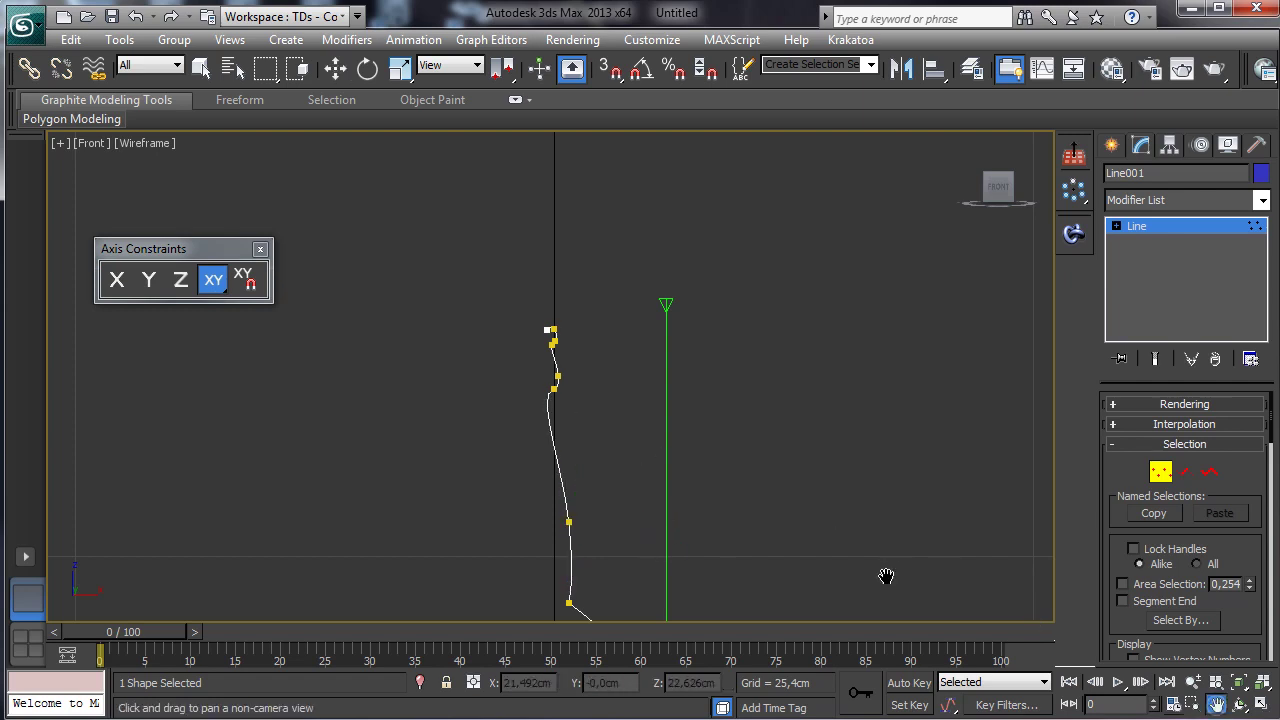
left_click_drag(681, 521, 699, 263)
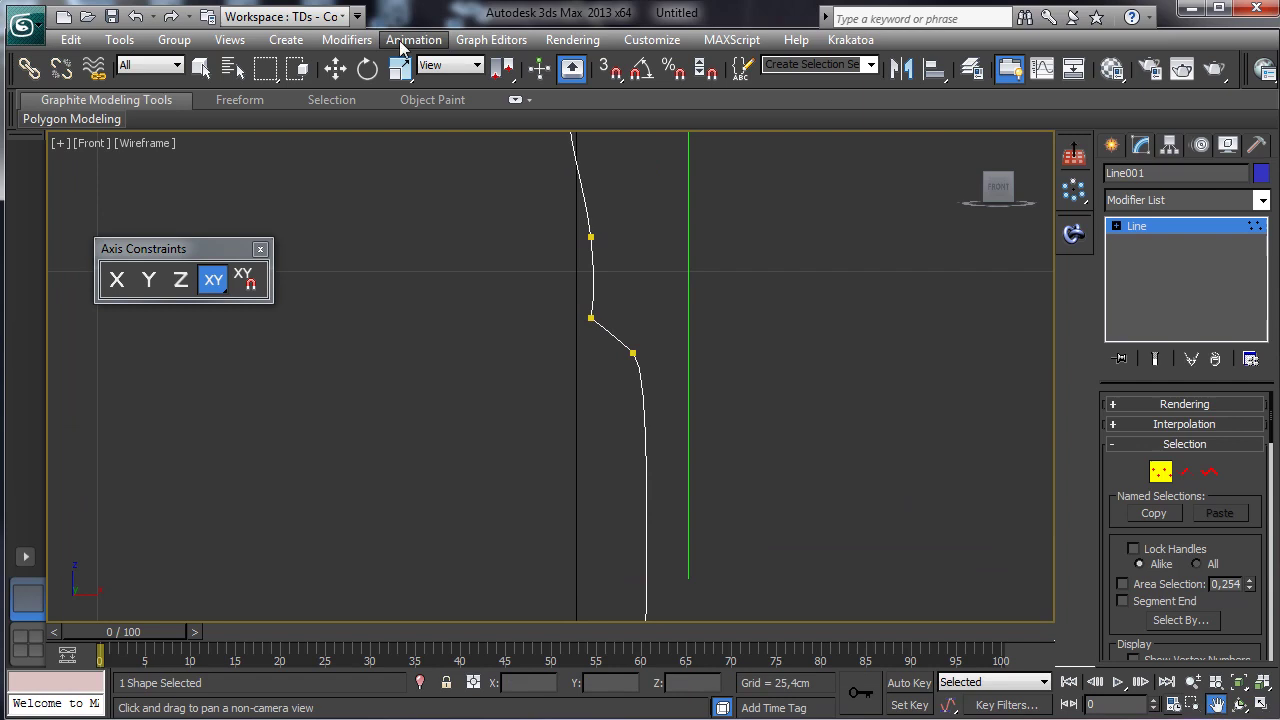
left_click(338, 70)
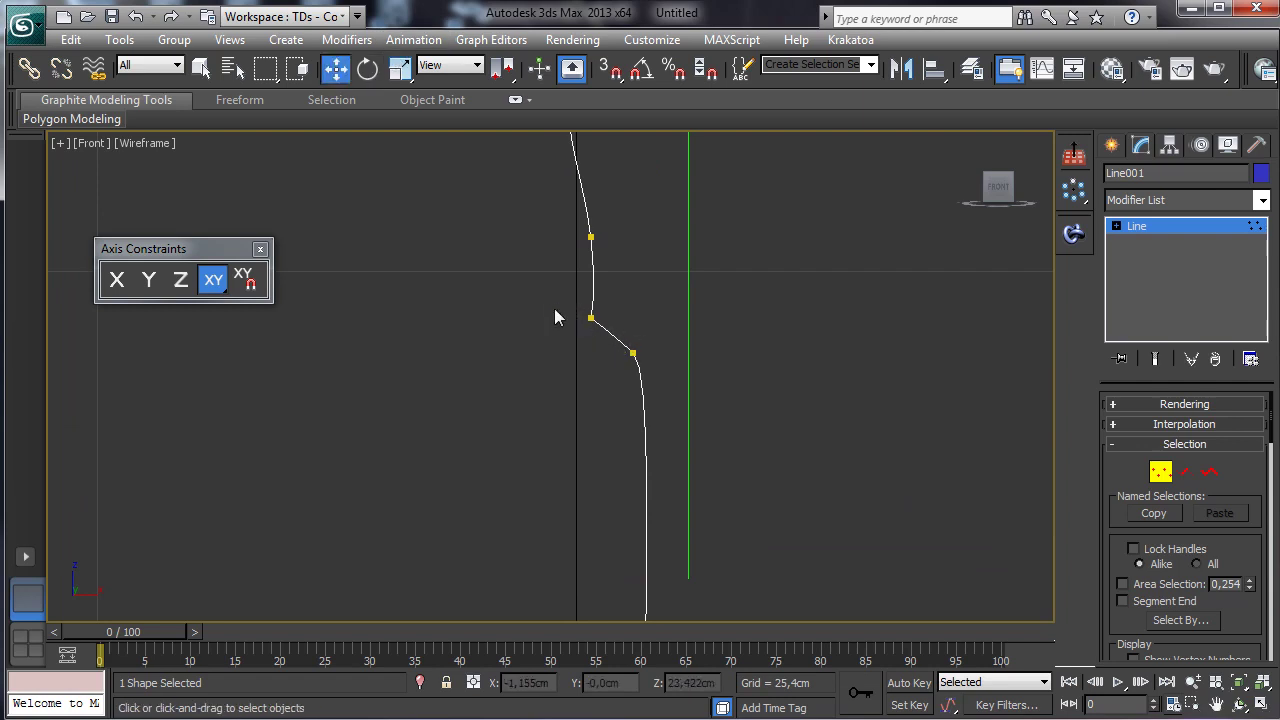
left_click_drag(557, 314, 627, 341)
right_click(588, 316)
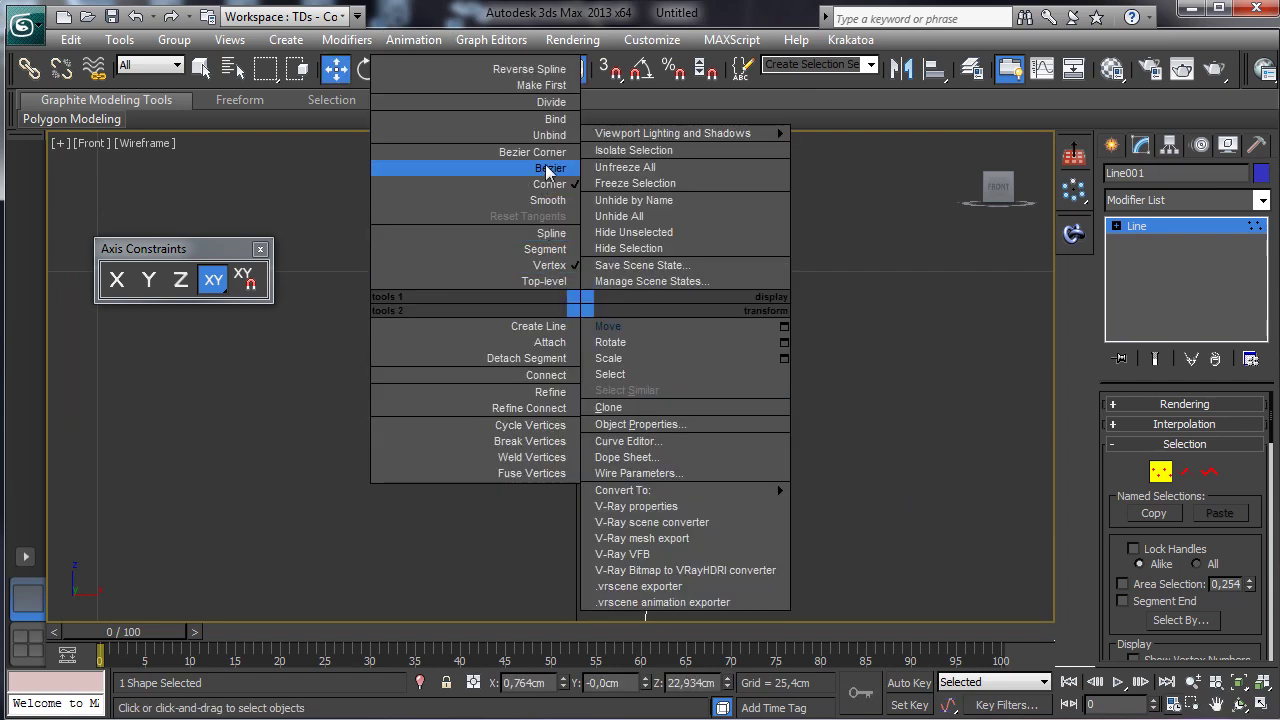
left_click(554, 198)
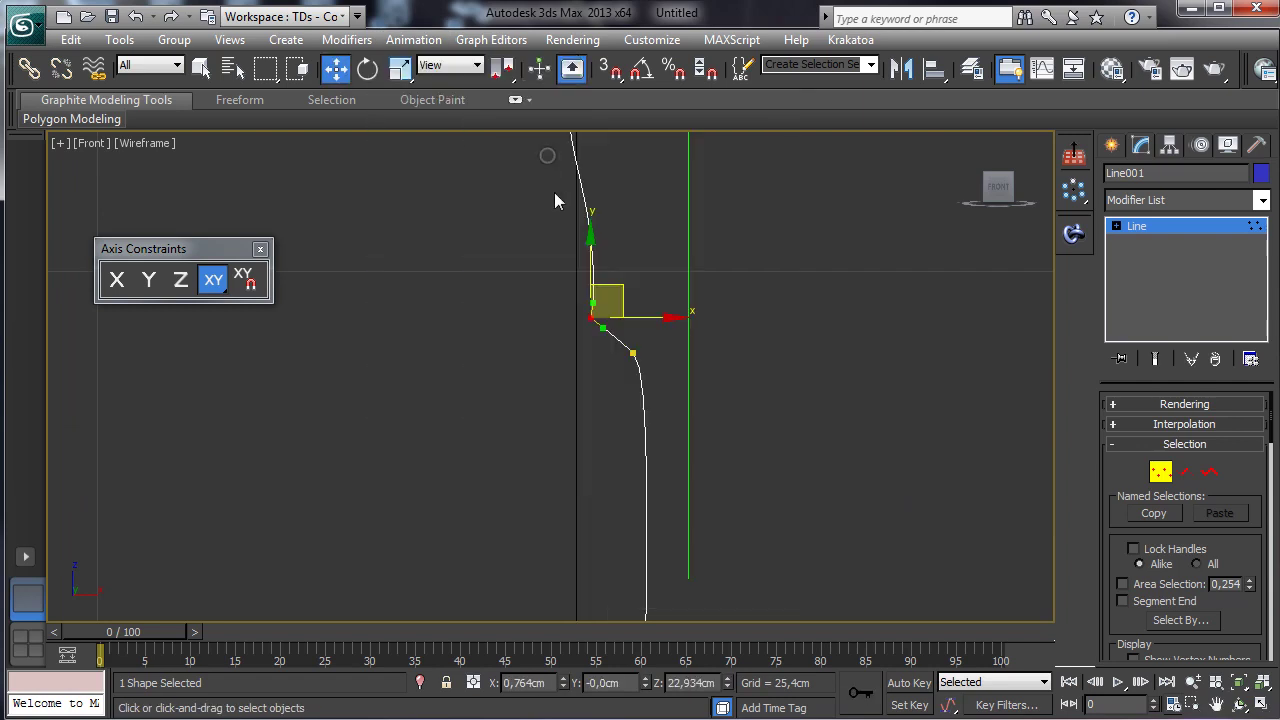
right_click(588, 314)
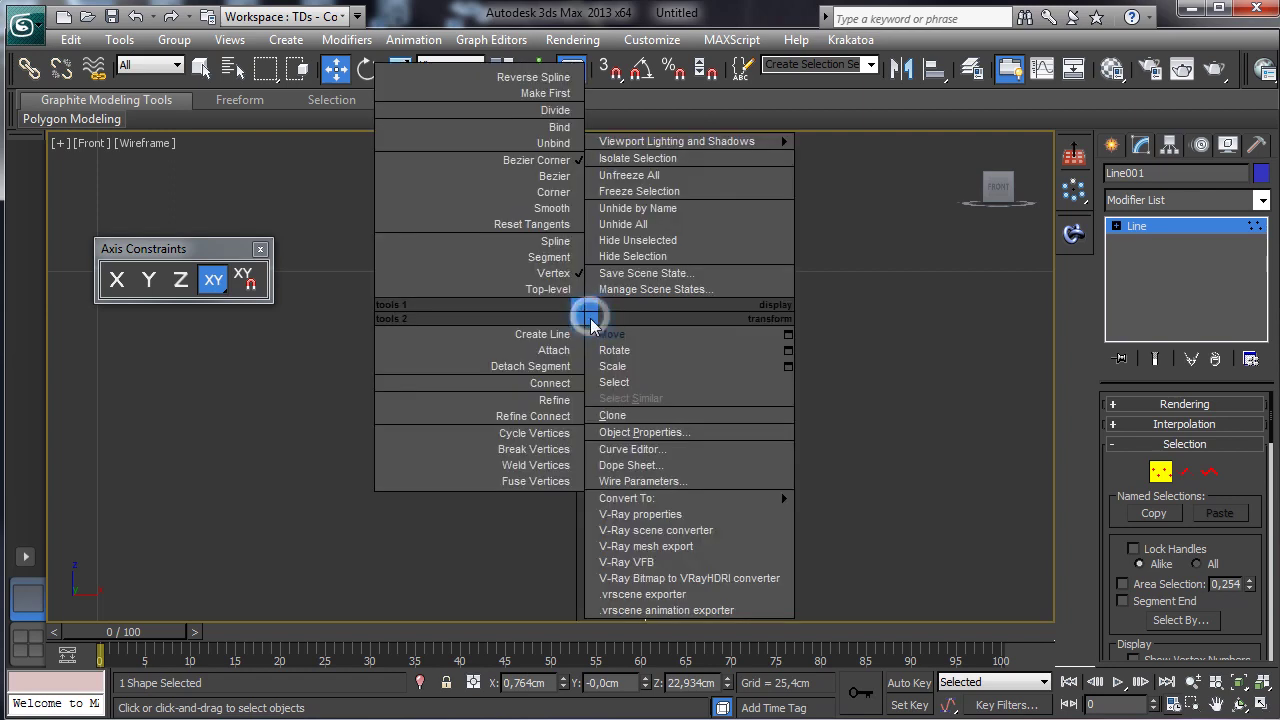
left_click(555, 176)
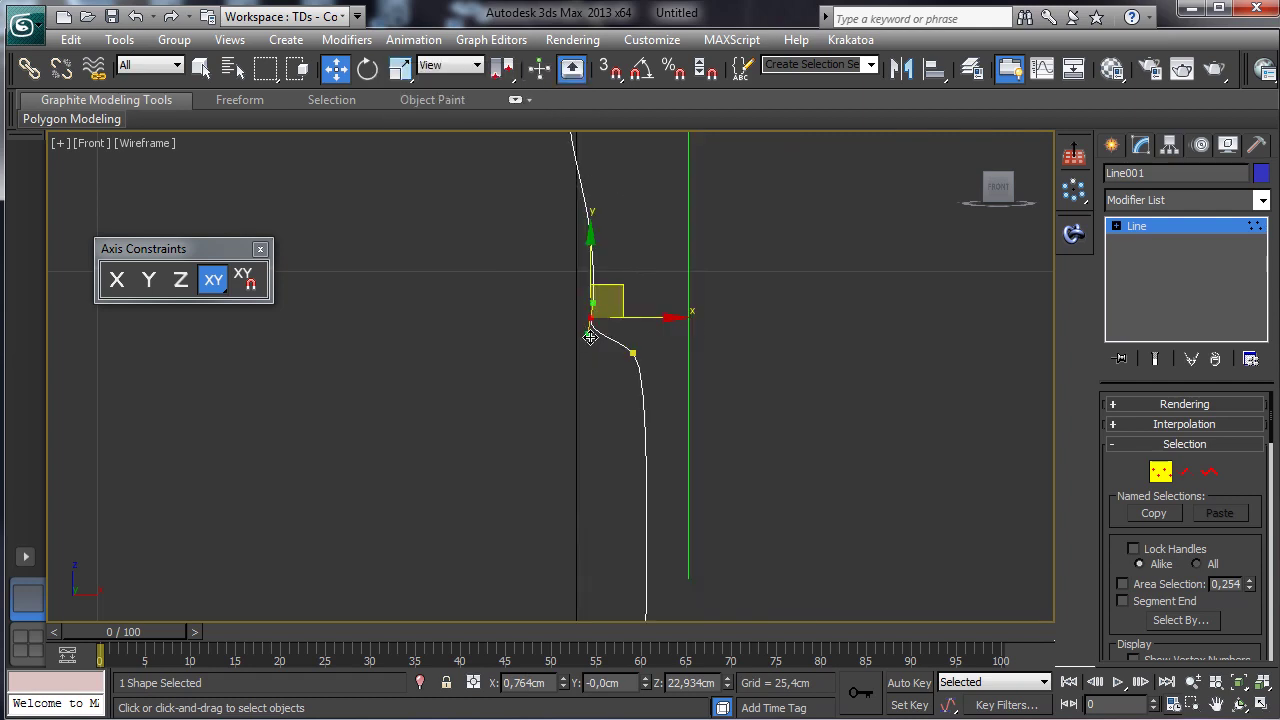
left_click_drag(585, 336, 595, 340)
Step: Move the next vertex down the curve lower and tilt its tangents to smooth the bend
left_click(633, 352)
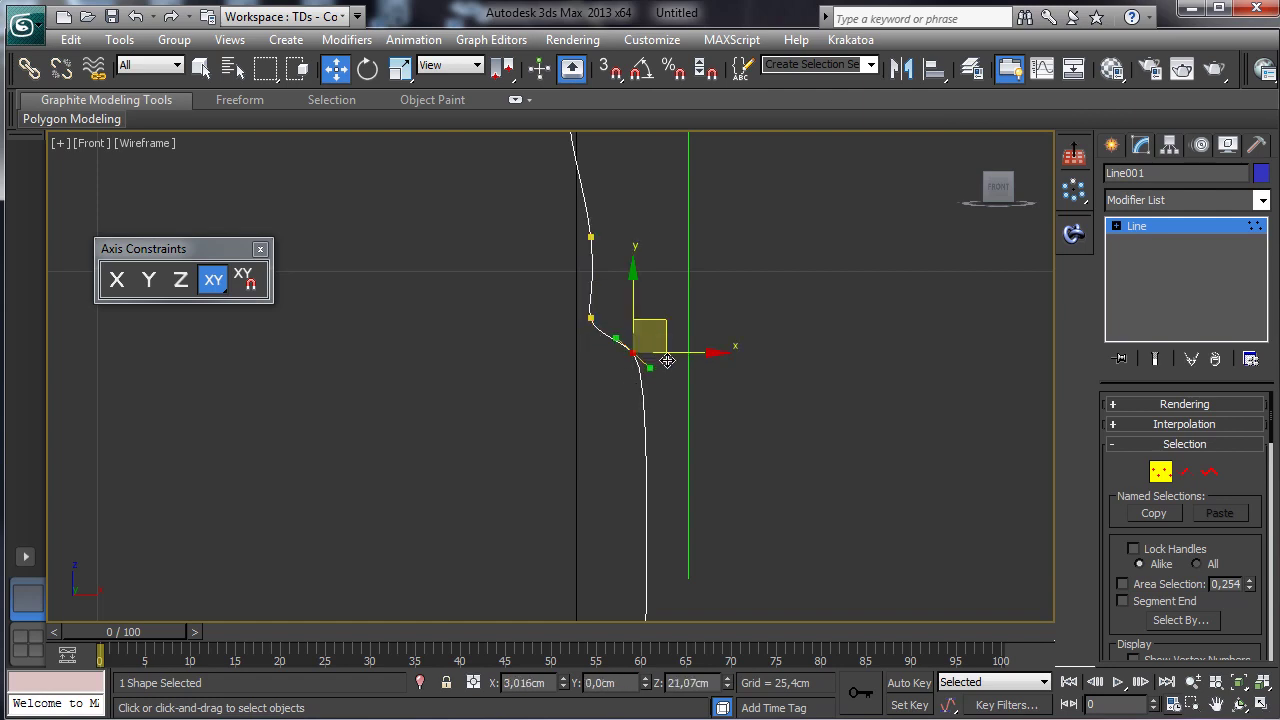
left_click_drag(650, 367, 648, 387)
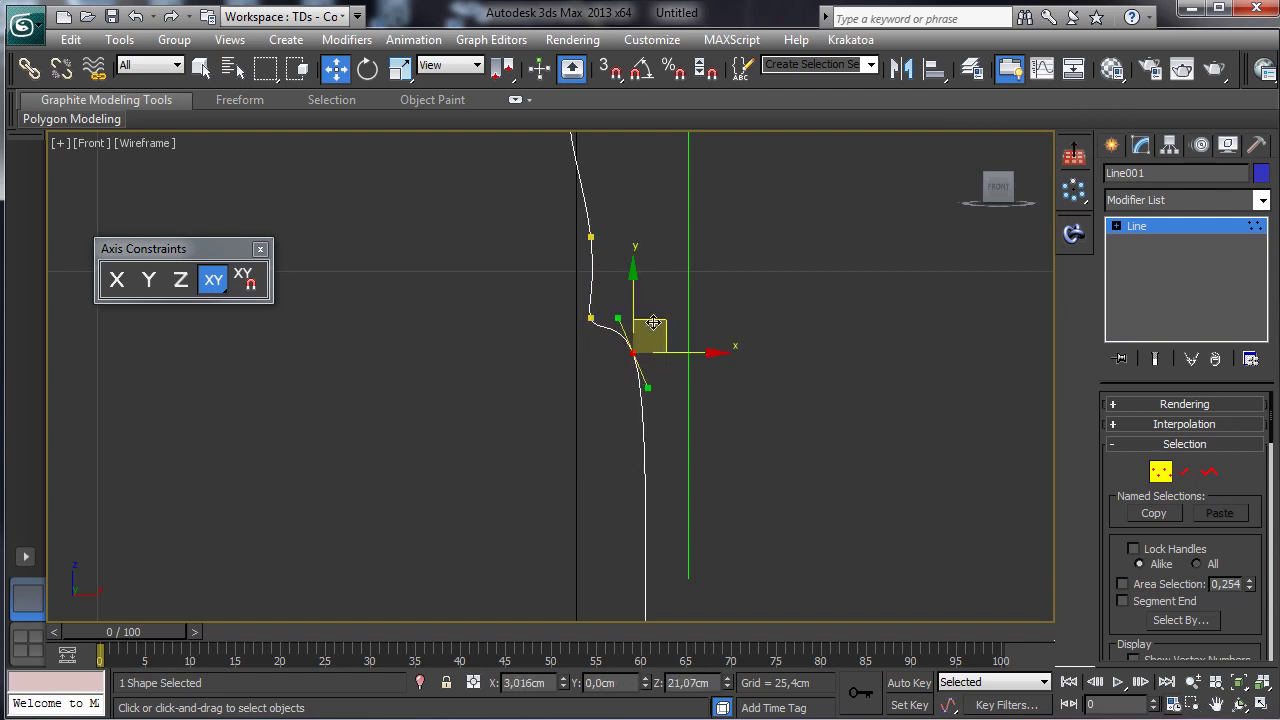
mouse_move(653, 322)
left_mouse_down()
mouse_move(657, 353)
mouse_move(651, 336)
left_mouse_up()
mouse_move(650, 408)
left_mouse_down()
mouse_move(640, 389)
mouse_move(647, 400)
left_mouse_up()
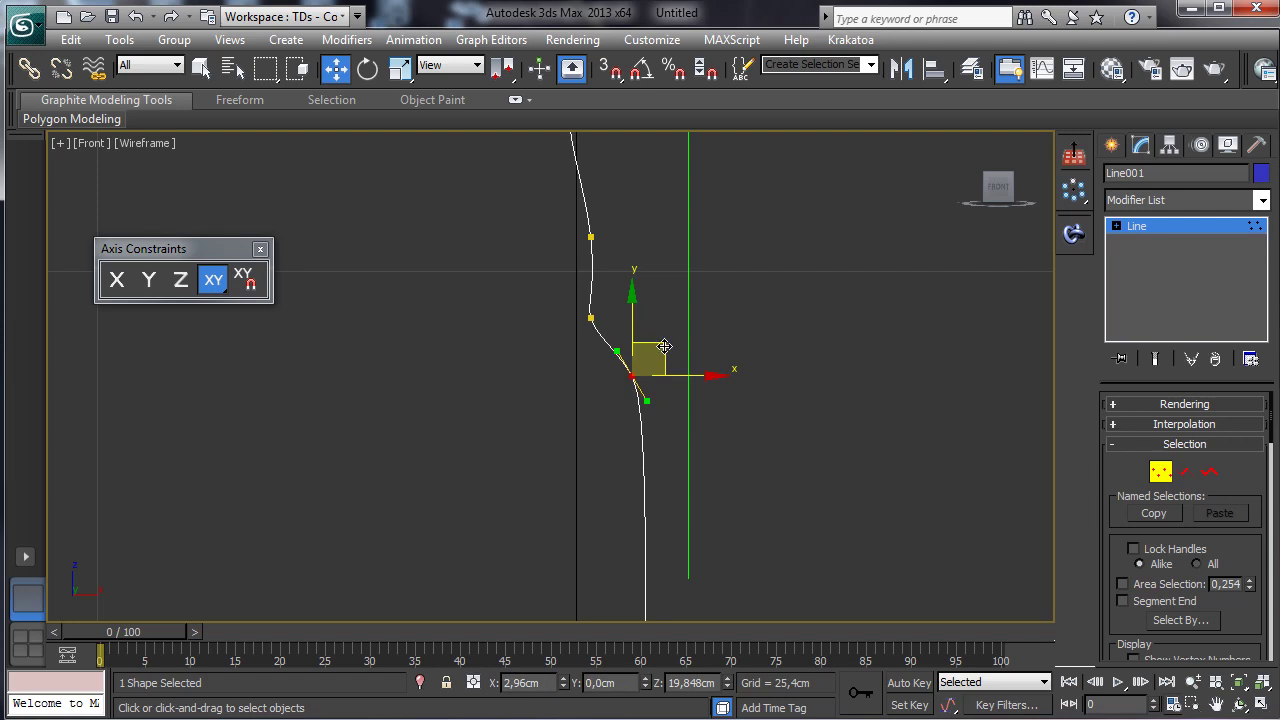
left_click_drag(664, 346, 666, 356)
left_click(1238, 681)
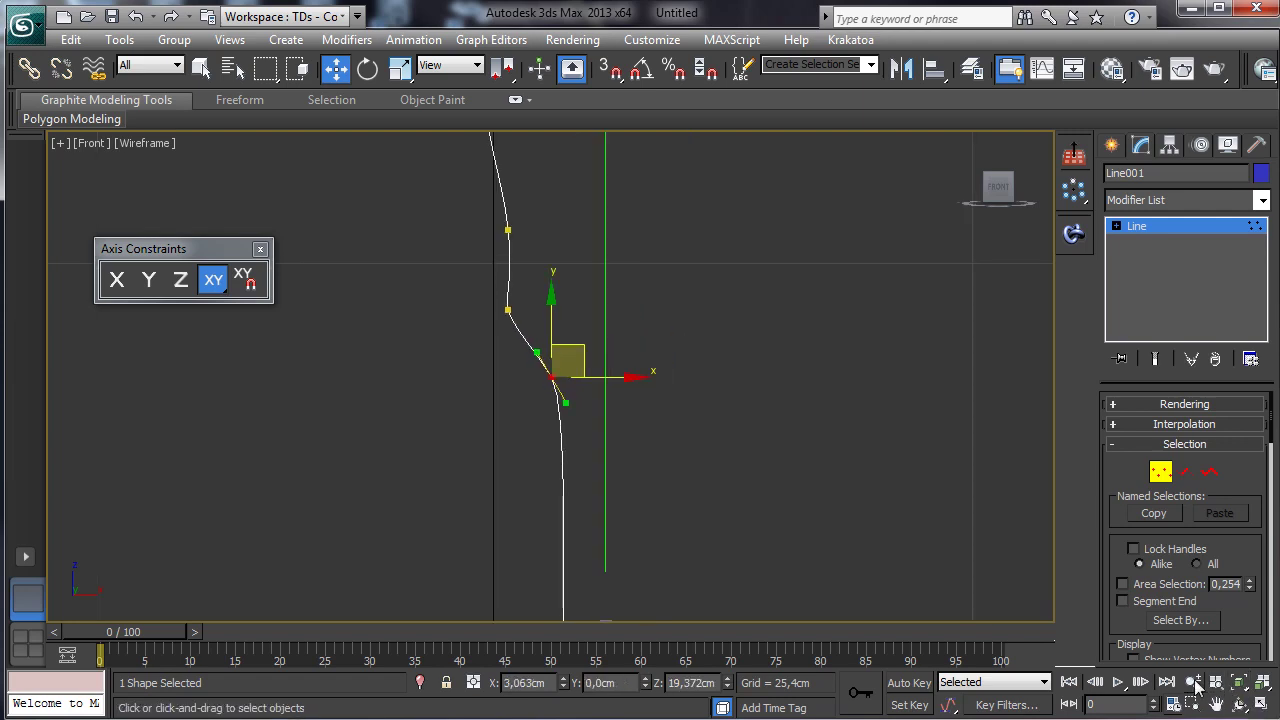
Step: Frame the bottle's base and nudge its corner vertex slightly along X
left_click(1195, 682)
mouse_move(649, 337)
left_mouse_down()
mouse_move(689, 391)
mouse_move(666, 355)
left_mouse_up()
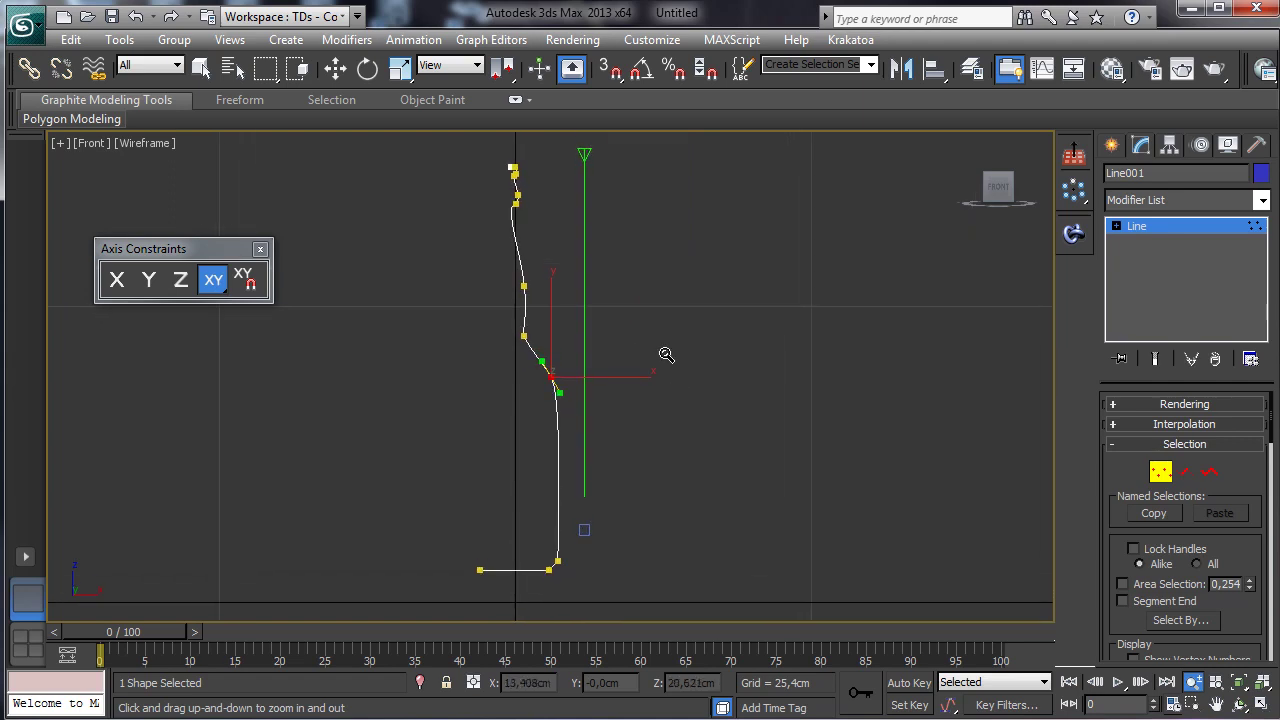
left_click(200, 67)
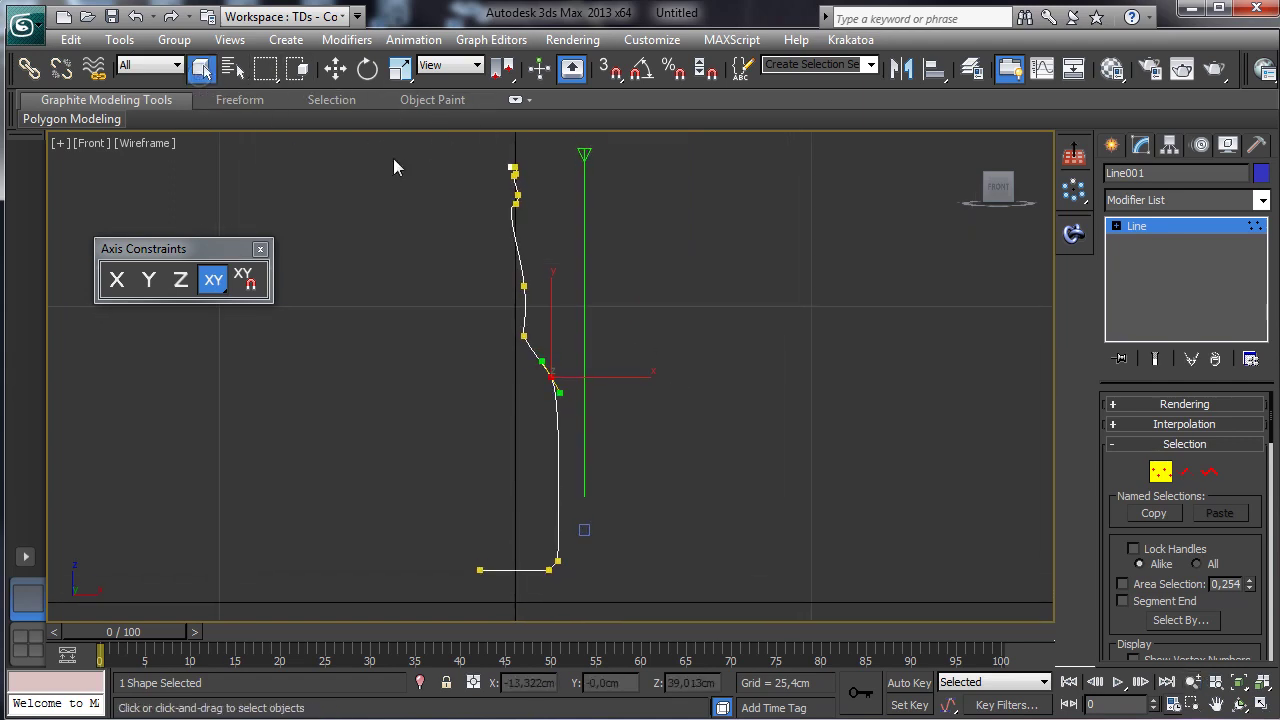
left_click(508, 535)
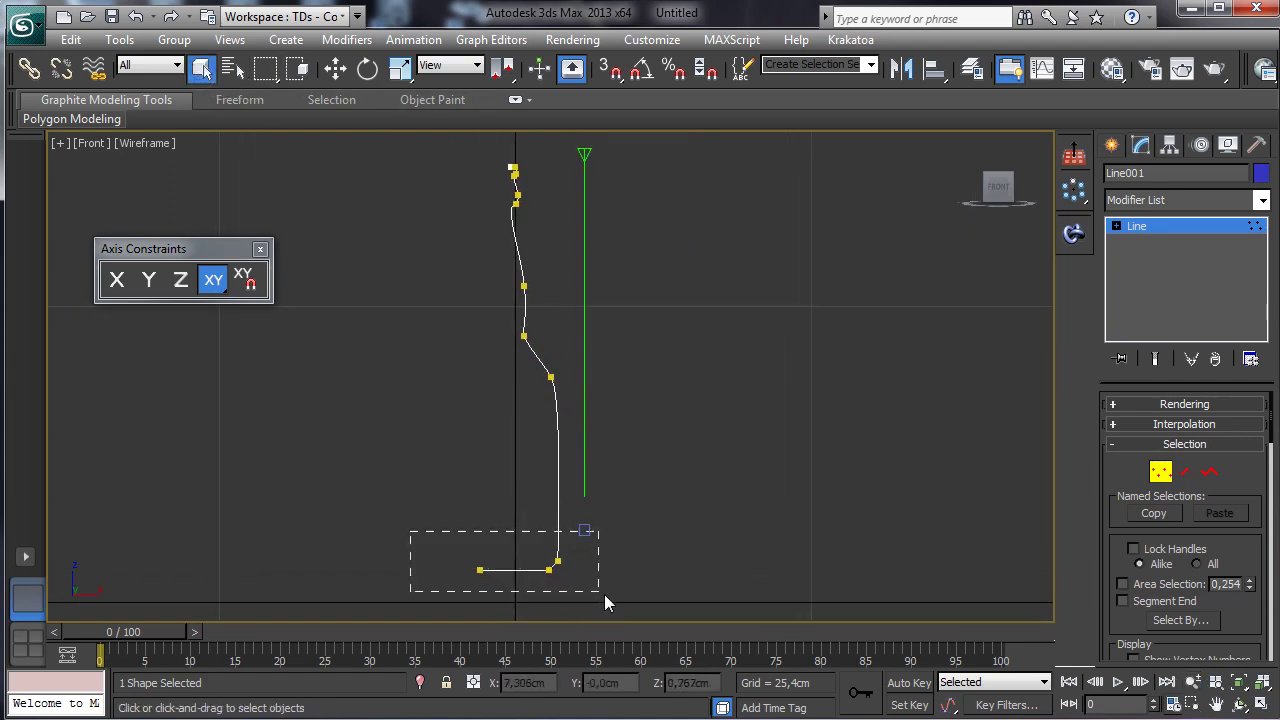
left_click_drag(604, 594, 600, 592)
left_click(1240, 684)
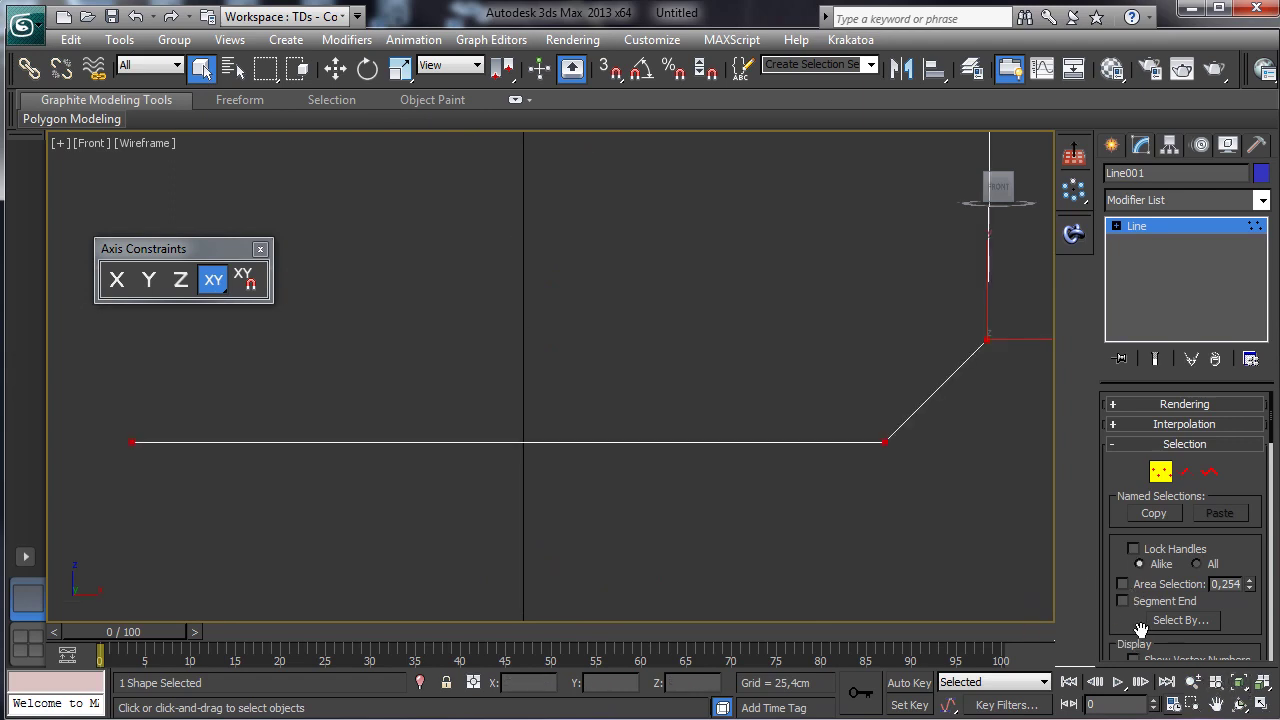
left_click(1192, 682)
left_click_drag(723, 337, 800, 443)
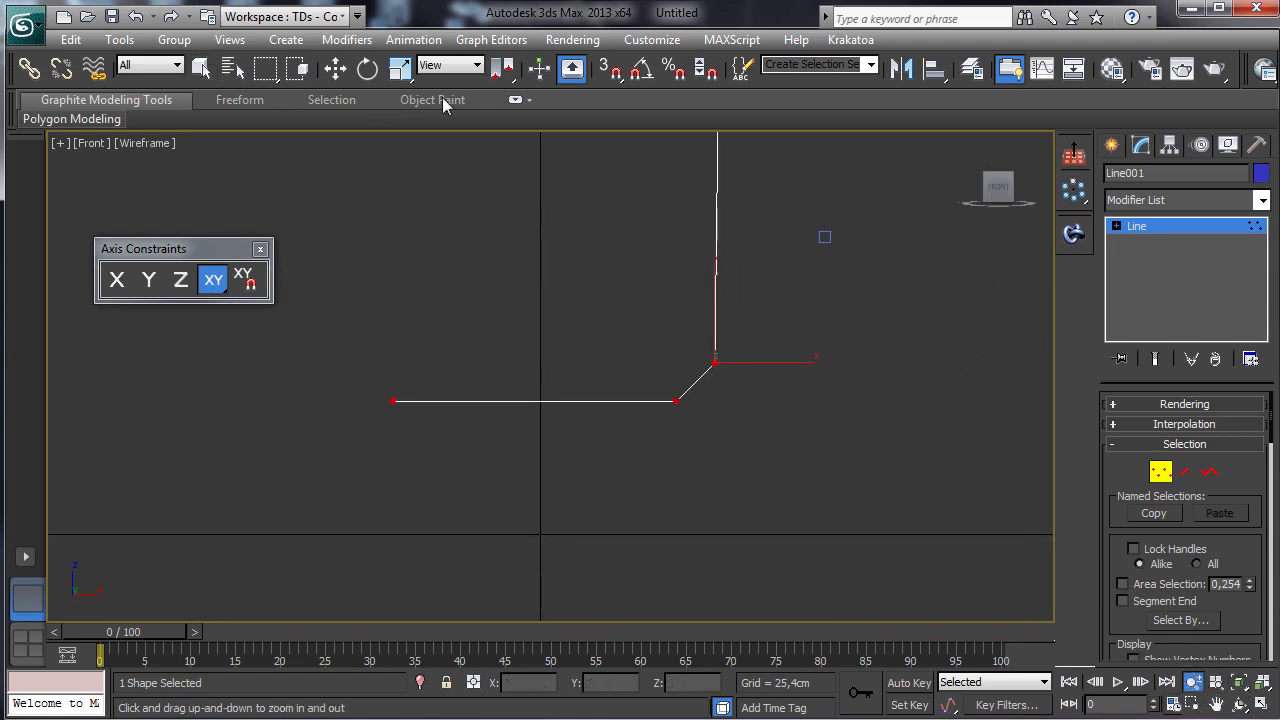
key("w")
left_click(585, 225)
left_click(714, 361)
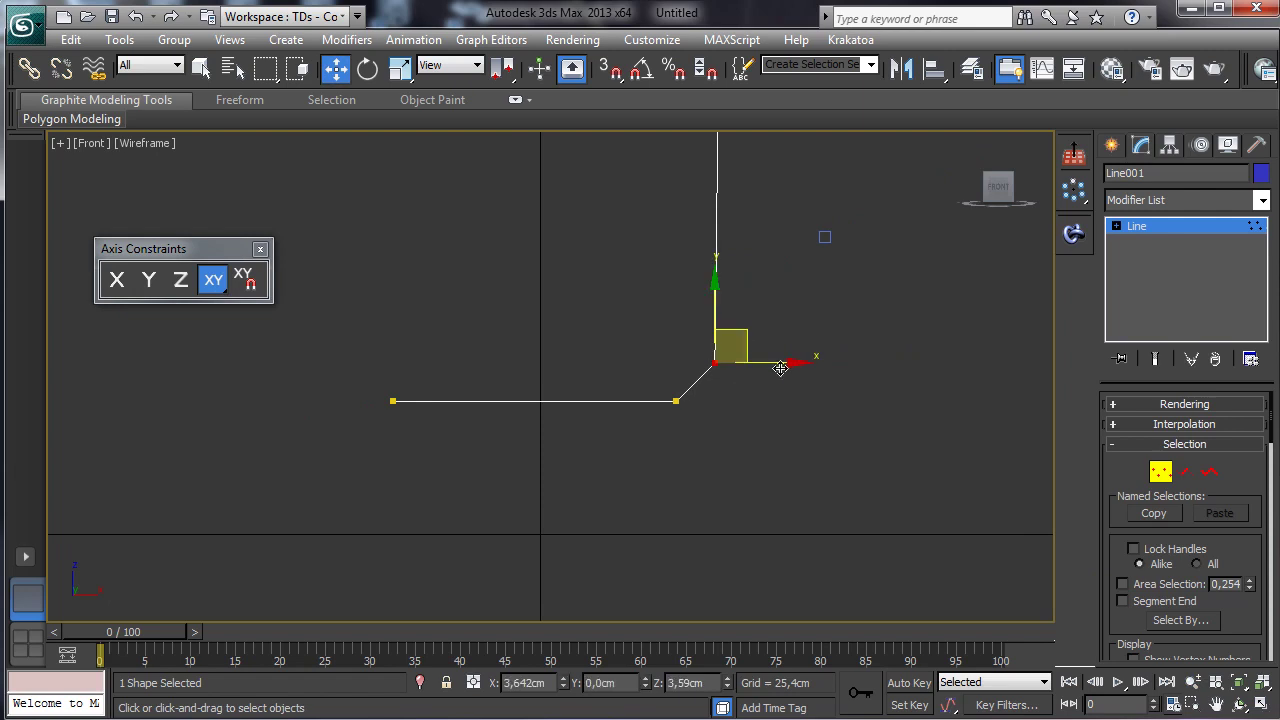
mouse_move(785, 362)
left_mouse_down()
mouse_move(820, 362)
mouse_move(793, 362)
left_mouse_up()
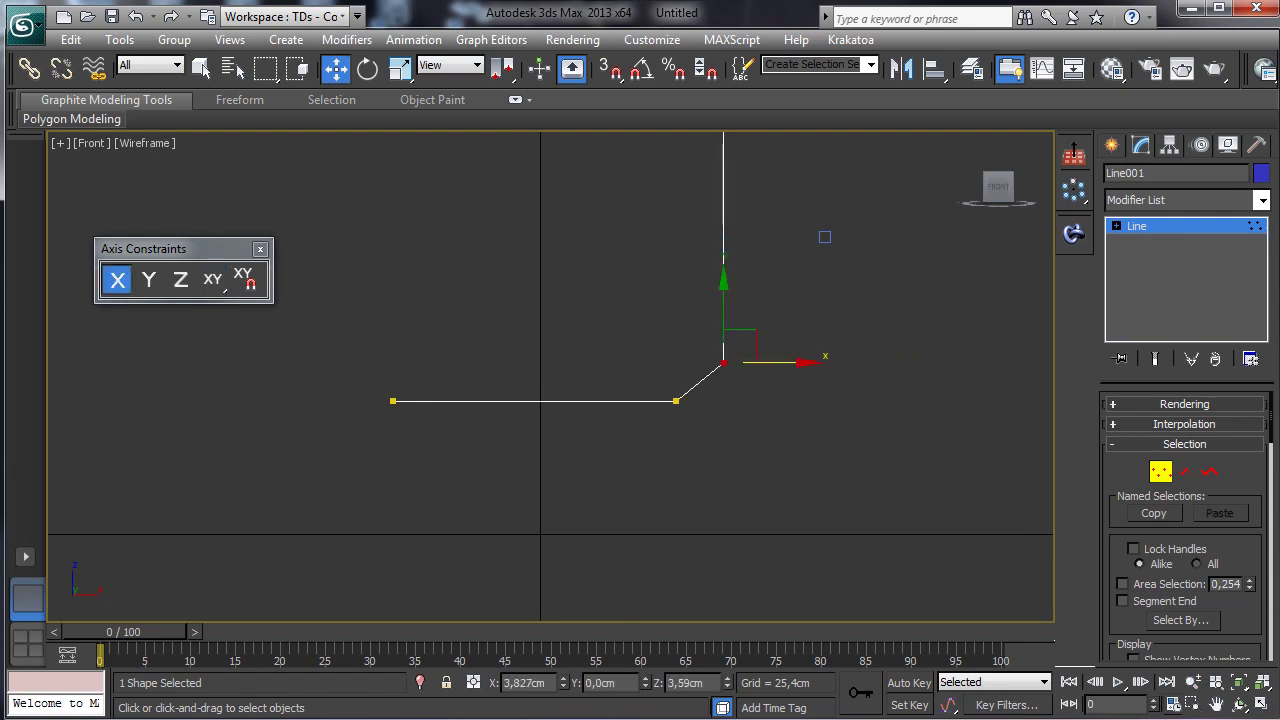
Step: Make the base corner a Bezier Corner and drag its handles into a rounded curve
right_click(716, 361)
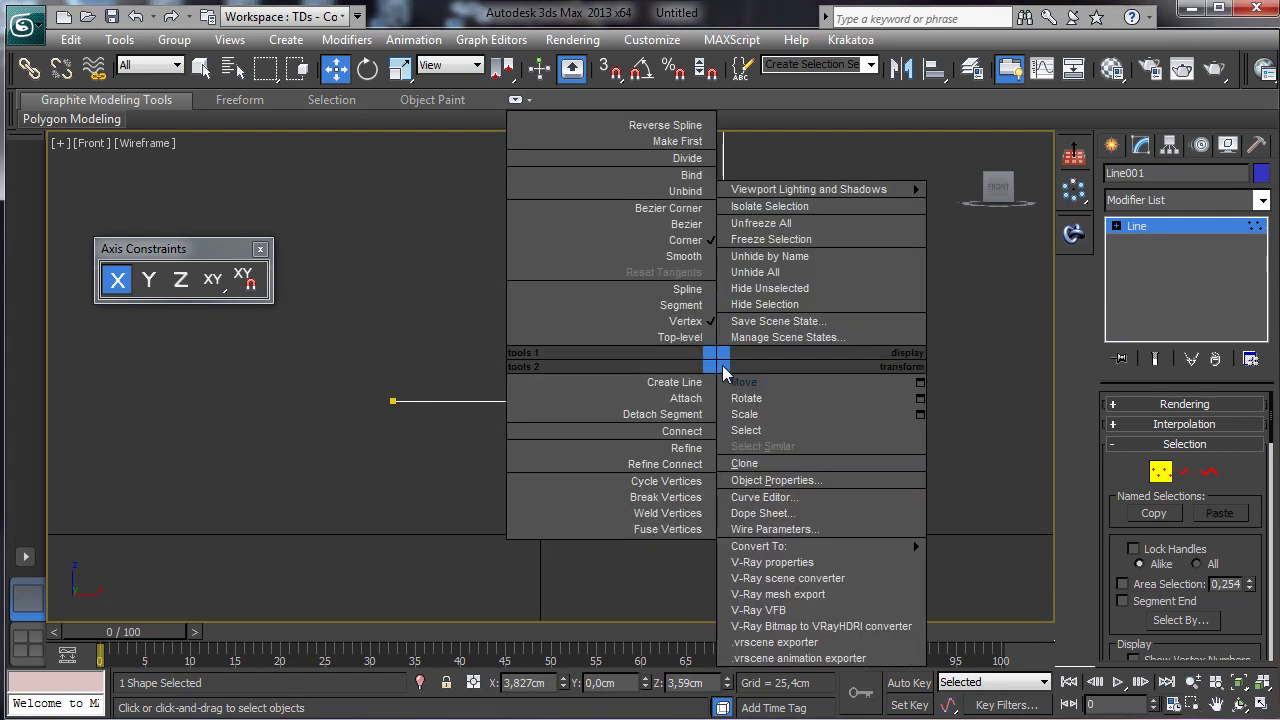
left_click(697, 218)
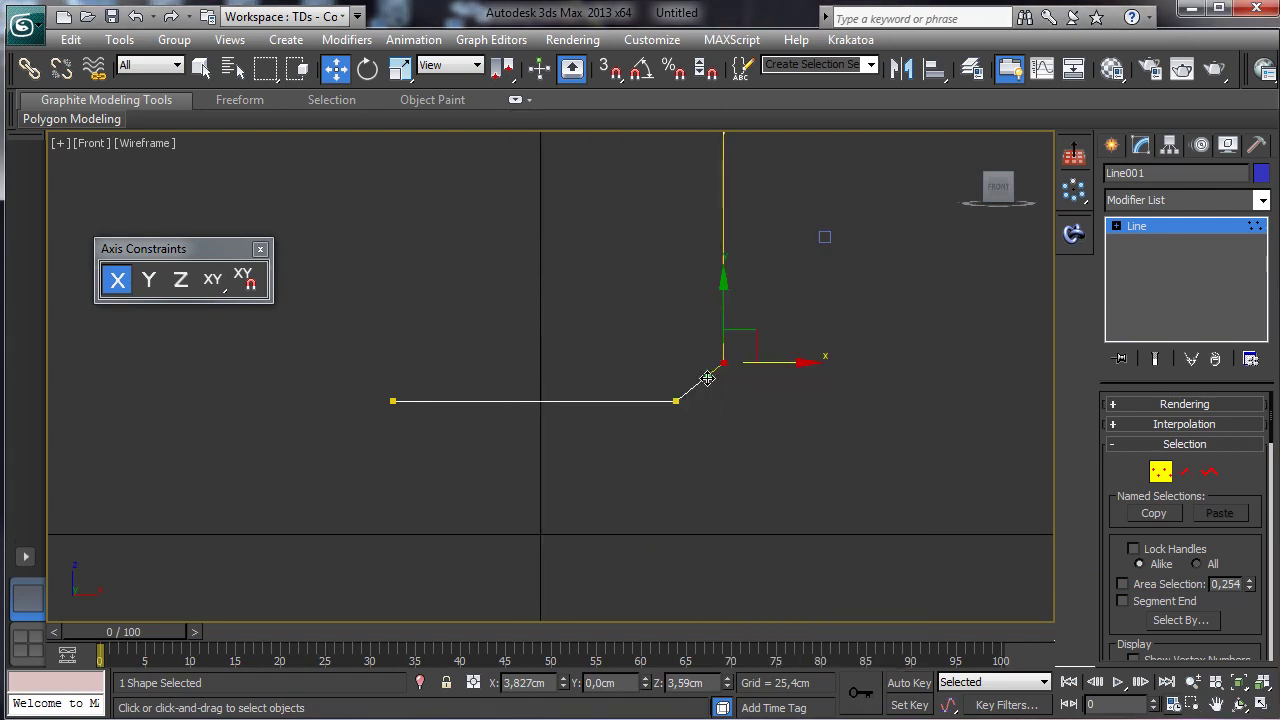
mouse_move(707, 378)
left_mouse_down()
mouse_move(697, 346)
mouse_move(723, 363)
mouse_move(711, 375)
left_mouse_up()
left_click(212, 282)
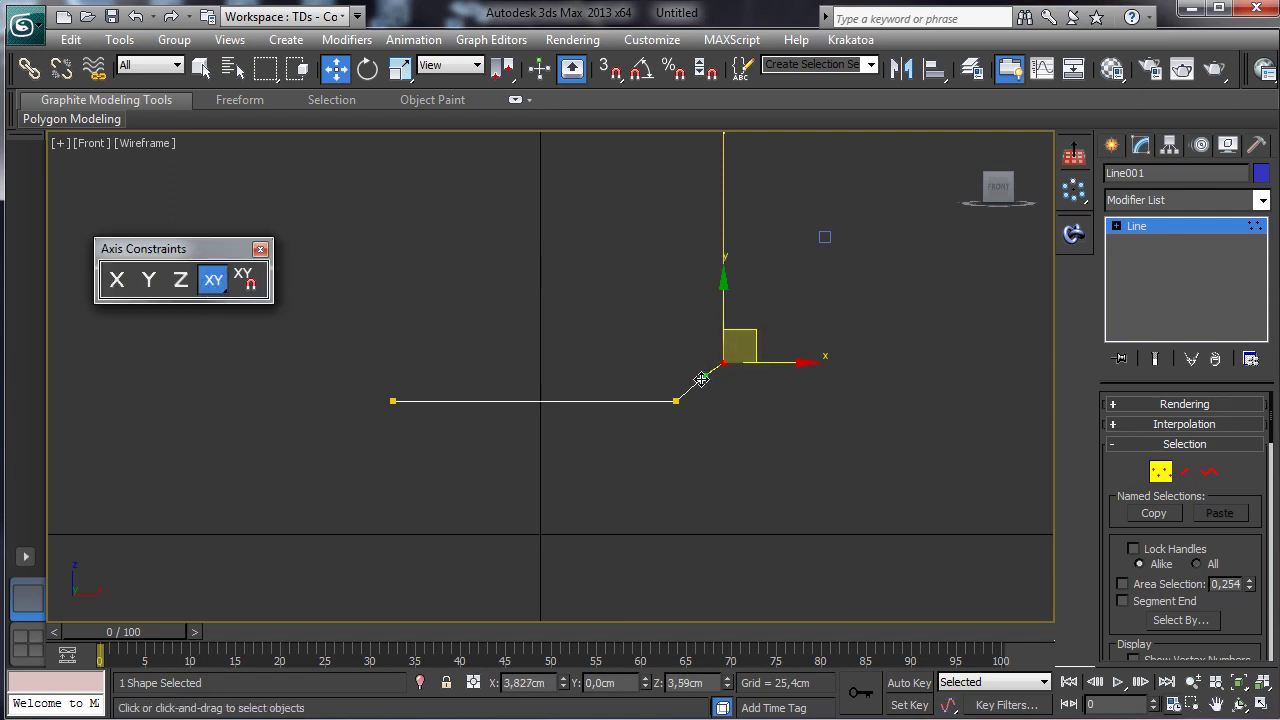
mouse_move(701, 379)
left_mouse_down()
mouse_move(717, 391)
mouse_move(706, 394)
left_mouse_up()
left_click(668, 401)
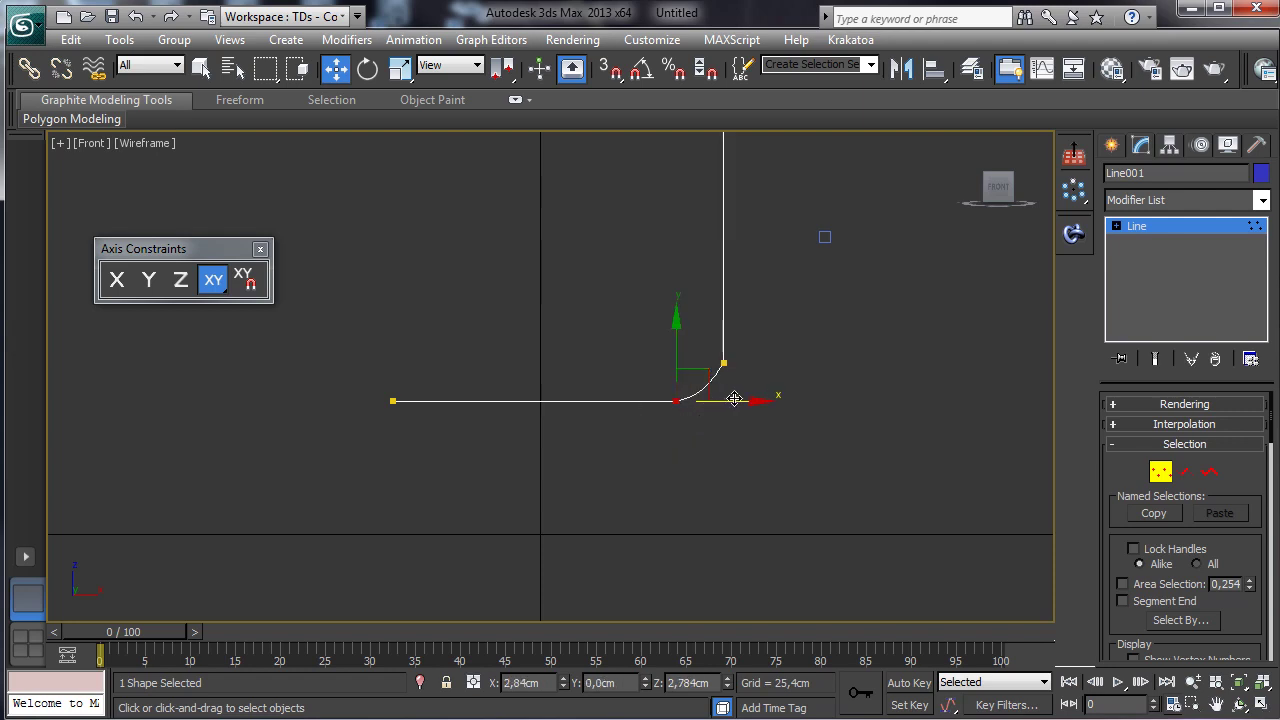
key("F5")
left_click(724, 362)
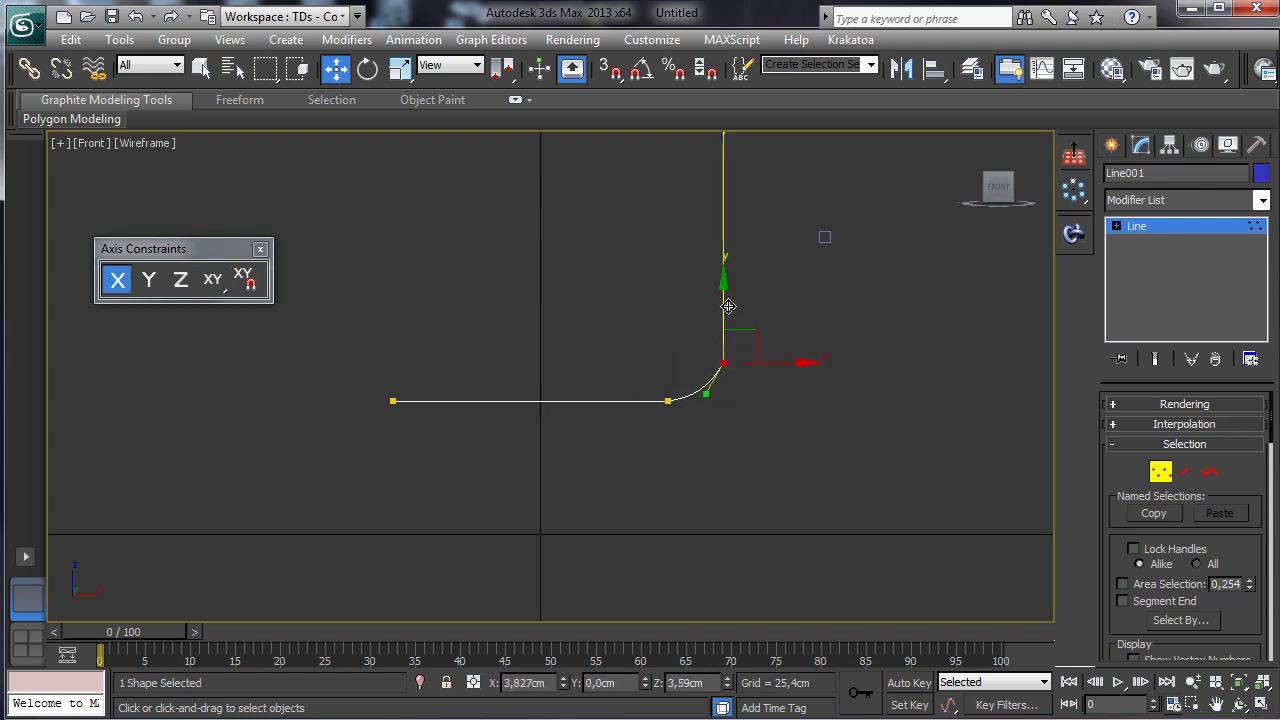
left_click_drag(708, 394, 726, 411)
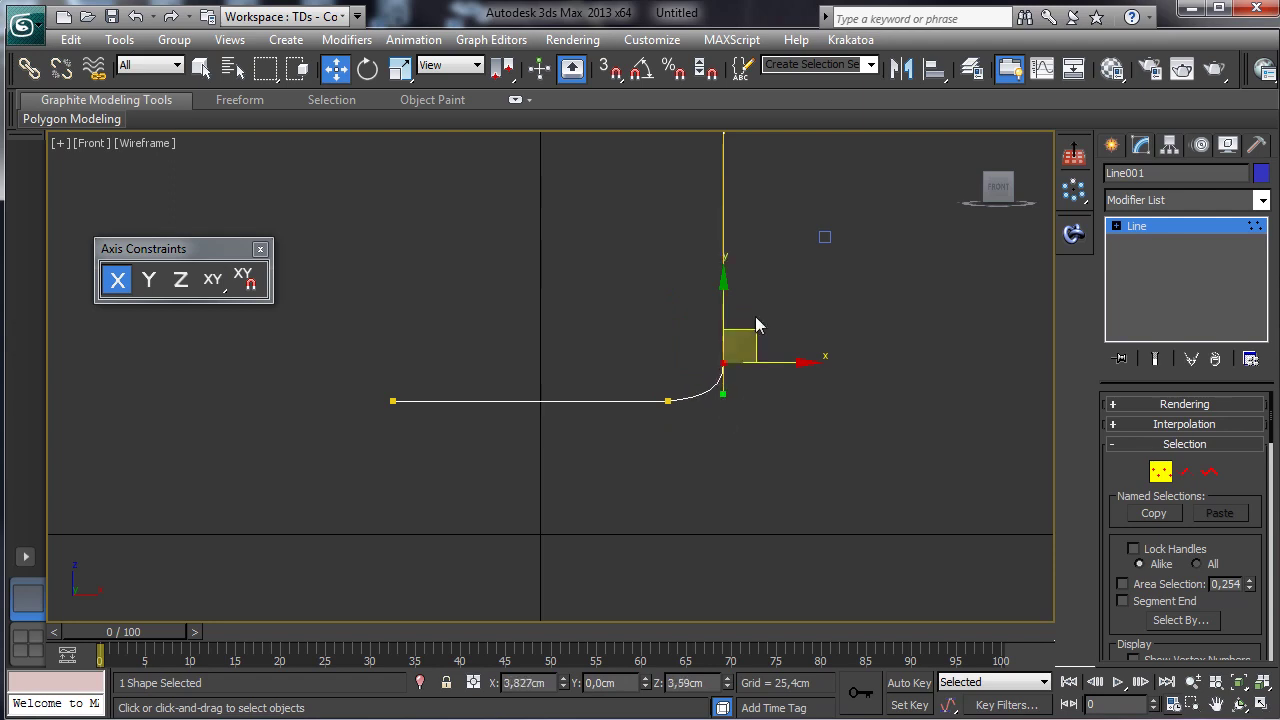
left_click_drag(723, 286, 726, 294)
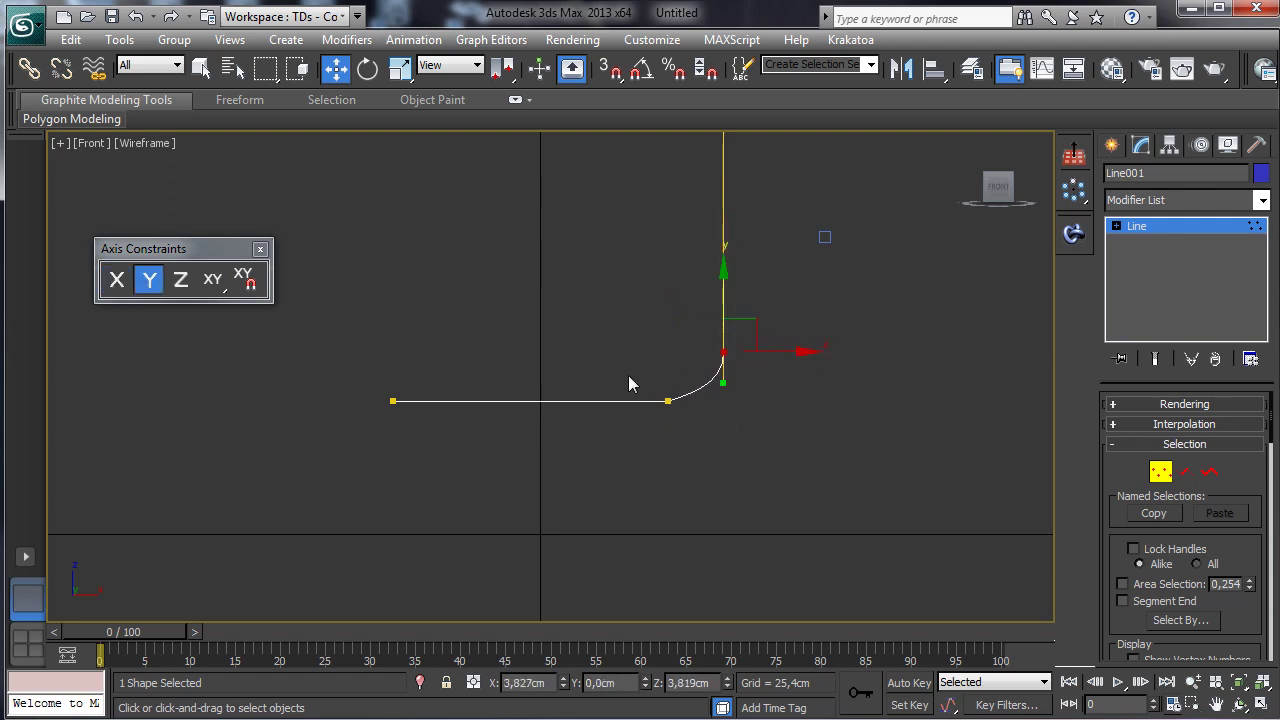
Step: Set the lower base vertex to Bezier, smooth its tangent, and exit vertex editing
left_click(668, 401)
right_click(665, 398)
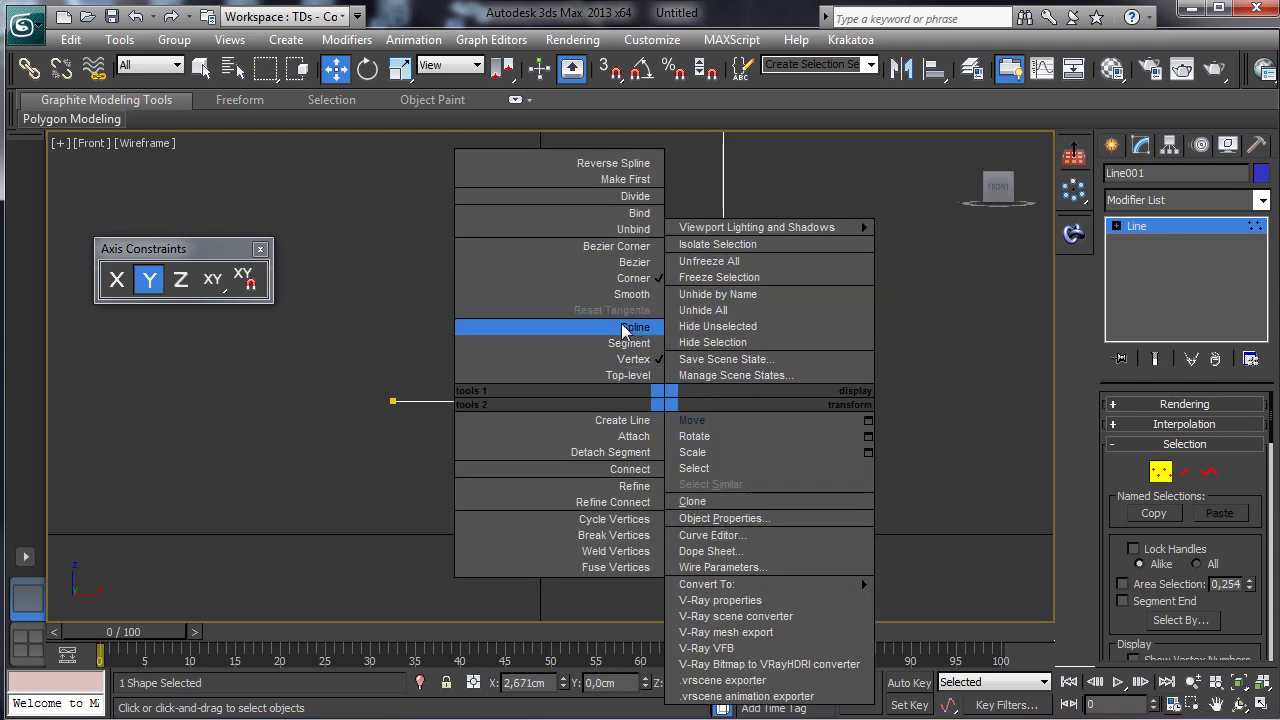
left_click(634, 262)
left_click(681, 436)
left_click(668, 400)
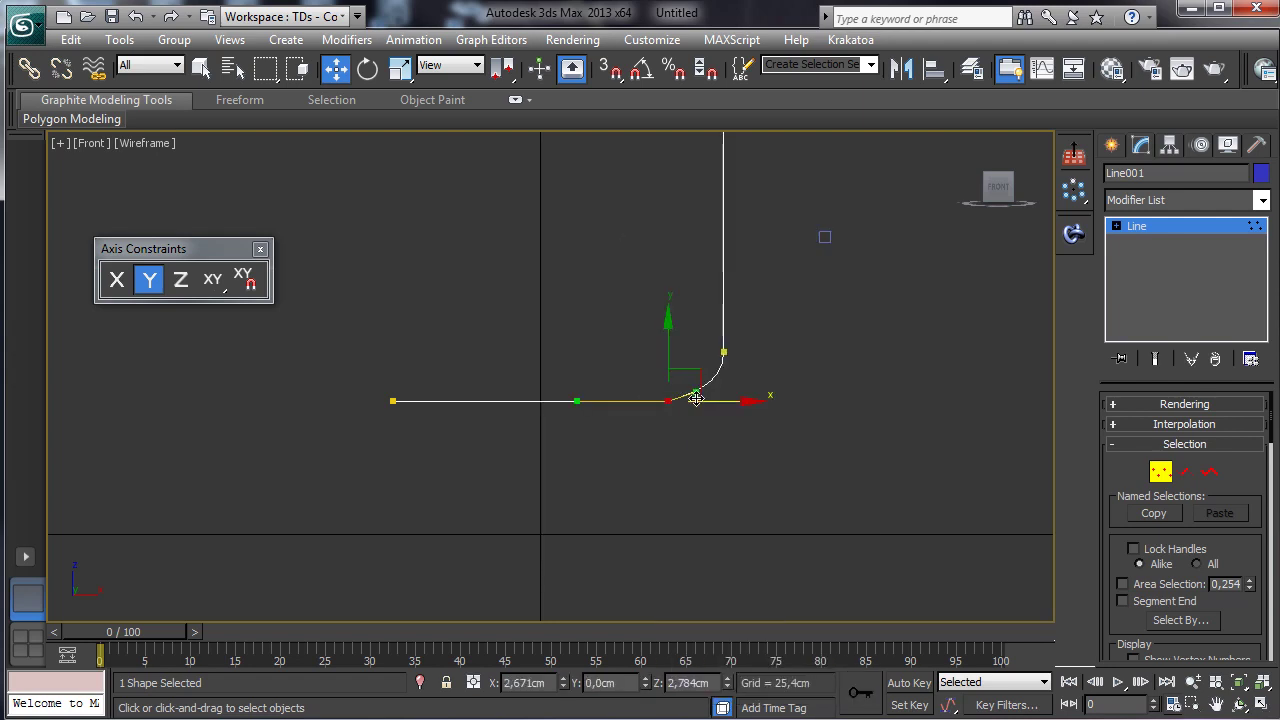
left_click(700, 399)
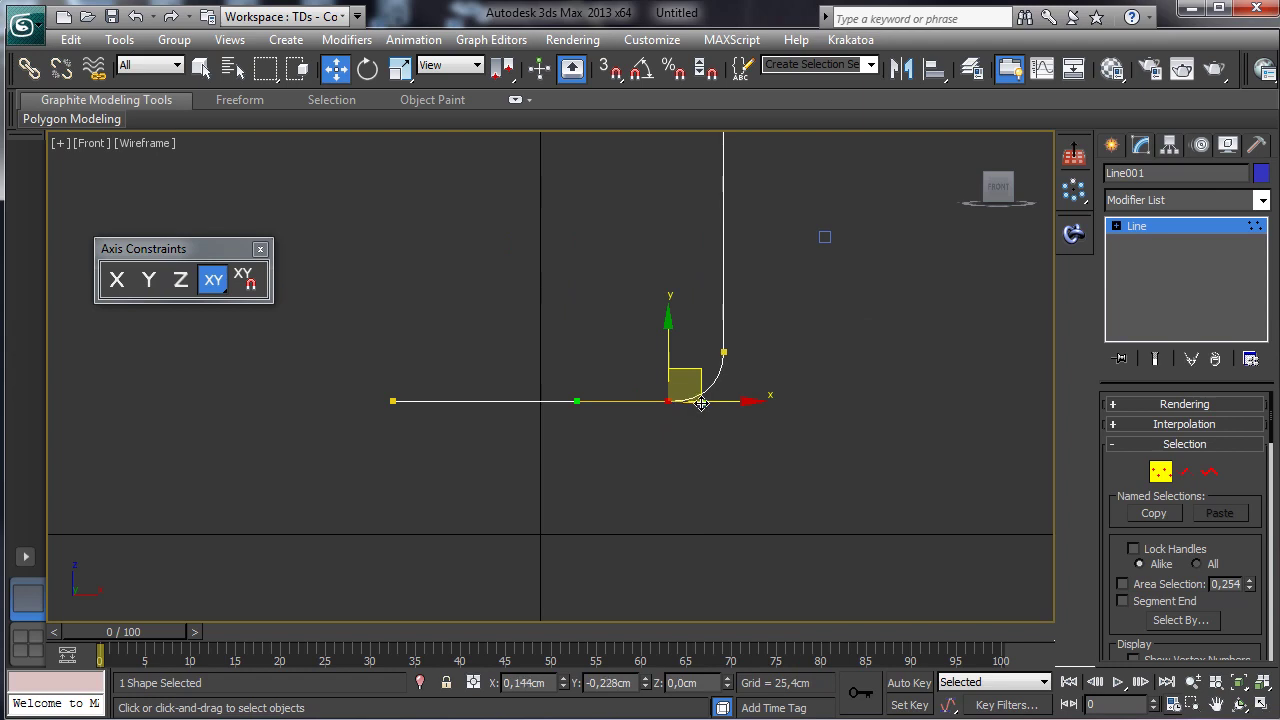
left_click_drag(701, 403, 703, 401)
left_click(1160, 472)
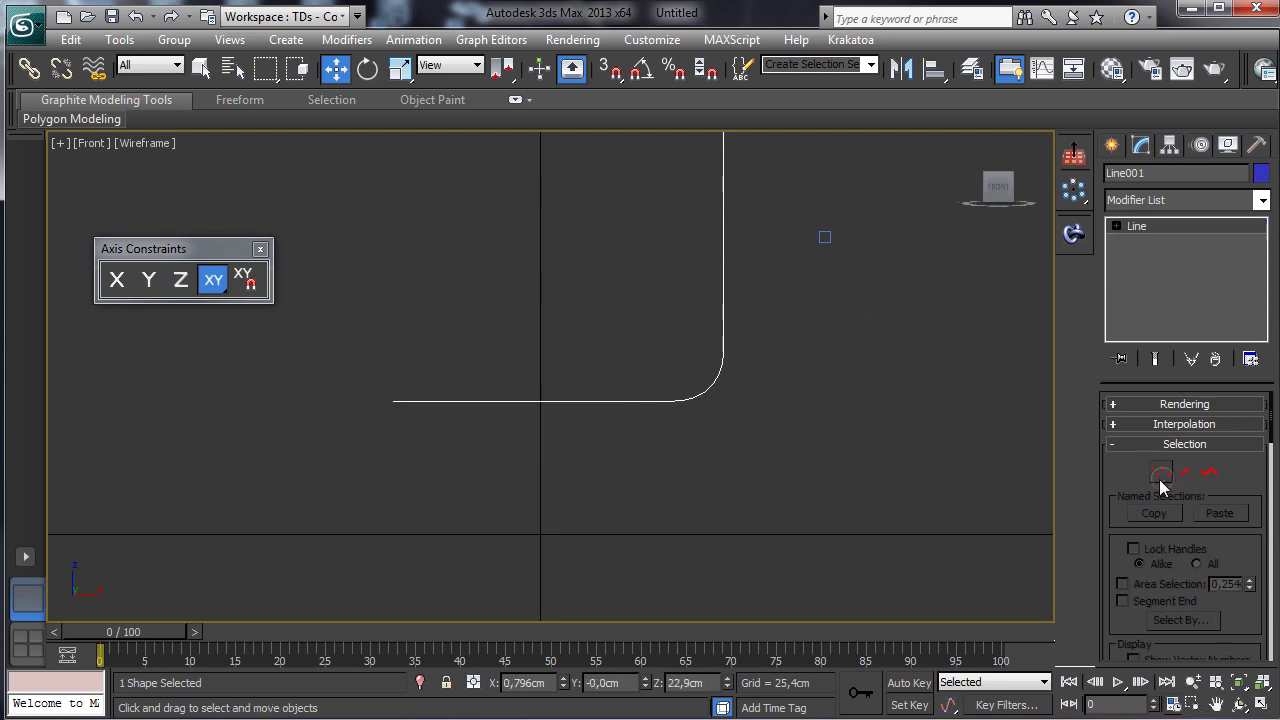
left_click(1237, 681)
Step: Reselect the profile line and pull its top vertex to the left
left_click(729, 422)
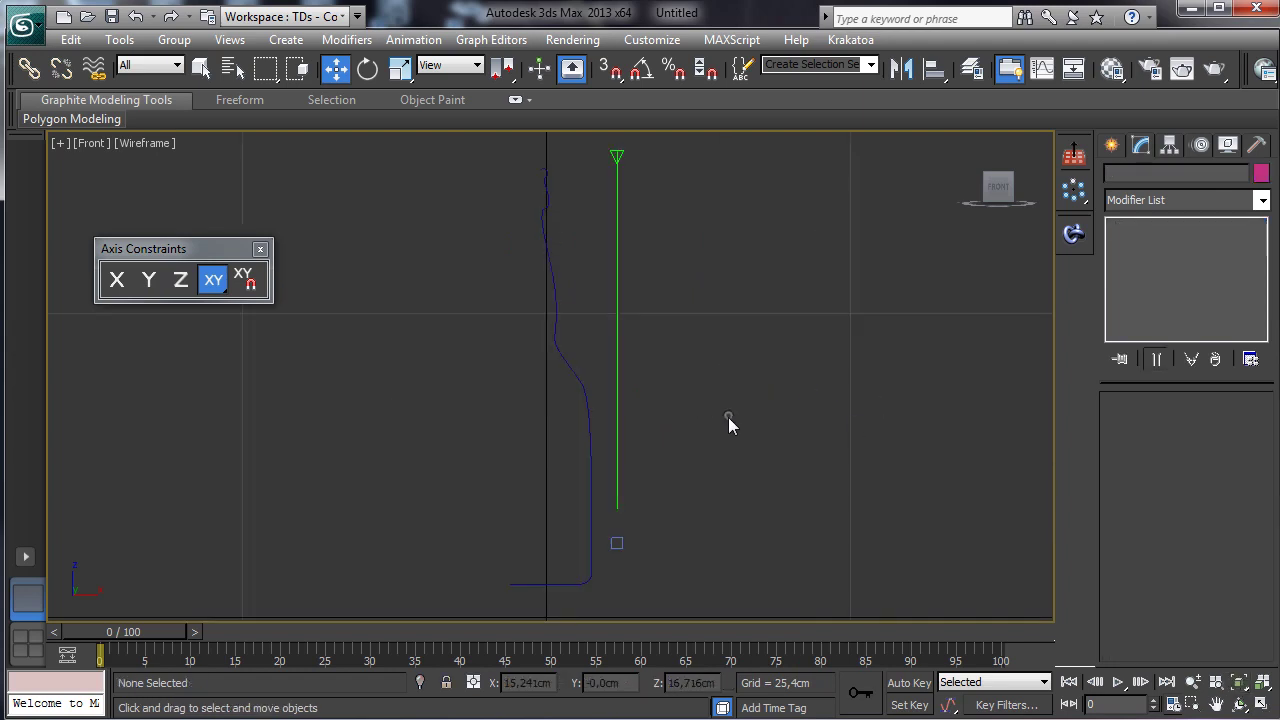
left_click(591, 494)
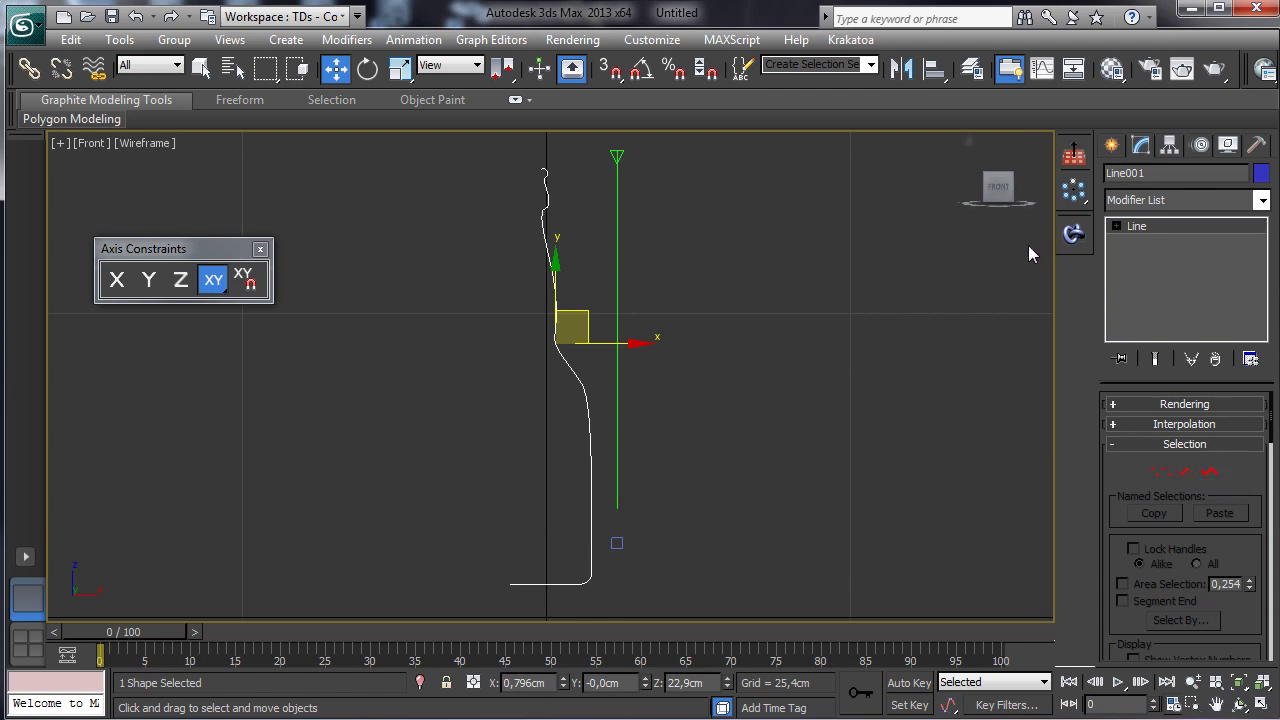
left_click(1166, 470)
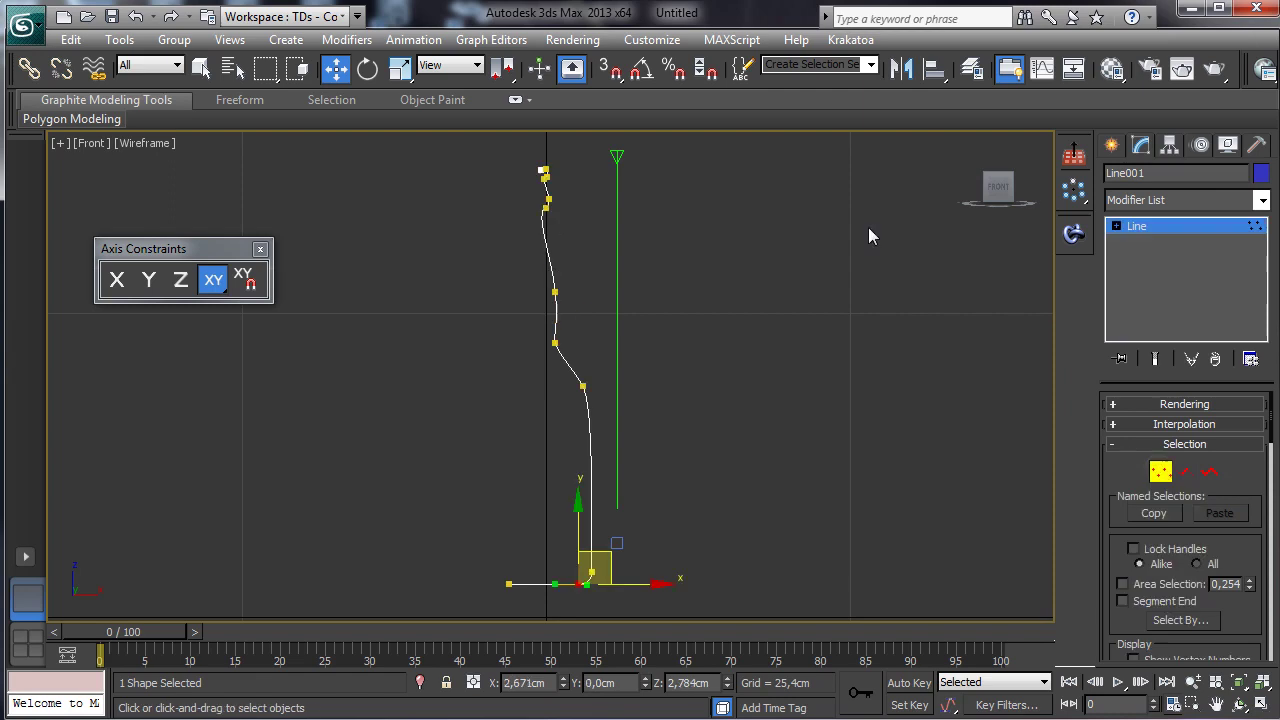
left_click_drag(567, 195, 608, 166)
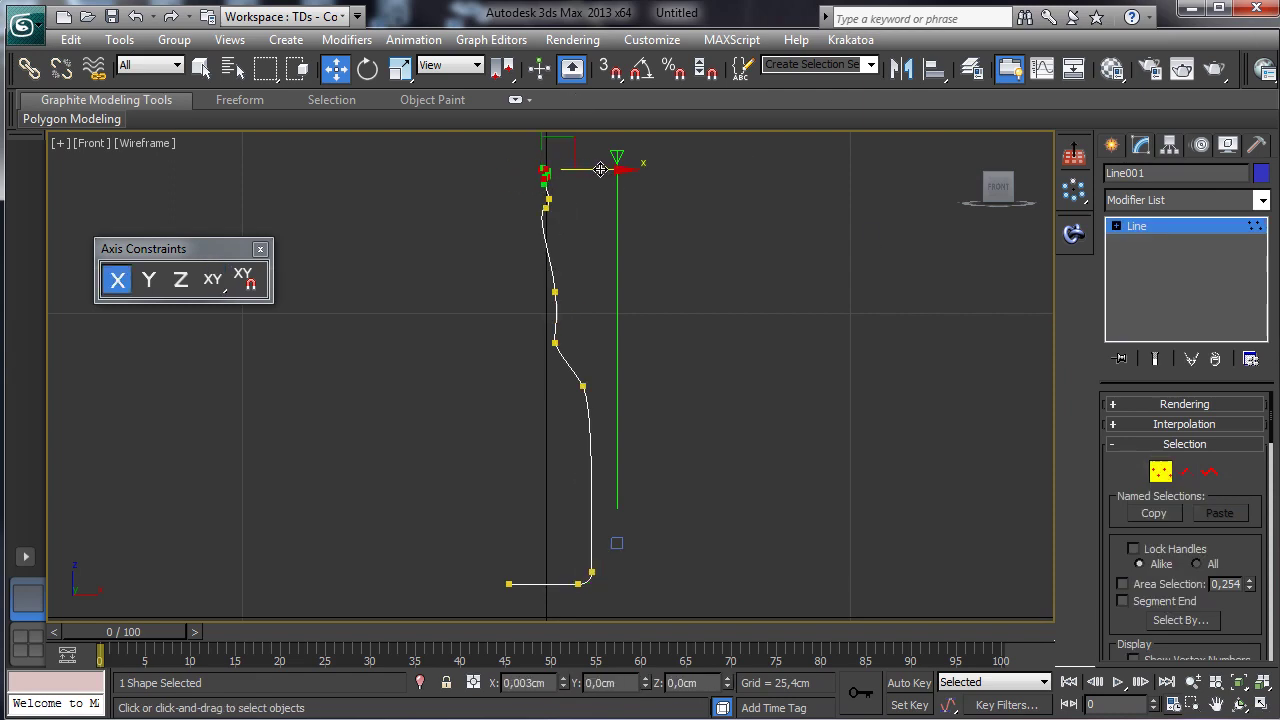
Step: Exit vertex editing and turn on Adaptive interpolation for Line001
left_click(1162, 472)
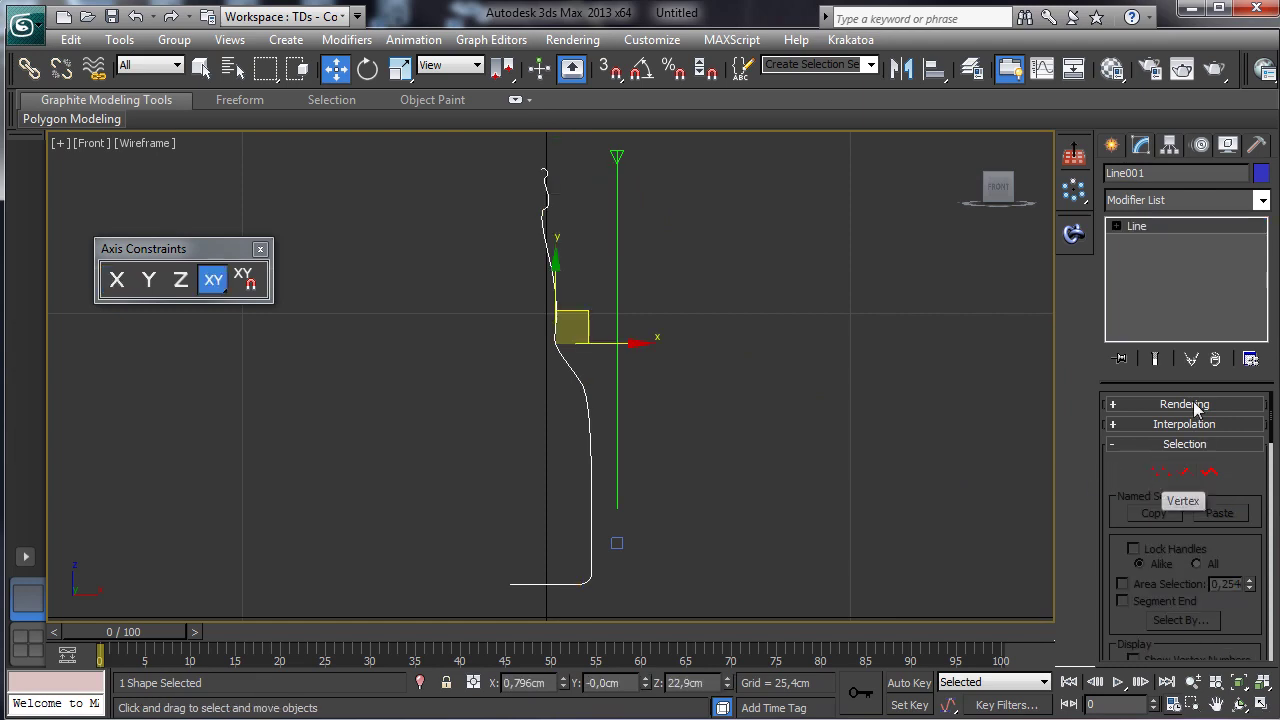
left_click(1180, 425)
left_click(1176, 482)
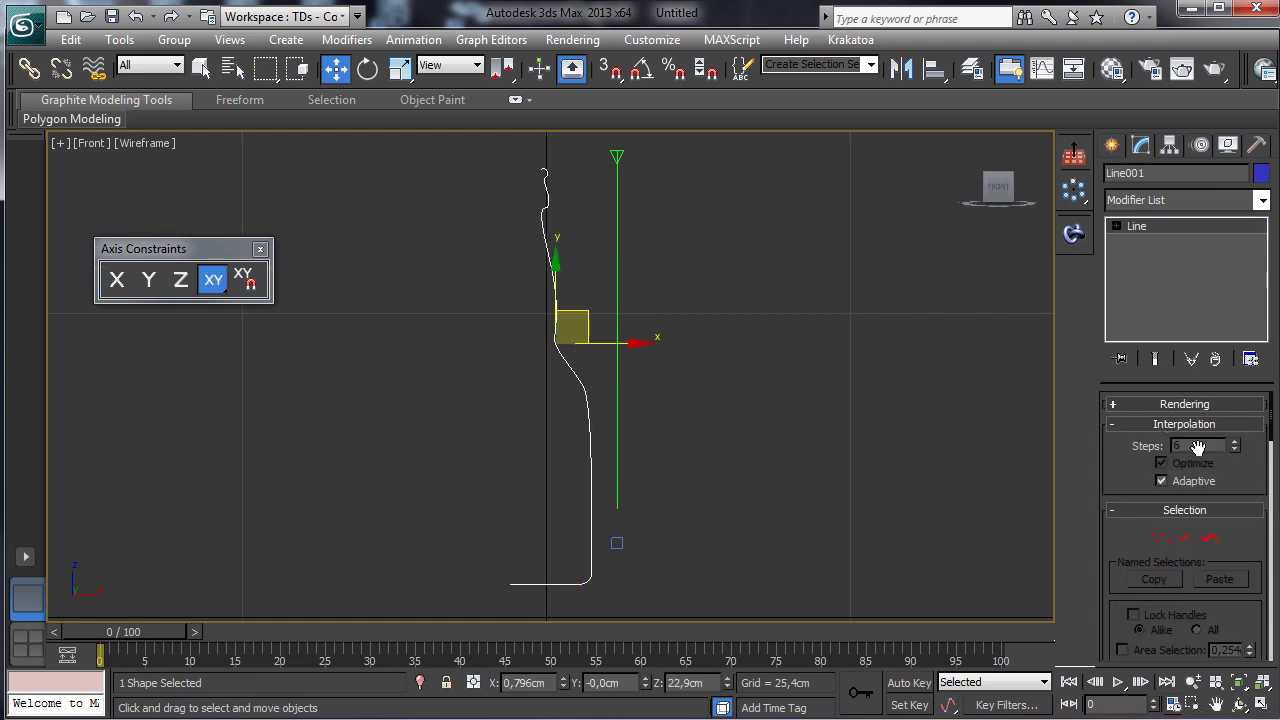
left_click(1112, 146)
Step: Apply a Lathe modifier to the profile and align it to Min
left_click(1141, 145)
left_click(1263, 201)
left_click_drag(1263, 330, 1267, 517)
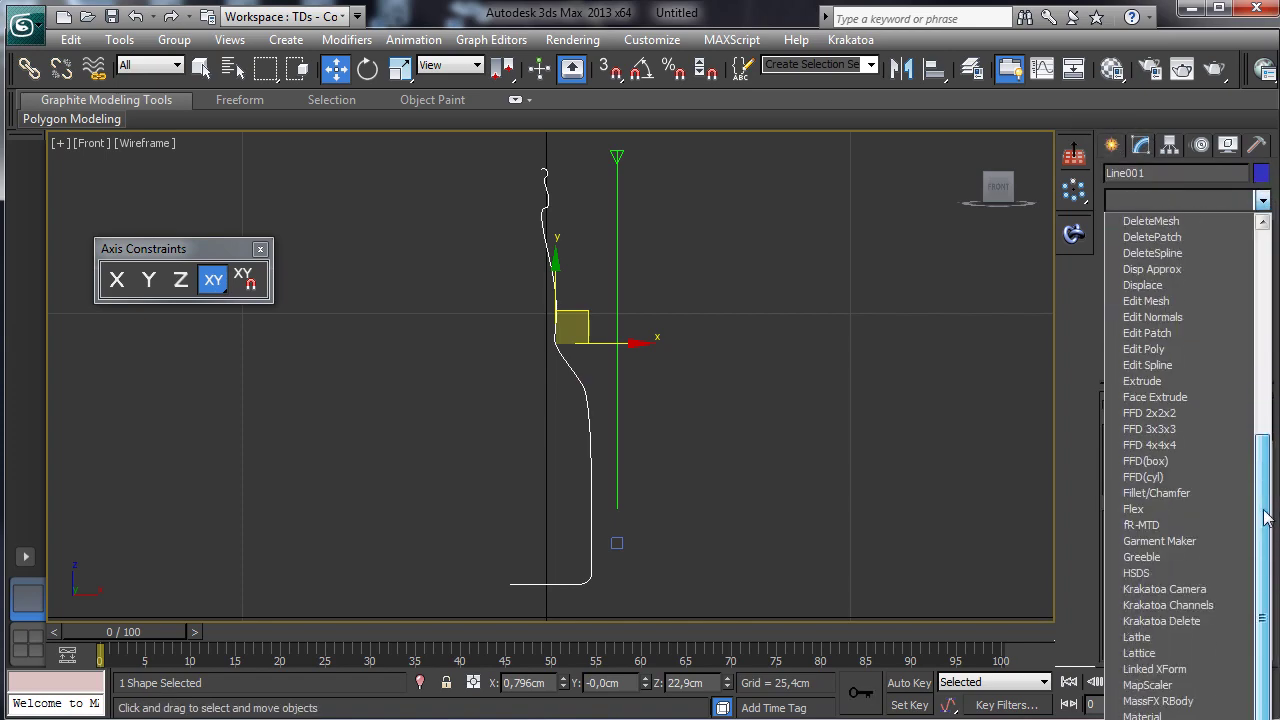
scroll(1267, 517, "down", 3)
left_click(1114, 491)
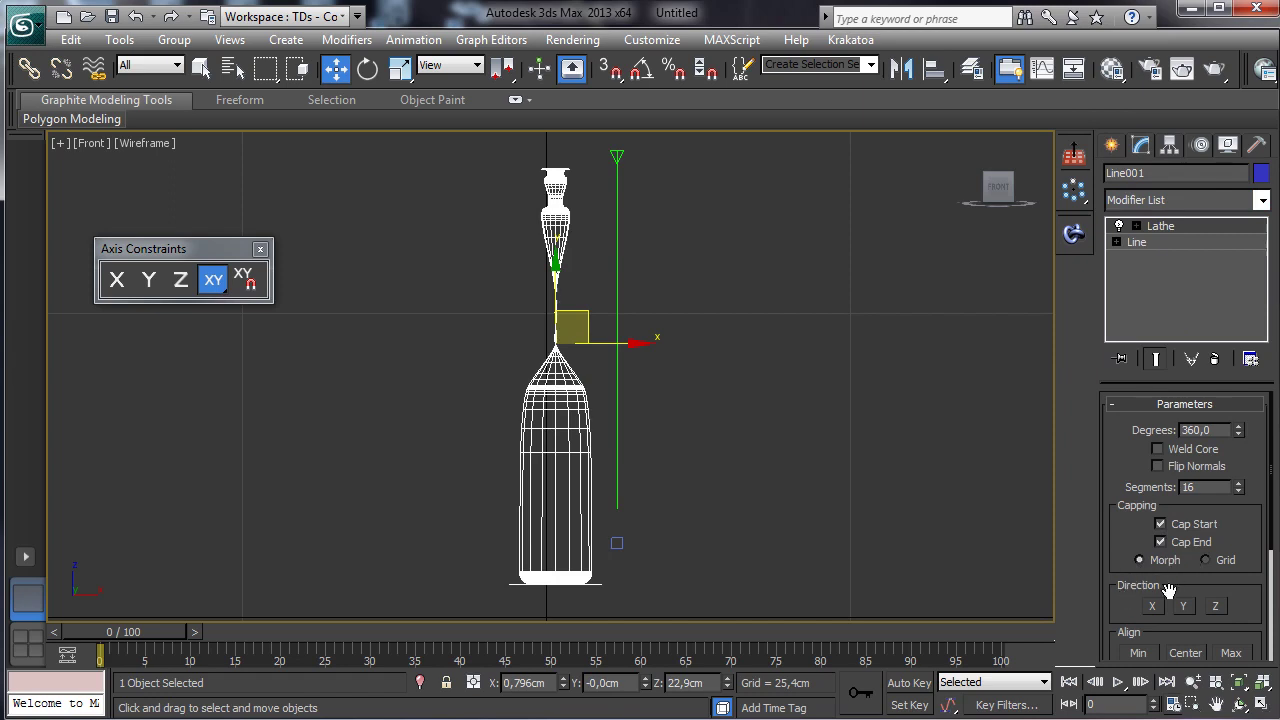
left_click(1141, 650)
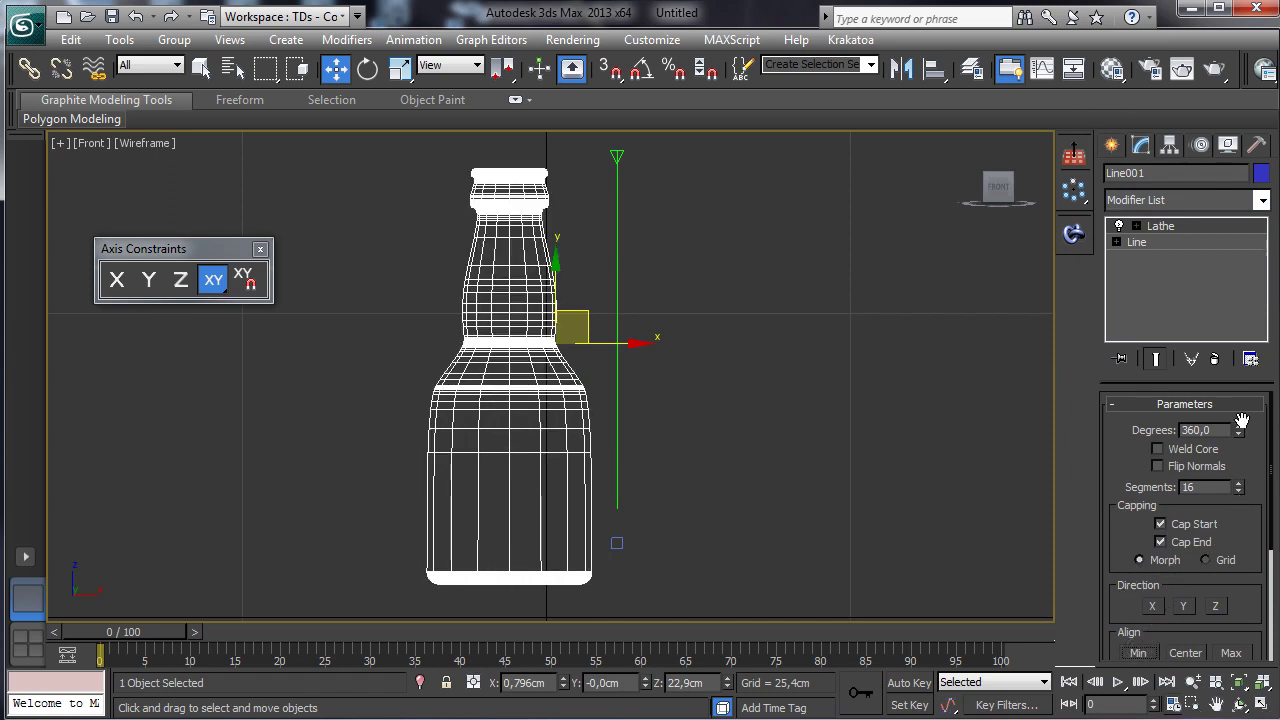
Step: Return to the Line's Vertex level and select the profile's bottom vertices
left_click(1136, 226)
left_click(1116, 258)
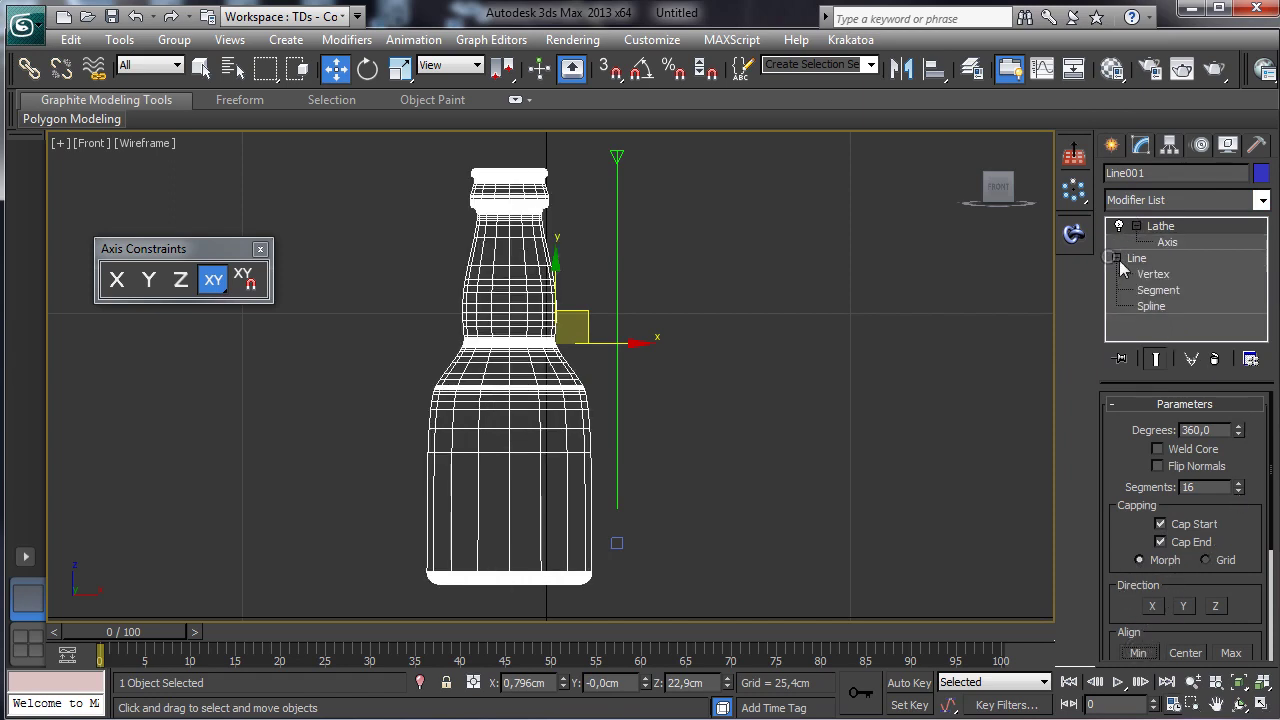
left_click(1153, 274)
left_click_drag(476, 543, 604, 597)
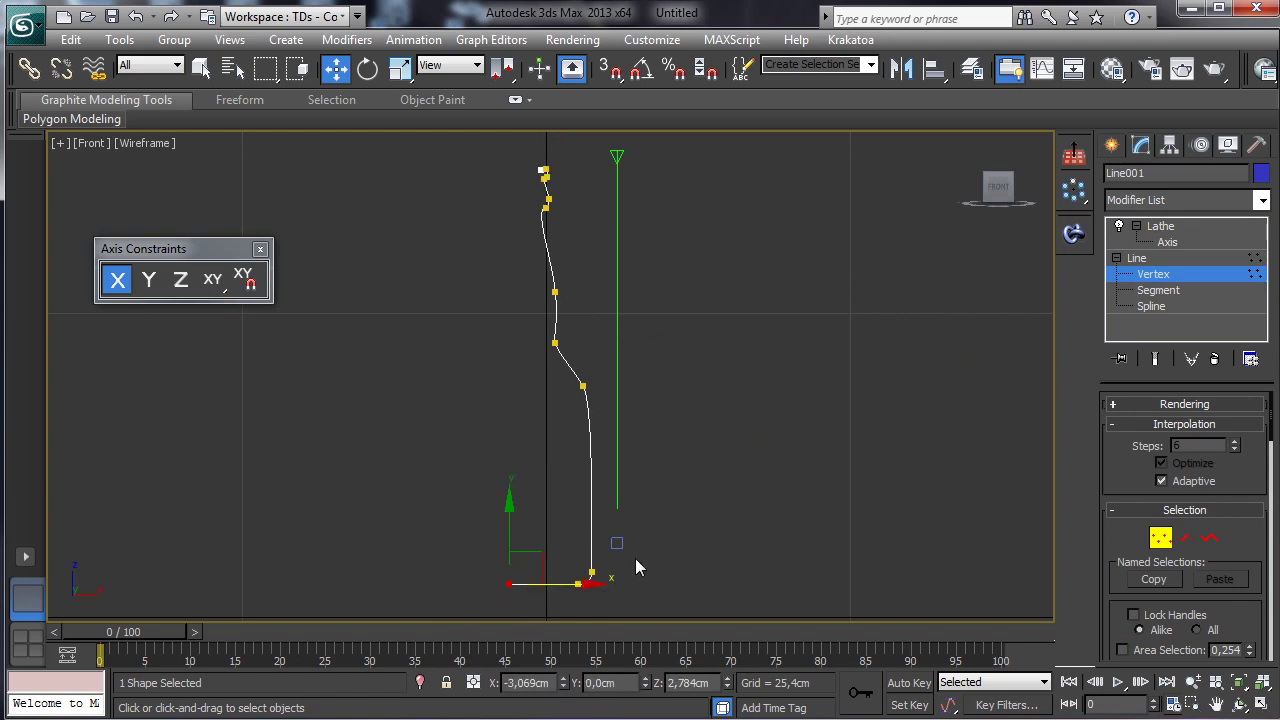
Step: Turn on Show End Result, push the bottom vertex outward, and re-align the Lathe to Min
left_click(1158, 359)
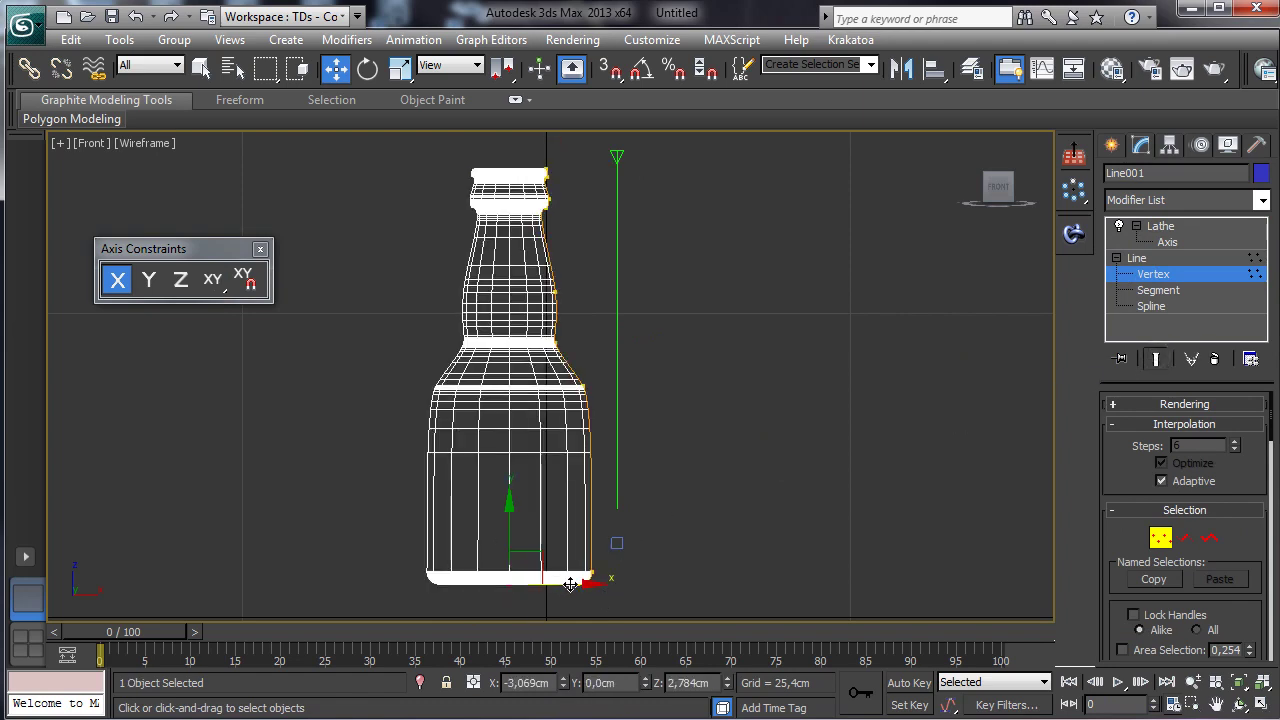
mouse_move(570, 585)
left_mouse_down()
mouse_move(630, 582)
mouse_move(592, 583)
left_mouse_up()
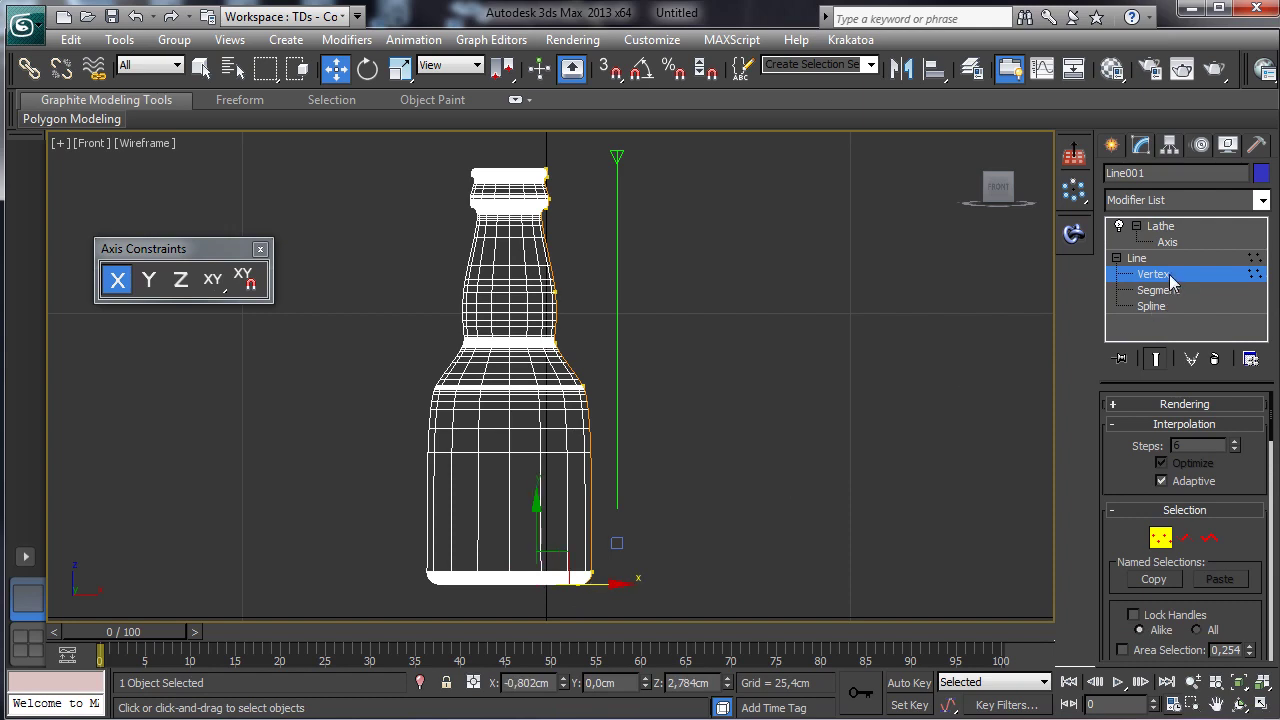
left_click(1177, 242)
scroll(1124, 528, "down", 3)
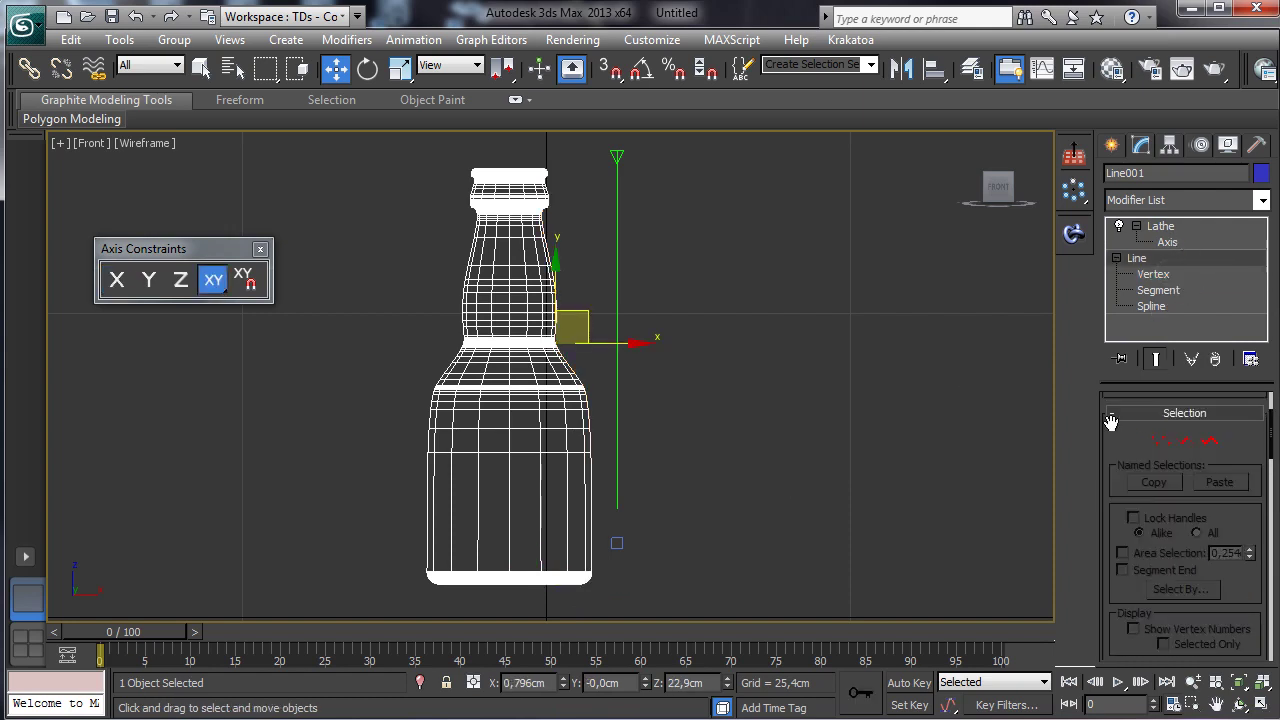
left_click(1190, 244)
left_click(1140, 654)
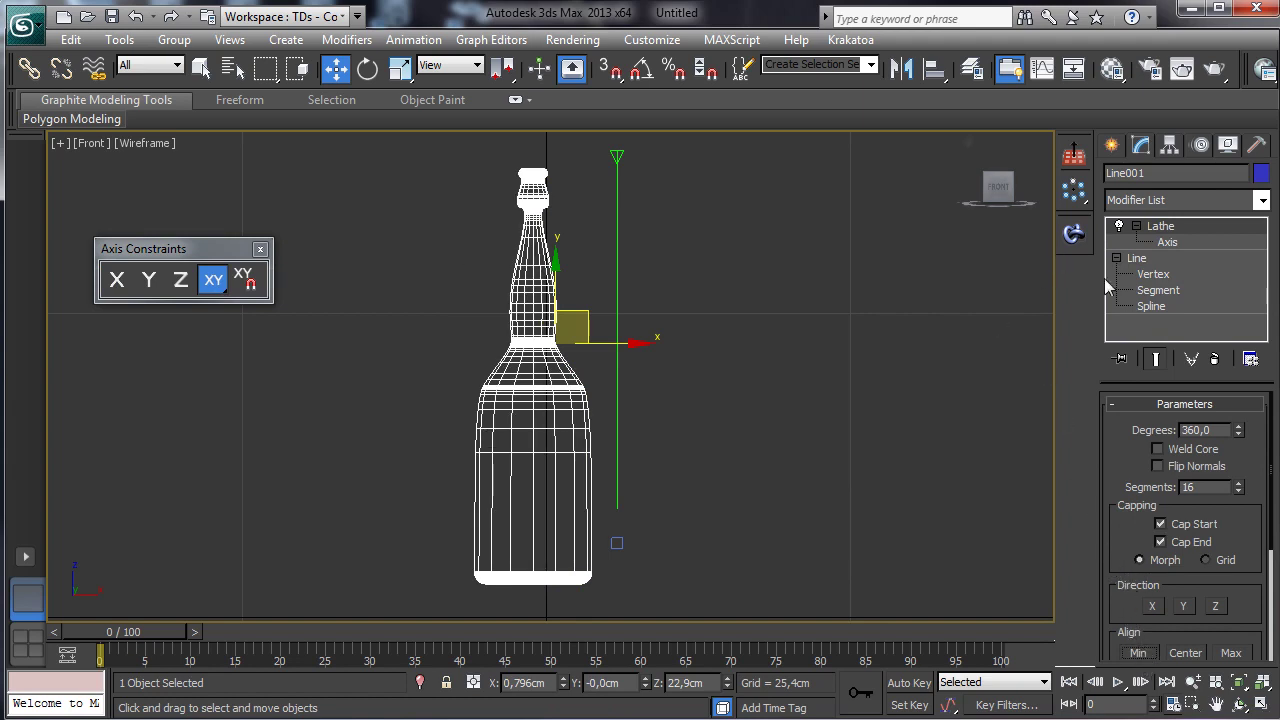
Step: Move the neck vertices along X to slim the neck and reshape the shoulder vertex
left_click(1164, 276)
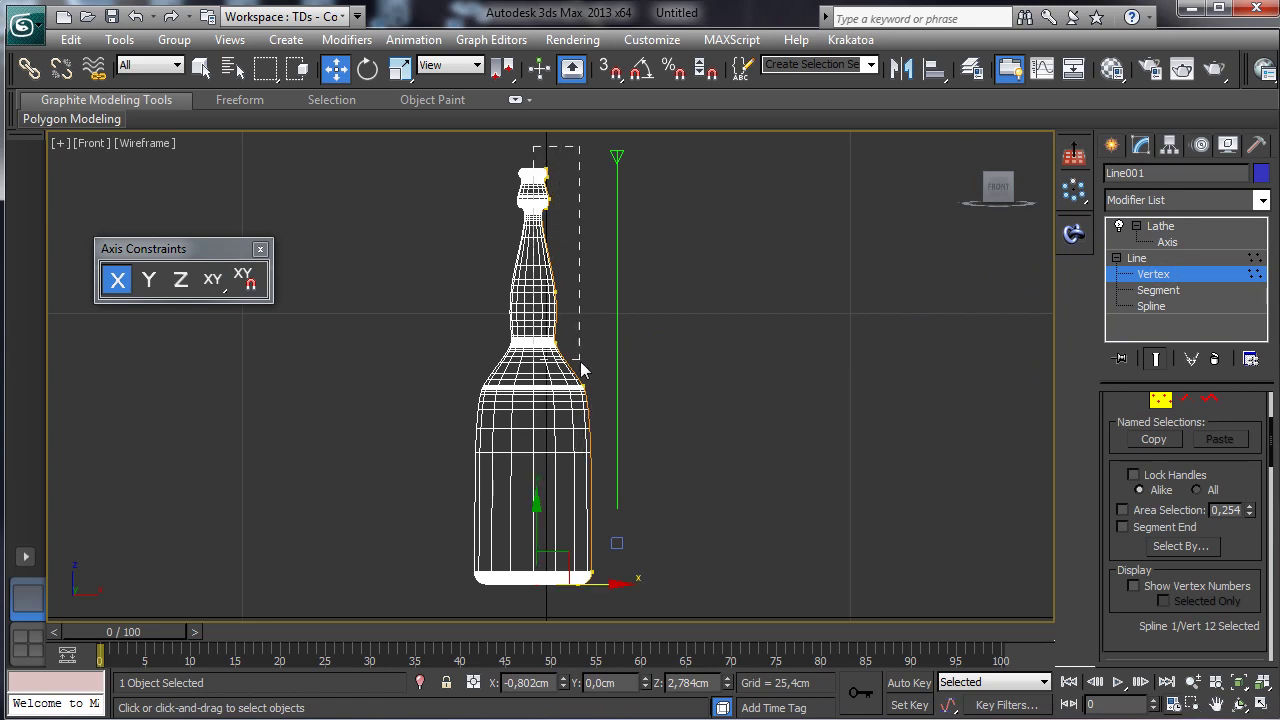
left_click_drag(581, 367, 583, 369)
left_click_drag(611, 172, 608, 171)
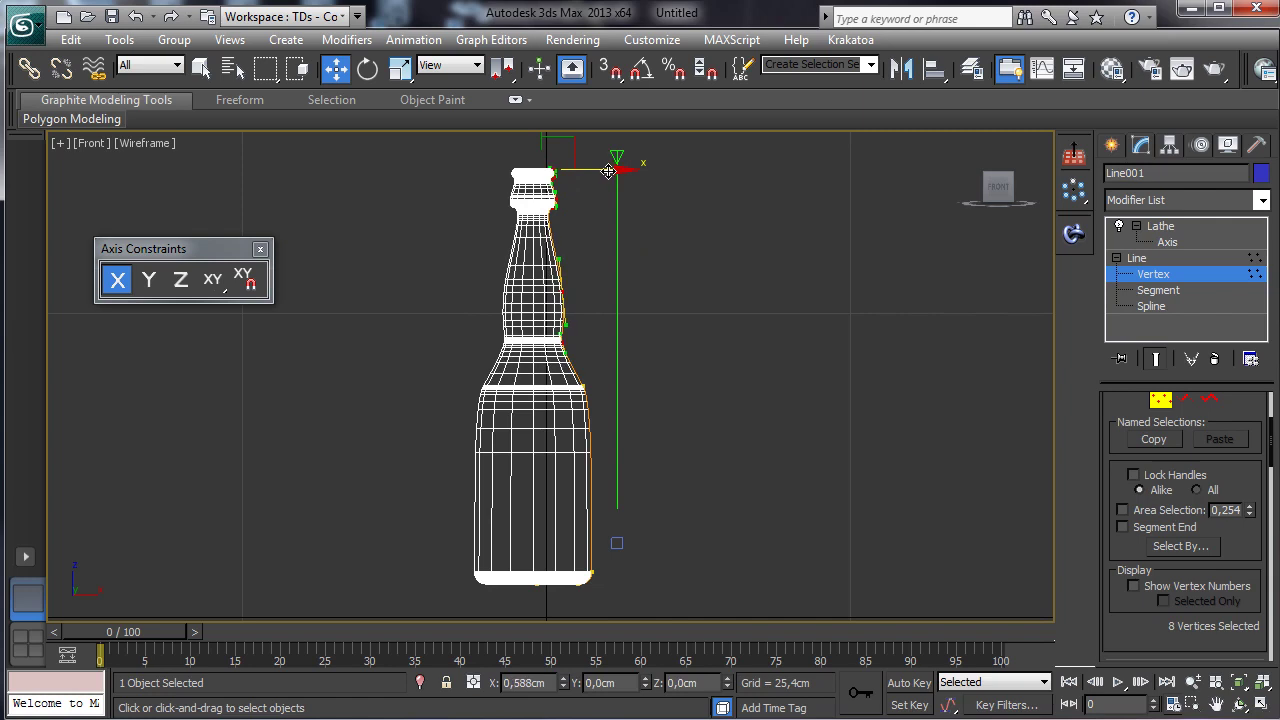
left_click(583, 384)
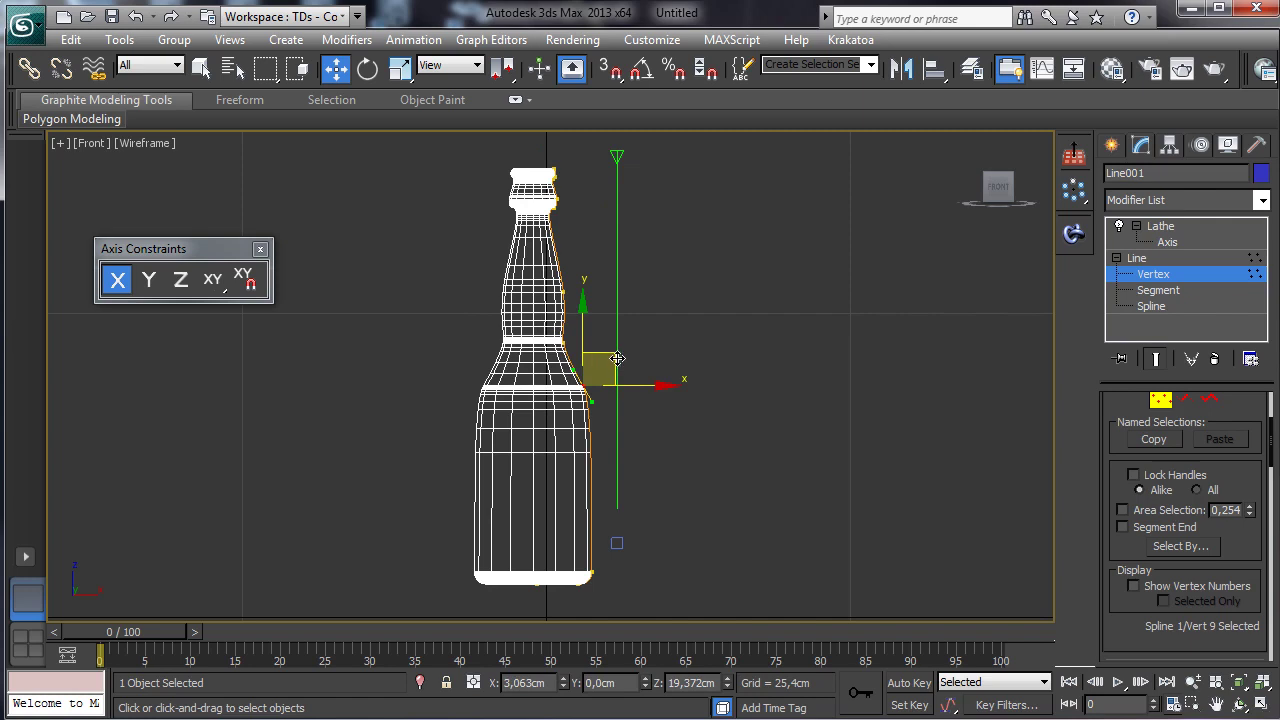
left_click_drag(601, 344, 605, 337)
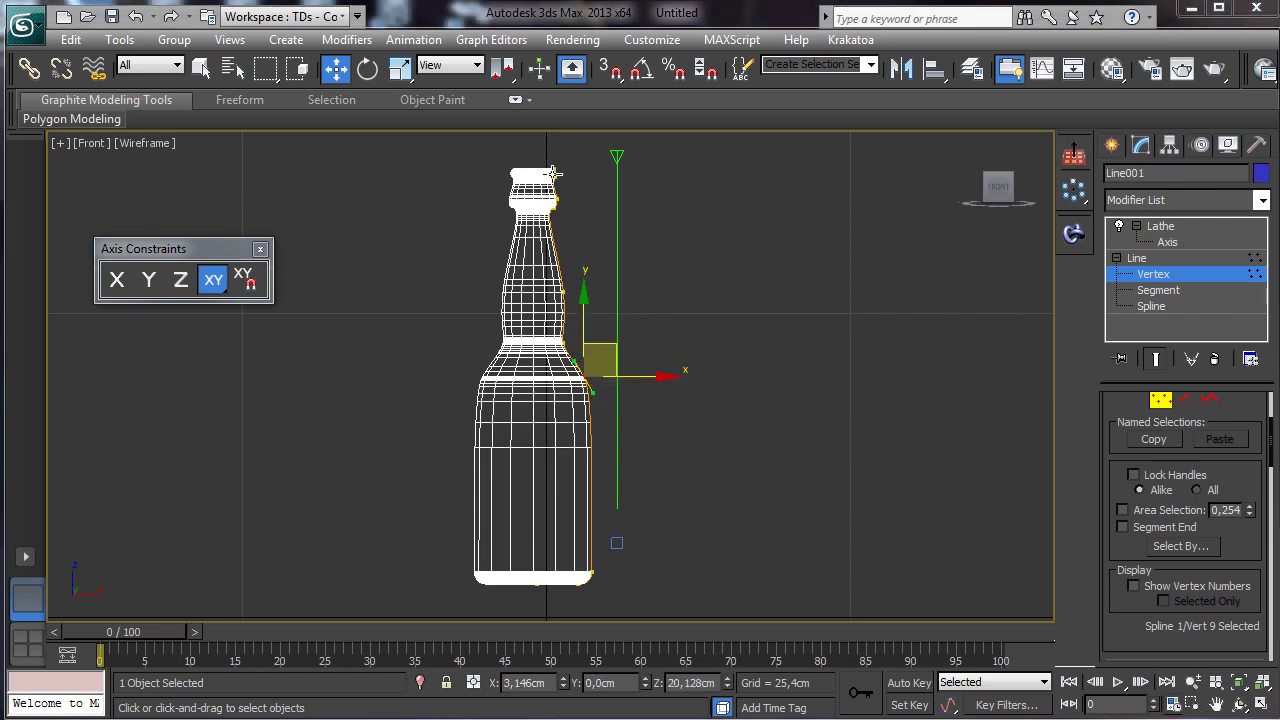
Step: Zoom in on the neck and lip and shift a vertex to reshape the neck ring
left_click(1216, 704)
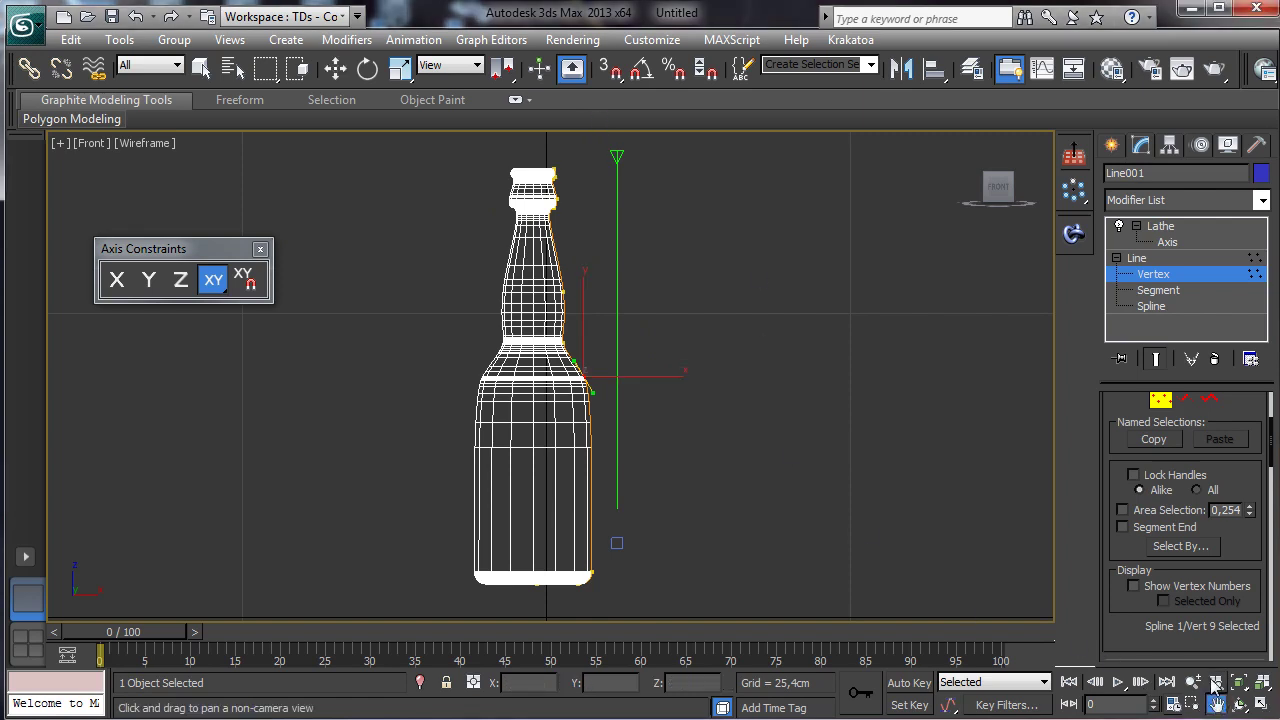
left_click(1191, 680)
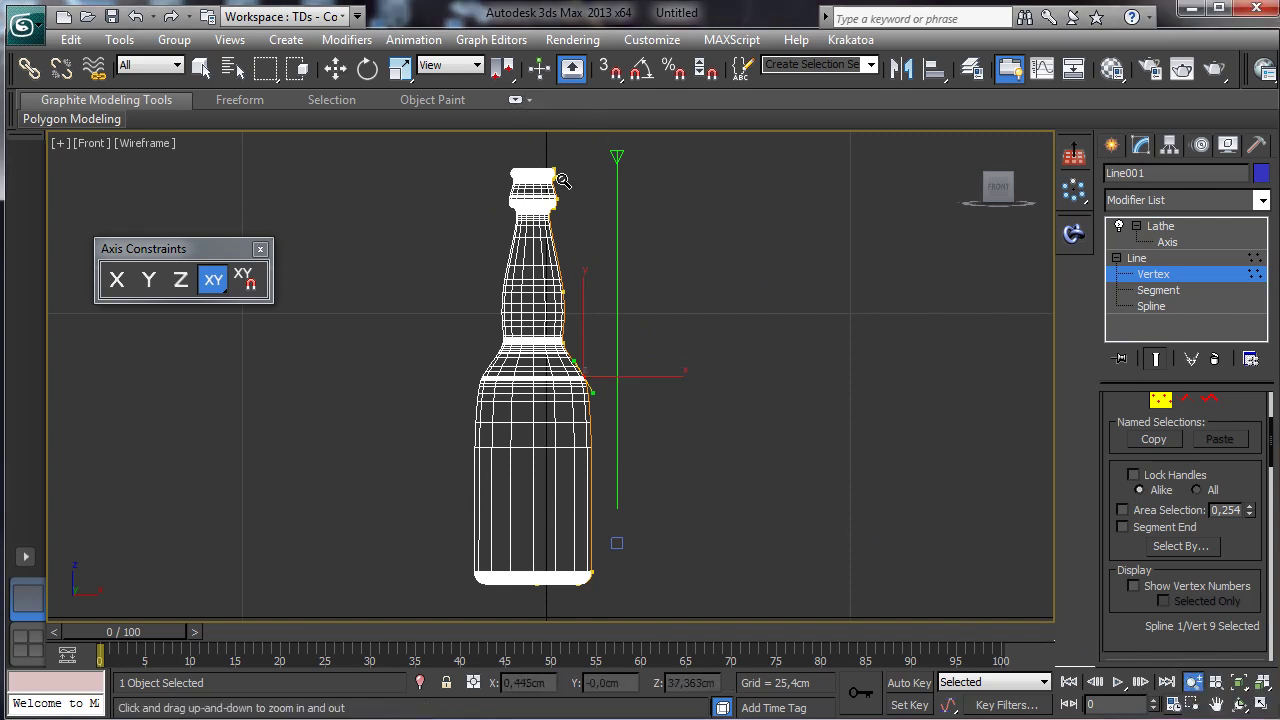
left_click(1194, 704)
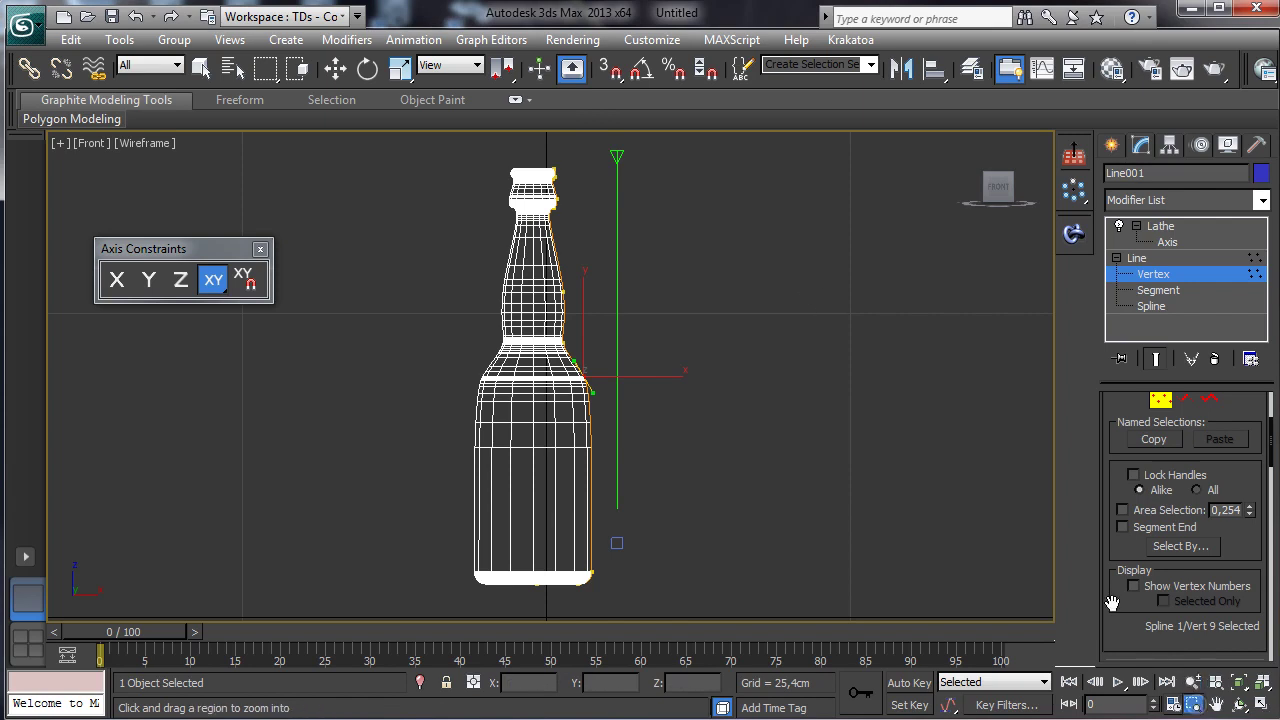
left_click_drag(564, 241, 640, 355)
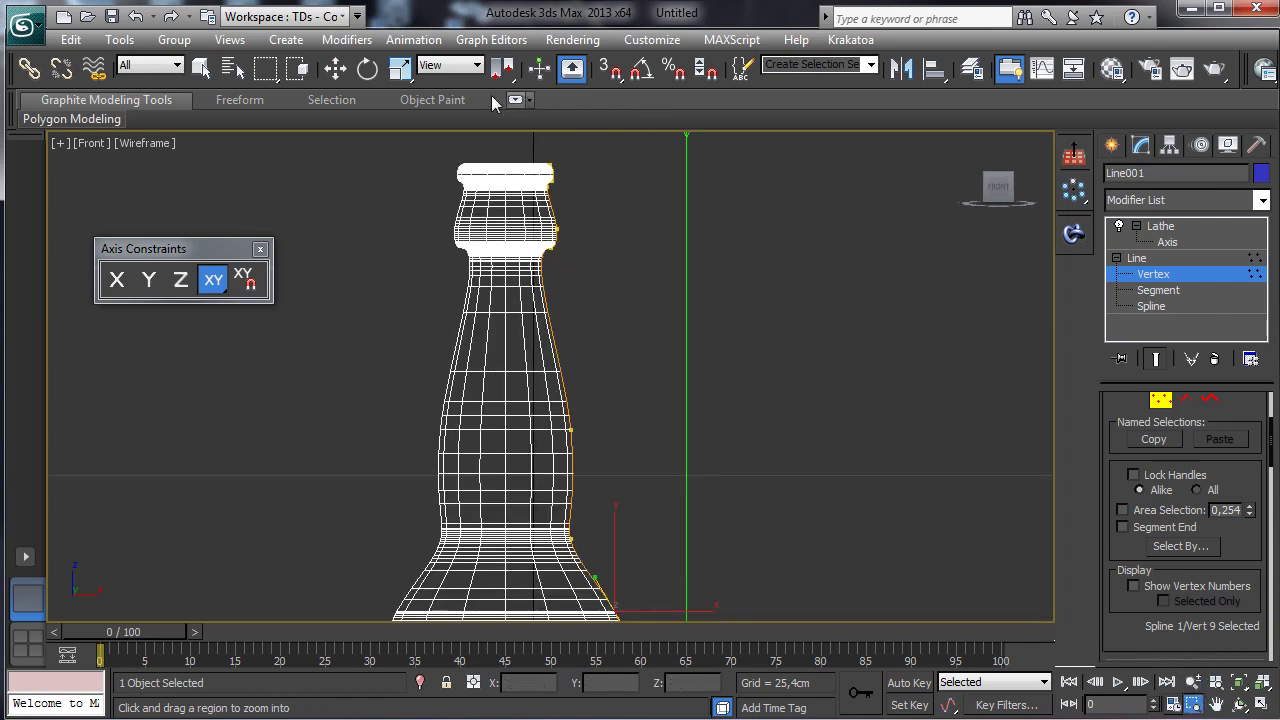
left_click_drag(418, 152, 616, 318)
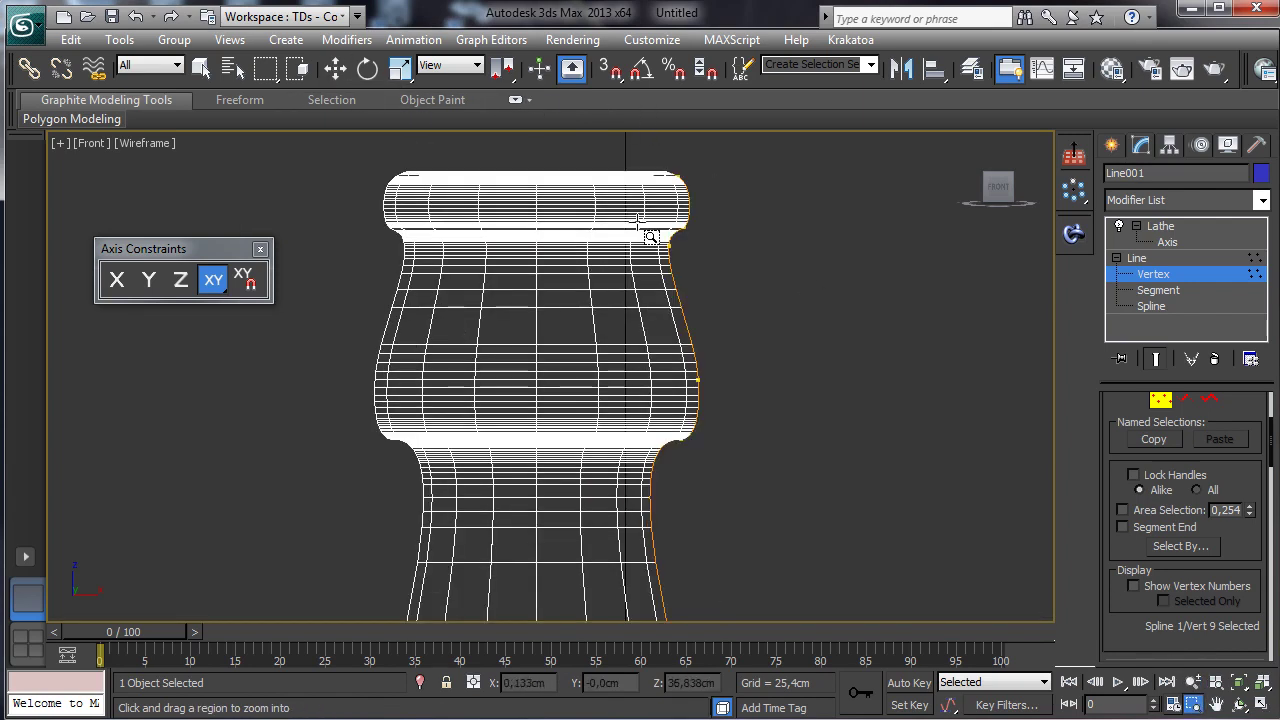
key("w")
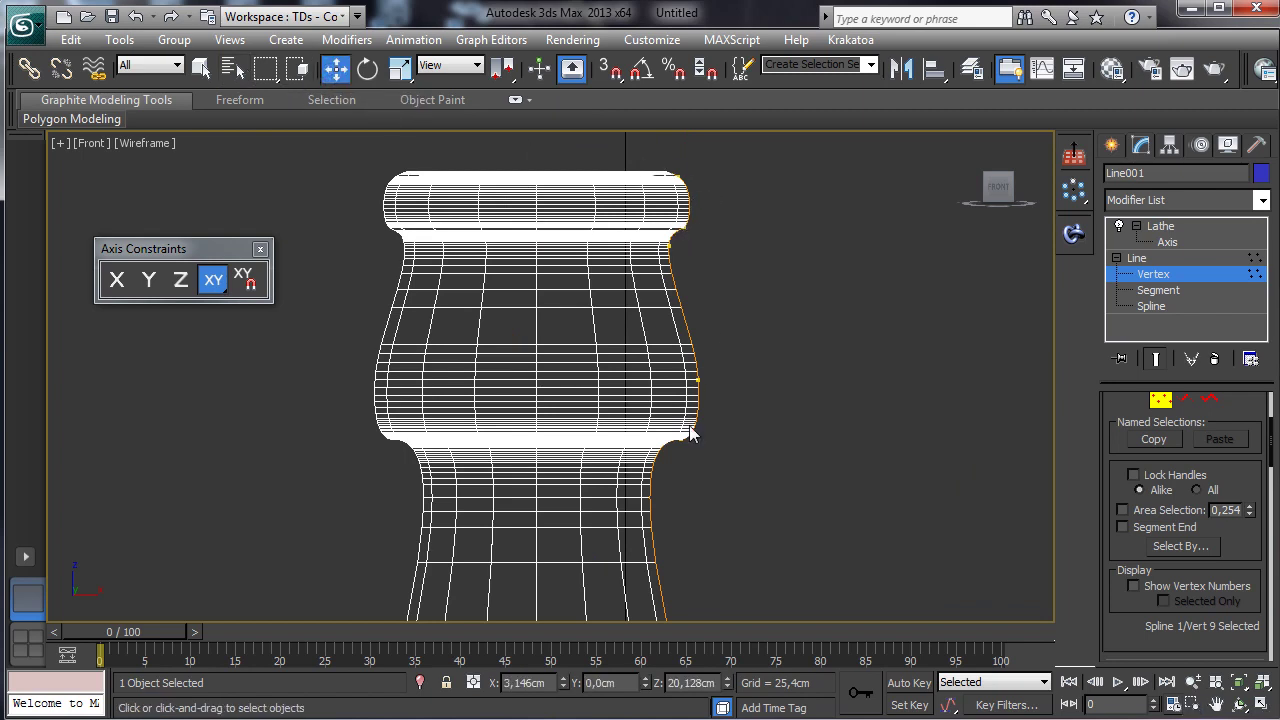
left_click(698, 382)
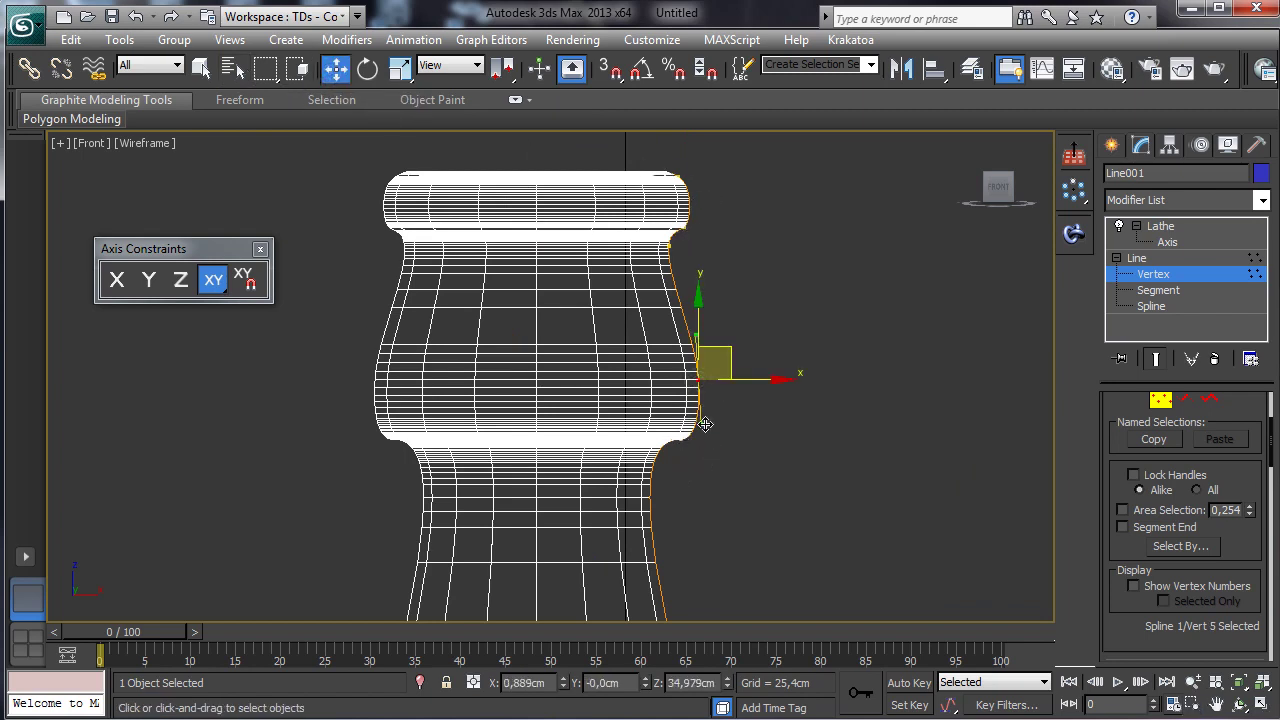
left_click(694, 436)
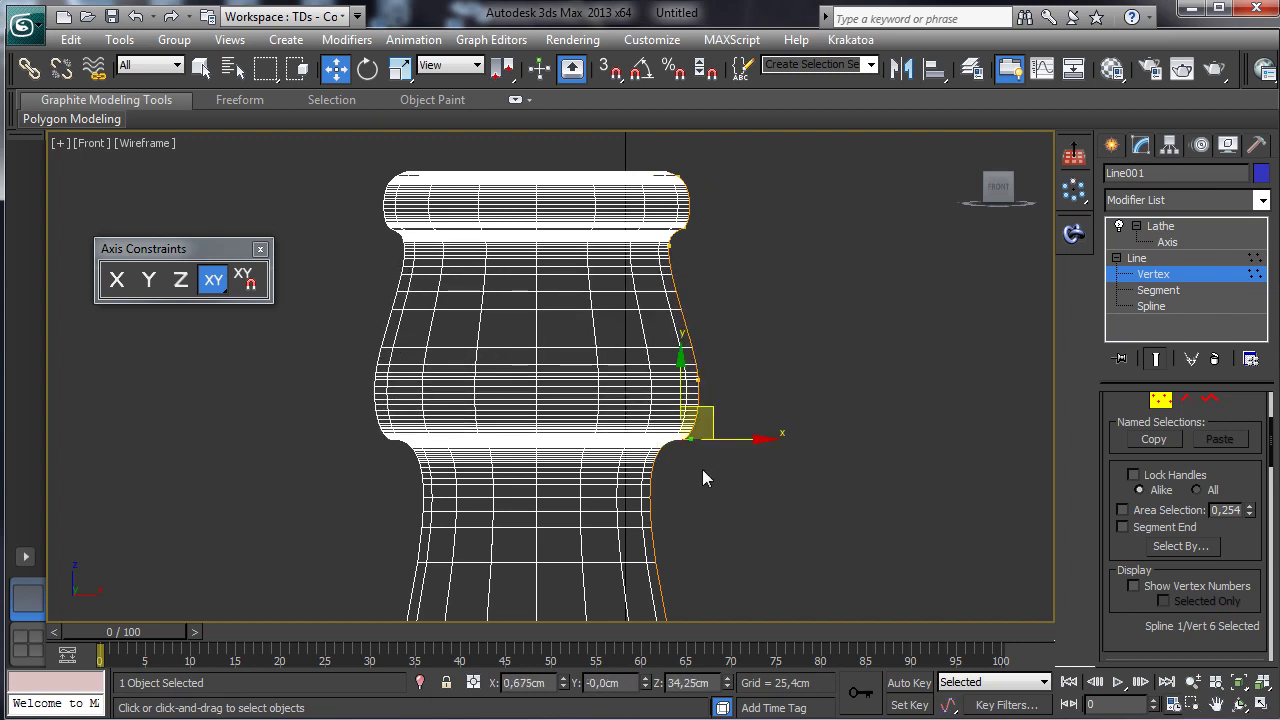
left_click_drag(688, 437, 684, 437)
left_click(735, 486)
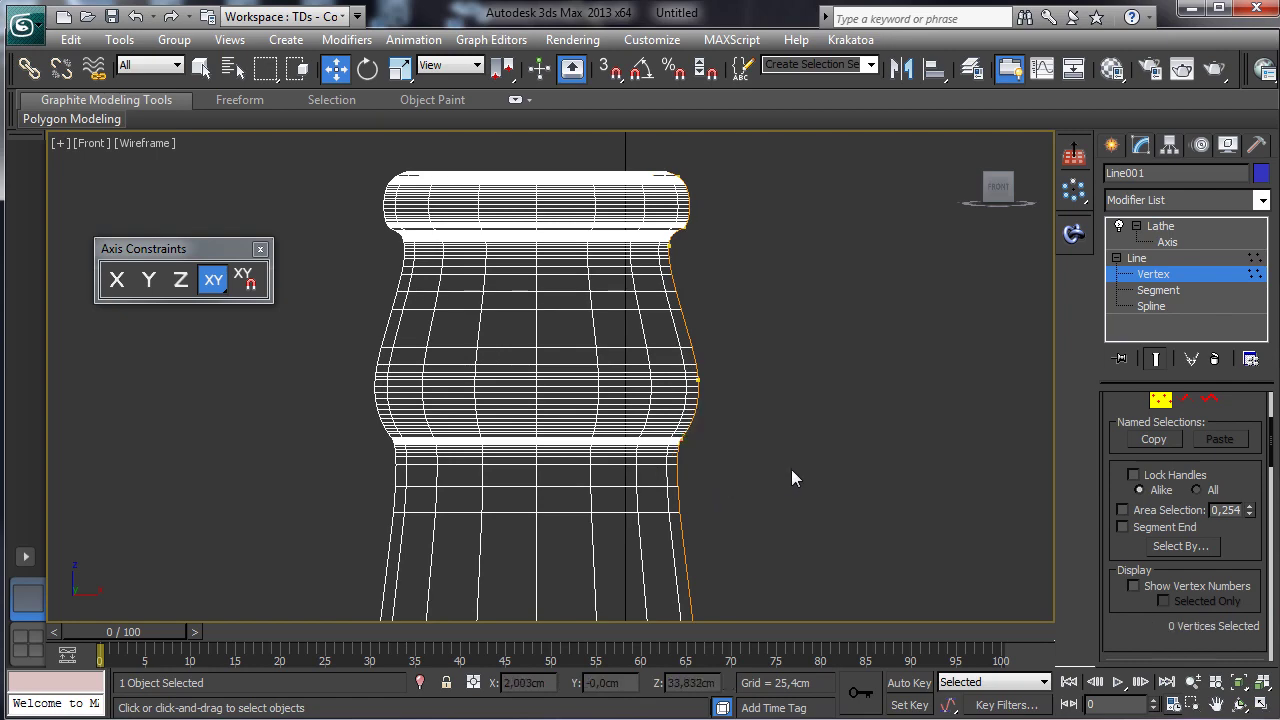
left_click(1193, 681)
left_click_drag(722, 410, 789, 508)
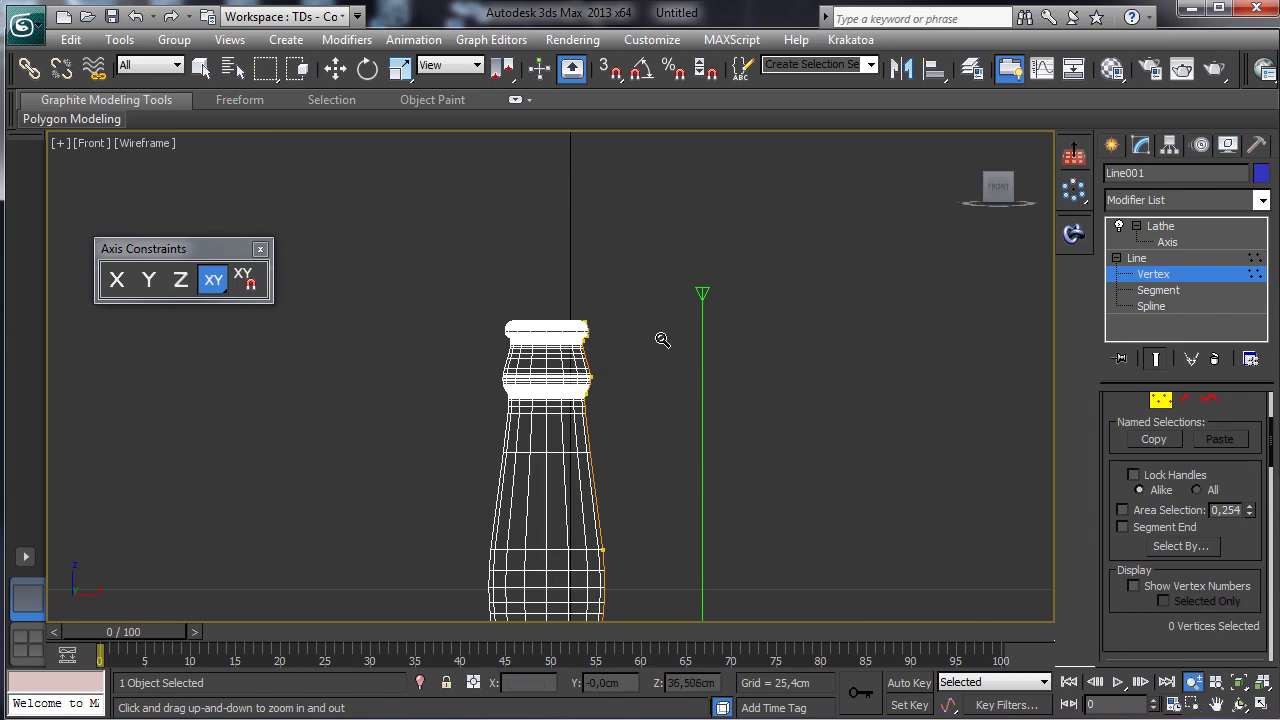
Step: Raise the two vertices under the bottle's lip, then zoom extents on the whole bottle
left_click_drag(590, 330, 586, 217)
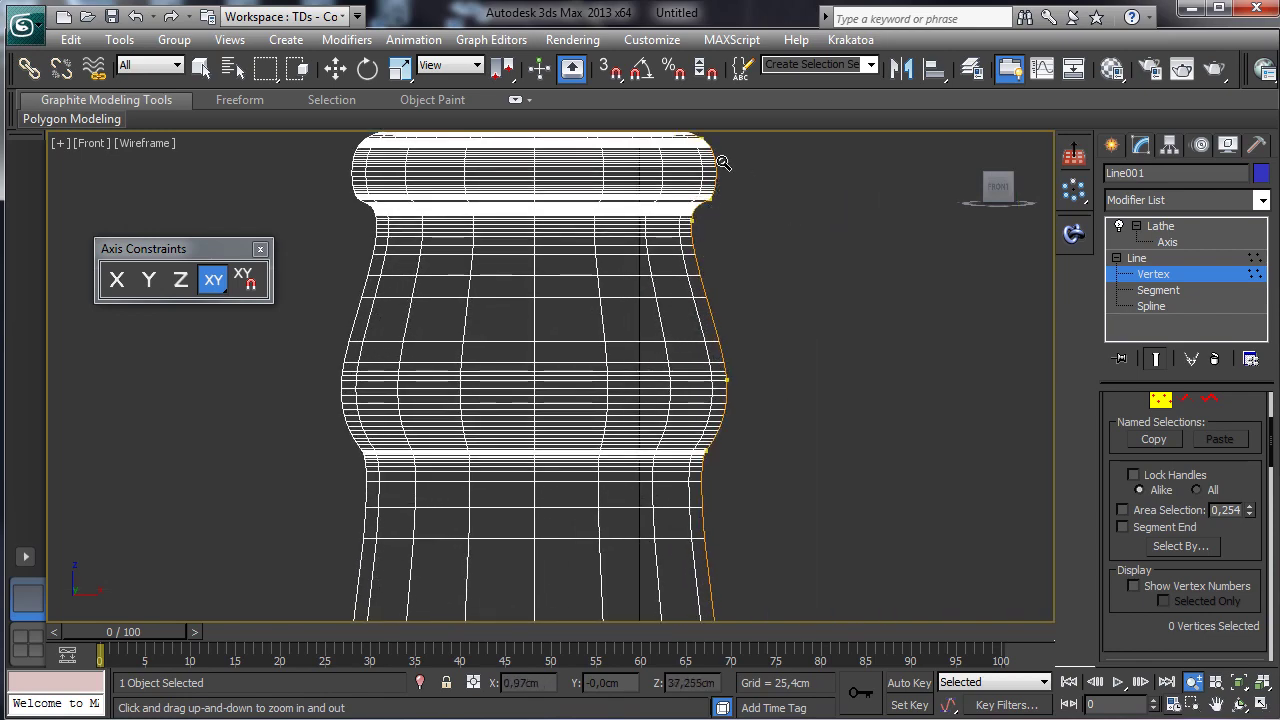
left_click_drag(765, 343, 781, 537)
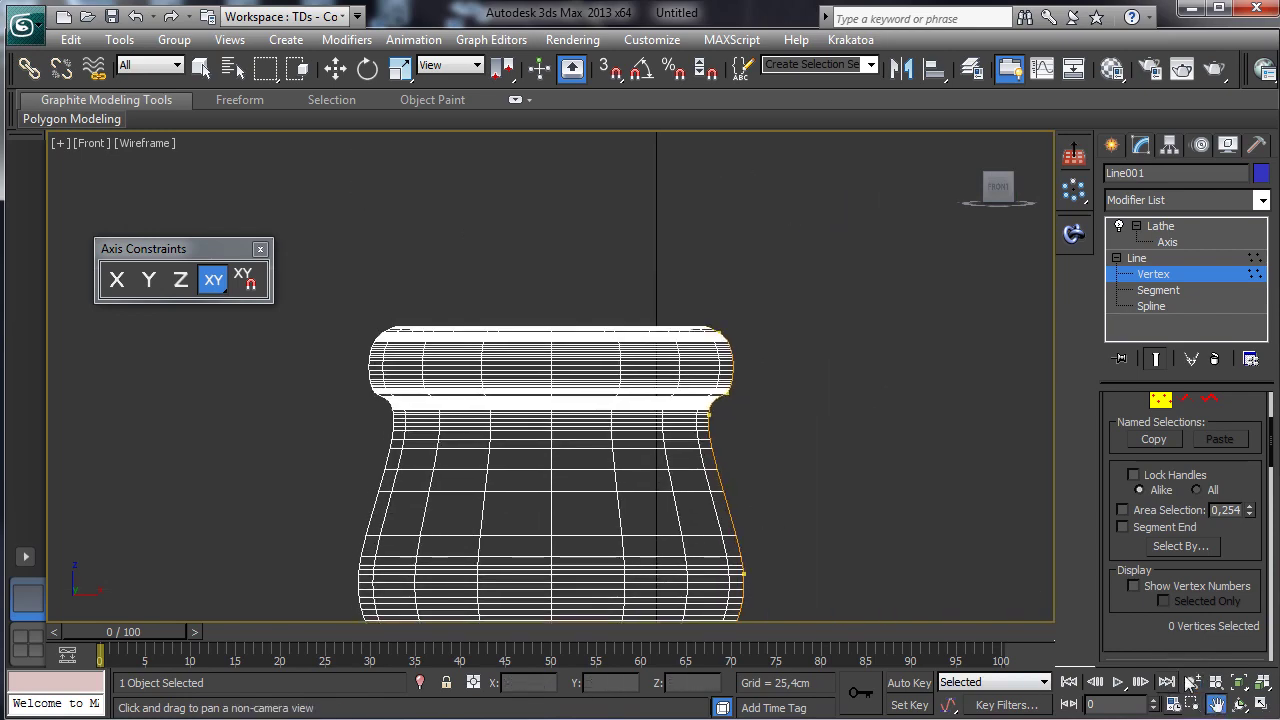
left_click(1193, 681)
left_click_drag(755, 330, 753, 108)
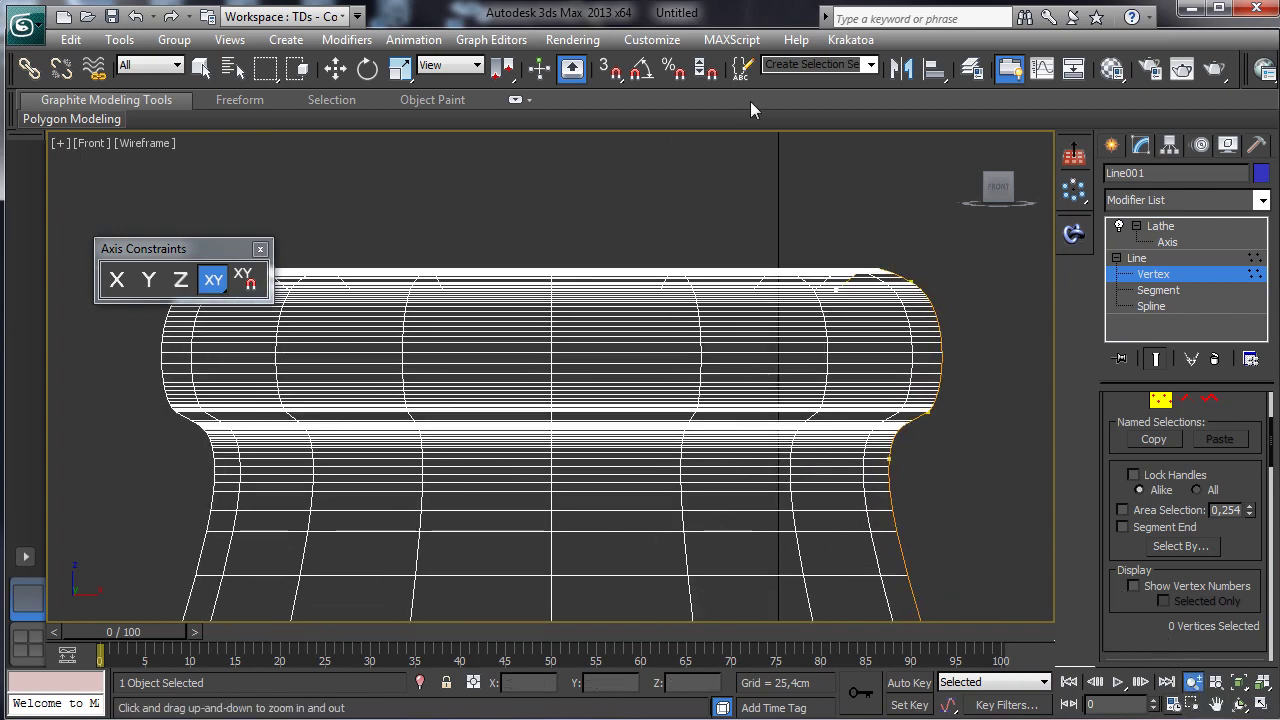
left_click(335, 68)
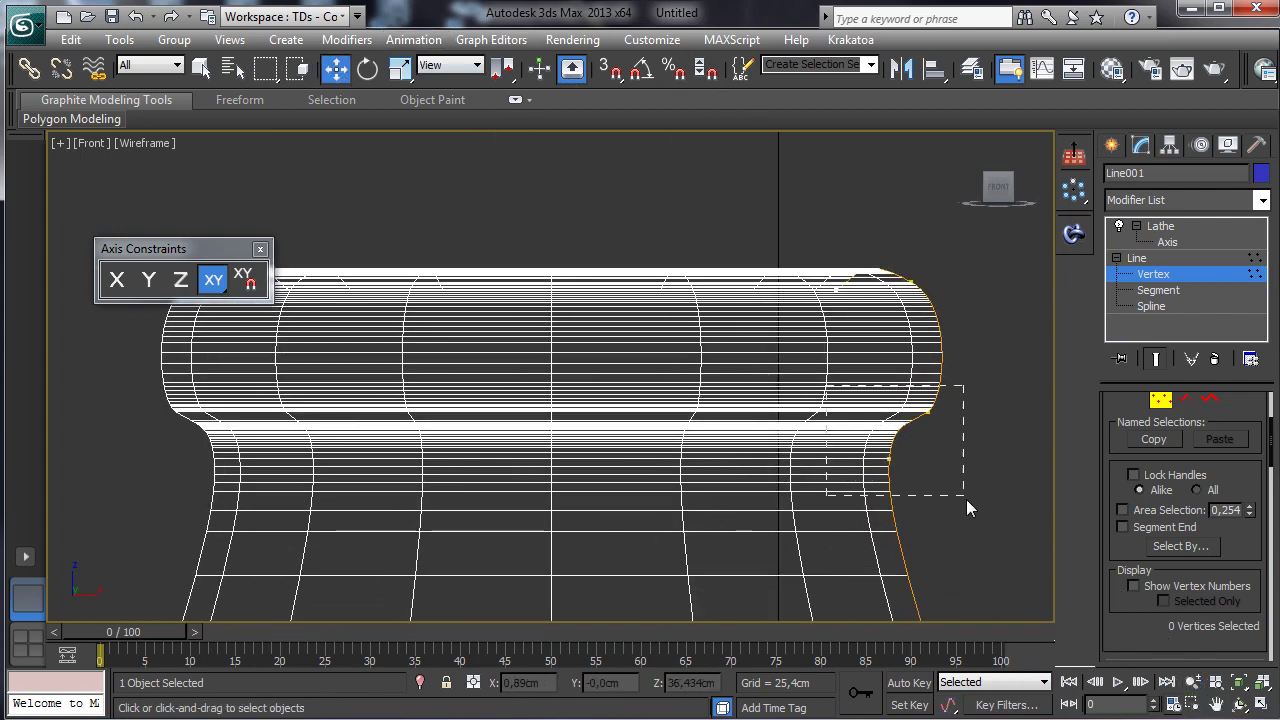
left_click_drag(968, 508, 966, 502)
left_click_drag(941, 392, 944, 302)
key("ctrl+alt+z")
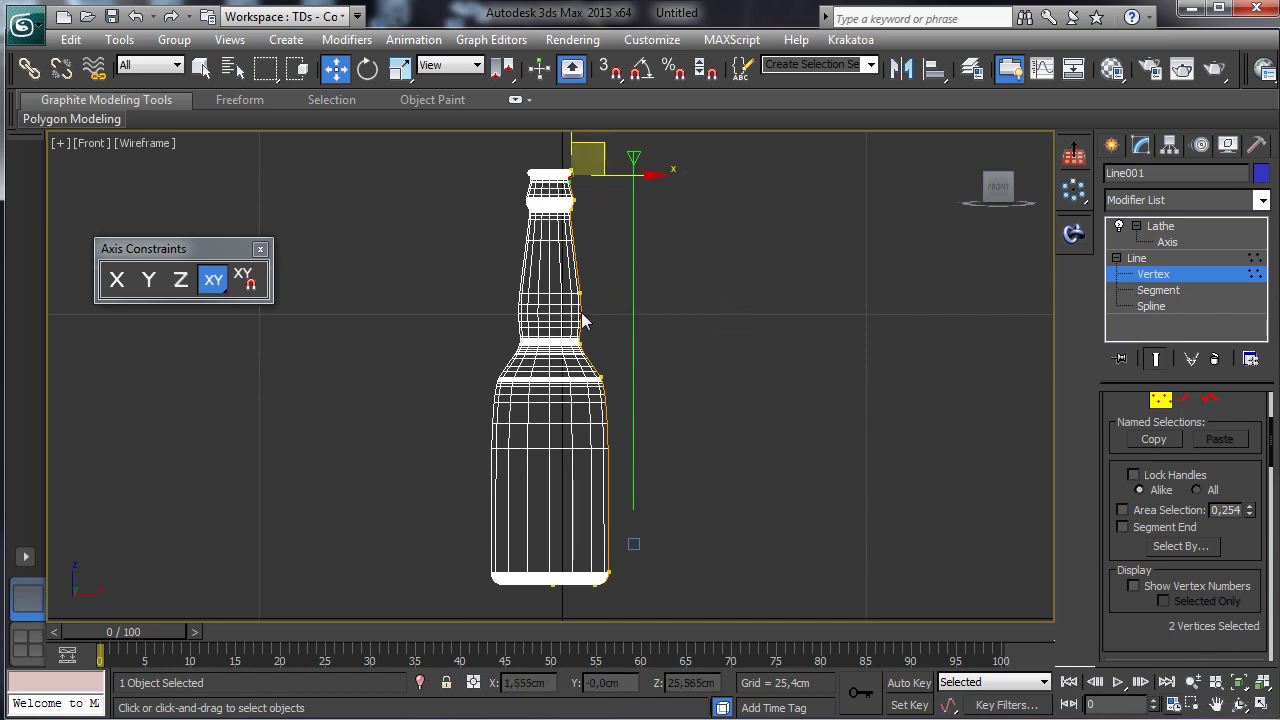
Step: Nudge the shoulder vertex and shift three right-edge neck vertices slightly down
left_click(600, 376)
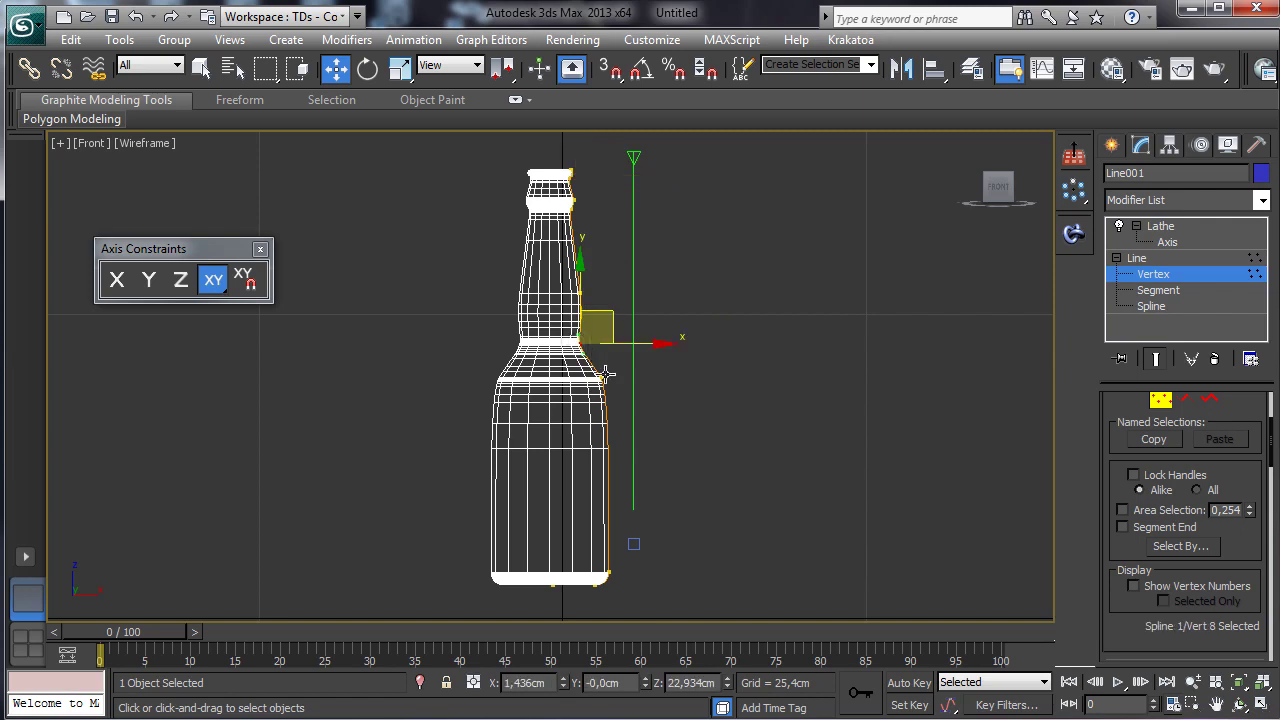
left_click_drag(614, 394, 613, 399)
left_click(580, 342)
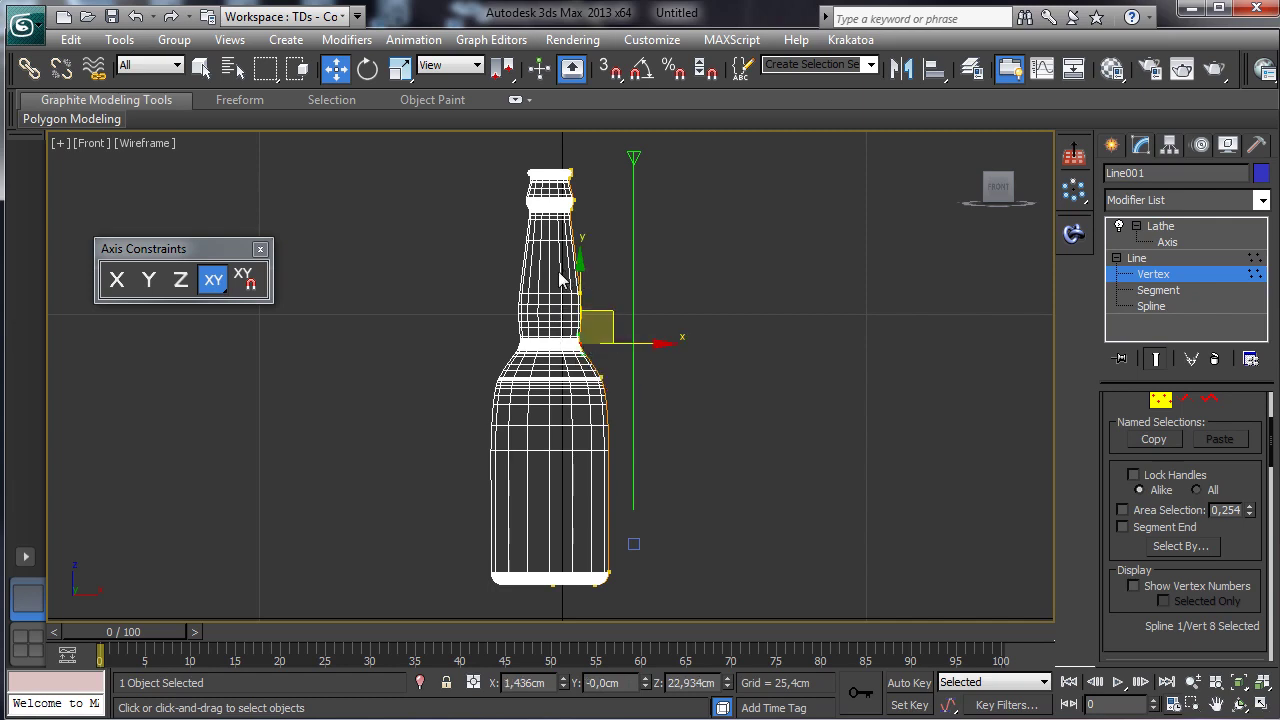
left_click(580, 294)
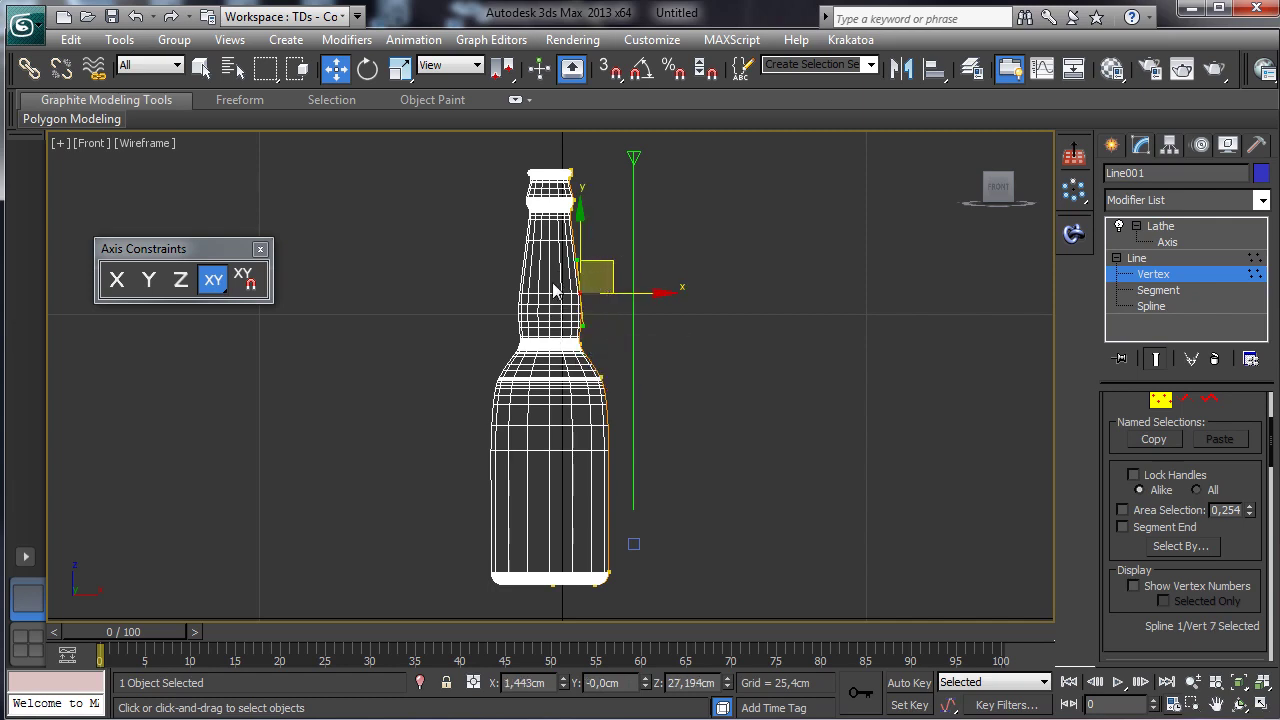
left_click_drag(592, 348, 616, 400)
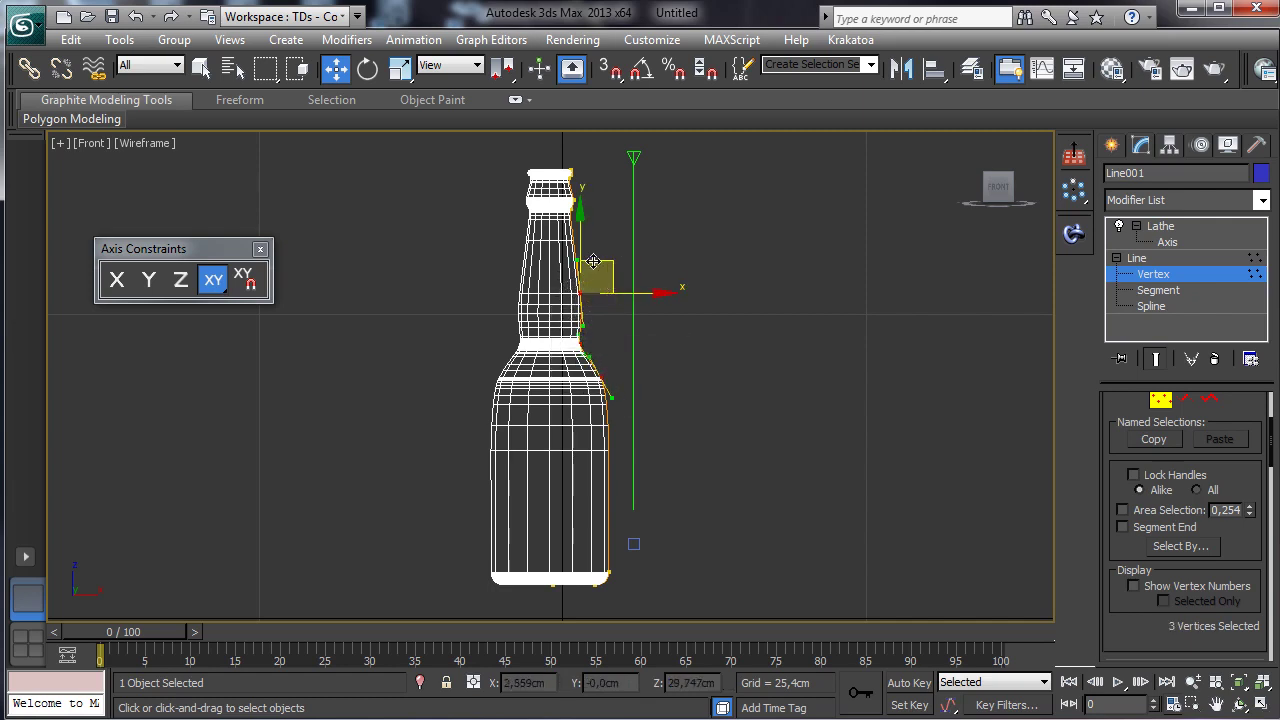
left_click_drag(583, 240, 581, 241)
left_click(668, 360)
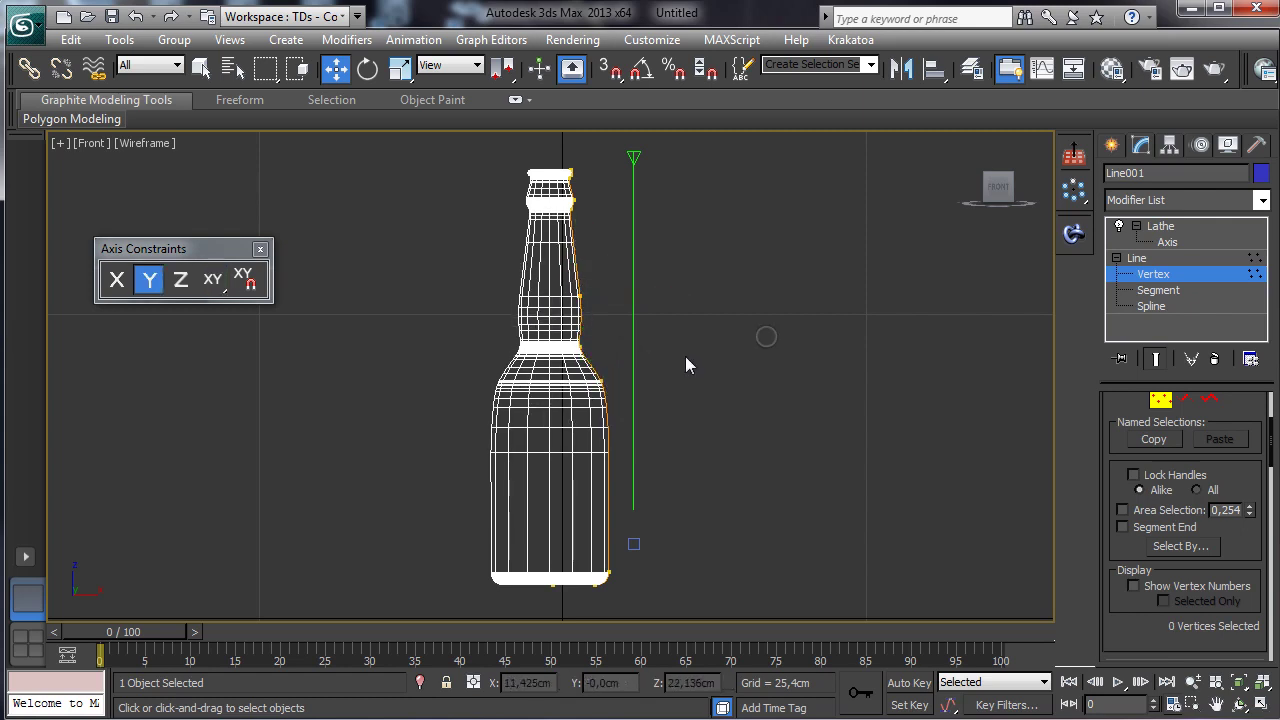
Step: Pull the base corner vertices down about 2.5 cm along Y and exit vertex editing
left_click_drag(616, 460, 611, 592)
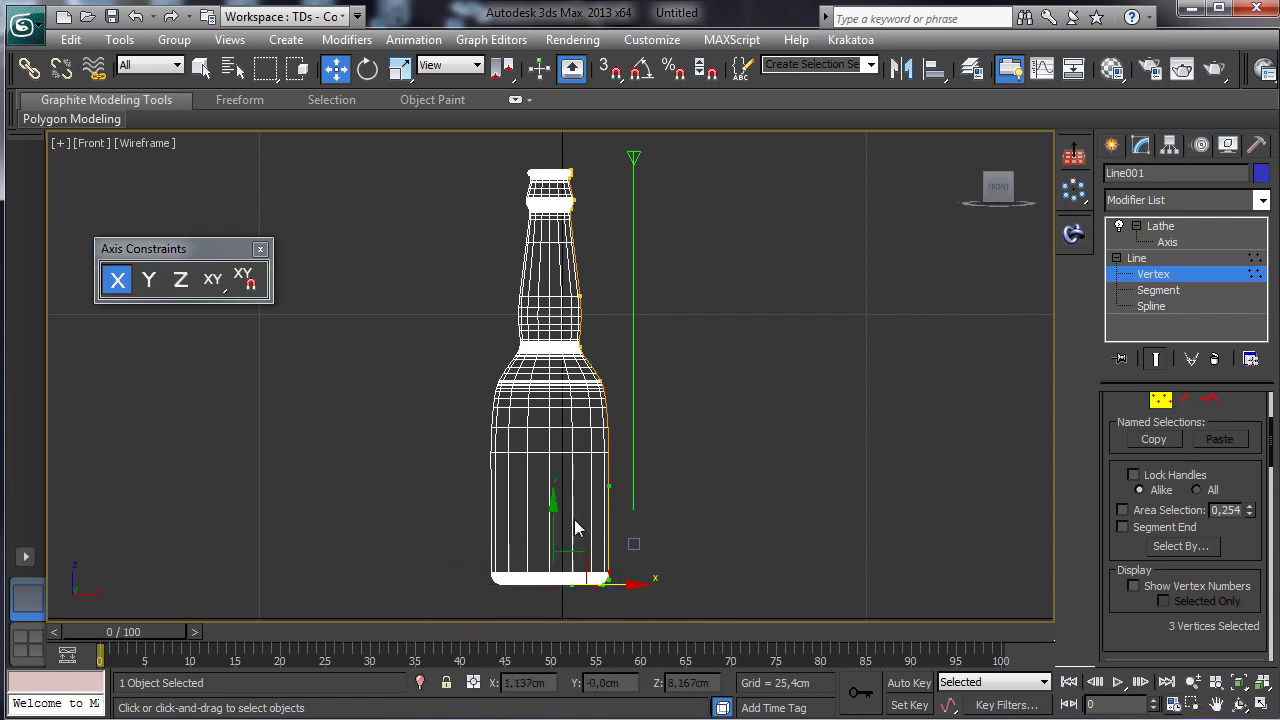
key("F6")
left_click_drag(558, 518, 558, 554)
left_click(1160, 401)
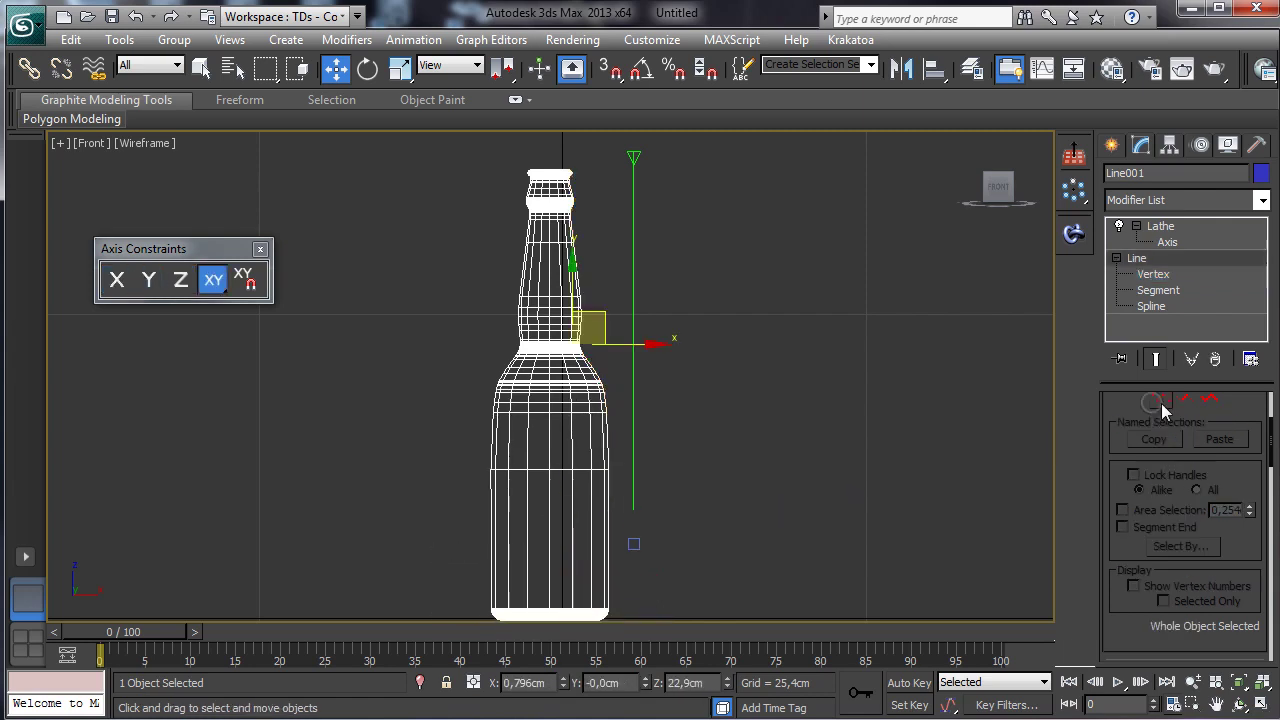
Step: Delete the Lathe modifier from Line001's stack and bring up the application menu
left_click(1155, 226)
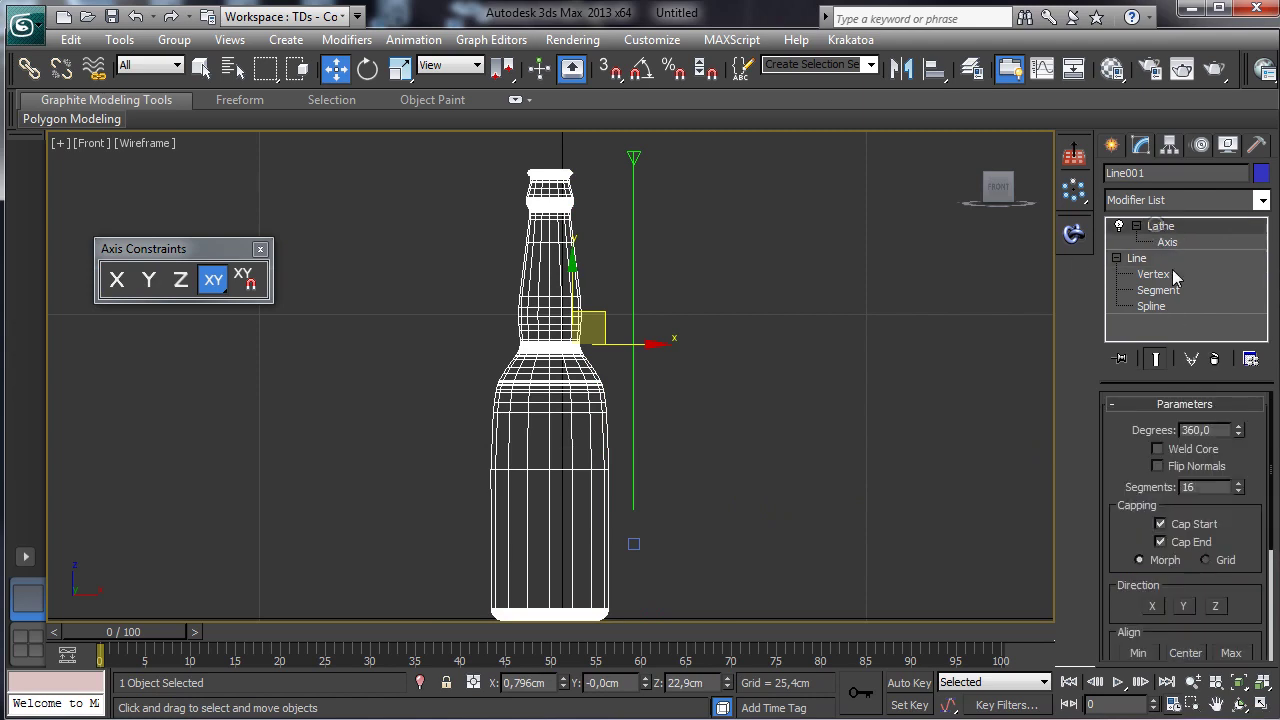
left_click(1216, 360)
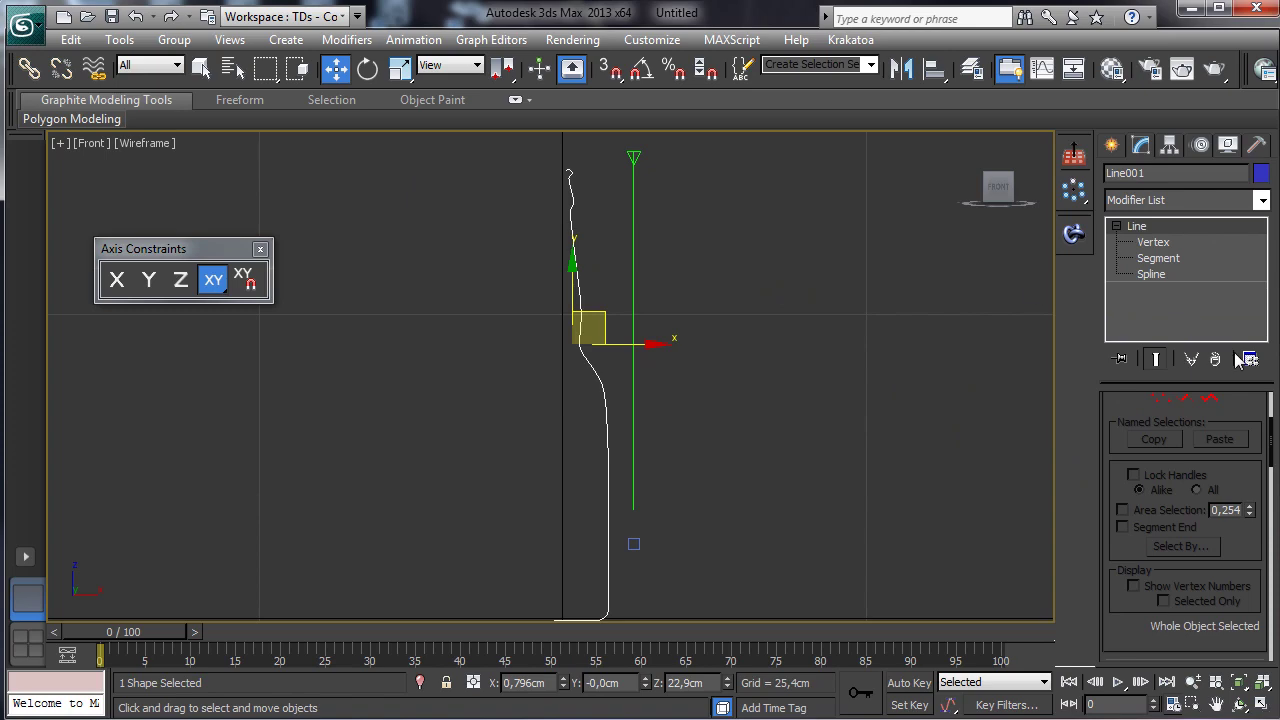
left_click(22, 24)
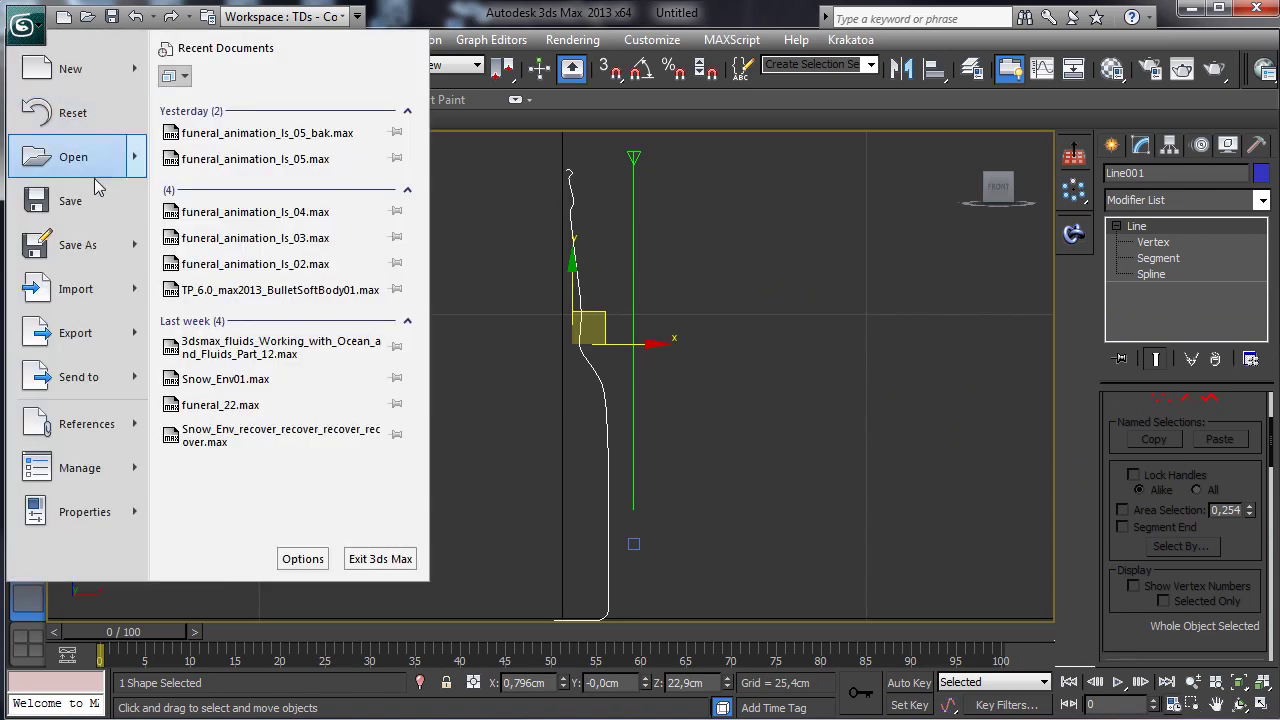
Step: Start Save As and browse on drive D: through Dropbox to Tutorials\2011 MAXCookie
left_click(125, 250)
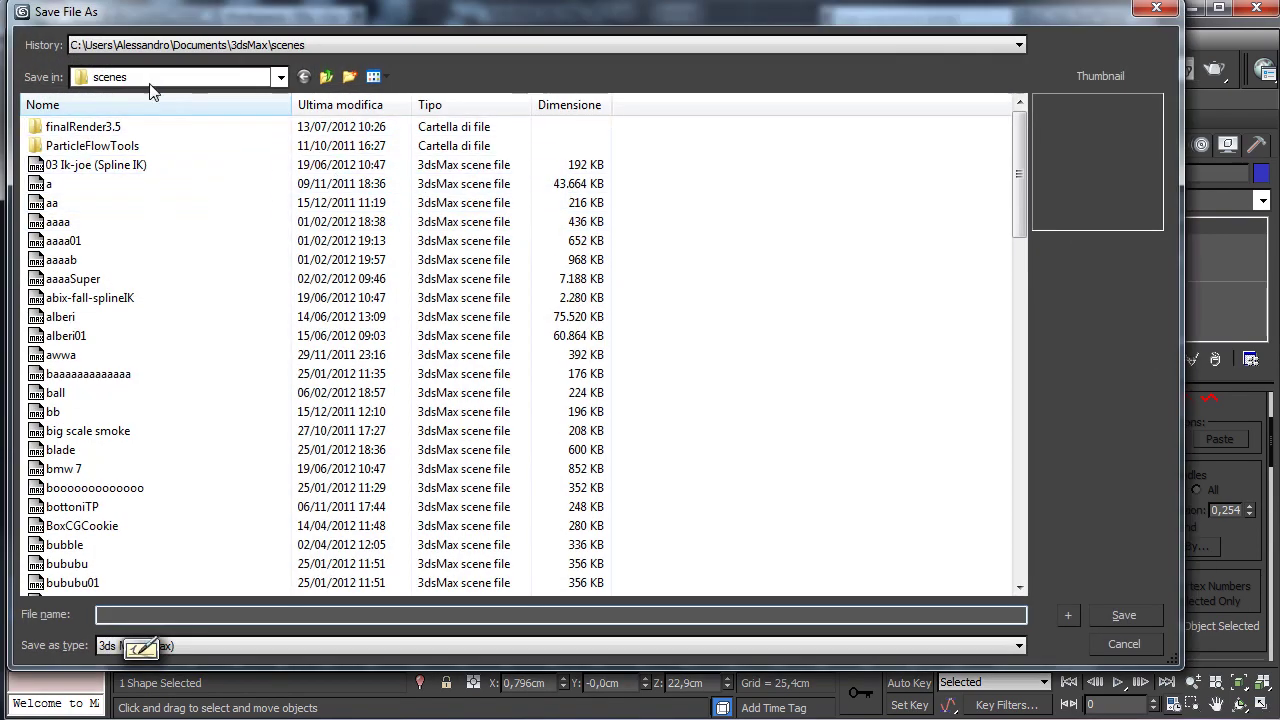
left_click(150, 80)
left_click(150, 258)
double_click(65, 216)
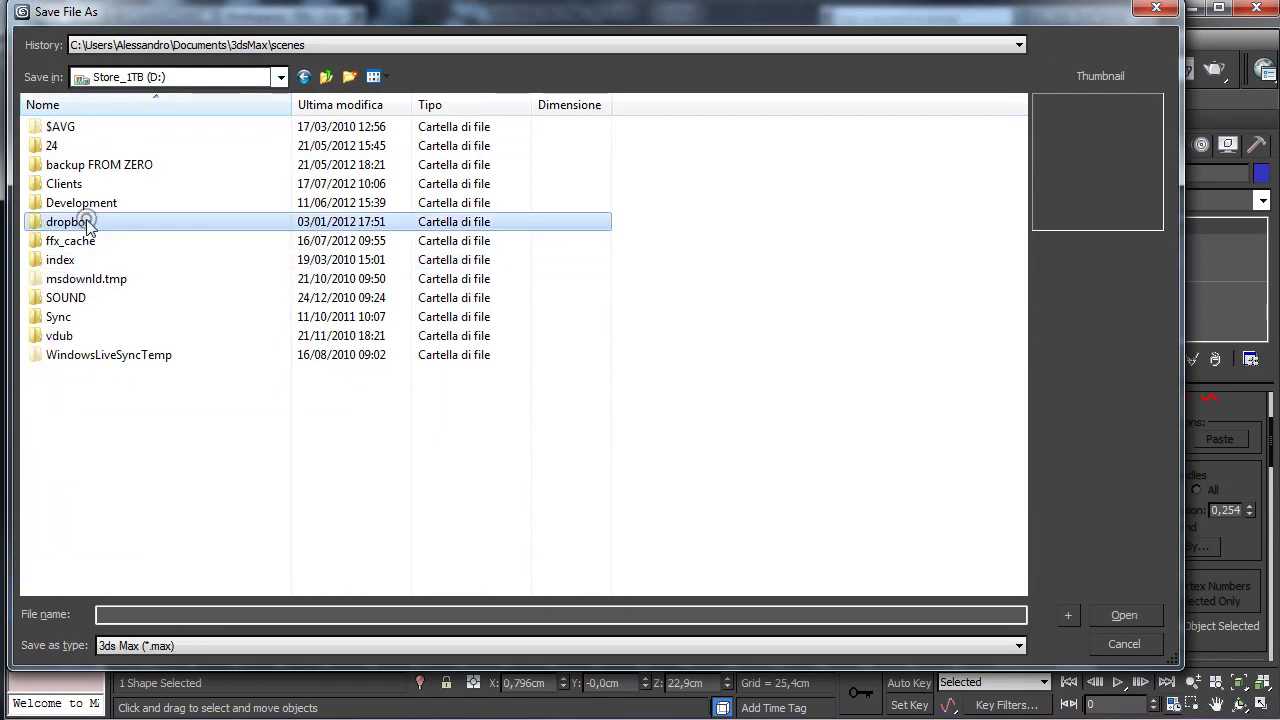
double_click(84, 138)
double_click(90, 133)
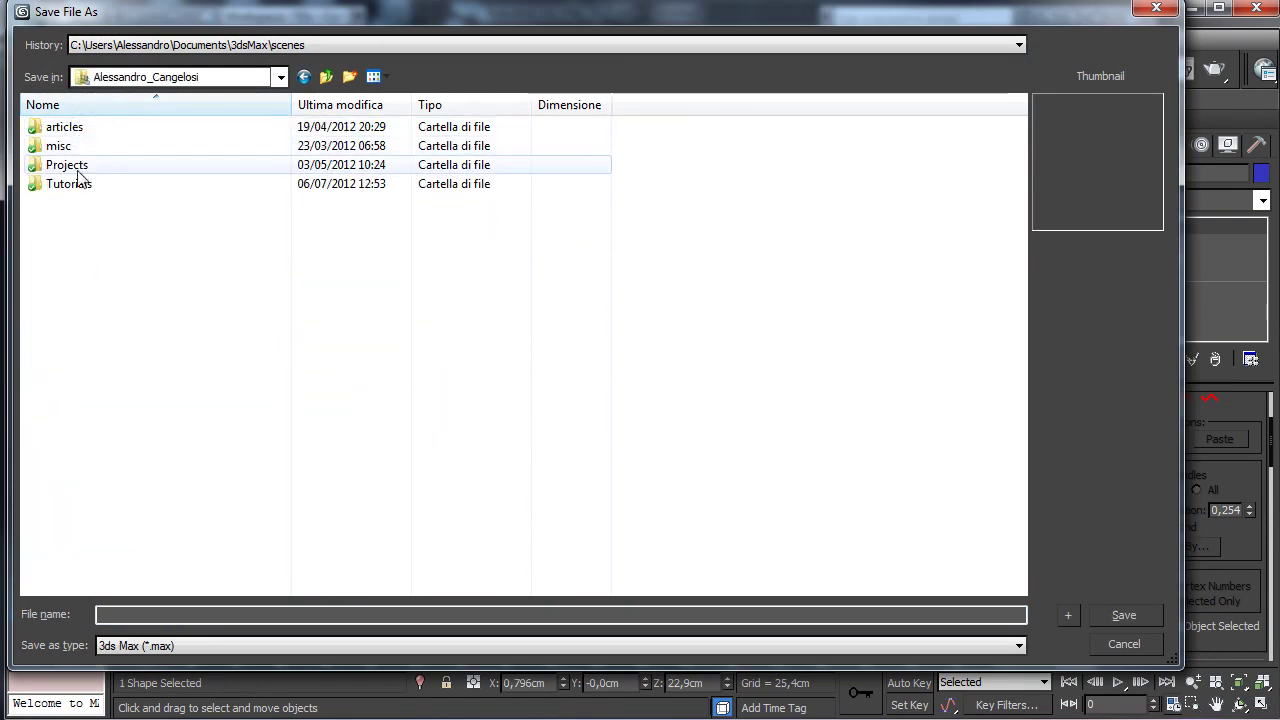
double_click(80, 183)
double_click(86, 127)
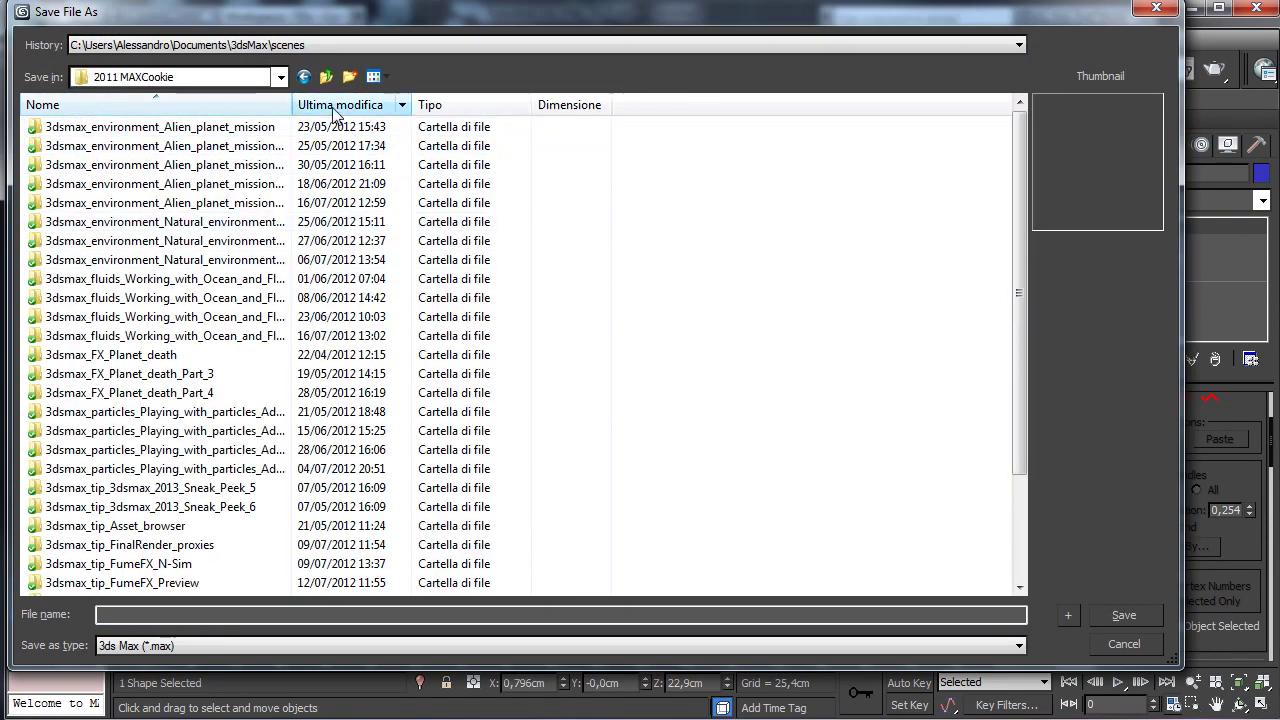
Step: Create folder 3dsmax_rendering_Photoreal_beer_bottle and save the scene inside it under that name
left_click(349, 77)
type("3ds")
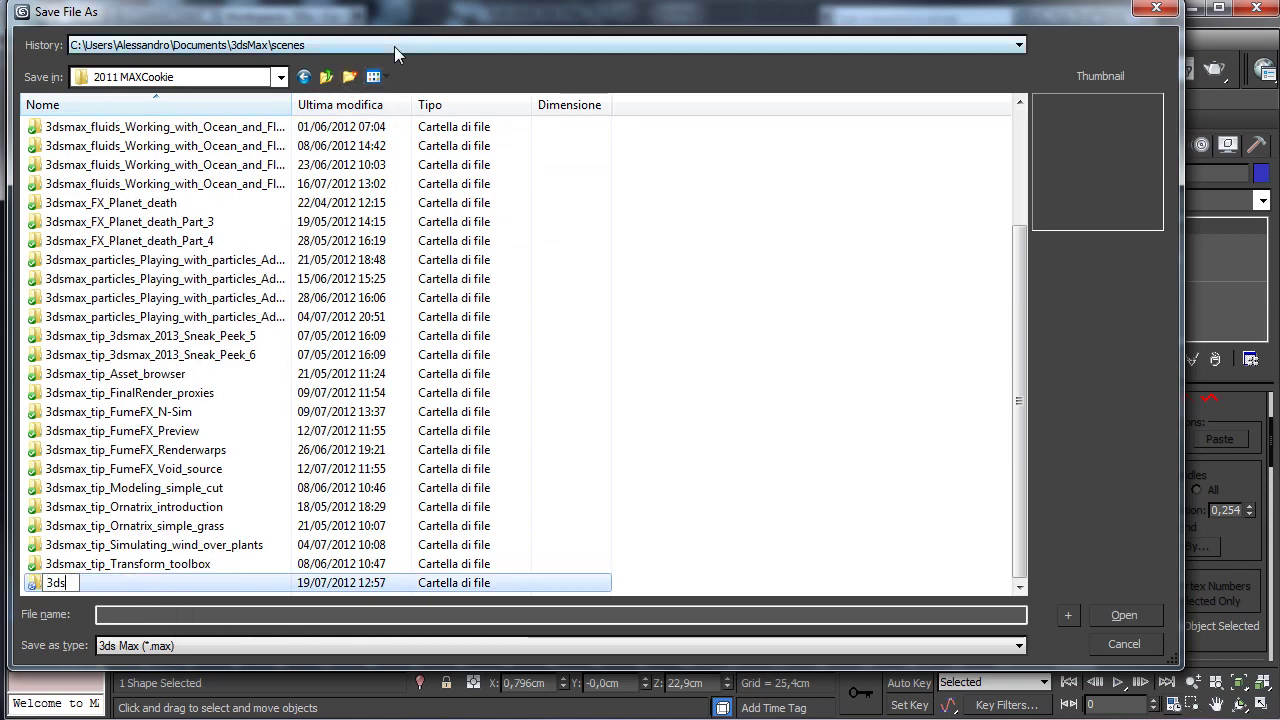
type("max_render")
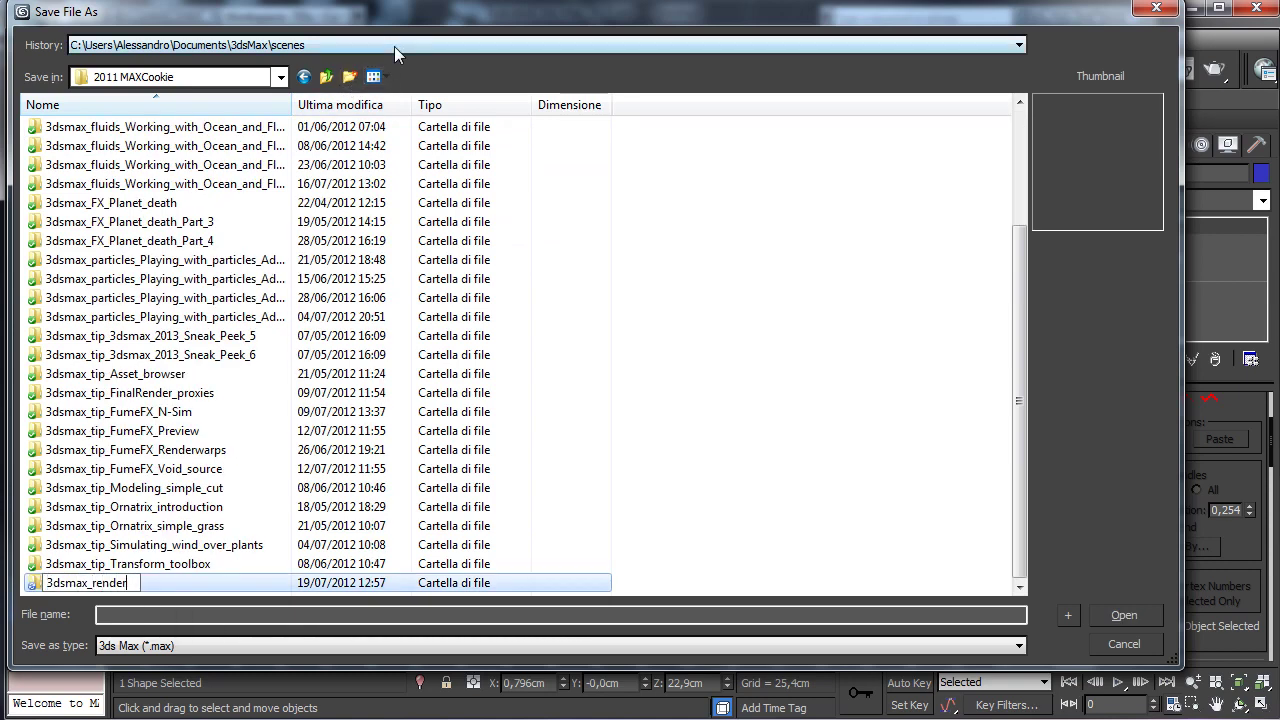
type("ing_Photoreal_")
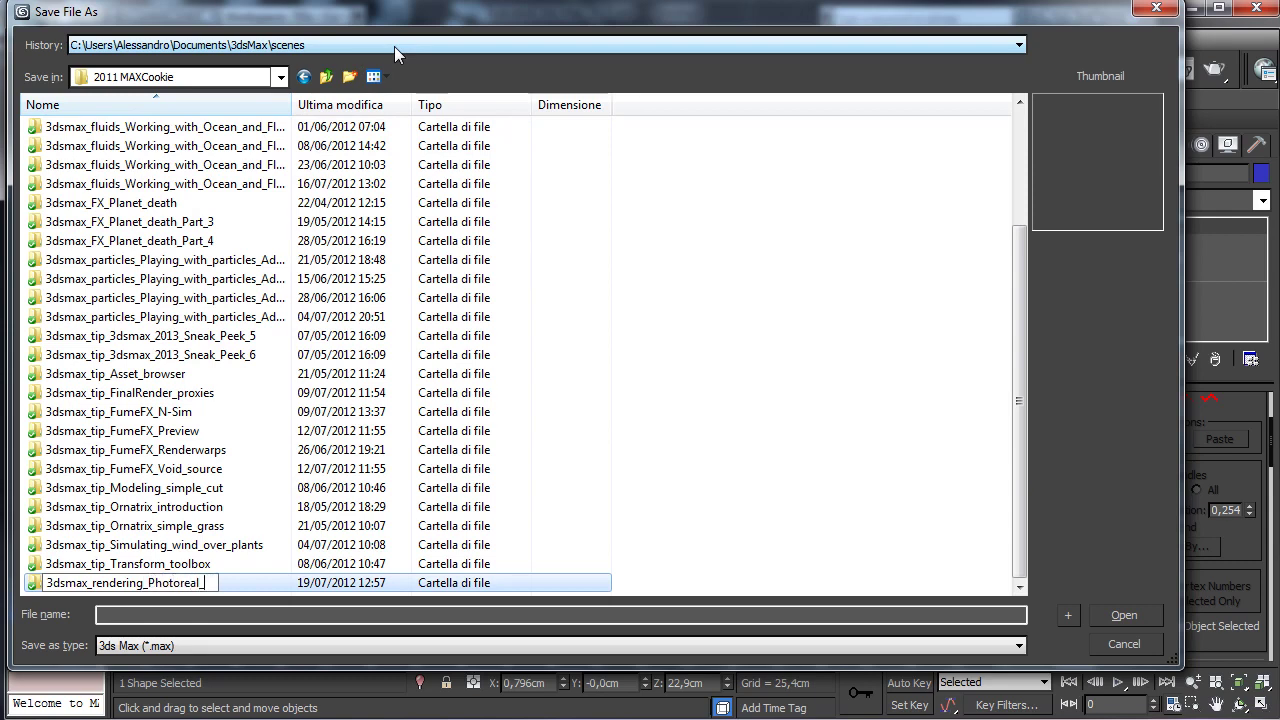
type("beer_bott")
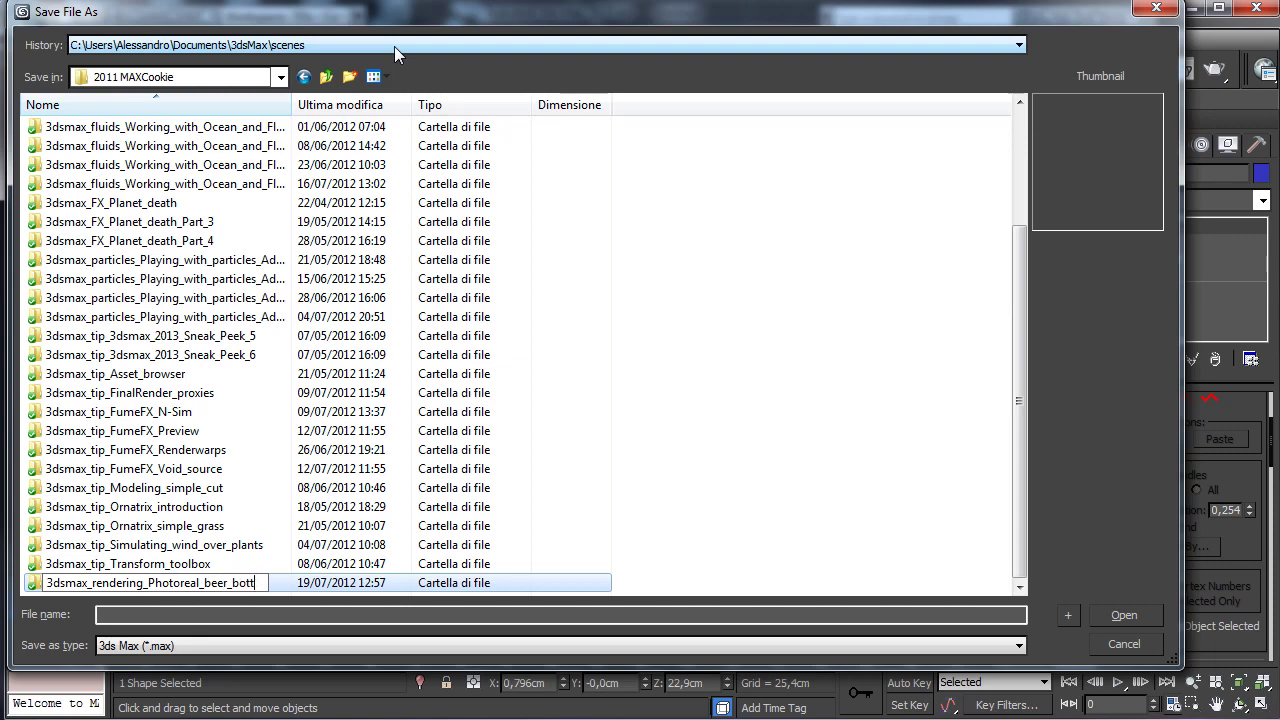
key("shift+Left")
key("shift+Left")
key("shift+Left")
key("shift+Left")
key("shift+Left")
key("shift+Left")
key("shift+Left")
key("shift+Left")
key("shift+Left")
key("shift+Left")
key("shift+Left")
key("shift+Left")
key("shift+Left")
key("shift+Left")
key("shift+Left")
key("shift+Left")
key("shift+Left")
key("shift+Left")
key("shift+Left")
key("shift+Left")
key("ctrl+c")
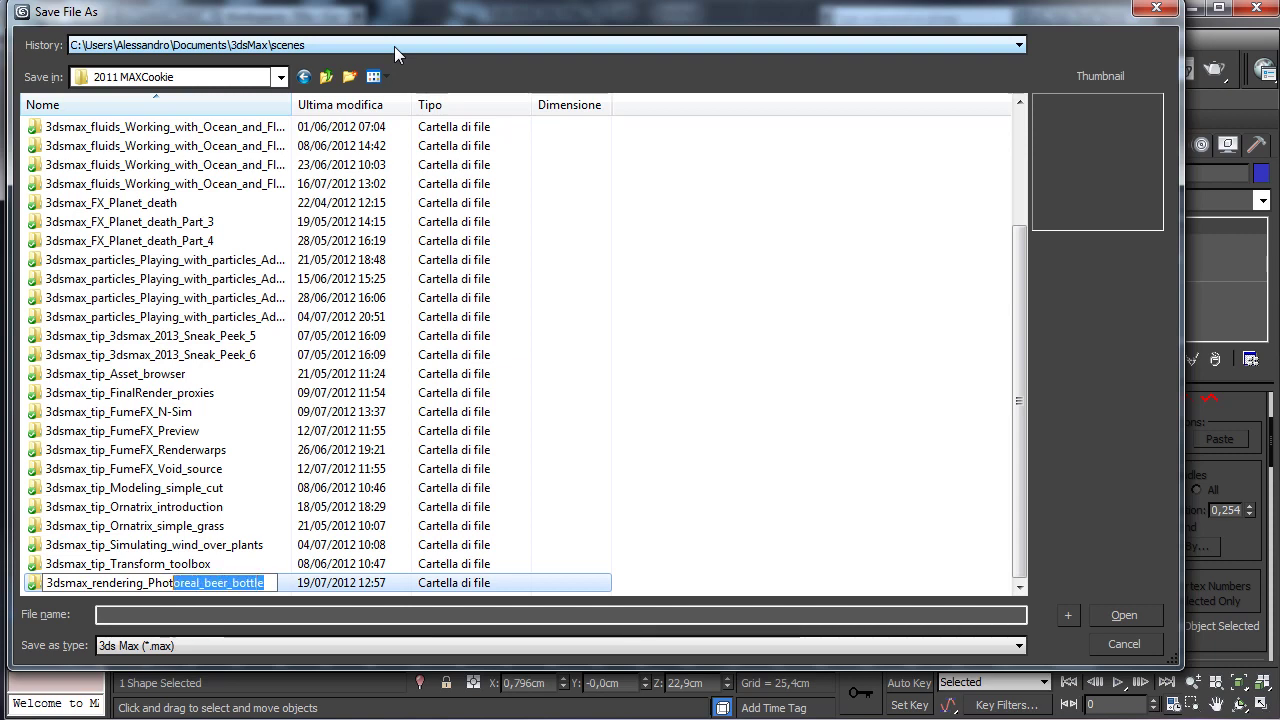
key("Left")
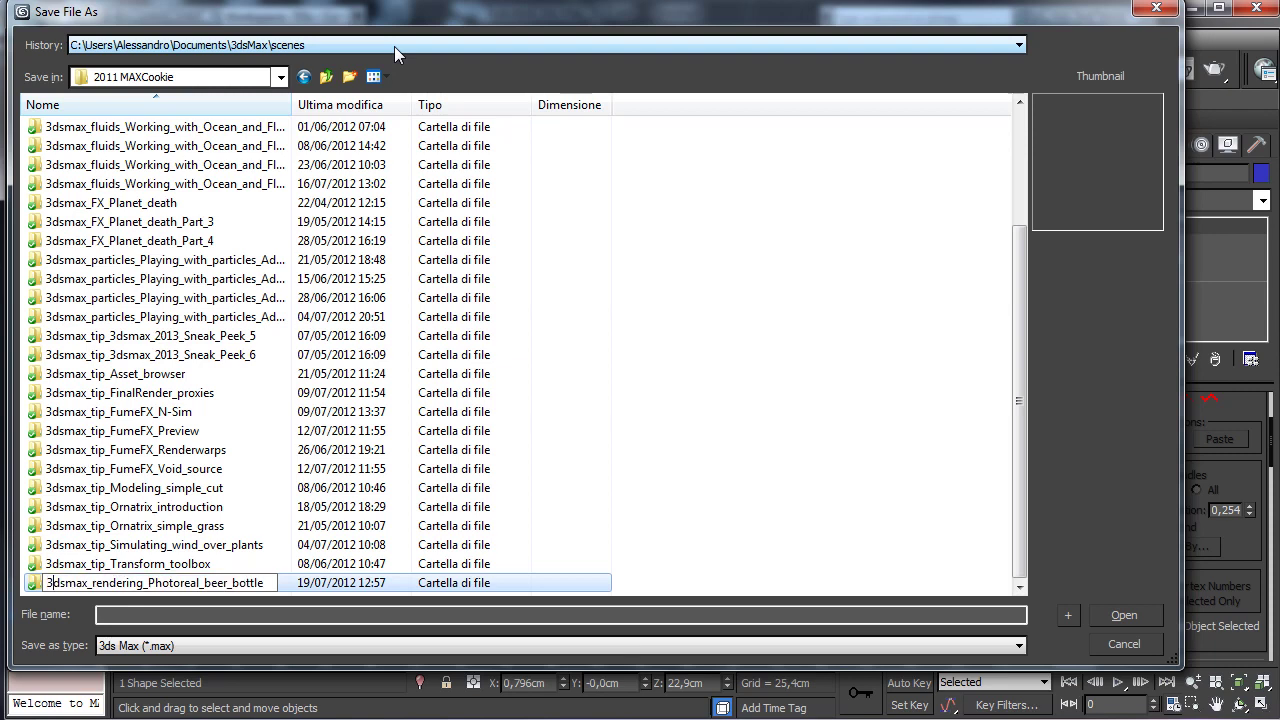
key("Return")
key("Return")
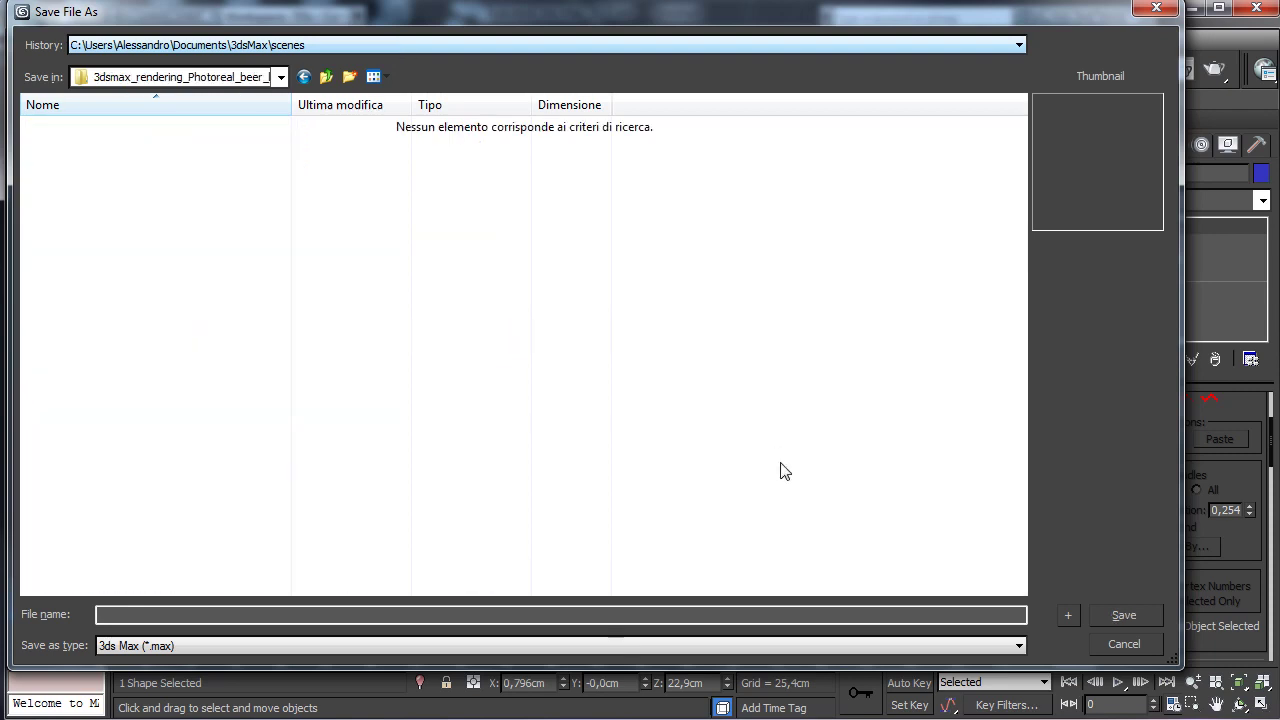
left_click(546, 620)
key("ctrl+v")
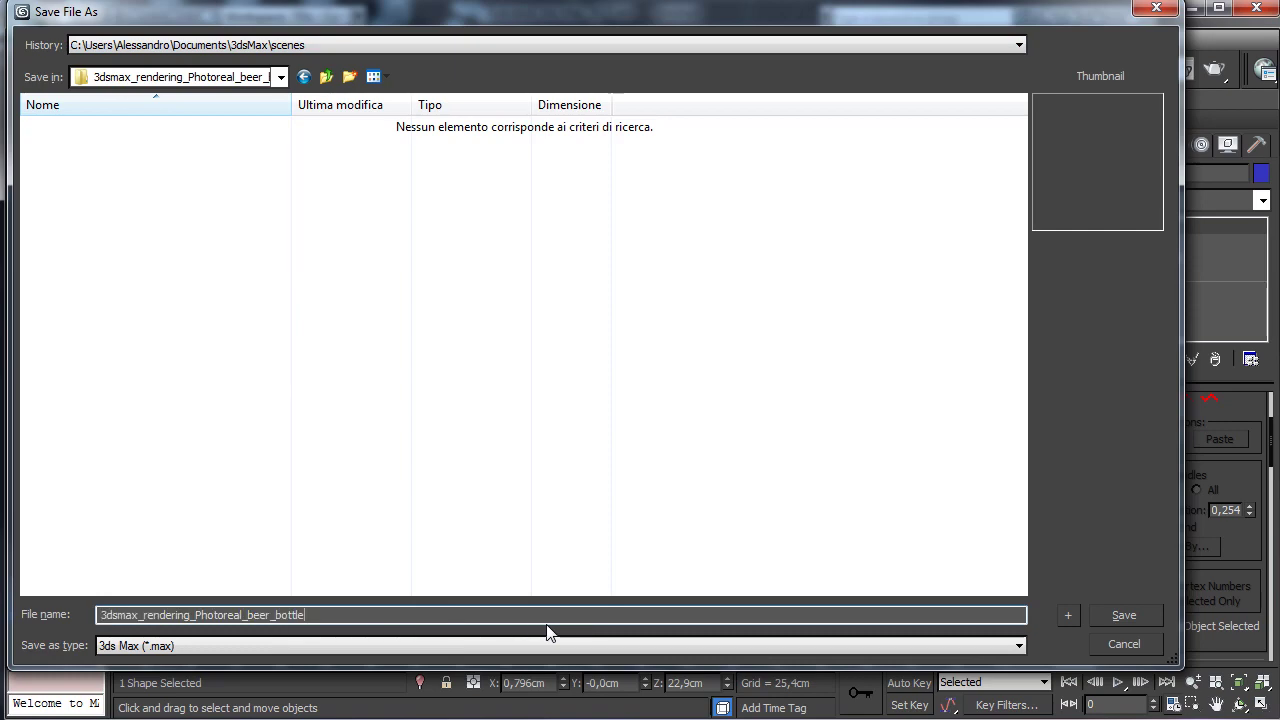
left_click(1122, 616)
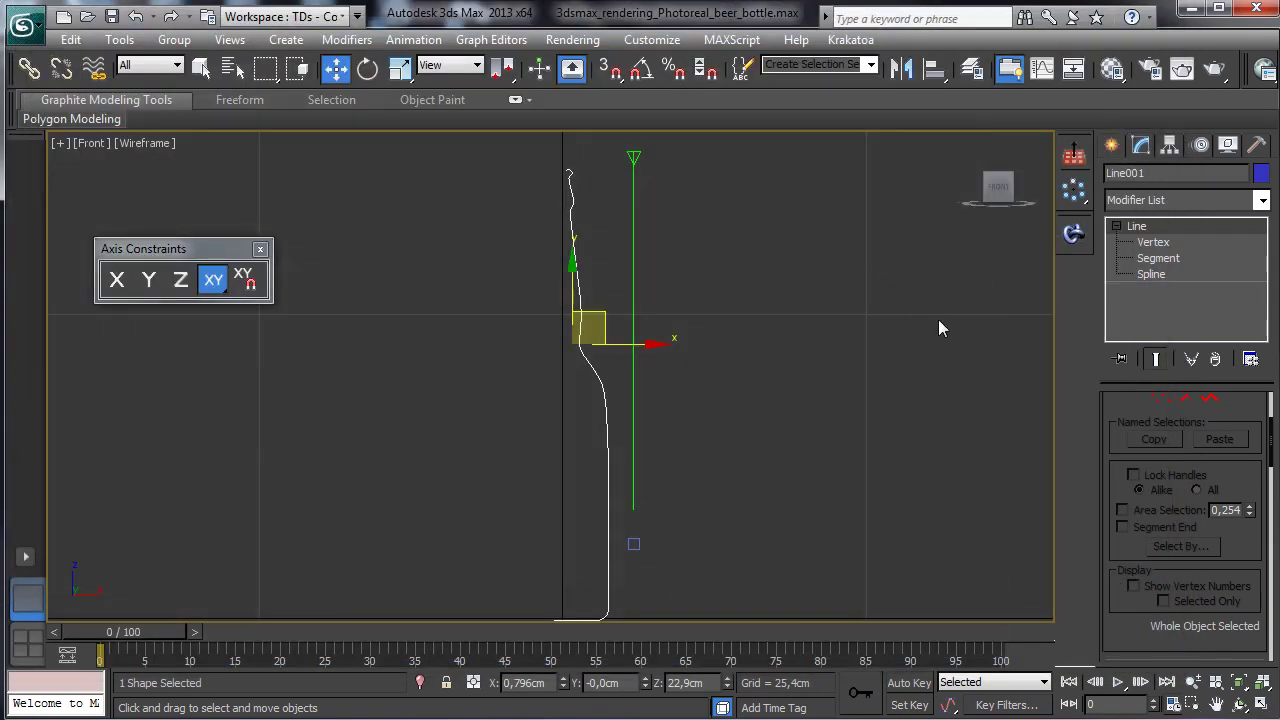
Step: Outline the Line001 bottle profile spline by 0,3 to give it a doubled wall
left_click(1209, 399)
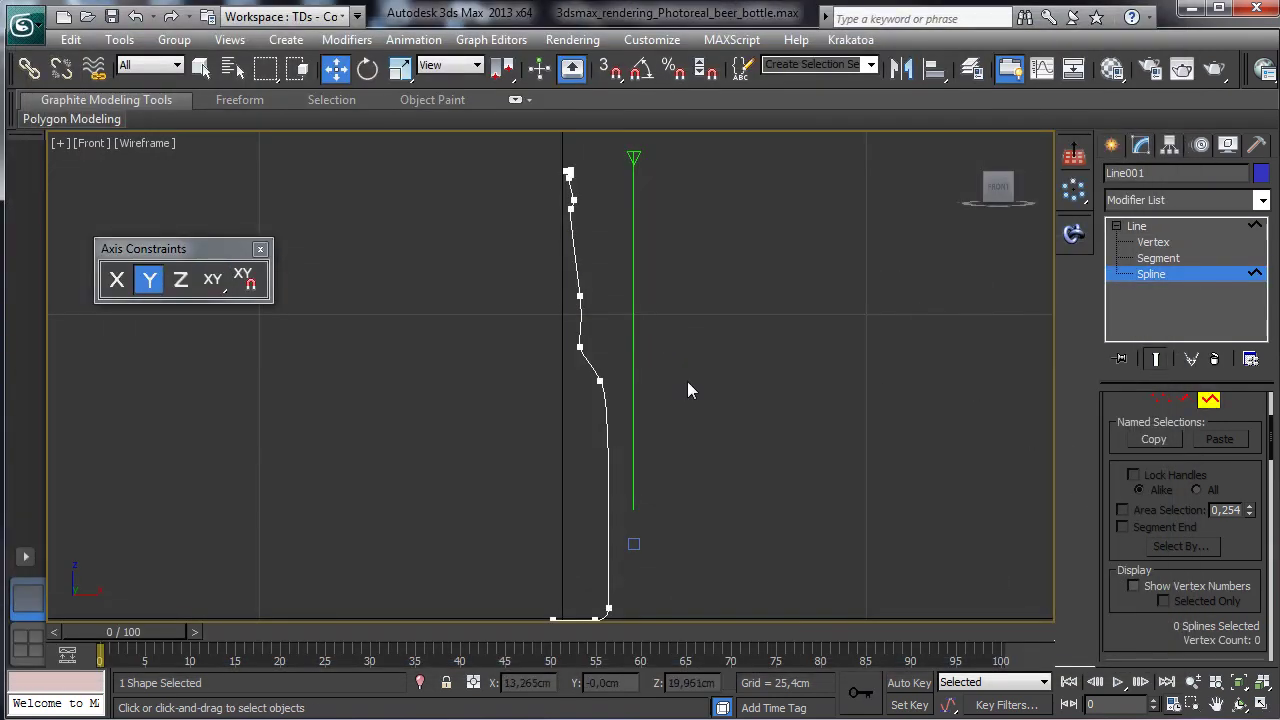
left_click(603, 389)
scroll(1236, 485, "down", 10)
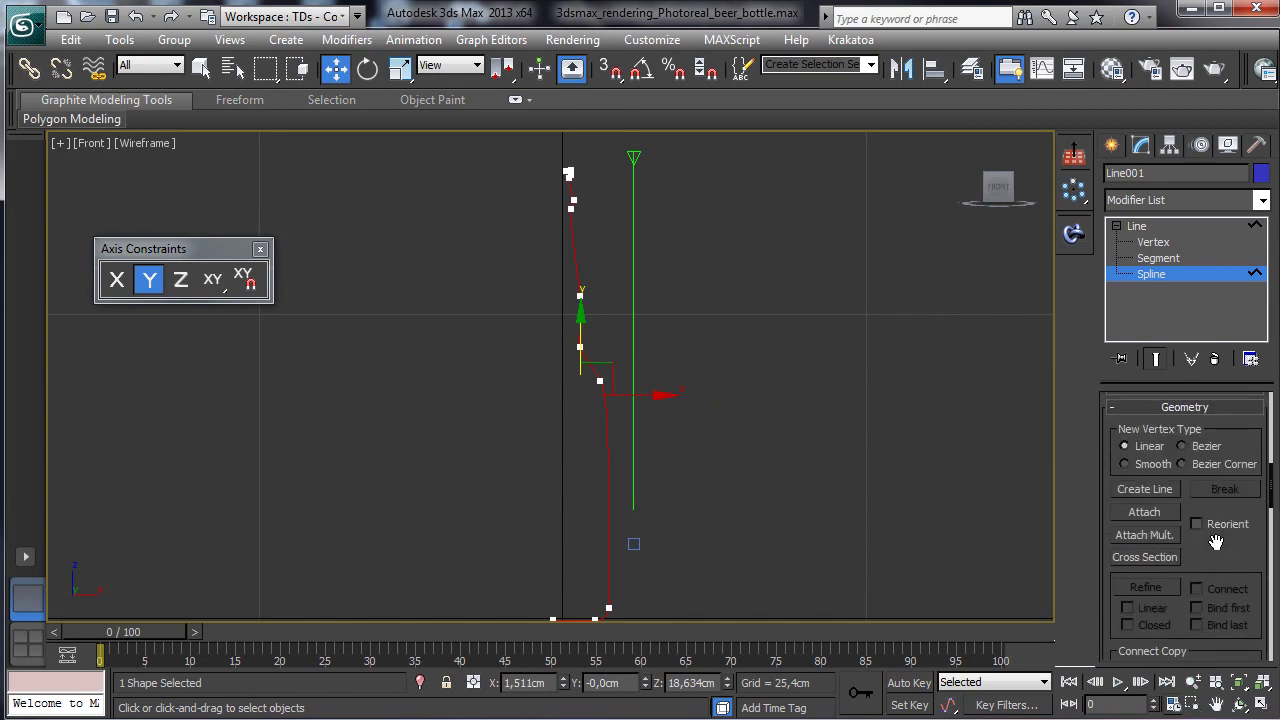
left_click_drag(1167, 508, 1173, 362)
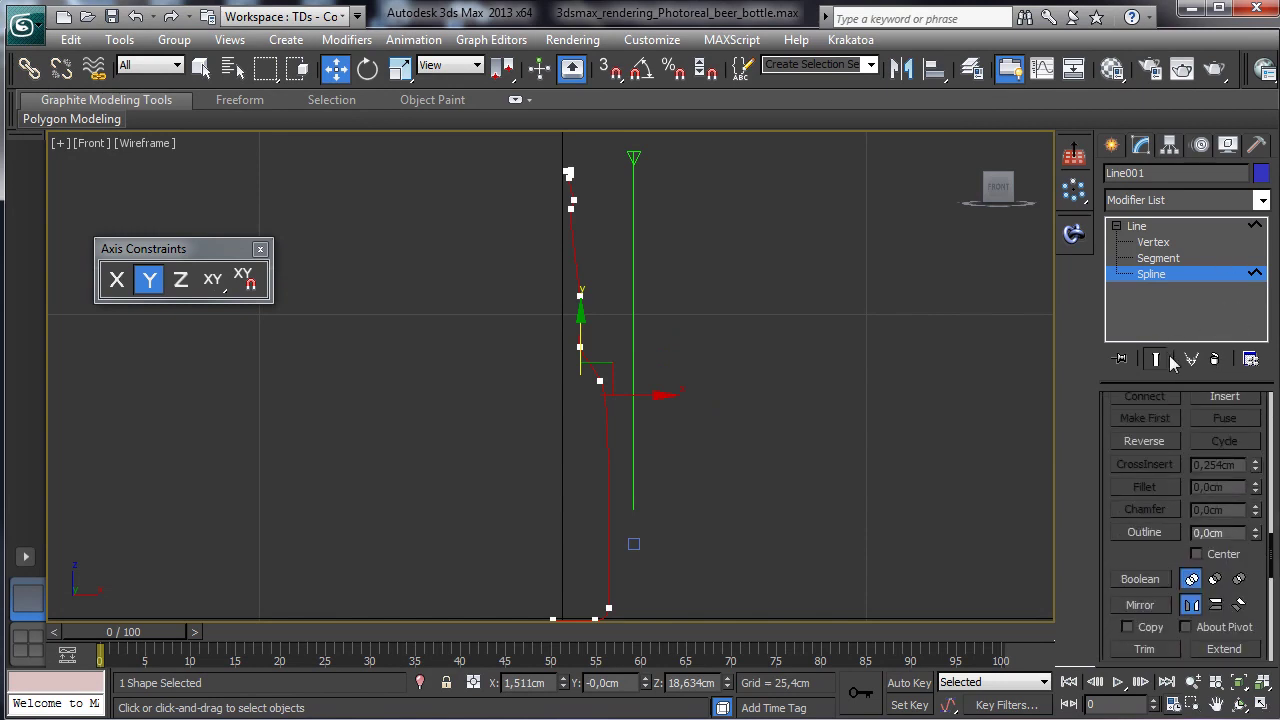
left_click(1145, 532)
mouse_move(1256, 533)
left_mouse_down()
mouse_move(1256, 480)
mouse_move(1256, 560)
mouse_move(1247, 510)
left_mouse_up()
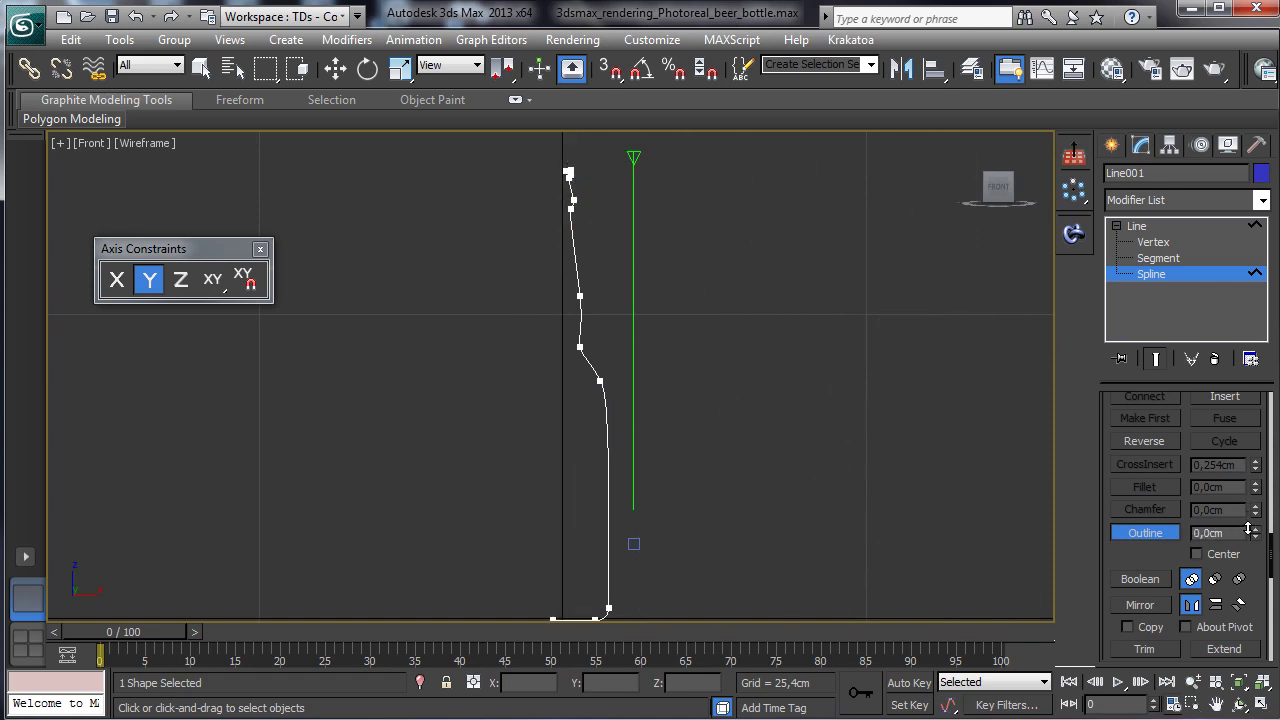
left_click(135, 16)
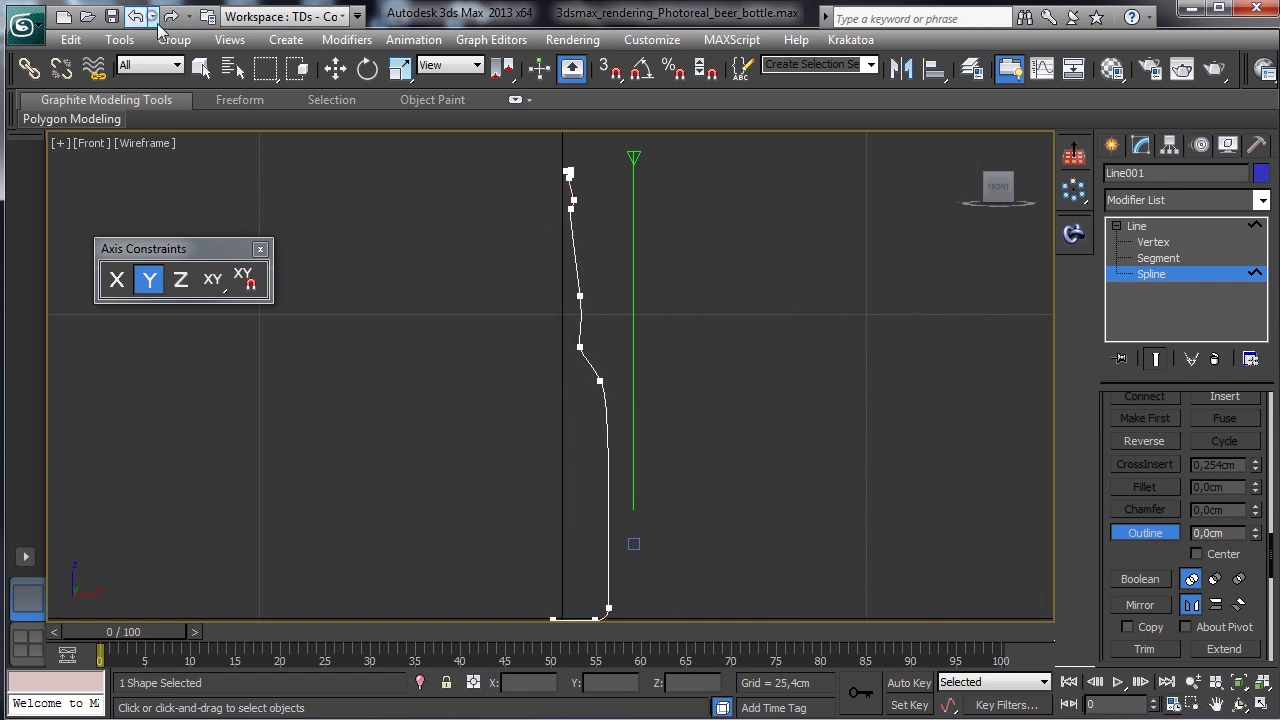
double_click(1230, 538)
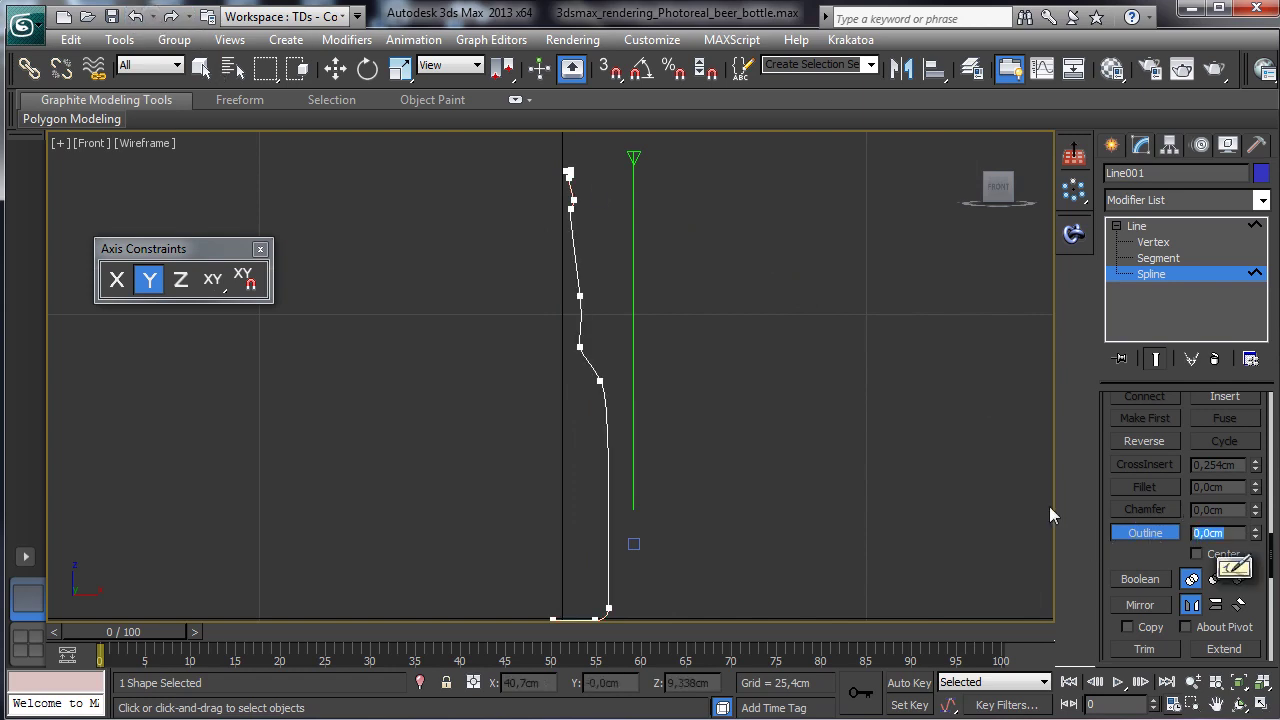
type("0,3")
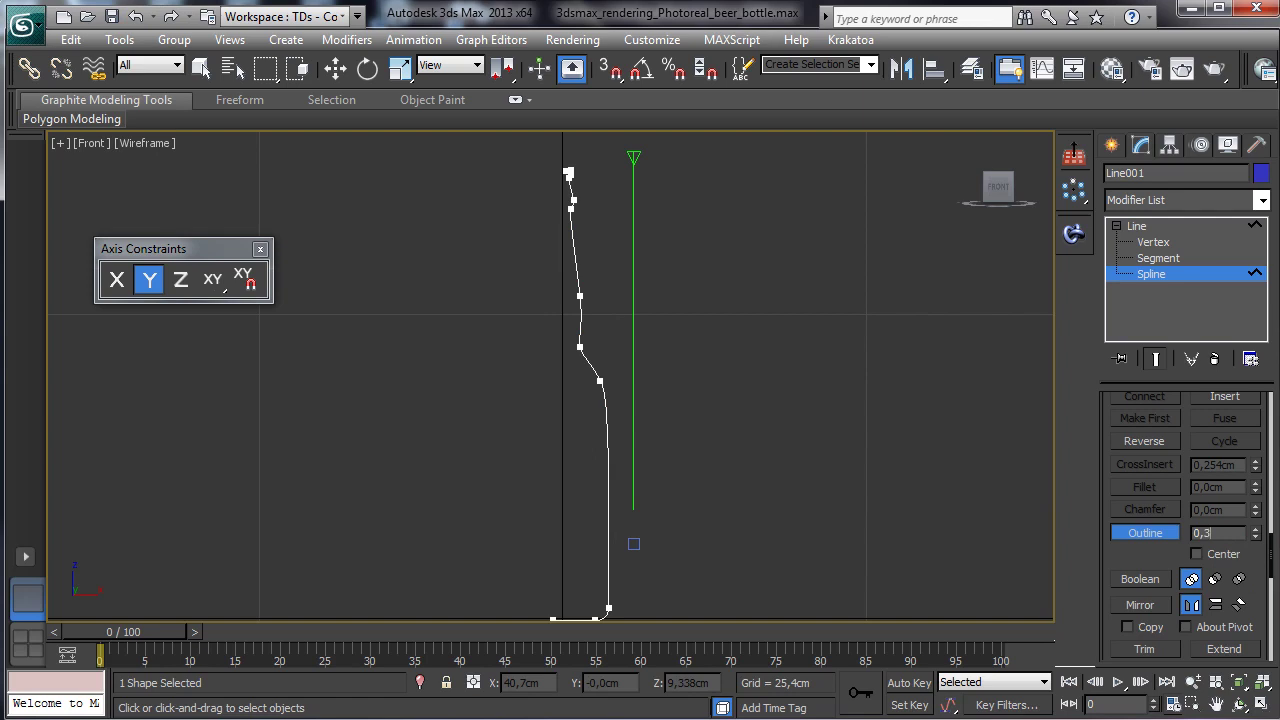
key("Return")
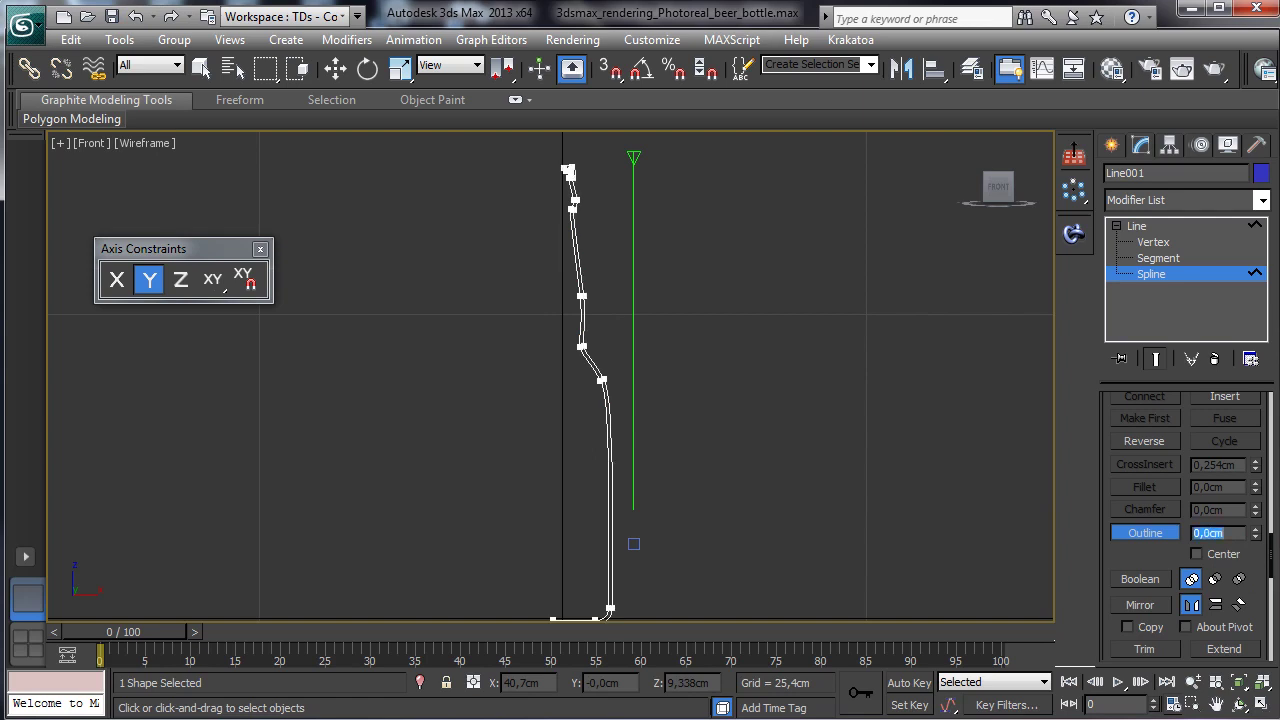
Step: Zoom the Front view in on the curled lip at the top of the bottle profile
left_click(1193, 704)
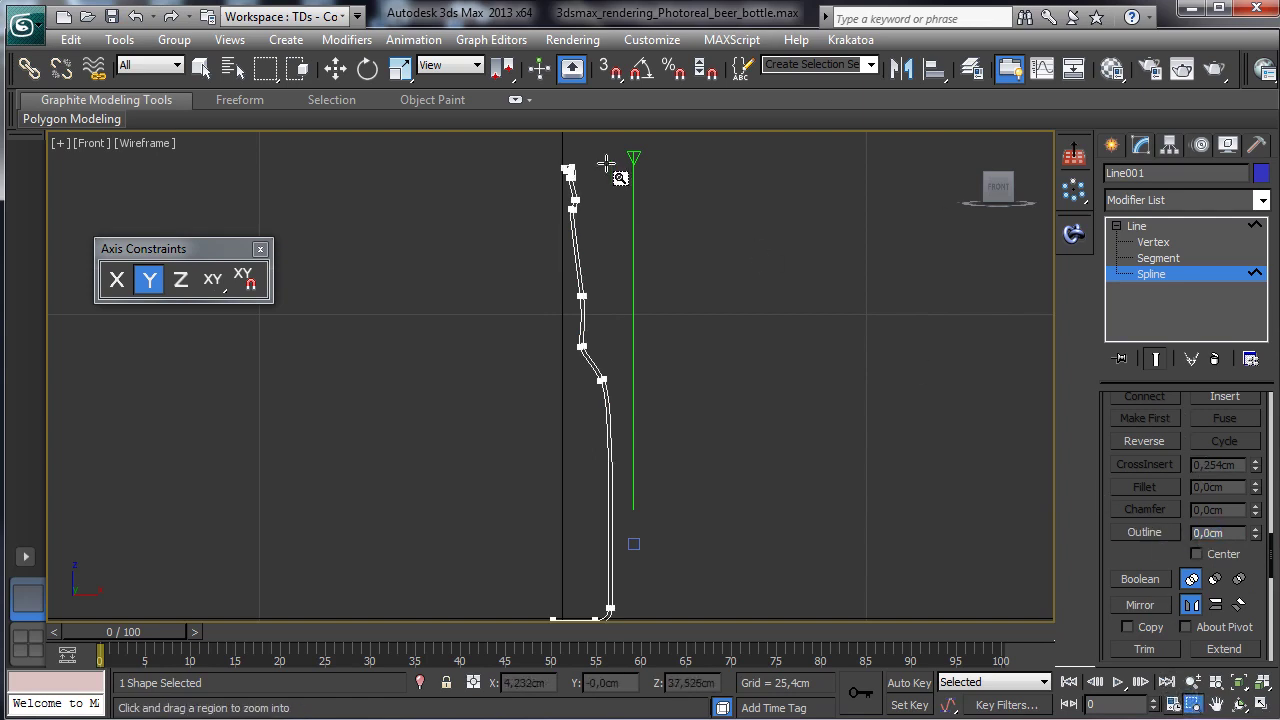
left_click_drag(525, 152, 622, 232)
left_click_drag(476, 216, 660, 355)
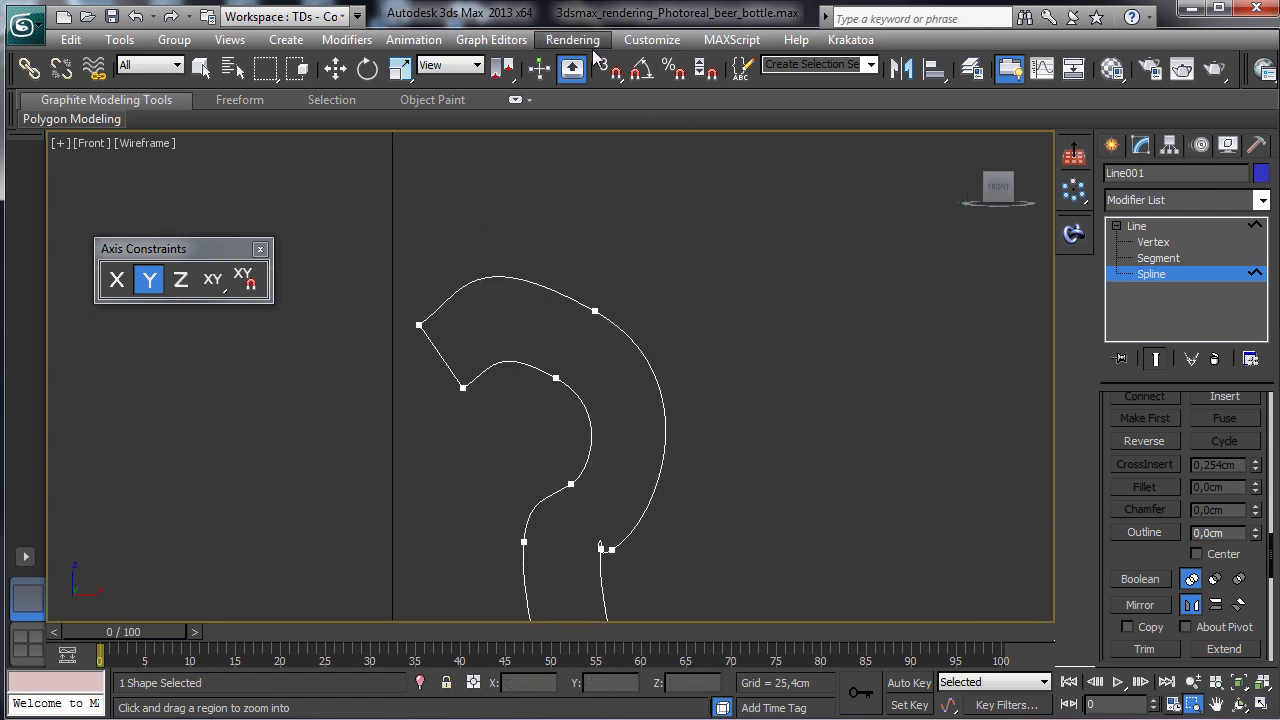
Step: Select the profile spline and inspect the lip's top-left and lower hook vertices at Vertex level
left_click(335, 67)
left_click(415, 318)
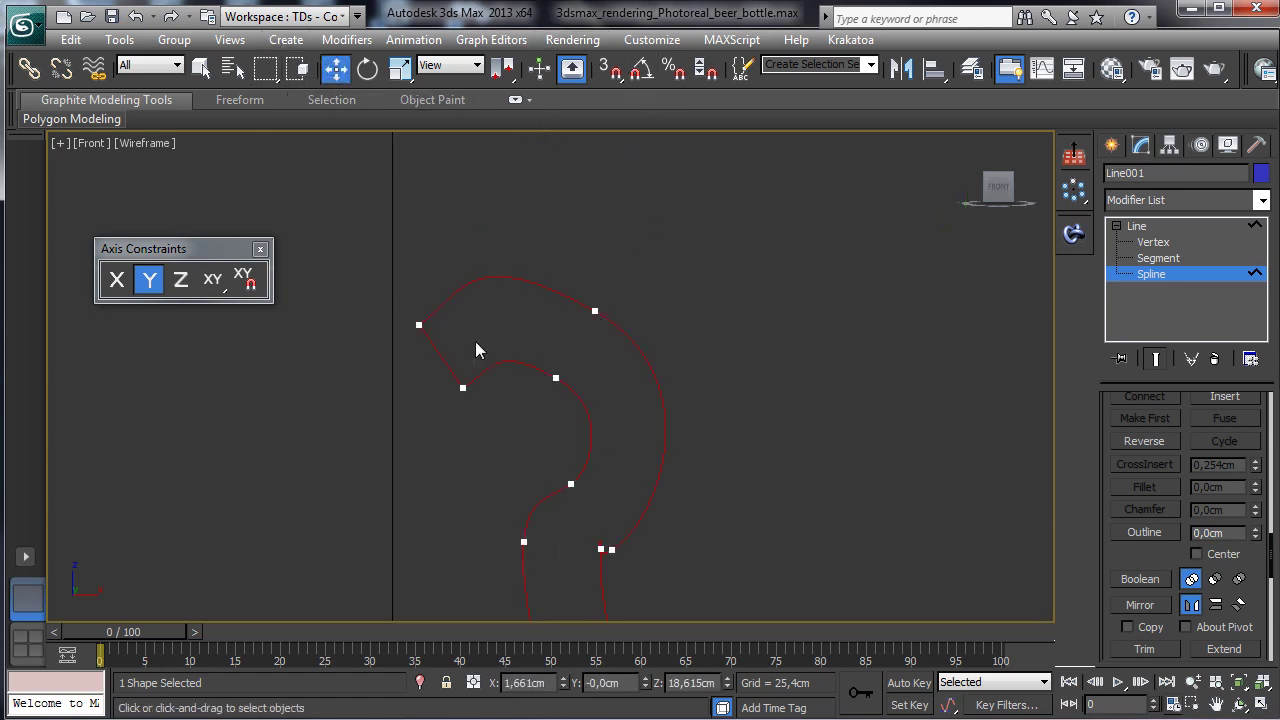
left_click(1160, 243)
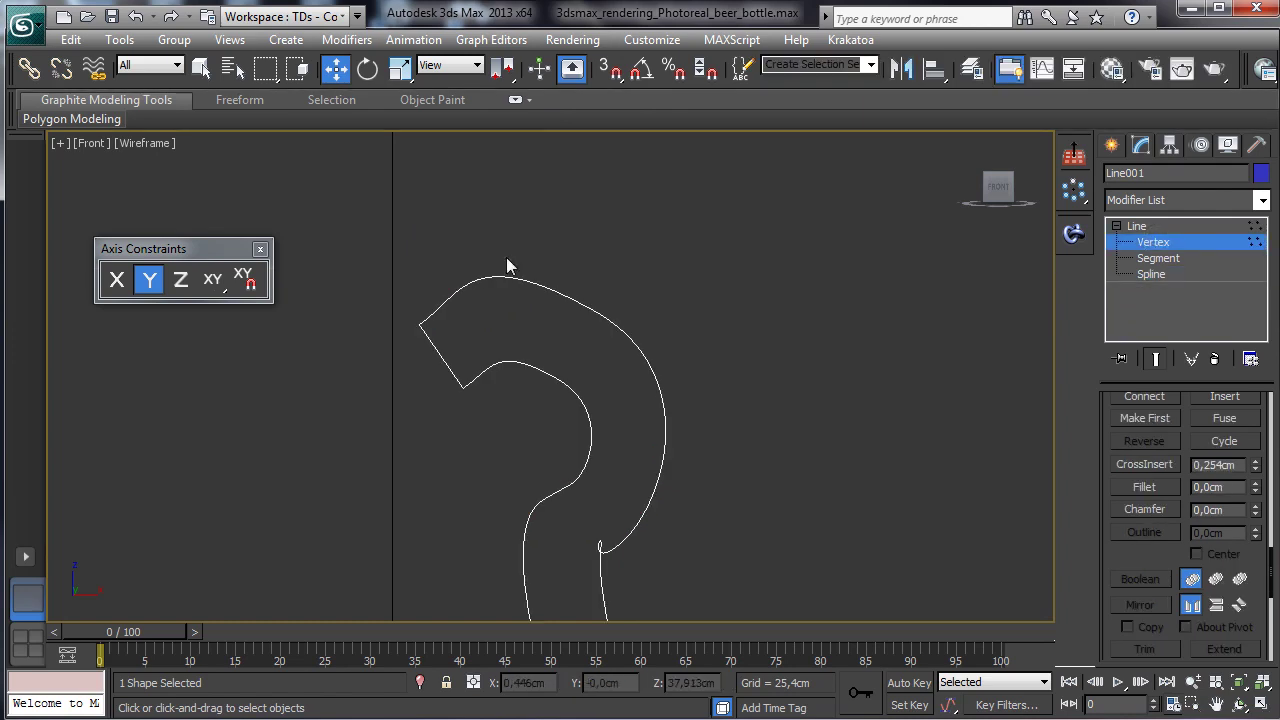
left_click(420, 323)
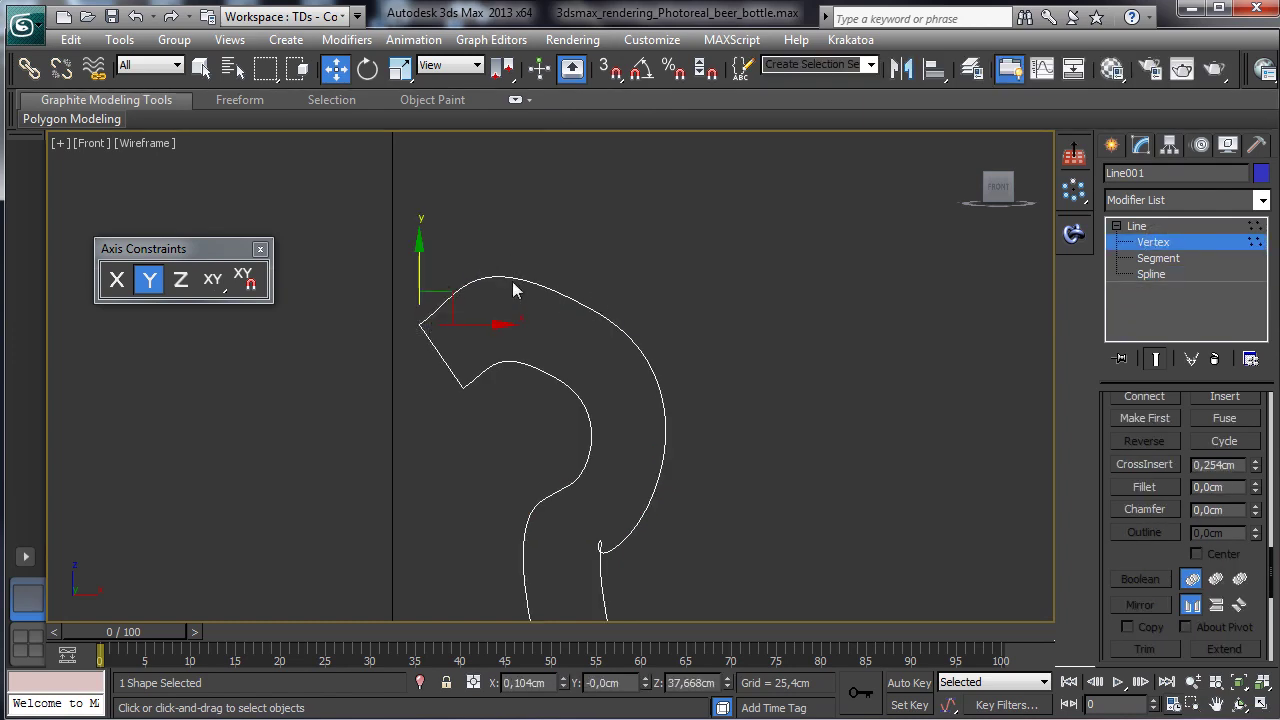
left_click(600, 546)
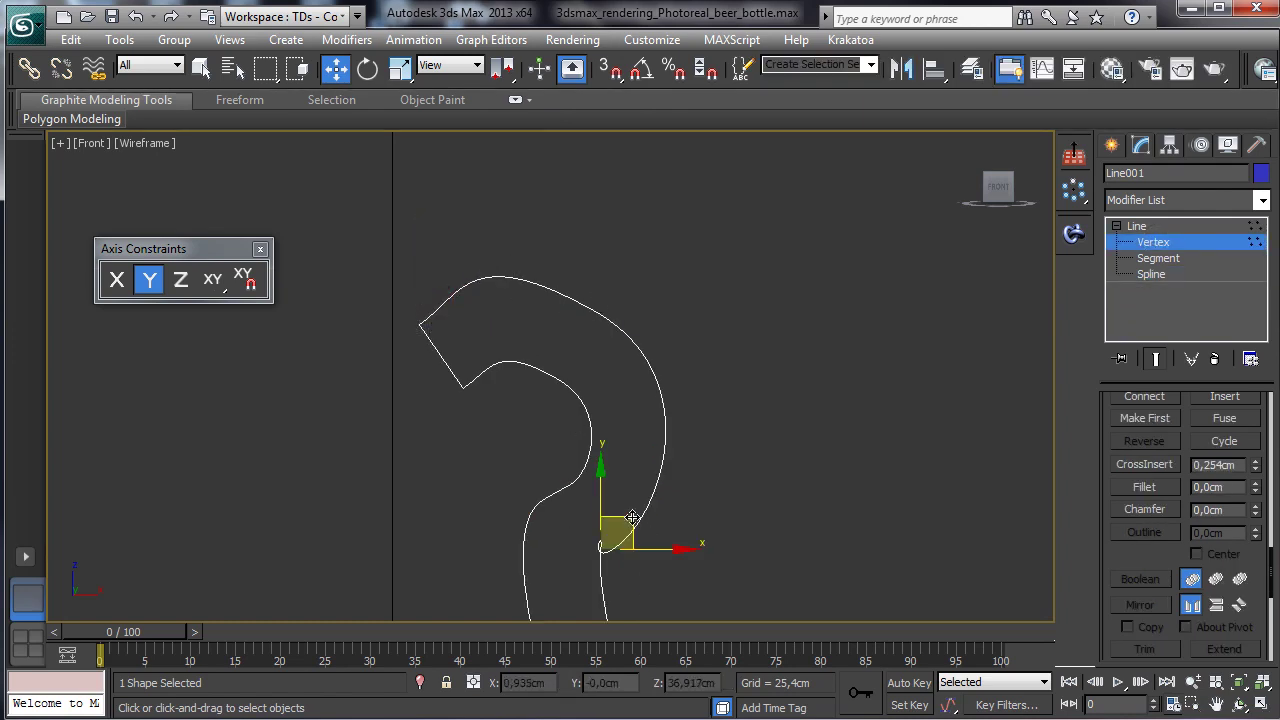
left_click(1196, 241)
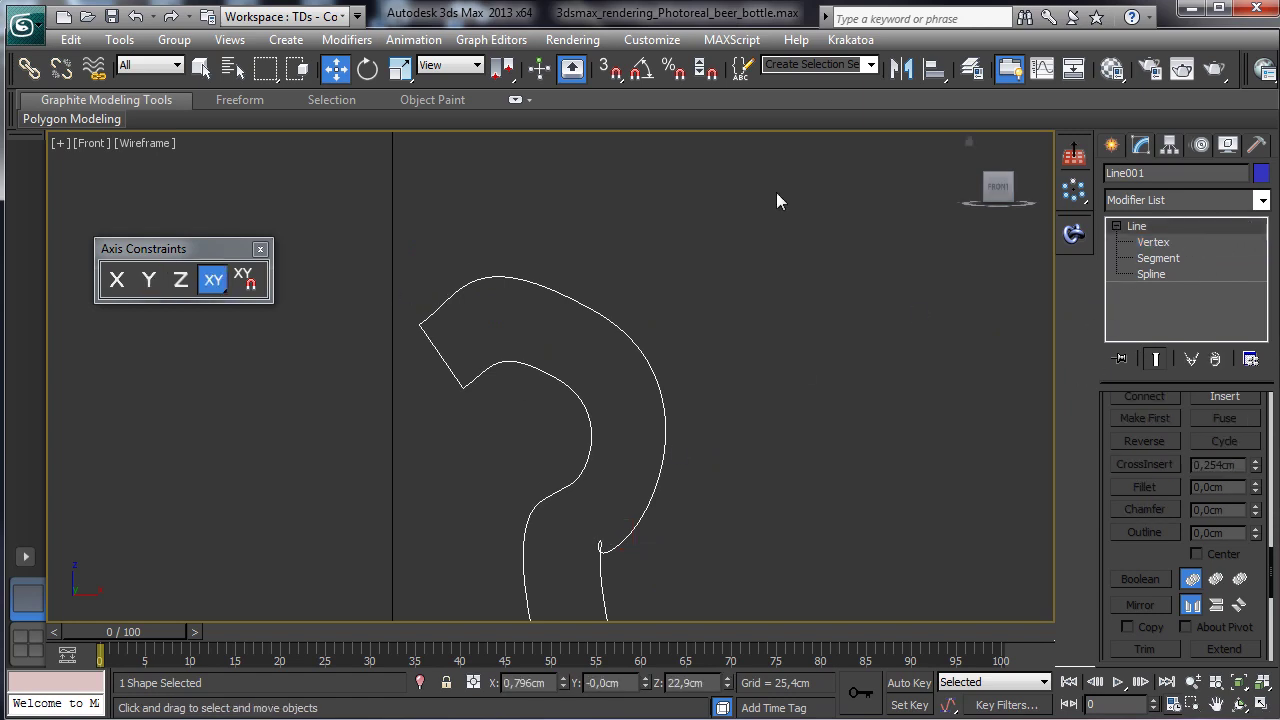
left_click(1171, 241)
left_click(420, 323)
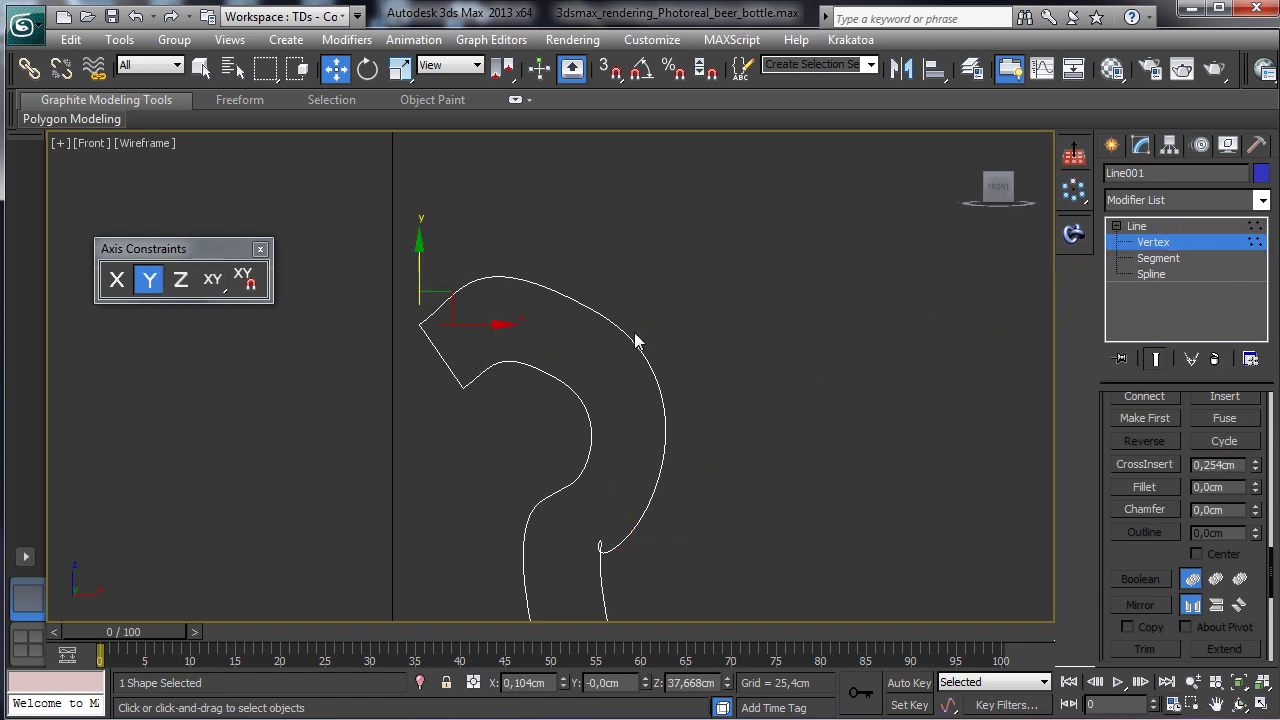
left_click(1155, 242)
left_click(650, 40)
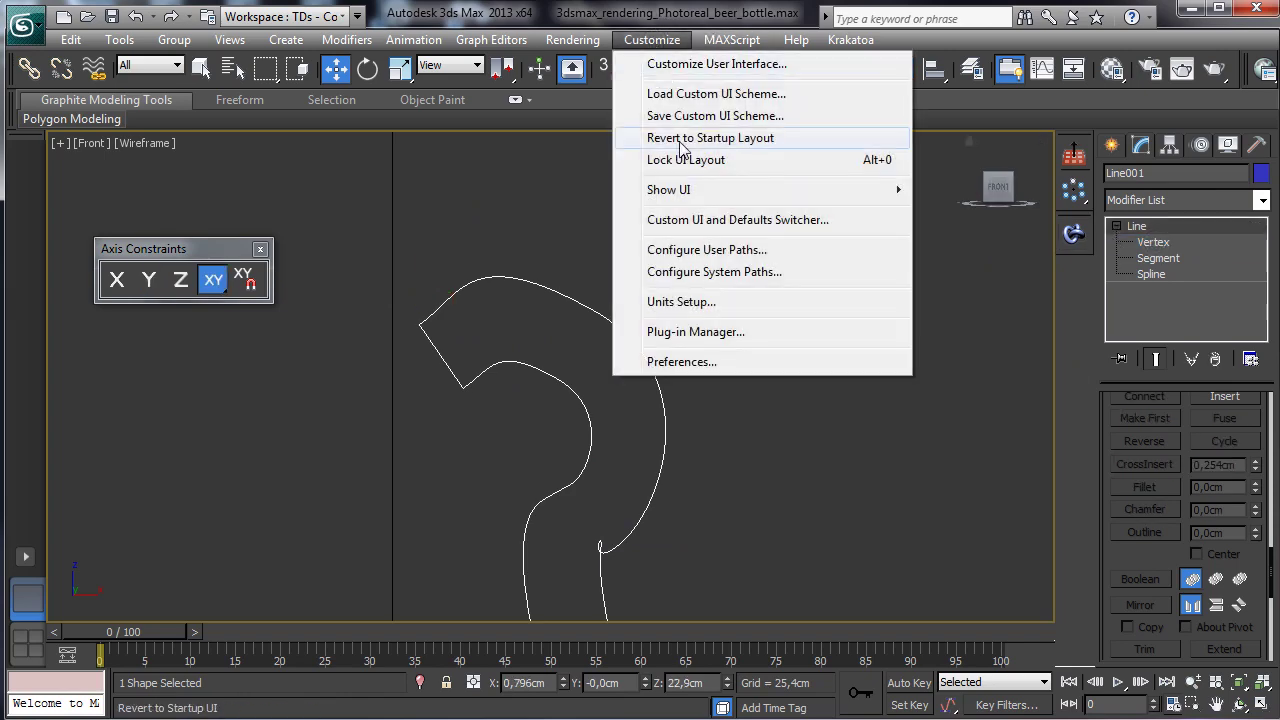
left_click(705, 362)
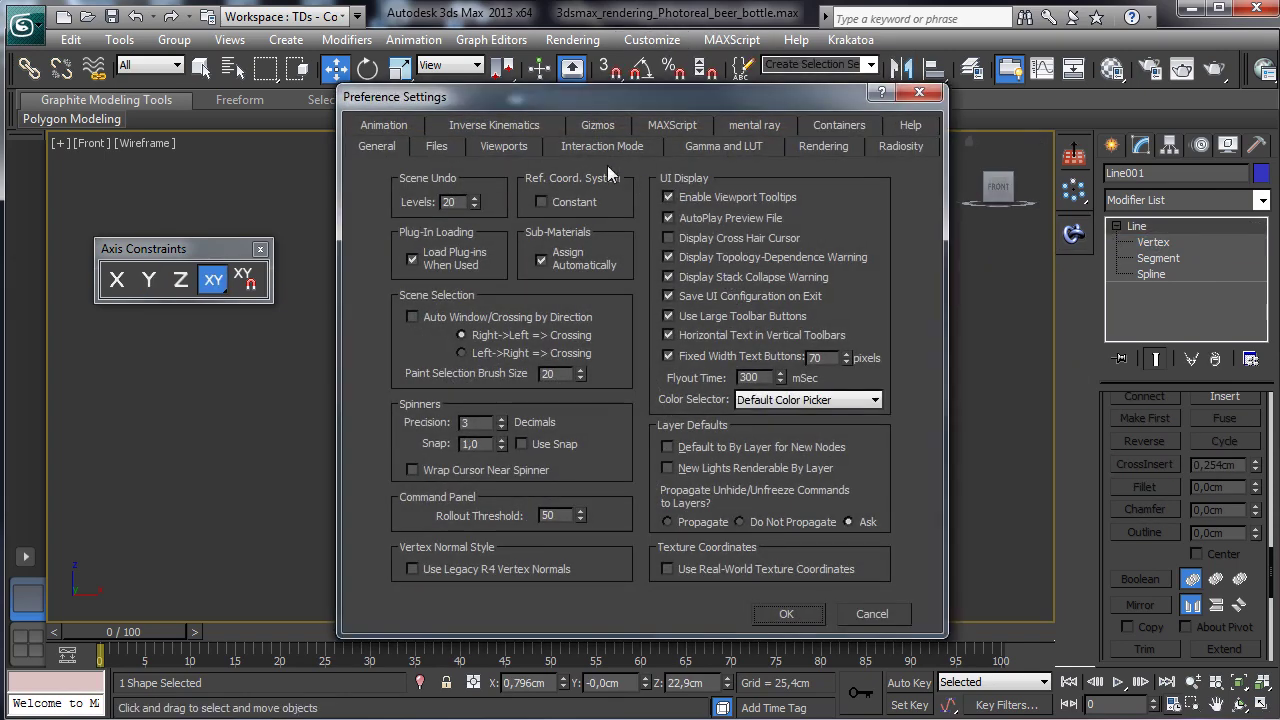
left_click(599, 127)
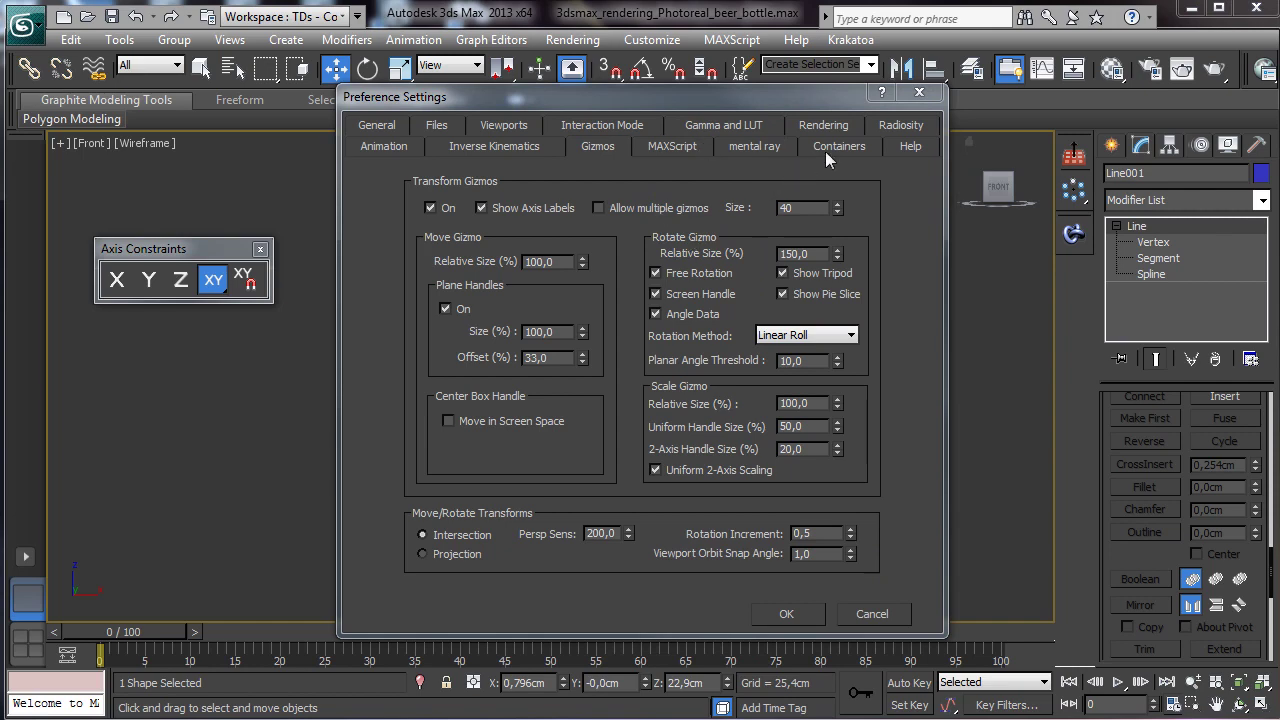
left_click(919, 94)
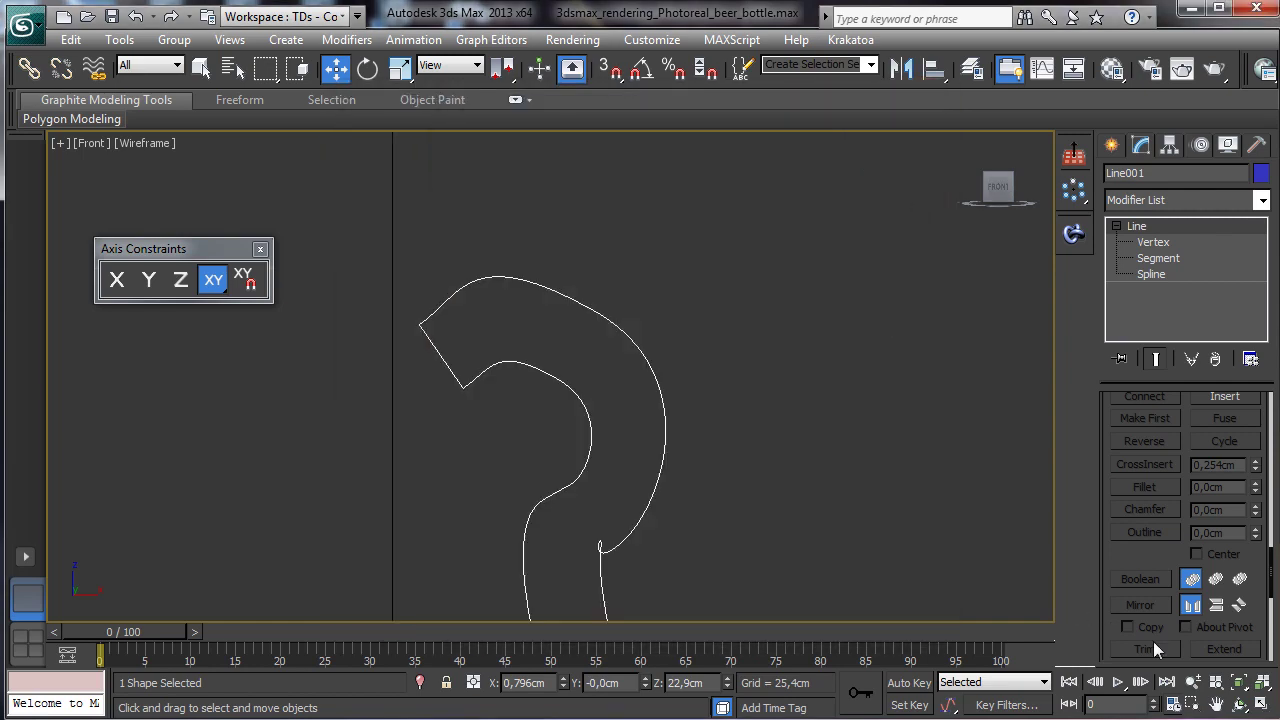
left_click(1238, 682)
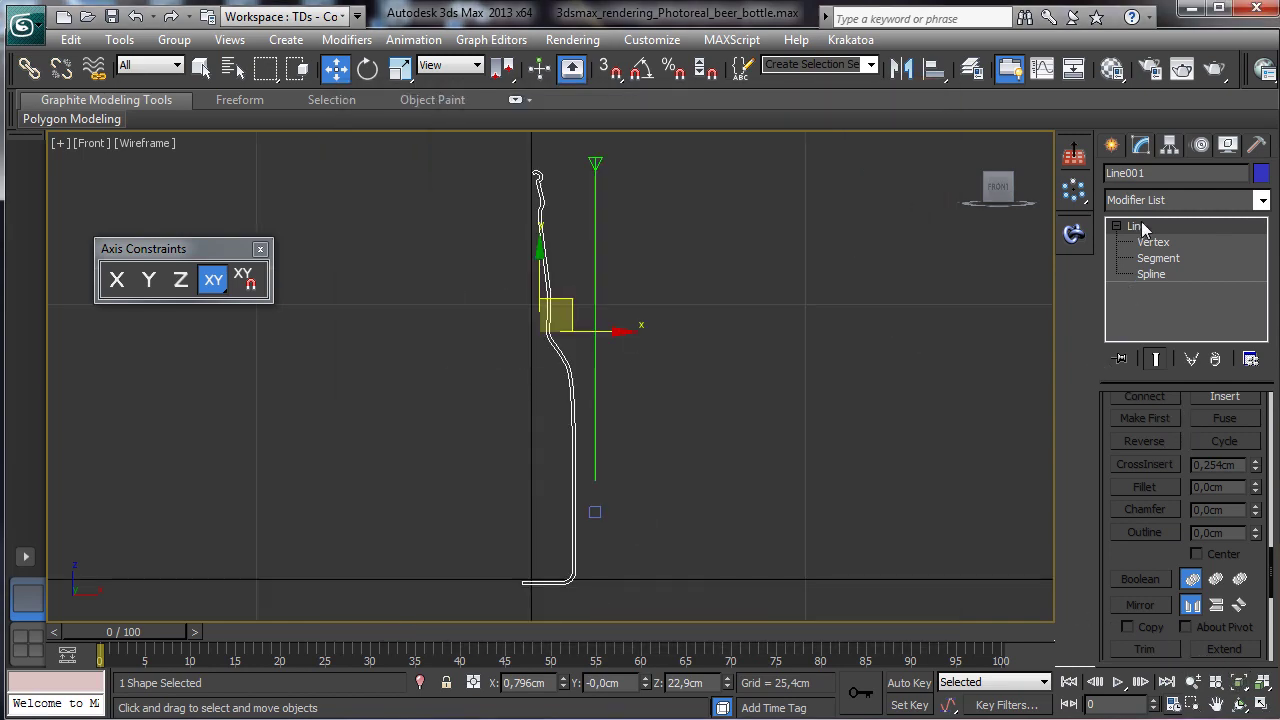
Step: Zoom in at Vertex level on the vertices of the bottle neck
key("1")
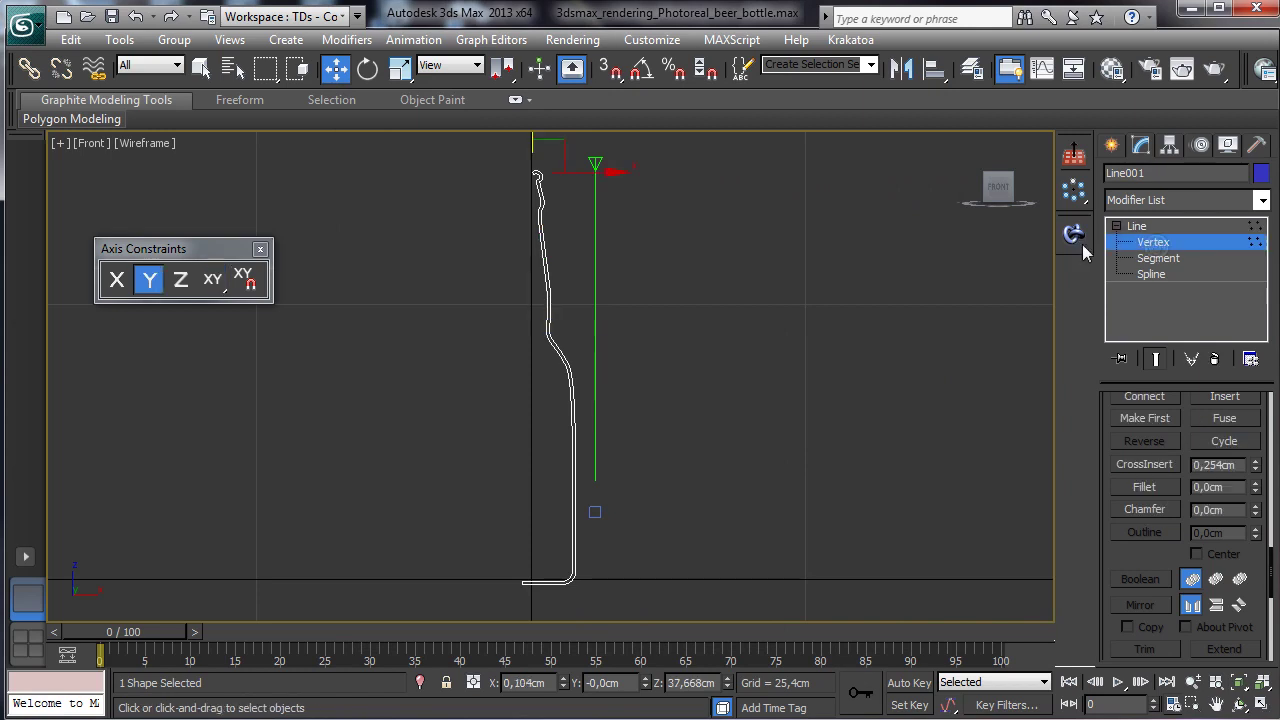
left_click(1192, 705)
left_click_drag(508, 151, 615, 244)
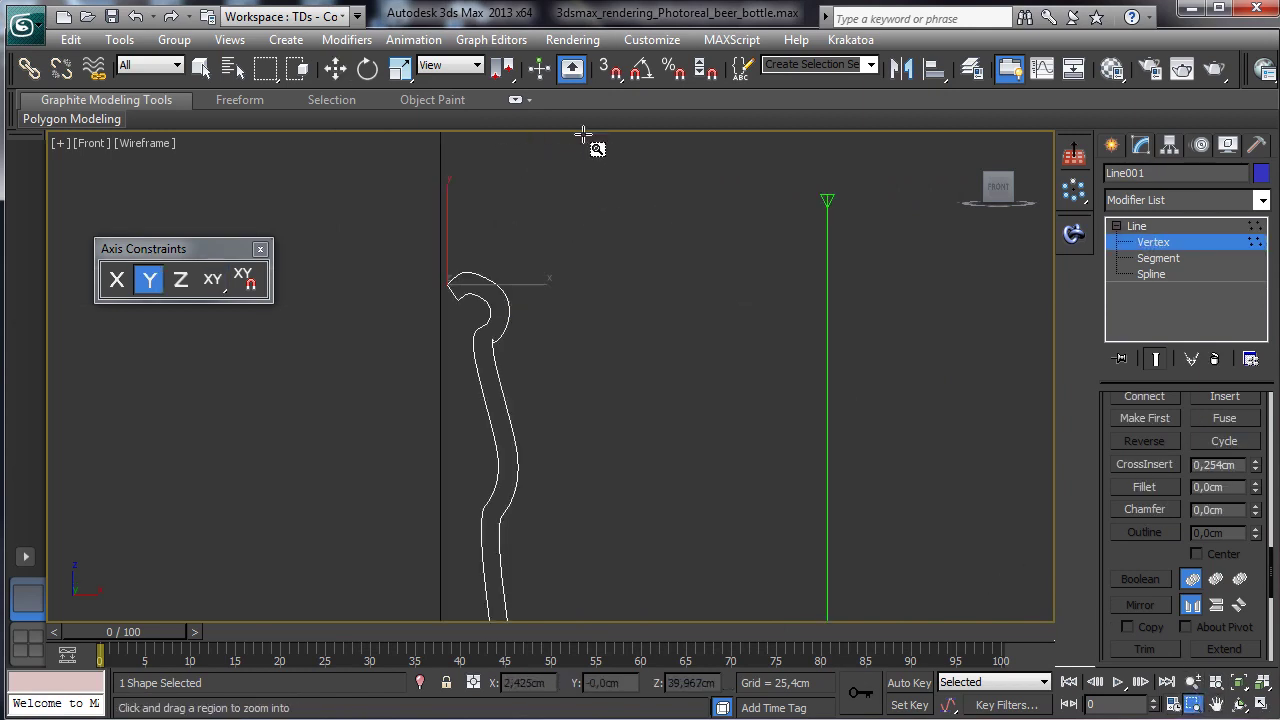
left_click(336, 69)
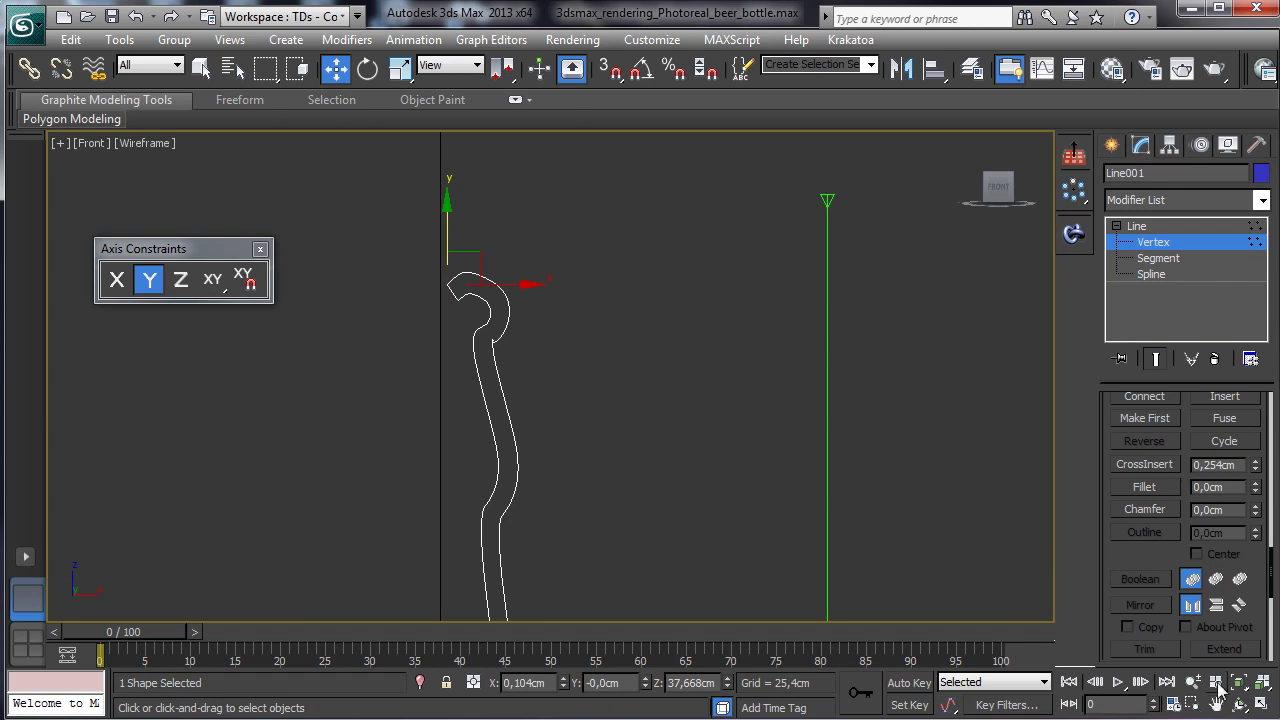
key("z")
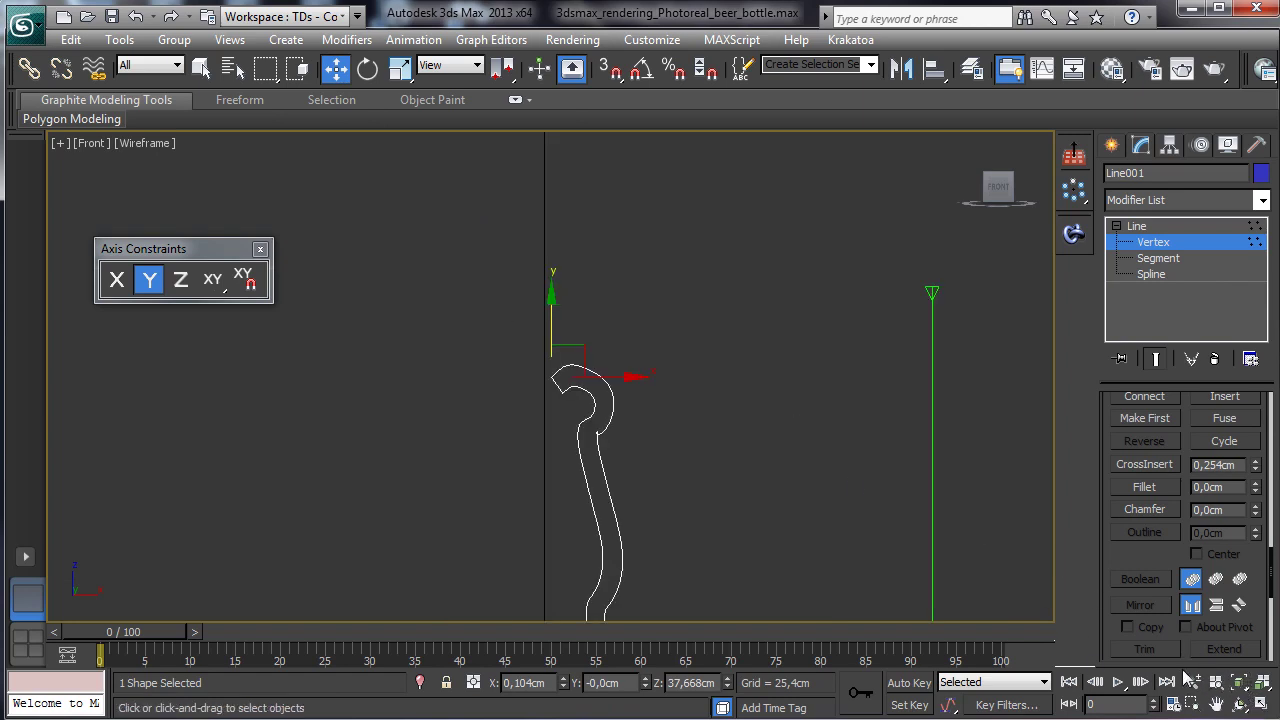
left_click(1192, 681)
left_click_drag(618, 378, 500, 210)
key("w")
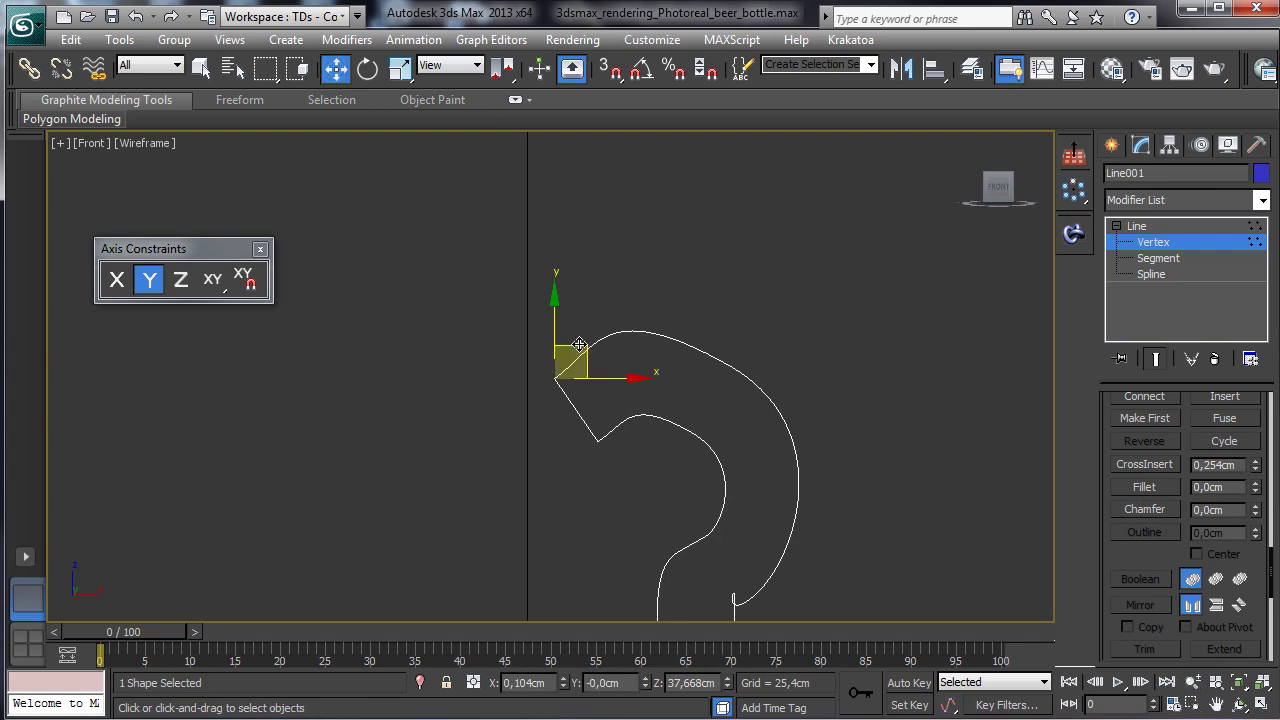
Step: Raise the lip's top-left and upper-right vertices to round the curl, then zoom out
mouse_move(584, 360)
left_mouse_down()
mouse_move(580, 305)
mouse_move(580, 339)
left_mouse_up()
left_click_drag(793, 420, 792, 412)
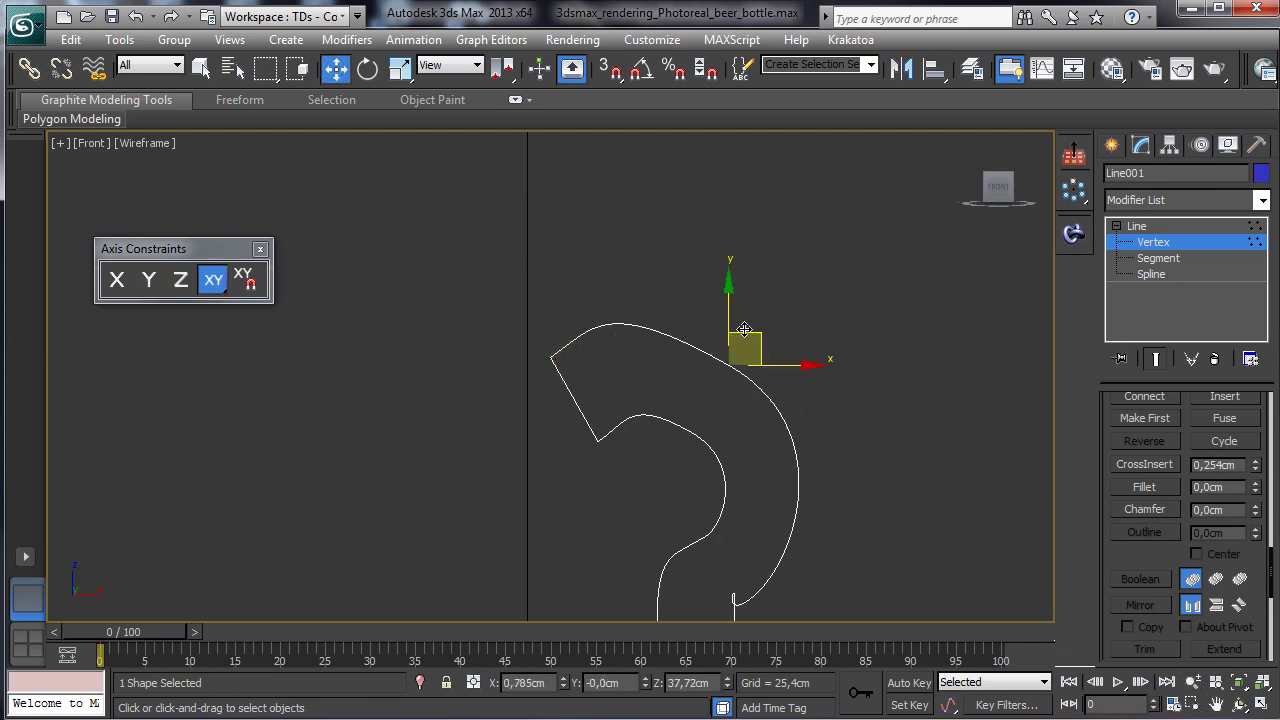
left_click_drag(752, 332, 772, 311)
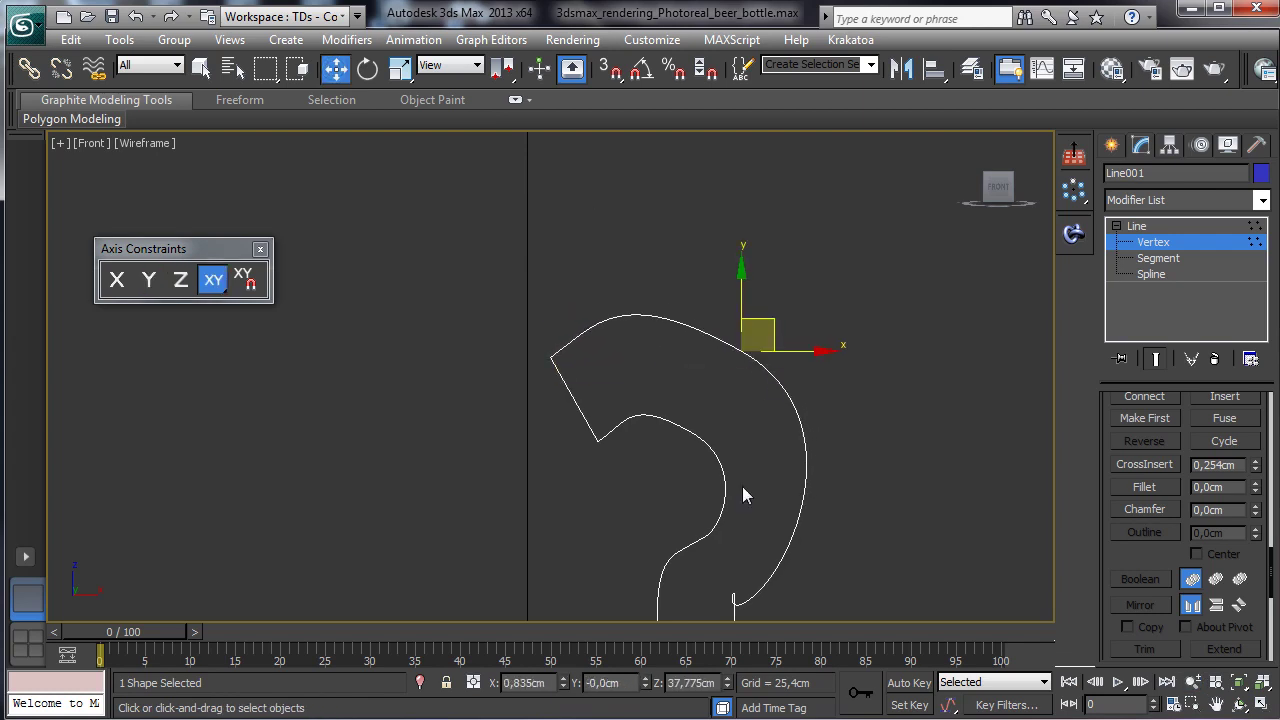
left_click(733, 597)
left_click(1158, 243)
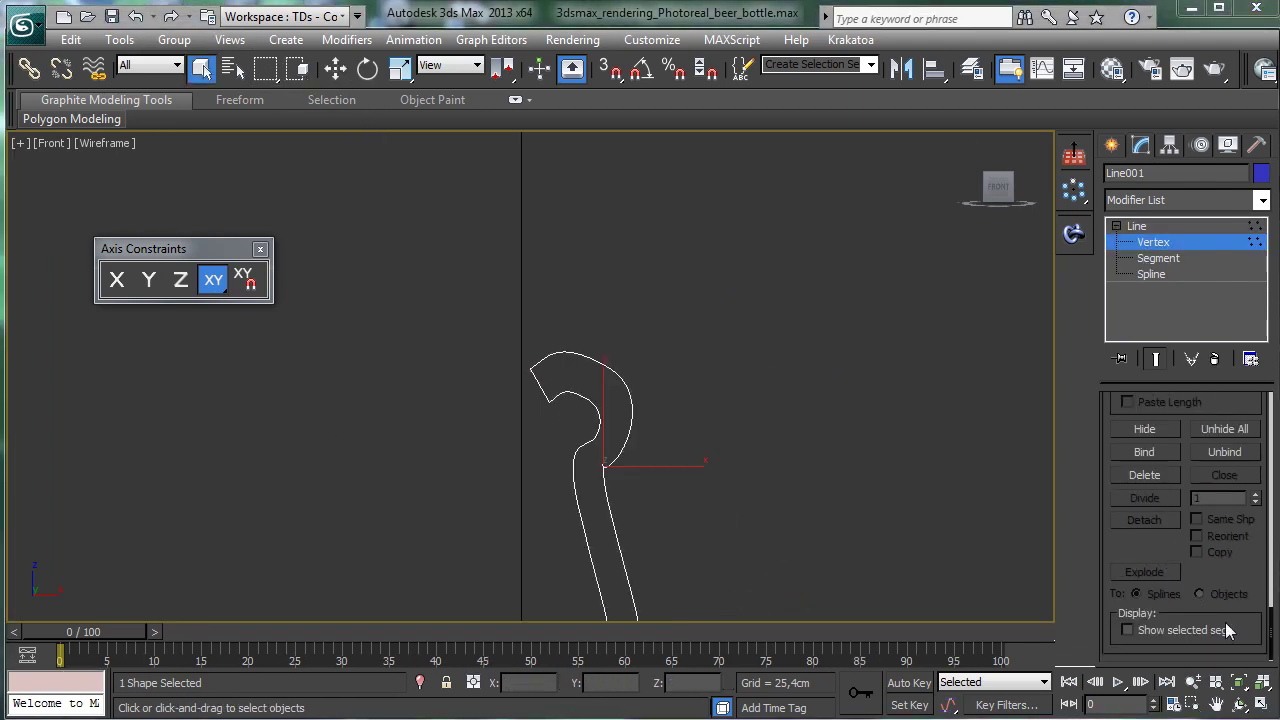
scroll(657, 442, "up", 8)
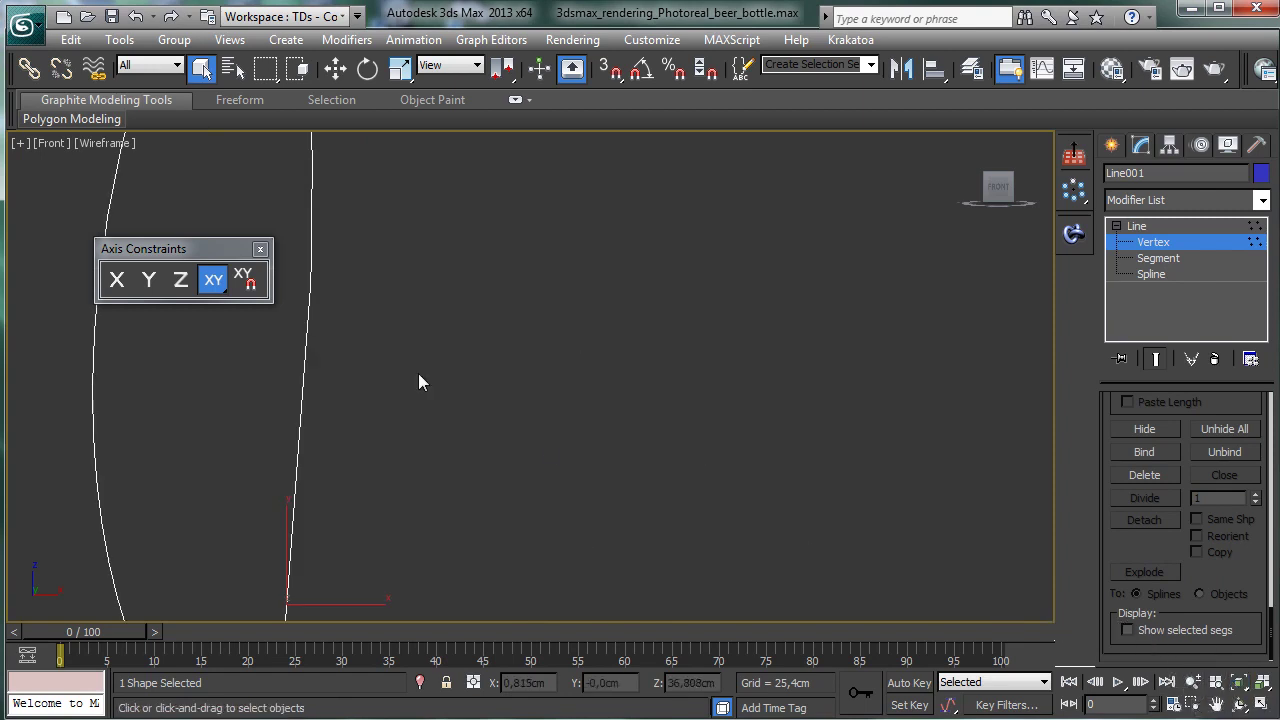
left_click(562, 509)
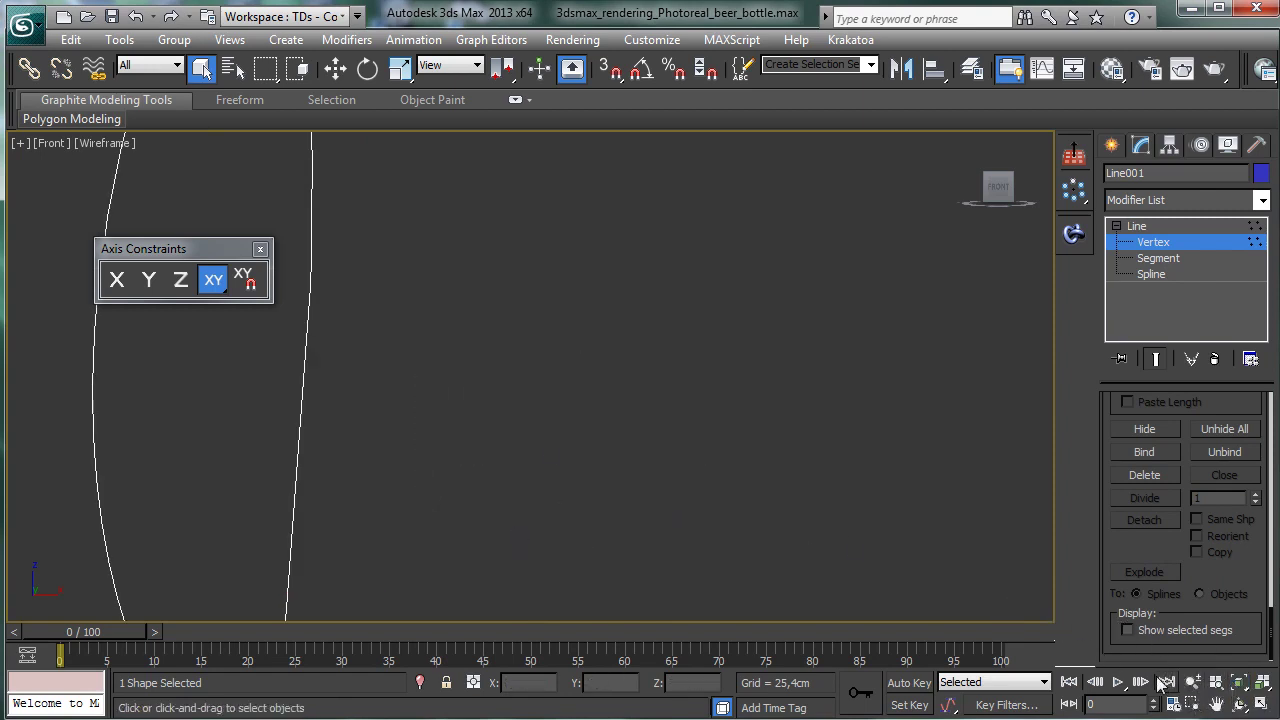
left_click(1193, 681)
left_click_drag(422, 322, 660, 480)
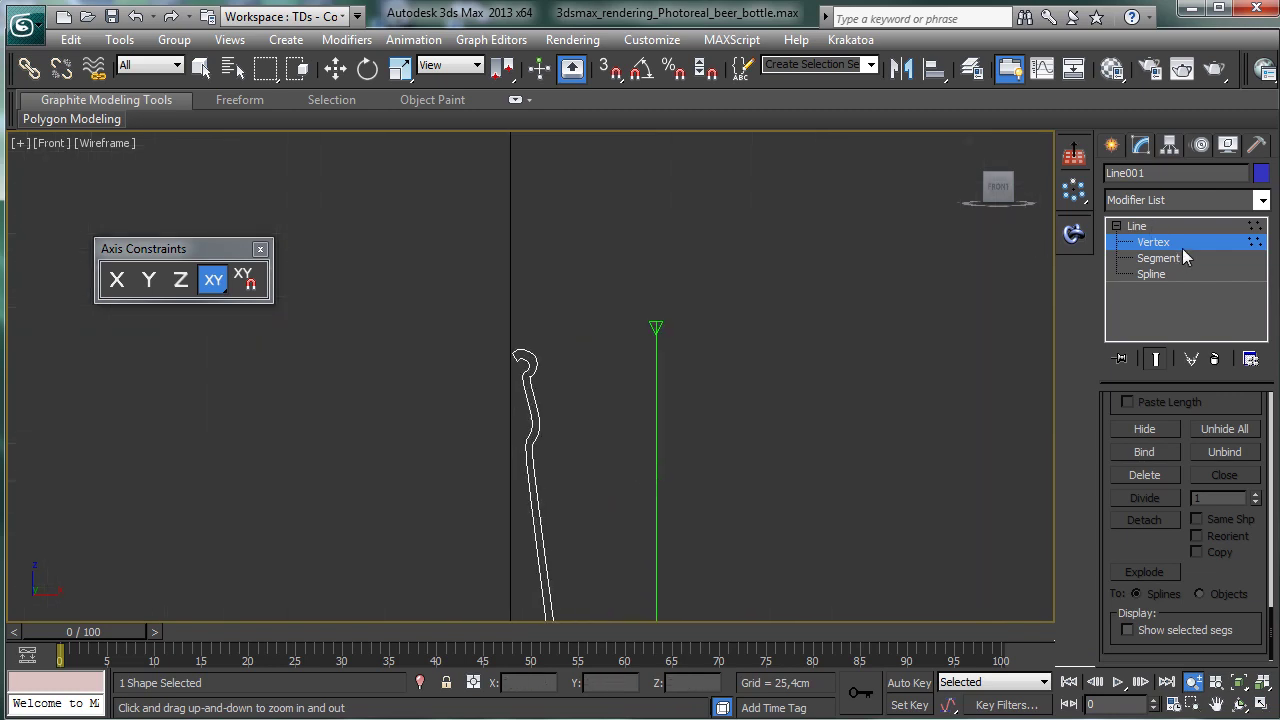
left_click(1153, 242)
left_click(1262, 200)
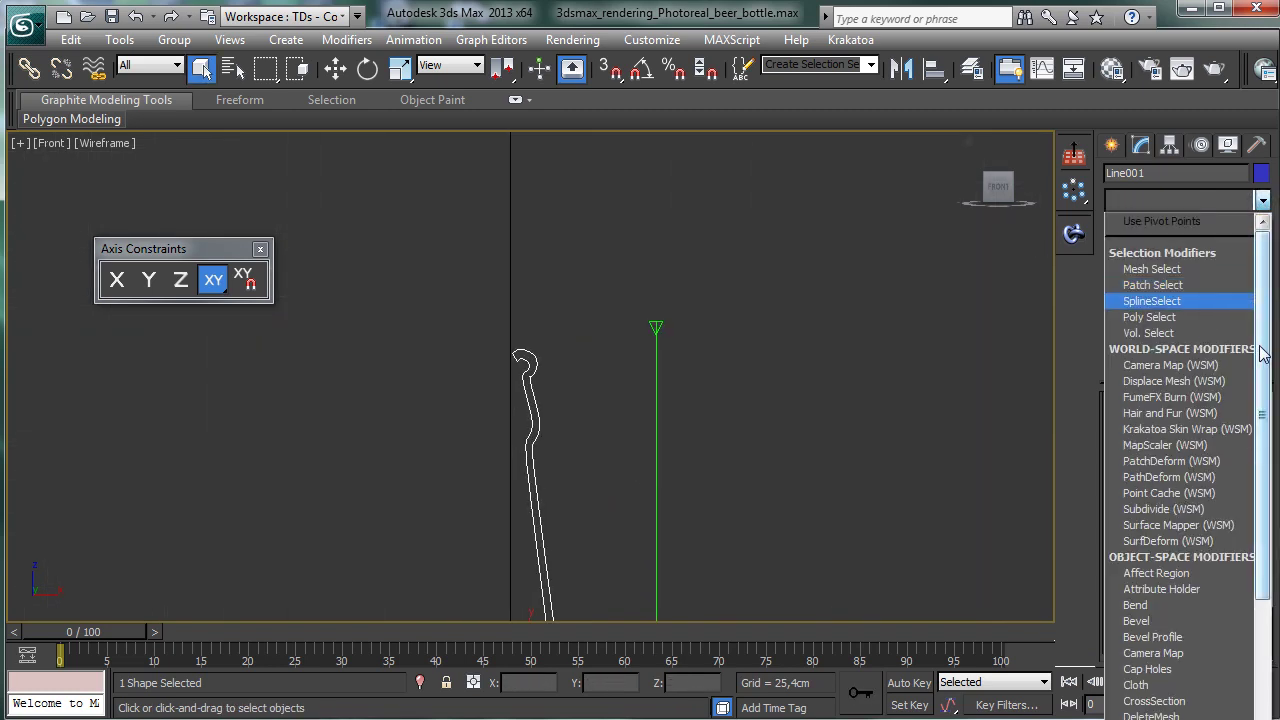
Step: Apply a Lathe modifier to the profile and shift its axis to widen the bottle
scroll(1262, 352, "down", 6)
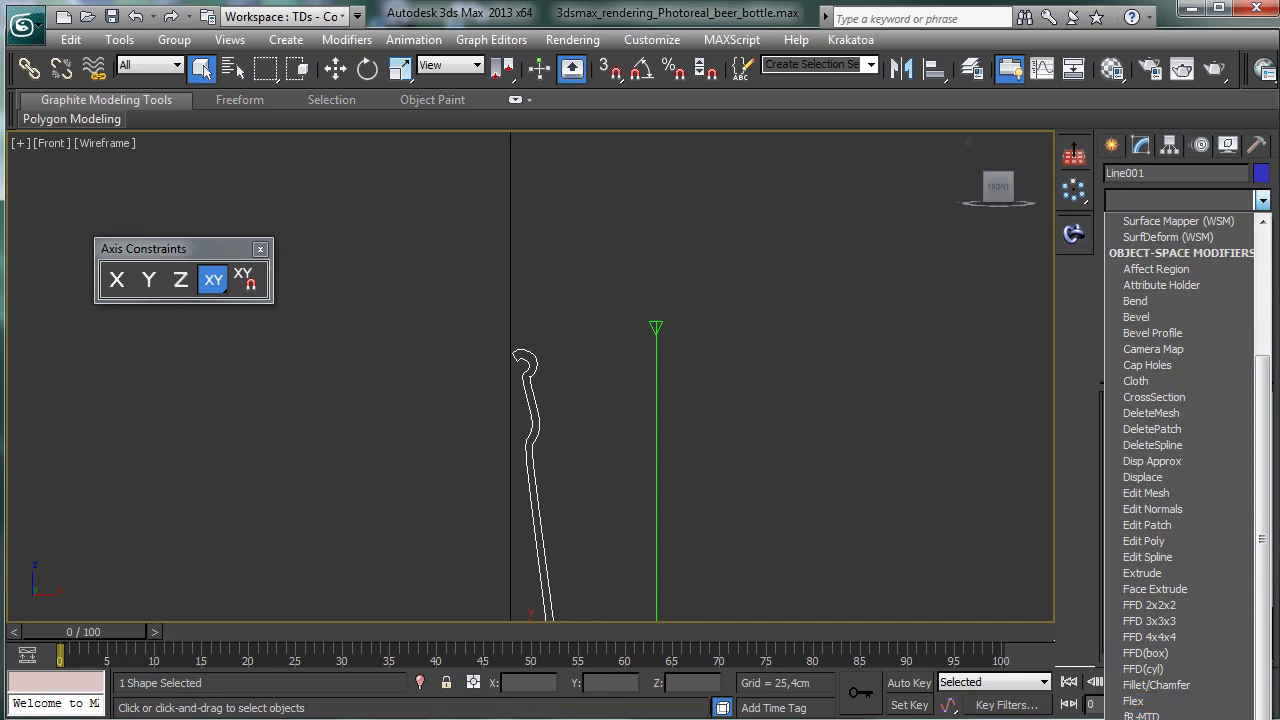
scroll(1157, 700, "down", 2)
left_click(1157, 708)
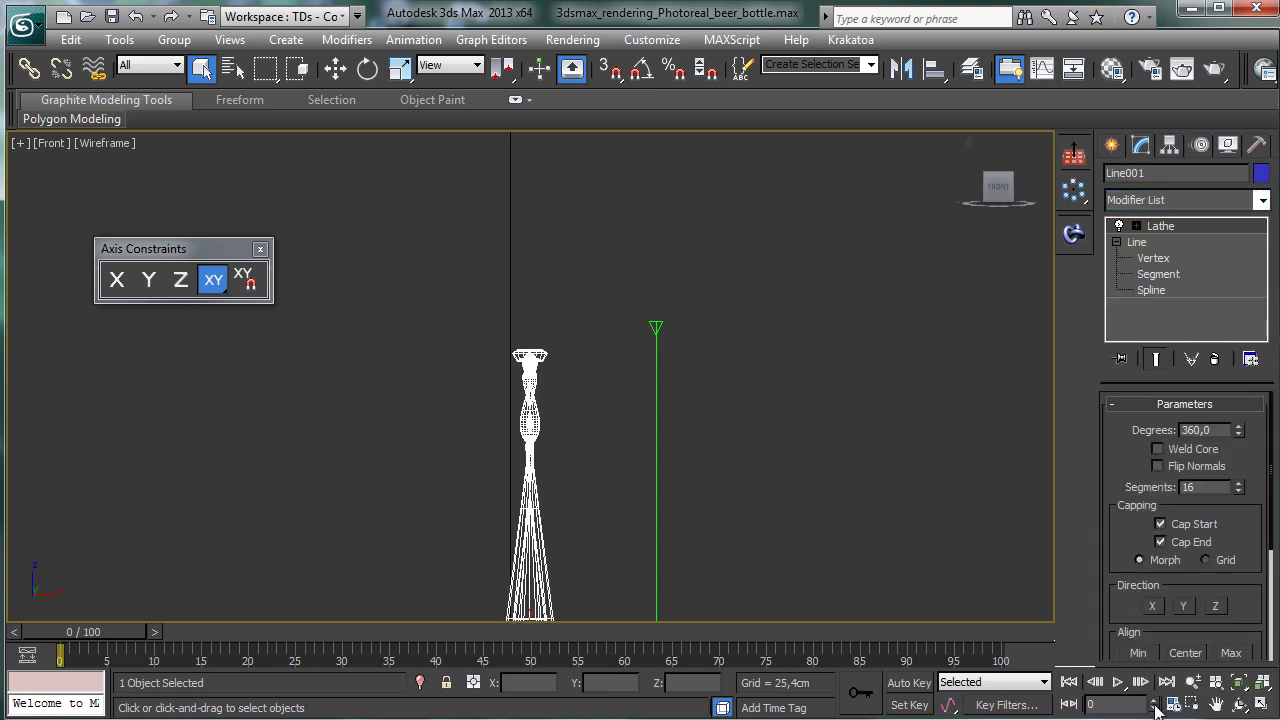
scroll(1128, 541, "down", 4)
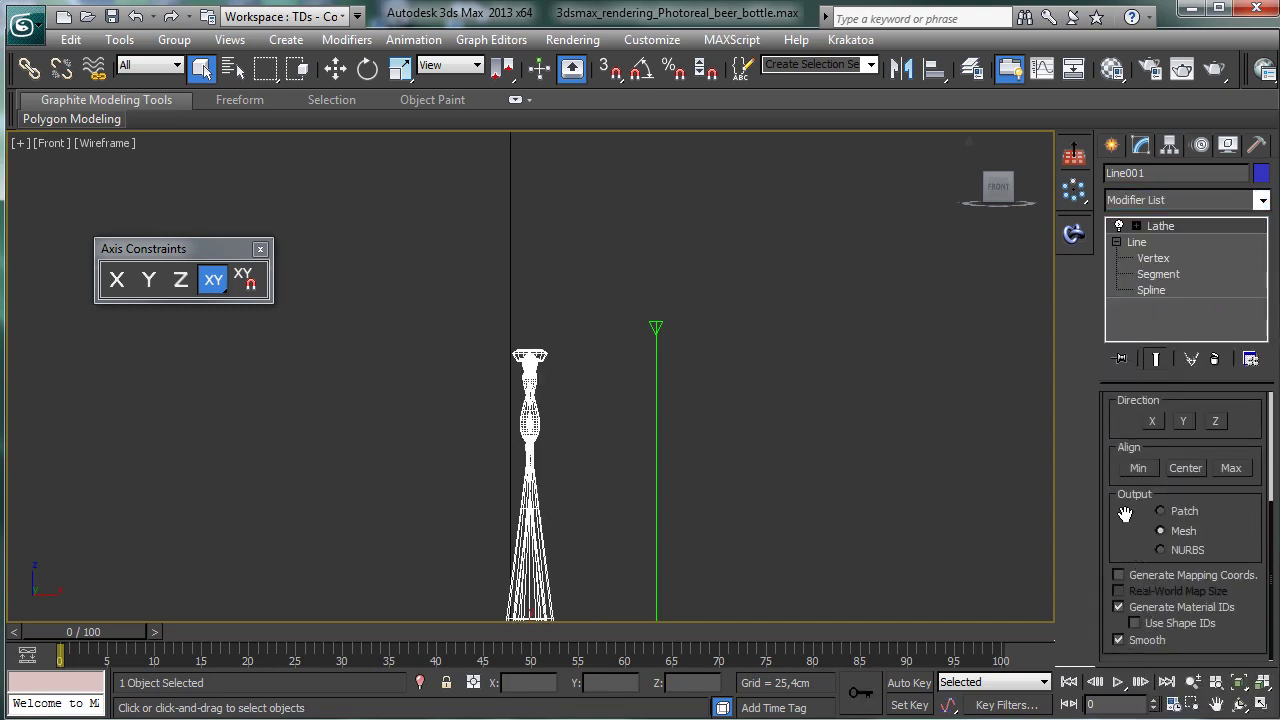
left_click(1138, 468)
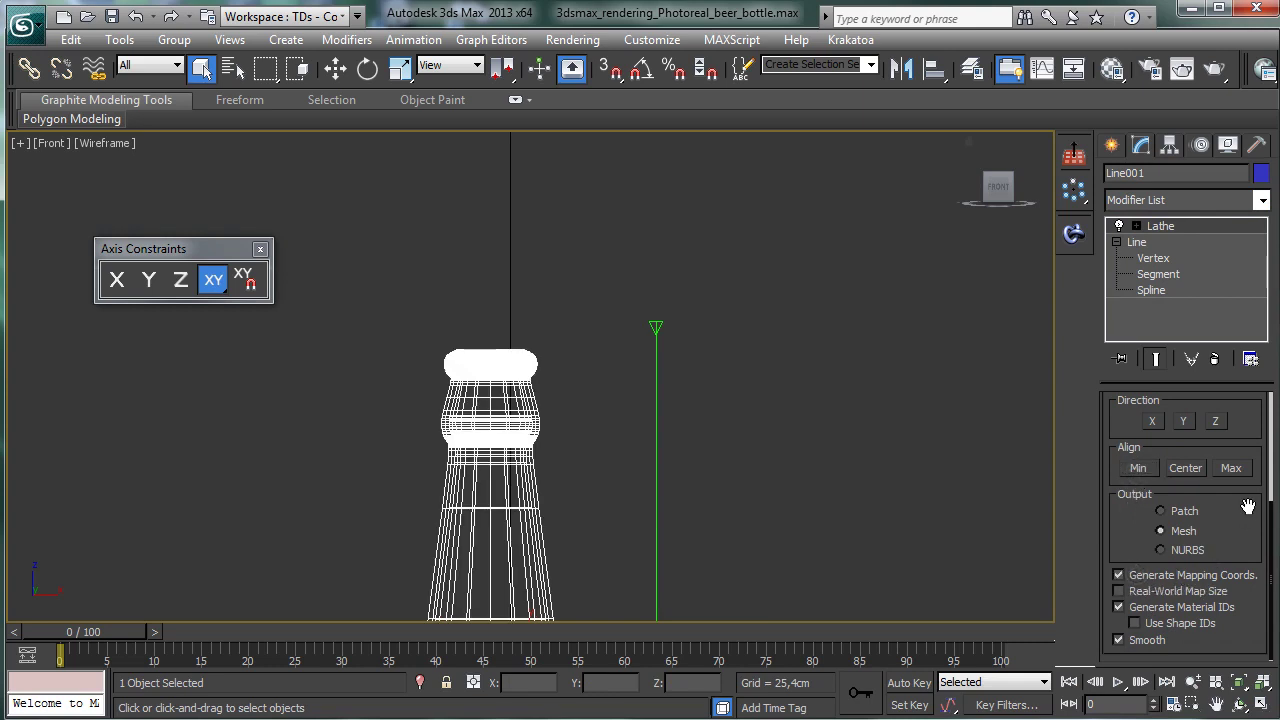
left_click_drag(1247, 507, 1243, 553)
Step: Set the Lathe Segments to 40 and fit the whole bottle in the Front view
scroll(1243, 553, "up", 3)
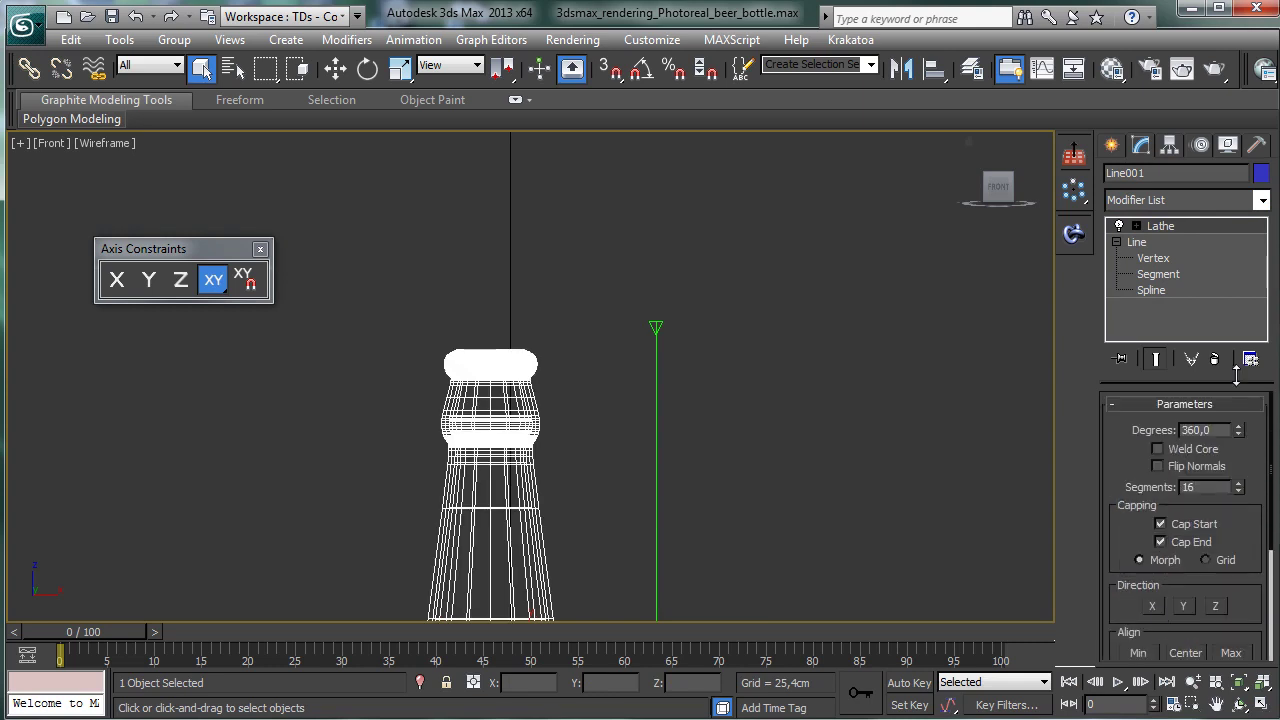
double_click(1208, 486)
type("40")
key("Return")
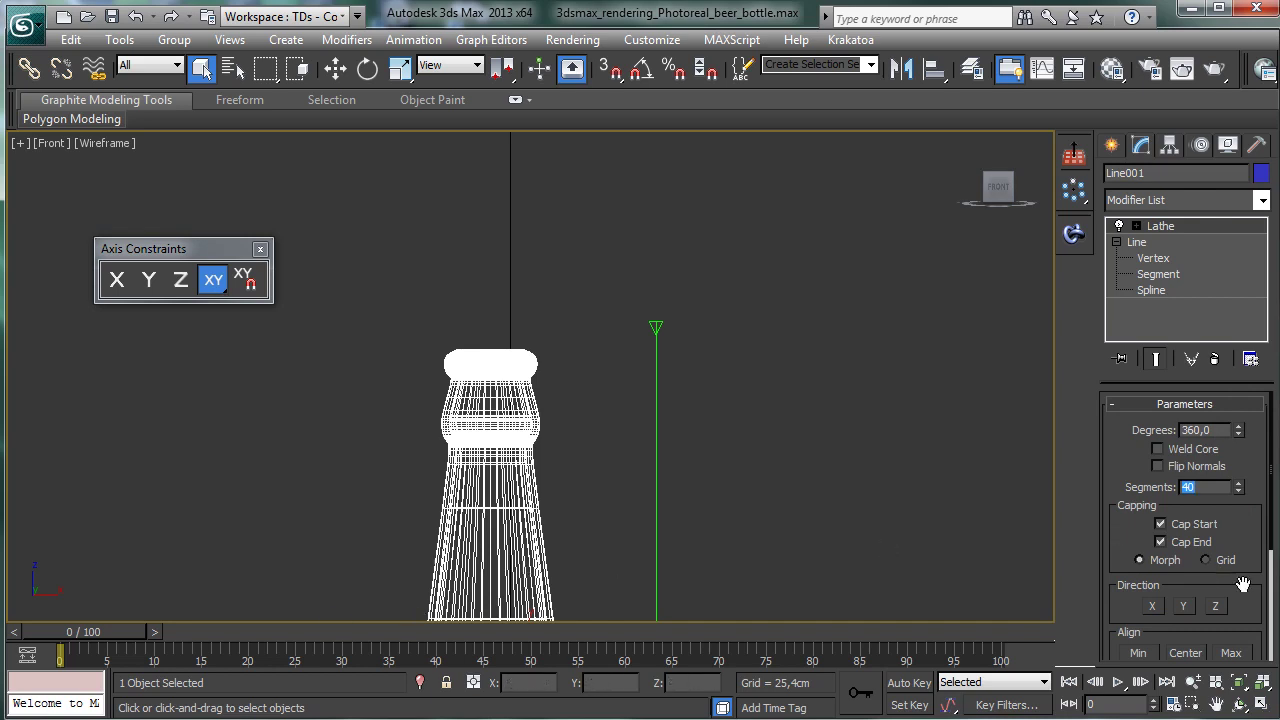
left_click(1238, 681)
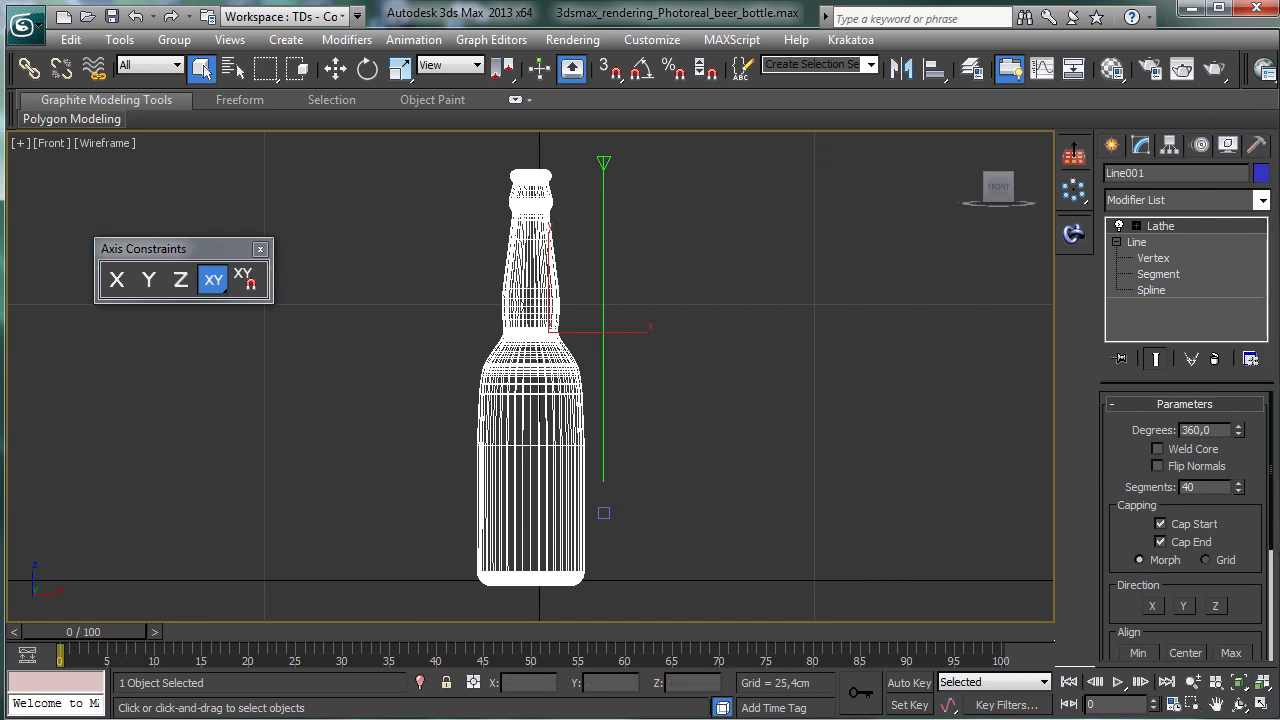
Step: Switch to four viewports, then frame and maximize the Perspective view on the bottle
left_click(28, 645)
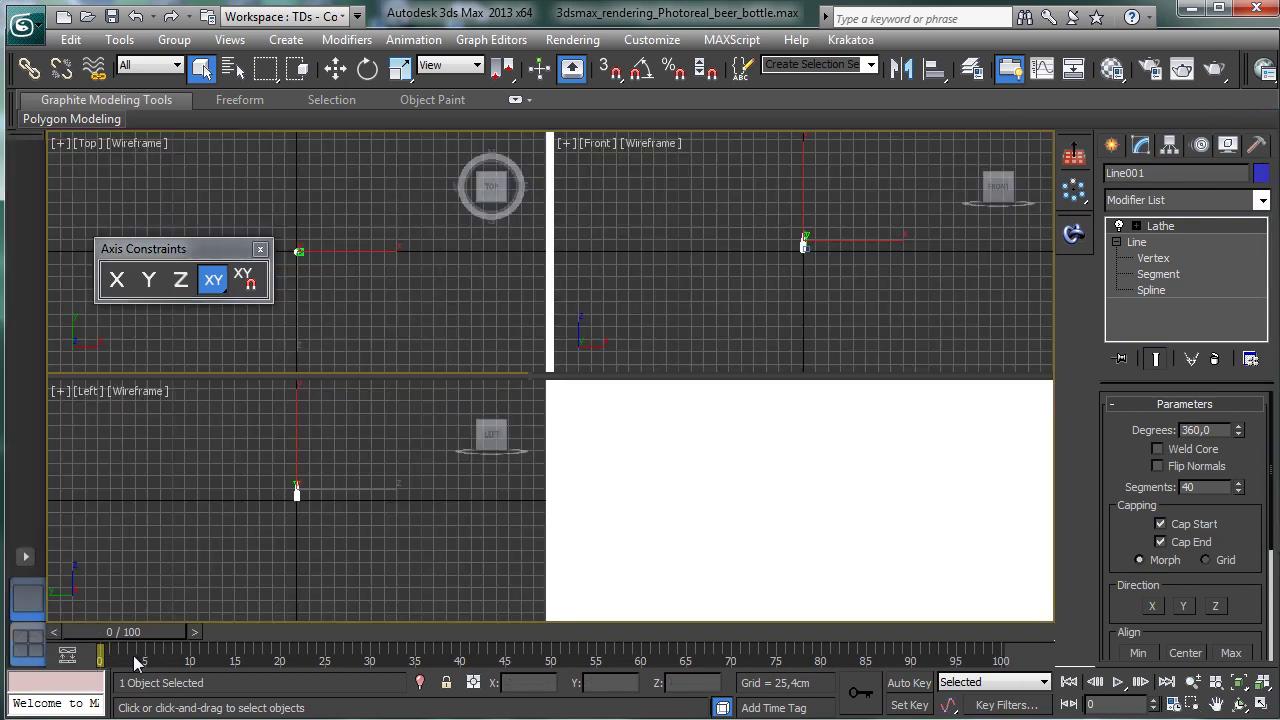
right_click(720, 446)
left_click(1240, 683)
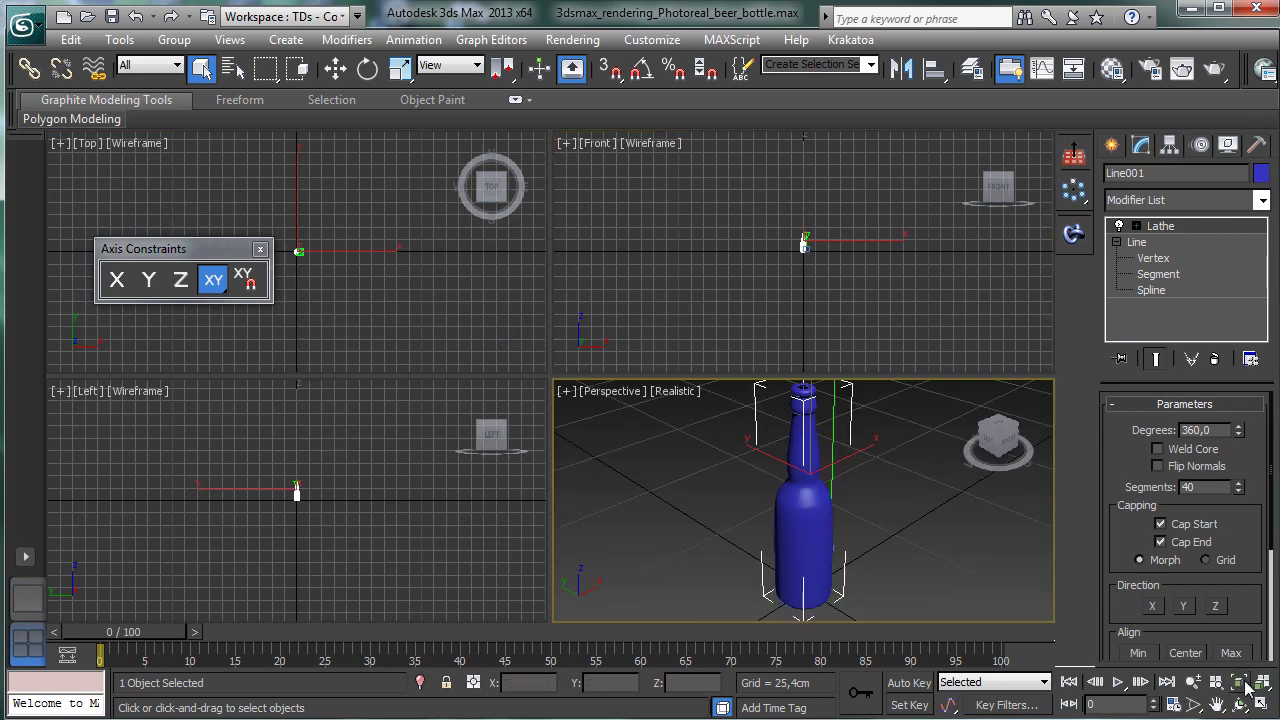
left_click(1262, 705)
Step: Orbit around the shaded bottle to view it from frontal and higher angles
left_click(1238, 705)
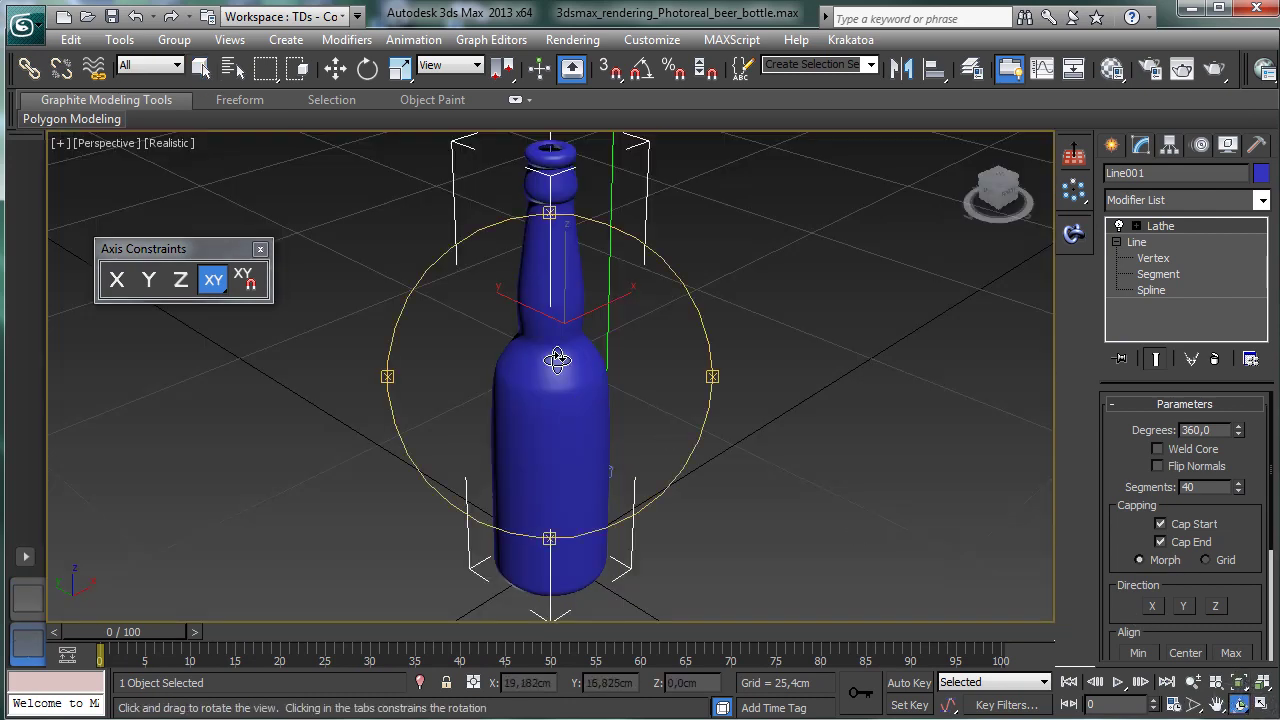
left_click_drag(557, 358, 889, 329)
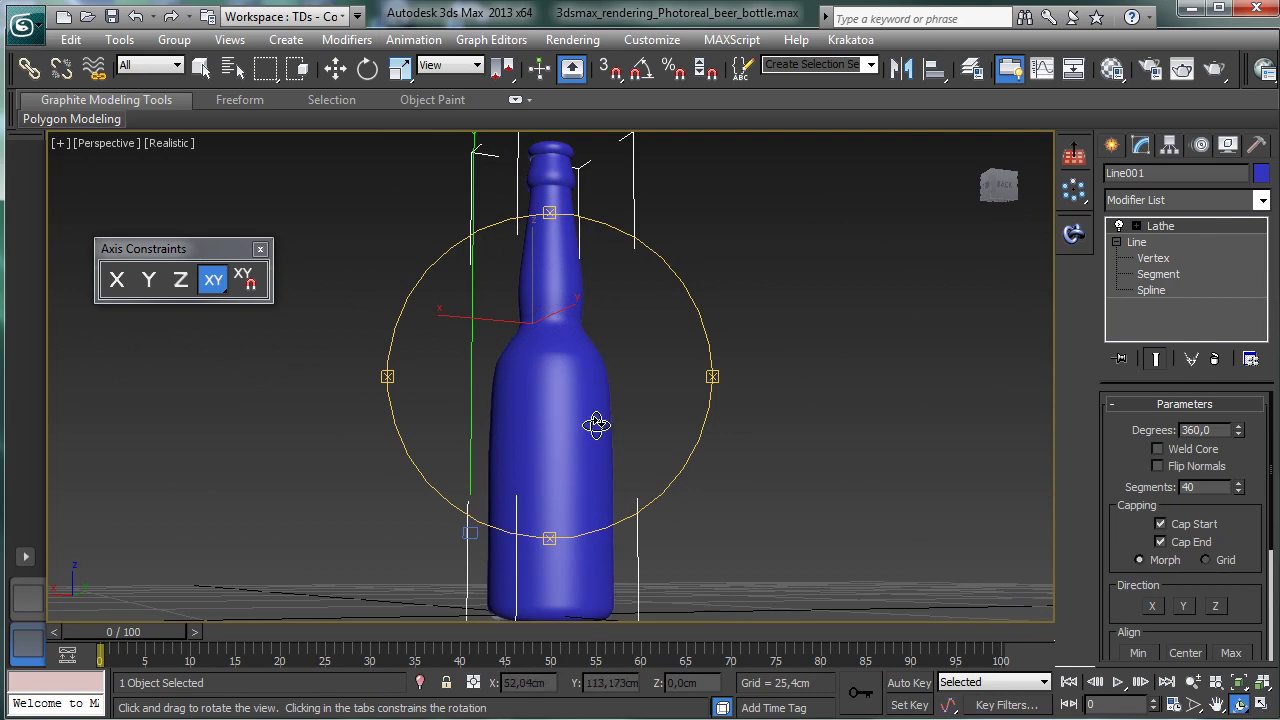
left_click_drag(594, 423, 595, 208)
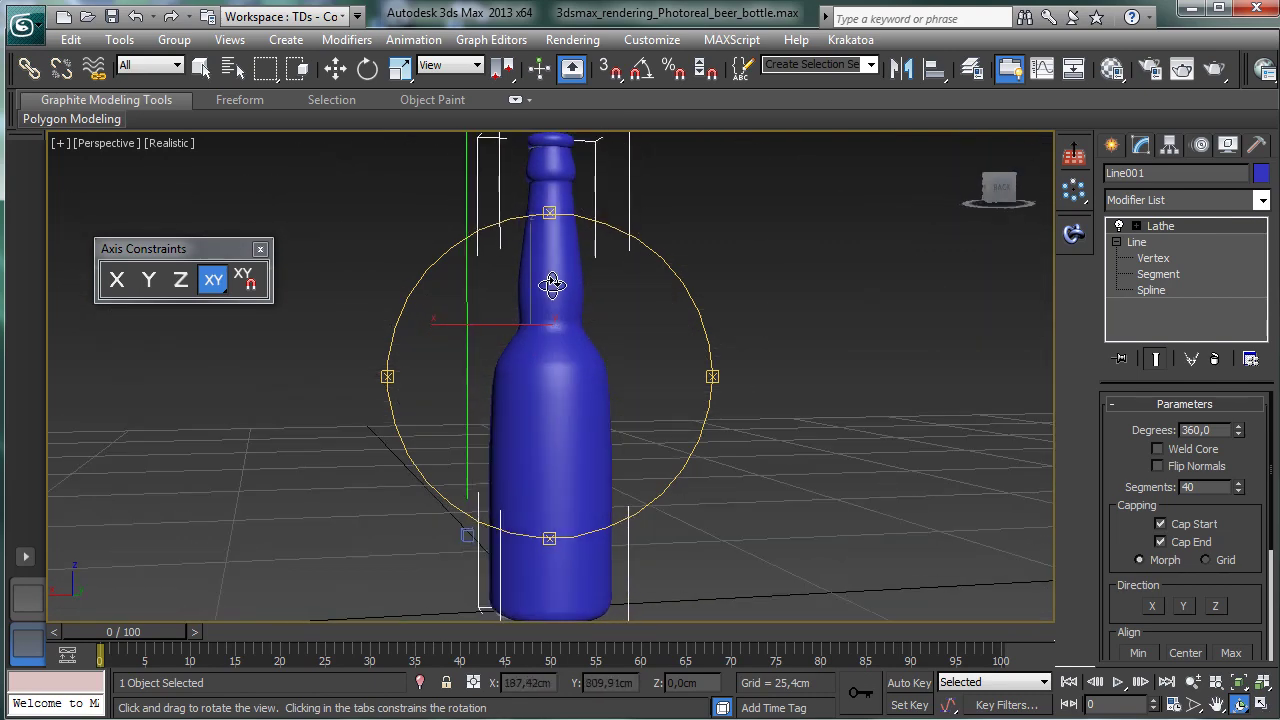
left_click_drag(554, 286, 507, 210)
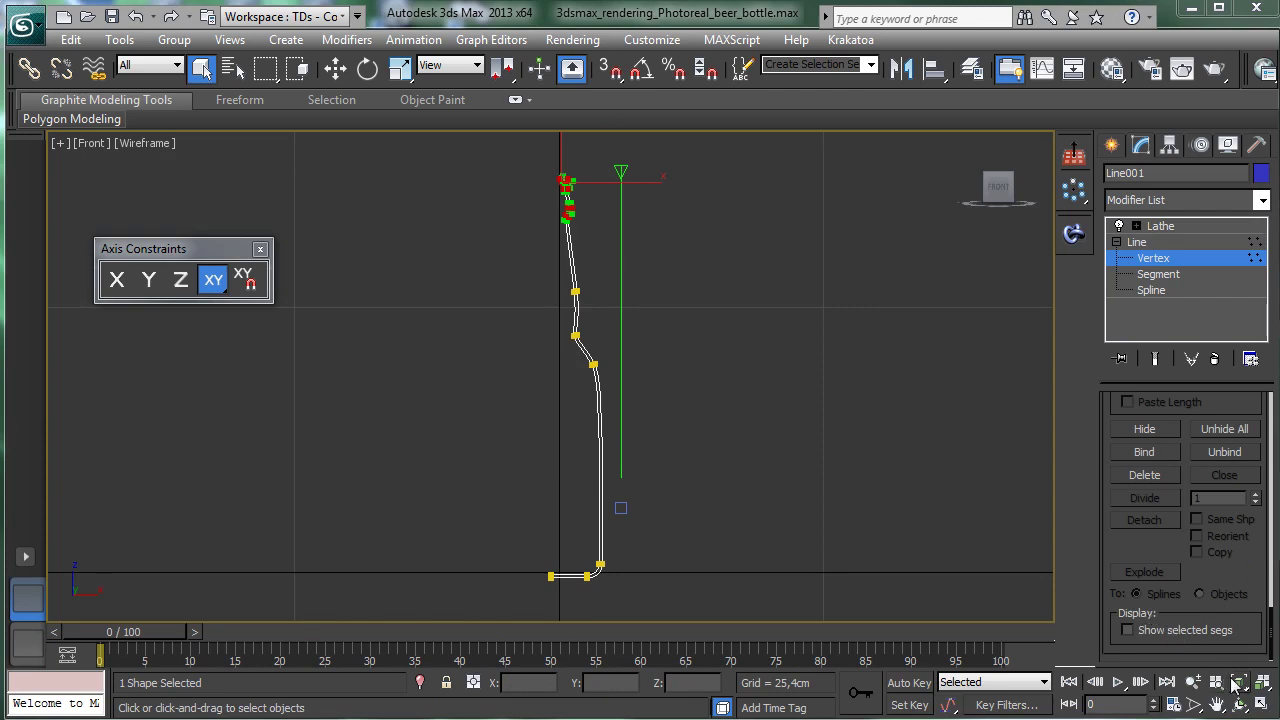
scroll(809, 356, "up", 5)
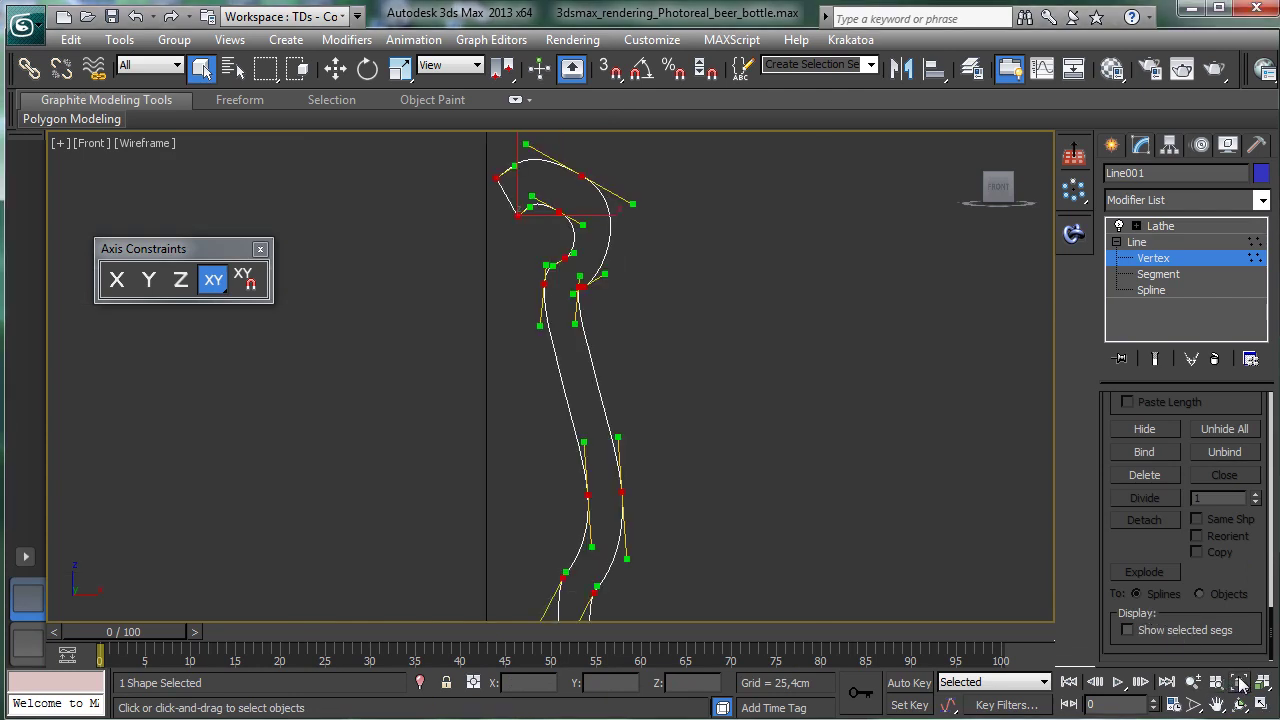
Step: Move the top lip vertex down and nudge the inner lip vertex
left_click(809, 356)
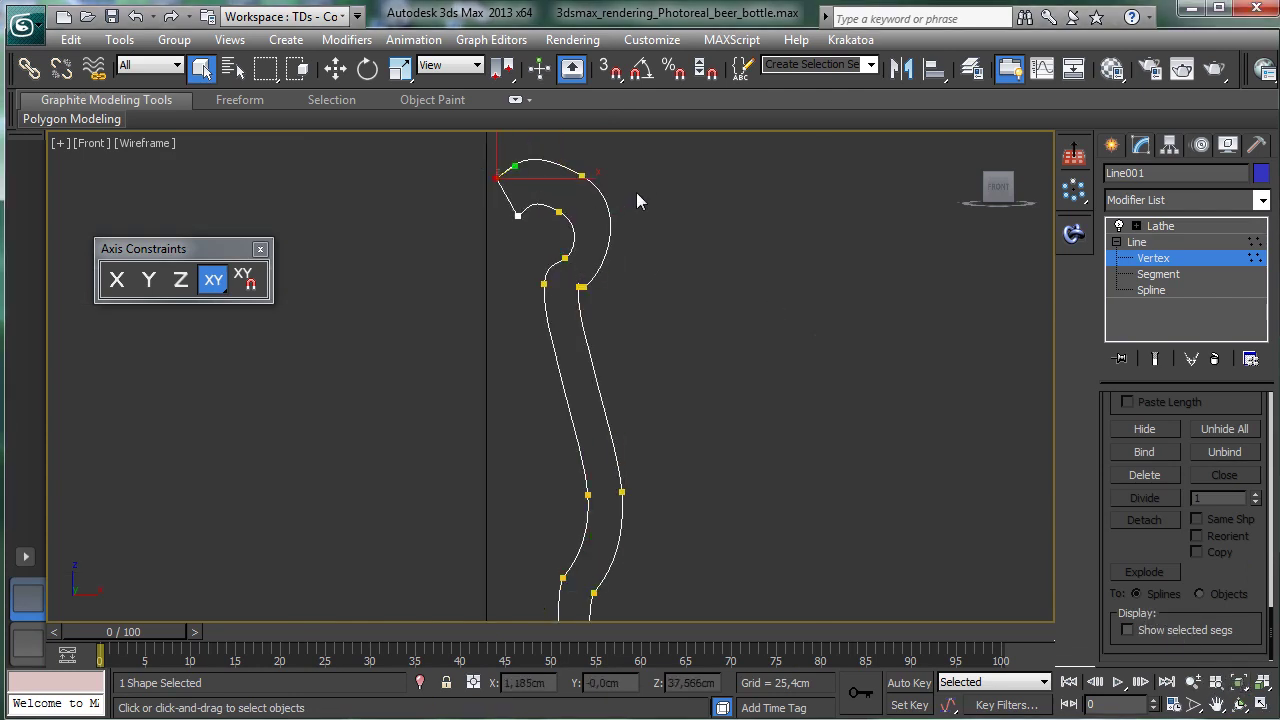
left_click(582, 175)
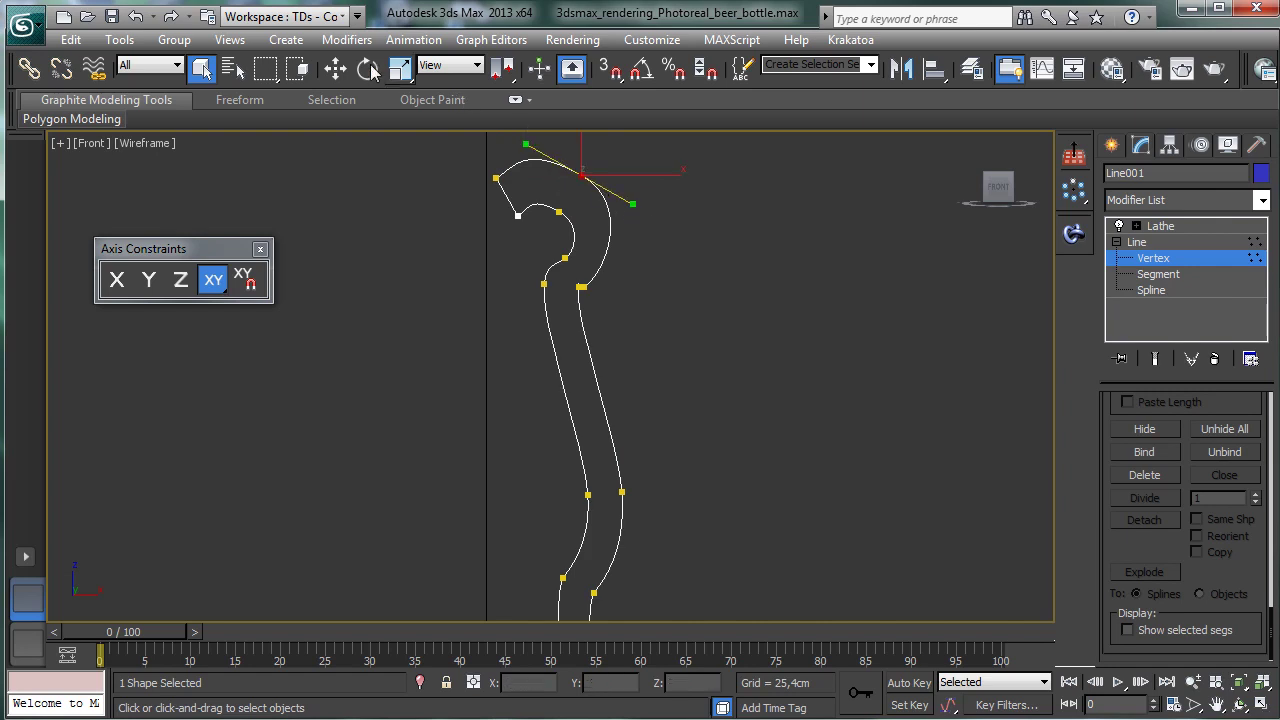
key("w")
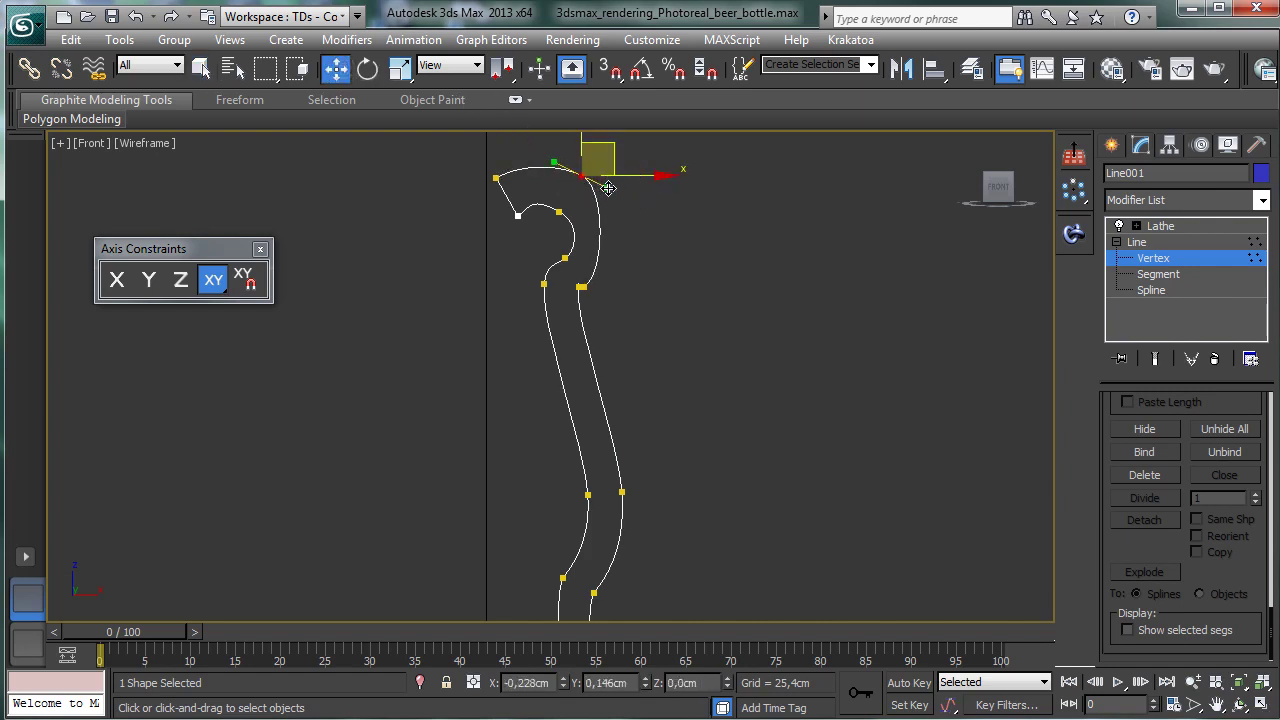
left_click_drag(618, 146, 621, 202)
left_click_drag(519, 204, 570, 142)
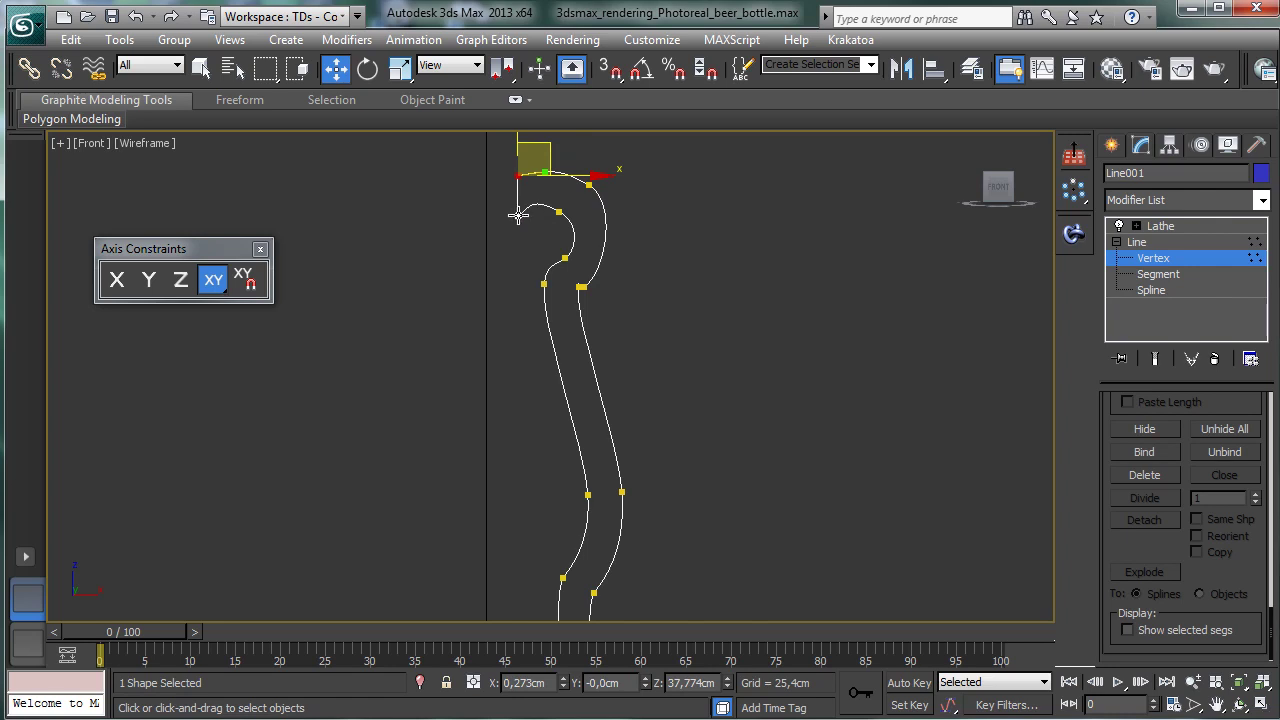
left_click(518, 214)
left_click_drag(539, 209, 592, 193)
Step: Delete the extra vertex just below the lip curve
left_click(575, 230)
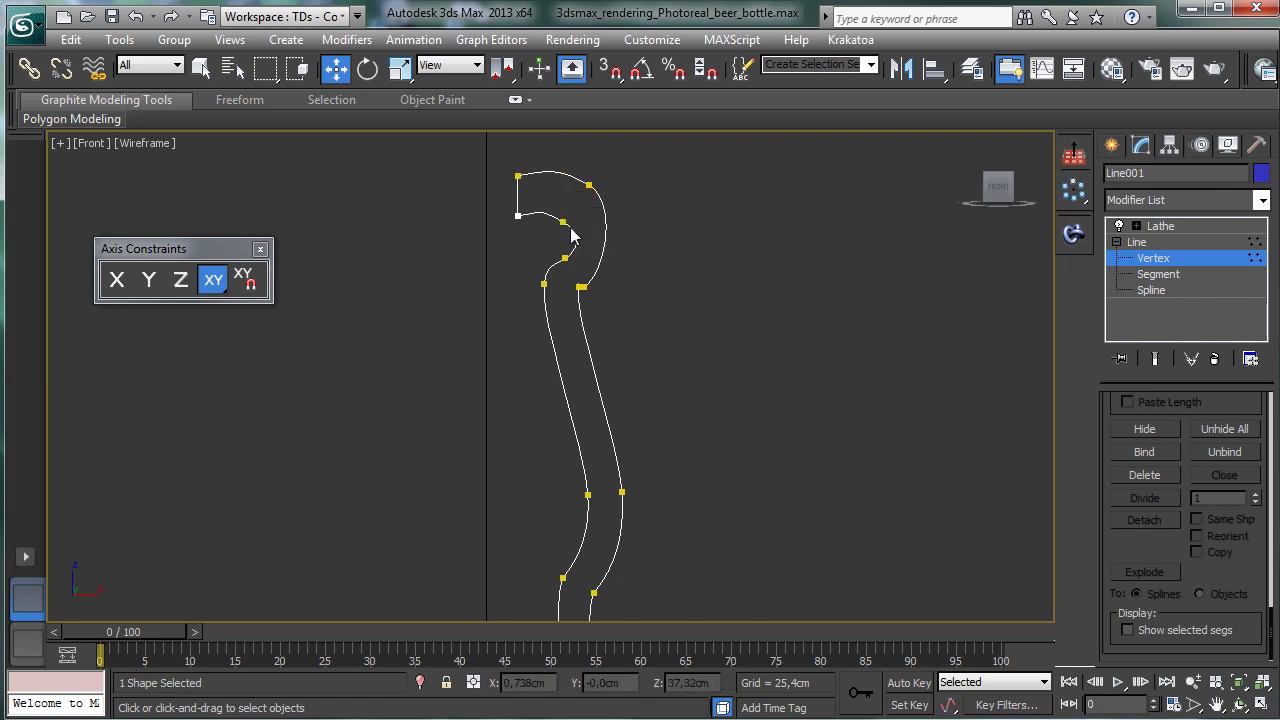
left_click(563, 220)
left_click(565, 258)
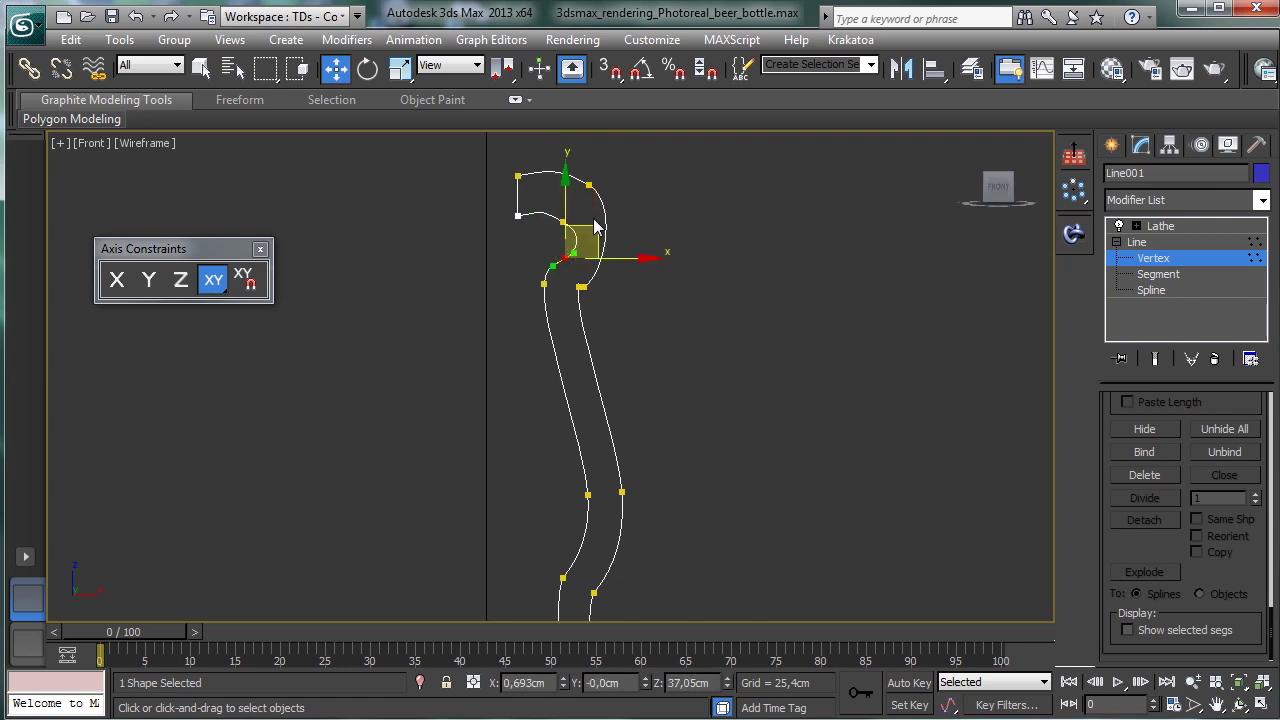
key("Delete")
Step: Reposition the neck vertex below the lip and smooth its Bezier tangent handles
left_click(565, 224)
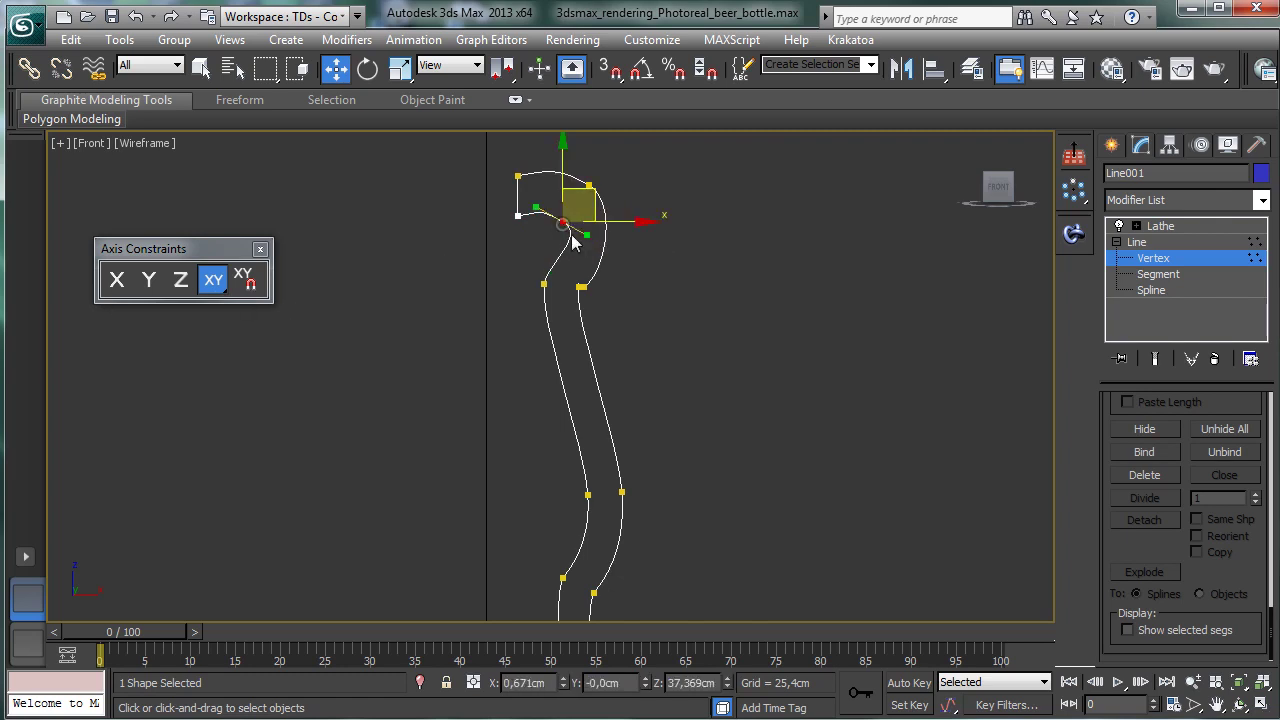
left_click_drag(585, 234, 566, 246)
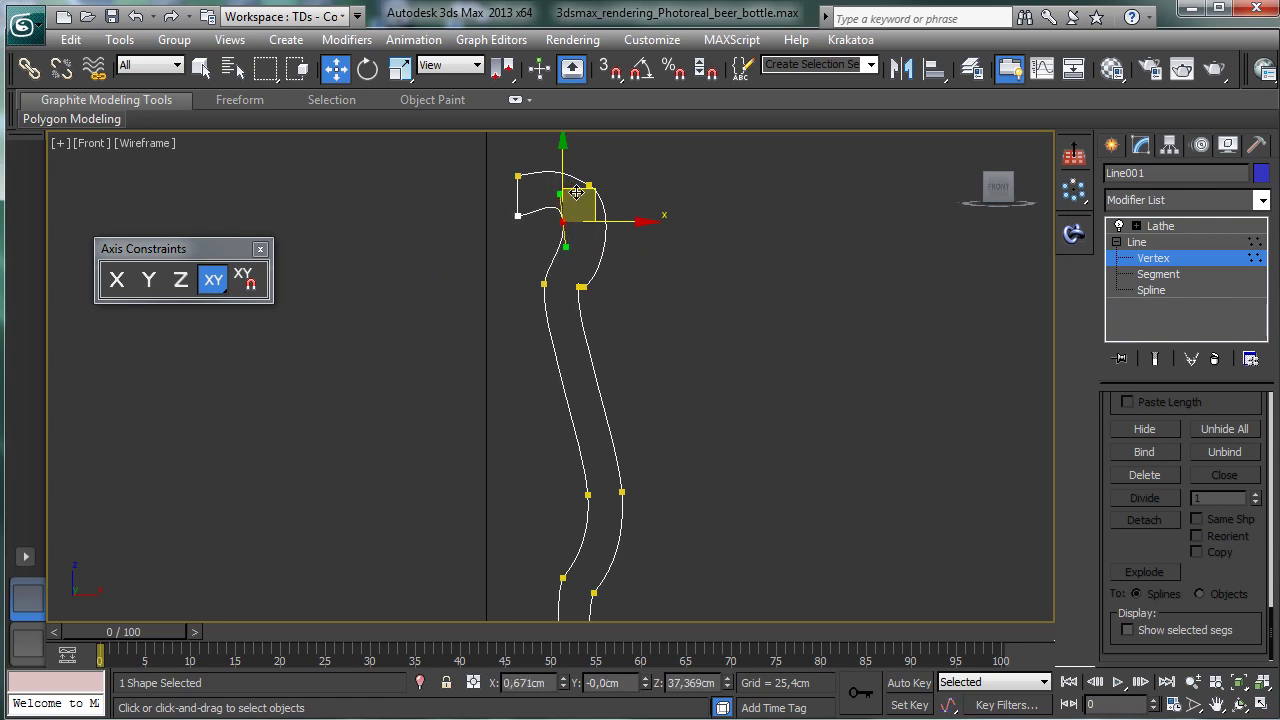
left_click_drag(577, 188, 566, 209)
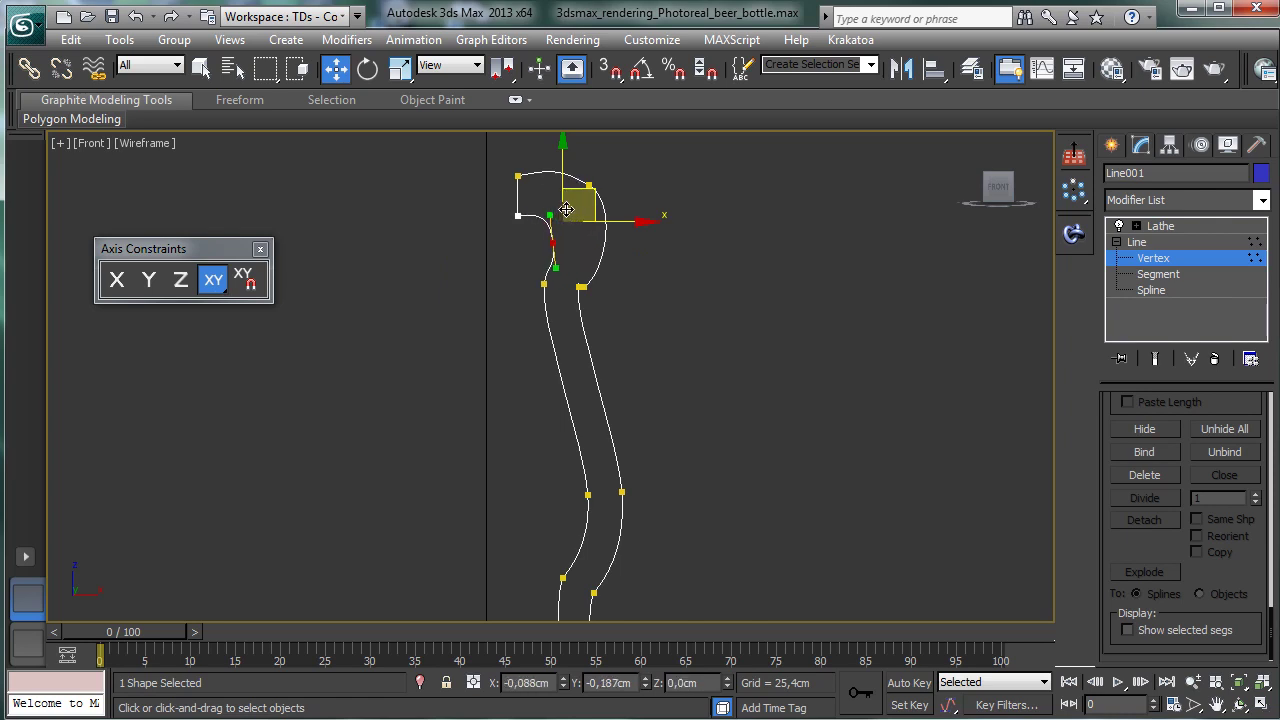
left_click_drag(576, 202, 575, 204)
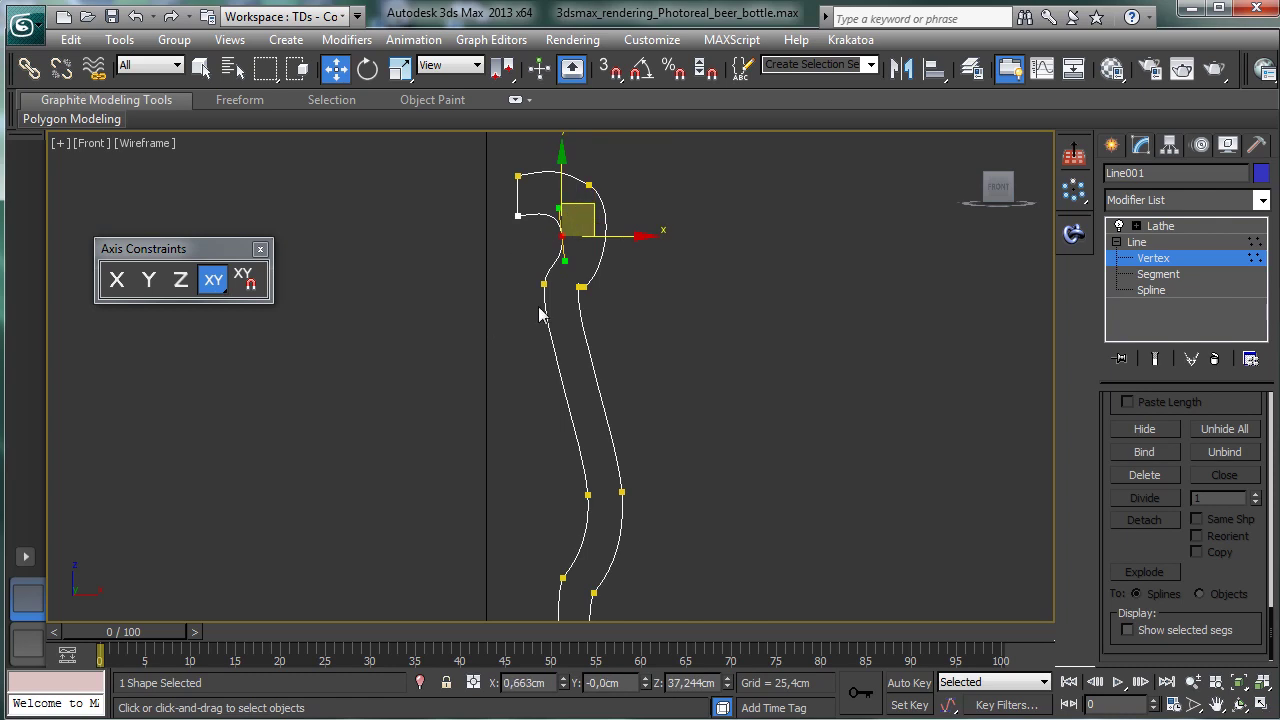
left_click(577, 288)
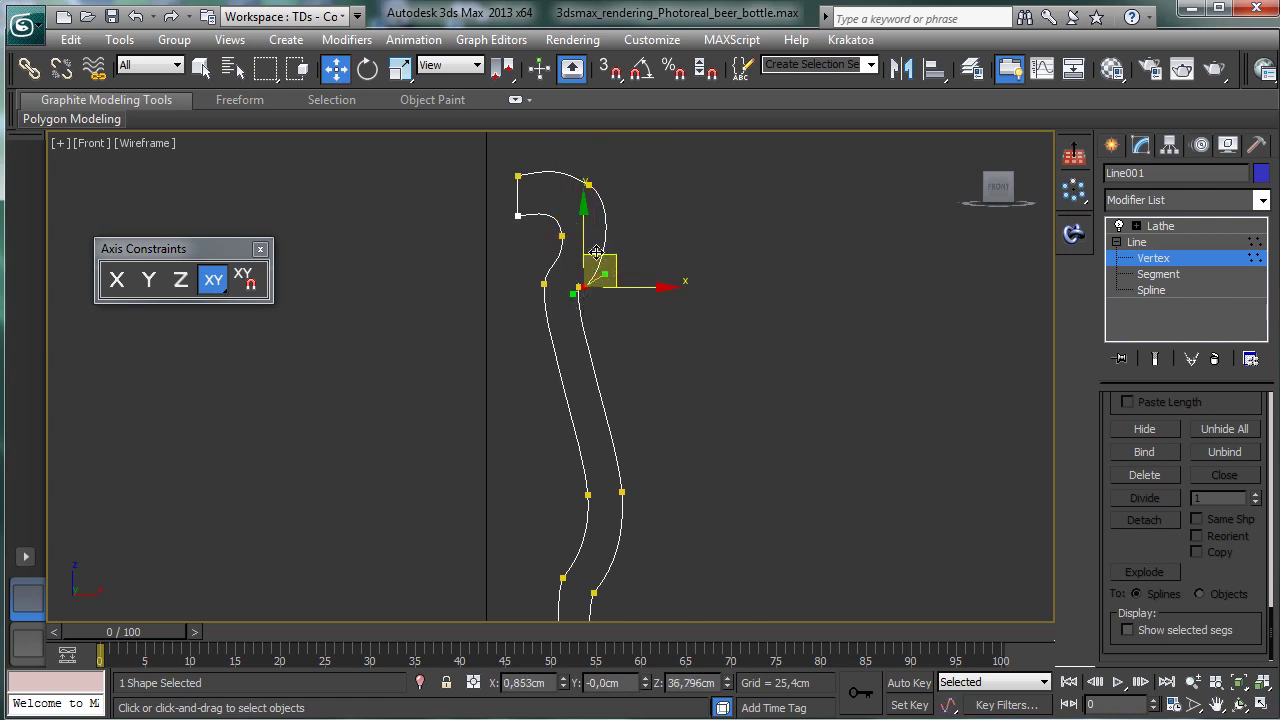
left_click_drag(596, 253, 603, 239)
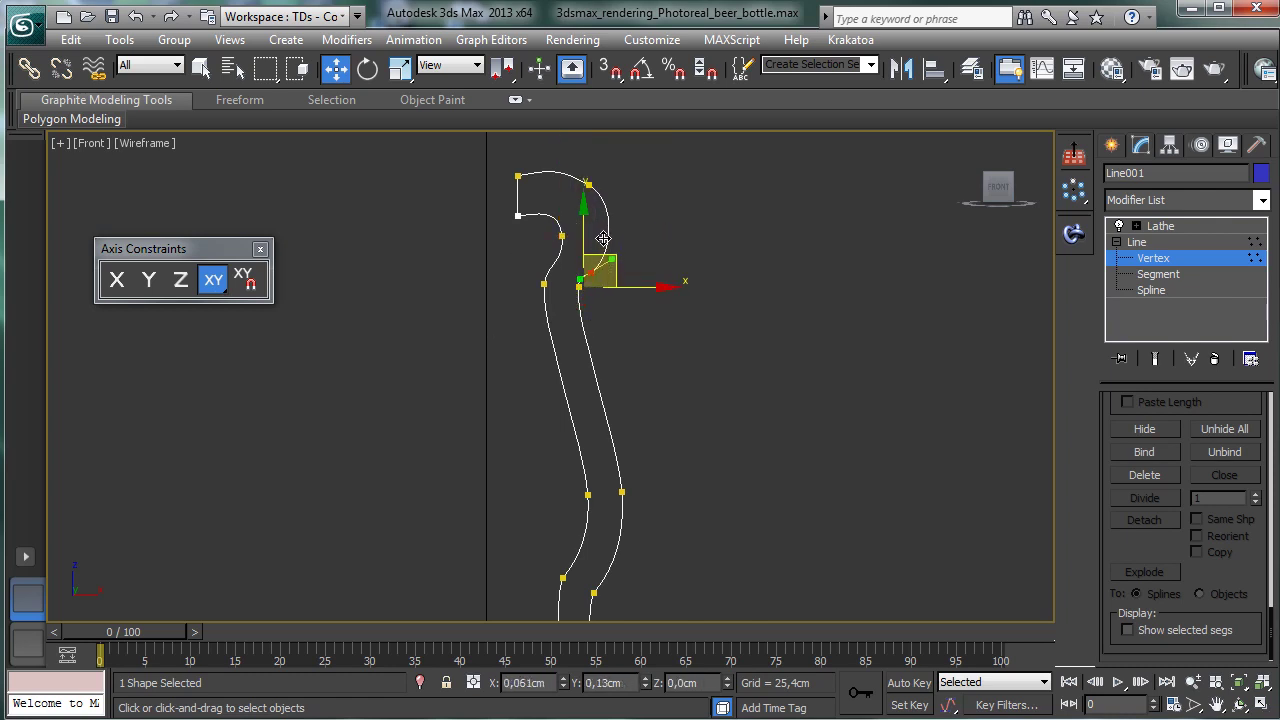
Step: Adjust the outer lip vertex's tangent and raise the upper outer vertex into a smooth arc
left_click(642, 316)
left_click(596, 272)
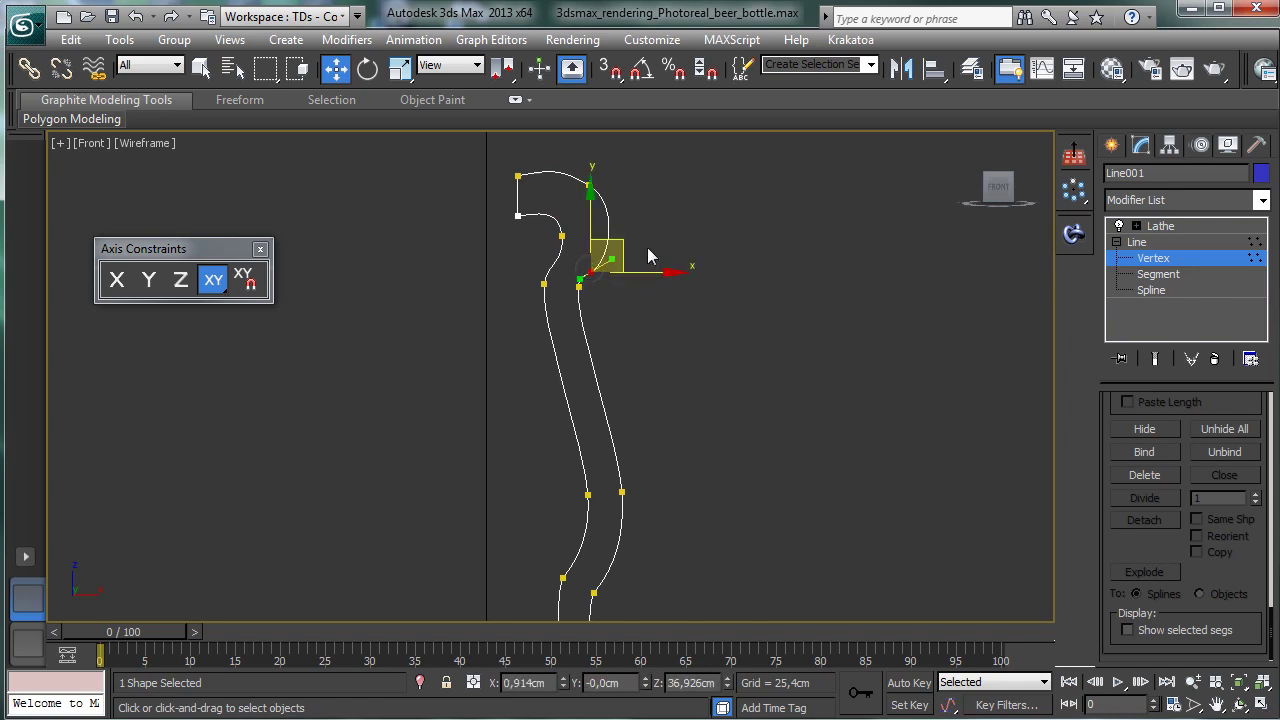
left_click_drag(613, 258, 610, 197)
left_click(588, 184)
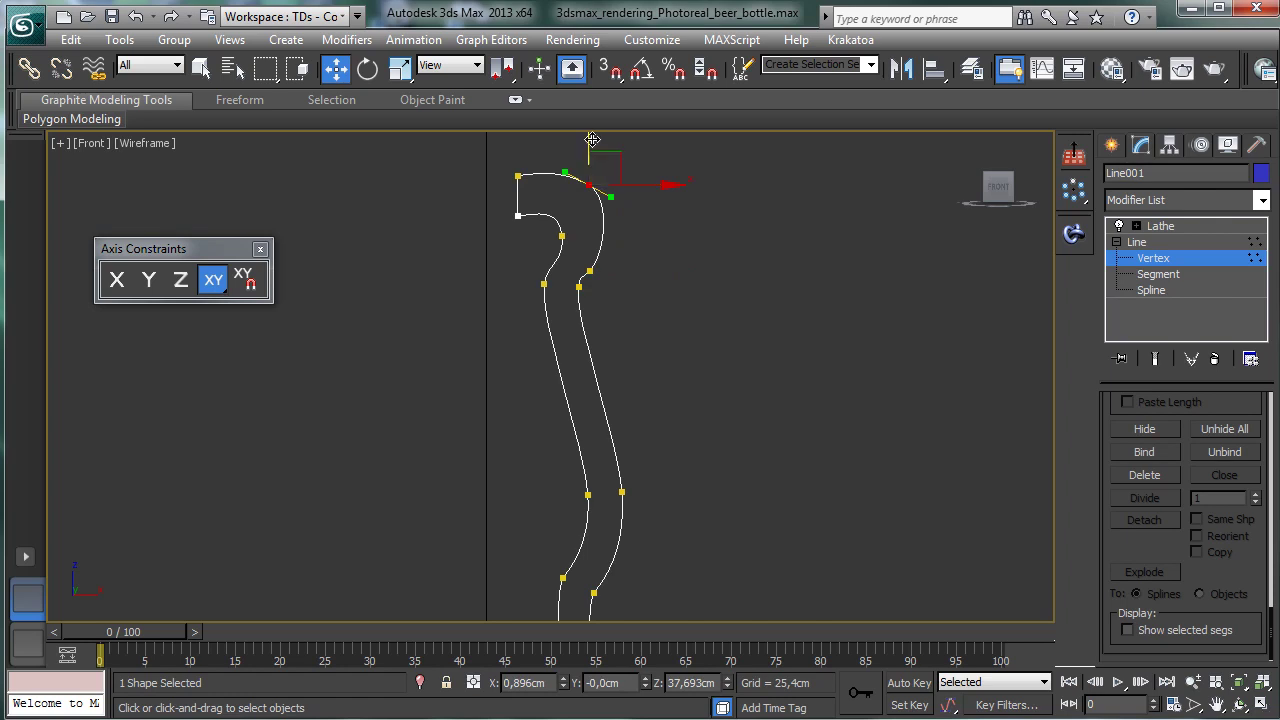
left_click_drag(592, 139, 560, 188)
left_click(561, 236)
left_click(507, 262)
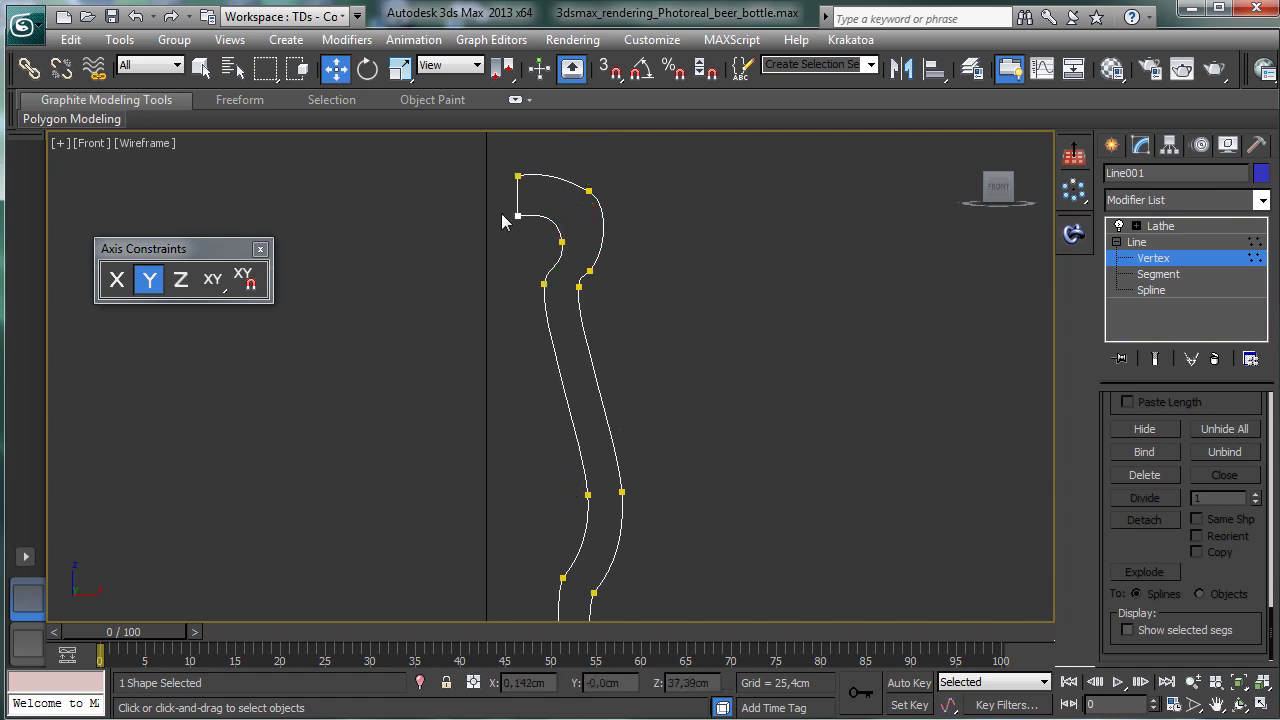
Step: Refine a new vertex onto the lip's top edge, nudge it outward, and frame the whole profile
scroll(1183, 398, "up", 6)
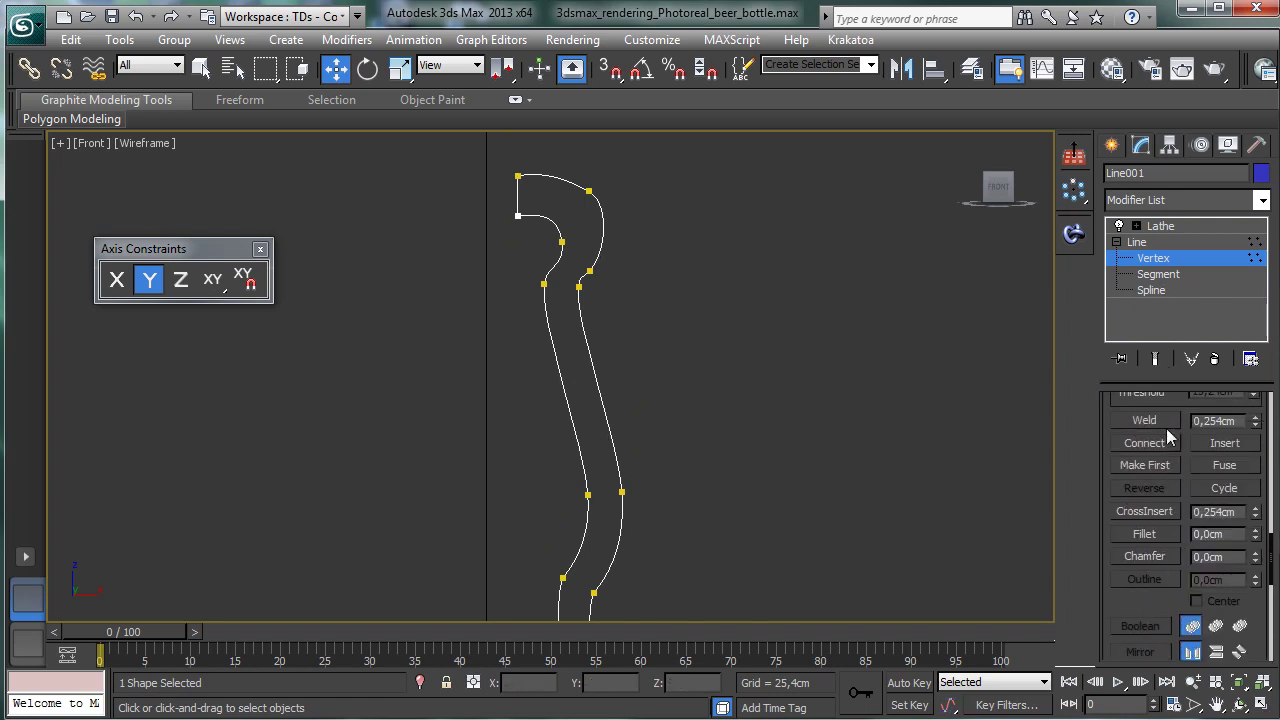
left_click_drag(1185, 447, 1166, 552)
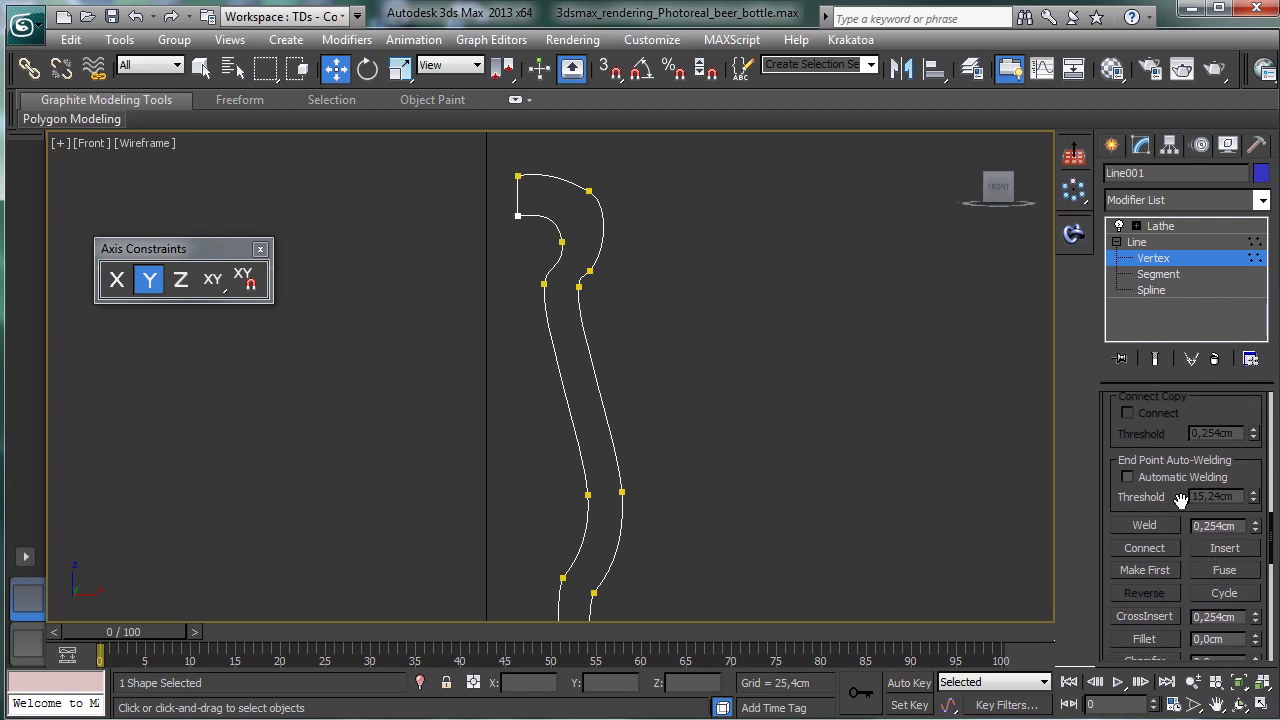
scroll(1181, 496, "up", 5)
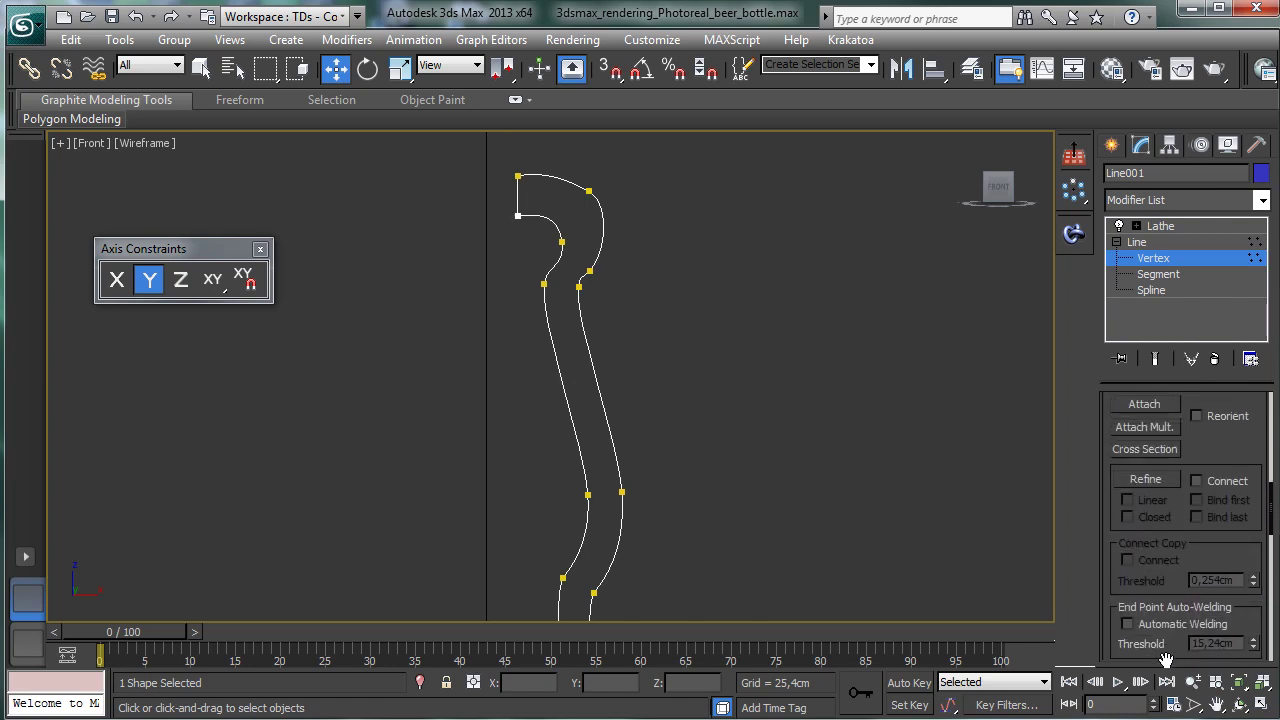
left_click(1135, 530)
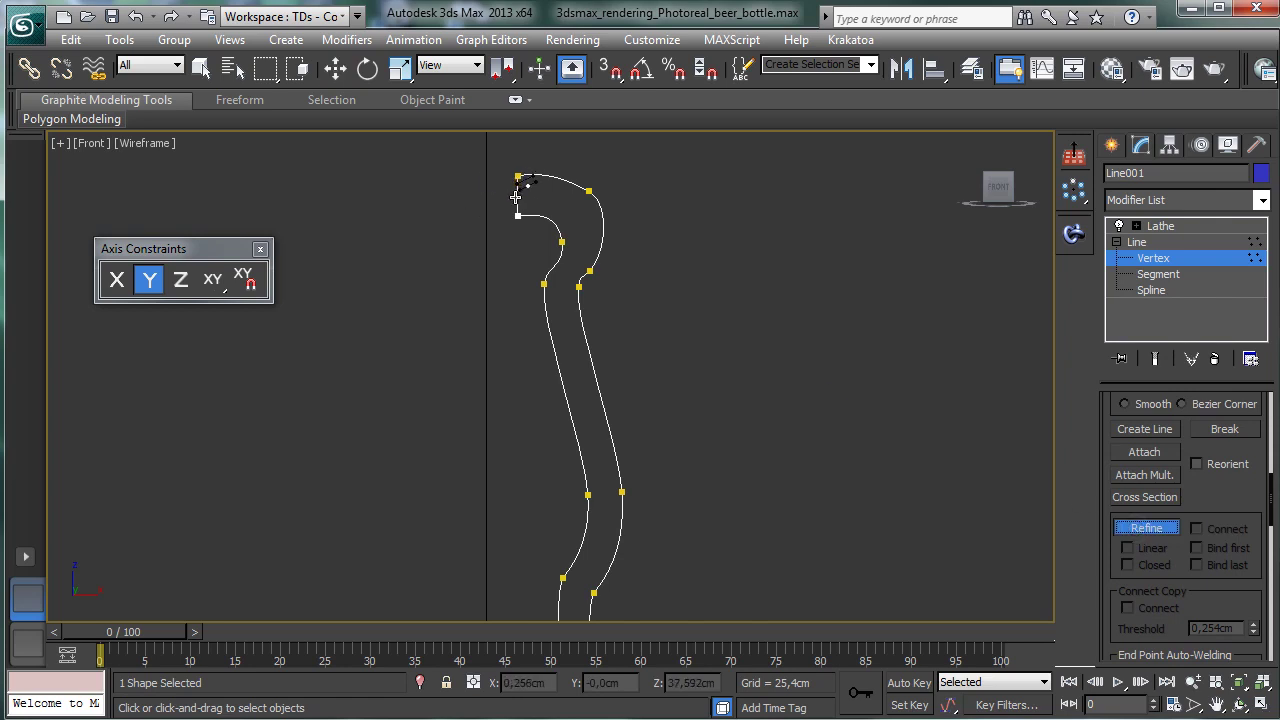
left_click(518, 200)
right_click(518, 204)
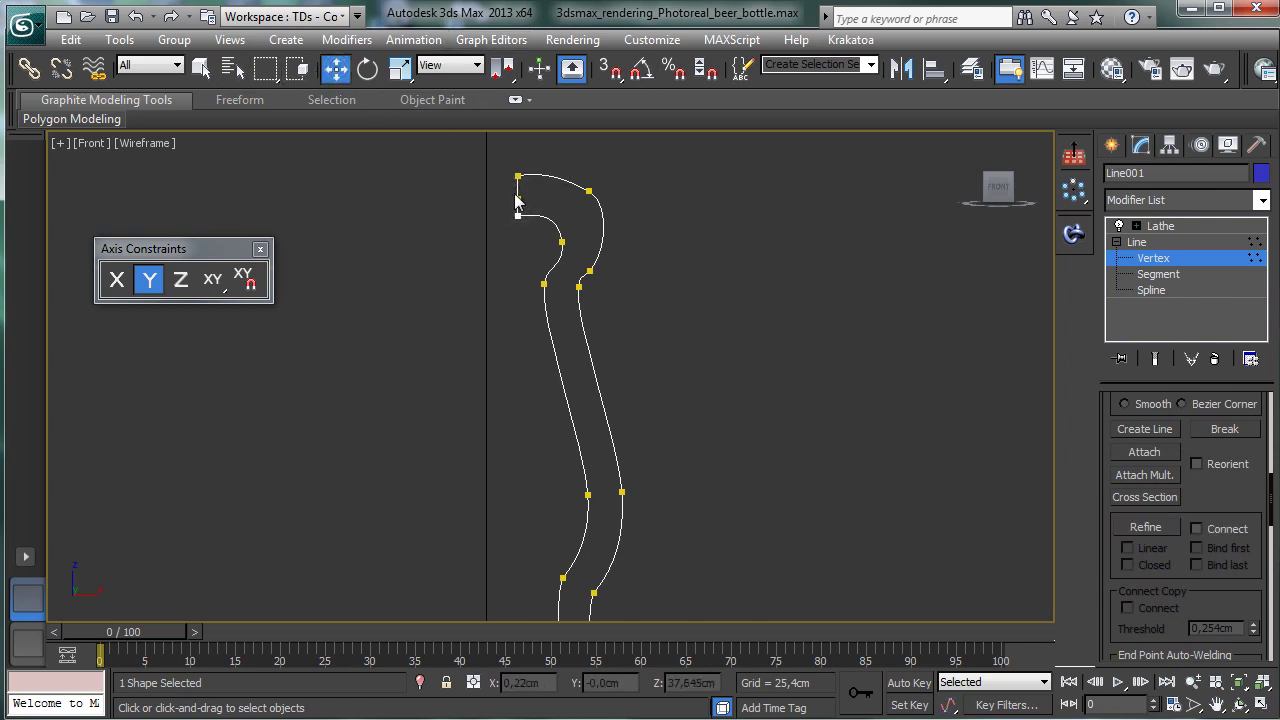
left_click_drag(531, 170, 535, 172)
left_click(934, 242)
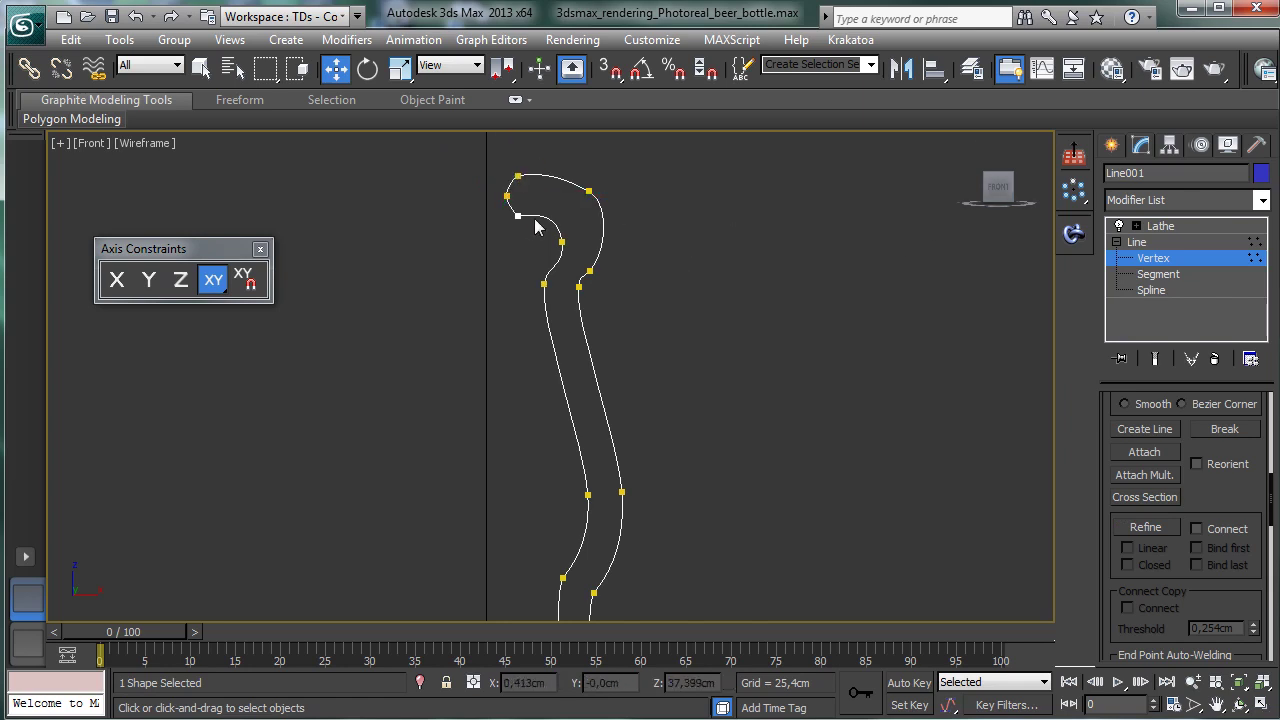
left_click(1237, 681)
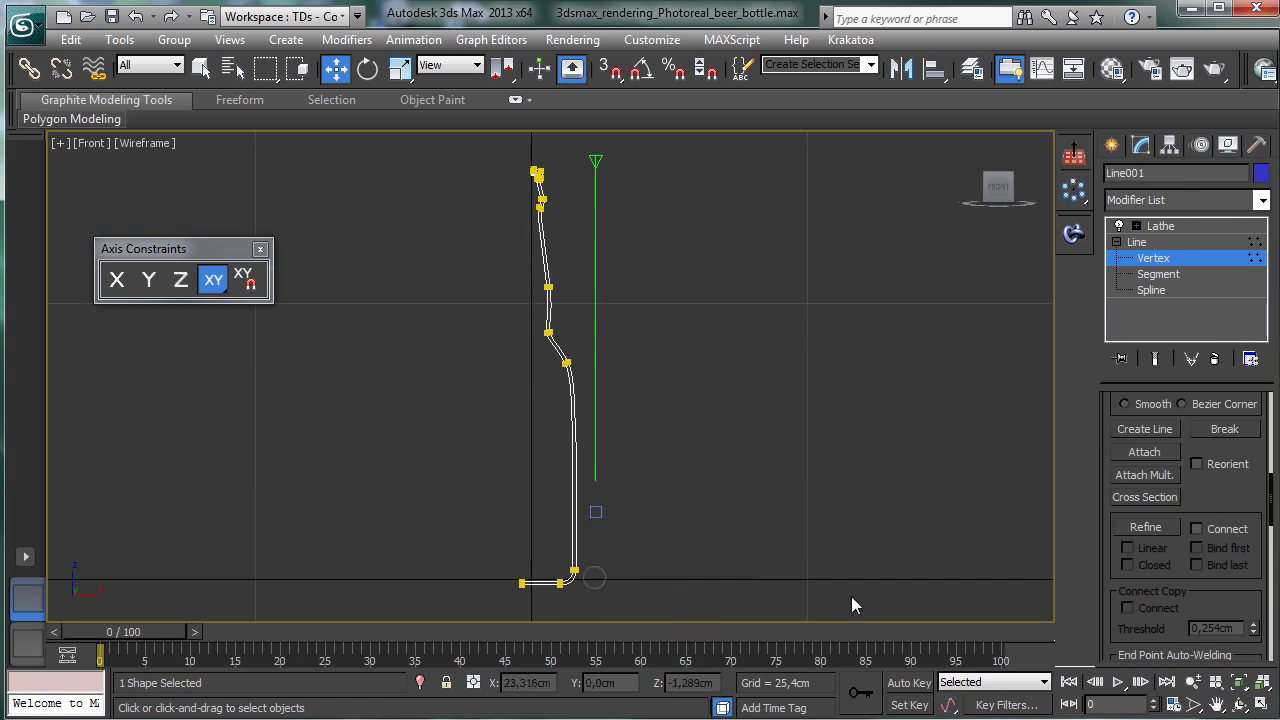
Step: Zoom and pan the Front view down to the bottom corner of the bottle profile
left_click(1191, 681)
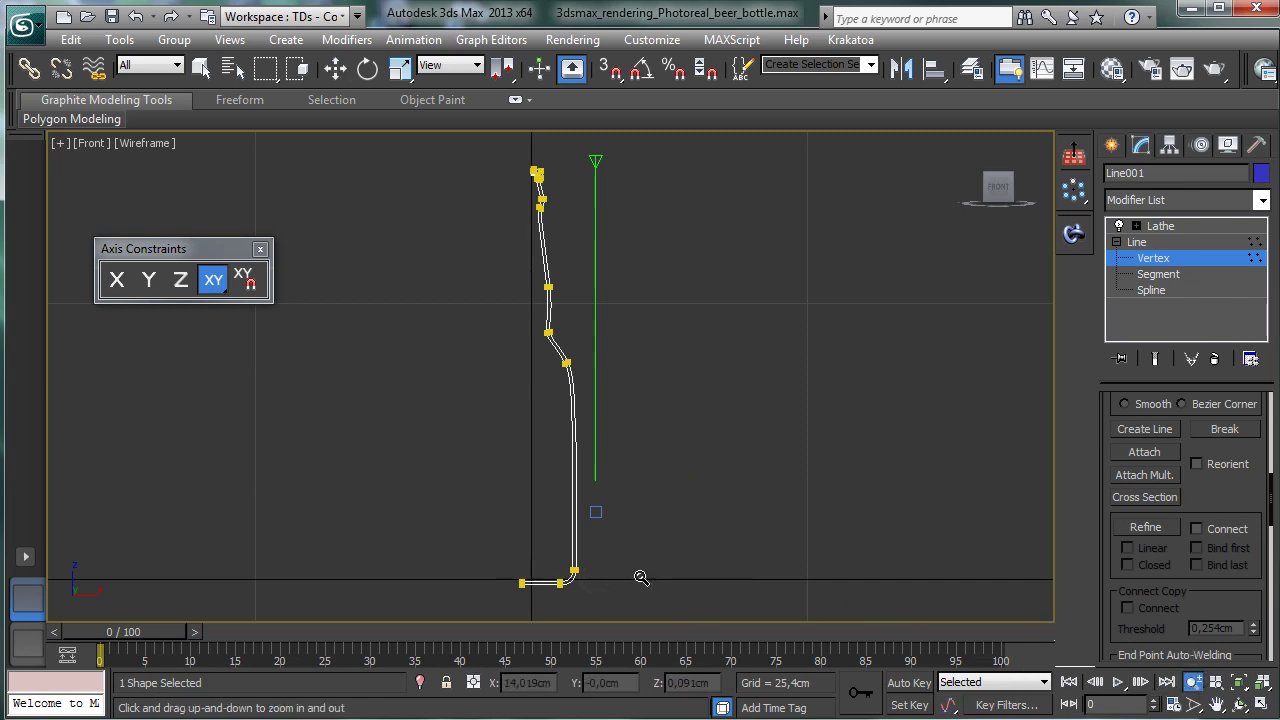
left_click_drag(563, 571, 1001, 638)
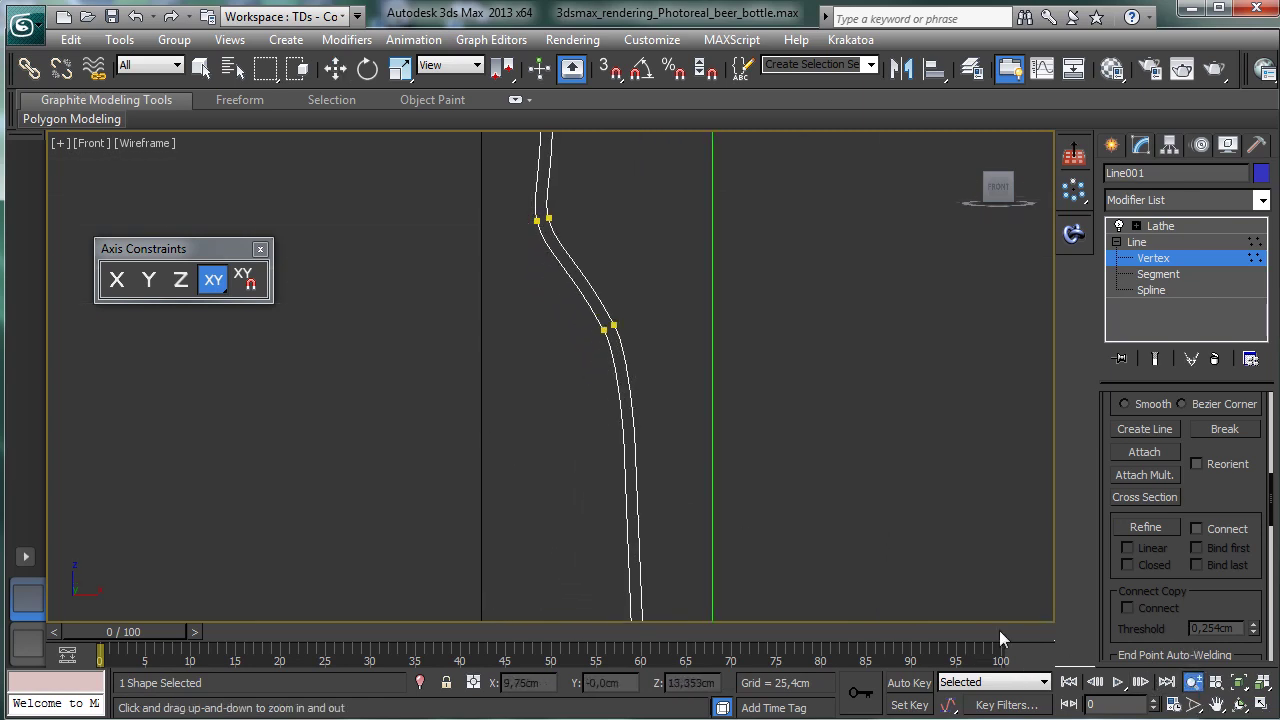
left_click(1216, 705)
left_click_drag(760, 554, 752, 226)
left_click_drag(724, 488, 734, 163)
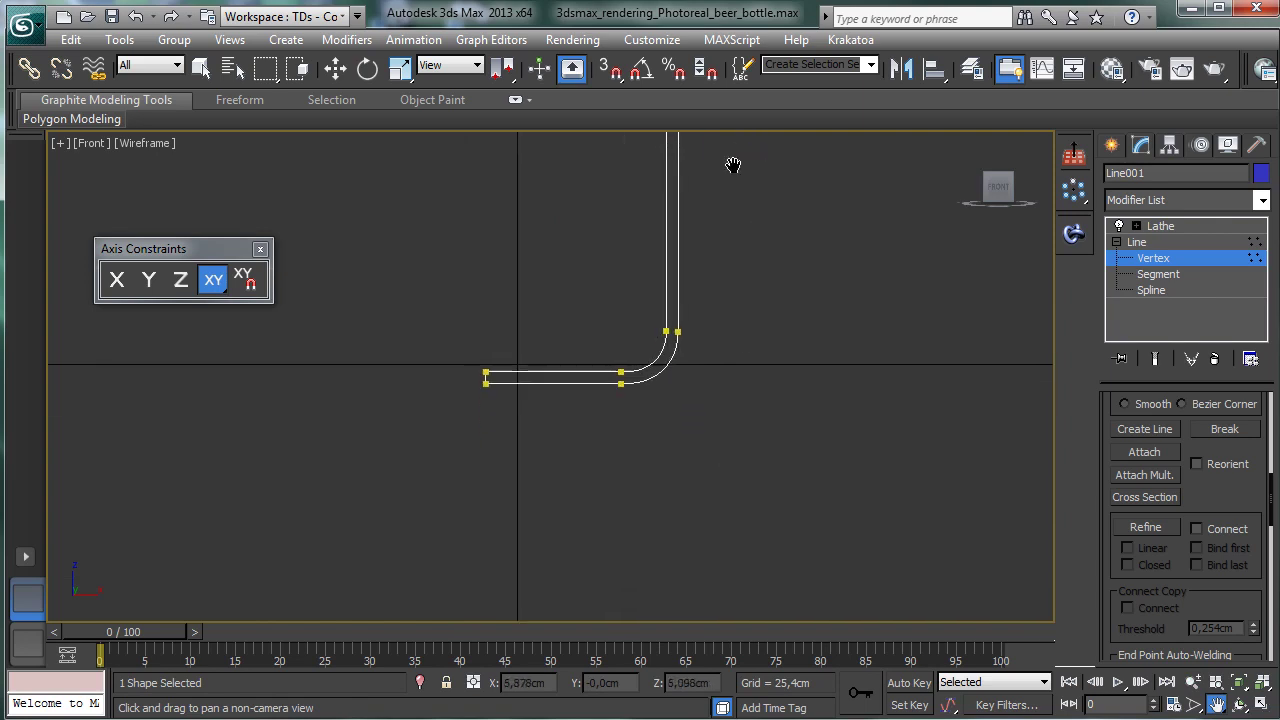
Step: Slide the two bottom corner vertices right along X and nudge the two above them down along Y
left_click(335, 67)
left_click_drag(590, 356, 669, 414)
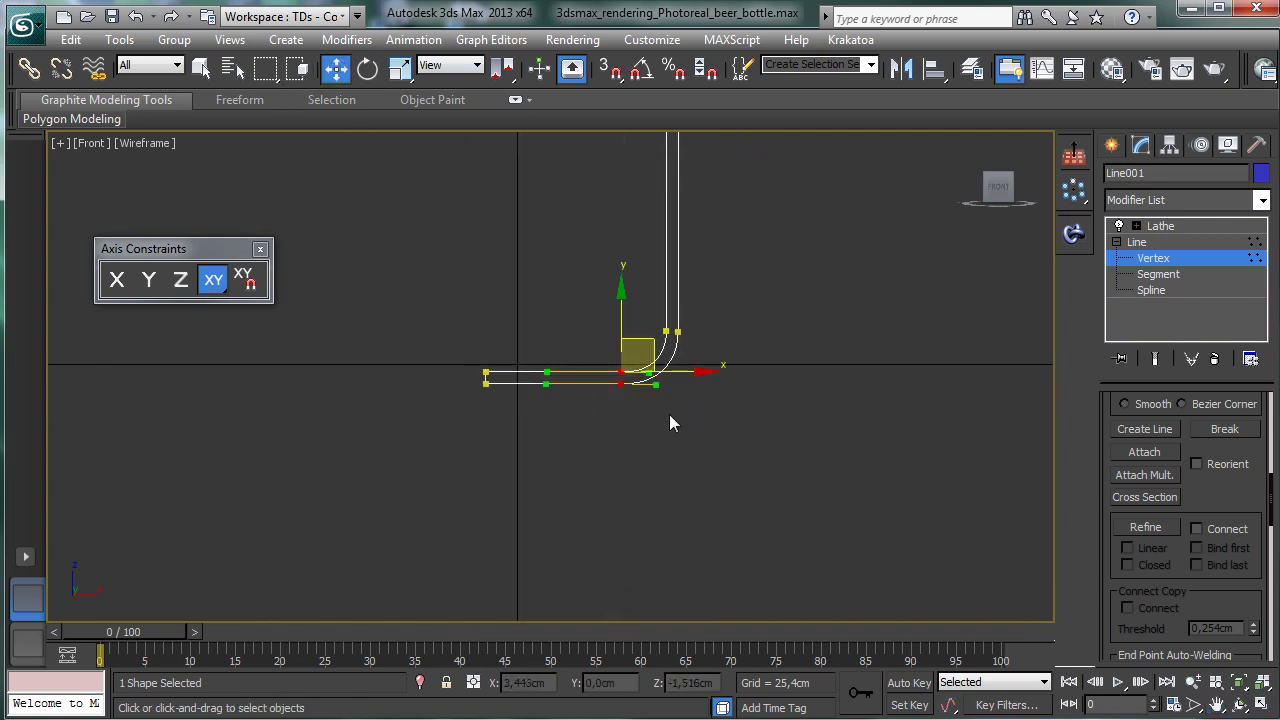
key("F5")
left_click_drag(650, 372, 704, 373)
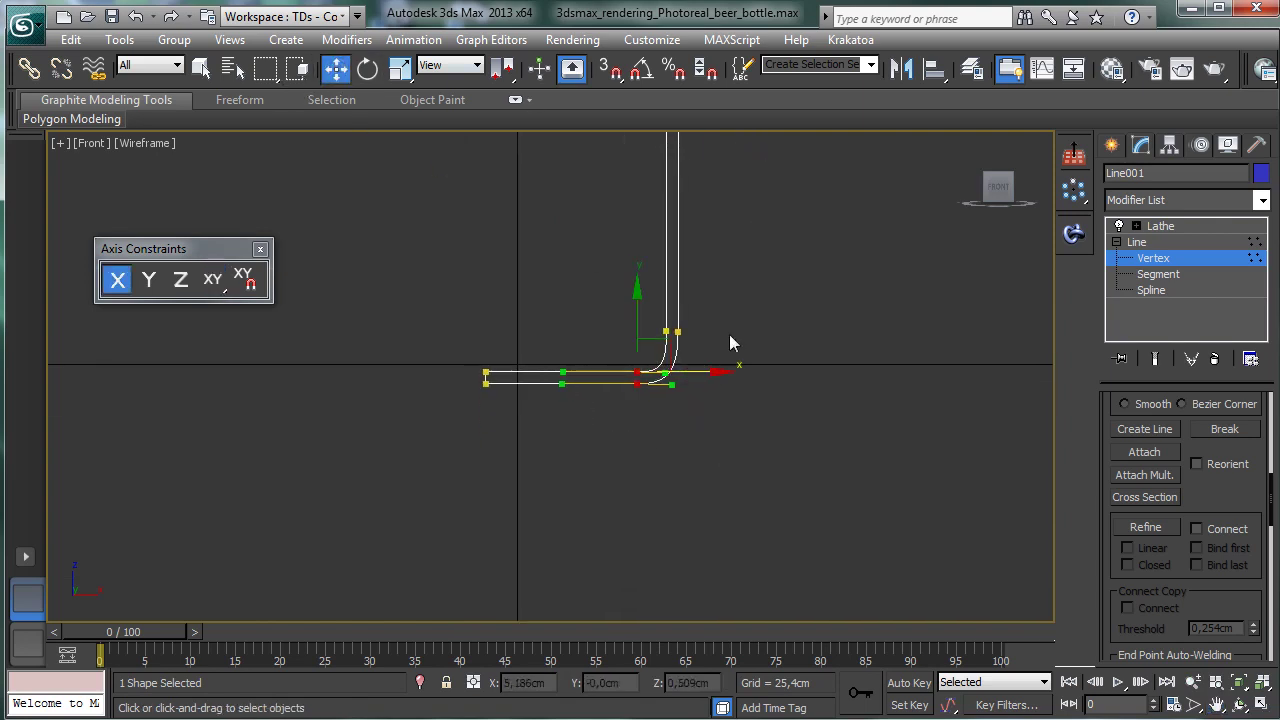
left_click(725, 336)
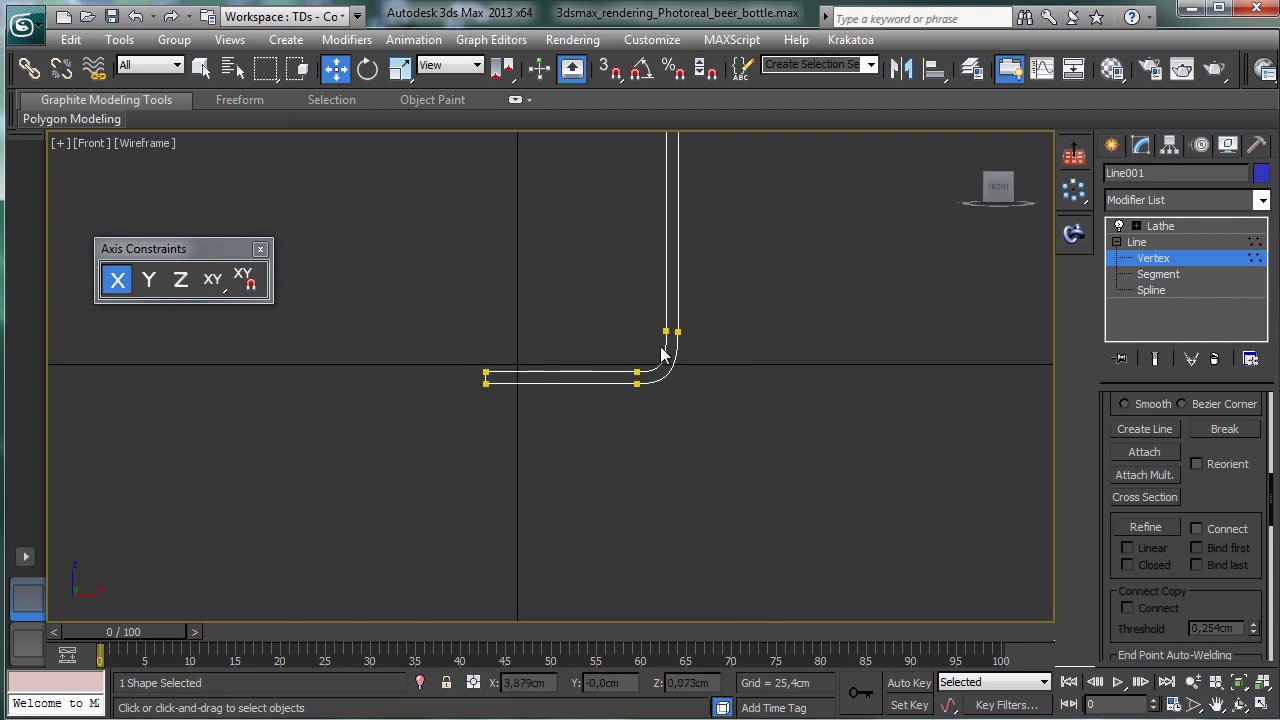
left_click_drag(705, 350, 705, 342)
key("F6")
left_click_drag(671, 262, 671, 270)
left_click(744, 364)
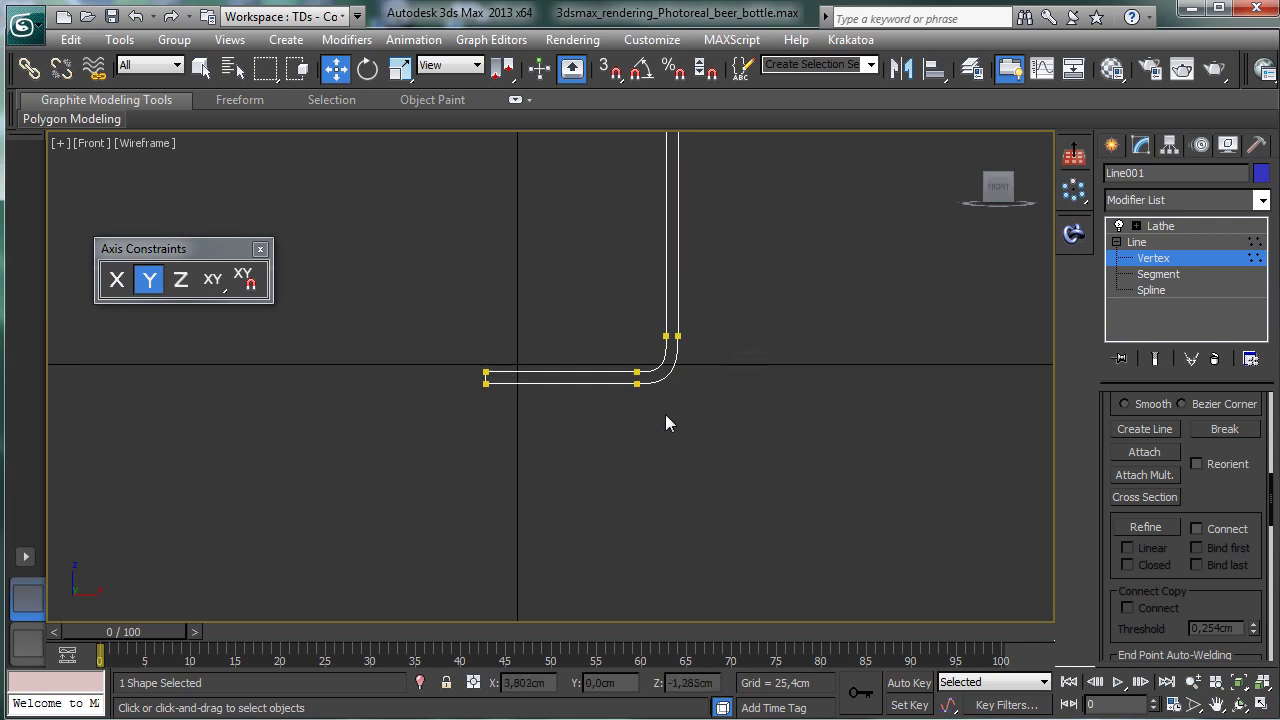
Step: Raise the base's left end and inner corner vertices so the bottom curves upward
left_click(1164, 244)
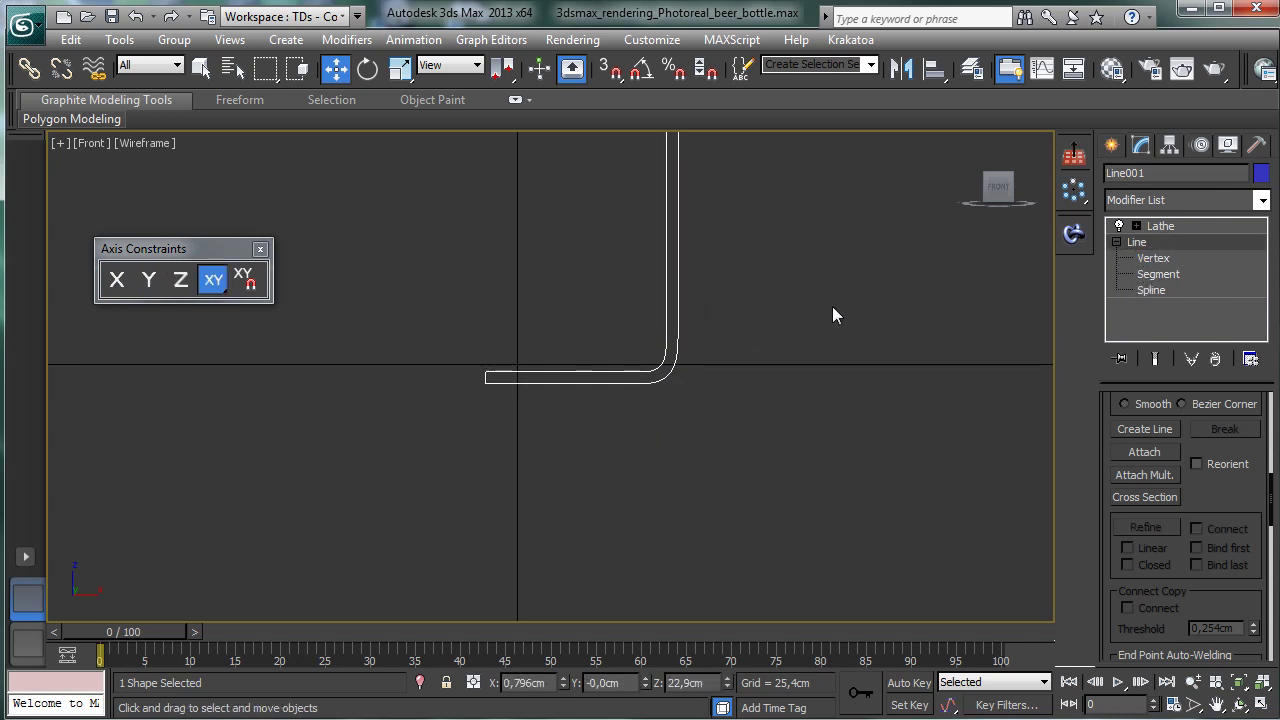
left_click(1153, 258)
left_click_drag(458, 352, 511, 379)
left_click_drag(488, 317, 488, 296)
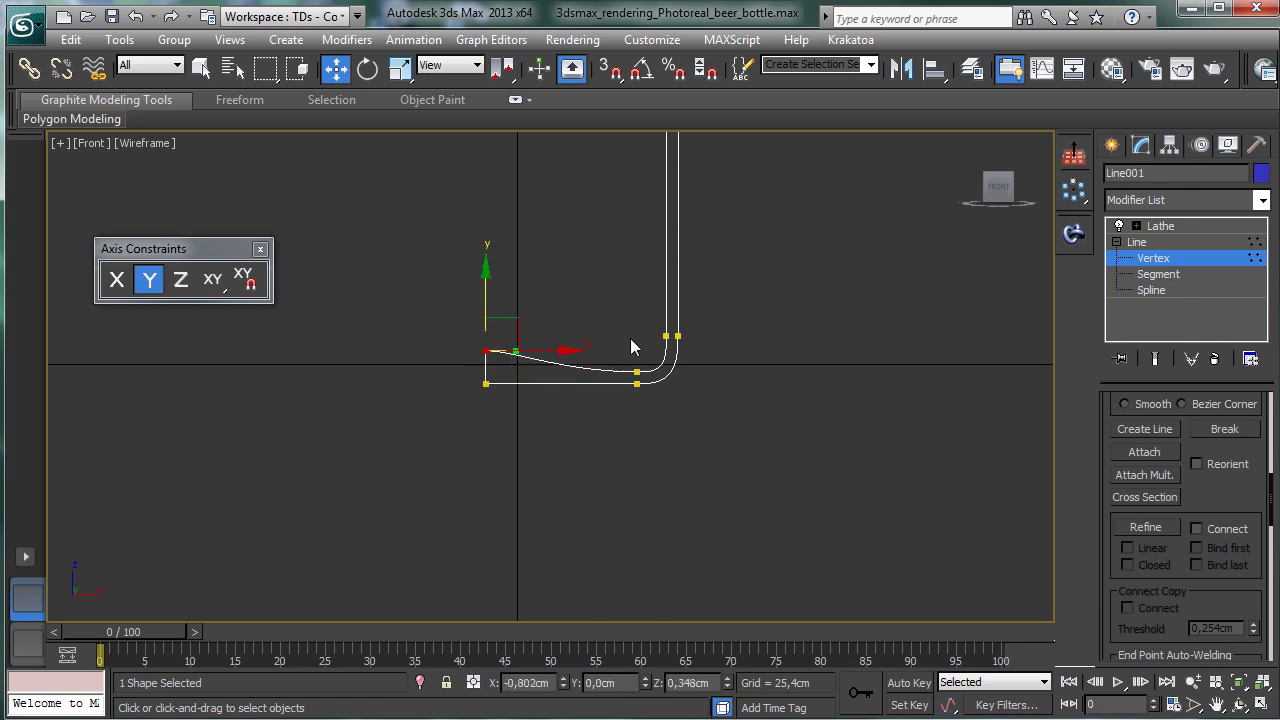
left_click(637, 372)
left_click_drag(638, 372, 649, 367)
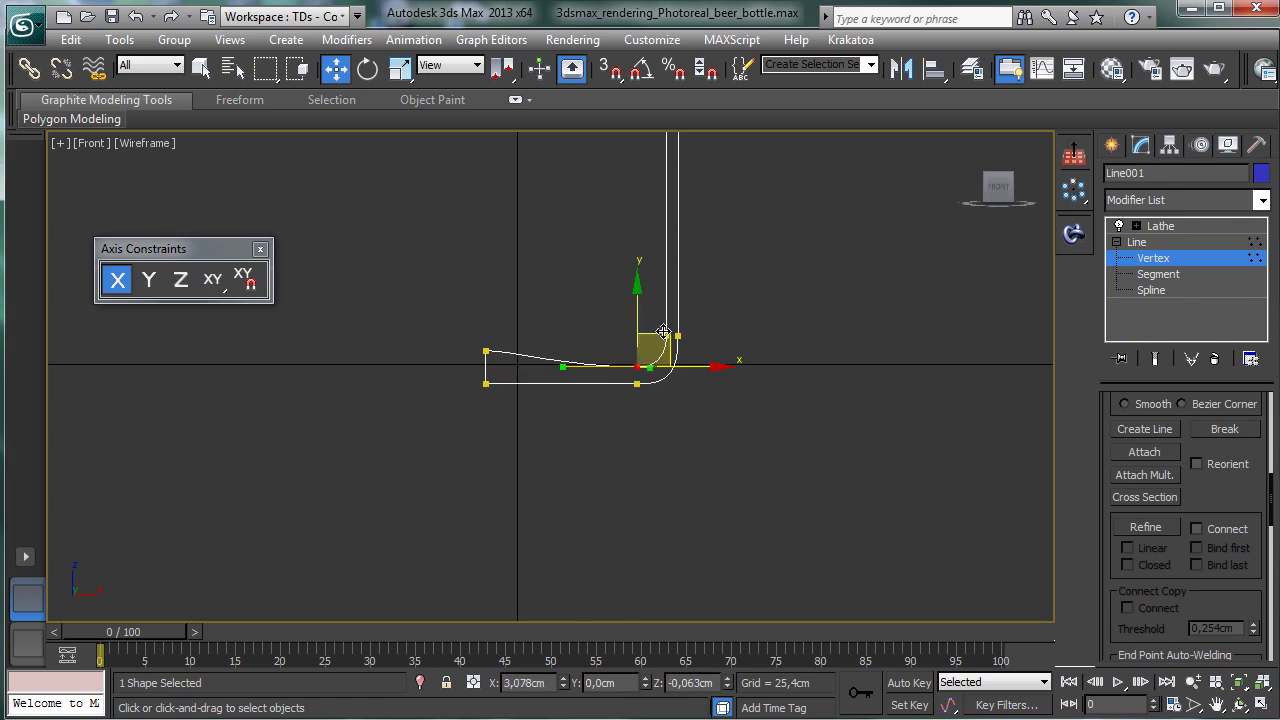
left_click(666, 336)
left_click_drag(663, 256, 663, 258)
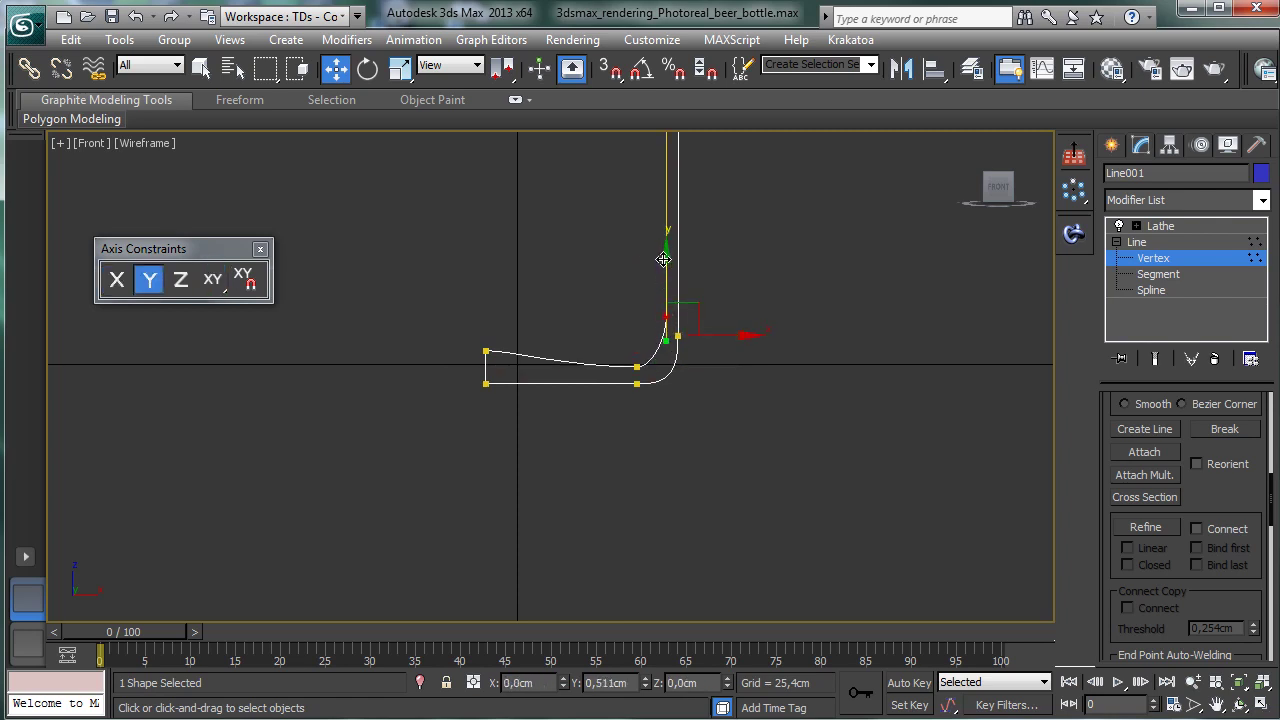
left_click(637, 367)
left_click_drag(637, 332, 630, 309)
Step: Raise the left end and upper corner vertices further and pull the inner curve vertex left along X
left_click_drag(520, 380, 520, 378)
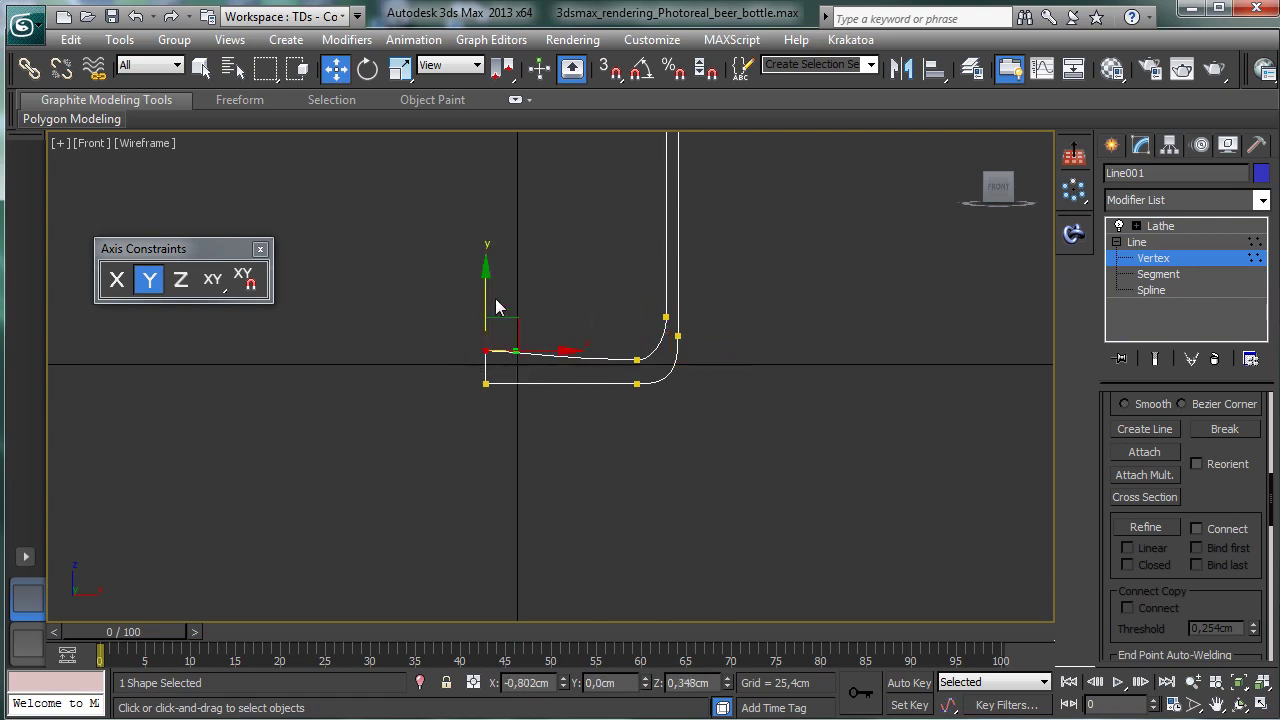
left_click_drag(492, 288, 481, 289)
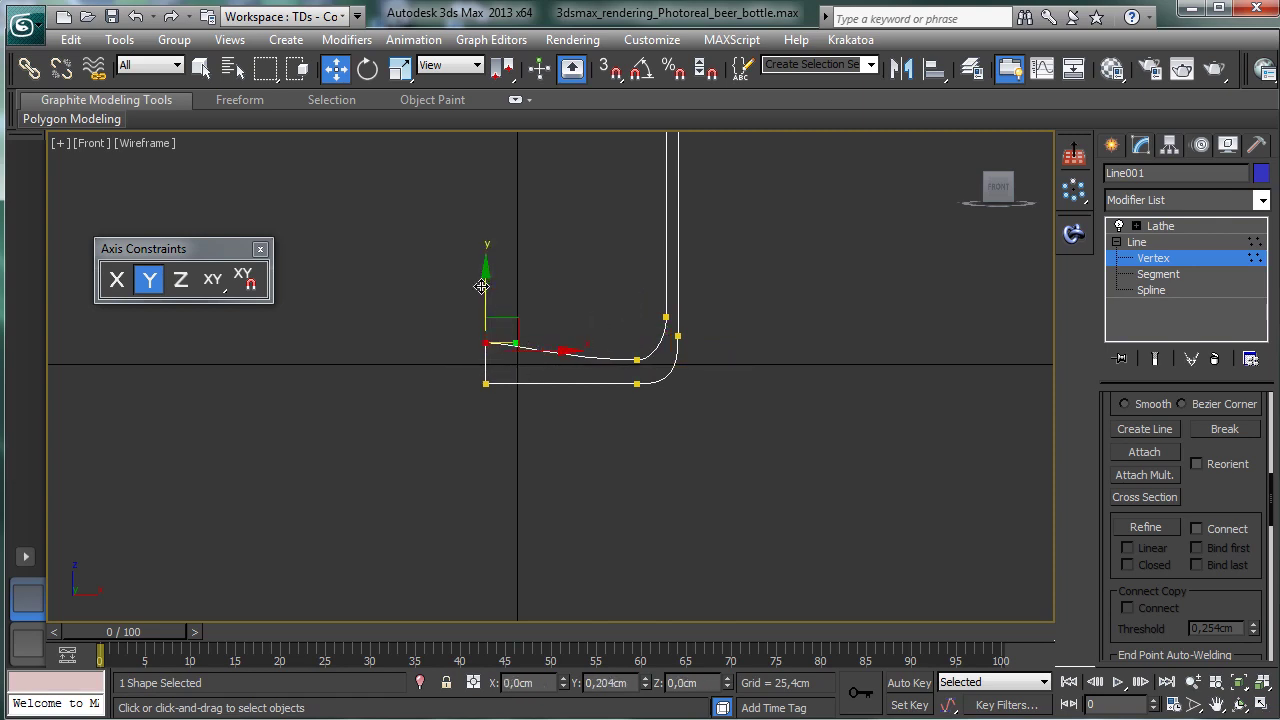
left_click(666, 317)
left_click_drag(663, 263, 663, 249)
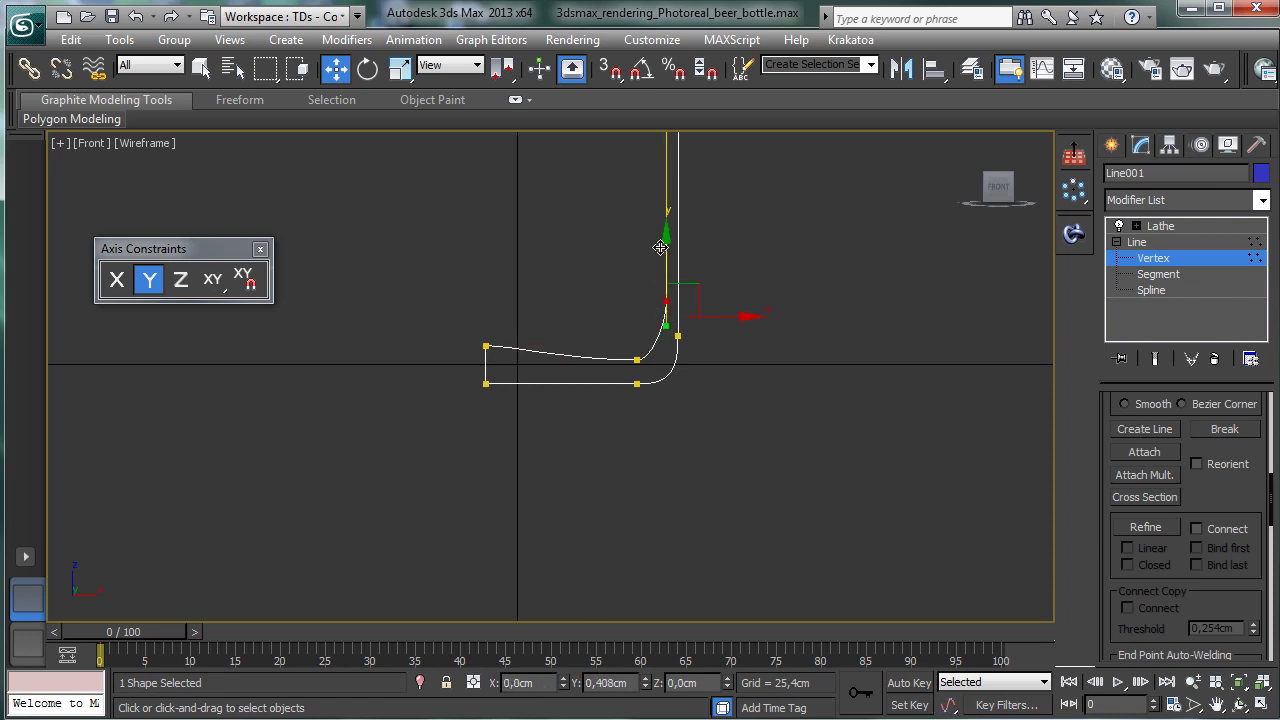
left_click(638, 359)
left_click(690, 361)
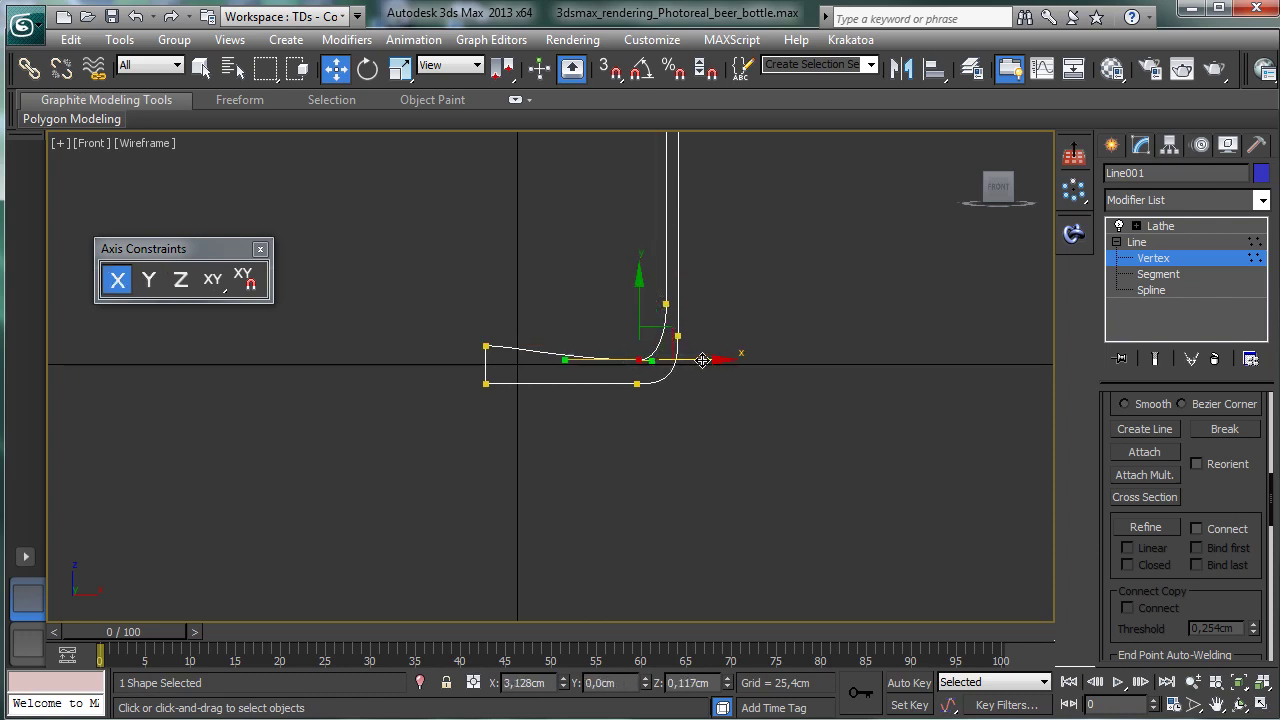
left_click_drag(703, 360, 691, 360)
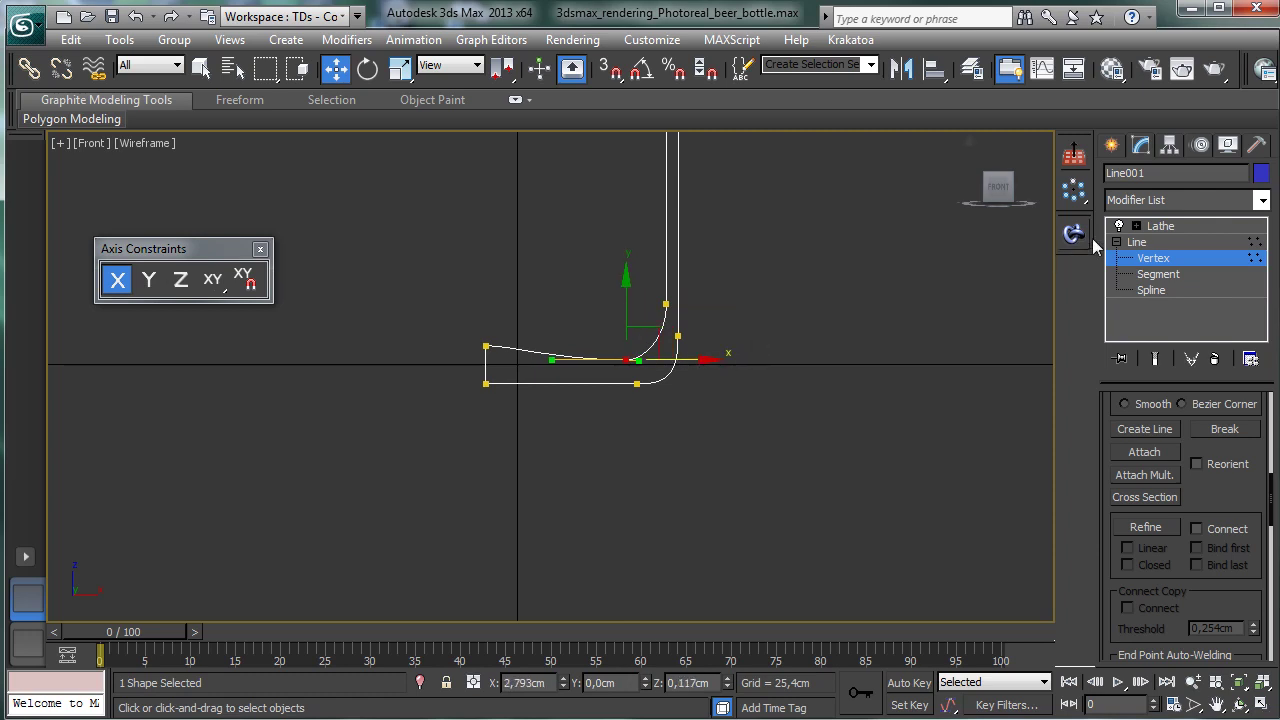
left_click(1170, 258)
Step: Show the lathed bottle, center its pivot via Affect Pivot Only > Center to Object, and view shaded Perspective
left_click(1238, 683)
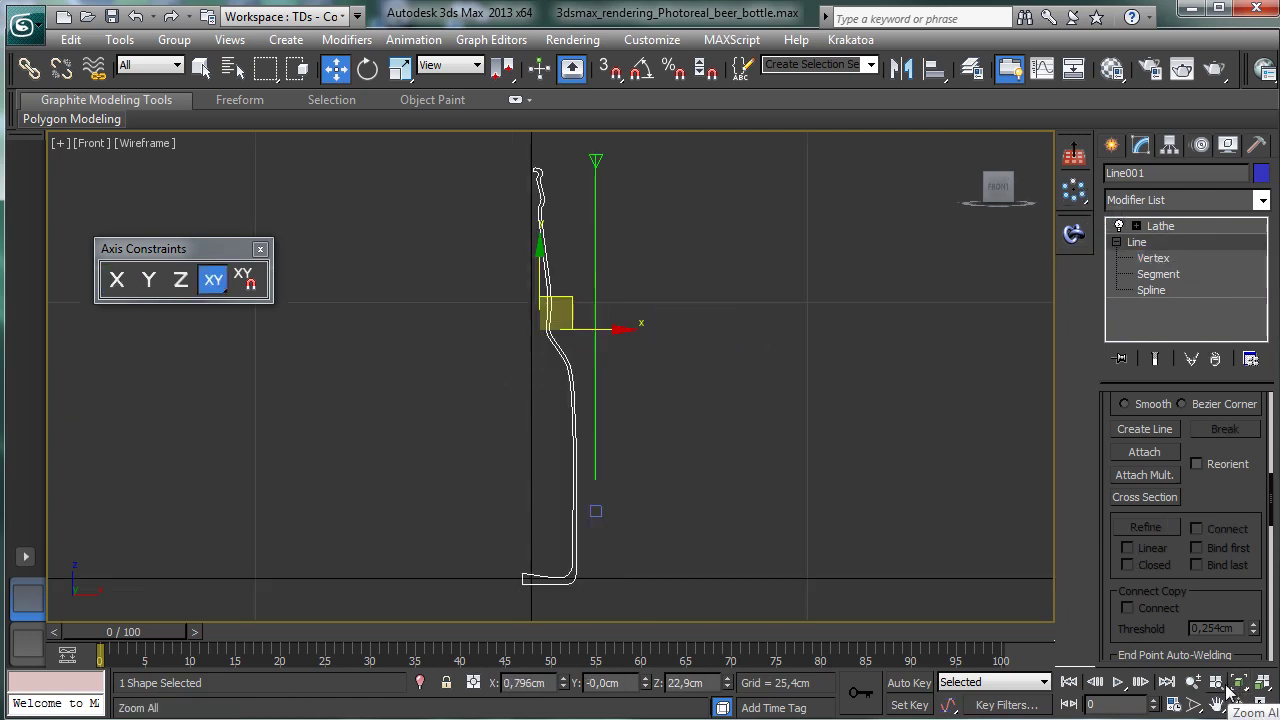
left_click(1140, 228)
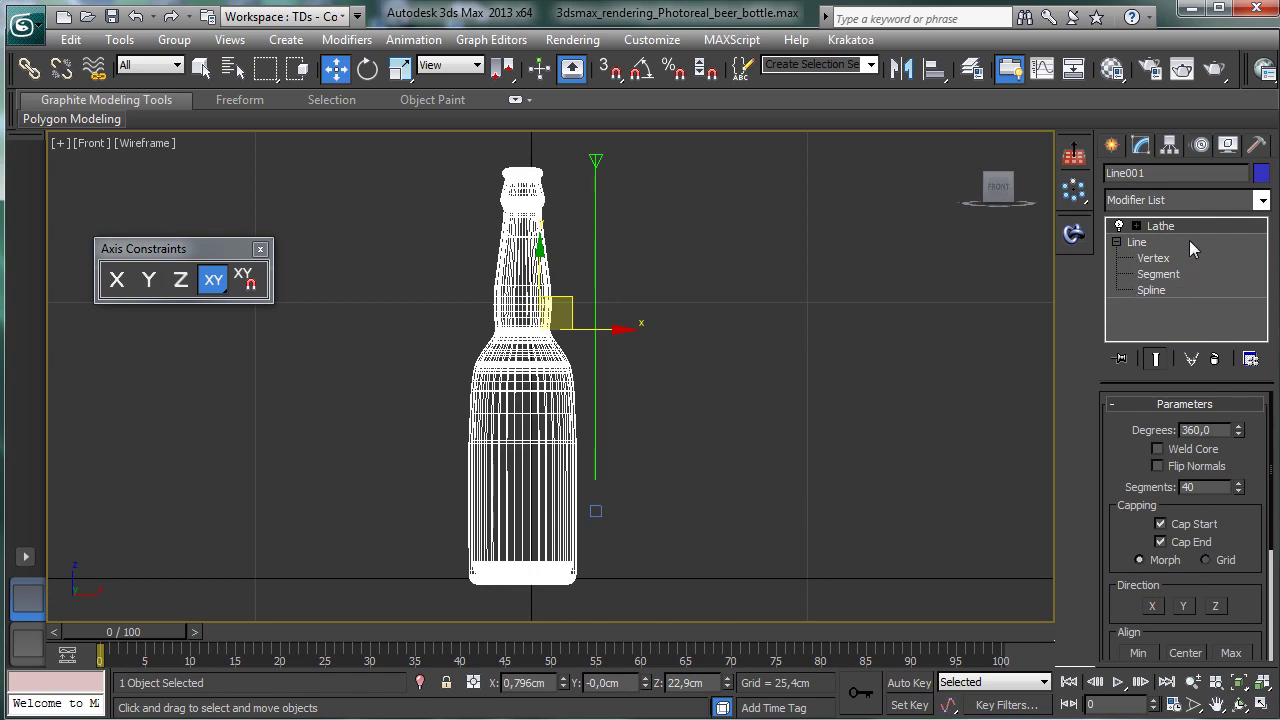
left_click(1168, 147)
left_click(1185, 272)
left_click(1183, 375)
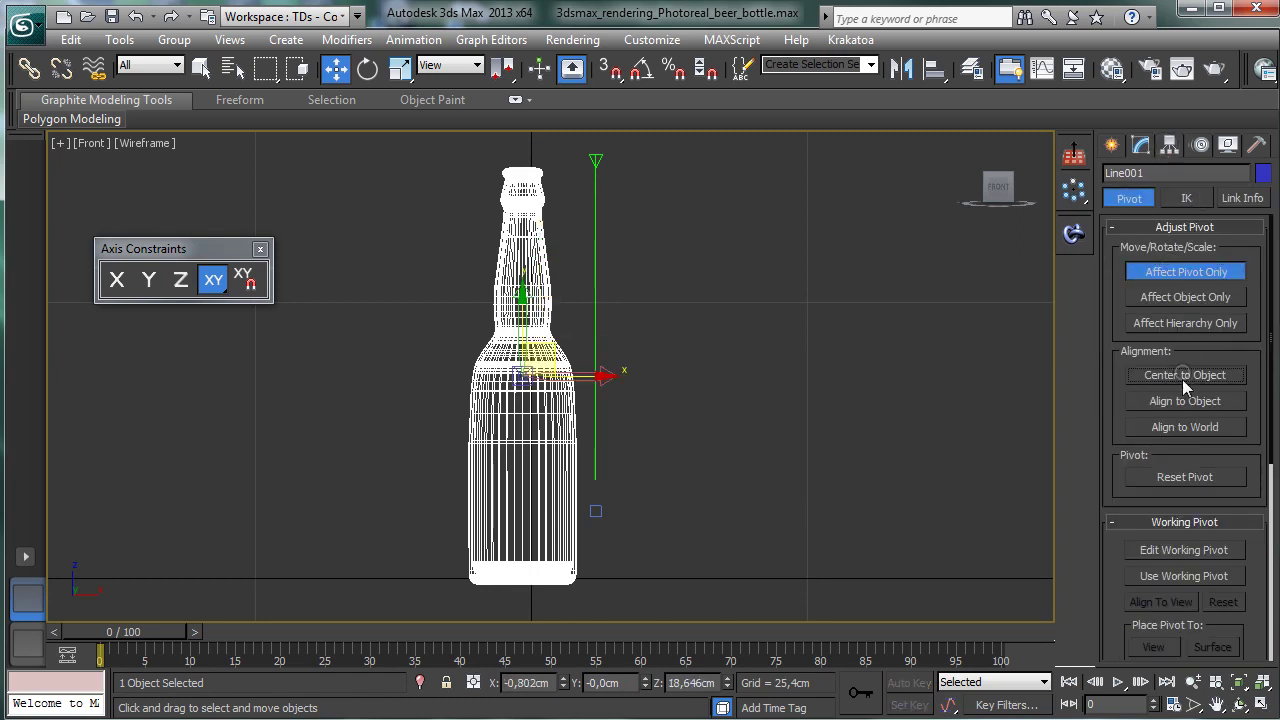
left_click(1185, 271)
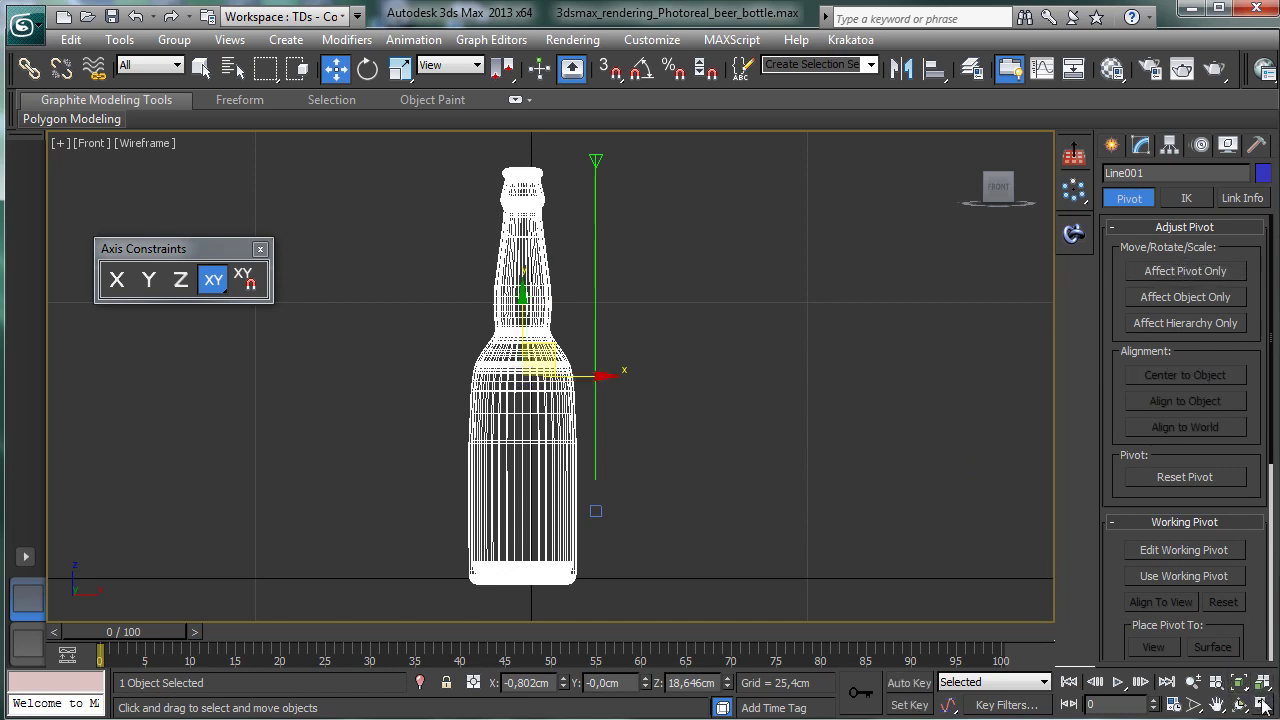
left_click(201, 68)
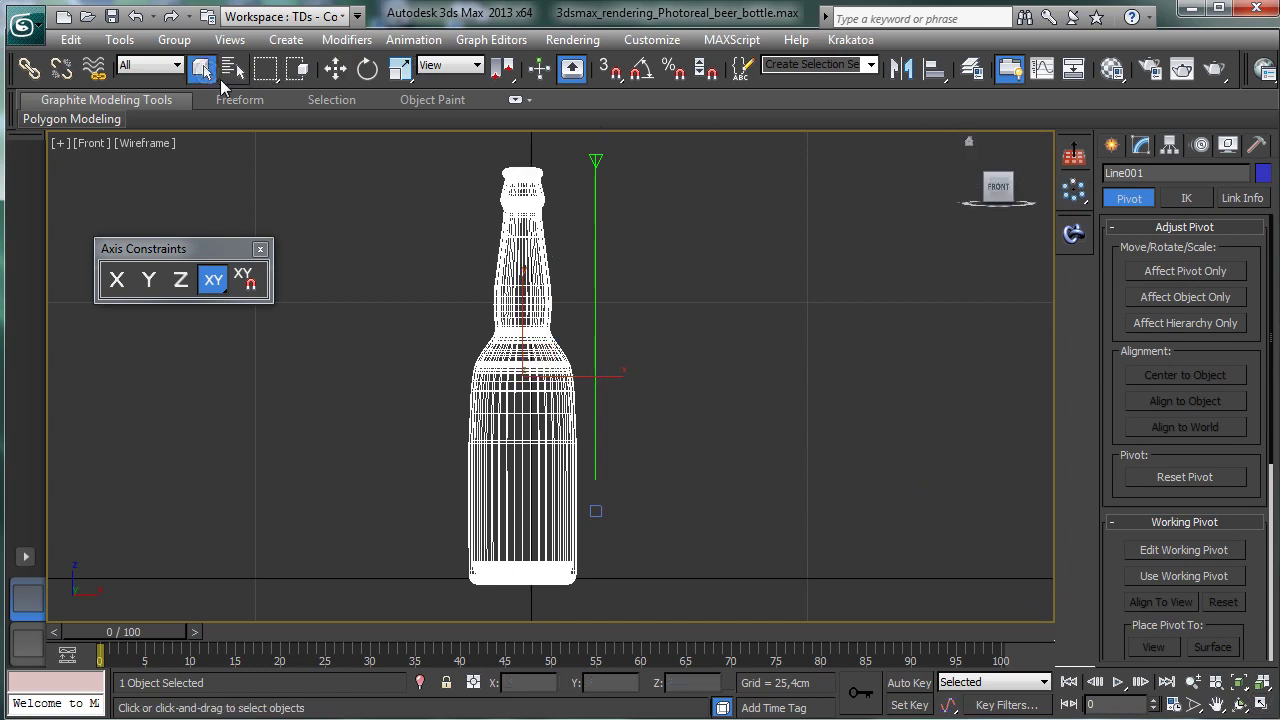
left_click(28, 597)
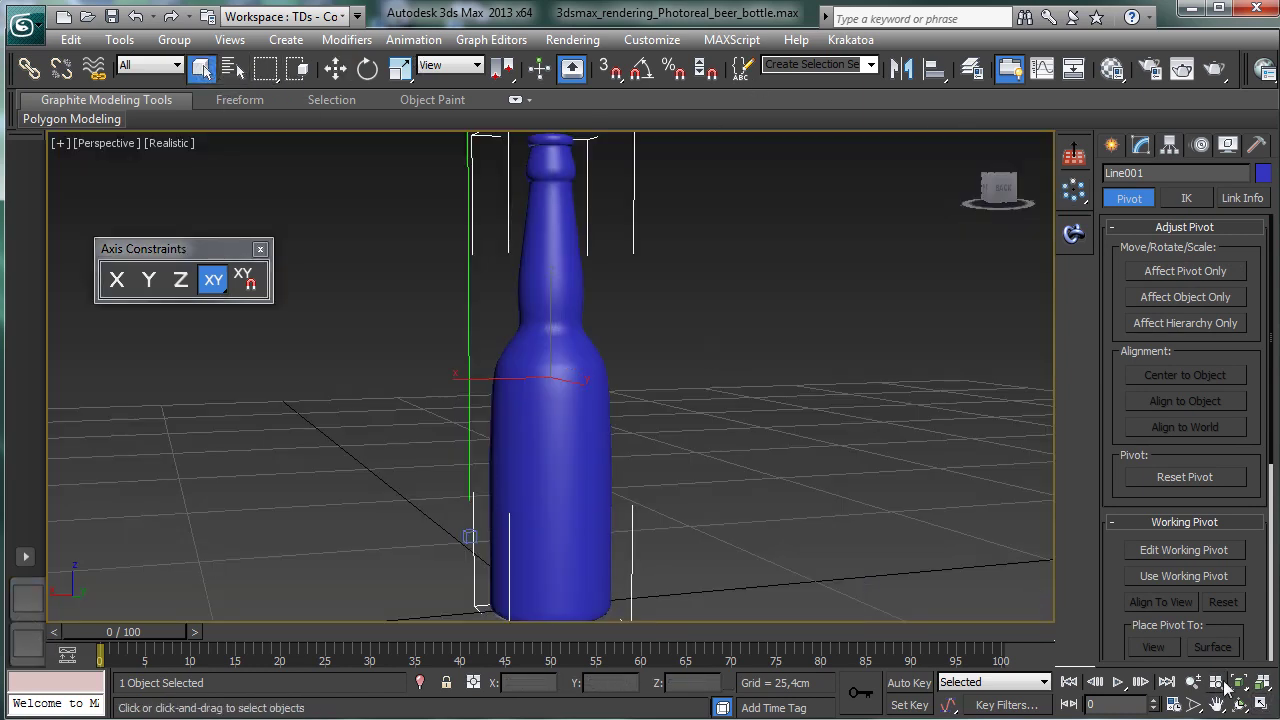
Step: Show the bottle shaded and zoomed out in Perspective, and rename Line001 to 'Bottle'
left_click(1193, 681)
scroll(577, 443, "down", 4)
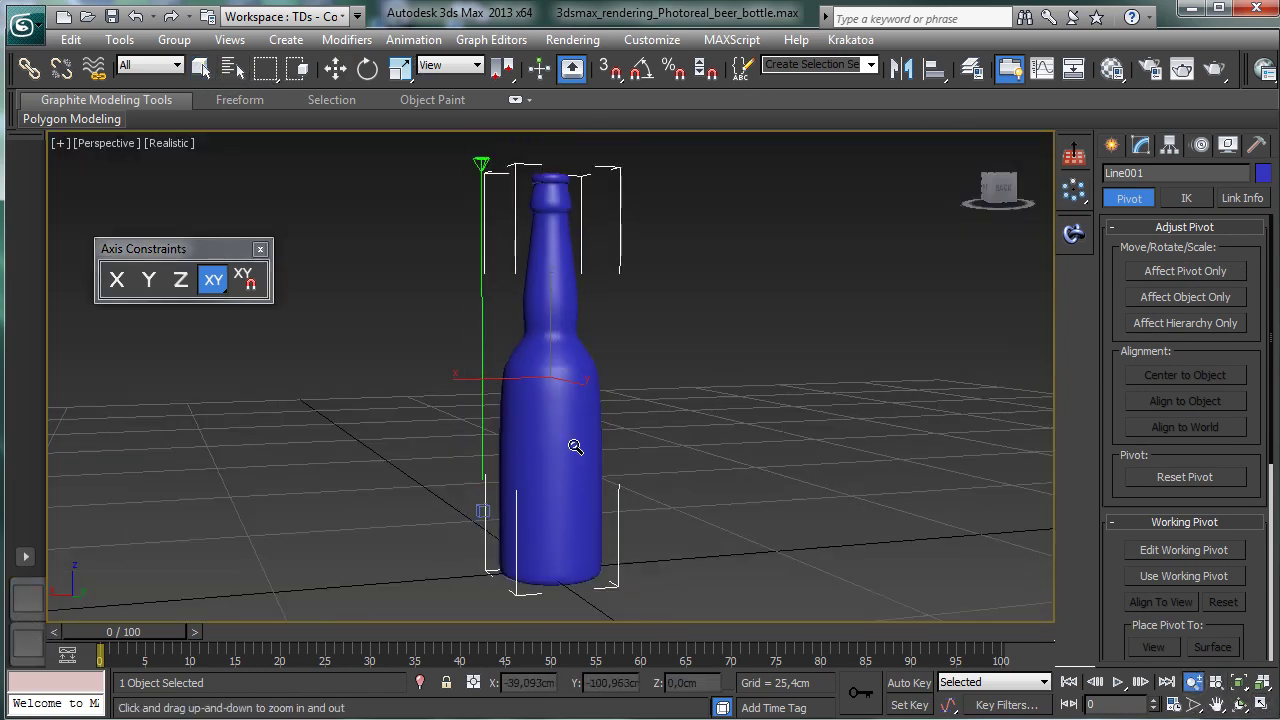
left_click(1141, 148)
double_click(1162, 173)
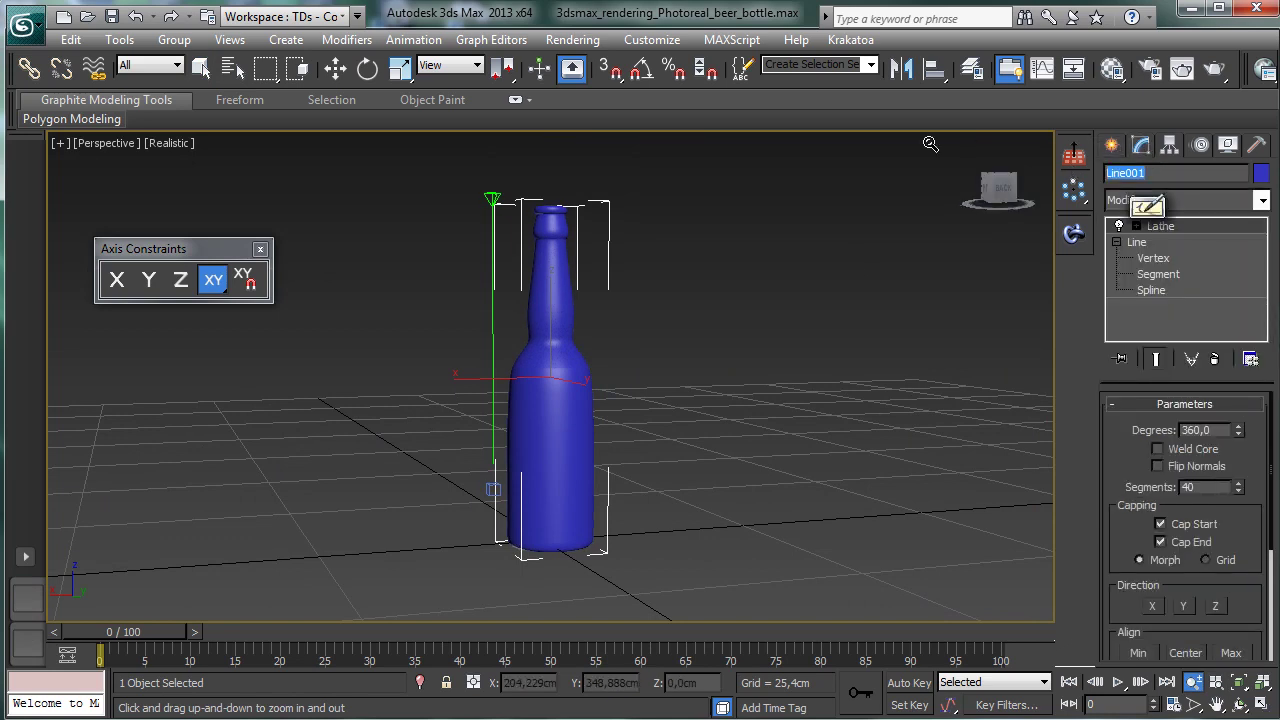
type("Bottle")
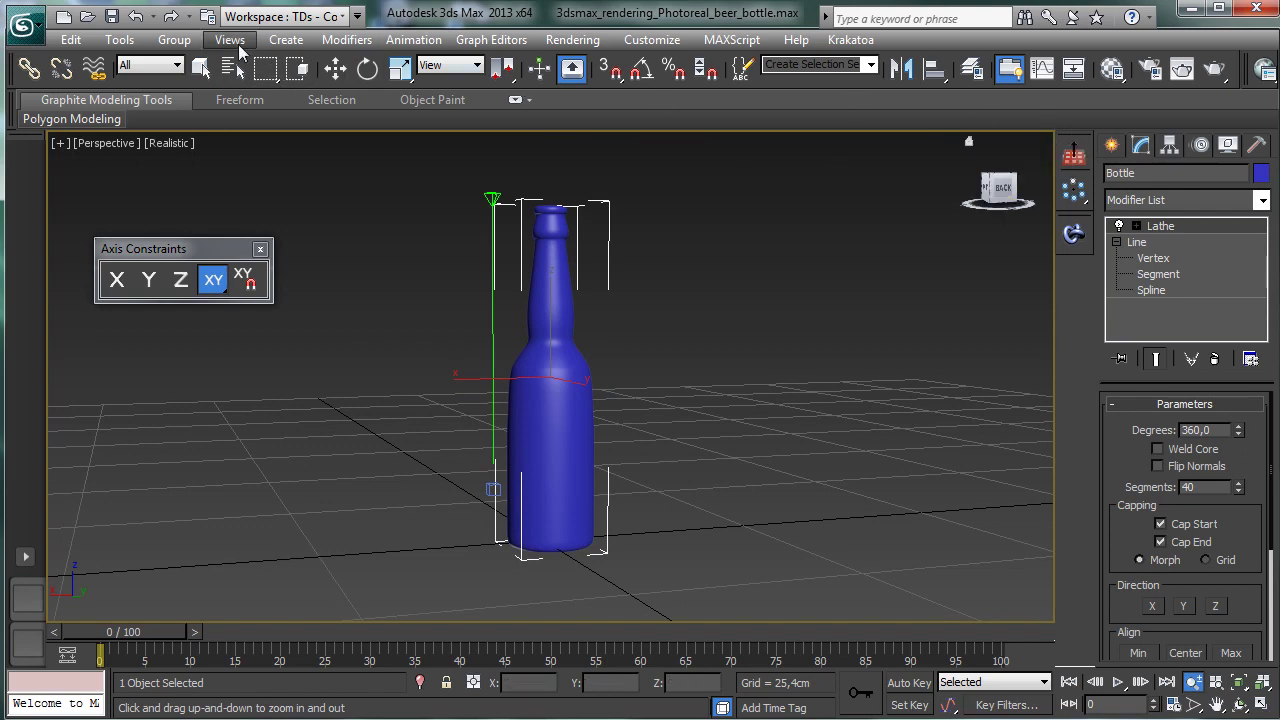
left_click(201, 67)
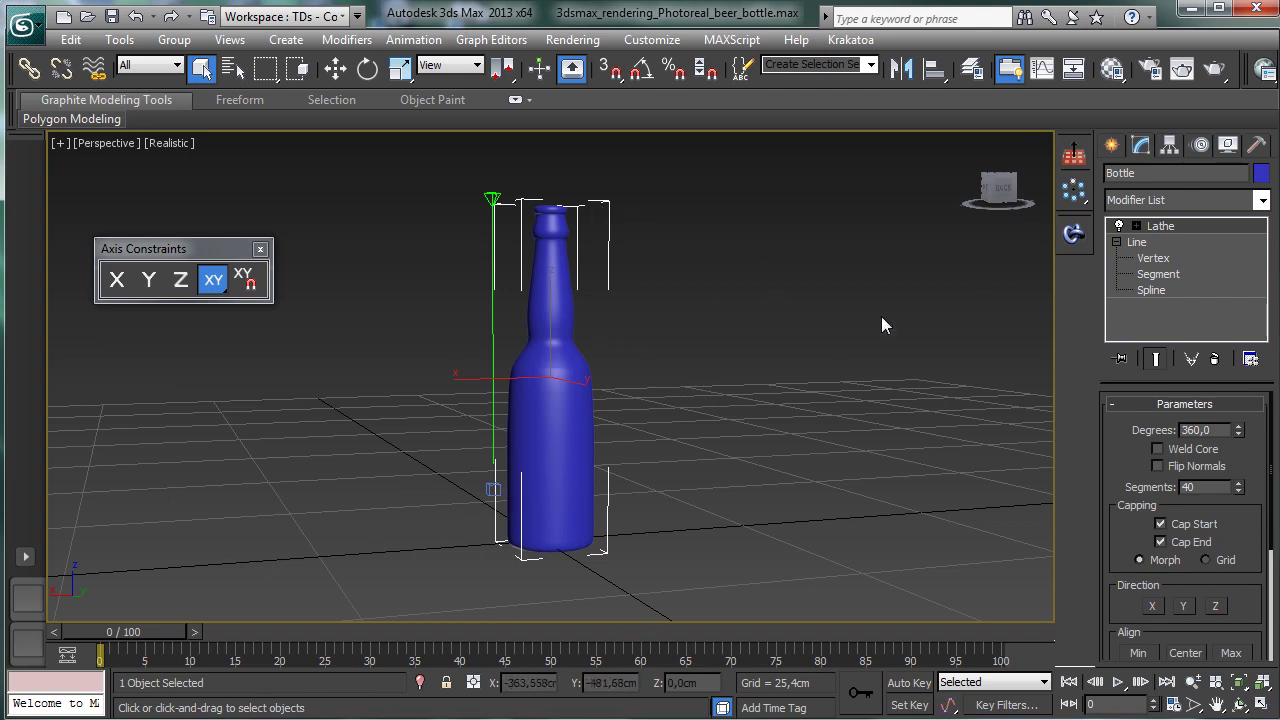
Step: Arm the Line spline tool from Shapes > Splines and switch to the four-viewport layout
left_click(1110, 148)
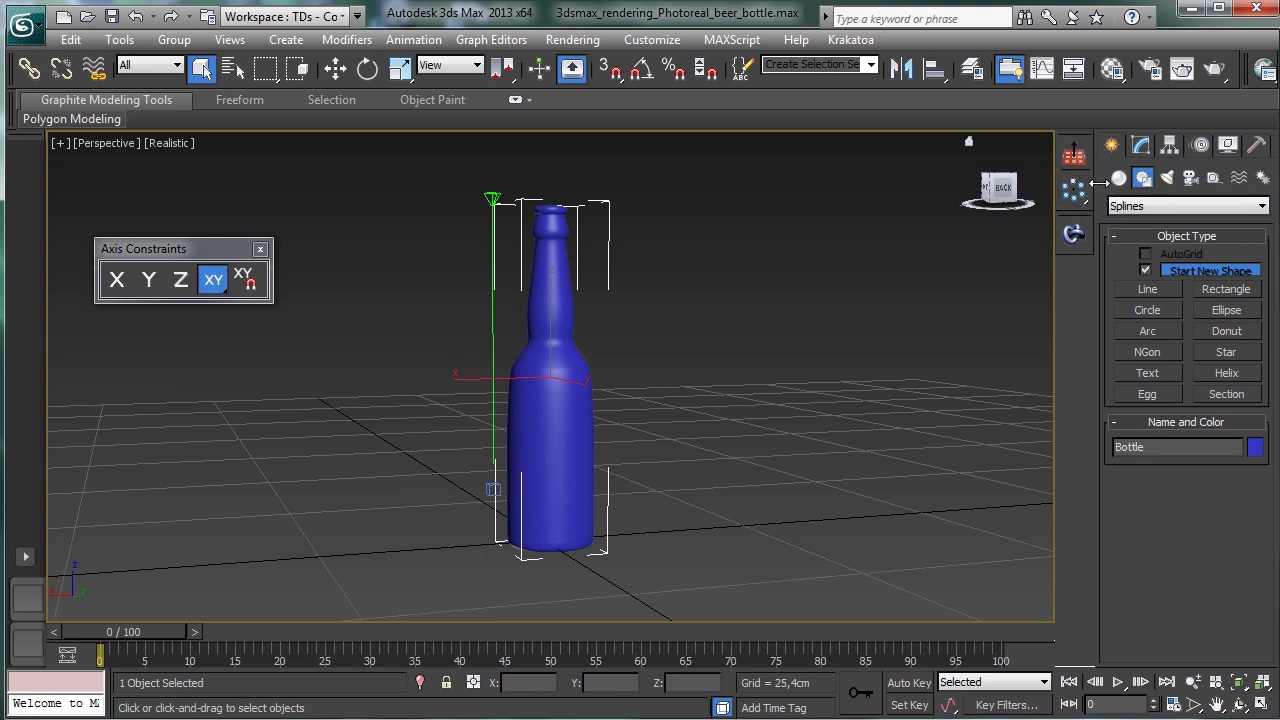
left_click(1132, 292)
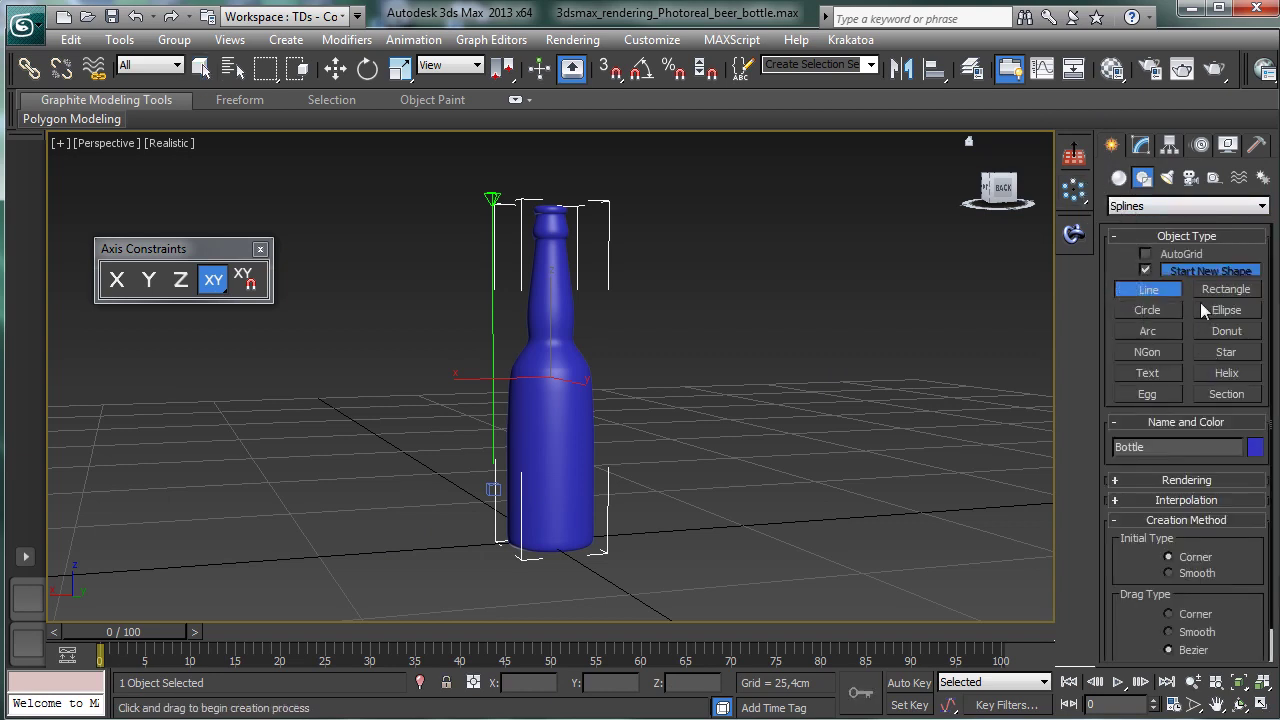
left_click(1262, 705)
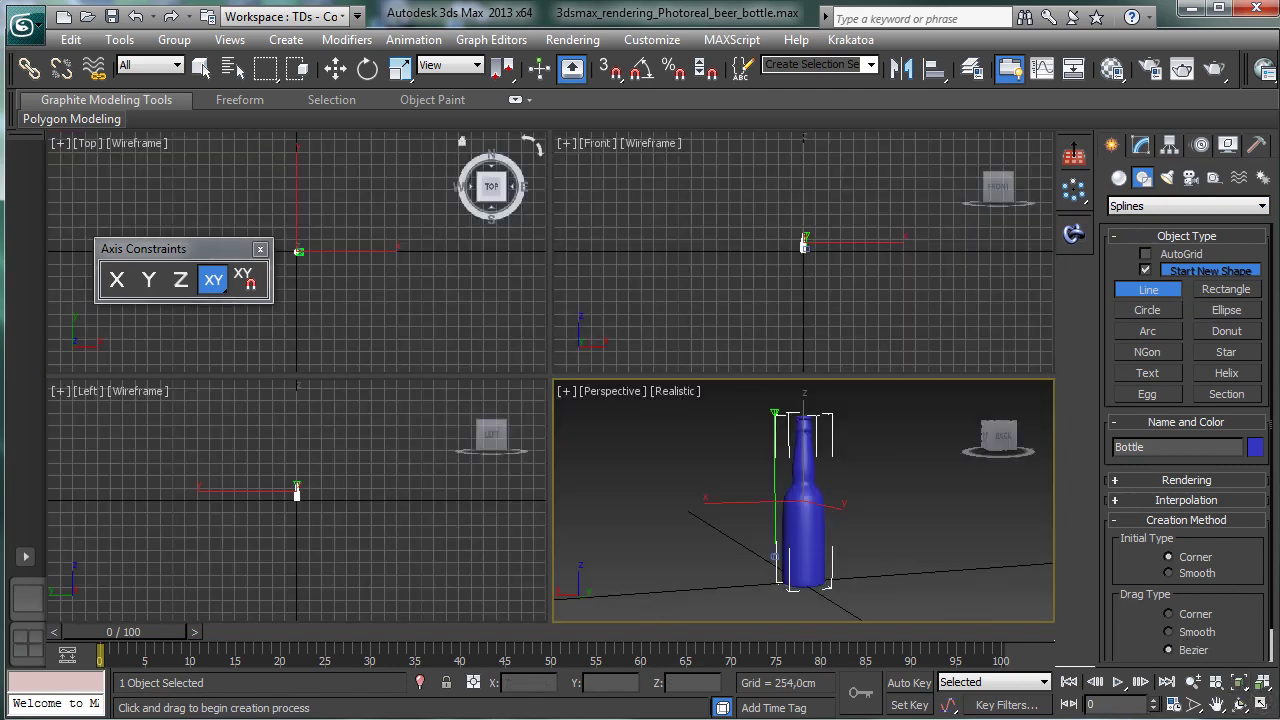
Step: Draw the L-shaped floor-to-wall profile in the Left view, curving upward at the bend
left_click(345, 502)
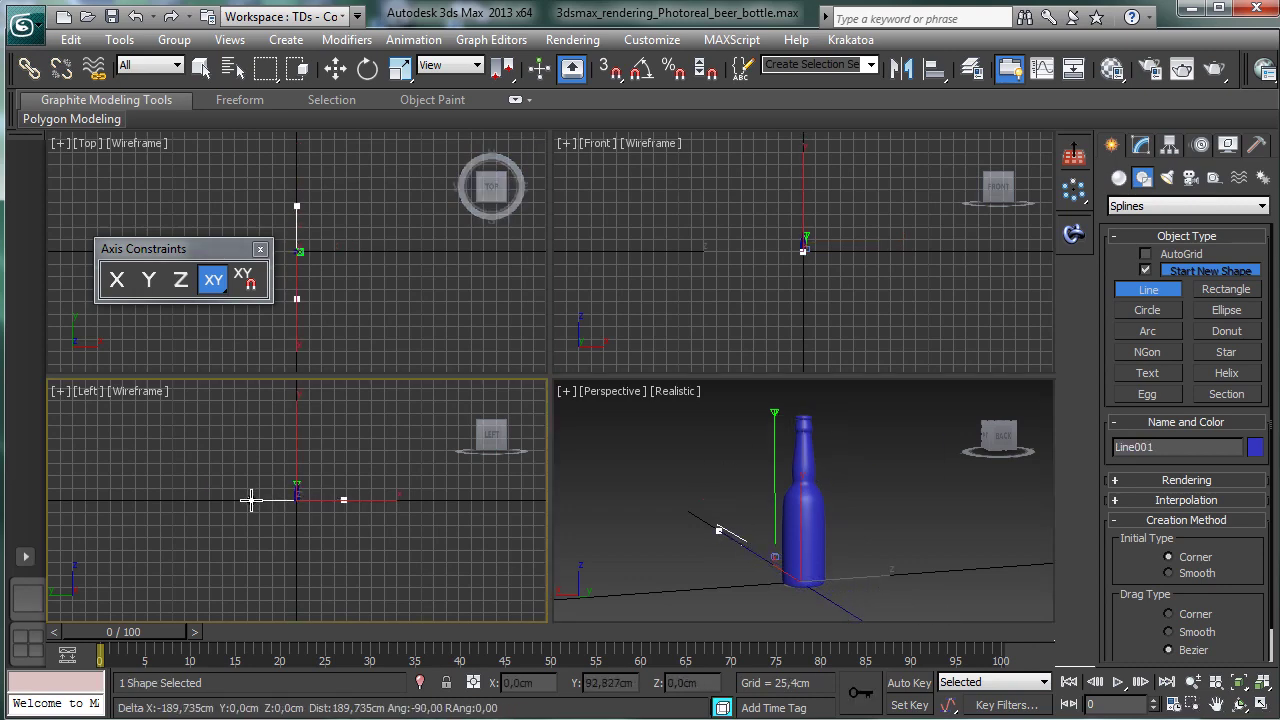
left_click(250, 499)
left_click_drag(219, 464, 209, 434)
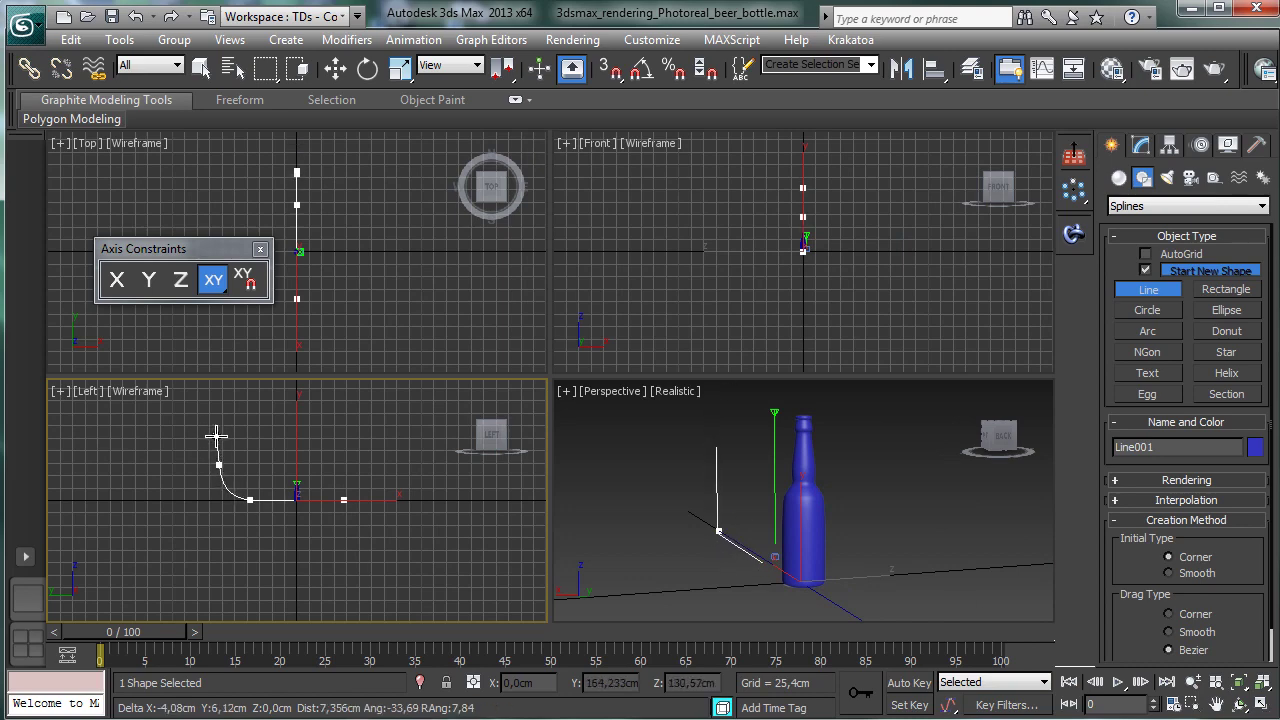
left_click(210, 393)
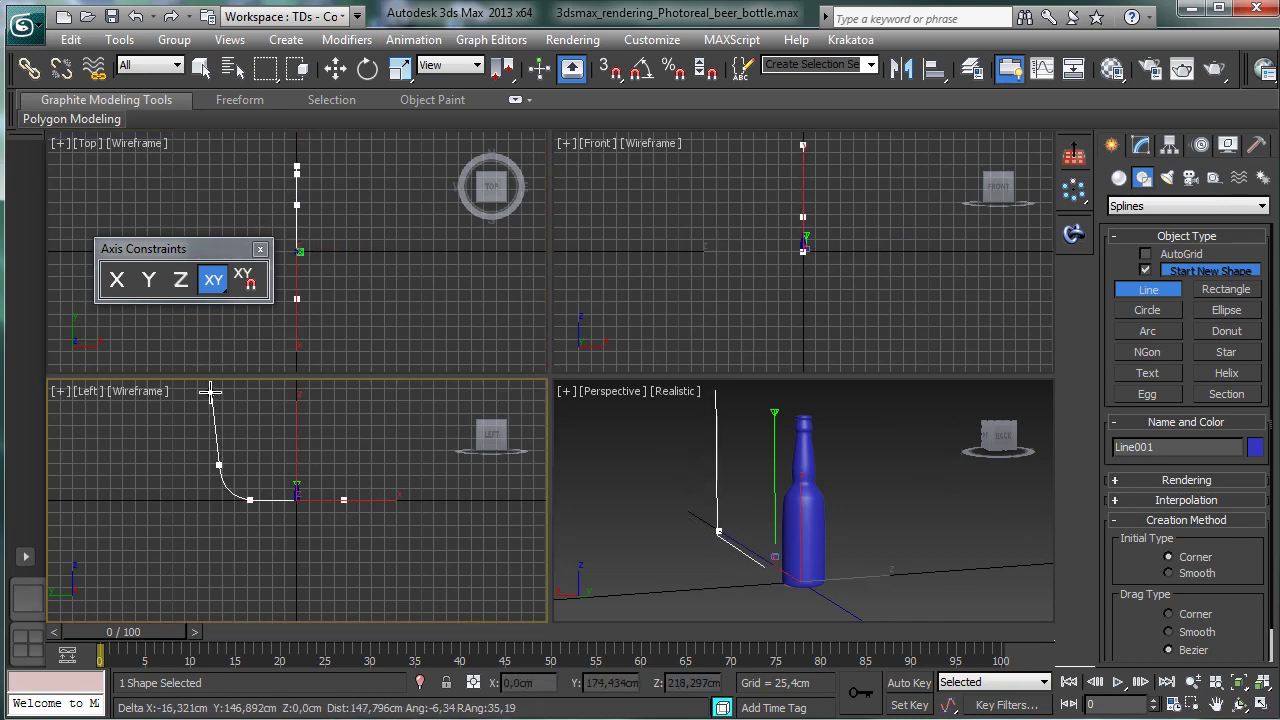
right_click(529, 451)
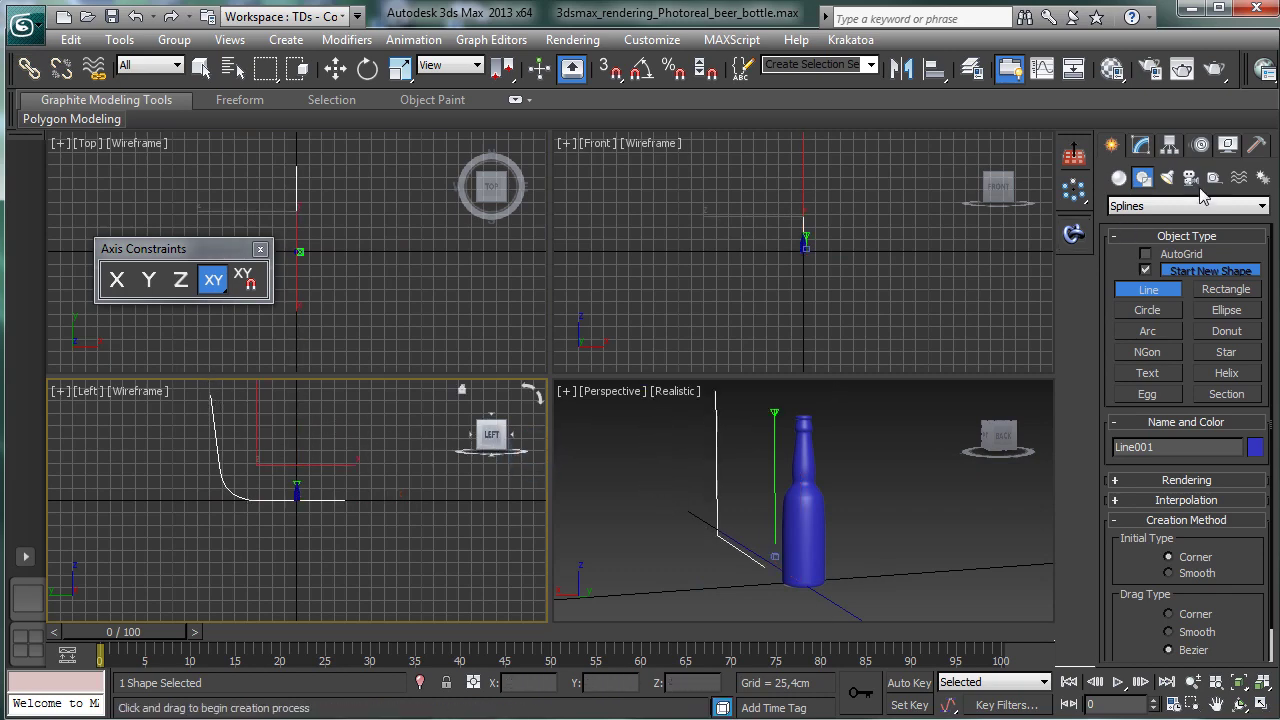
Step: Open the Modifier List for the new line in the Modify panel
left_click(1143, 148)
left_click(1262, 200)
left_click_drag(1270, 260, 1270, 475)
Step: Extrude the profile line to about -236 cm and orbit and zoom Perspective to view the backdrop
left_click(1160, 349)
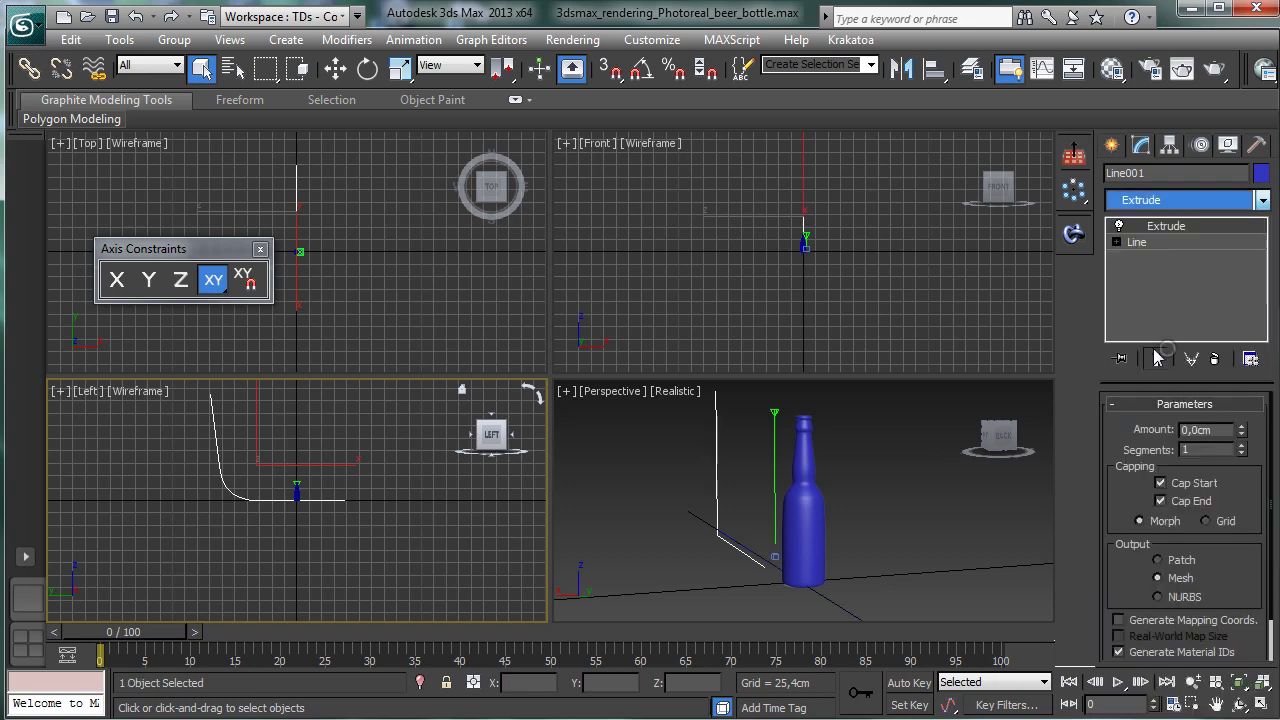
left_click_drag(1245, 435, 1117, 635)
left_click(1238, 704)
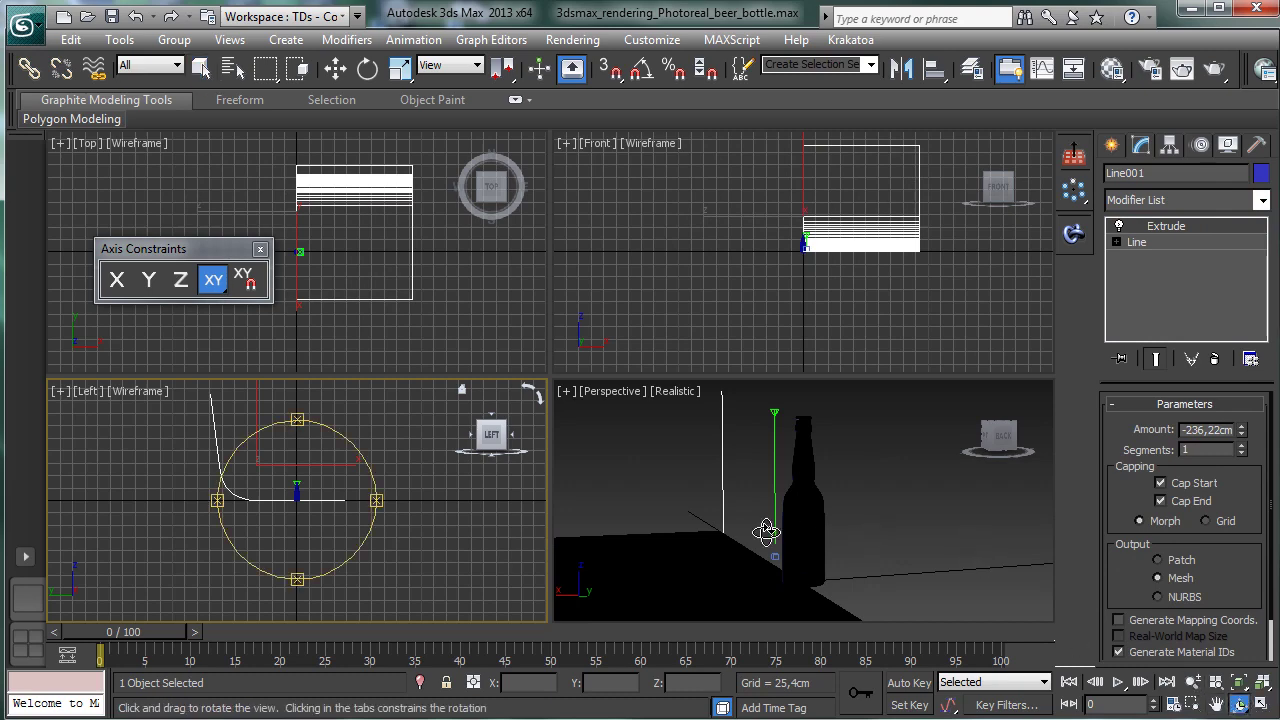
left_click_drag(766, 529, 1011, 529)
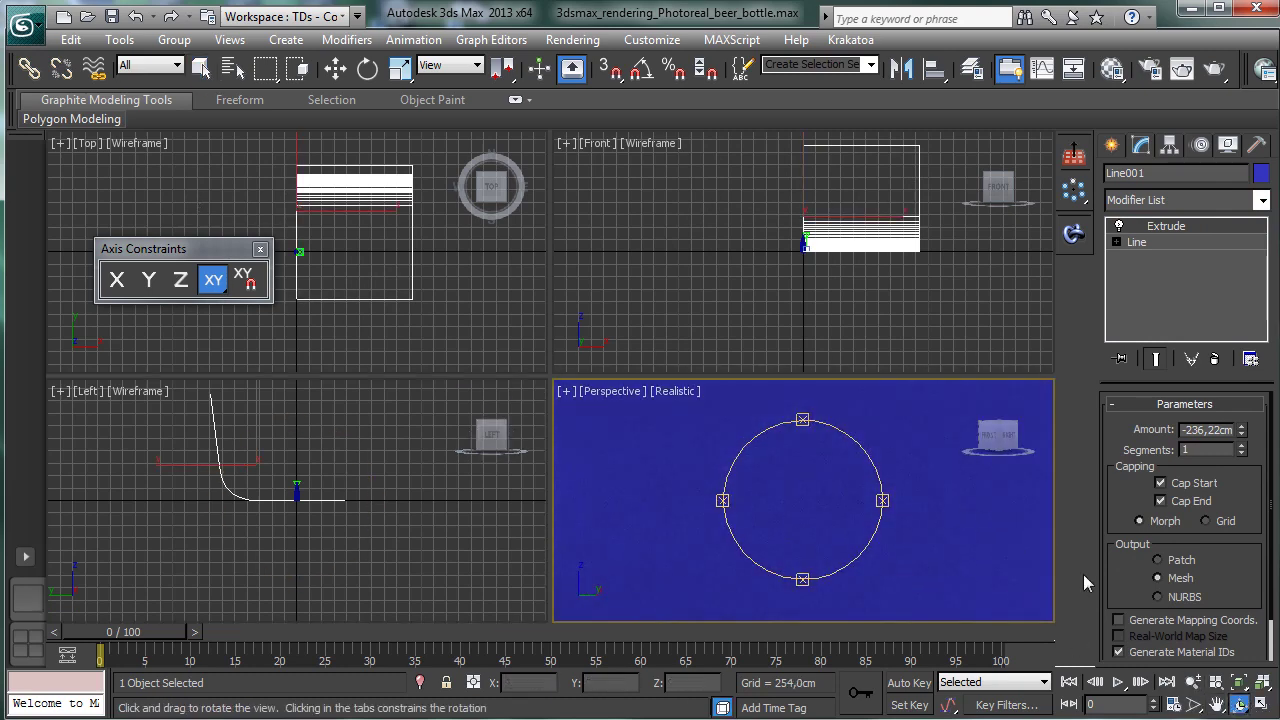
left_click(1193, 682)
left_click_drag(791, 471, 749, 409)
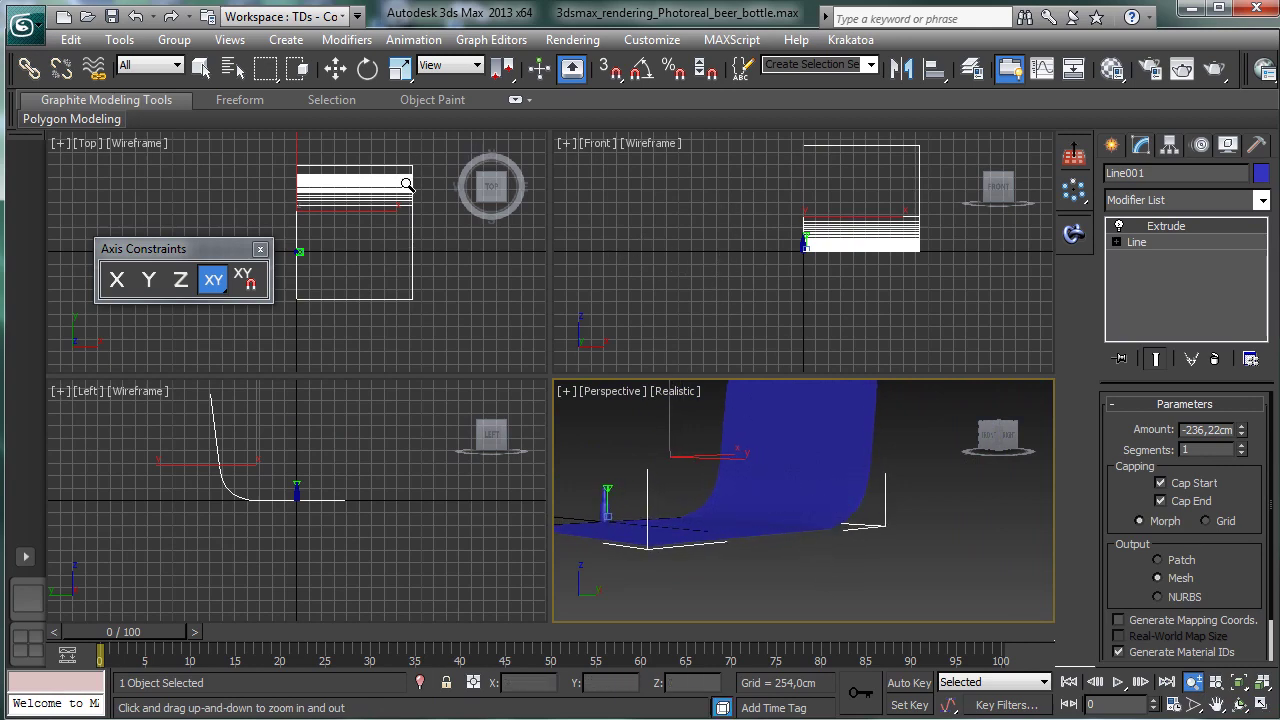
Step: Select the bottle and move it toward the backdrop in the Top view
left_click(201, 67)
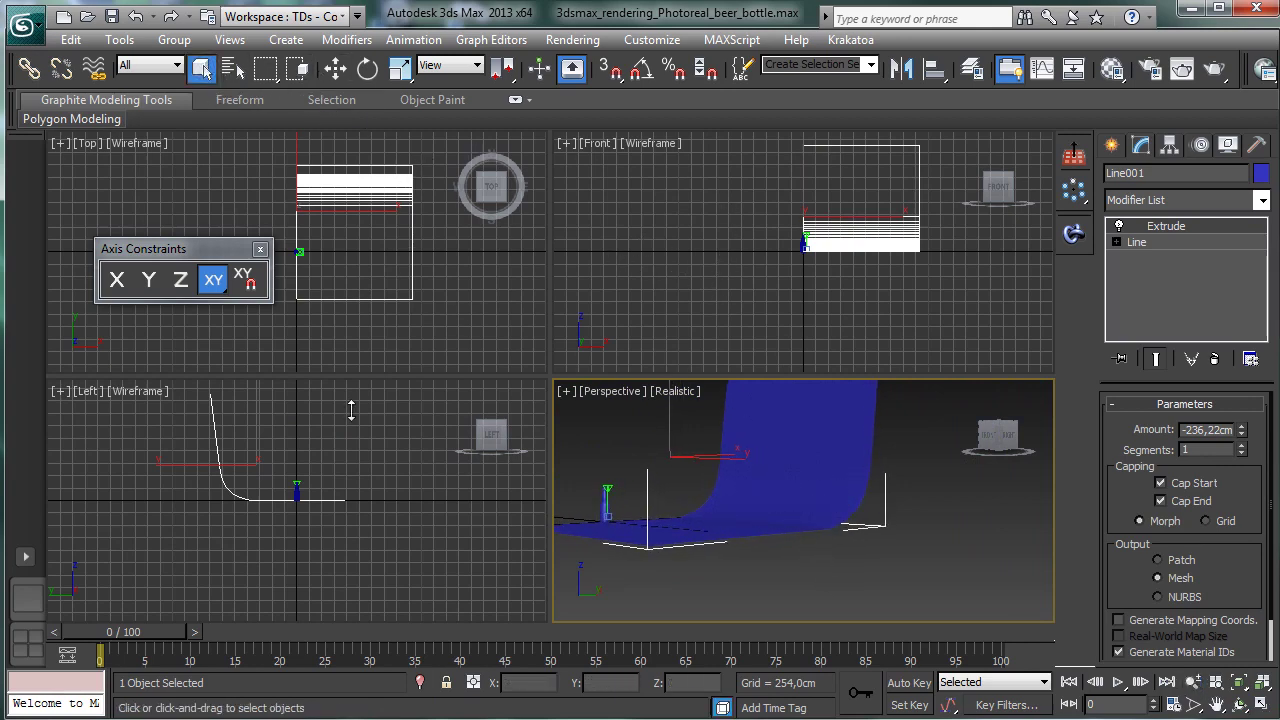
left_click(297, 492)
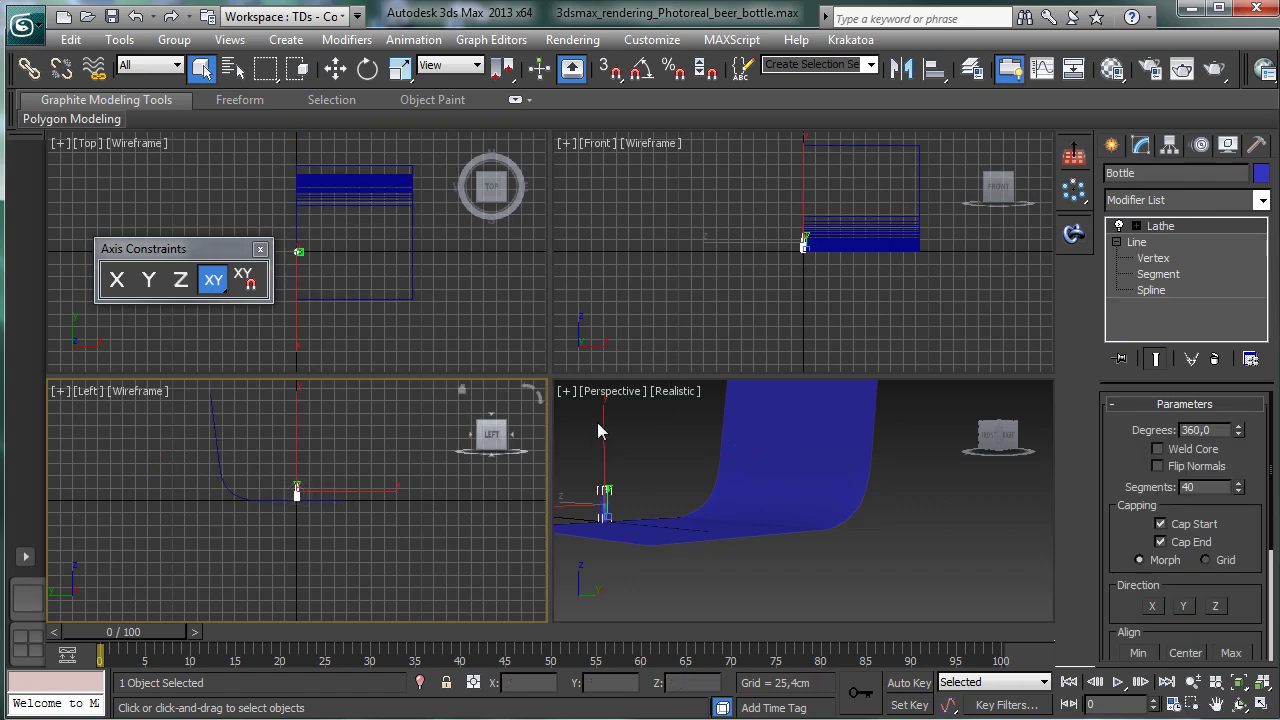
right_click(431, 328)
left_click(335, 67)
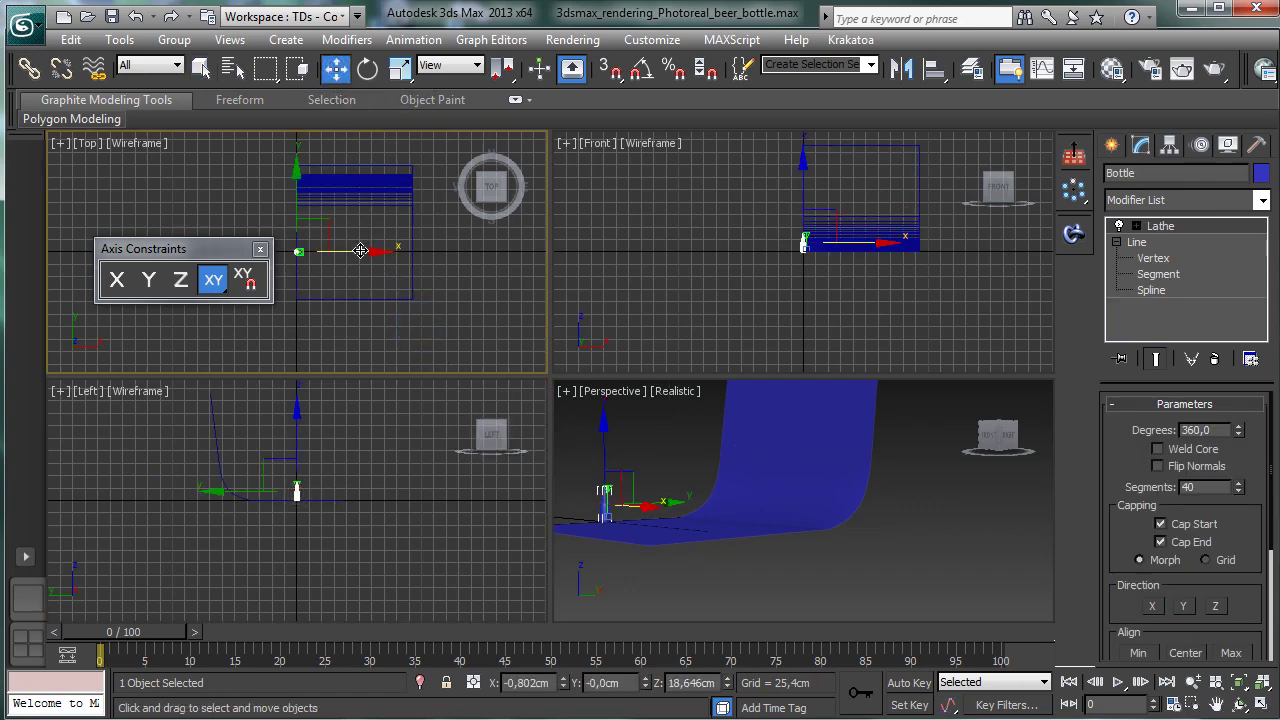
left_click_drag(365, 251, 362, 214)
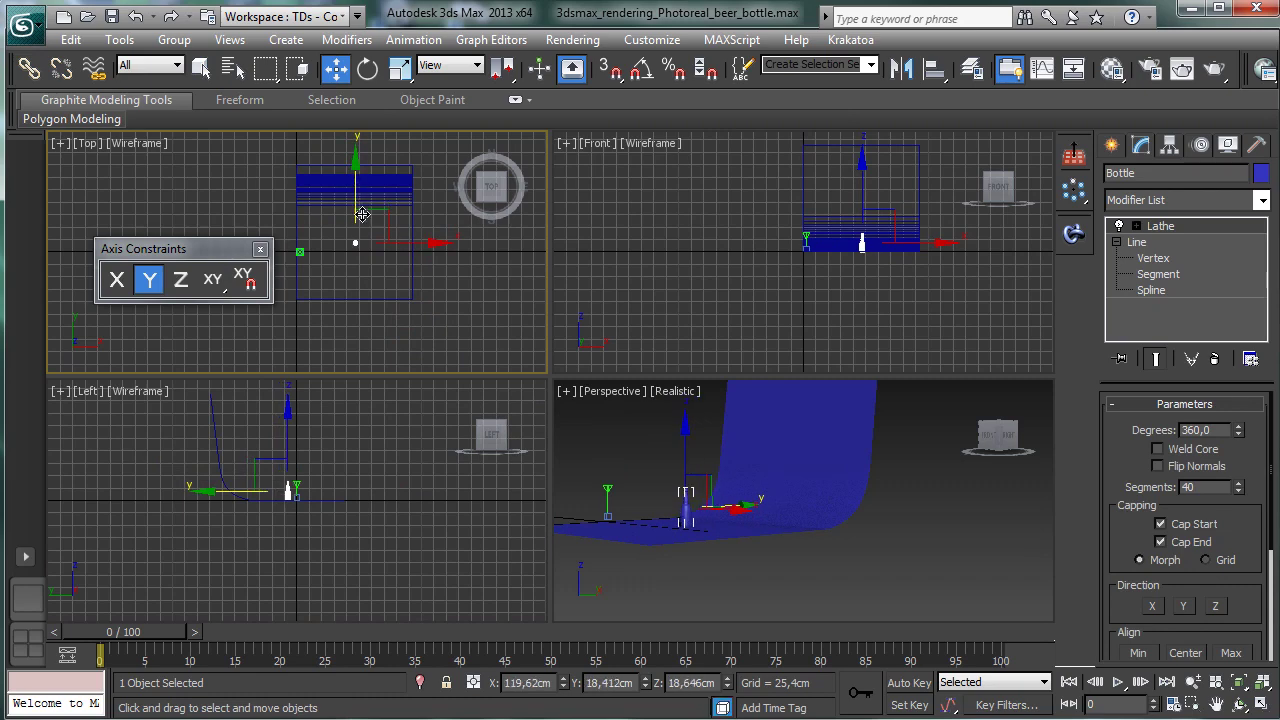
Step: Reframe the Perspective view around the bottle and select the backdrop profile line
right_click(596, 432)
left_click(1239, 683)
left_click(1238, 704)
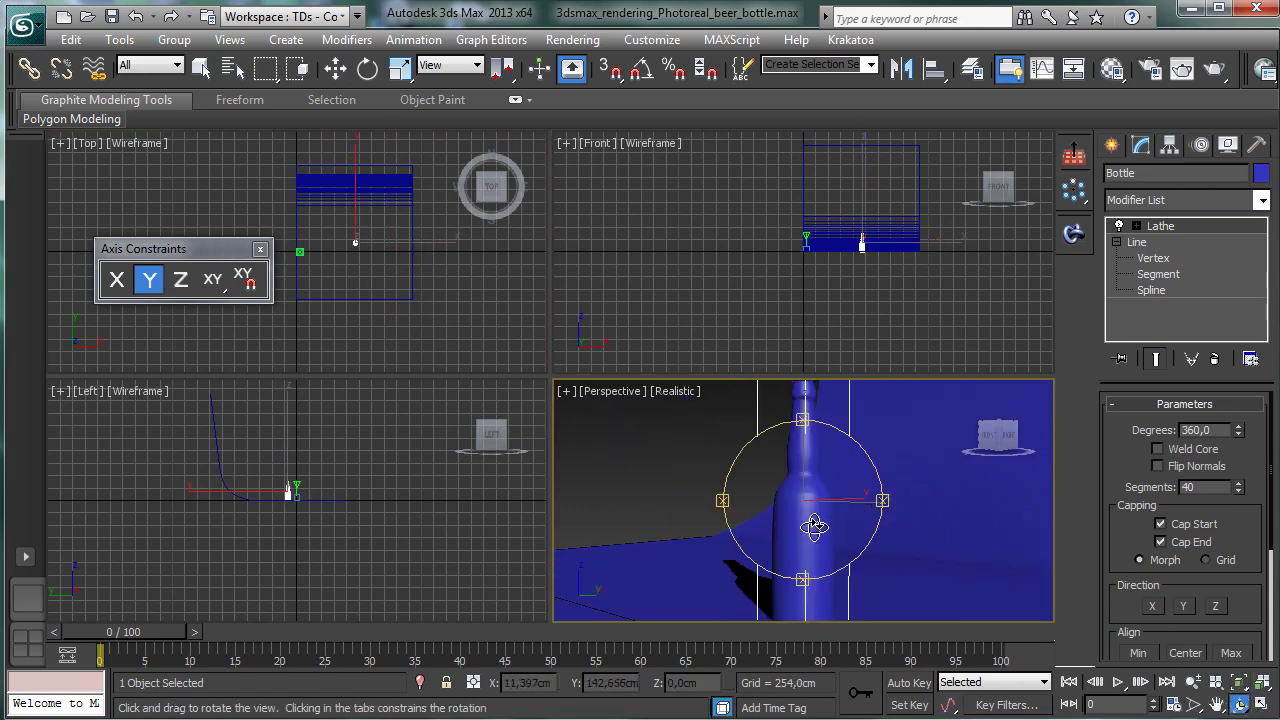
left_click_drag(814, 523, 909, 529)
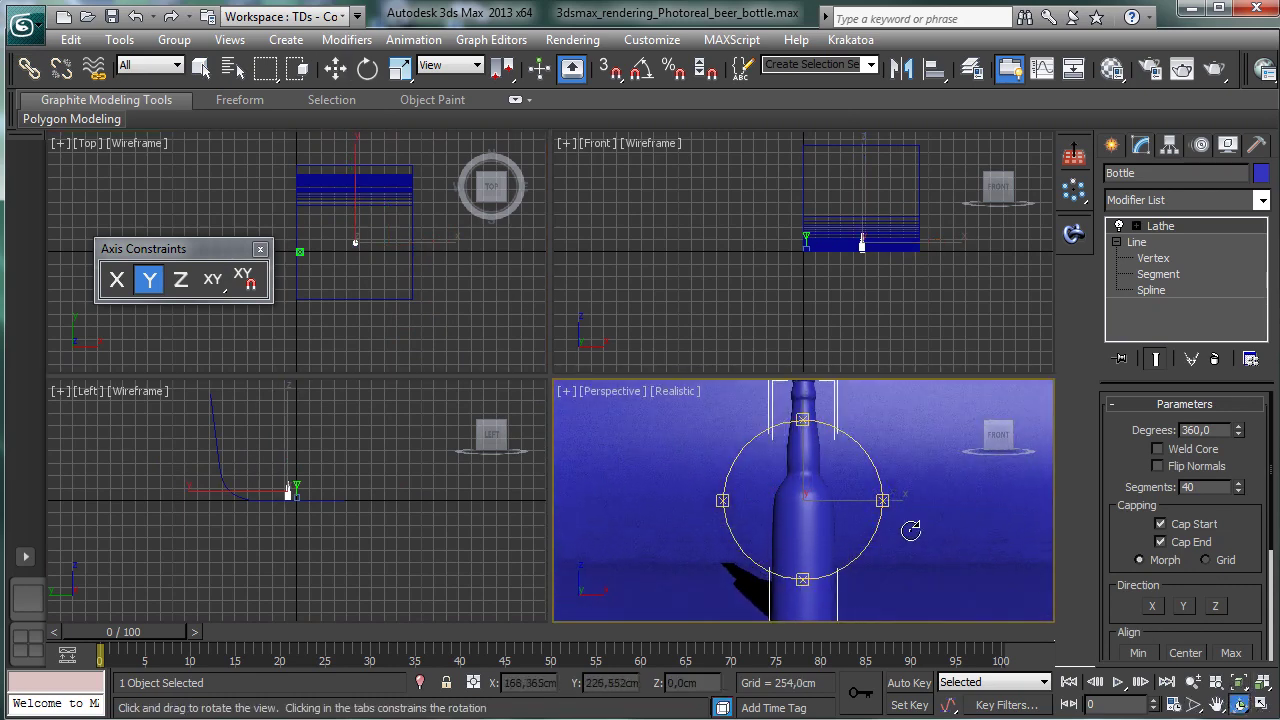
left_click(1193, 682)
scroll(849, 560, "down", 3)
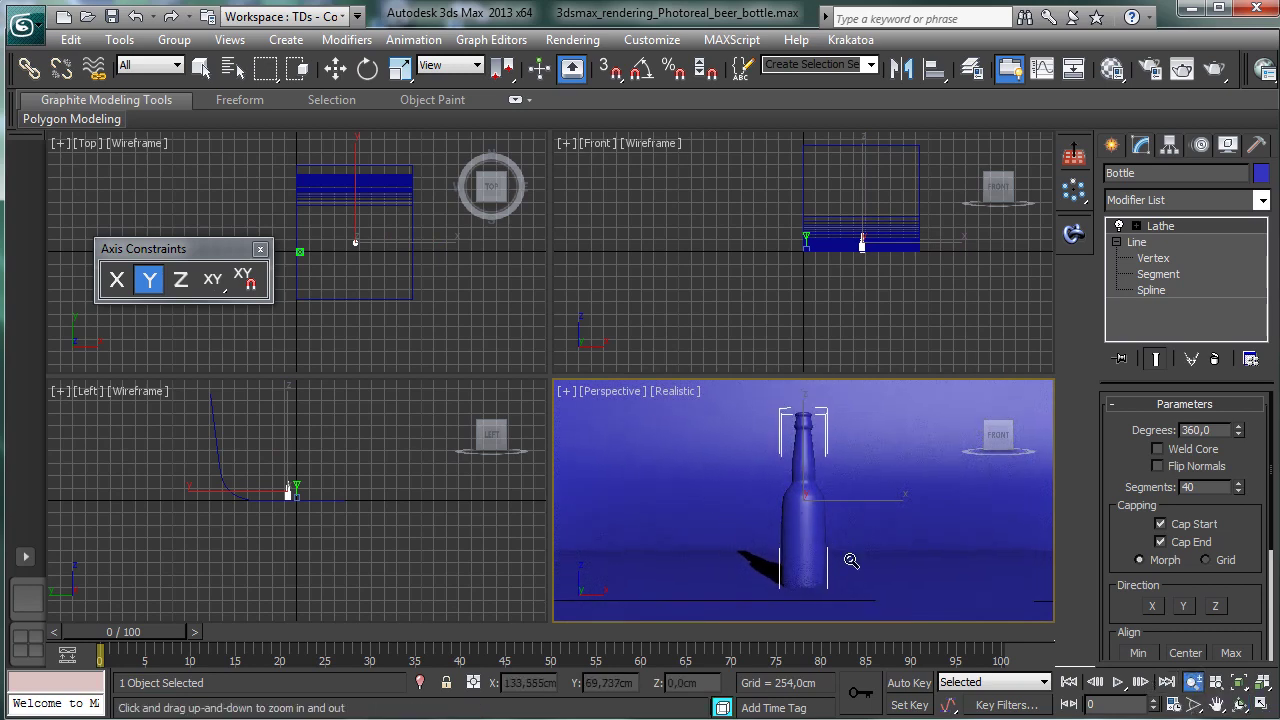
left_click(200, 68)
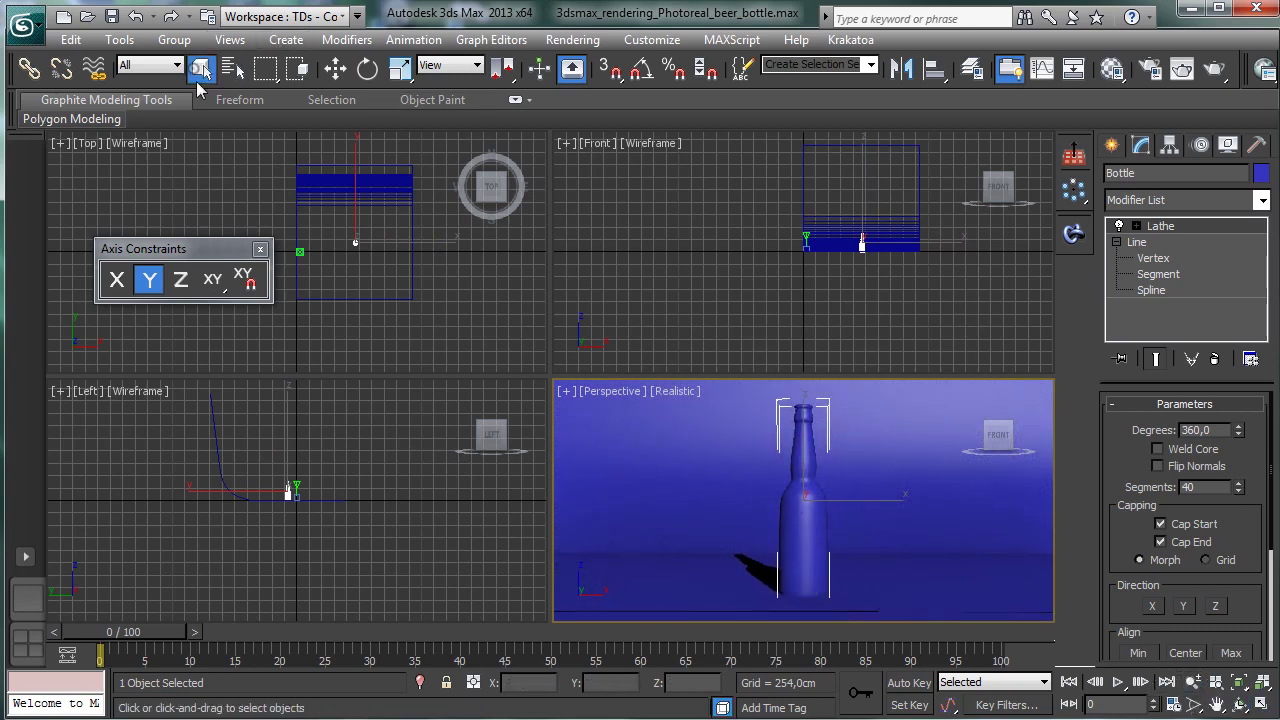
left_click(215, 459)
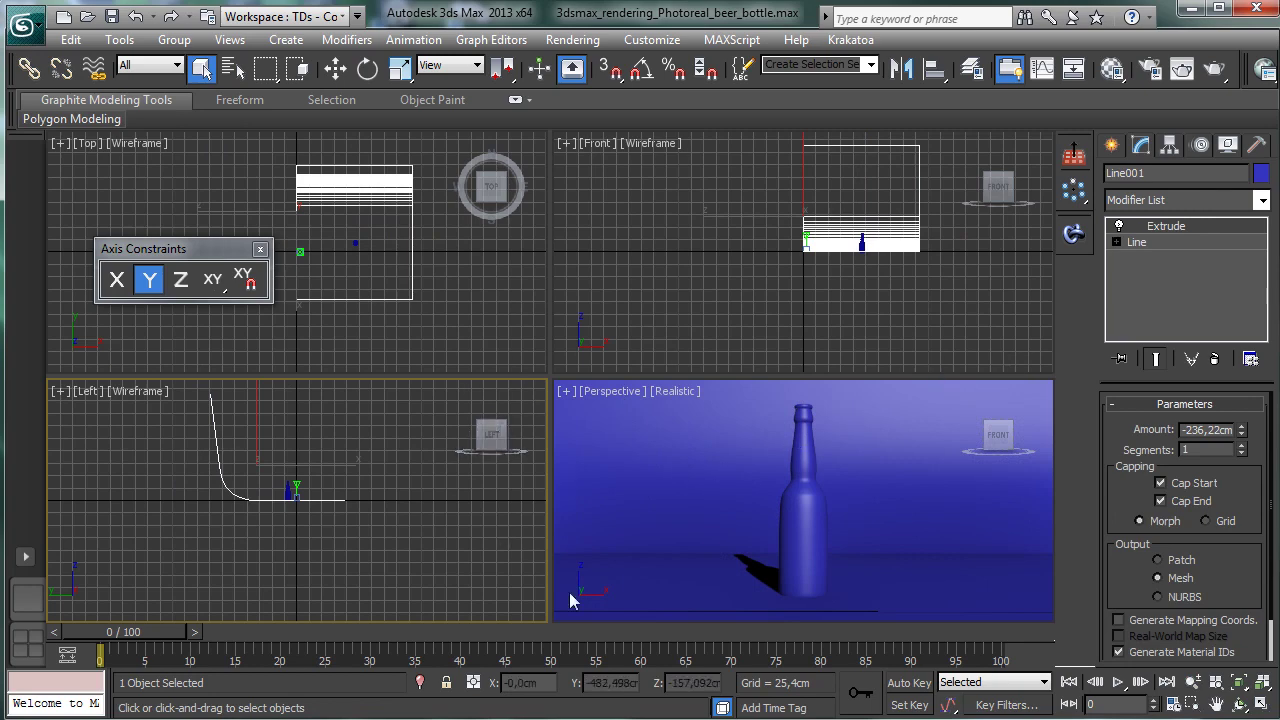
Step: Zoom the Left view onto the profile and make the bend vertex a Bezier Corner
left_click(1189, 704)
left_click_drag(195, 435, 343, 537)
left_click(1117, 243)
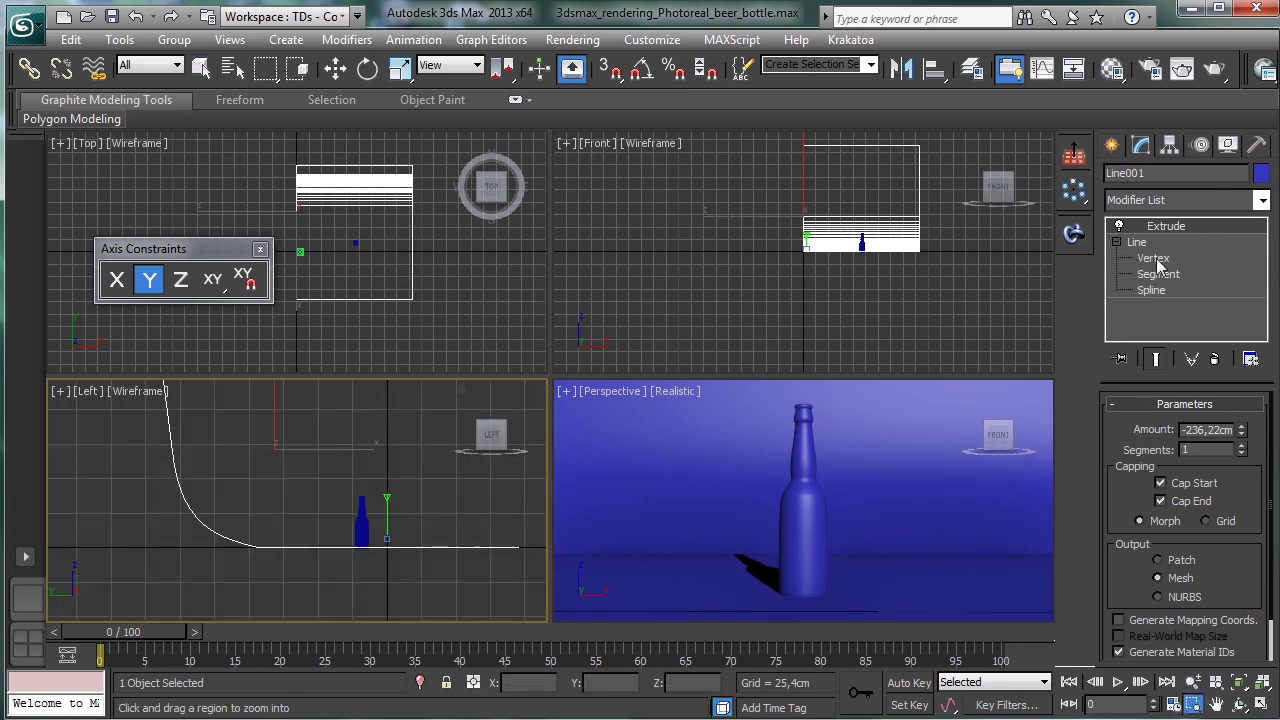
left_click(1155, 258)
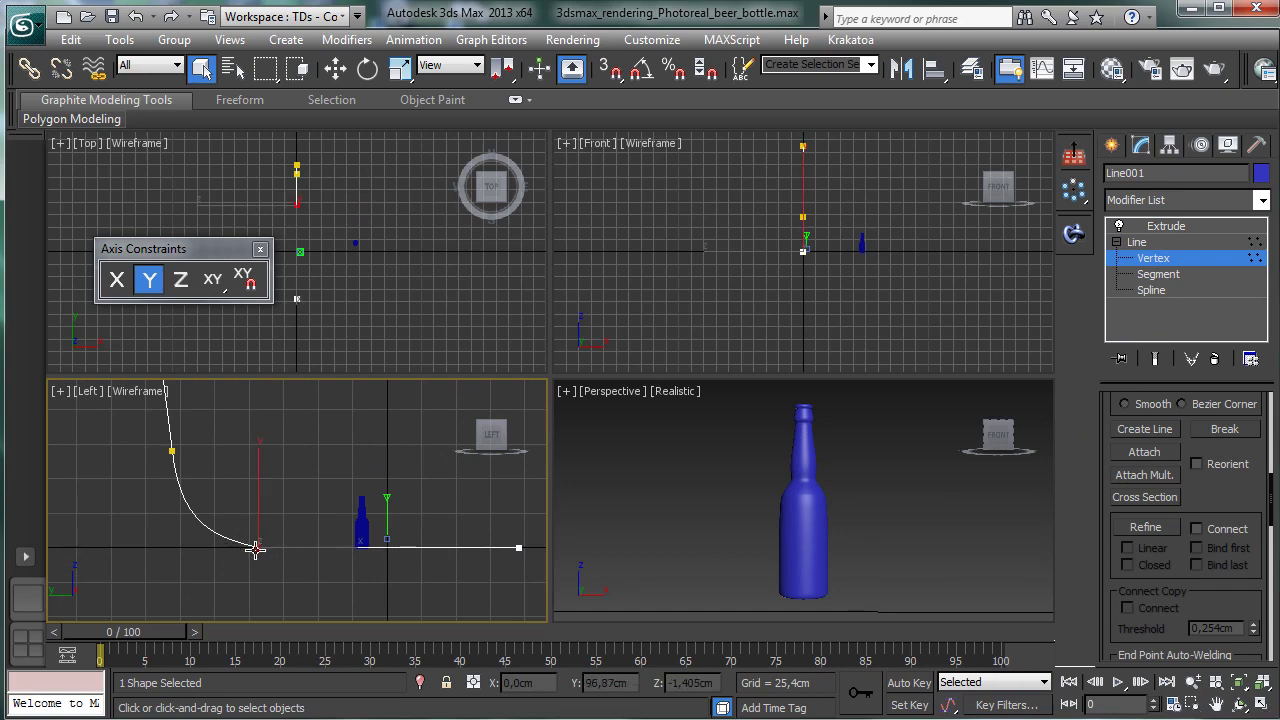
right_click(254, 547)
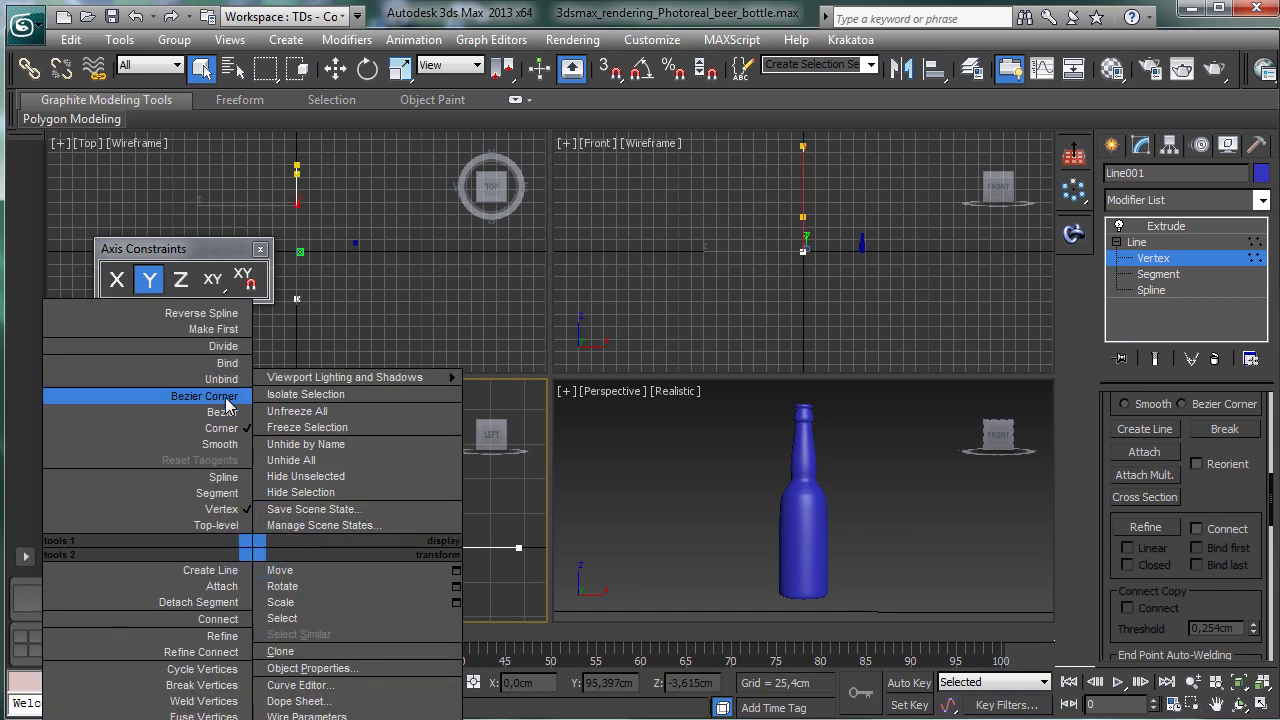
left_click(222, 410)
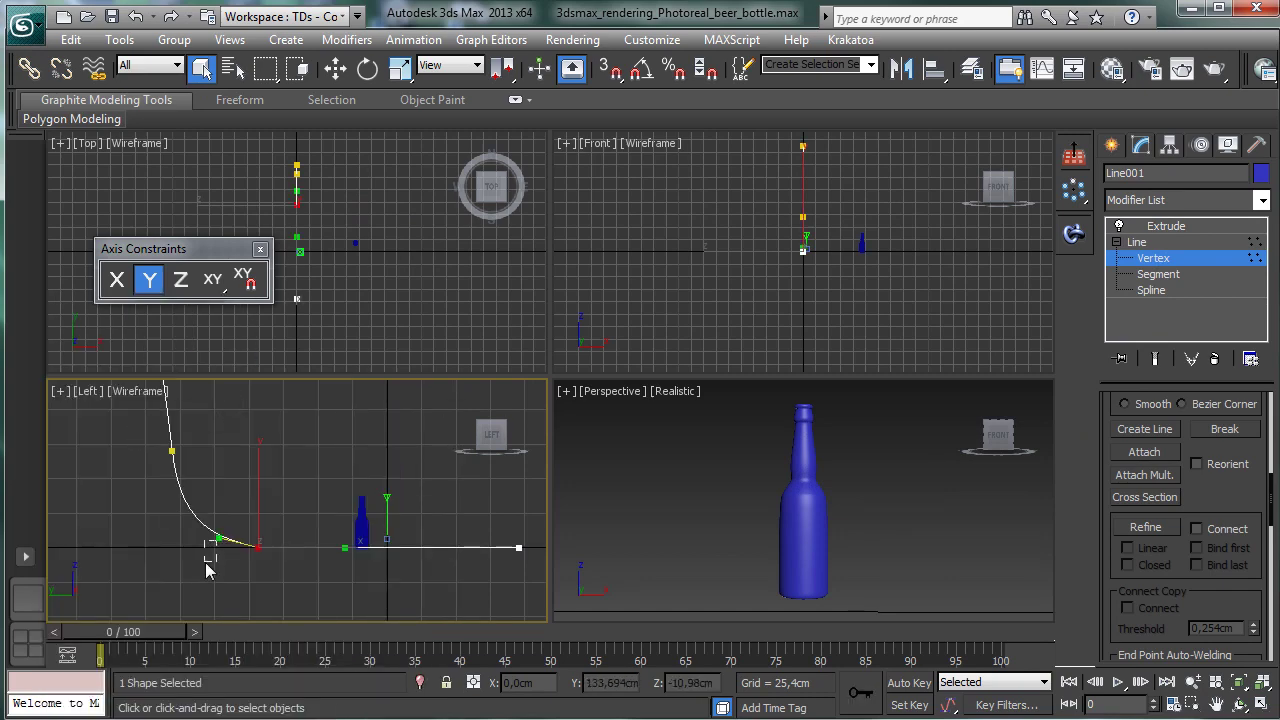
Step: Move the bend vertex's handles to smooth the curve, then return to the Extrude level
left_click(212, 285)
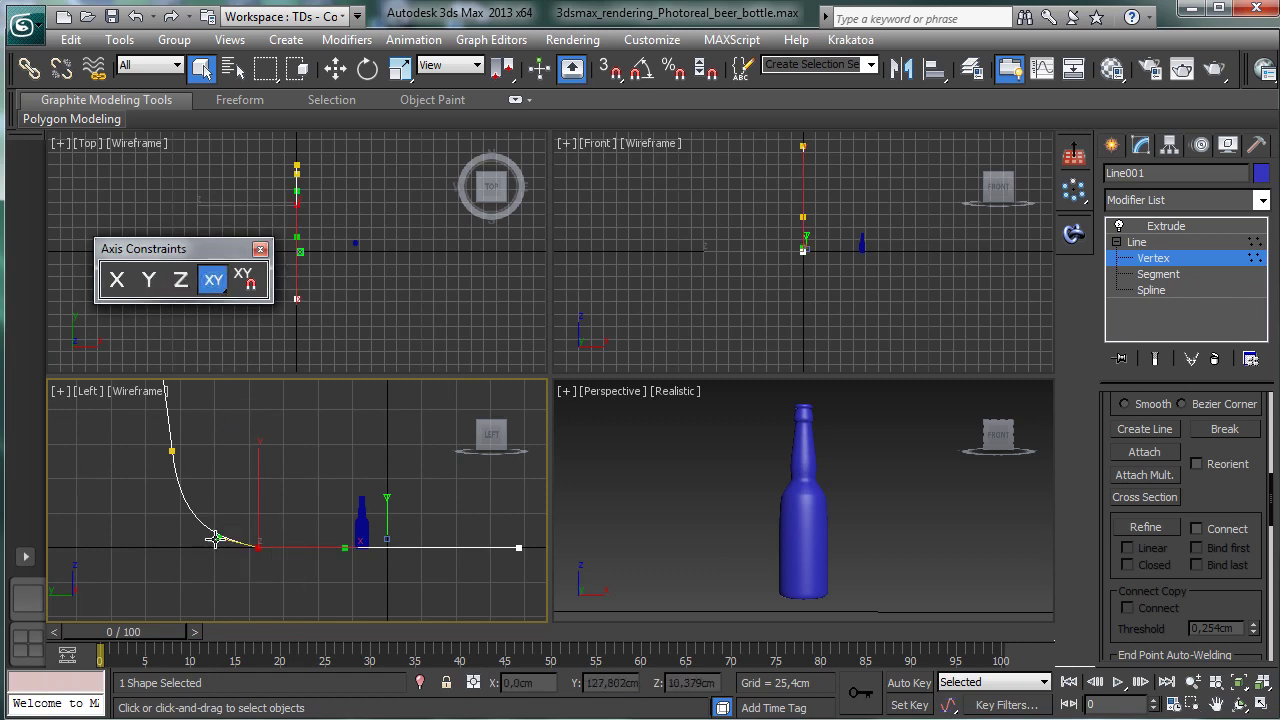
left_click(335, 68)
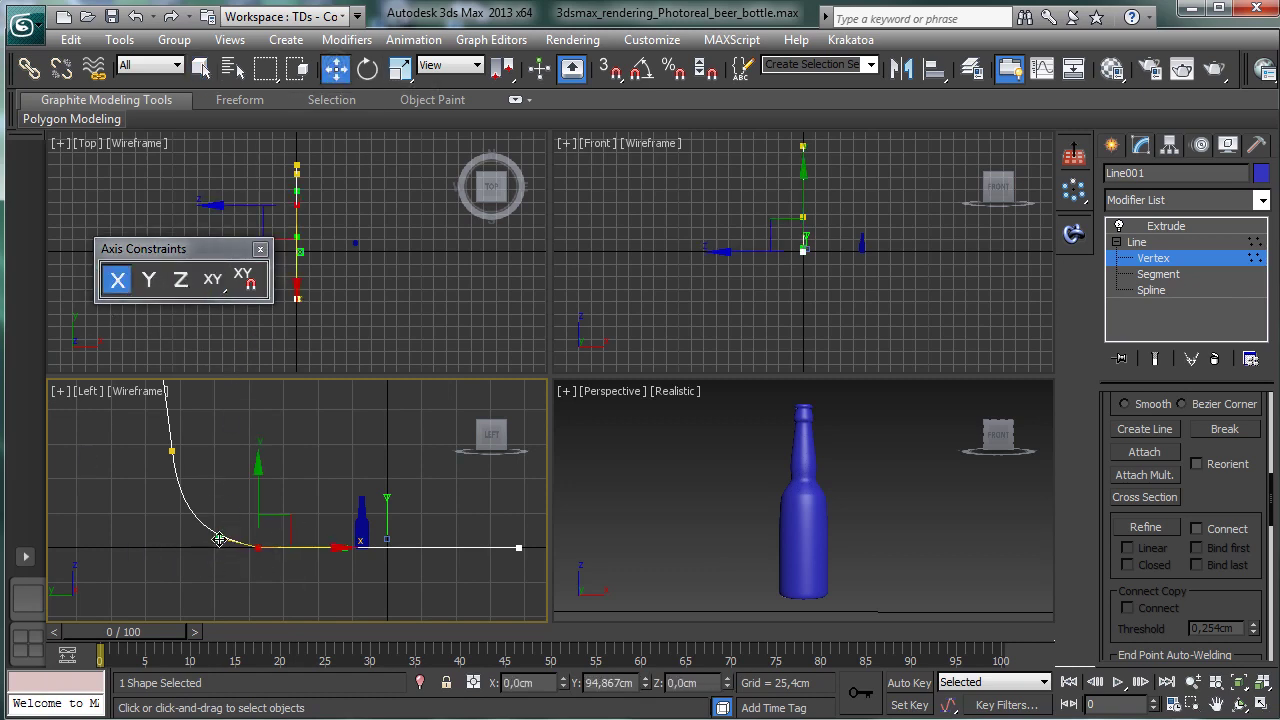
key("F8")
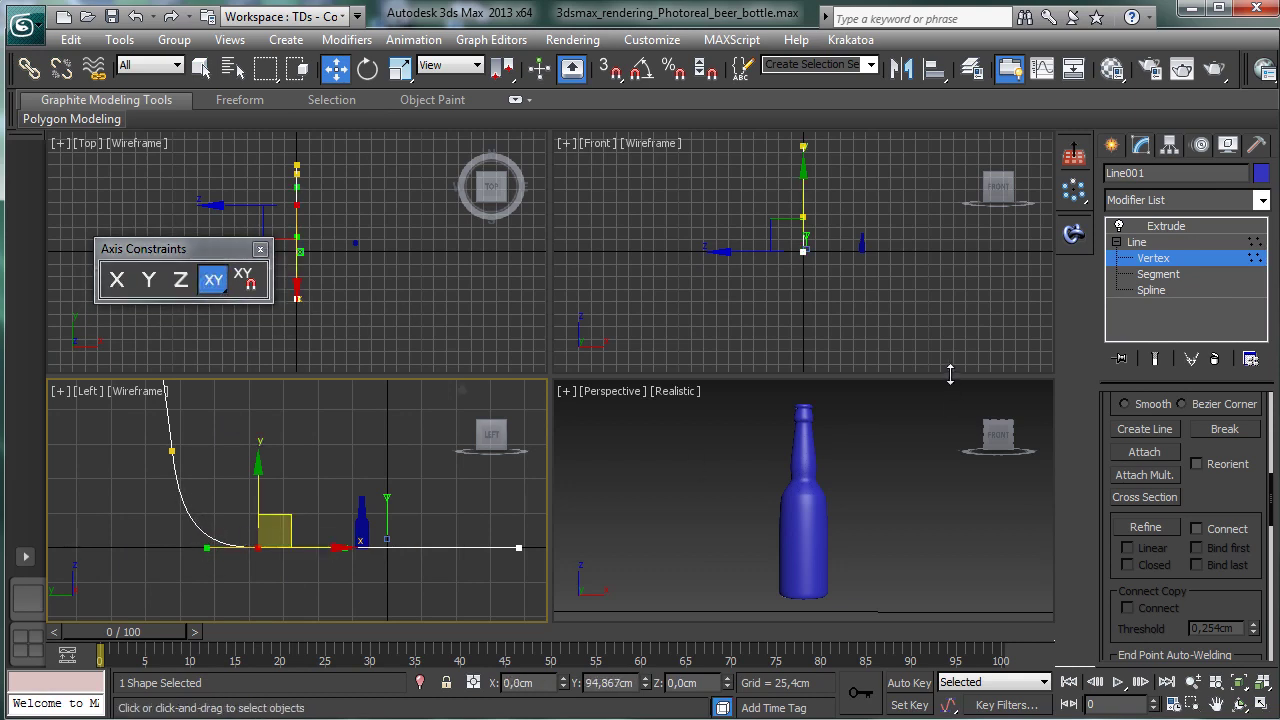
left_click(1190, 258)
left_click(1176, 228)
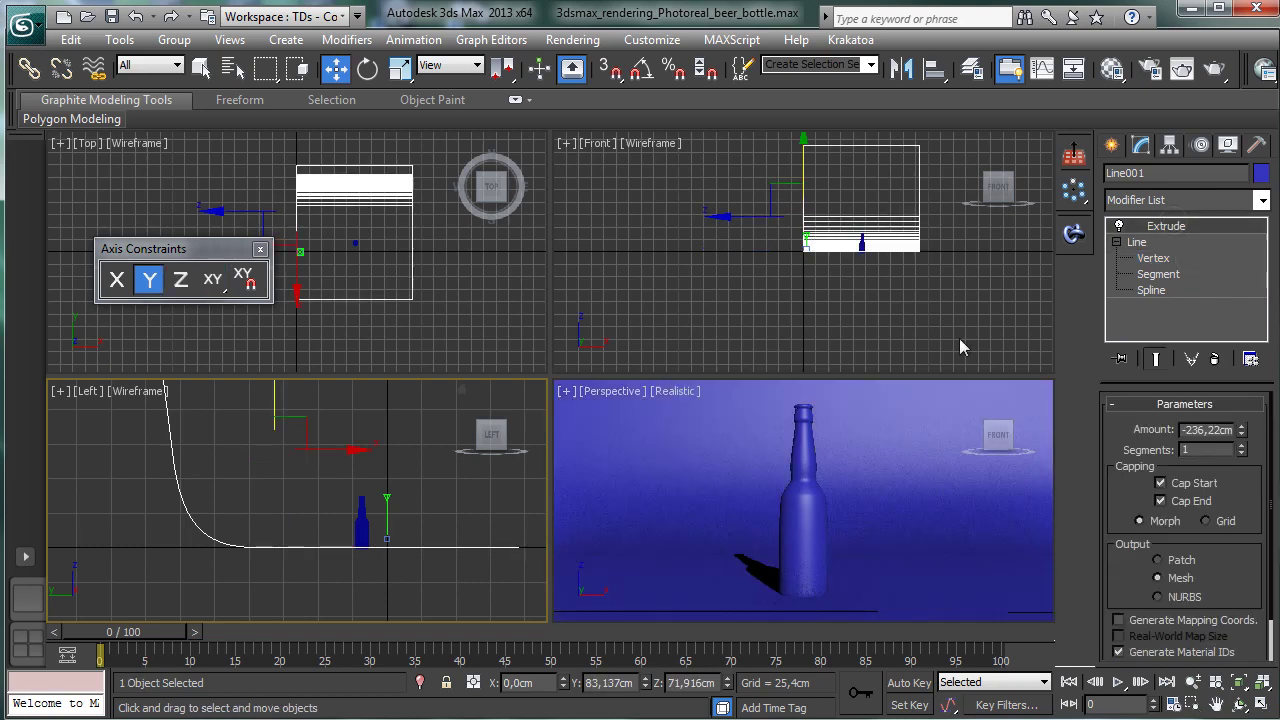
Step: Add a Shell modifier to the curved backdrop
left_click(745, 458)
left_click(1261, 200)
scroll(1185, 450, "down", 10)
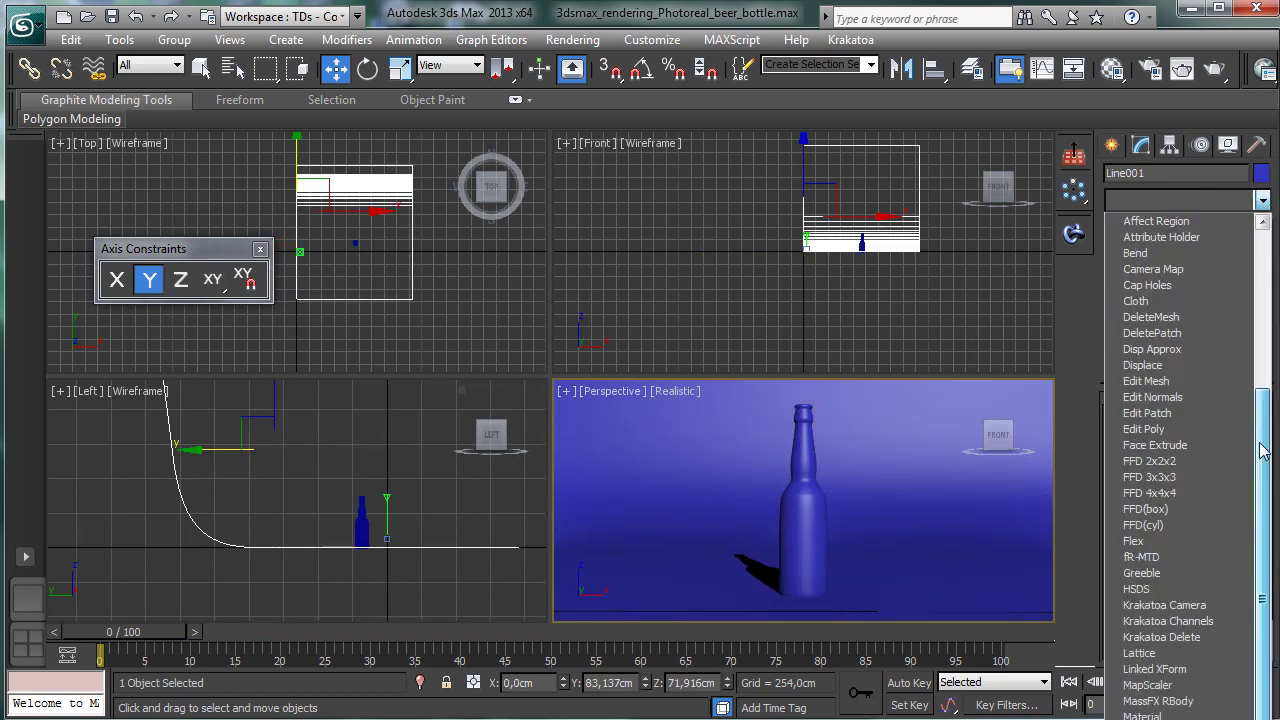
scroll(1185, 450, "down", 5)
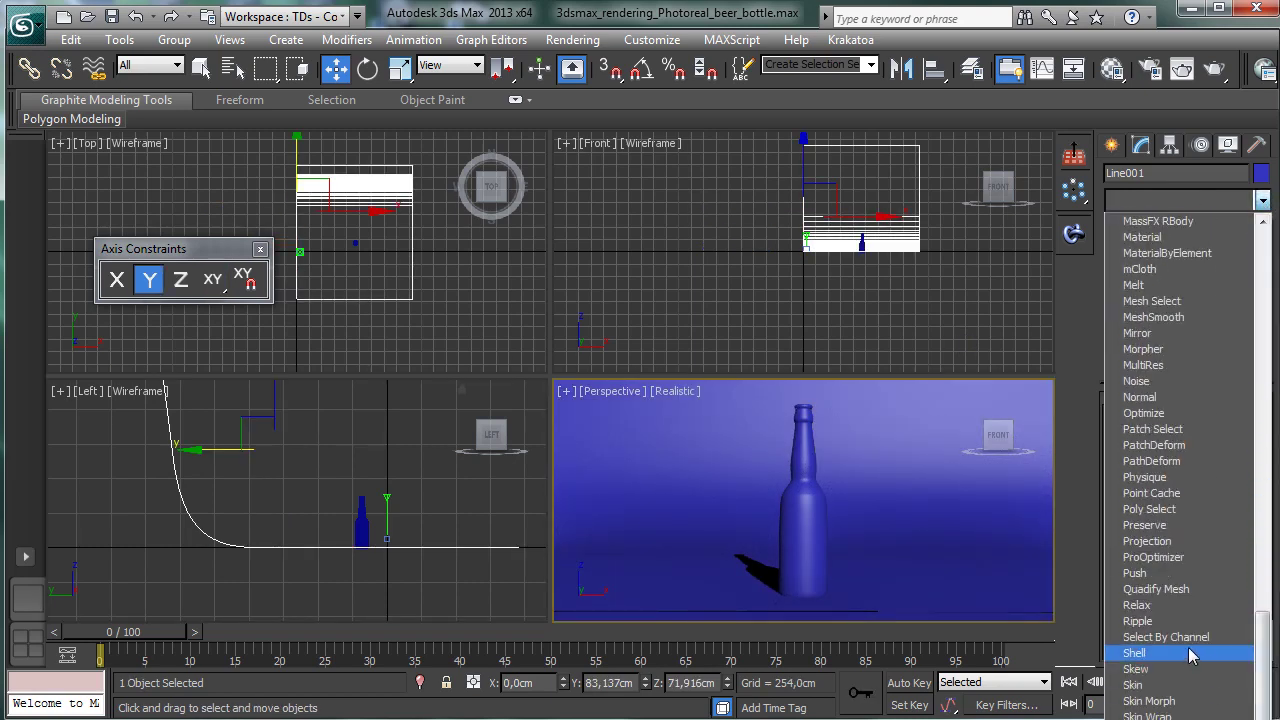
left_click(1140, 651)
Step: Set the Shell Outer Amount to 0 and Inner Amount to 4,14cm, and rename the backdrop Ground
double_click(1239, 452)
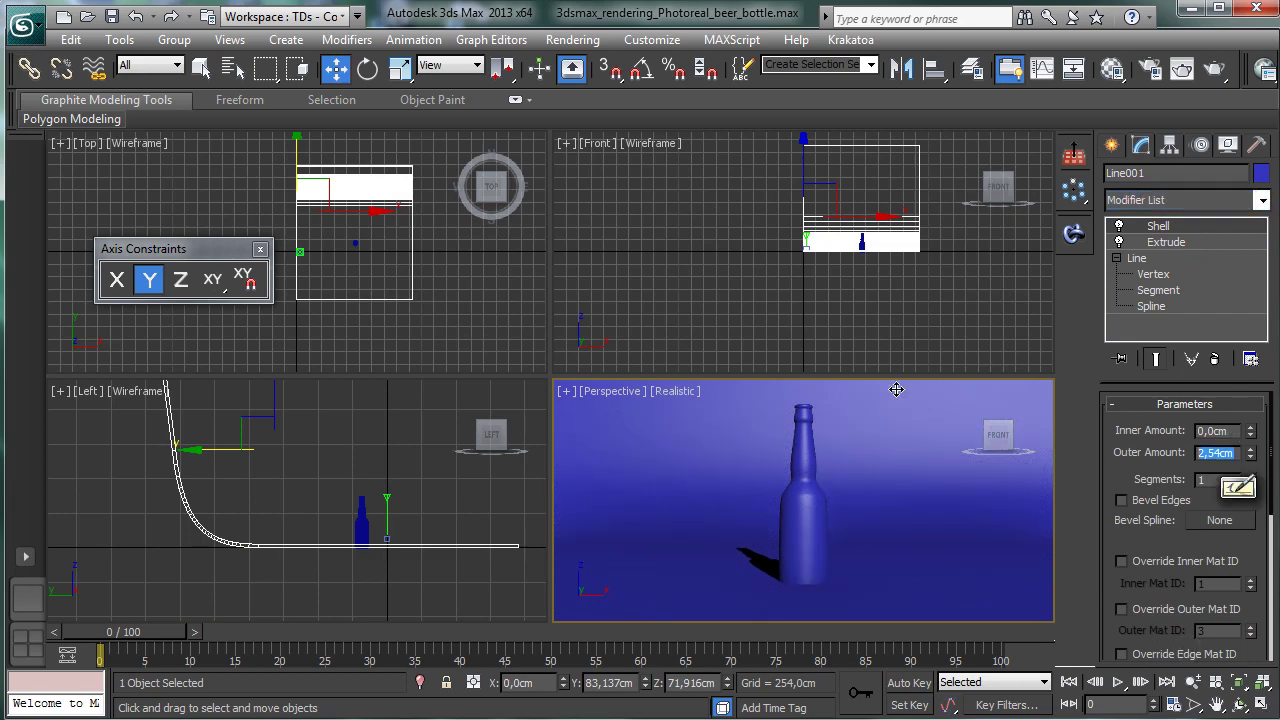
type("0")
key("Return")
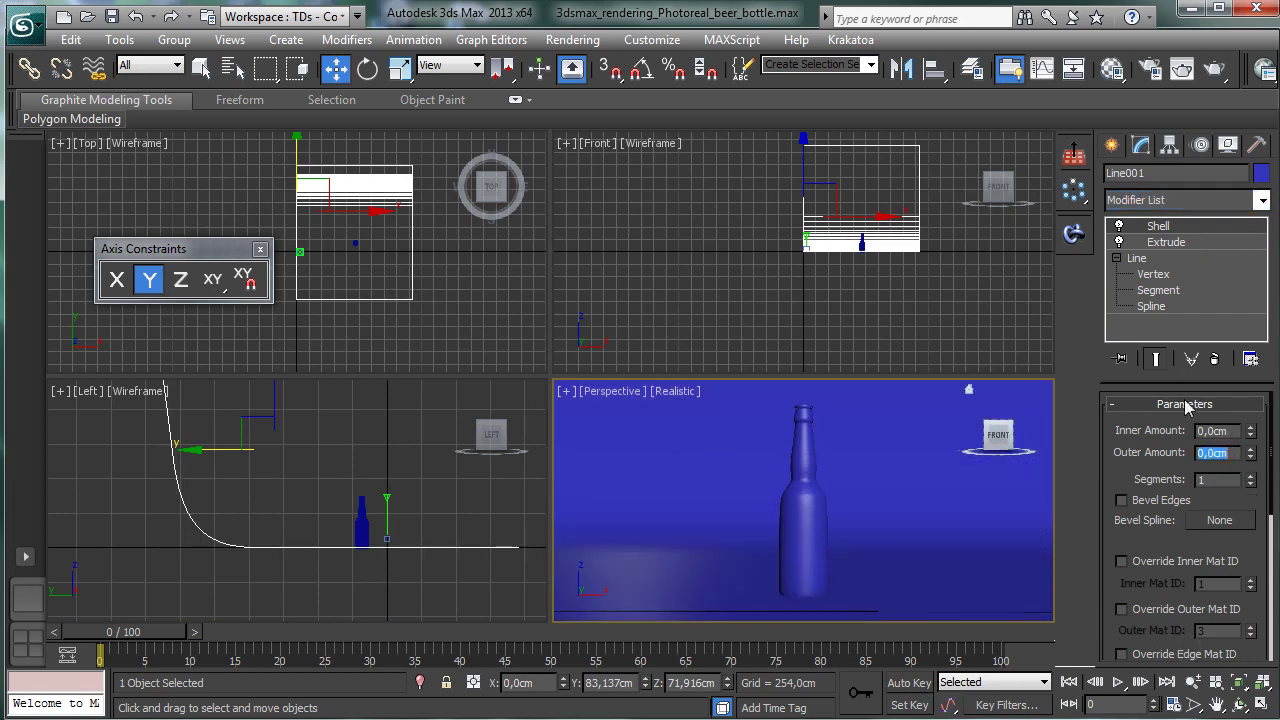
left_click_drag(1250, 431, 1240, 264)
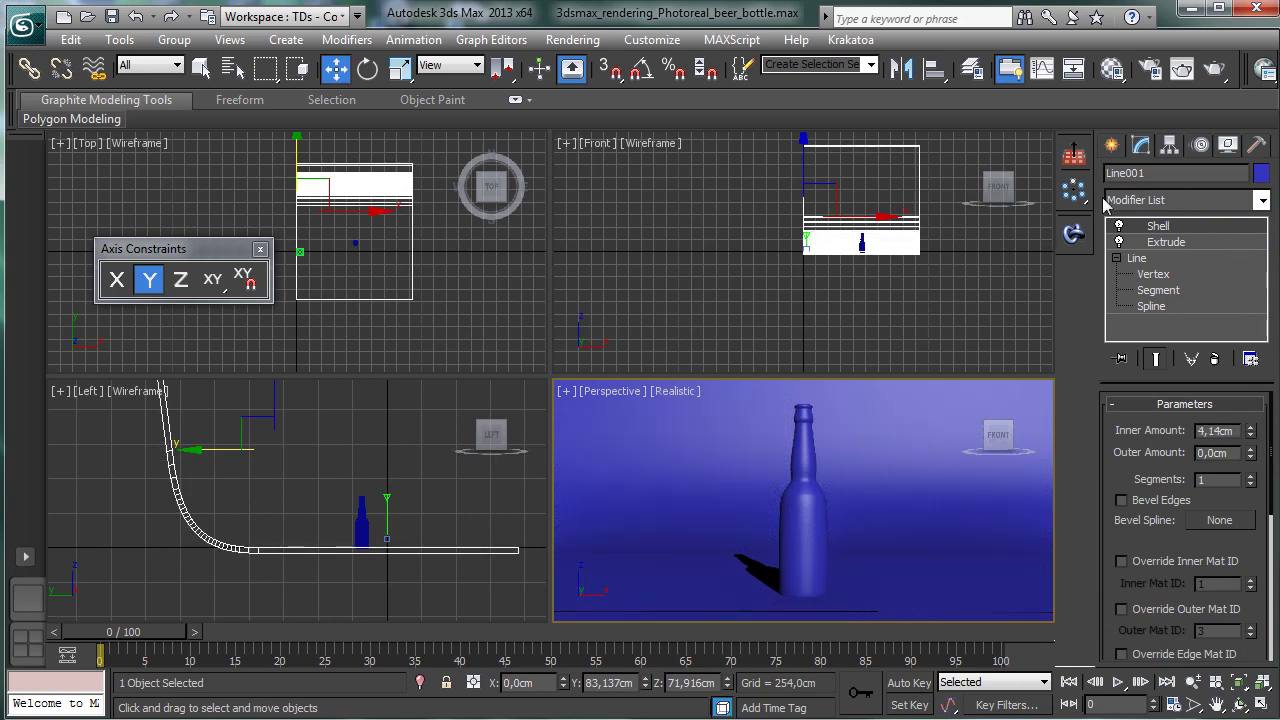
type("Ground")
Step: Save the scene and switch the Hierarchy panel to Affect Pivot Only
left_click(112, 17)
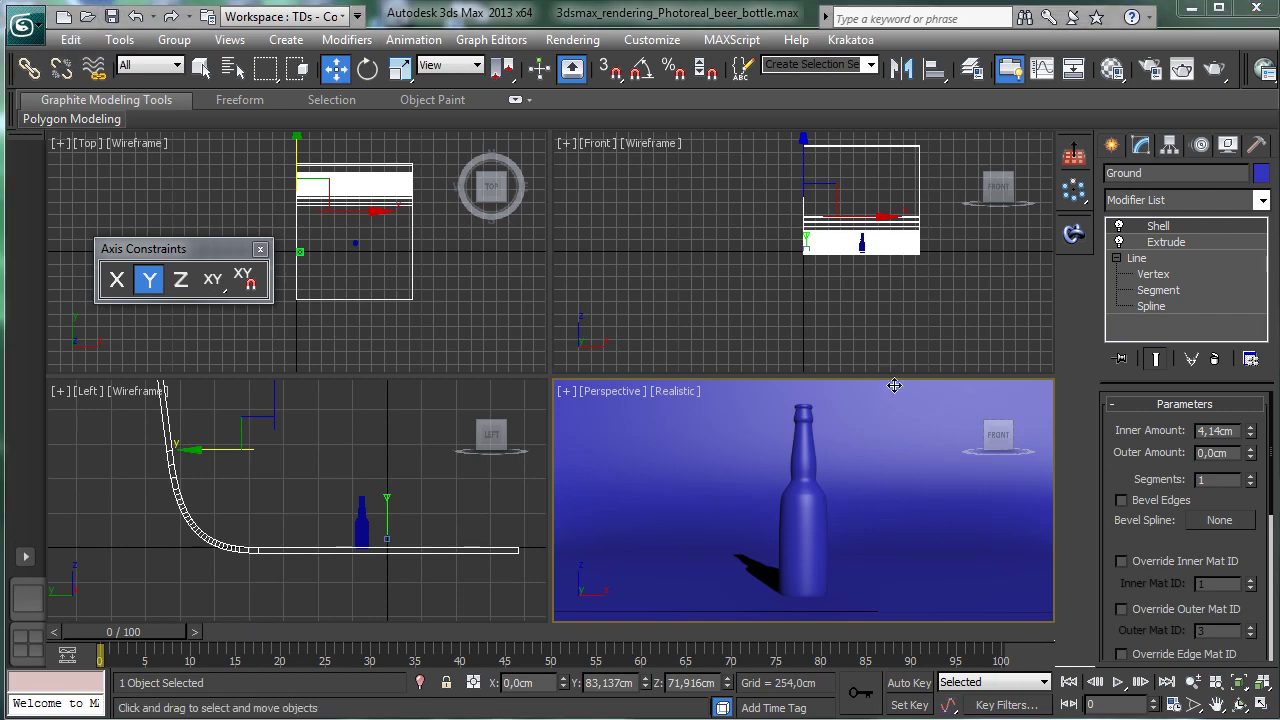
left_click(1169, 146)
left_click(1189, 270)
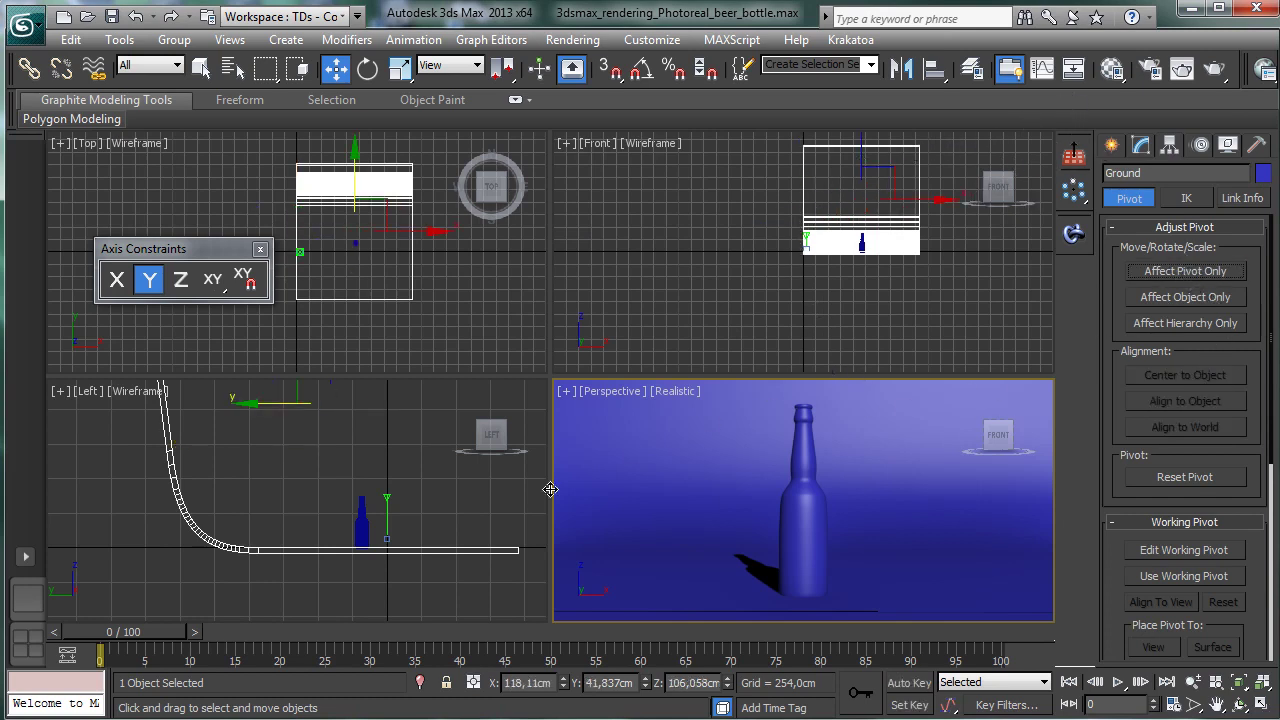
Step: Zoom the Left view onto the bottle's base and raise the bottle slightly along Z
middle_click(449, 603)
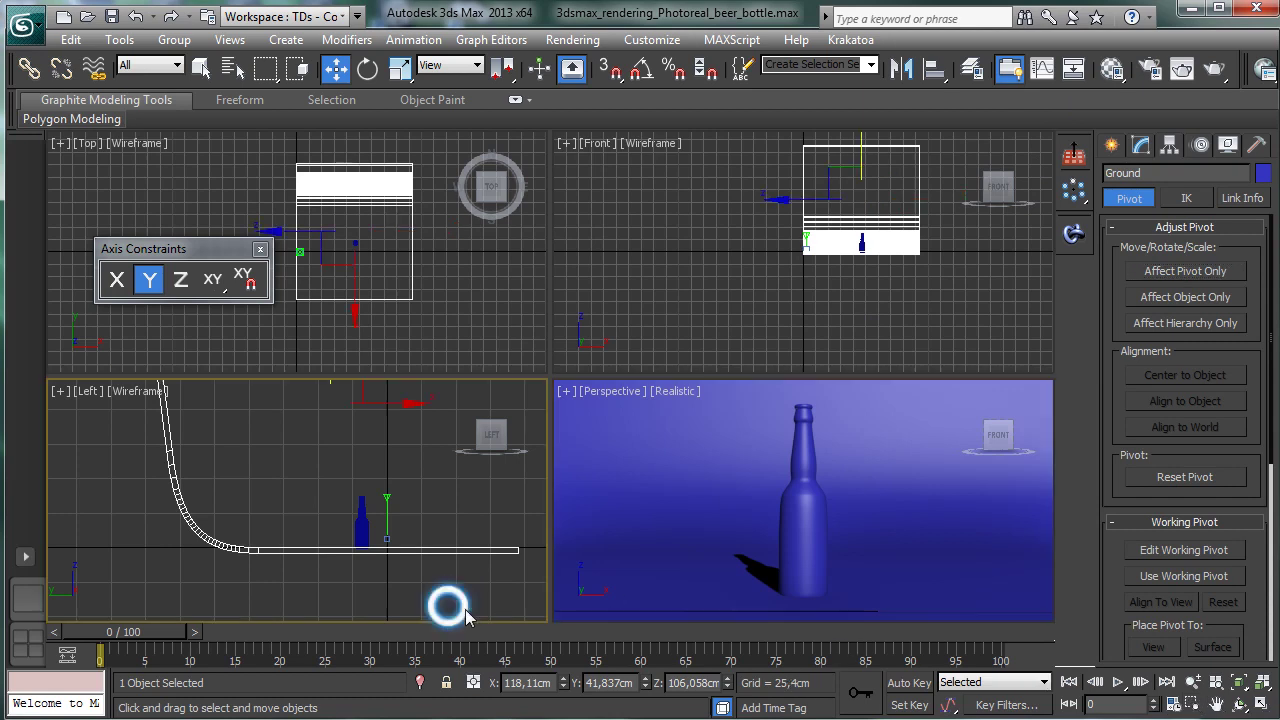
left_click(1192, 706)
left_click_drag(323, 529, 437, 571)
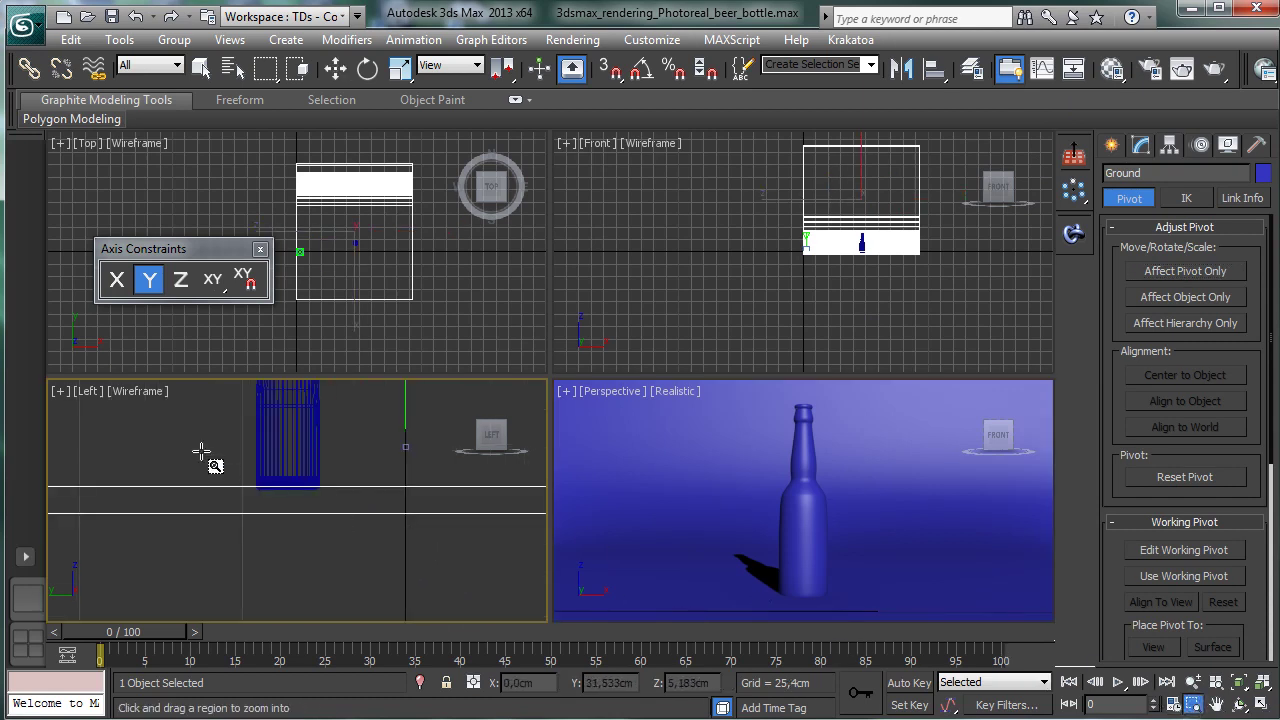
left_click_drag(206, 457, 418, 480)
left_click_drag(188, 432, 440, 505)
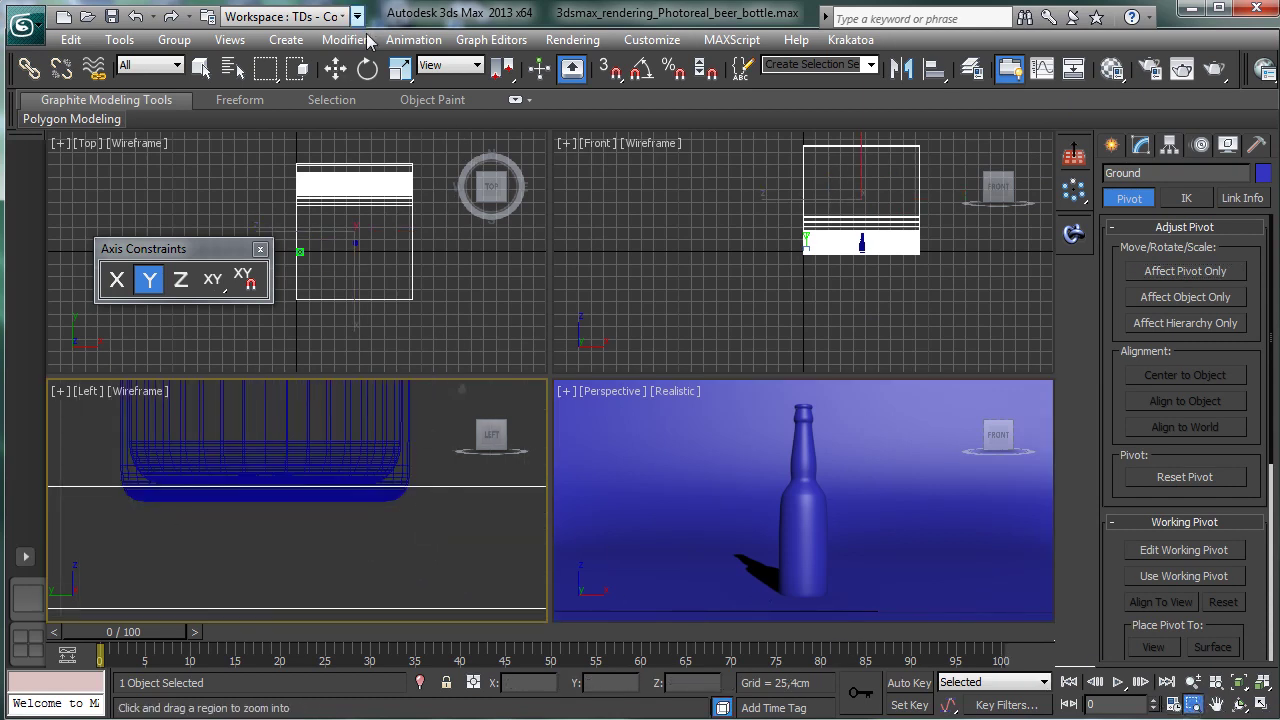
left_click(335, 68)
left_click(321, 438)
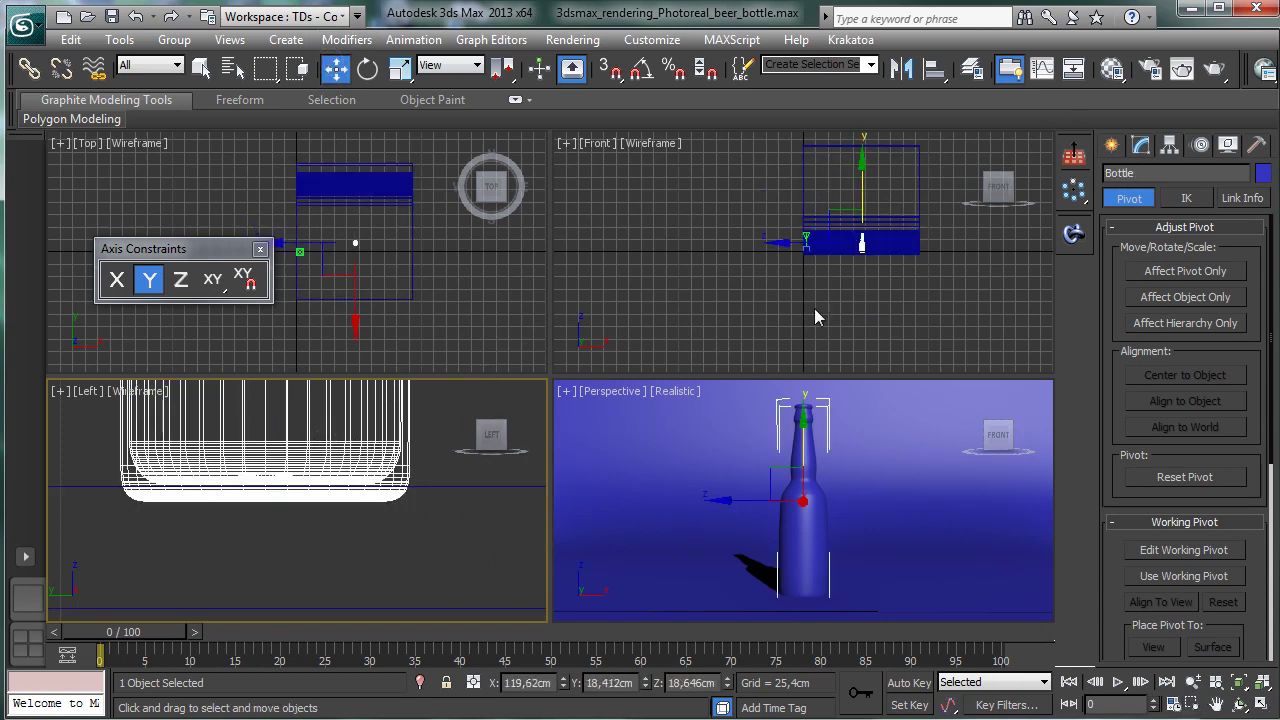
left_click(802, 436)
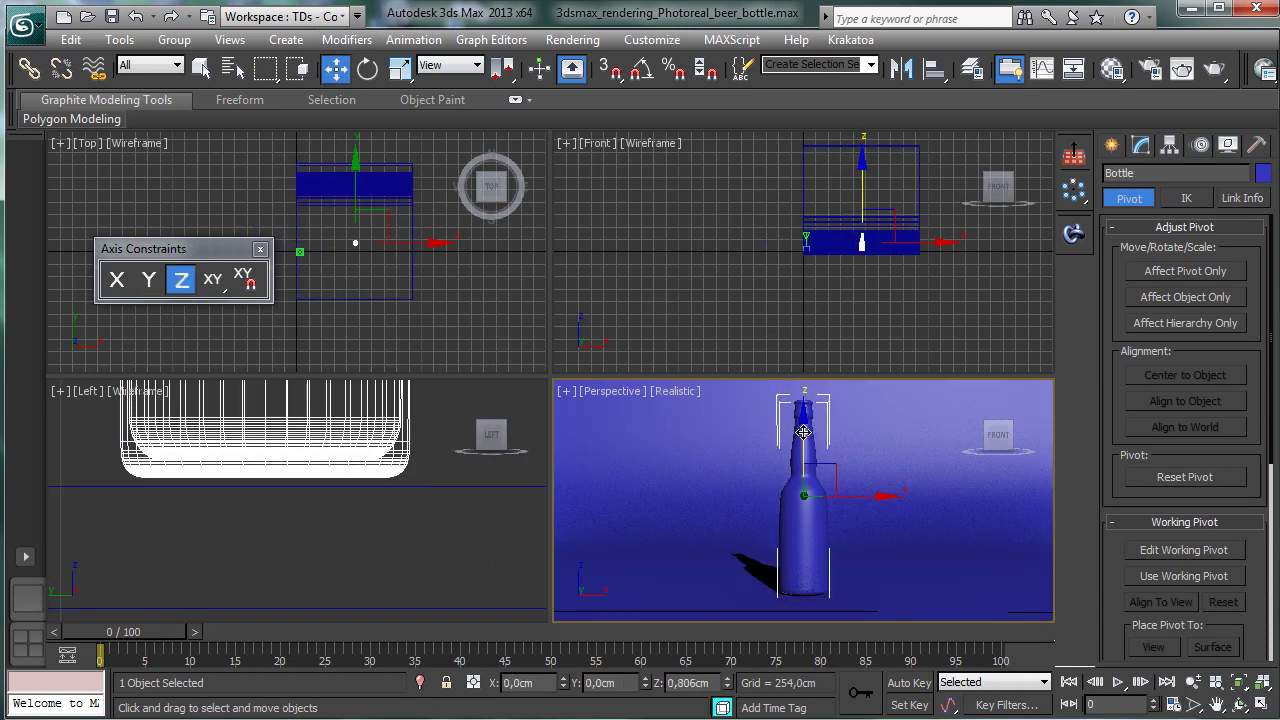
left_click_drag(803, 433, 804, 428)
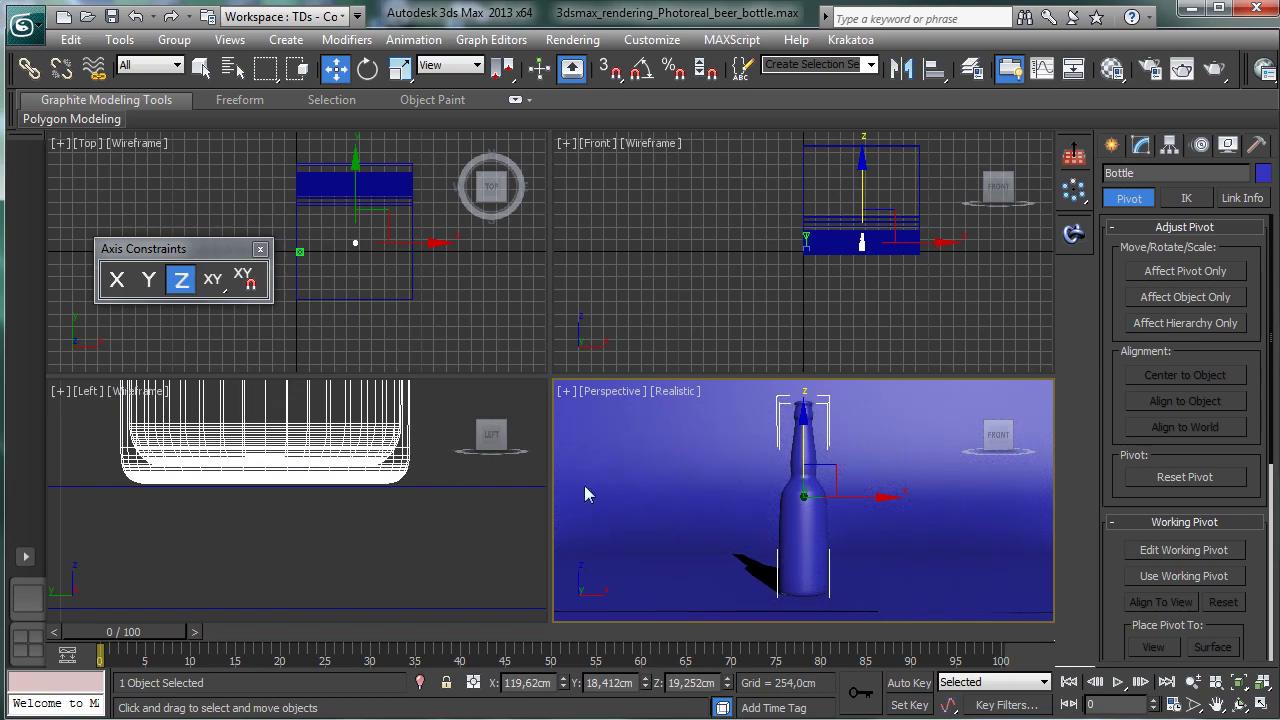
Step: Fine-tune the bottle's height to Z 19,15cm with the Move Transform Type-In
left_click(1262, 705)
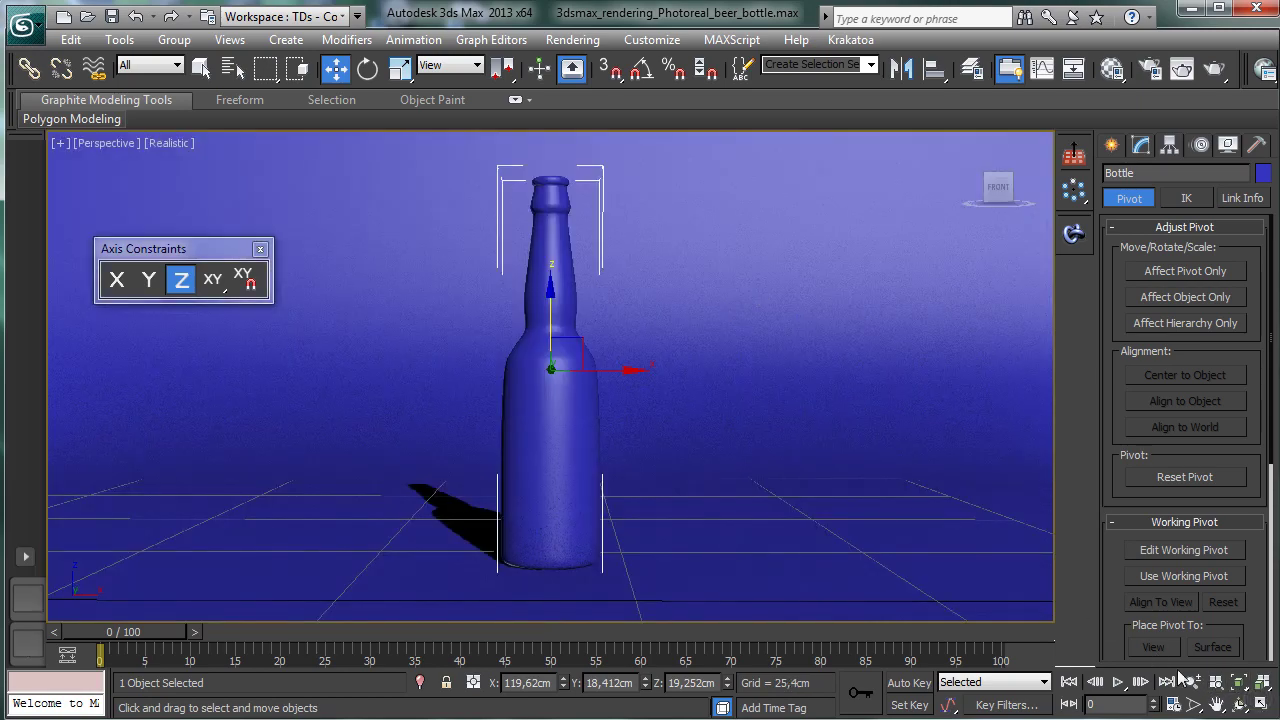
left_click(1262, 705)
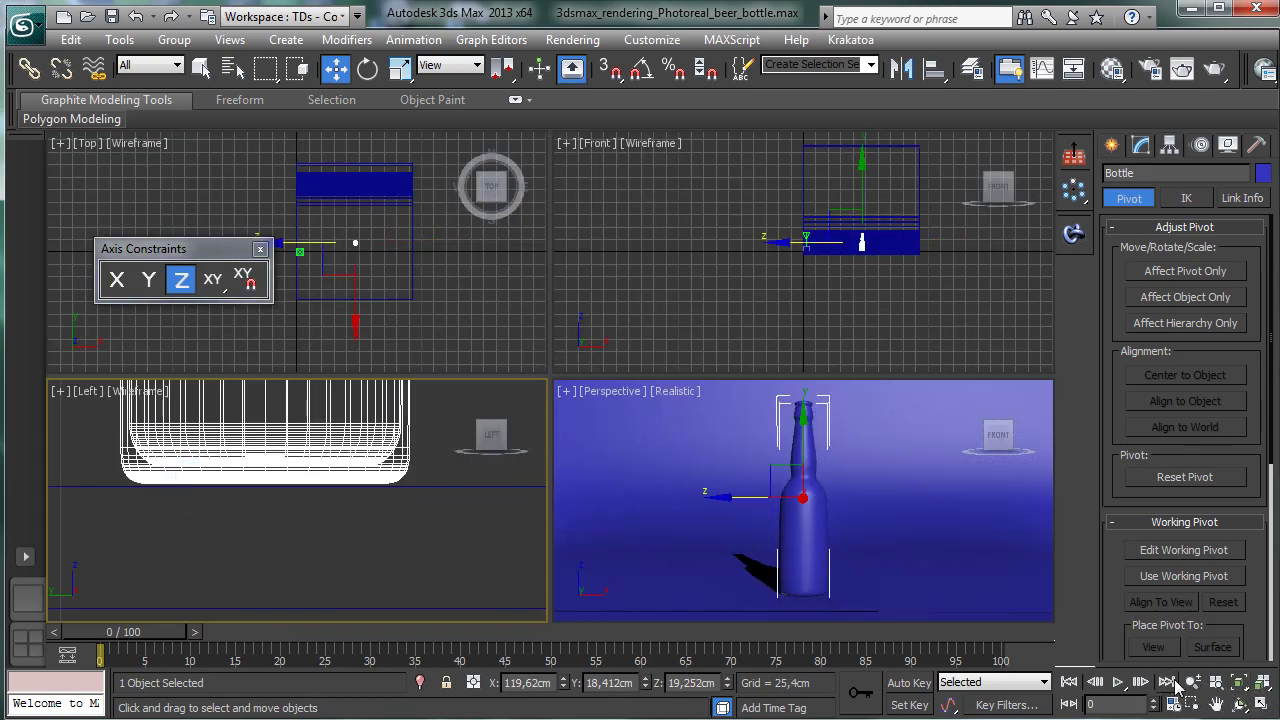
left_click(1262, 705)
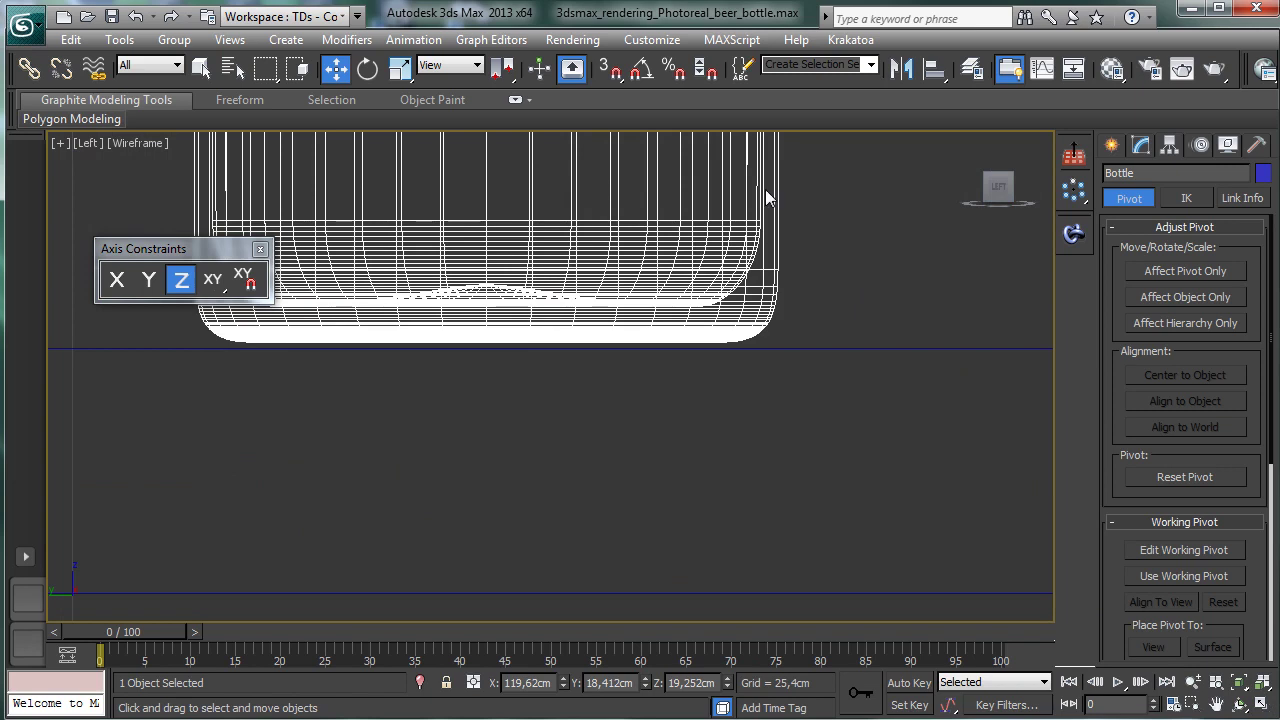
right_click(335, 70)
left_click_drag(922, 499, 862, 434)
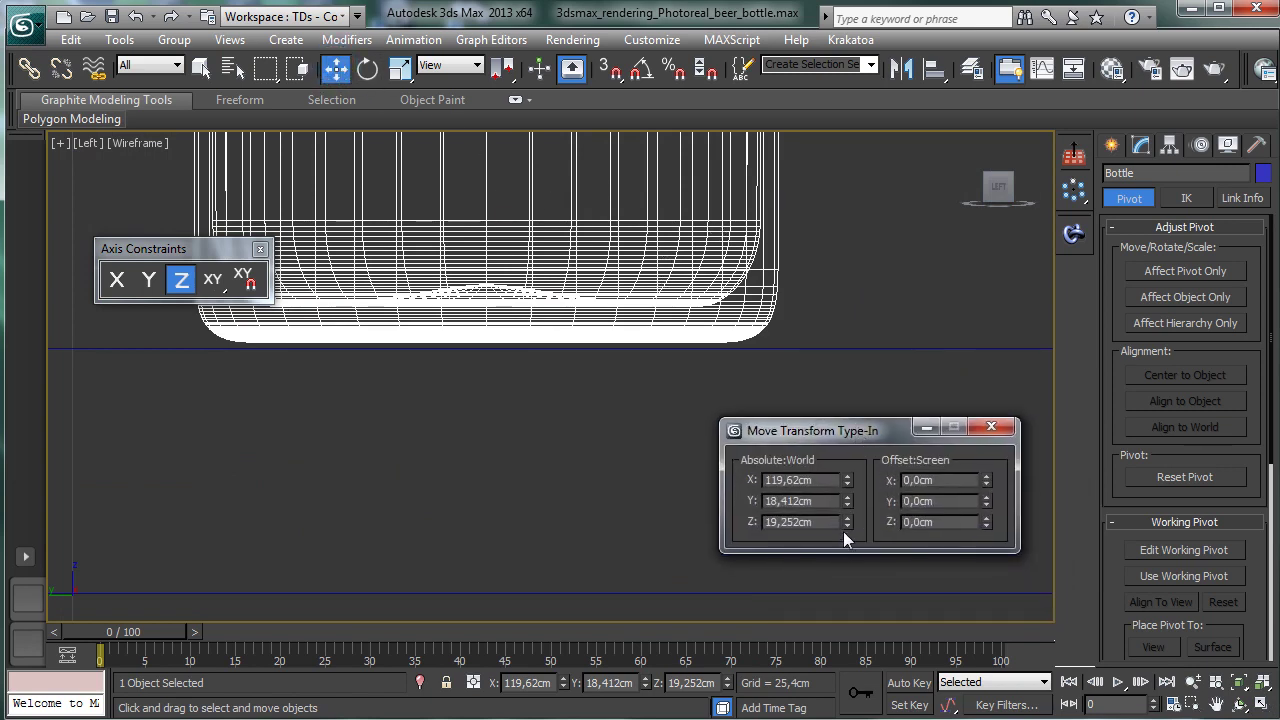
left_click_drag(846, 530, 847, 527)
left_click(992, 428)
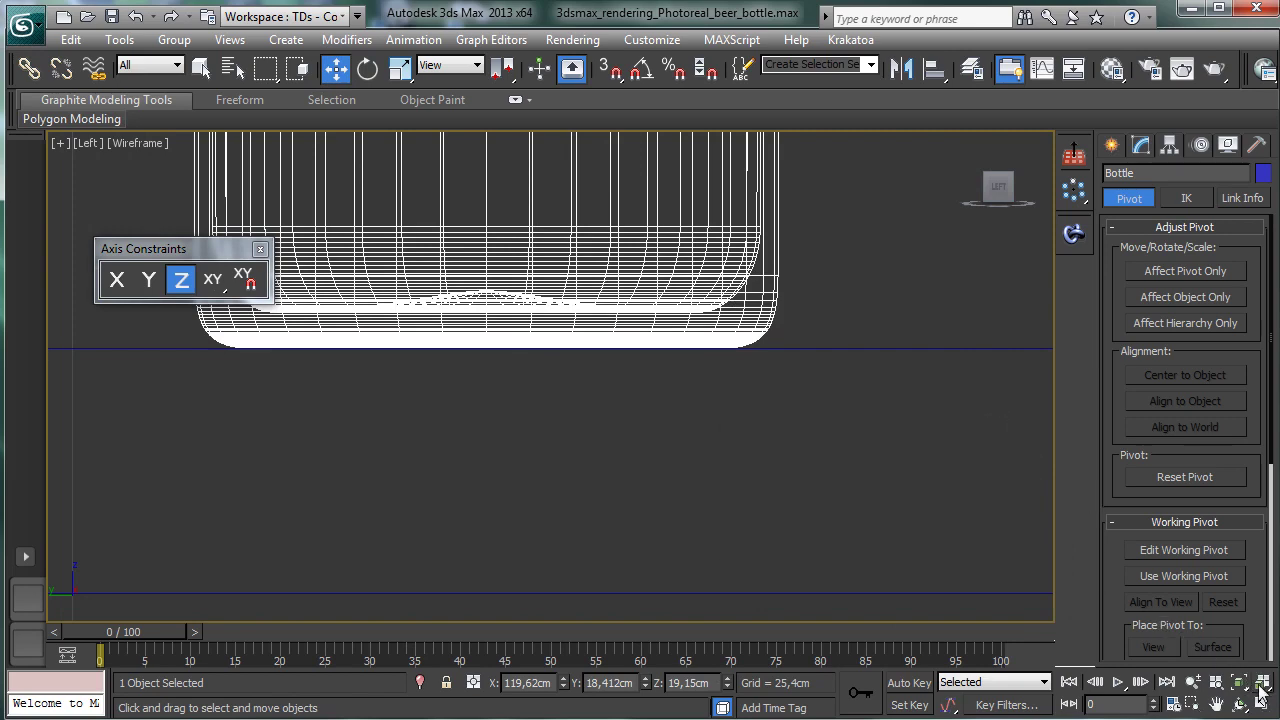
left_click(1262, 705)
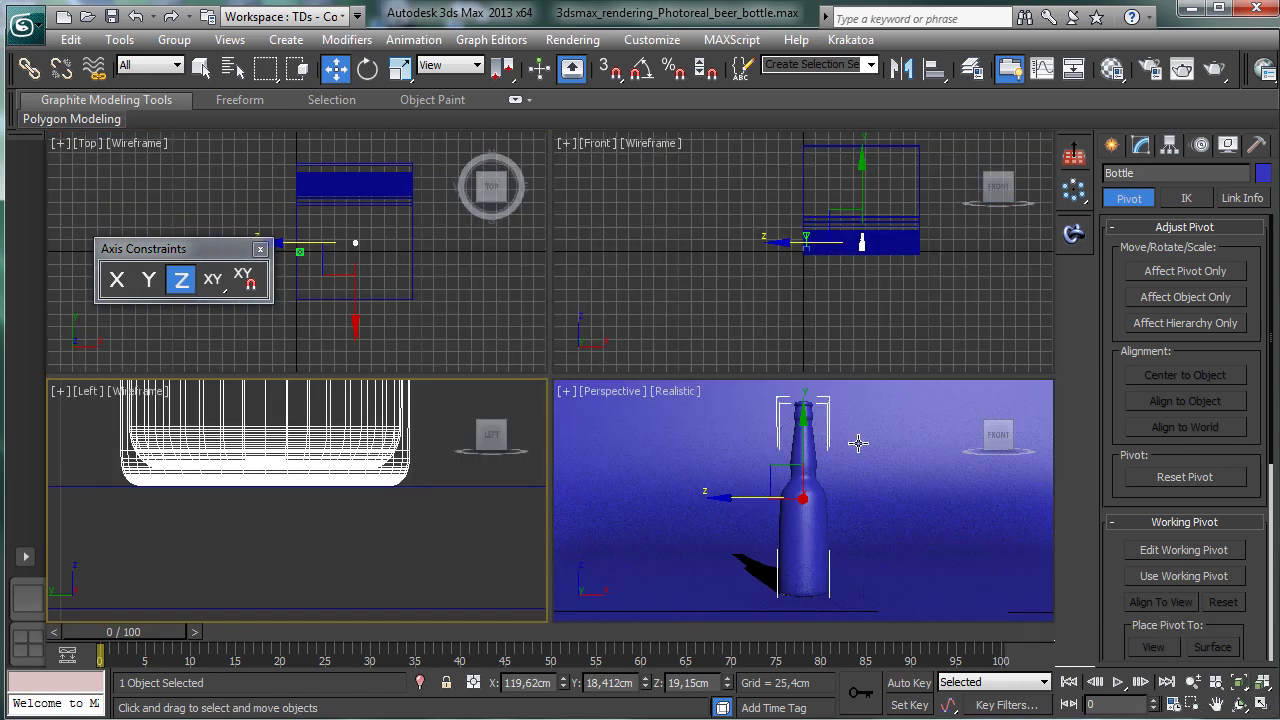
Step: Close the Axis Constraints toolbar and zoom the Front view to fit the bottle
left_click(719, 477)
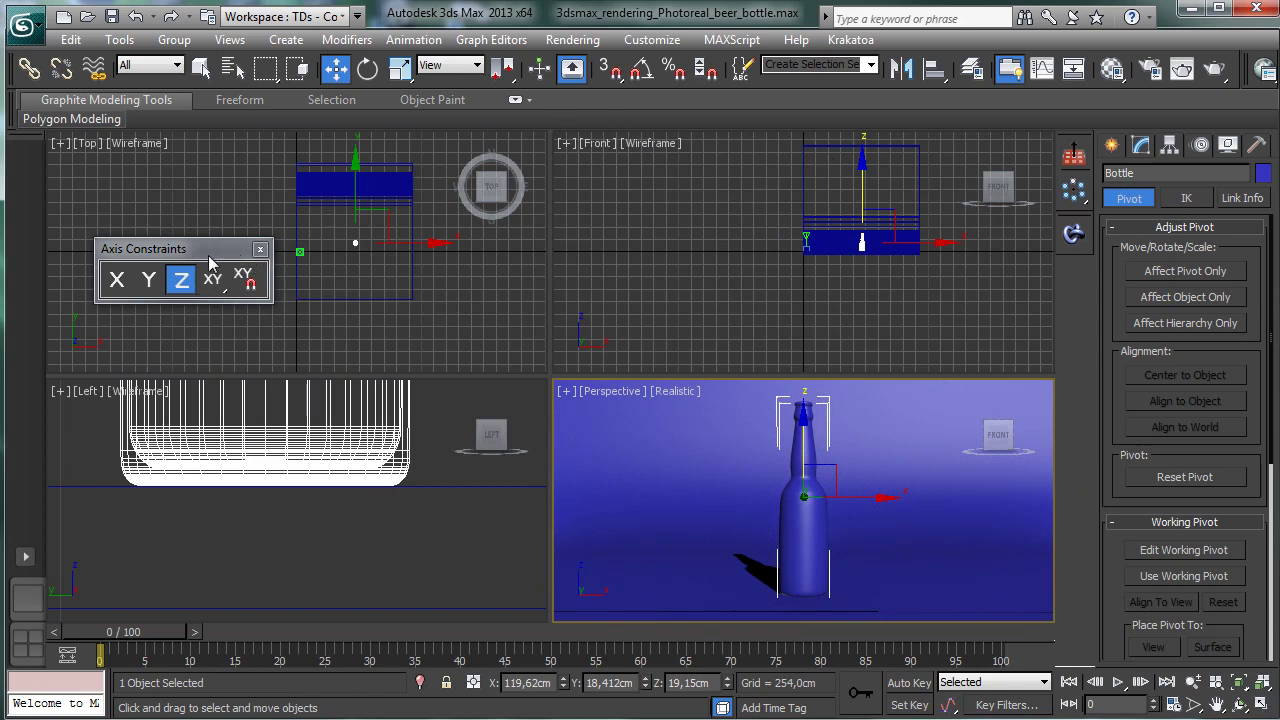
left_click(260, 248)
left_click(201, 67)
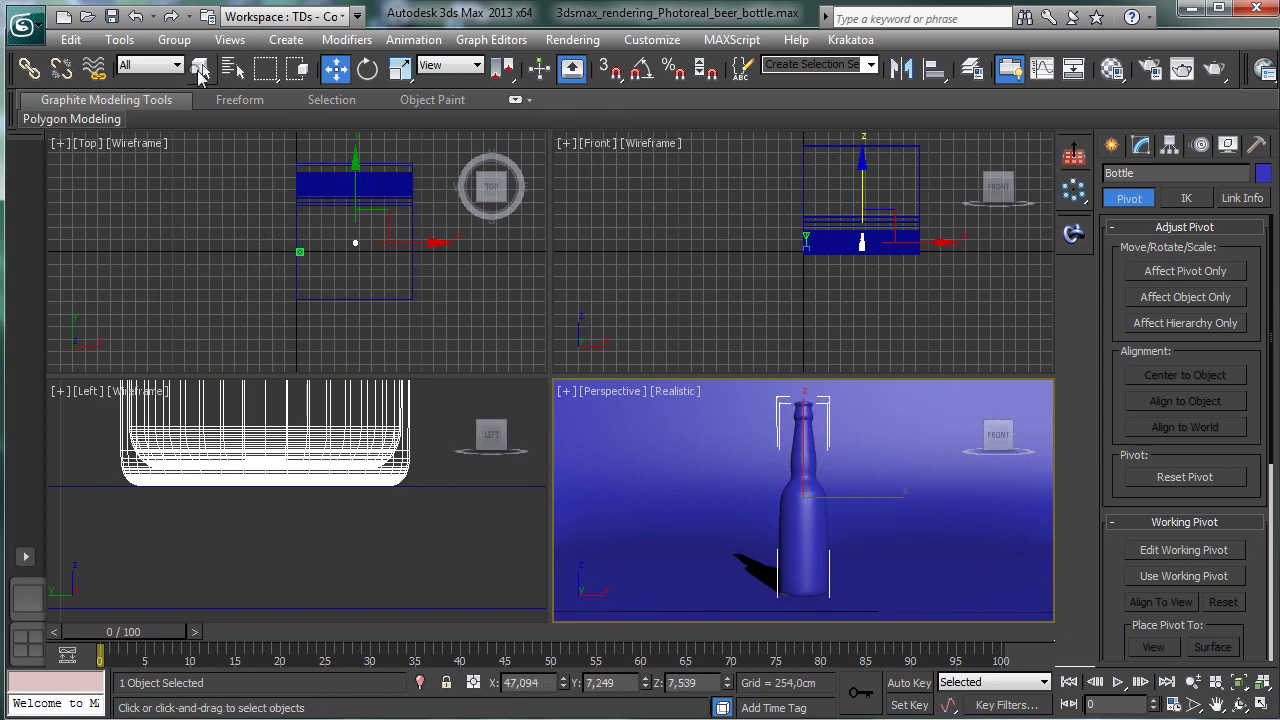
right_click(793, 264)
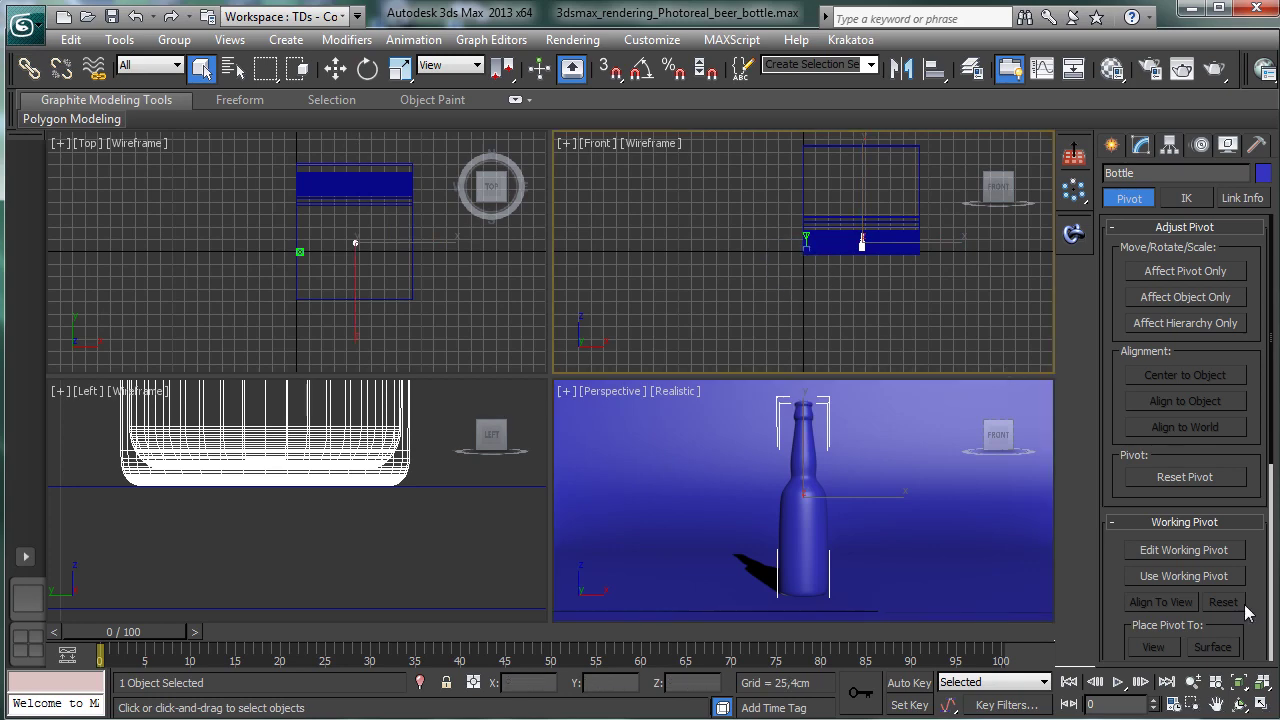
left_click(1243, 682)
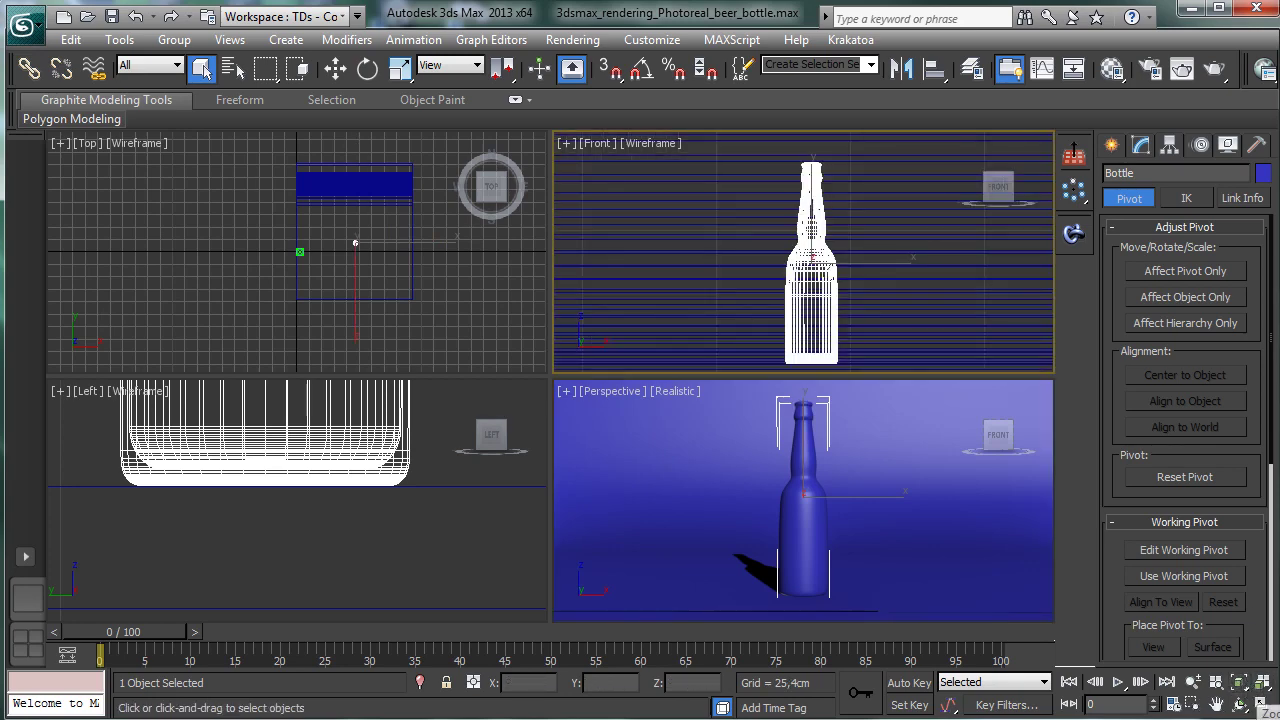
Step: Maximize the Front view and arm the Line spline tool
left_click(1262, 704)
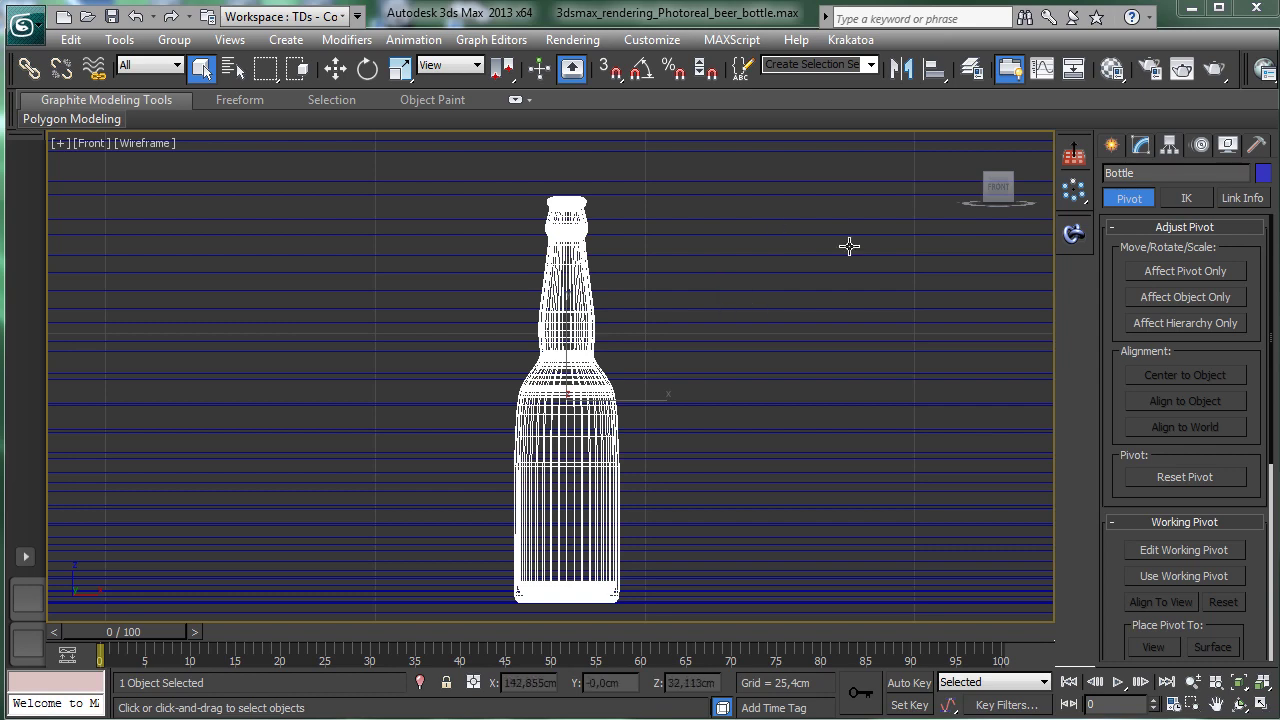
left_click(1111, 145)
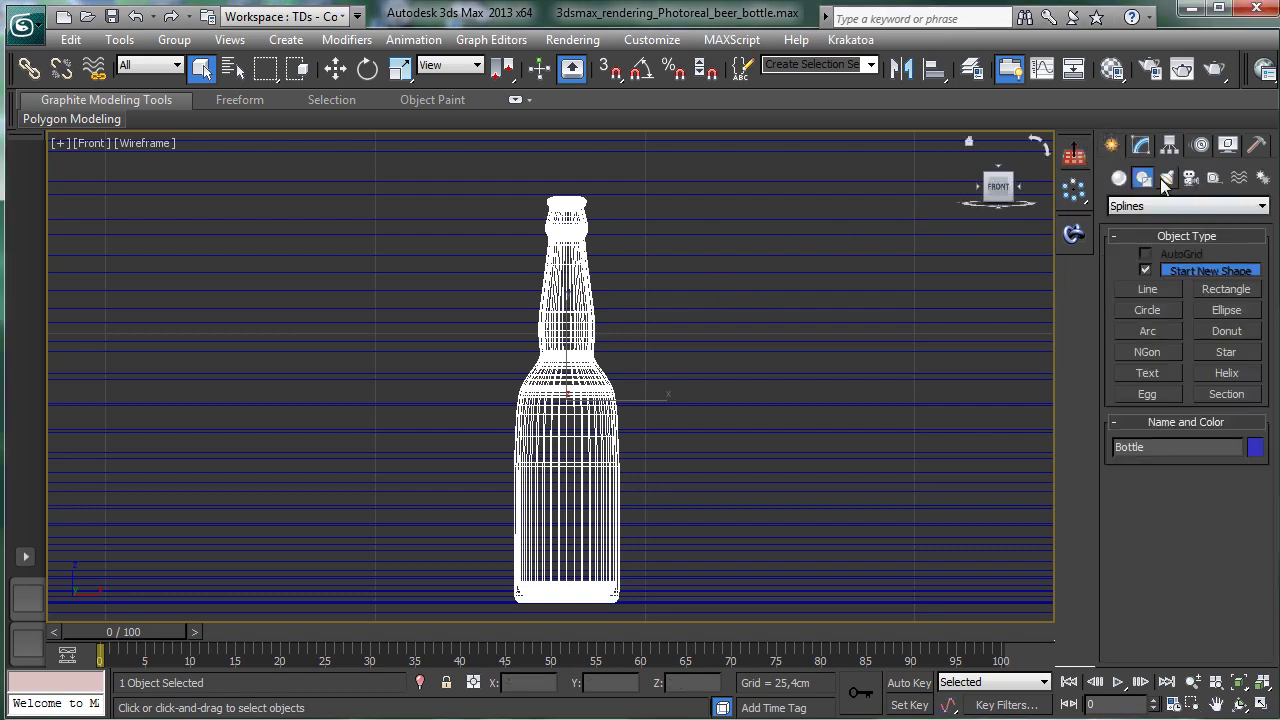
left_click(1148, 290)
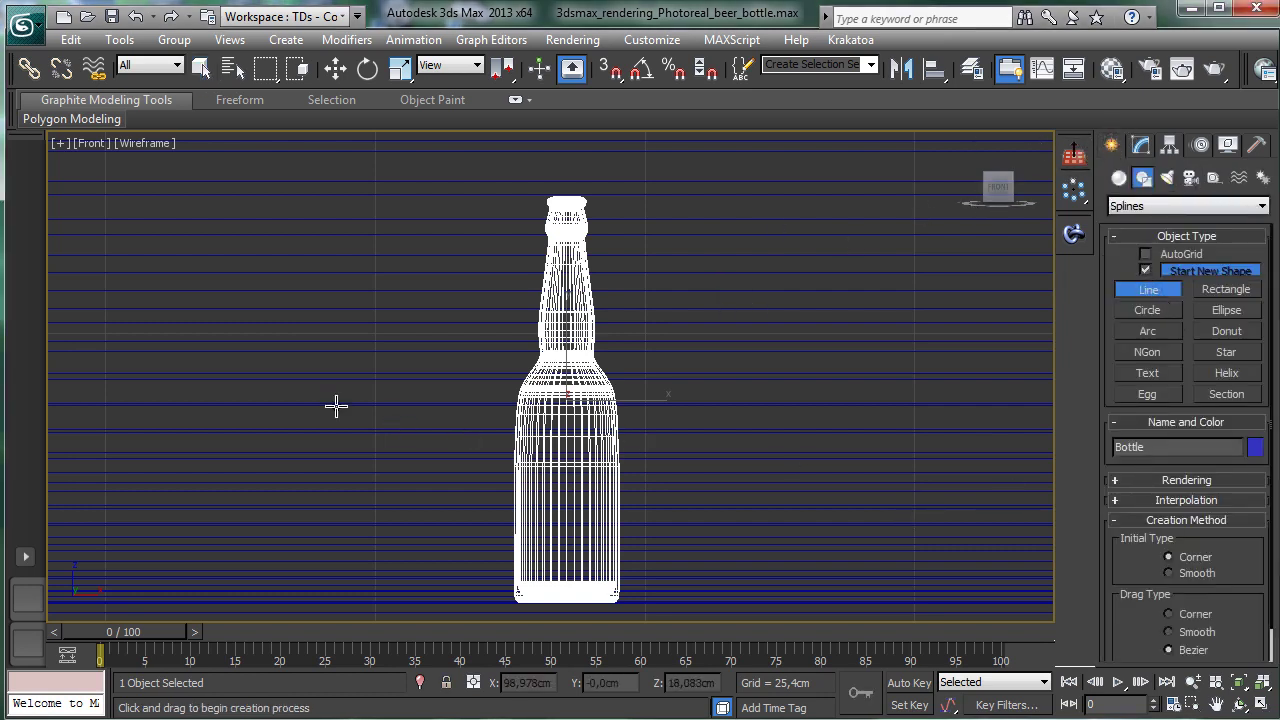
Step: Draw the glass profile beside the bottle from top down to a flat base, then go to Modify
left_click(449, 317)
left_click_drag(455, 393, 454, 418)
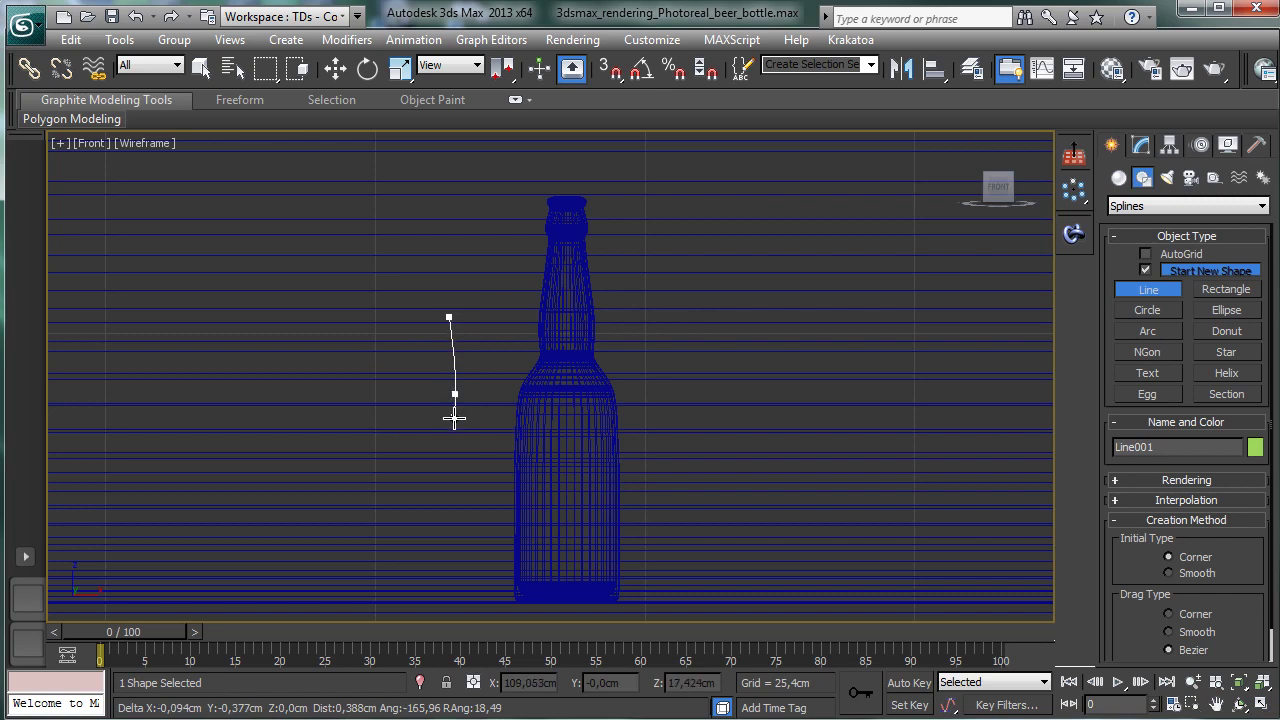
left_click(434, 541)
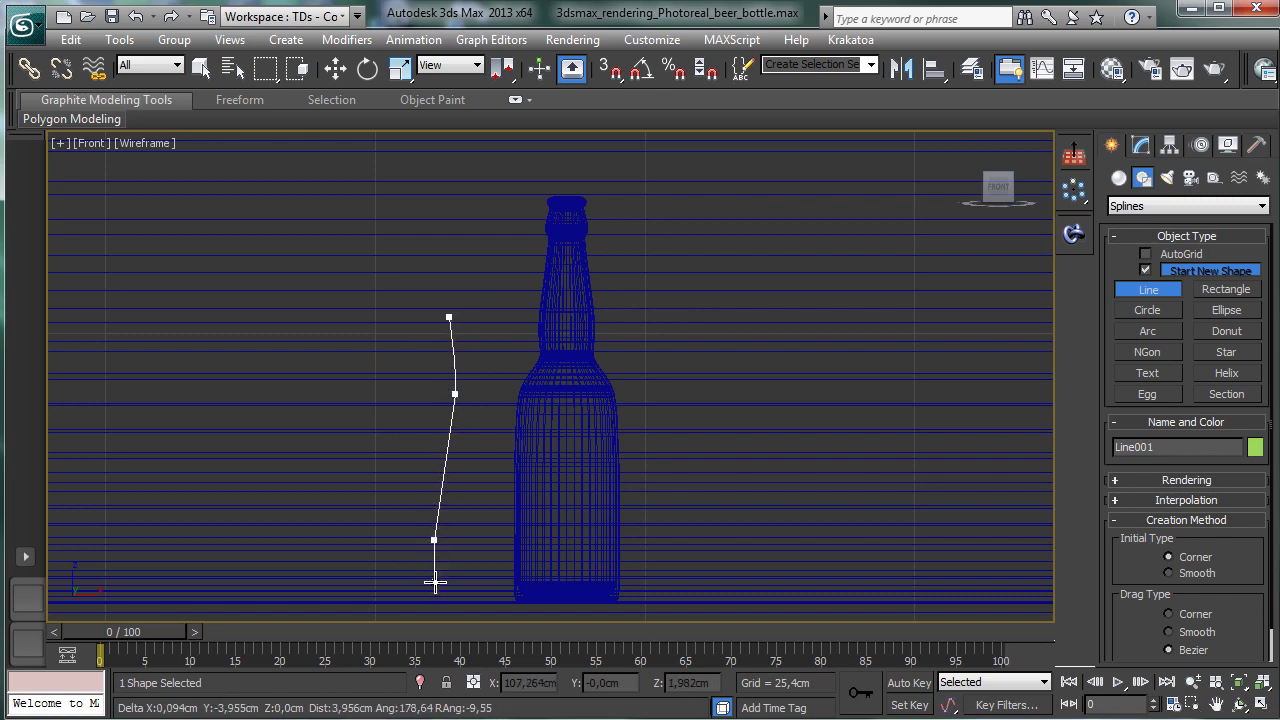
left_click(447, 594)
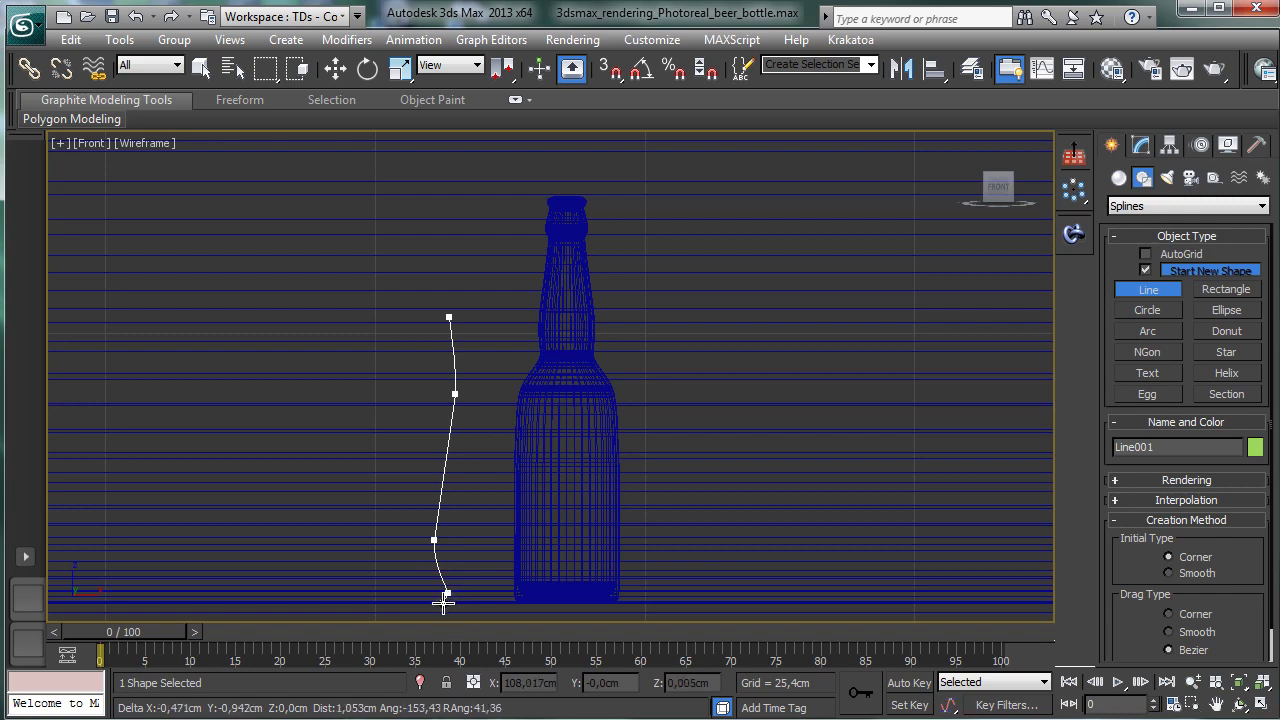
left_click(443, 601)
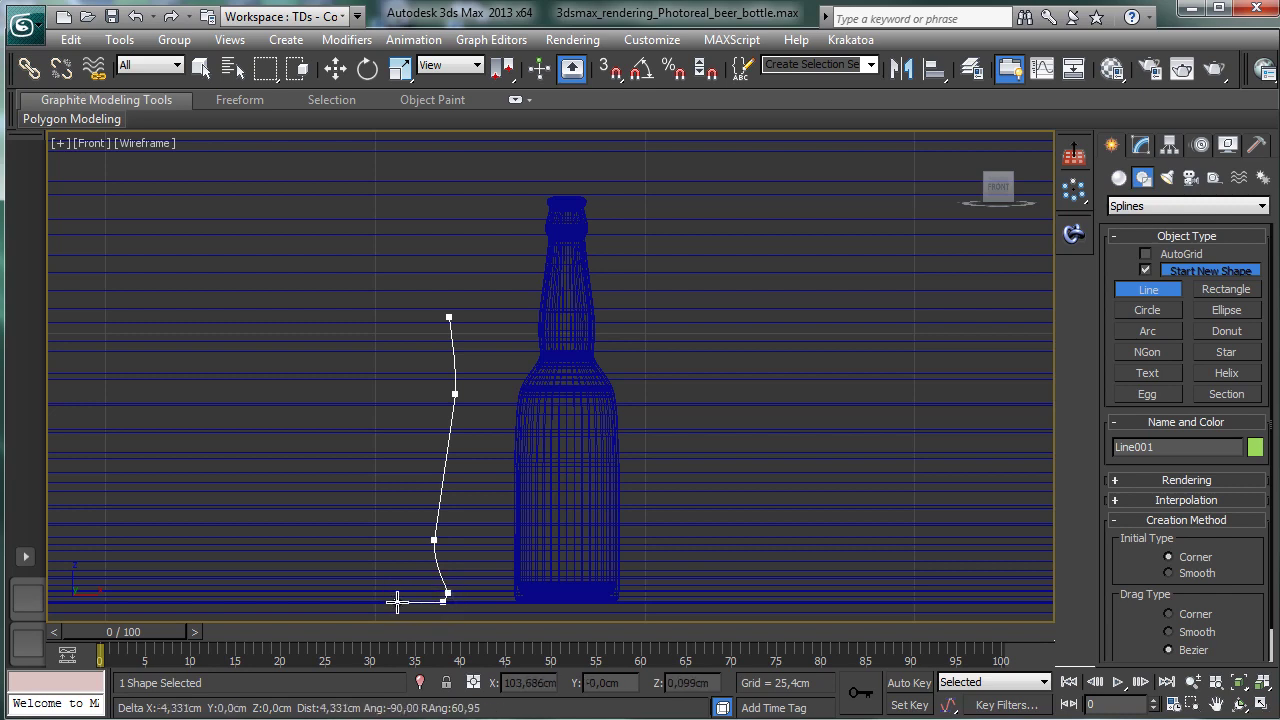
left_click(397, 601)
right_click(612, 350)
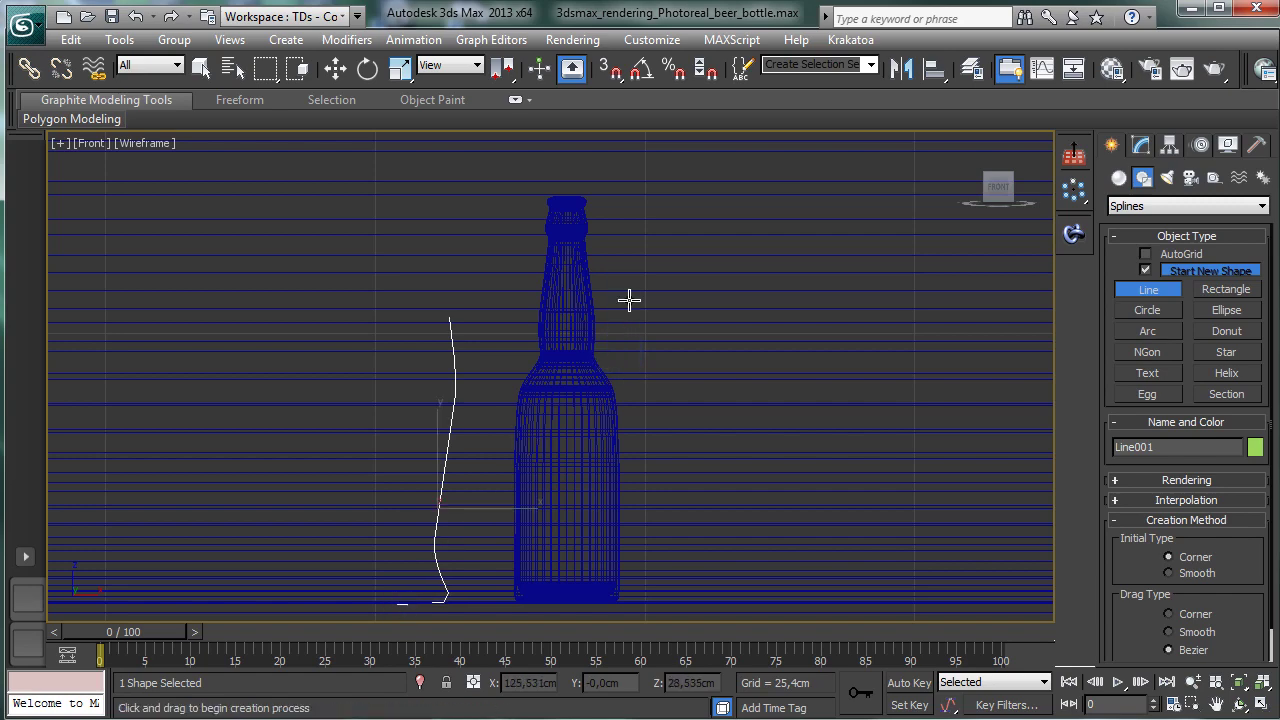
left_click(1141, 145)
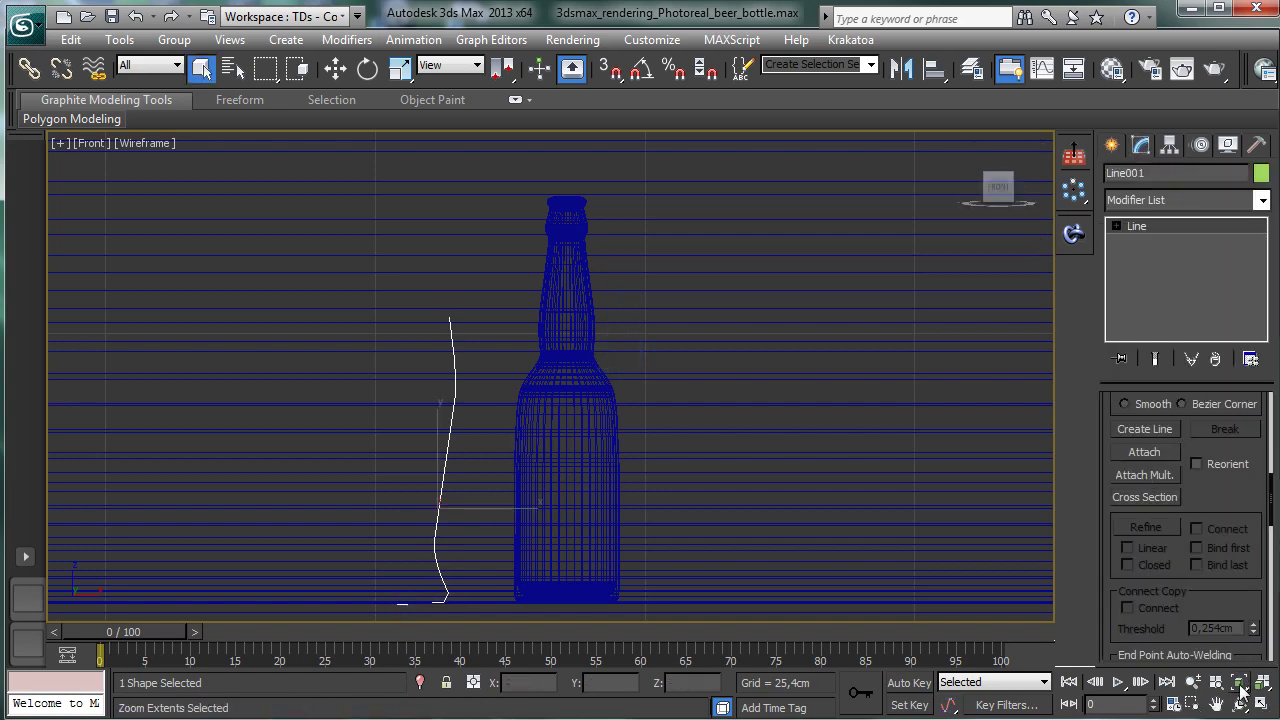
Step: Make the upper profile vertex Bezier and lengthen tangents to smooth the upper and lower curves
key("z")
left_click(1116, 226)
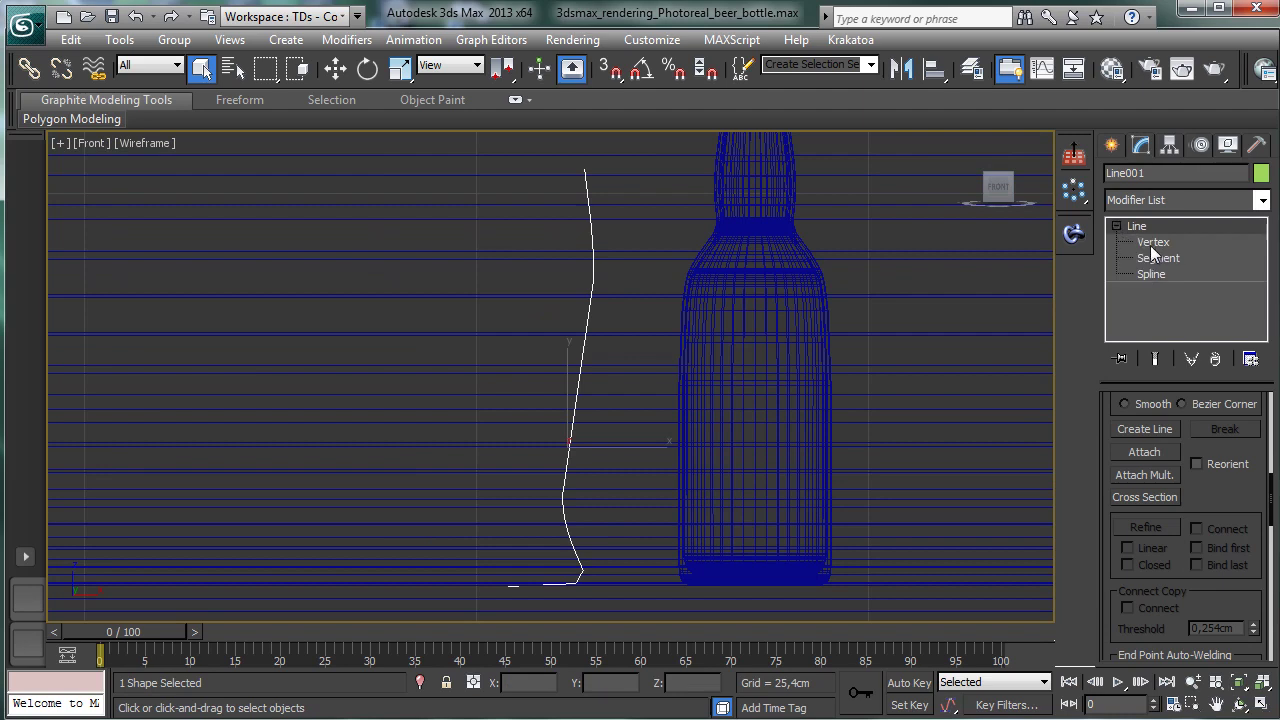
left_click(1153, 242)
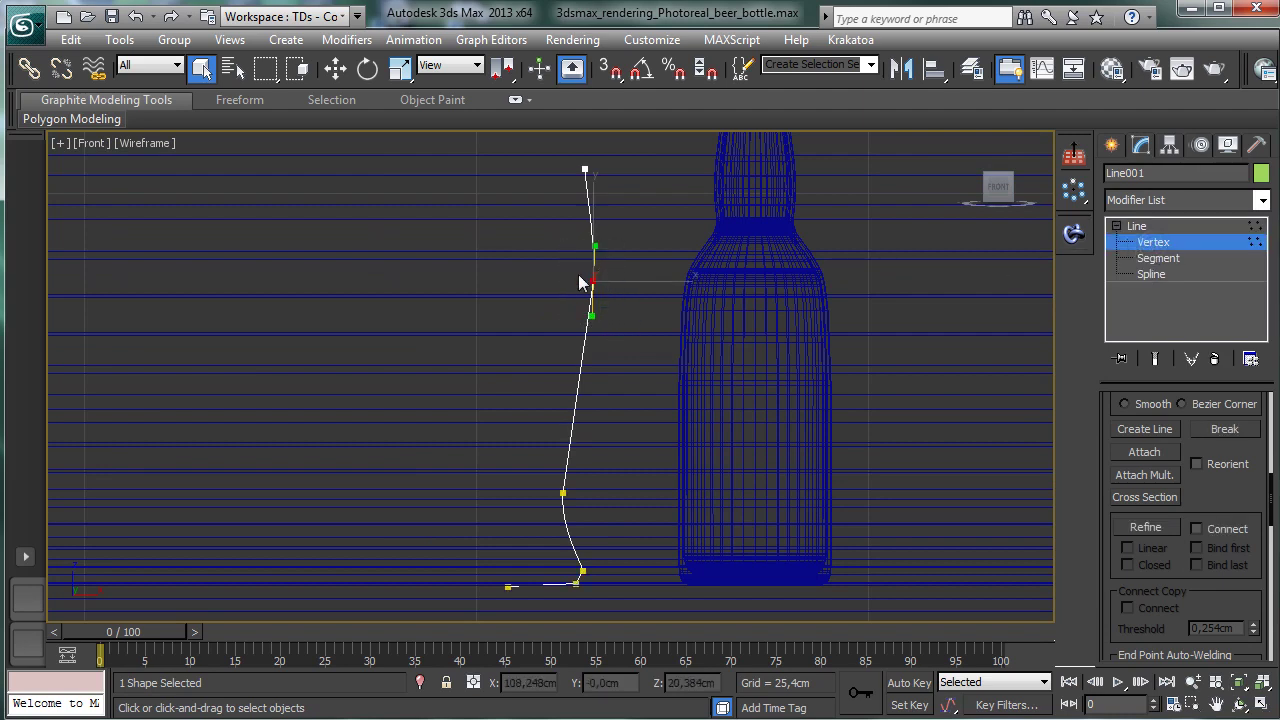
right_click(587, 277)
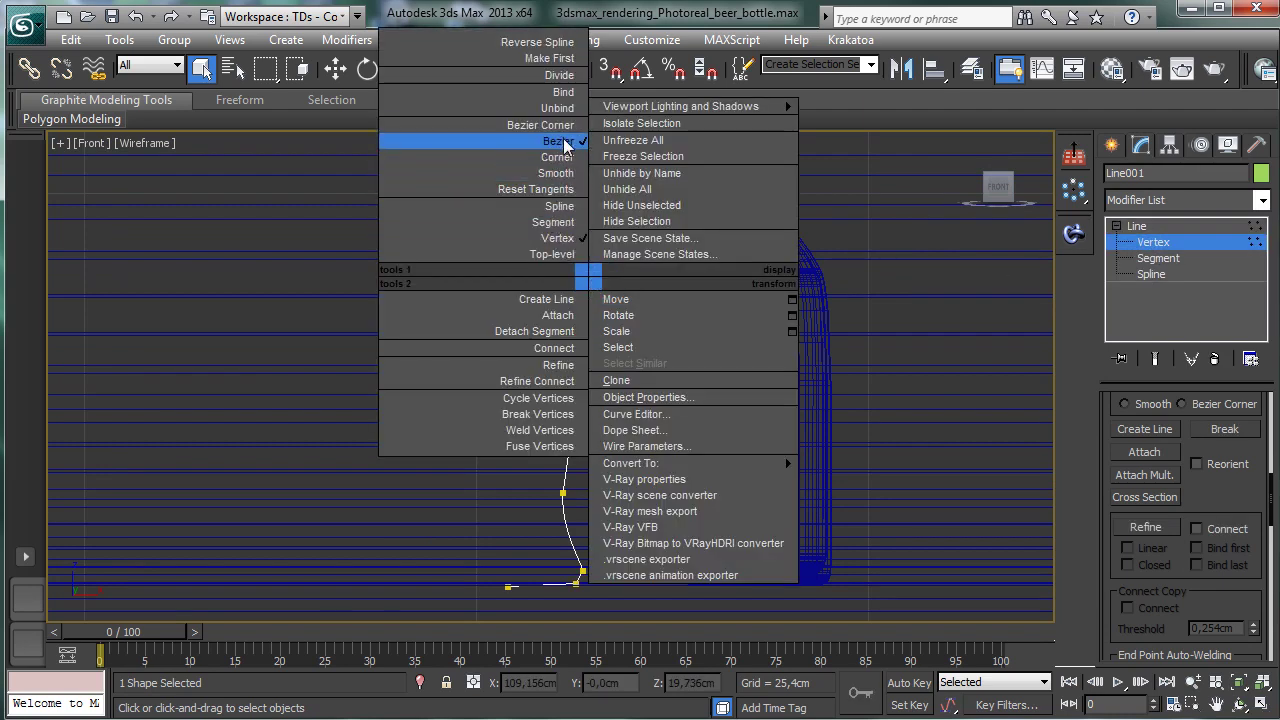
left_click(615, 299)
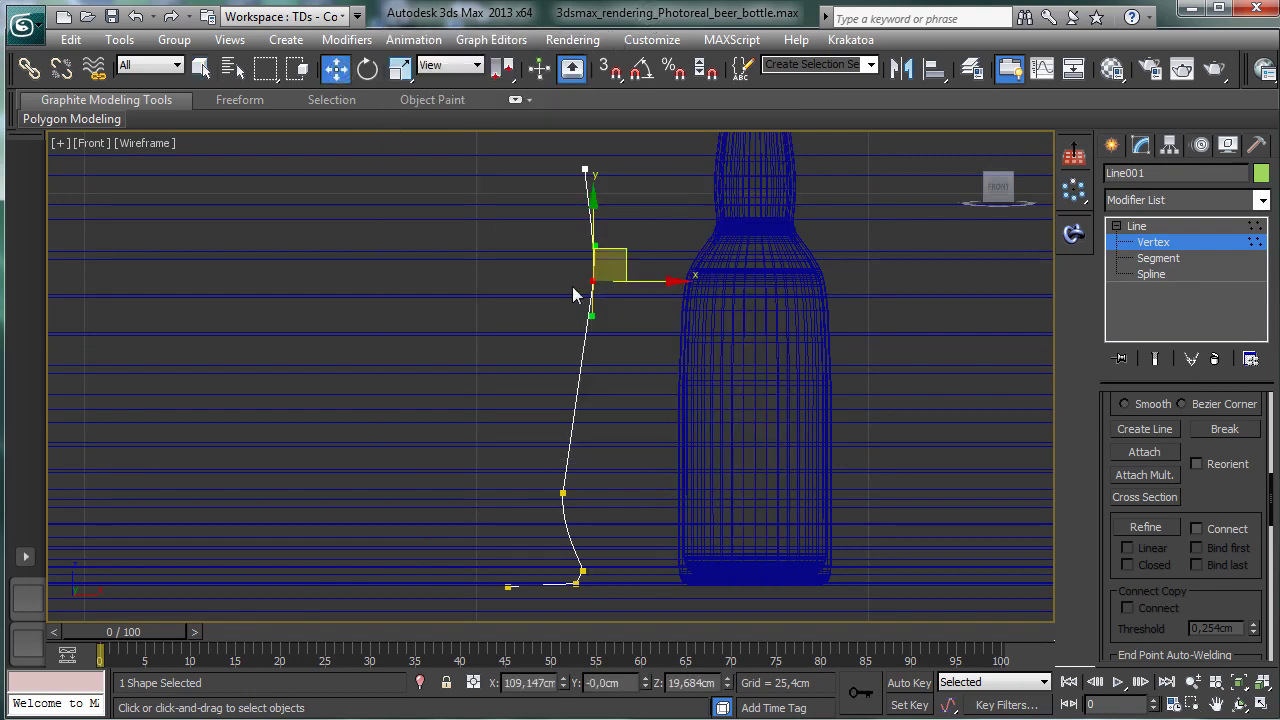
mouse_move(593, 317)
left_mouse_down()
mouse_move(580, 331)
mouse_move(593, 341)
left_mouse_up()
left_click(565, 494)
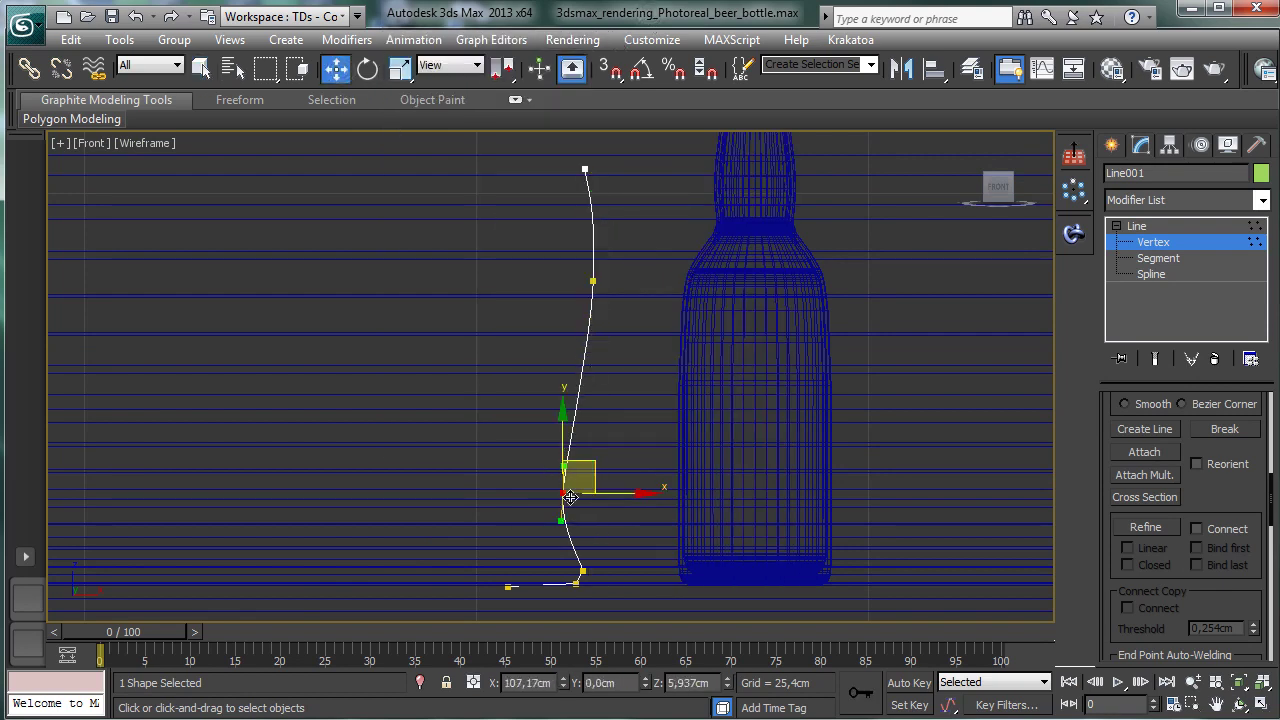
left_click_drag(559, 522, 561, 537)
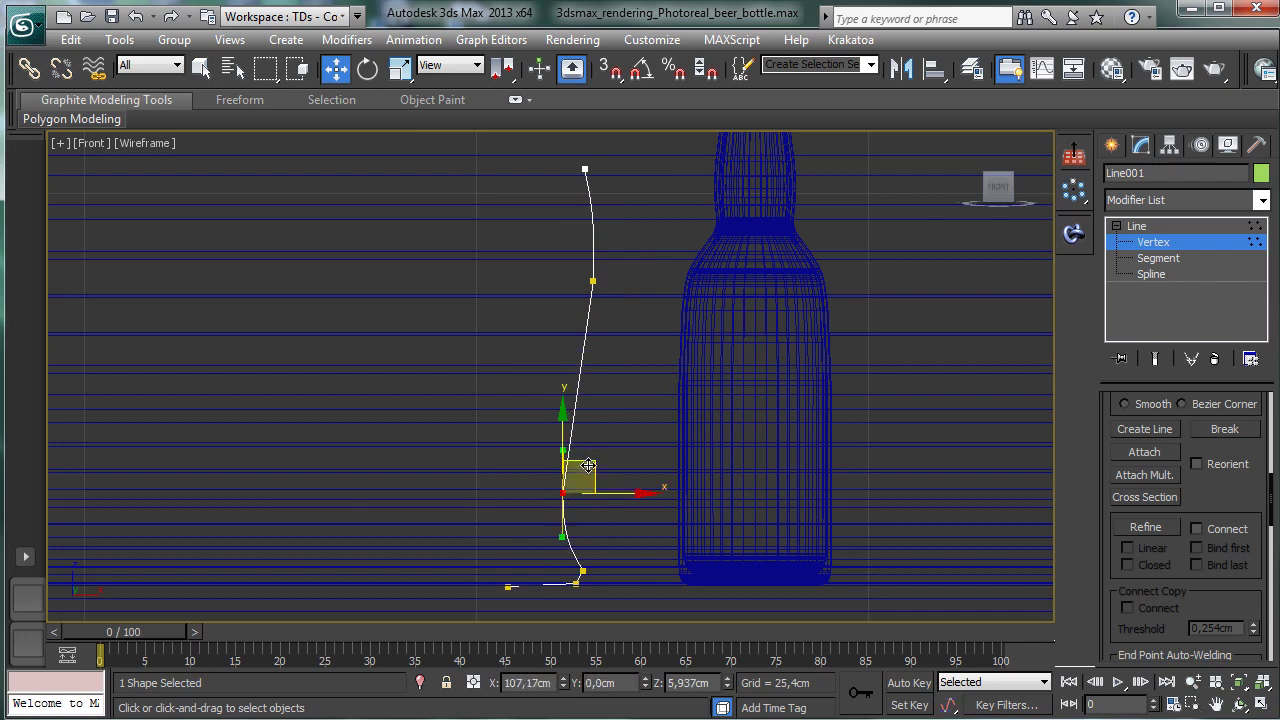
left_click(615, 548)
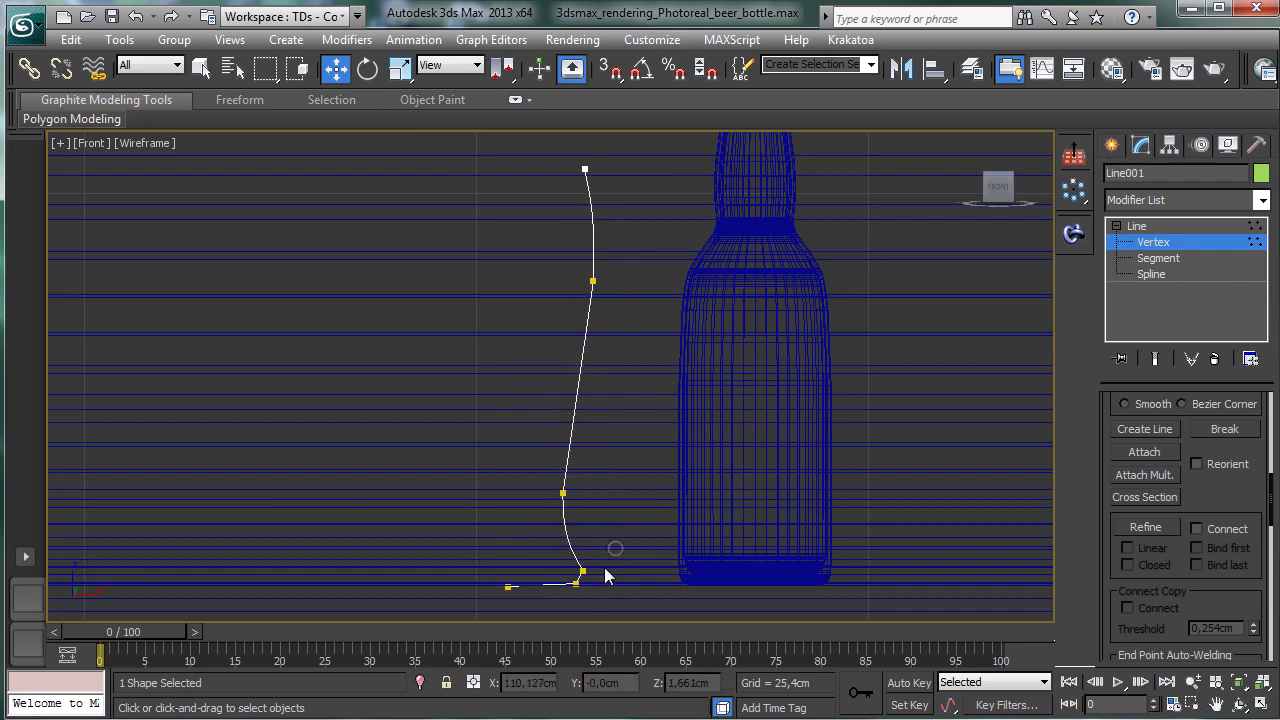
Step: Zoom in on the profile's bottom and level the base line's left end vertex
left_click(1193, 705)
left_click_drag(443, 551, 620, 625)
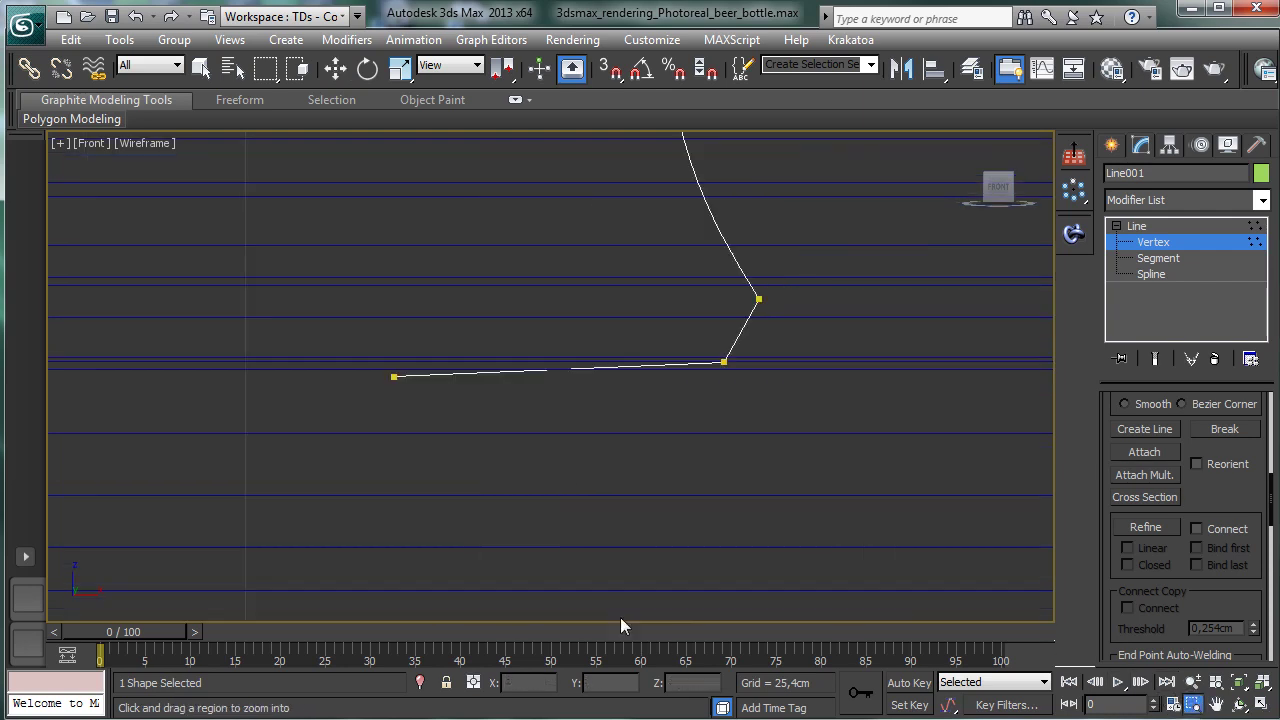
left_click(337, 68)
left_click_drag(363, 357, 429, 414)
left_click_drag(396, 320, 396, 303)
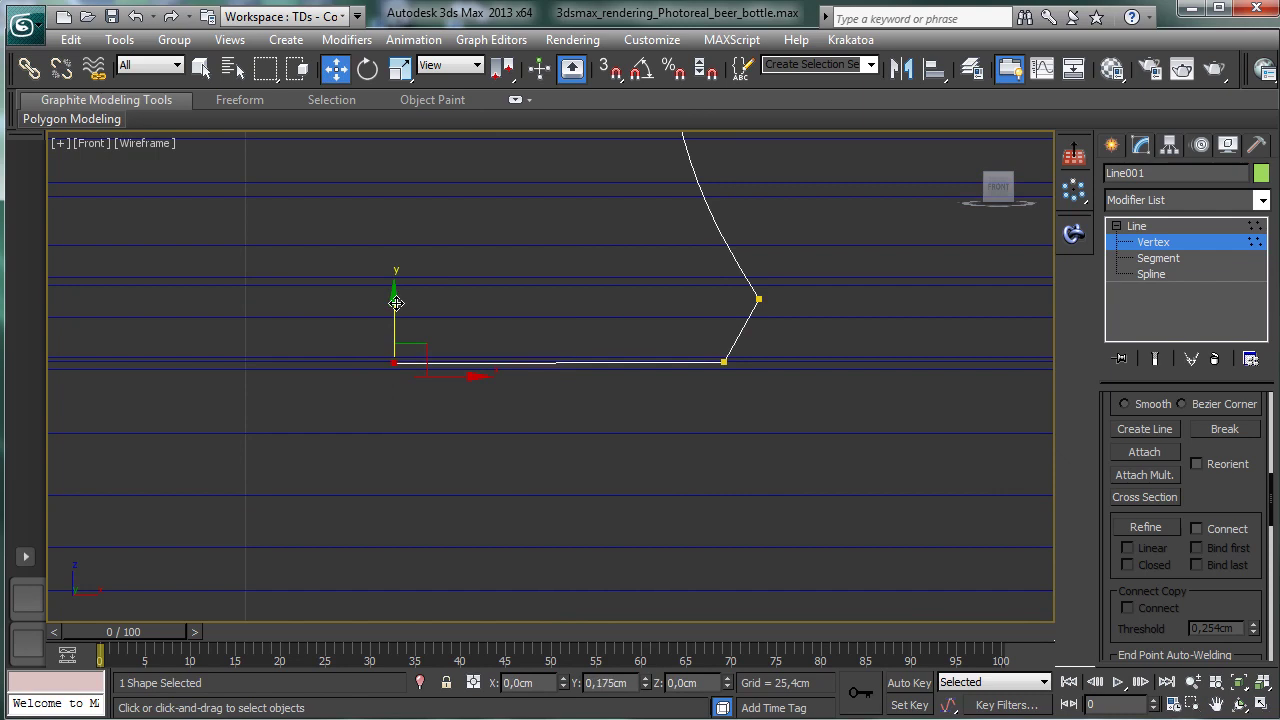
Step: Make the vertex above the base corner Bezier and refine its tangent and position
left_click(758, 299)
right_click(757, 297)
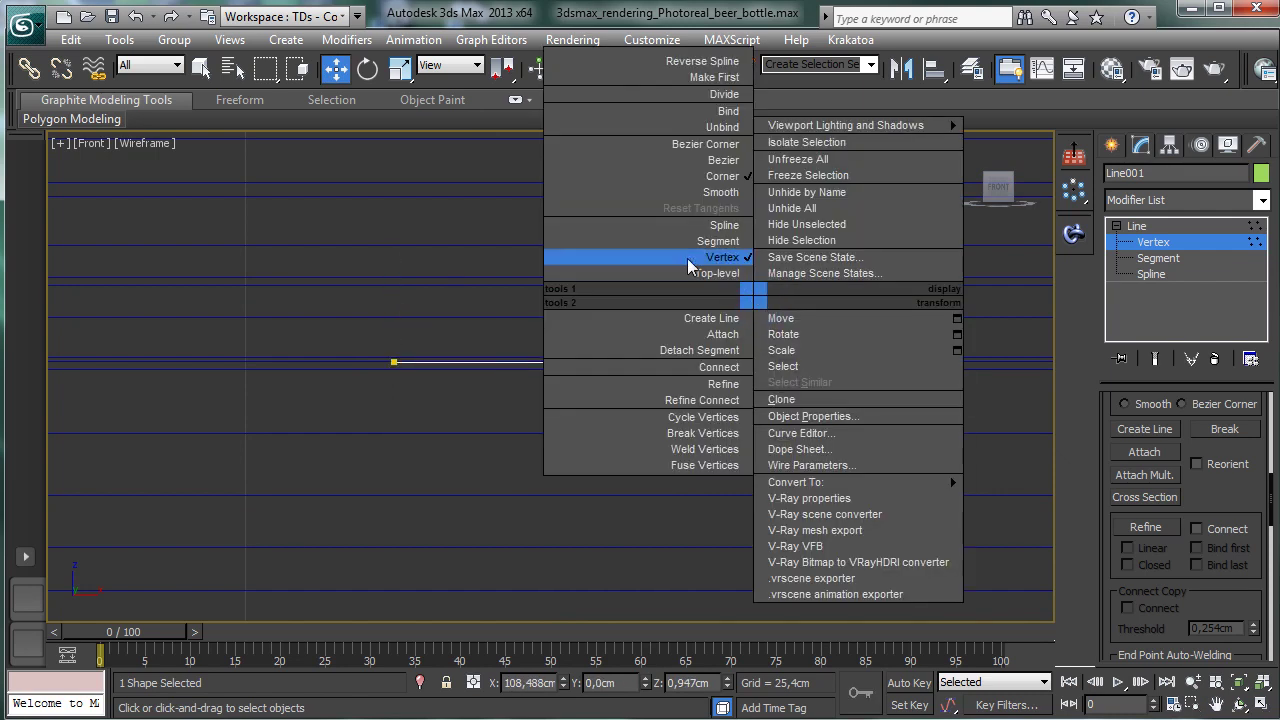
left_click(722, 160)
mouse_move(773, 316)
left_mouse_down()
mouse_move(752, 303)
mouse_move(771, 318)
left_mouse_up()
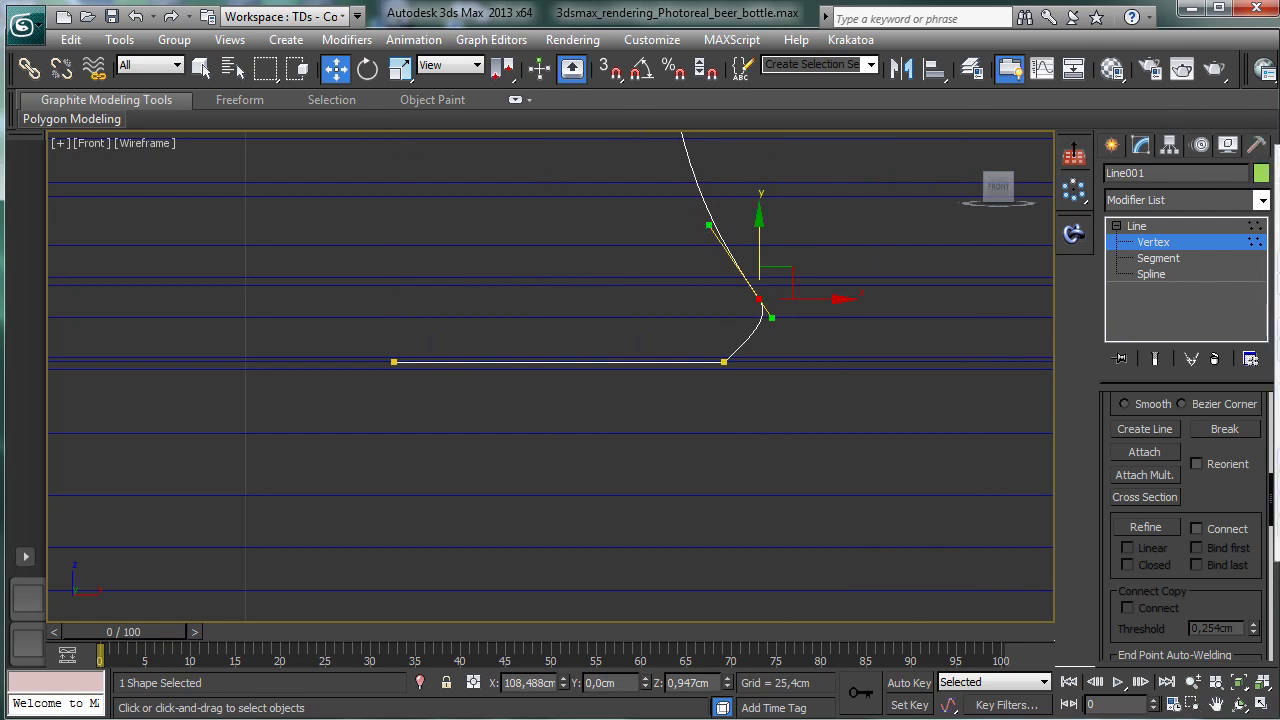
key("F8")
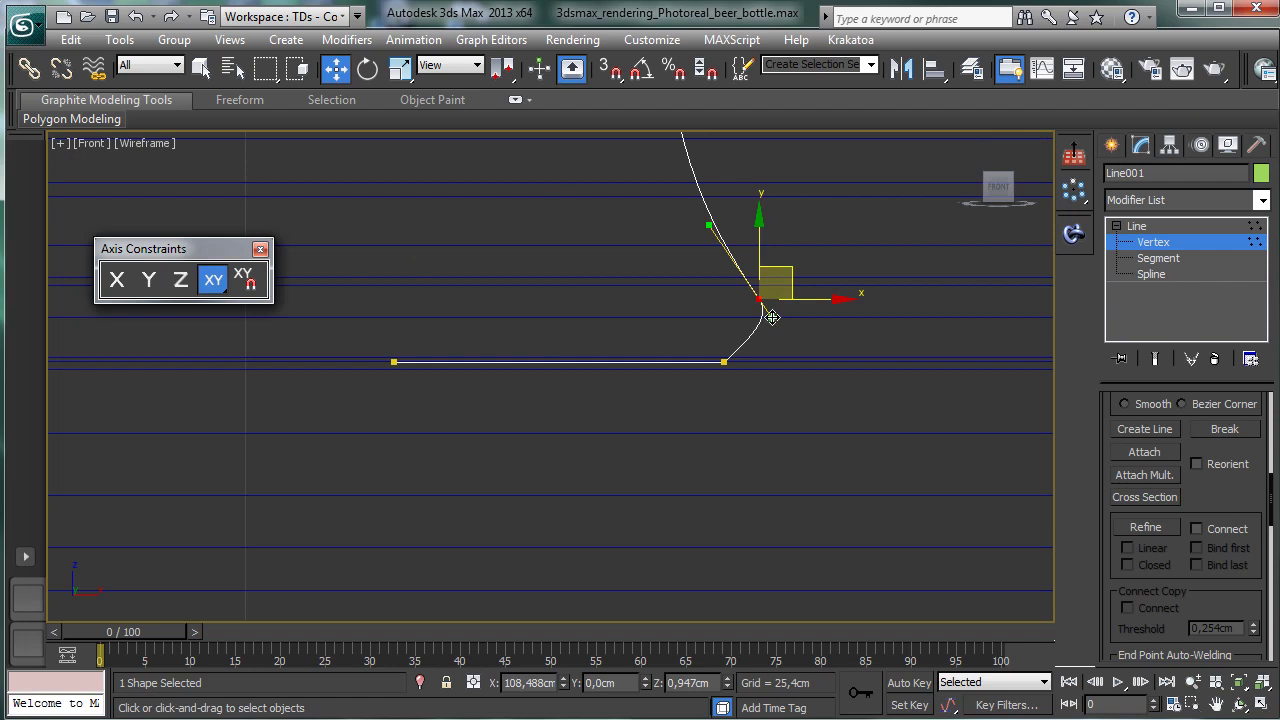
mouse_move(771, 316)
left_mouse_down()
mouse_move(752, 320)
mouse_move(768, 322)
left_mouse_up()
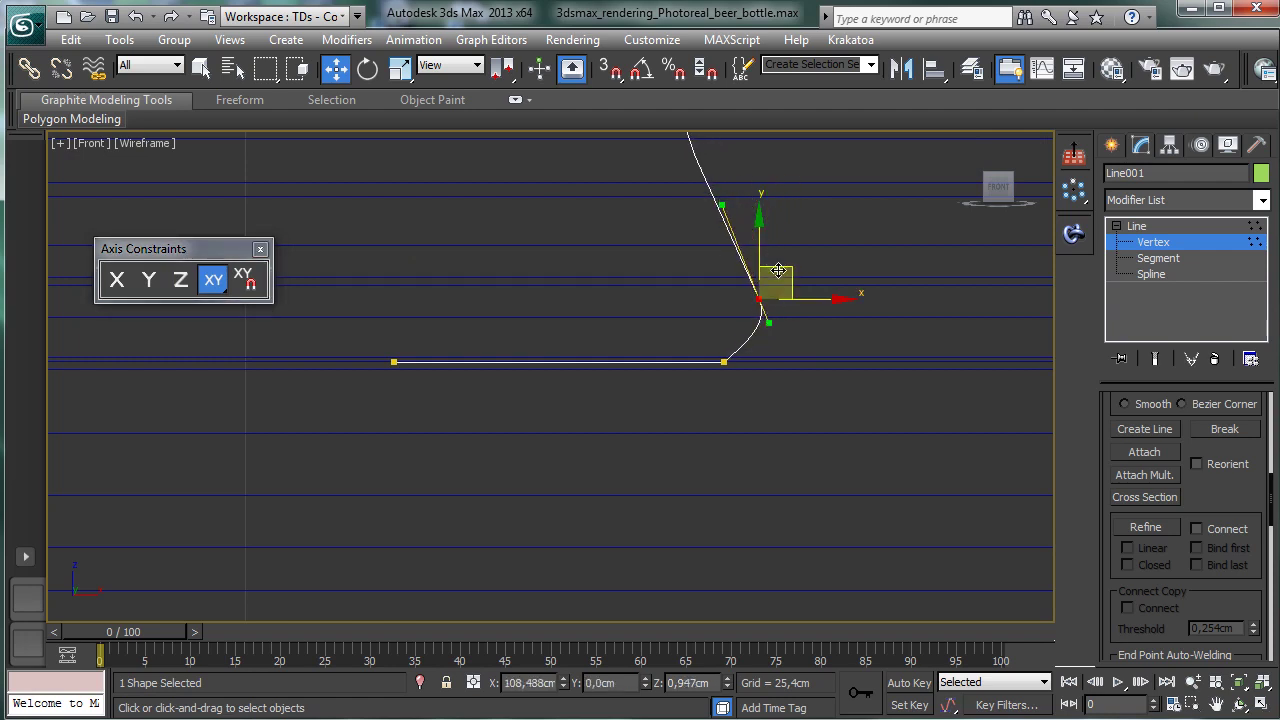
left_click_drag(778, 270, 784, 288)
Step: Round the base corner by making it a Bezier Corner and pulling its tangent
left_click_drag(700, 349, 729, 366)
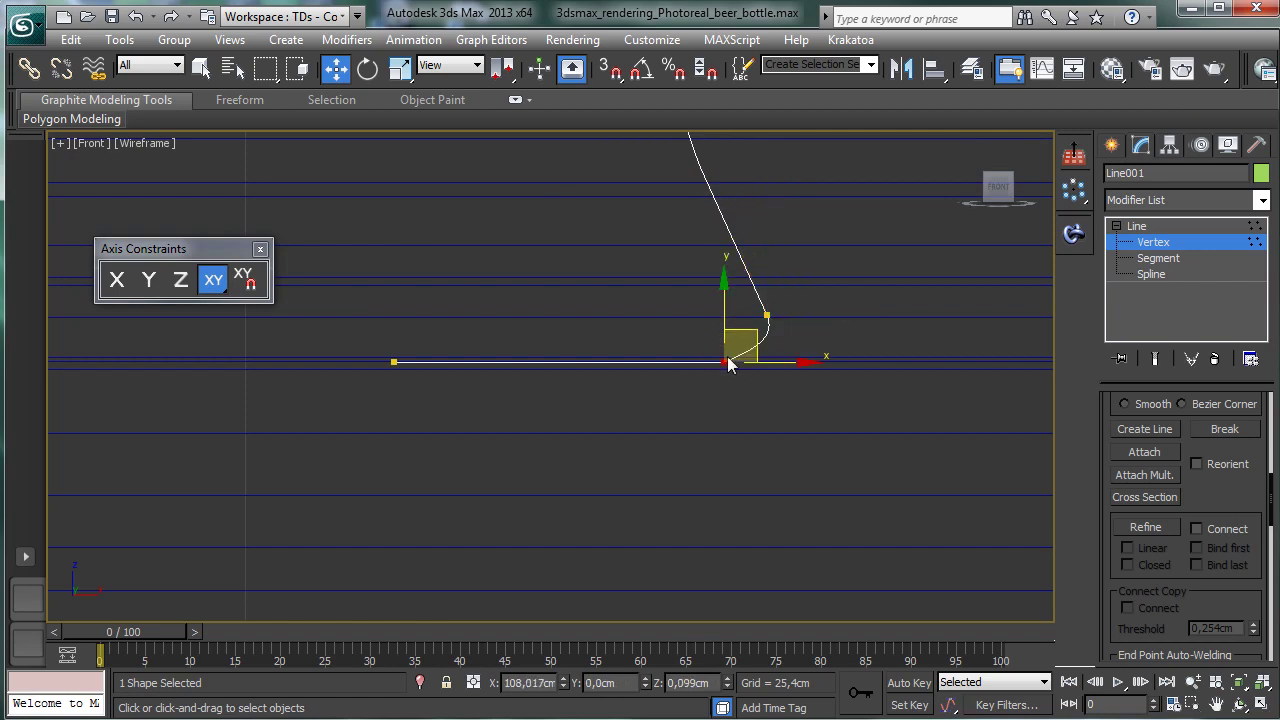
right_click(728, 365)
left_click(600, 218)
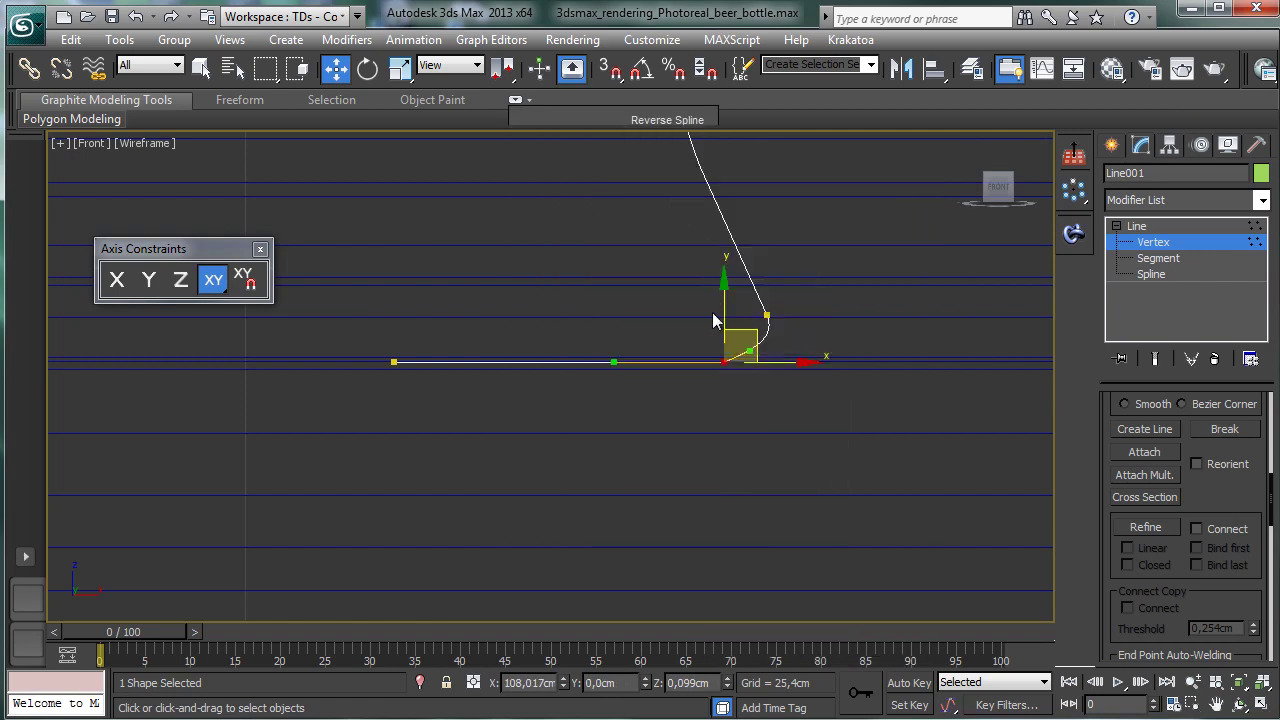
left_click_drag(749, 351, 751, 362)
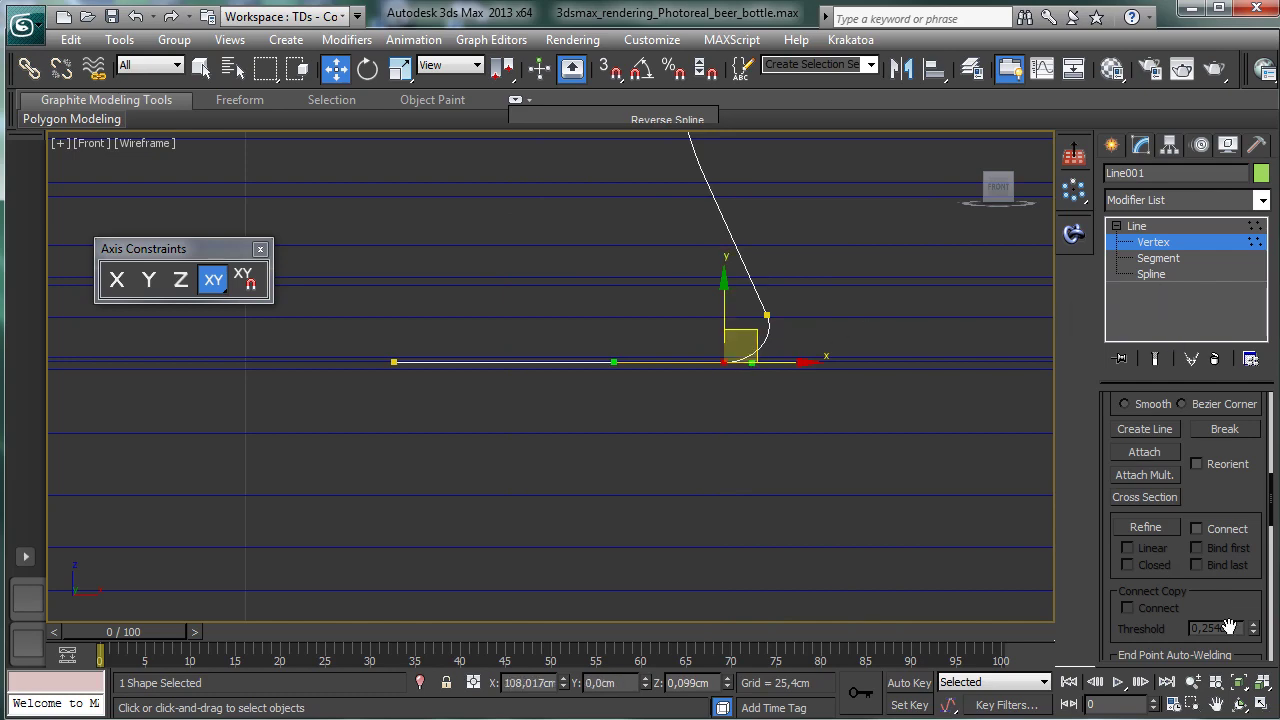
Step: Reframe the view to show the bottle and glass line, then exit vertex editing
left_click(1238, 681)
left_click(1193, 681)
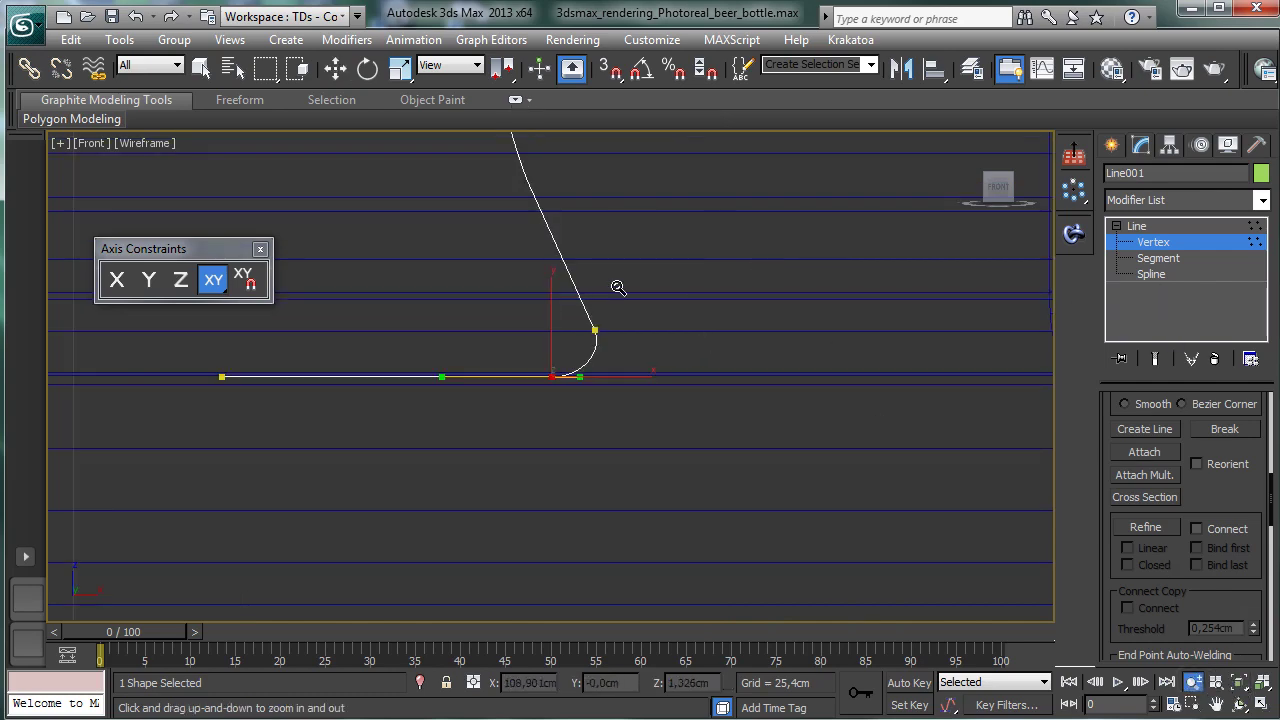
left_click_drag(618, 288, 749, 506)
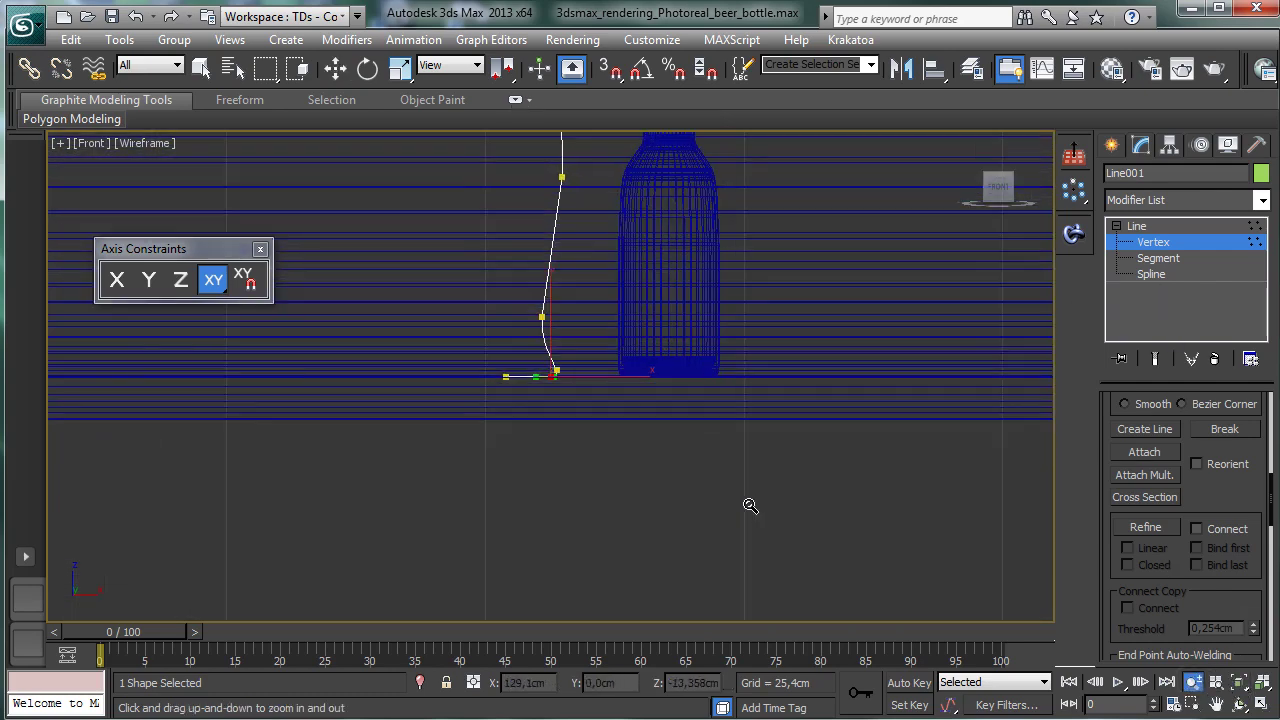
left_click(1217, 706)
left_click_drag(577, 357, 649, 525)
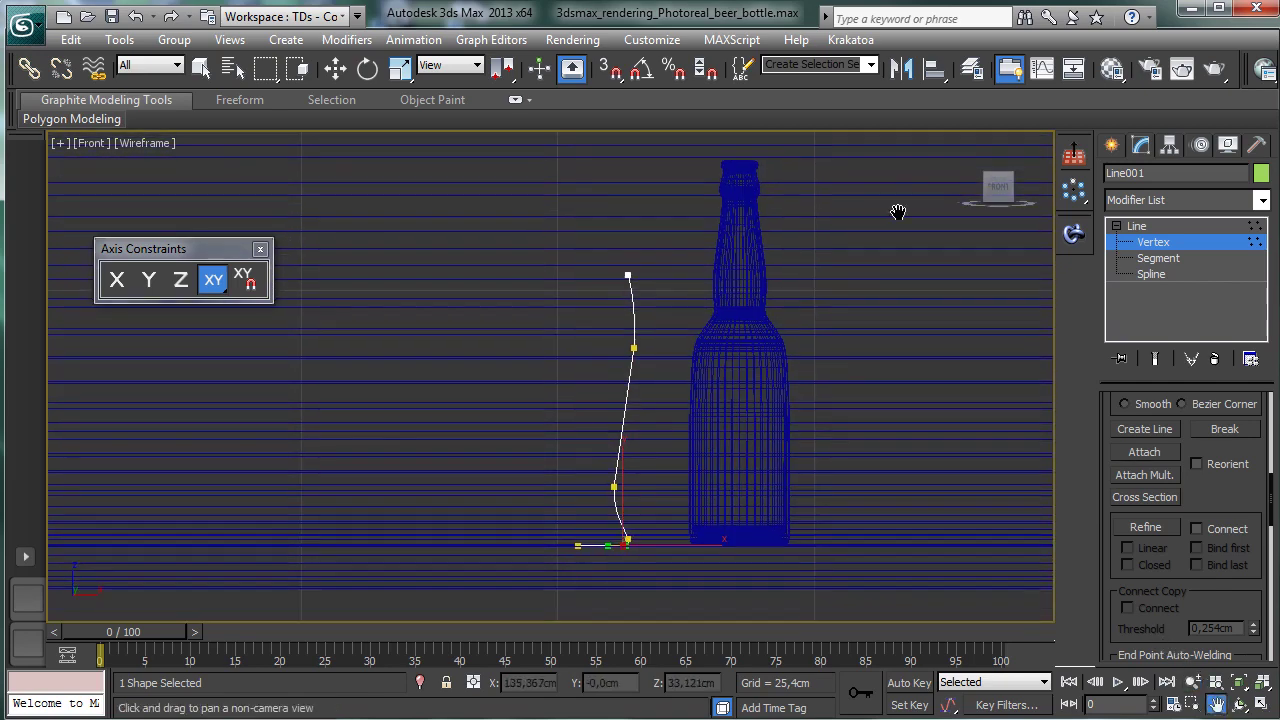
left_click(1156, 241)
Step: Apply a trial Lathe to the glass profile with Align set to Min
key("w")
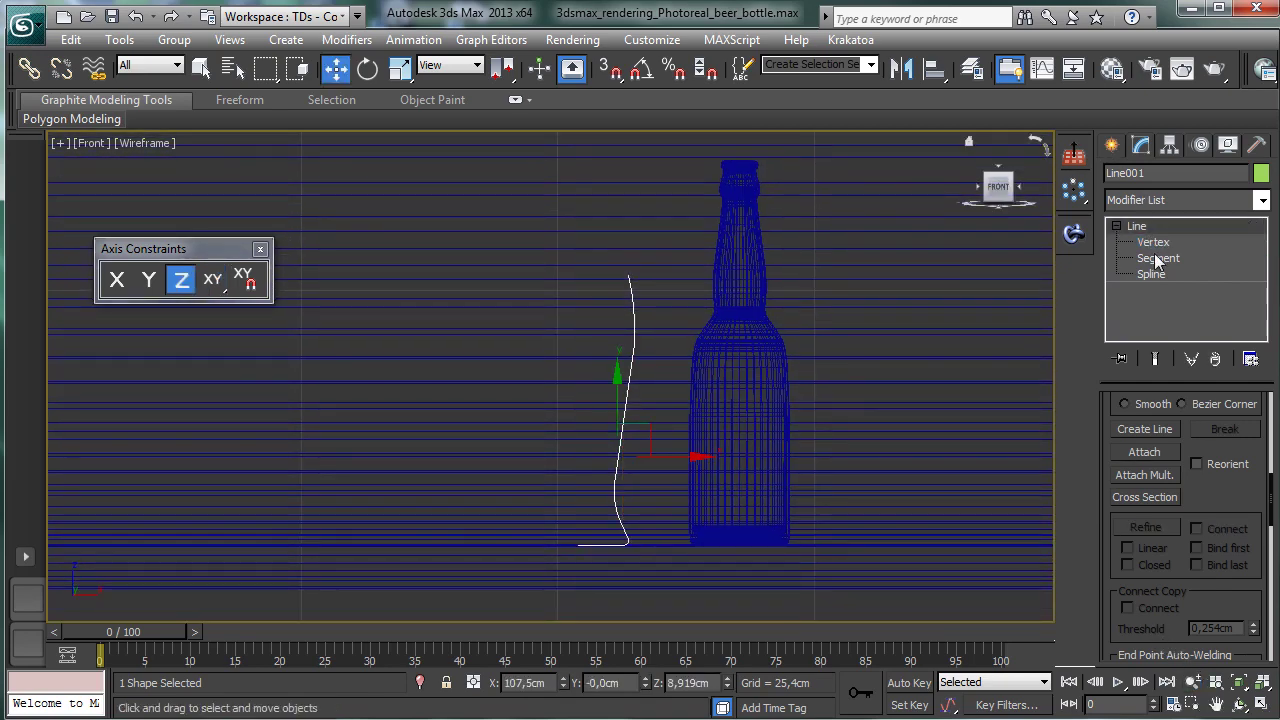
left_click(1262, 200)
scroll(1170, 400, "up", 10)
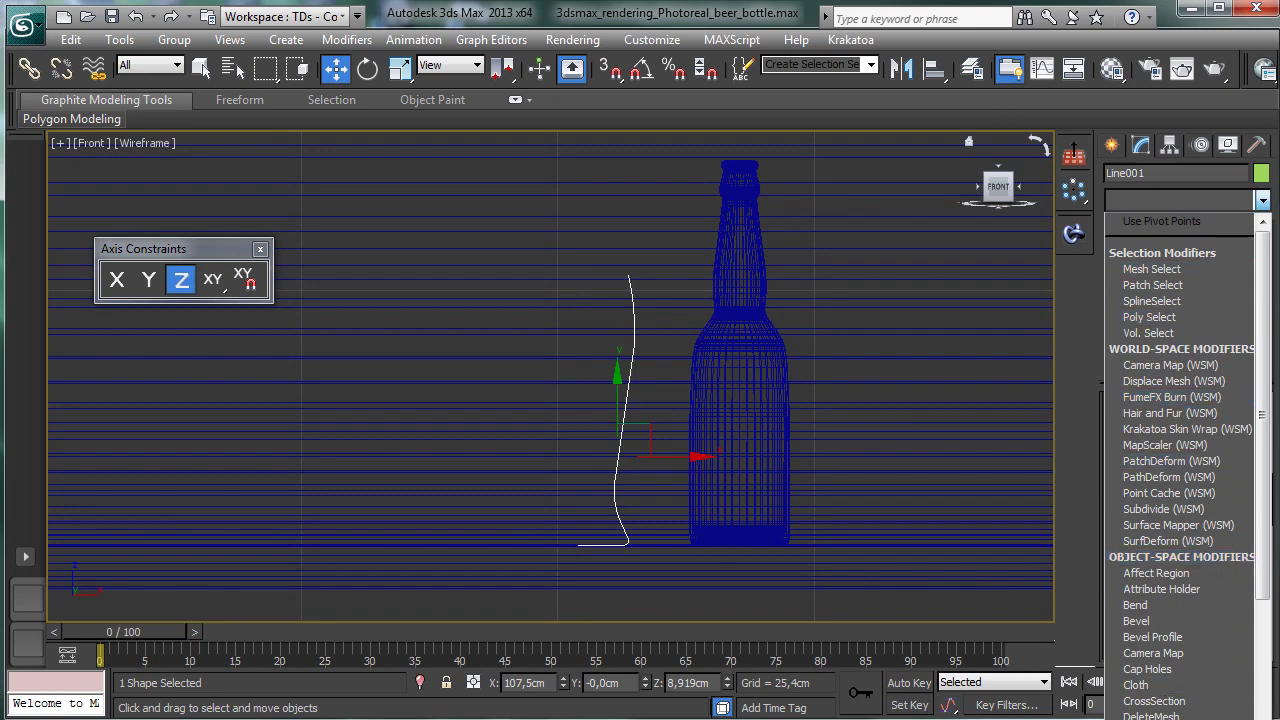
scroll(1170, 525, "down", 8)
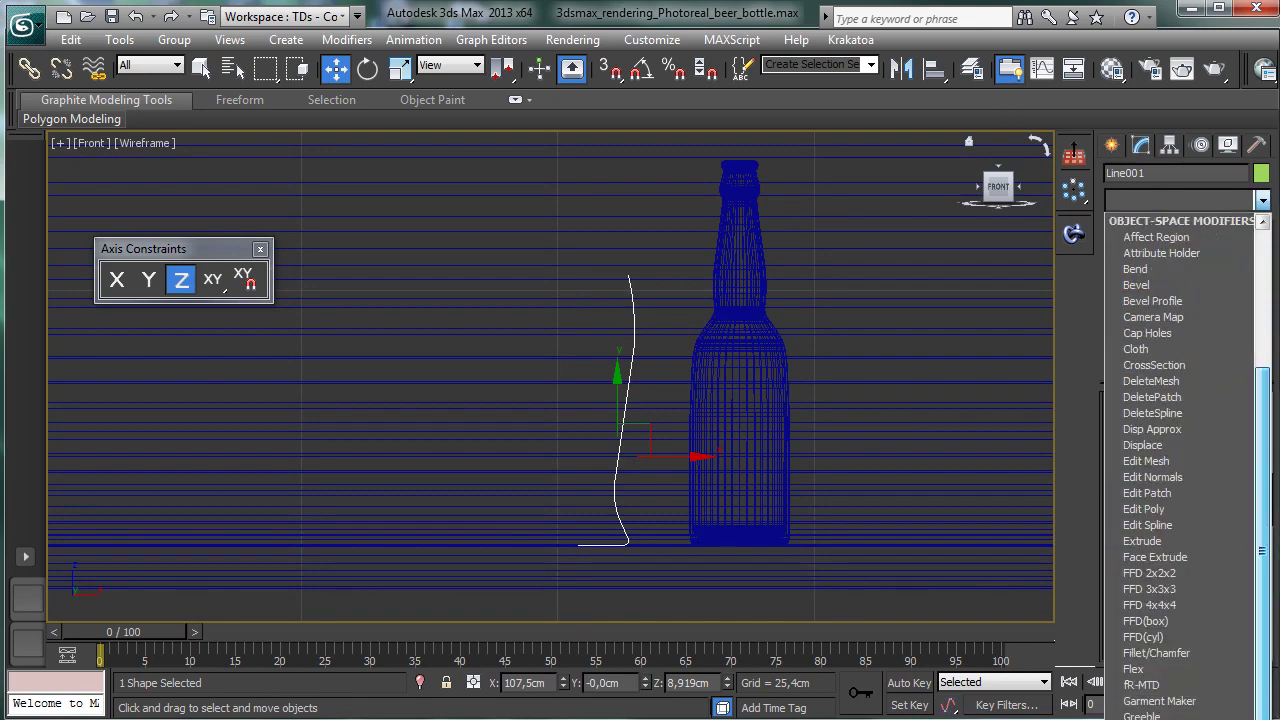
scroll(1180, 450, "down", 3)
left_click(1150, 450)
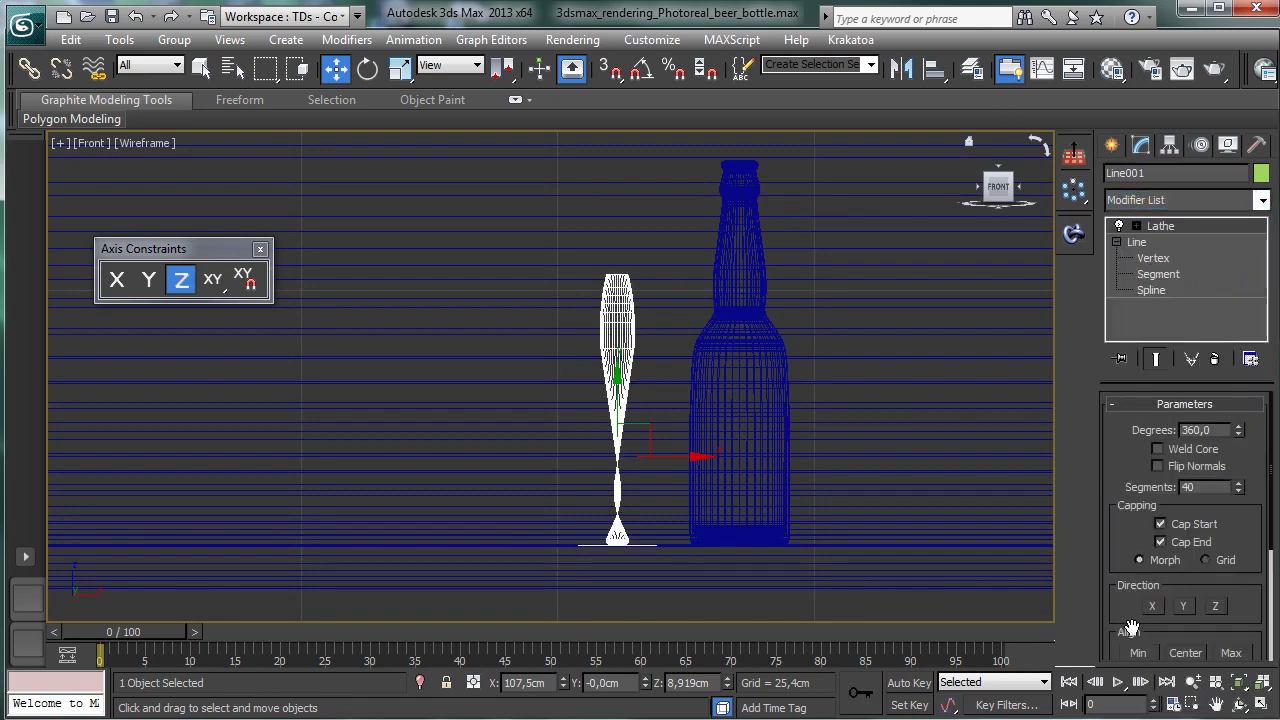
left_click(1133, 648)
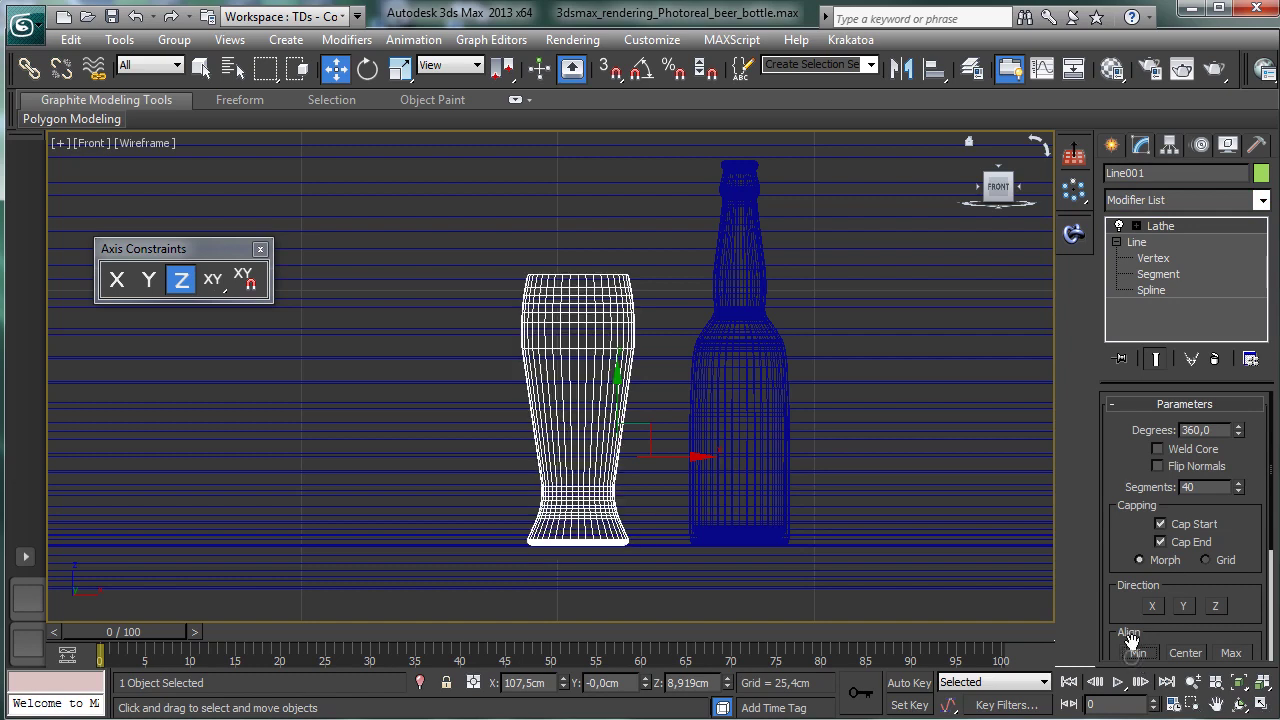
Step: Check the base's end vertex, then delete the Lathe from the modifier stack
left_click(1153, 258)
left_click(580, 546)
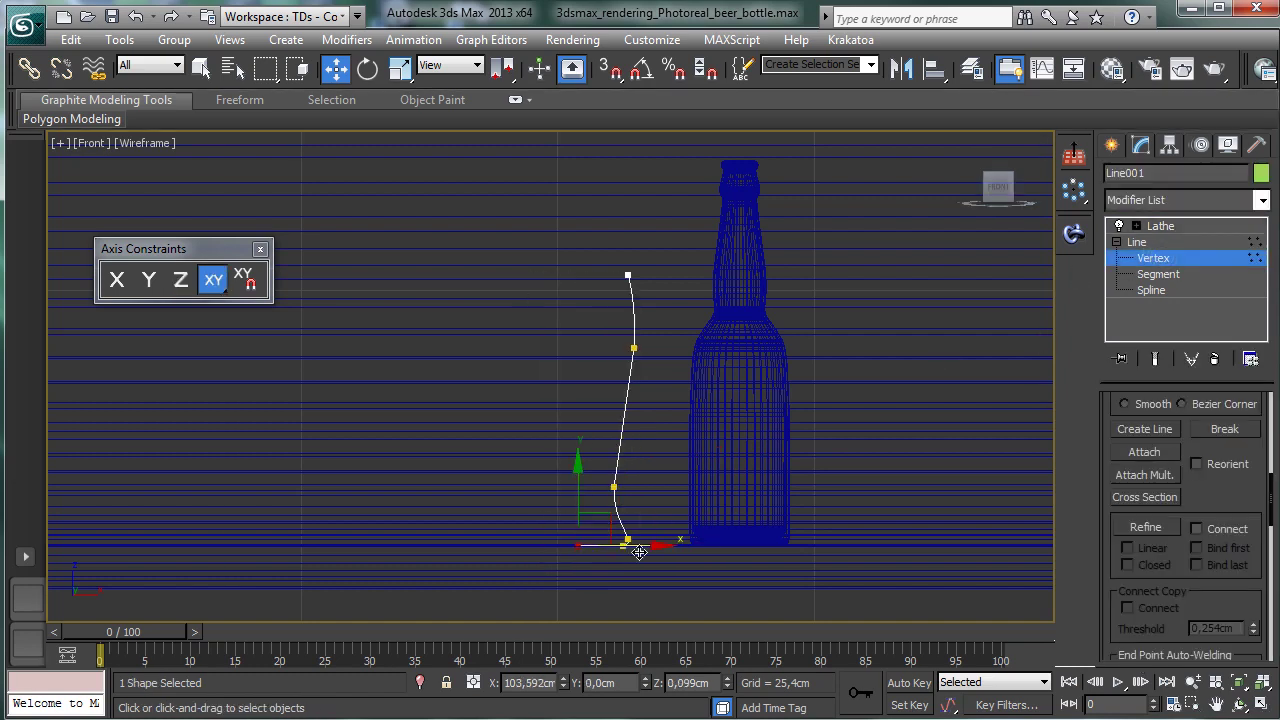
left_click(1137, 242)
left_click(1160, 226)
left_click(1215, 358)
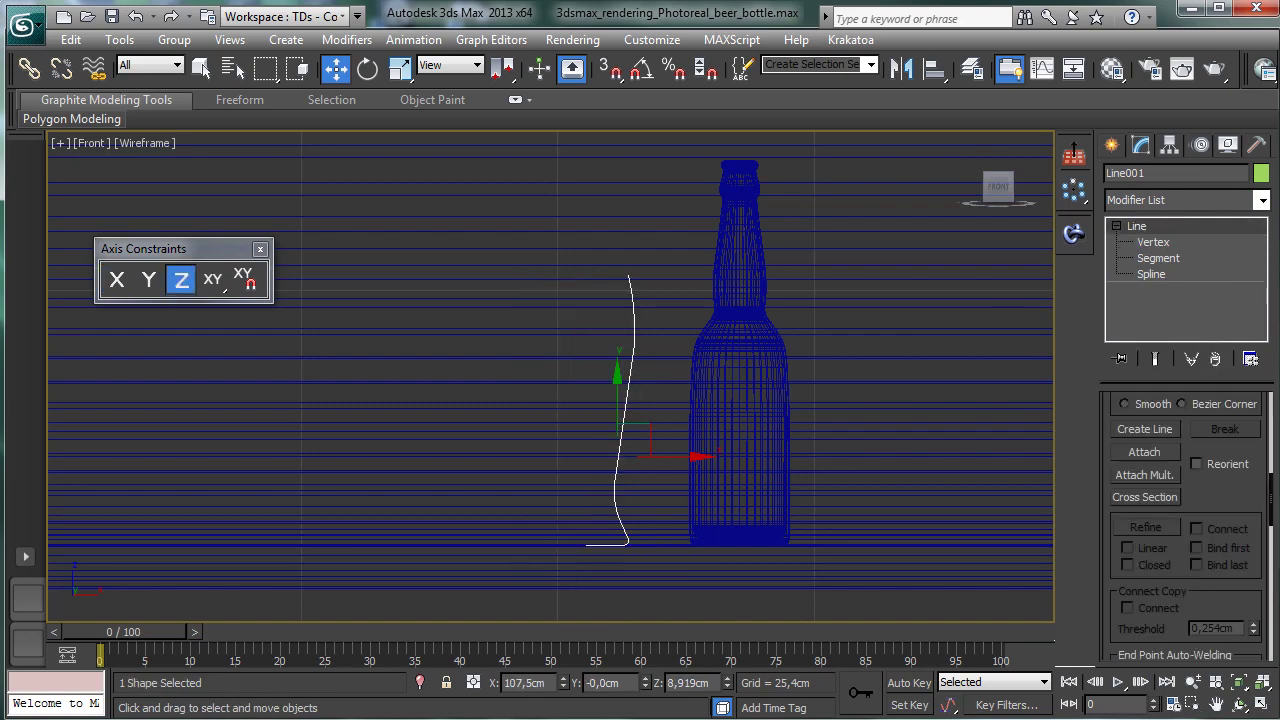
Step: Reopen the Modifier List for the glass profile line
left_click(1262, 200)
scroll(1197, 636, "down", 10)
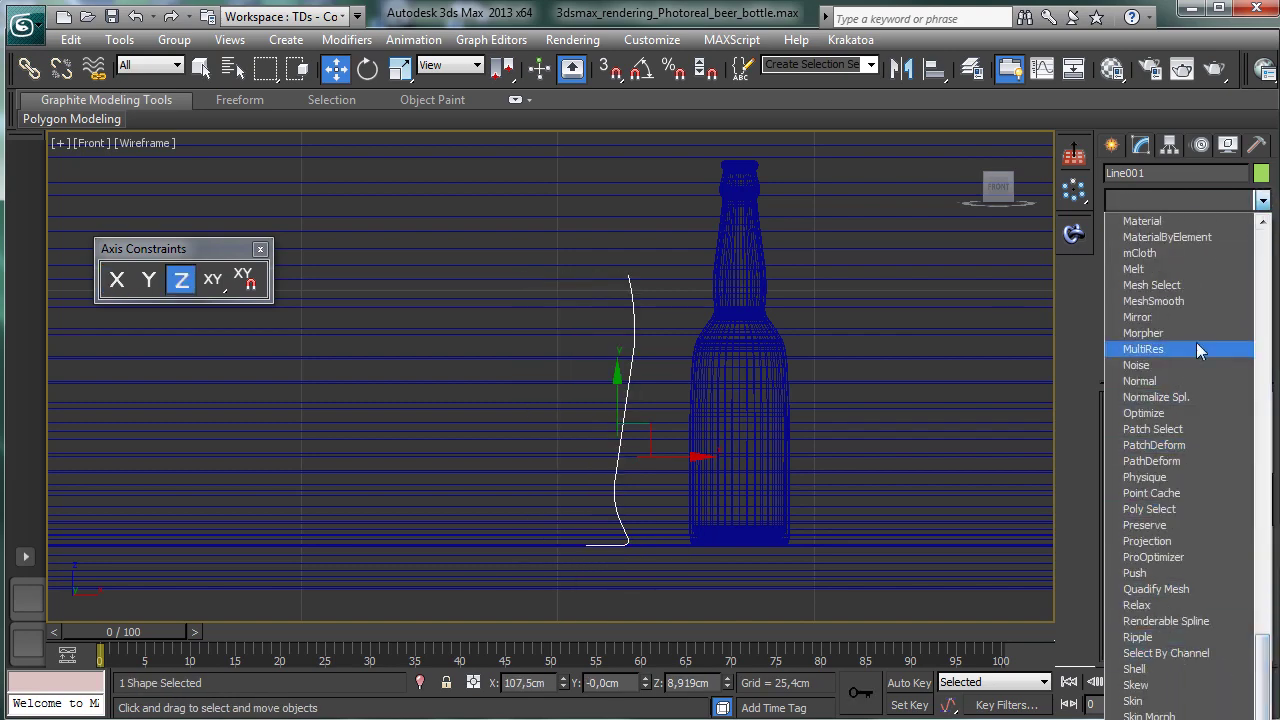
scroll(1173, 590, "up", 5)
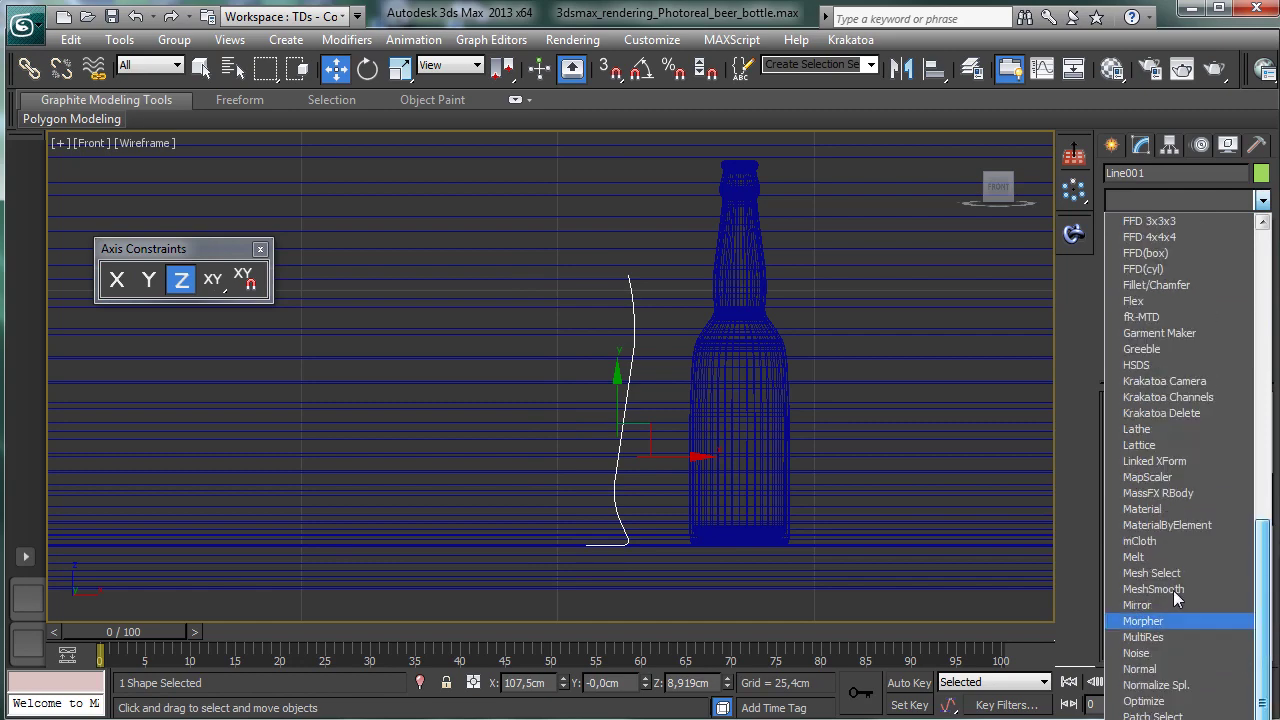
Step: Reapply Lathe to the profile and push a lower-side vertex outward to widen the glass
left_click(1153, 428)
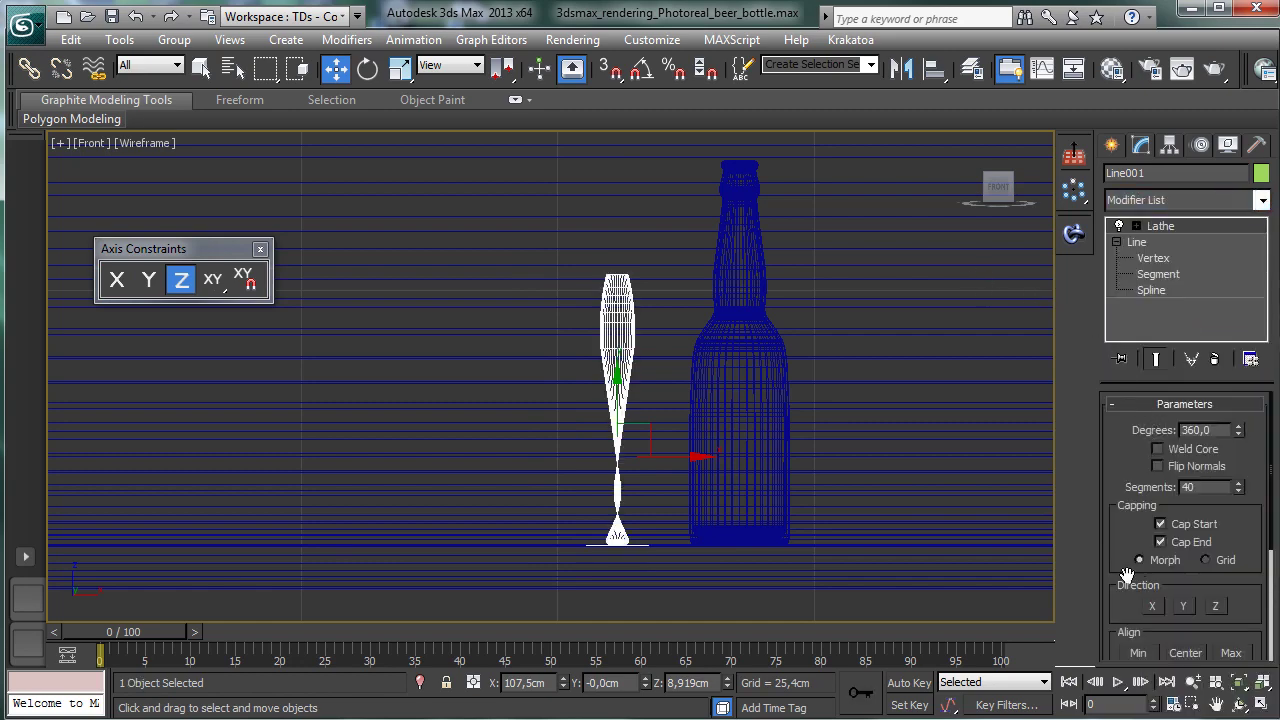
left_click(1138, 653)
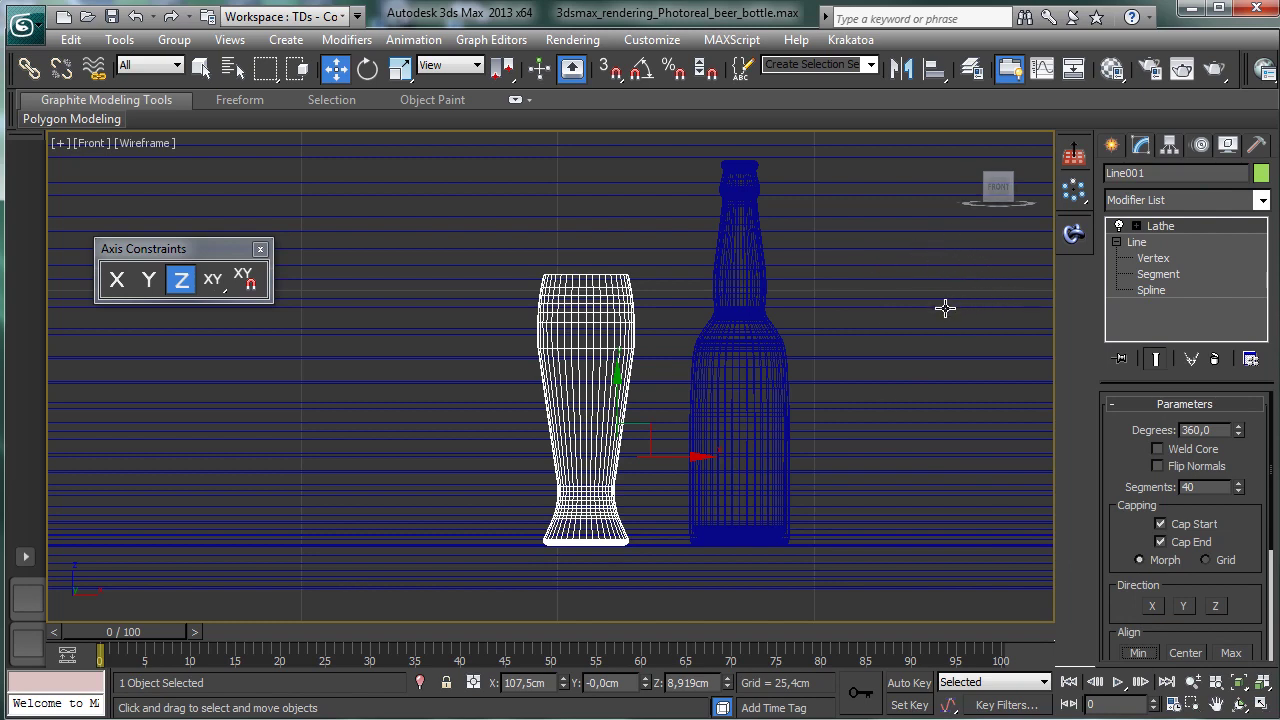
left_click(1155, 260)
left_click(613, 487)
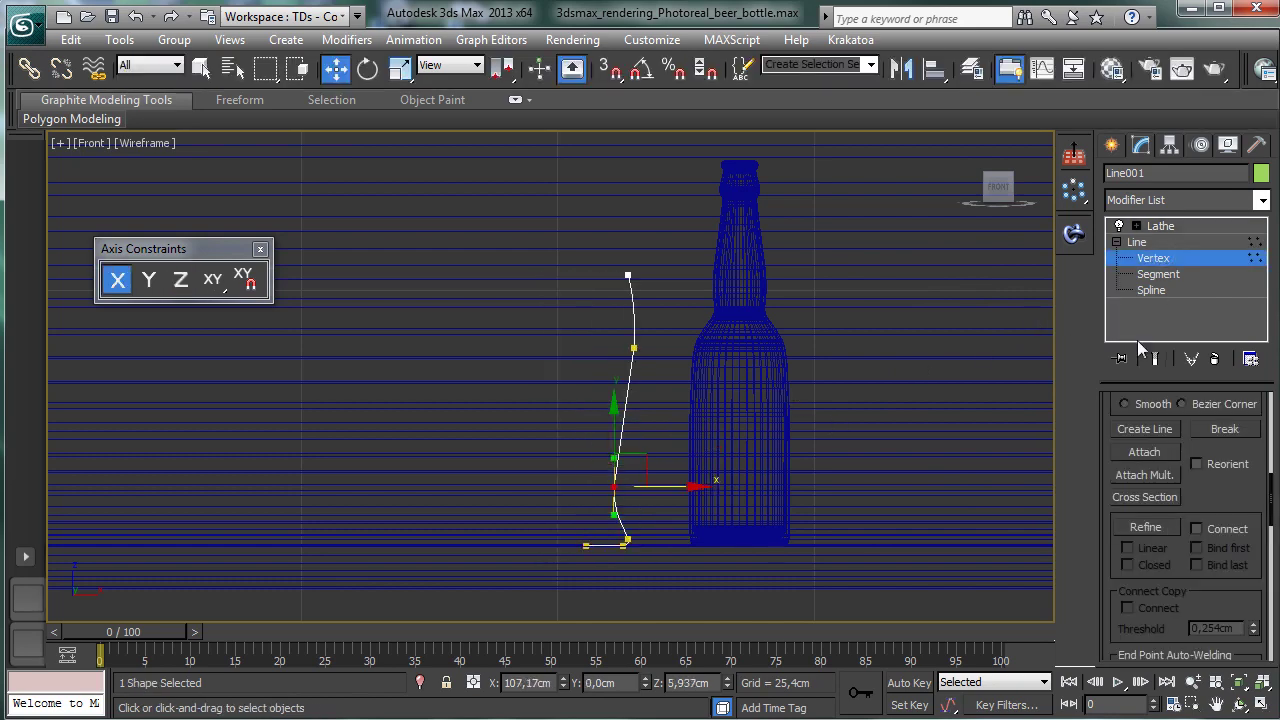
left_click(1155, 358)
left_click_drag(697, 487, 705, 487)
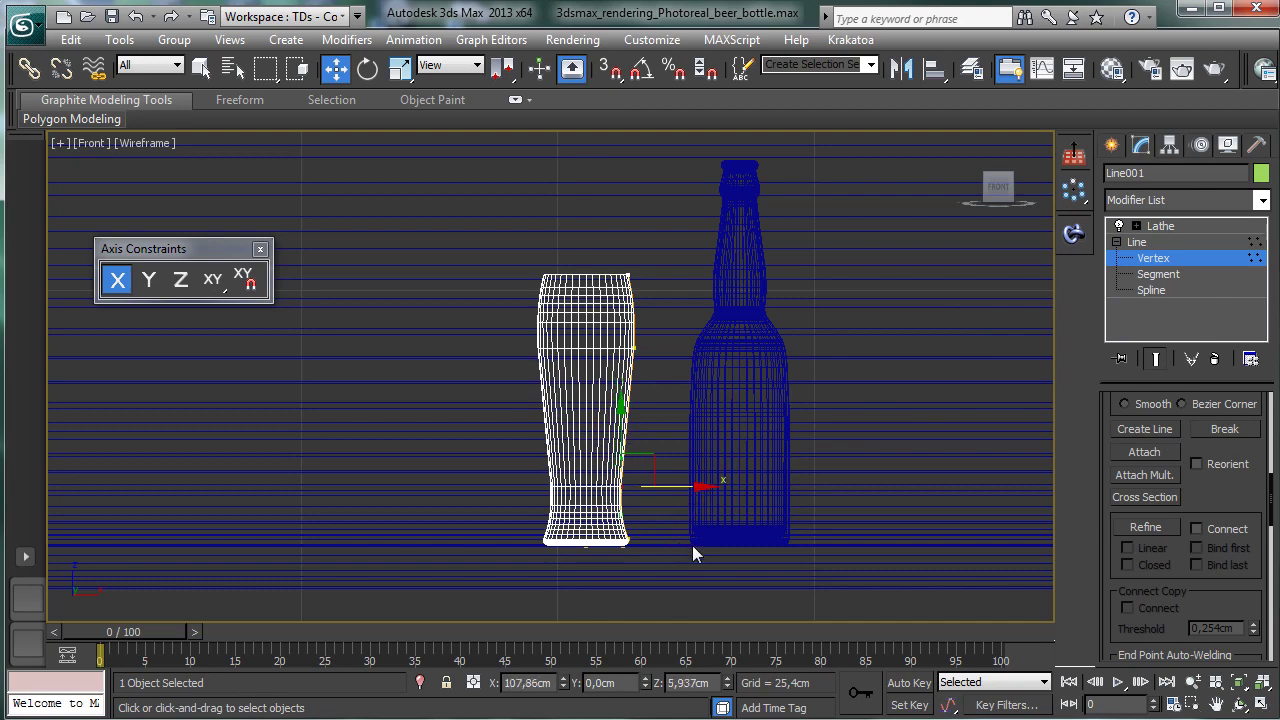
Step: Reshape the base vertex and pull the top rim vertex outward to widen the rim
left_click_drag(640, 524, 616, 546)
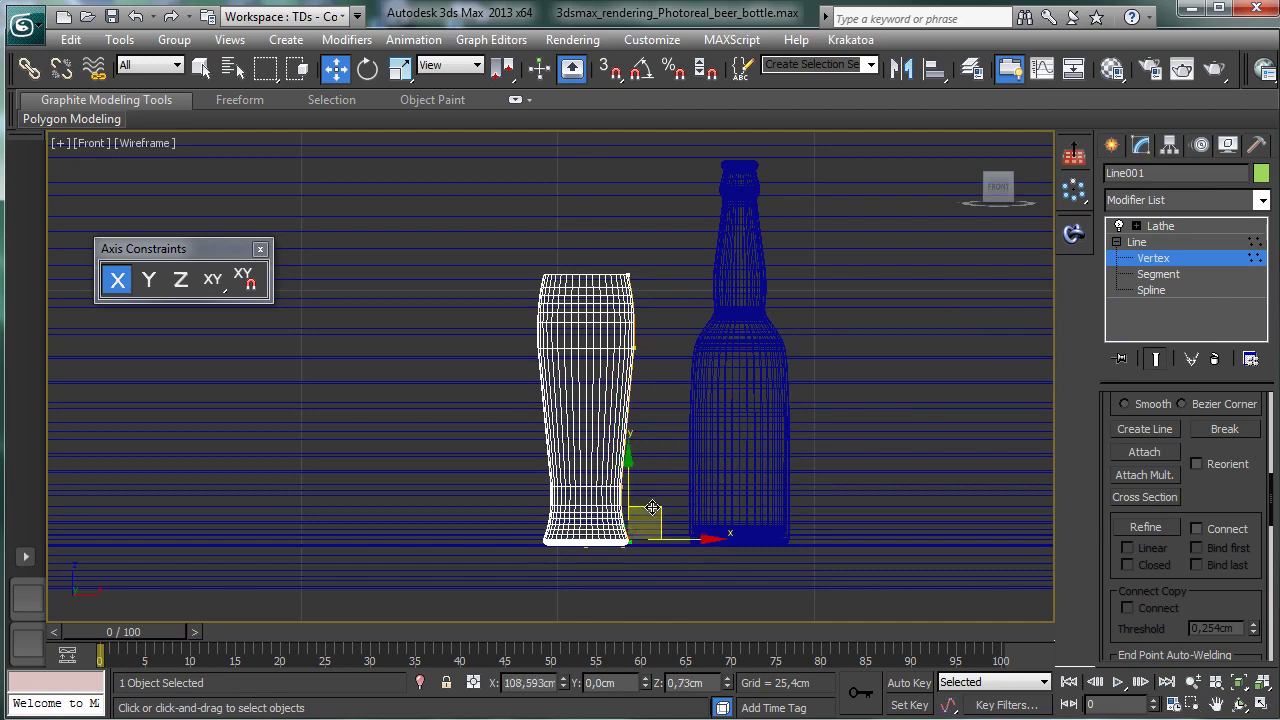
left_click_drag(657, 495, 650, 518)
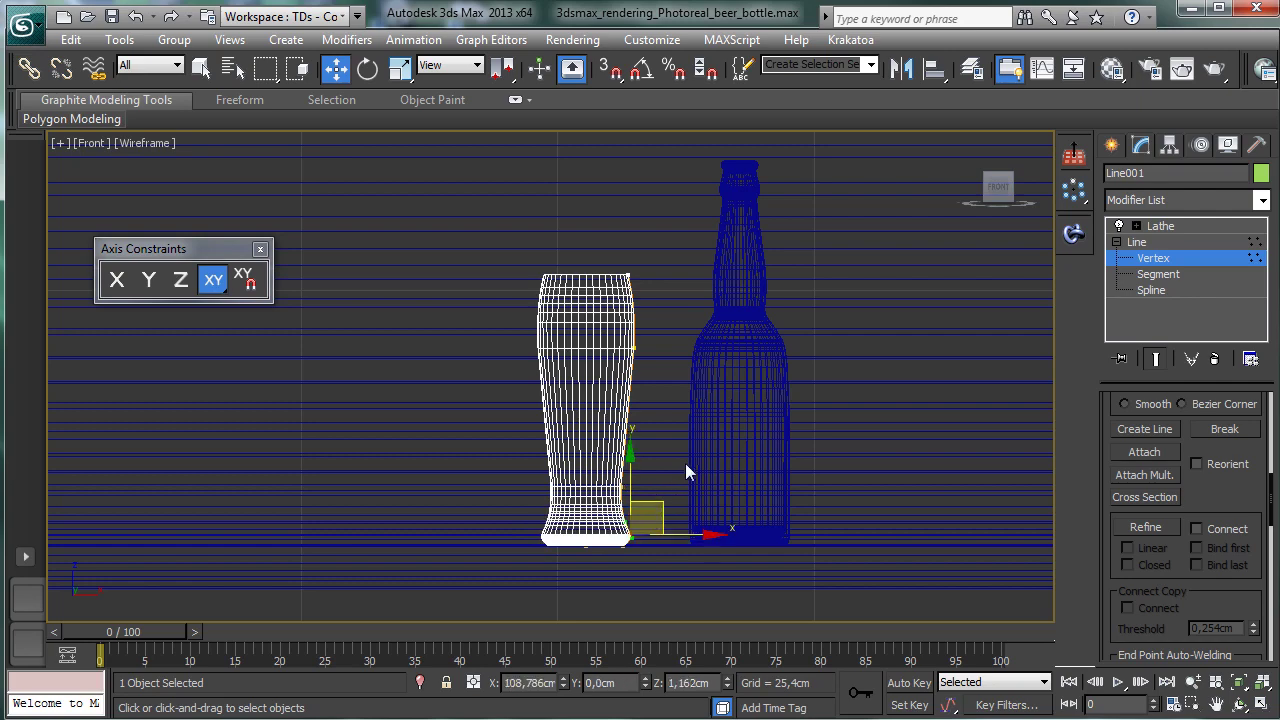
left_click(678, 417)
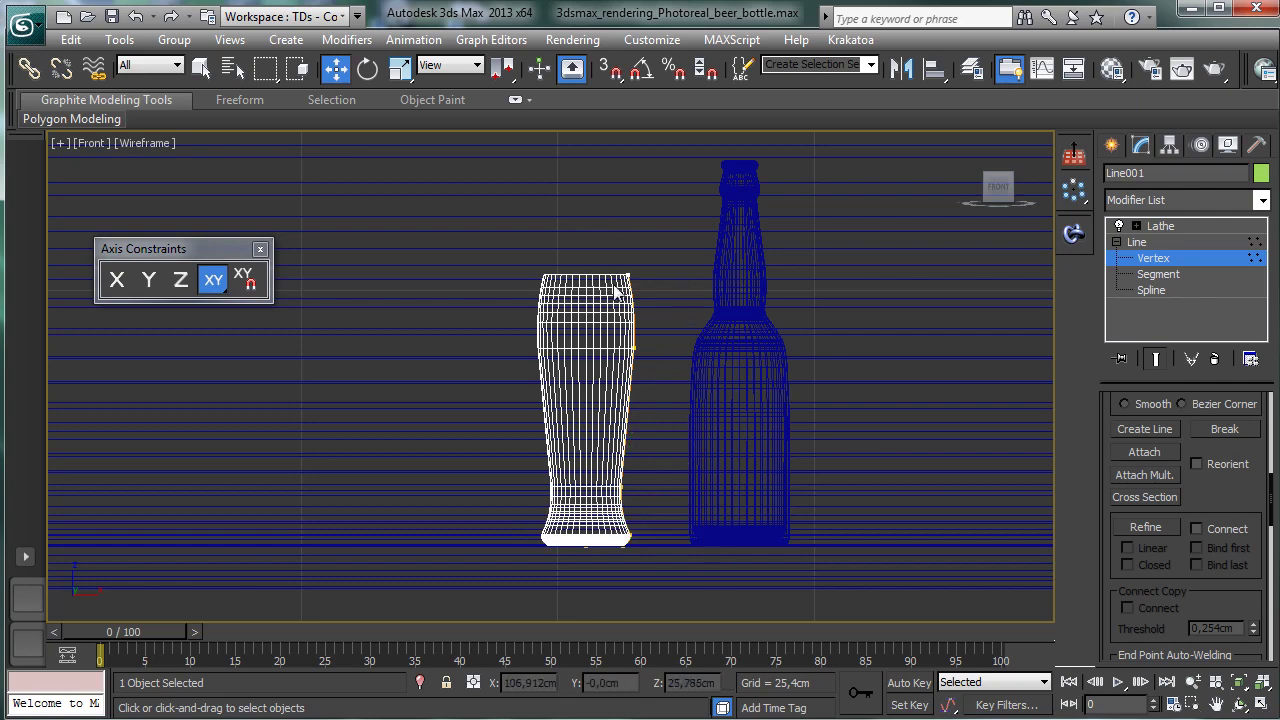
left_click_drag(598, 250, 658, 294)
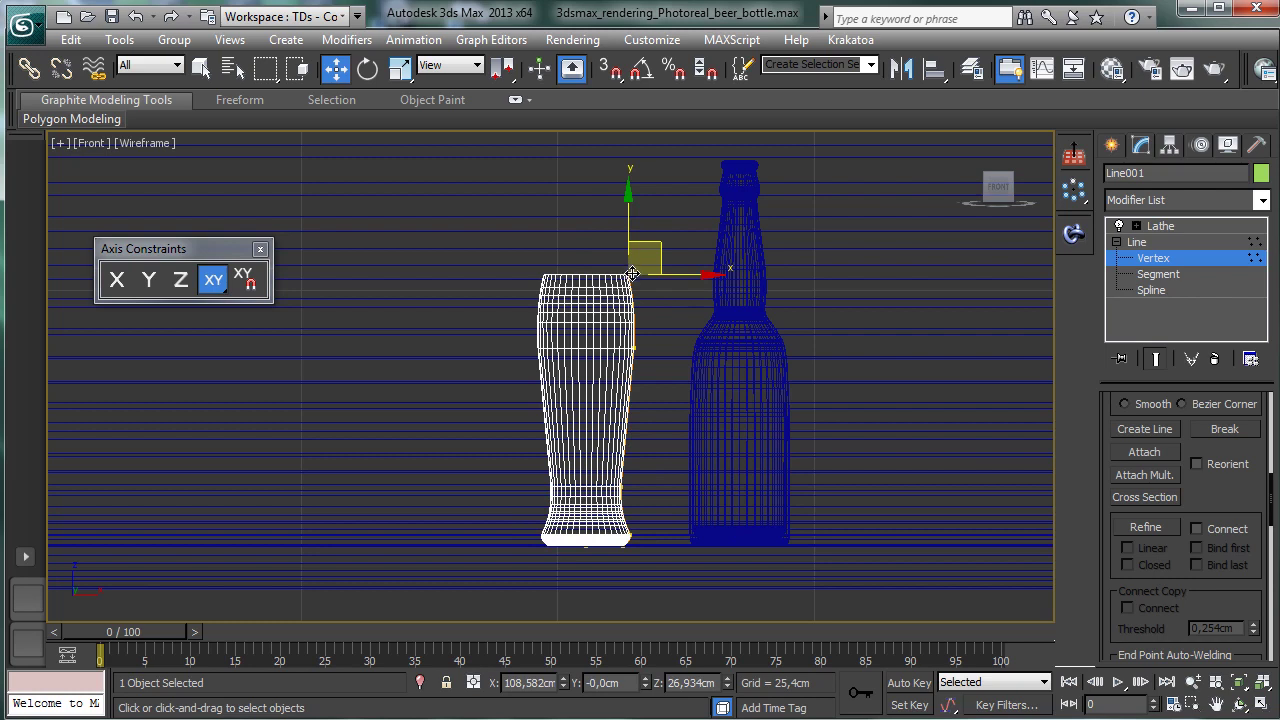
left_click(634, 344)
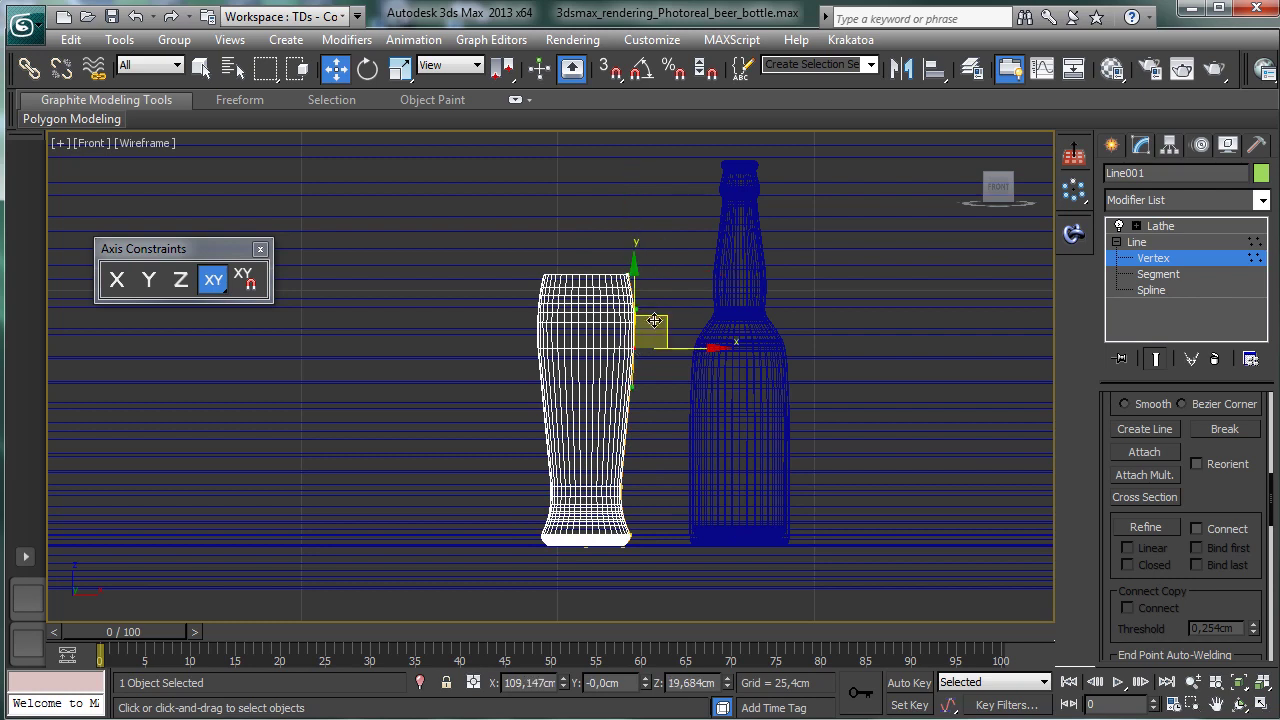
left_click_drag(636, 300, 608, 259)
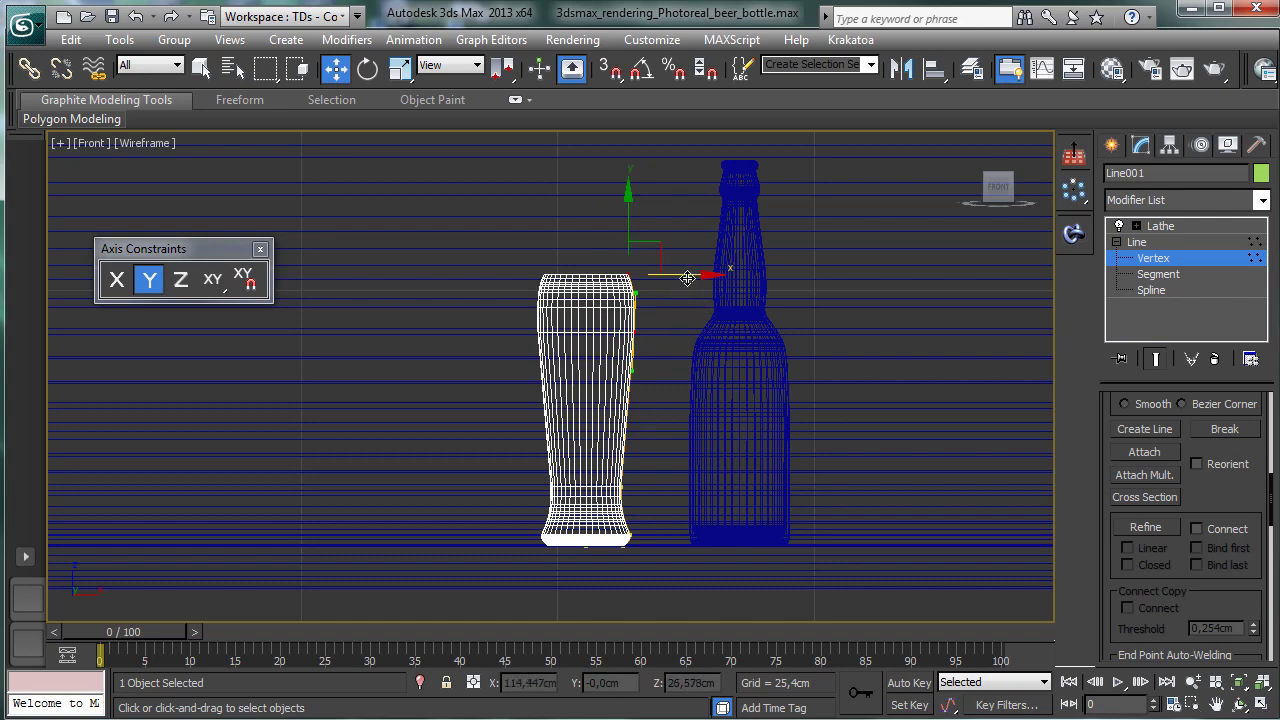
left_click_drag(680, 276, 697, 278)
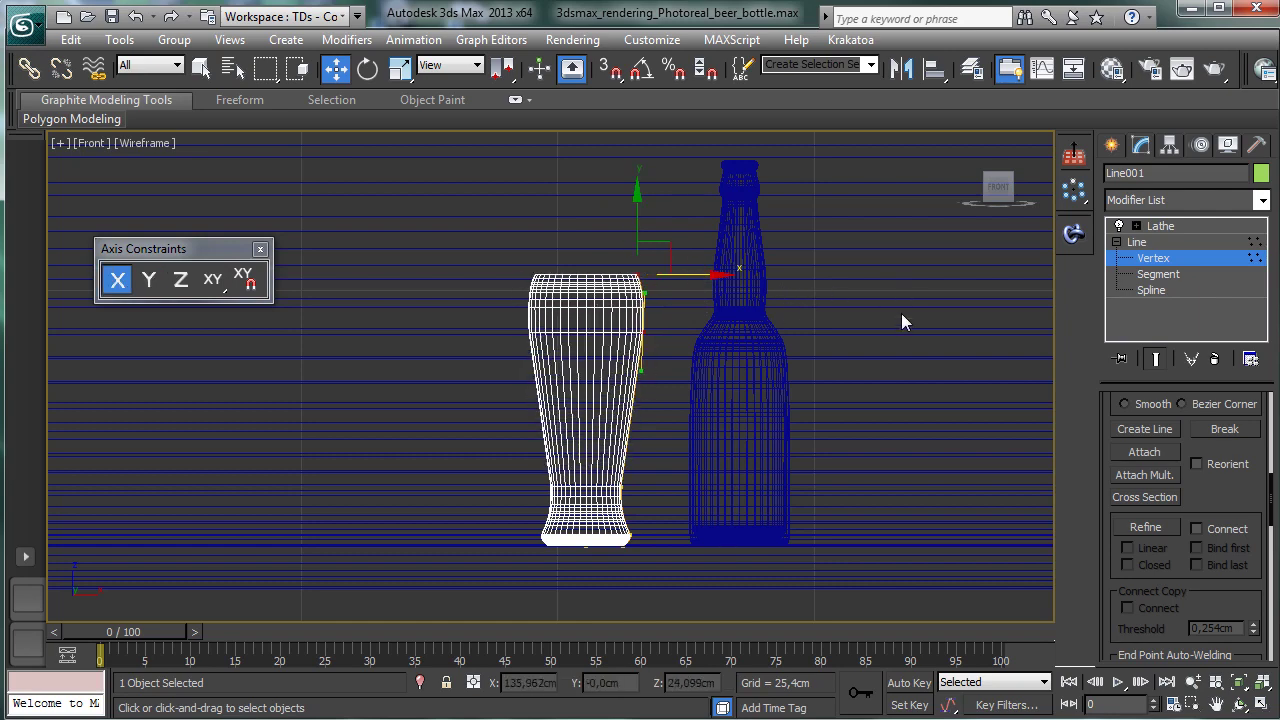
Step: Remove the Lathe modifier, leaving only the flat profile line
left_click(1181, 242)
left_click(1198, 226)
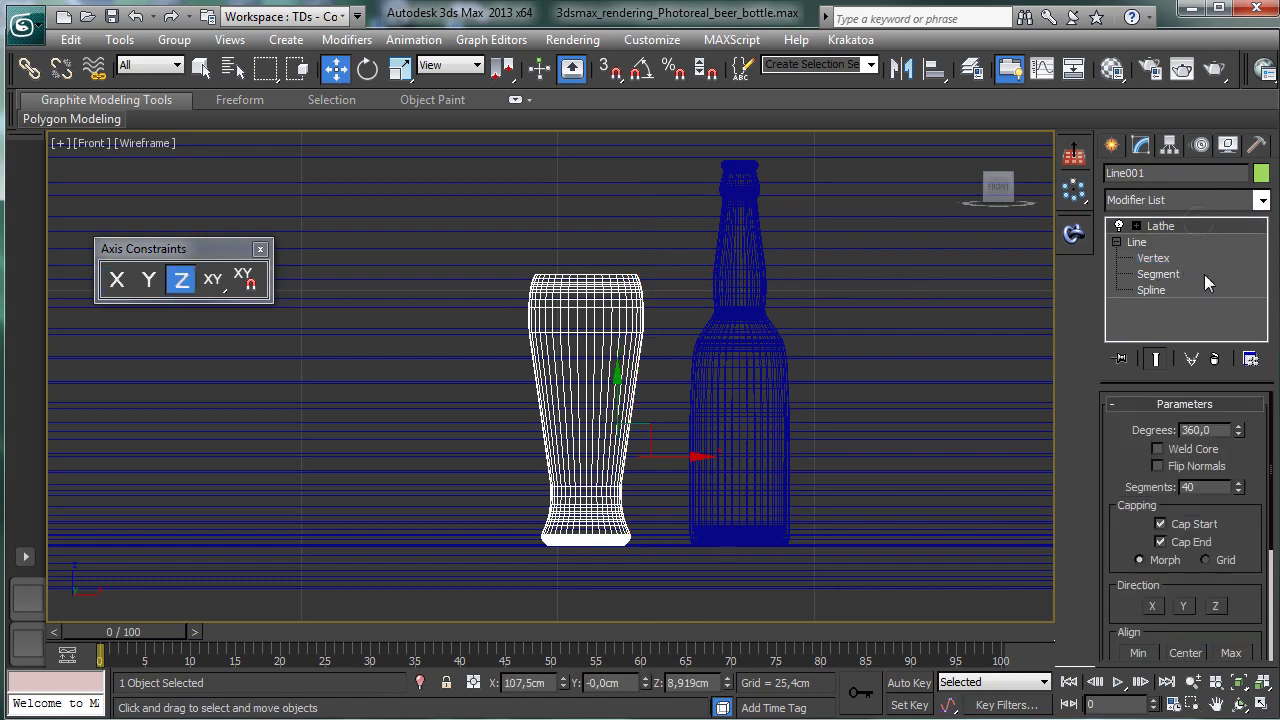
left_click(1215, 358)
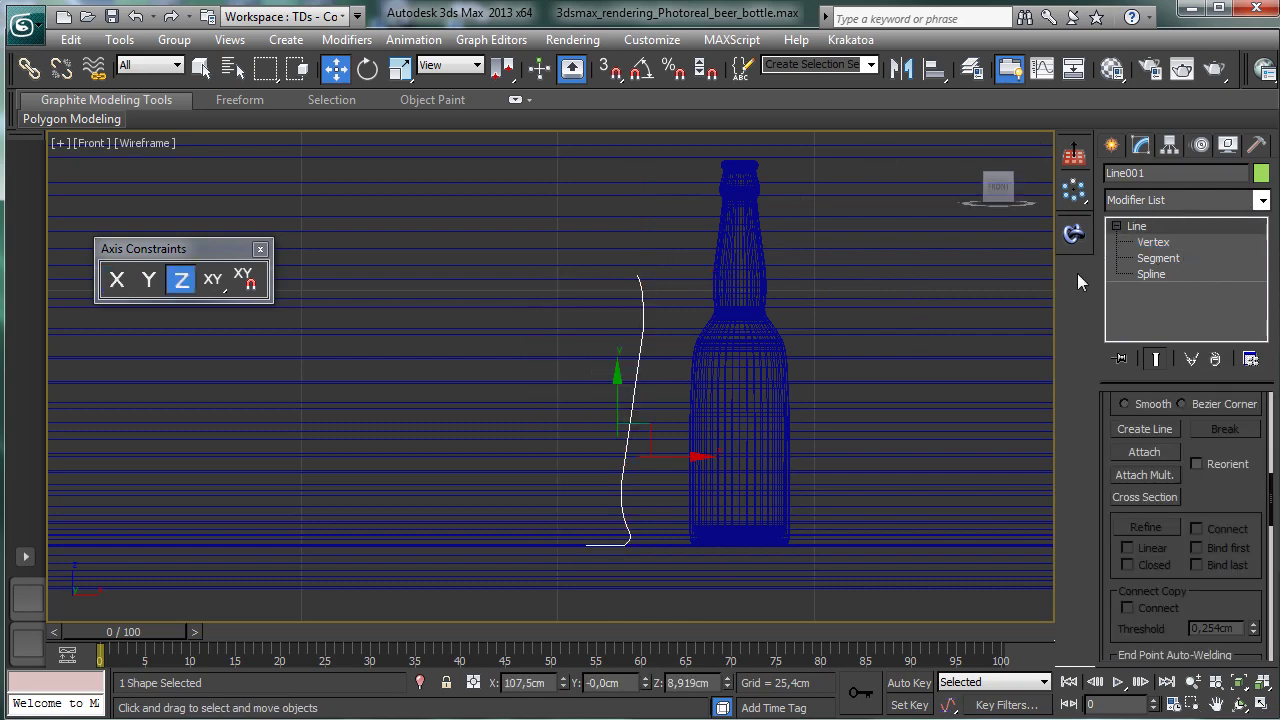
Step: Outline the Line001 glass spline by 0,2 cm to give it wall thickness
left_click(1152, 274)
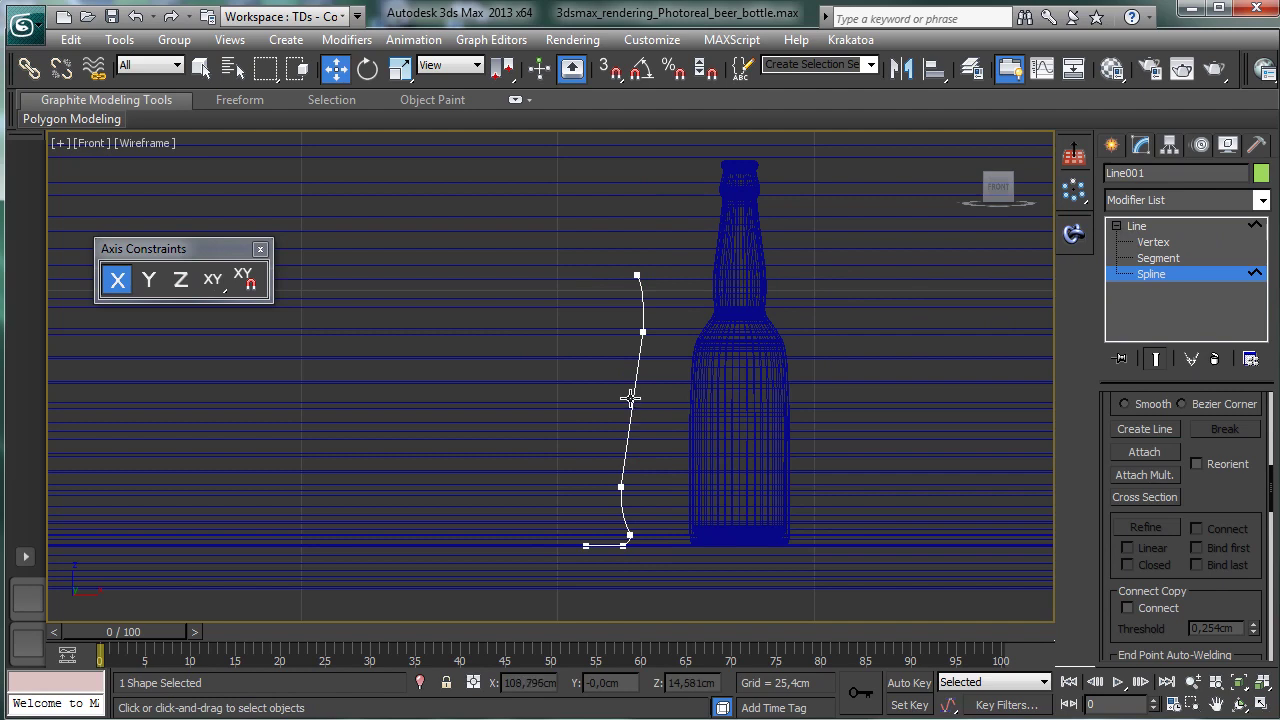
left_click(631, 394)
scroll(1172, 511, "down", 5)
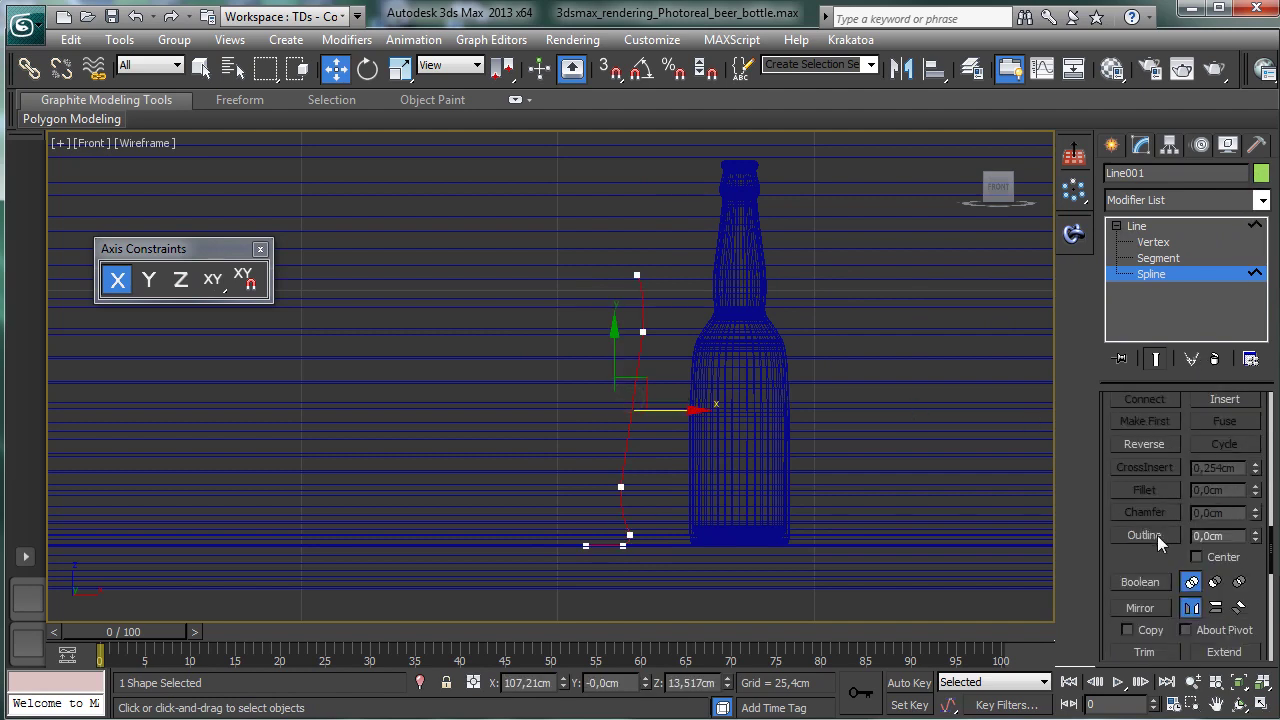
left_click(1145, 535)
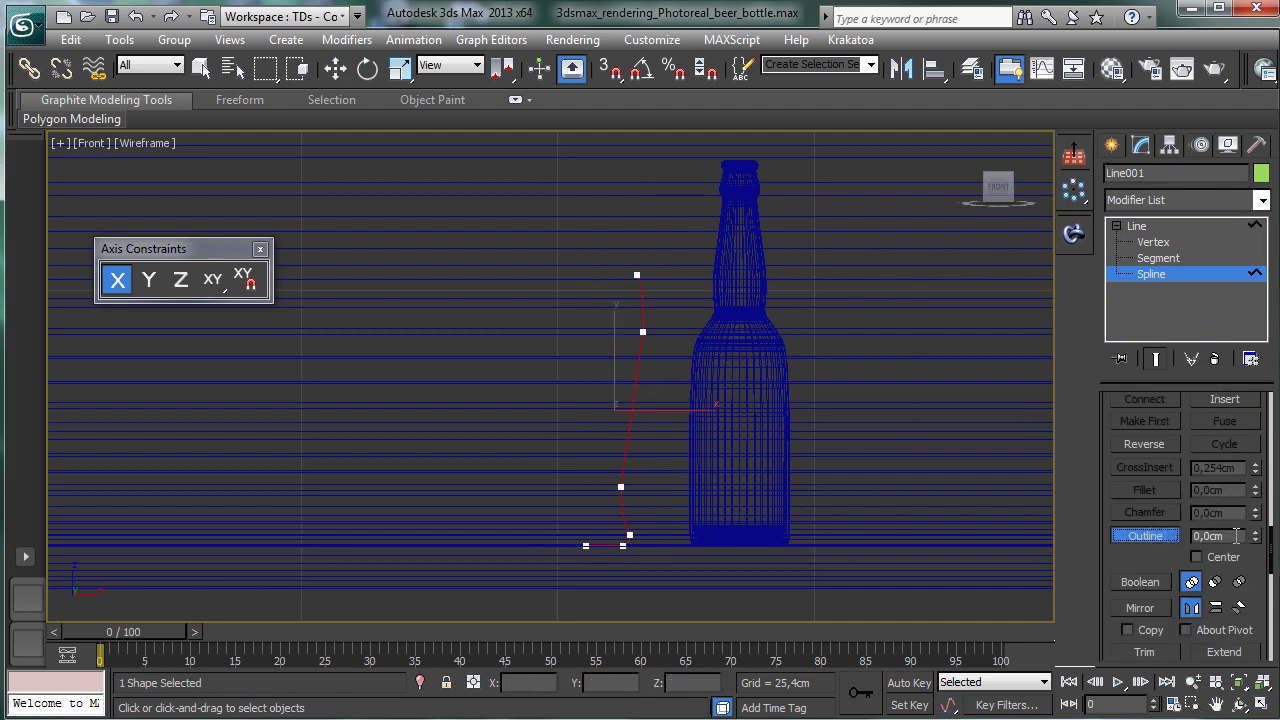
left_click(1236, 536)
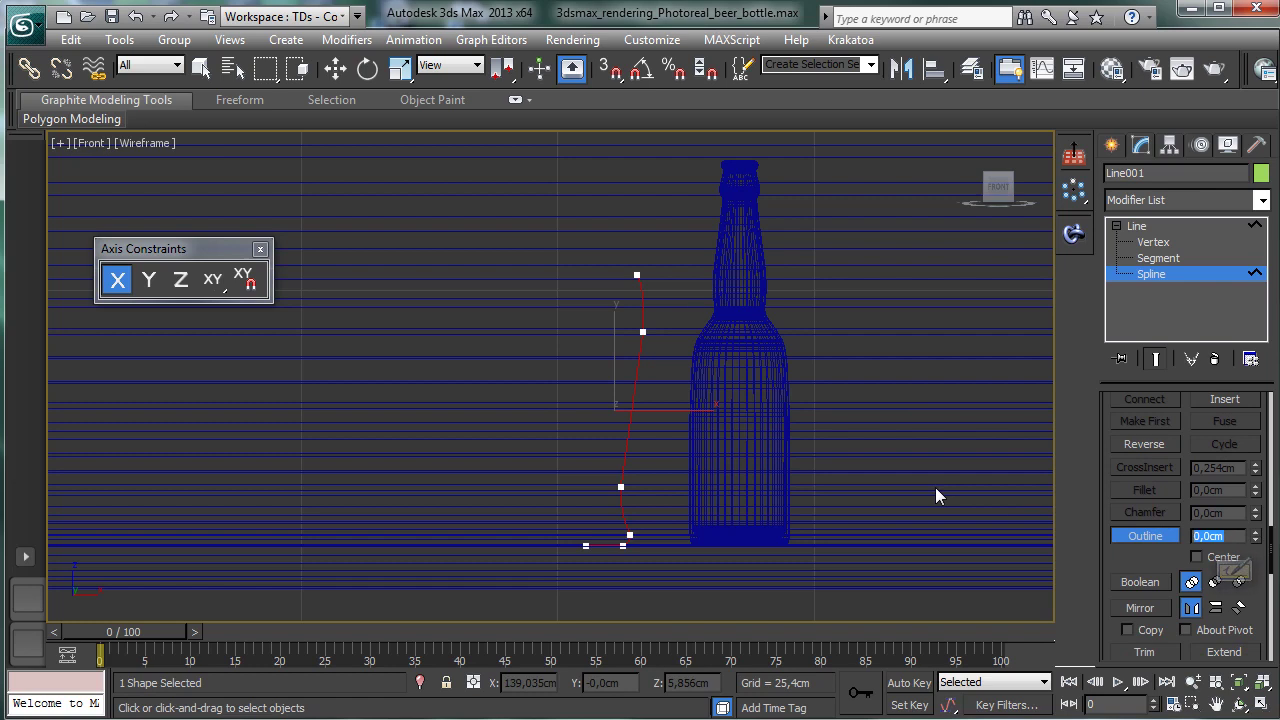
type("0")
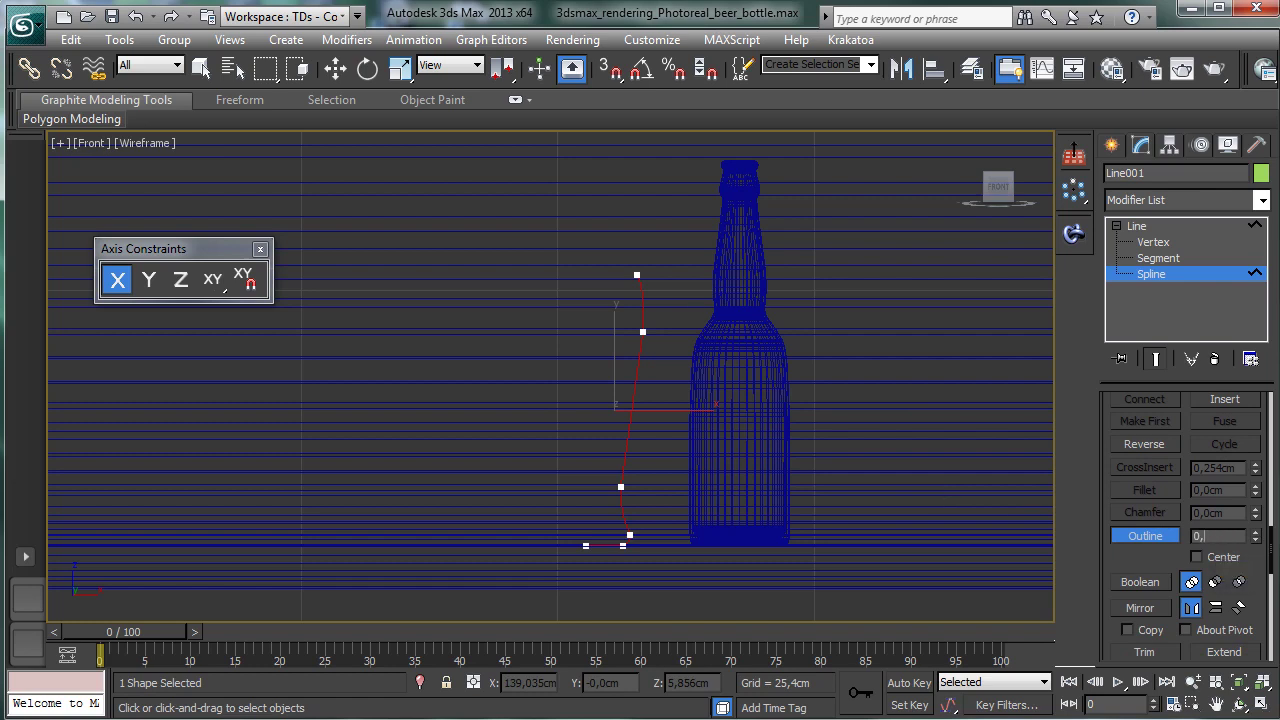
type(",2")
key("Return")
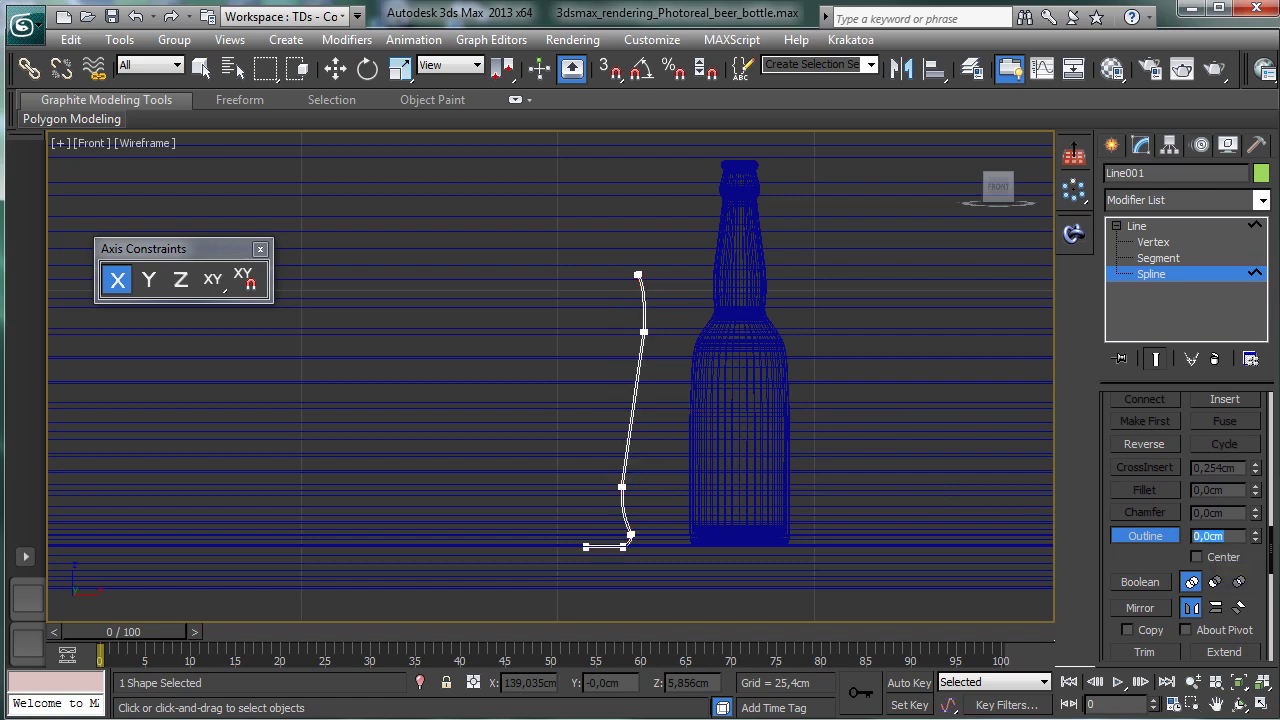
left_click(1160, 535)
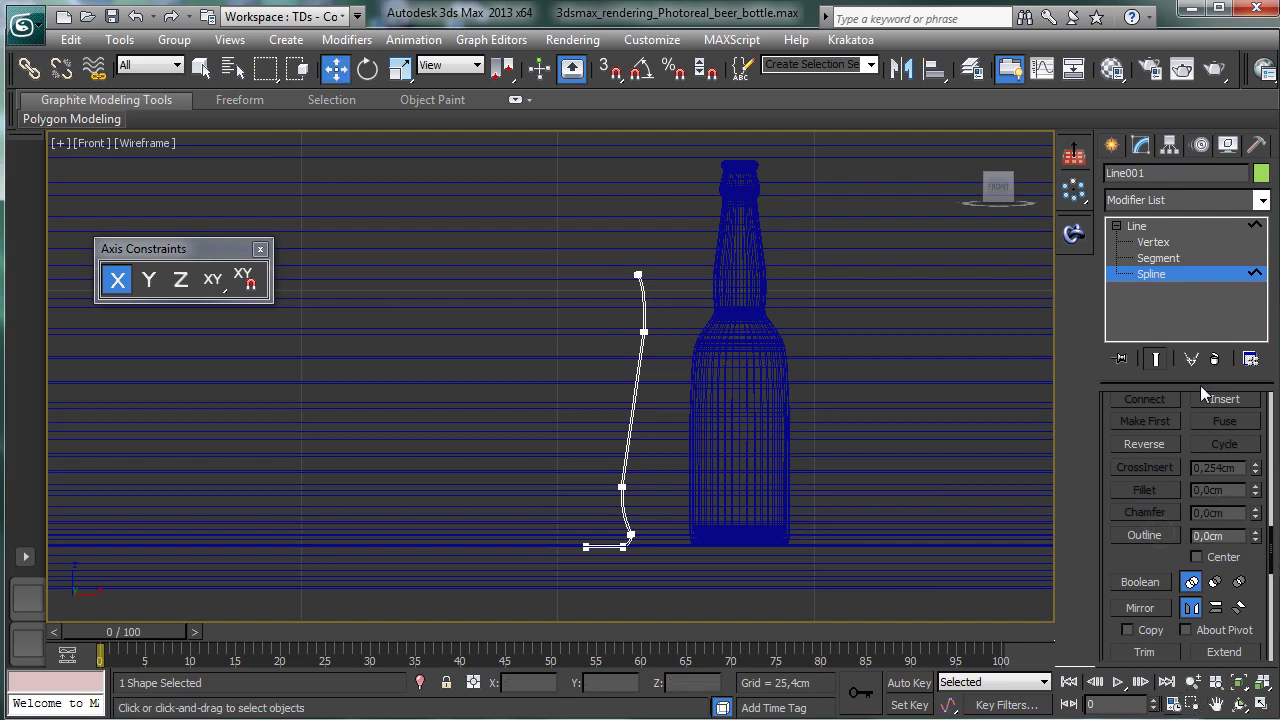
left_click(1153, 242)
left_click(1192, 705)
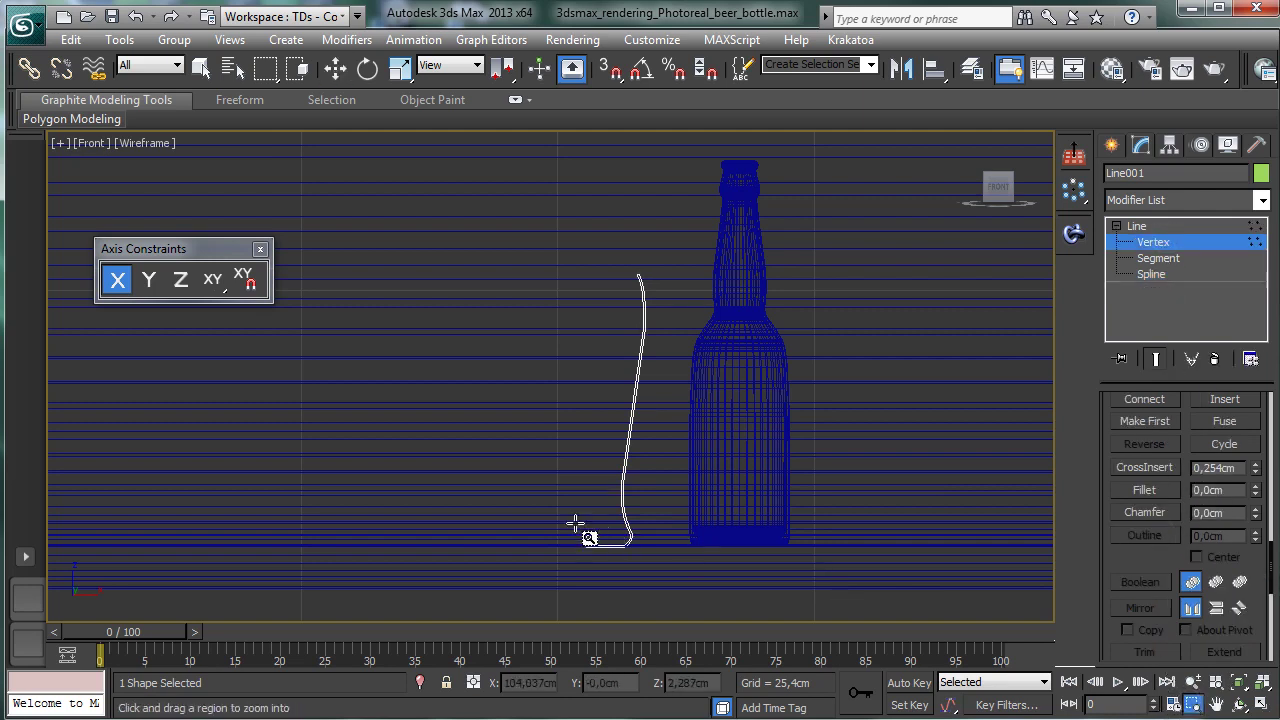
Step: Zoom onto the profile bottom and raise its left-end and bottom vertices
left_click_drag(574, 527, 705, 542)
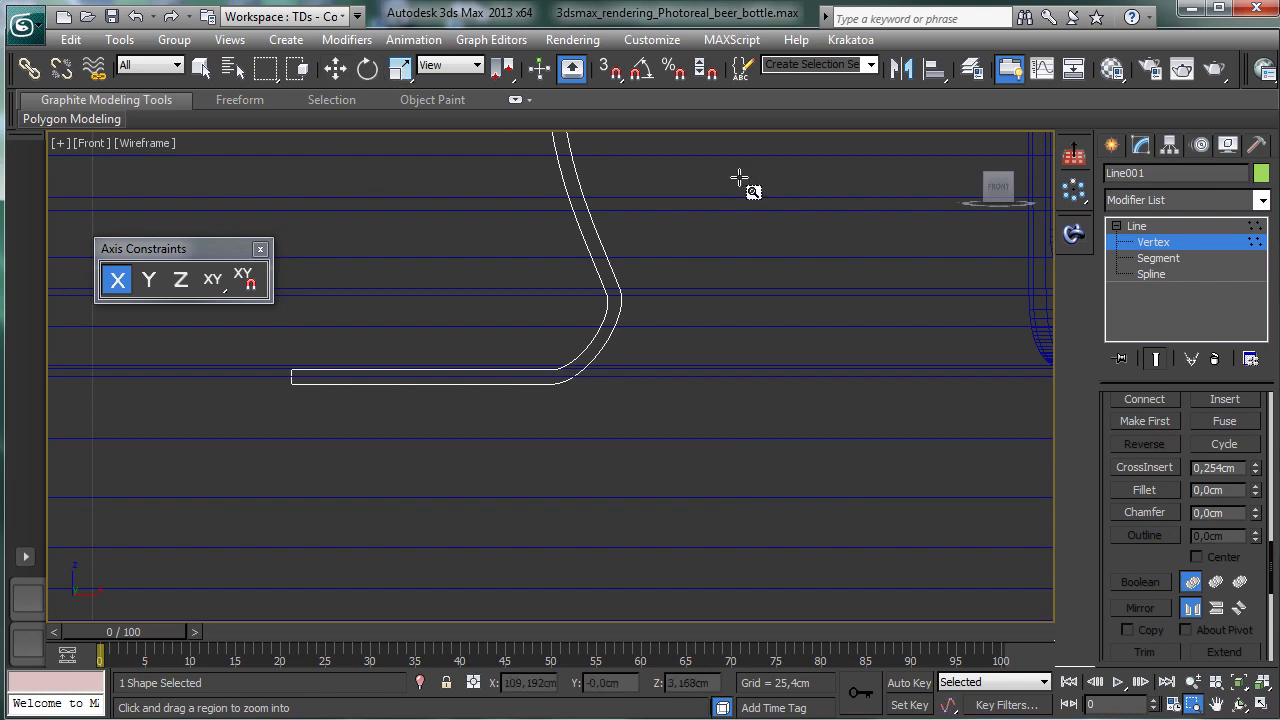
left_click(335, 67)
left_click_drag(236, 359, 310, 380)
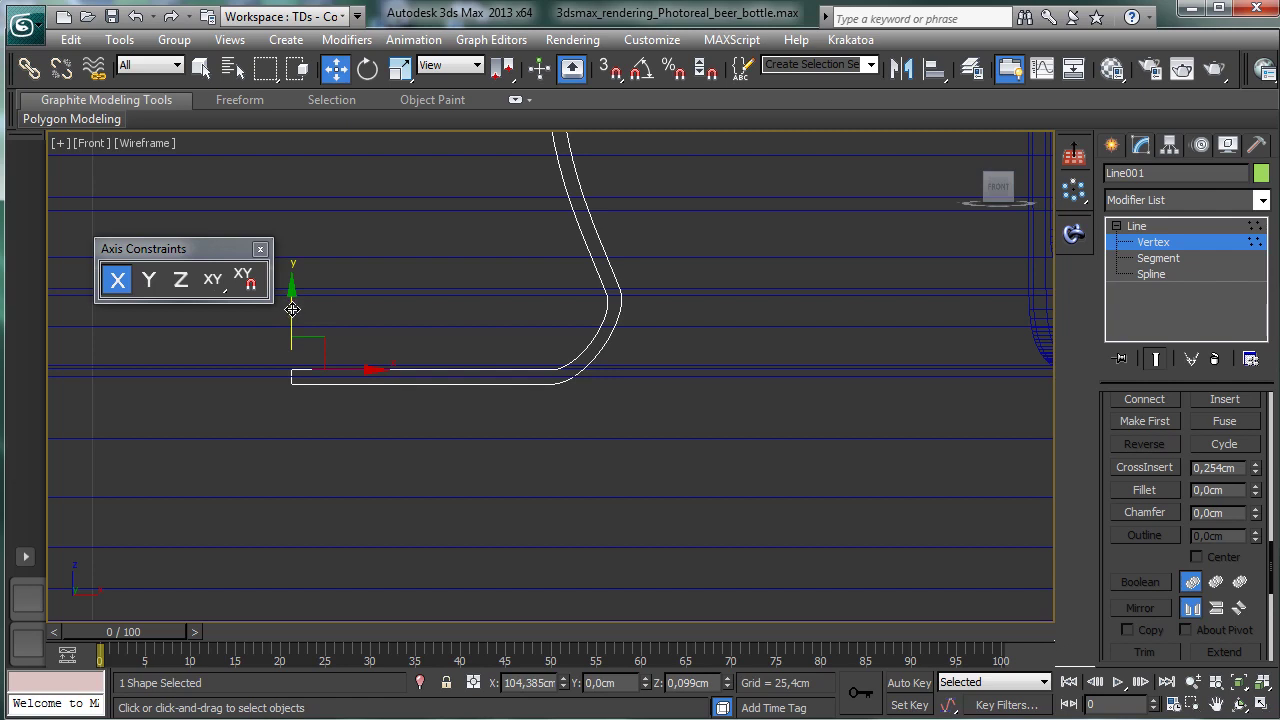
left_click_drag(292, 309, 292, 216)
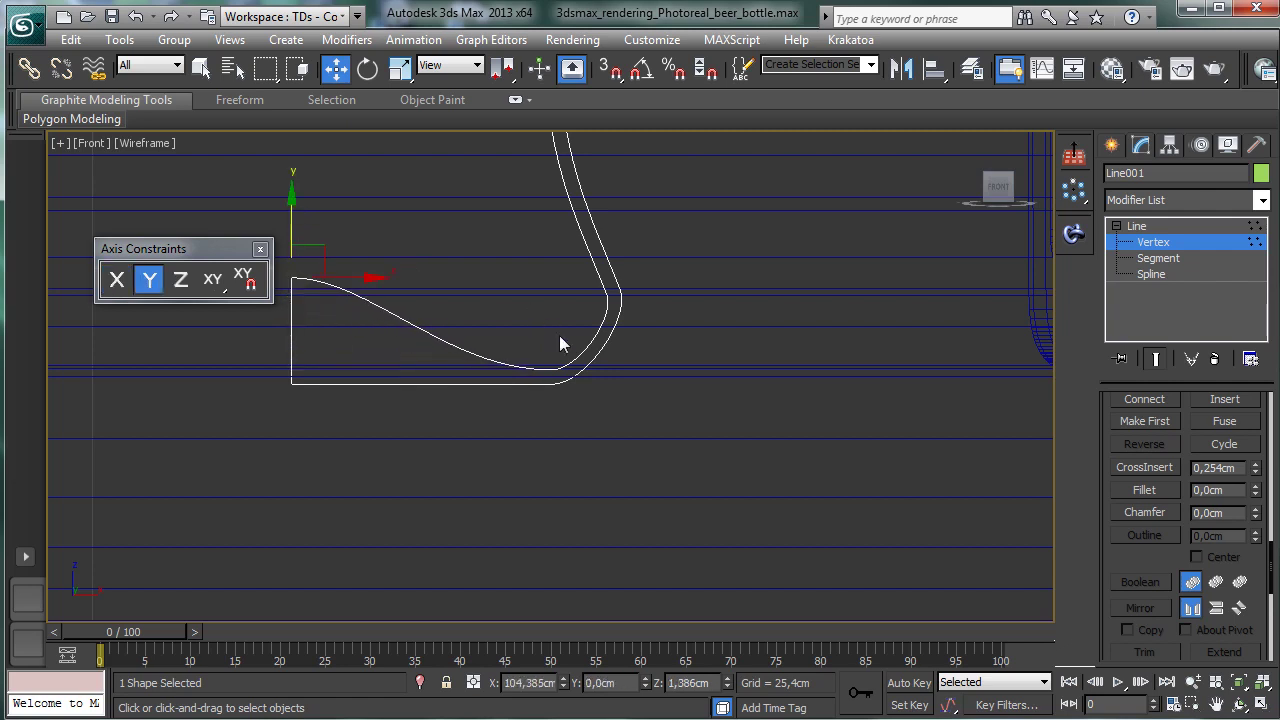
left_click_drag(563, 380, 564, 381)
left_click_drag(569, 334, 526, 246)
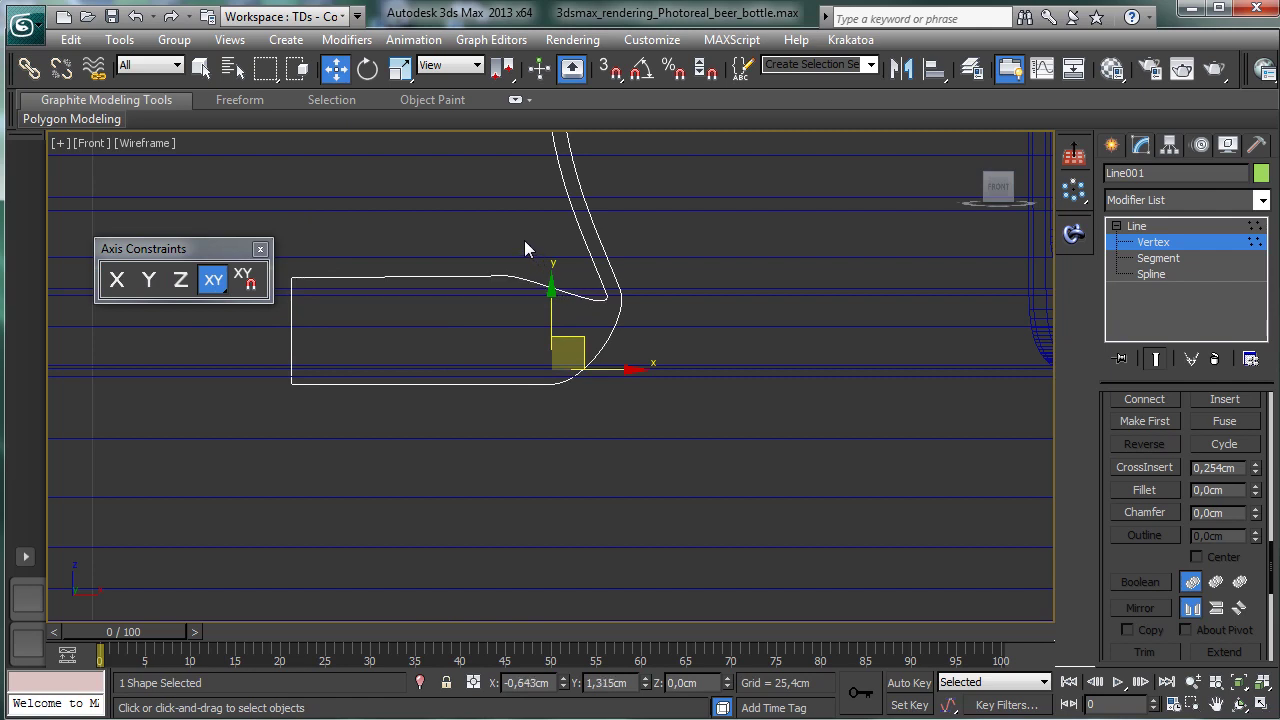
Step: Pull the base tip vertex upward to flatten the bottom, then zoom extents
left_click(506, 271)
left_click(607, 296)
left_click_drag(607, 296, 586, 180)
left_click_drag(537, 297, 535, 292)
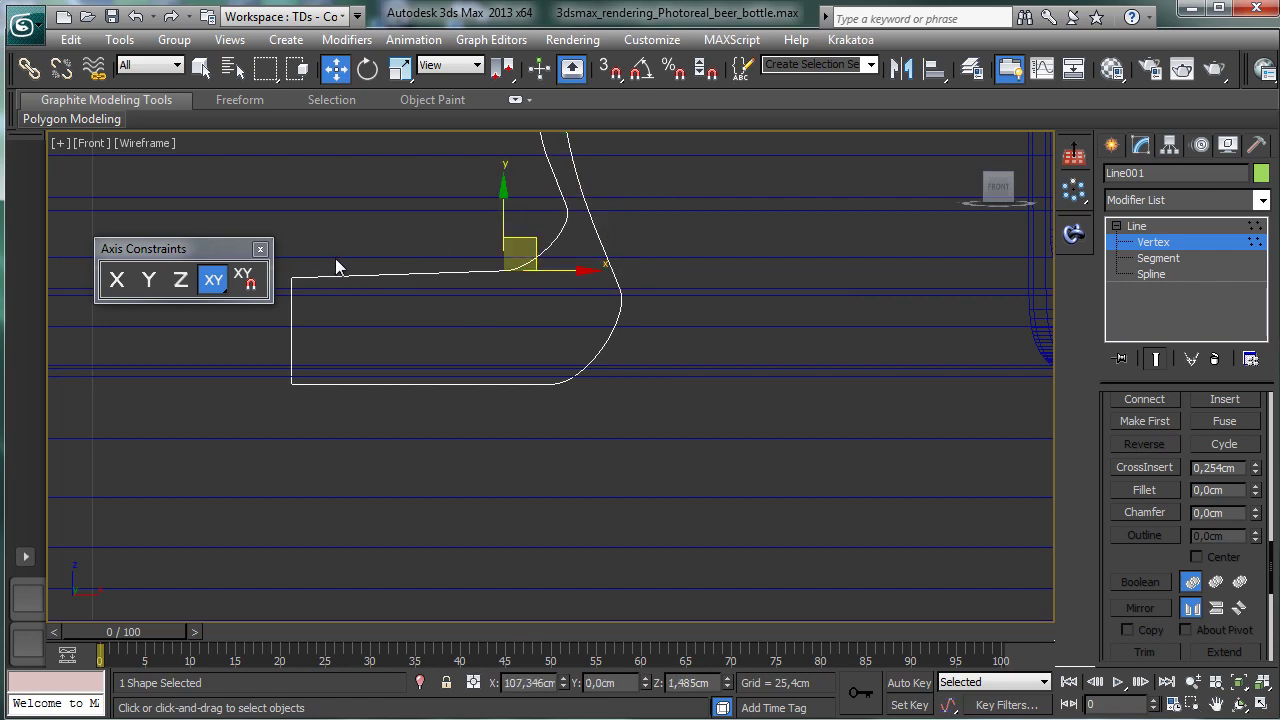
left_click_drag(272, 302, 347, 243)
left_click(1153, 242)
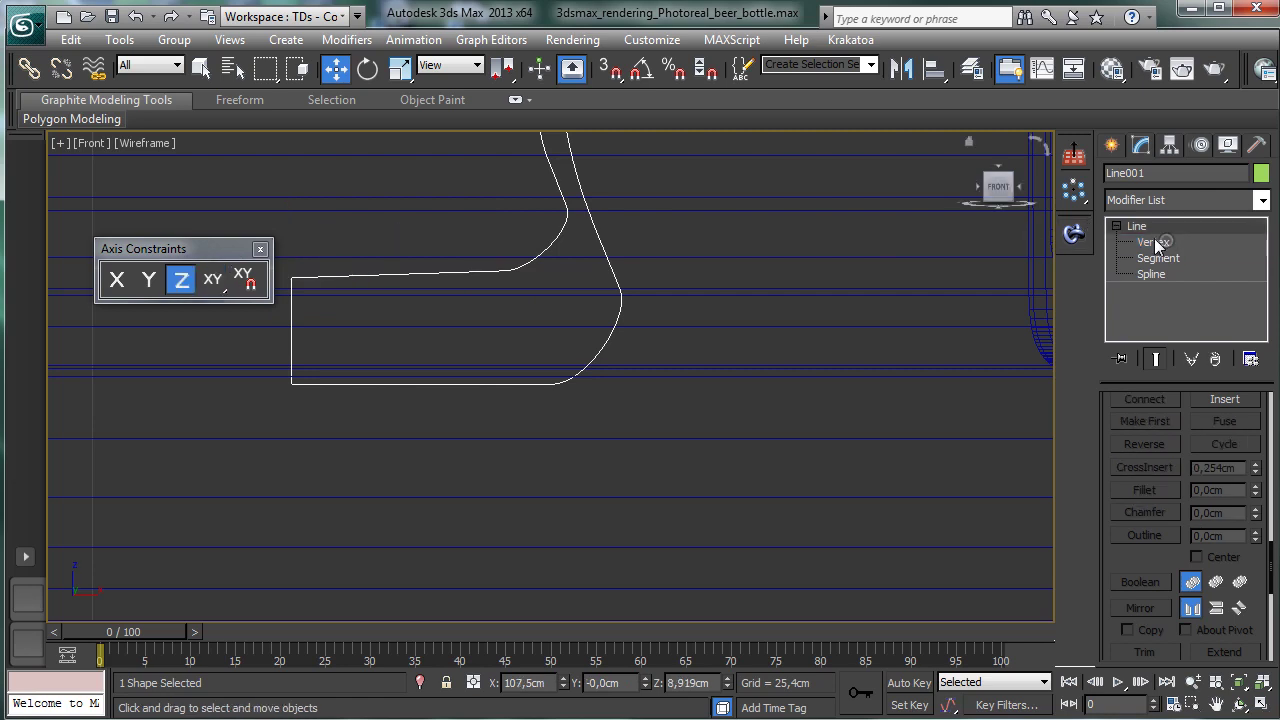
left_click(1240, 682)
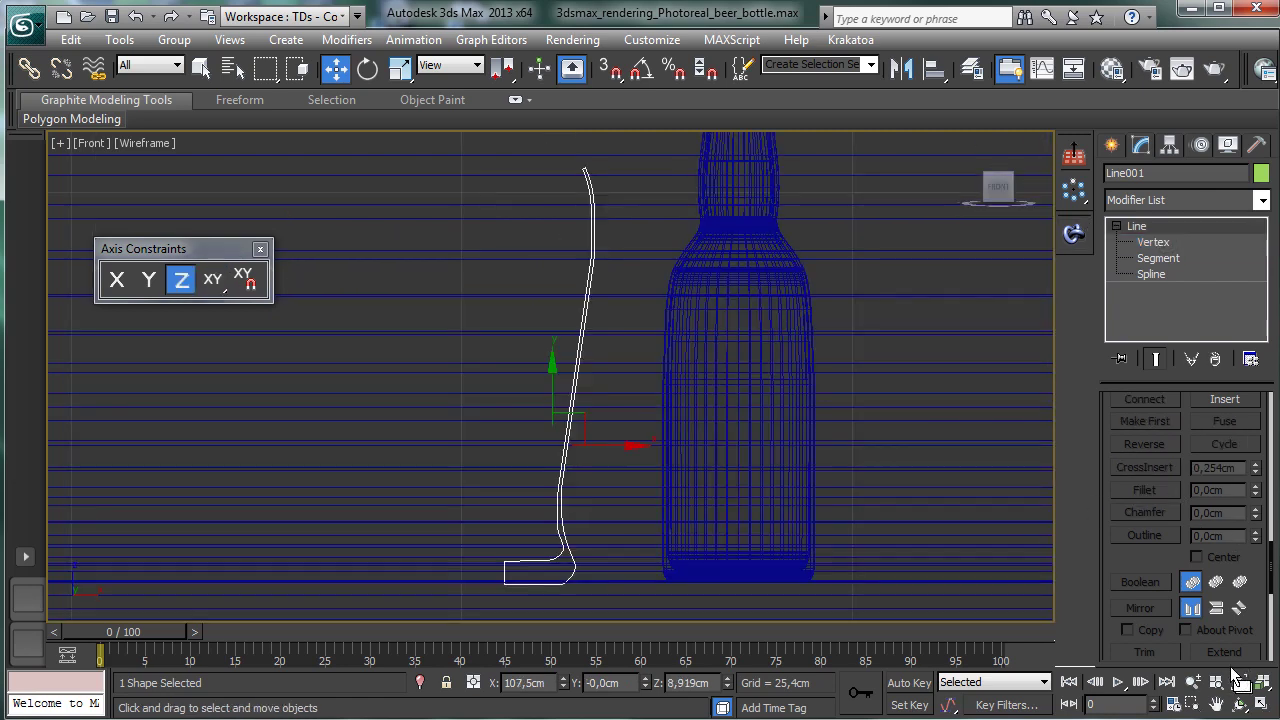
Step: Zoom onto the profile top, add a vertex there and lift it to round the rim
left_click(1191, 704)
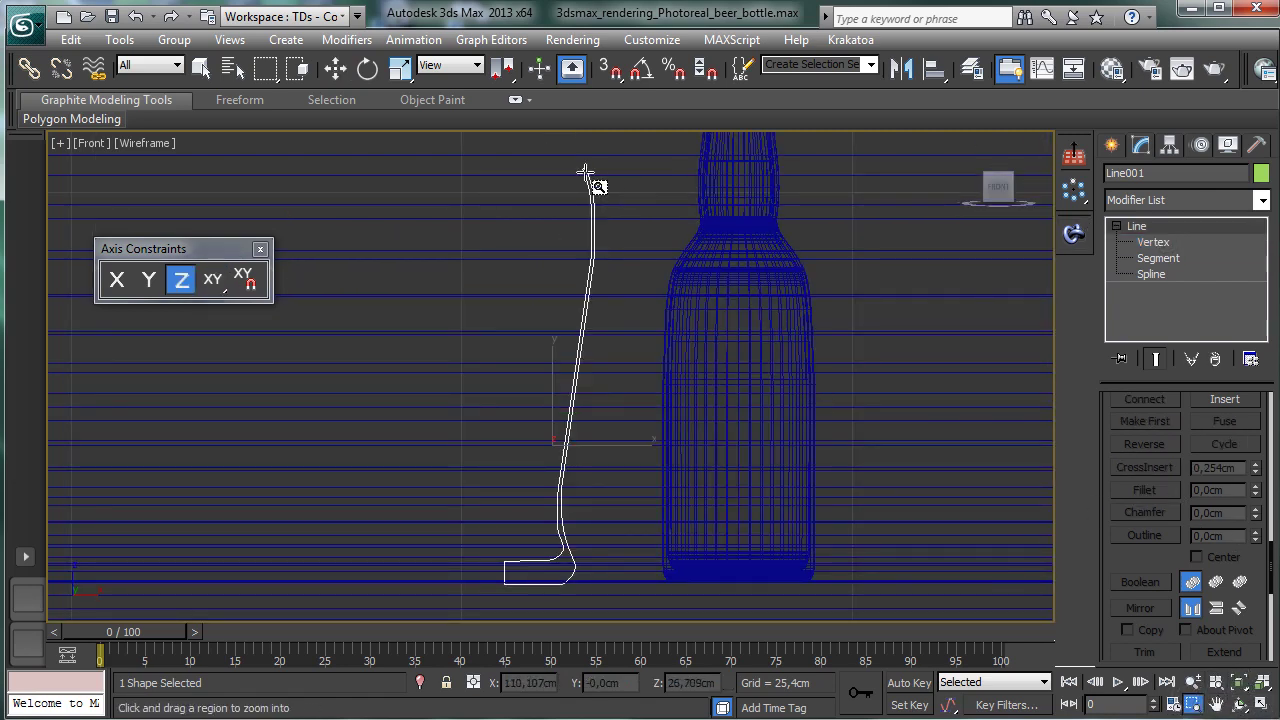
left_click_drag(556, 165, 632, 200)
left_click_drag(499, 218, 650, 305)
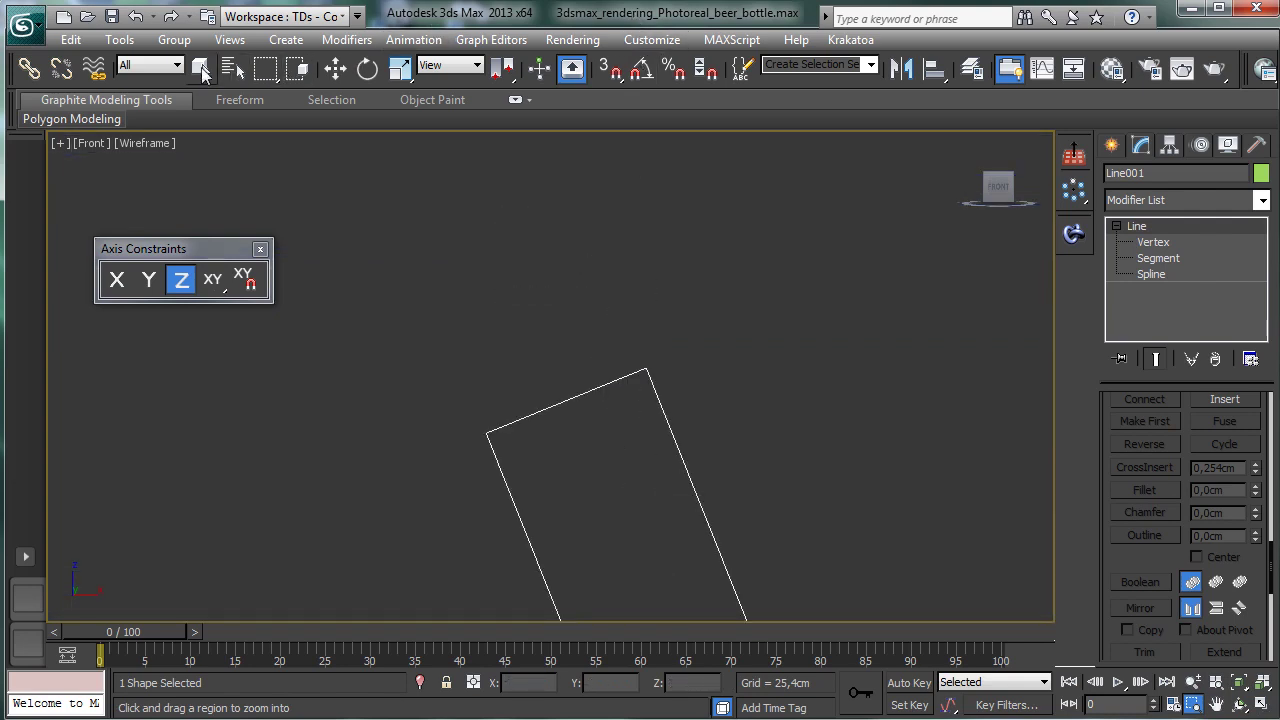
left_click(200, 67)
left_click(1150, 243)
left_click(645, 372)
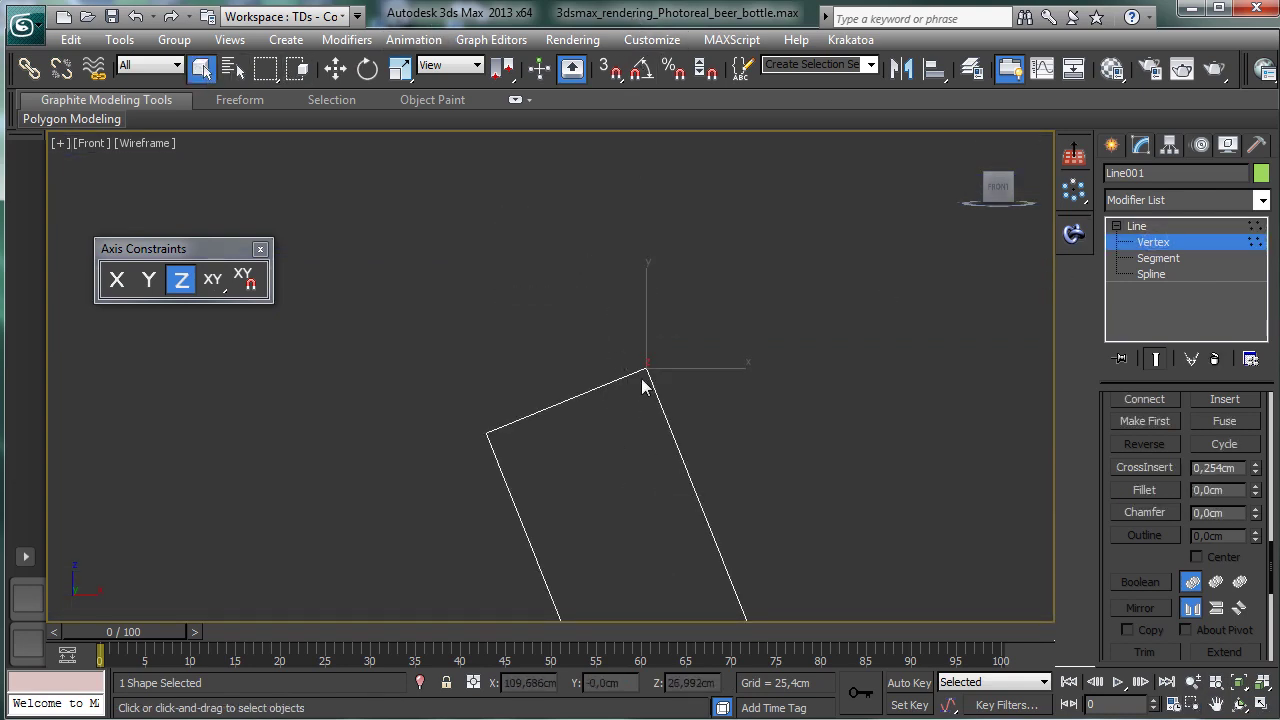
scroll(1166, 507, "up", 5)
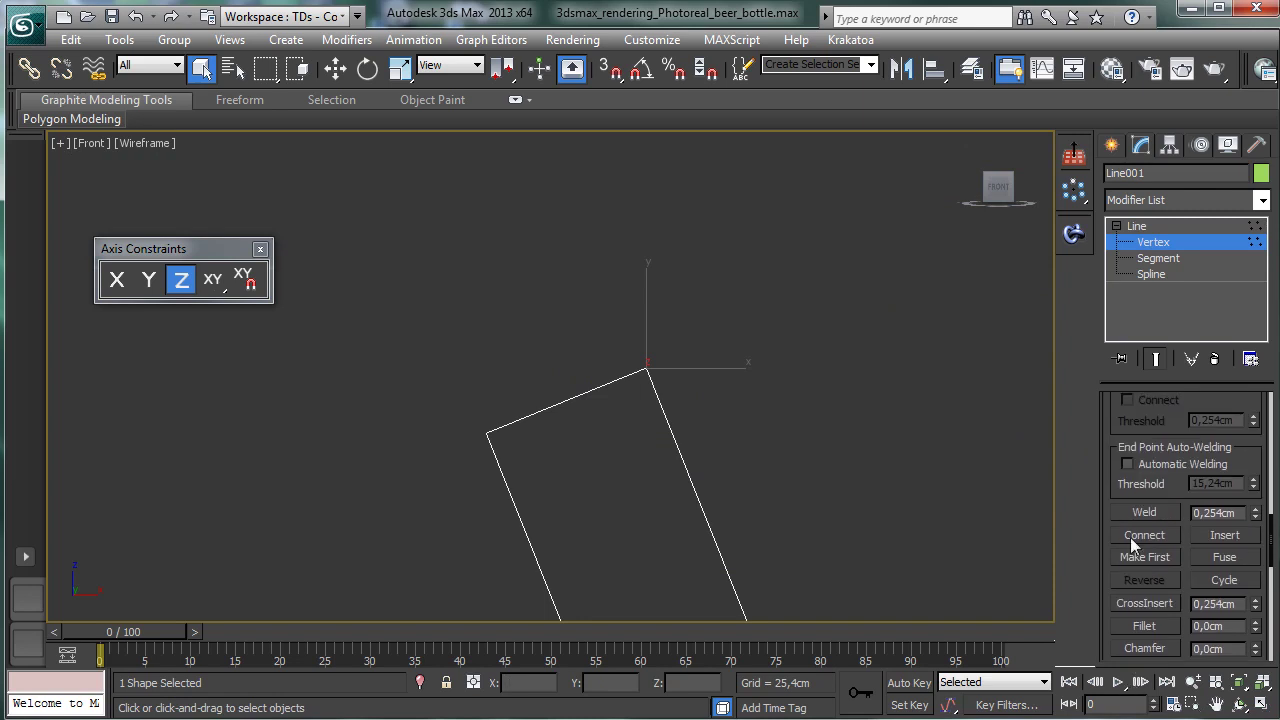
left_click(1146, 469)
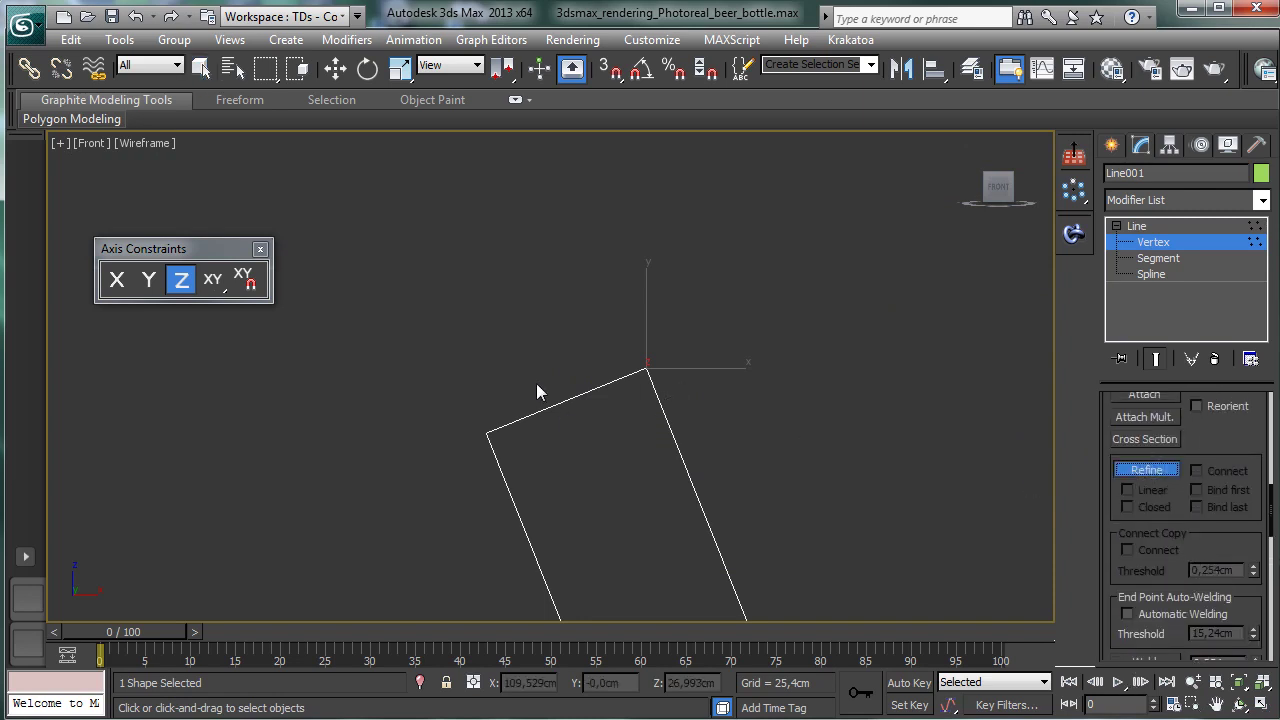
left_click(337, 71)
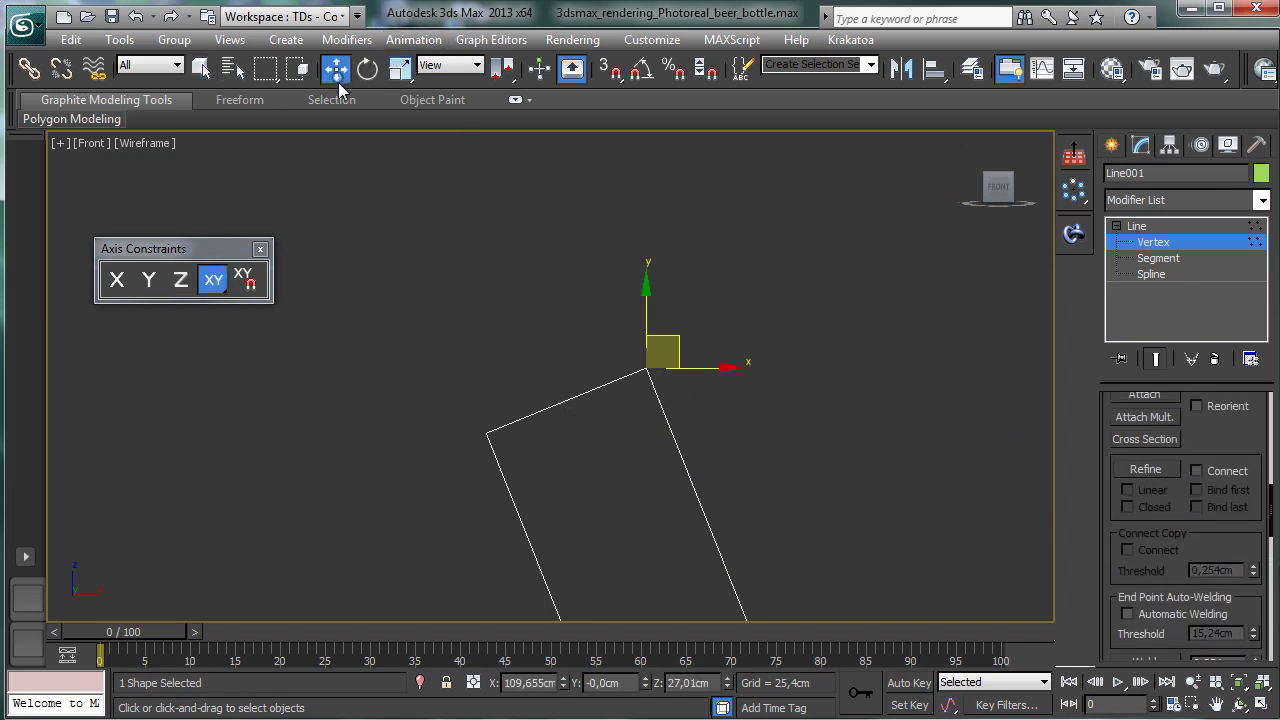
left_click_drag(641, 450, 641, 450)
left_click_drag(537, 386, 600, 430)
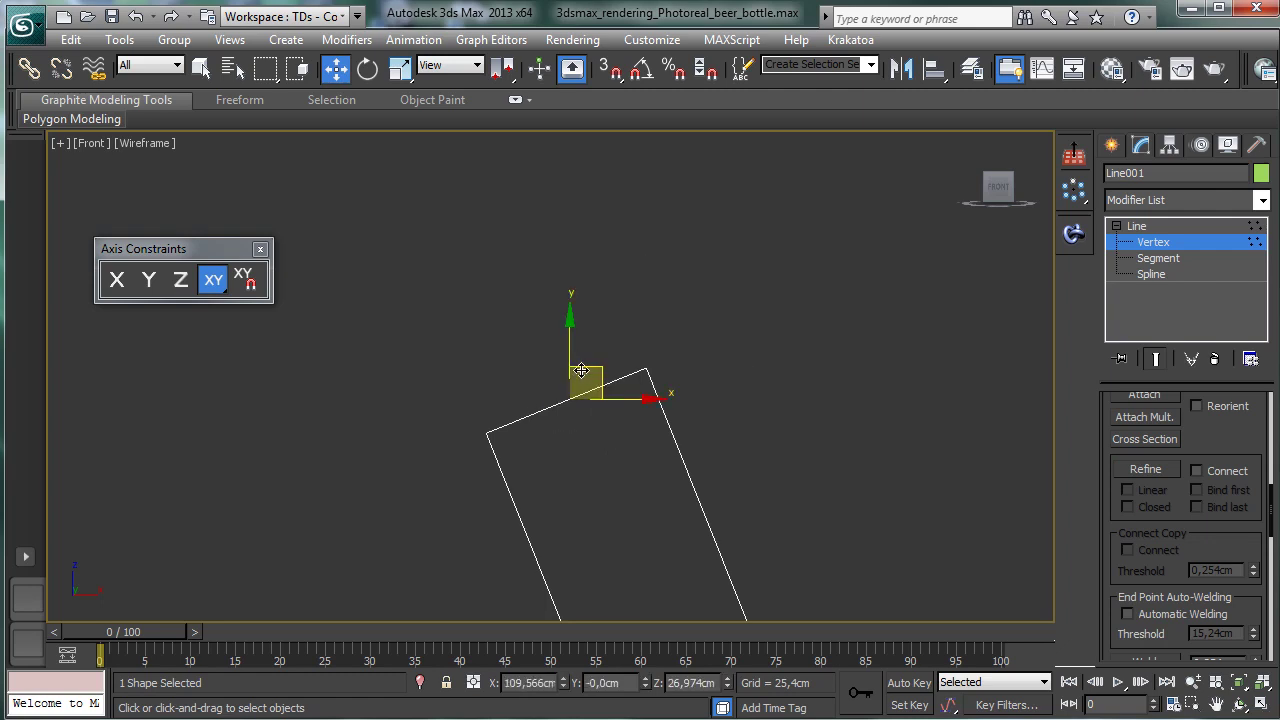
left_click_drag(580, 380, 552, 320)
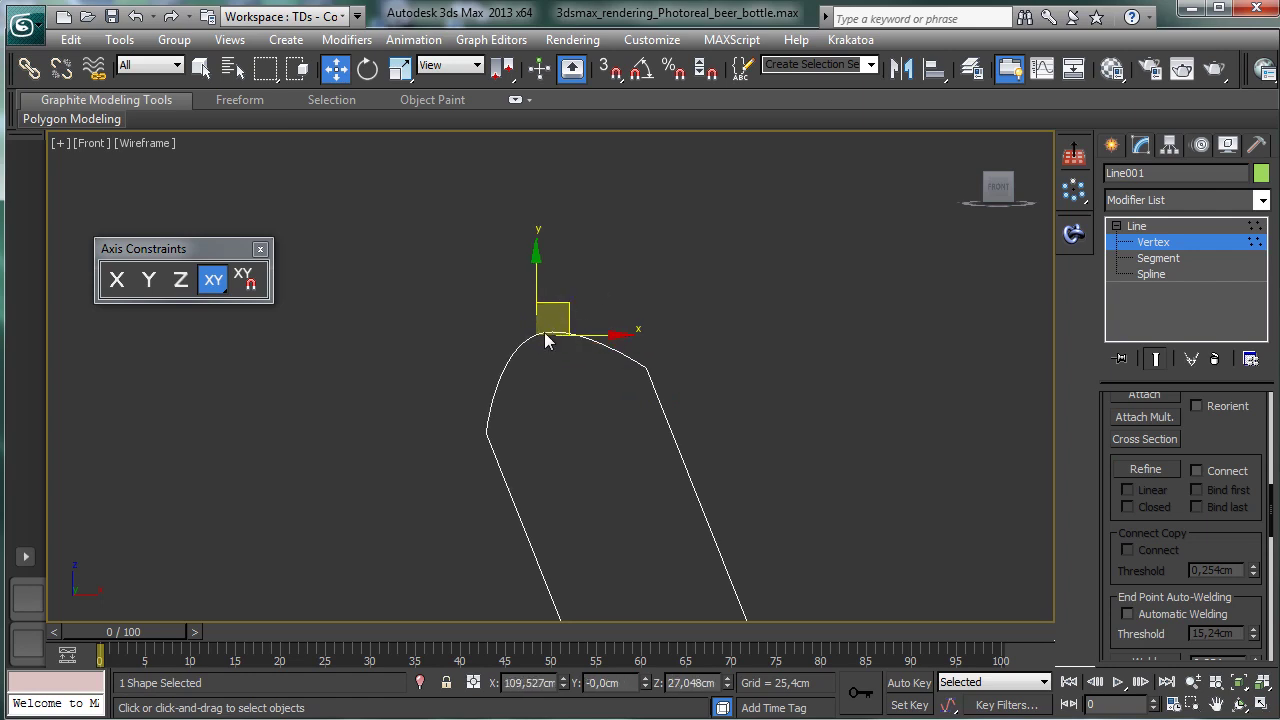
Step: Convert the top vertex to Bezier and drag its handle into a rounded arc
right_click(538, 328)
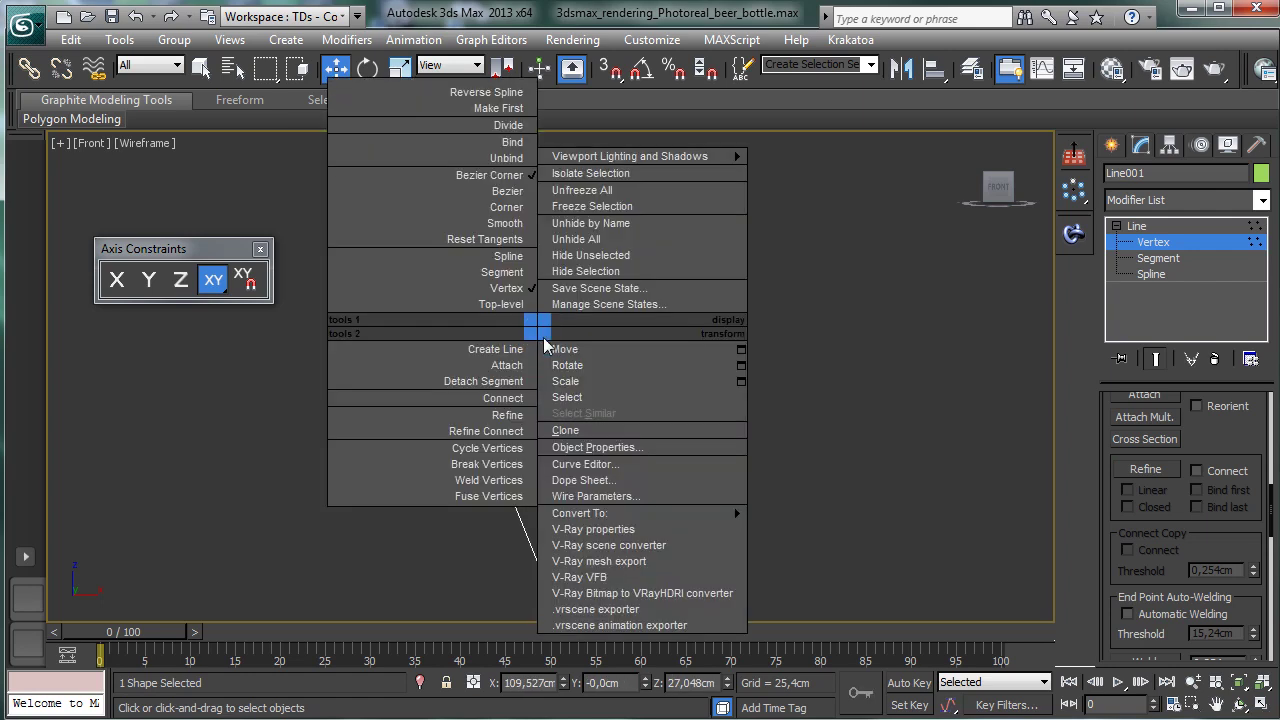
left_click(522, 239)
right_click(543, 336)
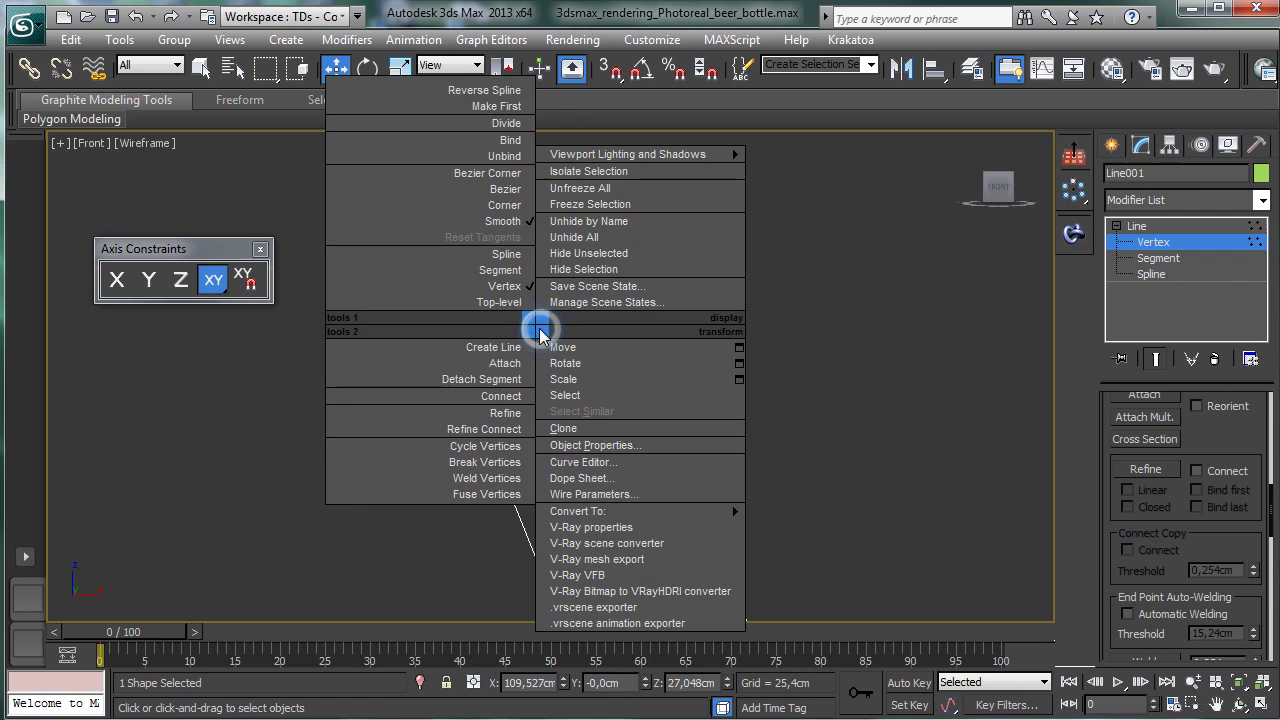
left_click(530, 182)
right_click(539, 332)
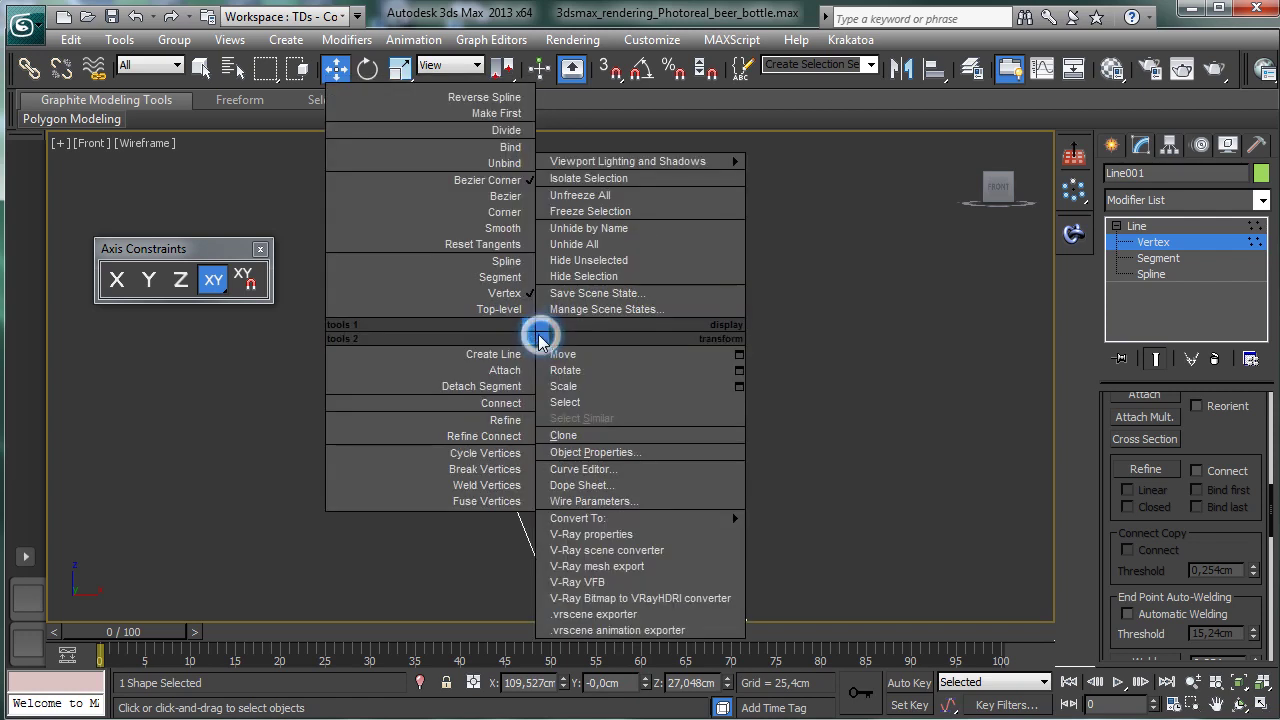
left_click(510, 204)
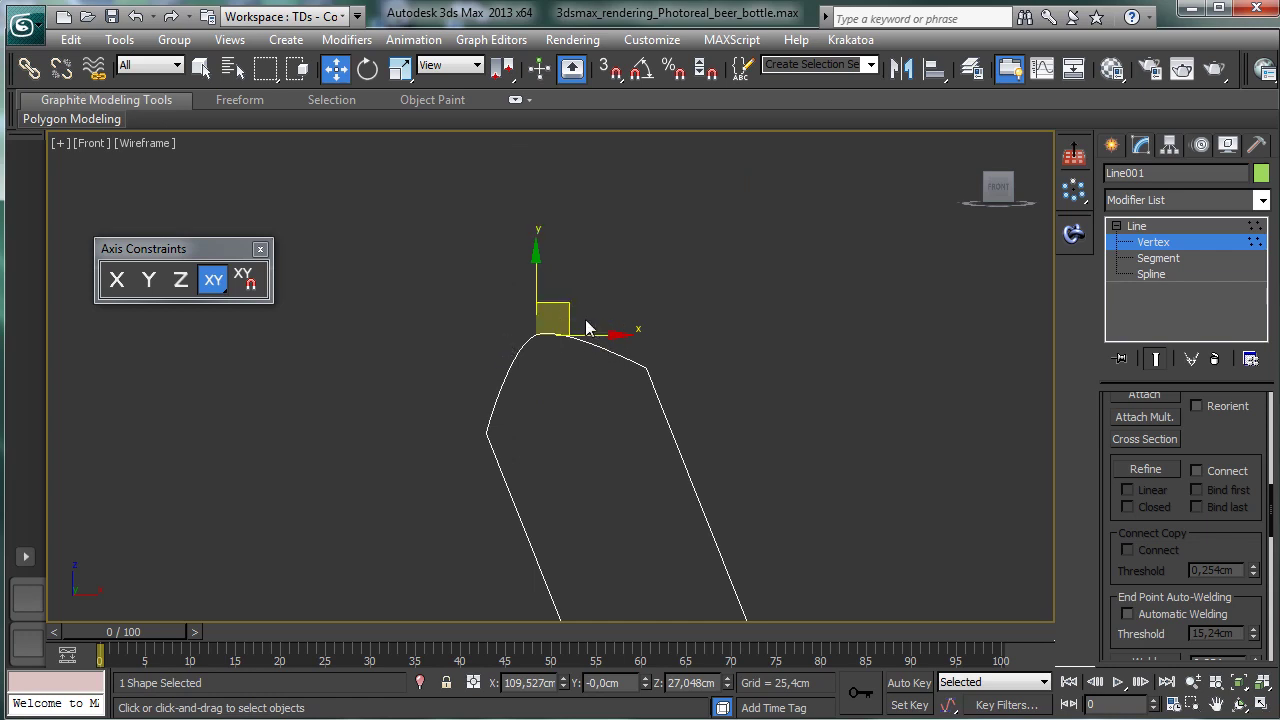
left_click_drag(509, 350, 469, 372)
Step: Zoom onto the lower profile and move the bend vertex left to soften the curve
left_click(1162, 243)
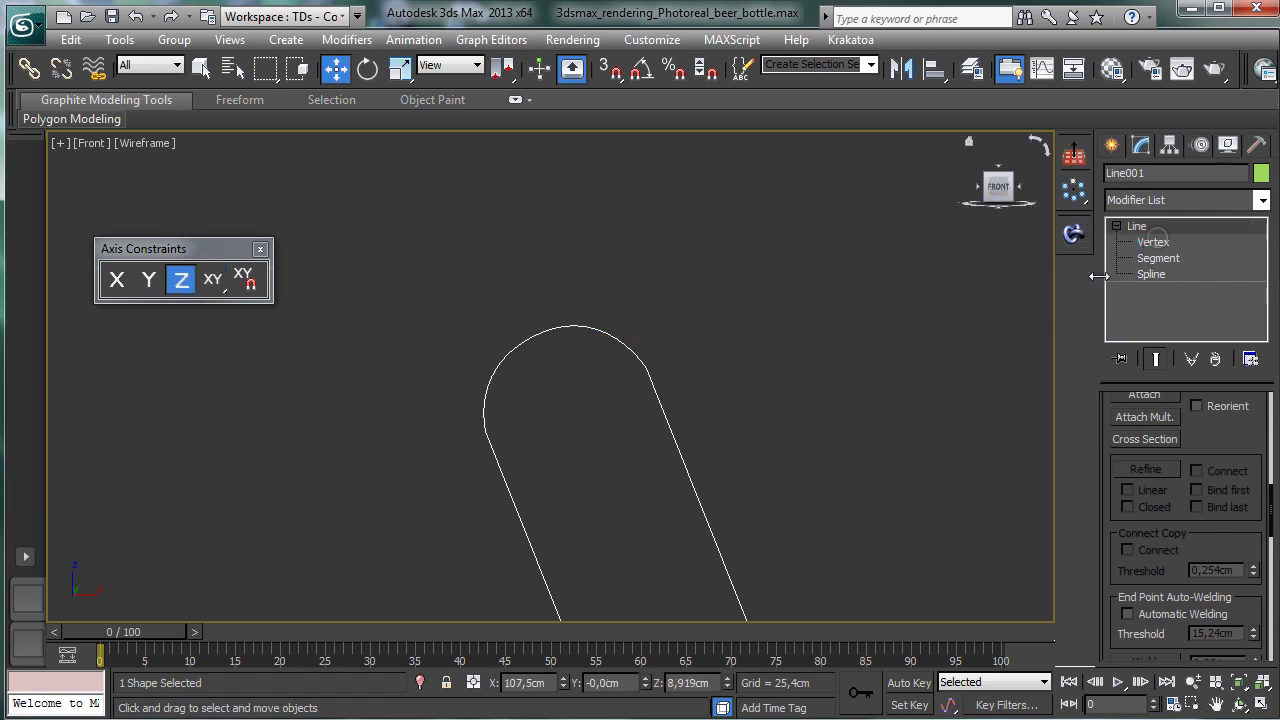
left_click(1265, 676)
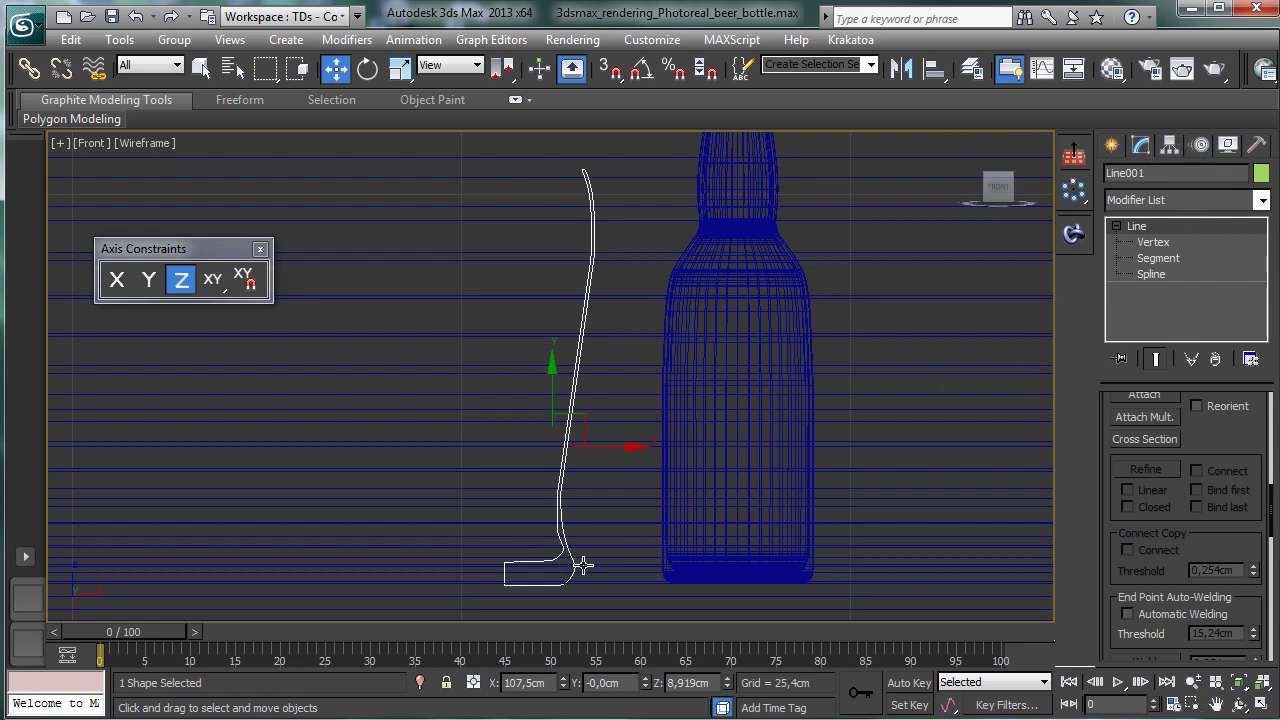
left_click(1193, 705)
left_click_drag(493, 490, 619, 595)
left_click(336, 67)
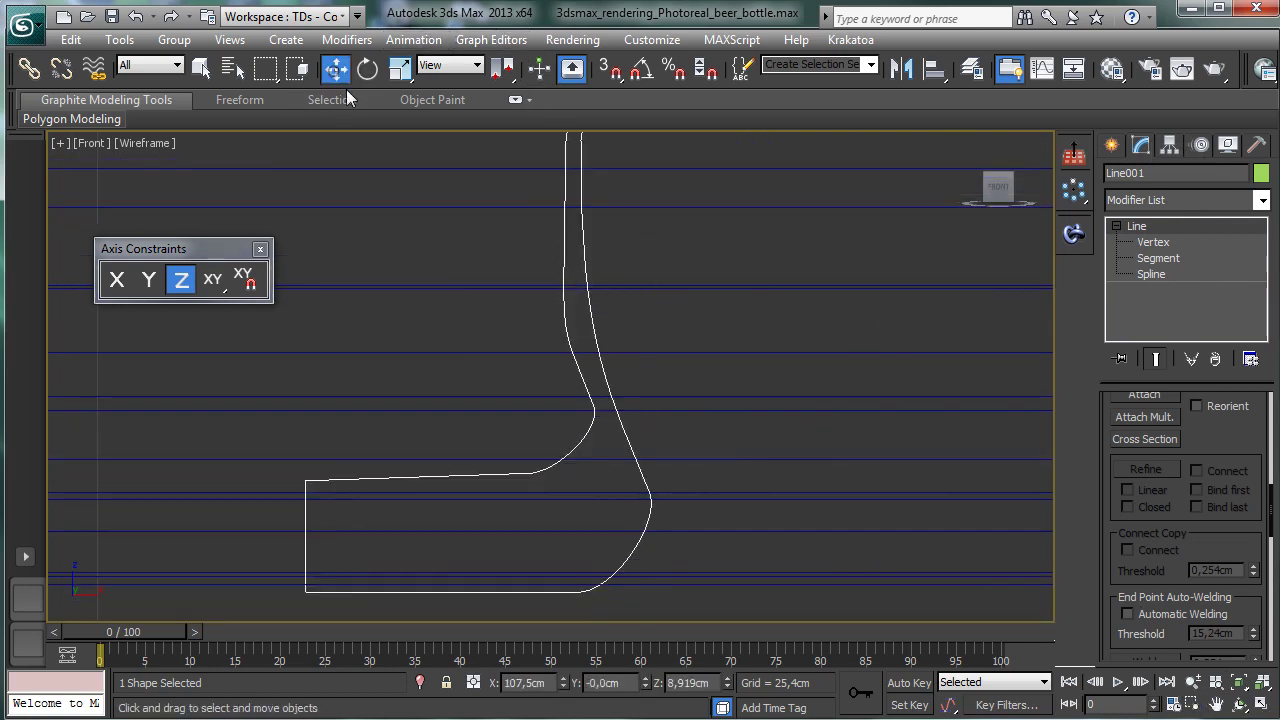
left_click(1153, 242)
left_click_drag(567, 337, 570, 345)
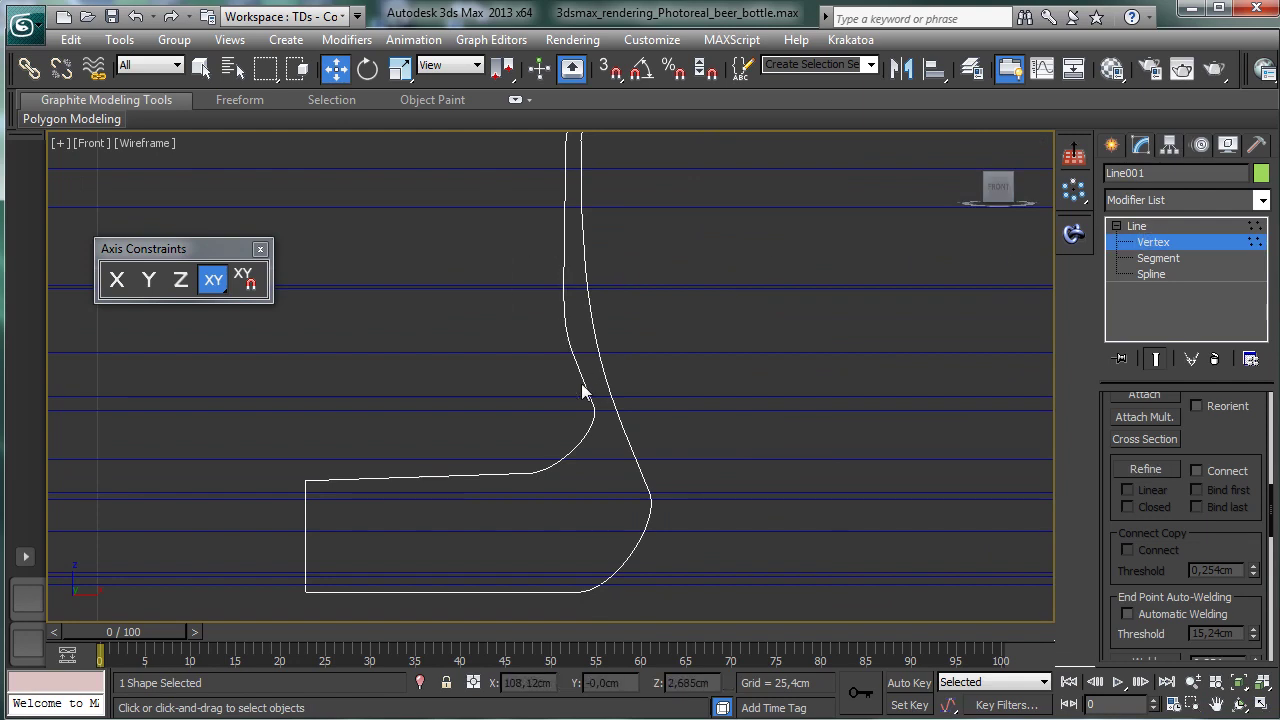
left_click(595, 378)
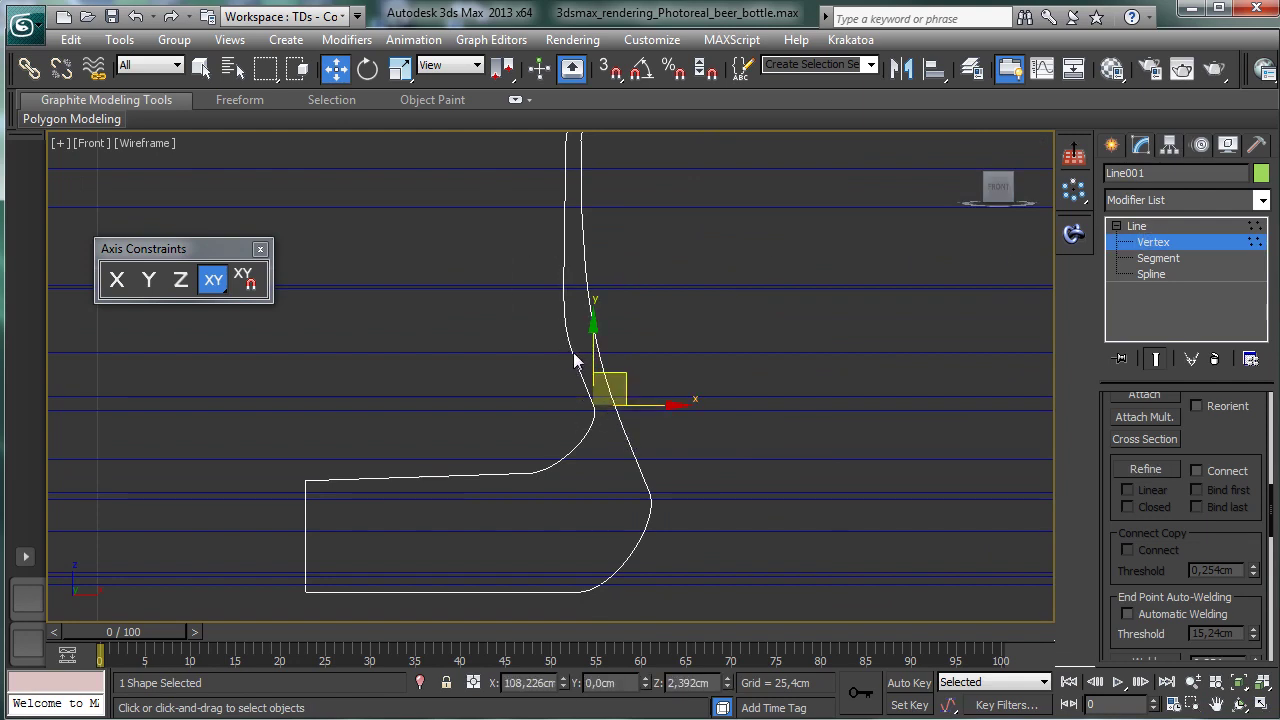
left_click_drag(595, 366, 567, 373)
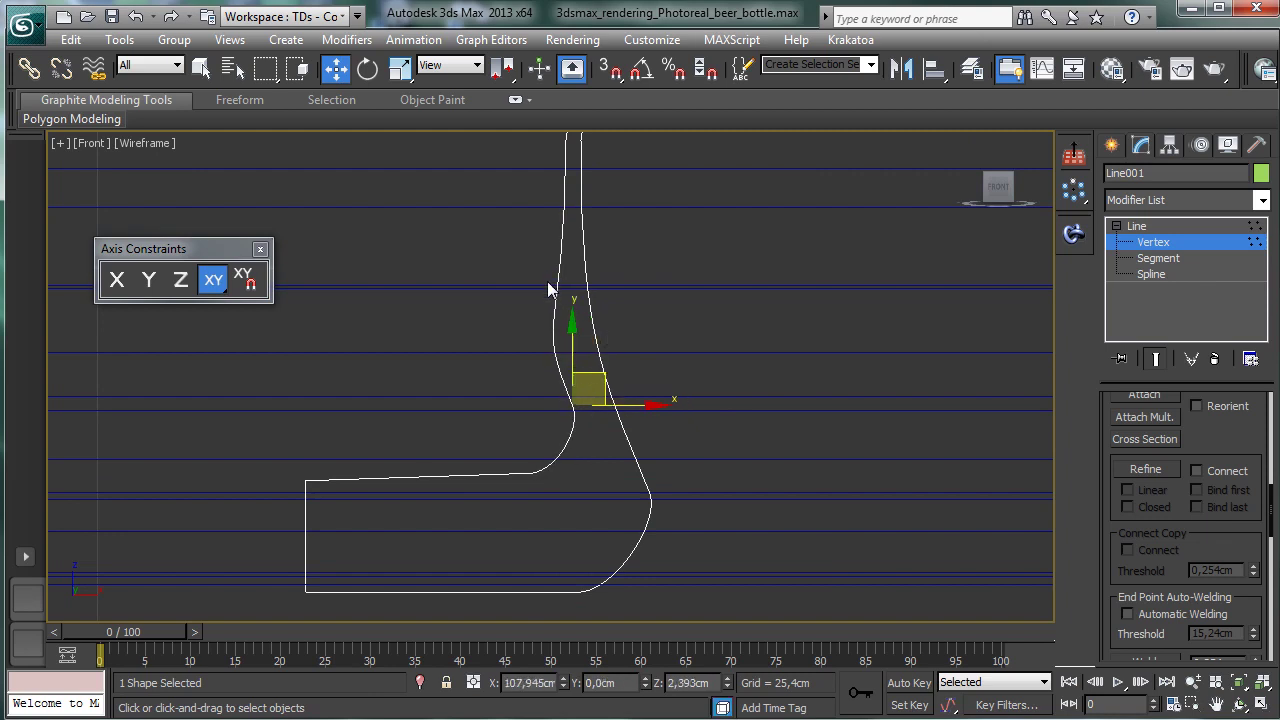
left_click(1153, 246)
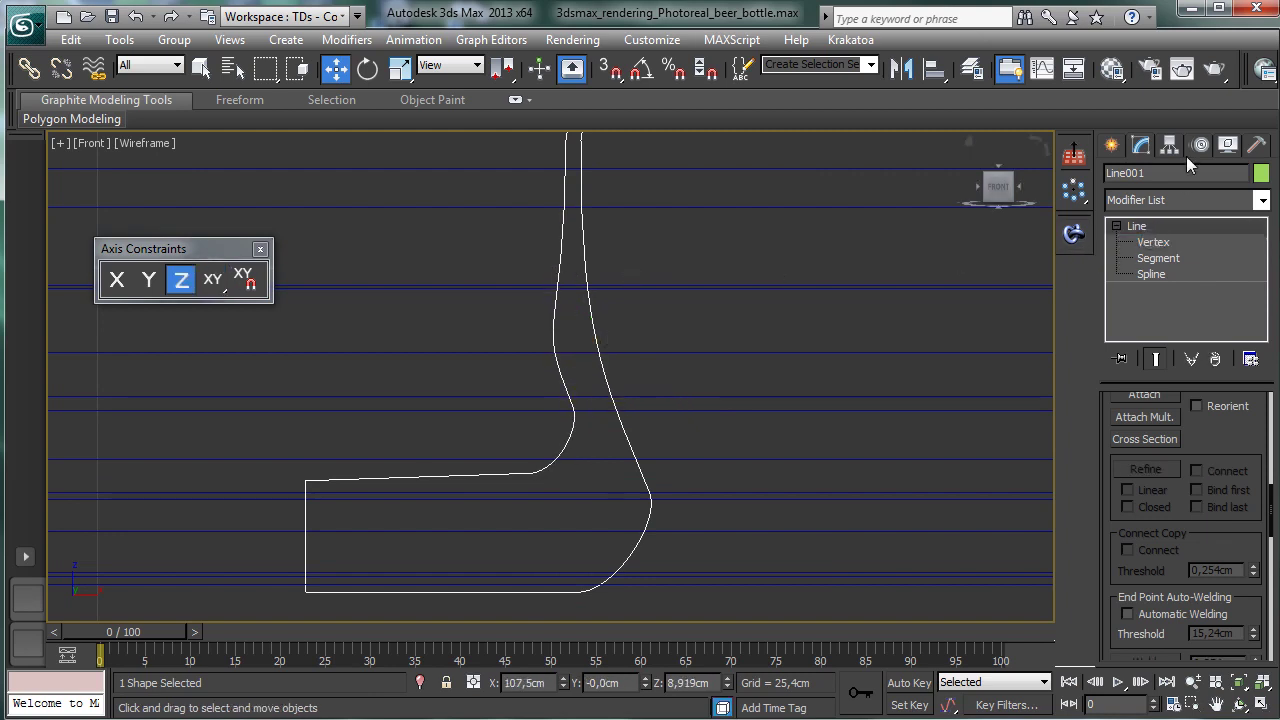
left_click(1266, 200)
Step: Lathe the profile with Cap Start/End and Align Min, then frame glass and bottle
scroll(1240, 455, "down", 5)
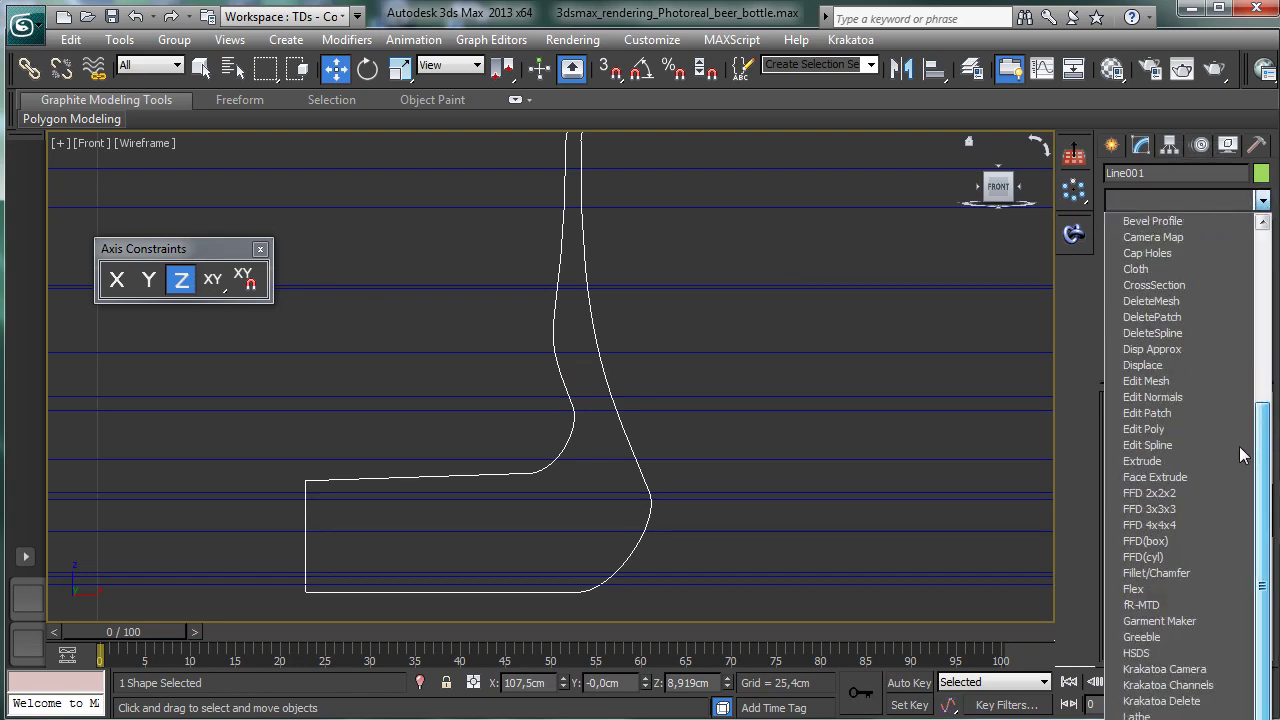
scroll(1240, 455, "down", 1)
left_click(1140, 700)
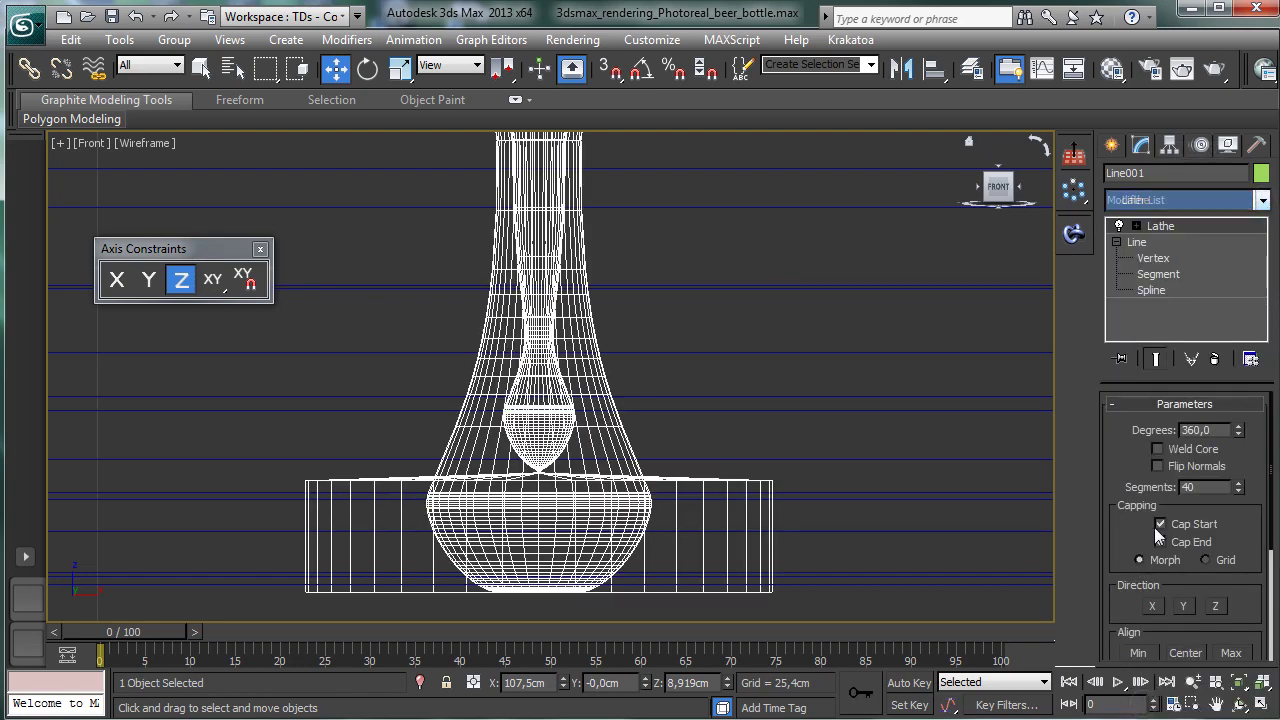
left_click(1160, 541)
left_click(1142, 652)
left_click(1240, 682)
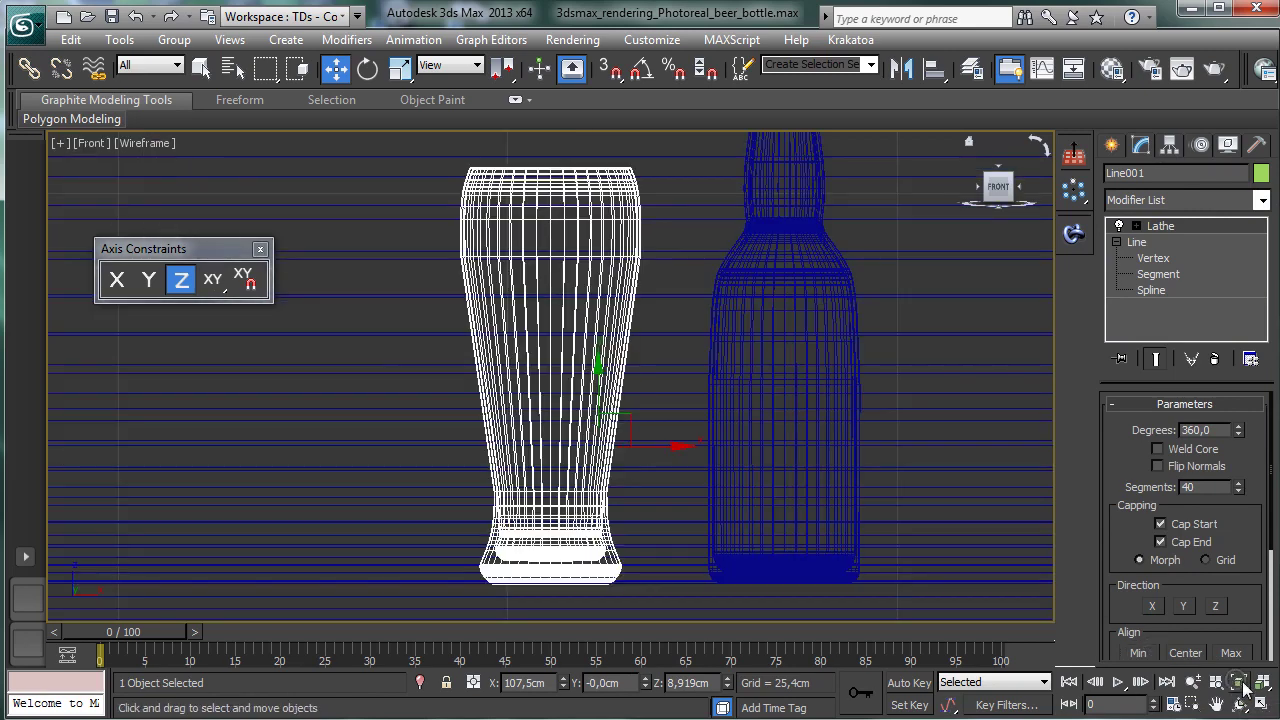
left_click(1193, 682)
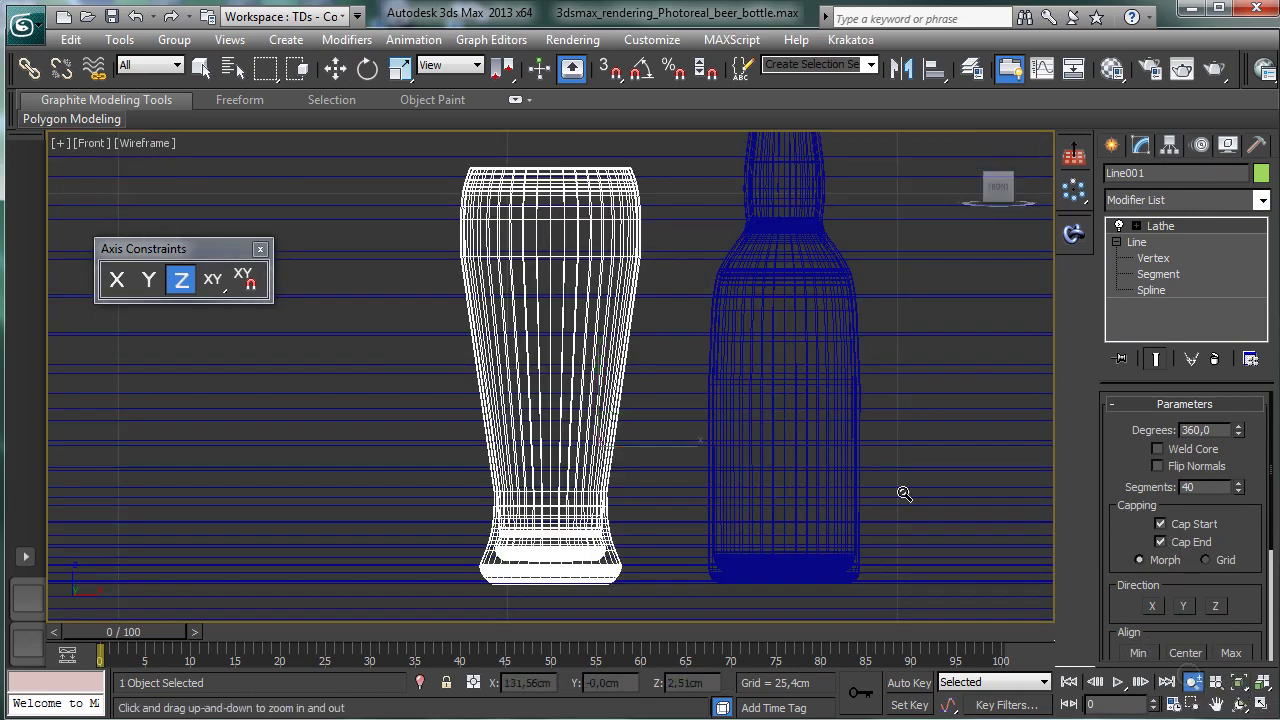
left_click_drag(903, 493, 789, 431)
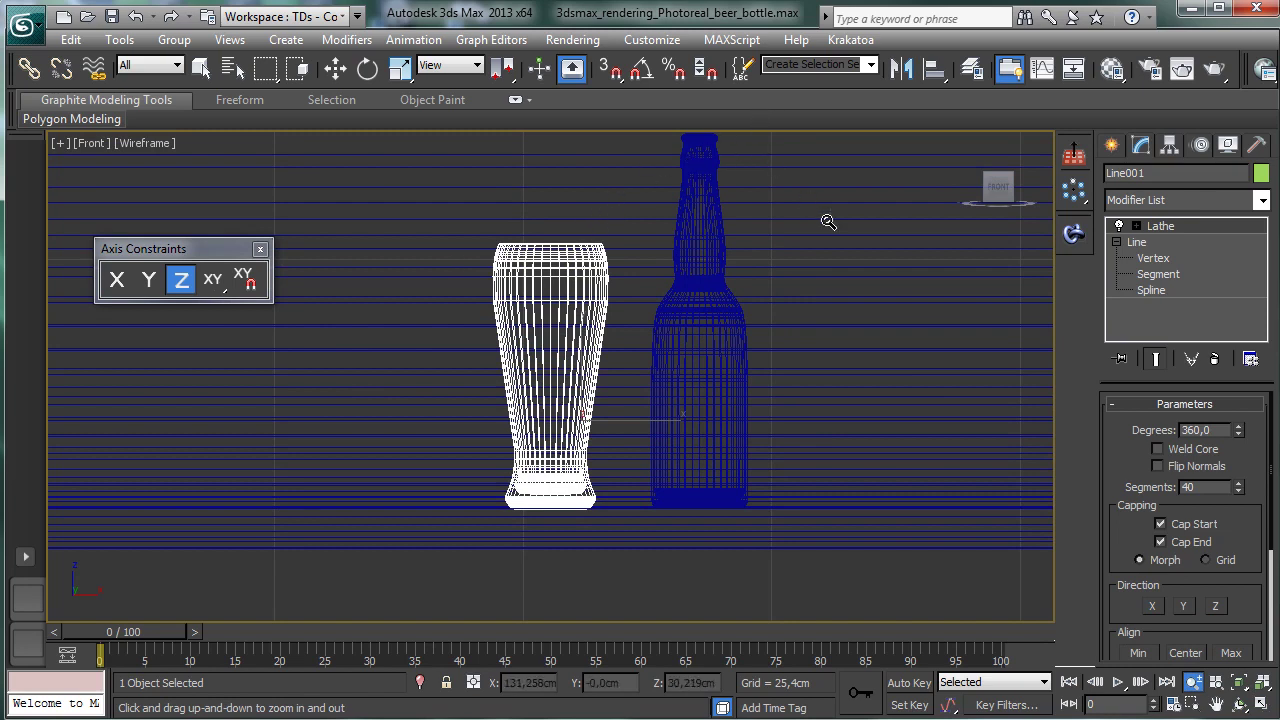
Step: Rename Line001 to Glass
left_click(1154, 173)
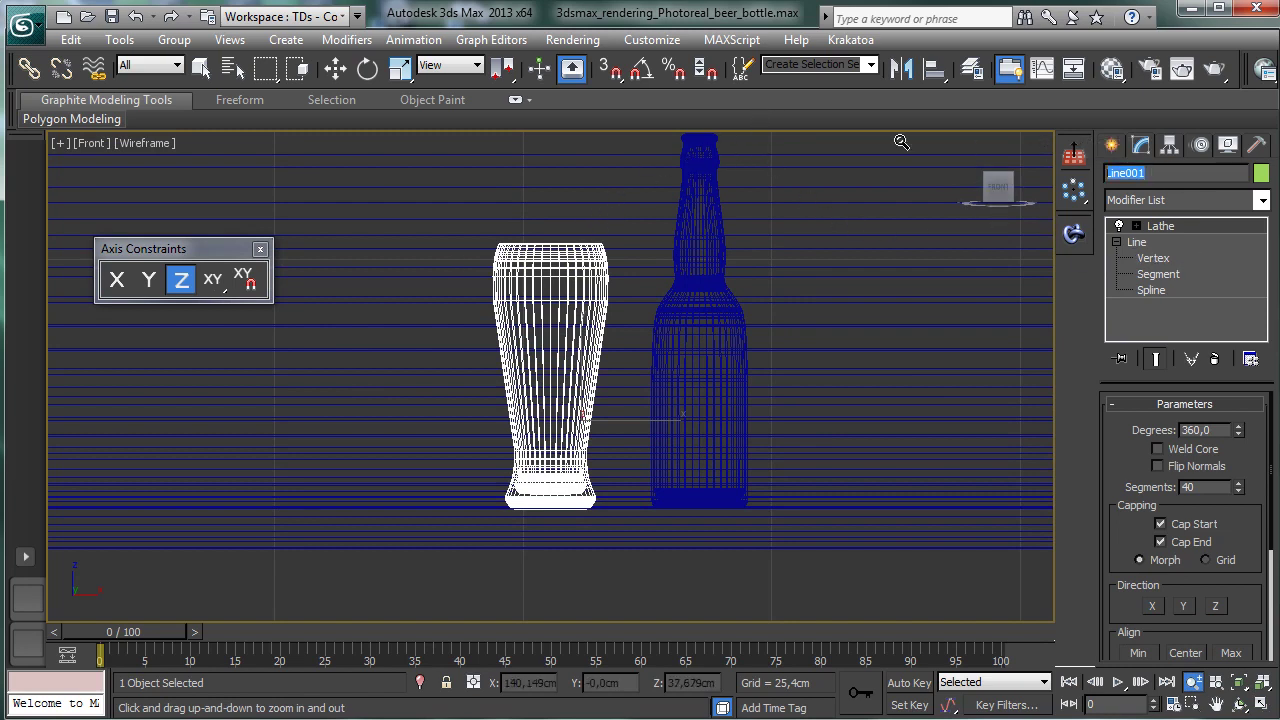
type("Glass")
left_click(1167, 146)
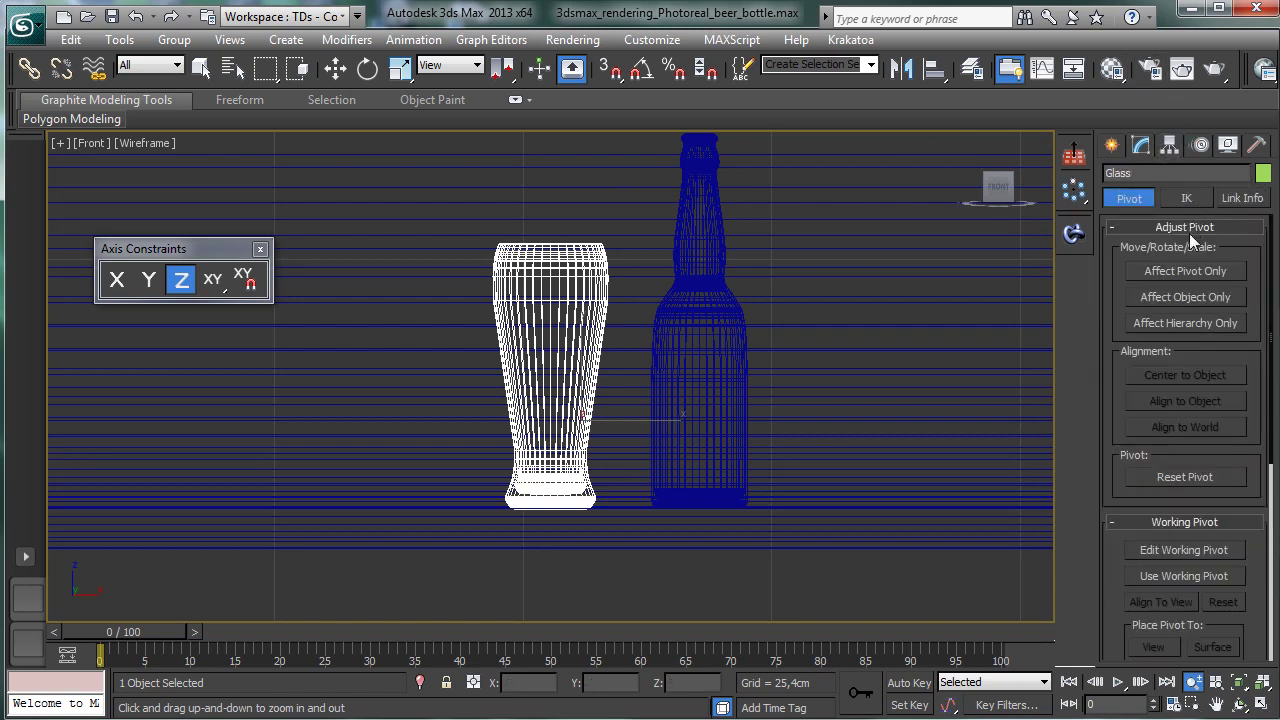
Step: In the Top view, move the glass into line with the bottle
left_click(1185, 272)
left_click(1192, 275)
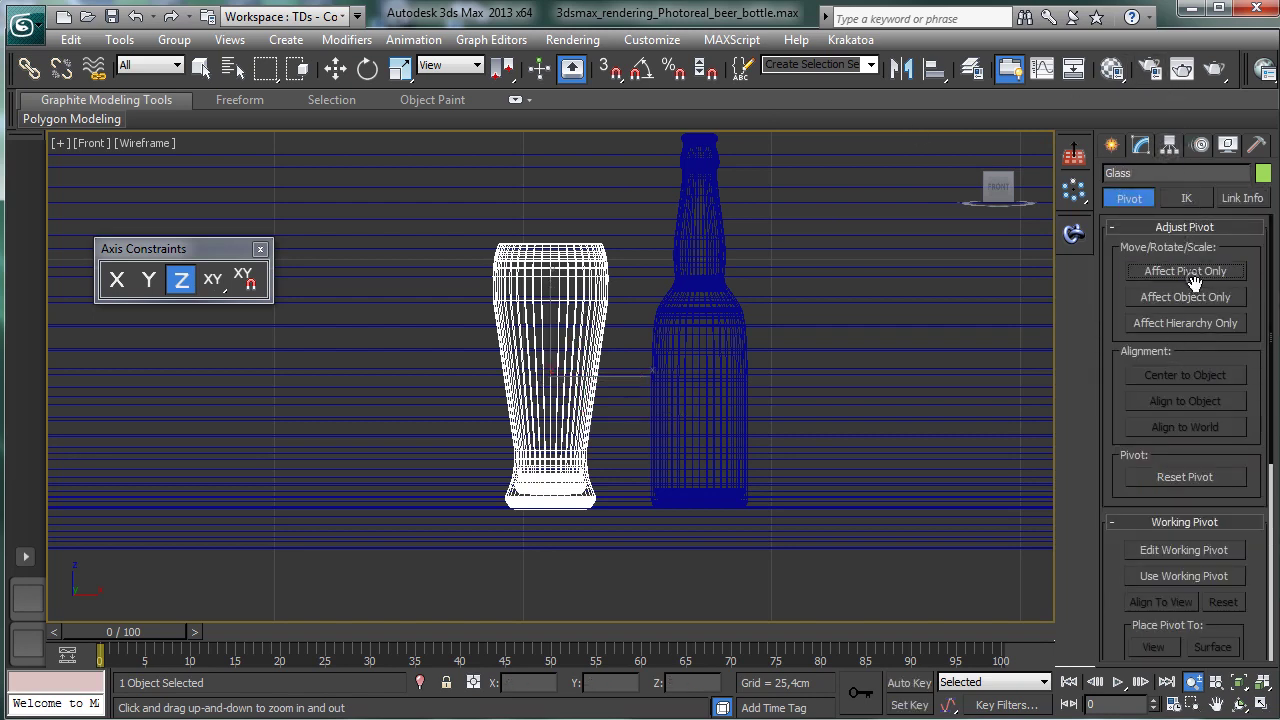
left_click(1261, 704)
key("w")
left_click(719, 497)
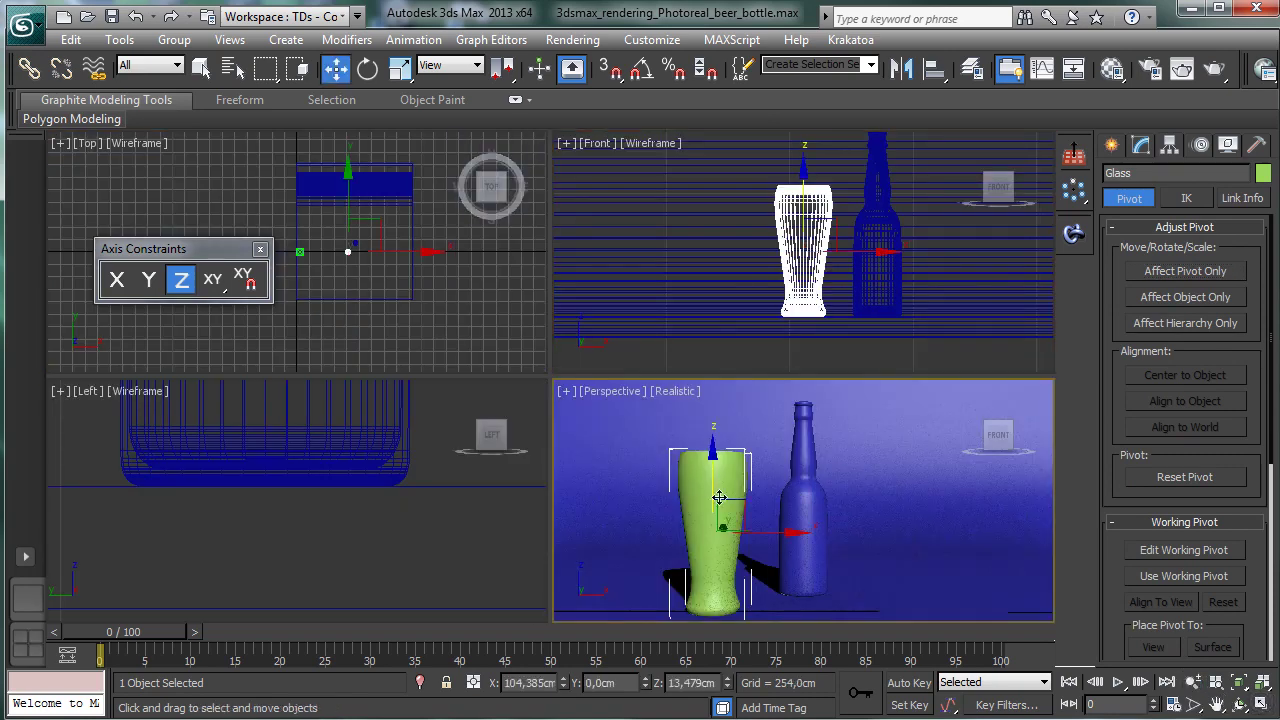
left_click(389, 294)
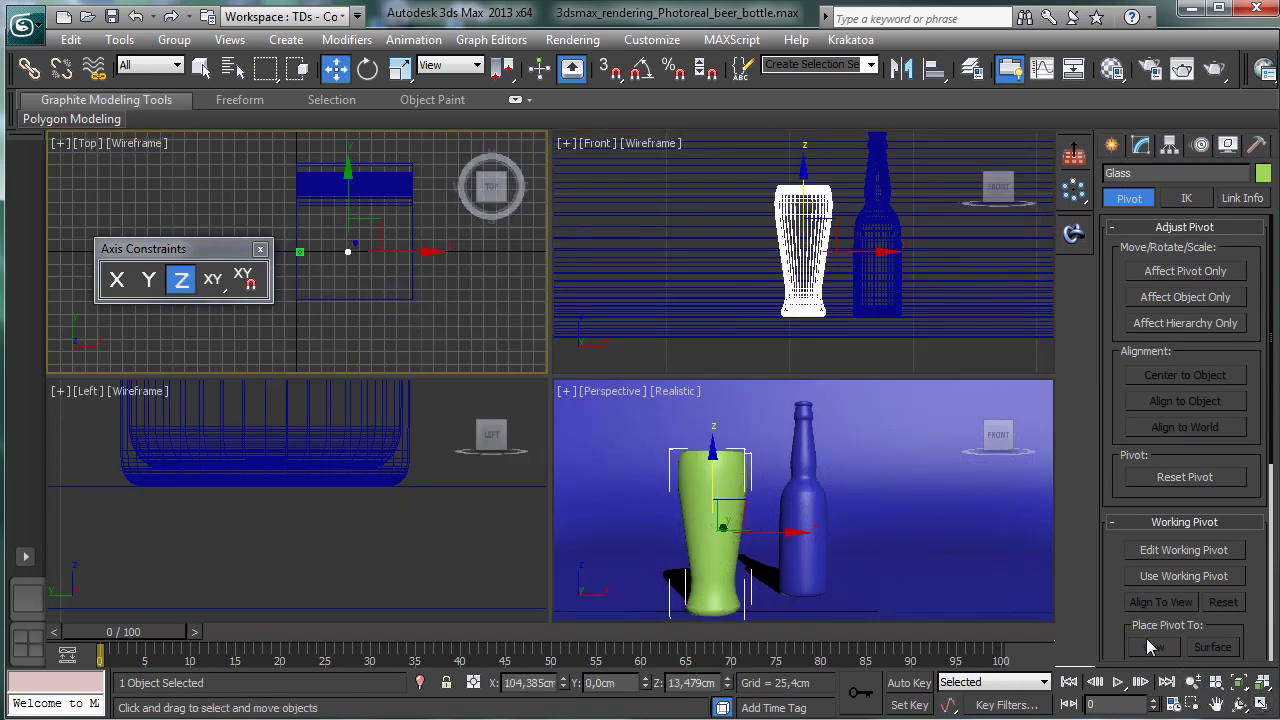
left_click(1195, 705)
left_click_drag(340, 230, 353, 249)
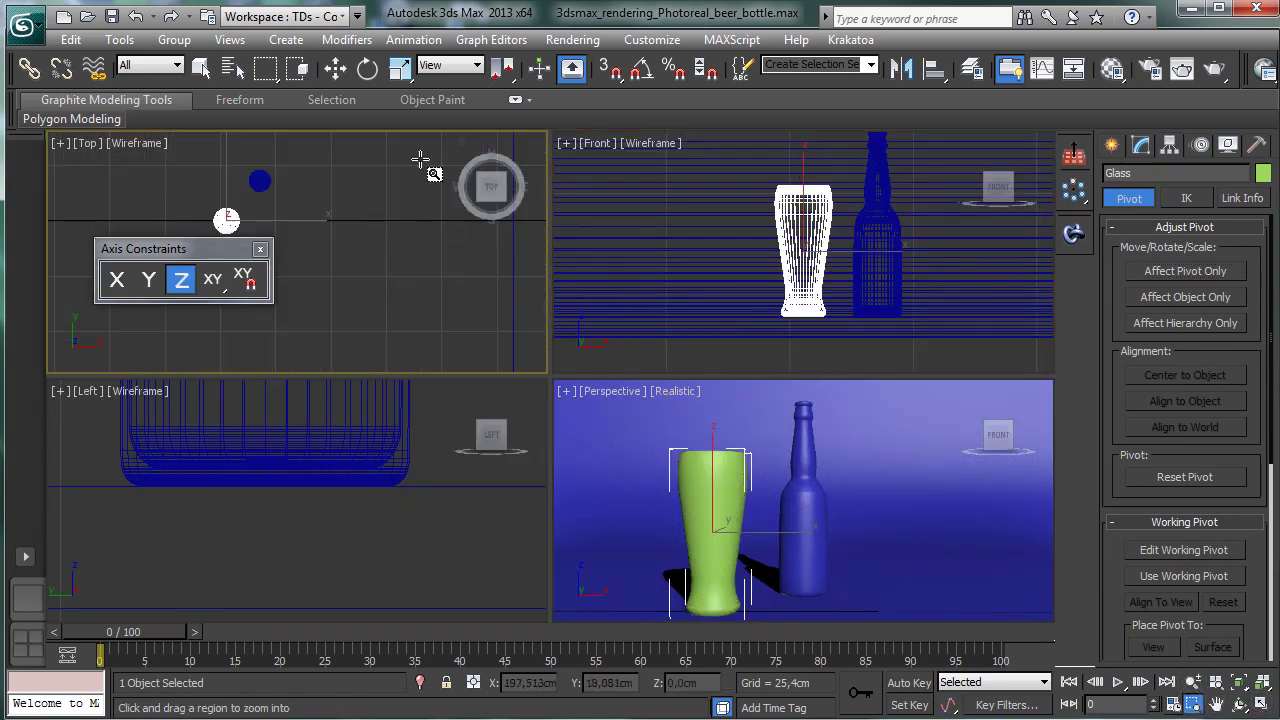
left_click(335, 67)
left_click_drag(245, 207, 250, 147)
Step: Move the glass and bottle together along X, then reselect the glass alone
left_click(737, 429)
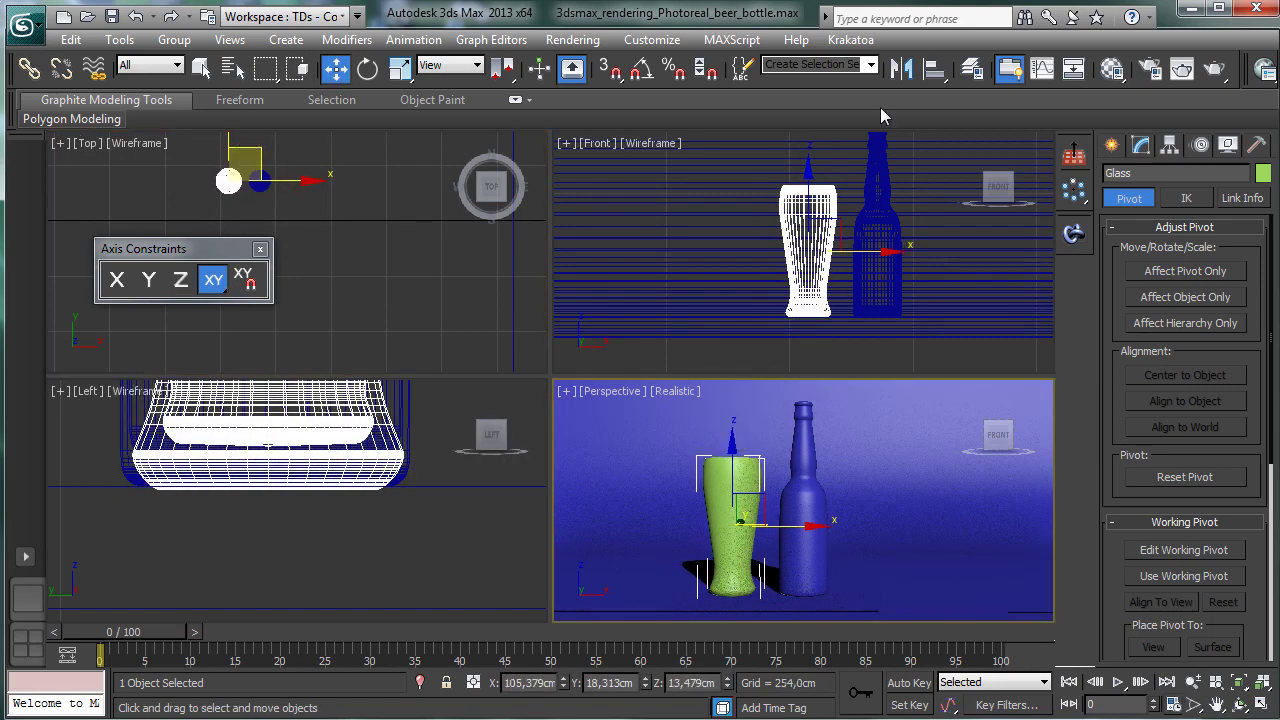
left_click(812, 505, "ctrl")
left_click_drag(834, 512, 862, 512)
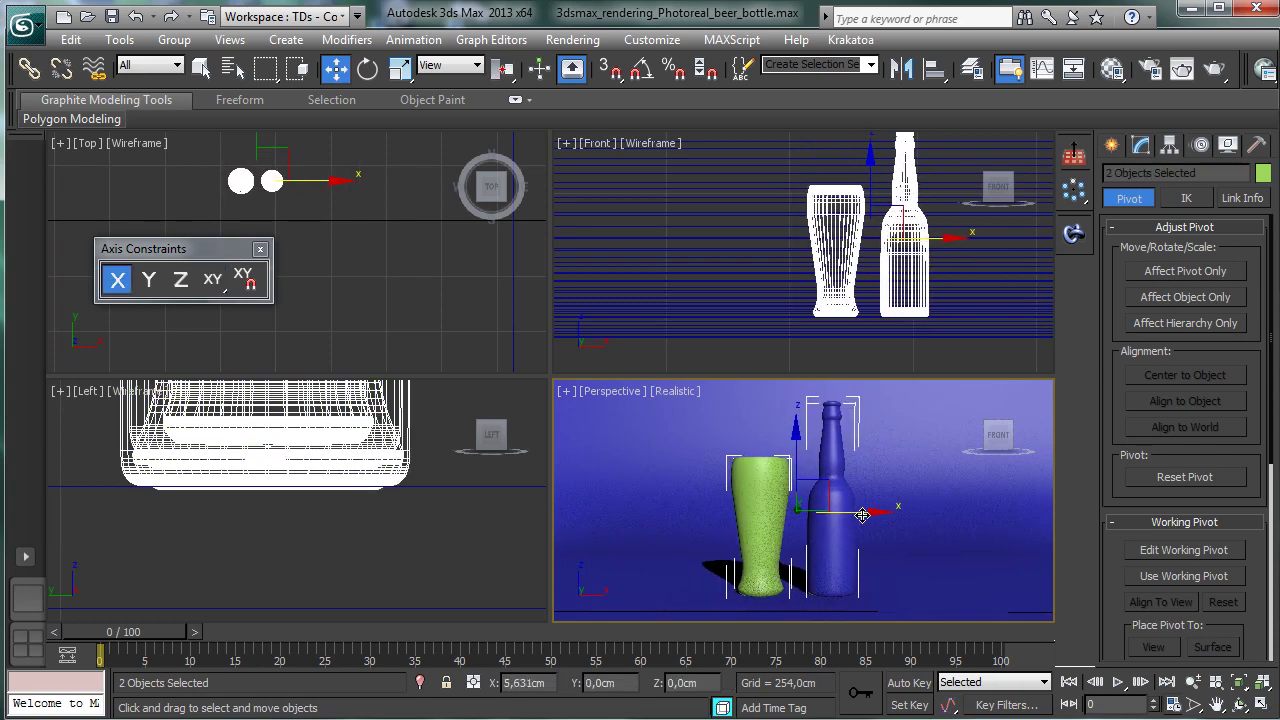
right_click(912, 480)
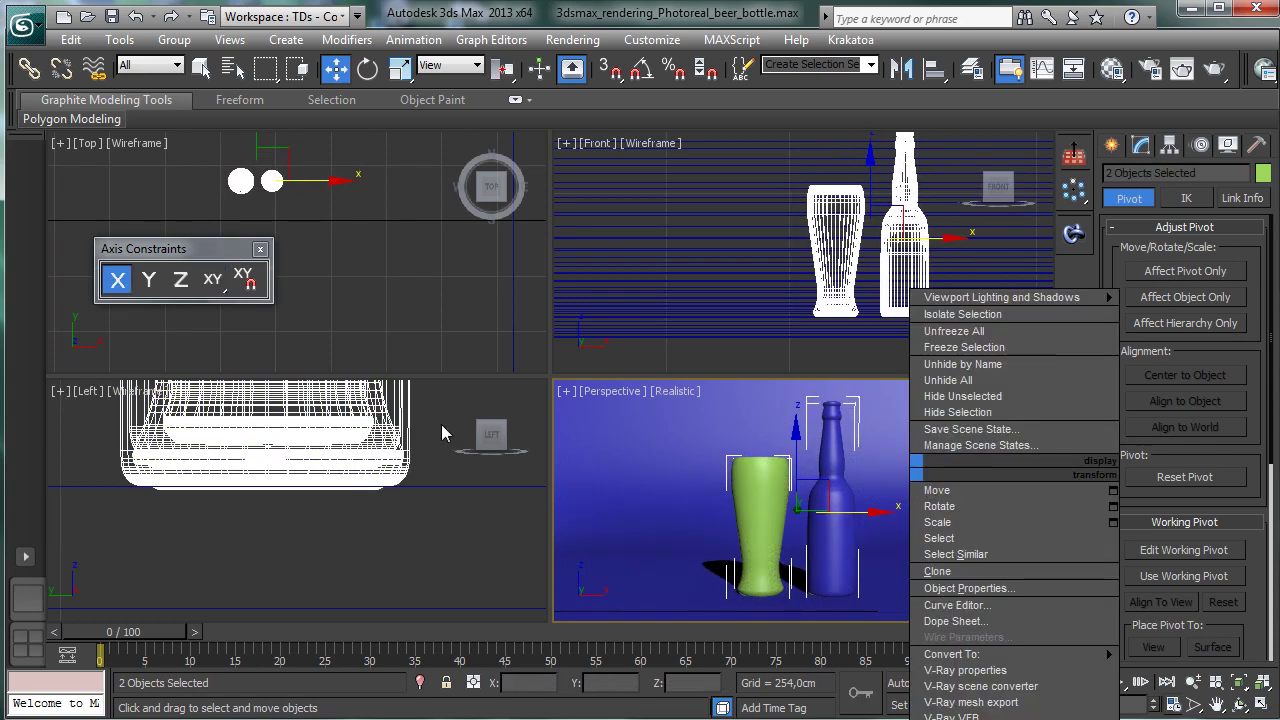
left_click(840, 247)
left_click(840, 245)
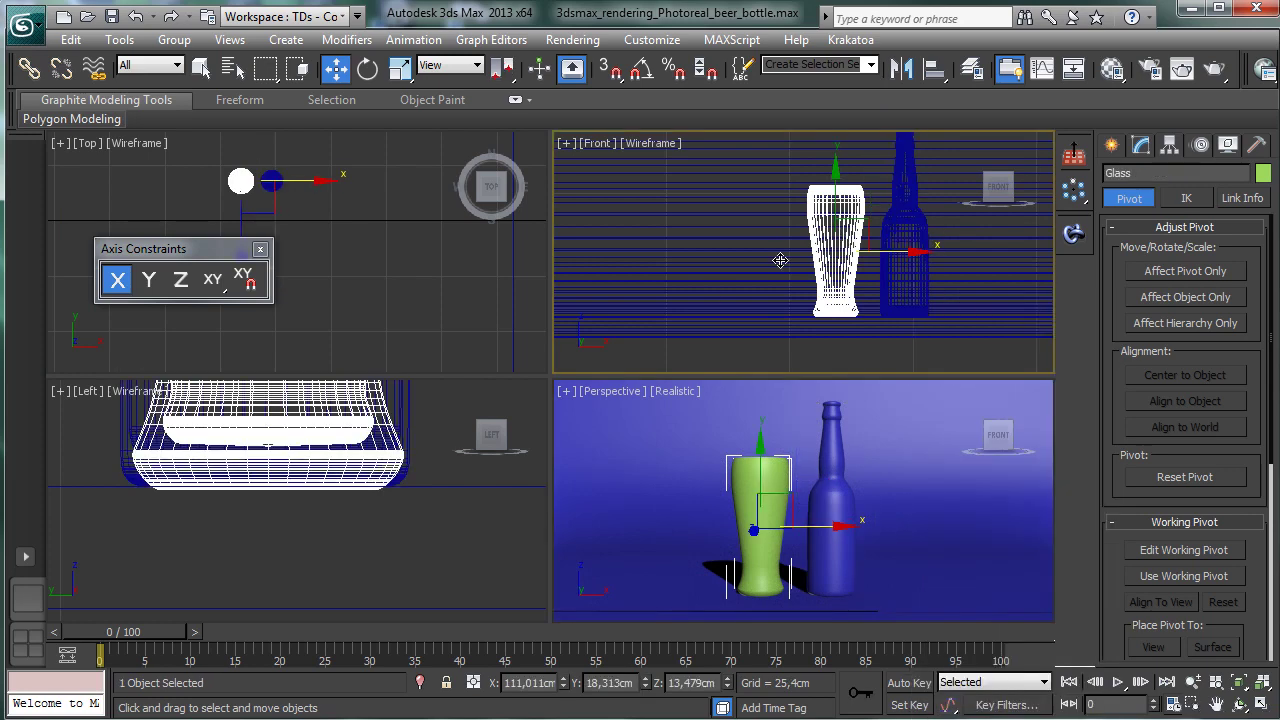
Step: Raise the glass to Z 13,58 cm using the Move Type-In
right_click(411, 543)
left_click(1262, 705)
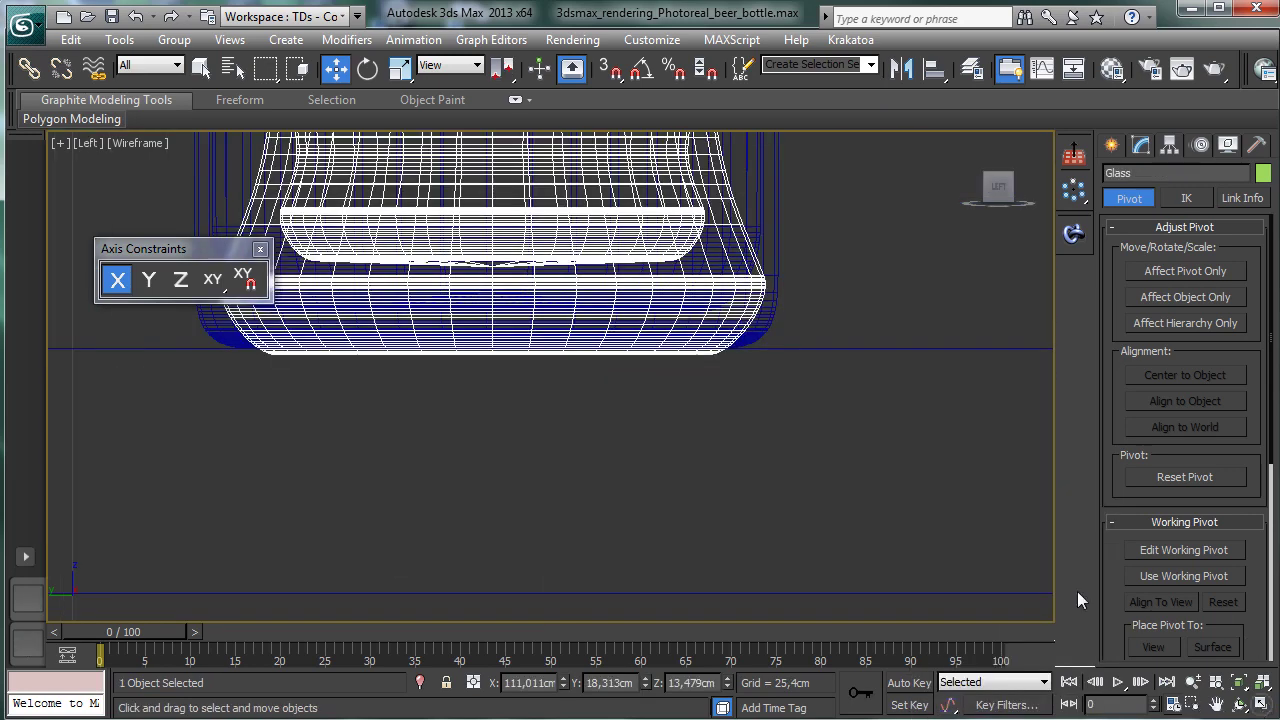
right_click(336, 67)
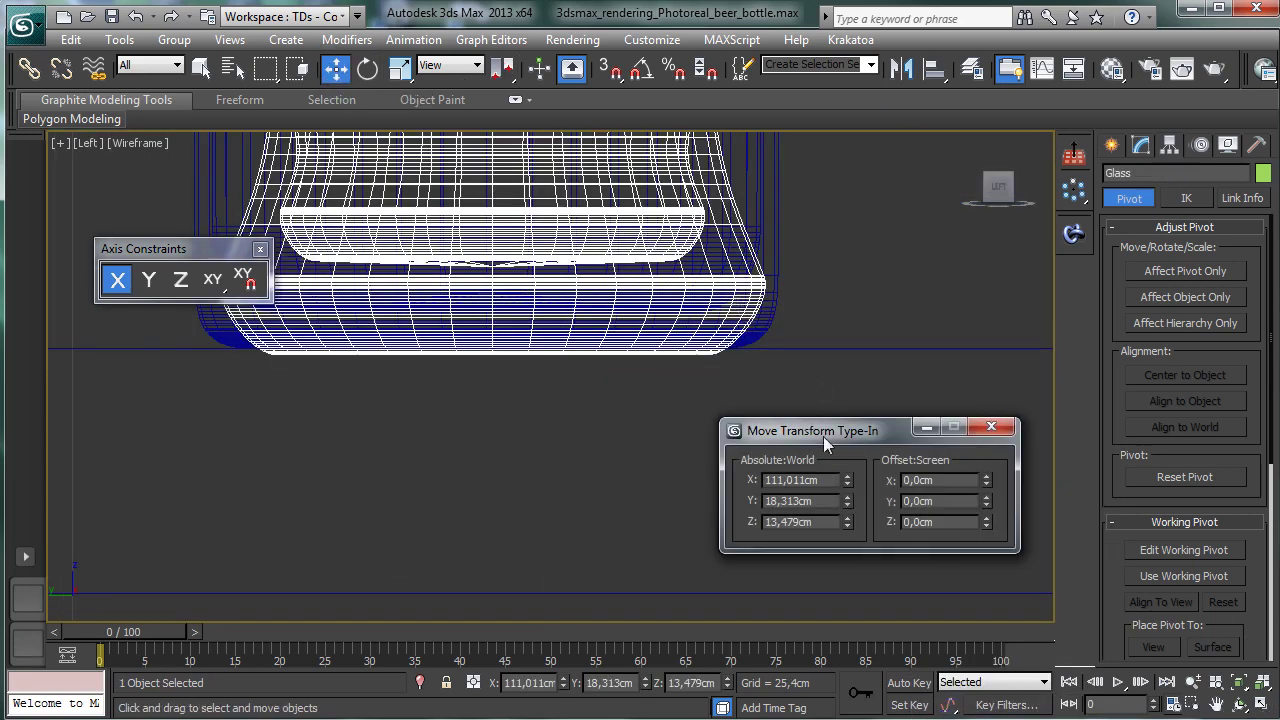
left_click_drag(847, 522, 846, 510)
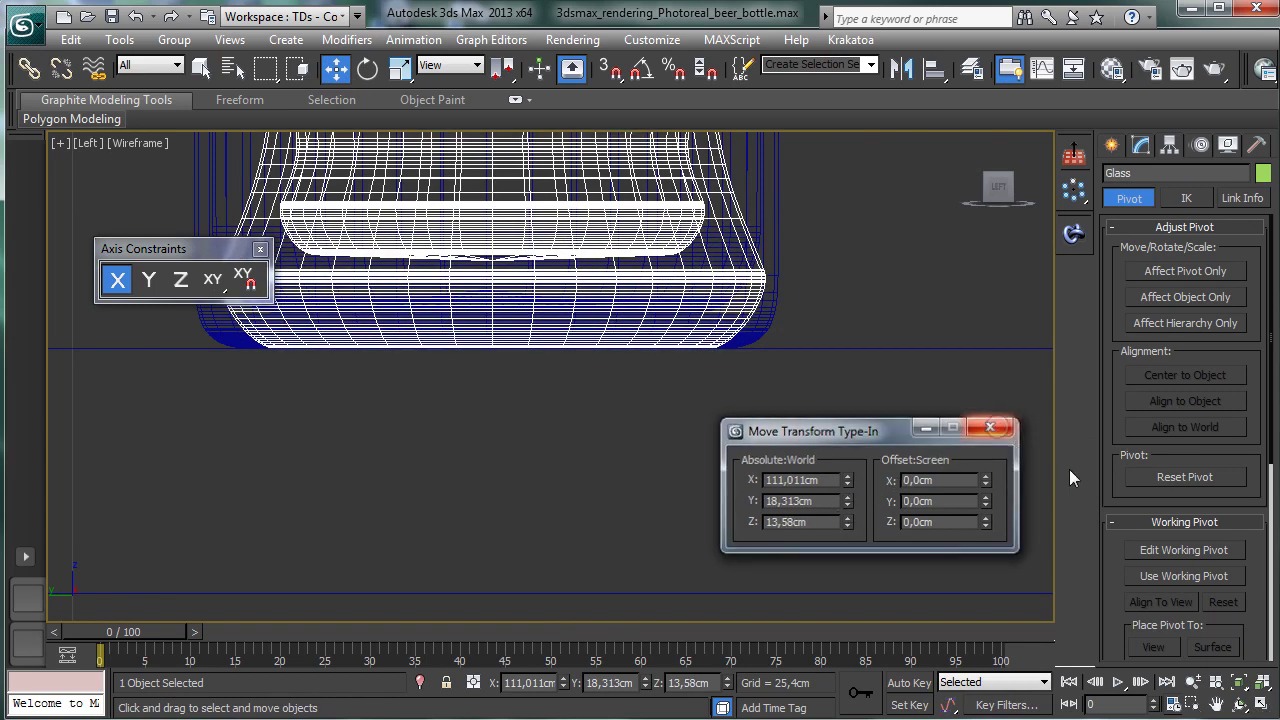
left_click(991, 424)
left_click(1260, 705)
right_click(669, 383)
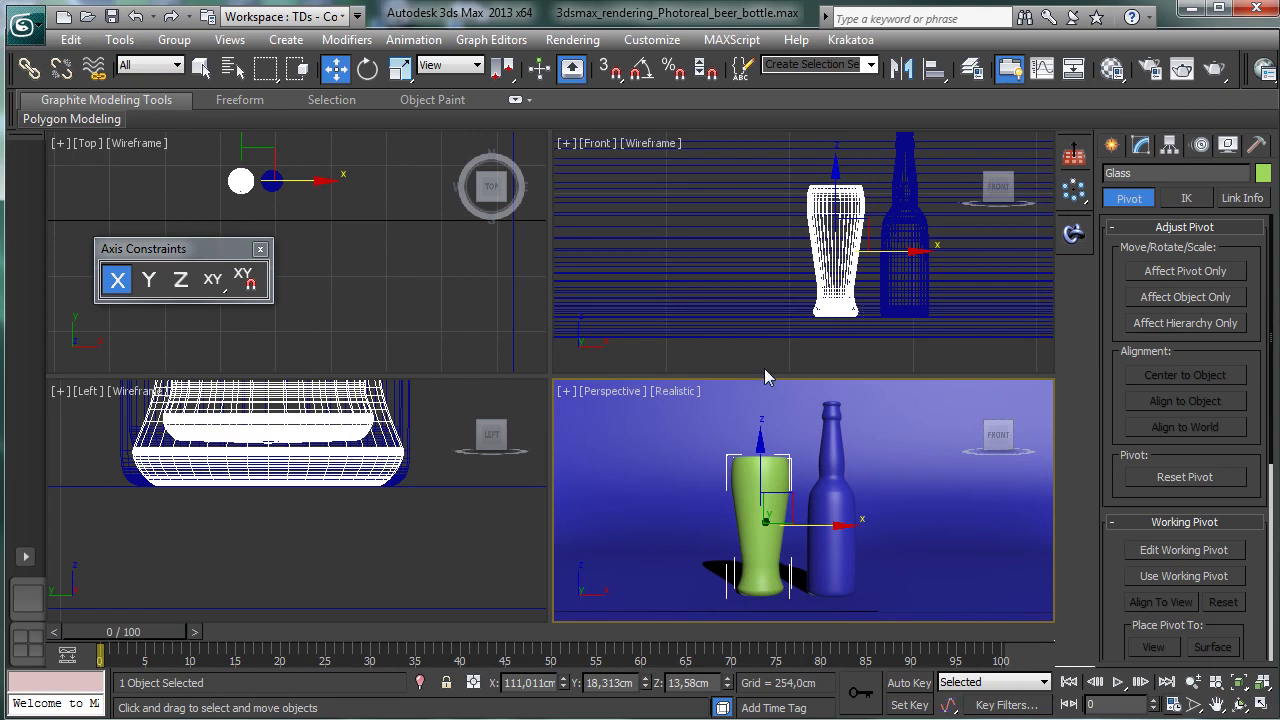
Step: Start a Photometric Target Light and accept the logarithmic exposure control
left_click(1111, 146)
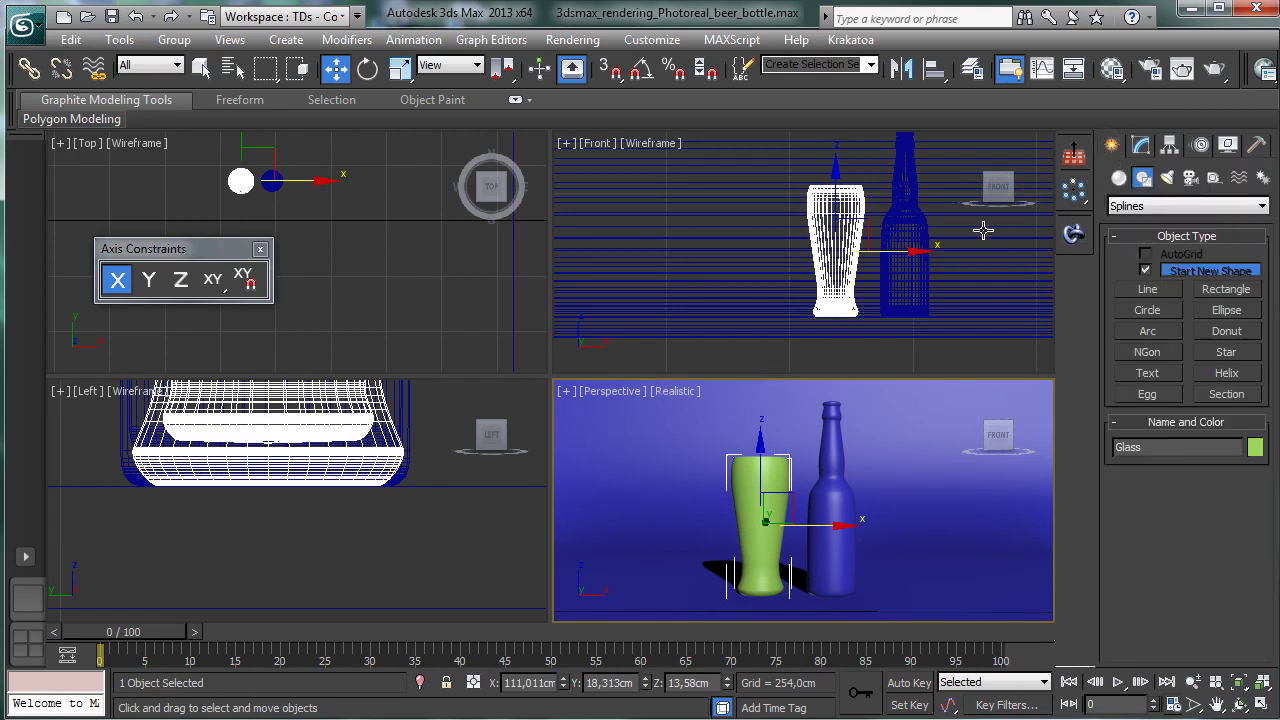
left_click(1166, 177)
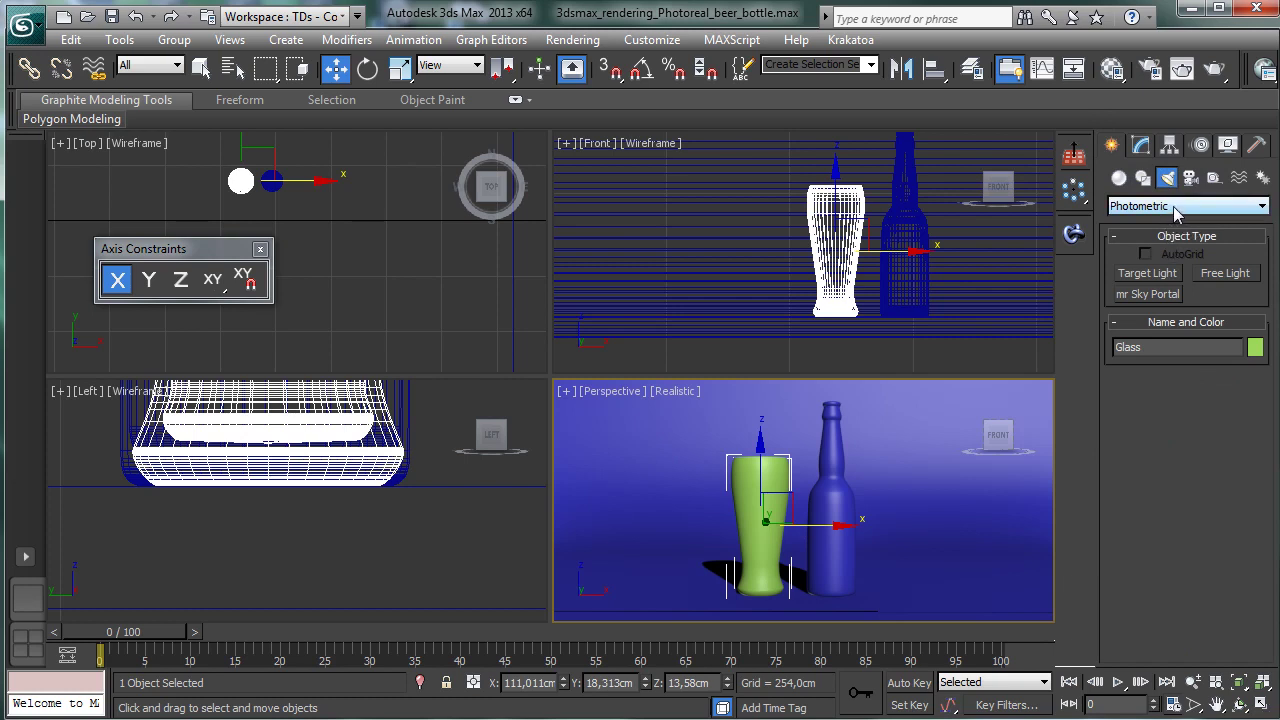
left_click(1174, 206)
left_click(1166, 231)
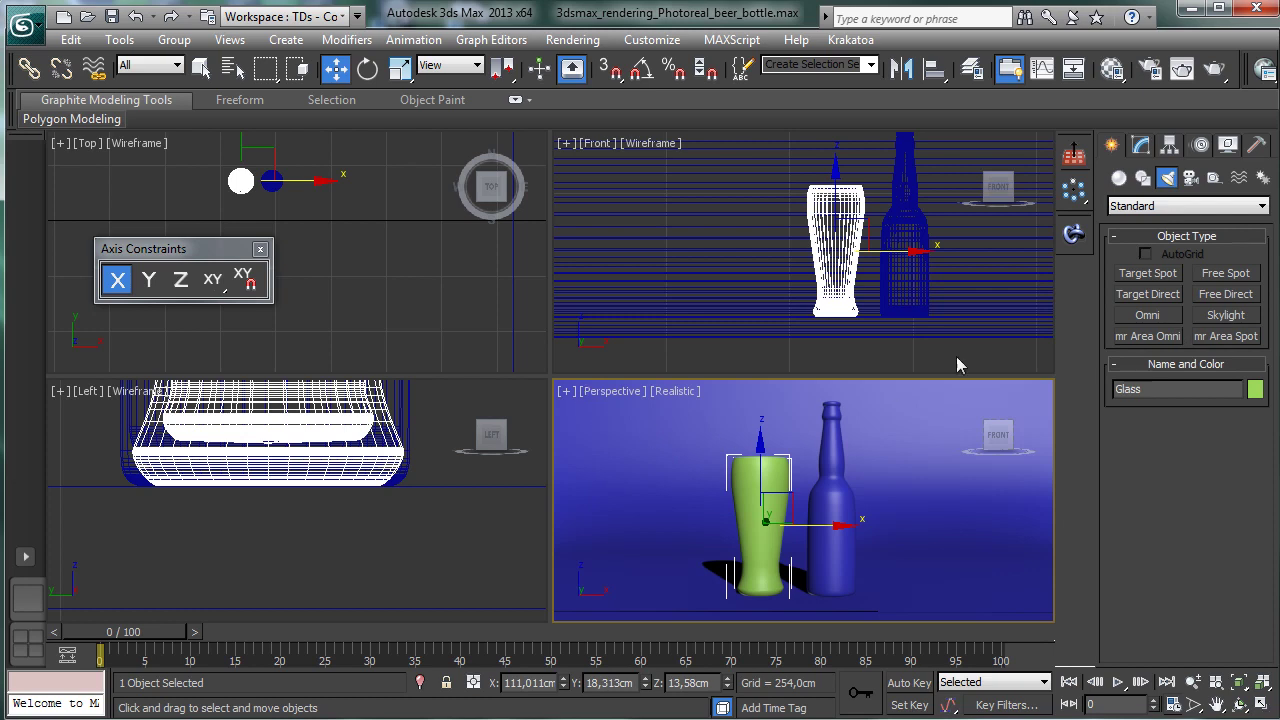
left_click(1173, 206)
left_click(1190, 224)
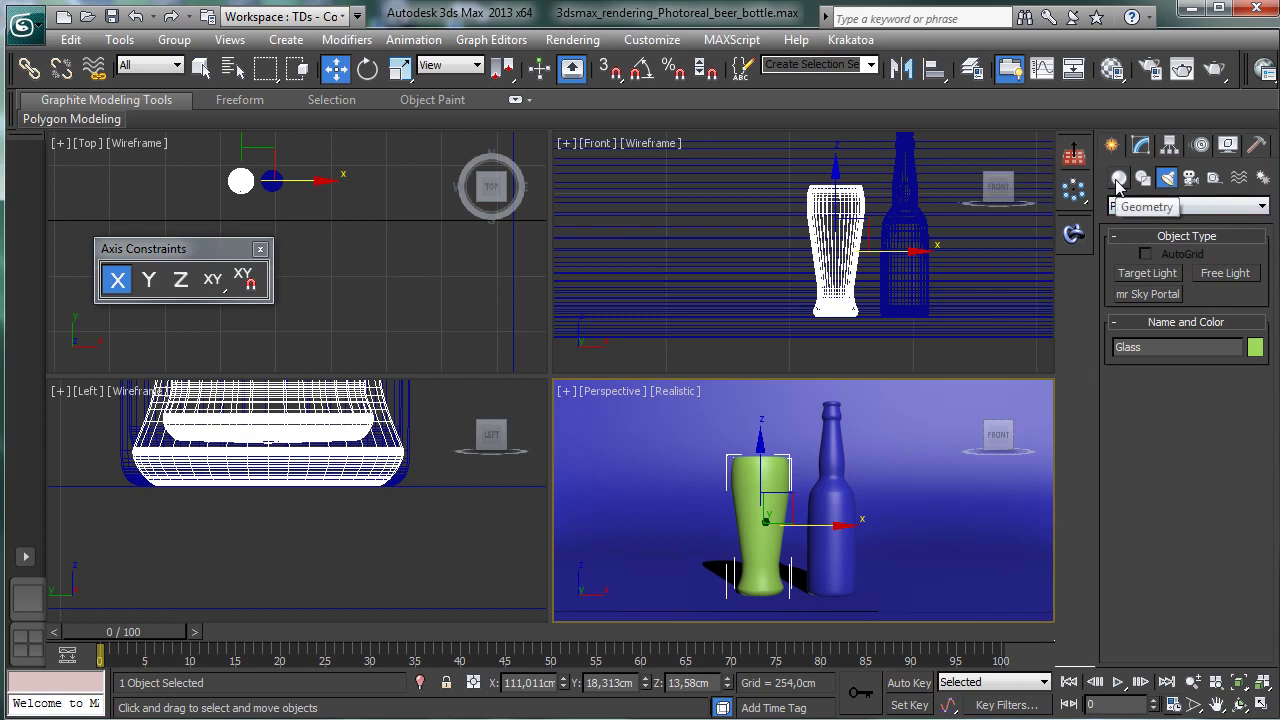
left_click(1168, 274)
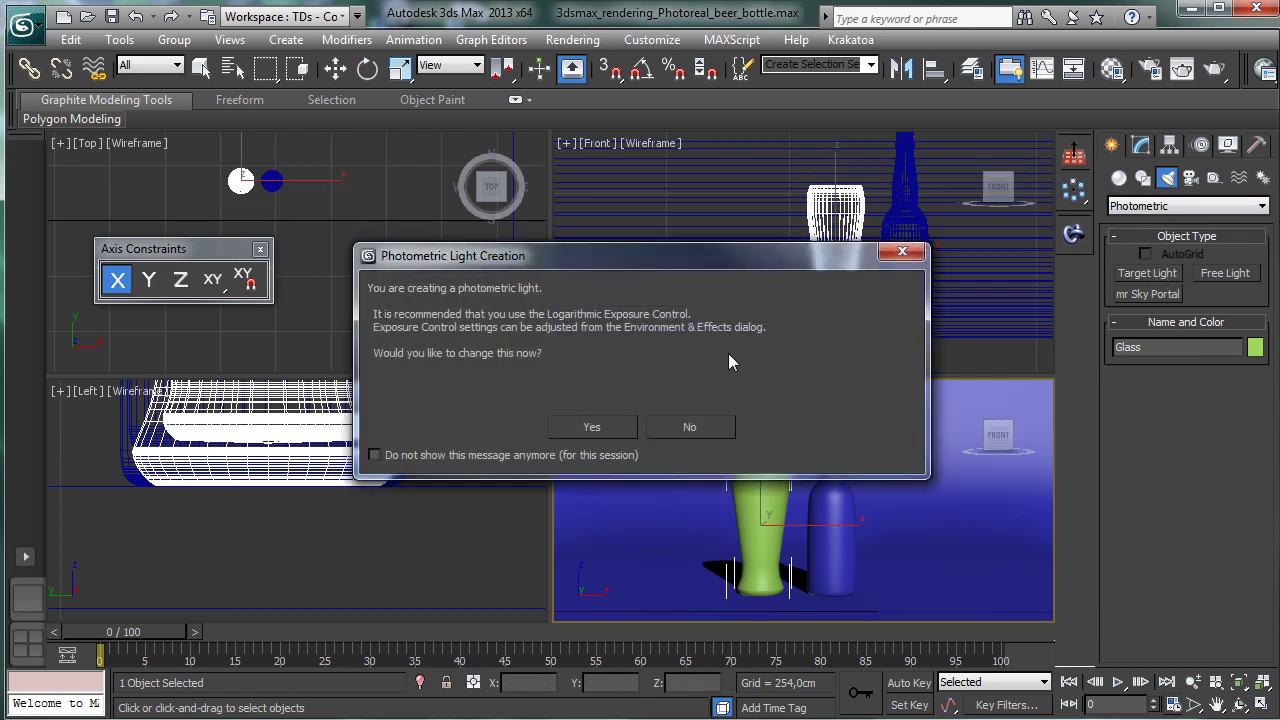
left_click(597, 428)
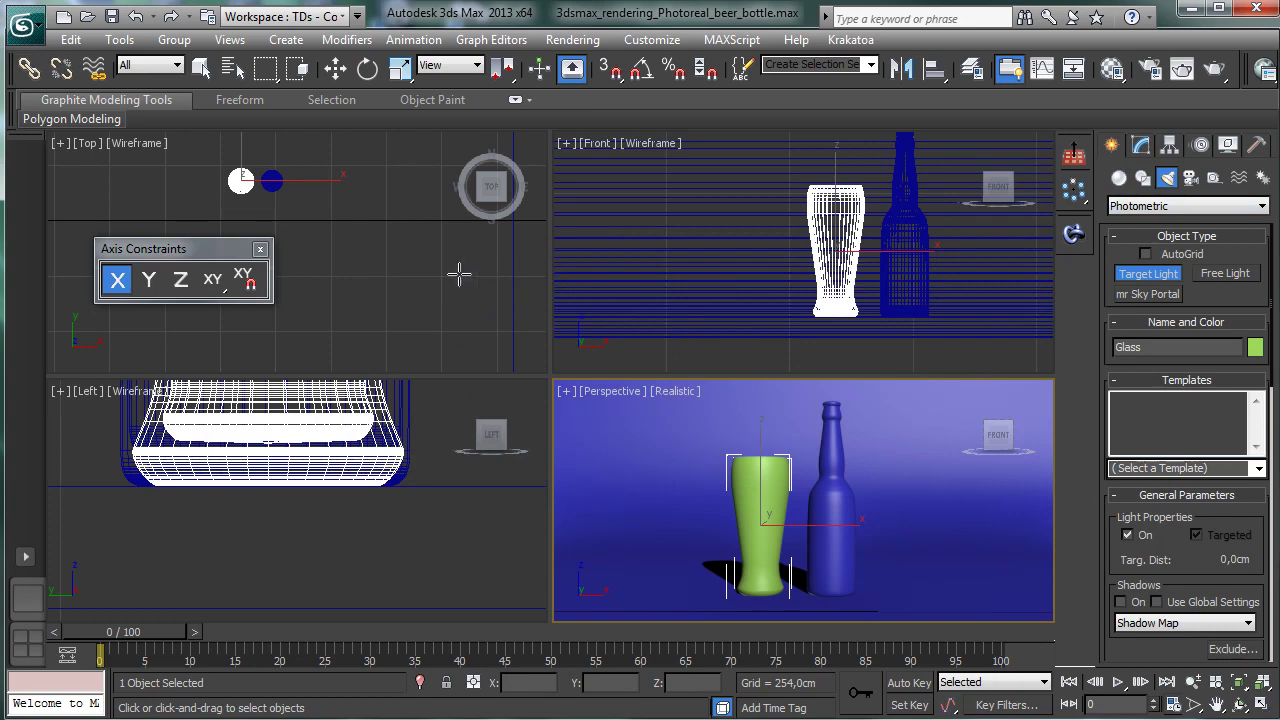
Step: Place the light in the Top view with its target aimed at the glass
left_click_drag(448, 299, 258, 181)
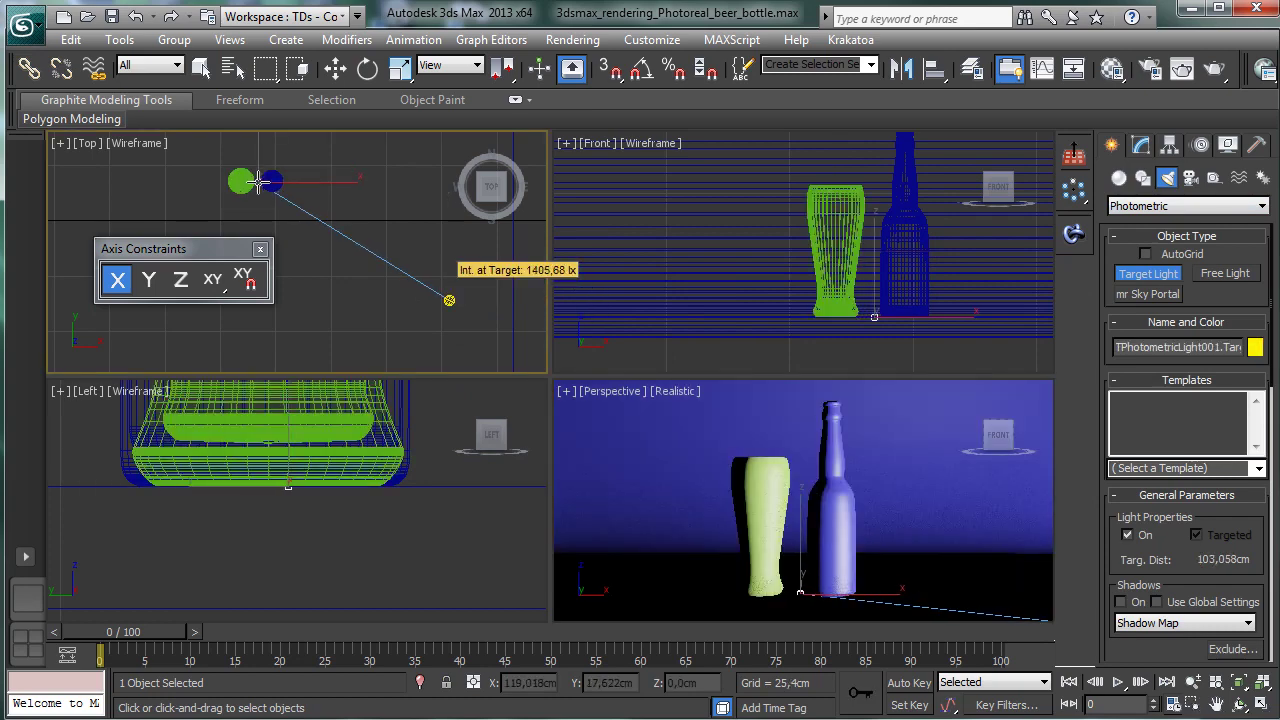
key("w")
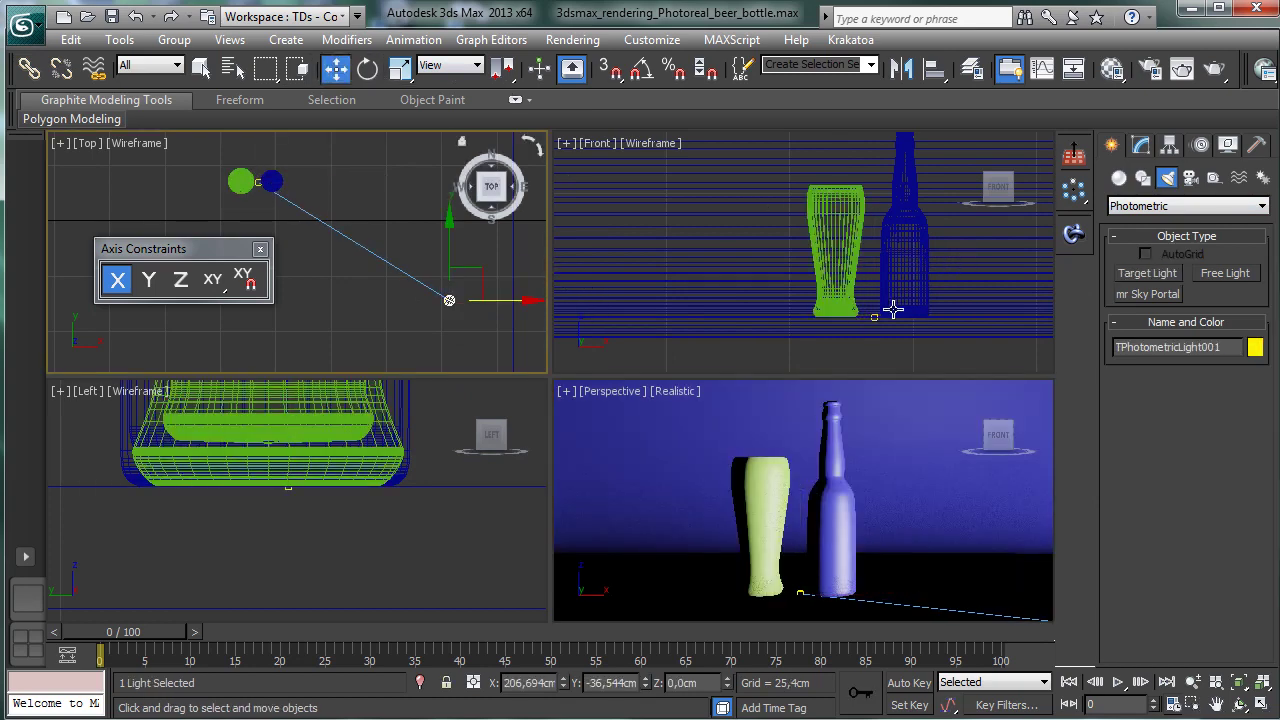
right_click(684, 485)
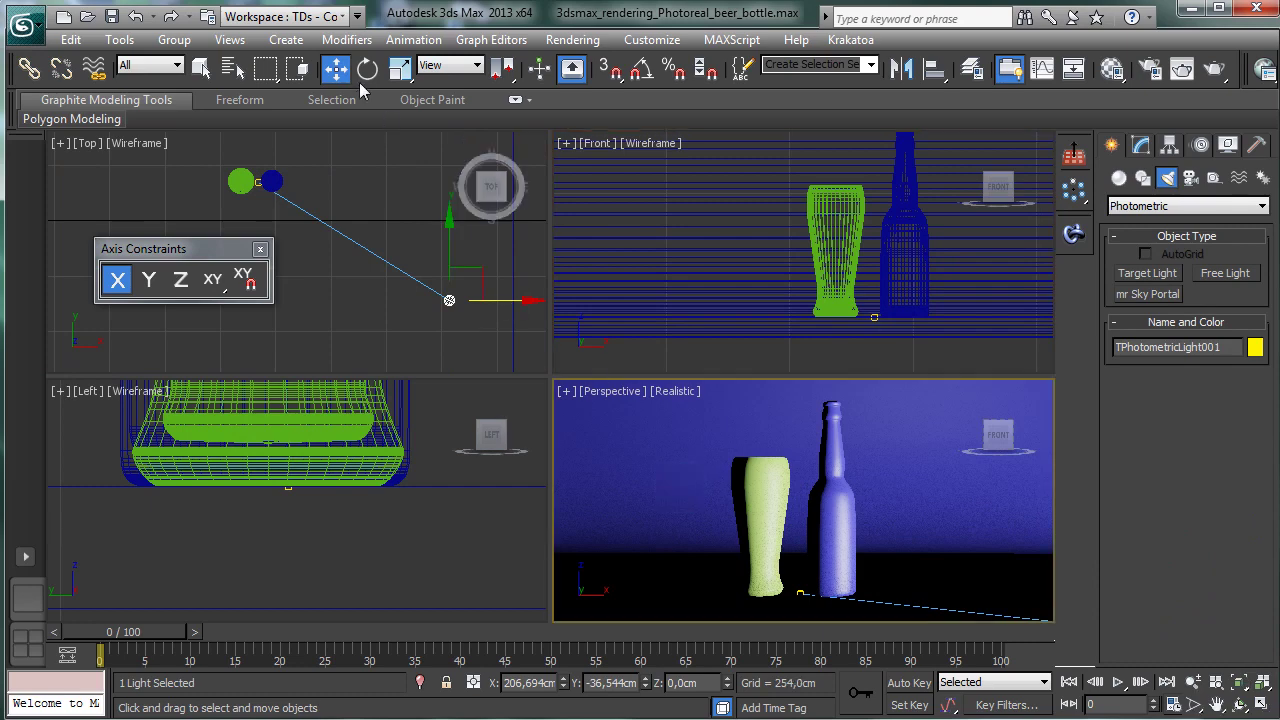
left_click(230, 40)
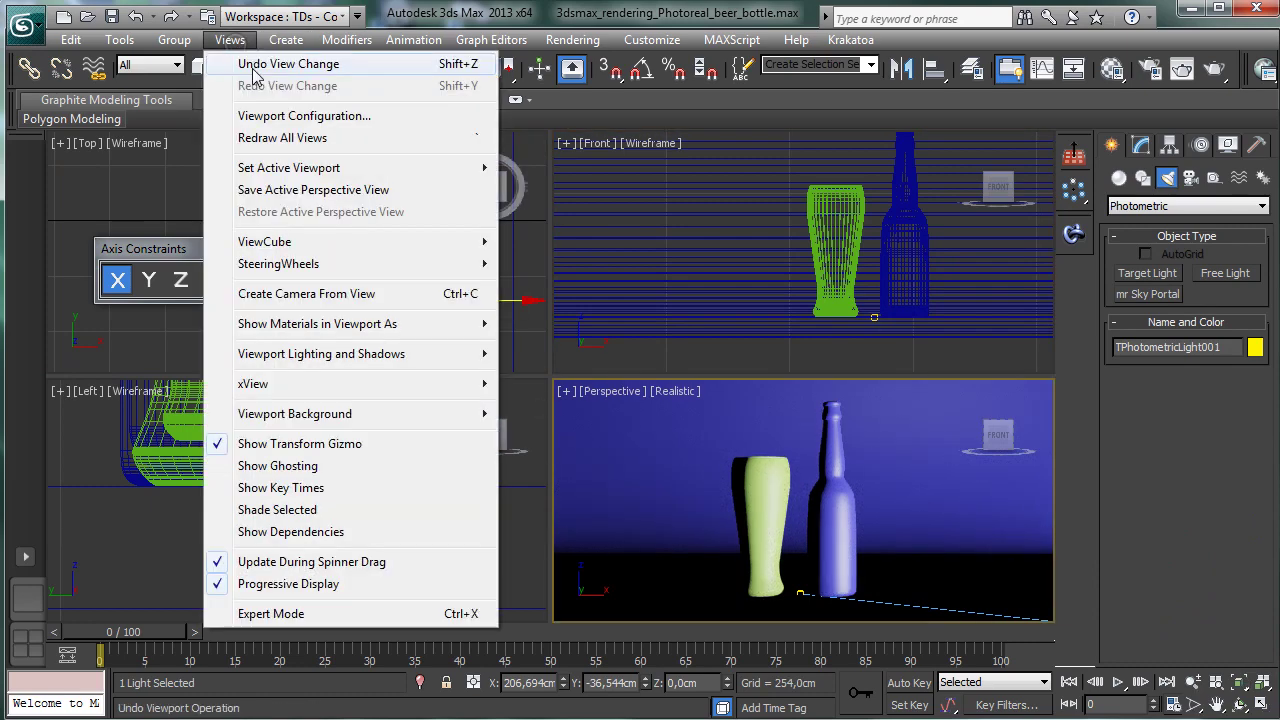
key("Escape")
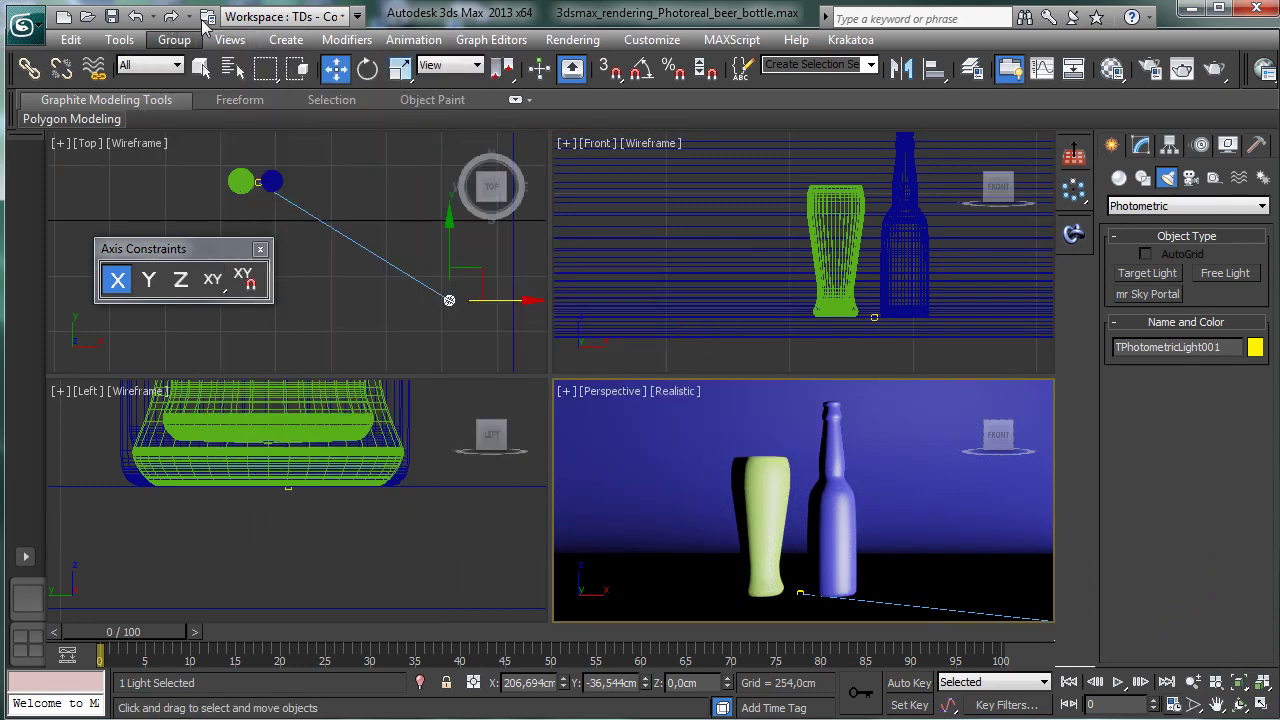
left_click(286, 40)
Step: Create Camera001 from the perspective view
mouse_move(230, 40)
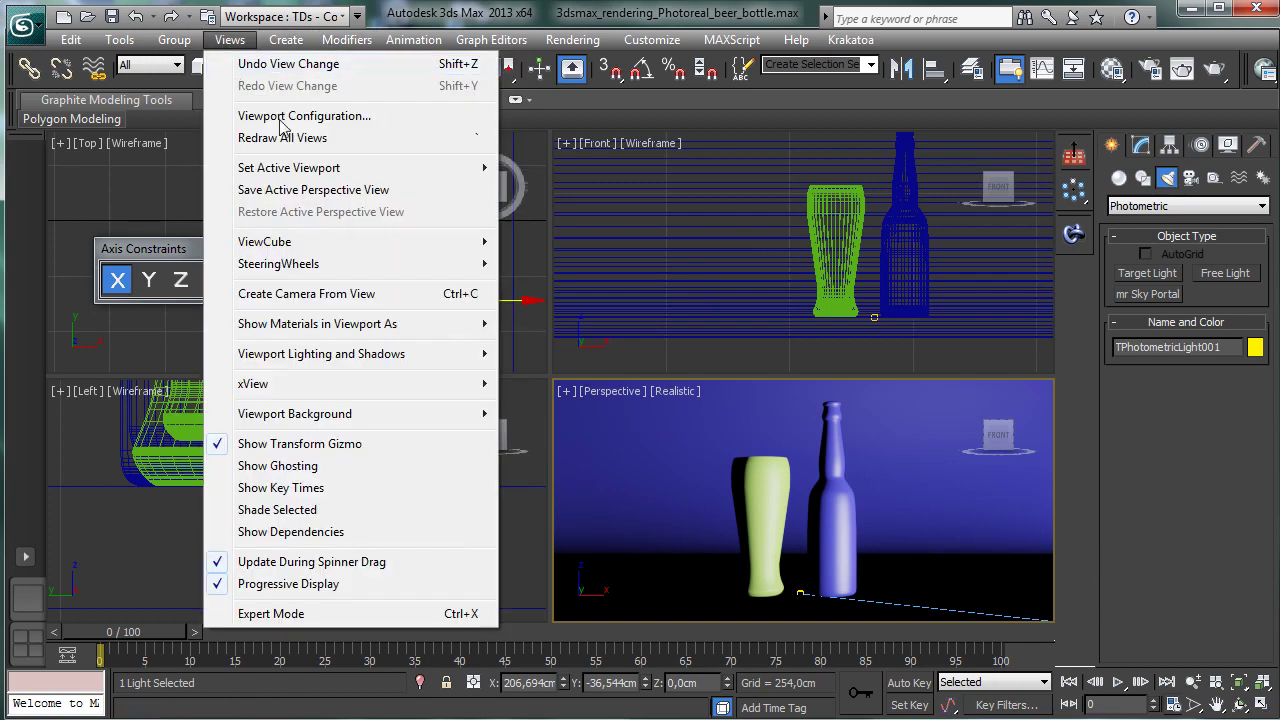
left_click(398, 290)
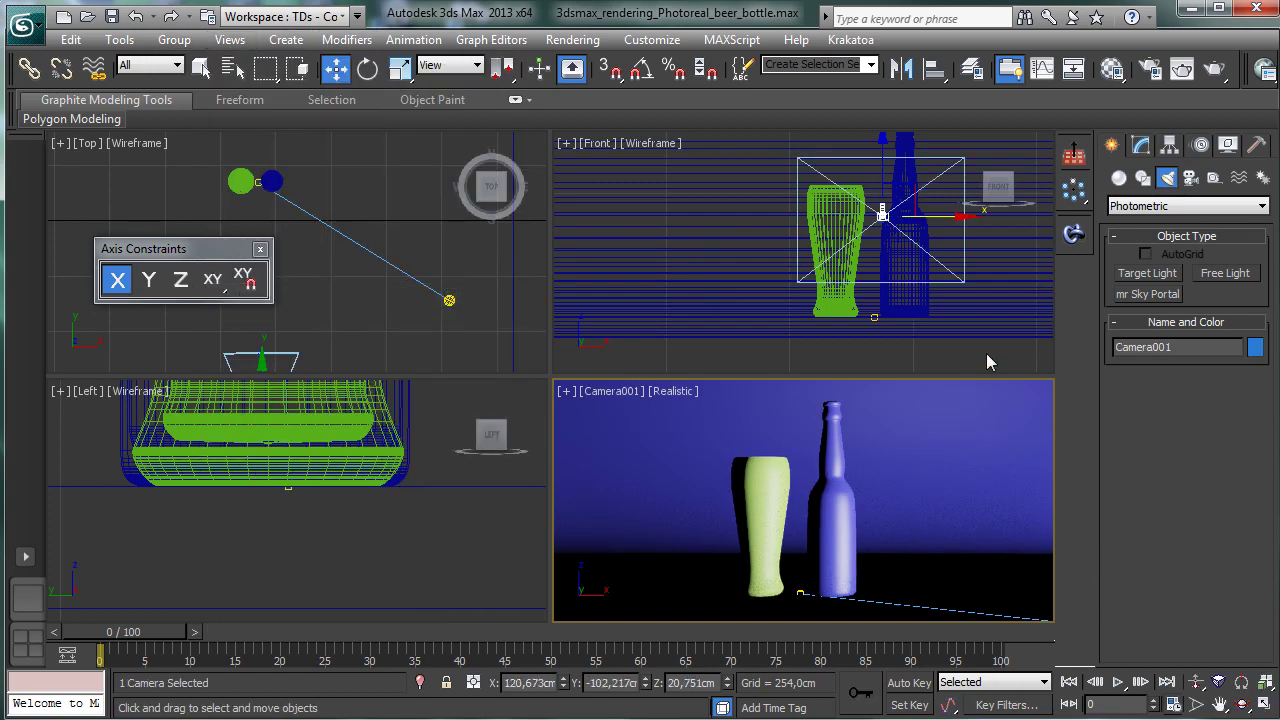
left_click(1263, 682)
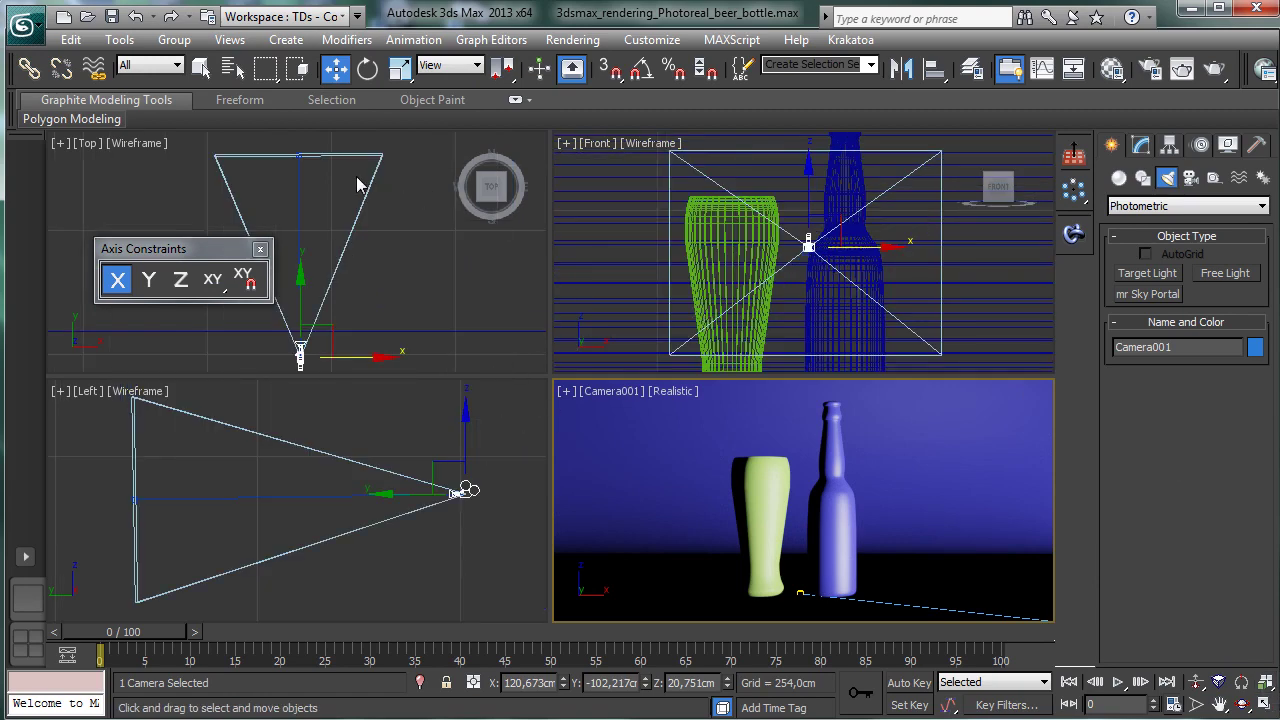
Step: Select TPhotometricLight001 and raise it higher above the bottle in the Front view
left_click(232, 67)
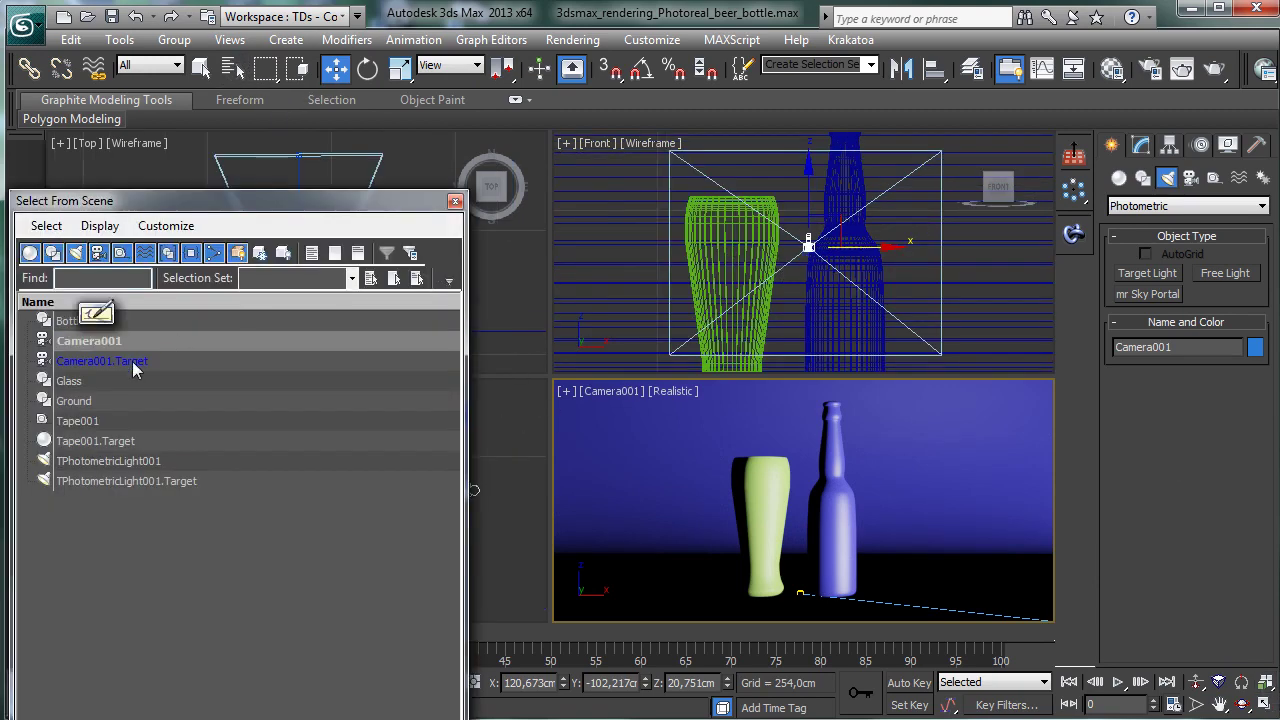
double_click(110, 462)
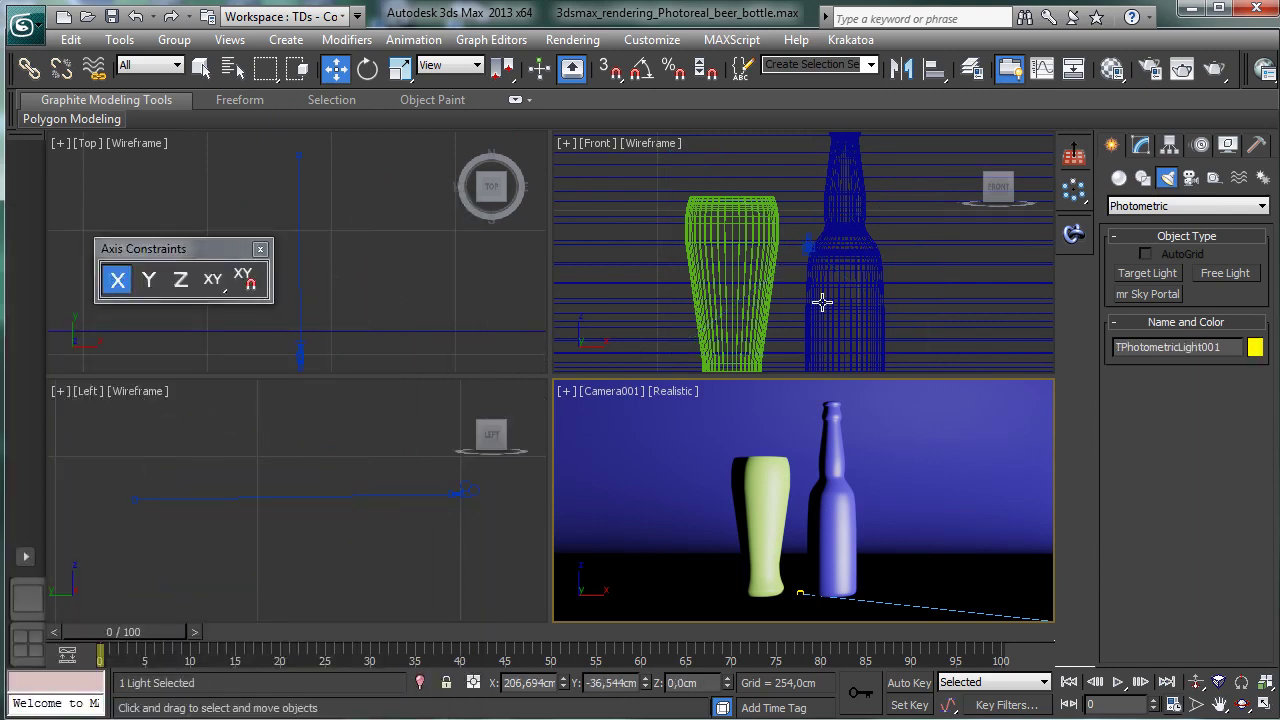
middle_click(873, 314)
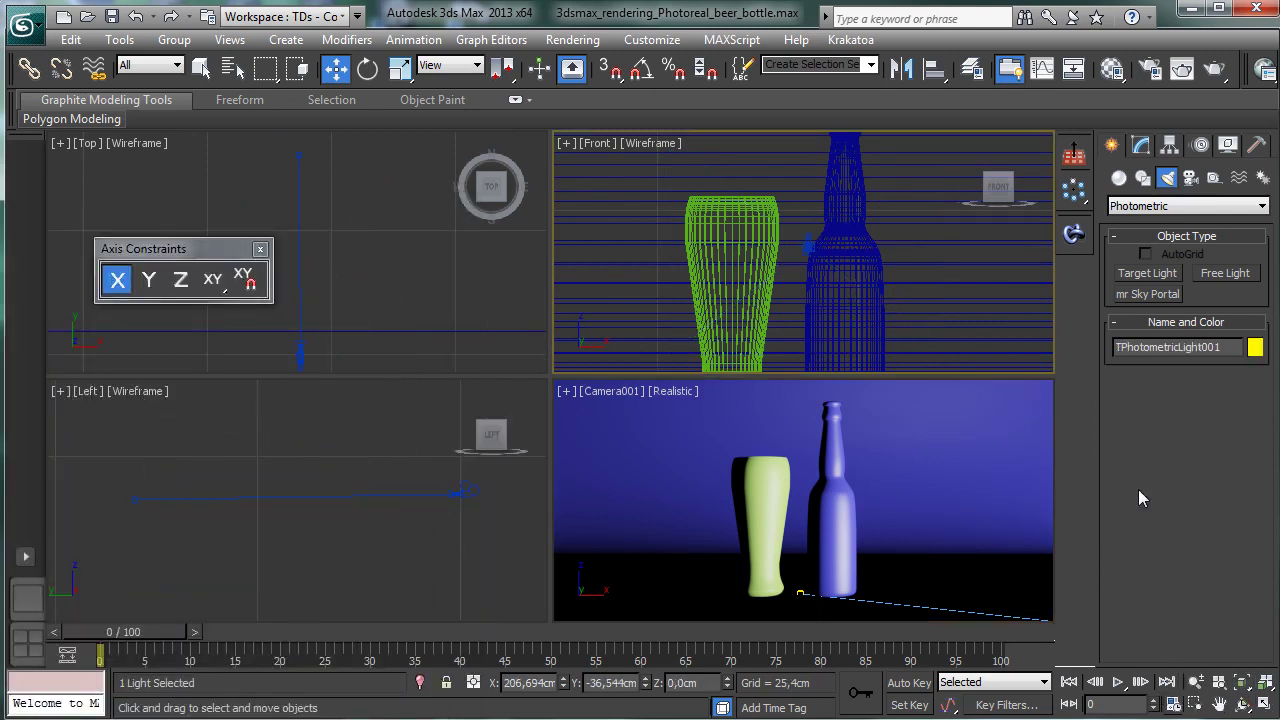
left_click(1243, 682)
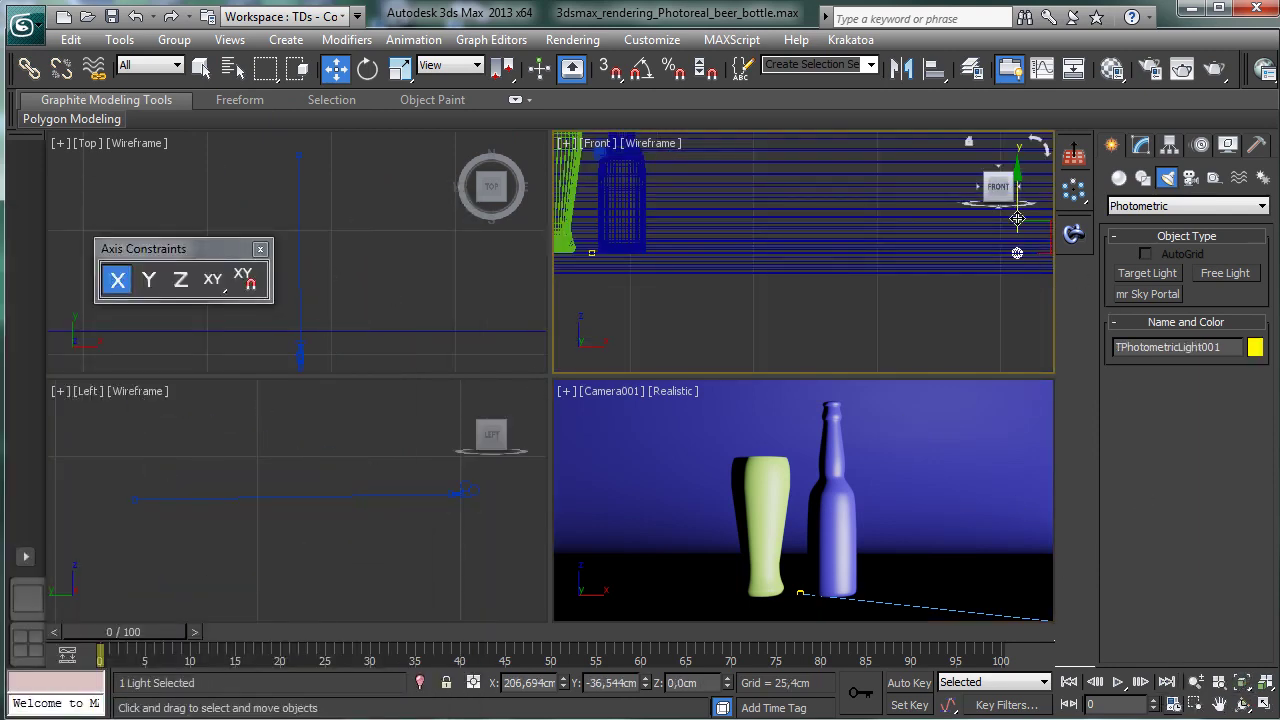
left_click(1196, 682)
left_click_drag(890, 300, 937, 408)
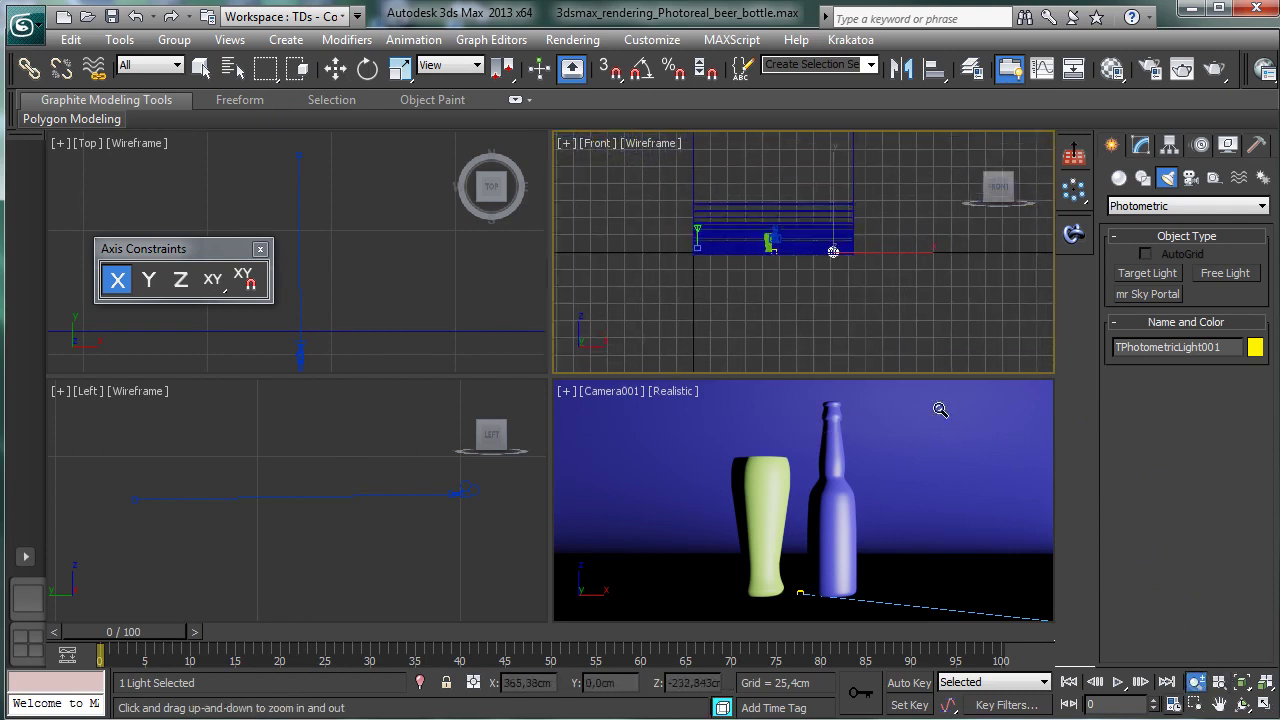
key("w")
left_click_drag(838, 188, 832, 127)
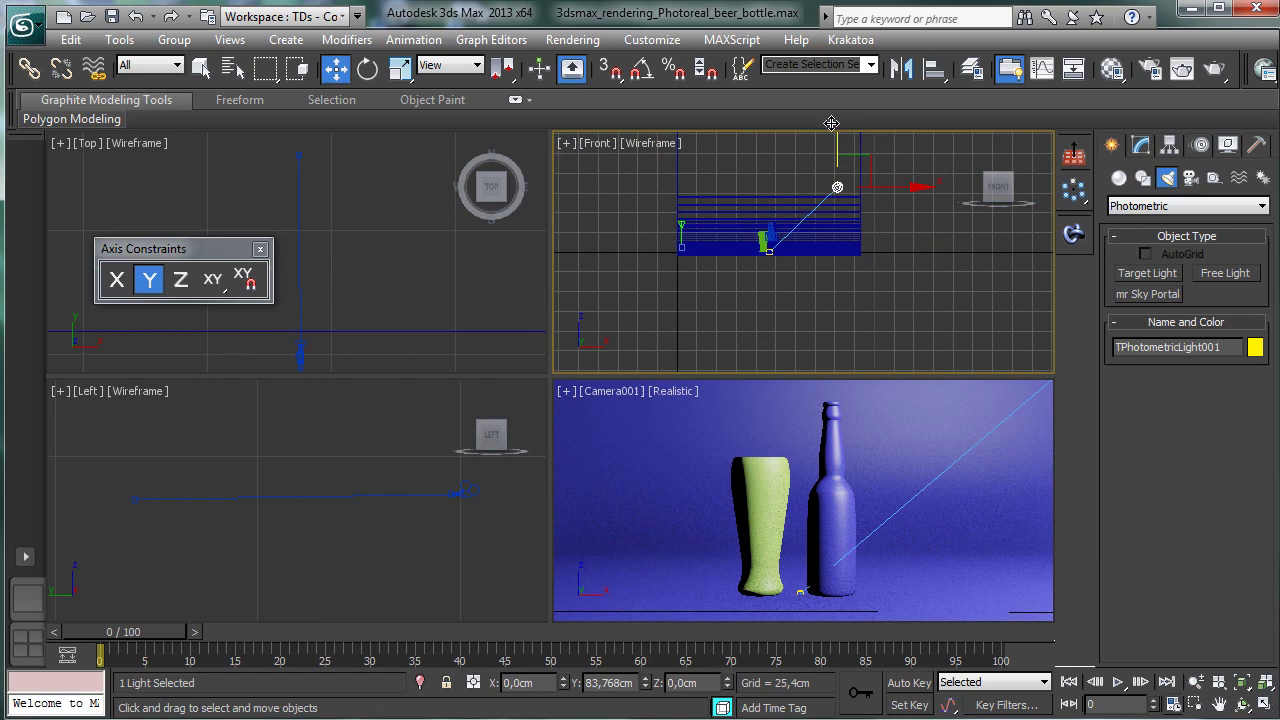
right_click(961, 456)
Step: Make the light emit from a Rectangle about 117,738 by 87,782 cm
left_click(1140, 146)
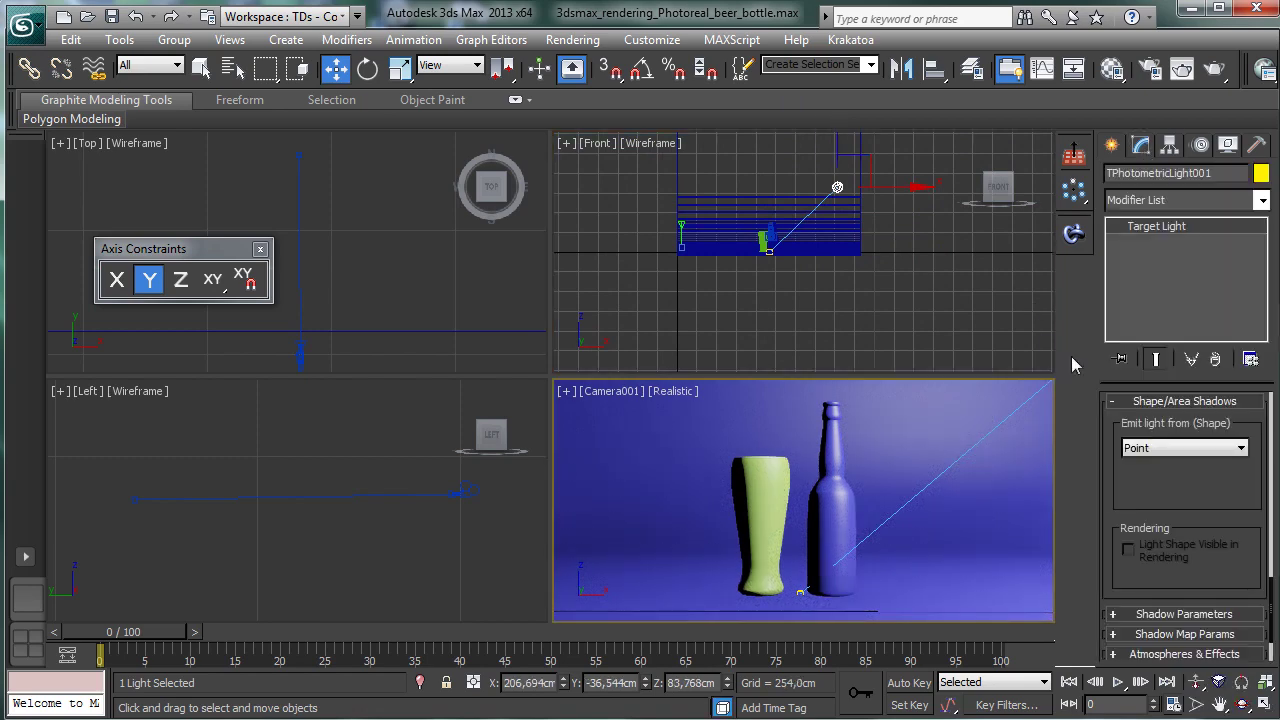
left_click(1210, 448)
left_click(1205, 495)
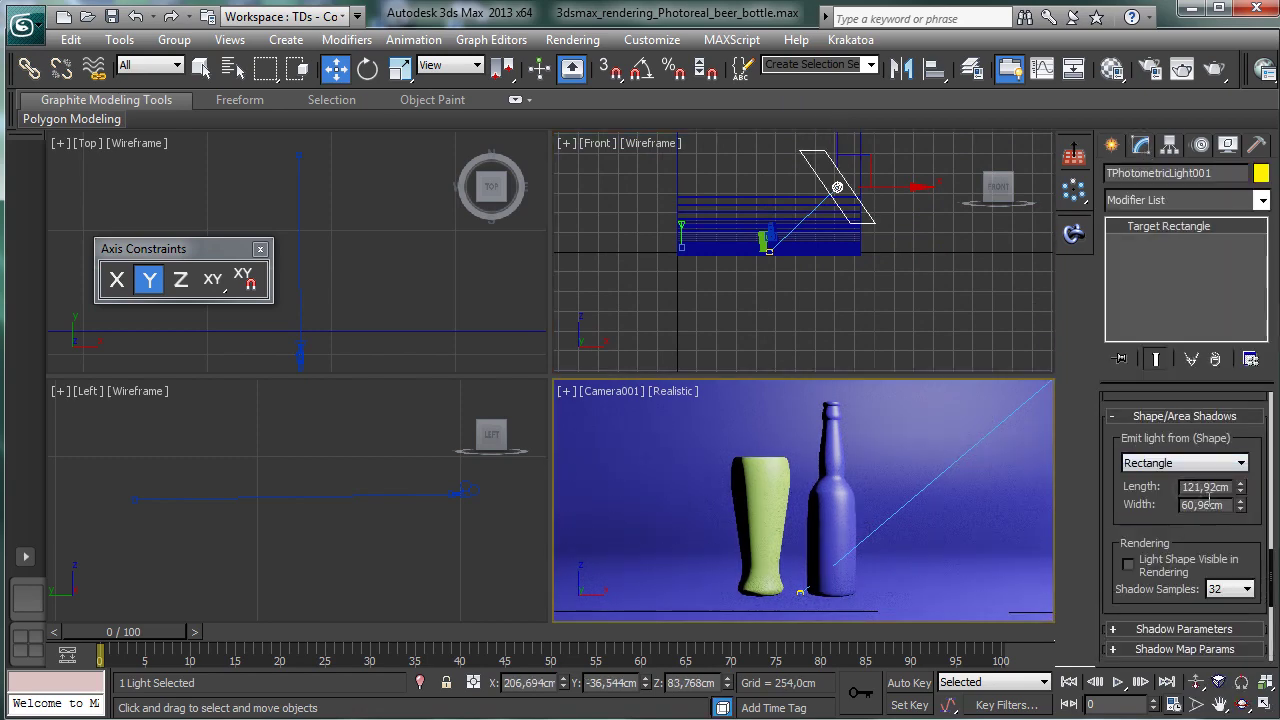
left_click_drag(1168, 525, 1168, 469)
mouse_move(1243, 437)
left_mouse_down()
mouse_move(1248, 425)
mouse_move(1243, 437)
left_mouse_up()
key("z")
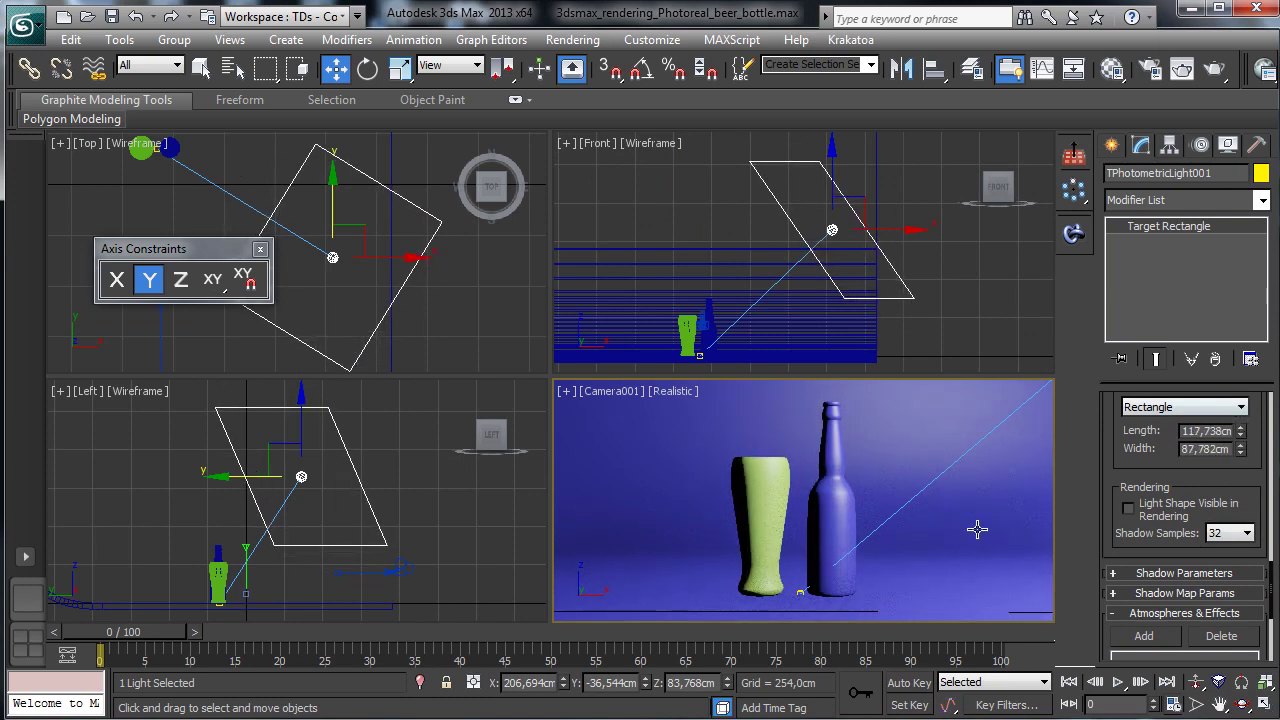
right_click(977, 530)
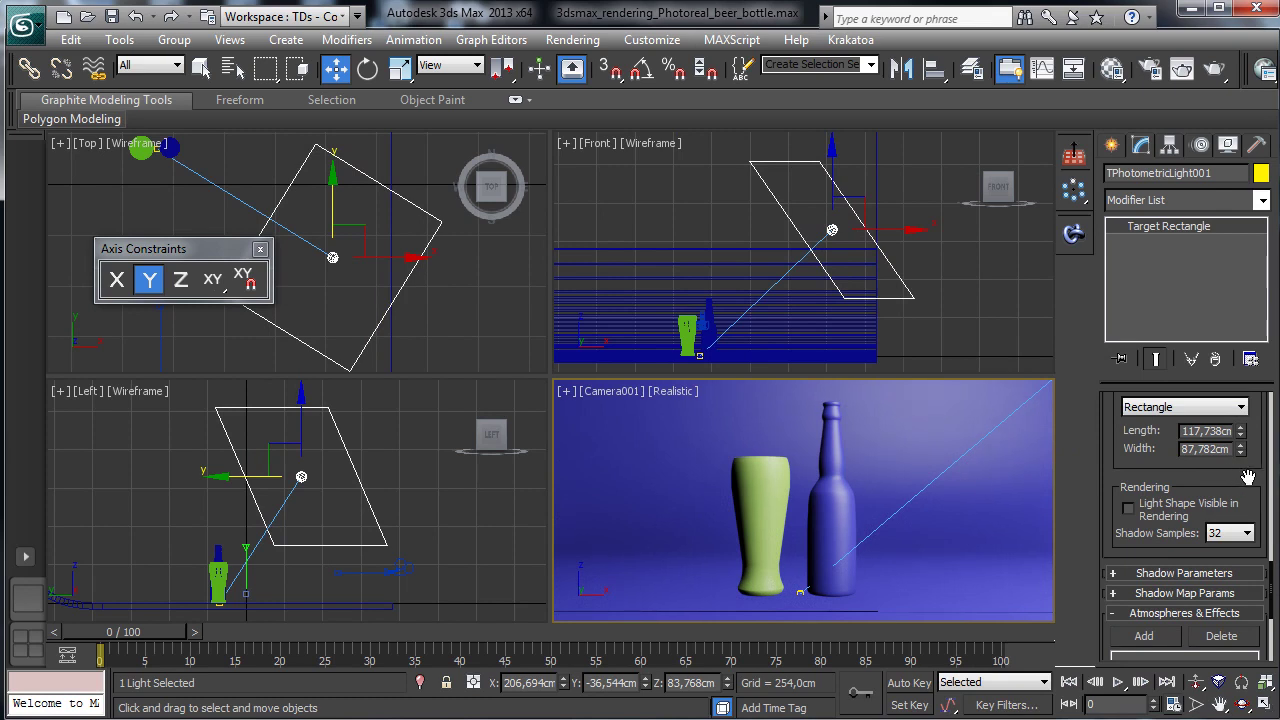
scroll(1248, 477, "down", 3)
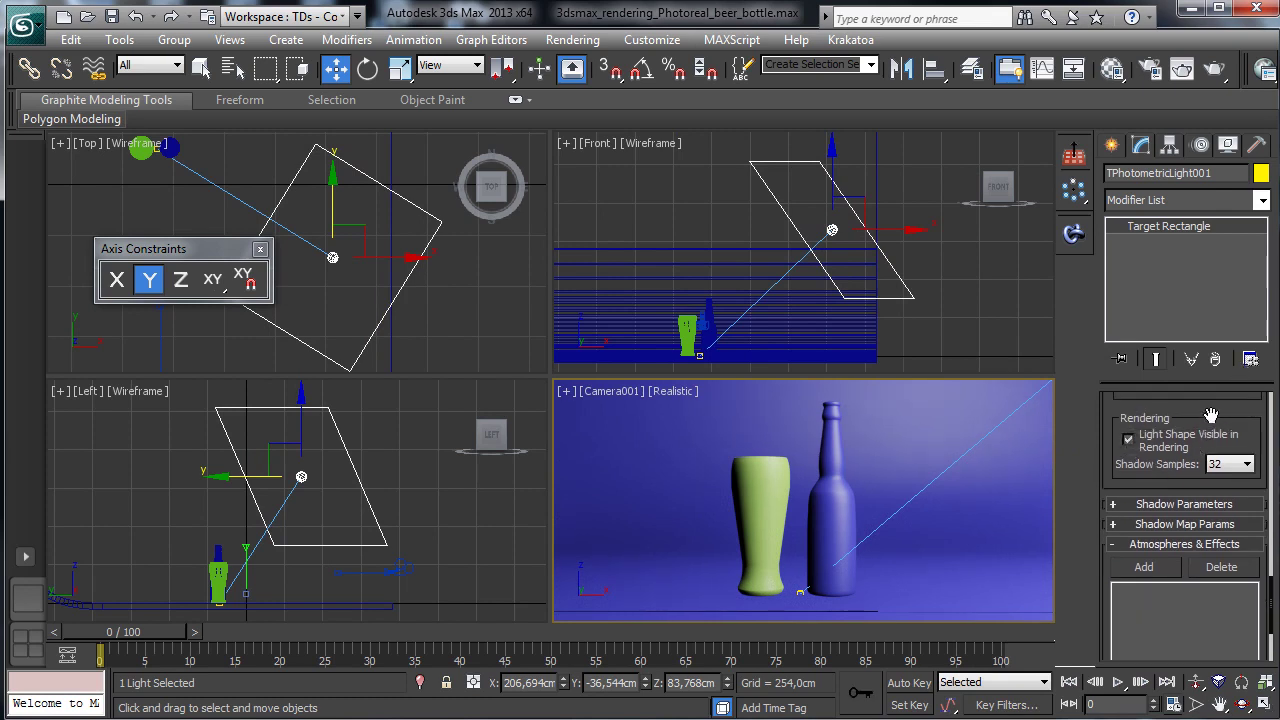
Step: Expand the light's Shadow Parameters and Shadow Map Params rollouts in the Modify panel
scroll(1214, 414, "down", 4)
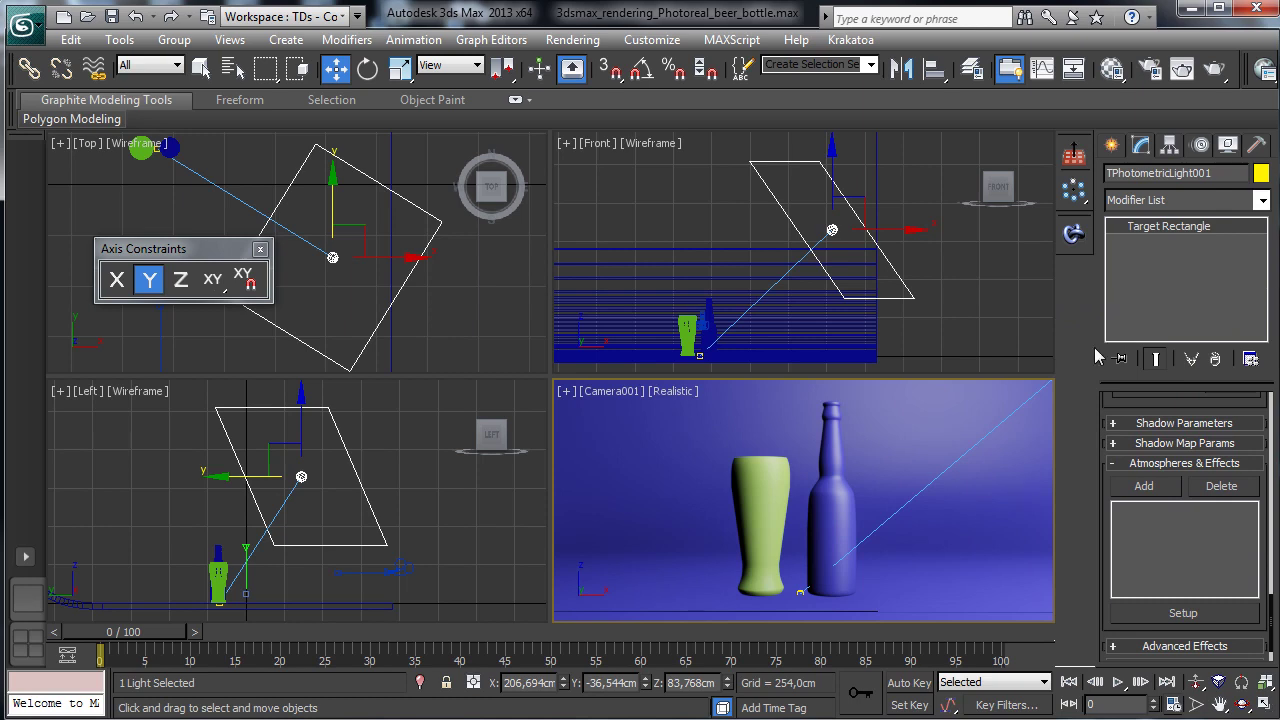
left_click(1185, 424)
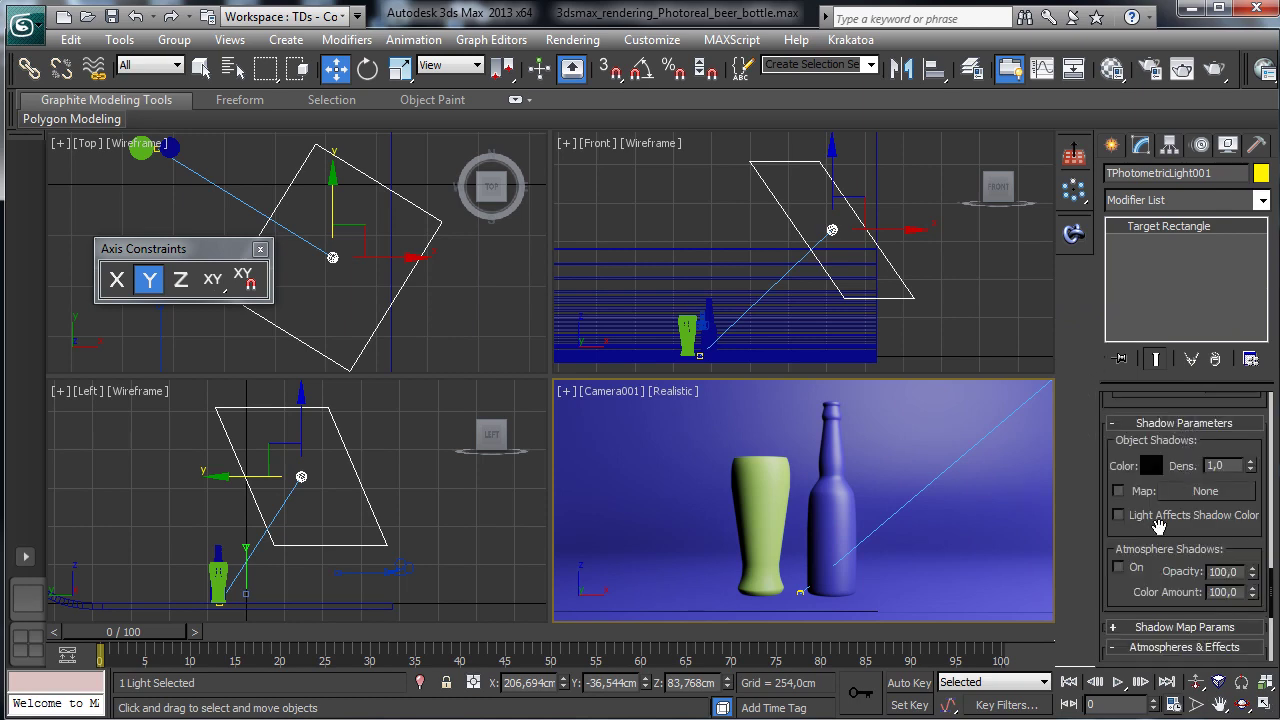
scroll(1156, 490, "down", 8)
left_click(1160, 474)
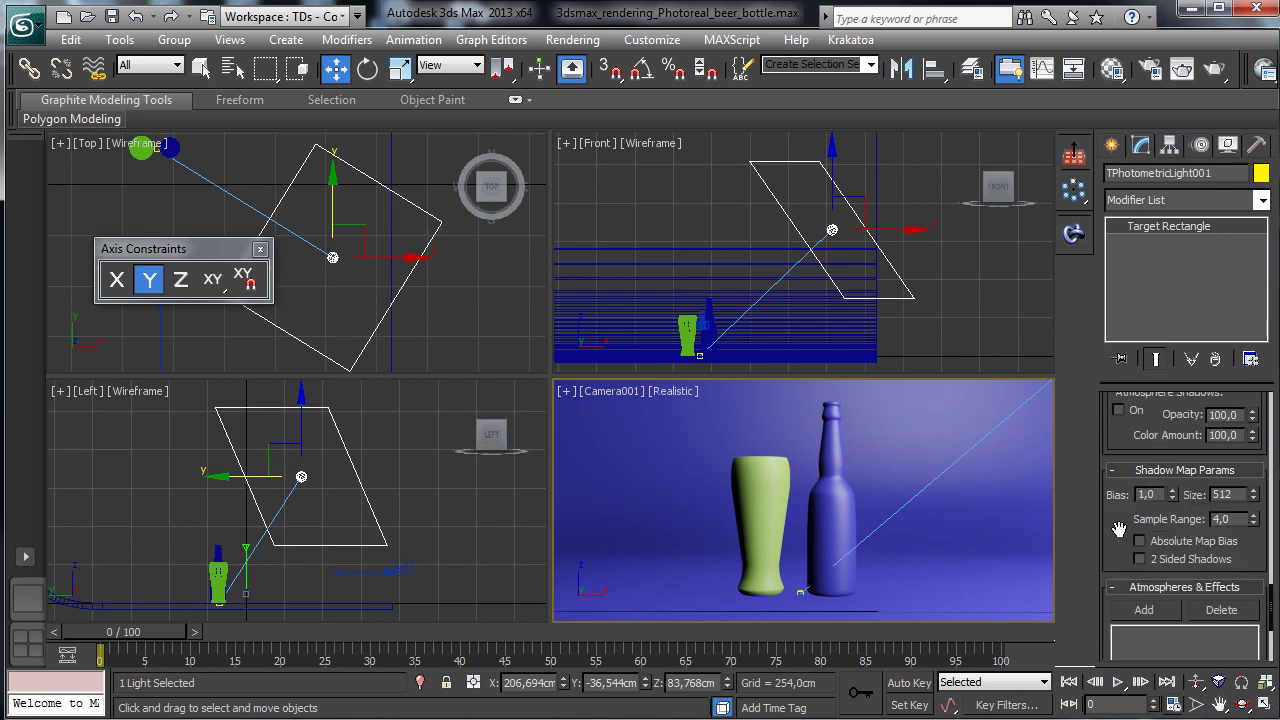
scroll(1170, 470, "up", 14)
scroll(1163, 437, "up", 15)
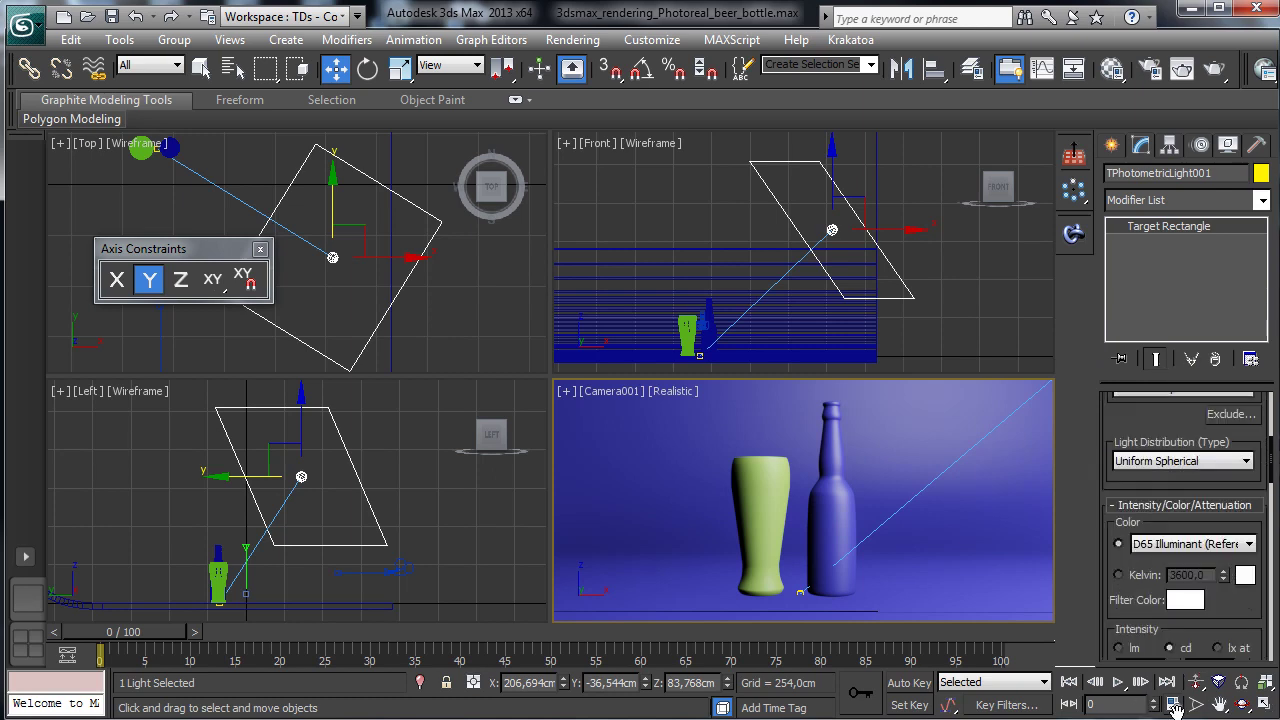
Step: Turn on shadows for TPhotometricLight001, keeping Shadow Map as the shadow type
left_click_drag(1176, 420, 1147, 557)
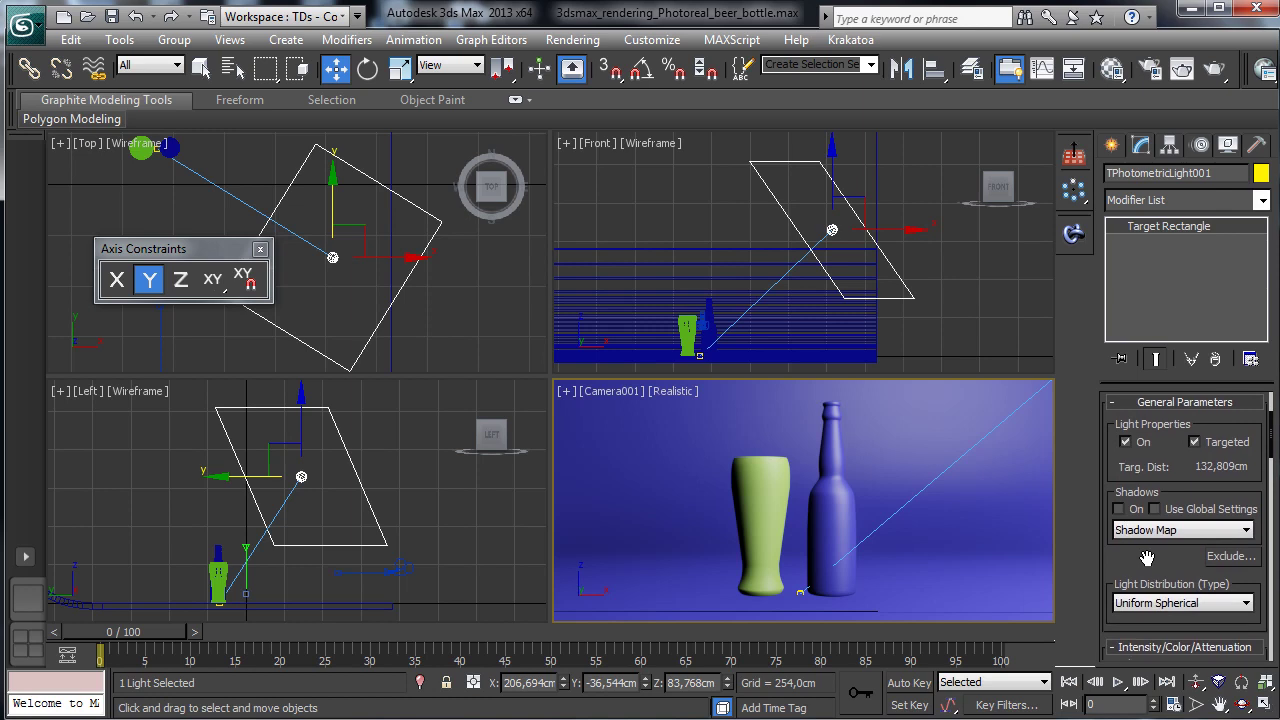
left_click_drag(1147, 557, 1123, 594)
left_click(1119, 561)
left_click(1158, 583)
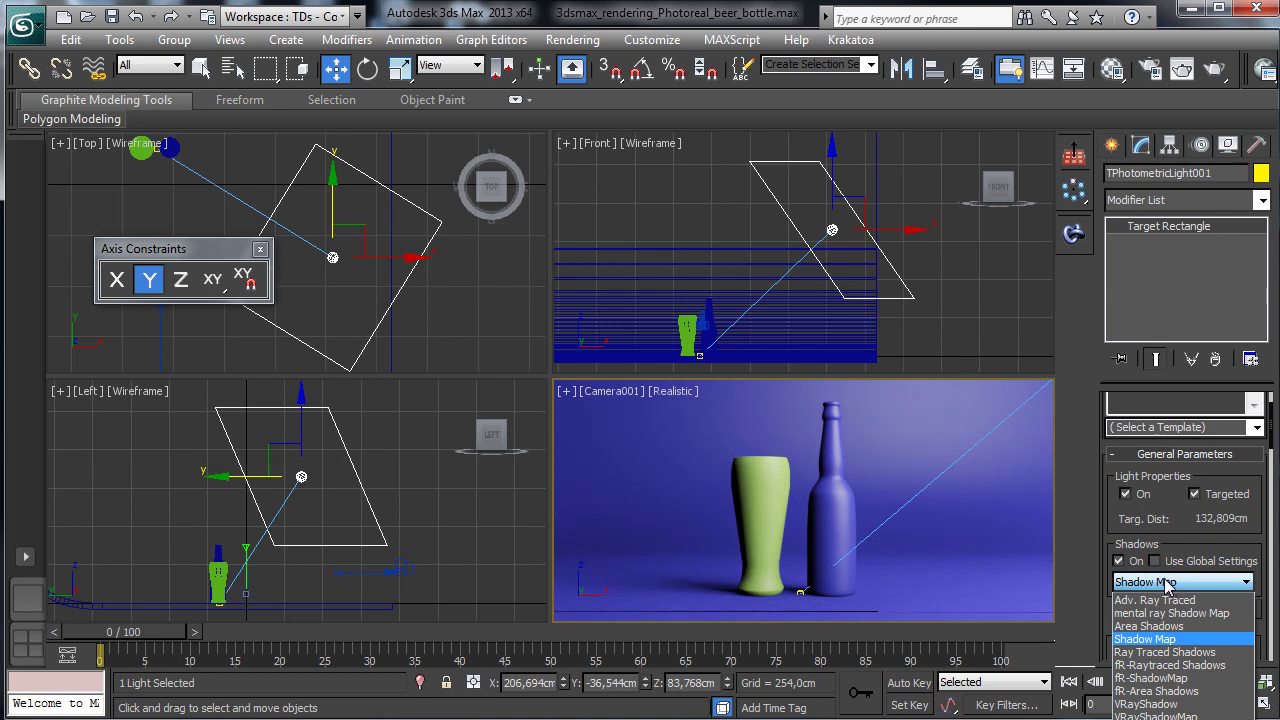
left_click(1171, 583)
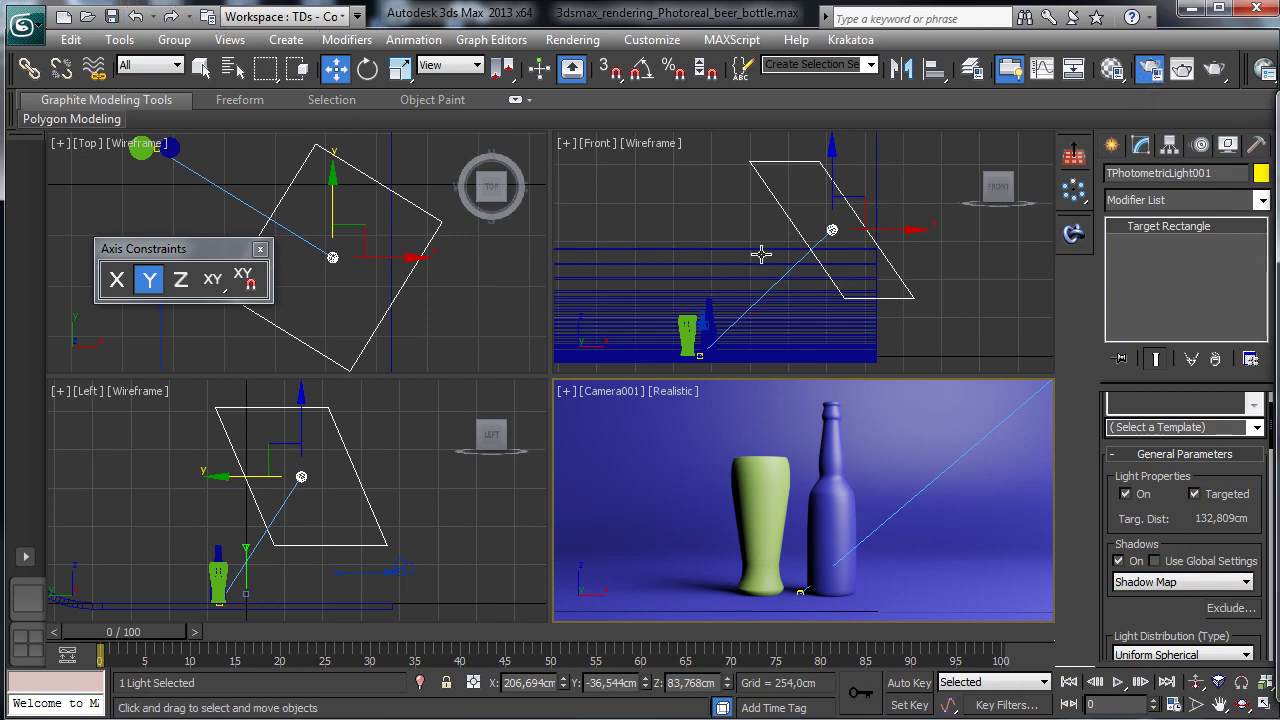
Step: In Render Setup, assign NVIDIA iray as the production renderer
key("F10")
scroll(910, 575, "down", 5)
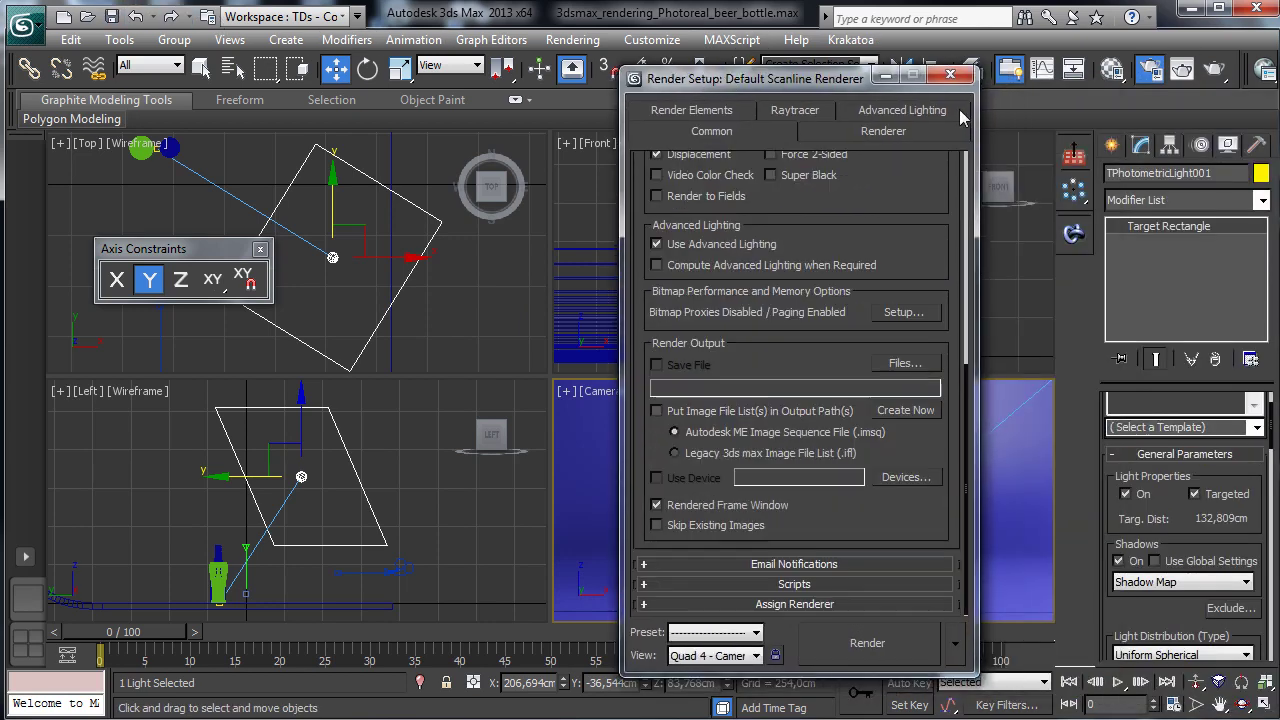
left_click(903, 603)
left_click(908, 521)
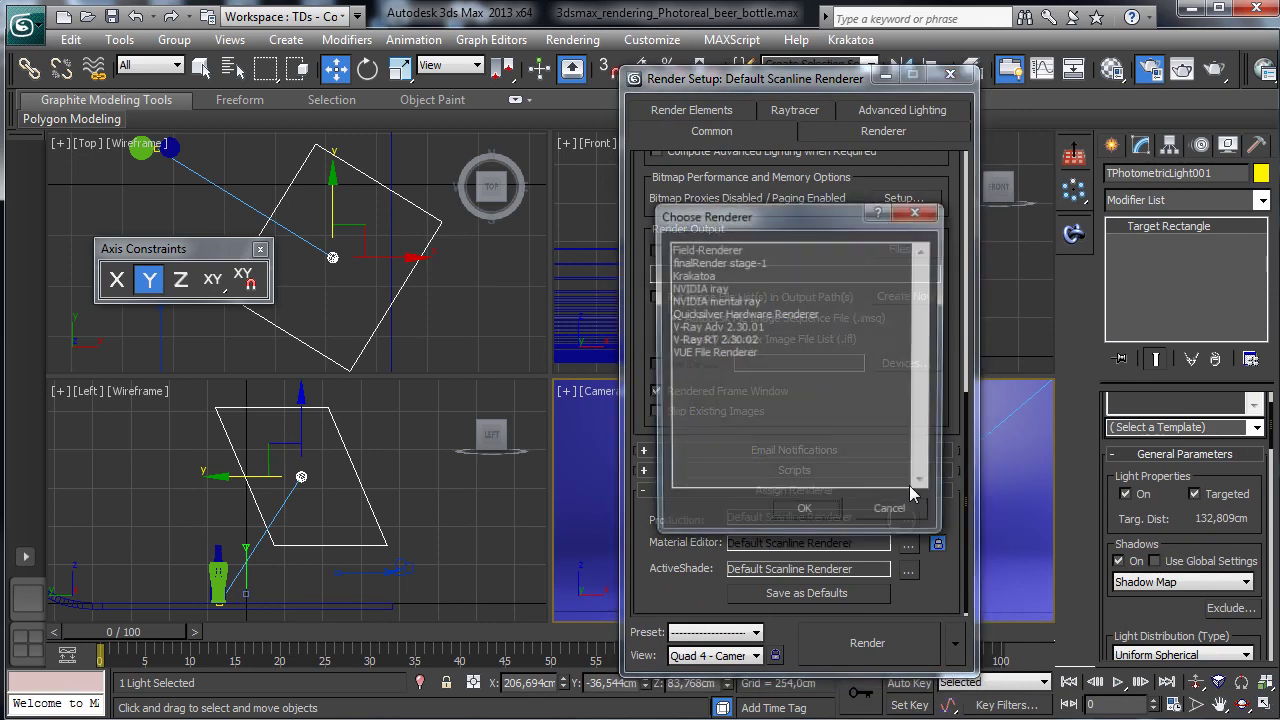
double_click(712, 288)
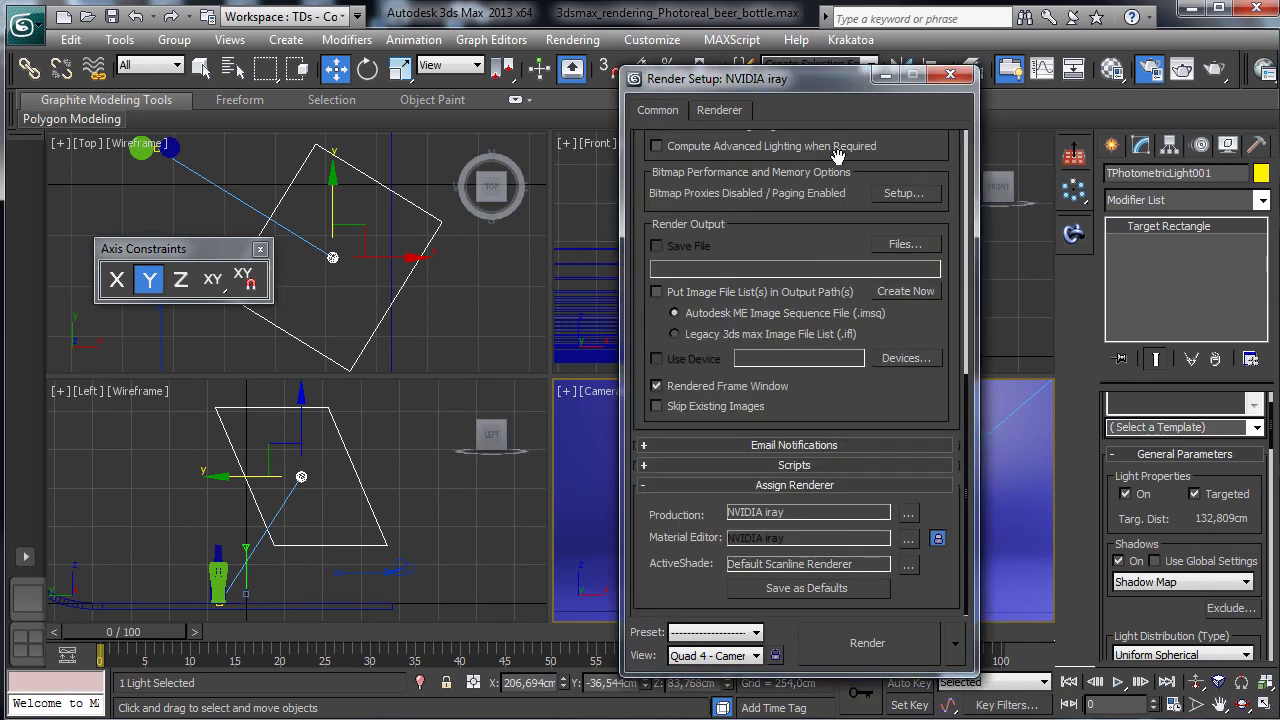
Step: Review the iray renderer settings: render duration, motion blur and hardware resources
left_click(715, 110)
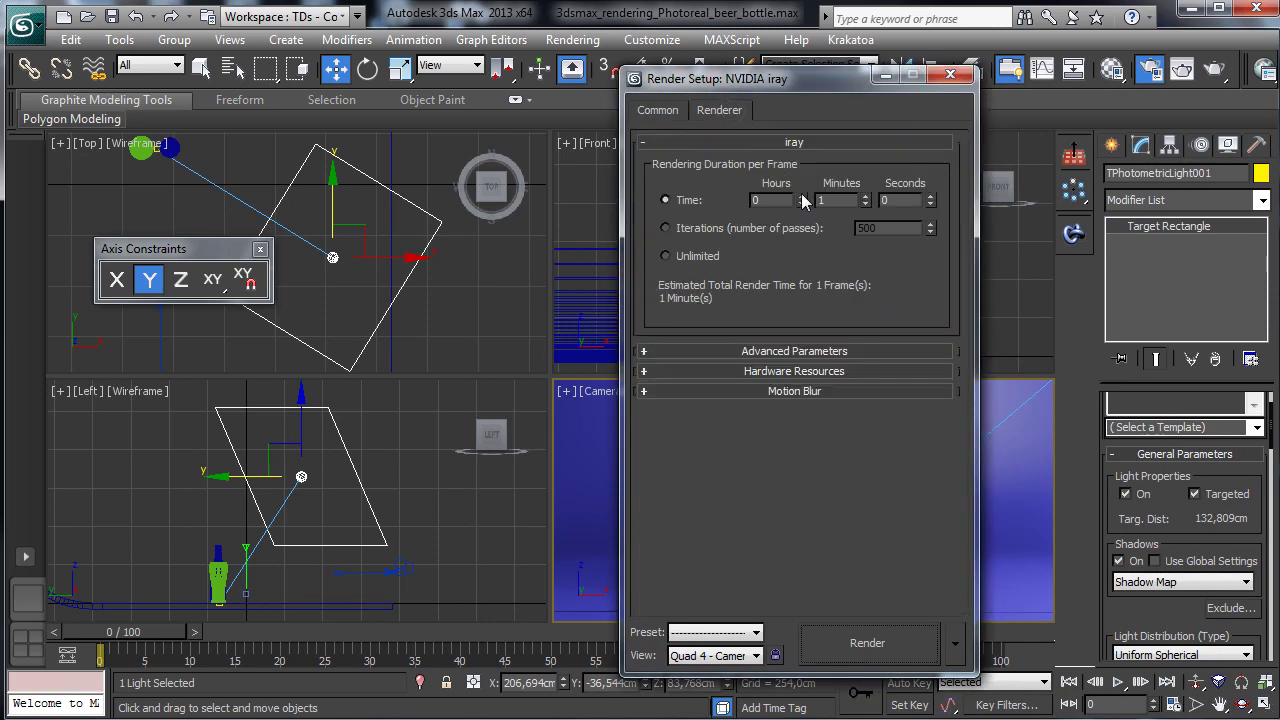
left_click(906, 200)
left_click(796, 393)
left_click(799, 371)
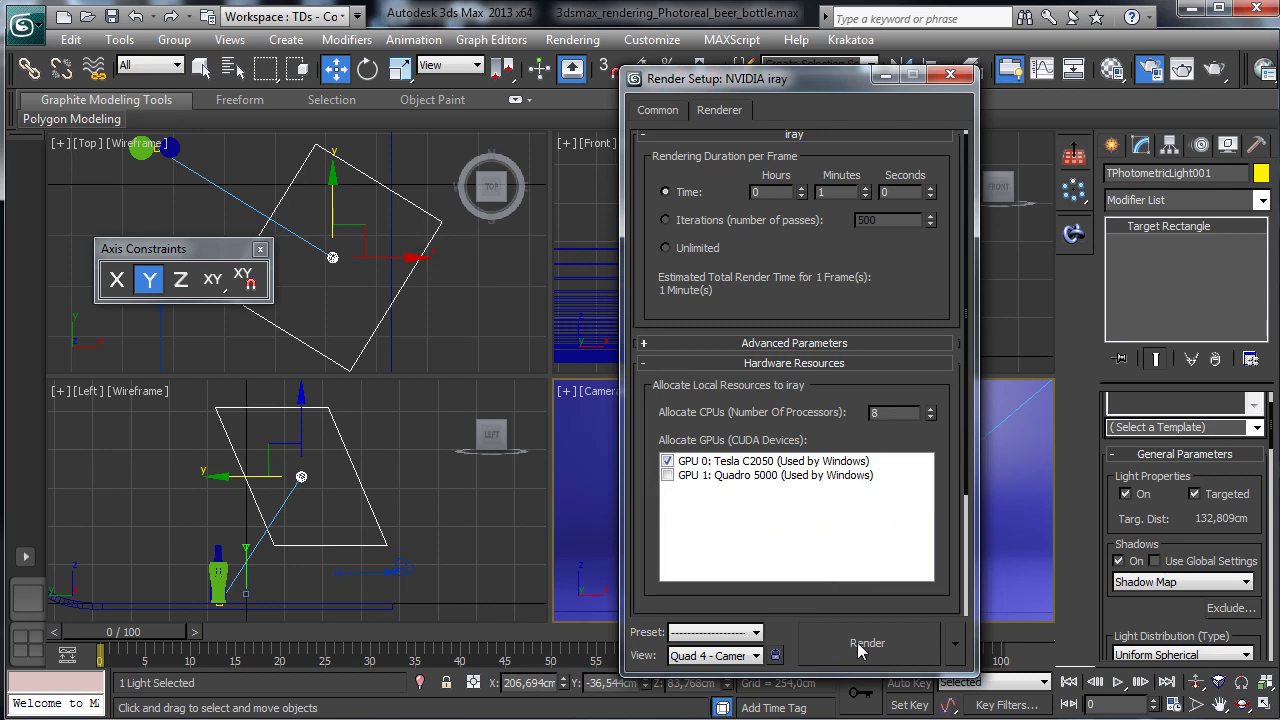
Step: Set the output size to 500 × 222 and lock the image aspect at 2.25
left_click(662, 112)
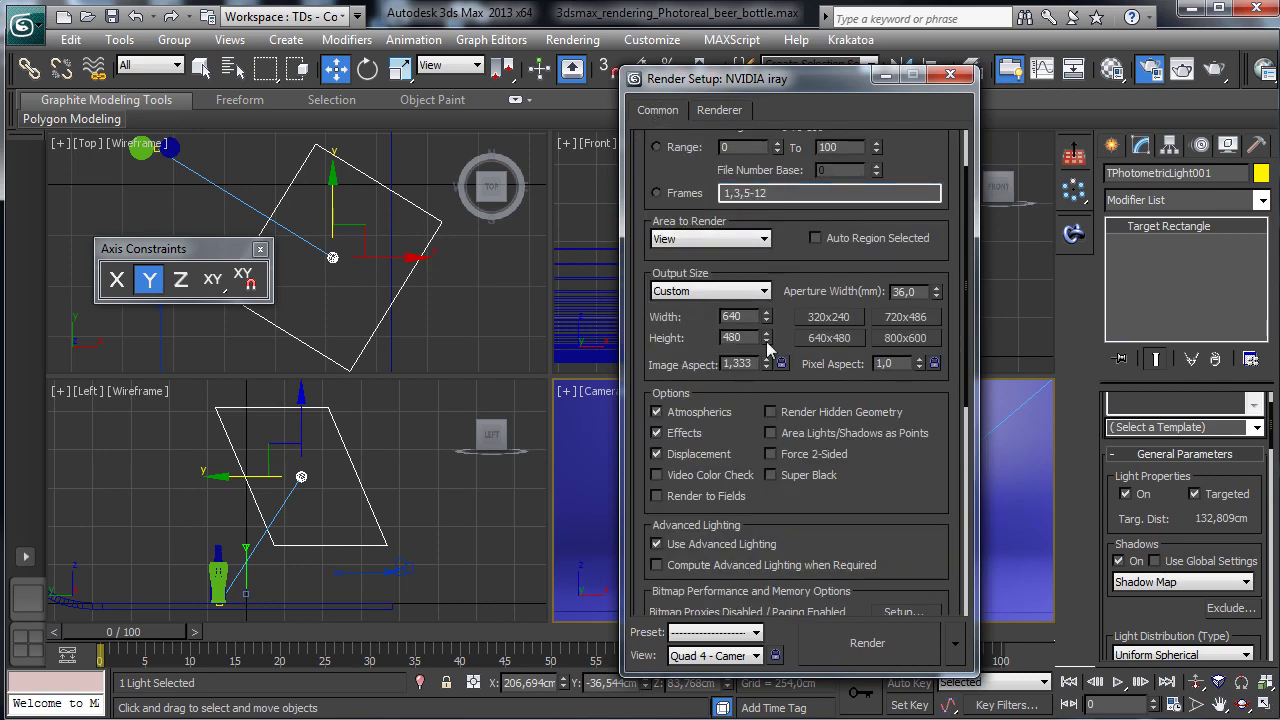
double_click(736, 316)
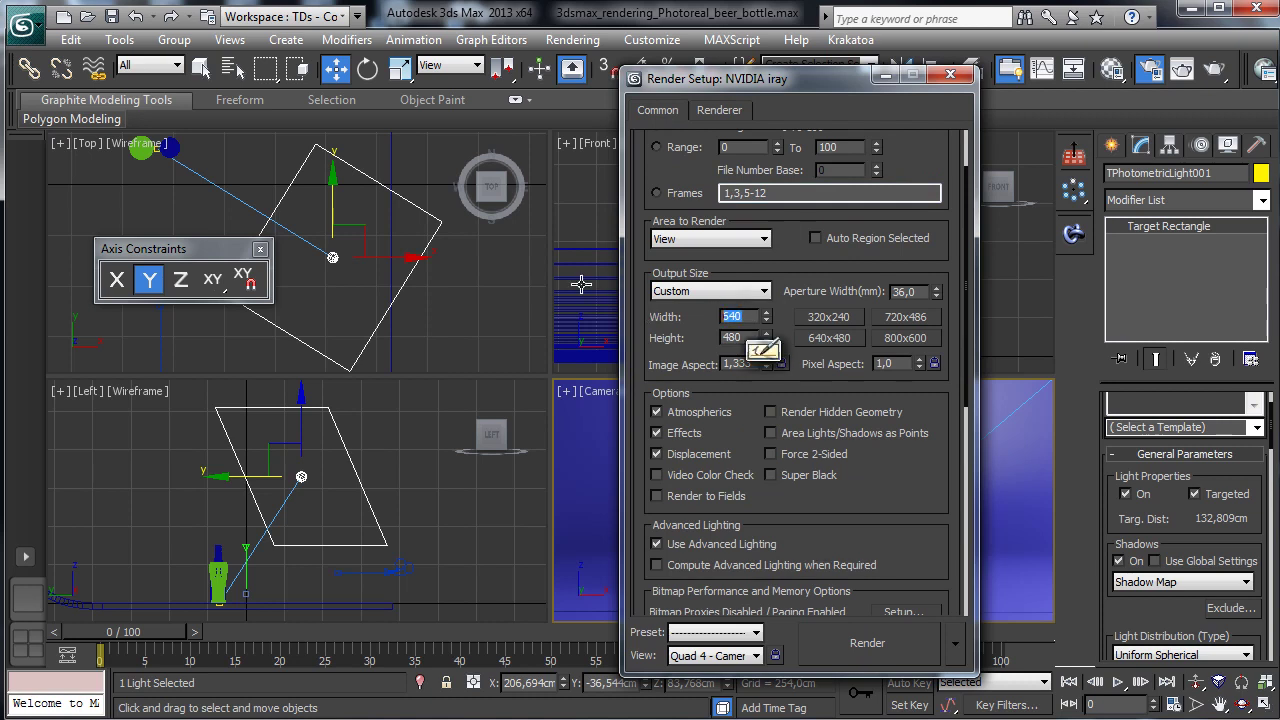
type("9400")
key("Return")
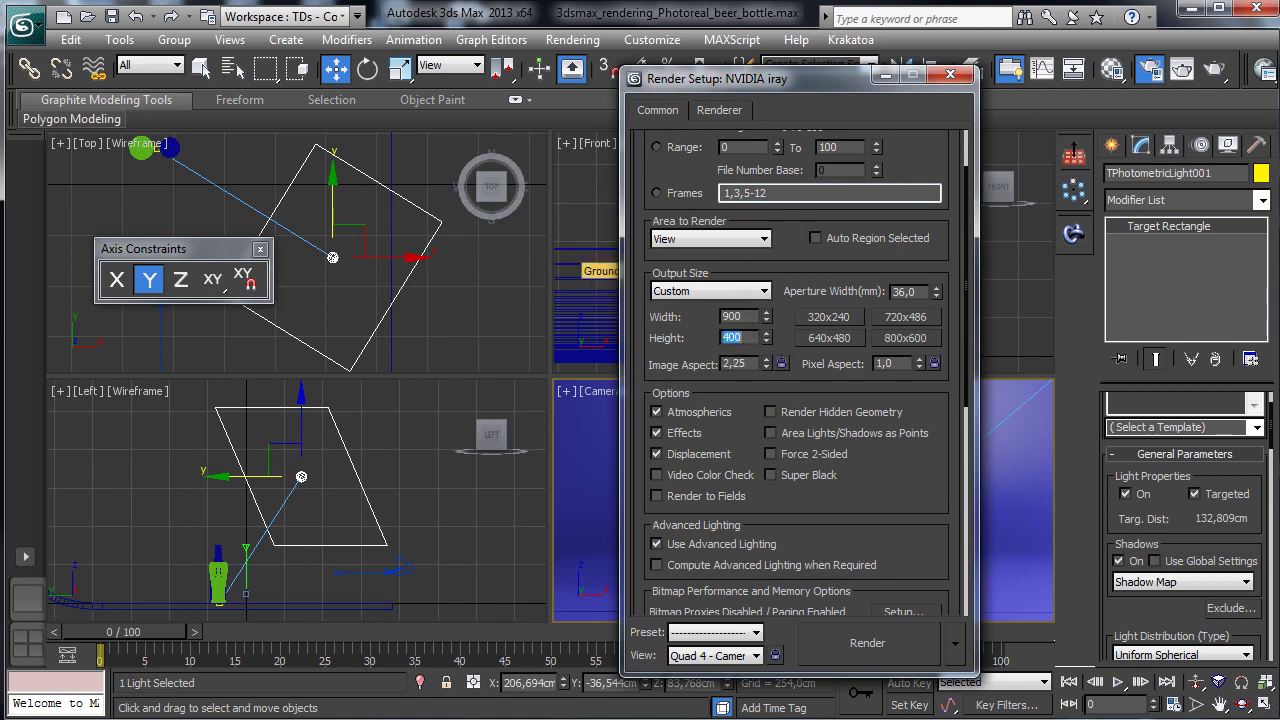
left_click(781, 363)
left_click(745, 316)
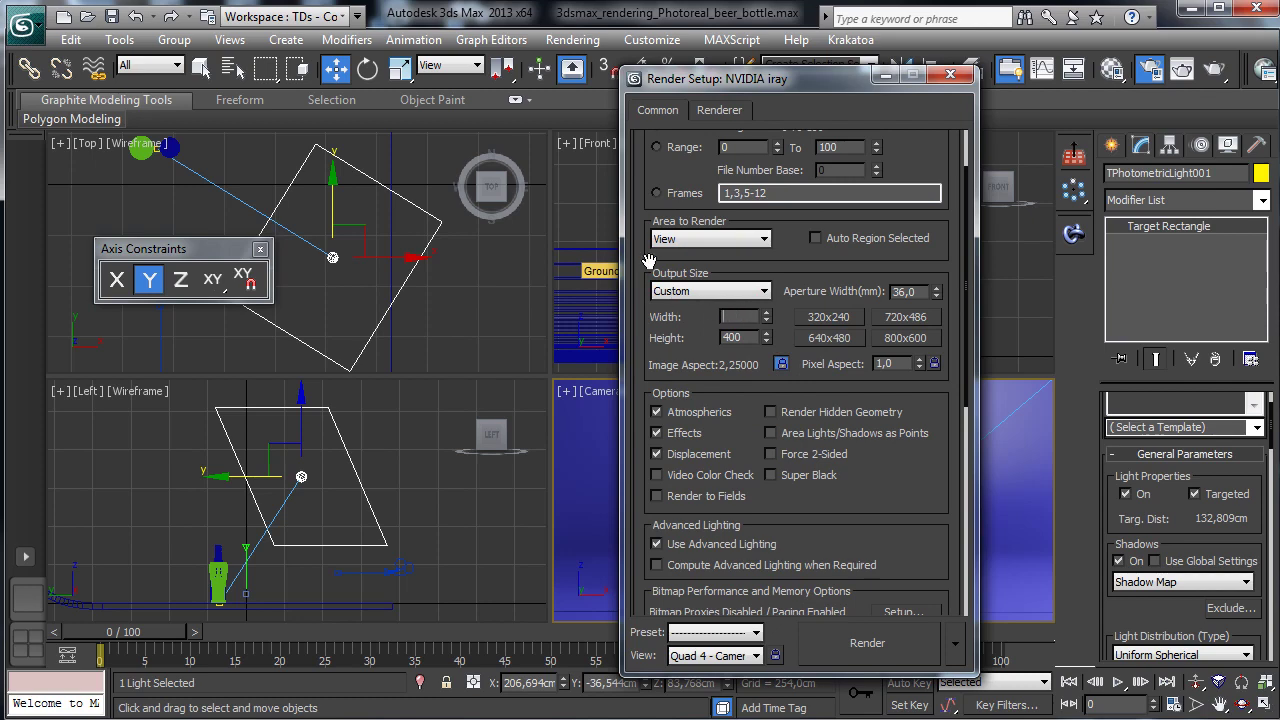
Step: Test-render the Camera001 view, then close the frame window and Render Setup
left_click(865, 643)
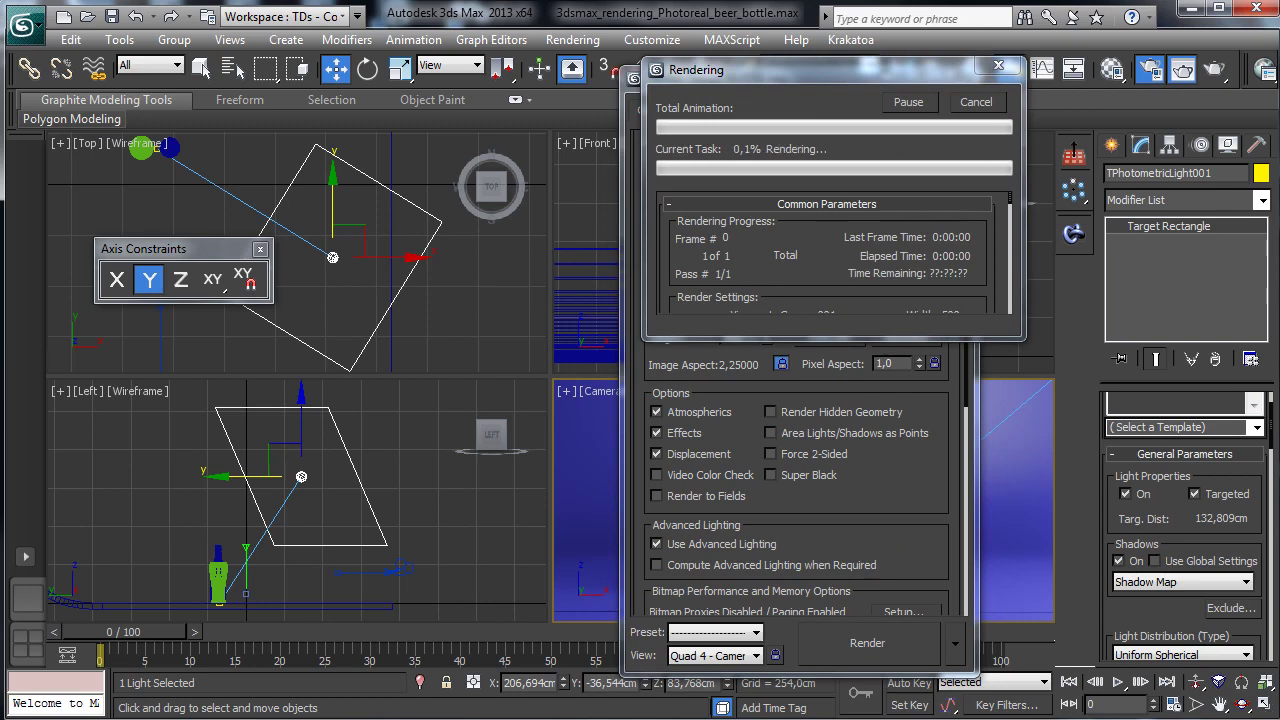
left_click_drag(613, 125, 617, 125)
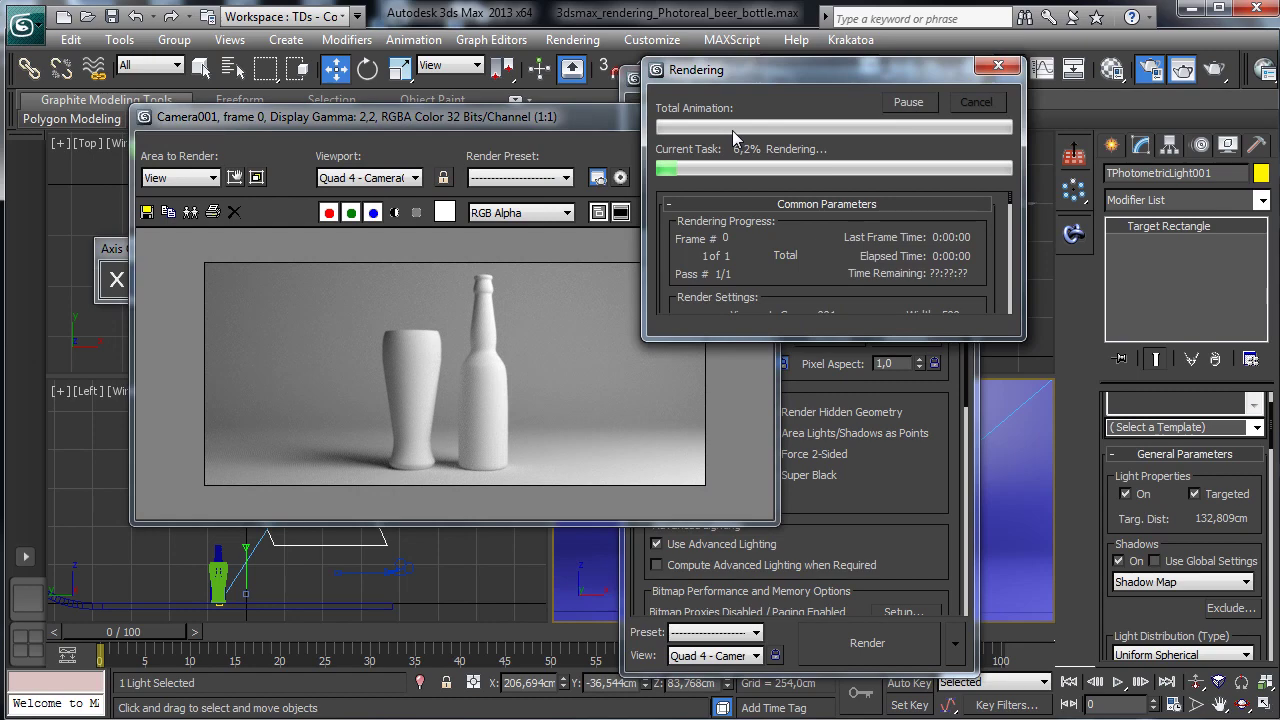
left_click(687, 113)
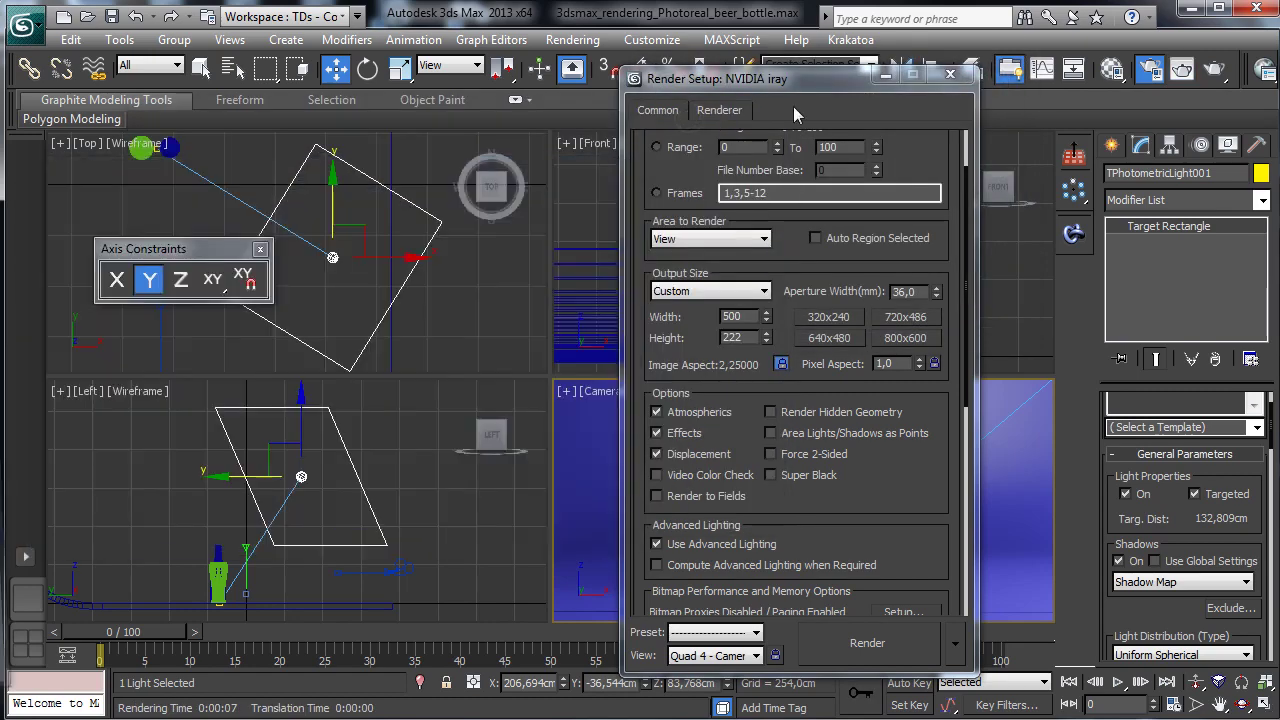
left_click(886, 74)
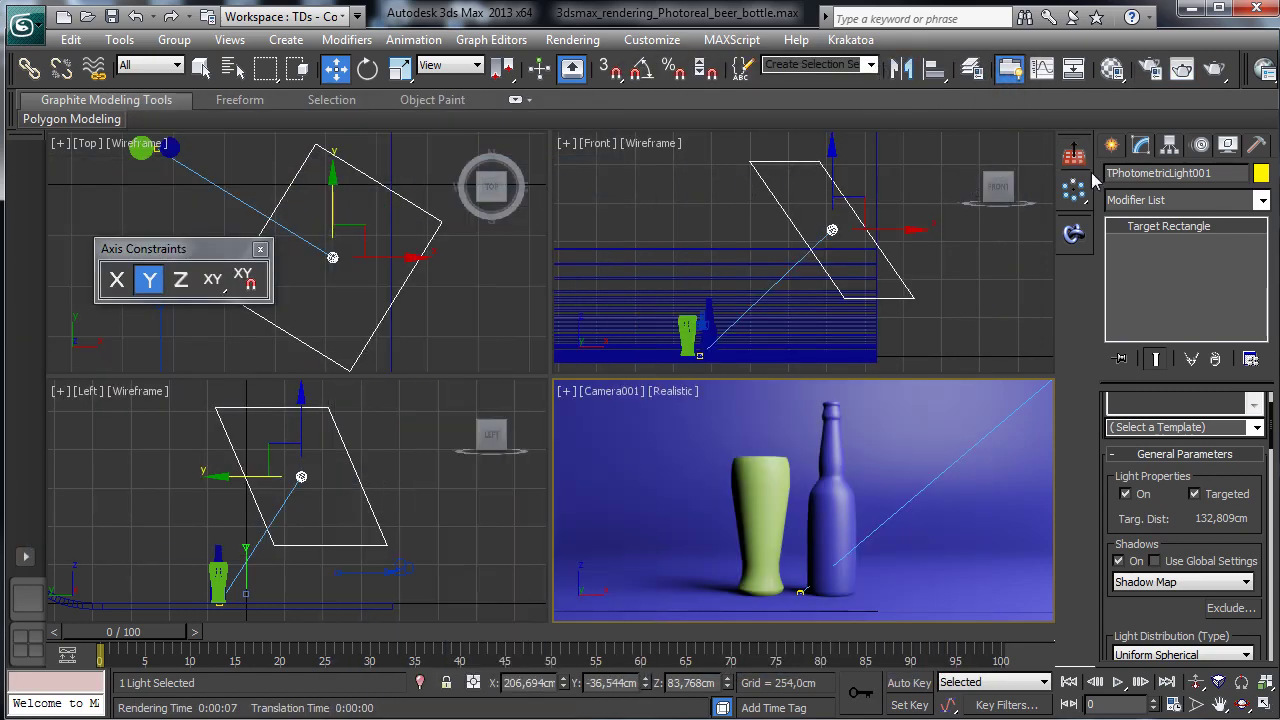
Step: Create a second photometric Target Light in the Top viewport, aimed at the glass and bottle
left_click(1114, 145)
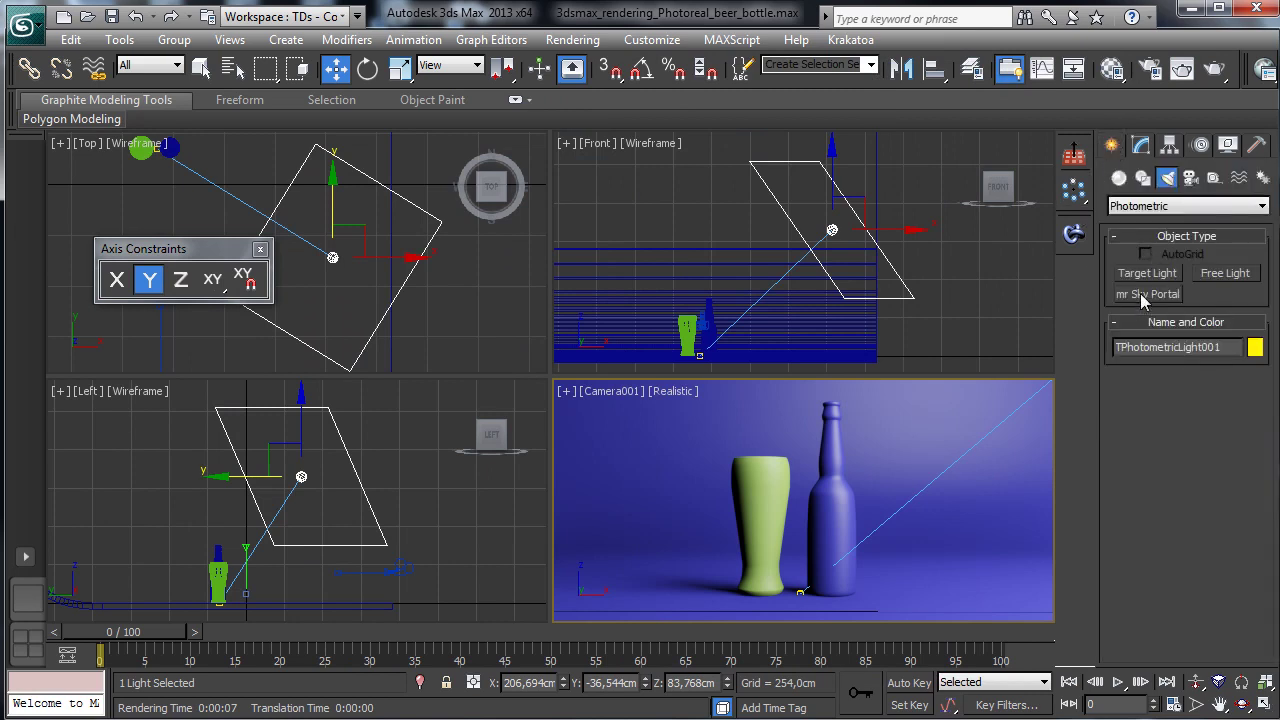
left_click(1147, 273)
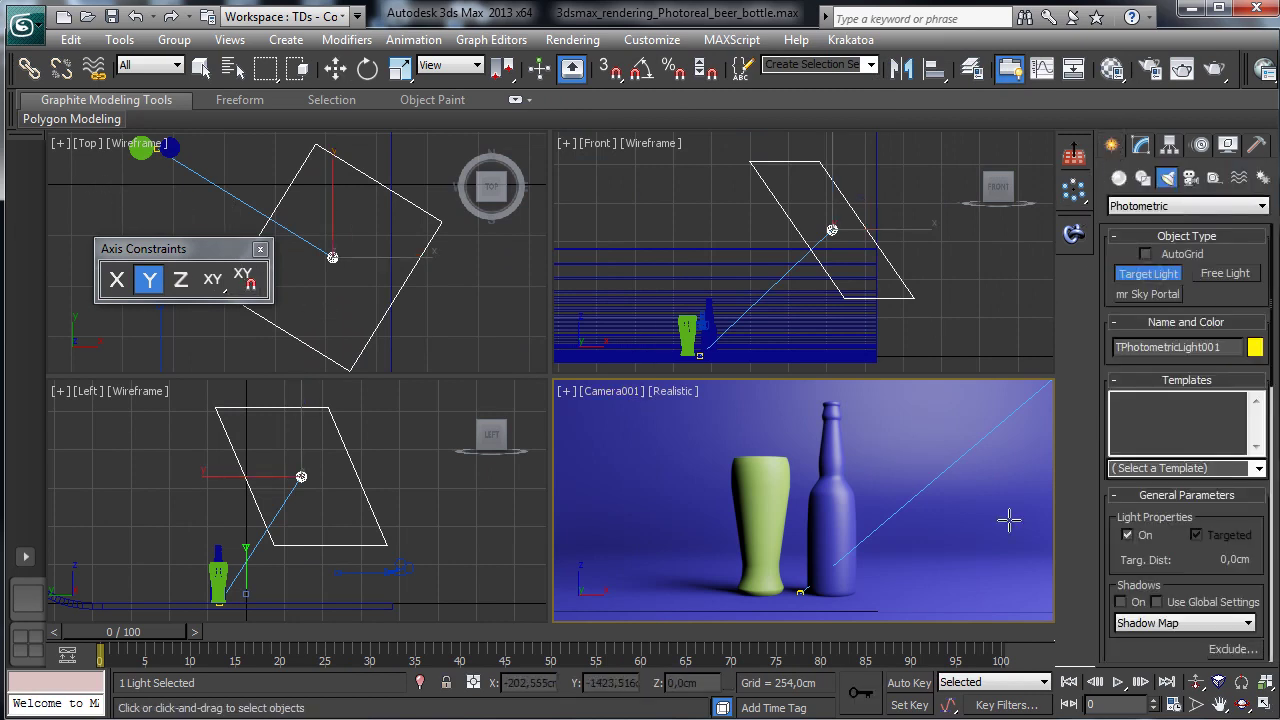
right_click(340, 258)
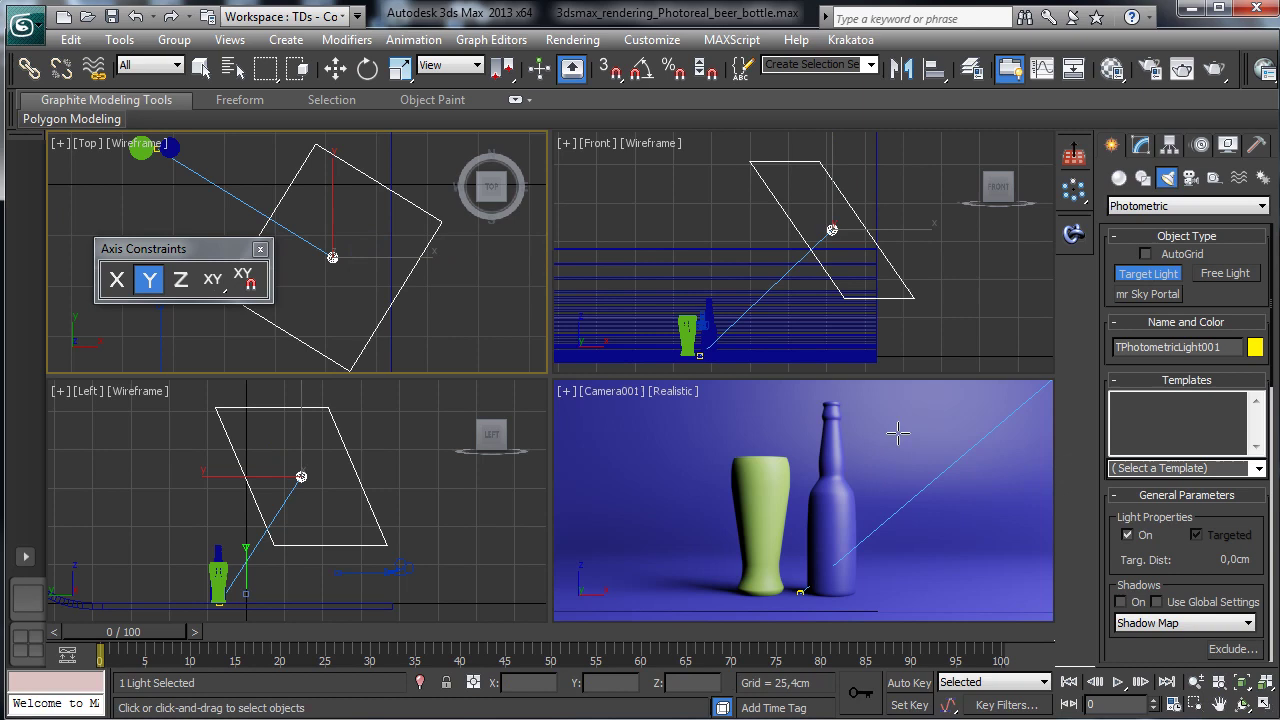
left_click(260, 249)
left_click(1195, 681)
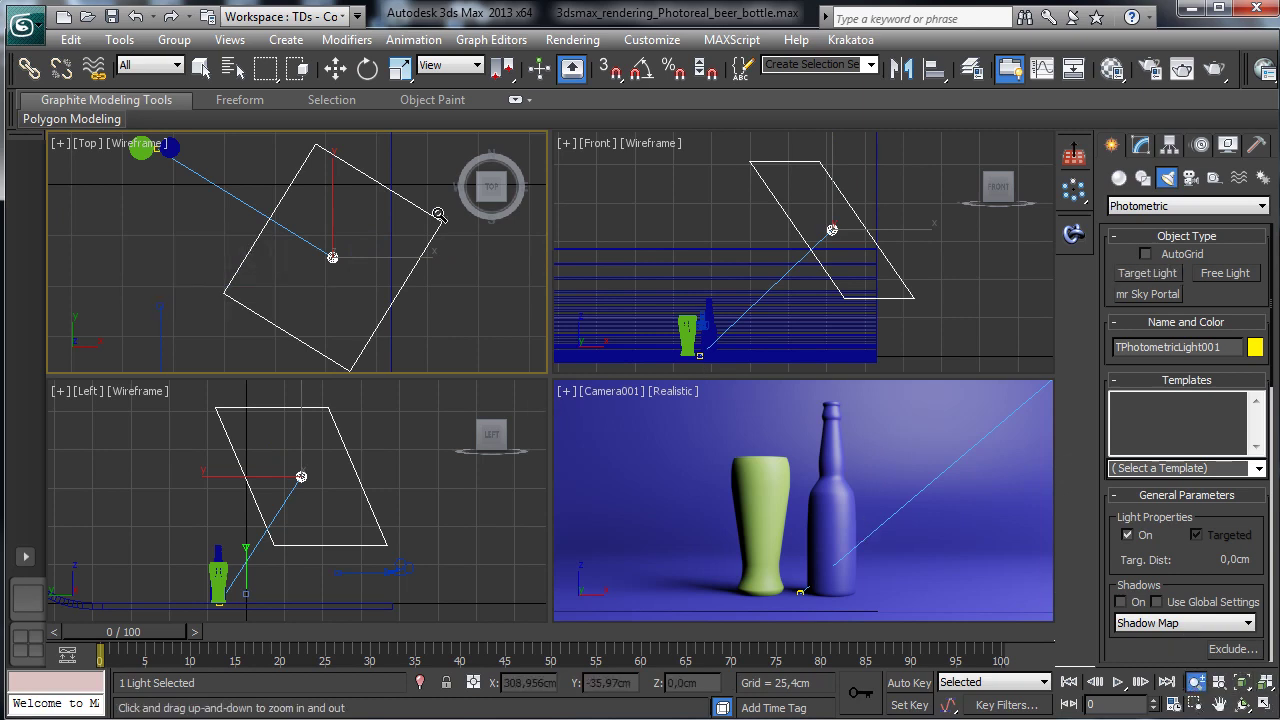
left_click_drag(438, 214, 438, 300)
left_click(1147, 273)
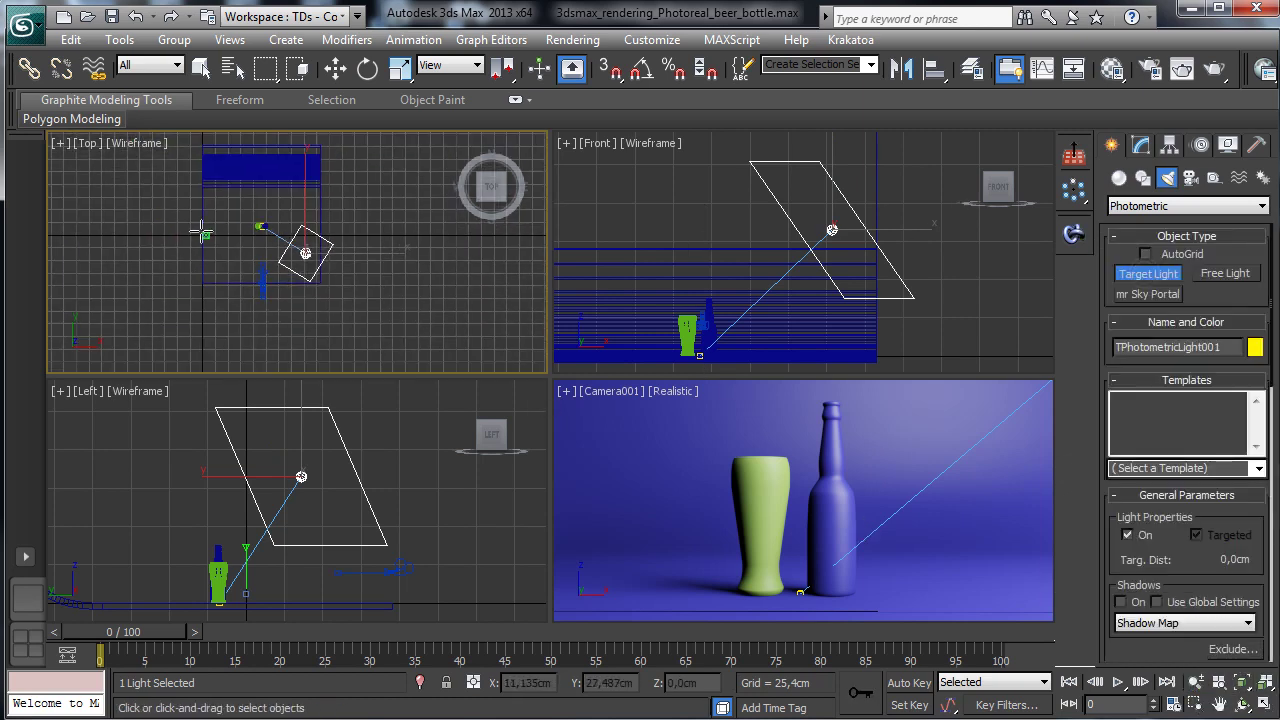
left_click_drag(193, 268, 260, 228)
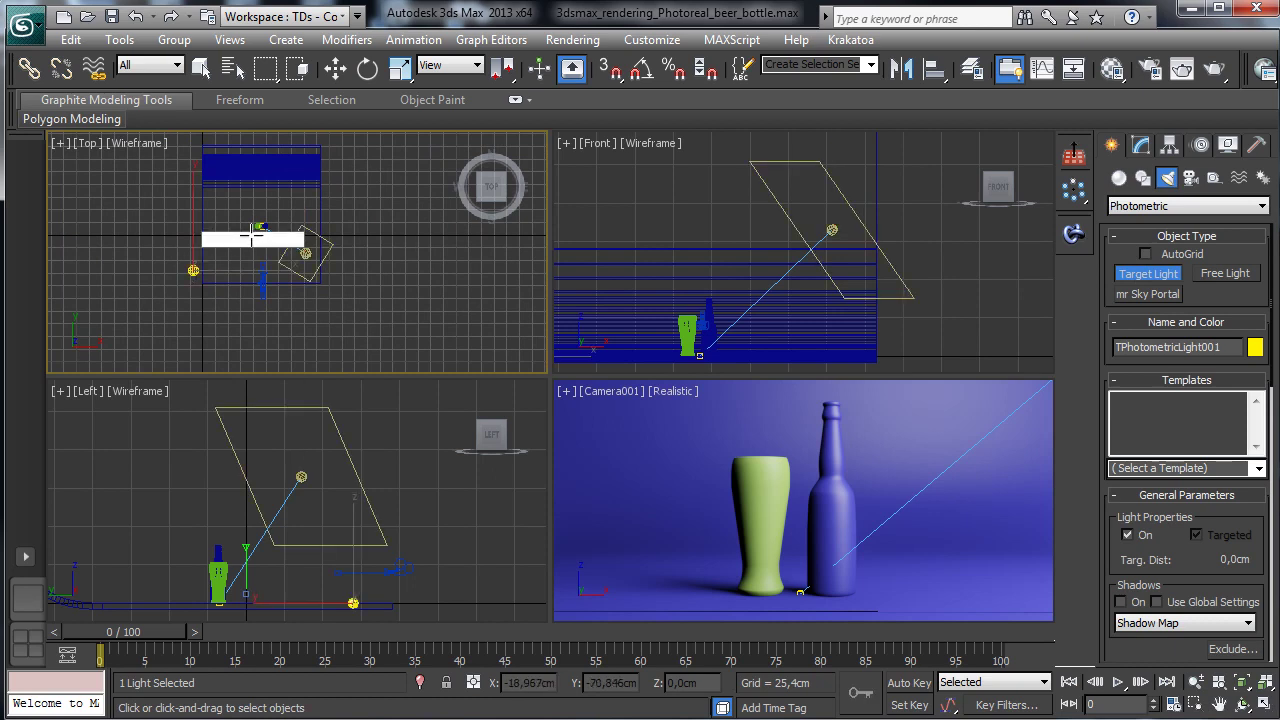
Step: Move TPhotometricLight002 up to Z 39,346cm in the Left viewport
left_click(336, 67)
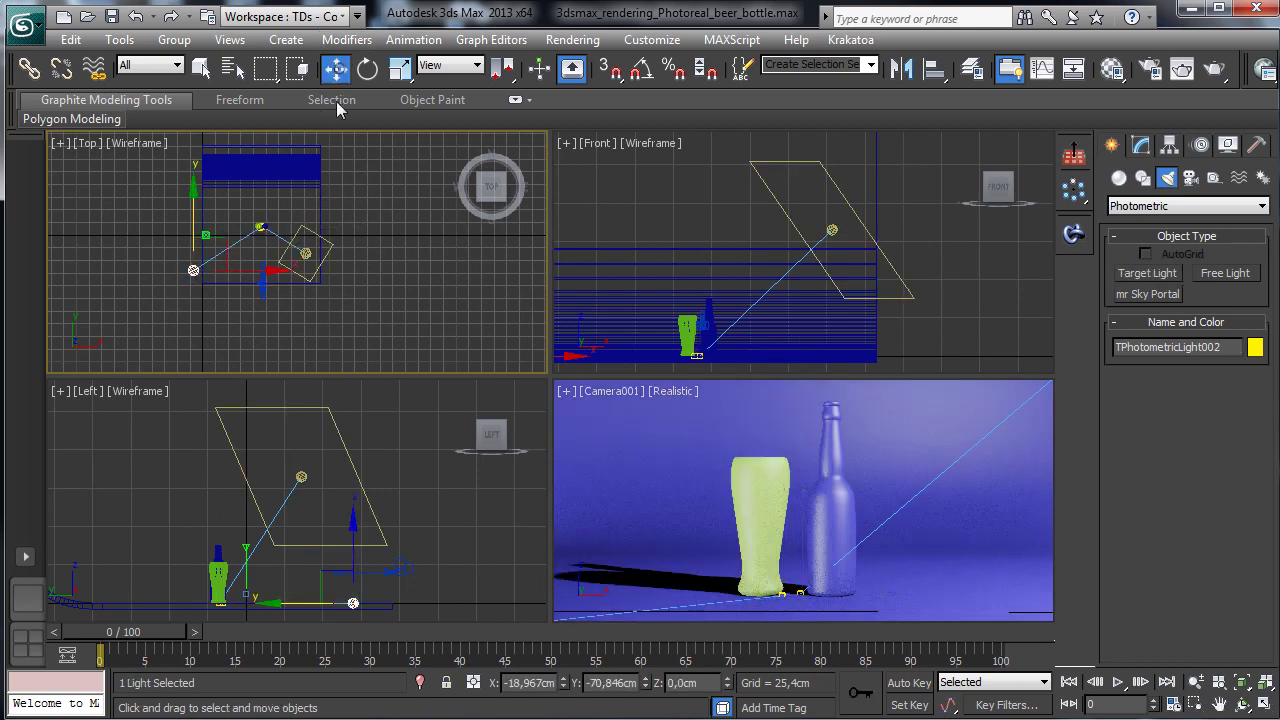
mouse_move(357, 545)
left_mouse_down()
mouse_move(359, 475)
mouse_move(358, 543)
left_mouse_up()
right_click(745, 446)
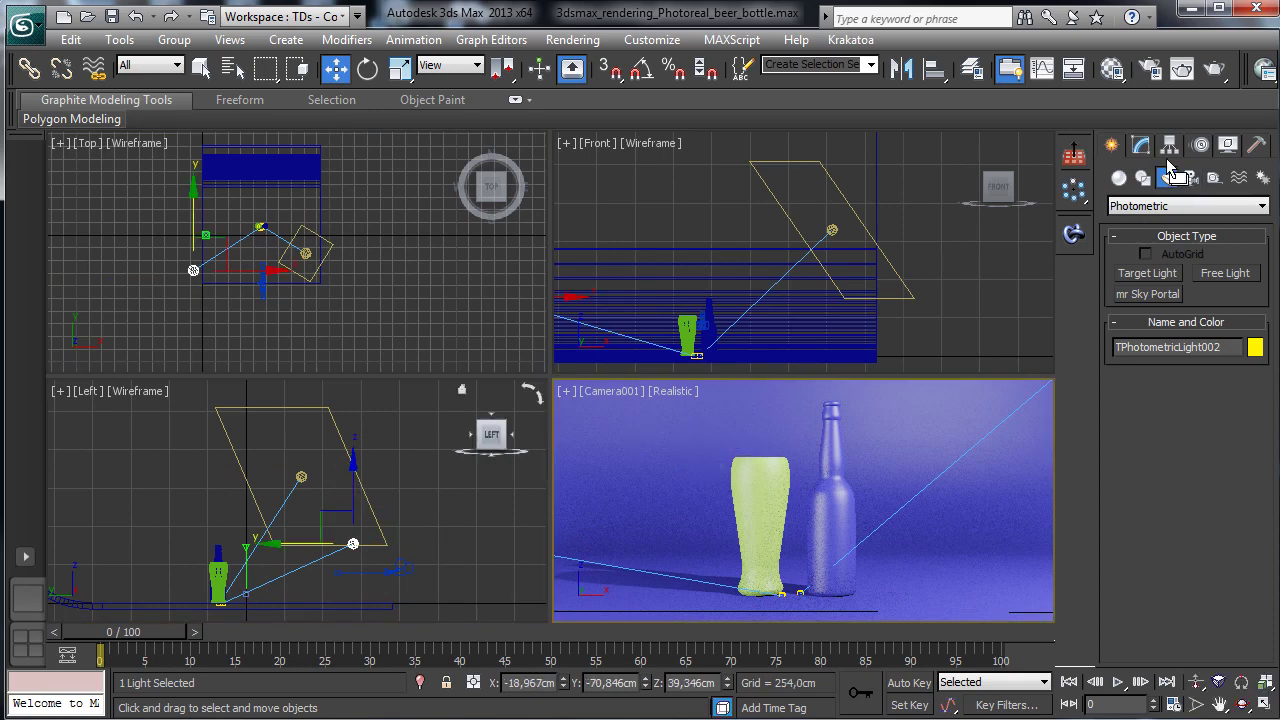
left_click(1142, 147)
Step: Set TPhotometricLight002 to emit from a Rectangle sized 121,92 × 106,68 cm
scroll(1222, 413, "up", 5)
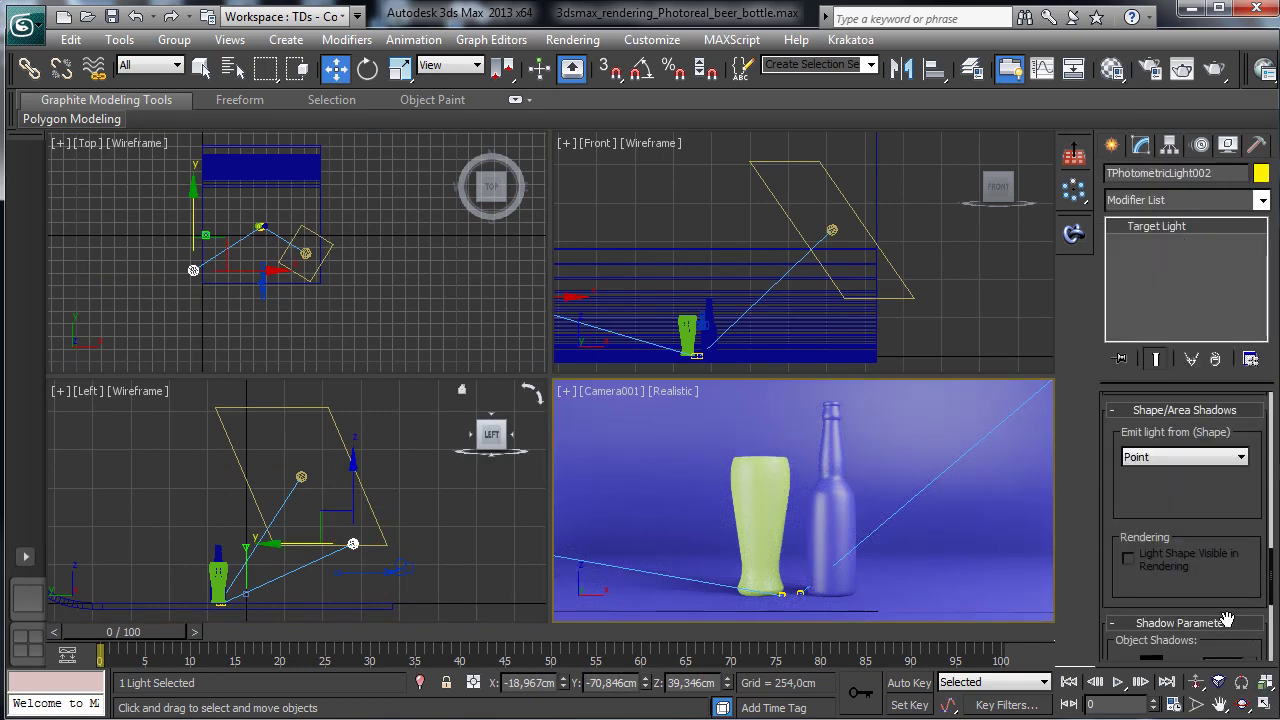
left_click(1205, 517)
left_click(1160, 563)
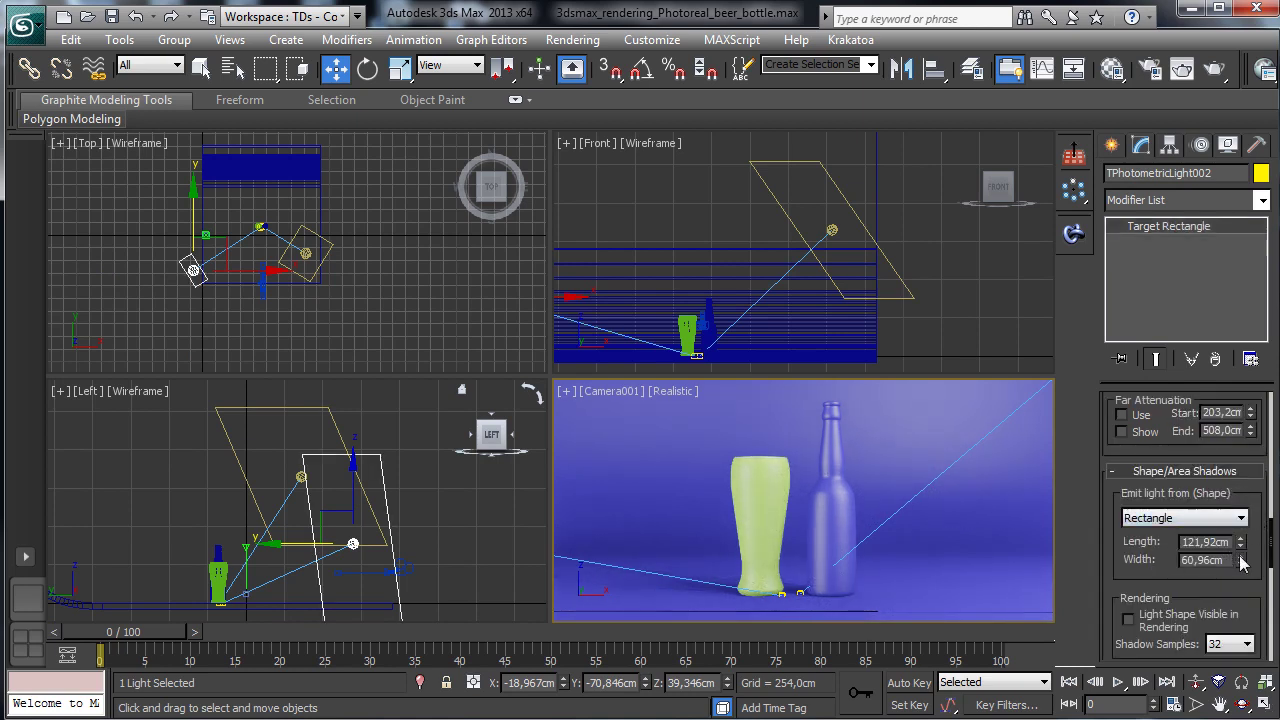
left_click_drag(1242, 563, 1242, 520)
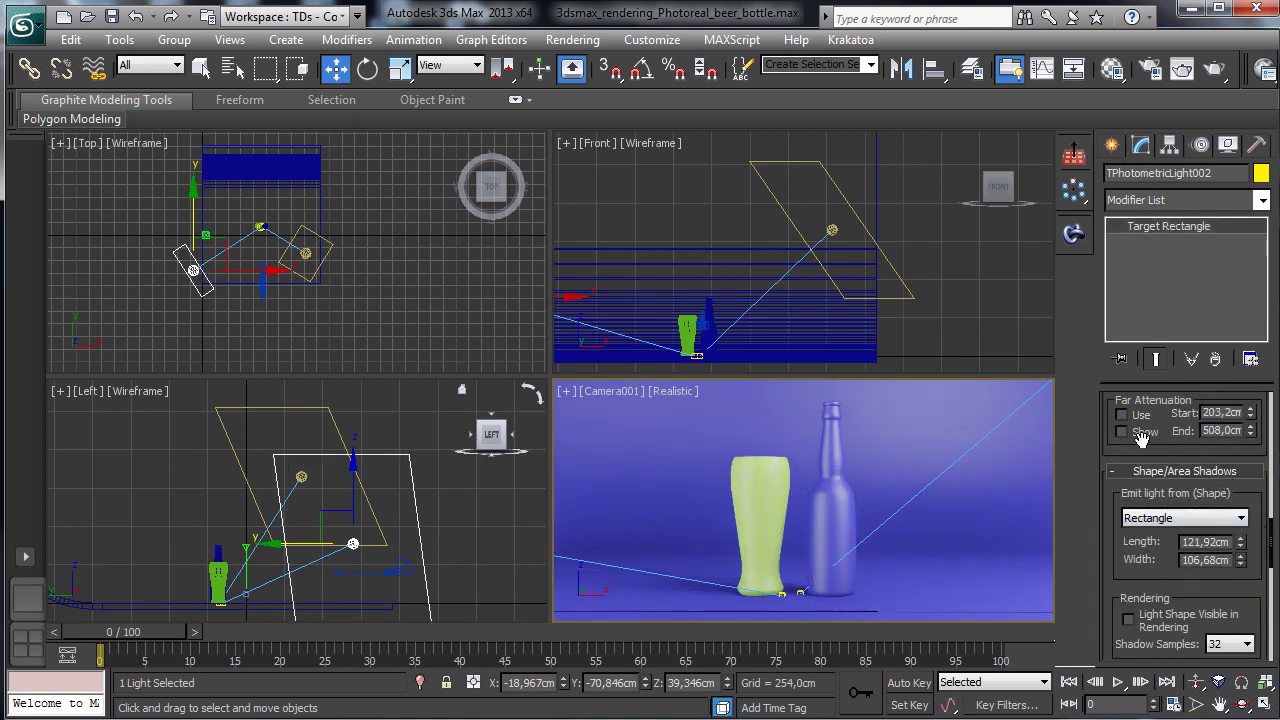
scroll(1170, 440, "up", 5)
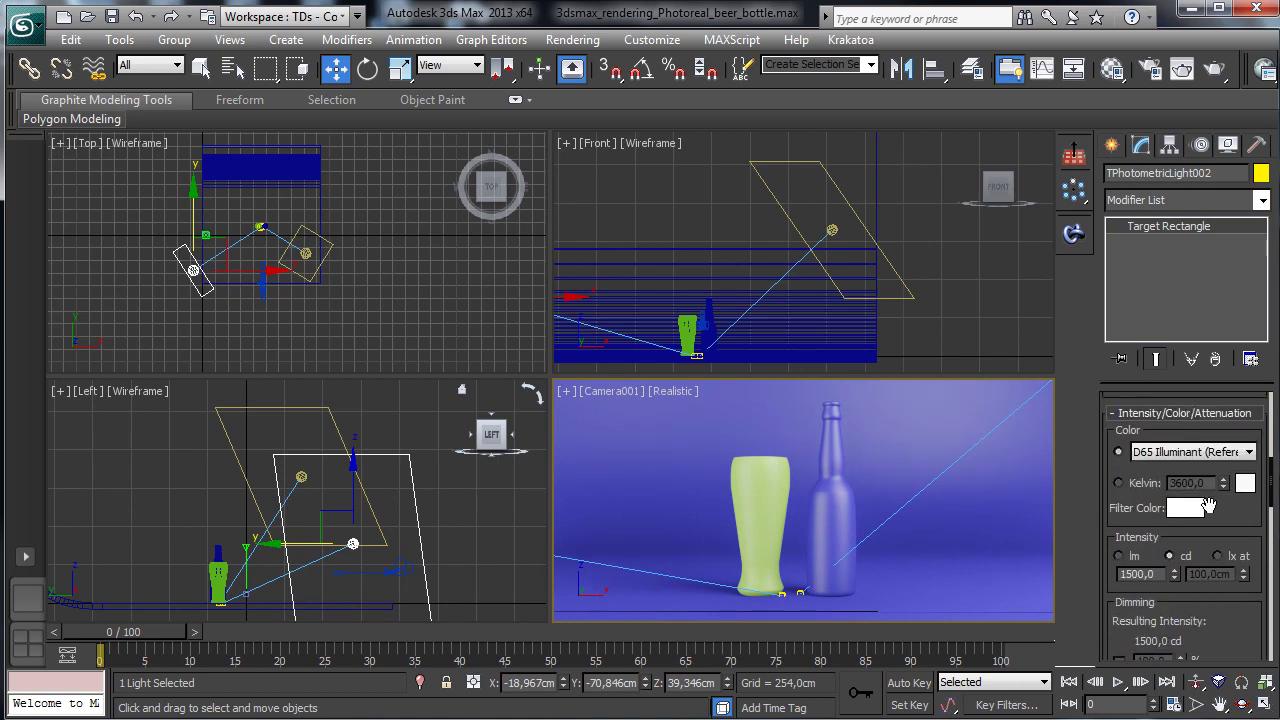
scroll(1210, 512, "up", 4)
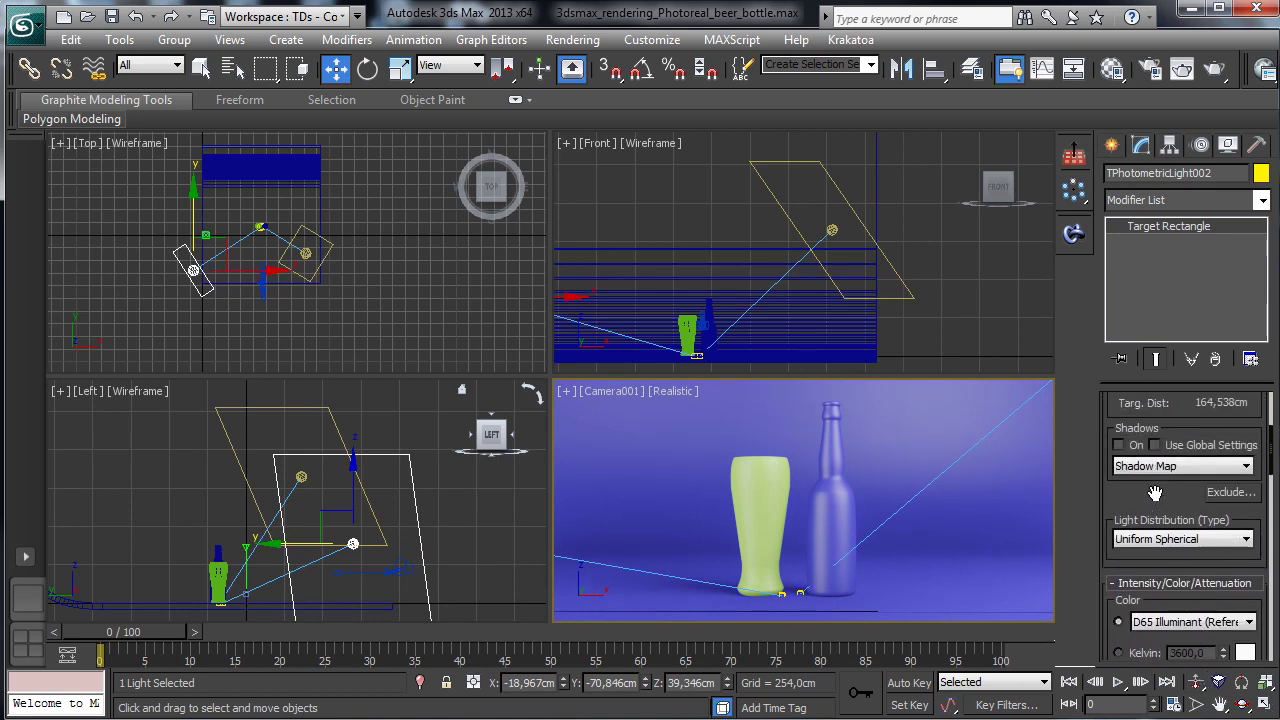
scroll(1155, 545, "up", 2)
scroll(1160, 580, "up", 3)
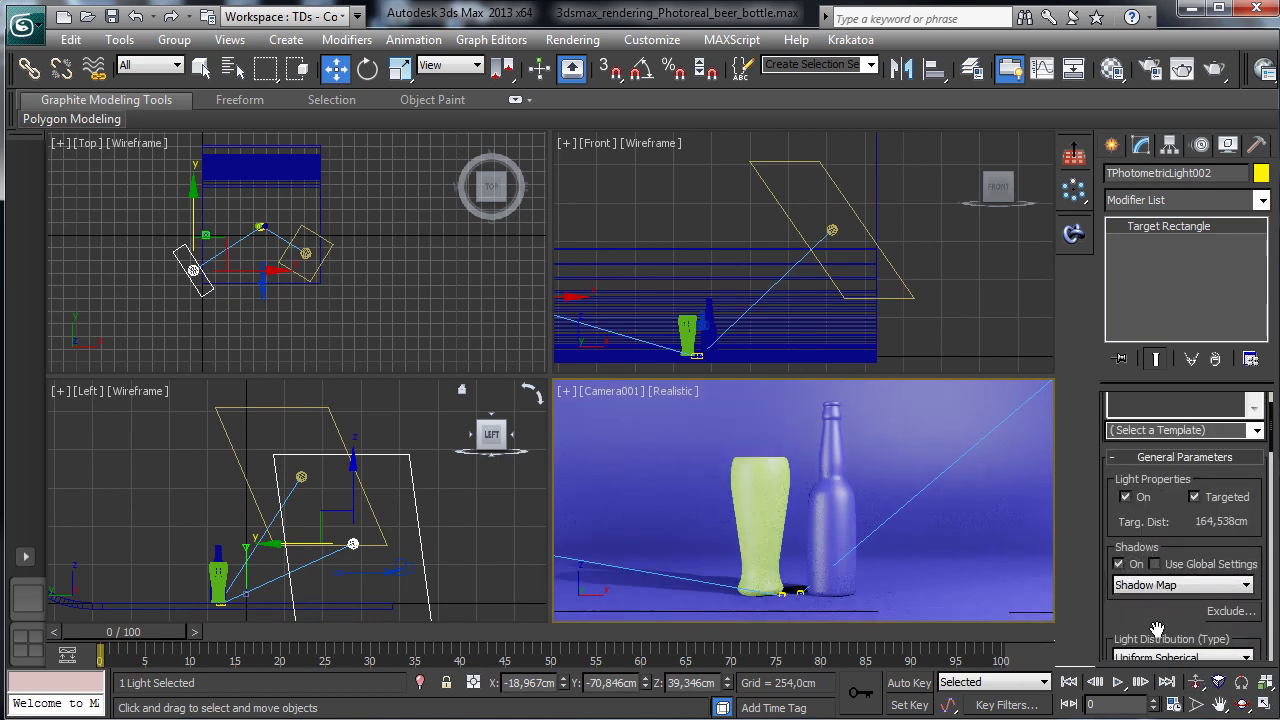
left_click_drag(1154, 668, 1200, 399)
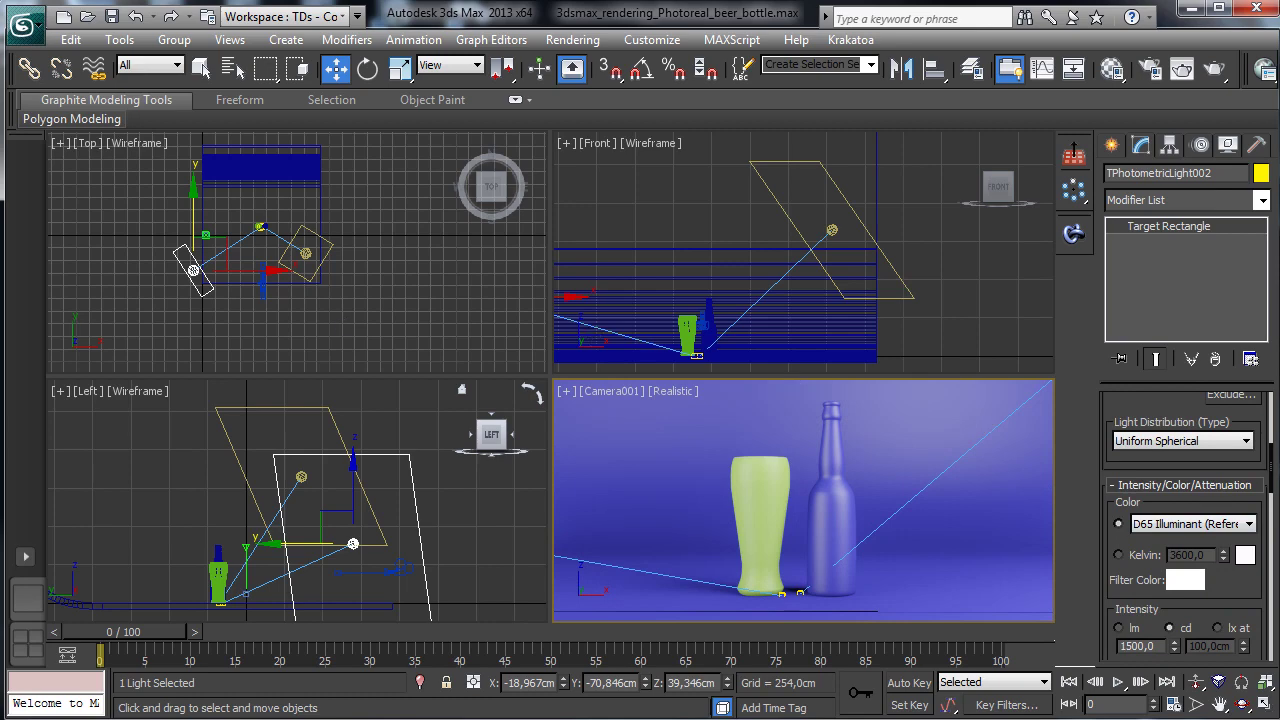
Step: Give TPhotometricLight002 a warm brown filter colour (103/65/47)
left_click(1185, 579)
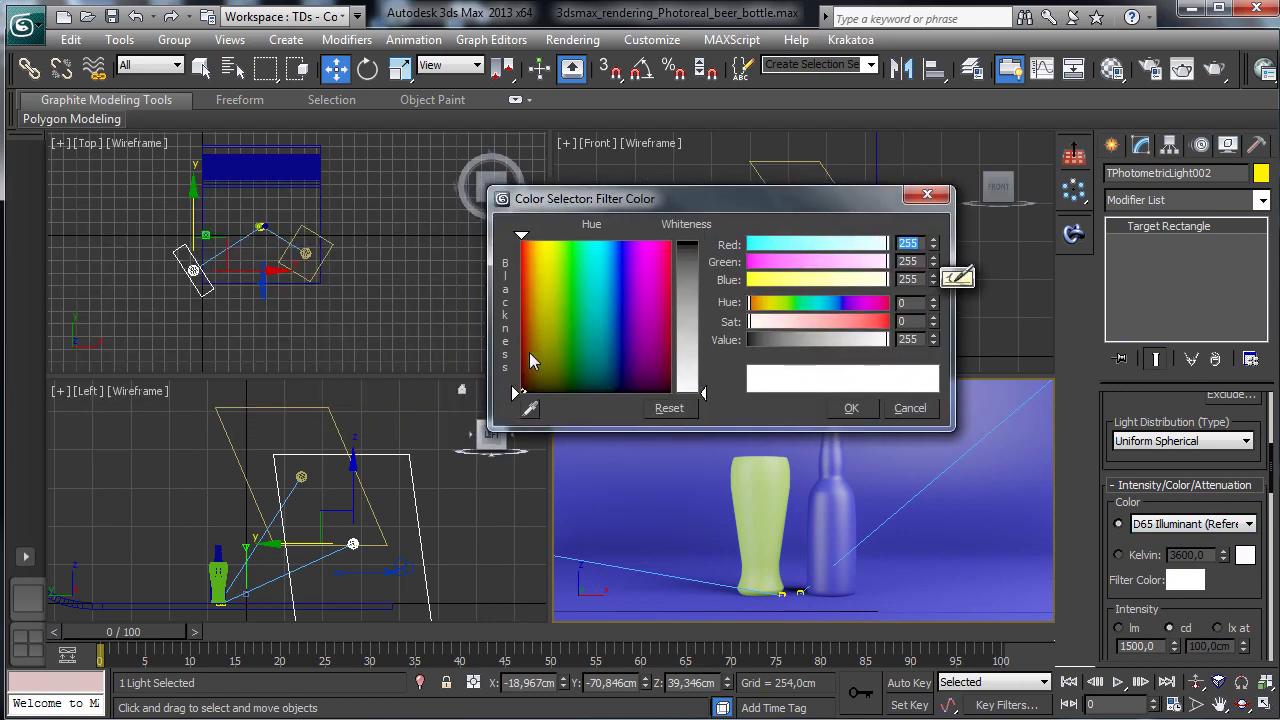
left_click(529, 352)
left_click(697, 300)
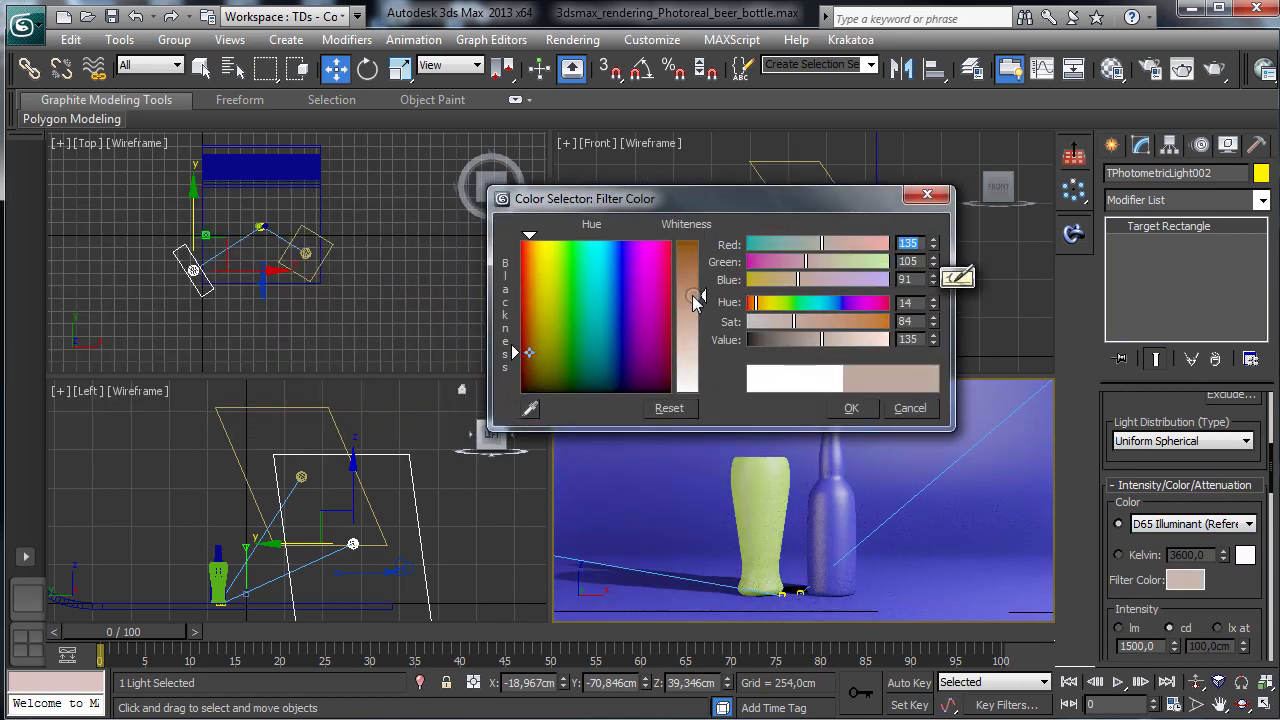
left_click_drag(697, 300, 697, 268)
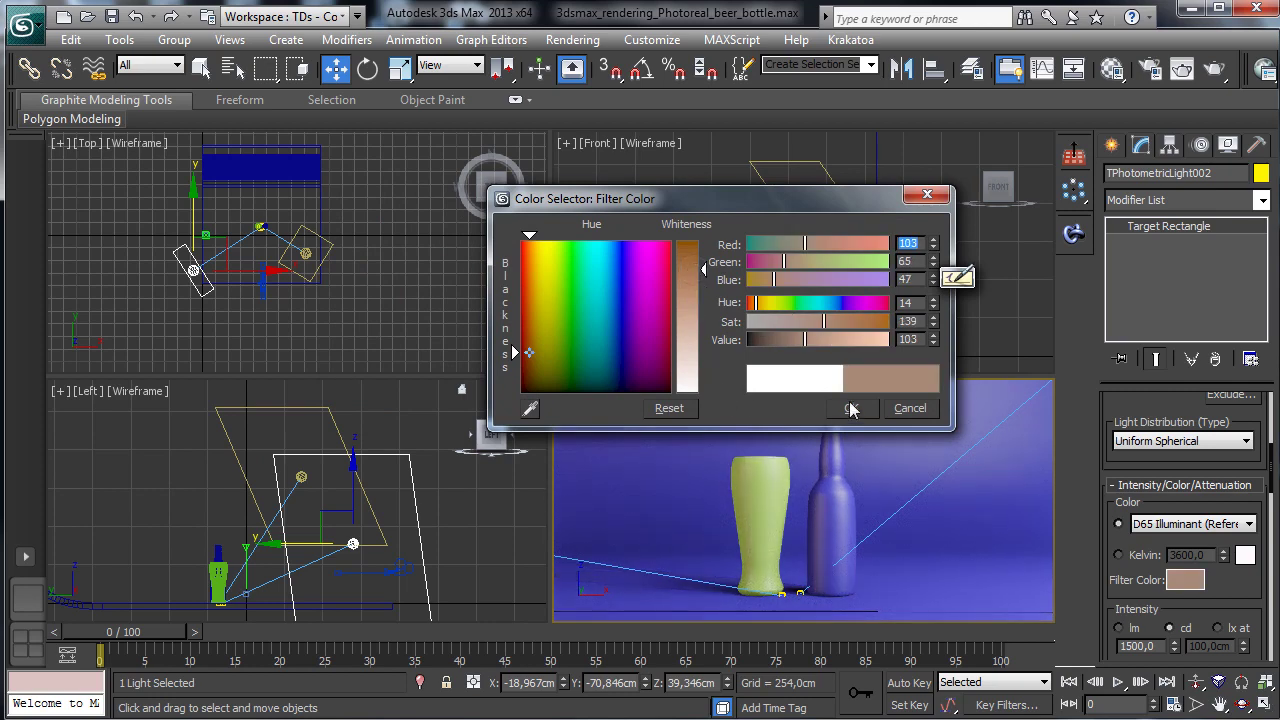
left_click(851, 409)
Step: Set the light intensity to 750 cd and render the camera view again
scroll(1150, 497, "down", 5)
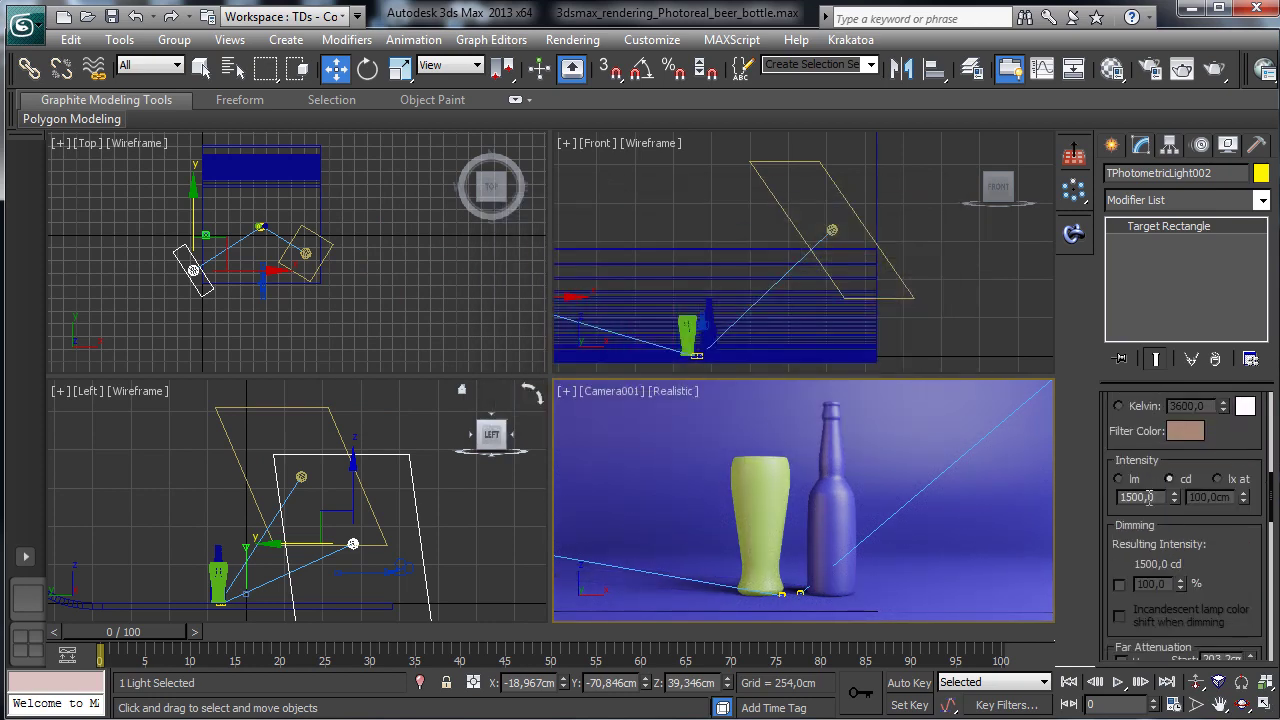
double_click(1150, 497)
type("750")
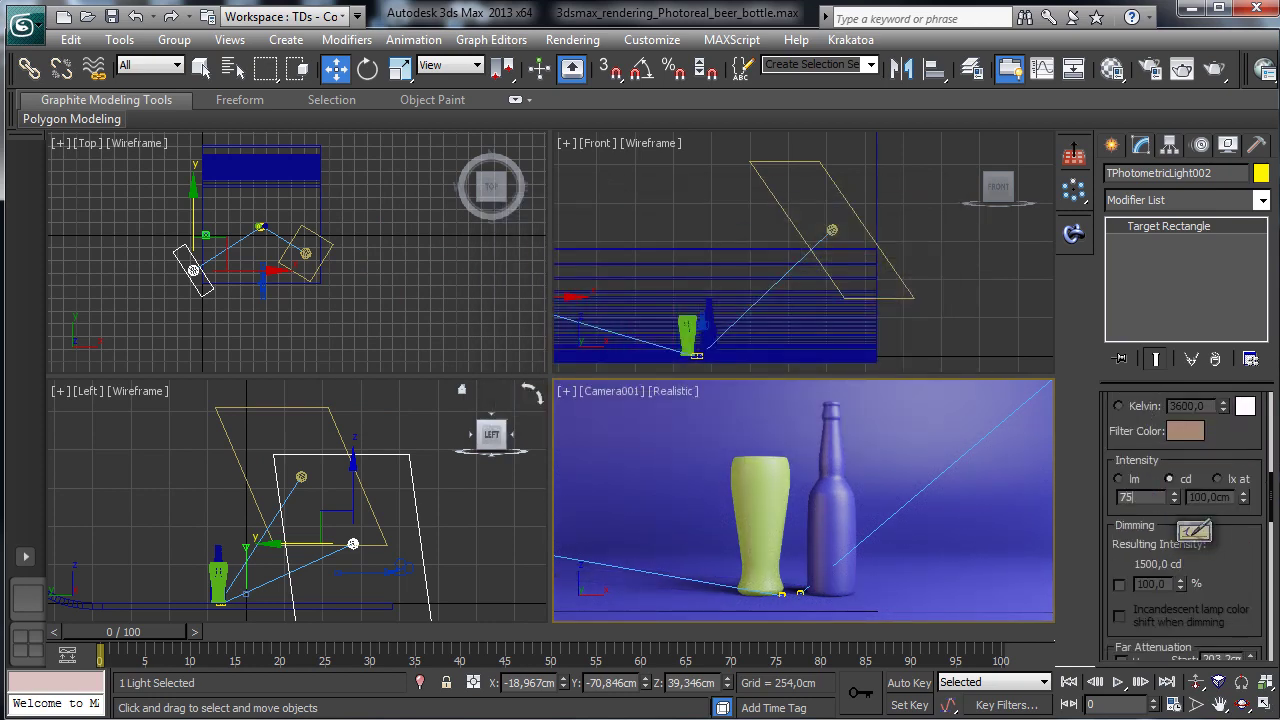
key("Return")
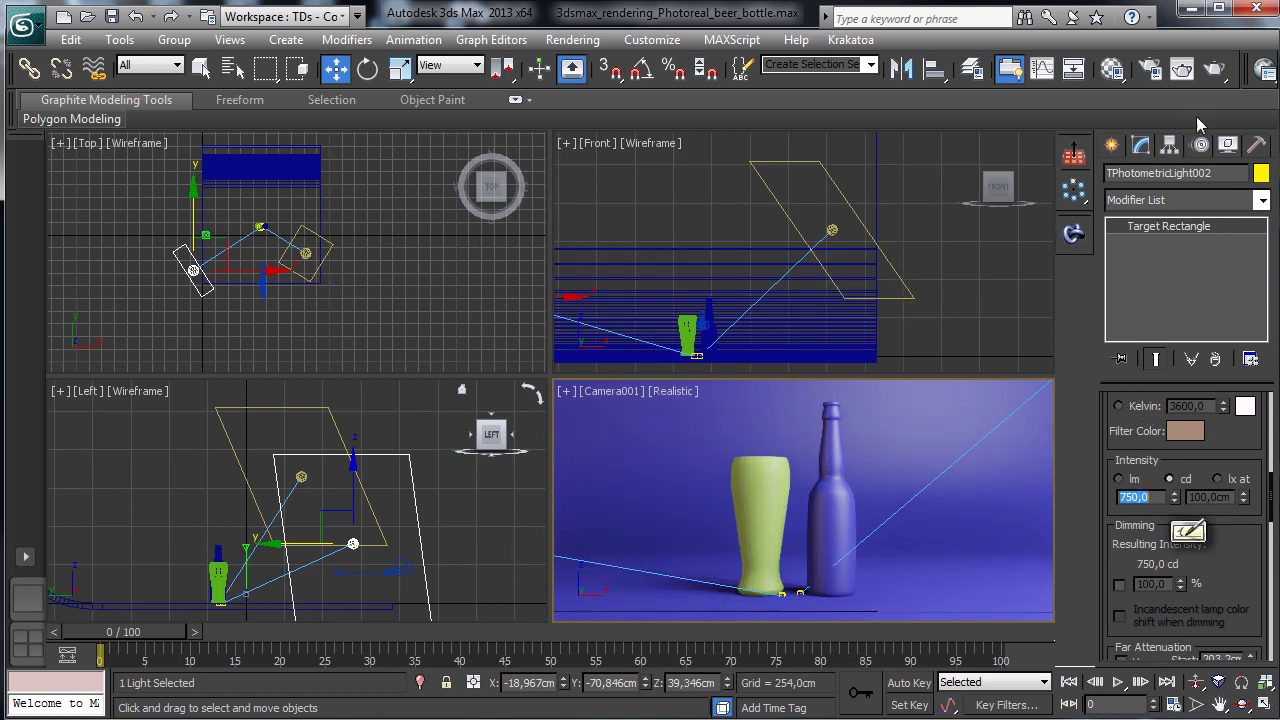
left_click(1213, 69)
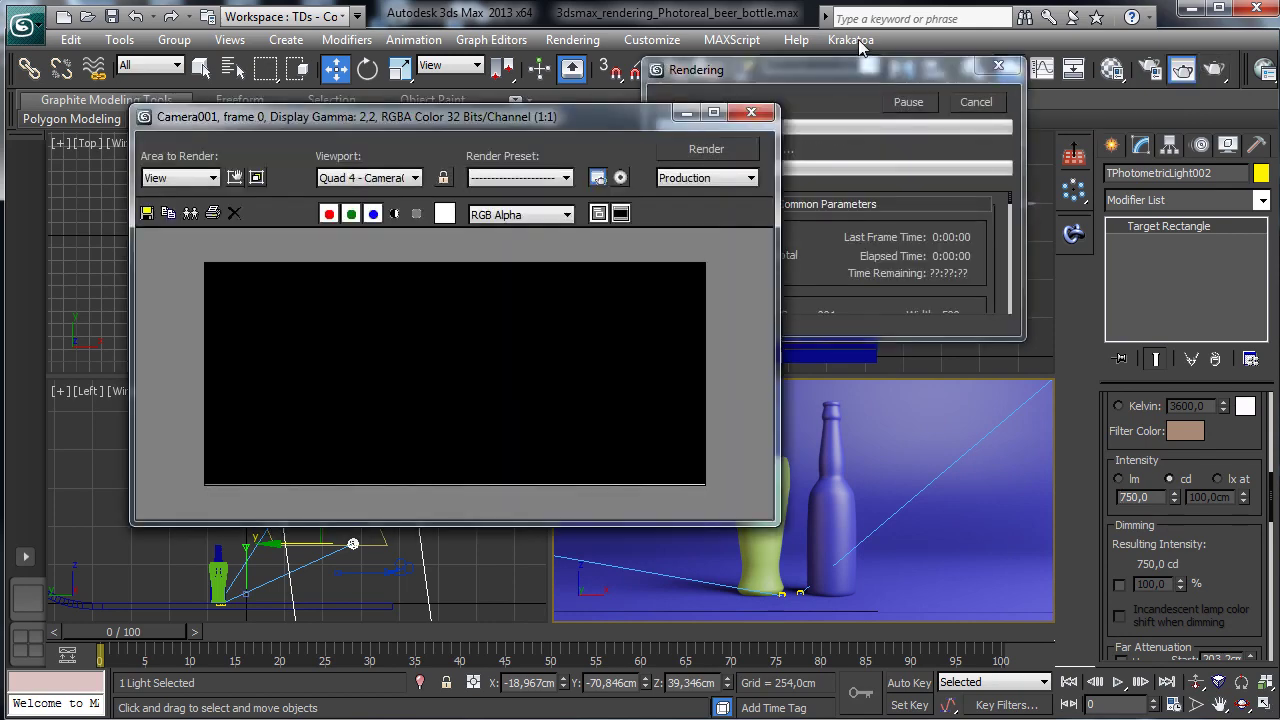
left_click_drag(831, 63, 1046, 63)
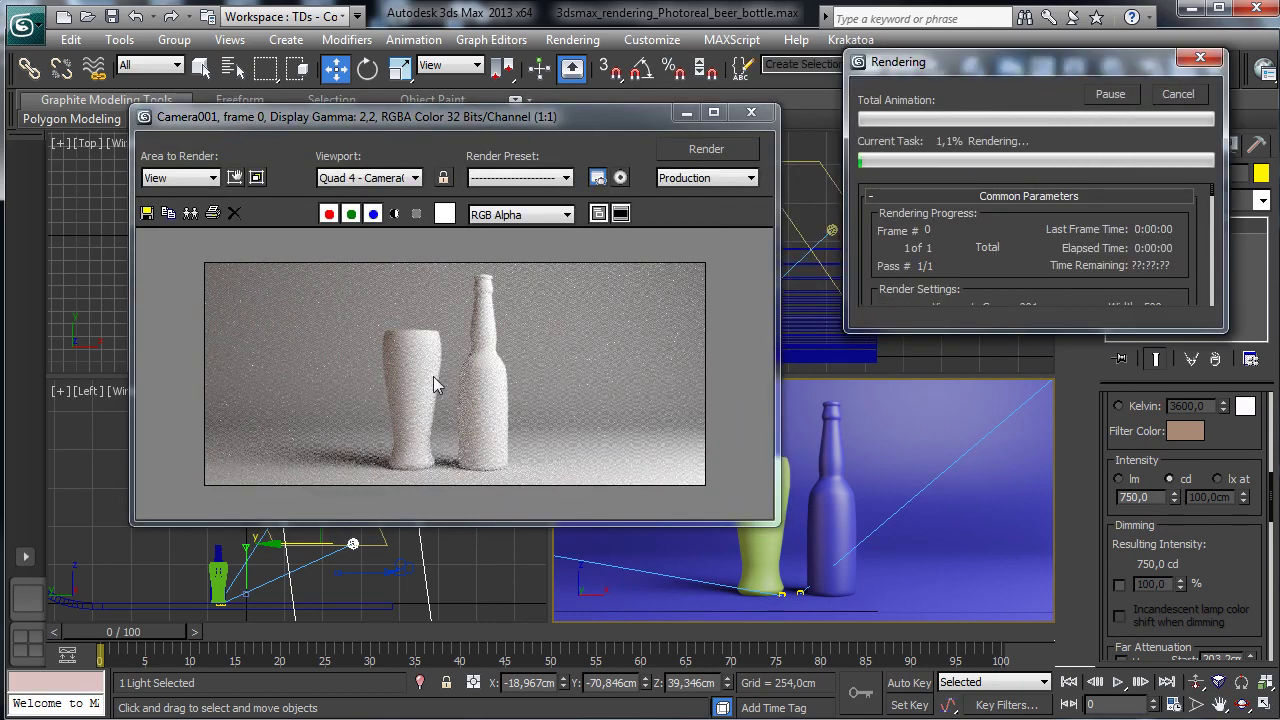
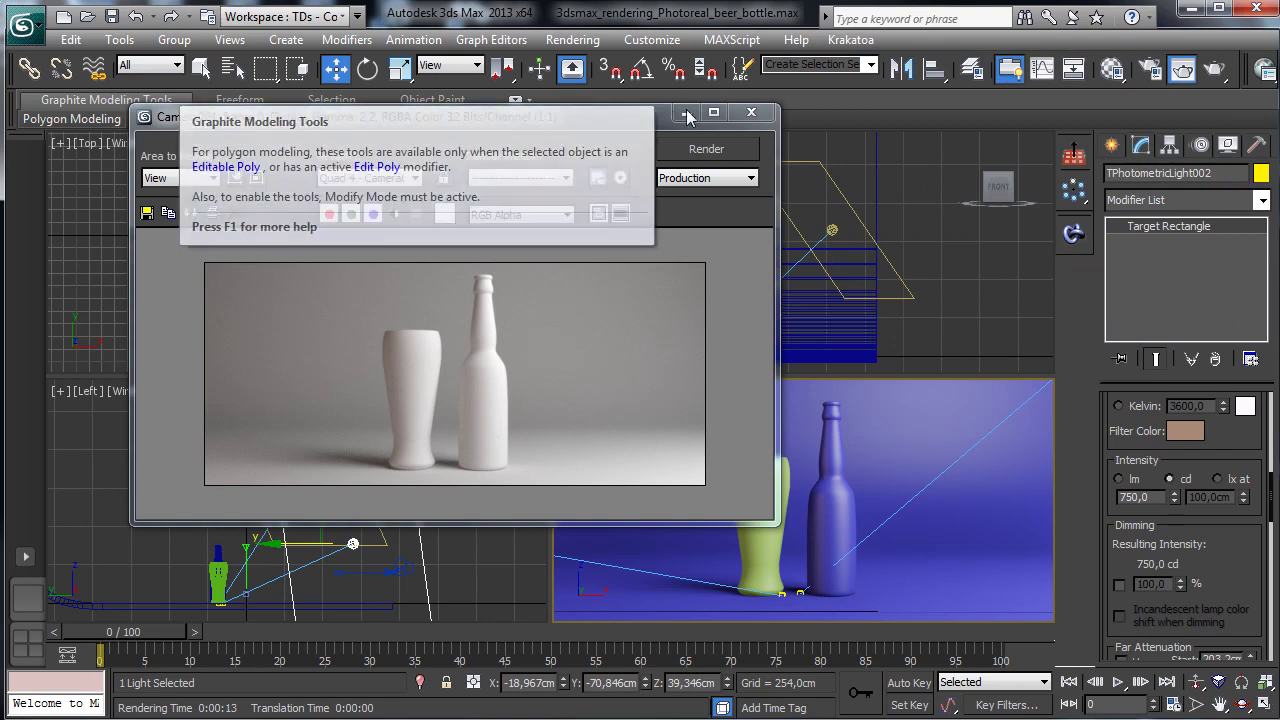
Step: Create a photometric target light in the Top view aimed at the glass and bottle
left_click(646, 97)
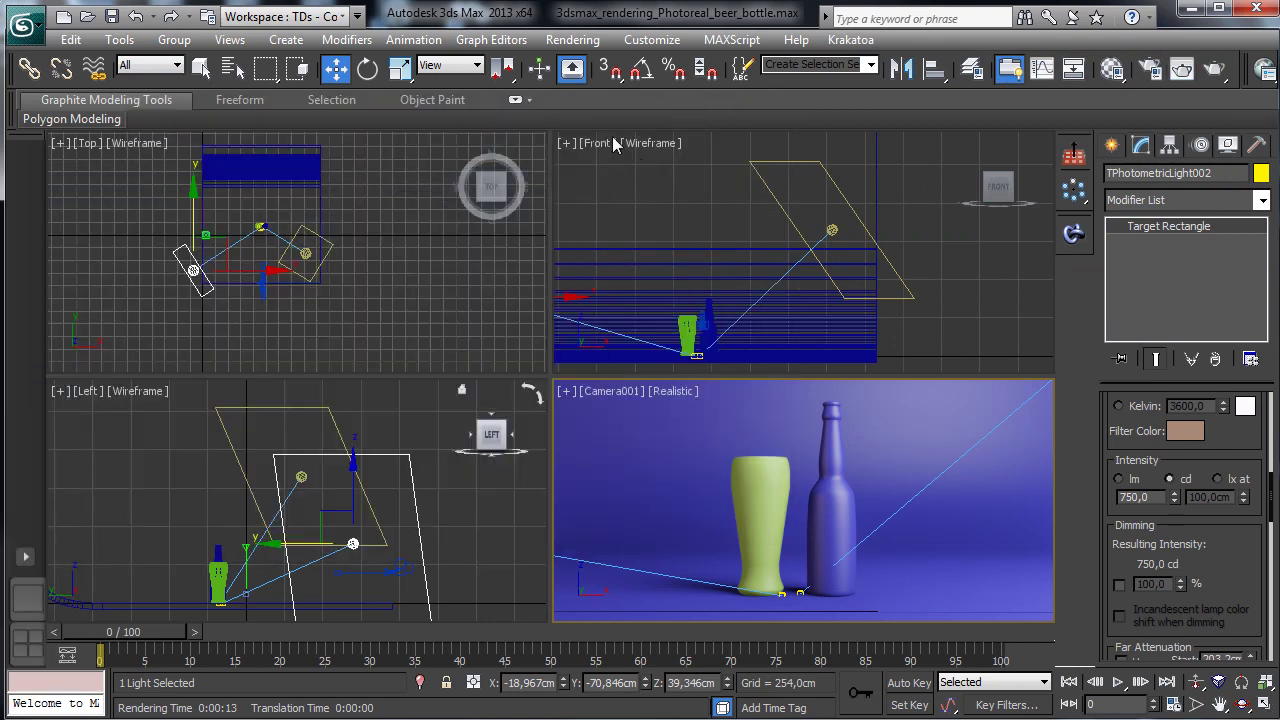
left_click(1111, 145)
left_click(1148, 278)
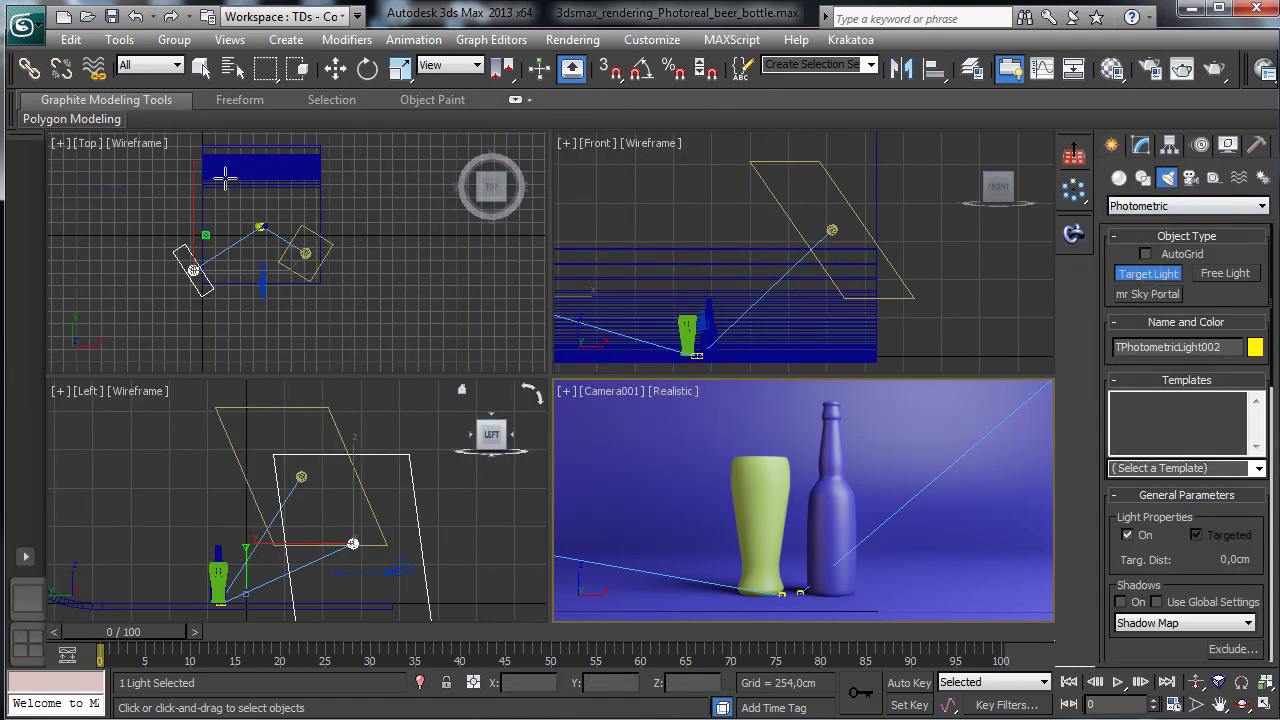
left_click_drag(231, 168, 260, 228)
Step: Raise the new light about 35 cm above the ground in the Left view
left_click(336, 68)
left_click(266, 511)
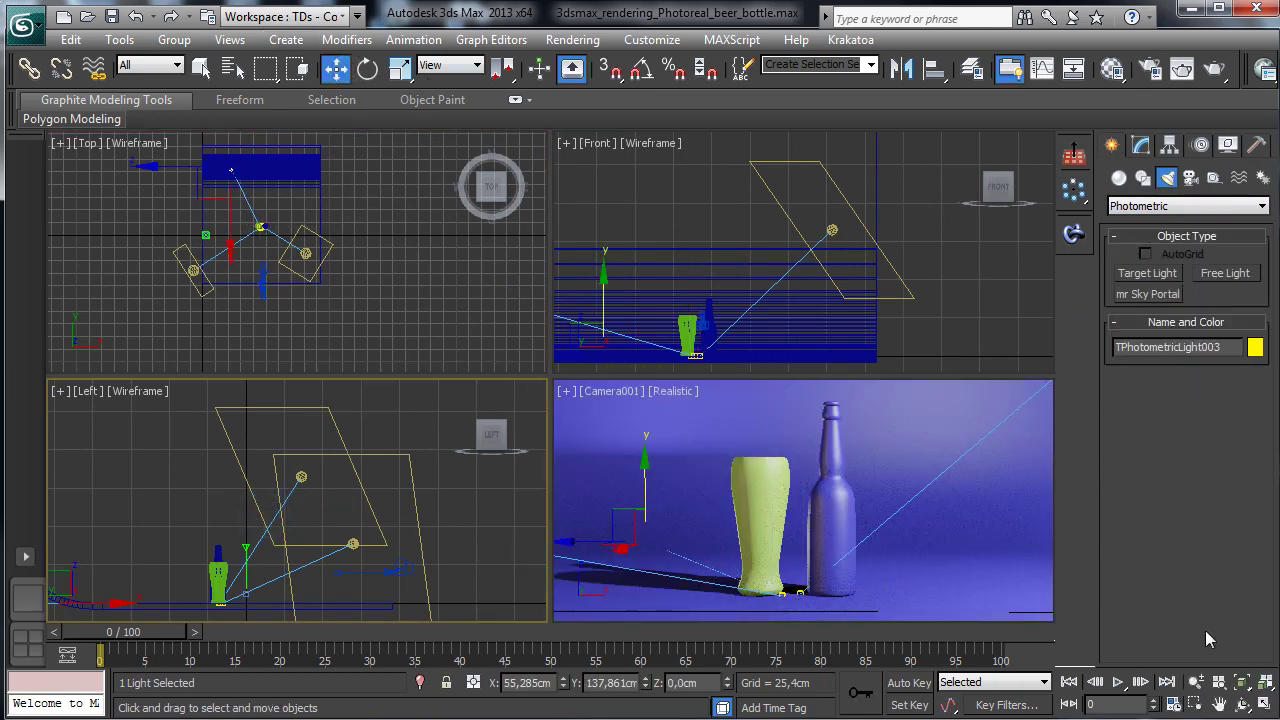
left_click(1240, 682)
left_click_drag(126, 485, 148, 360)
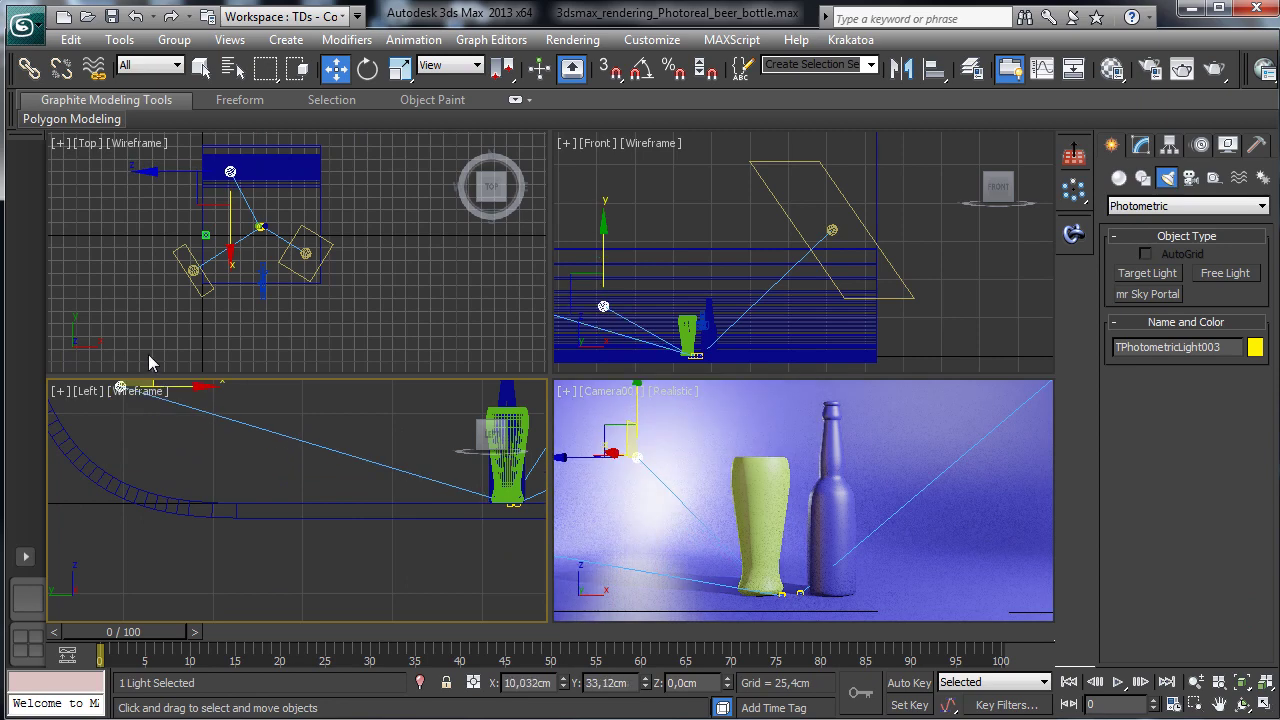
right_click(700, 451)
Step: Bring up TPhotometricLight003's parameters in the Modify panel
left_click(1169, 145)
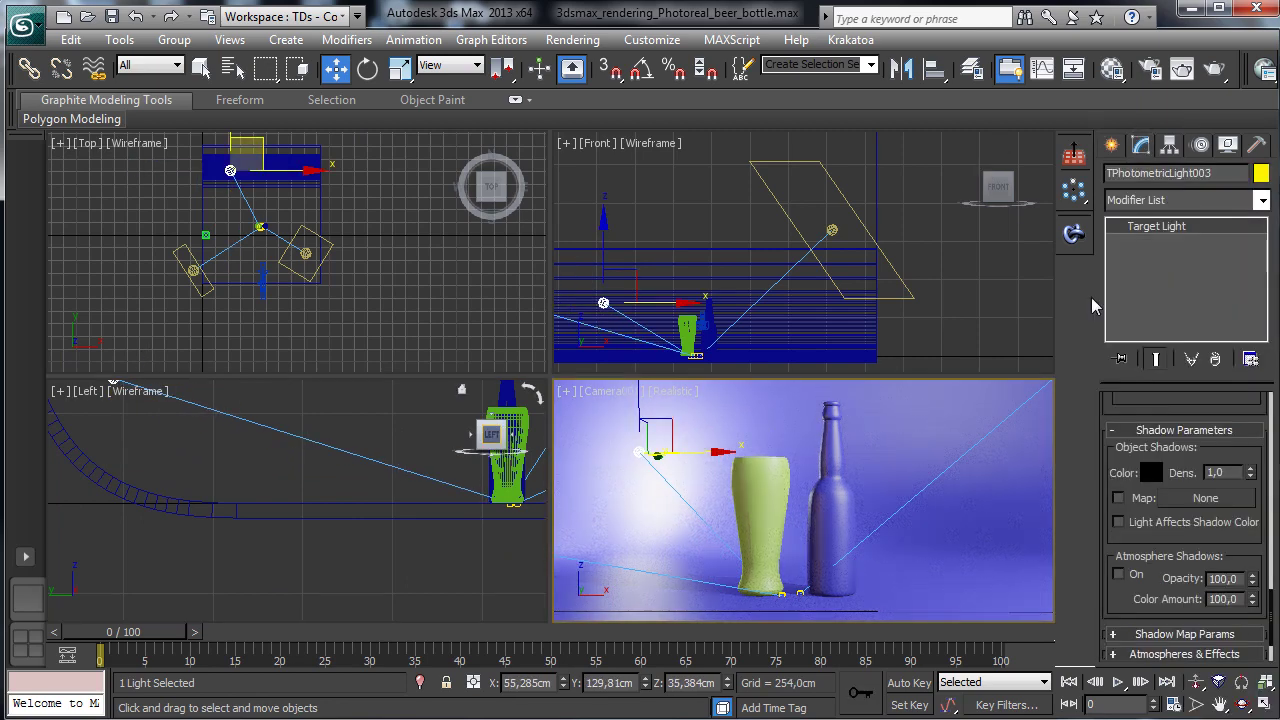
left_click_drag(1164, 410, 1176, 669)
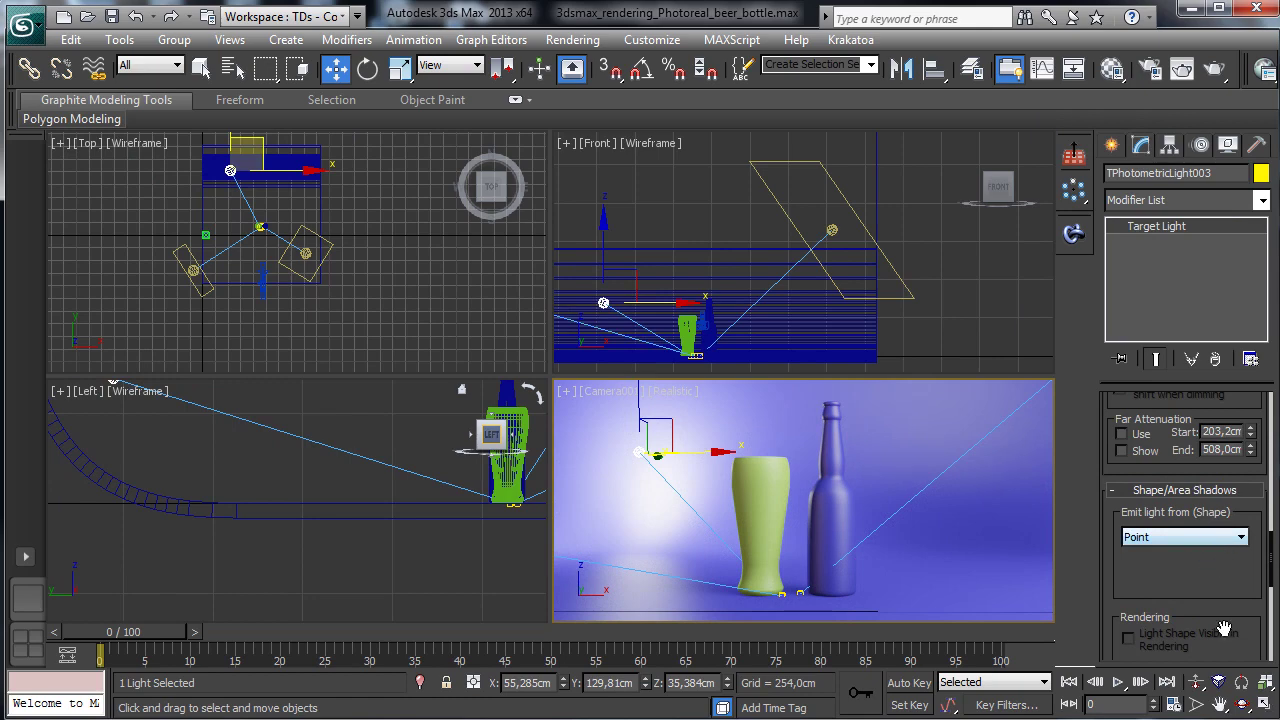
left_click_drag(1235, 365, 1237, 650)
left_click_drag(1210, 383, 1210, 459)
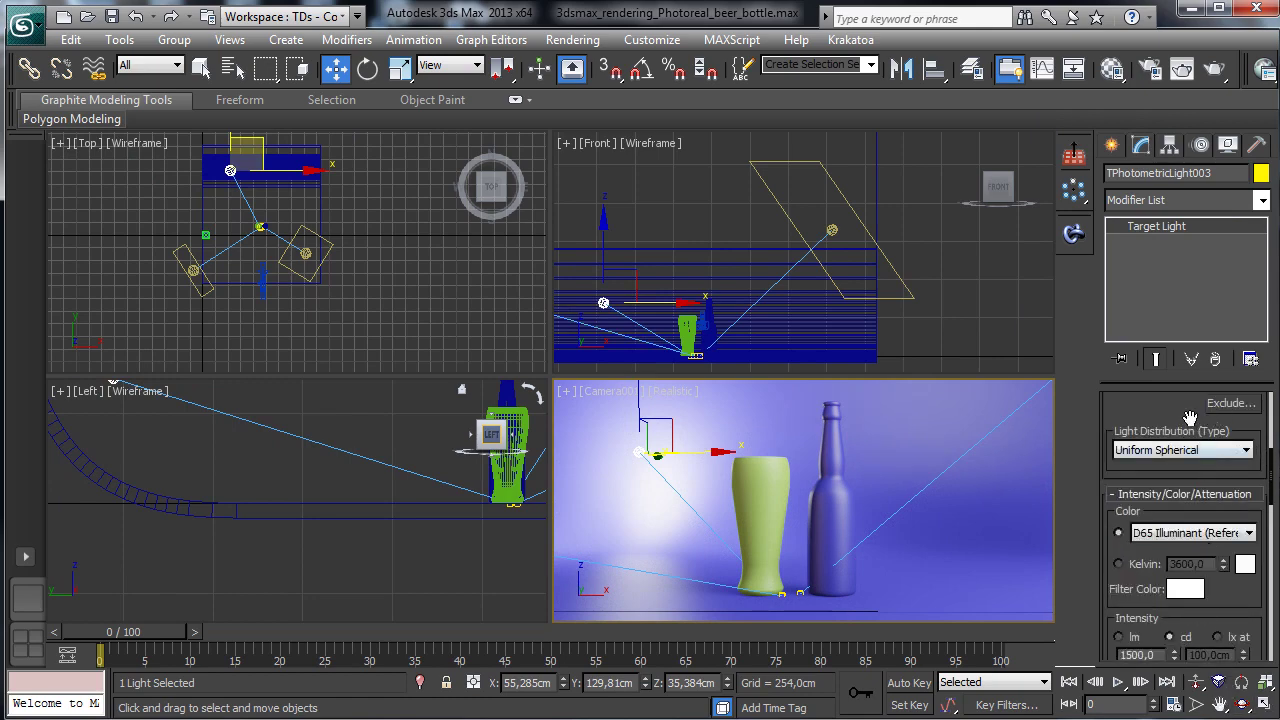
left_click_drag(1172, 417, 1177, 540)
Step: Exclude the Ground object from the new light's illumination
left_click(1240, 525)
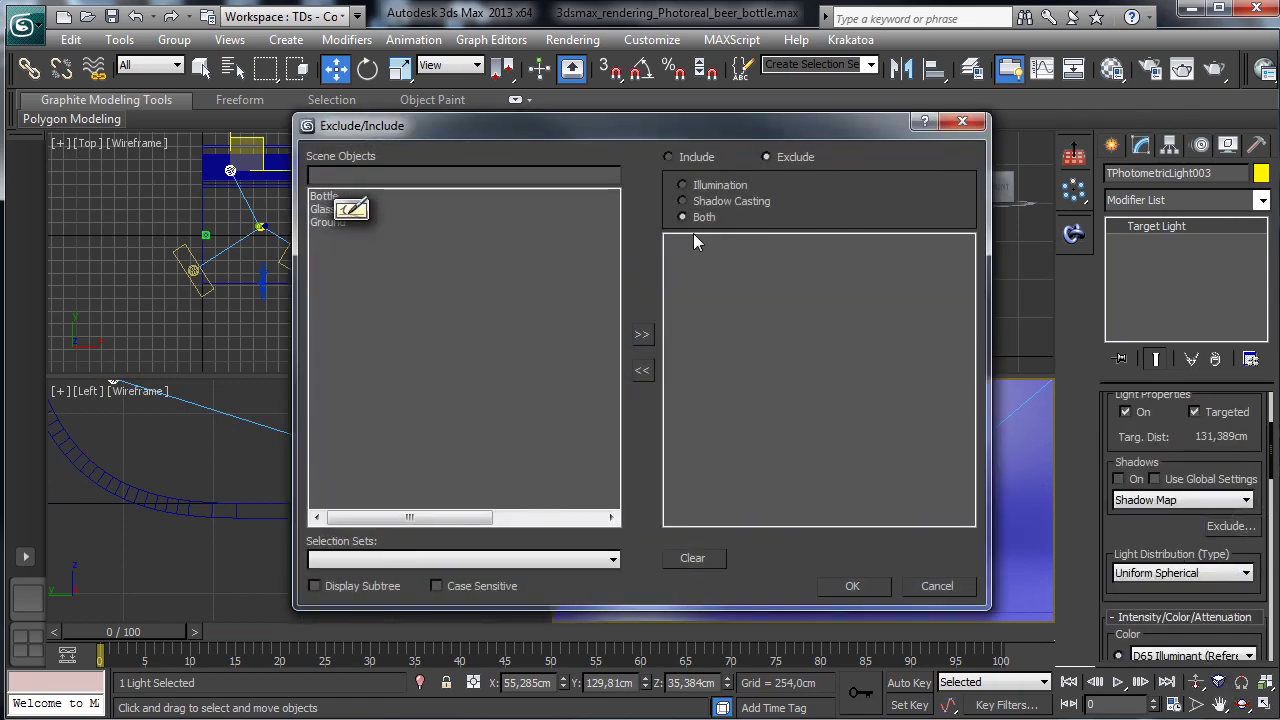
left_click(329, 222)
left_click(642, 335)
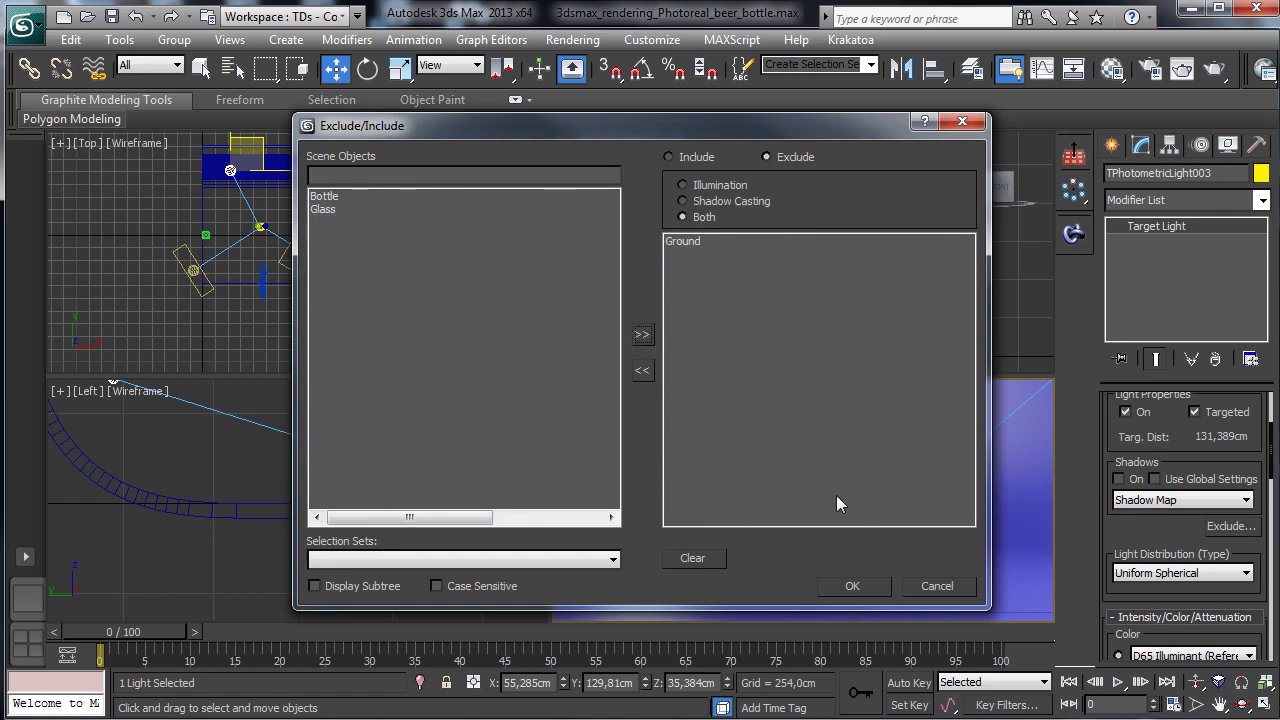
left_click(867, 591)
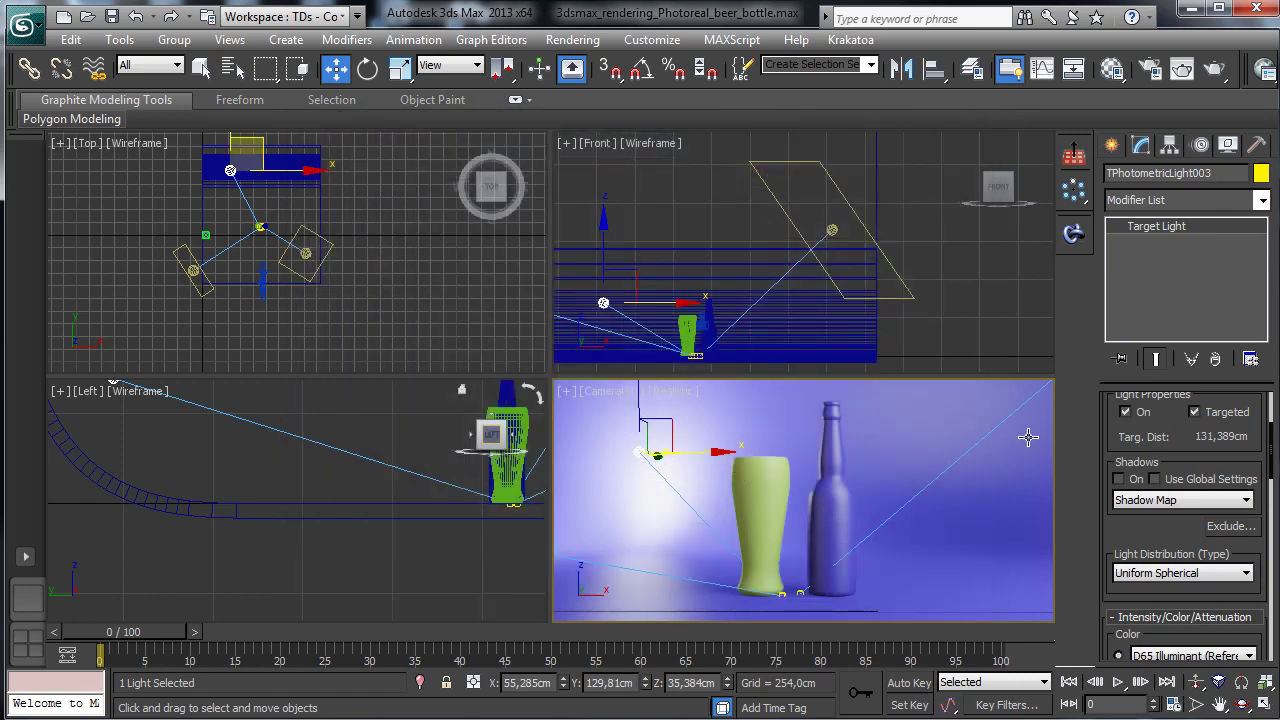
Step: Turn off the light's shadows and make it emit light from a rectangle shape
left_click(1135, 481)
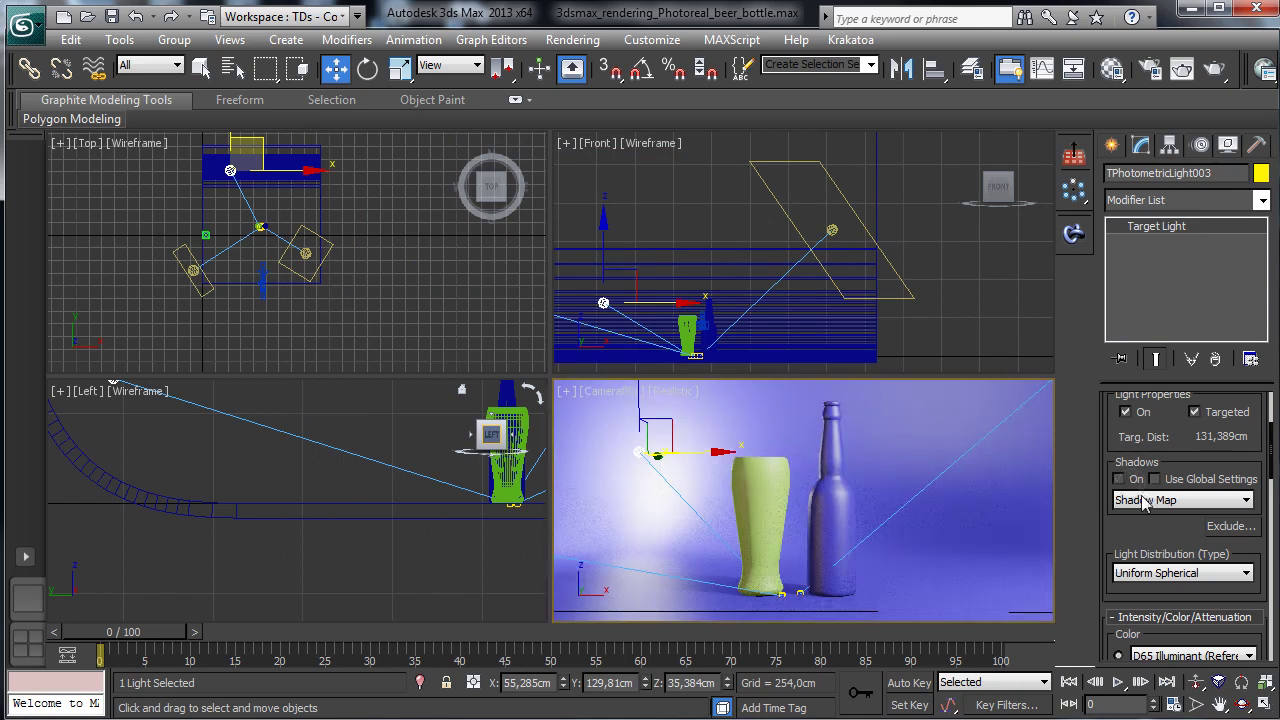
left_click_drag(1140, 532, 1192, 365)
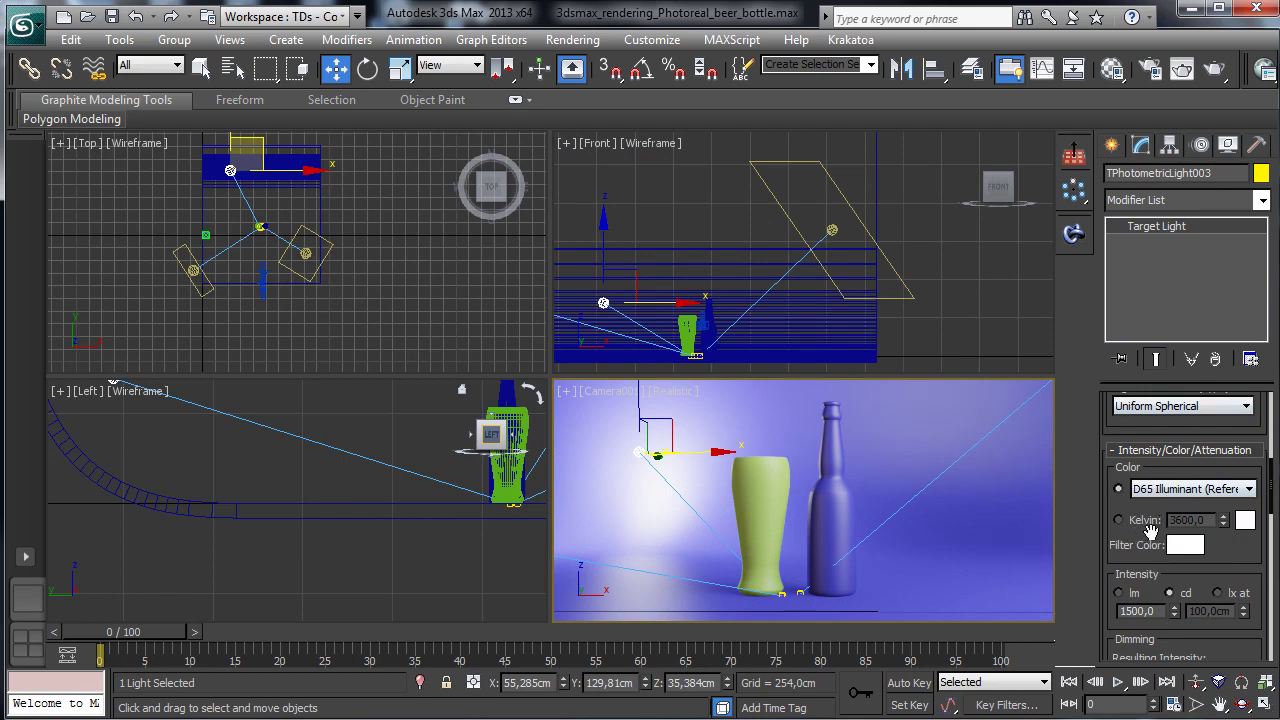
scroll(1218, 553, "down", 5)
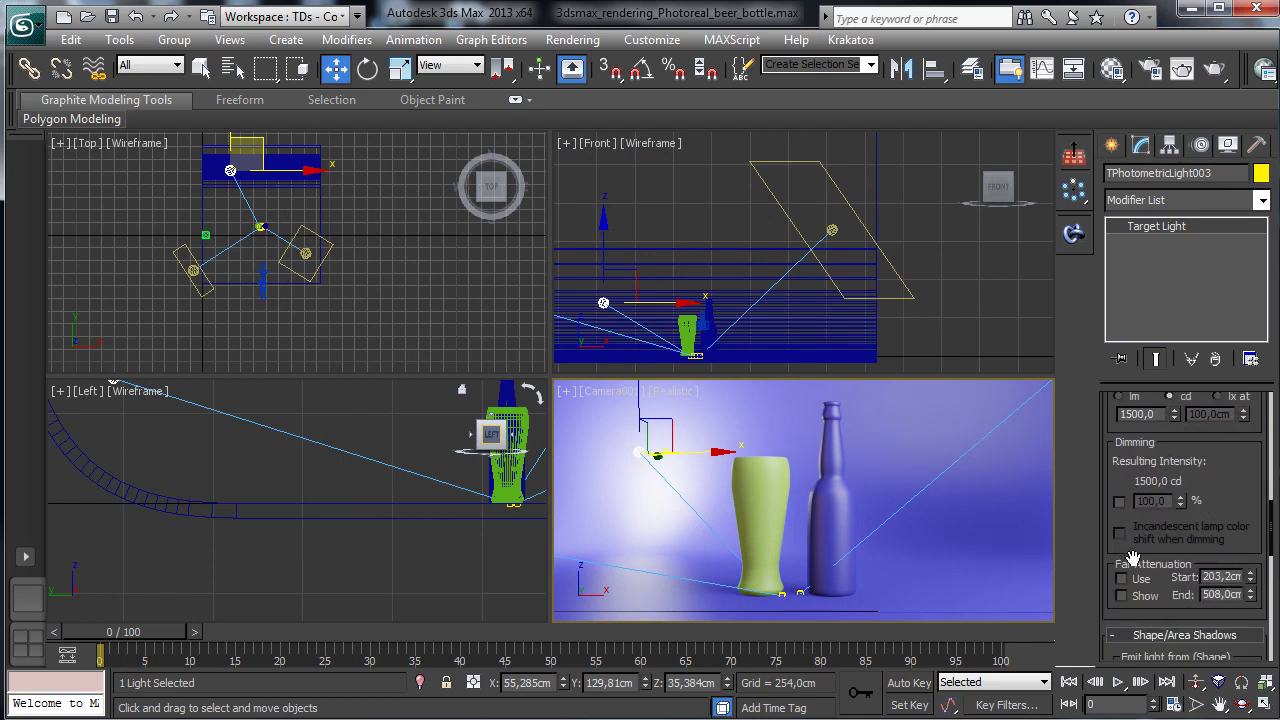
left_click_drag(1234, 489, 1204, 391)
left_click(1165, 534)
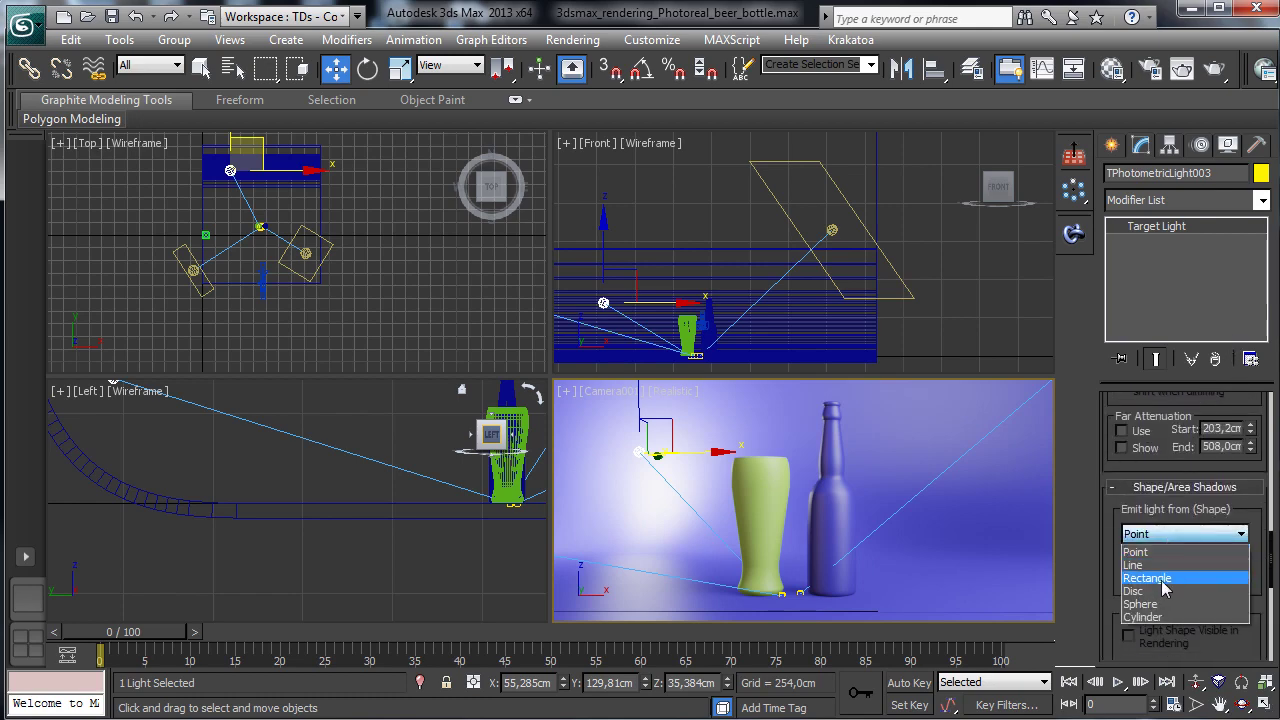
left_click(1166, 580)
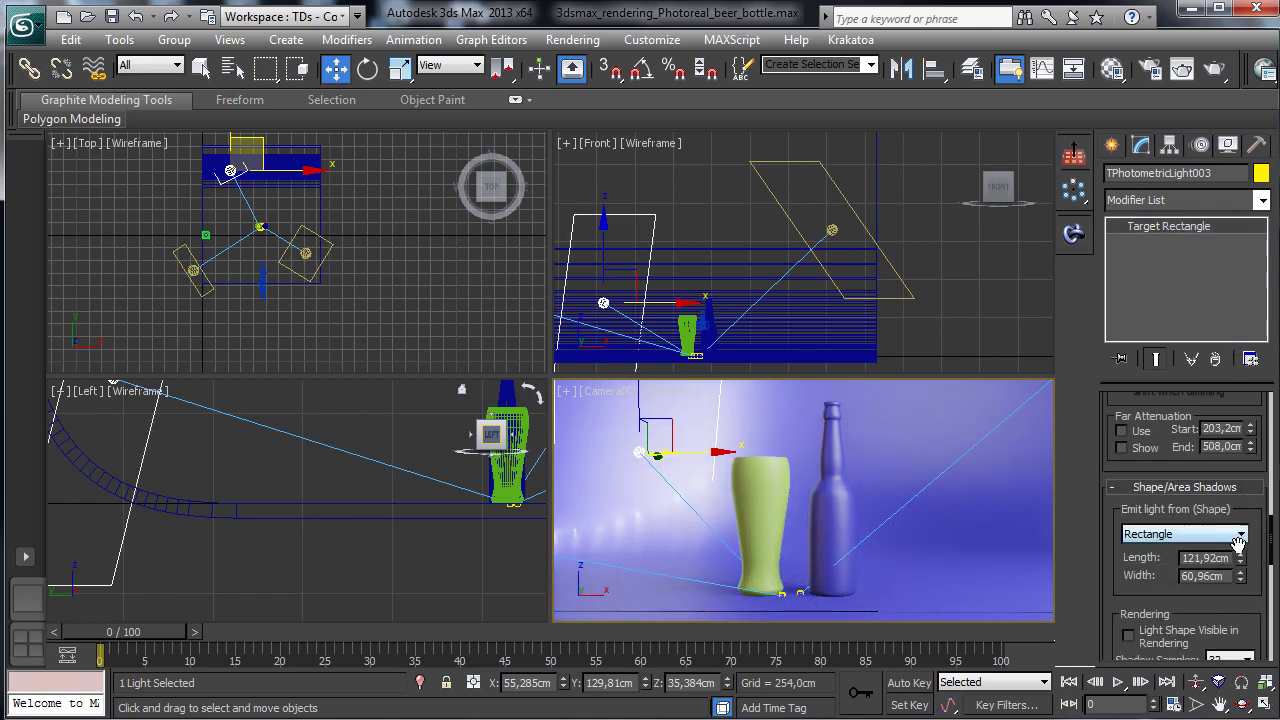
left_click_drag(1247, 594, 1240, 562)
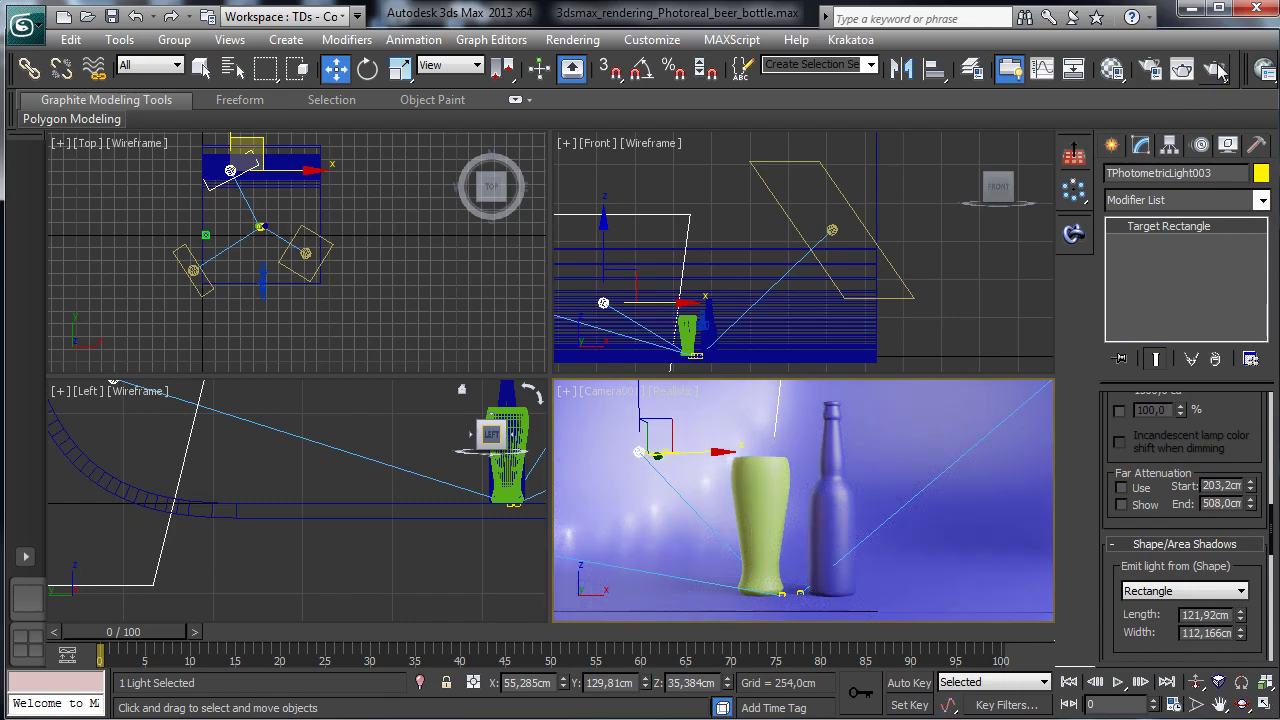
key("shift+q")
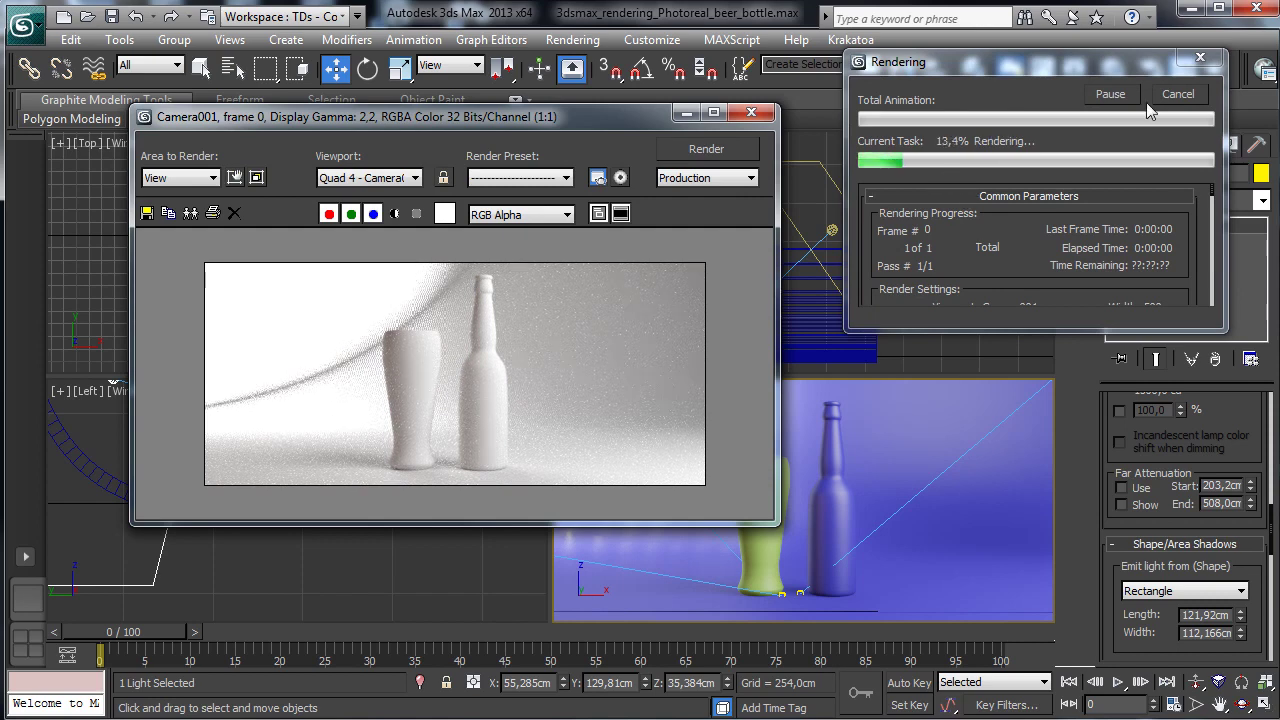
left_click(1176, 94)
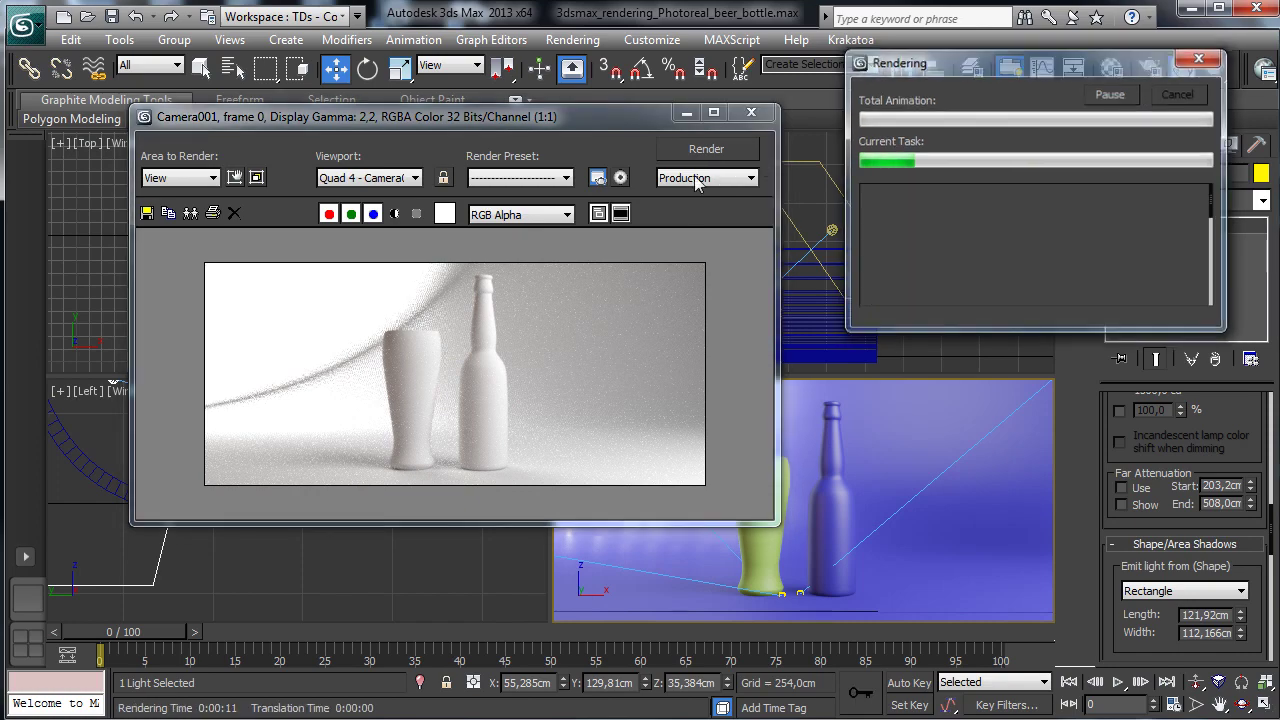
left_click(687, 113)
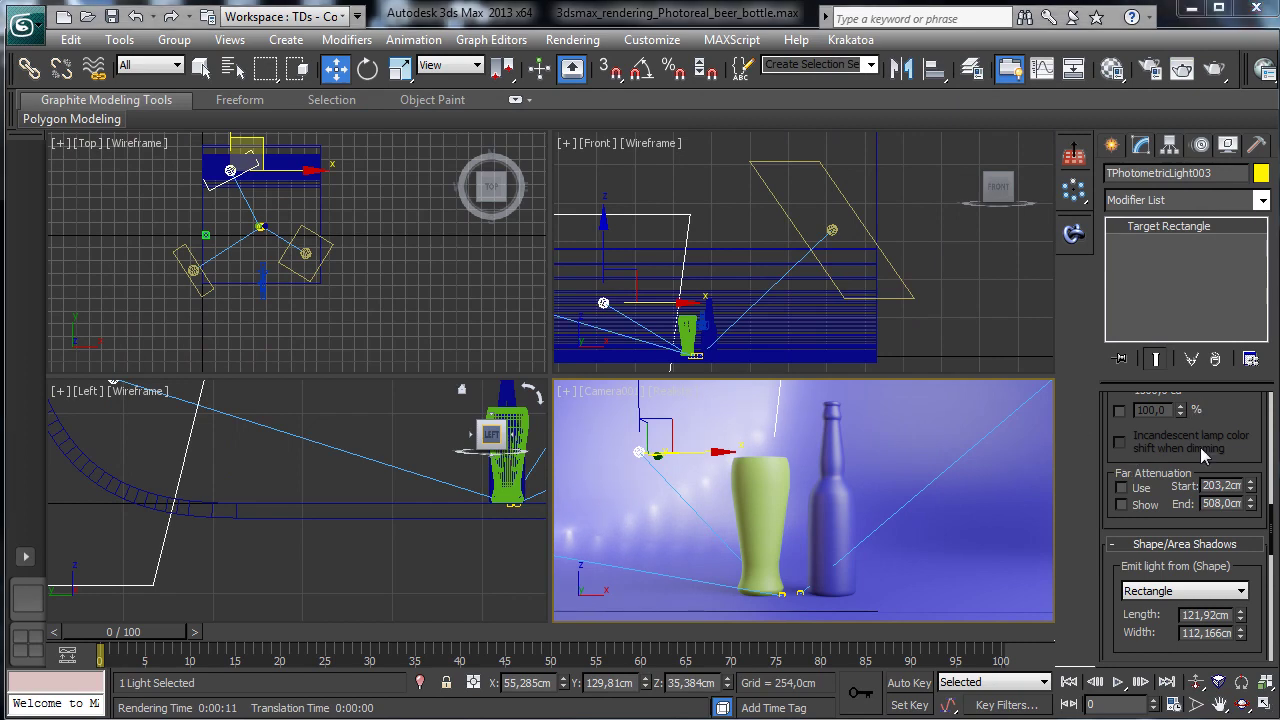
scroll(1203, 455, "up", 5)
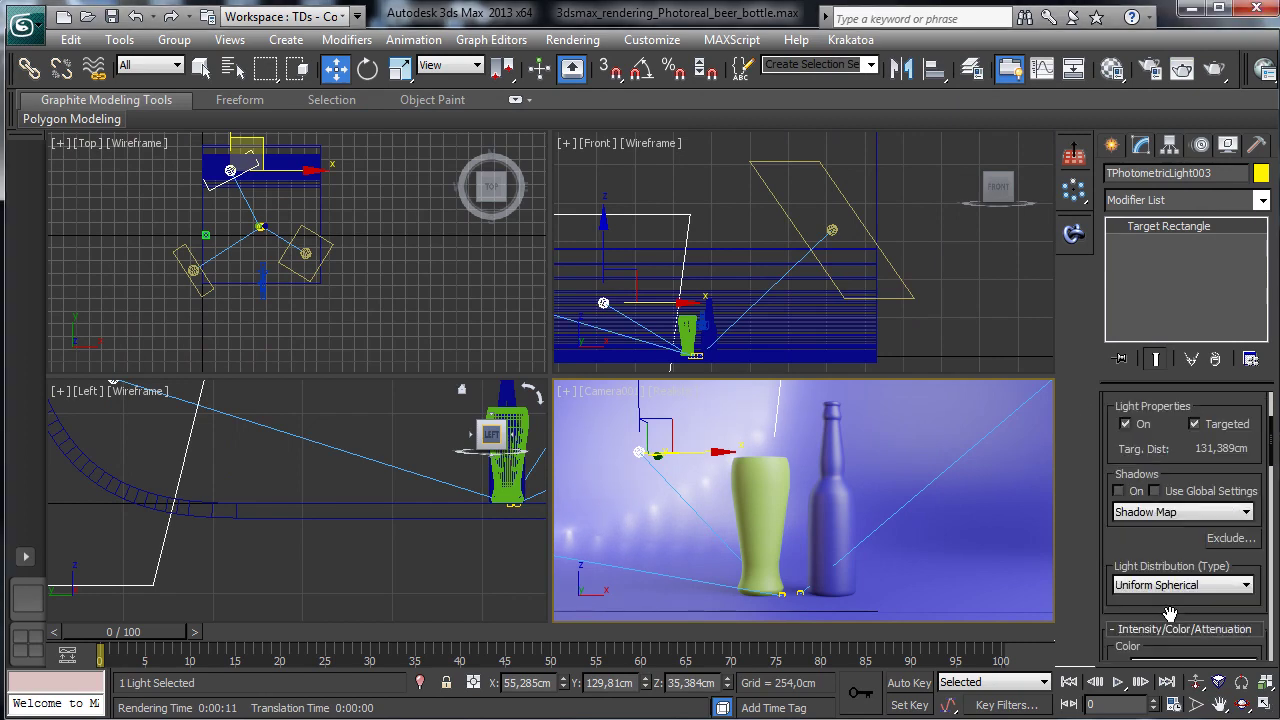
scroll(1170, 613, "up", 1)
left_click(1226, 565)
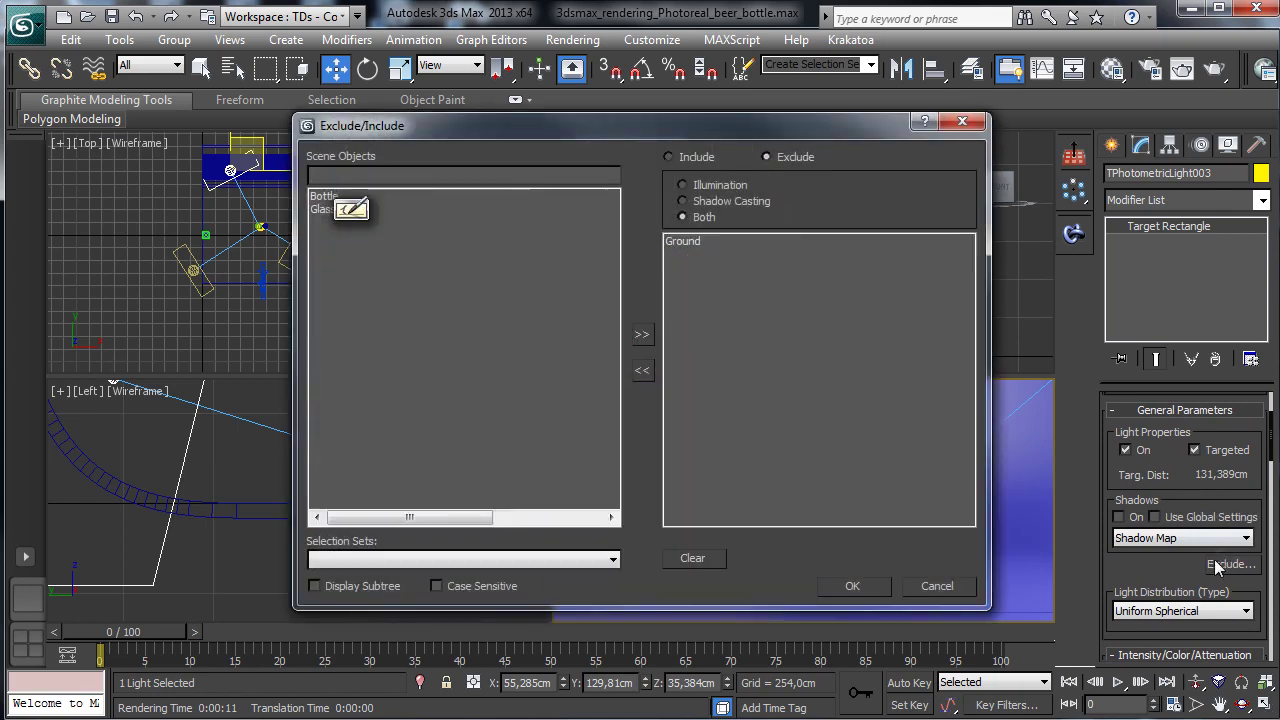
left_click(852, 586)
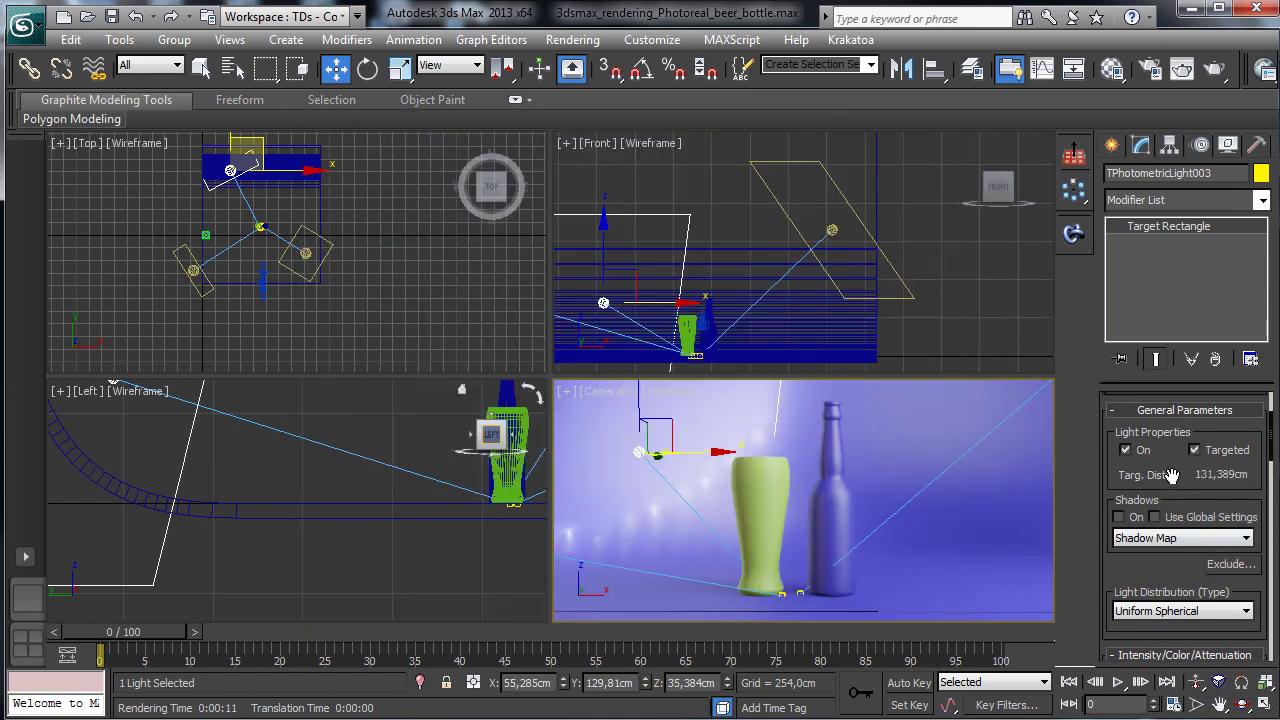
left_click_drag(1171, 476, 1161, 598)
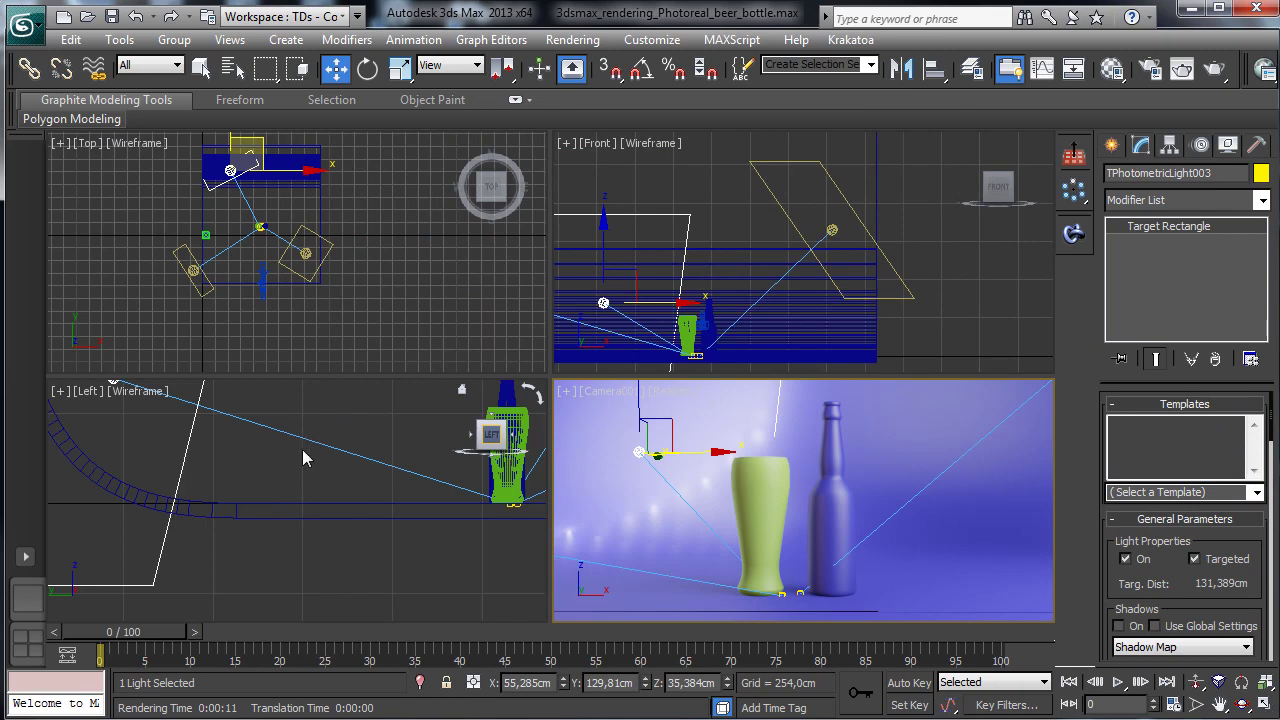
right_click(316, 499)
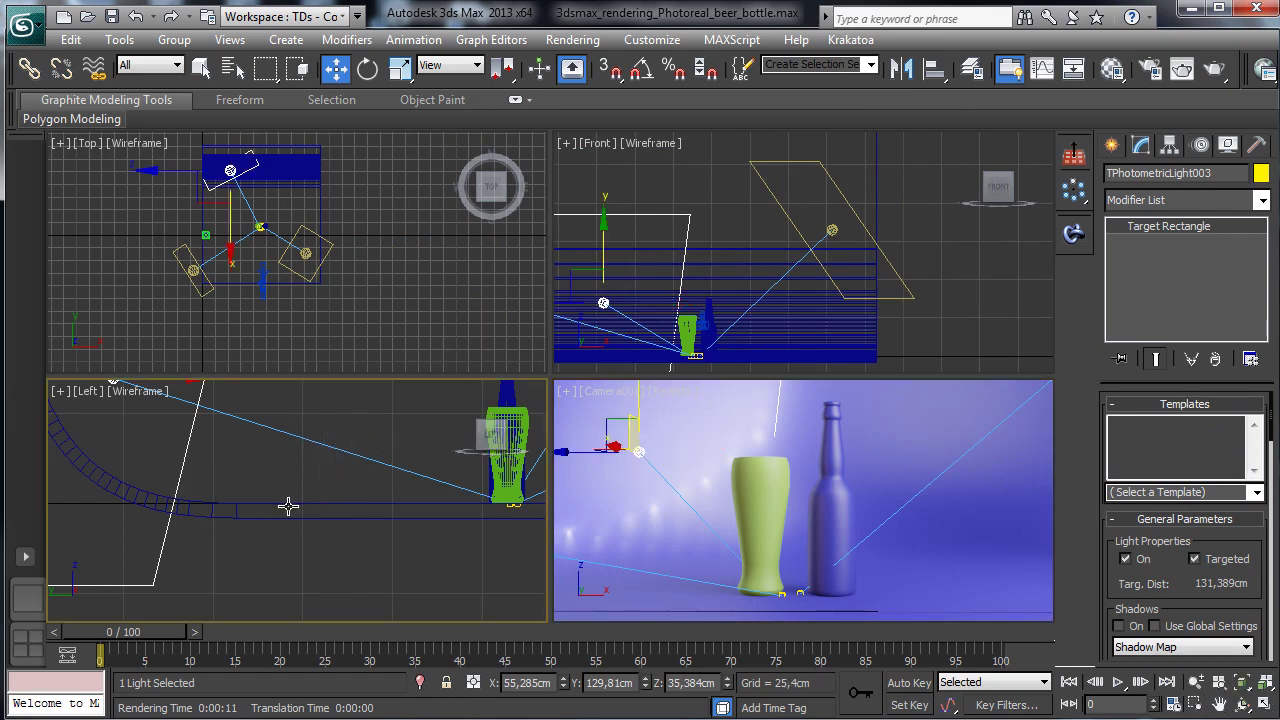
Step: Reshape the Ground backdrop's profile curve by moving its vertices left
left_click(288, 505)
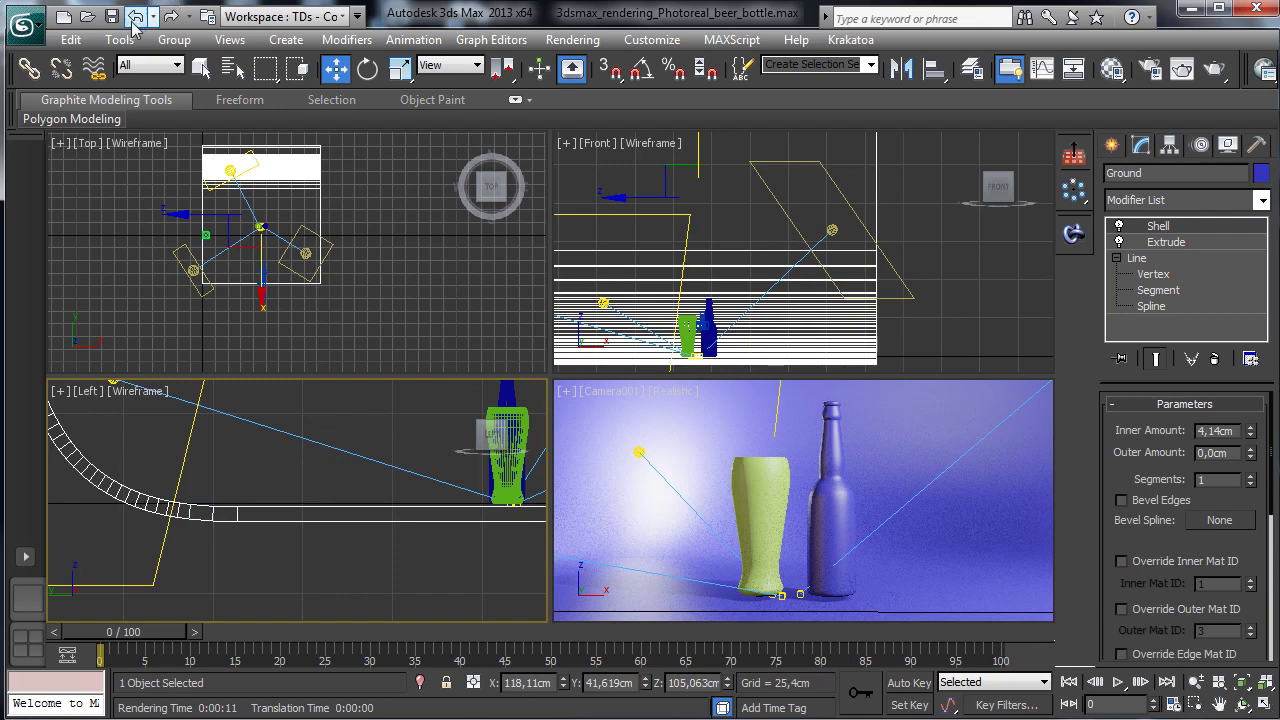
left_click(1195, 681)
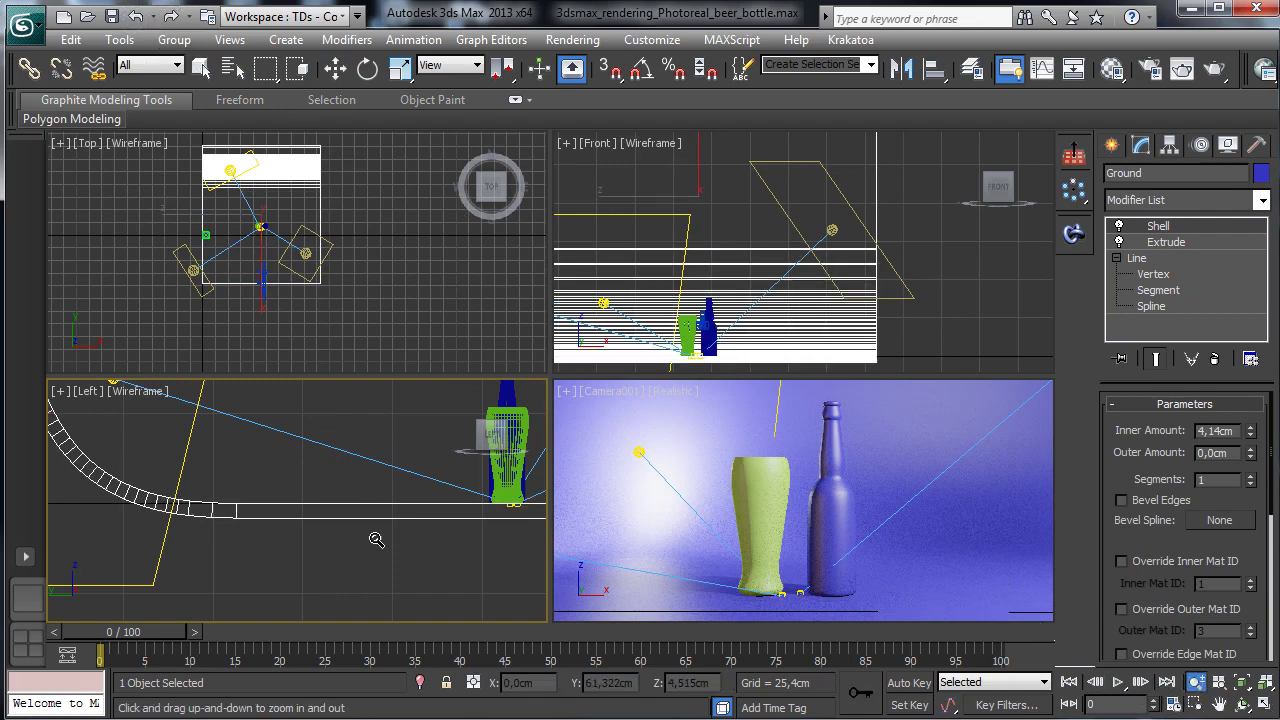
left_click_drag(374, 534, 374, 620)
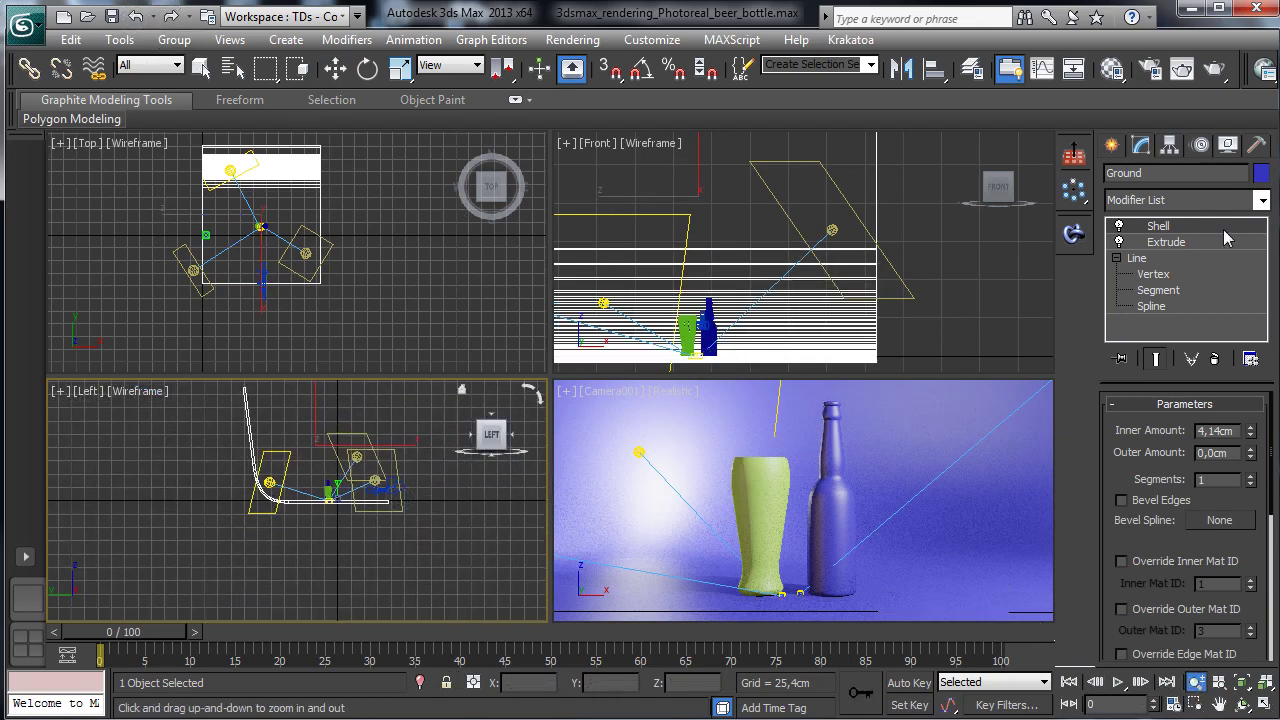
left_click(1160, 274)
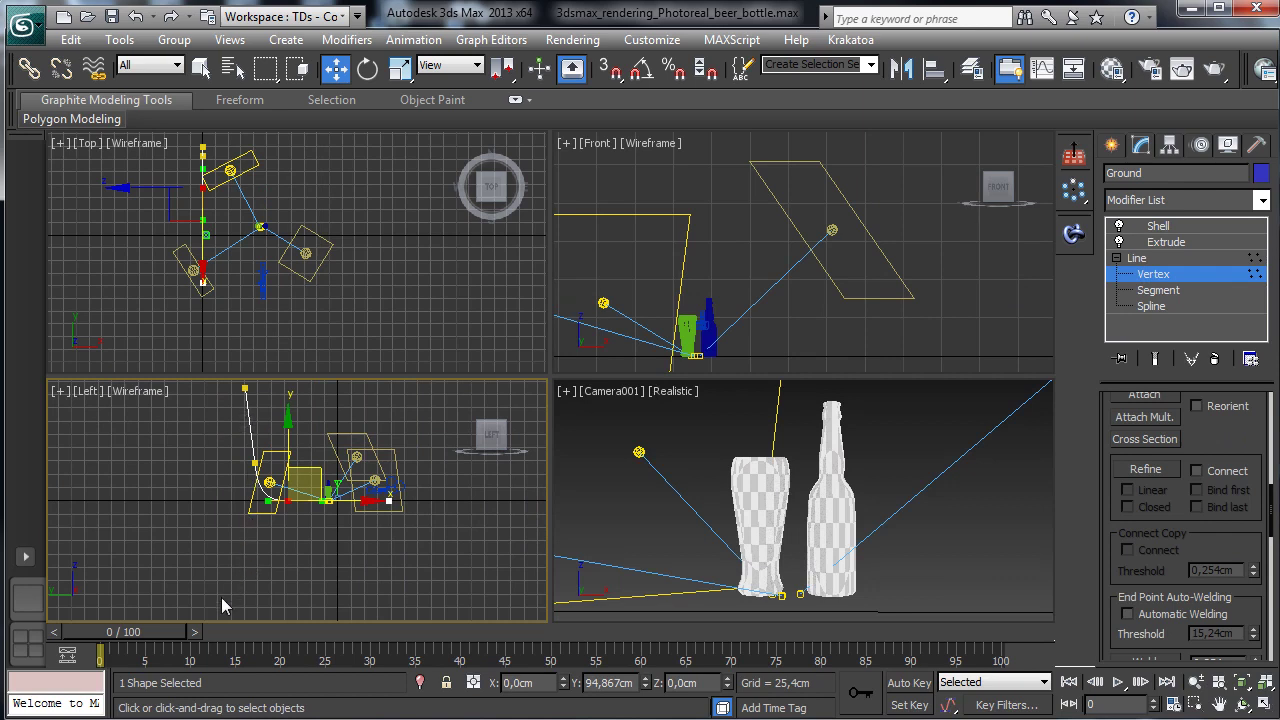
left_click(245, 387)
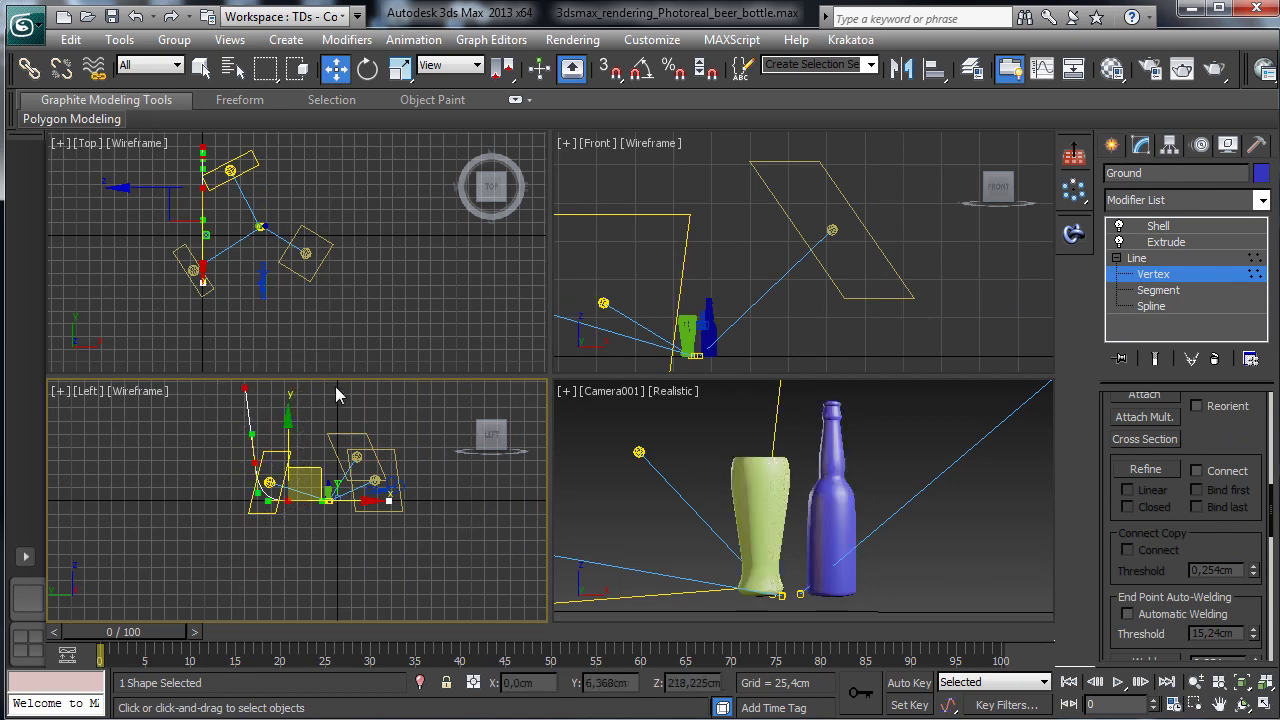
left_click_drag(343, 502, 302, 503)
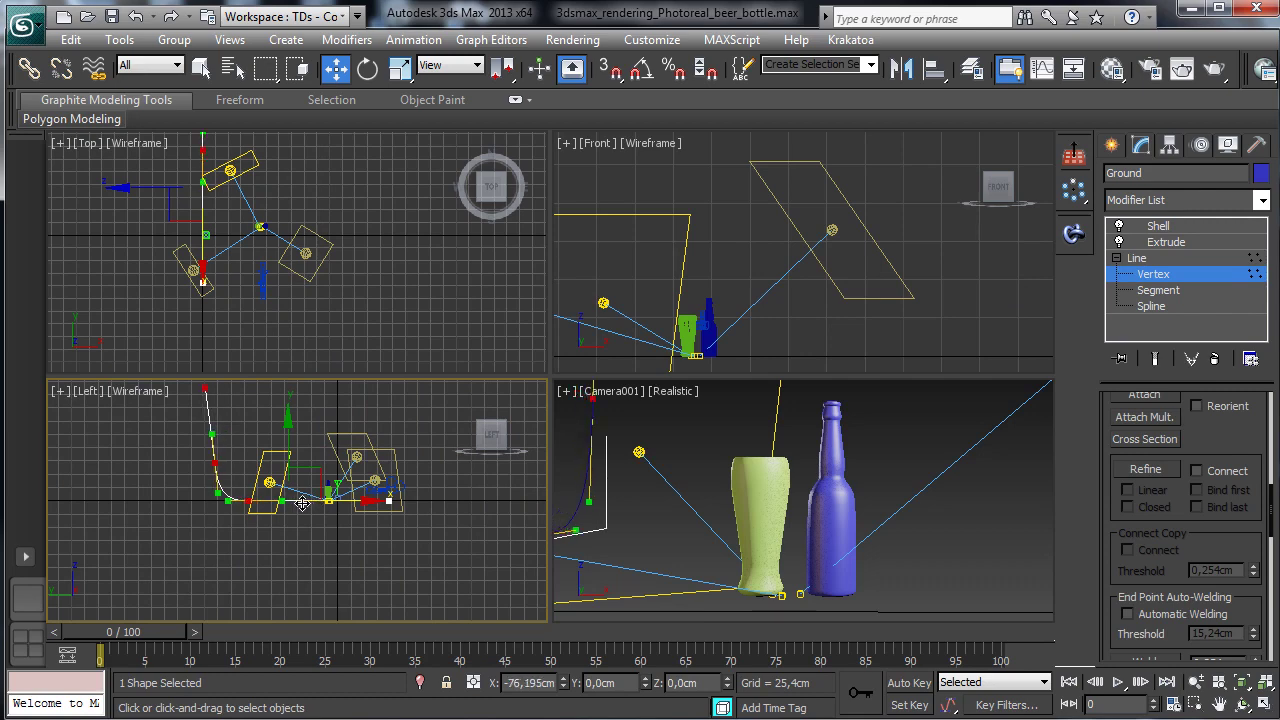
left_click(302, 503)
Step: Set the backdrop's Extrude amount to -316.23 cm and slide it left along X to about 72 cm
left_click(1168, 226)
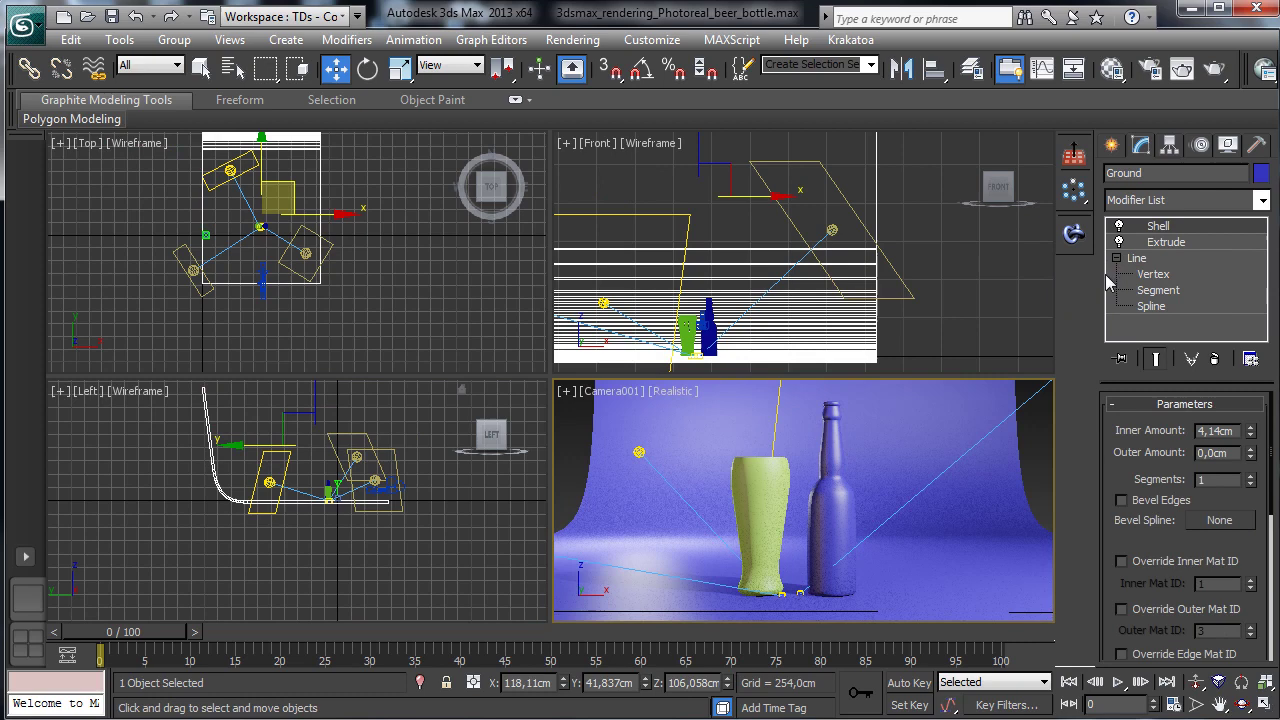
left_click(1166, 242)
left_click_drag(1245, 401, 1245, 450)
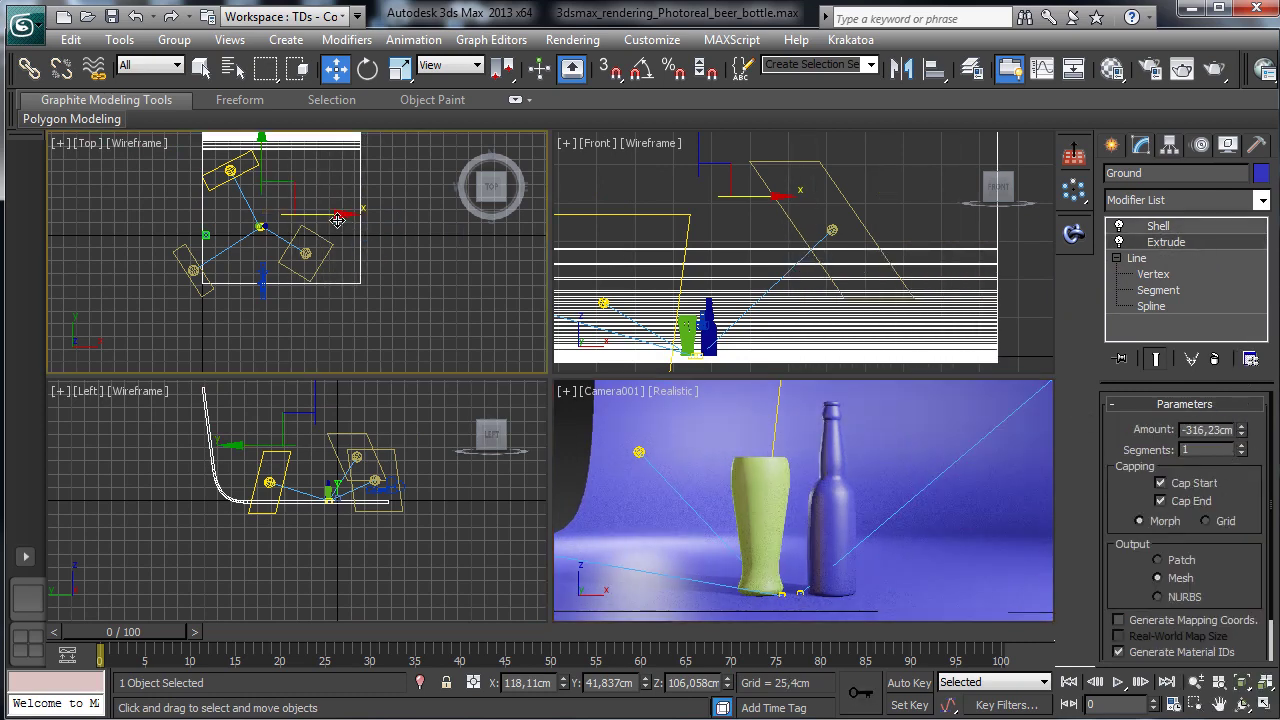
left_click_drag(326, 214, 303, 230)
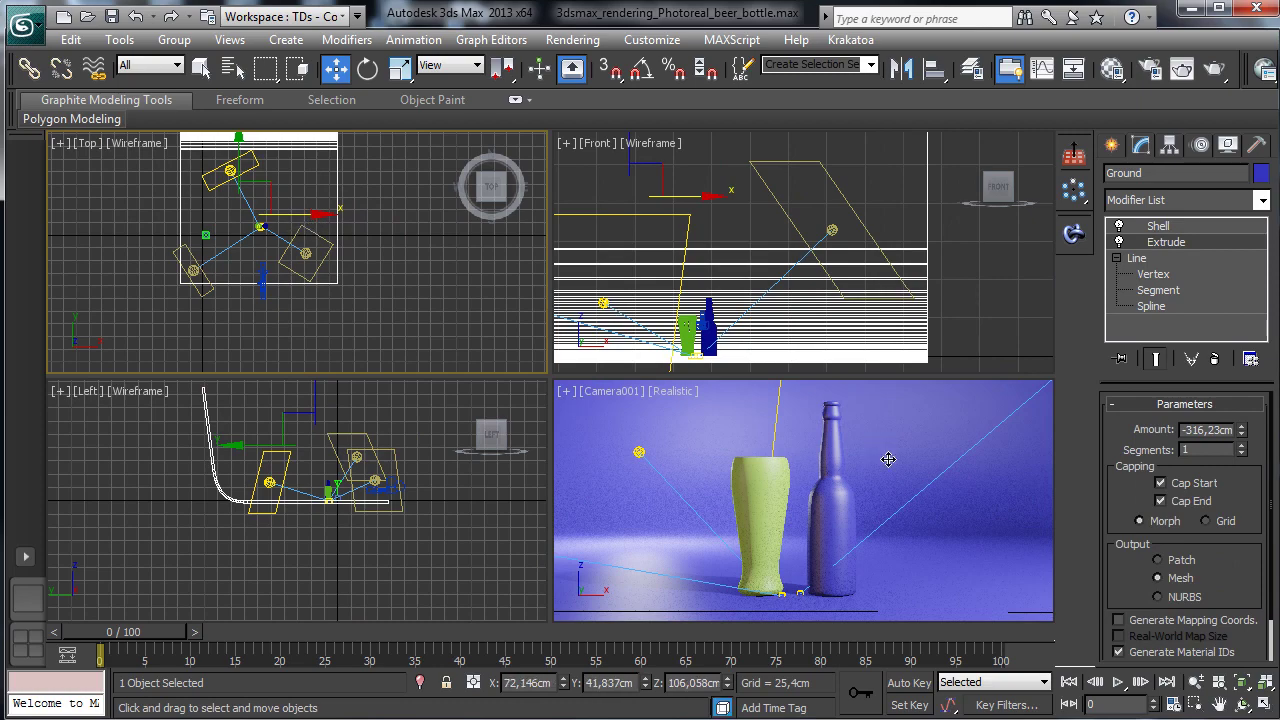
Step: Test-render the camera view, then raise rectangle light TPhotometricLight003 higher in the Left view
left_click(1214, 68)
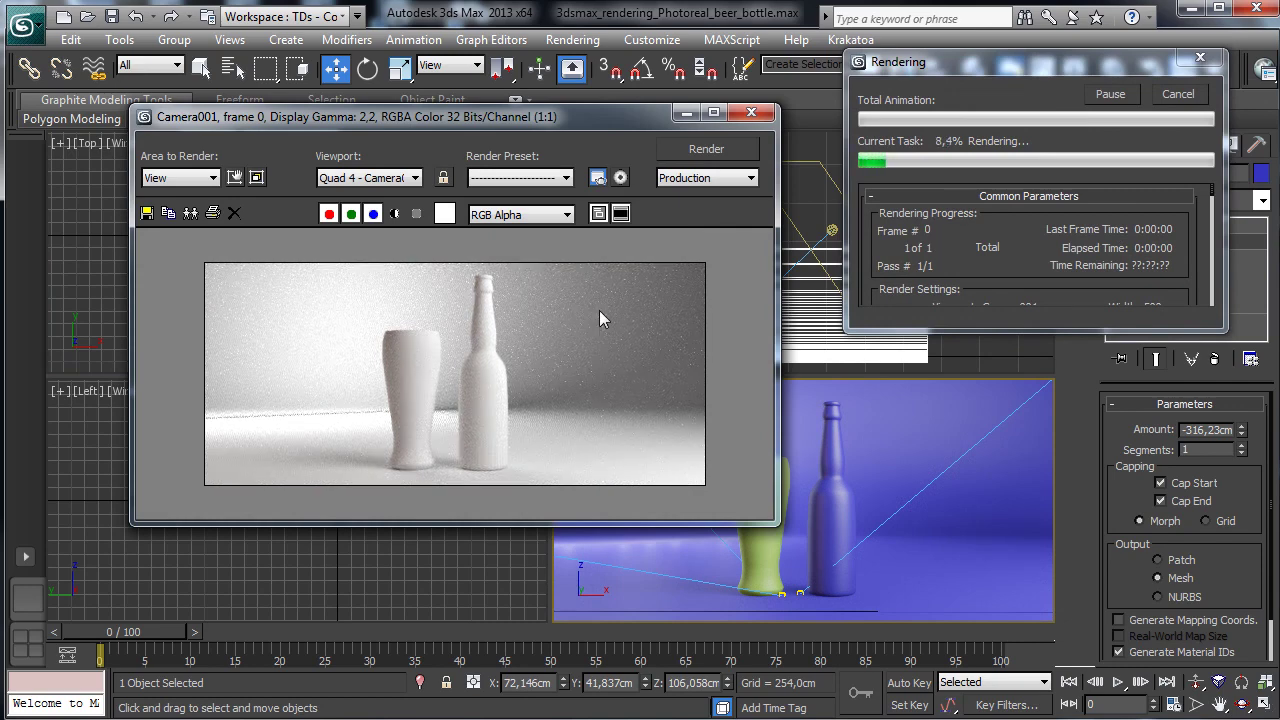
left_click(751, 112)
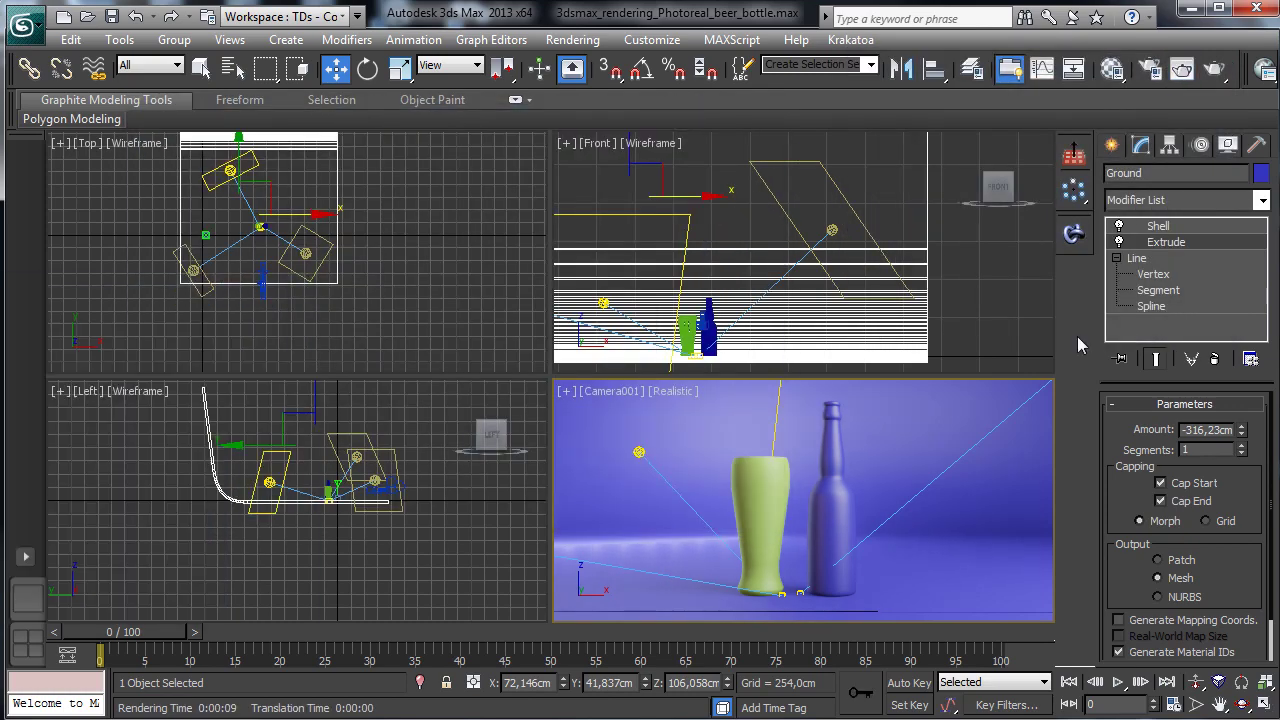
left_click(268, 484)
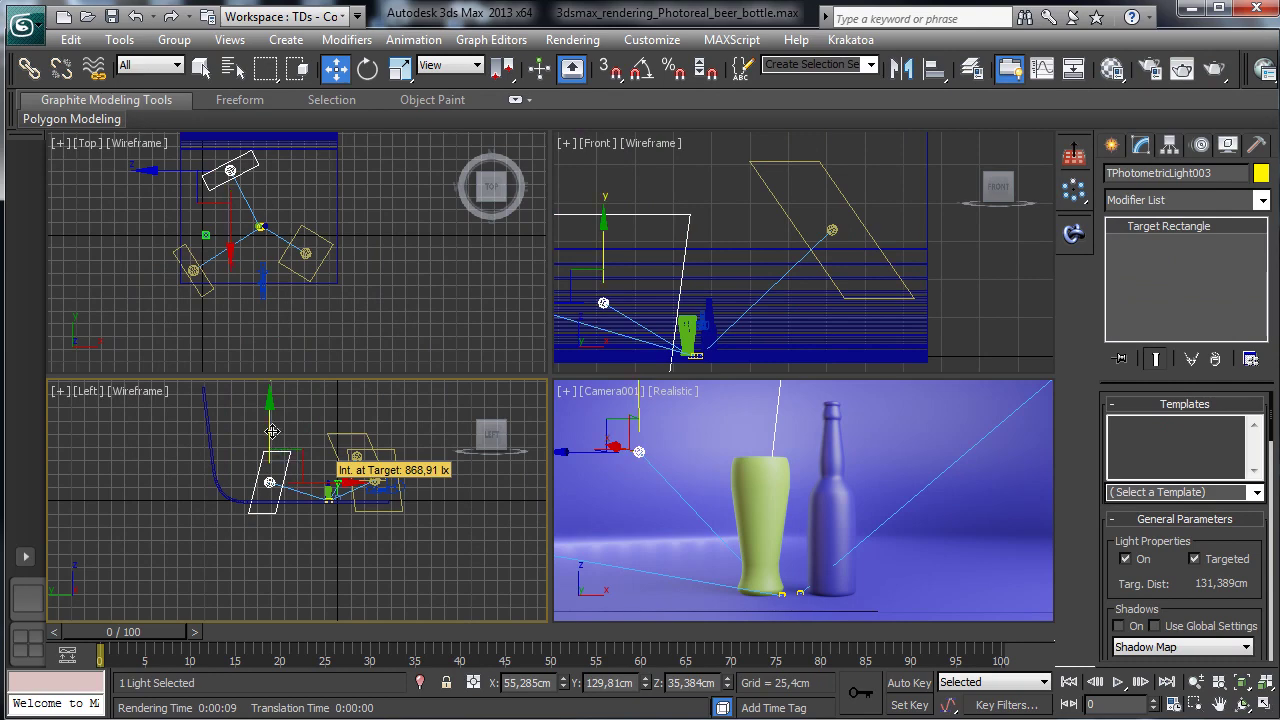
left_click_drag(272, 431, 272, 414)
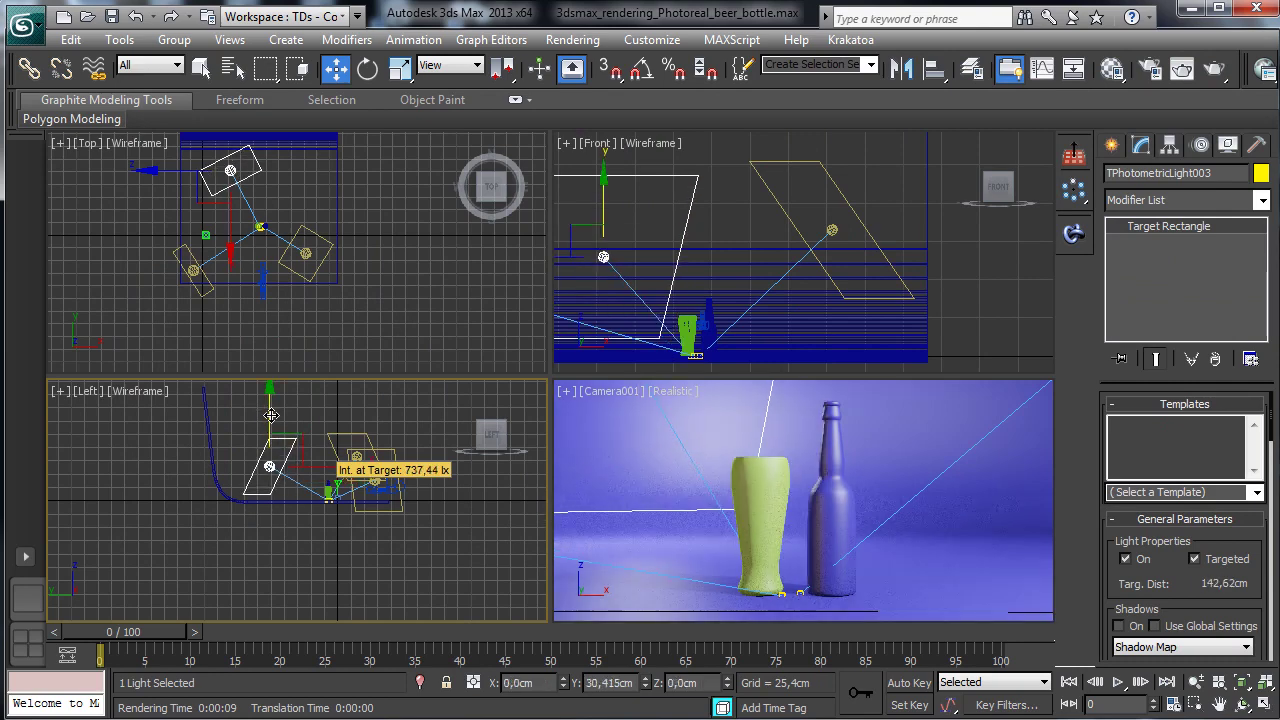
right_click(677, 451)
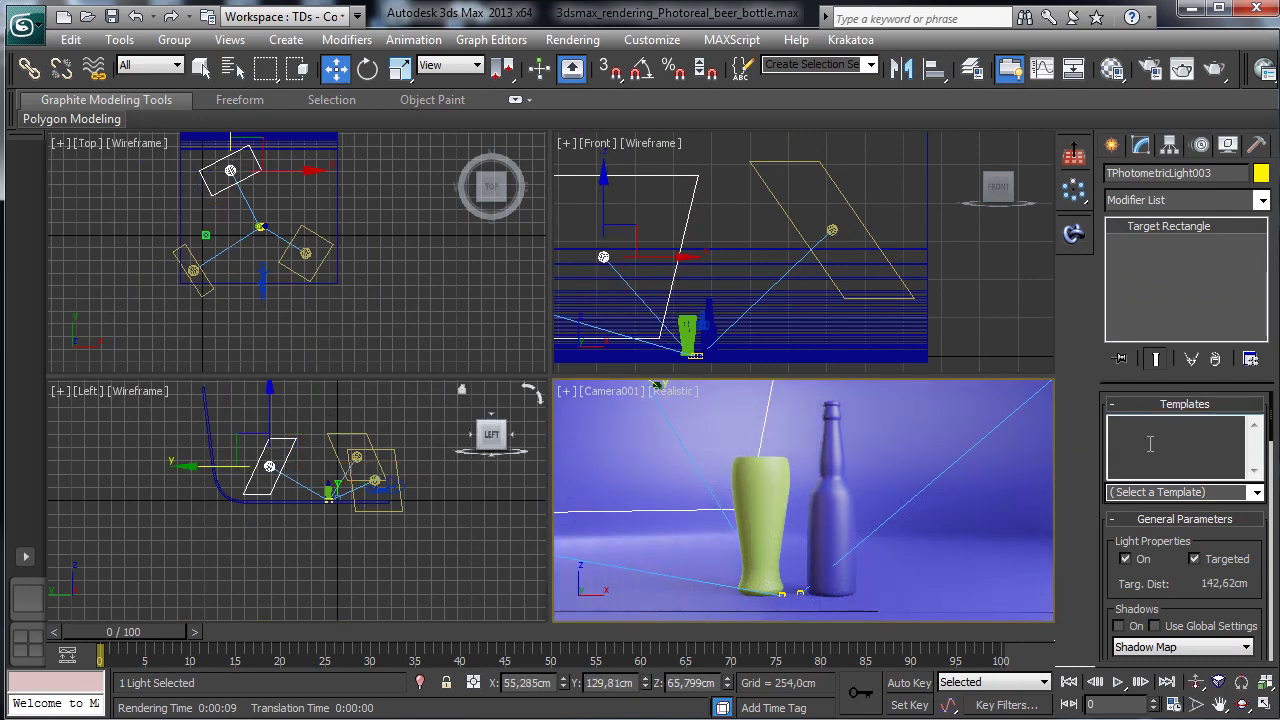
Step: Turn on Light Shape Visible in Rendering for TPhotometricLight002
scroll(1210, 520, "down", 5)
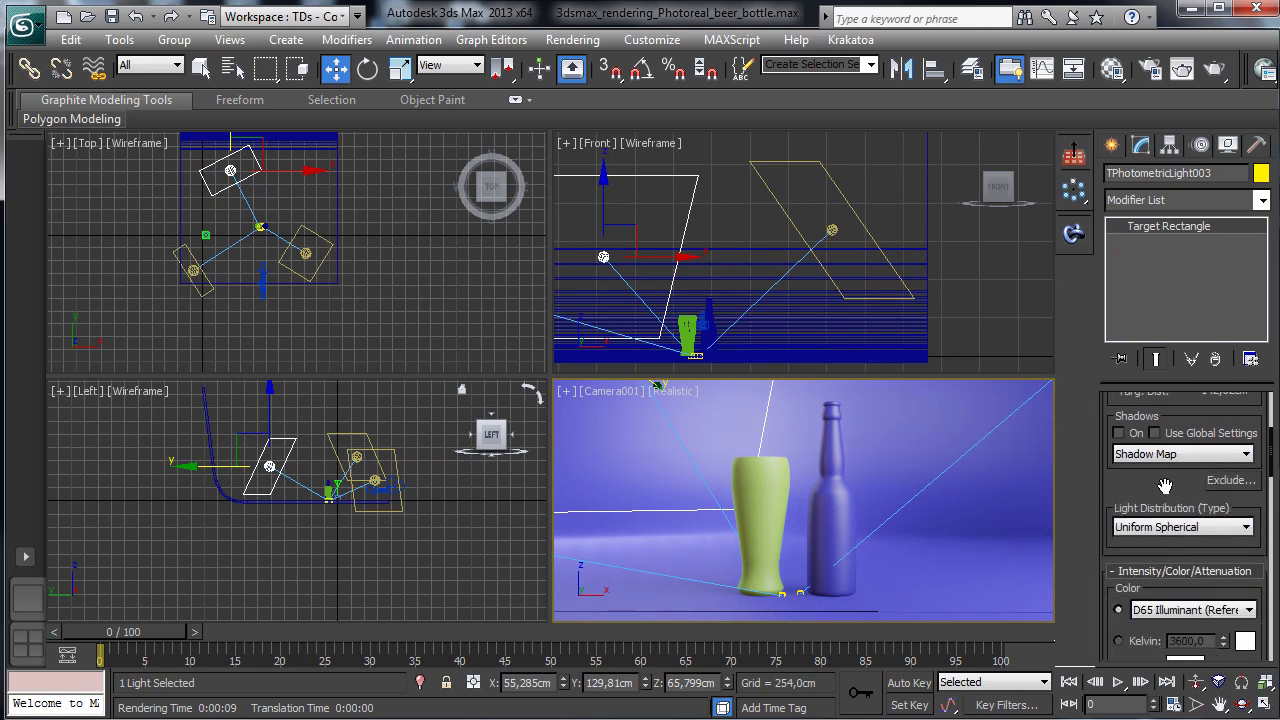
scroll(1165, 485, "down", 5)
scroll(1225, 433, "down", 5)
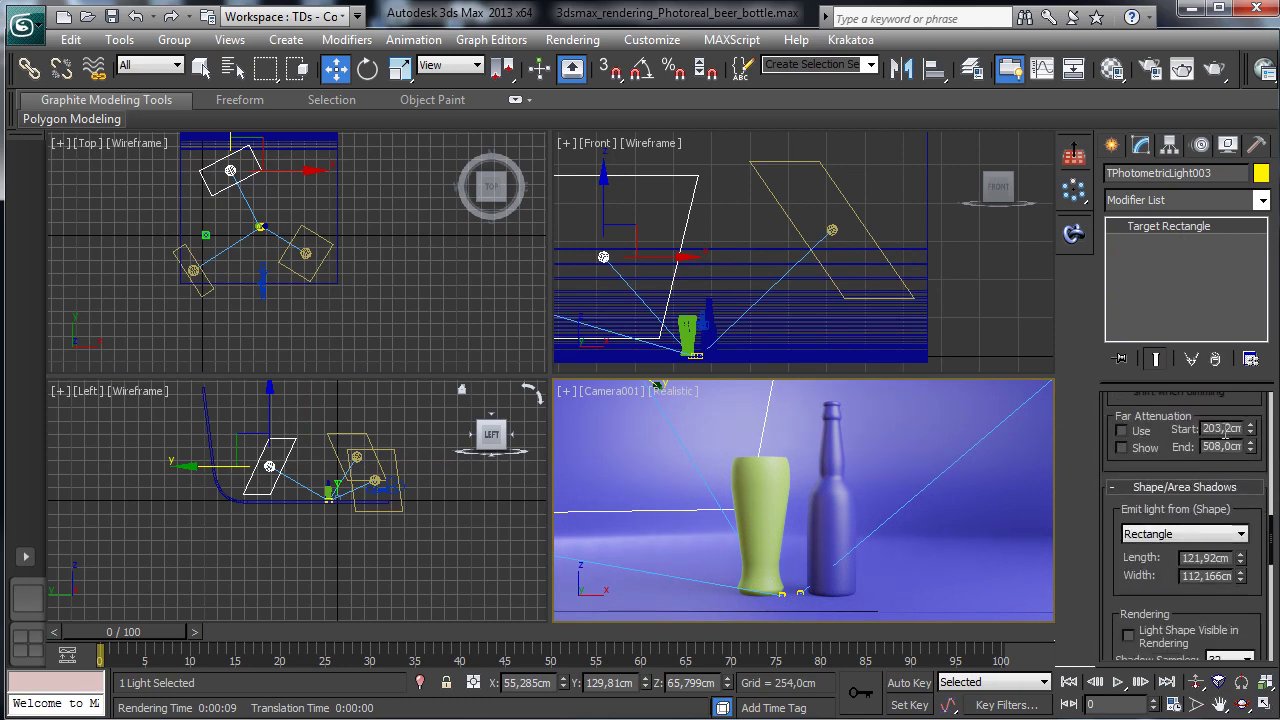
left_click_drag(1172, 594, 1163, 522)
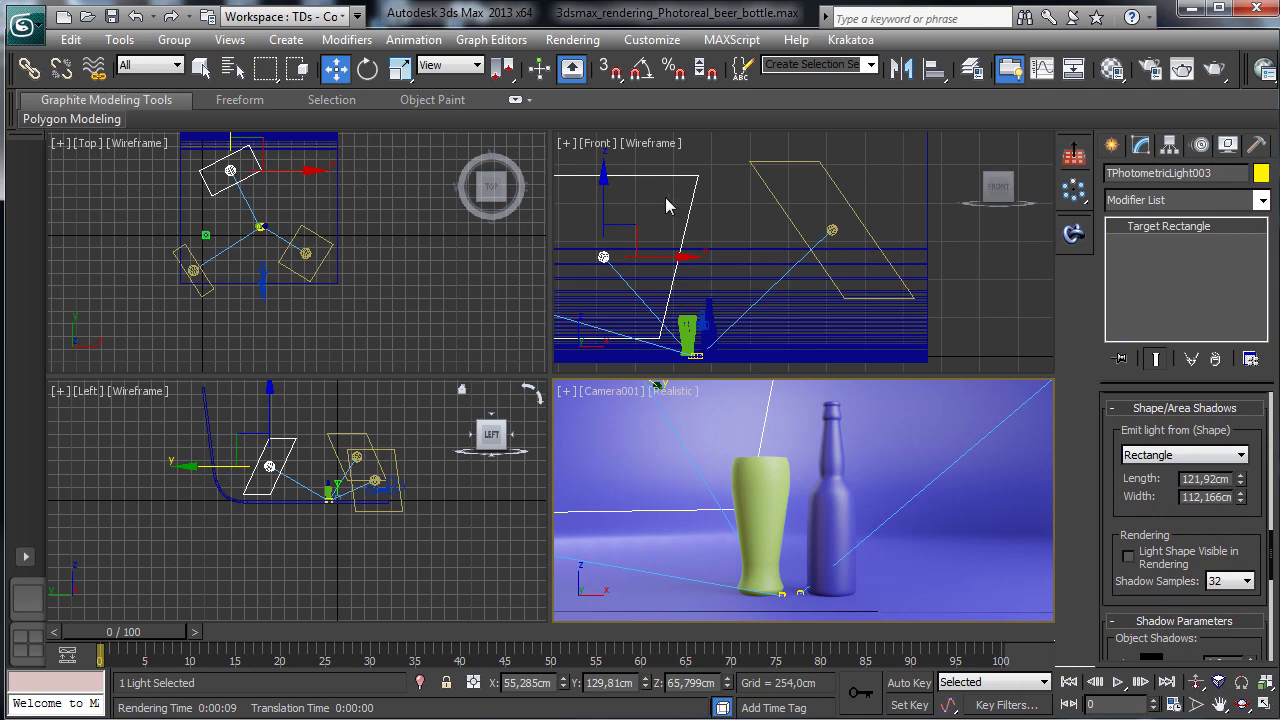
left_click(200, 268)
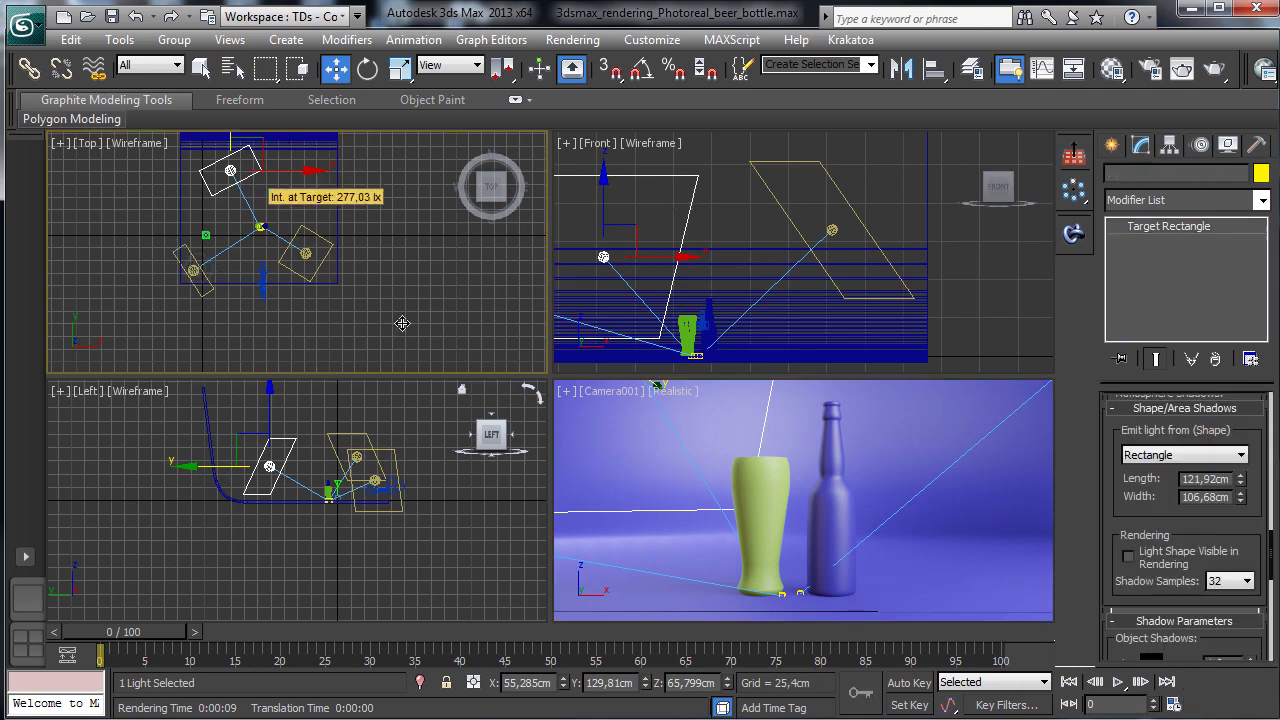
left_click(1155, 556)
right_click(818, 463)
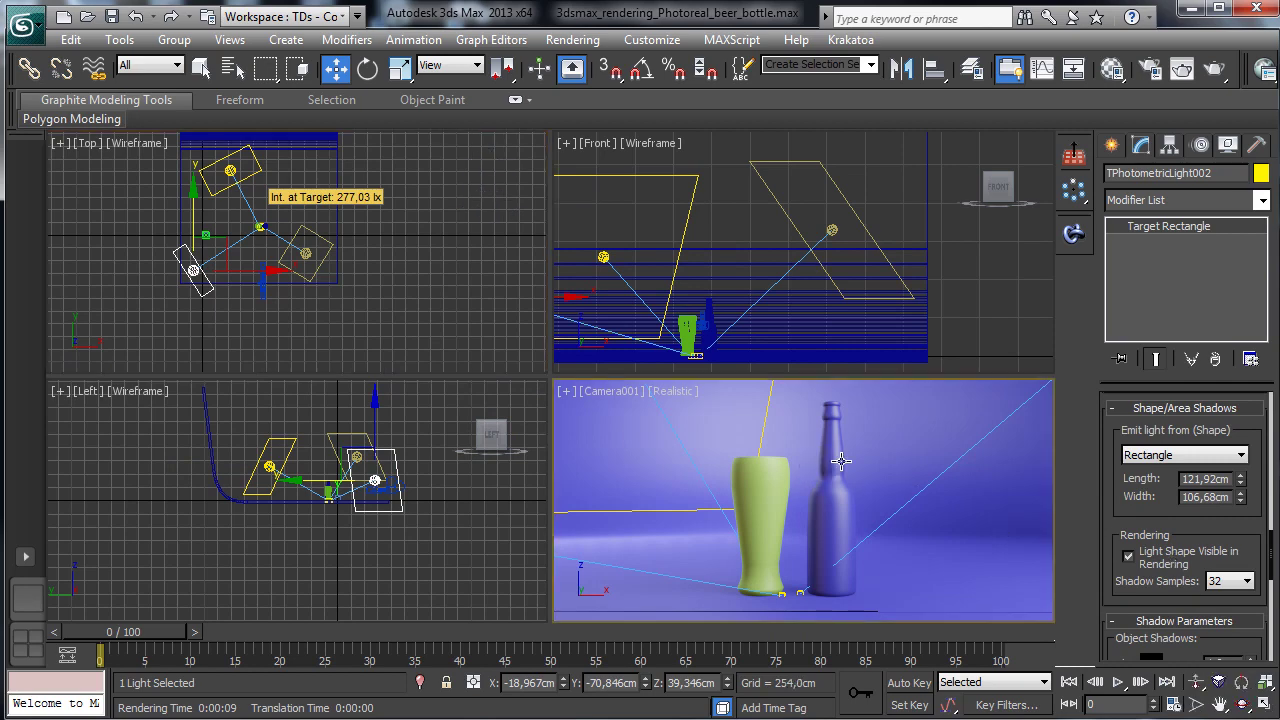
left_click(935, 413)
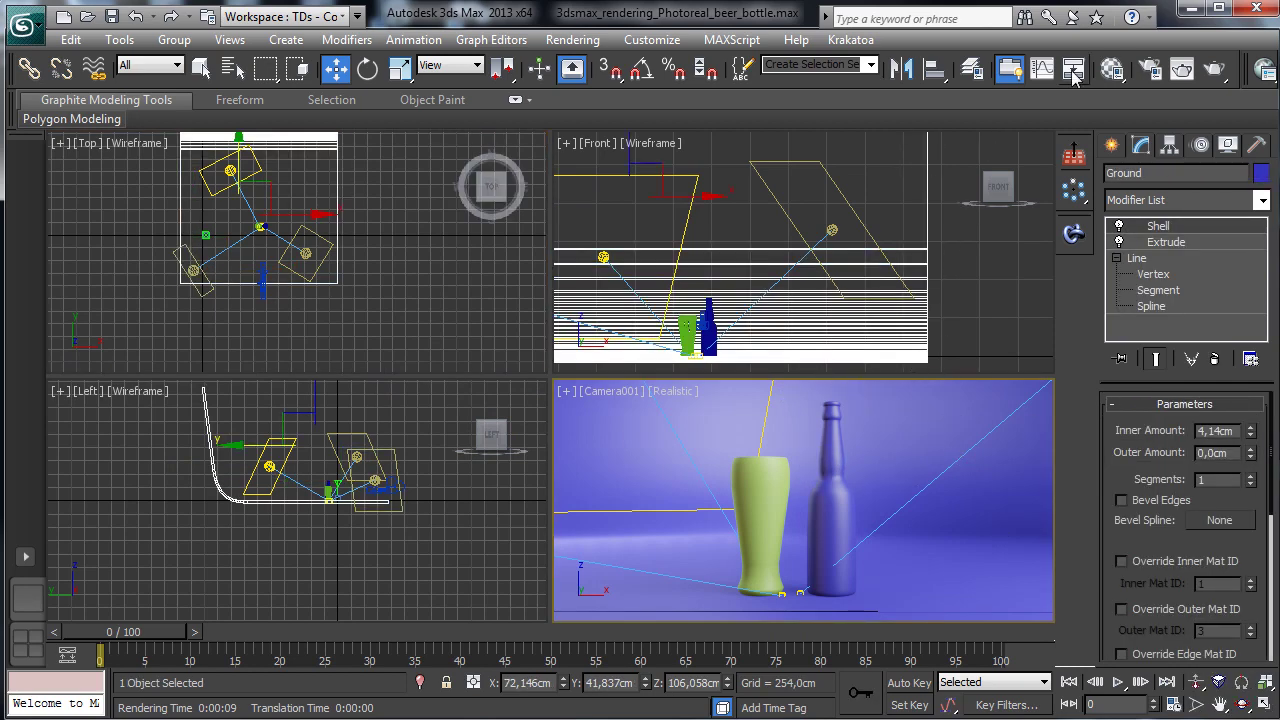
Step: Create an Arch & Design material named 'Ground' and assign it to the backdrop
left_click(1112, 68)
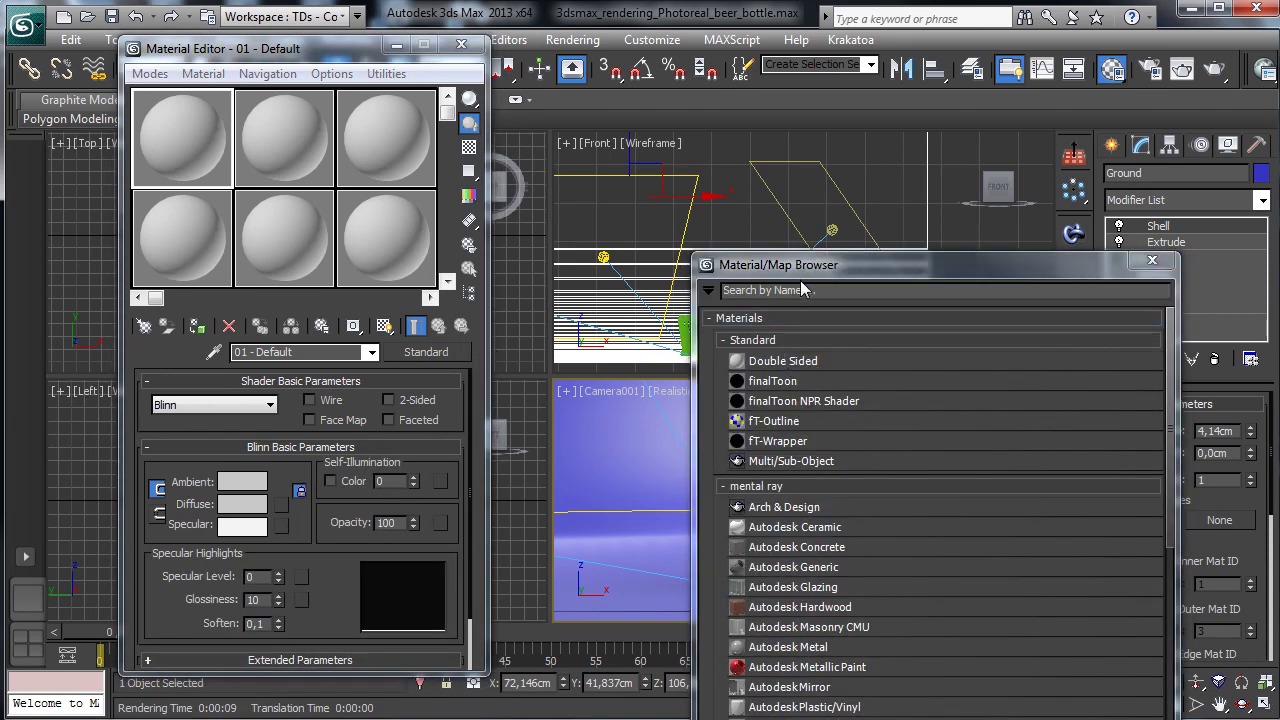
left_click(786, 342)
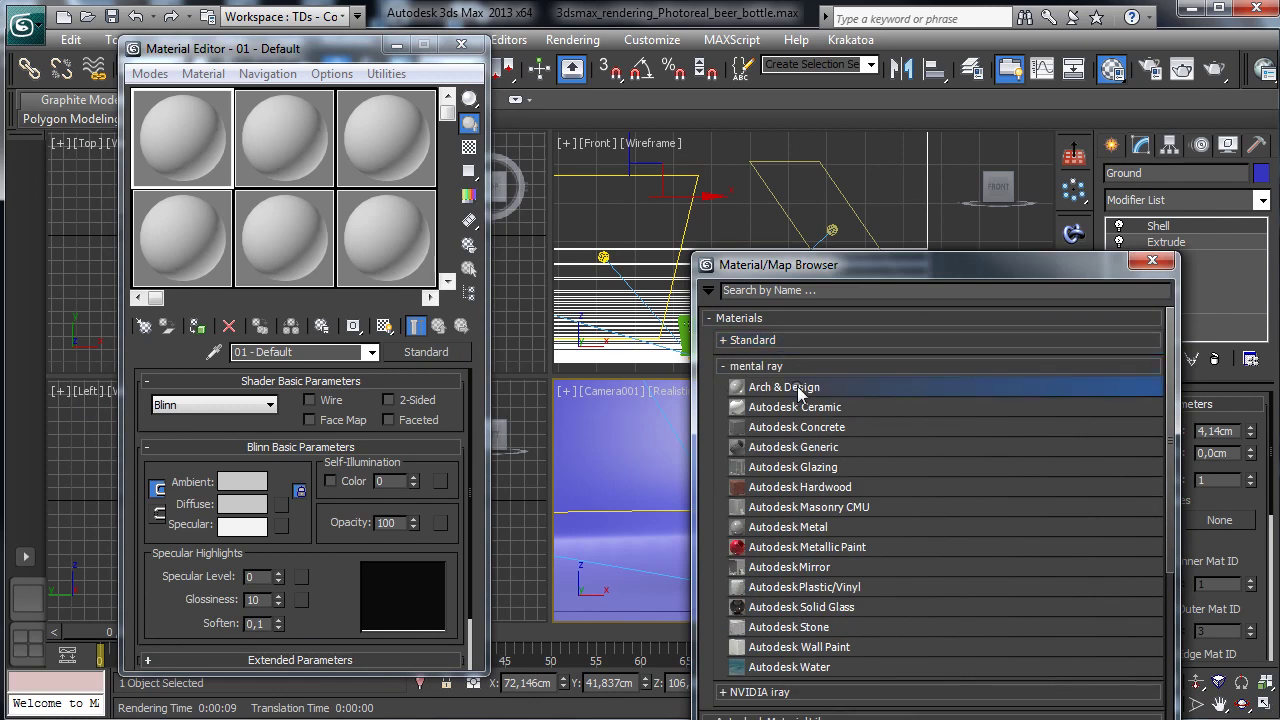
double_click(797, 385)
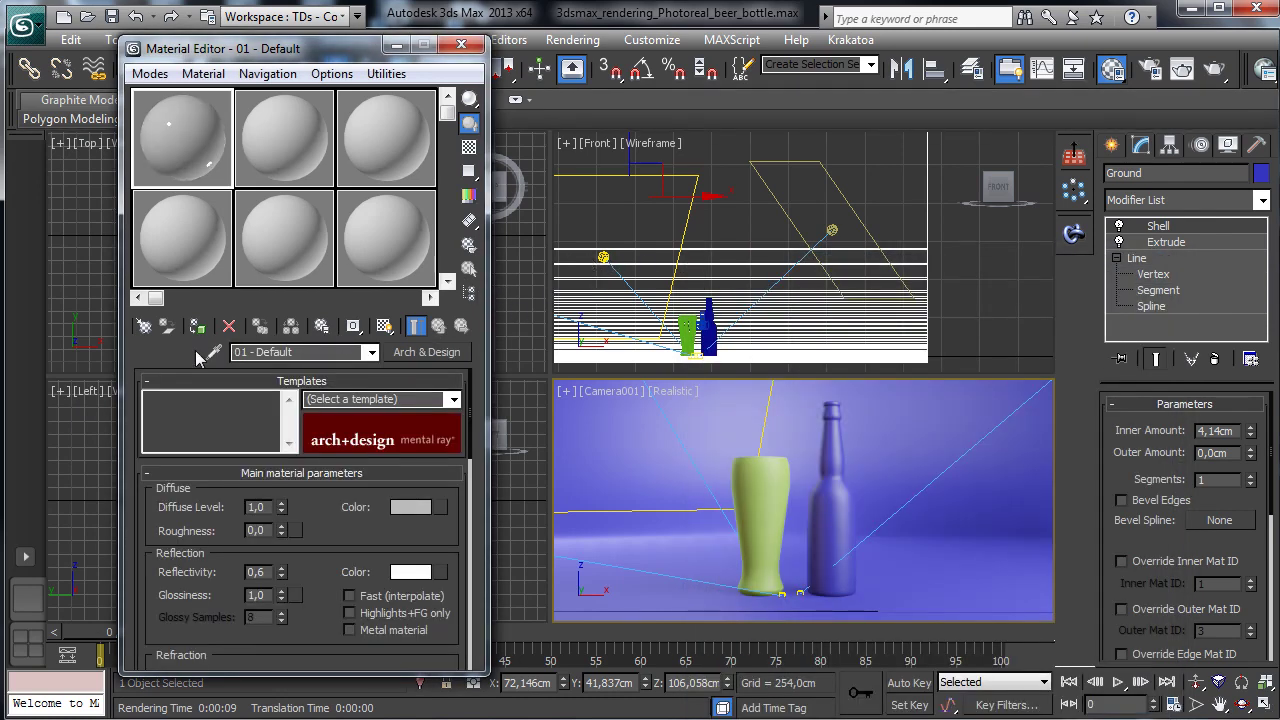
left_click_drag(322, 352, 240, 352)
type("Gr")
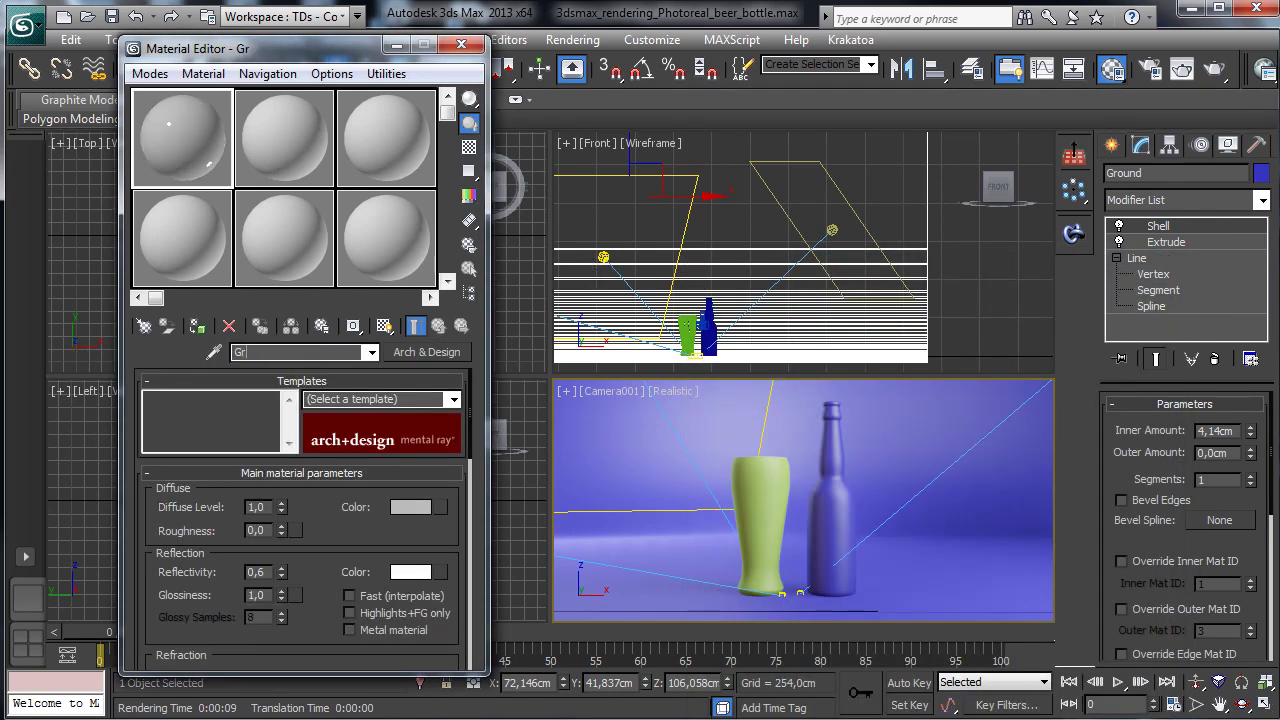
type("ound")
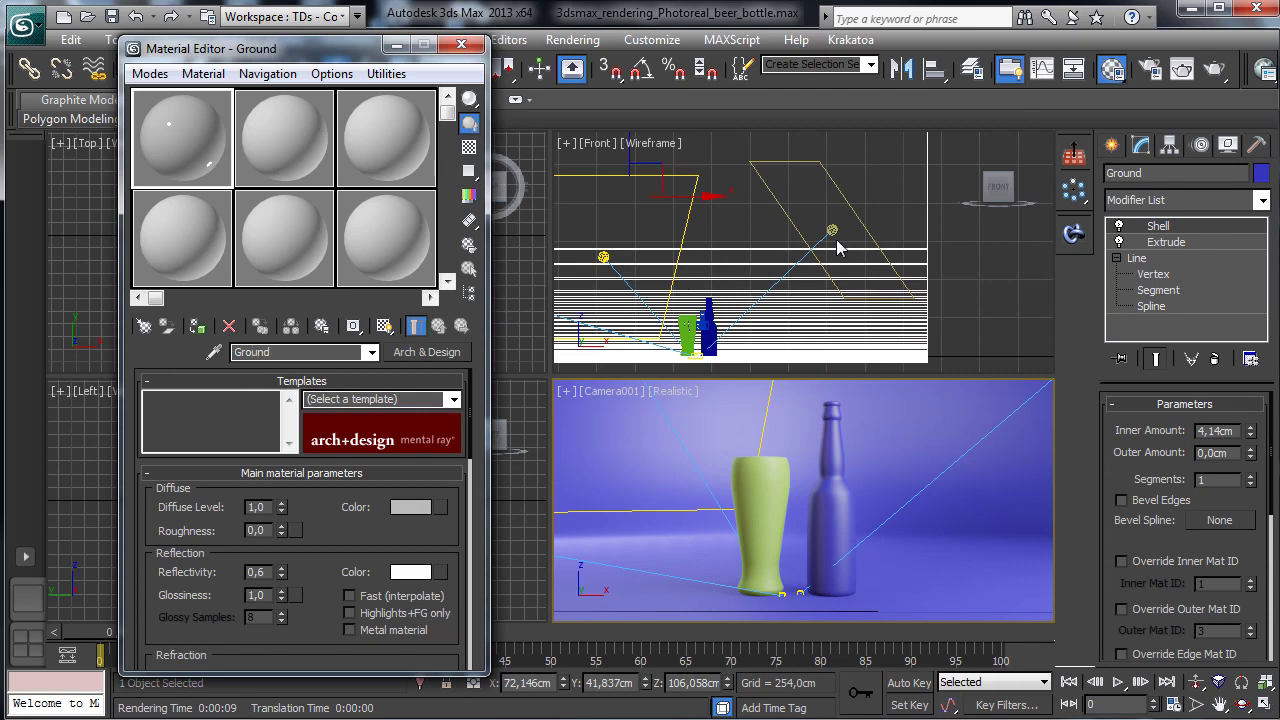
left_click(197, 326)
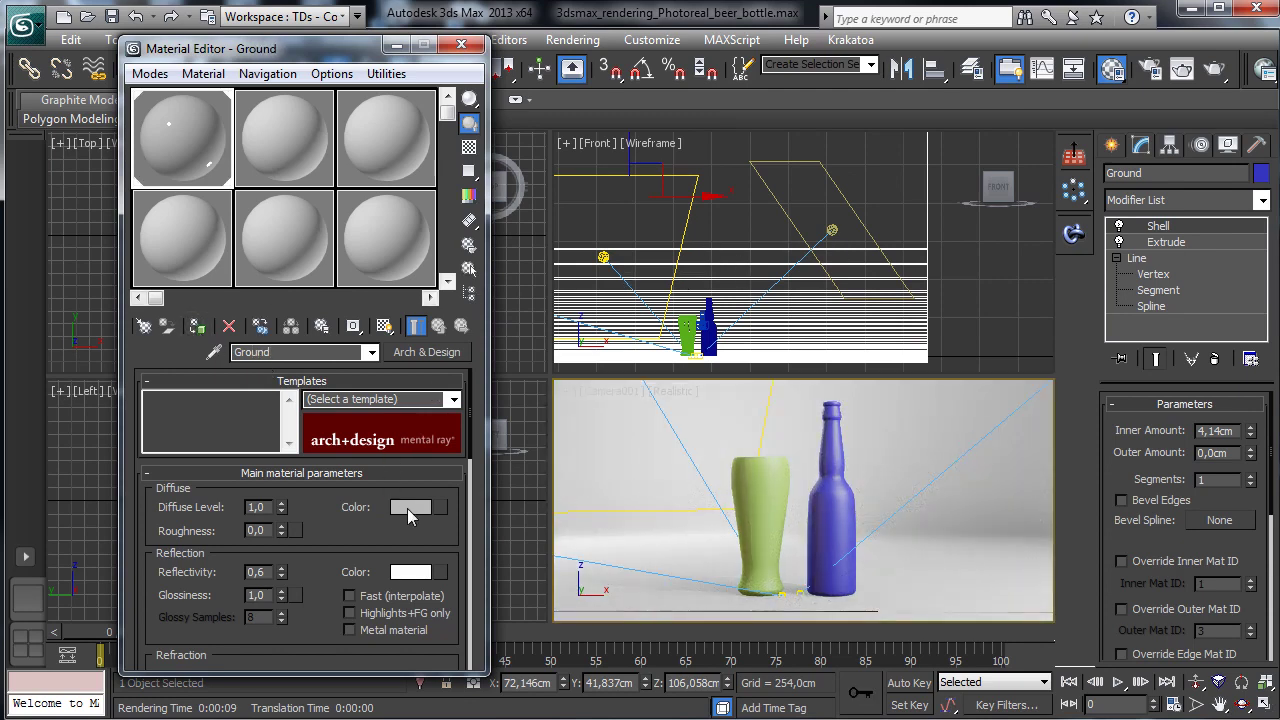
Step: Give the Ground material a dark bluish-grey diffuse colour
left_click(407, 508)
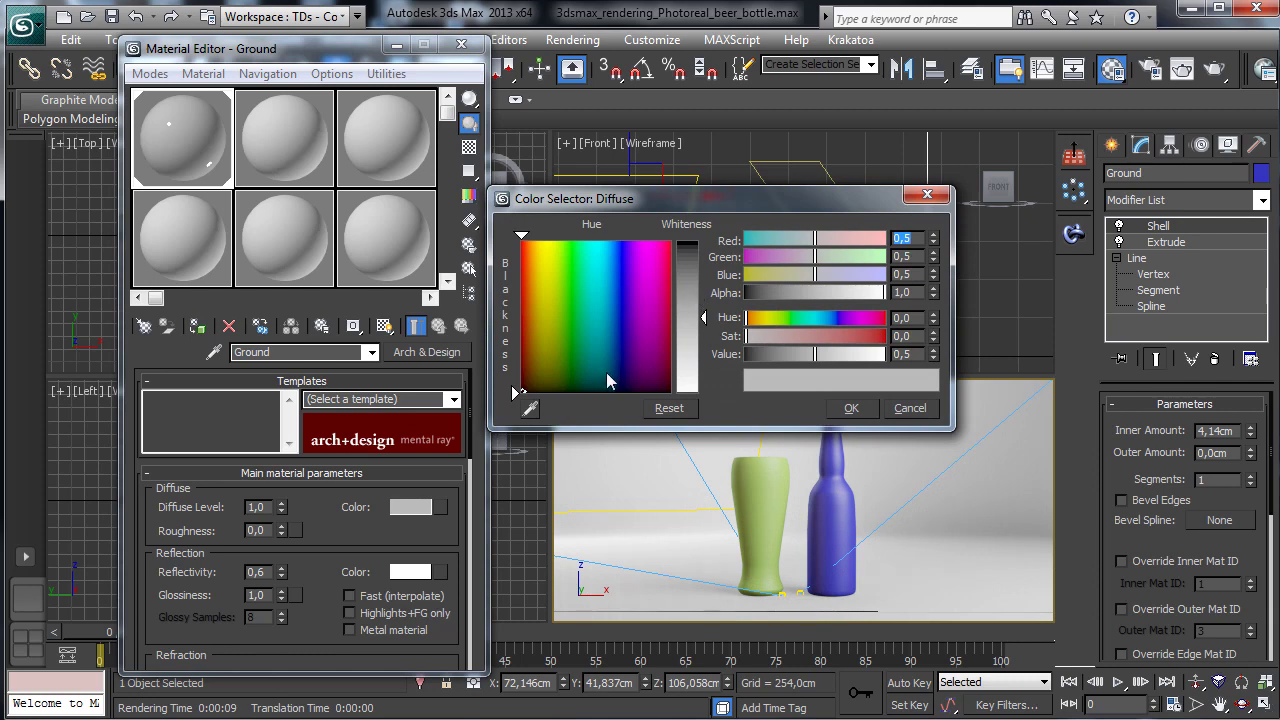
left_click(613, 379)
left_click_drag(811, 358, 782, 358)
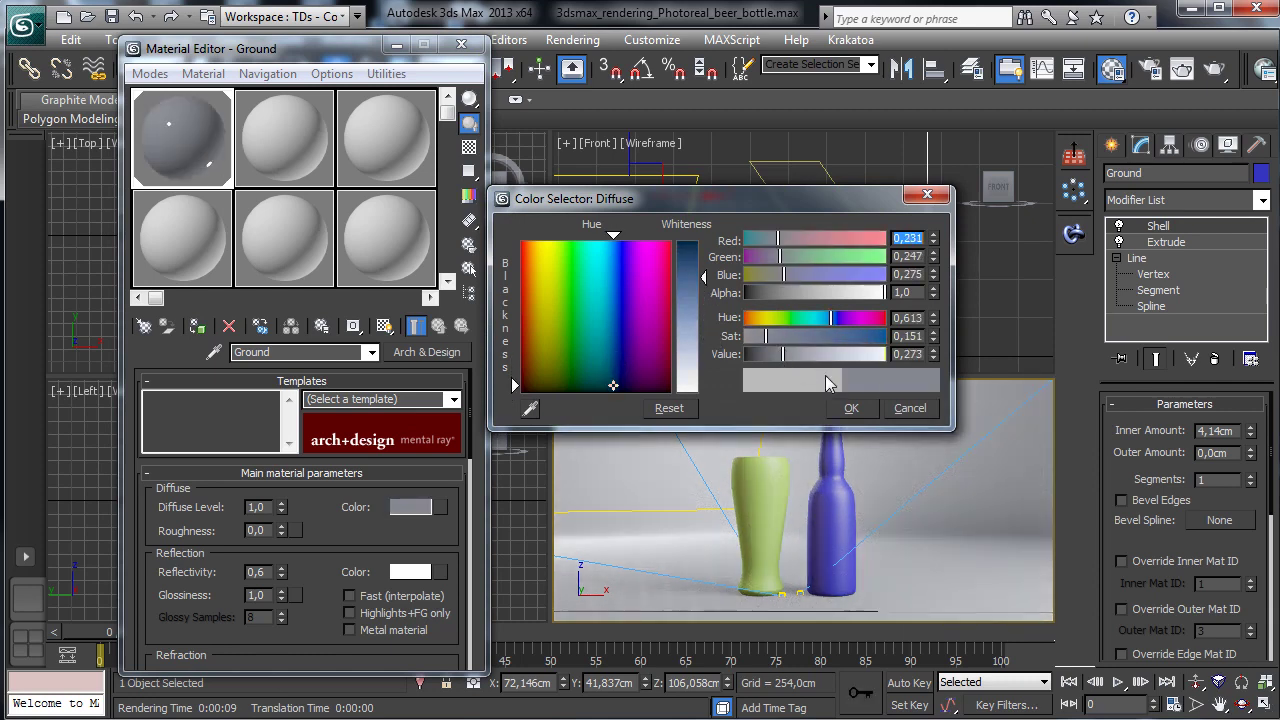
left_click(852, 409)
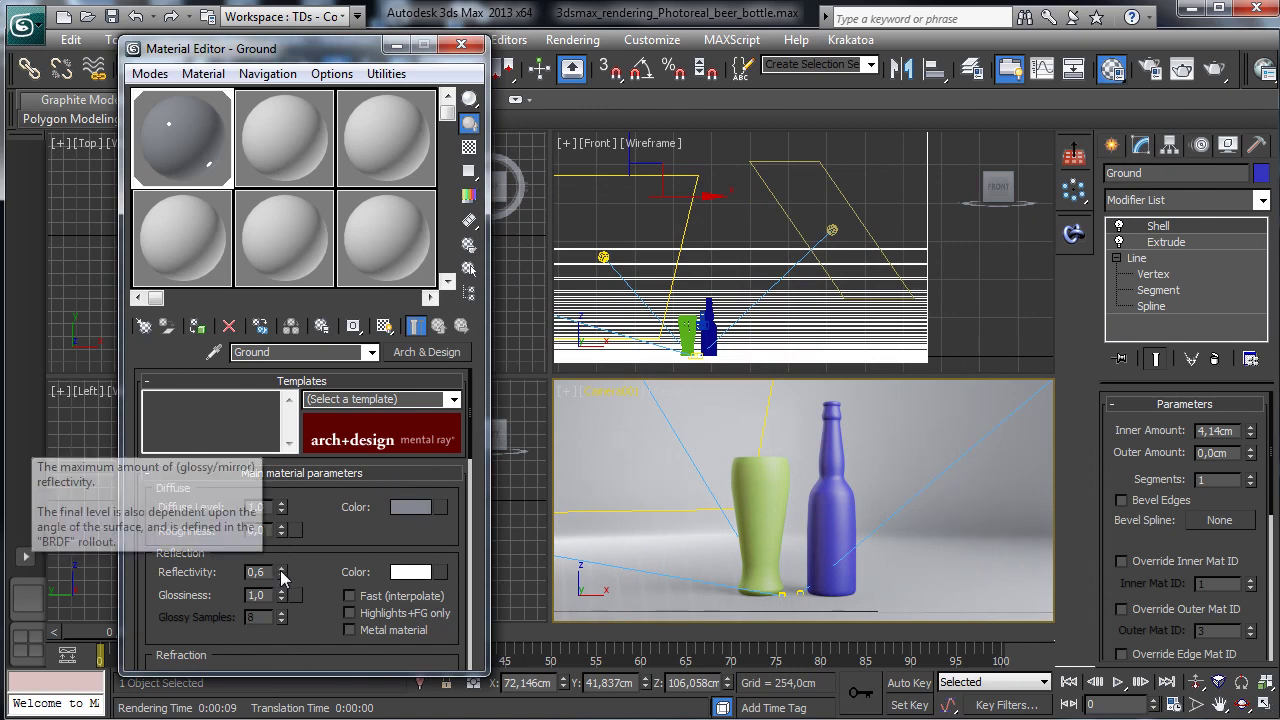
Step: Set the Ground material's IOR to 1.6 and show a checker background in its sample
scroll(310, 561, "down", 5)
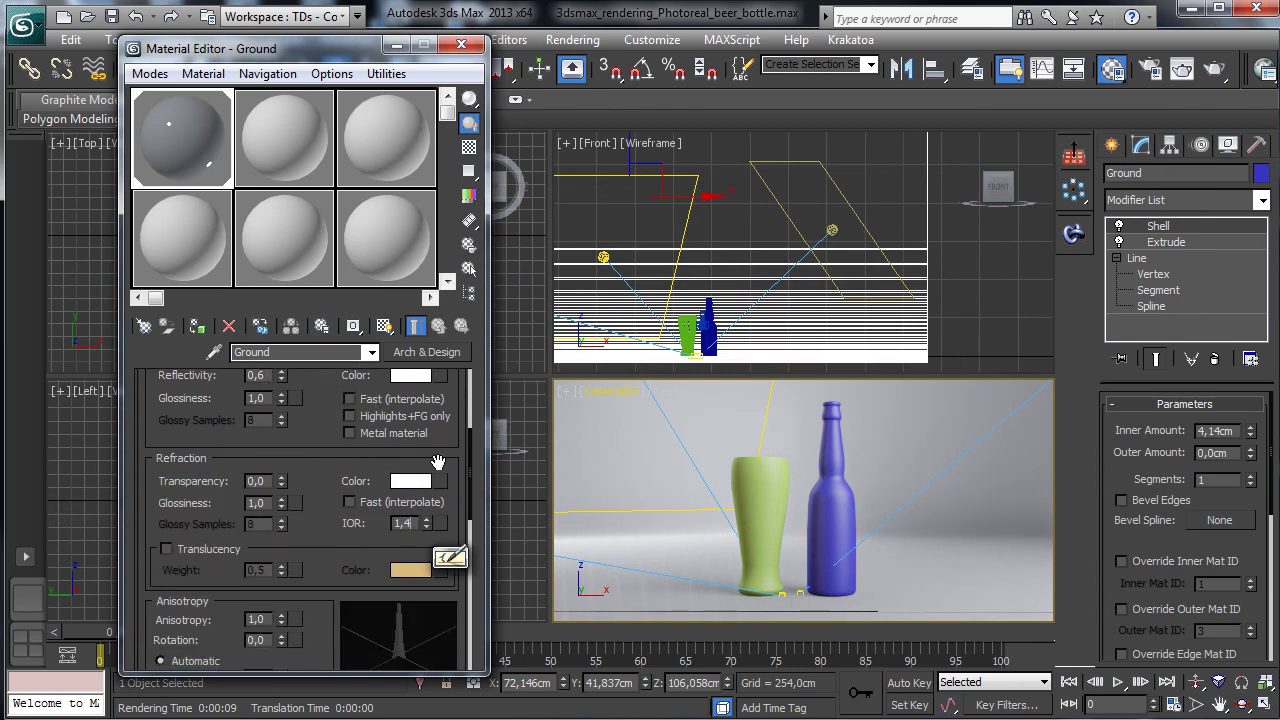
key("BackSpace")
type("6")
key("Return")
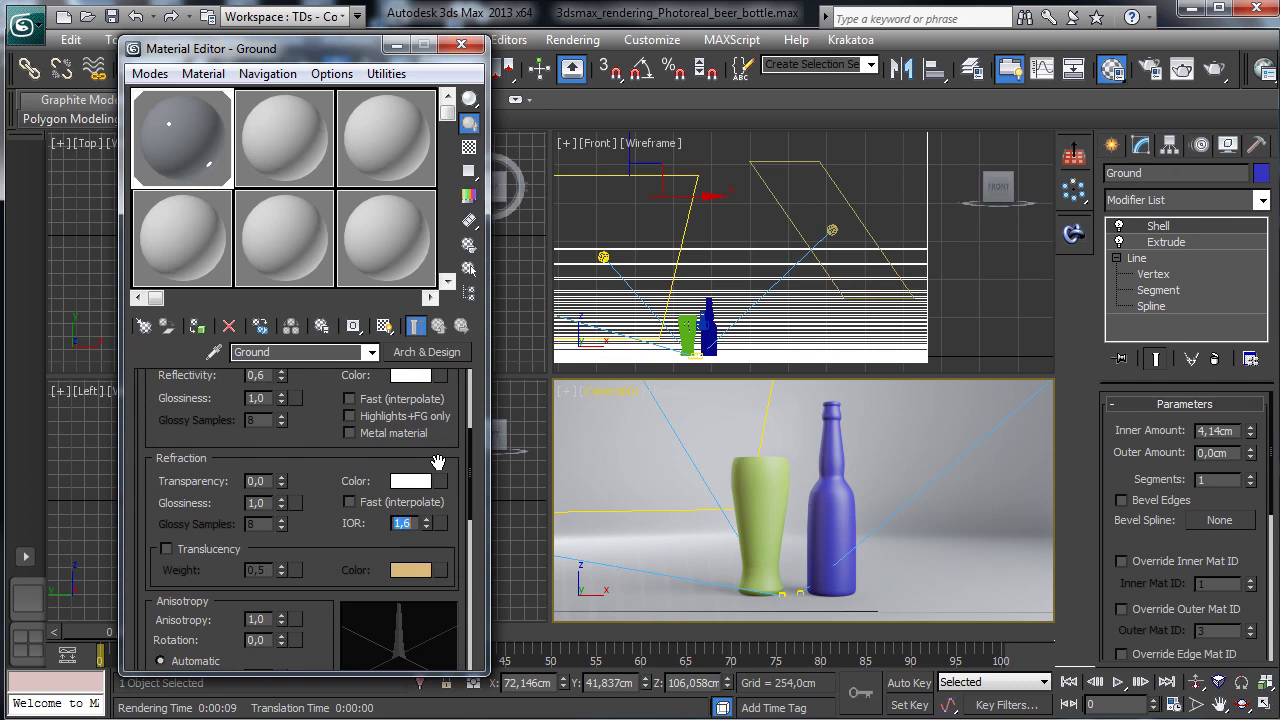
scroll(315, 463, "down", 4)
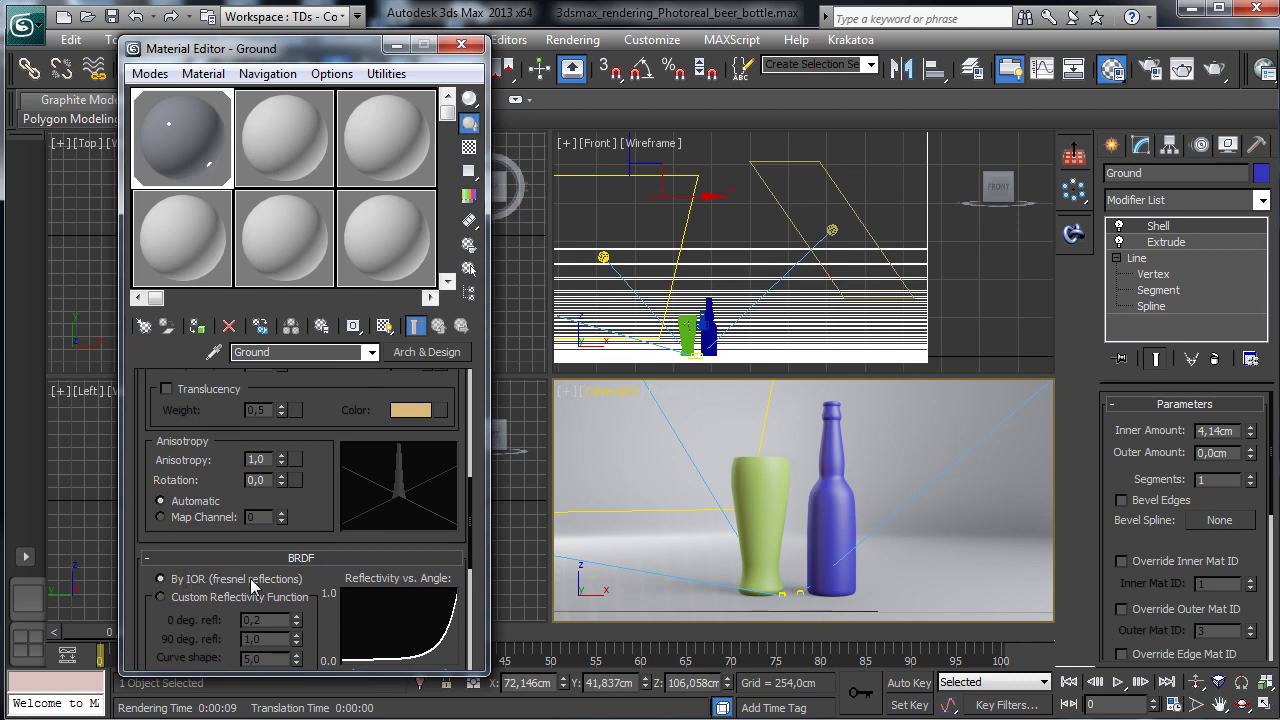
left_click(469, 147)
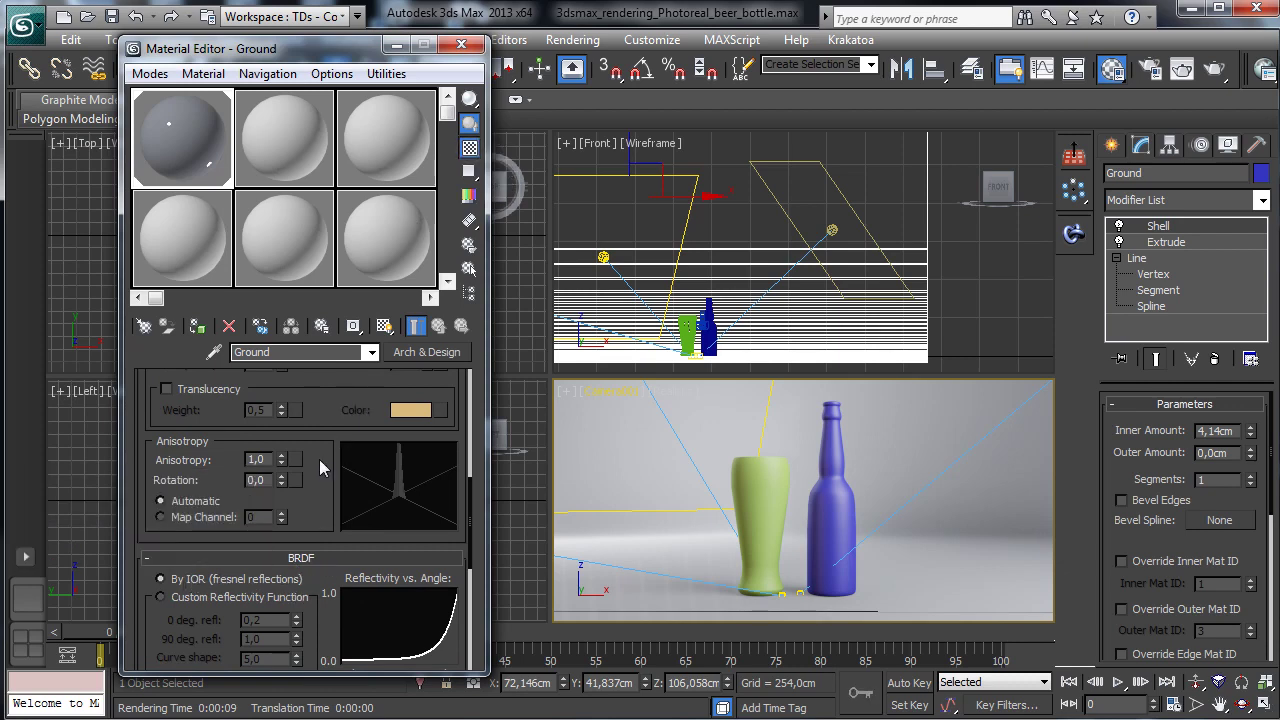
scroll(296, 590, "up", 5)
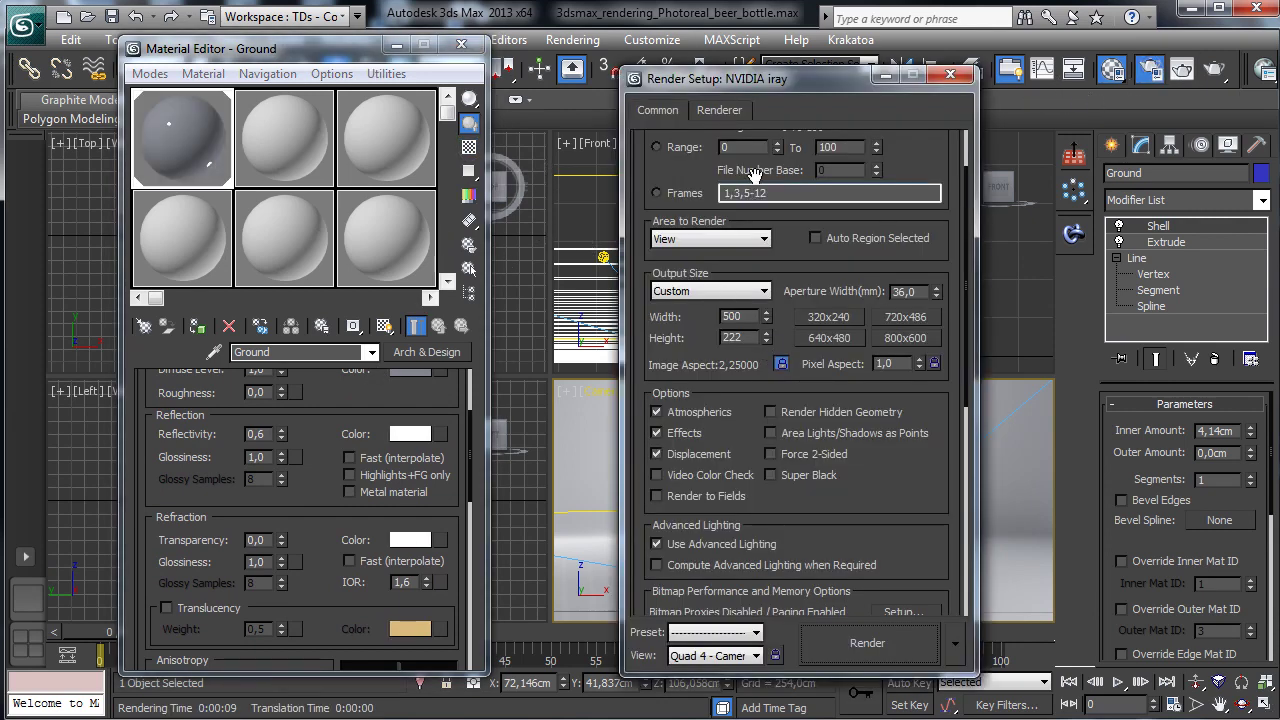
Step: Make mental ray the material preview renderer in Render Setup
scroll(865, 530, "down", 5)
left_click(940, 538)
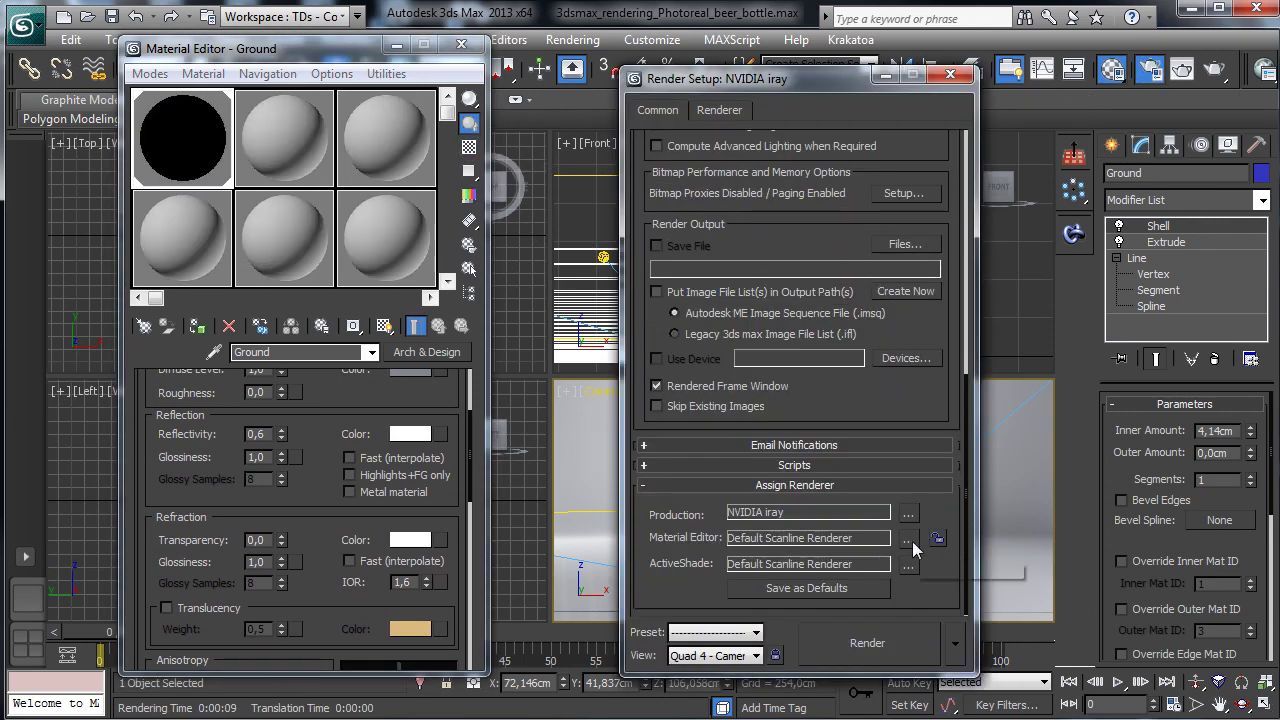
left_click(909, 539)
left_click(759, 299)
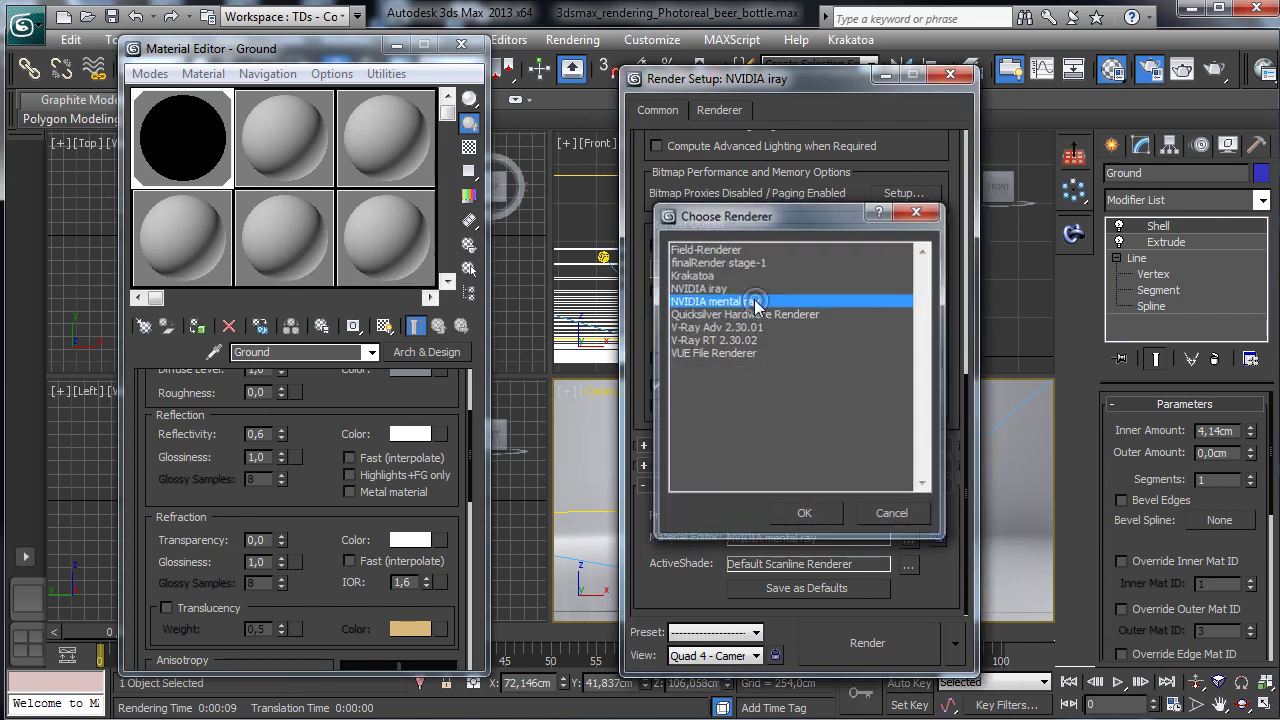
left_click(805, 514)
left_click(950, 74)
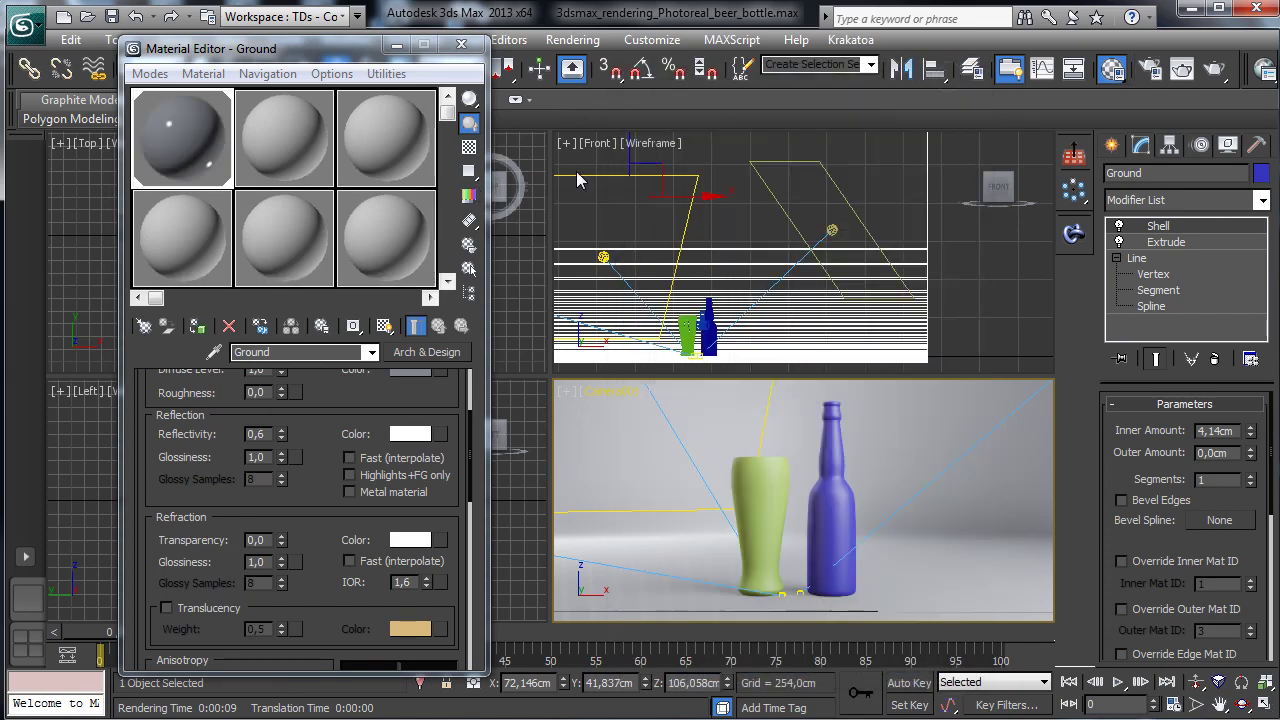
Step: Set the Ground material's reflection glossiness to 0.6 and roughness to 0.25
left_click(469, 147)
scroll(350, 430, "up", 5)
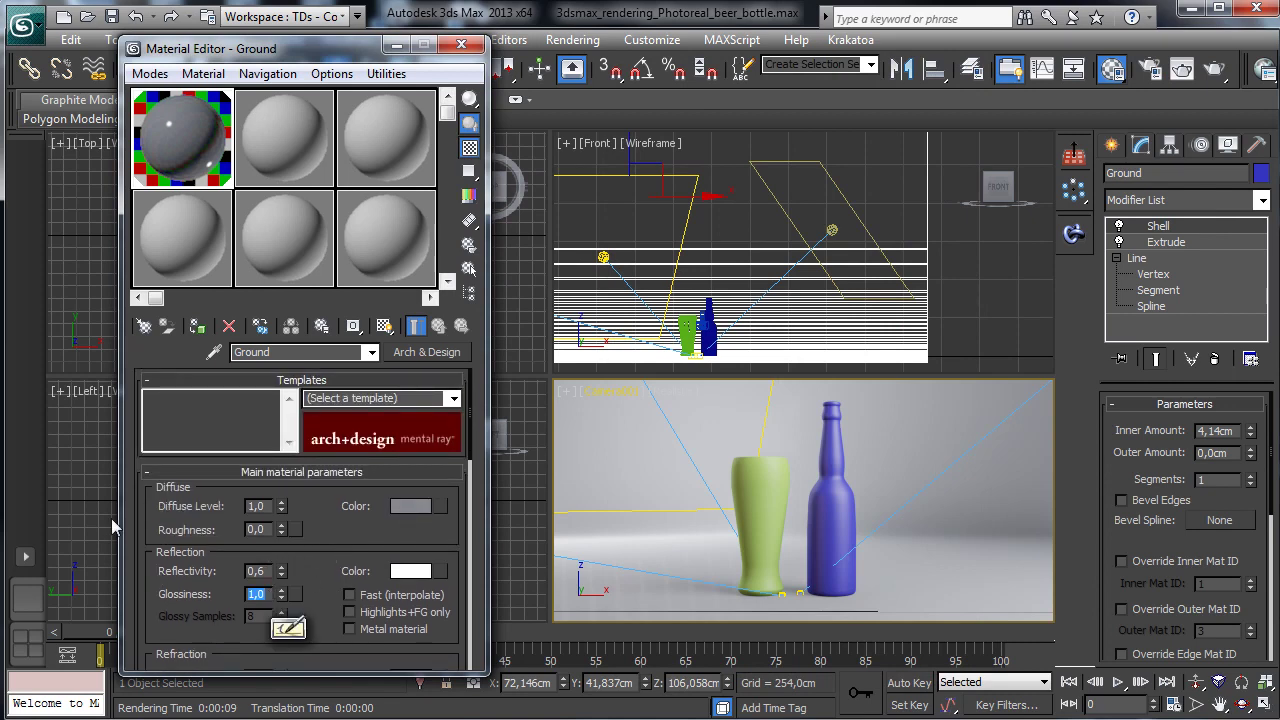
type("0,6")
key("Return")
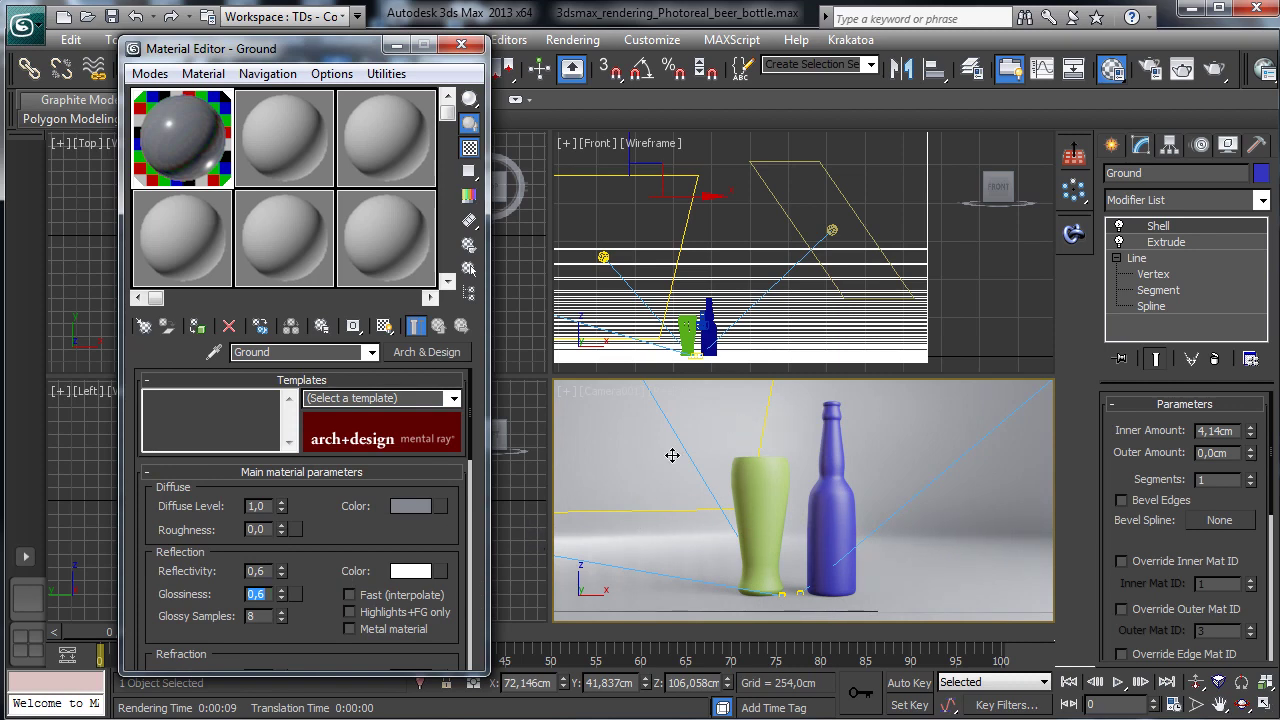
left_click(268, 528)
type("5")
key("Return")
Step: Test-render the camera view, then lower the reflection glossiness to 0.4
left_click(1214, 68)
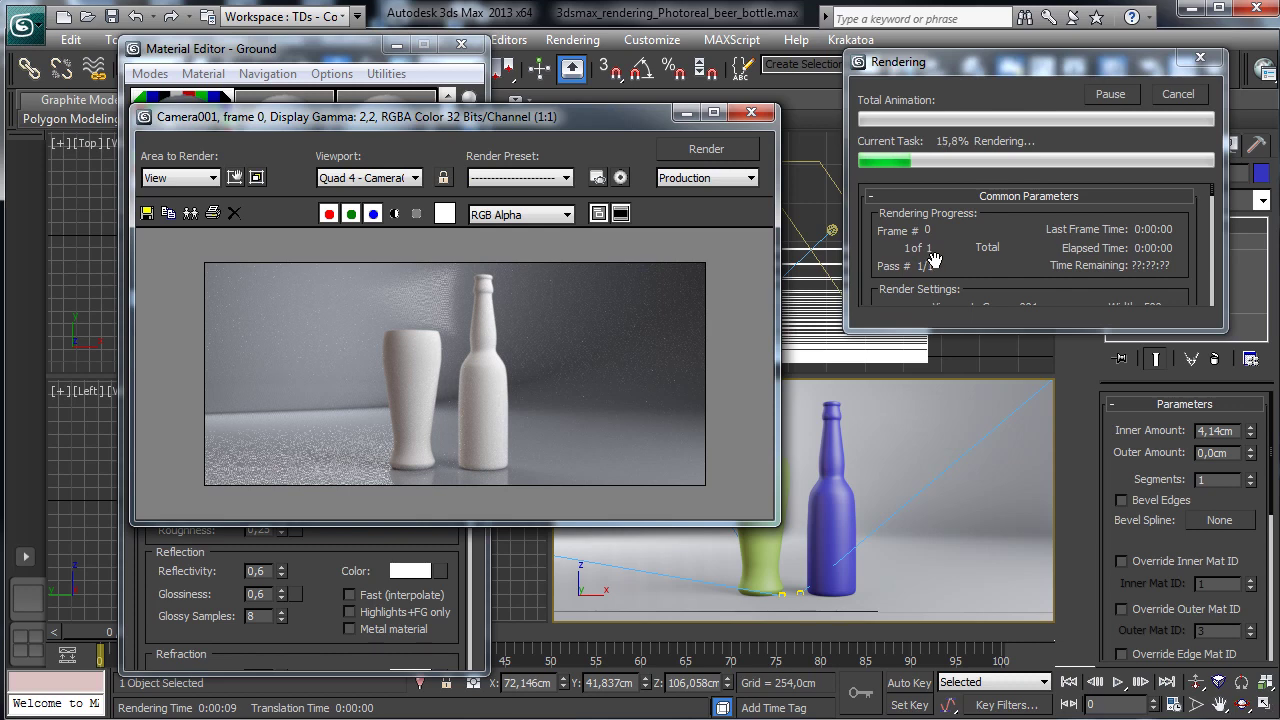
left_click(1177, 94)
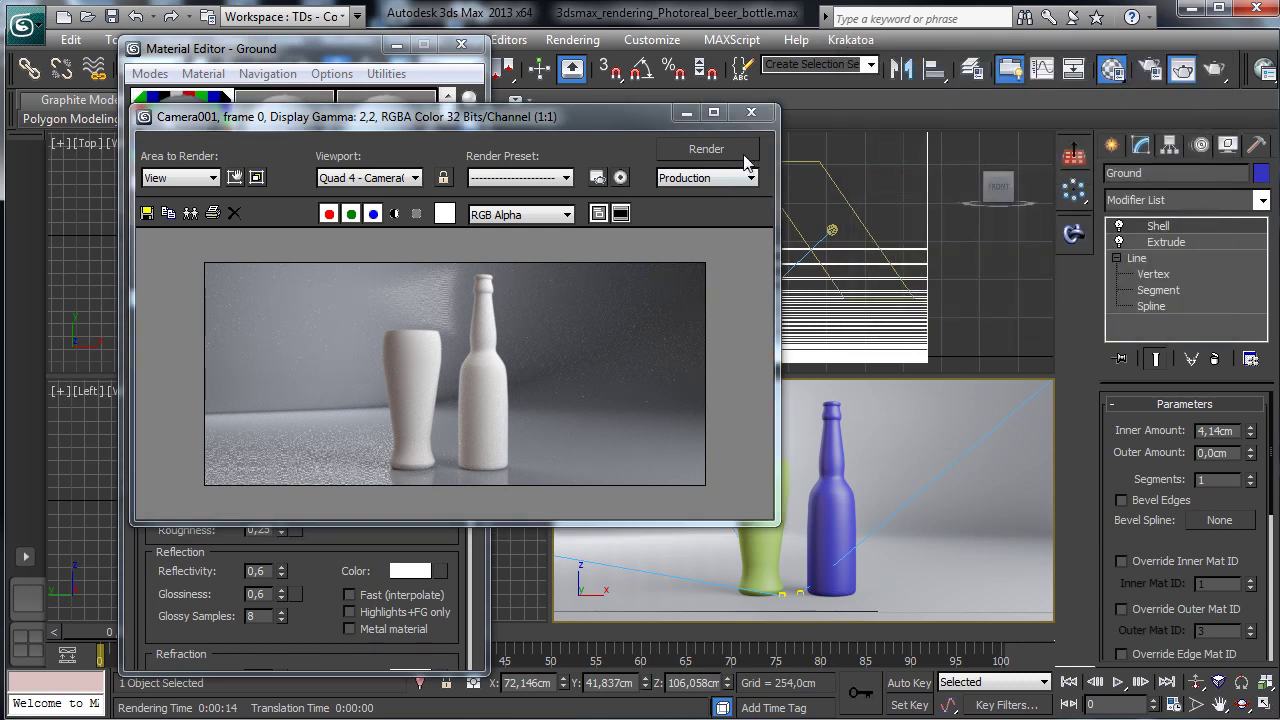
left_click(687, 113)
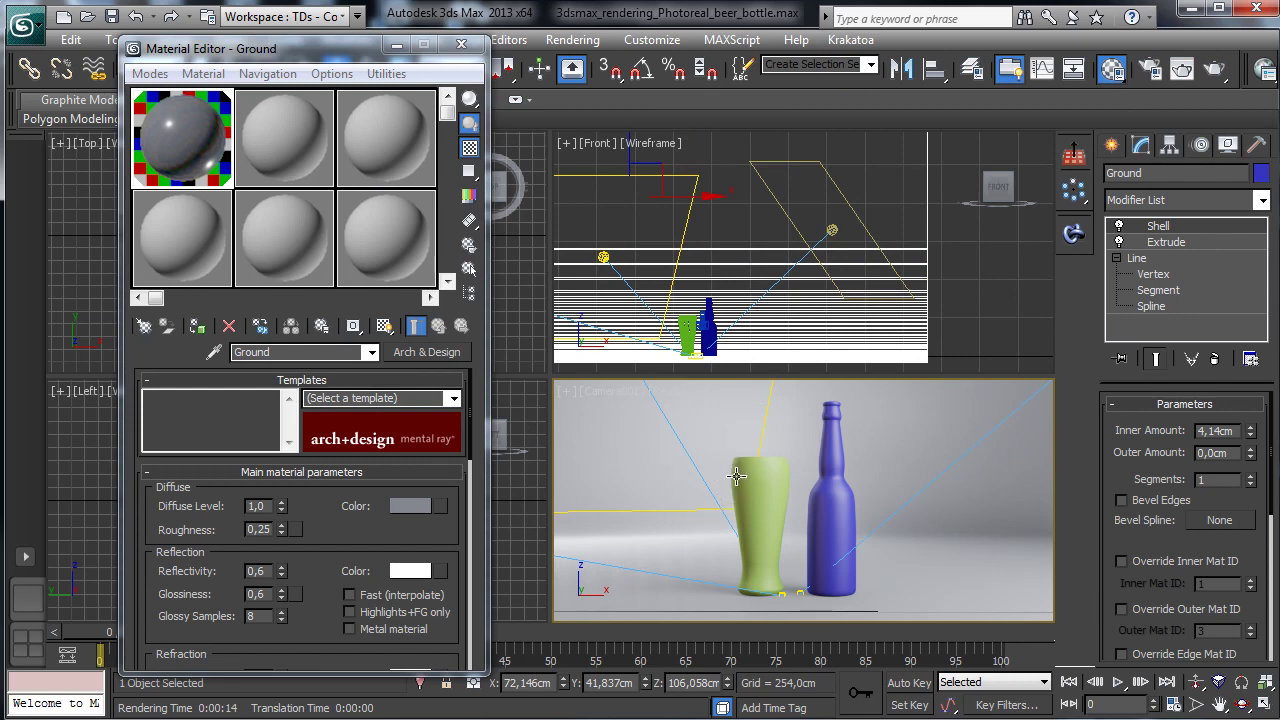
left_click(265, 594)
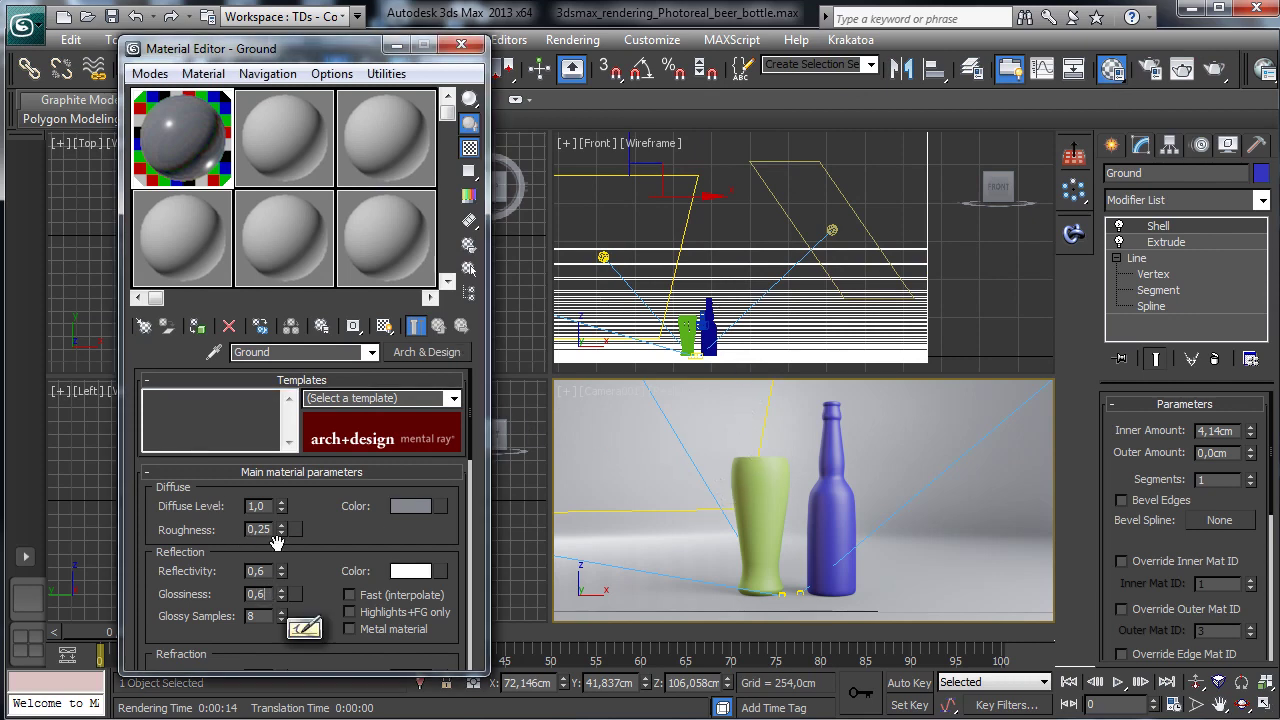
key("BackSpace")
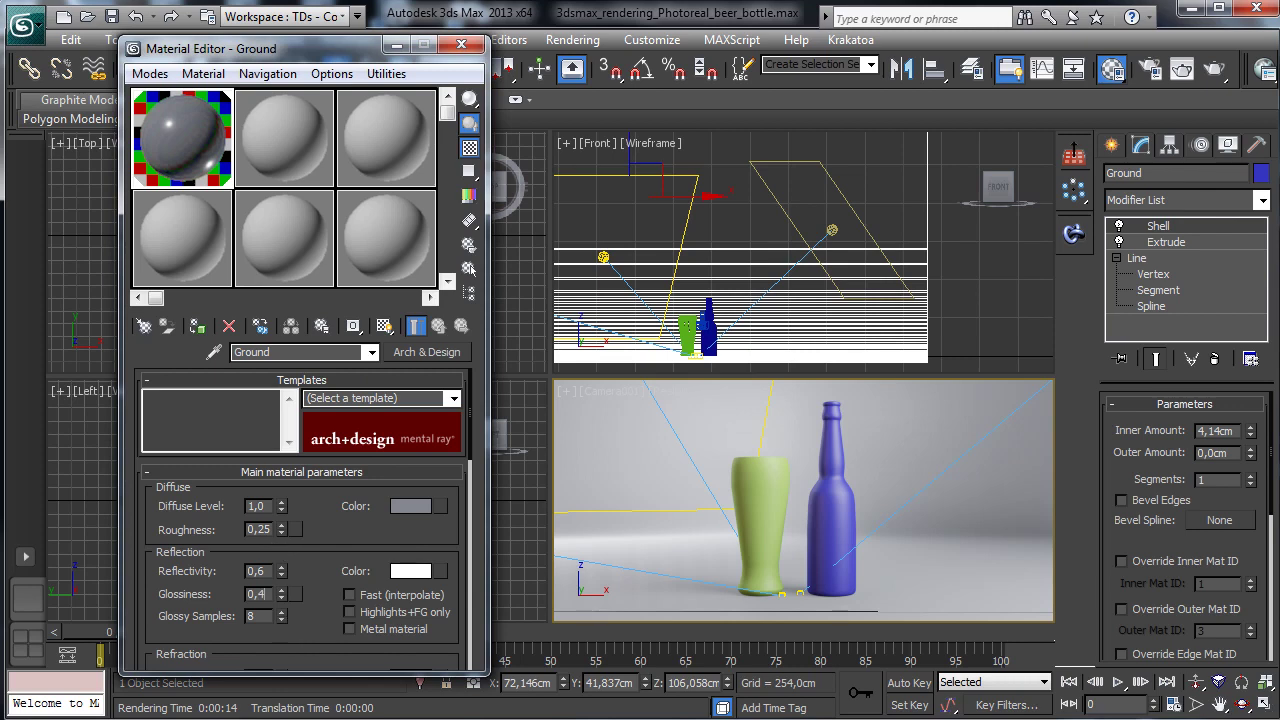
key("Return")
left_click(765, 492)
Step: Assign the beer glass a material named 'Glass' using the Arch & Design Glass (Physical) template
left_click(289, 165)
left_click(262, 352)
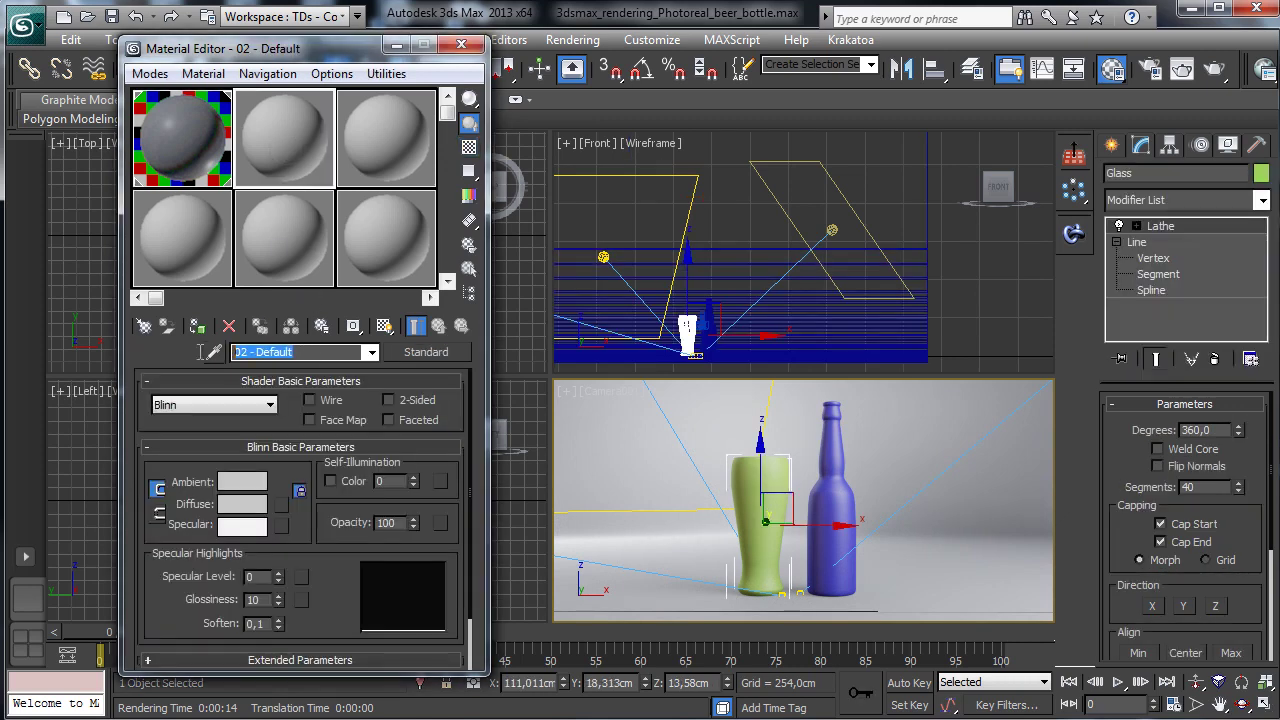
type("Glass")
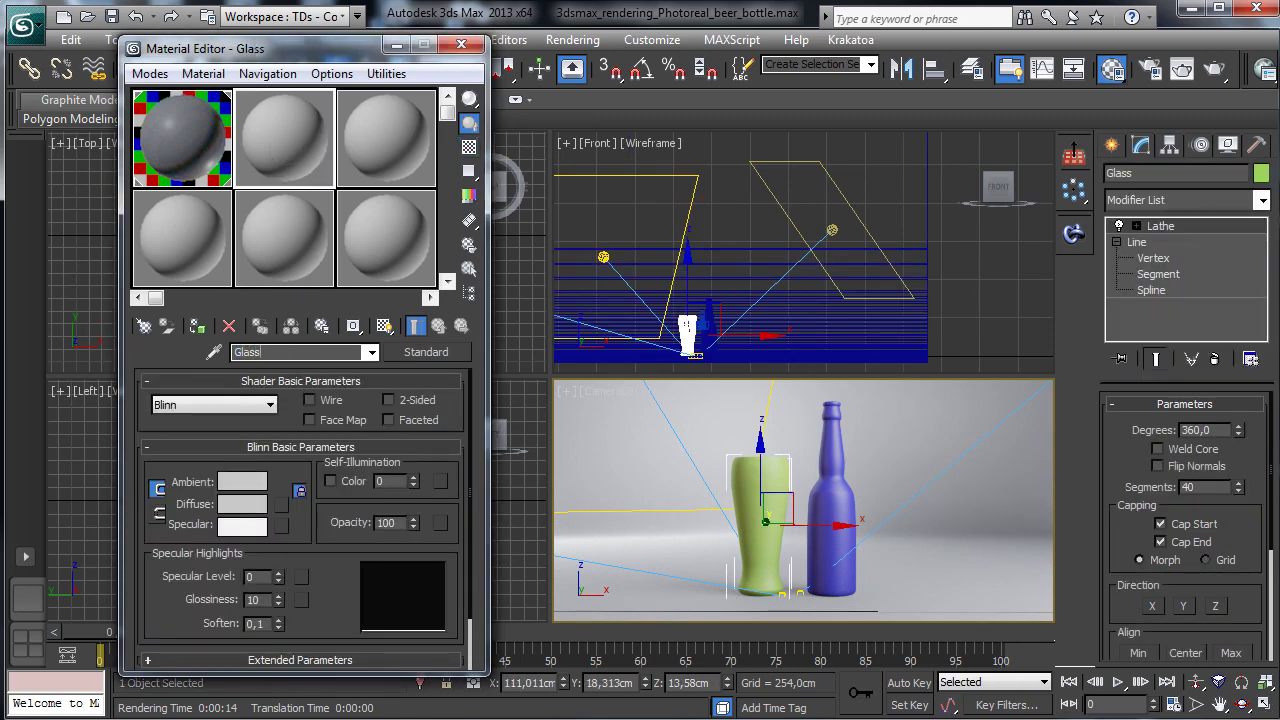
left_click(197, 326)
left_click(426, 352)
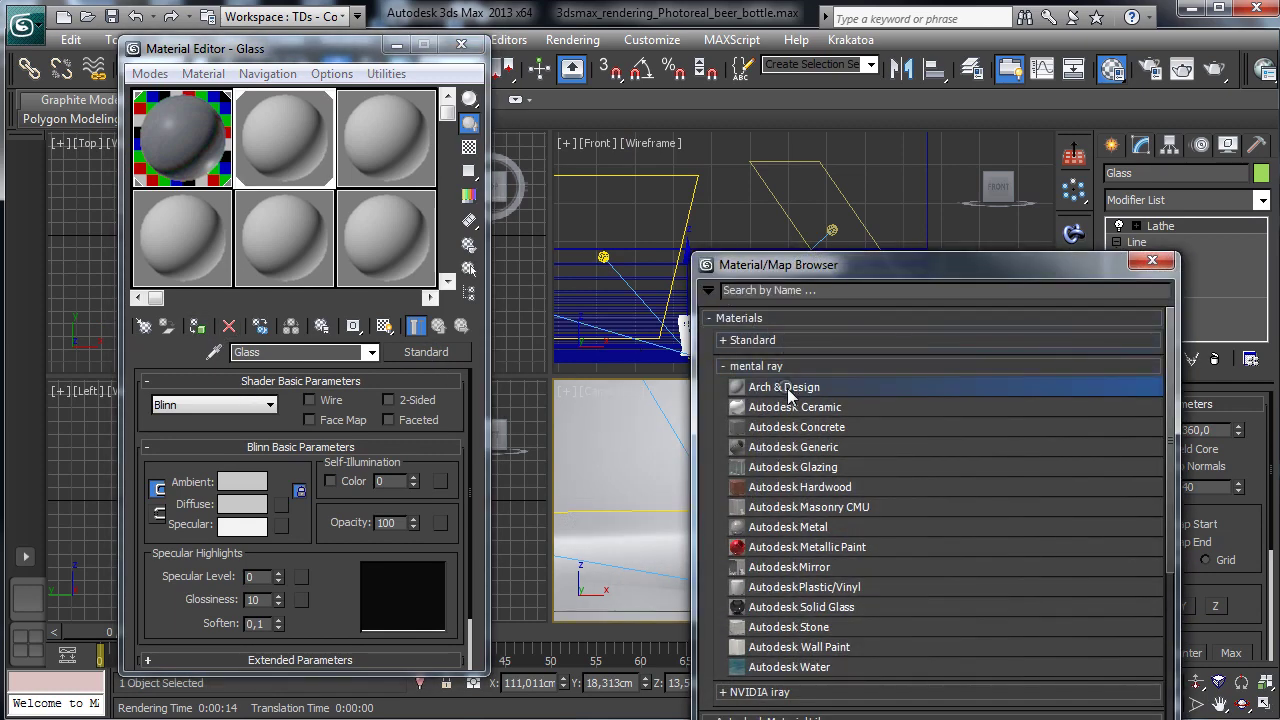
double_click(760, 389)
left_click(446, 399)
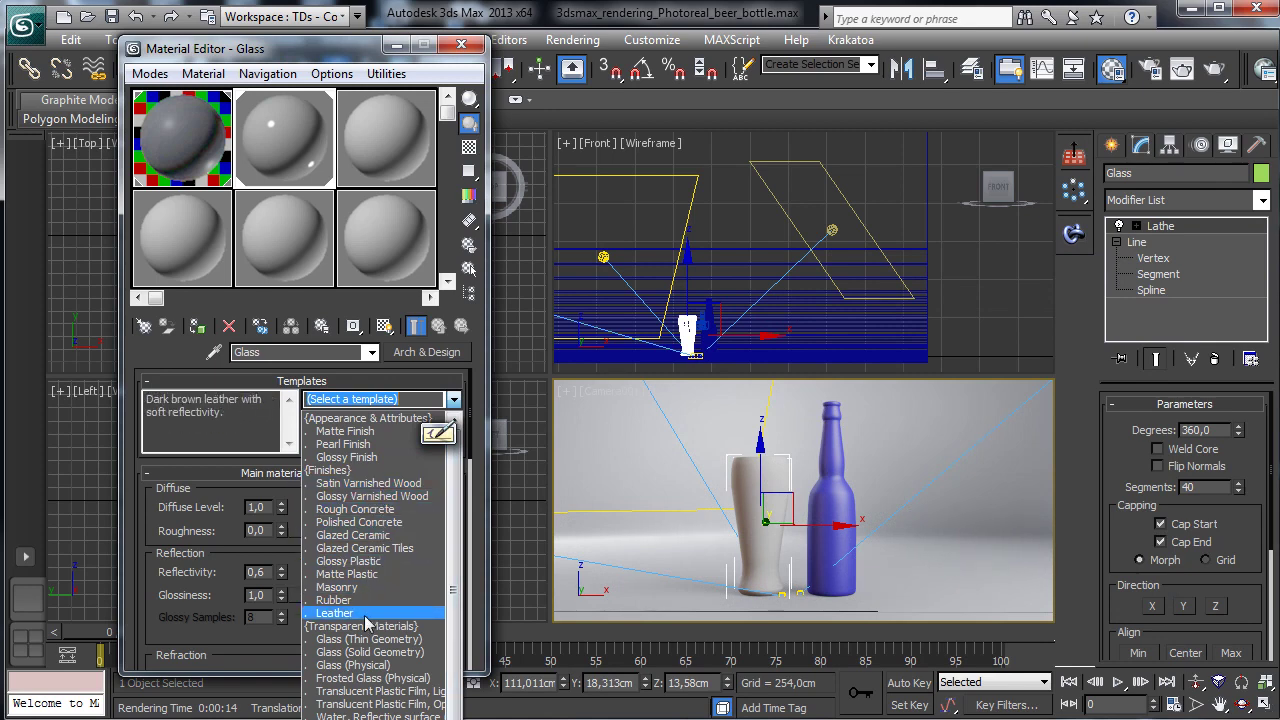
left_click(379, 666)
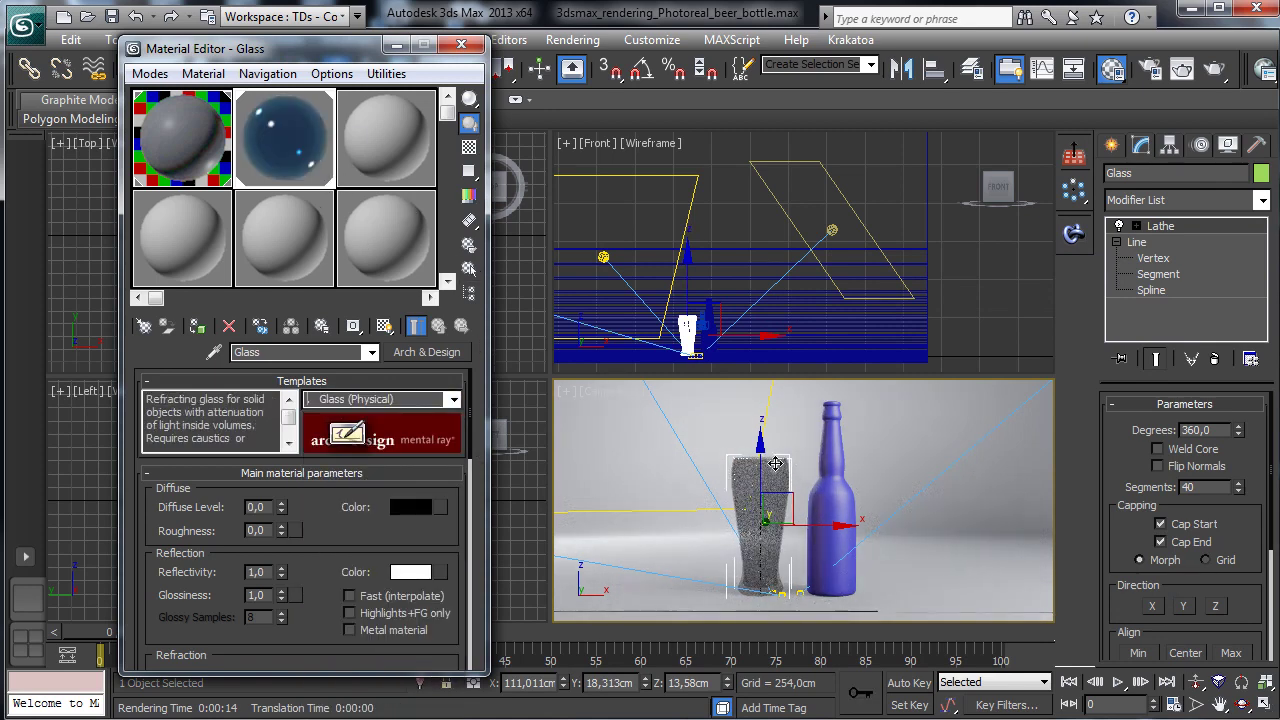
Step: Run a partial test render of the camera view, then cancel it and hide the frame window
left_click(1214, 68)
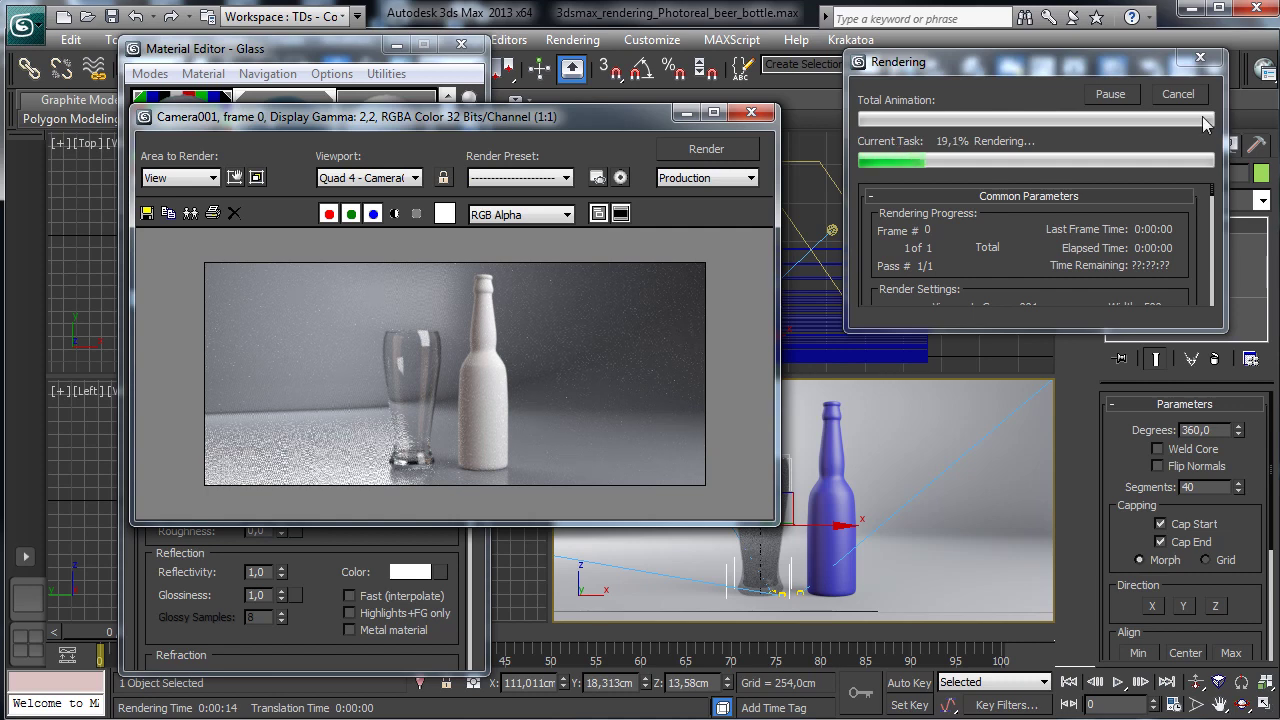
left_click(678, 249)
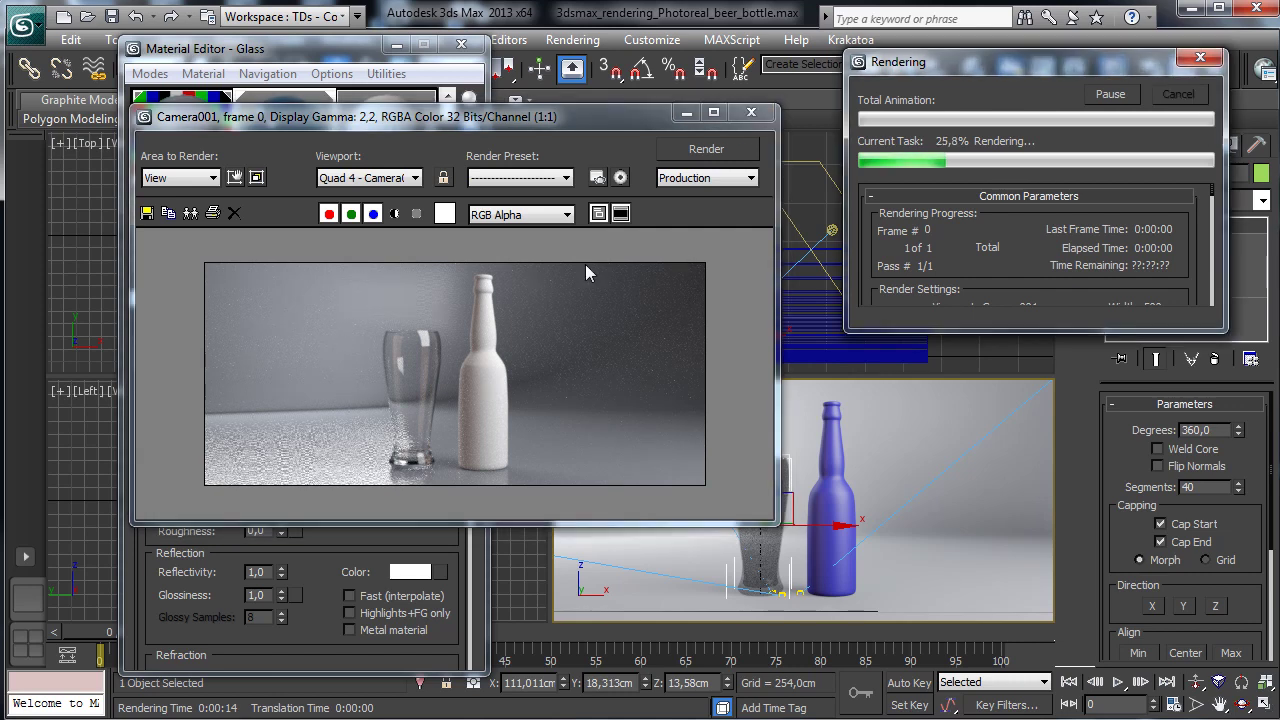
key("Escape")
left_click(686, 112)
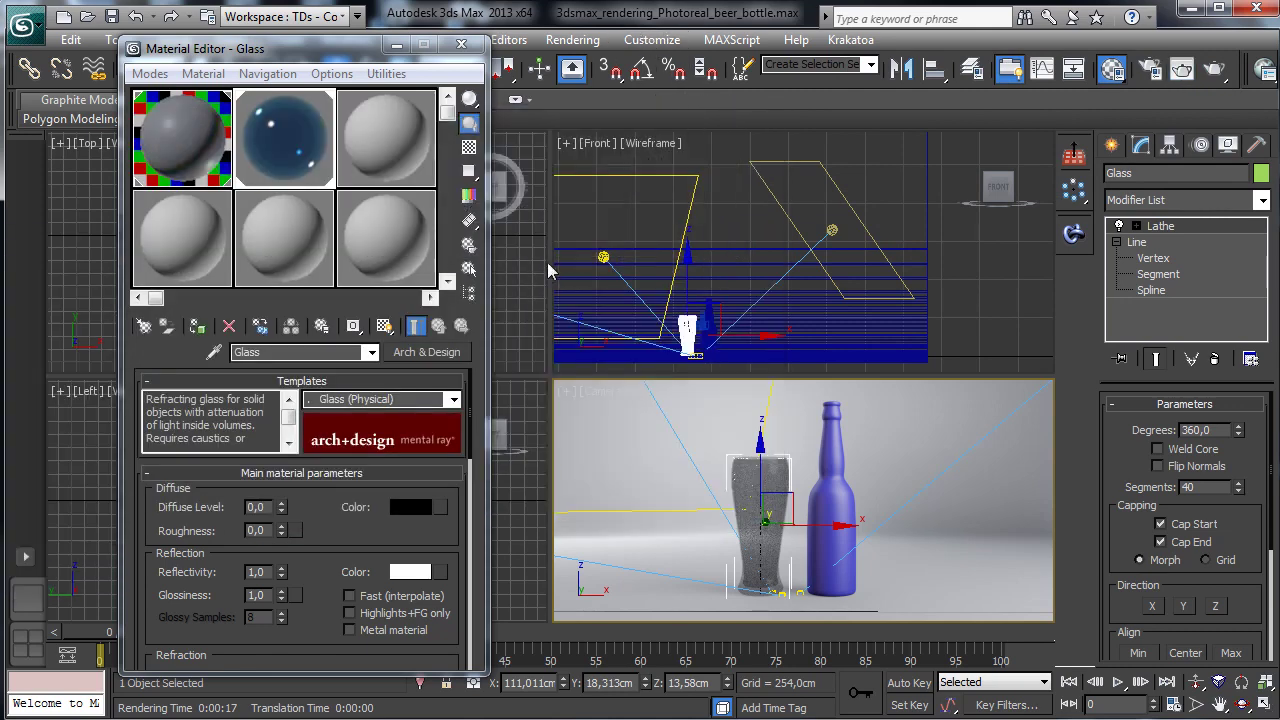
Step: Copy the Glass material to a new slot, rename it 'Bottle', and assign it to the bottle
left_click(420, 159)
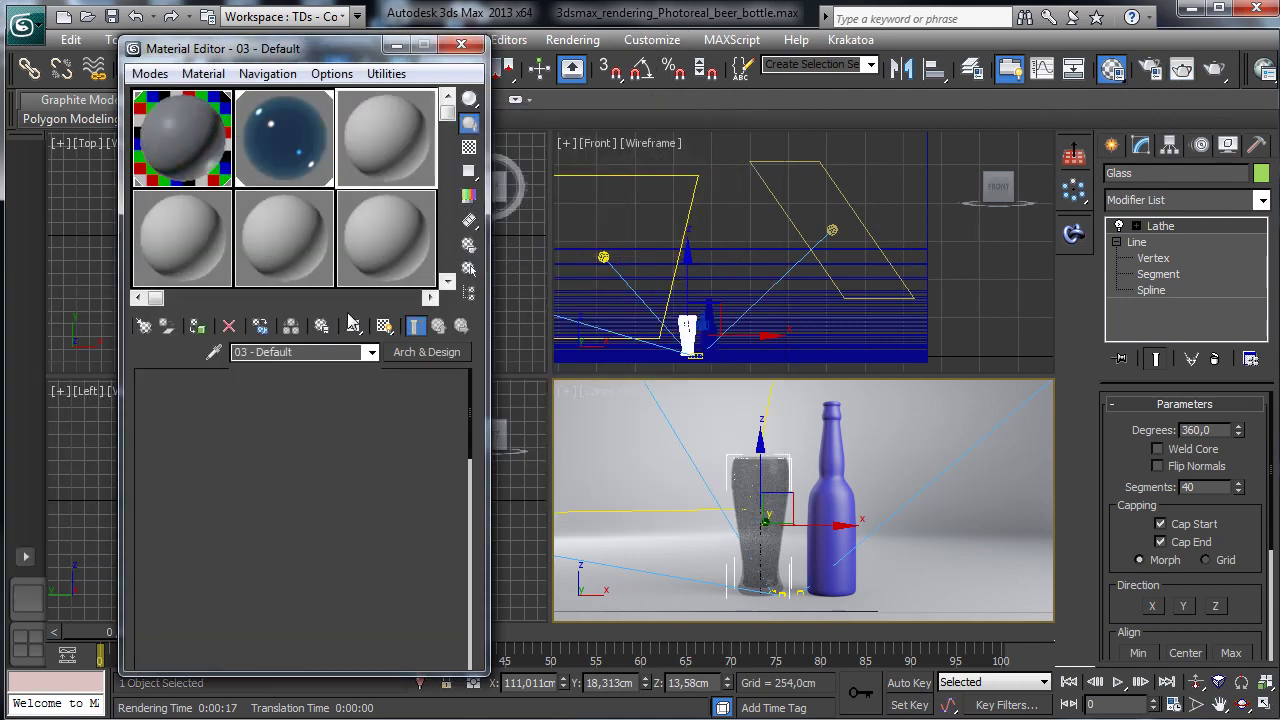
left_click_drag(285, 140, 386, 140)
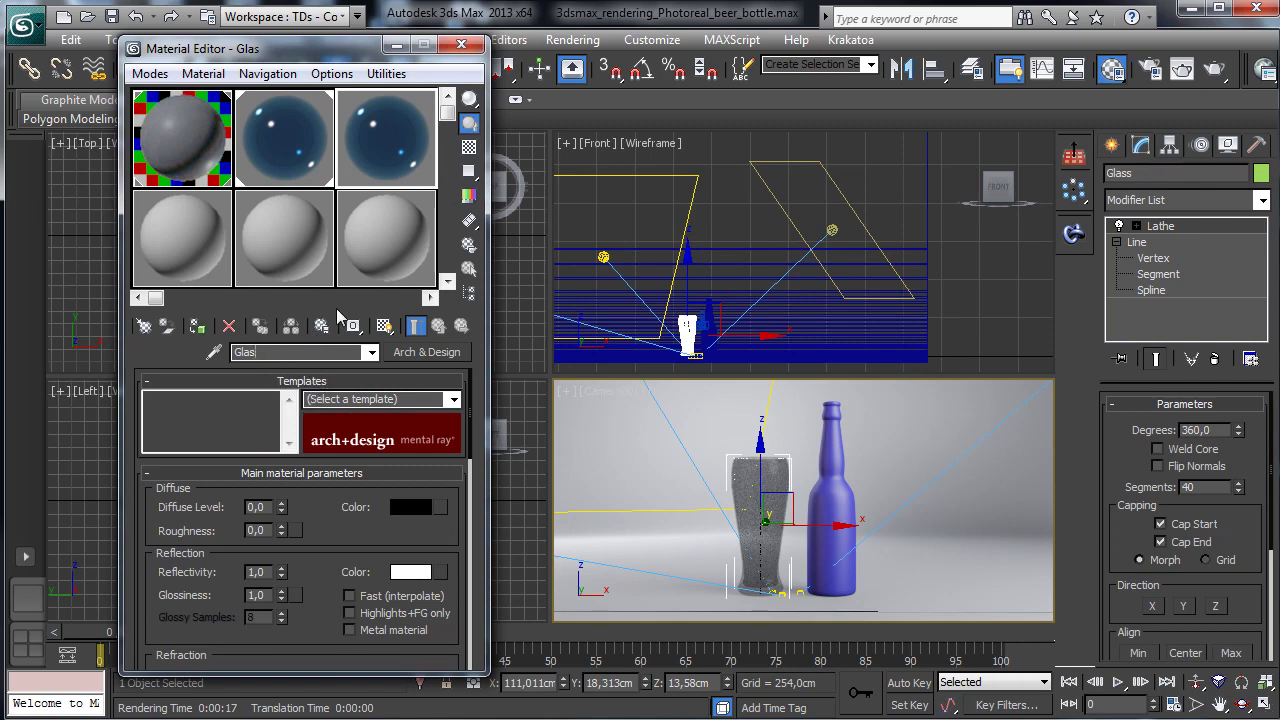
key("BackSpace")
key("BackSpace")
key("BackSpace")
key("BackSpace")
key("BackSpace")
type("Bottle")
left_click(829, 447)
left_click(197, 325)
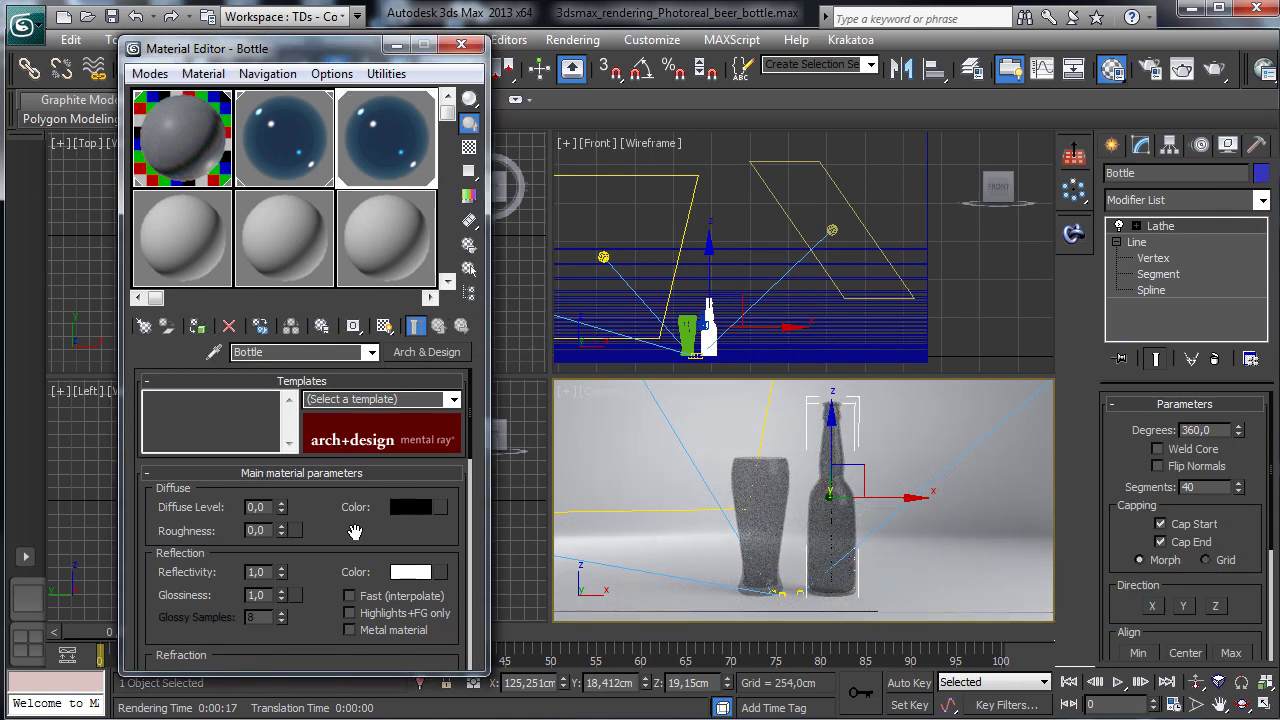
Step: Set the Bottle material's reflection colour to a darkened, slightly yellowish orange
left_click_drag(388, 536, 390, 482)
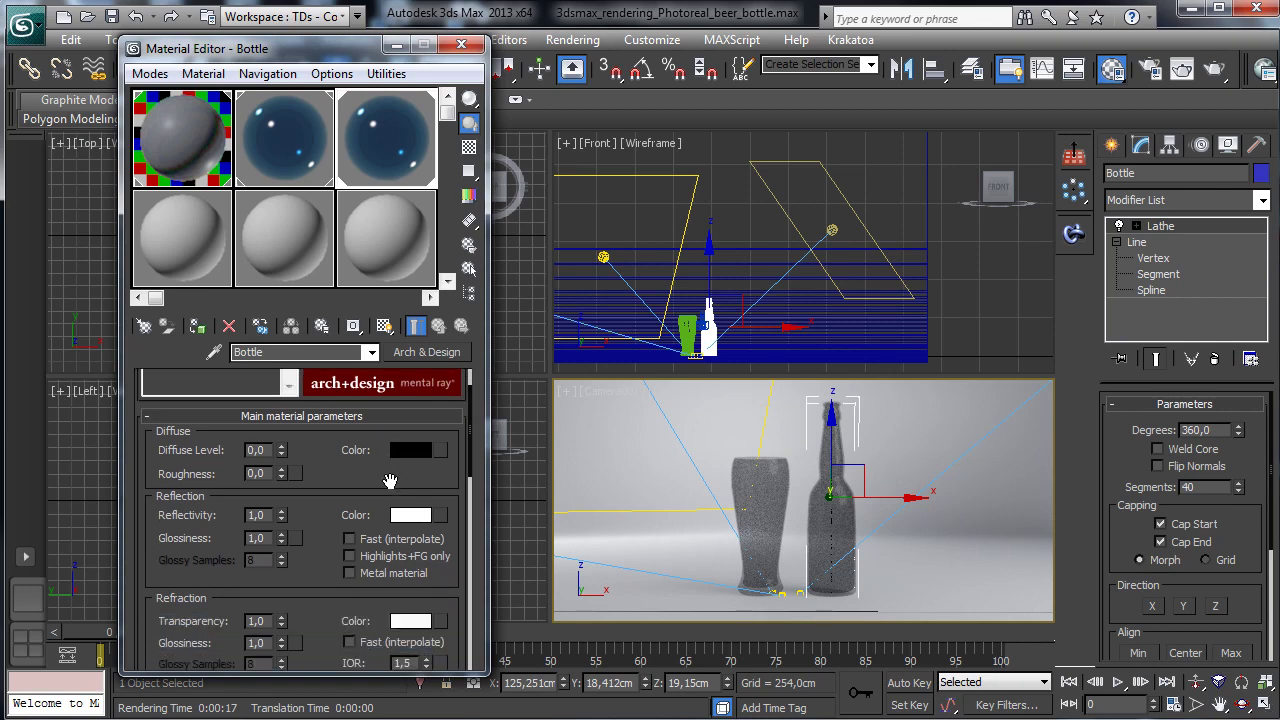
left_click(411, 515)
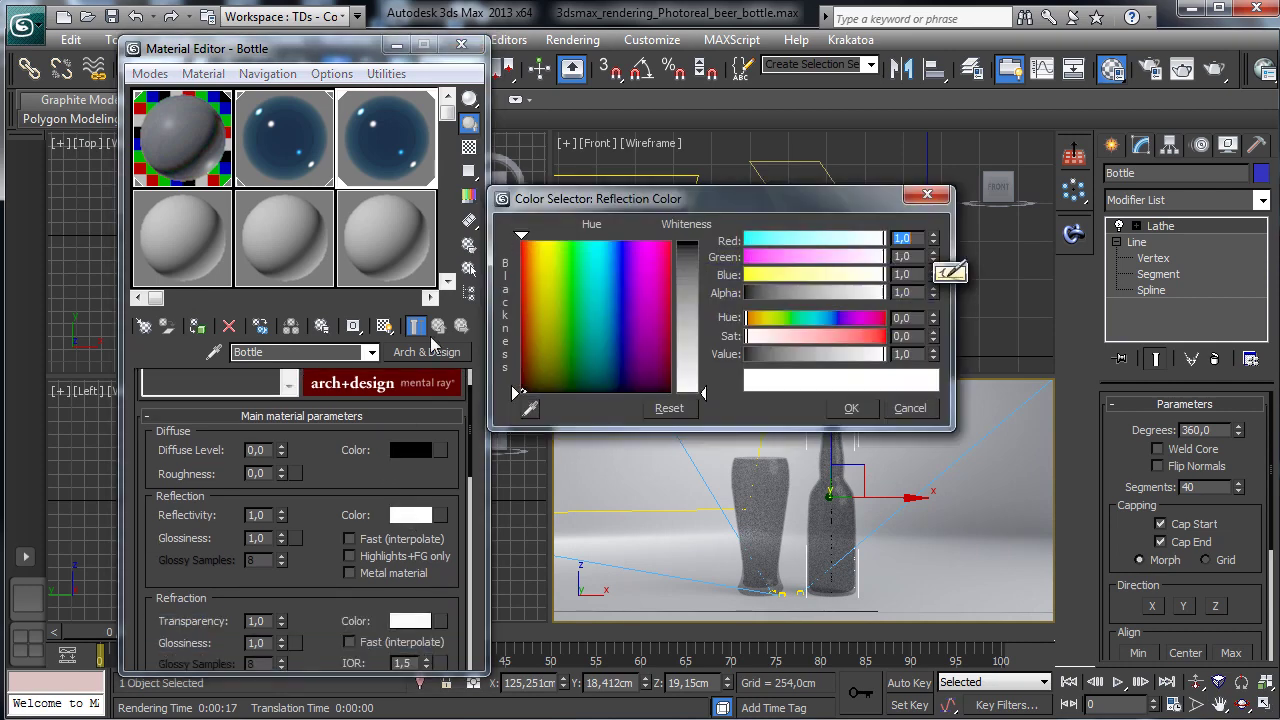
left_click(526, 276)
left_click(688, 250)
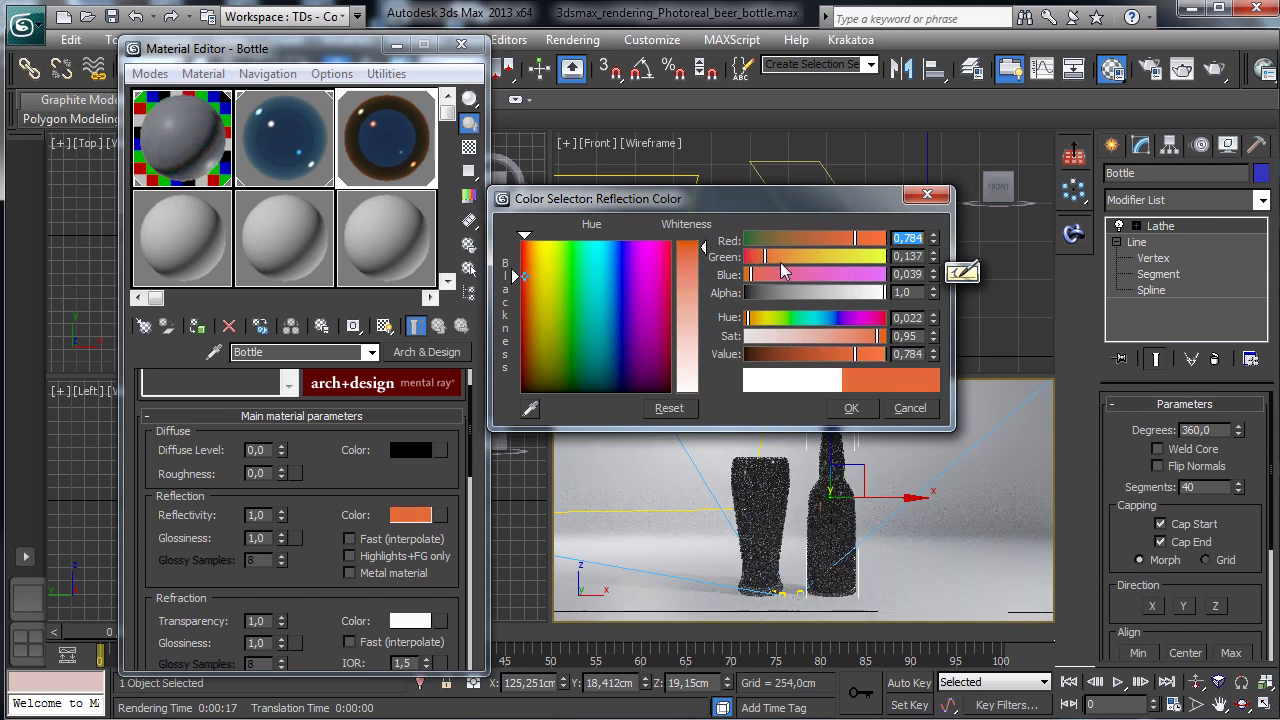
left_click_drag(830, 355, 797, 356)
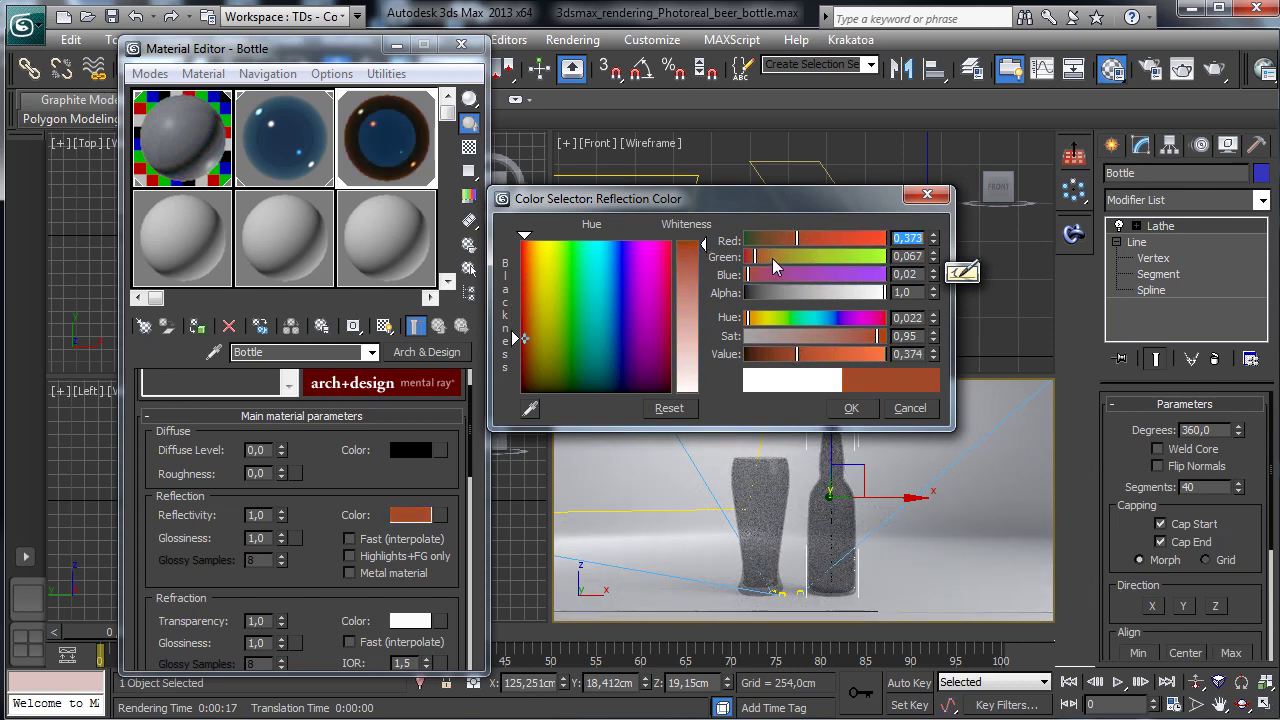
left_click_drag(754, 257, 756, 258)
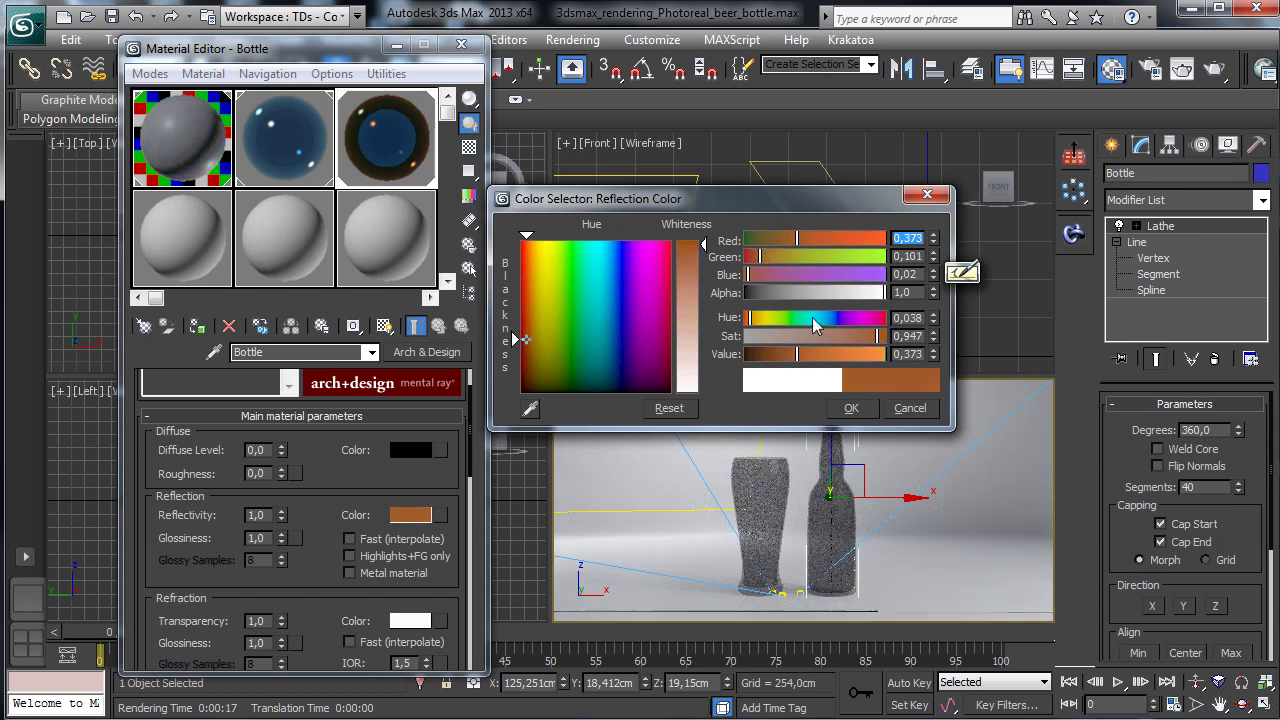
left_click(850, 408)
Step: Give the Bottle material an amber refraction colour
left_click_drag(367, 479, 398, 404)
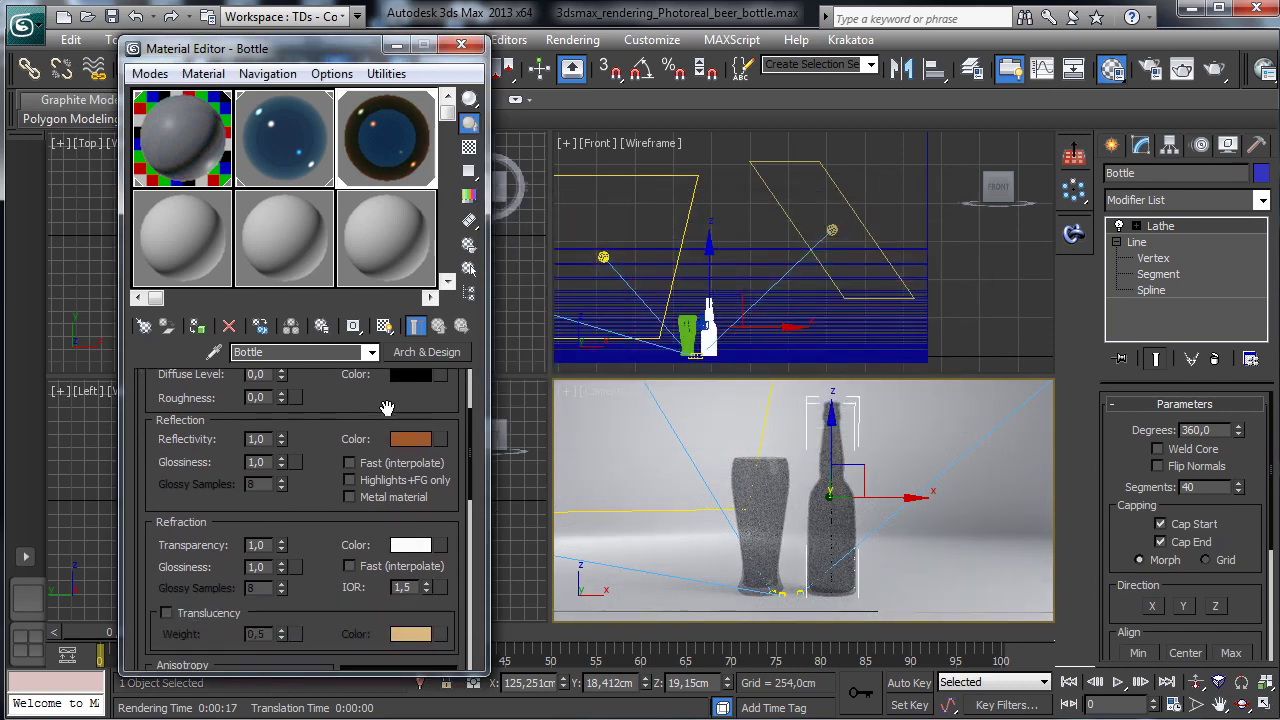
scroll(328, 460, "down", 3)
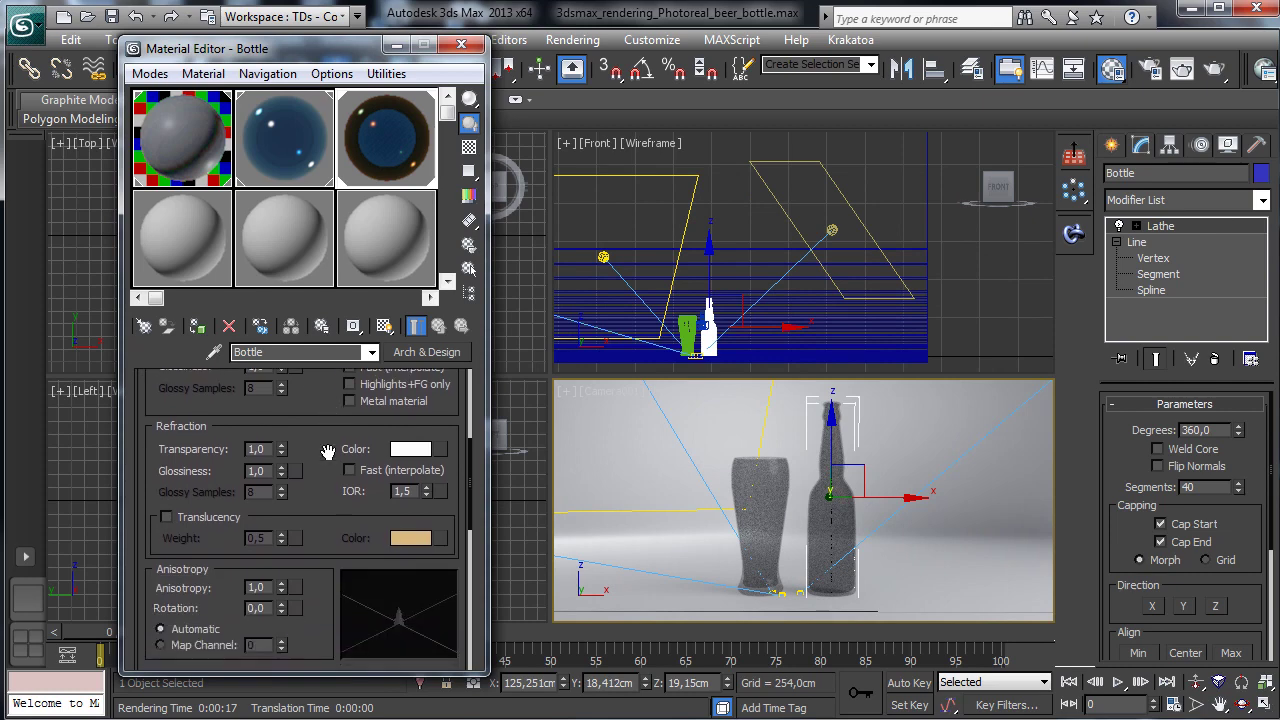
mouse_move(328, 517)
left_mouse_down()
mouse_move(330, 499)
mouse_move(335, 528)
left_mouse_up()
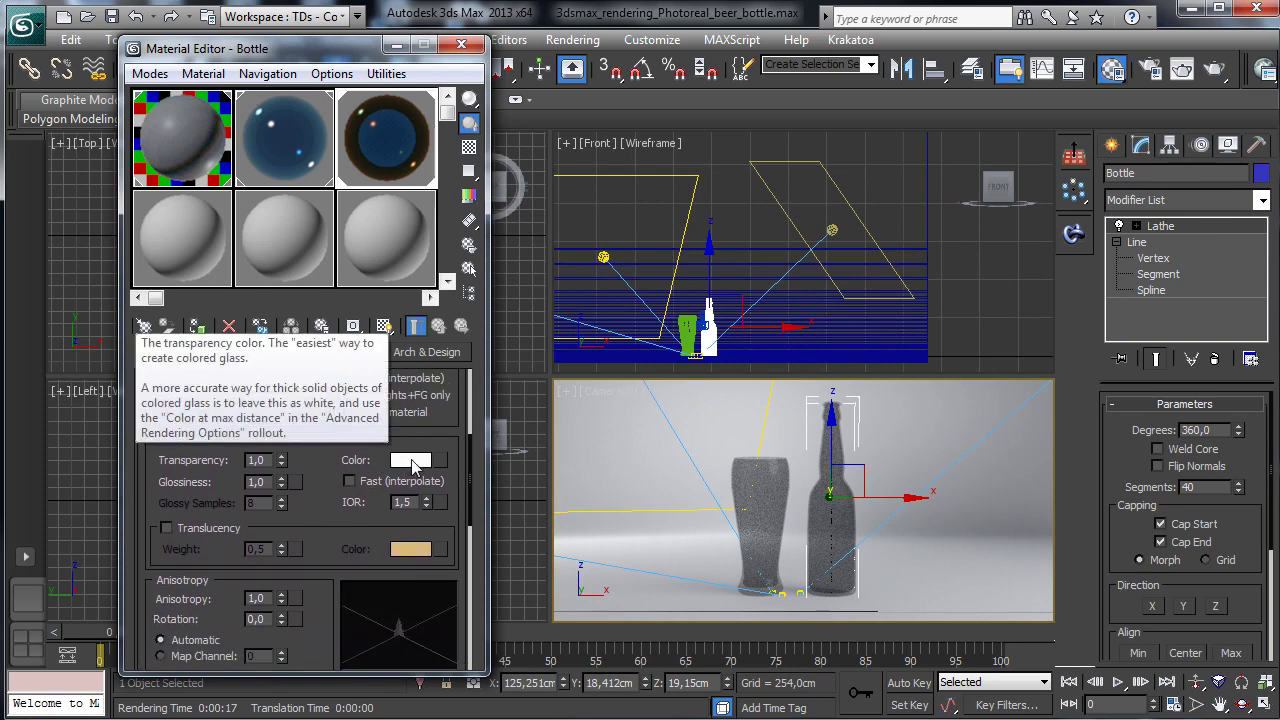
left_click(412, 461)
left_click_drag(531, 290, 533, 318)
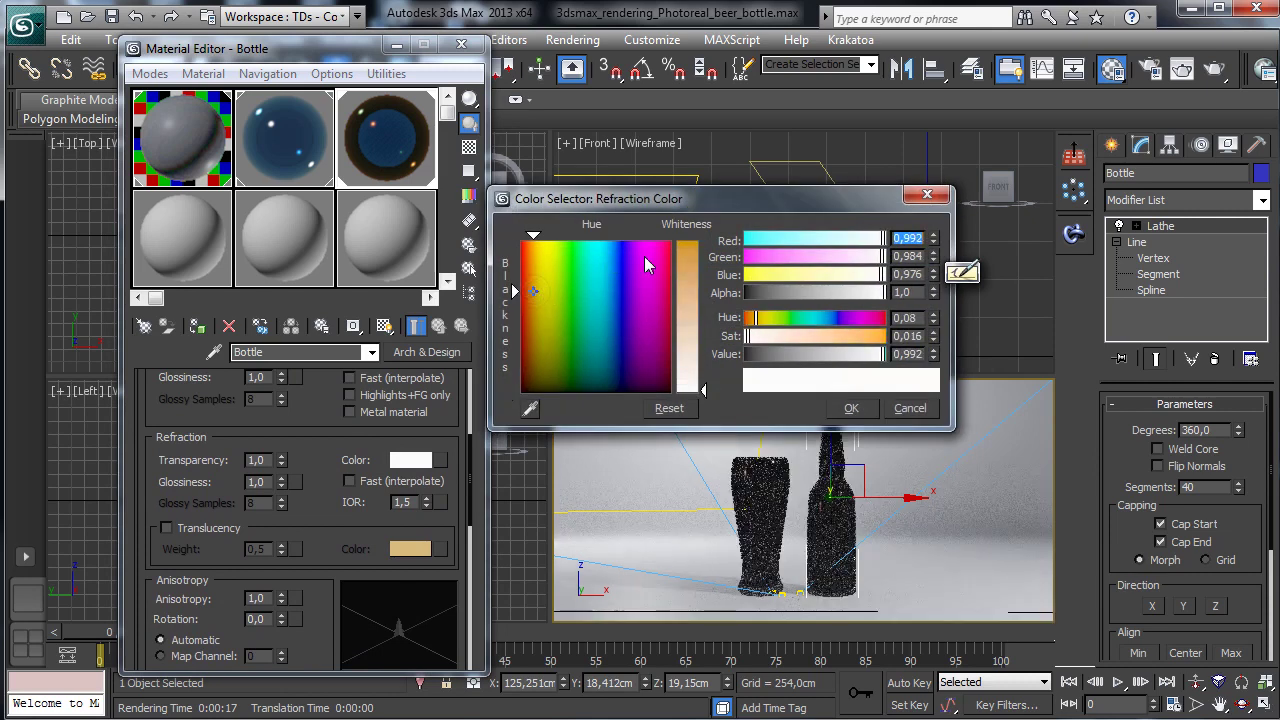
left_click(697, 250)
left_click_drag(822, 355, 832, 355)
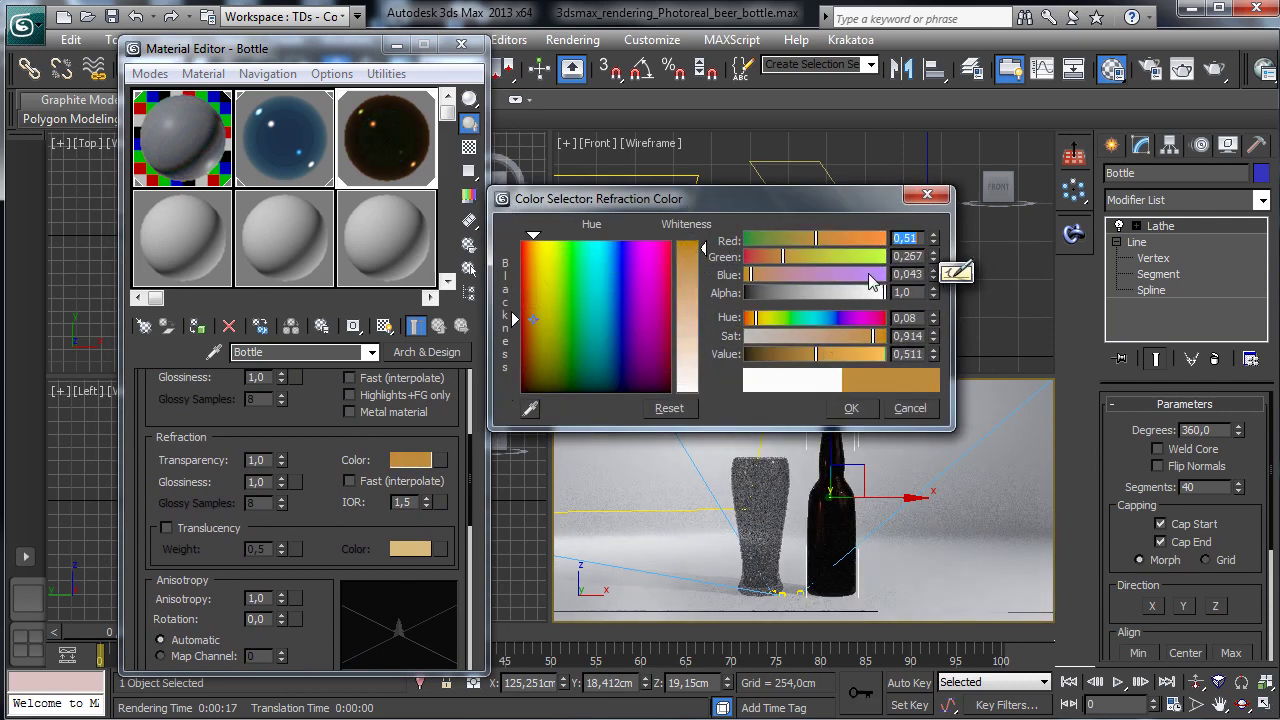
left_click(851, 408)
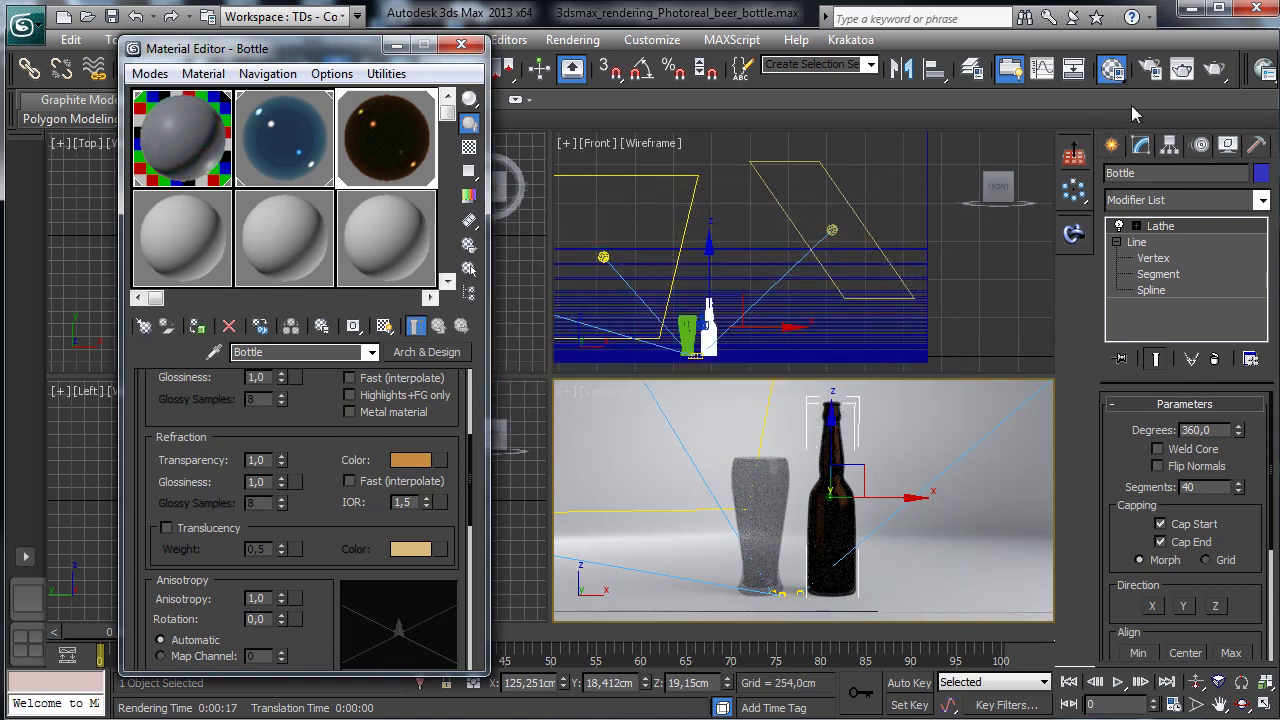
Step: Test-render the bottle, then shift its reflection colour toward a brighter orange-yellow
left_click(1182, 68)
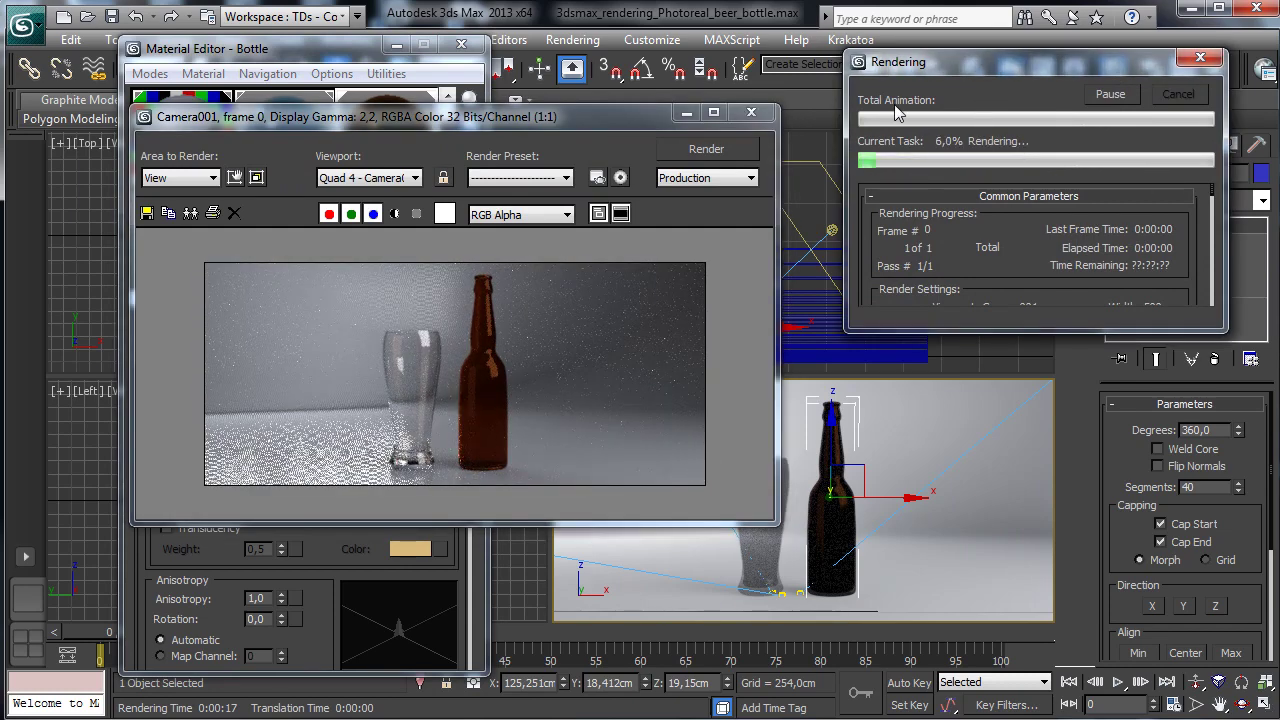
key("Escape")
left_click_drag(577, 119, 996, 96)
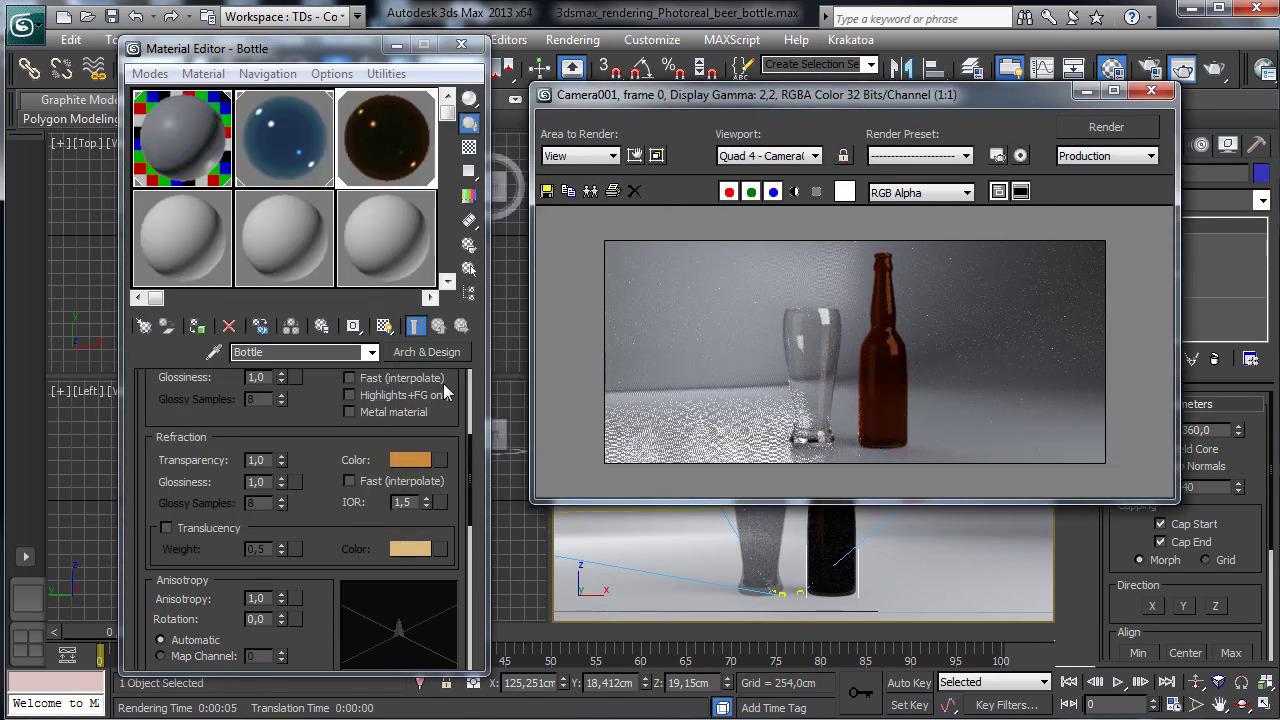
scroll(317, 432, "up", 5)
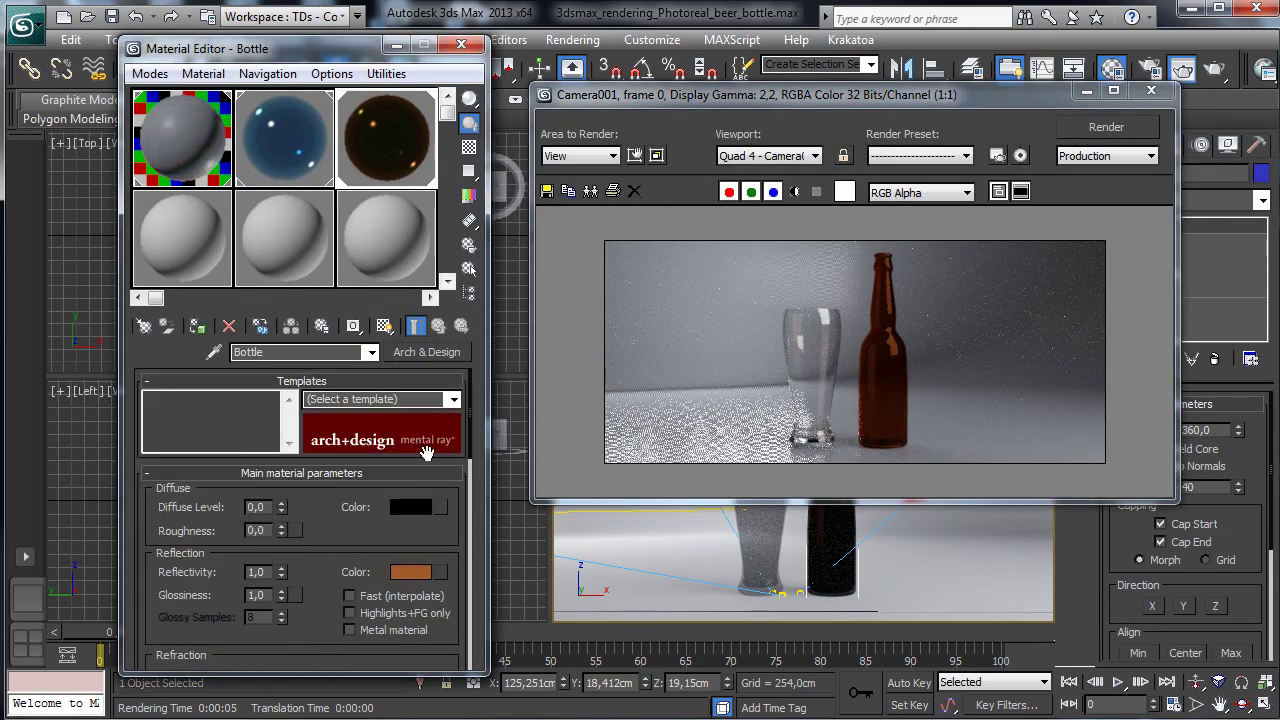
left_click(410, 572)
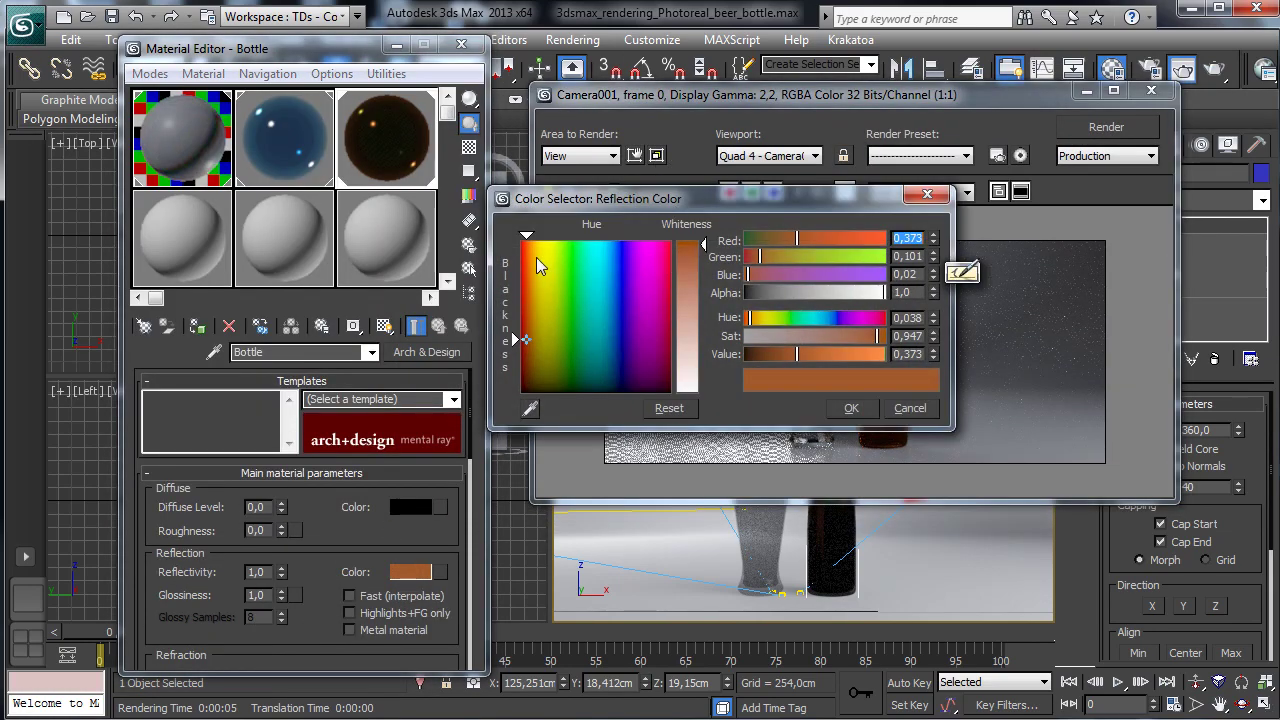
mouse_move(536, 258)
left_mouse_down()
mouse_move(541, 307)
mouse_move(531, 293)
left_mouse_up()
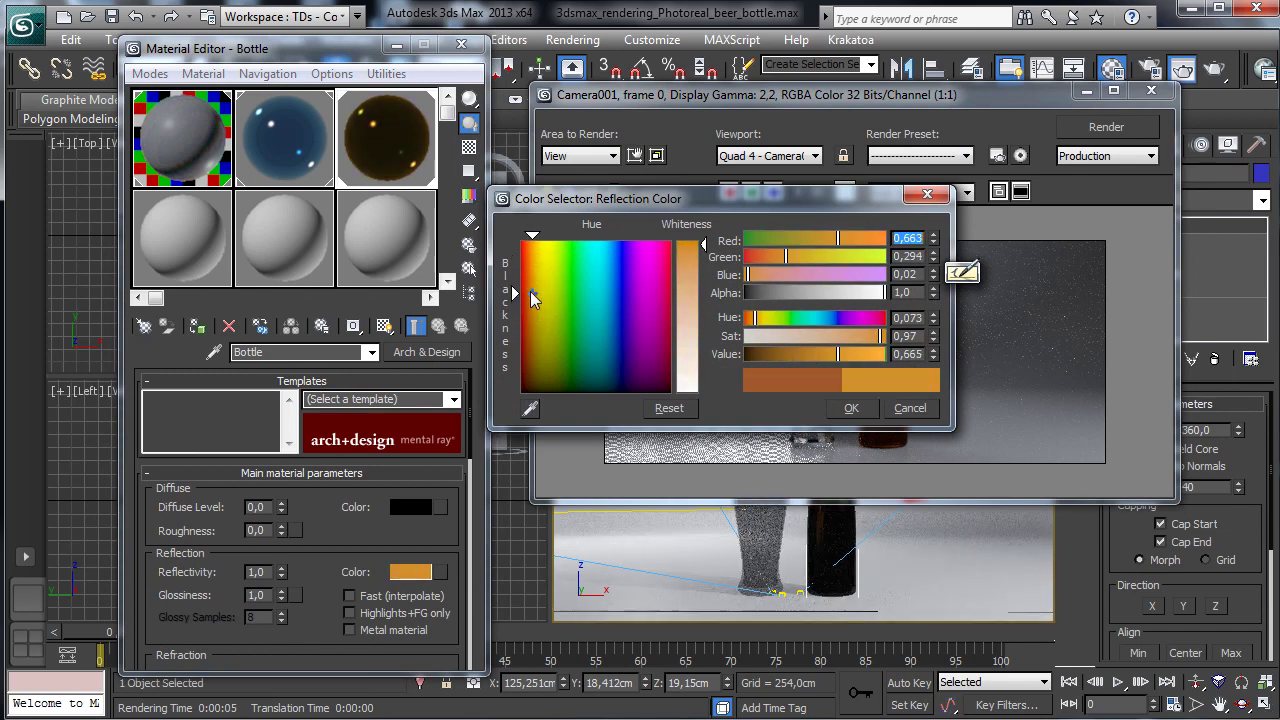
left_click(851, 408)
left_click_drag(372, 532, 412, 402)
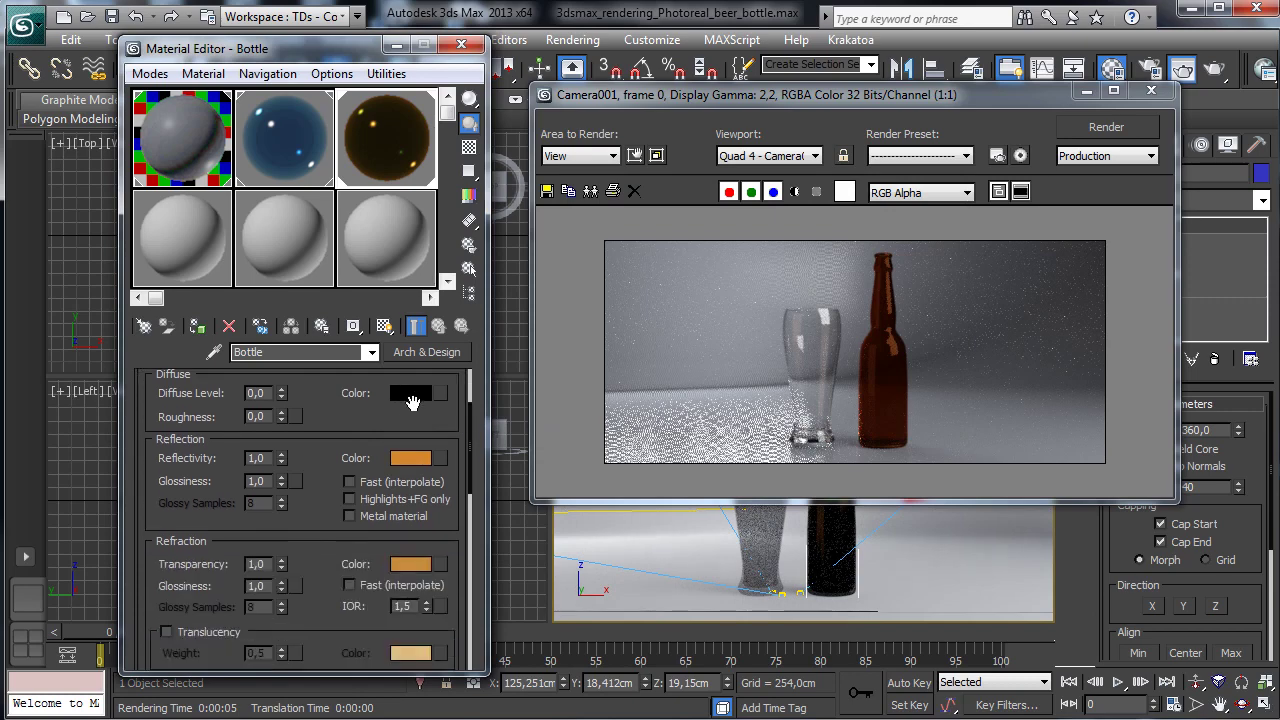
scroll(412, 402, "down", 2)
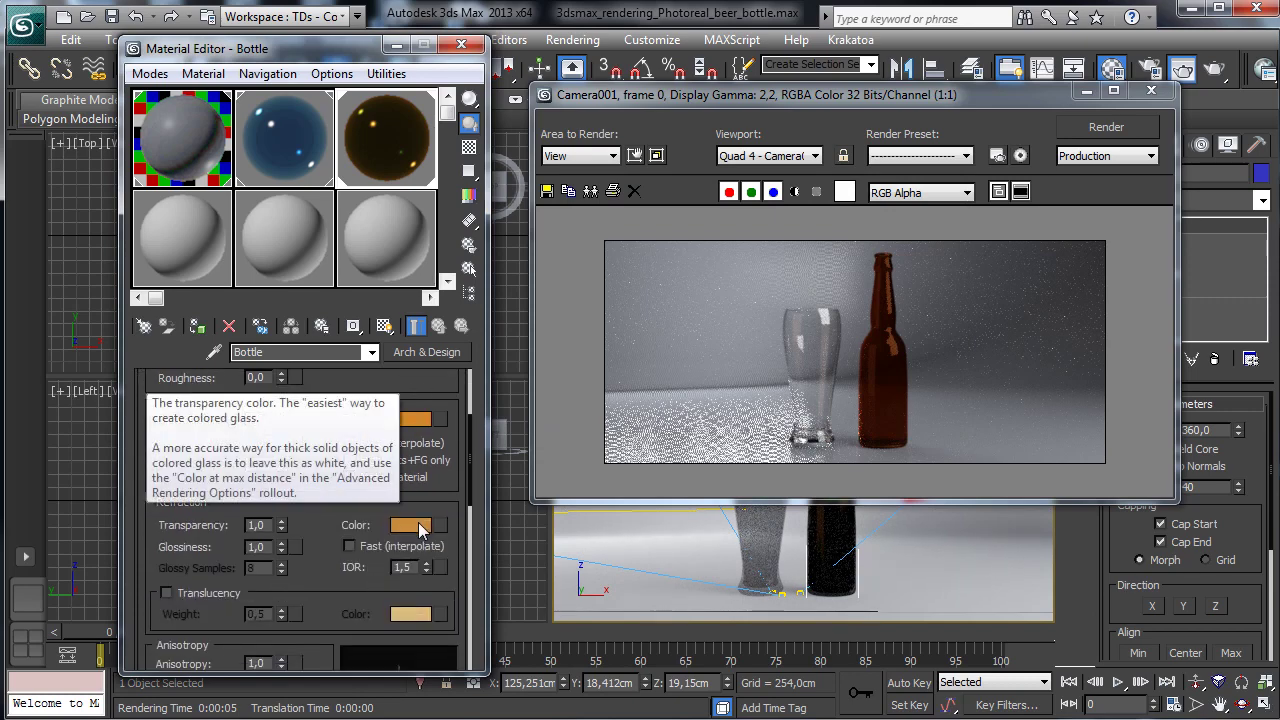
Step: Brighten the refraction colour to amber (0.671, 0.306, 0.051) and re-render the scene
left_click(416, 526)
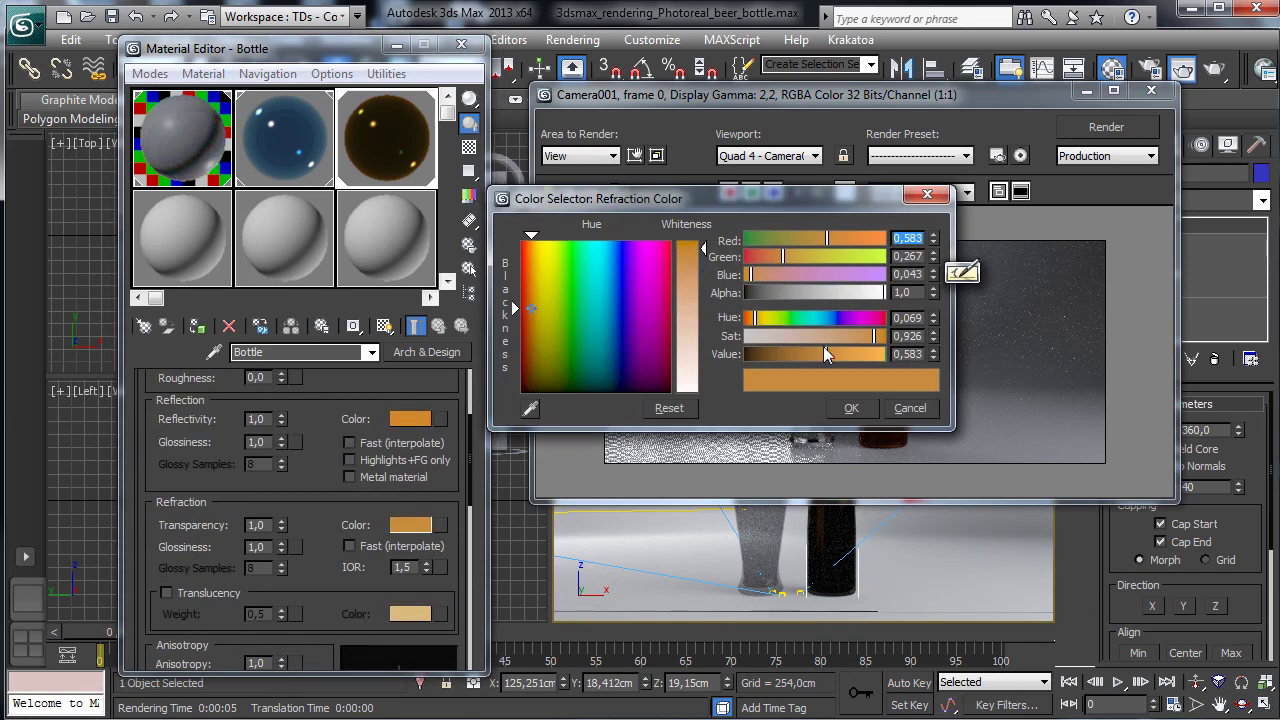
left_click(837, 355)
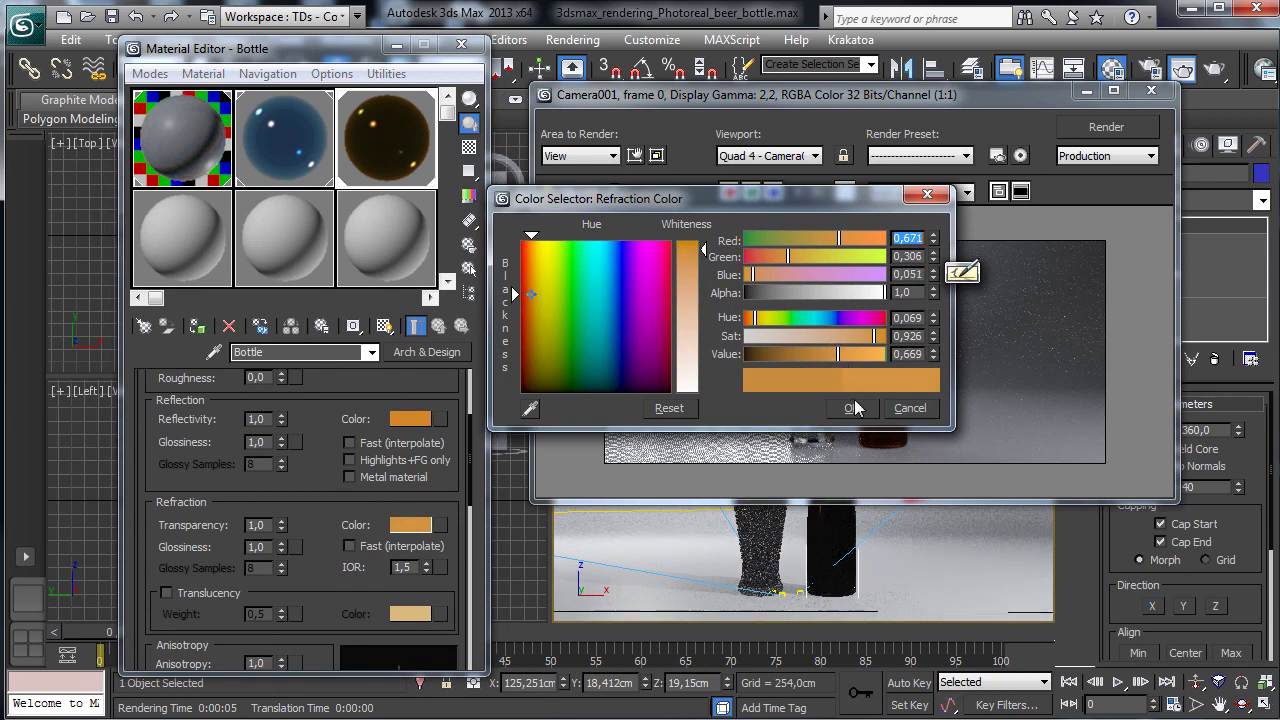
key("Return")
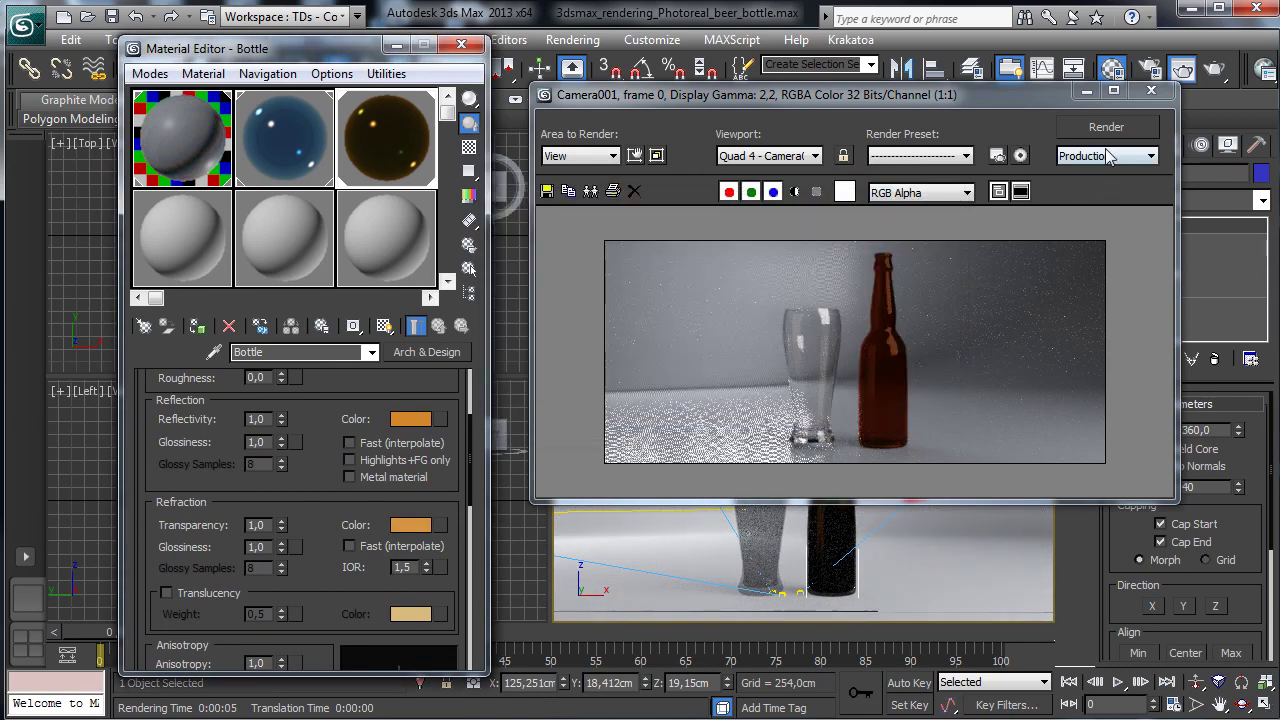
left_click(1106, 127)
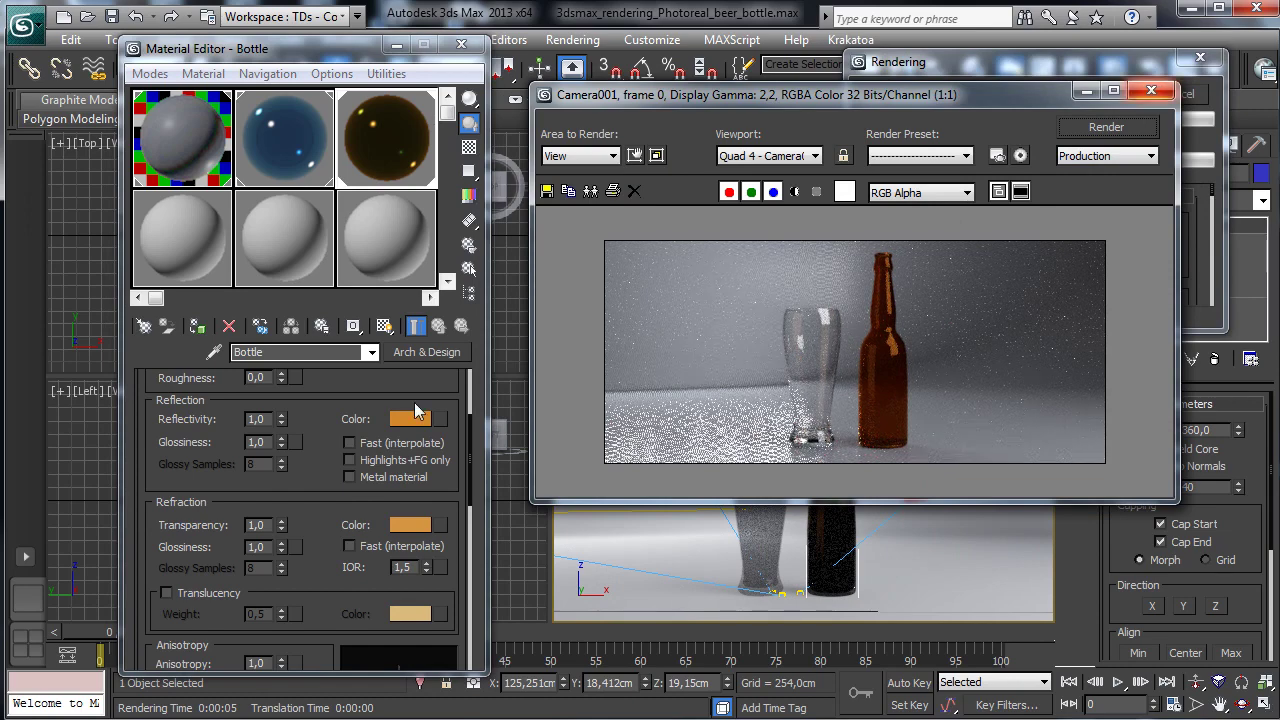
key("shift+q")
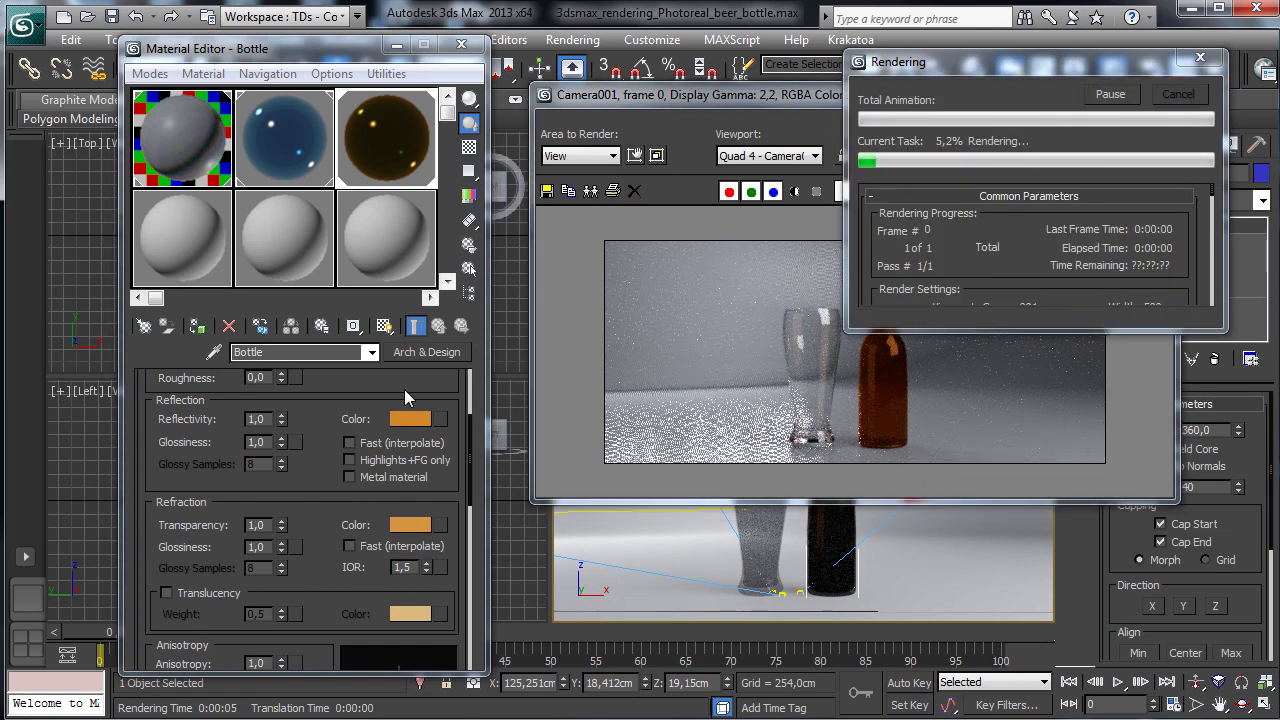
scroll(407, 410, "up", 1)
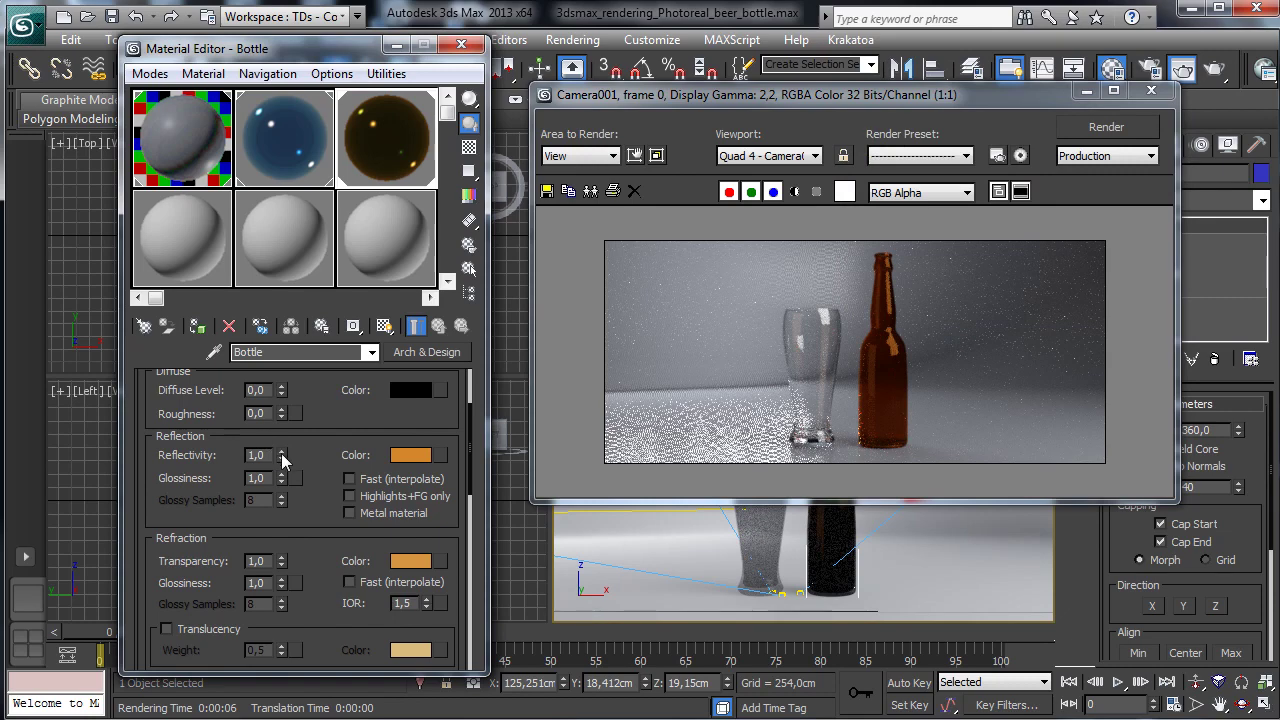
scroll(343, 457, "down", 2)
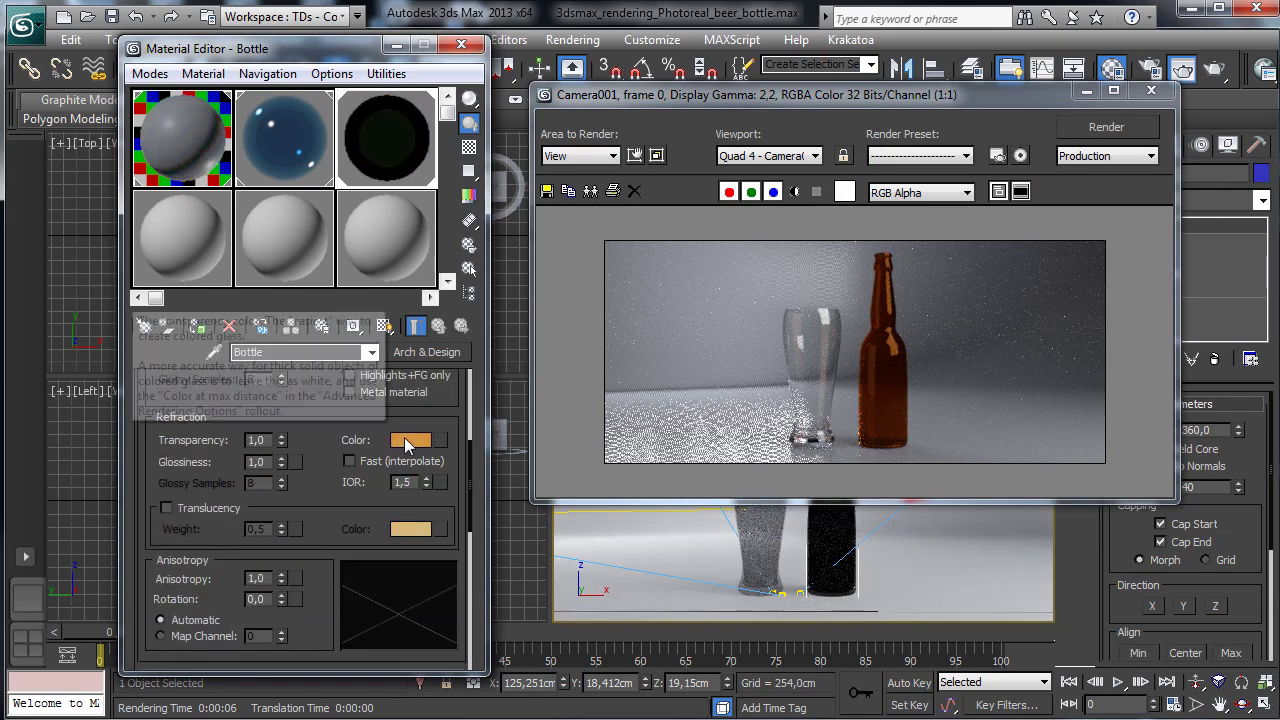
Step: Add green to the bottle's refraction colour for a yellower tint and re-render
left_click(408, 441)
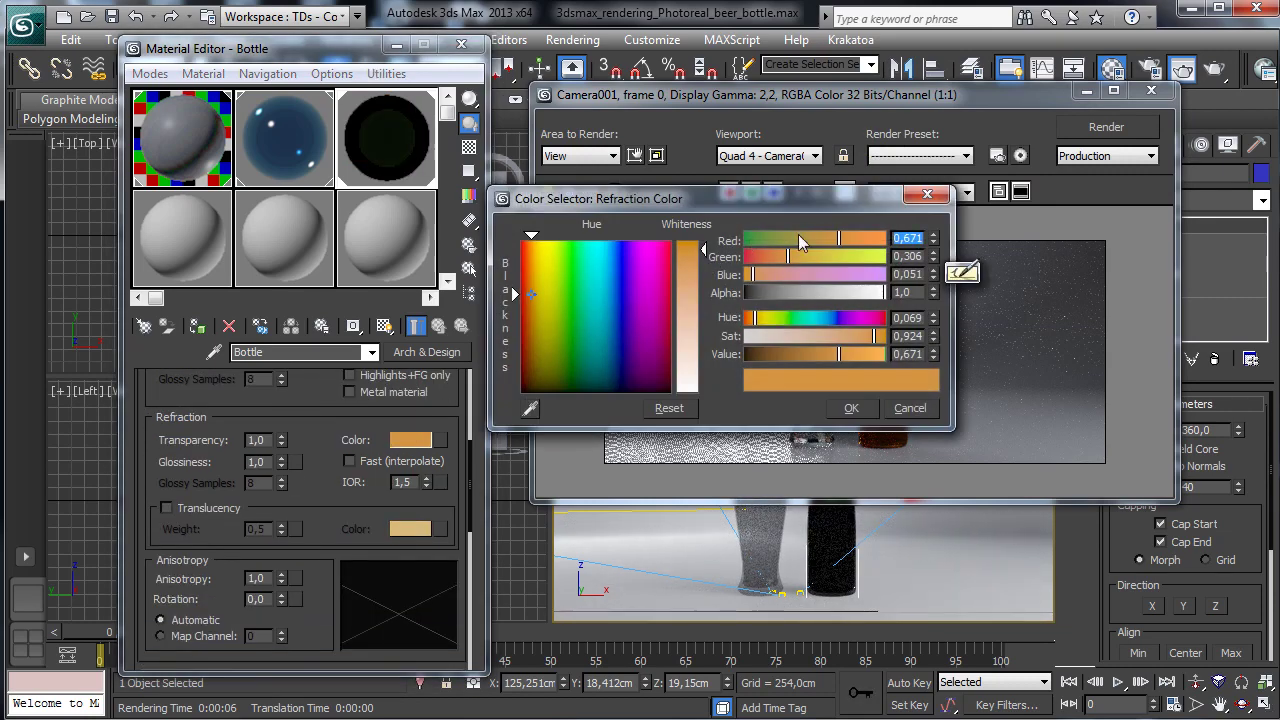
left_click_drag(789, 252, 802, 256)
left_click(851, 408)
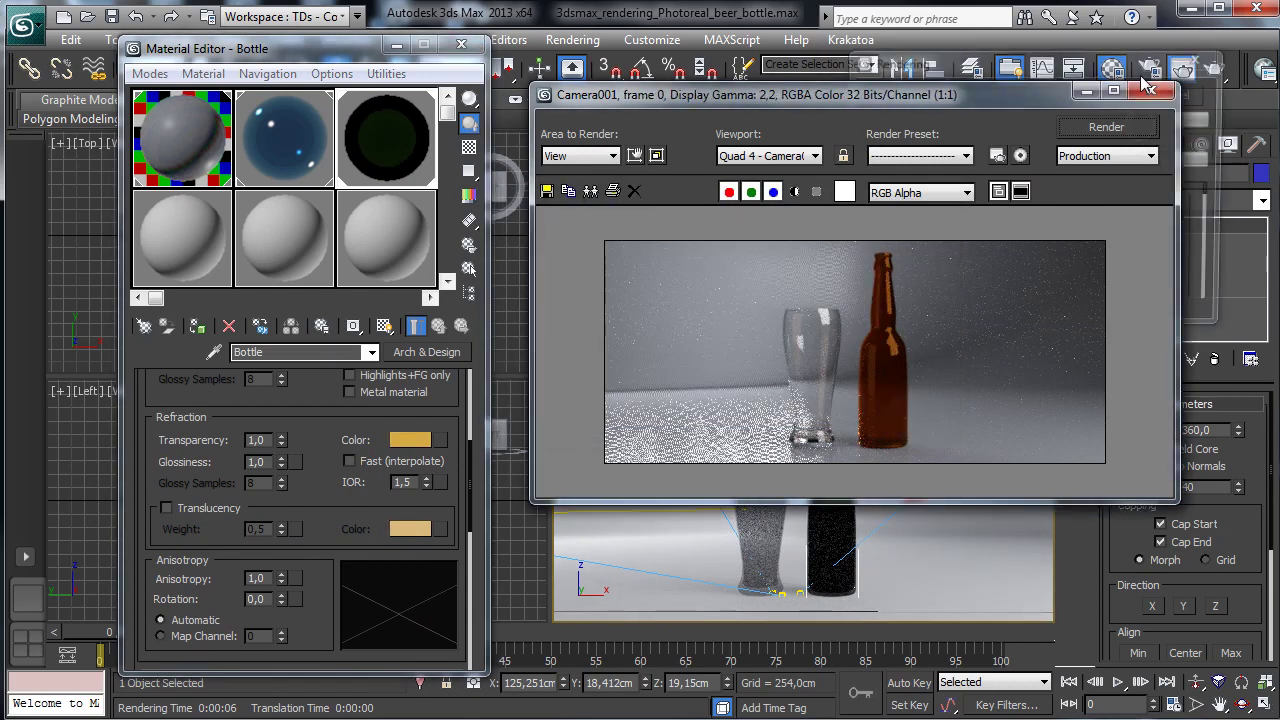
left_click(1146, 132)
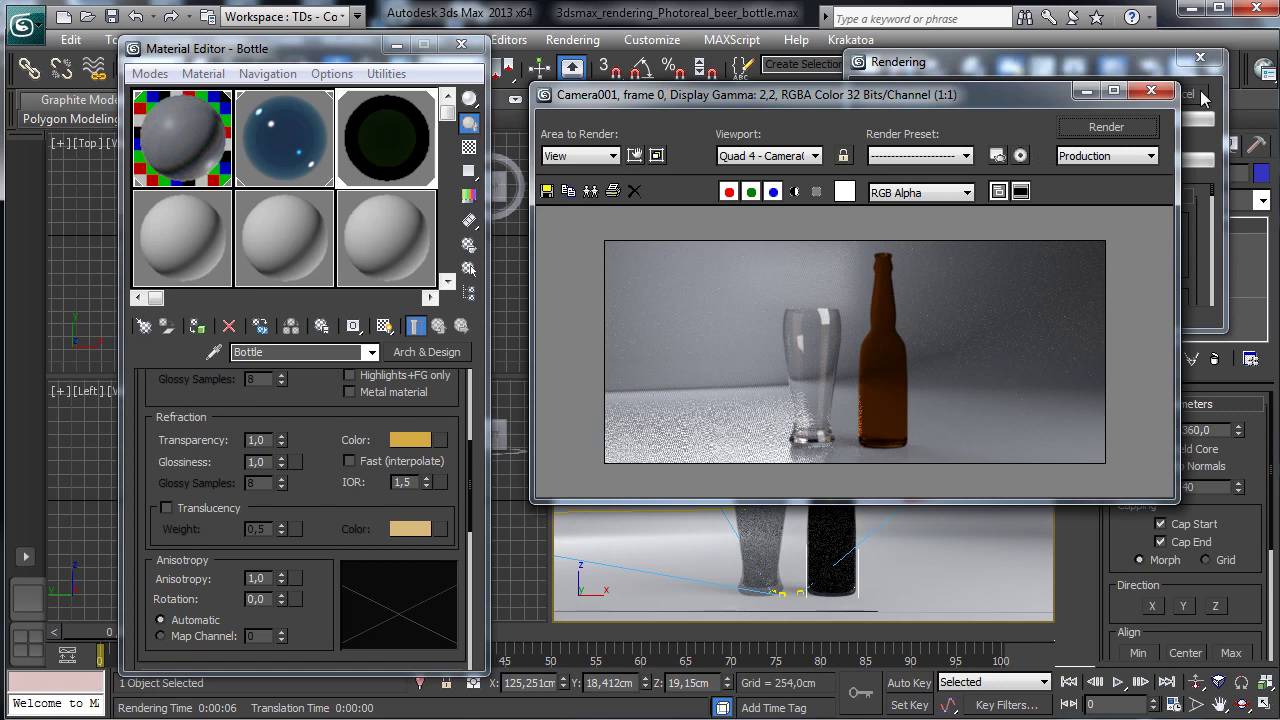
left_click(1182, 127)
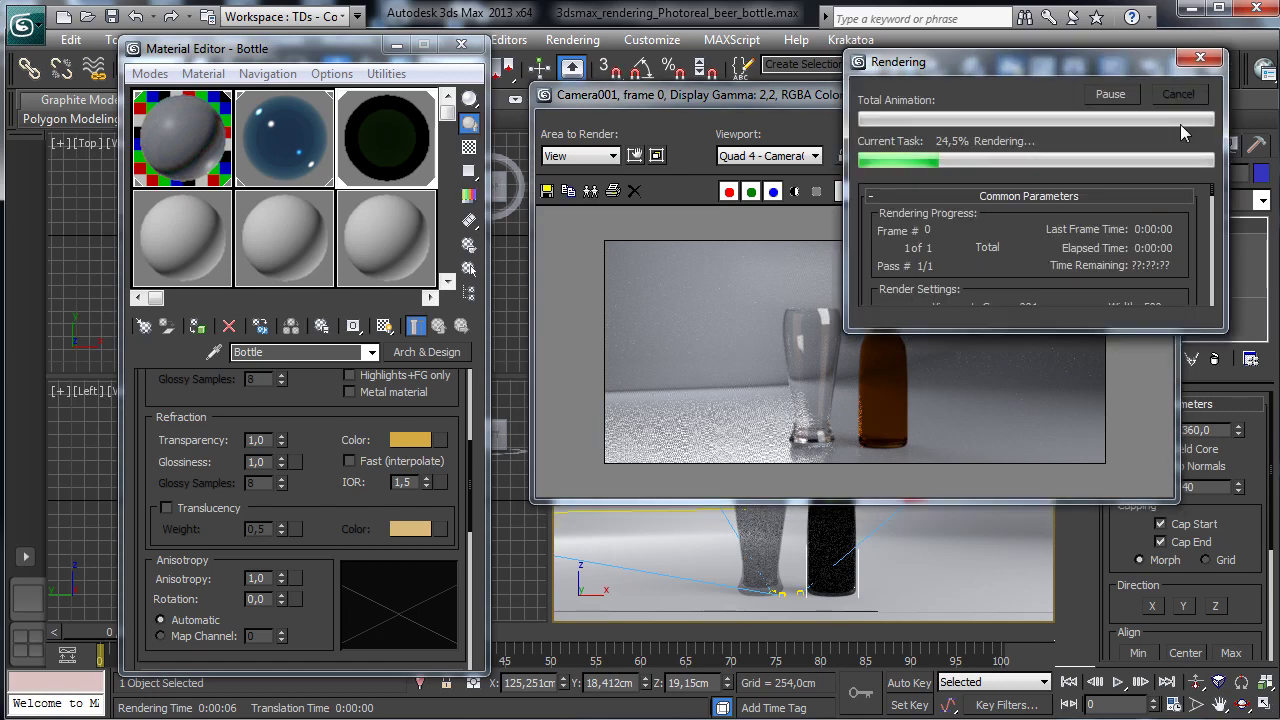
left_click_drag(321, 499, 316, 546)
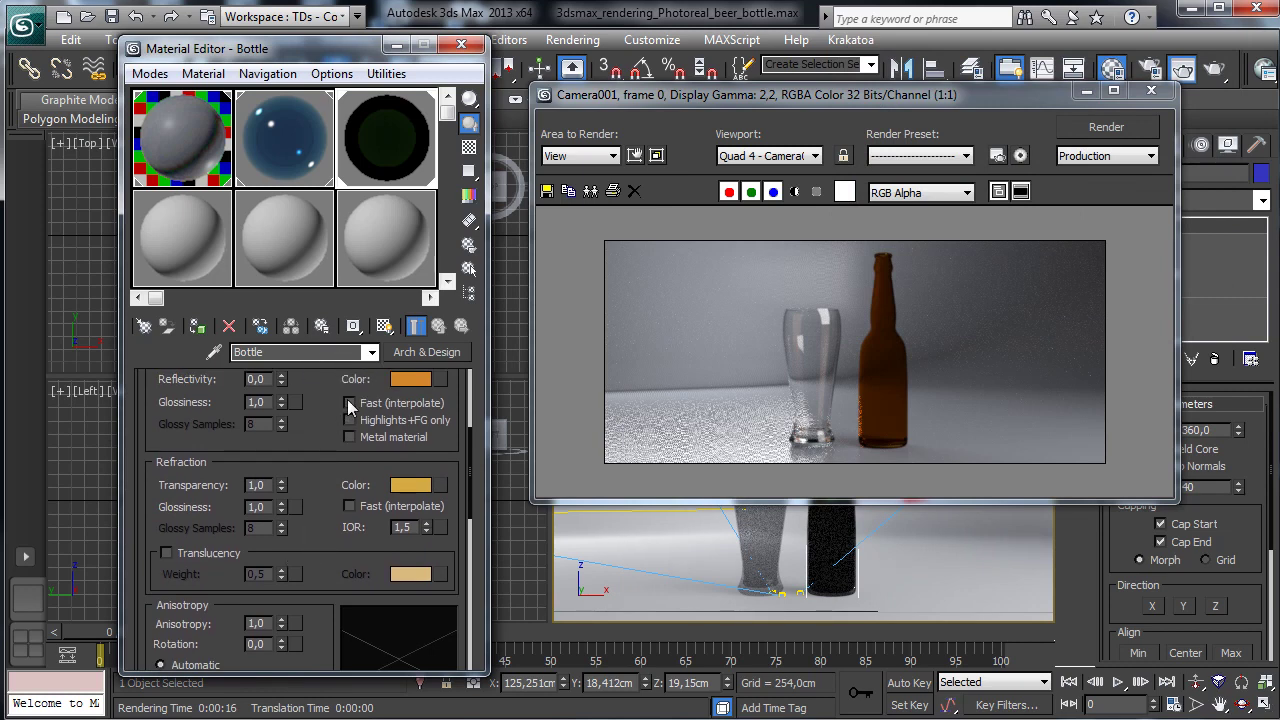
Step: Raise green and lower red in the bottle's refraction colour, then render again
left_click(408, 490)
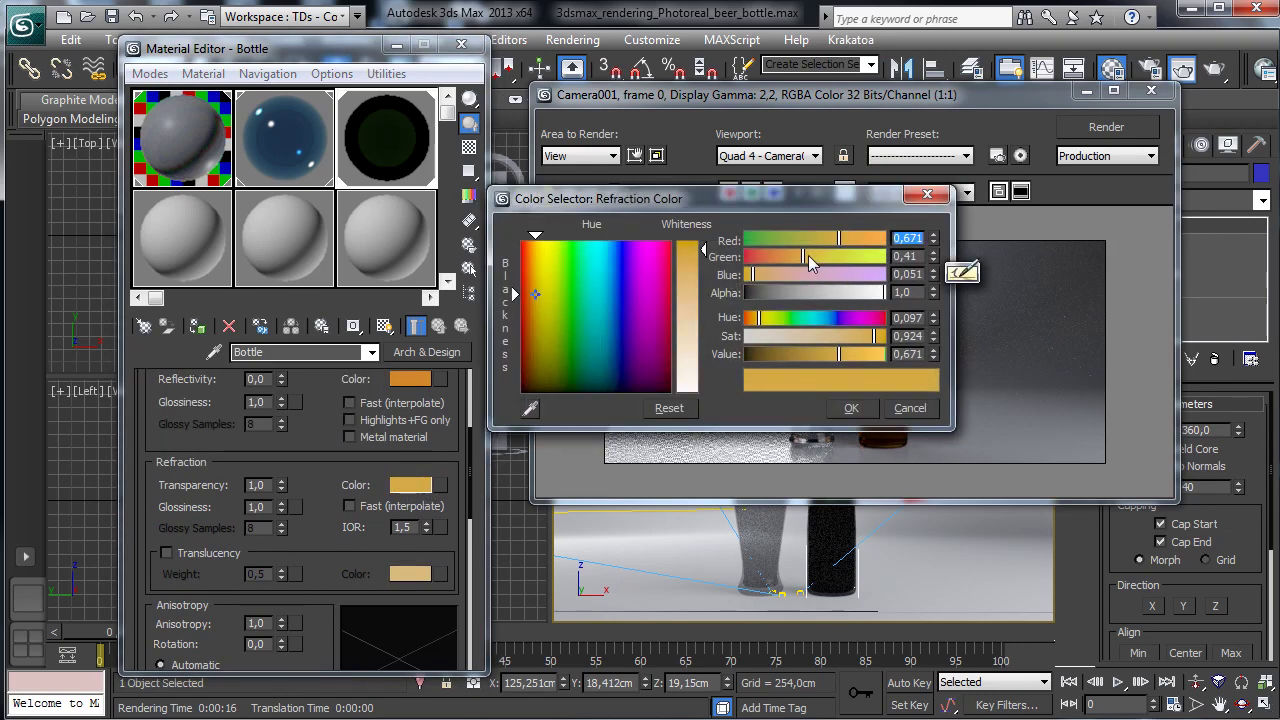
left_click(809, 257)
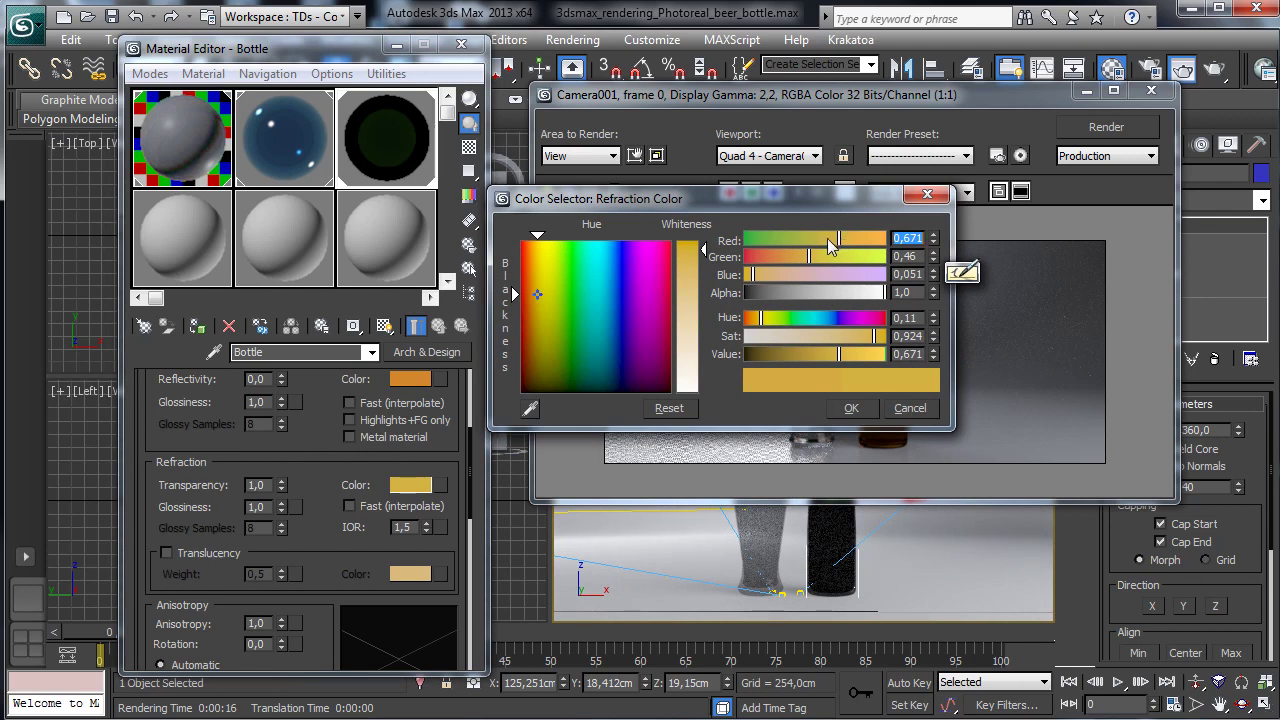
left_click(828, 240)
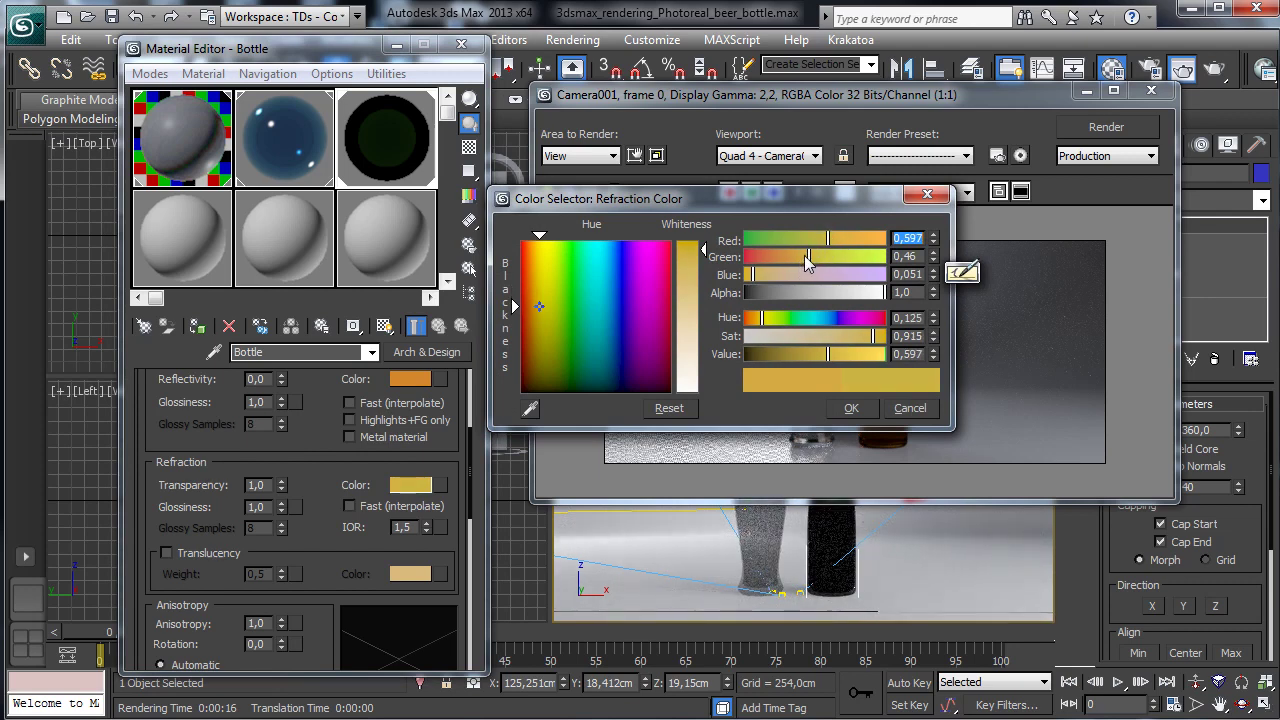
left_click(805, 256)
left_click(908, 408)
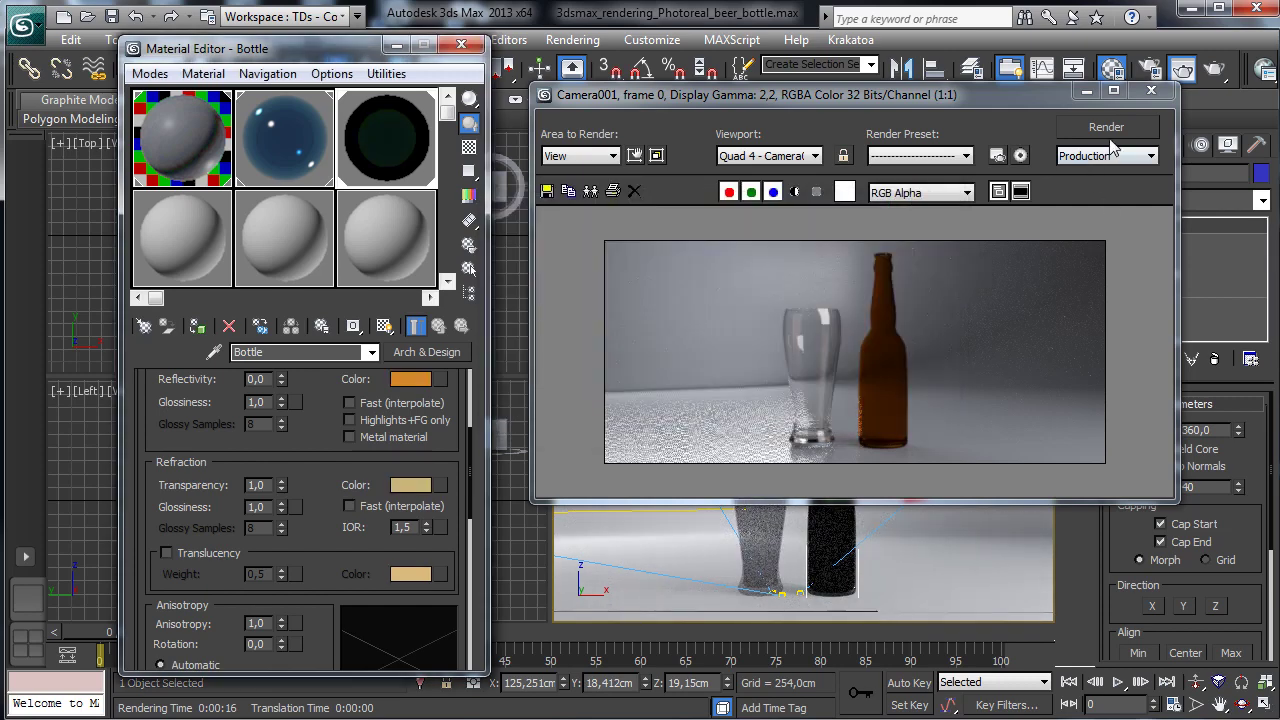
left_click(1107, 130)
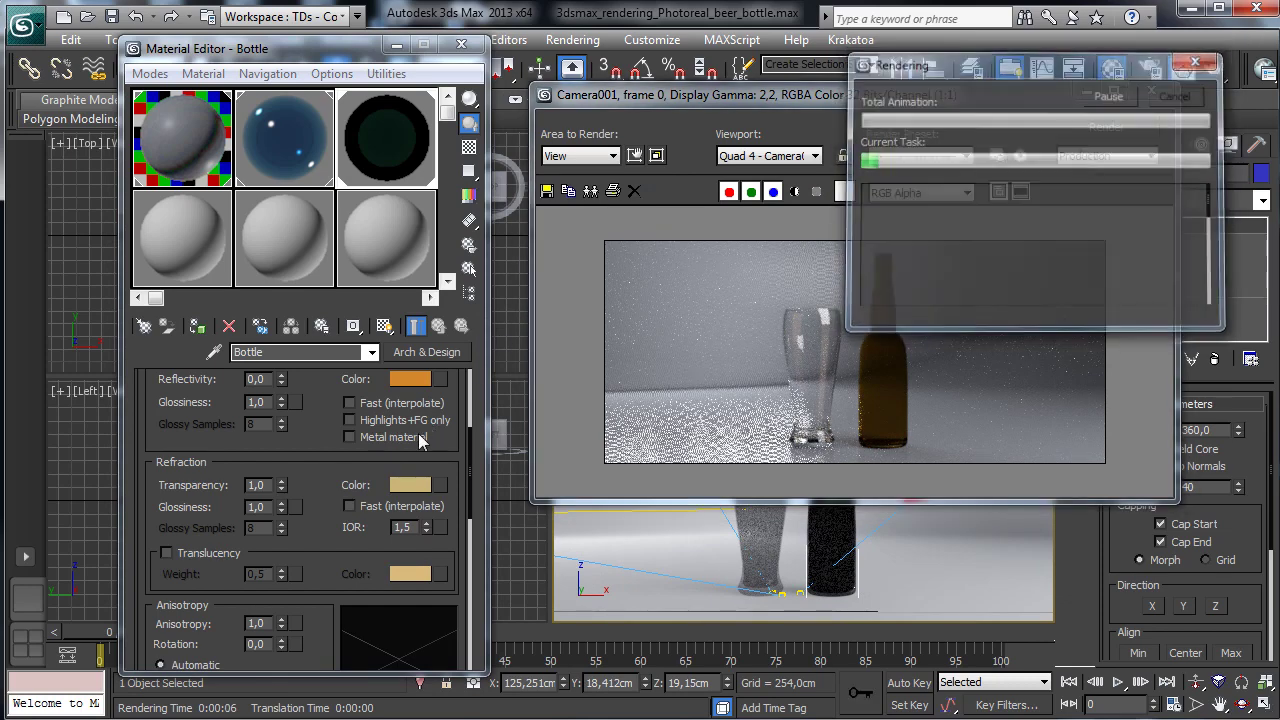
Step: Raise the red in the bottle's refraction colour and render with the new tint
left_click(400, 484)
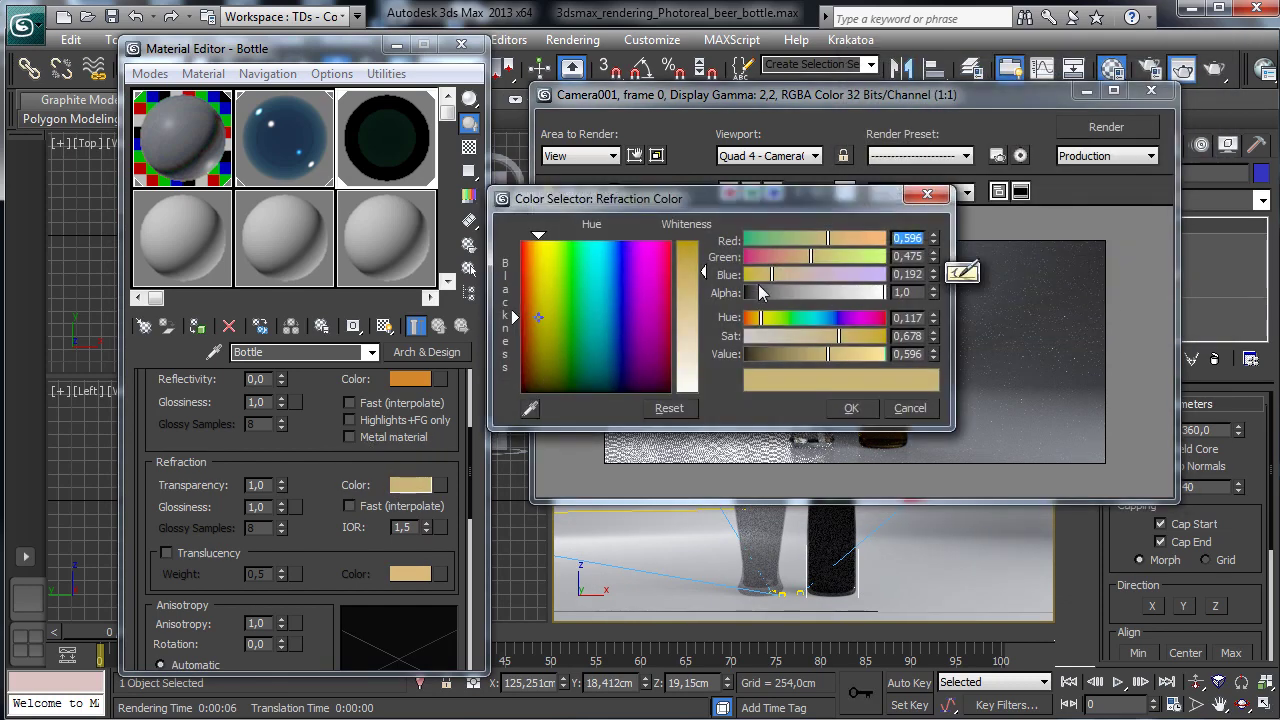
mouse_move(800, 258)
left_mouse_down()
mouse_move(834, 244)
mouse_move(829, 258)
left_mouse_up()
left_click(851, 408)
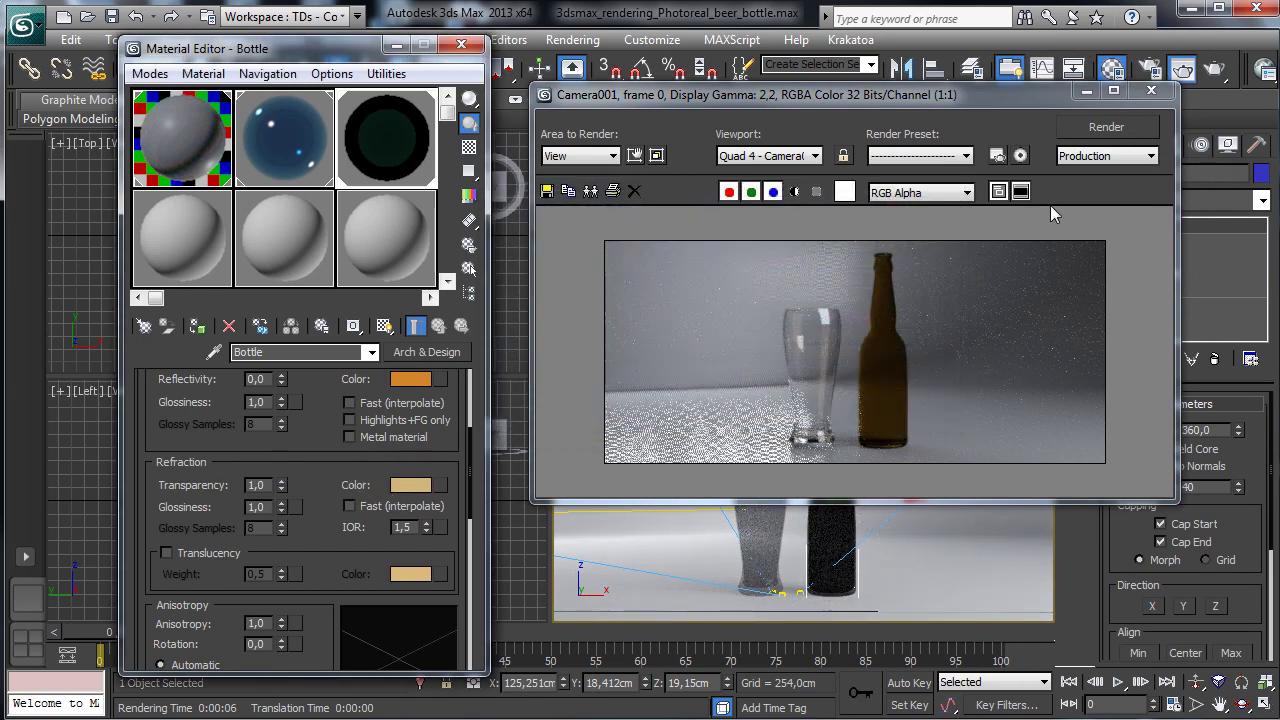
left_click(1106, 128)
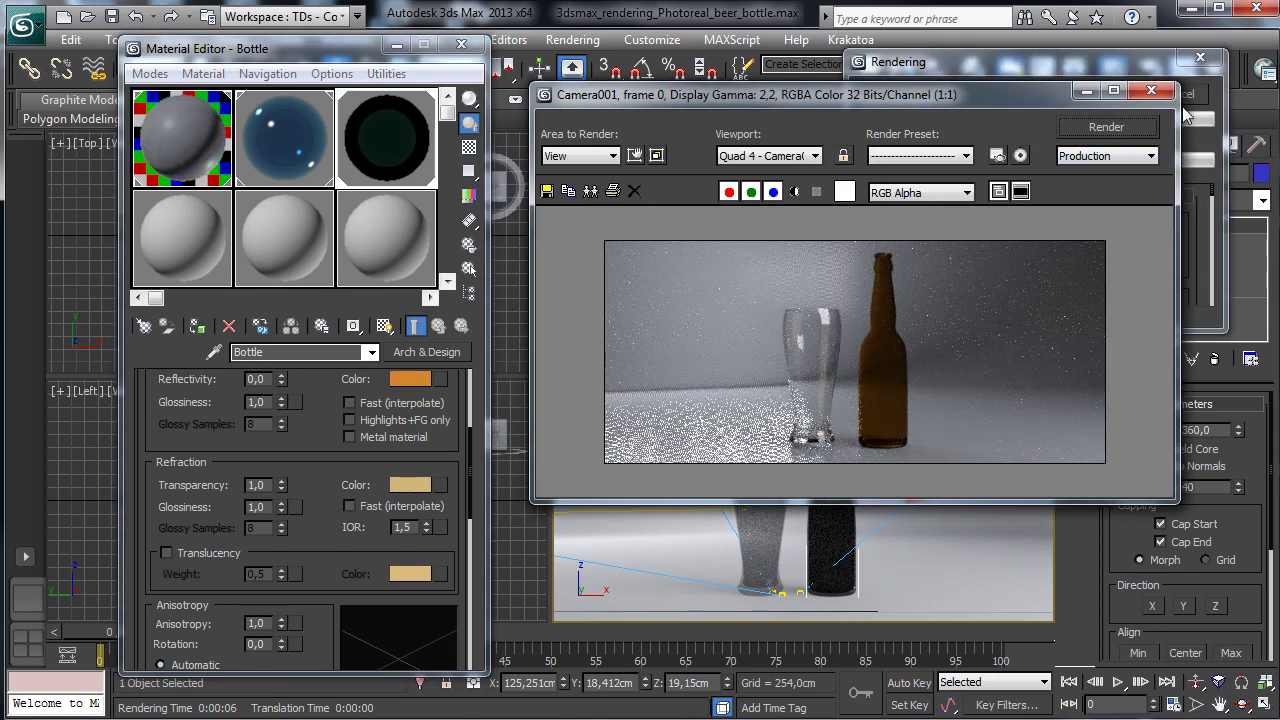
left_click(1184, 115)
left_click(1160, 100)
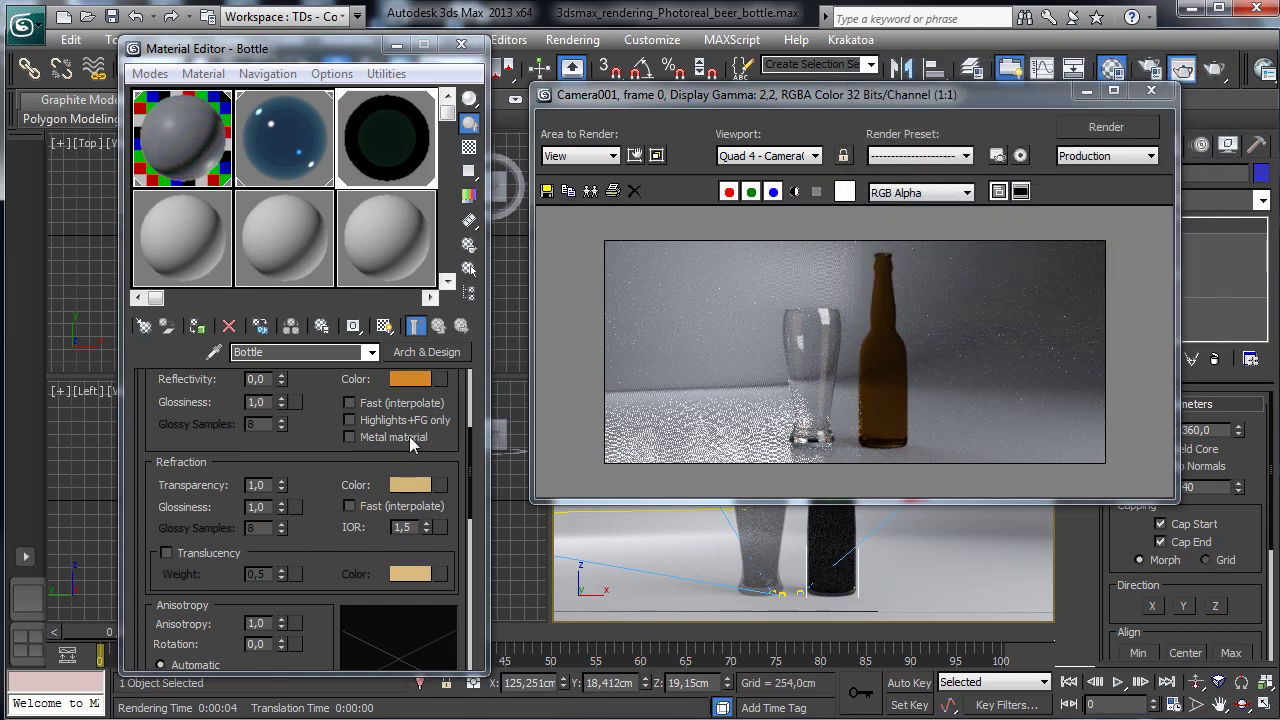
Step: Lower the refraction colour's saturation for a paler tan (0.639, 0.51, 0.29) and re-render
left_click(408, 484)
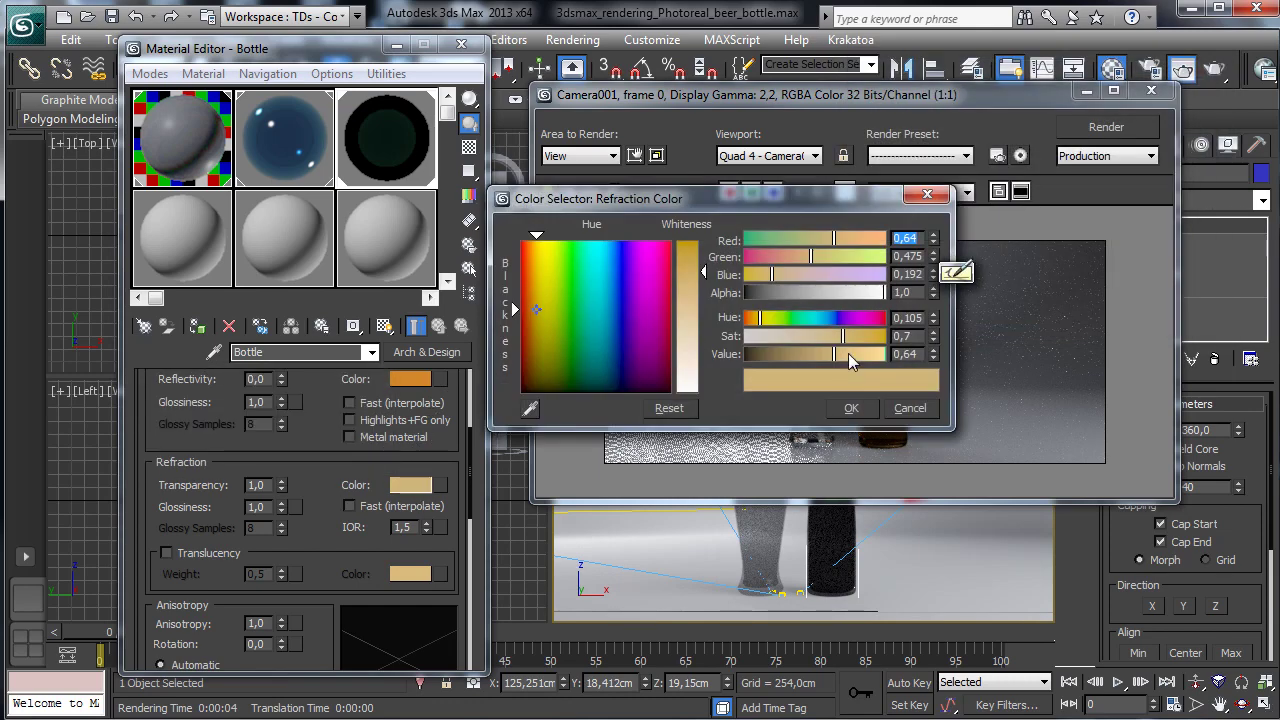
left_click(820, 336)
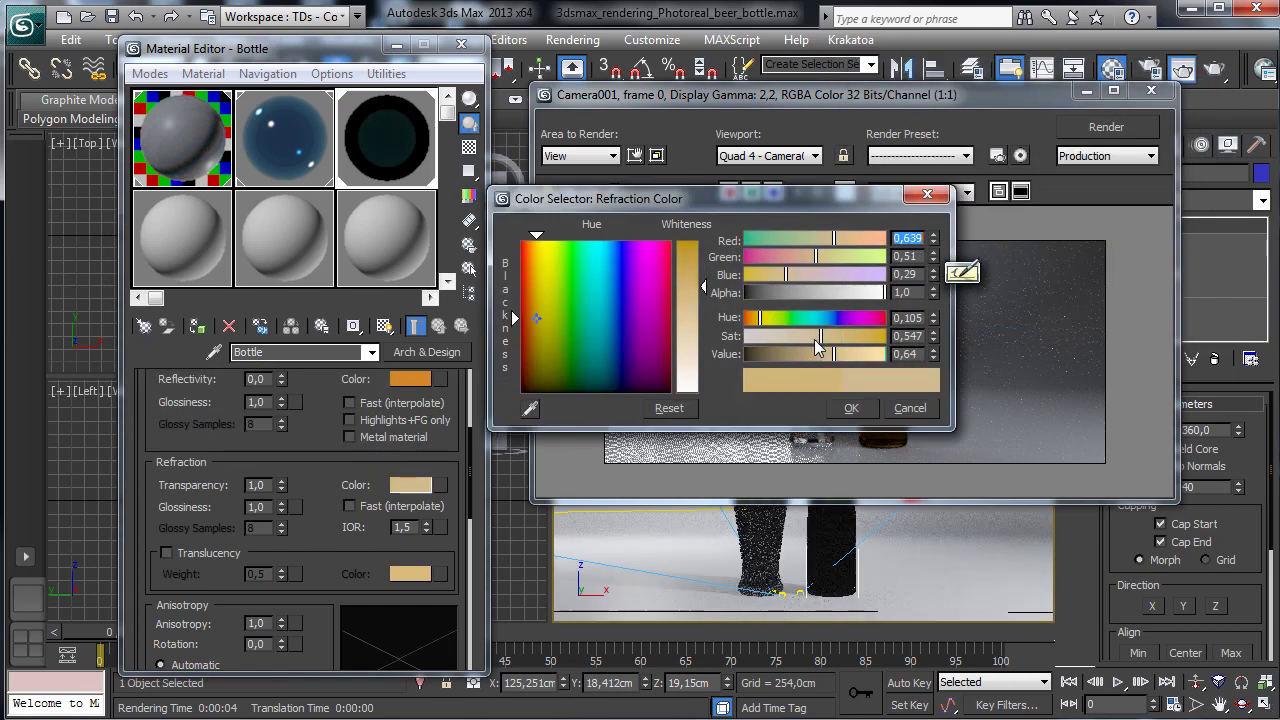
left_click(851, 408)
left_click(1106, 127)
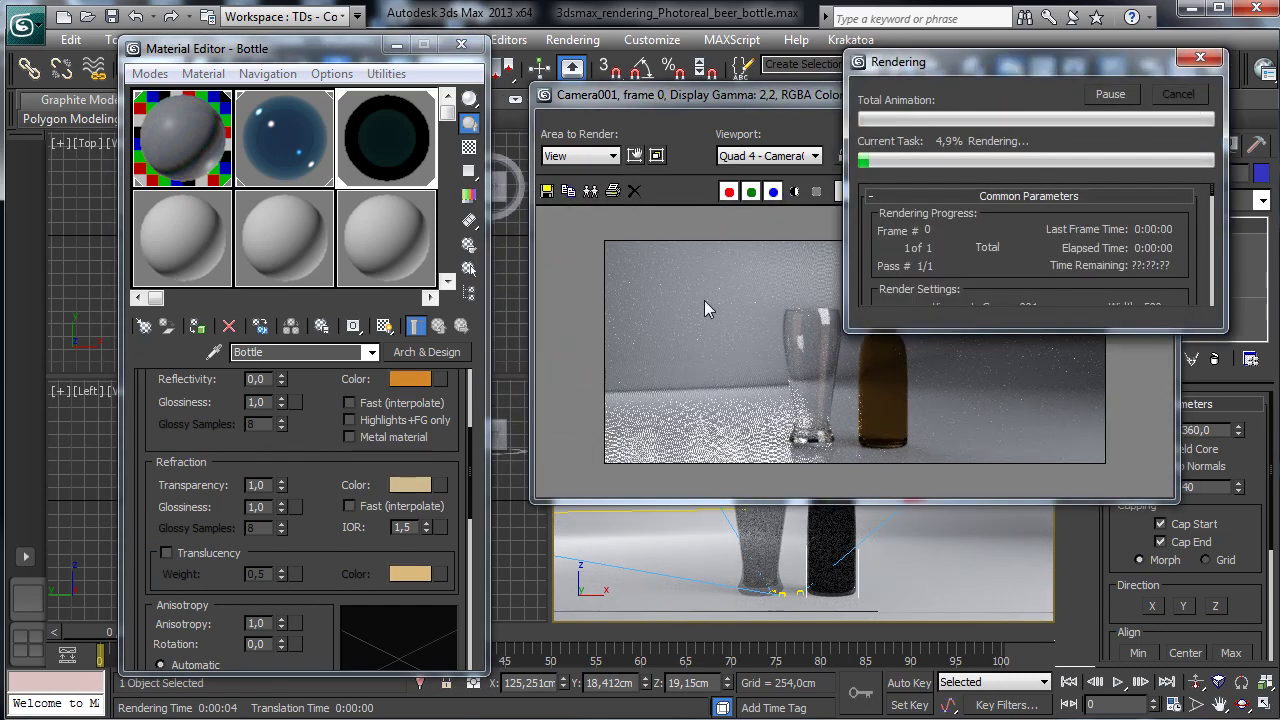
scroll(329, 451, "up", 2)
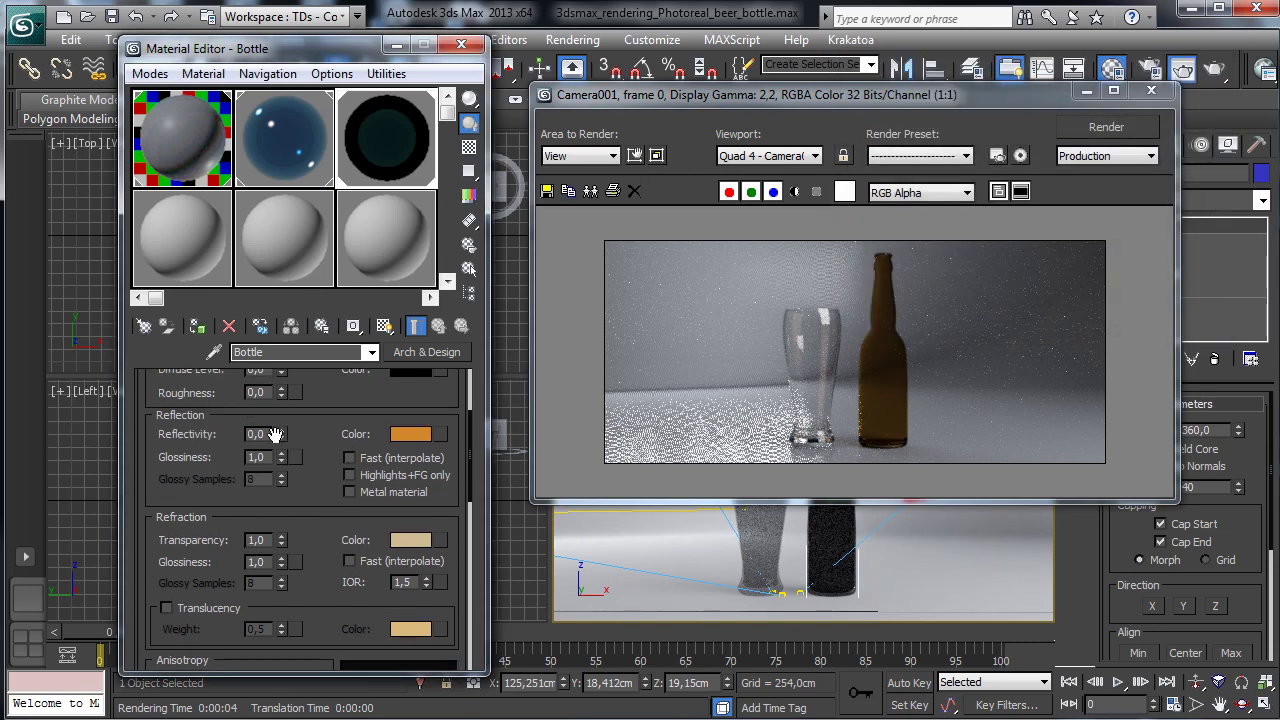
Step: Zero the Bottle material's reflectivity, set refraction glossiness to 0,7, and render the camera view
left_click_drag(281, 439, 281, 392)
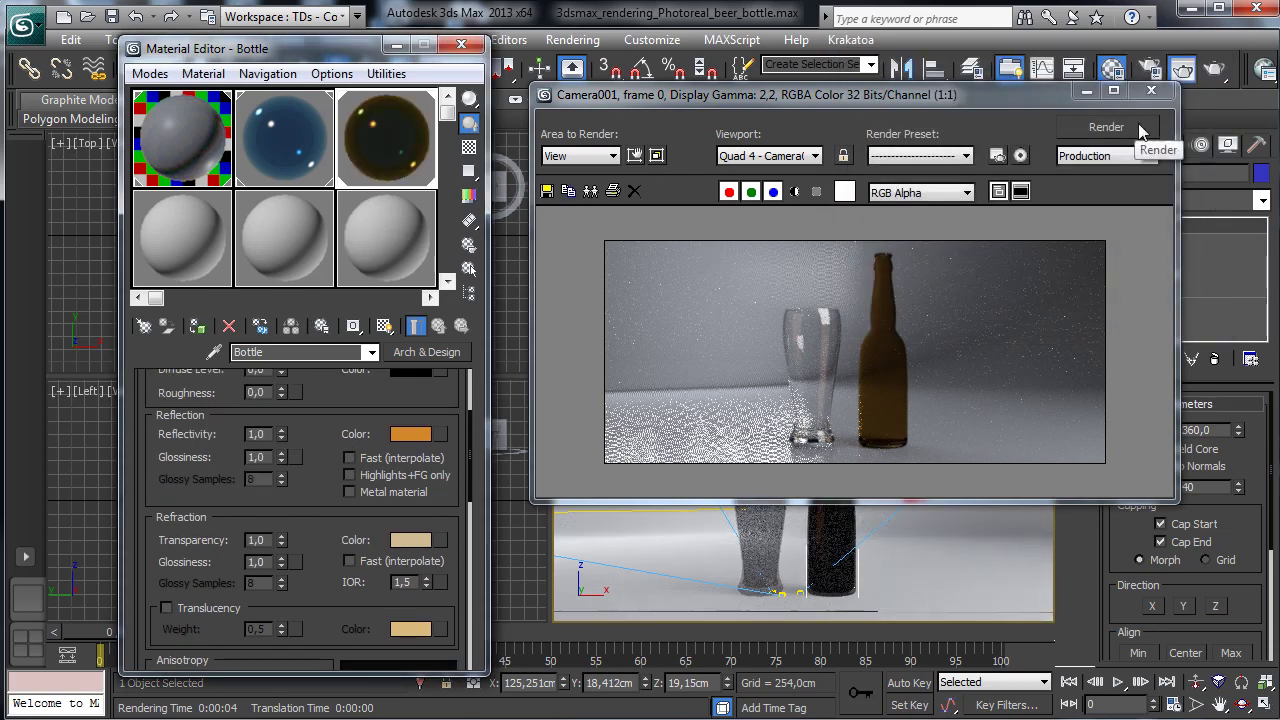
left_click(1130, 128)
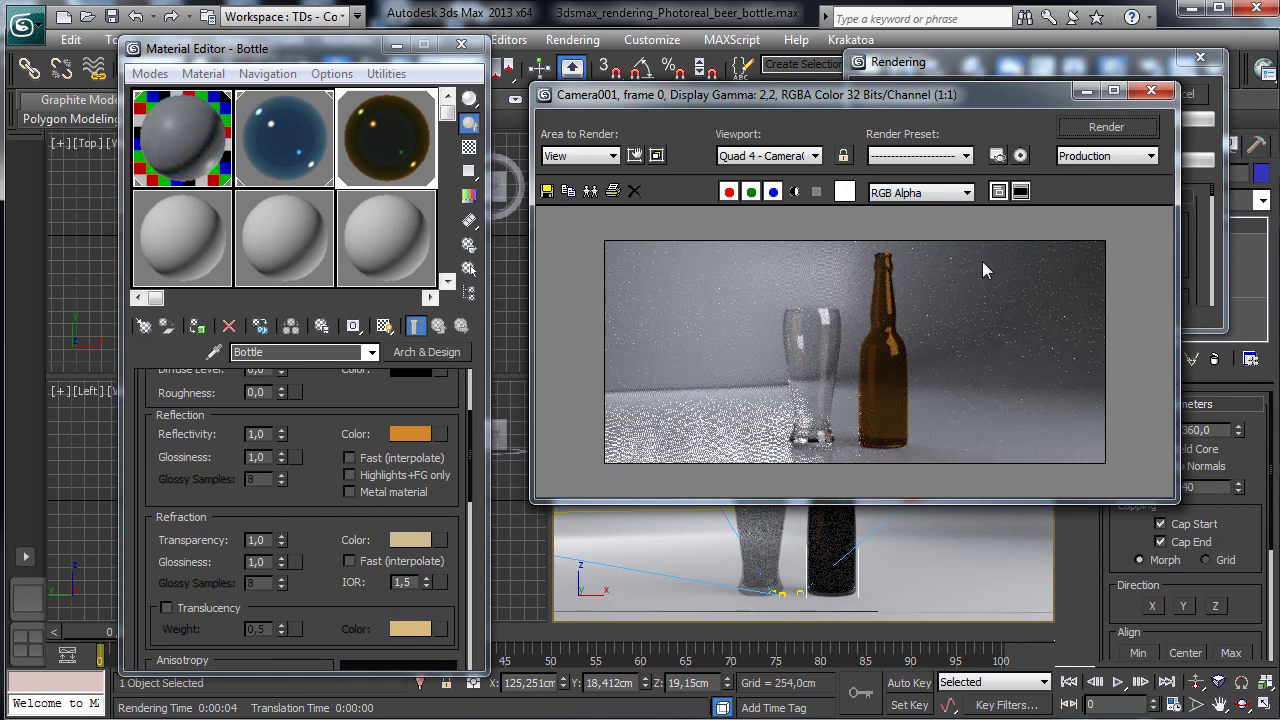
left_click(1194, 95)
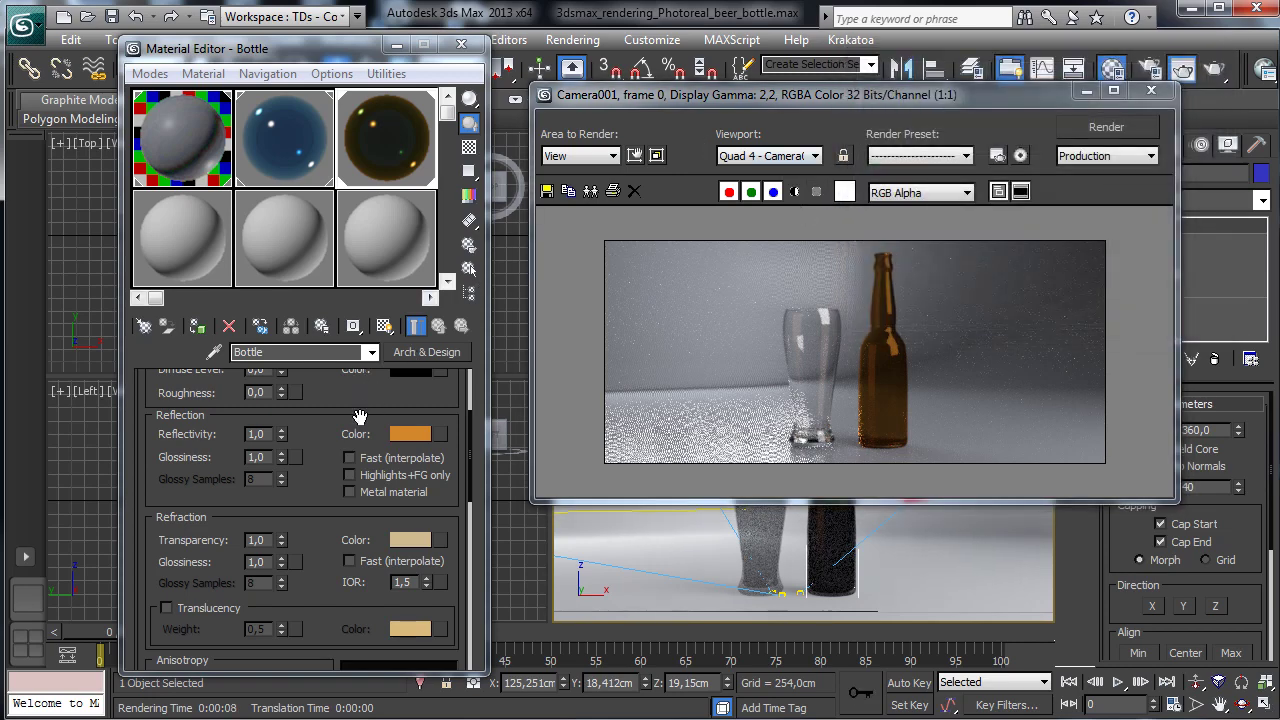
left_click_drag(320, 403, 303, 490)
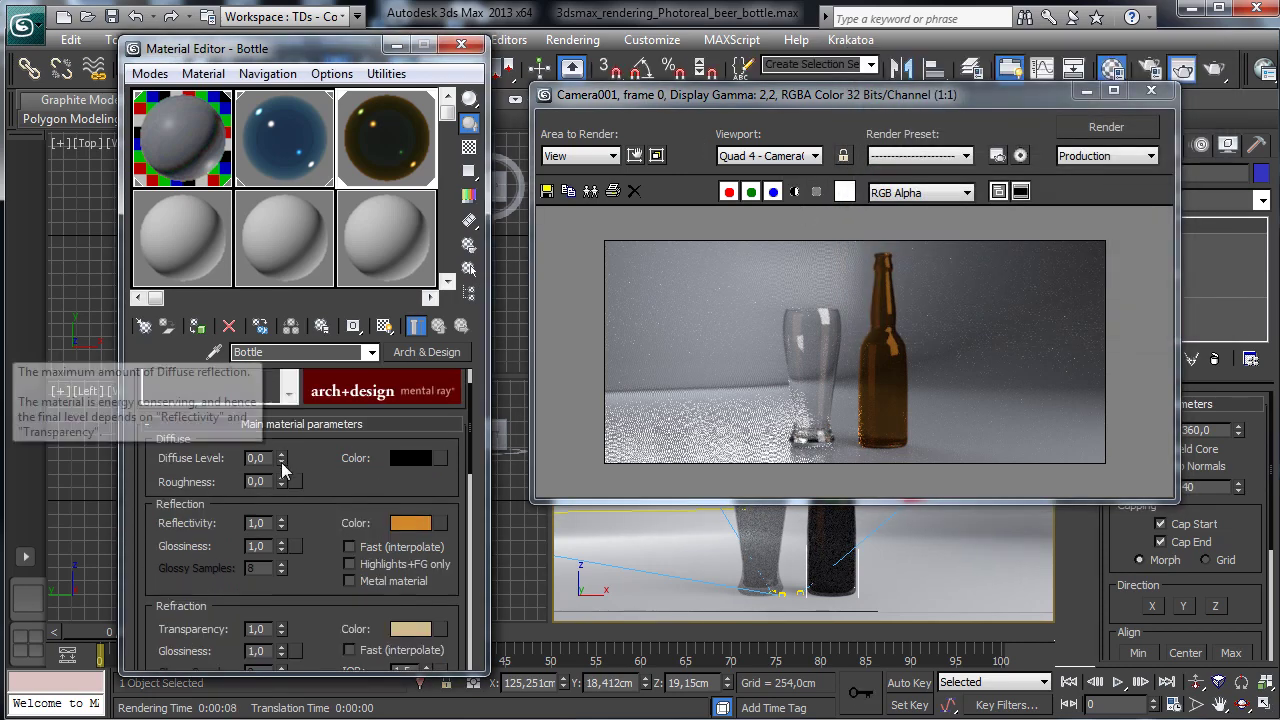
right_click(282, 520)
scroll(300, 540, "down", 3)
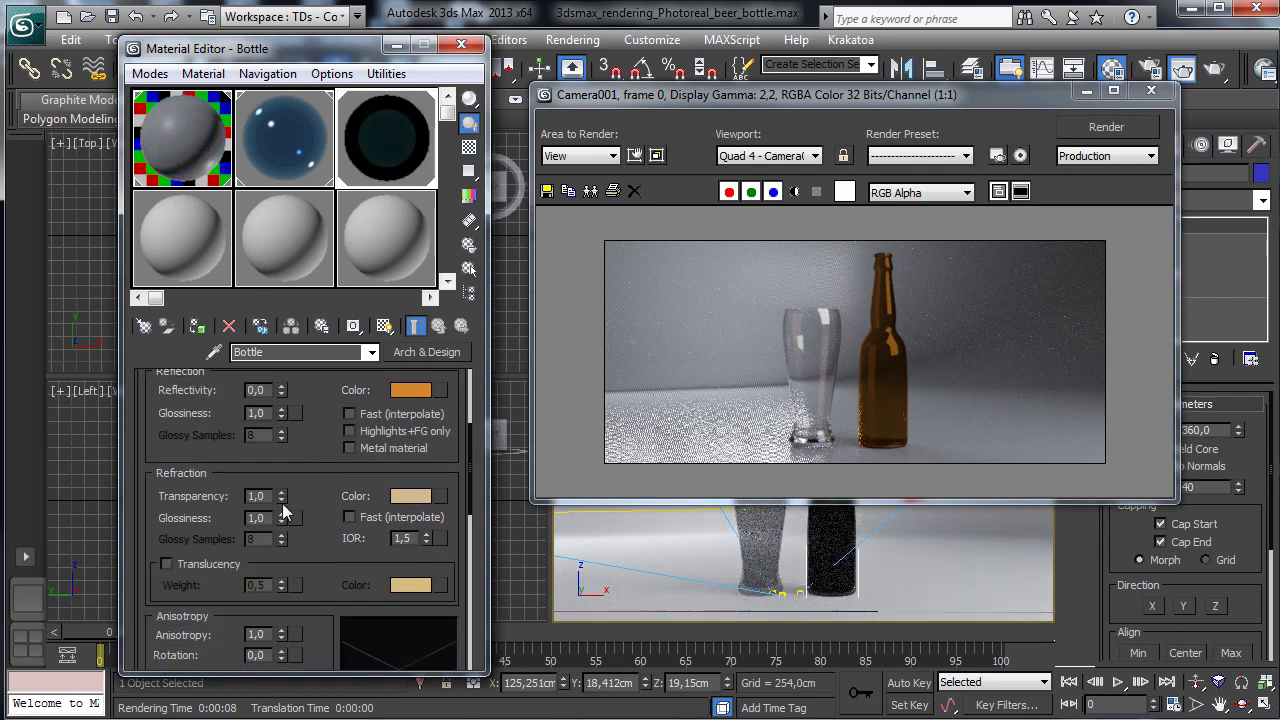
left_click(257, 518)
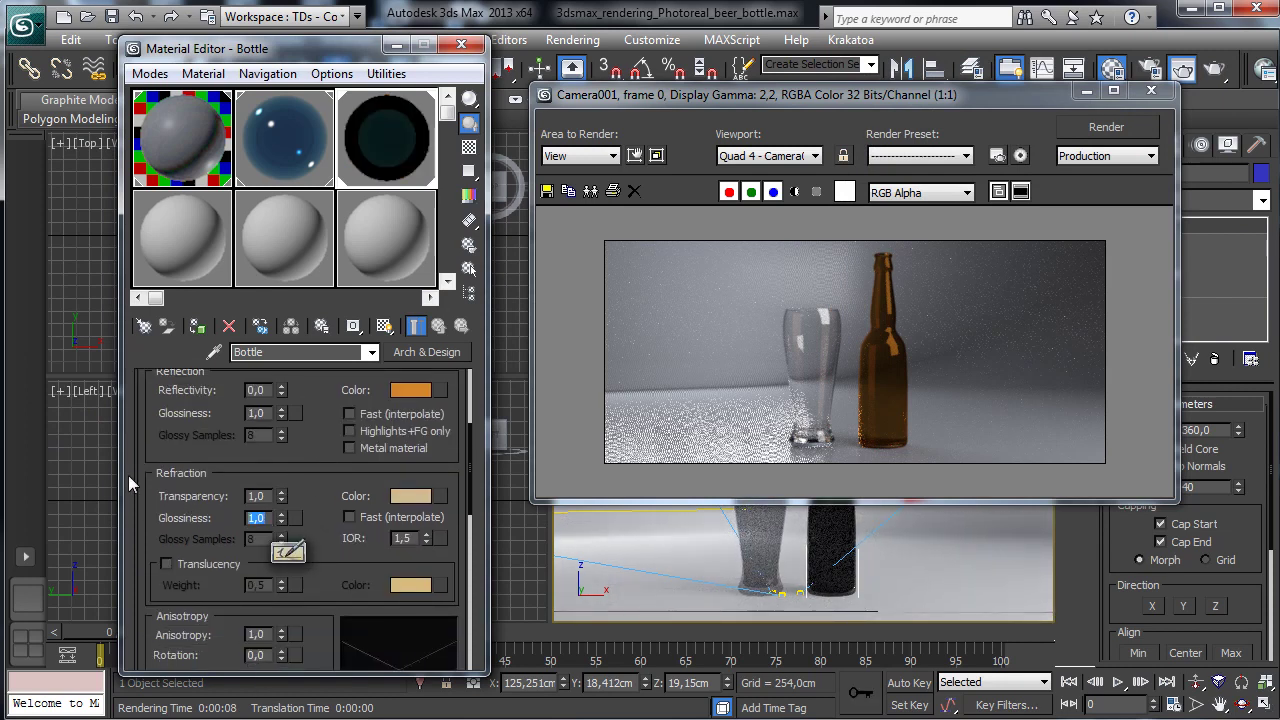
type("0,7")
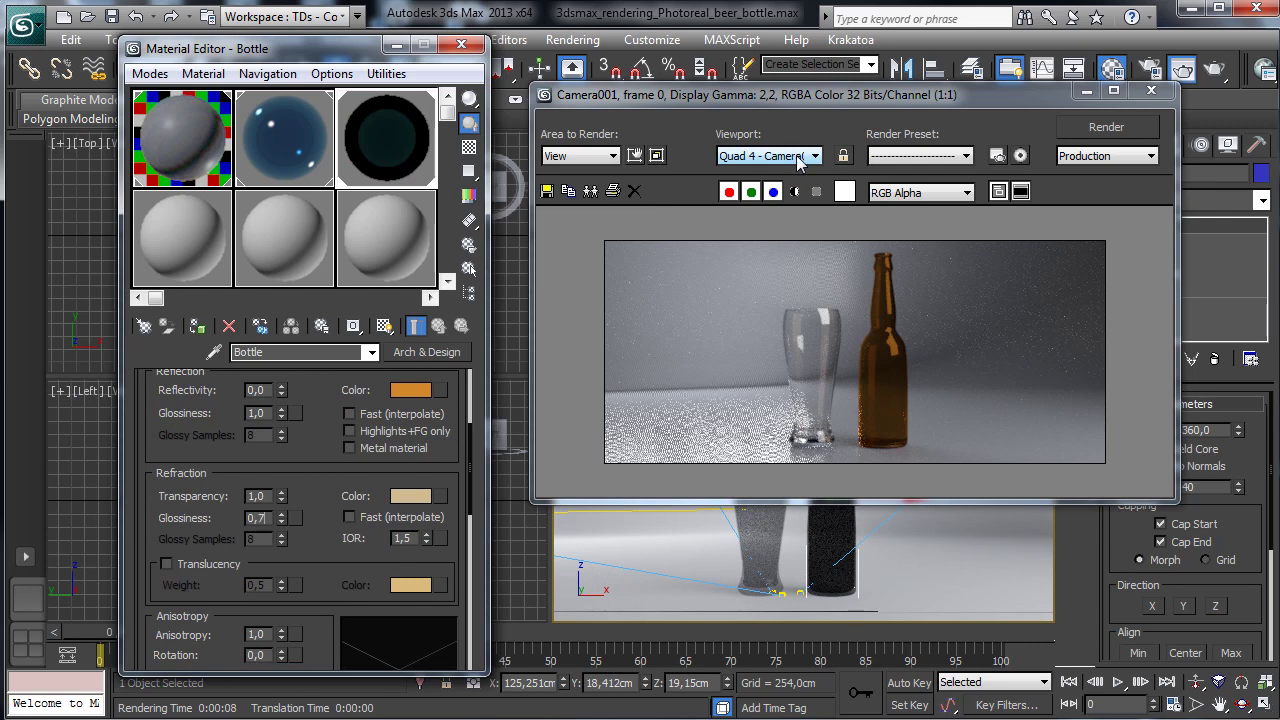
key("Return")
left_click(1106, 127)
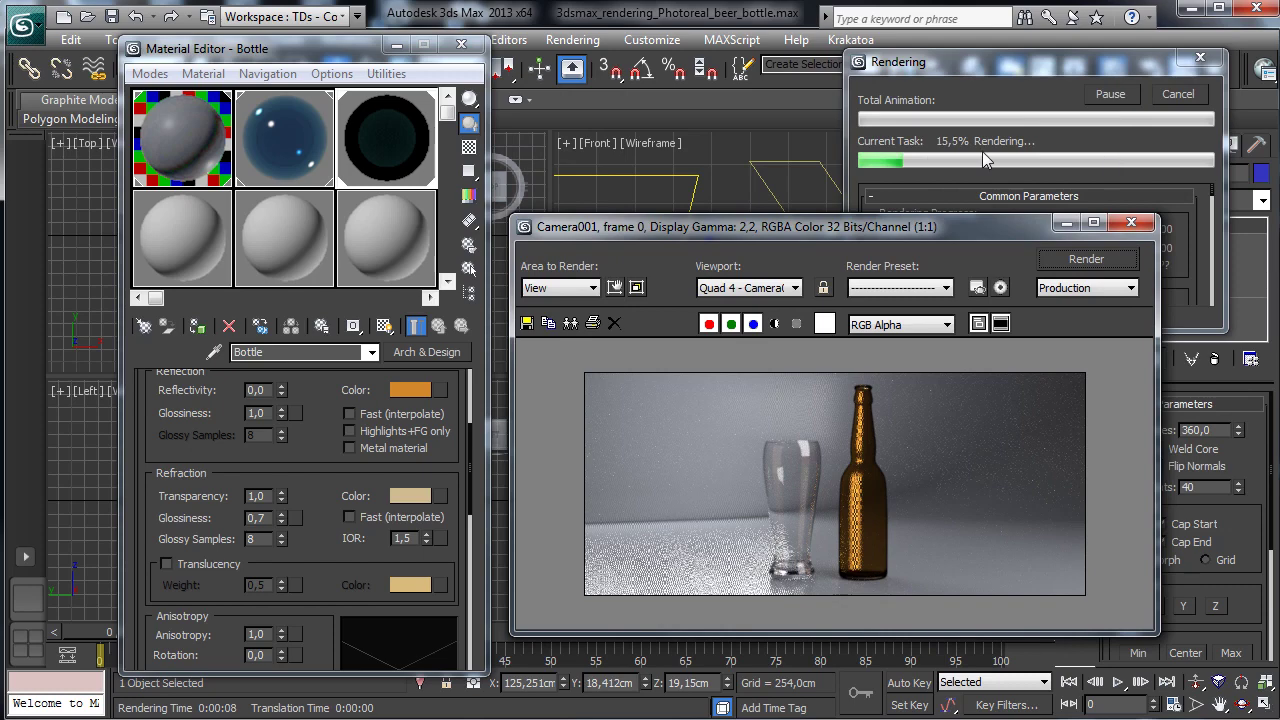
left_click(861, 187)
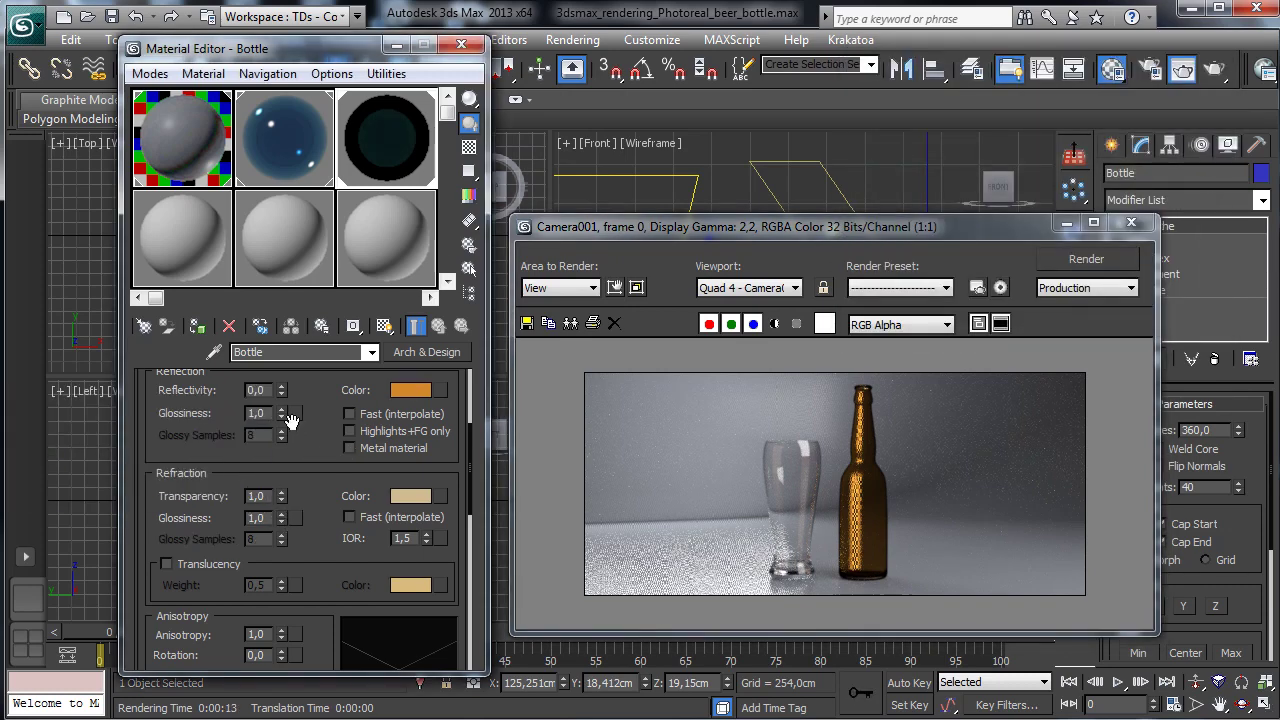
Step: Set the Bottle's reflection glossiness to 0,5 and render the camera view
mouse_move(290, 420)
left_mouse_down()
mouse_move(286, 482)
mouse_move(282, 420)
left_mouse_up()
double_click(259, 475)
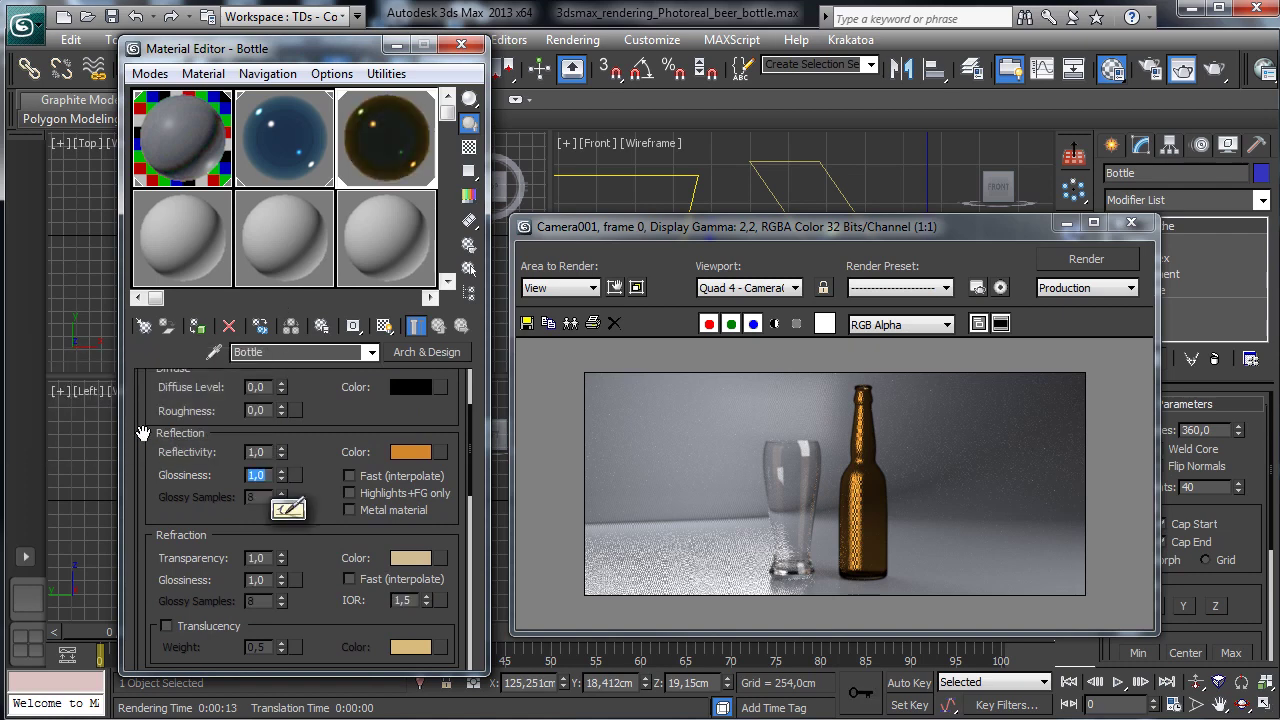
type("0,")
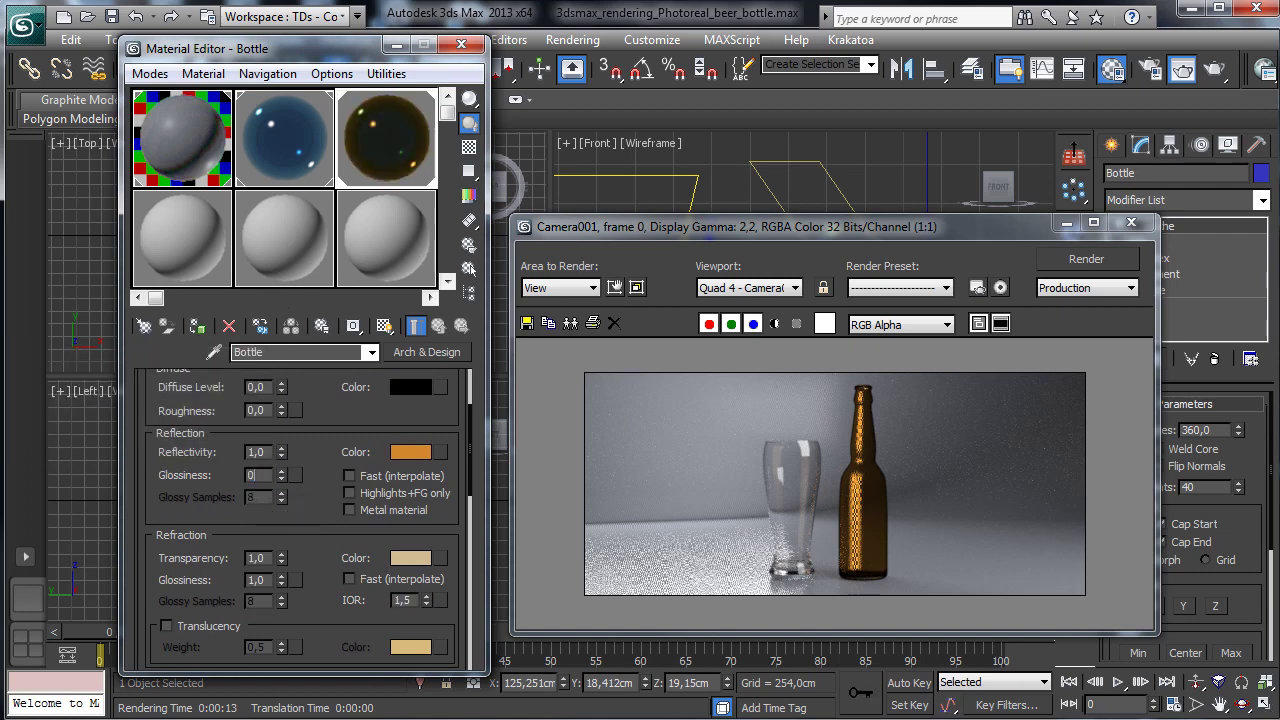
type("5")
key("Return")
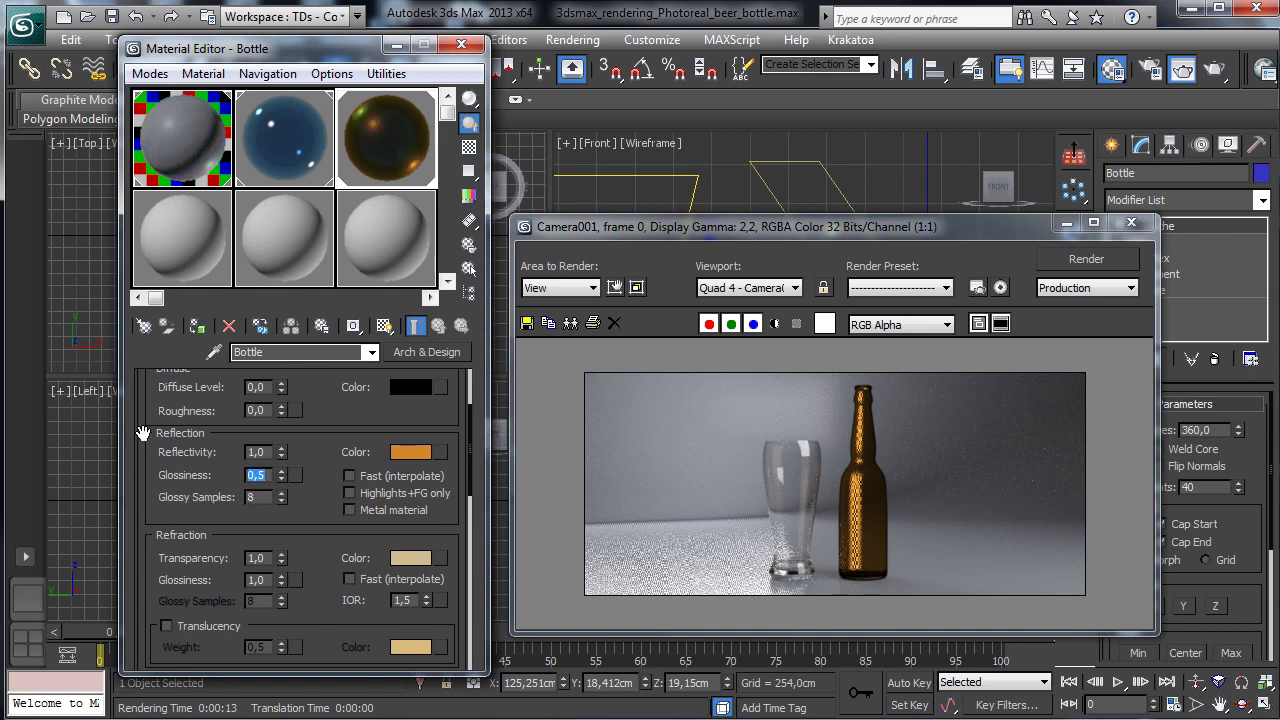
left_click(1088, 259)
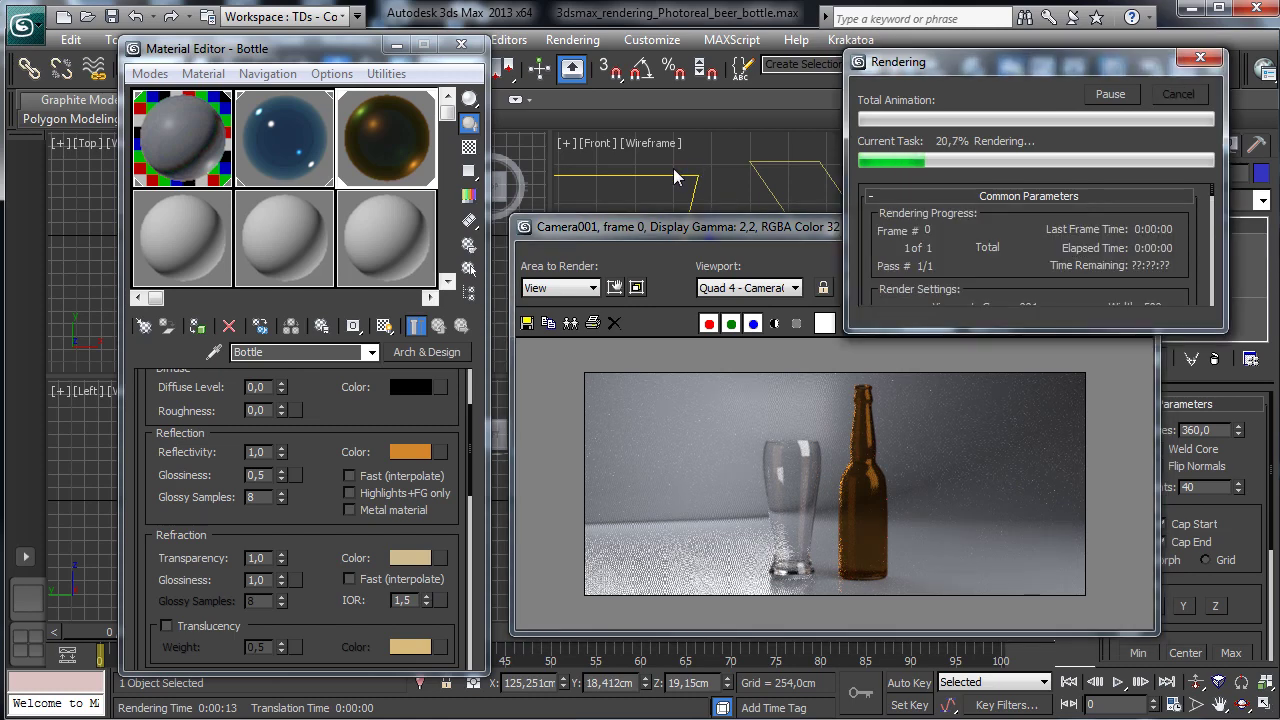
Step: Lower reflection glossiness to 0,3, render again, and minimize the rendered image window
left_click(264, 475)
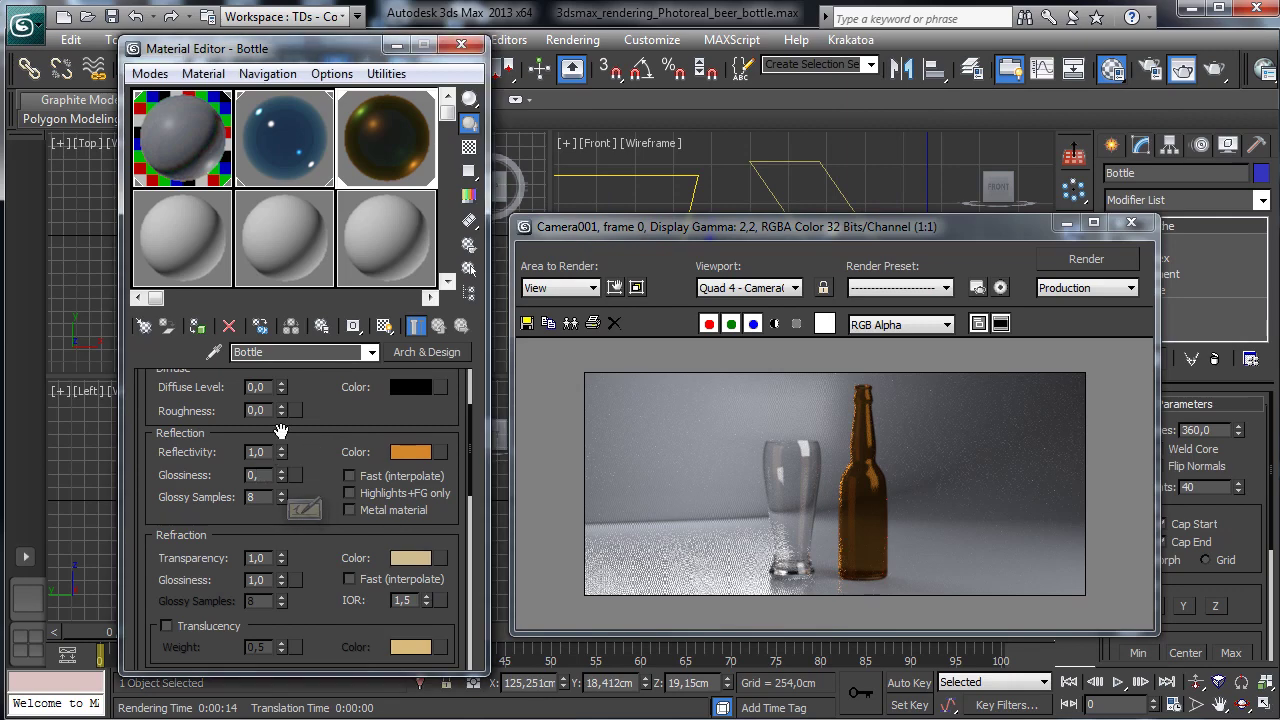
key("BackSpace")
type("3")
key("Return")
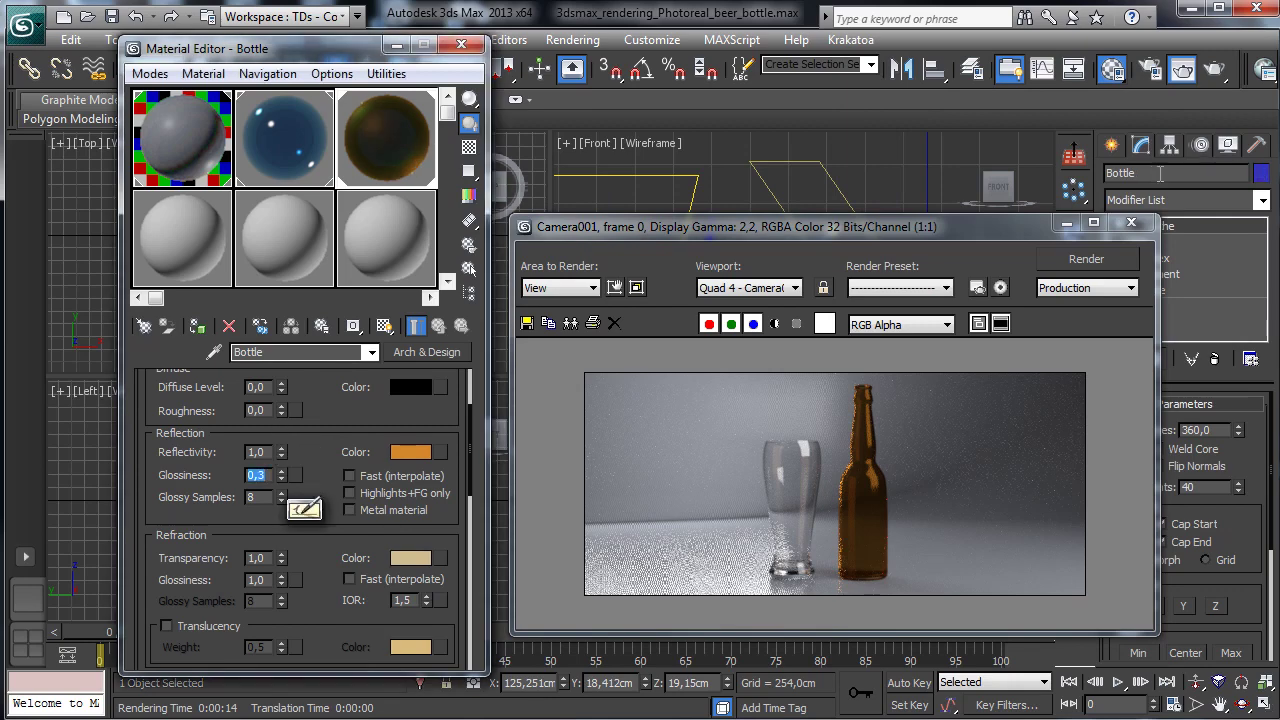
left_click(1086, 259)
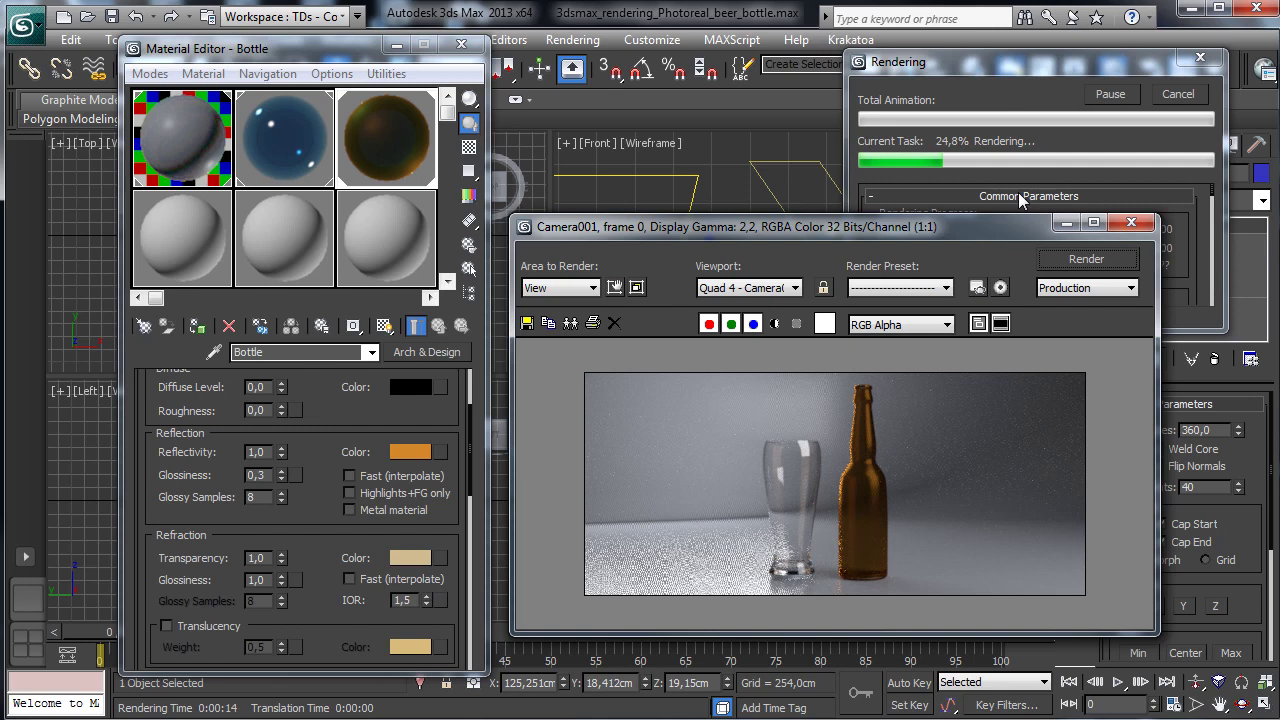
left_click(1176, 93)
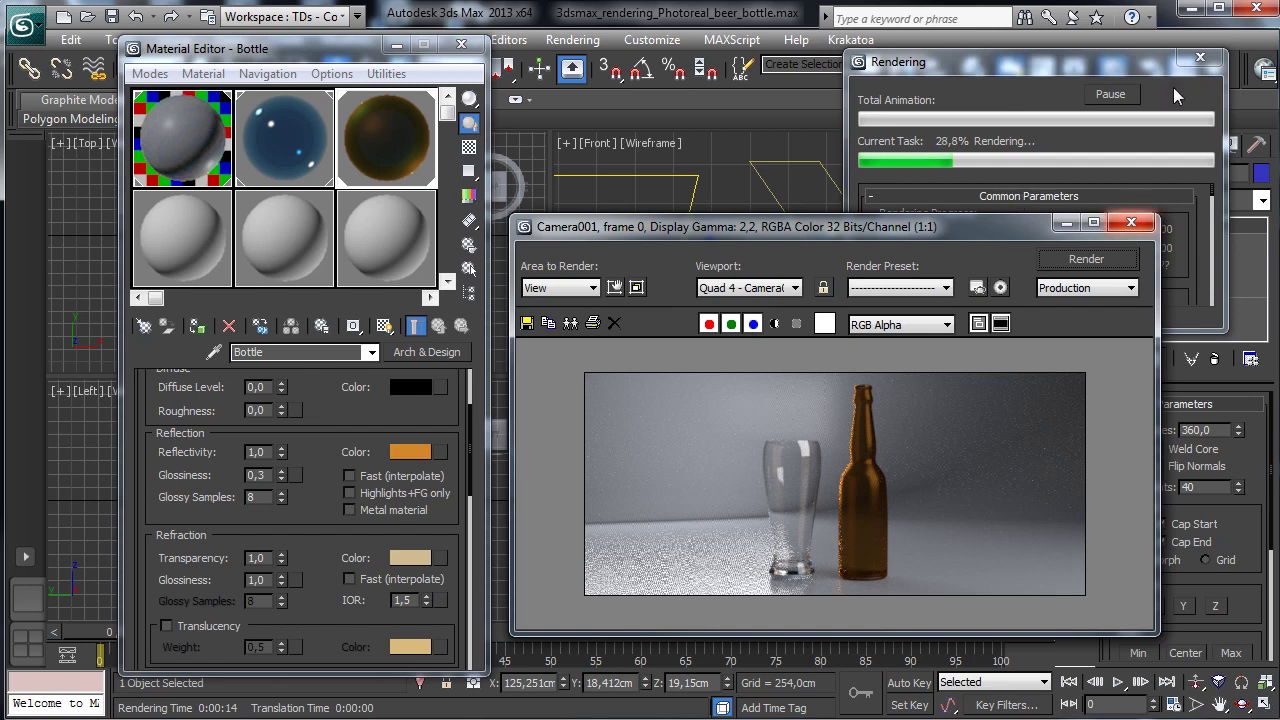
left_click(1118, 149)
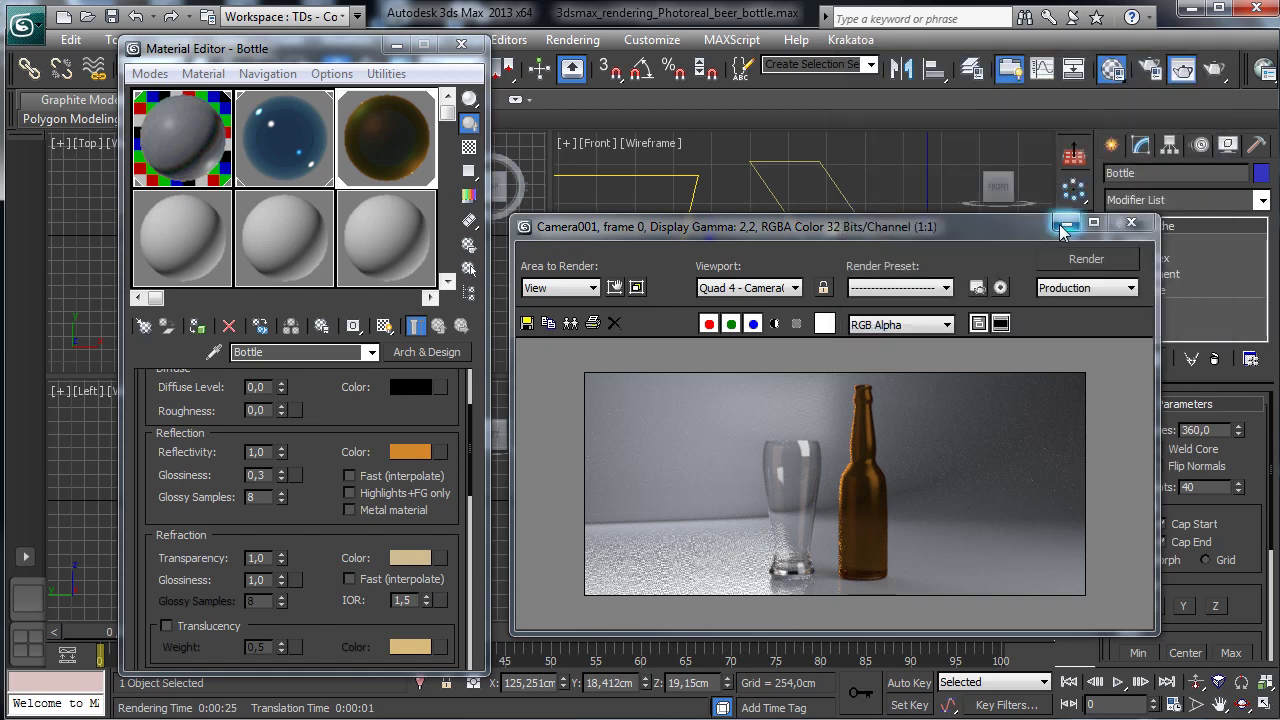
left_click(1065, 223)
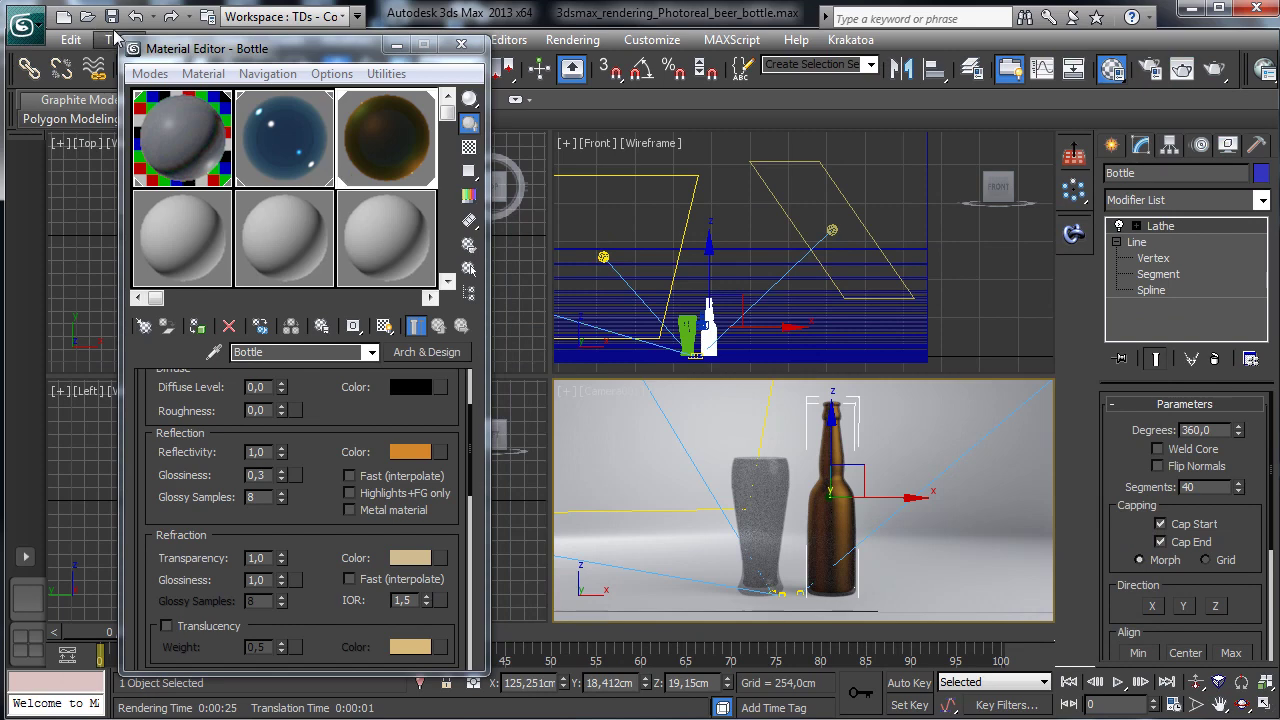
Step: In a maximized Front view, clone the glass as an independent copy named Beer_glass
left_click(461, 44)
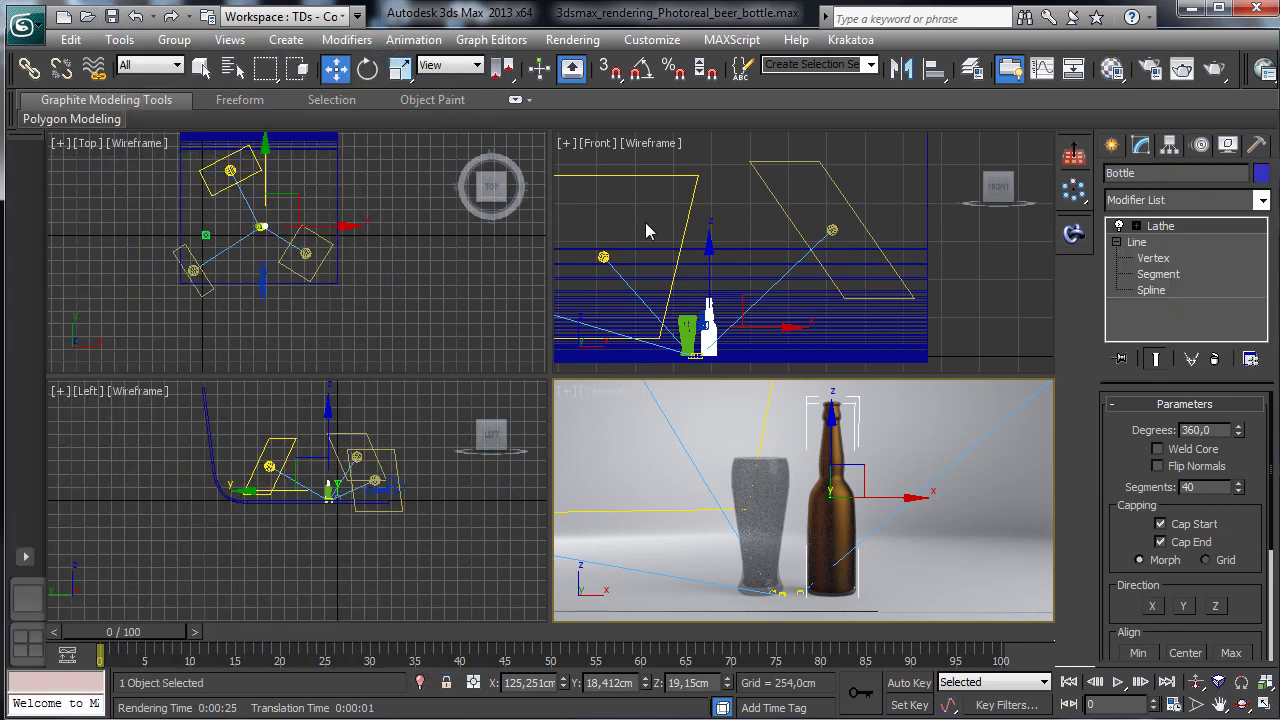
left_click(688, 324)
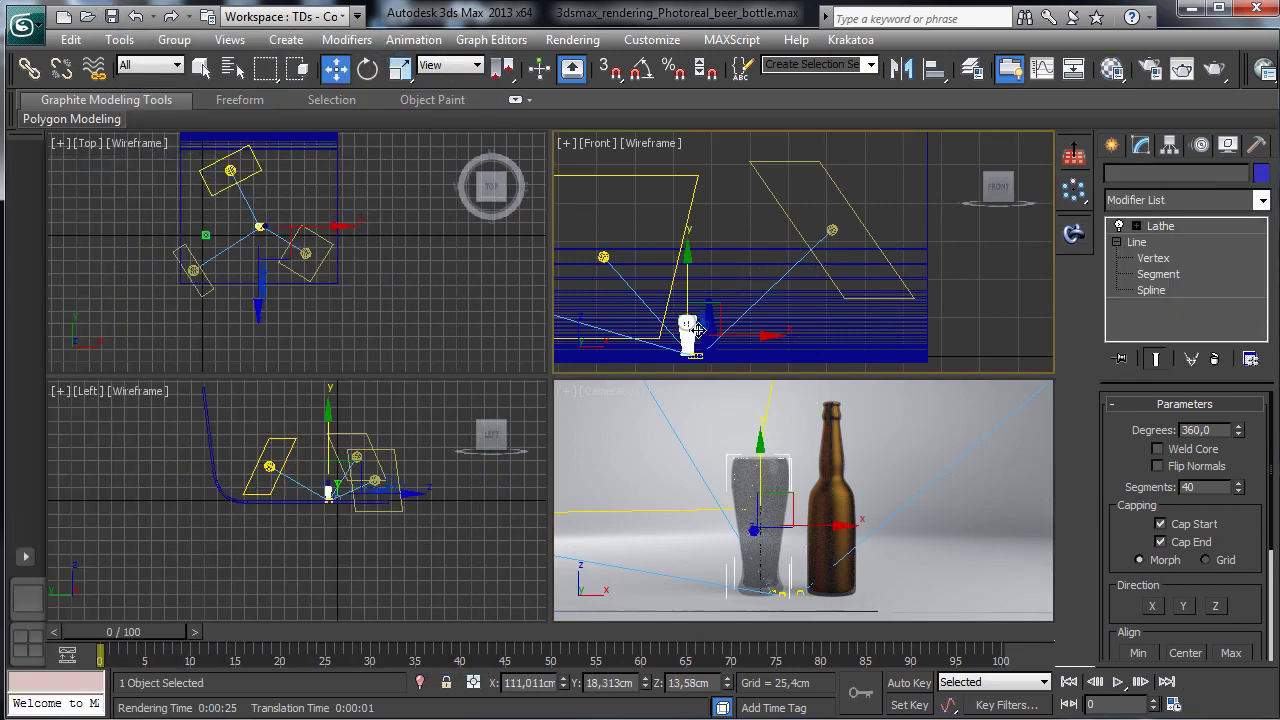
left_click(1242, 681)
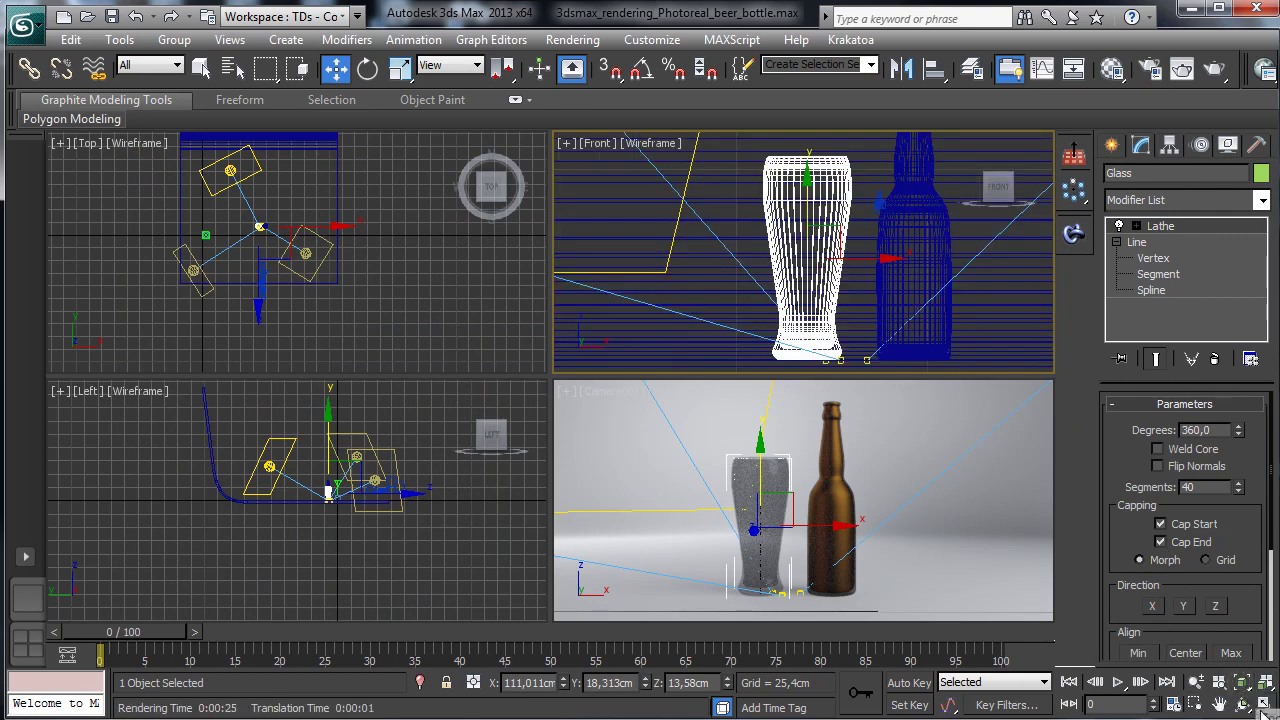
left_click(1264, 705)
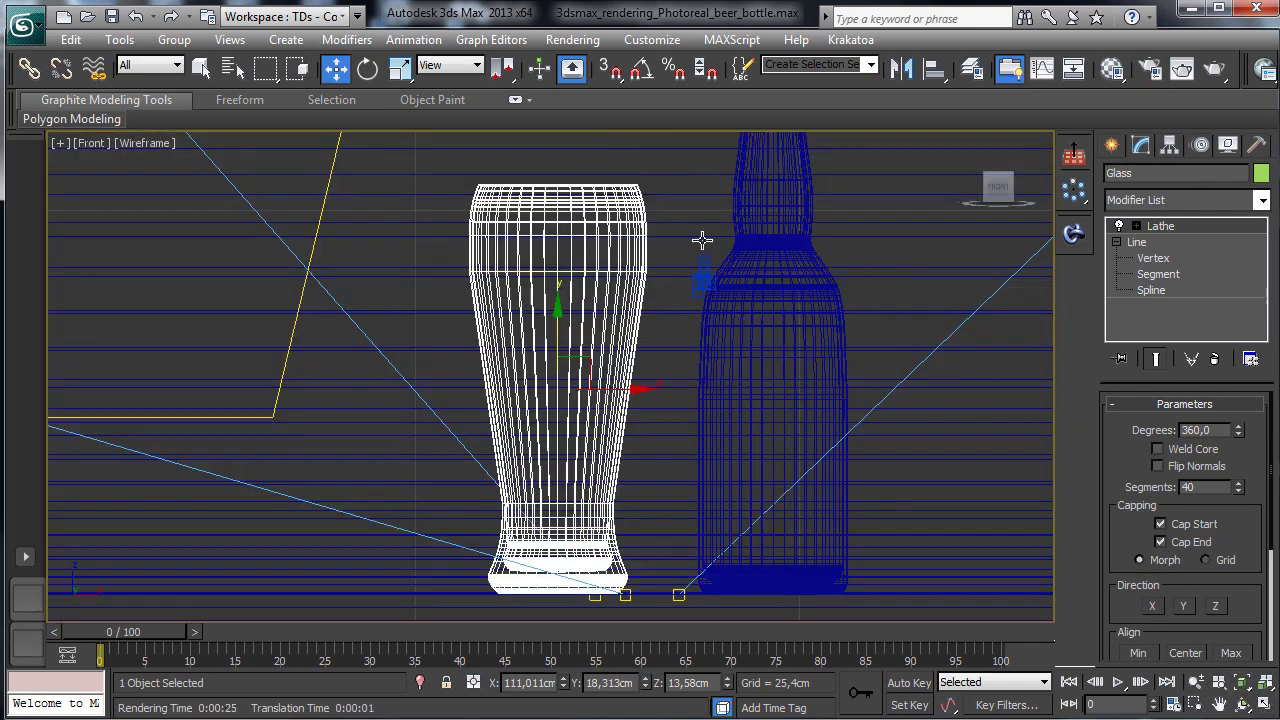
left_click(70, 40)
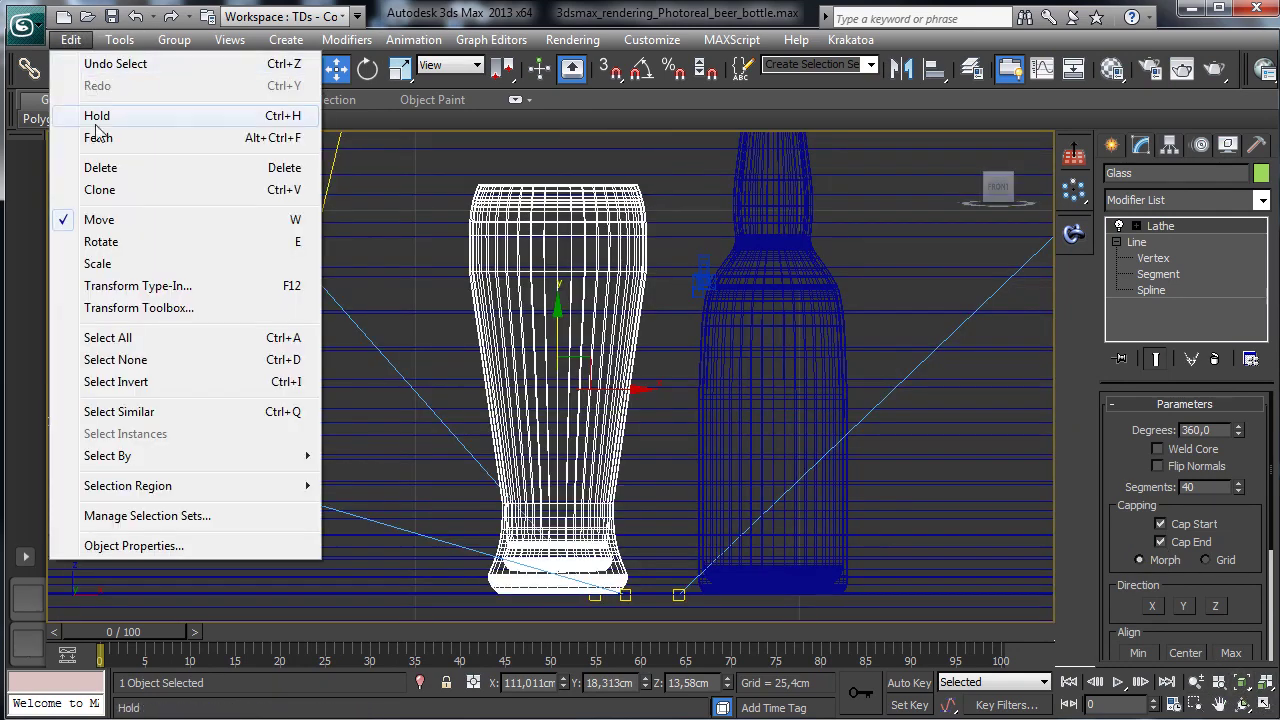
left_click(122, 190)
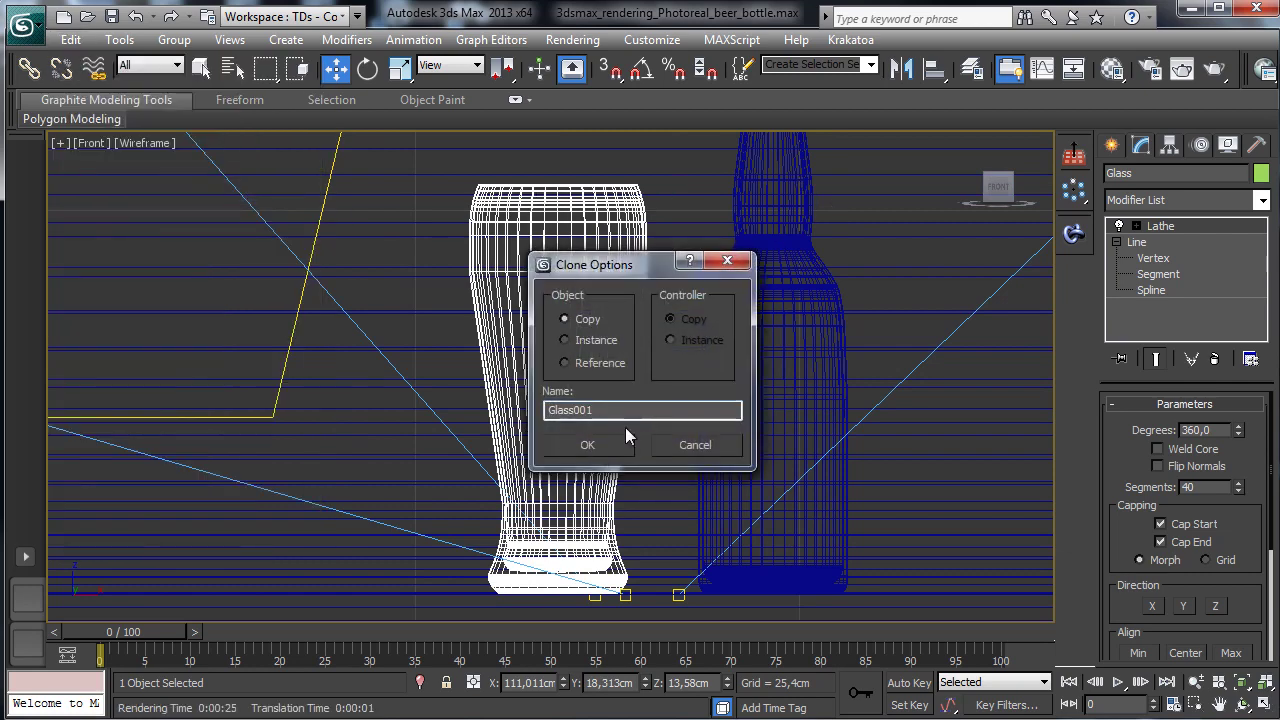
left_click(589, 444)
left_click(1165, 174)
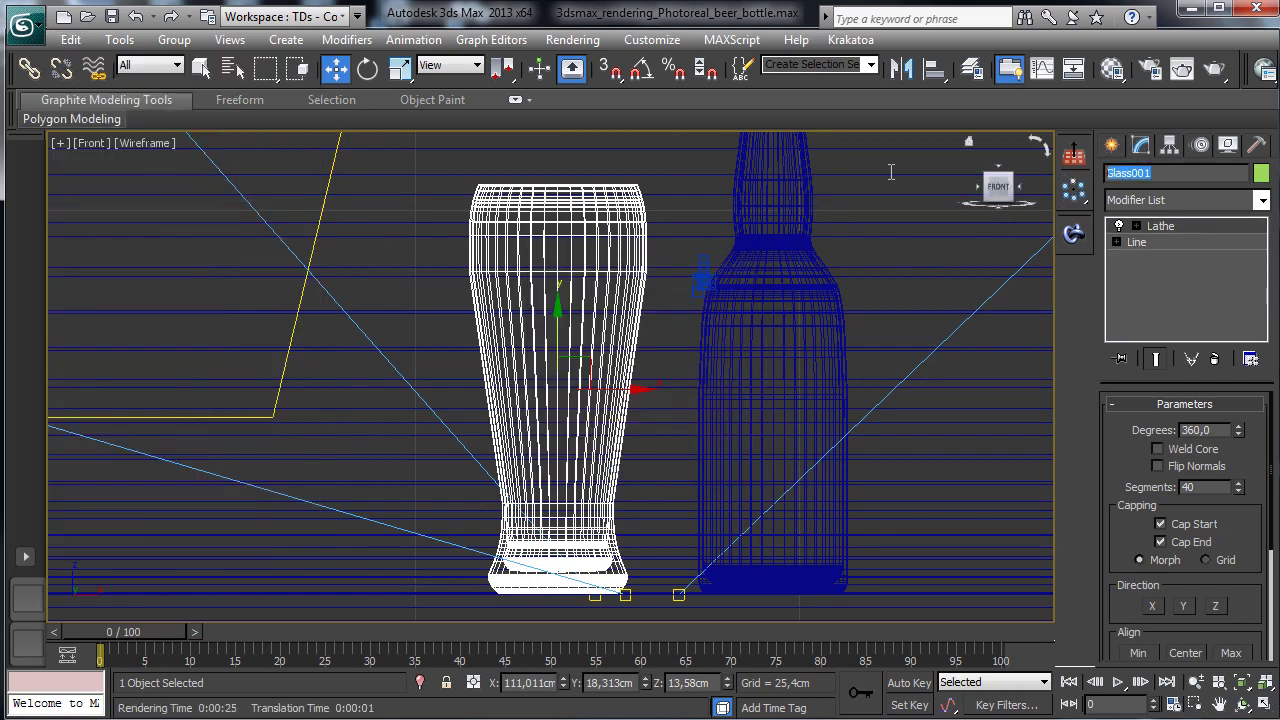
type("Beer_g")
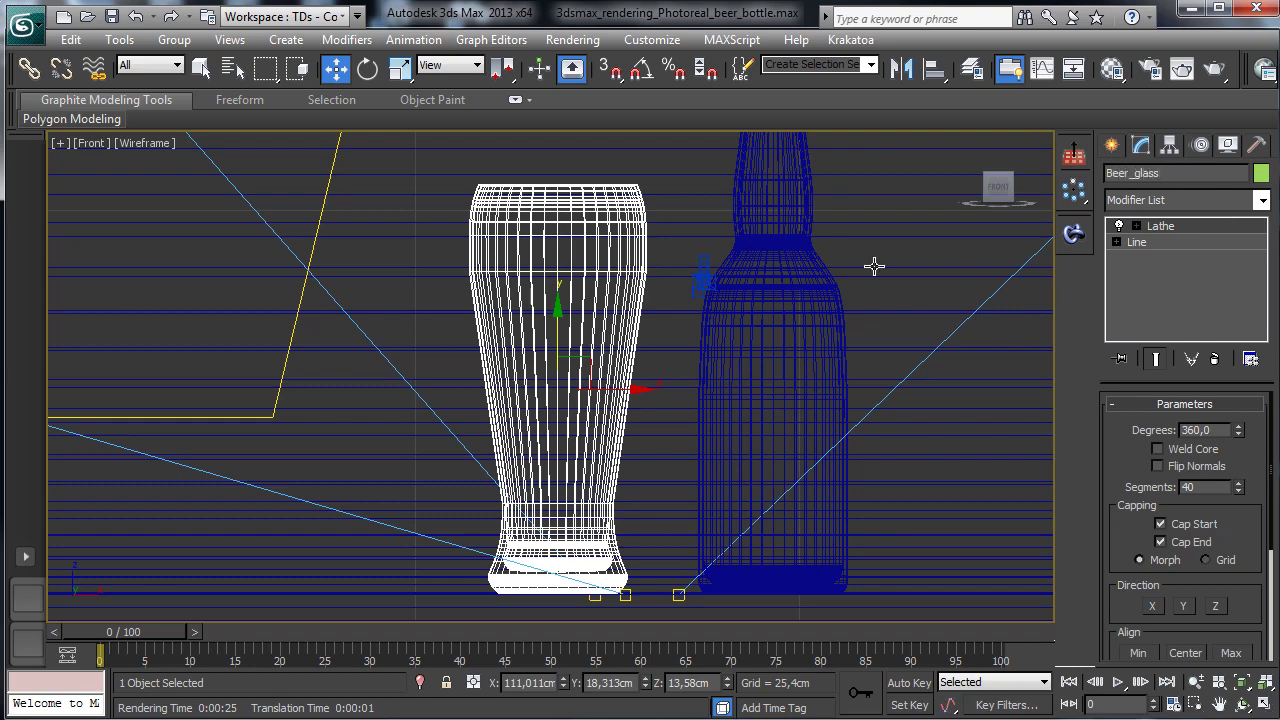
Step: Set the original Glass to Display as Box, then reselect Beer_glass
left_click(643, 244)
right_click(637, 236)
mouse_move(712, 425)
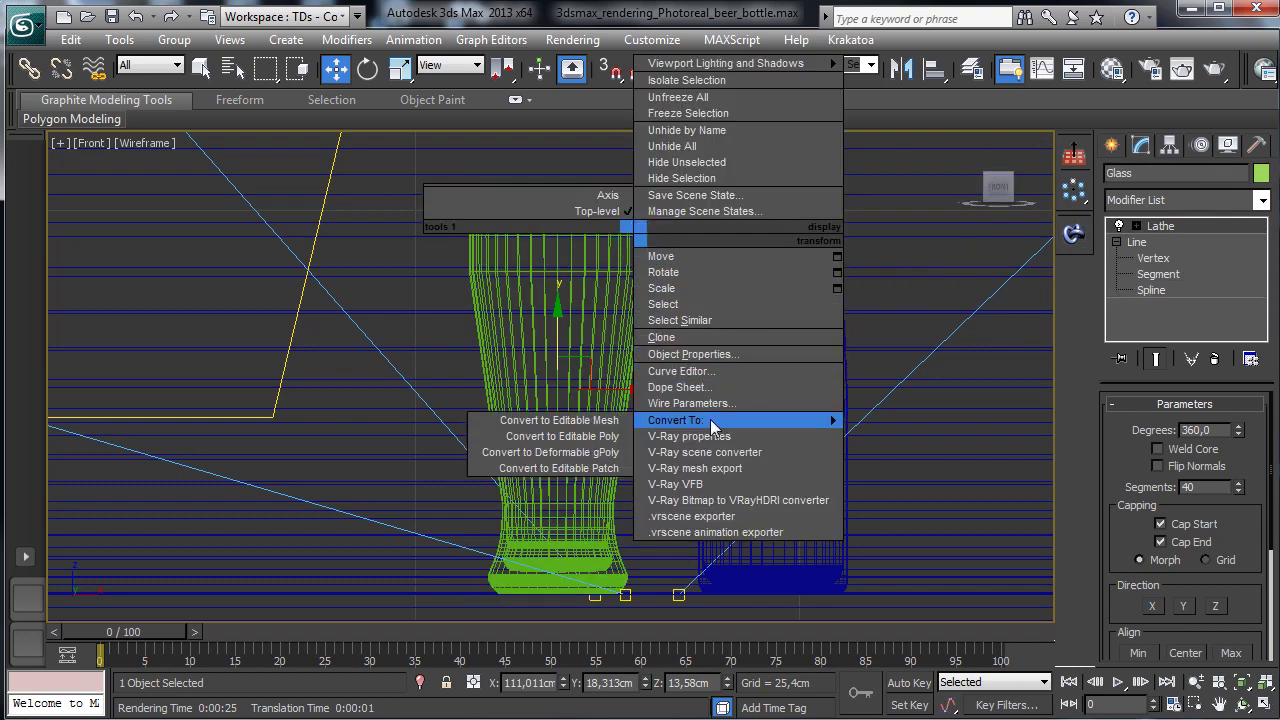
left_click(714, 354)
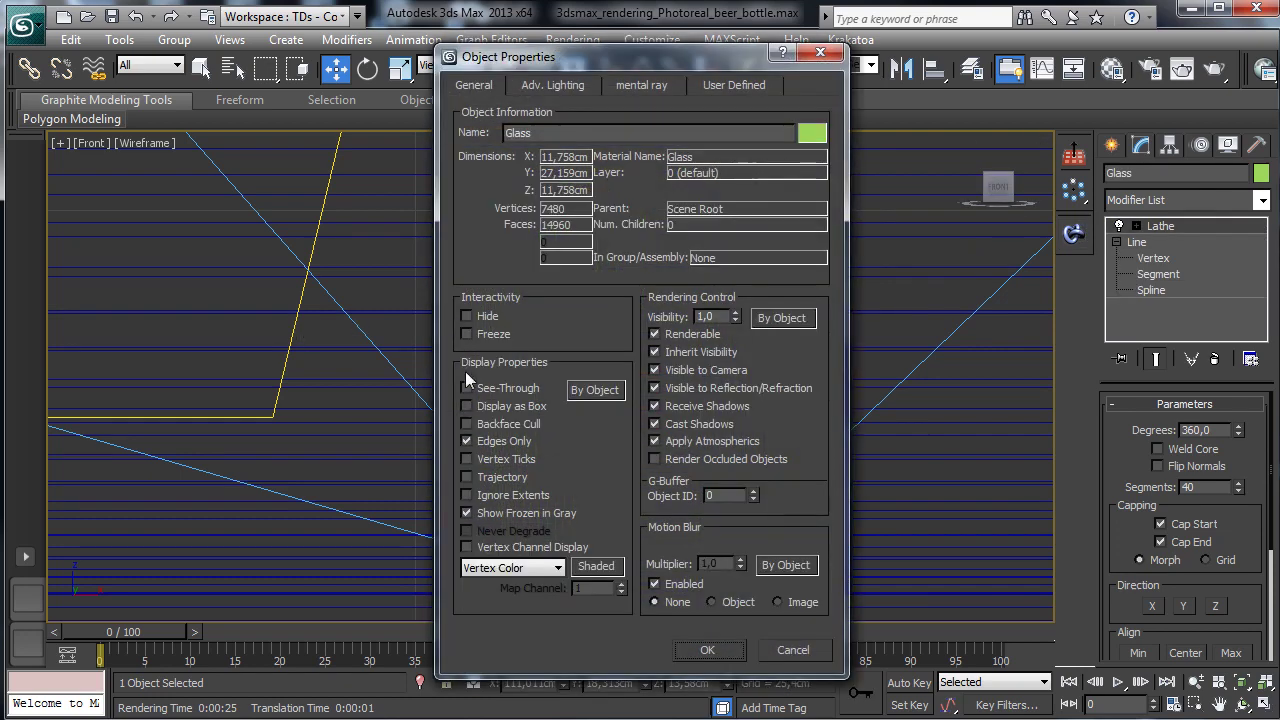
left_click(466, 406)
left_click(707, 650)
left_click(605, 291)
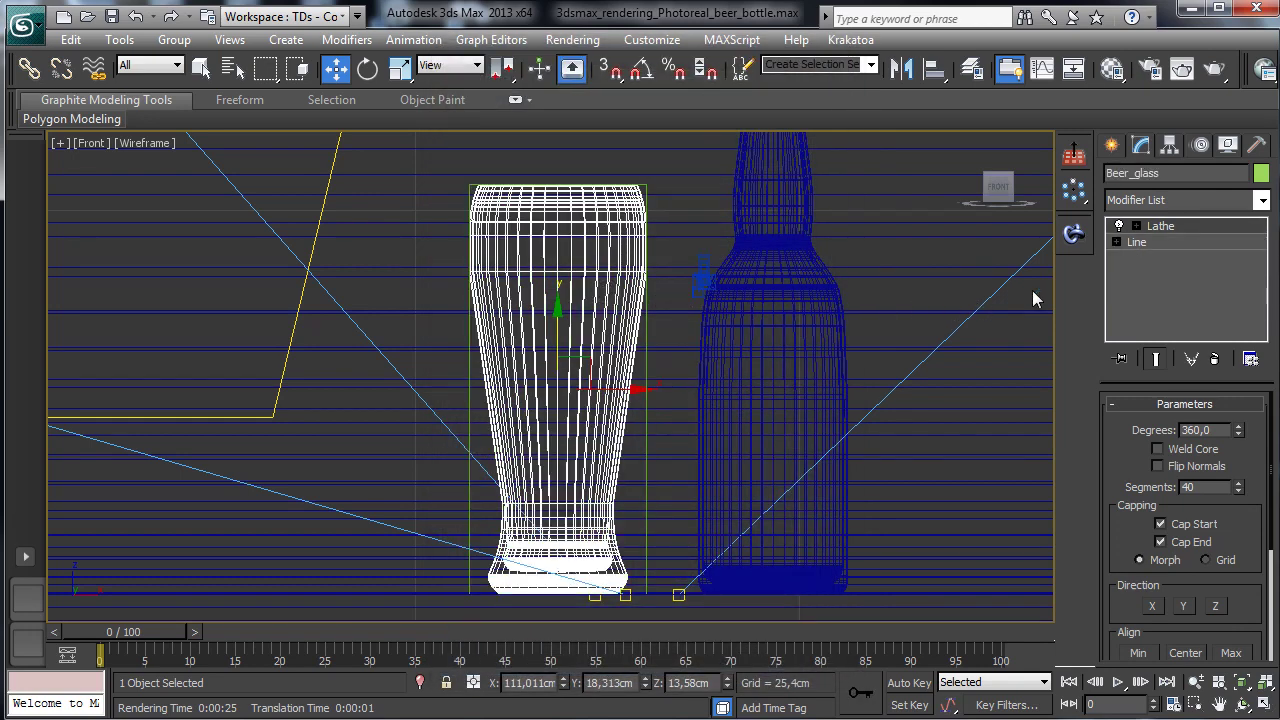
left_click(1117, 242)
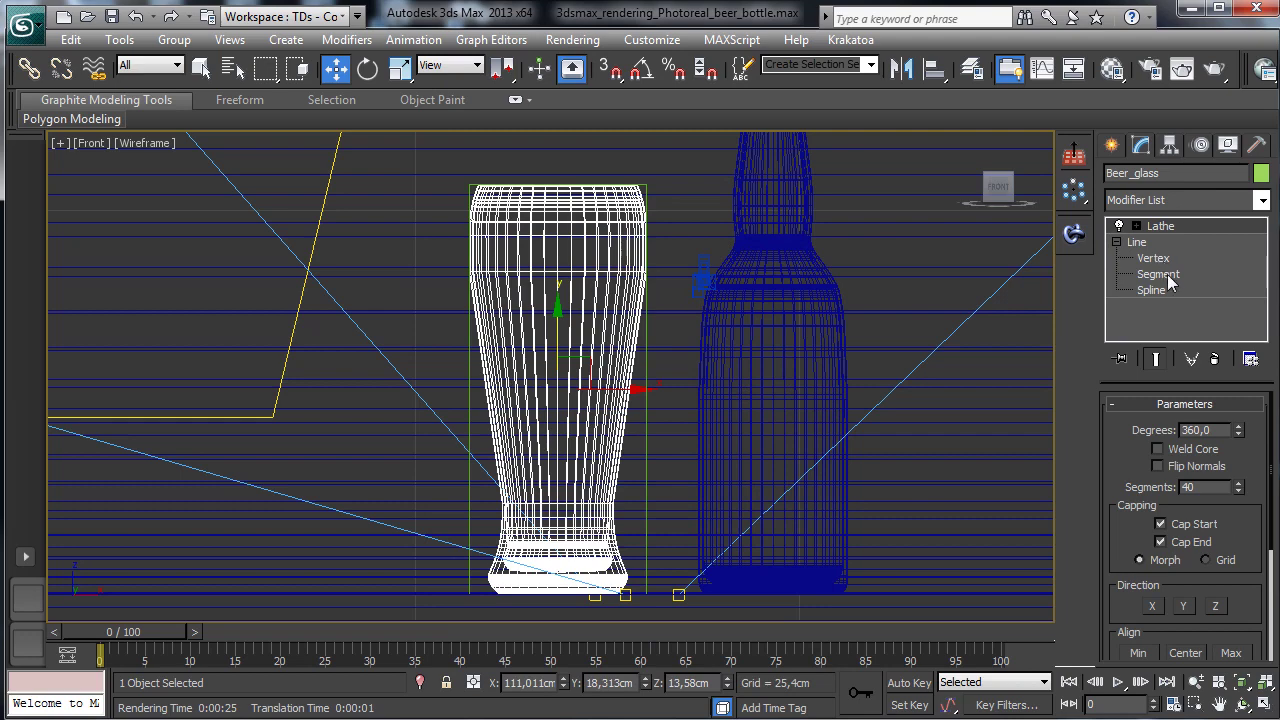
Step: In Segment mode on Beer_glass's profile, delete the stray segment at the base
left_click(1160, 290)
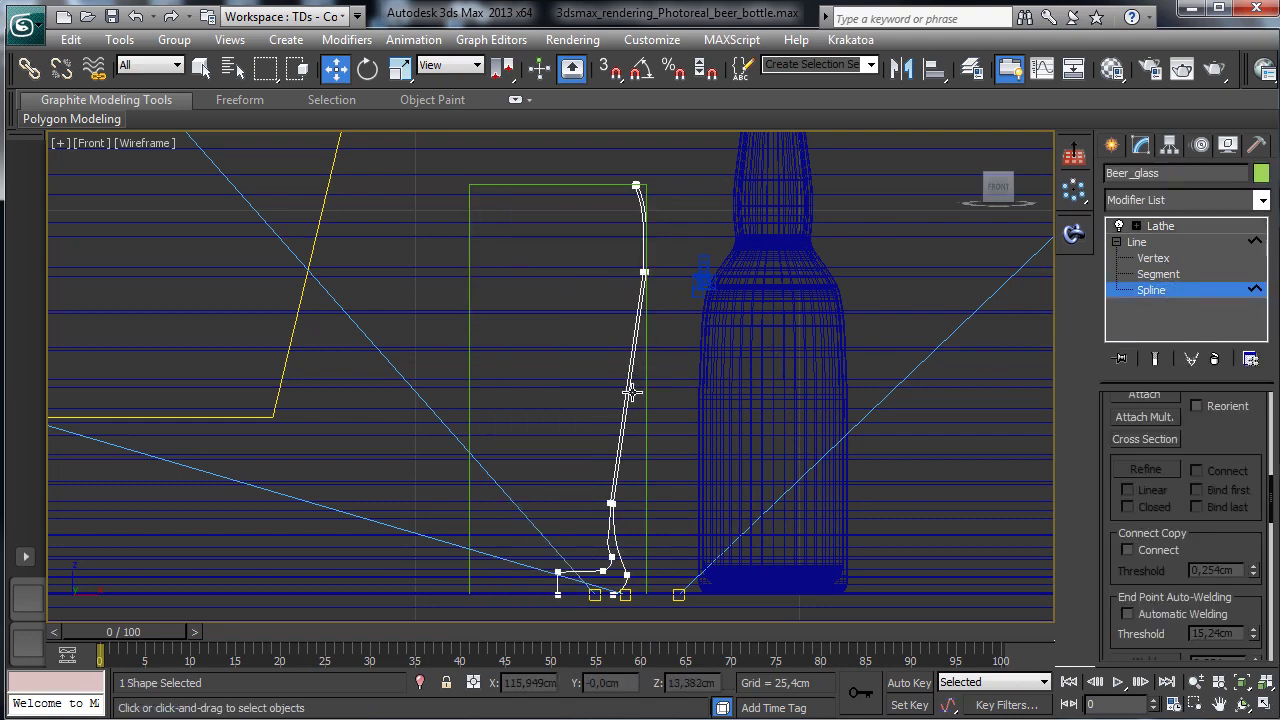
left_click(627, 390)
left_click(1166, 275)
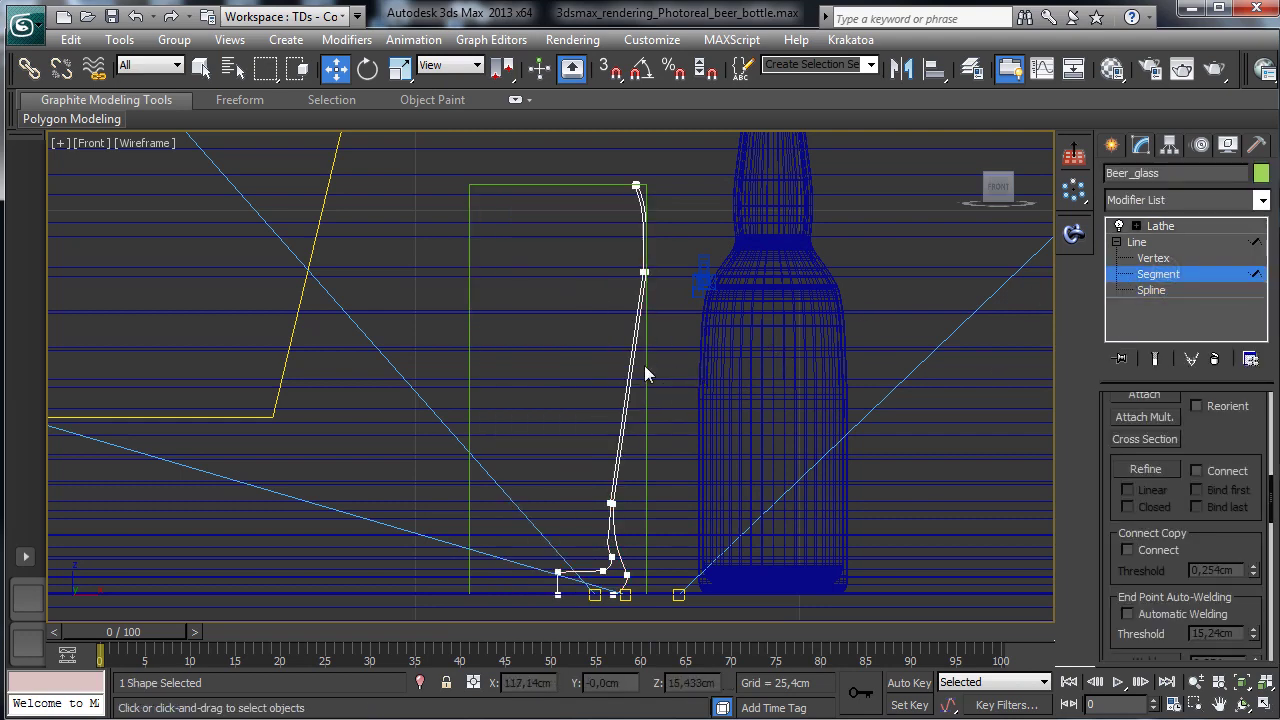
left_click(631, 372)
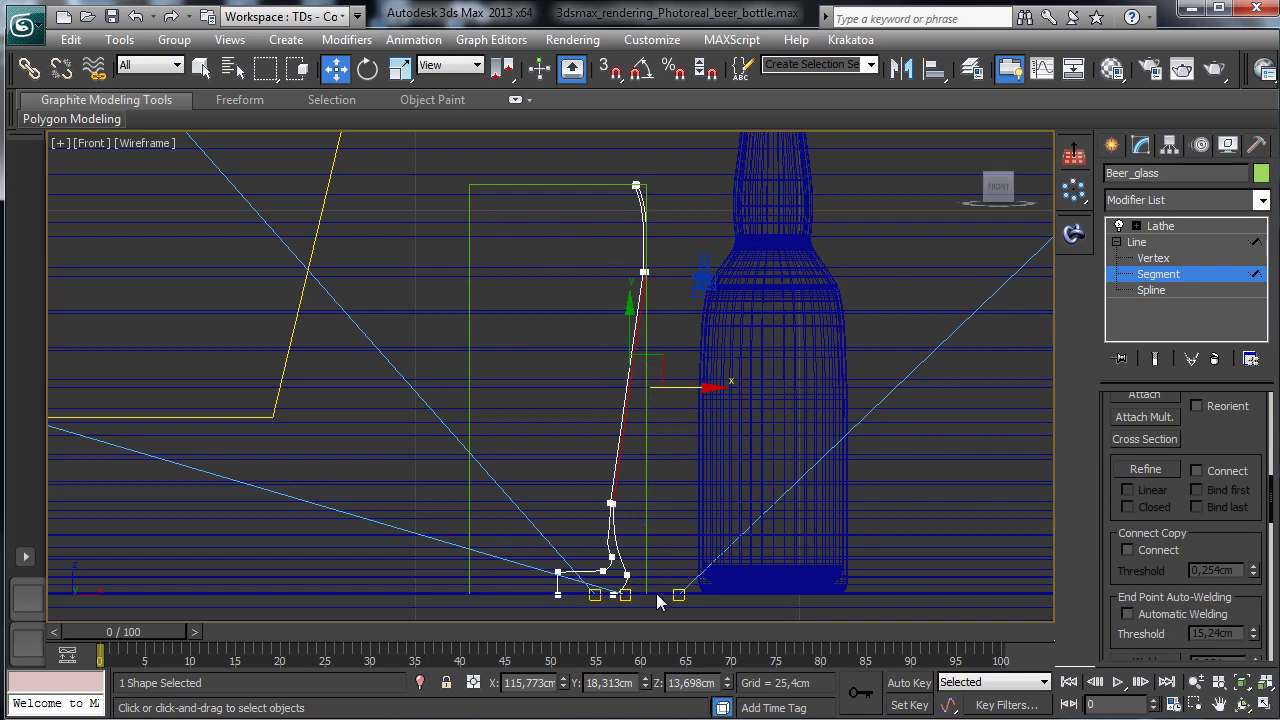
left_click(617, 524)
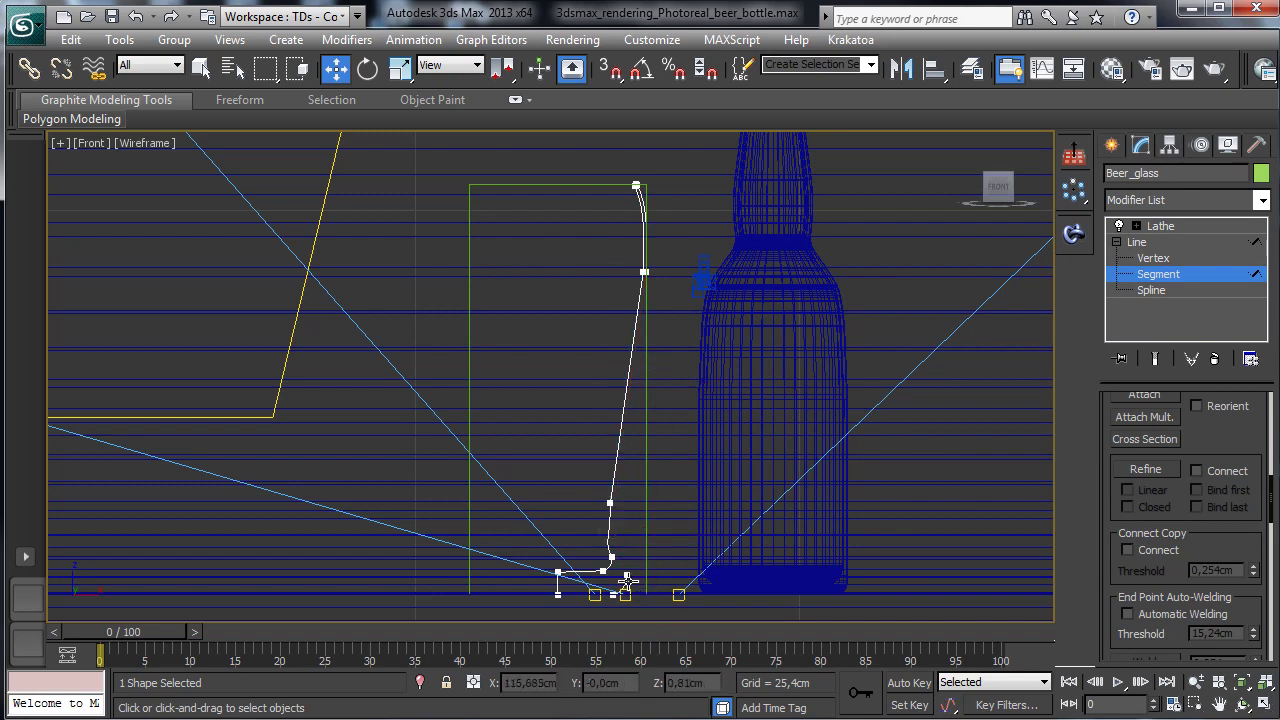
left_click(591, 596)
left_click(557, 606)
left_click(557, 583)
key("Delete")
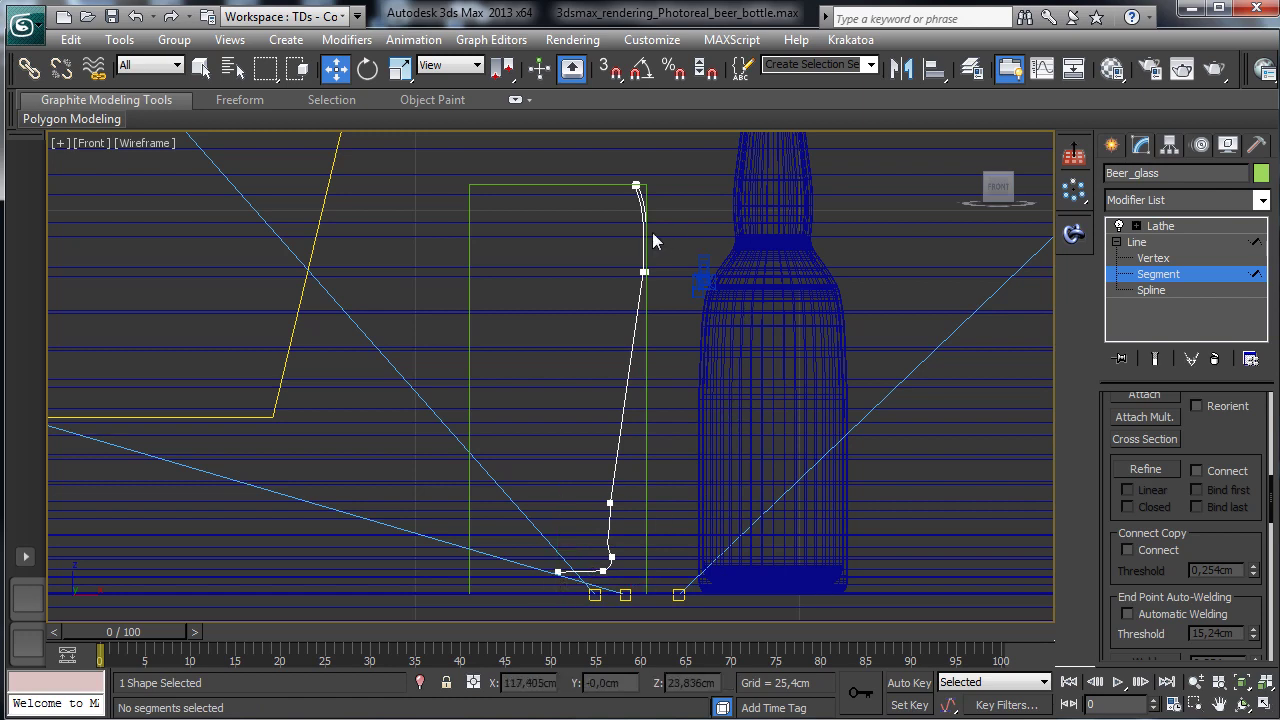
Step: Zoom to the top of the profile and delete the extra top segment
left_click(1196, 704)
left_click_drag(600, 166, 737, 260)
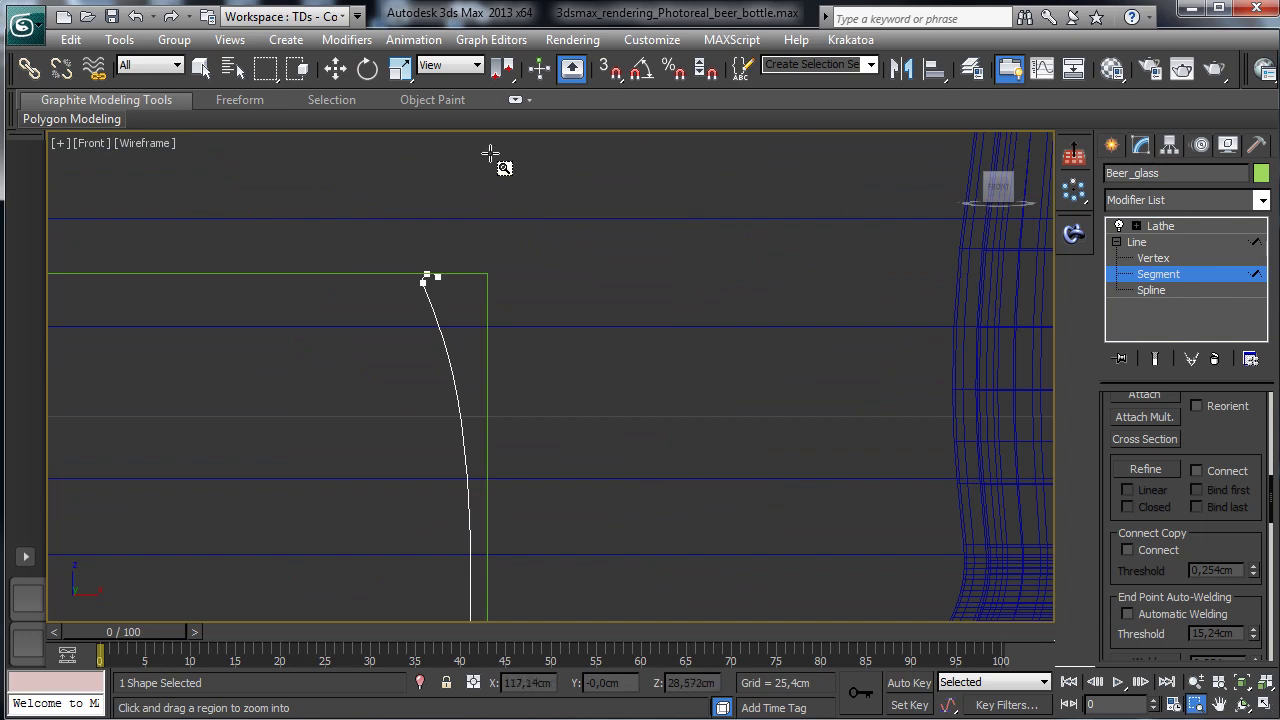
left_click(201, 67)
left_click(457, 400)
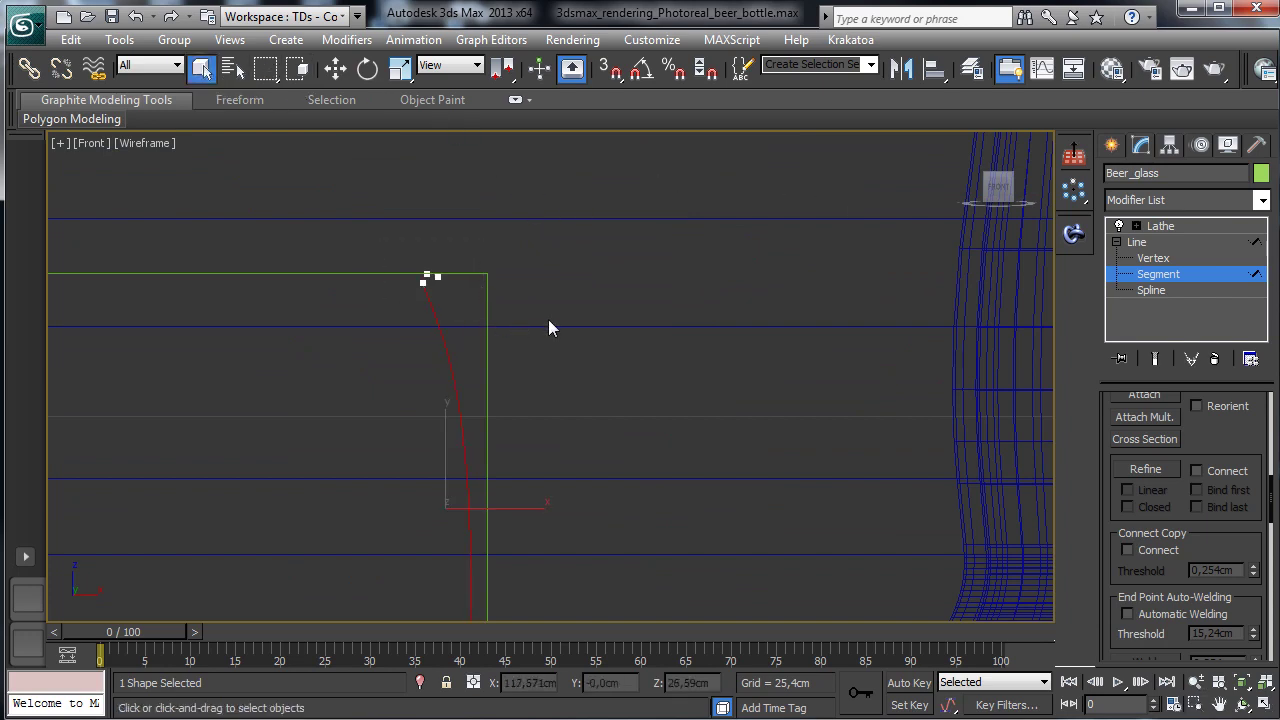
key("Delete")
Step: Zoom extents, return to the Lathe result, and restore the four-viewport layout
left_click(1250, 683)
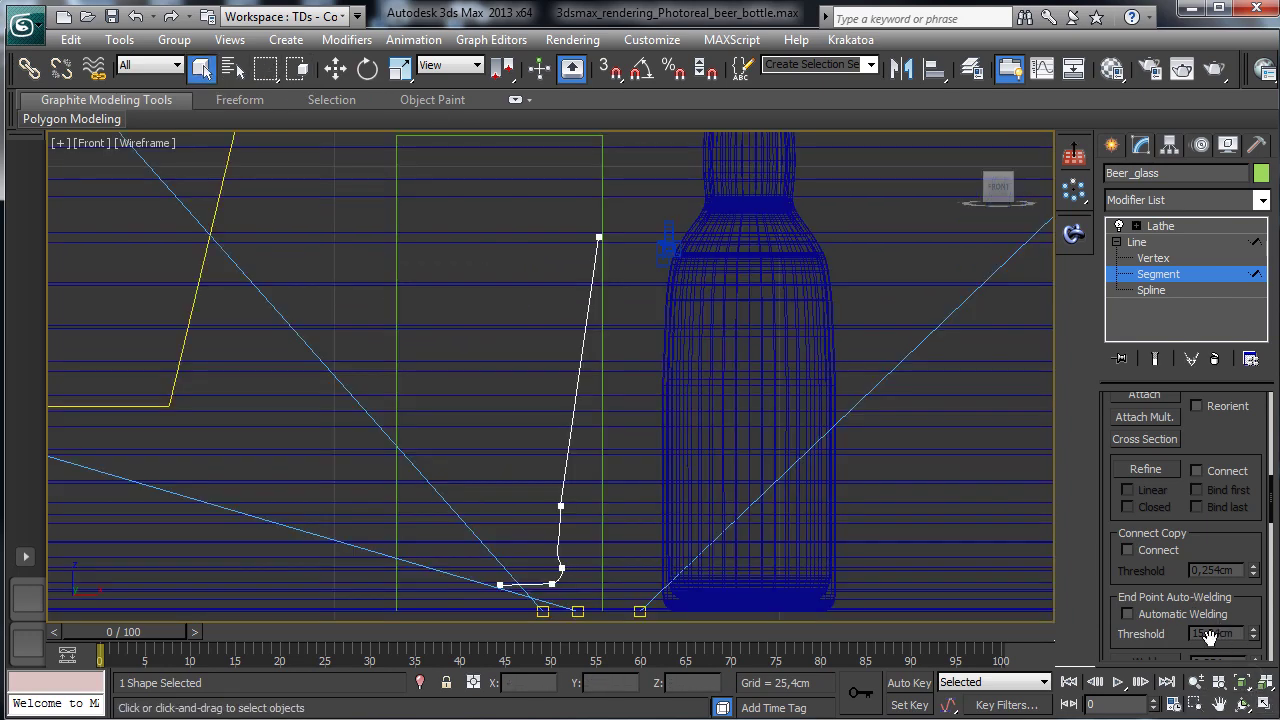
left_click(1192, 274)
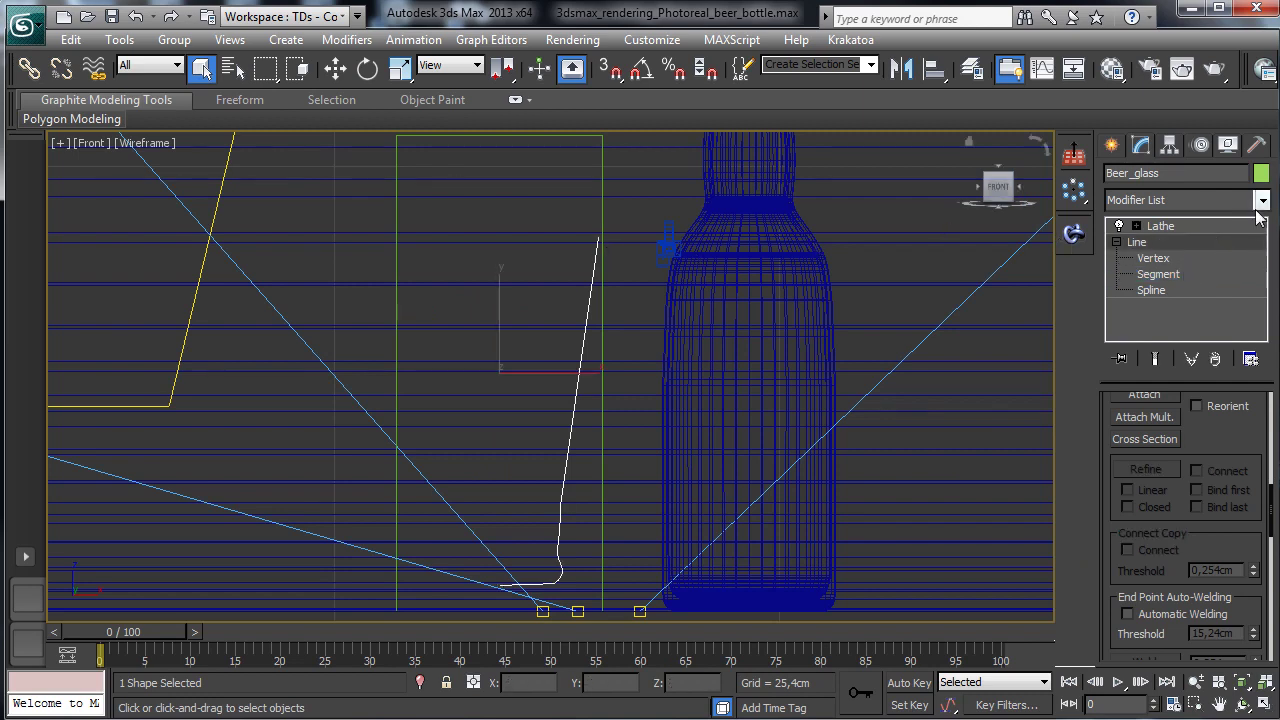
left_click(1212, 228)
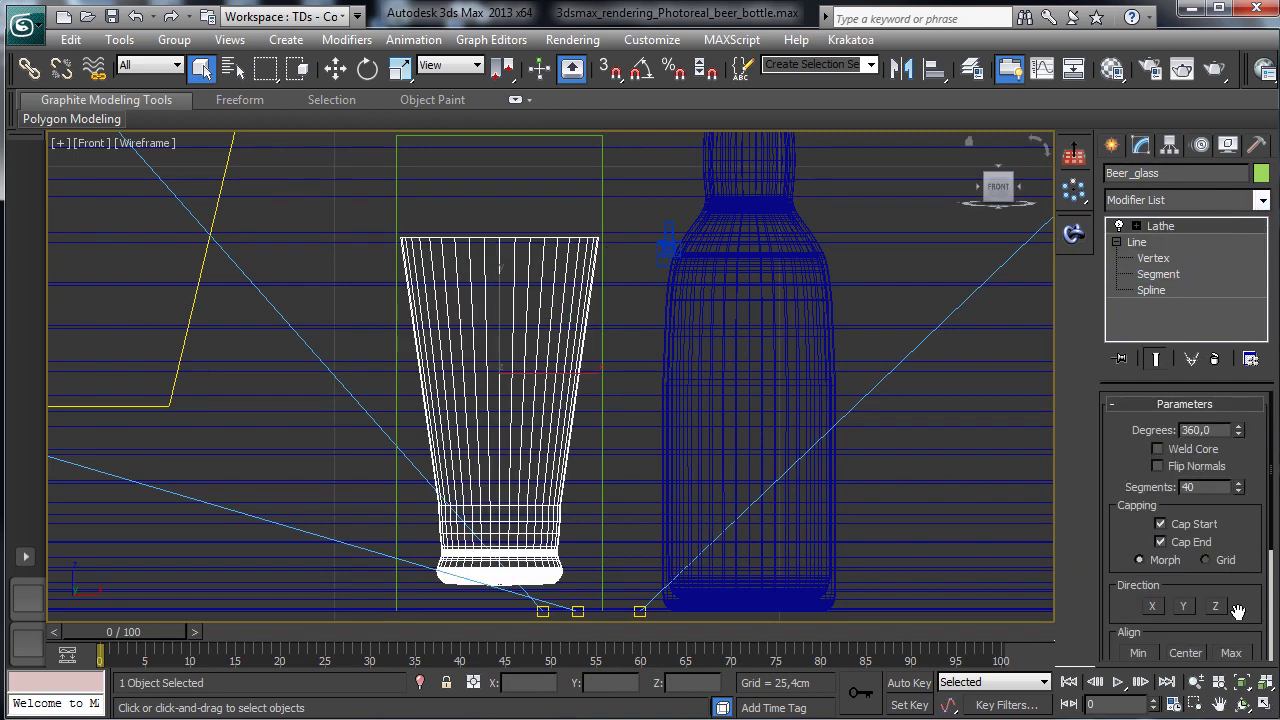
left_click(1265, 704)
left_click(790, 489)
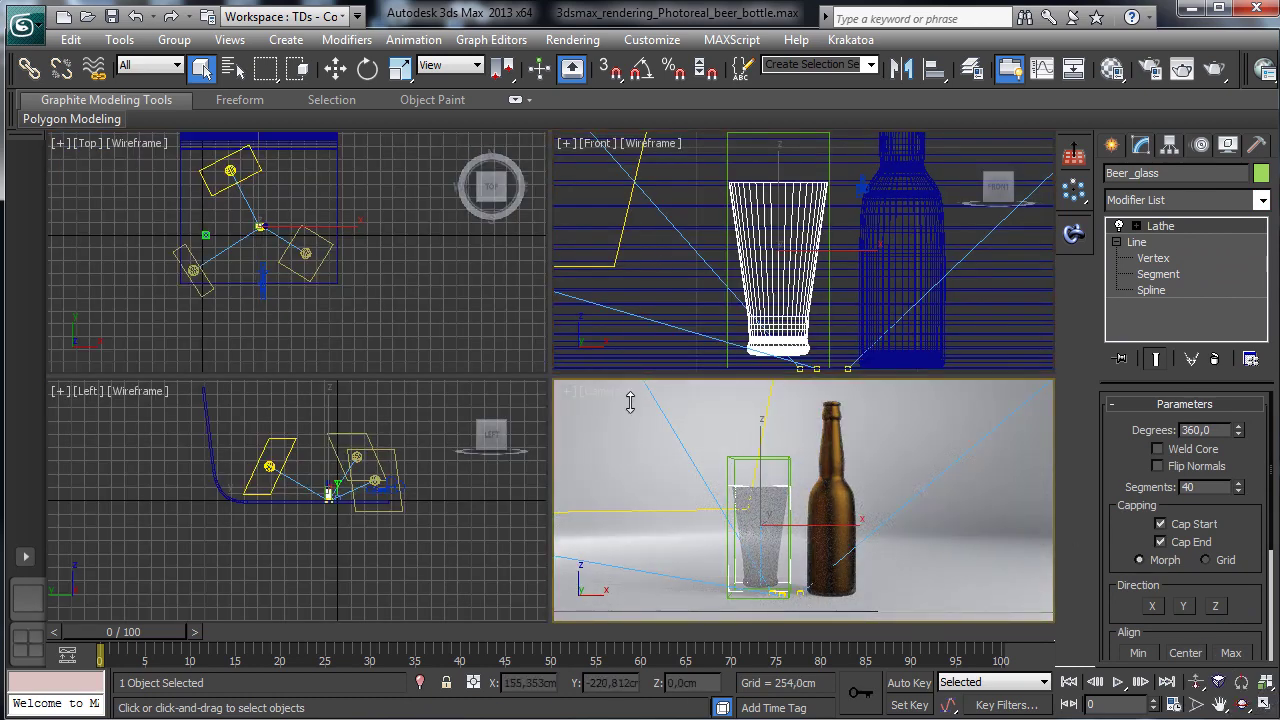
Step: Turn the maximized view into a shaded Perspective view framing the glass and bottle
left_click(27, 602)
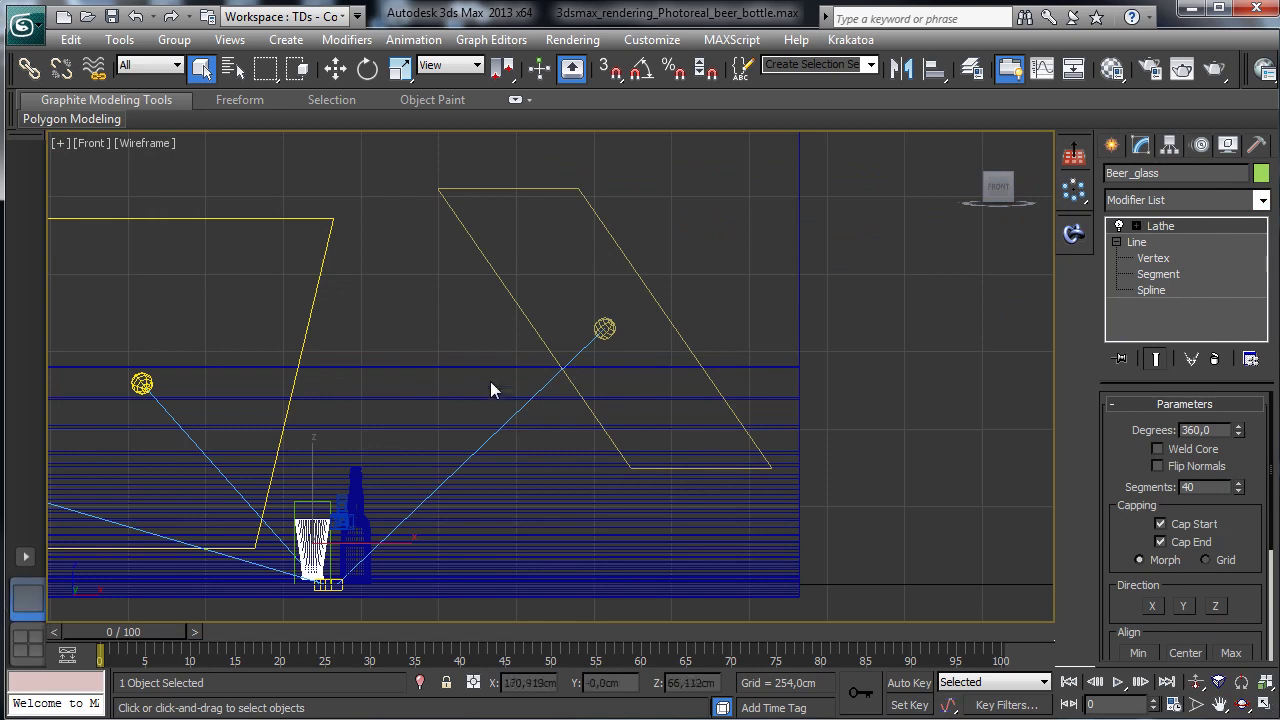
left_click(90, 143)
left_click(185, 218)
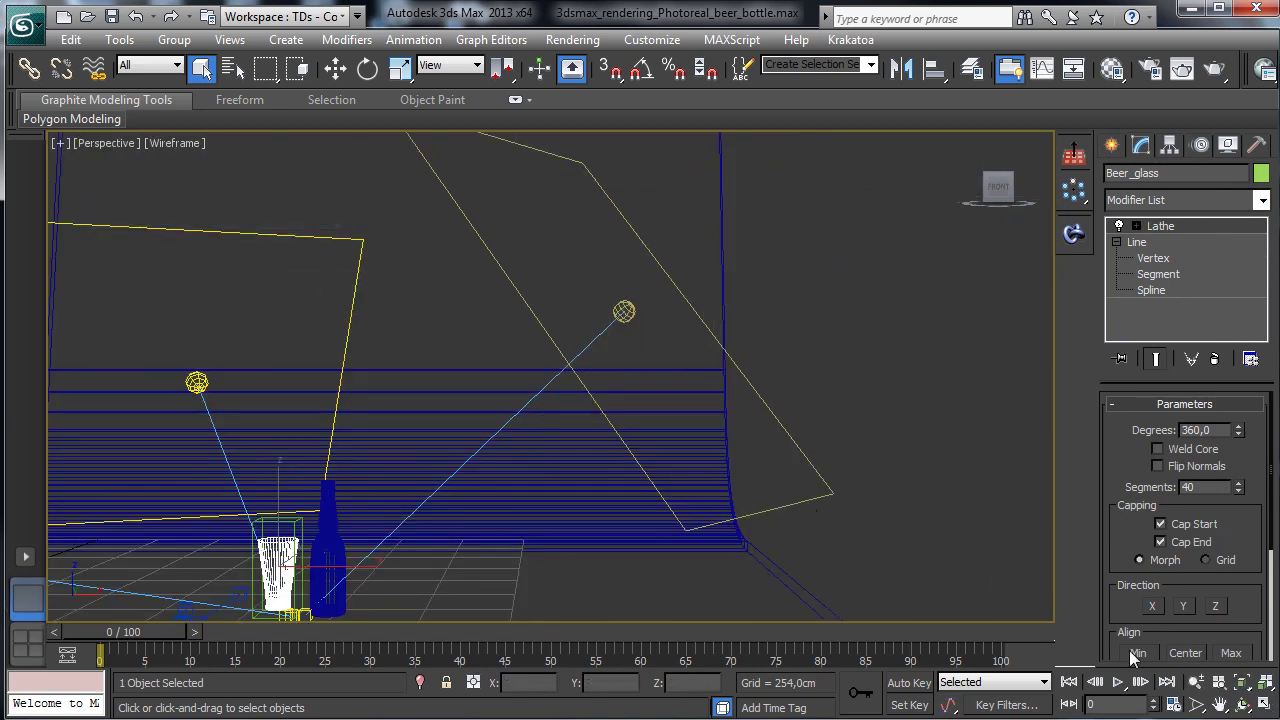
left_click(1241, 681)
left_click(1241, 707)
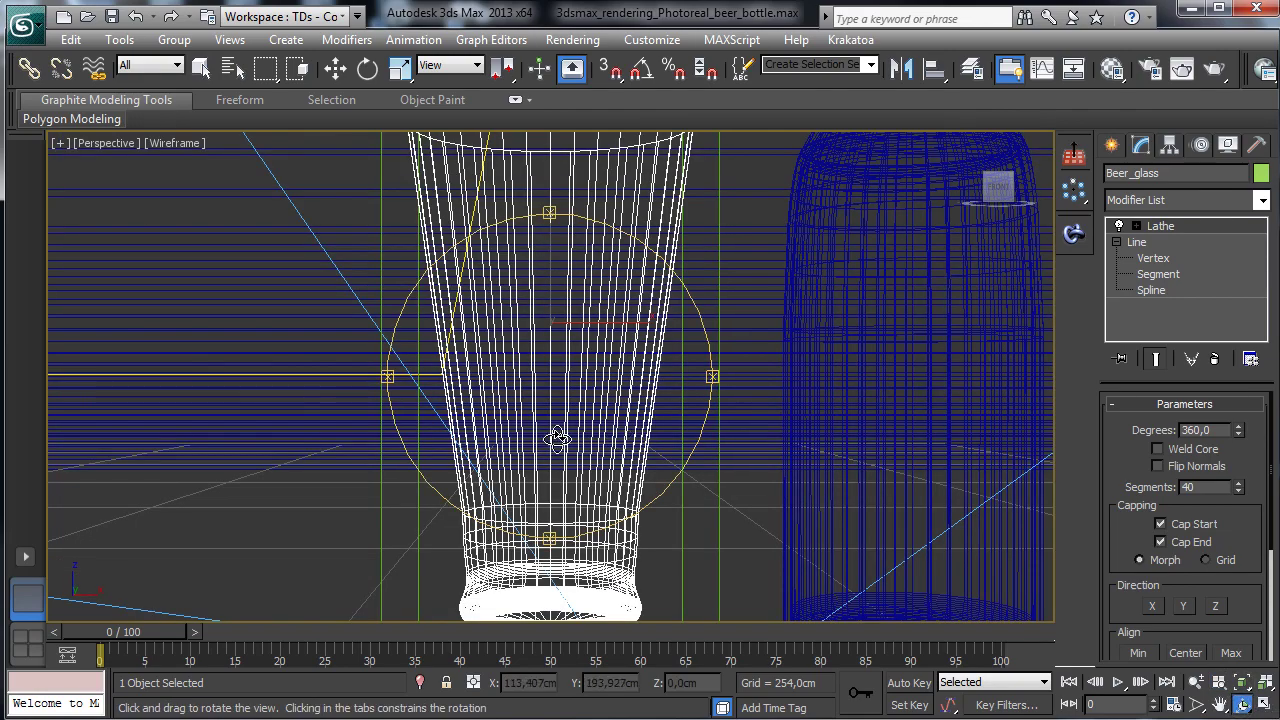
left_click_drag(557, 439, 535, 399)
left_click(176, 143)
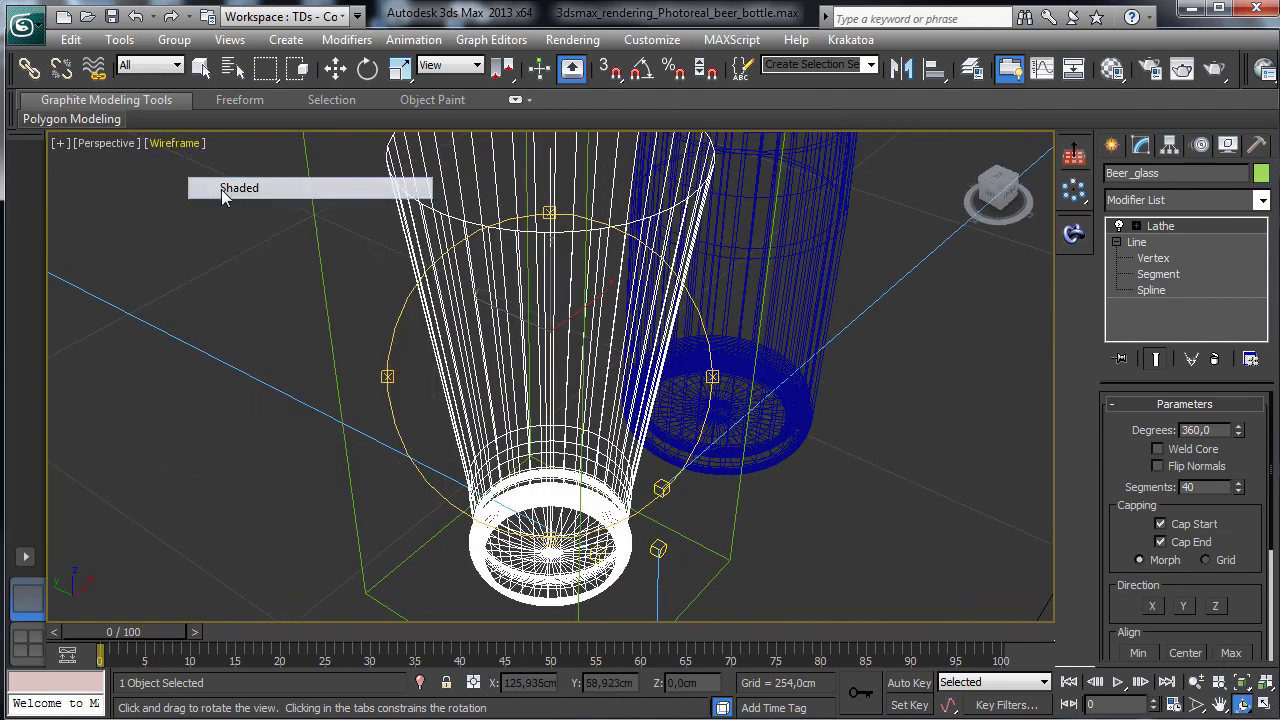
left_click(240, 188)
left_click(1196, 681)
left_click_drag(989, 574, 989, 615)
Step: Add a Cap Holes modifier to Beer_glass and return to four viewports
left_click(1261, 201)
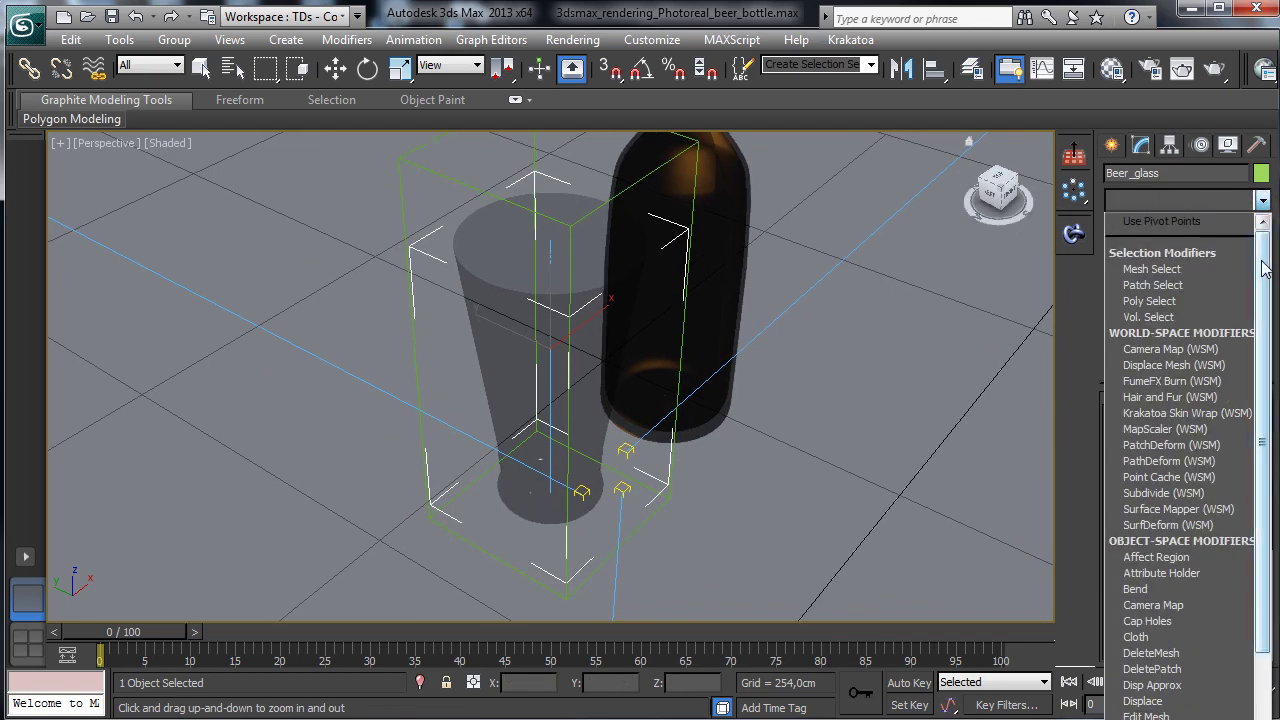
scroll(1150, 345, "down", 2)
left_click(1160, 477)
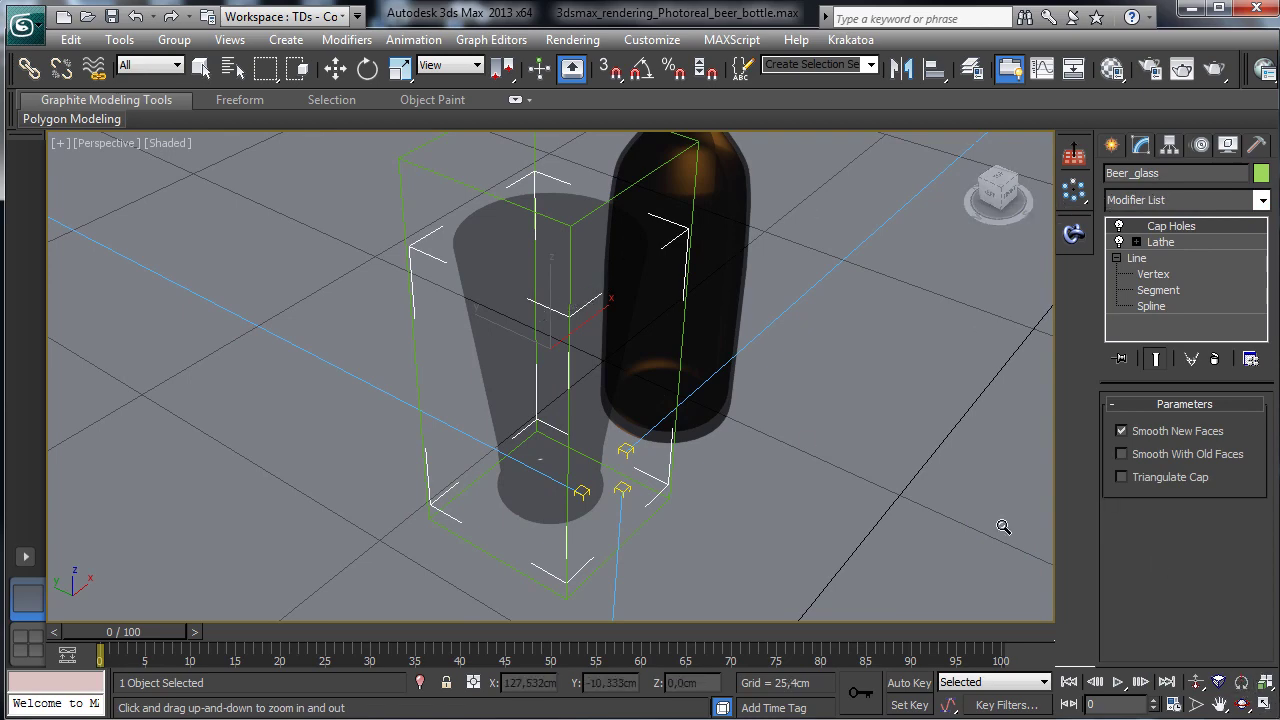
left_click(27, 642)
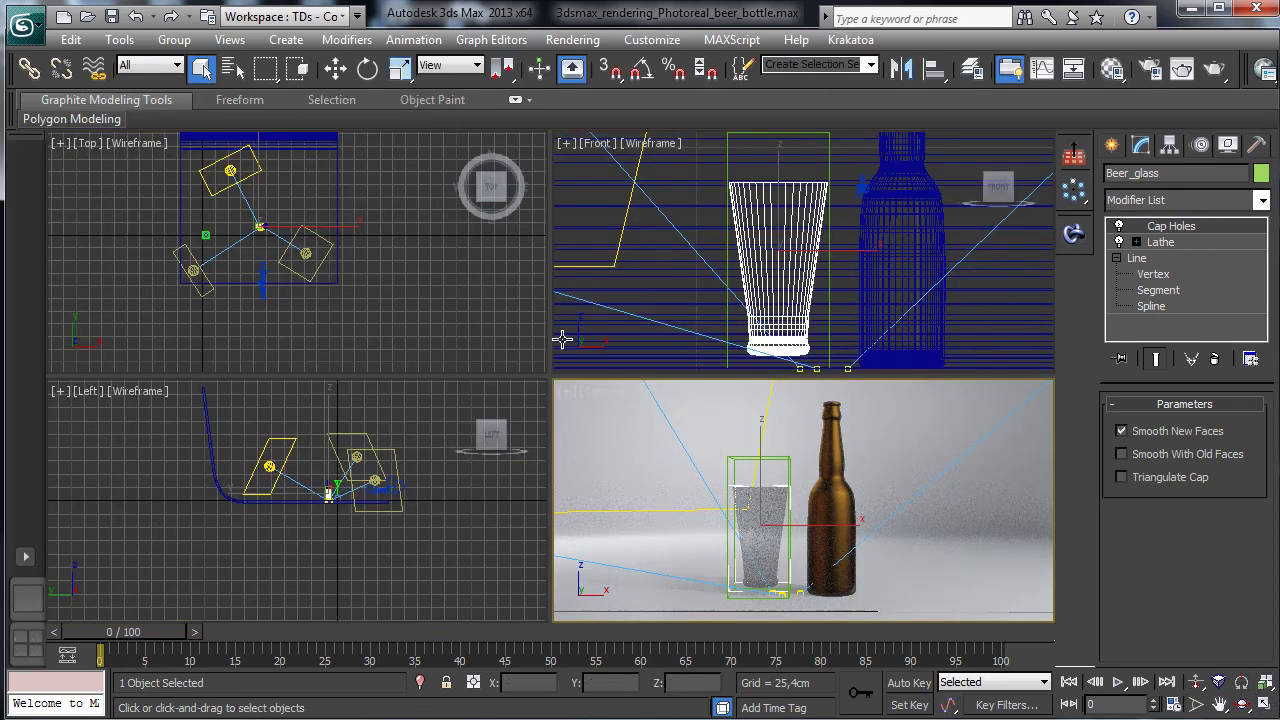
Step: Create a new Arch & Design material named Beer in an unused slot
left_click(1112, 68)
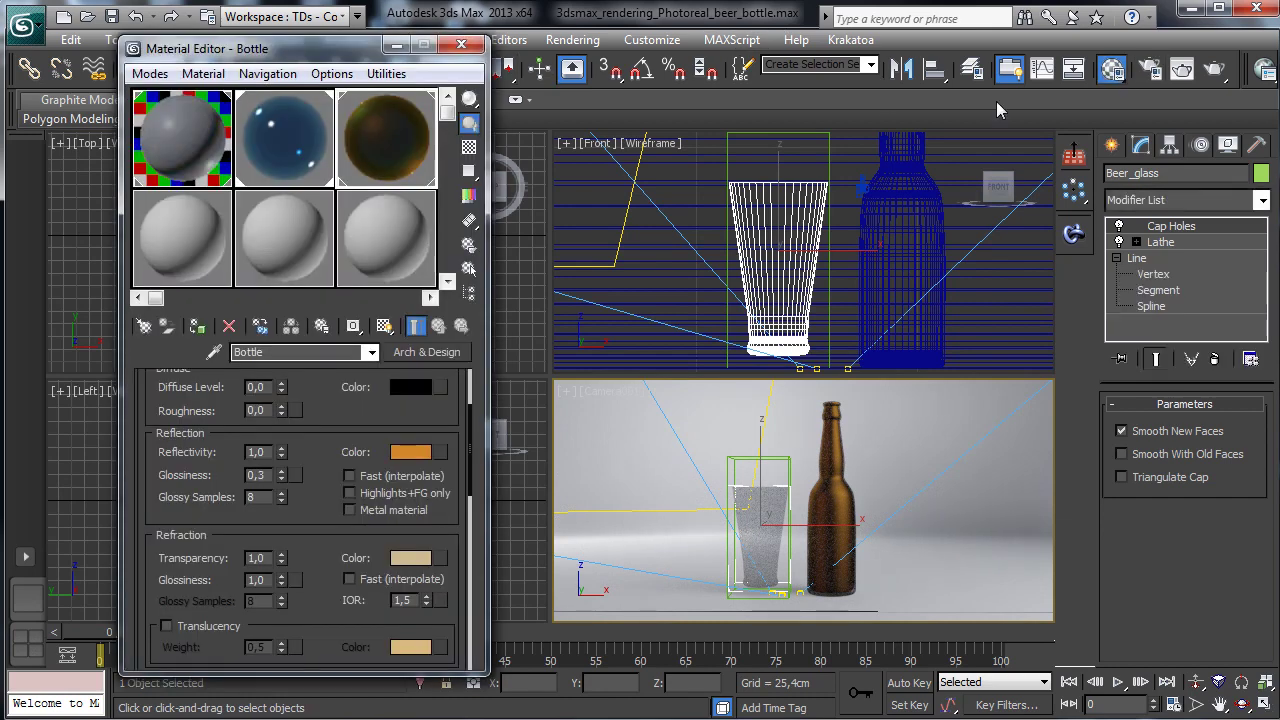
left_click(282, 215)
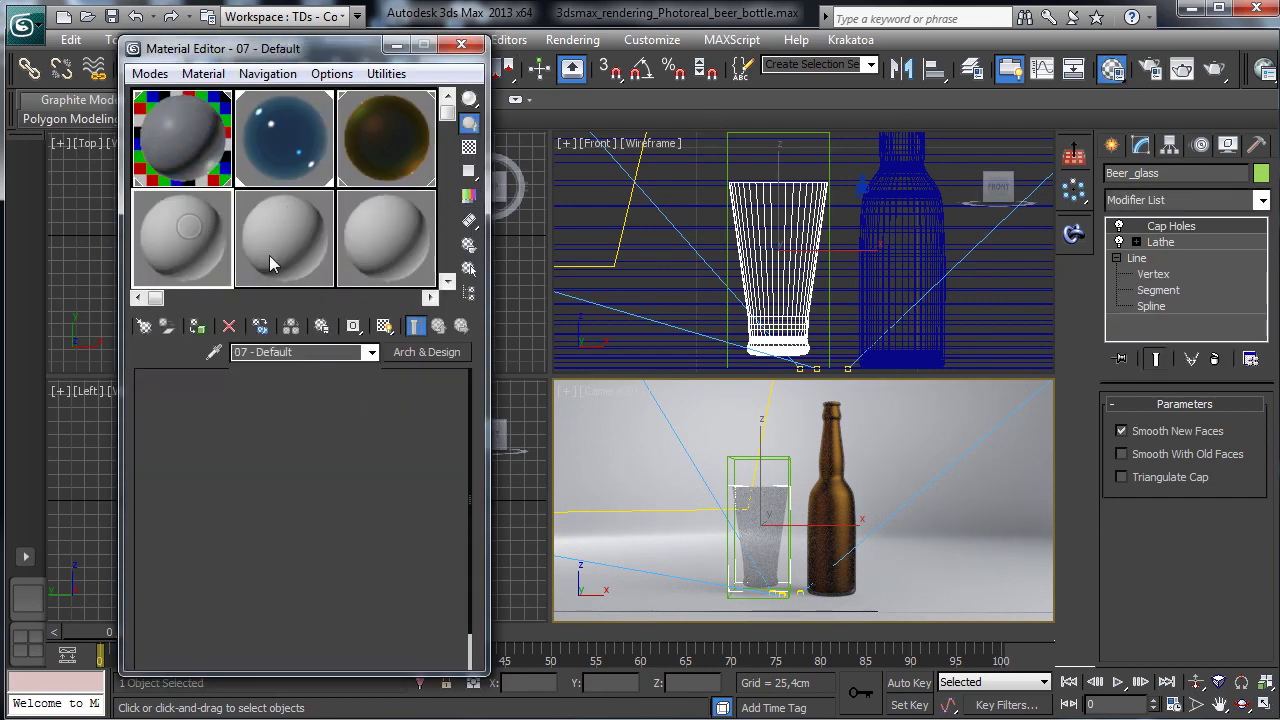
left_click(303, 352)
type("Beer")
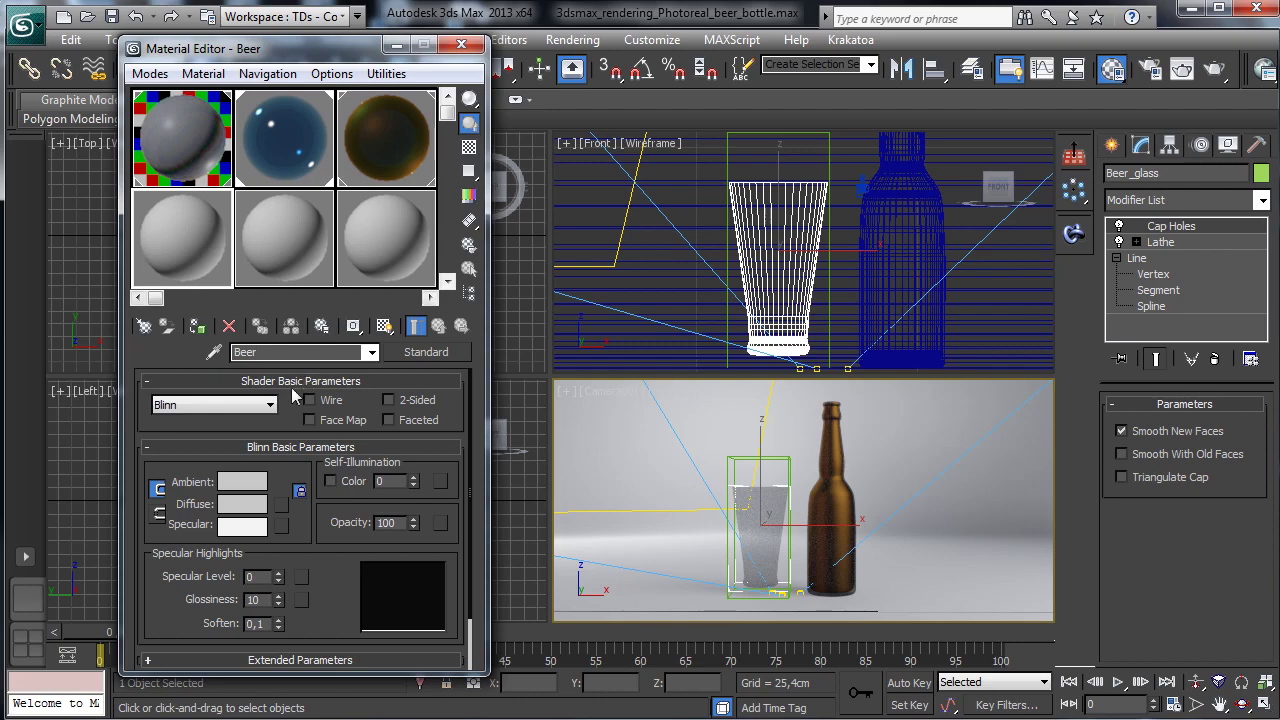
left_click(420, 352)
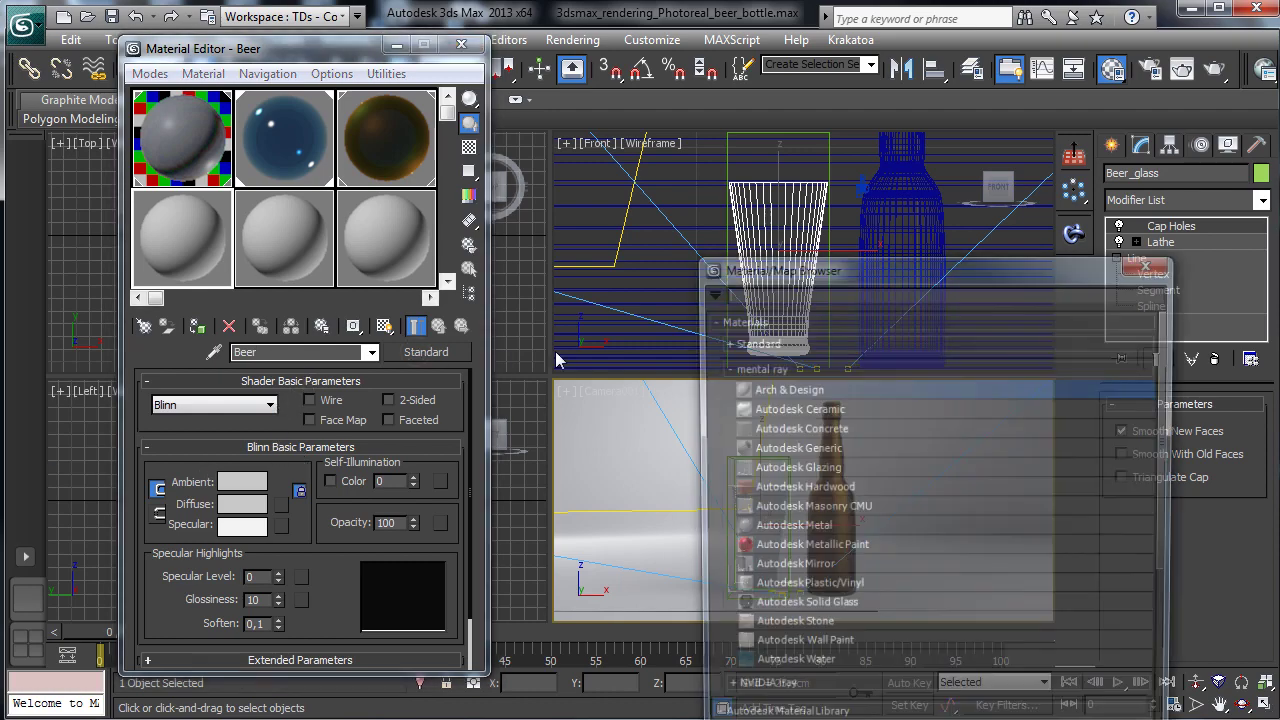
double_click(806, 388)
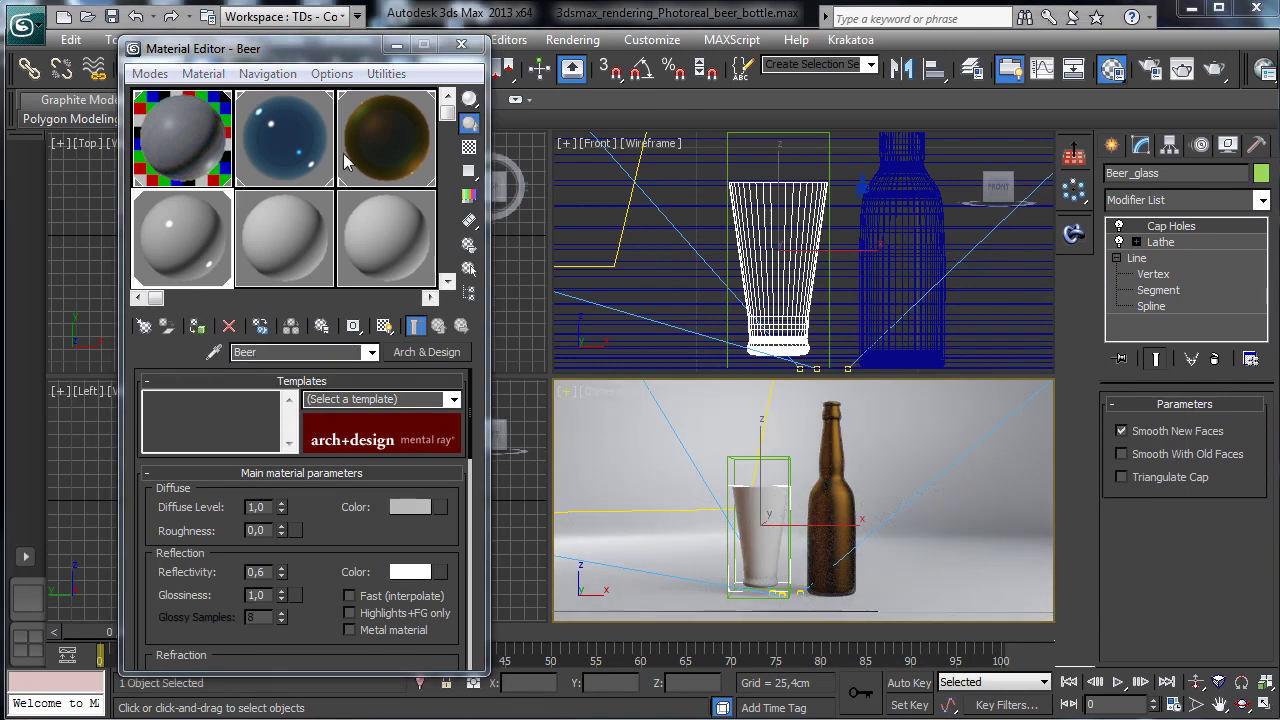
Step: Give Beer zero reflectivity and diffuse, full transparency and orange-brown refraction, then test-render
scroll(300, 500, "down", 3)
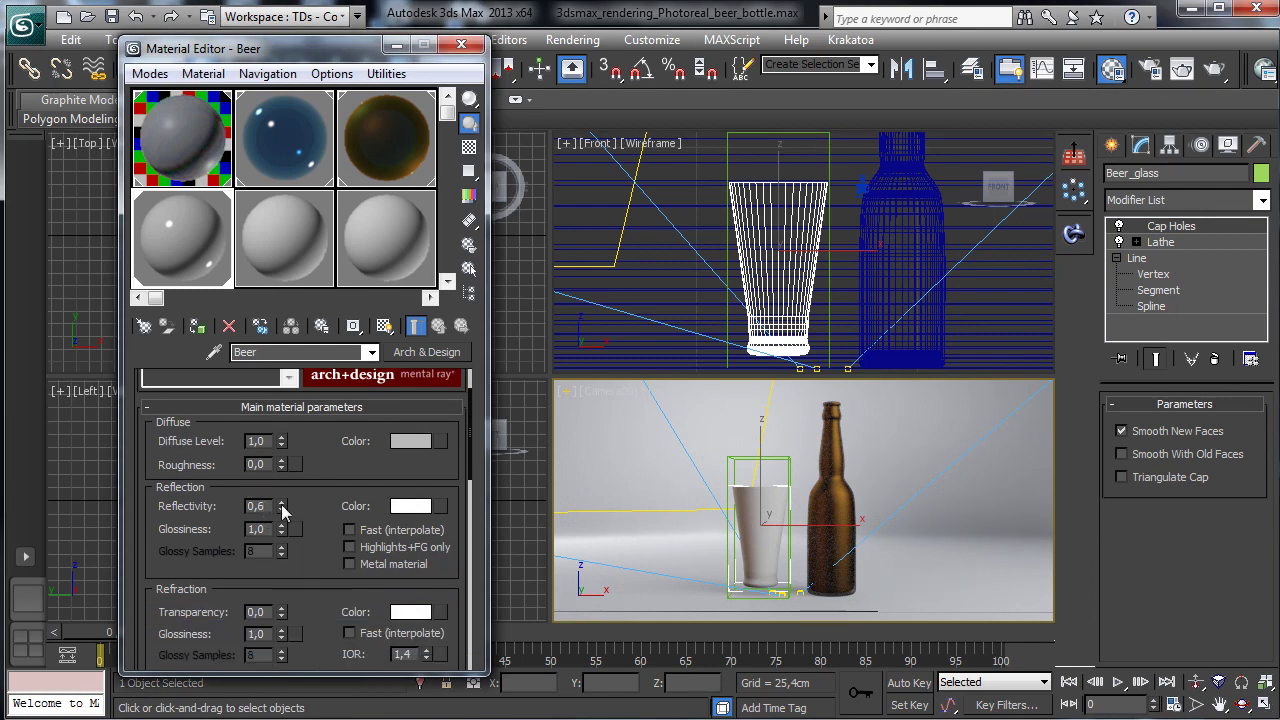
right_click(282, 510)
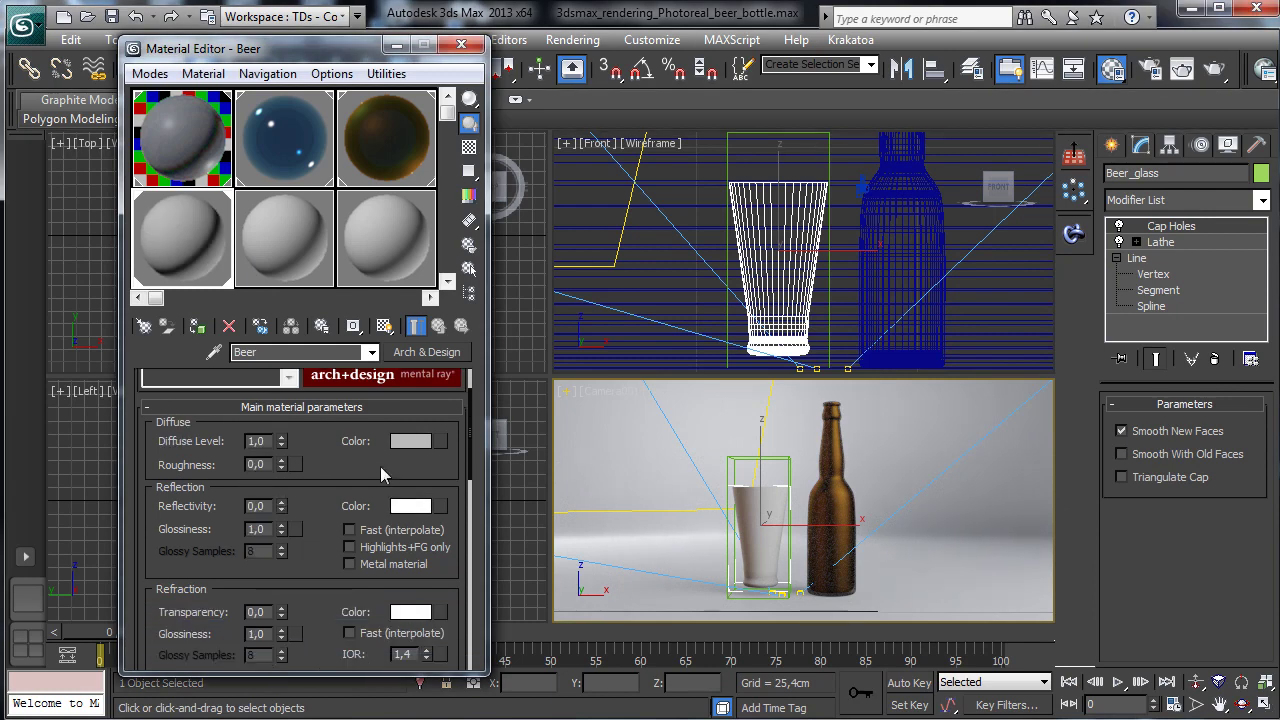
right_click(283, 441)
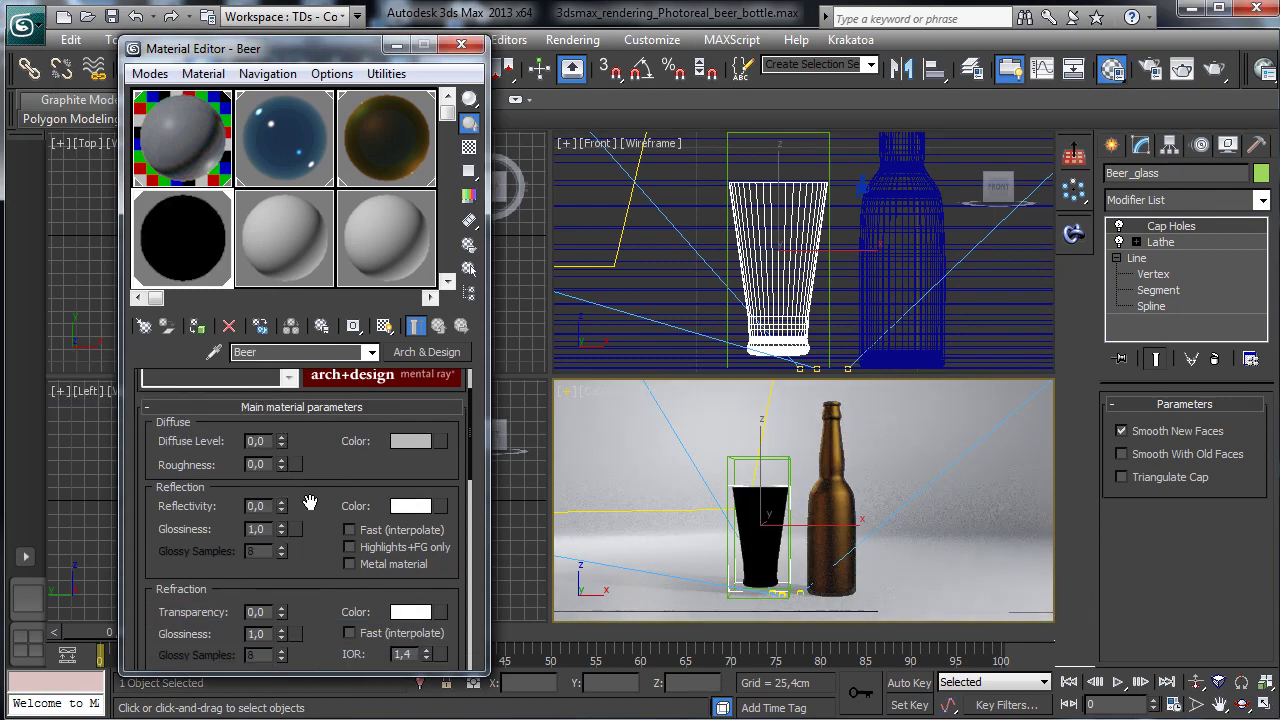
scroll(310, 502, "down", 4)
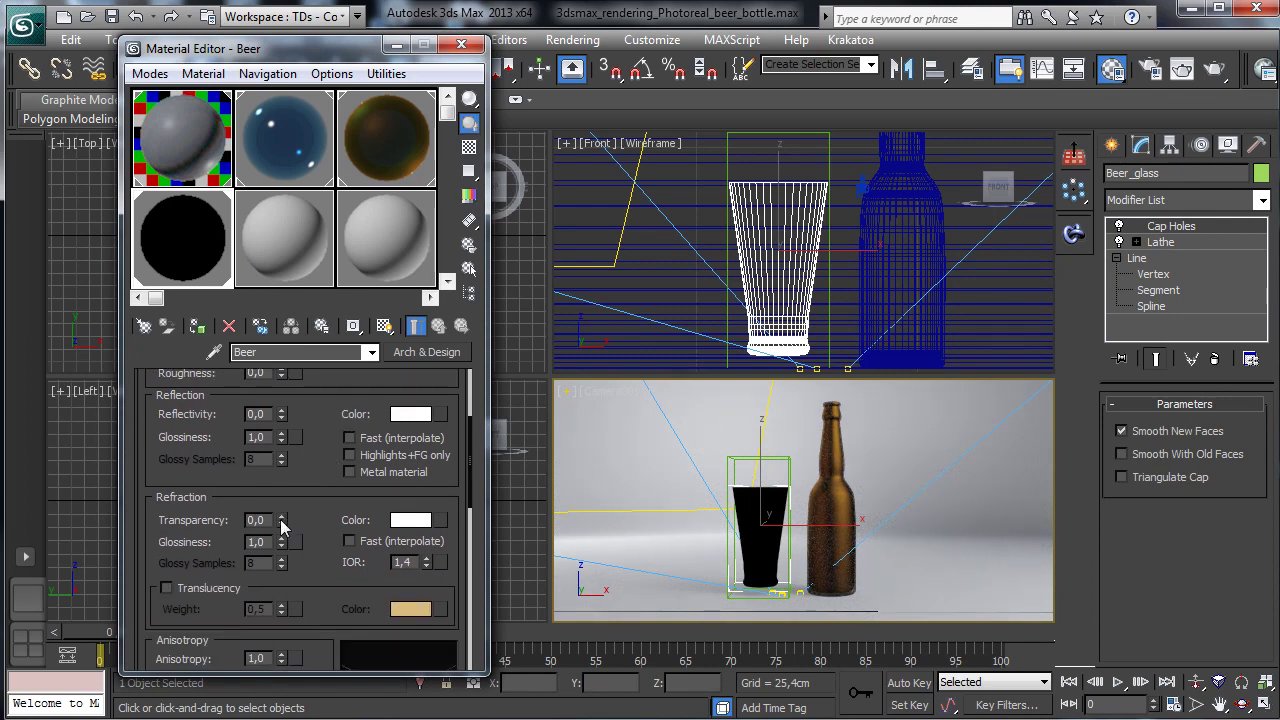
left_click_drag(282, 525, 282, 500)
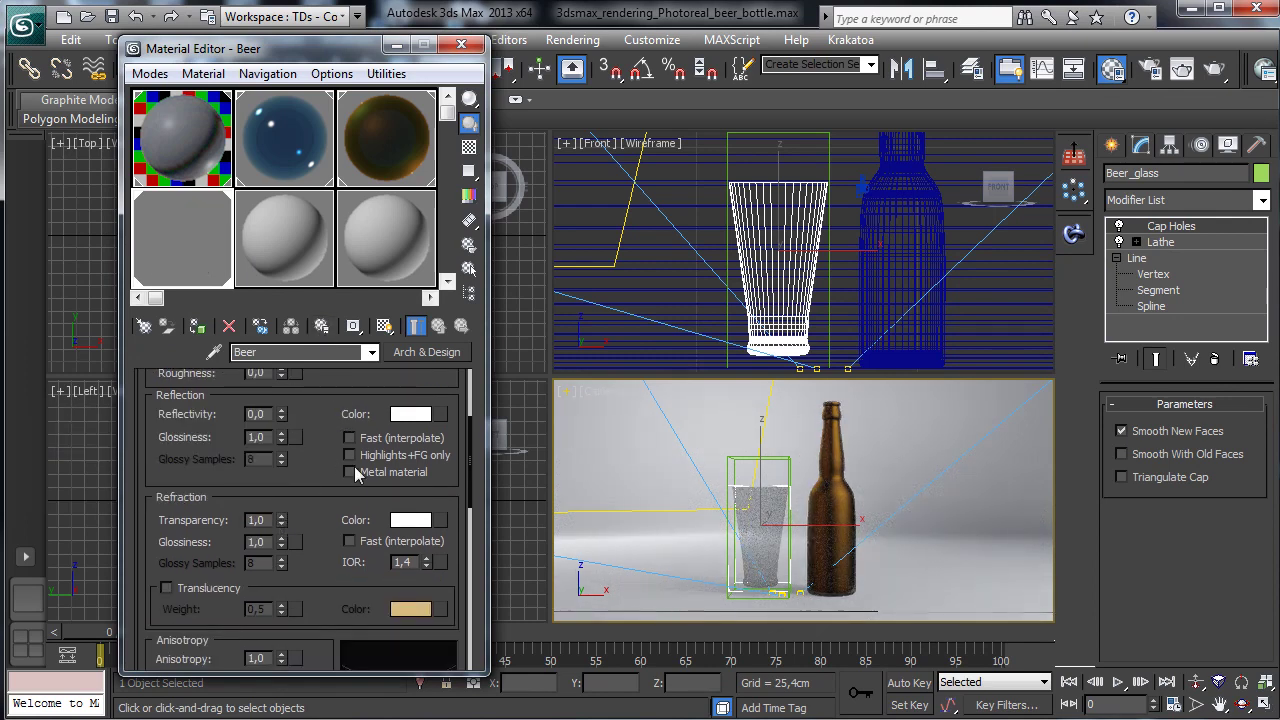
left_click(408, 521)
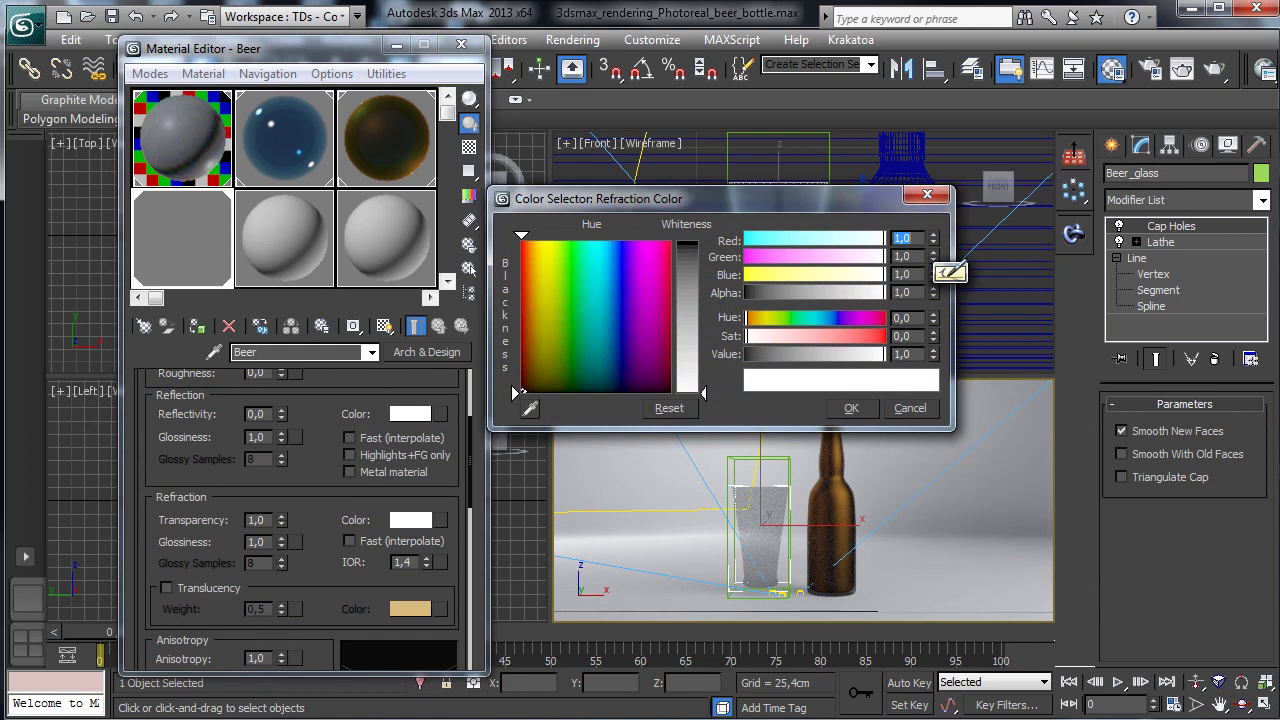
left_click(527, 310)
left_click(698, 254)
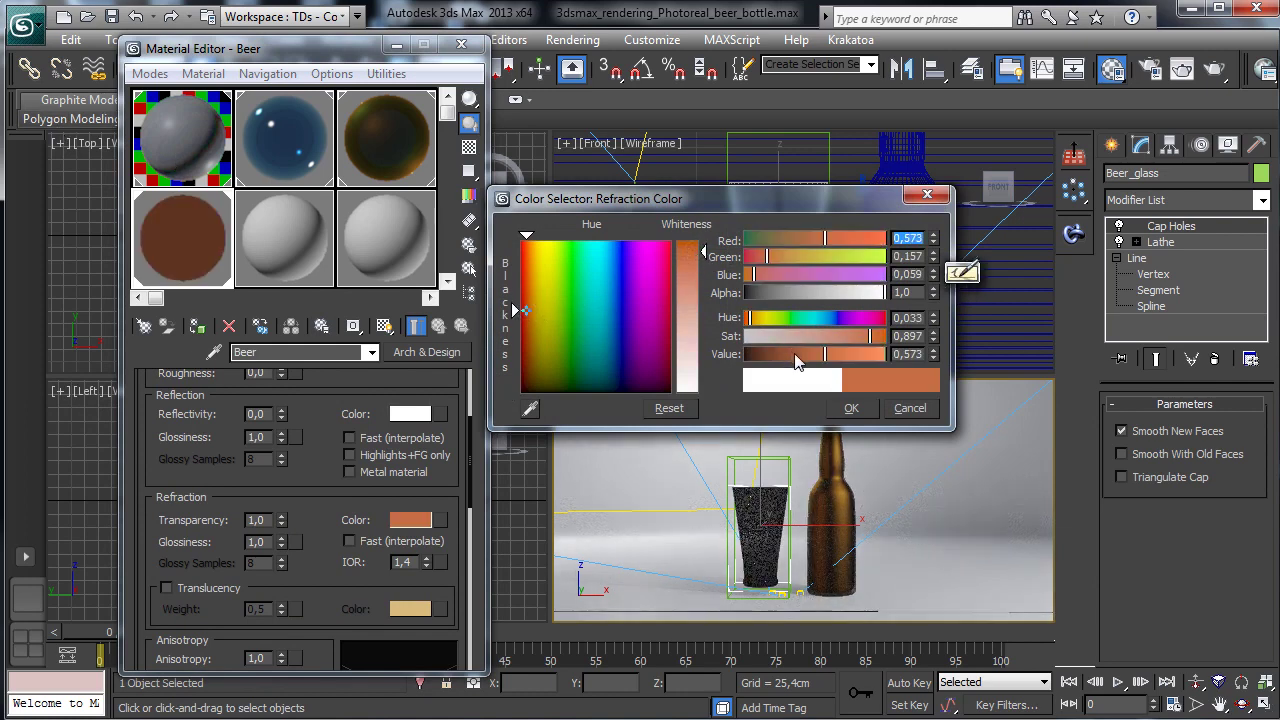
left_click(851, 408)
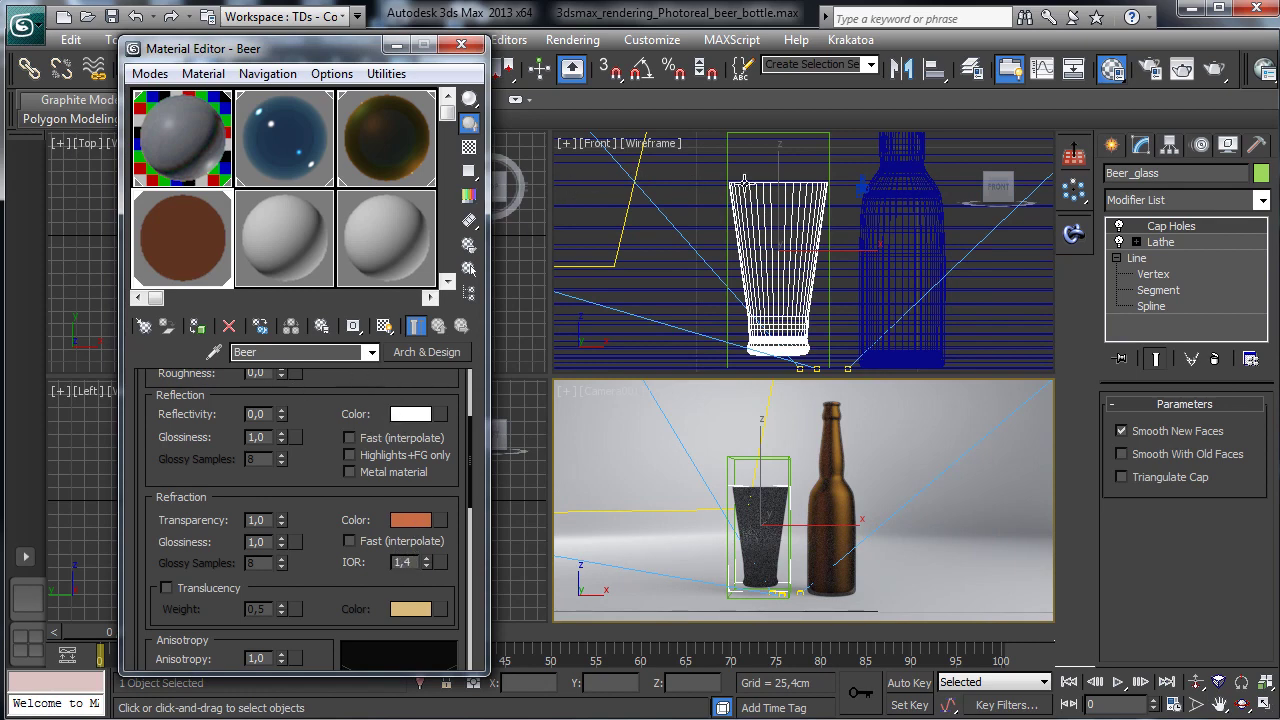
left_click(1216, 68)
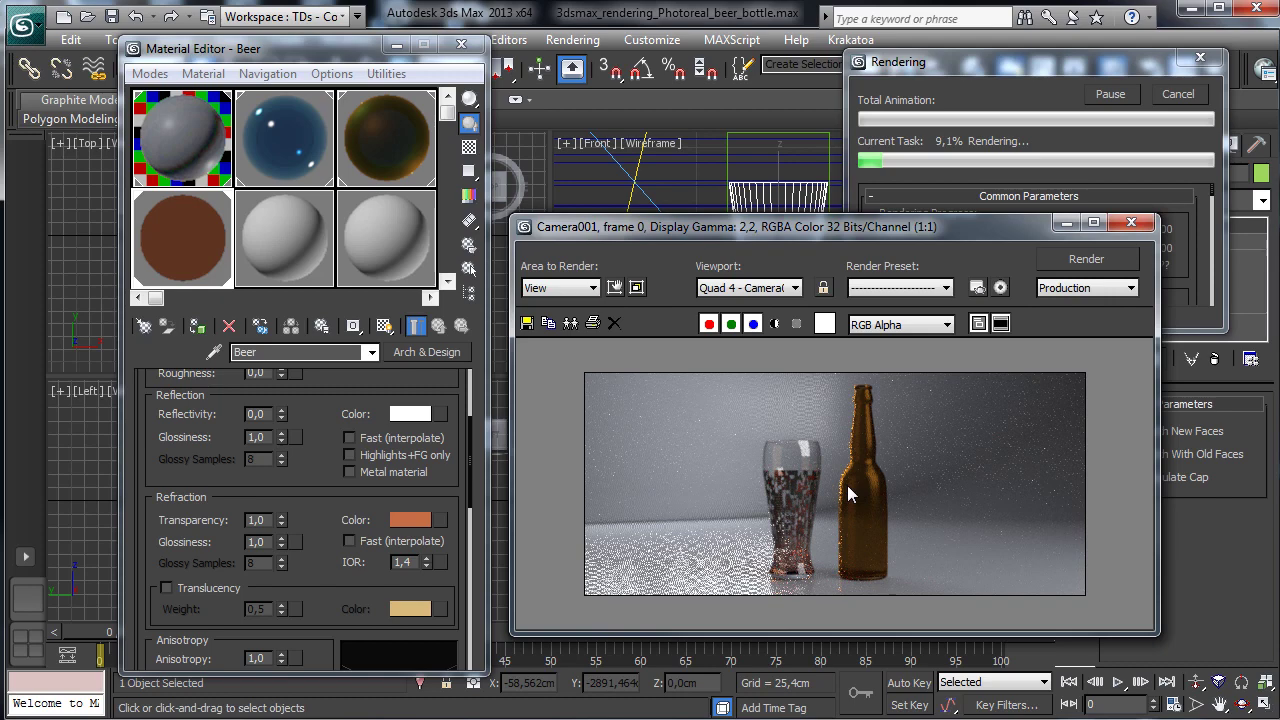
left_click(1180, 93)
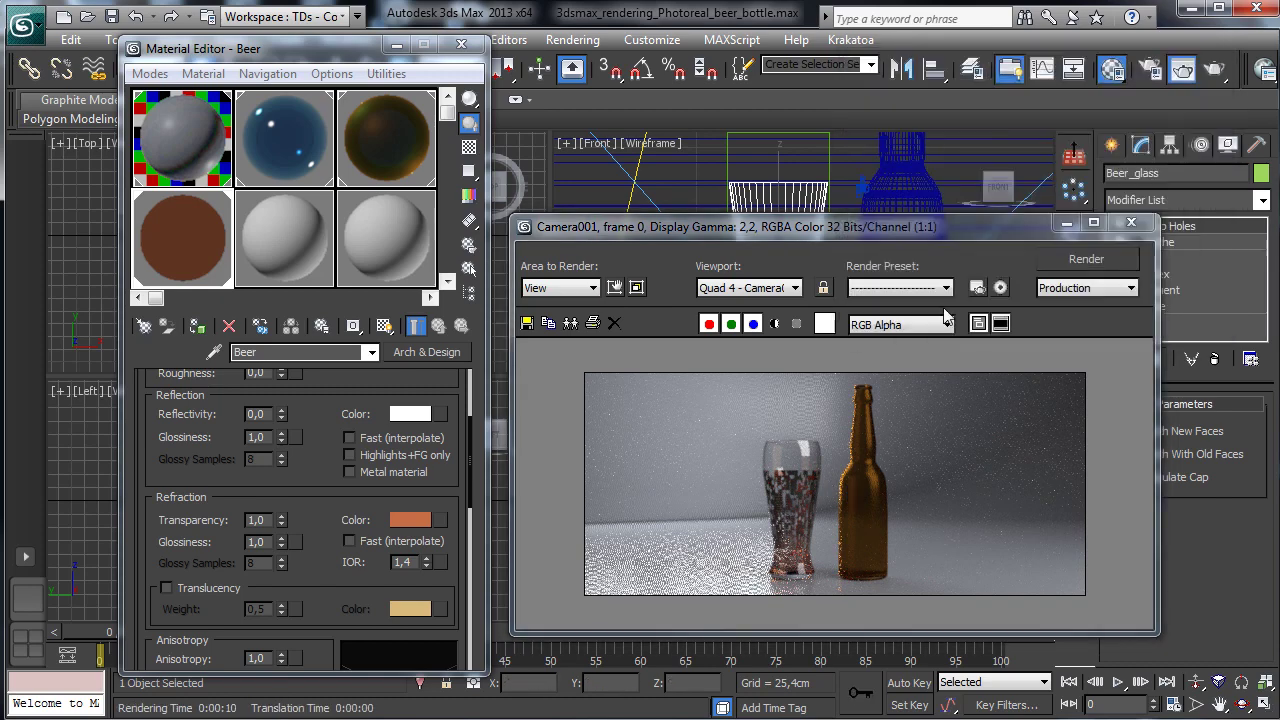
left_click(1067, 223)
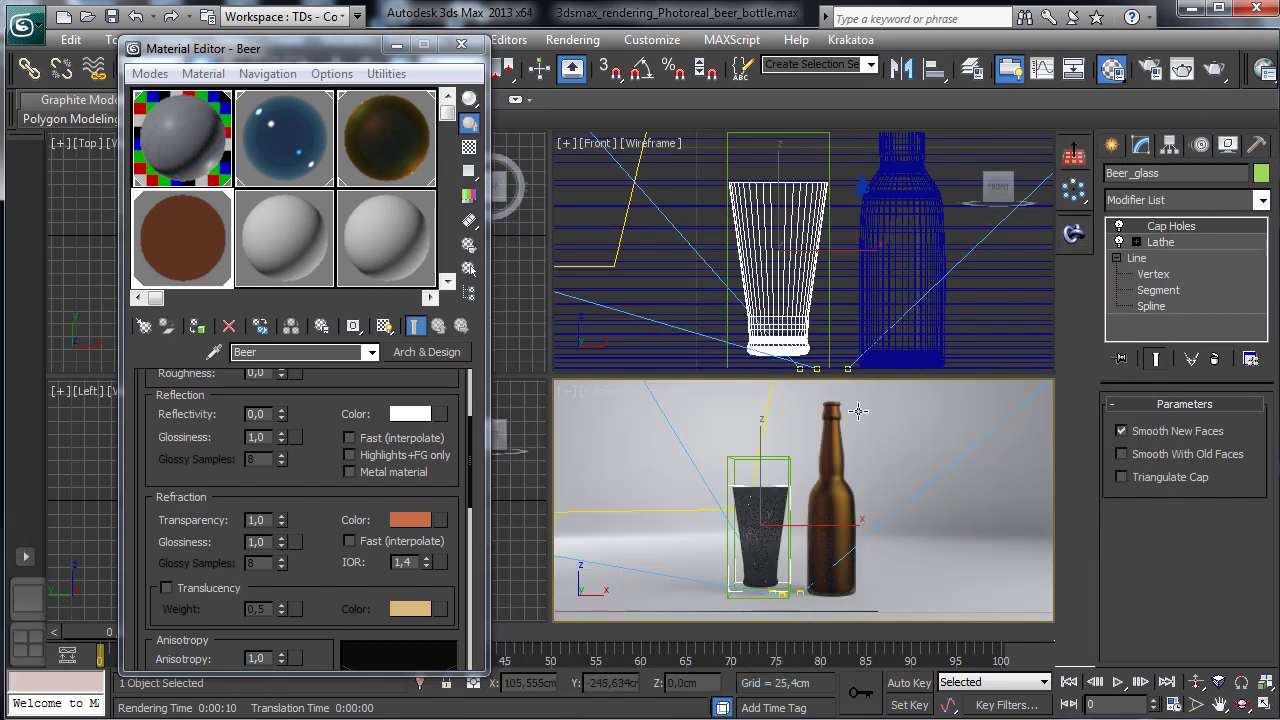
Step: Make the Glass object non-renderable and render the camera view
left_click(827, 170)
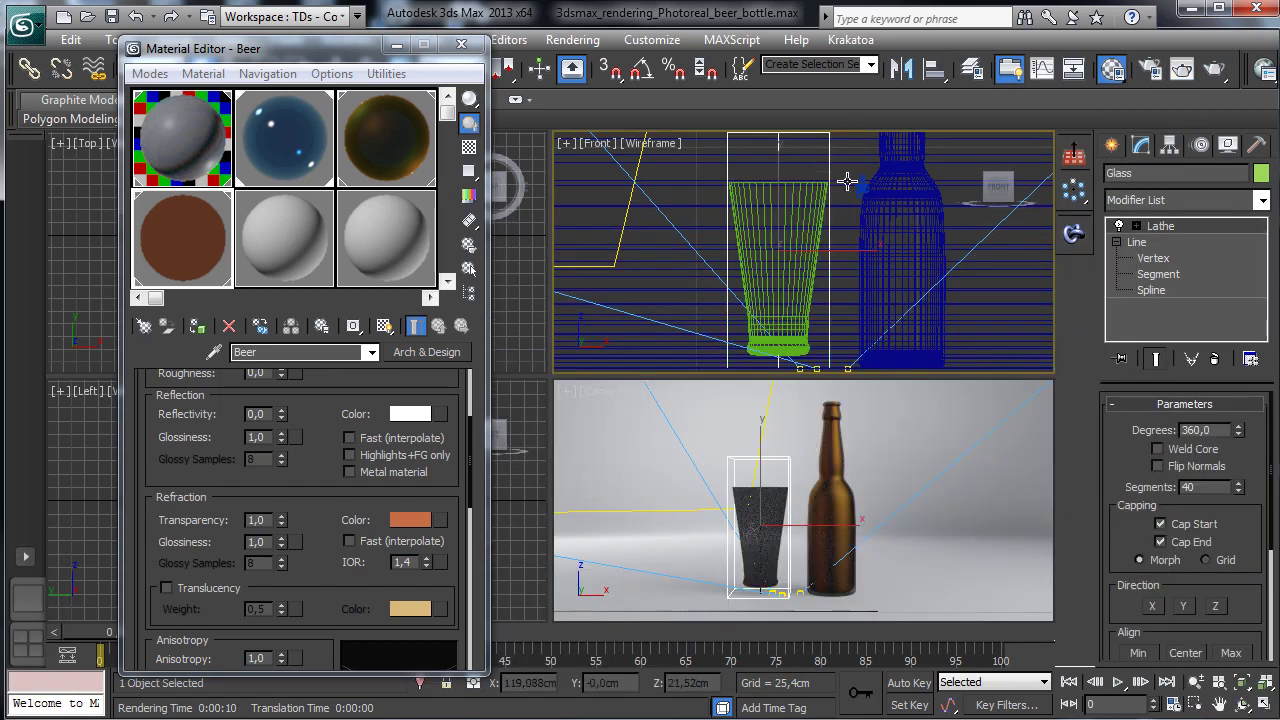
right_click(830, 177)
left_click(872, 298)
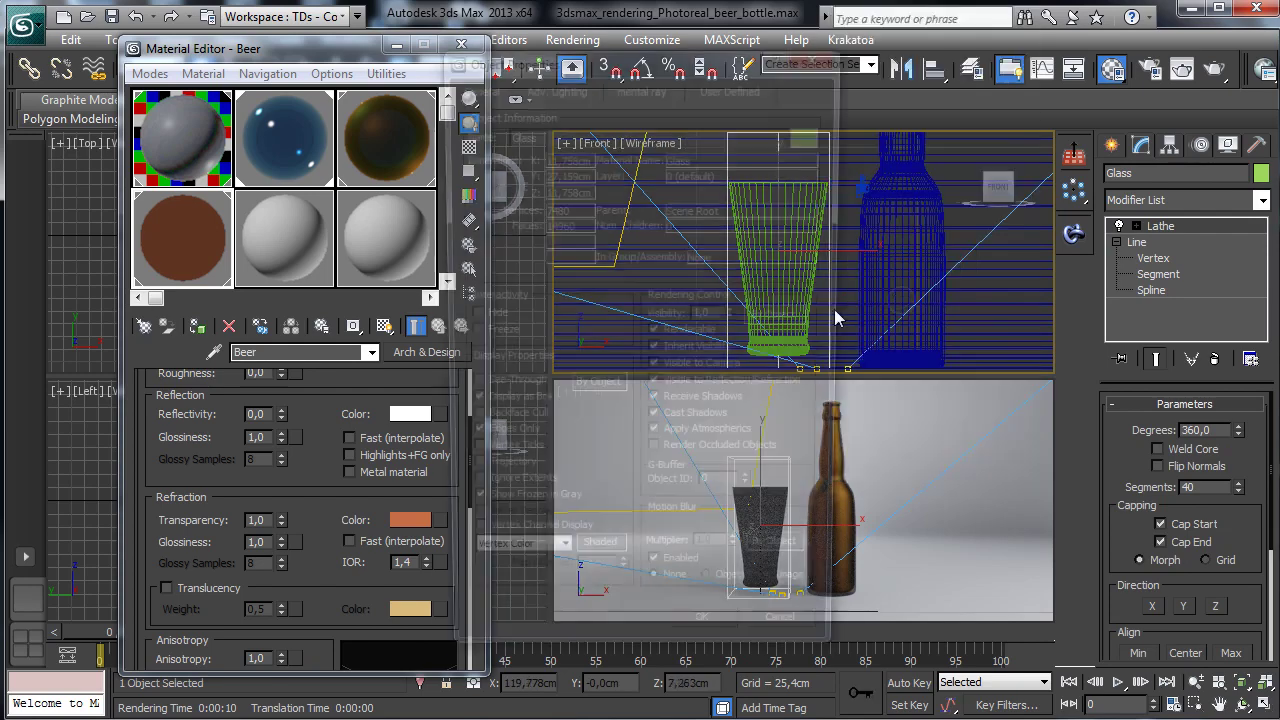
left_click(700, 334)
left_click(707, 650)
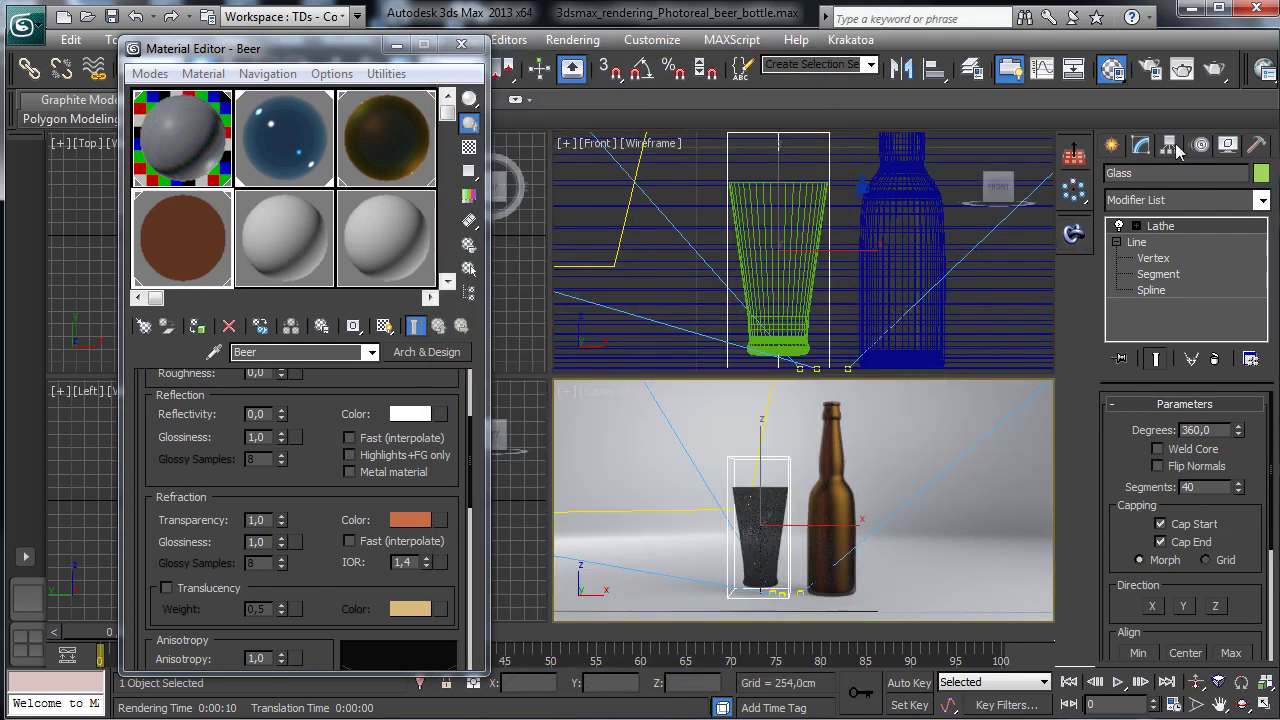
left_click(1214, 67)
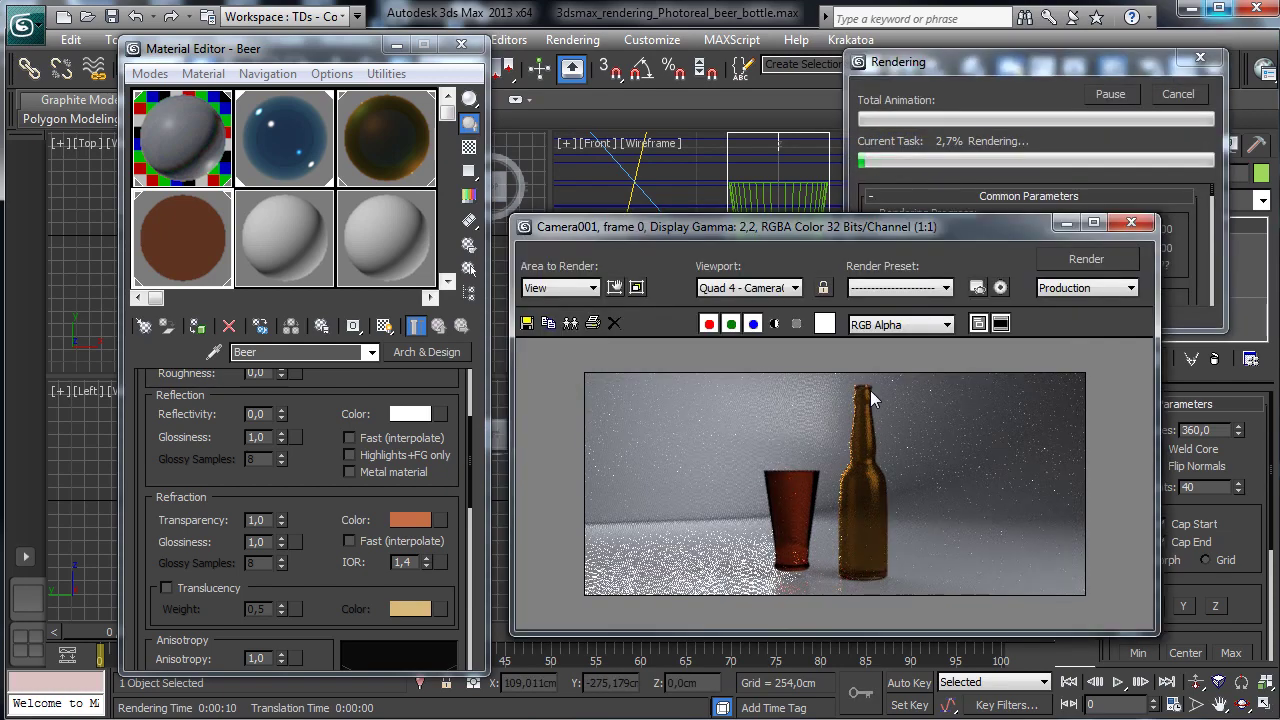
Step: Brighten the Beer refraction colour to a stronger orange and re-render
left_click(1177, 94)
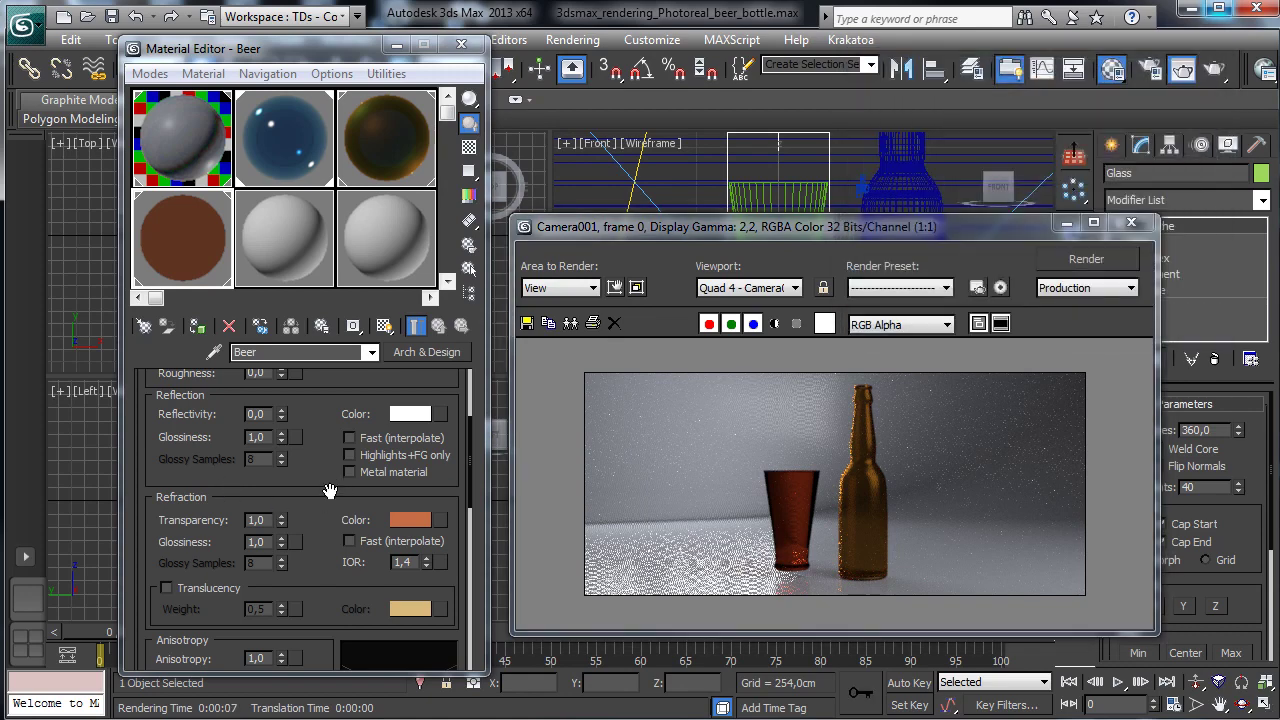
left_click(410, 520)
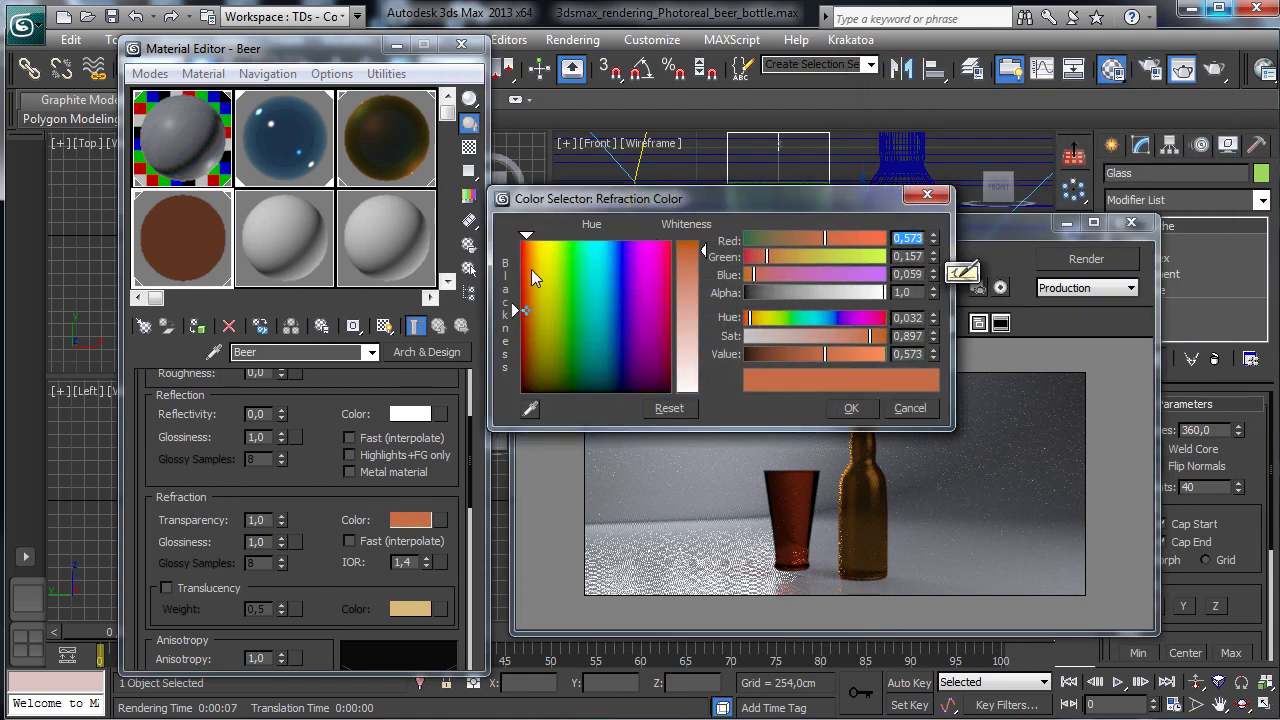
left_click(527, 271)
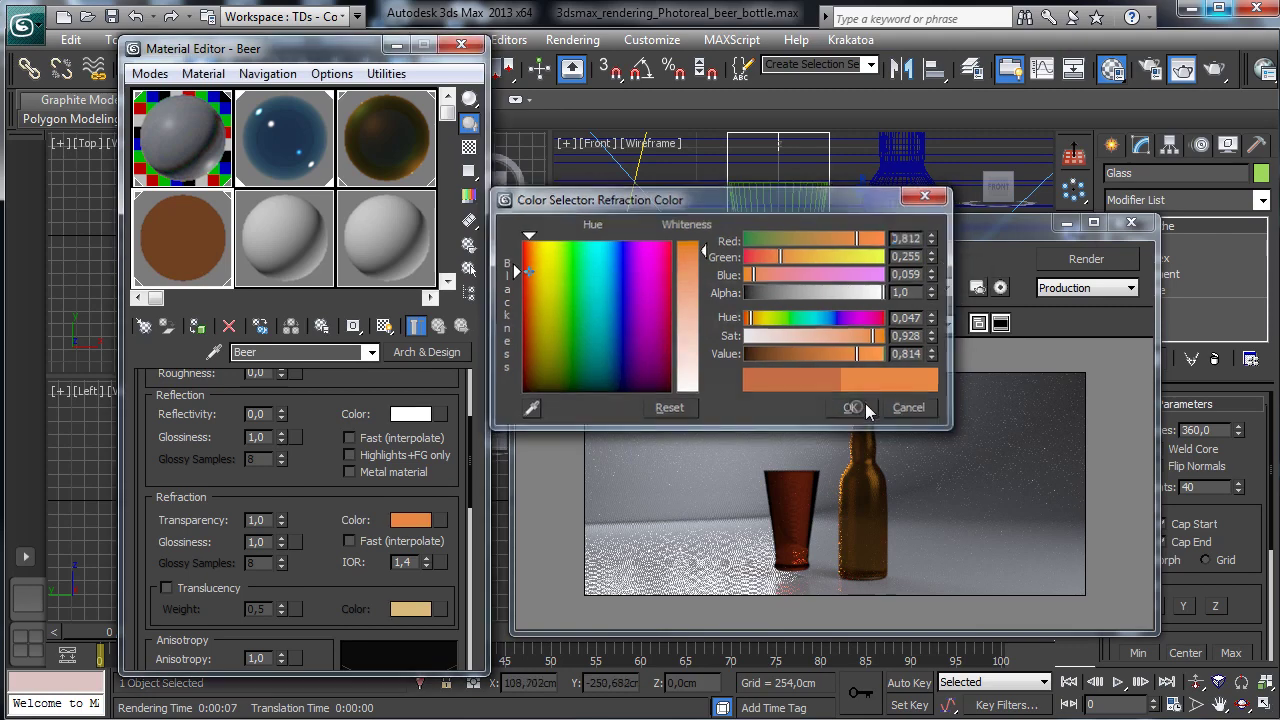
left_click(853, 407)
left_click(1098, 259)
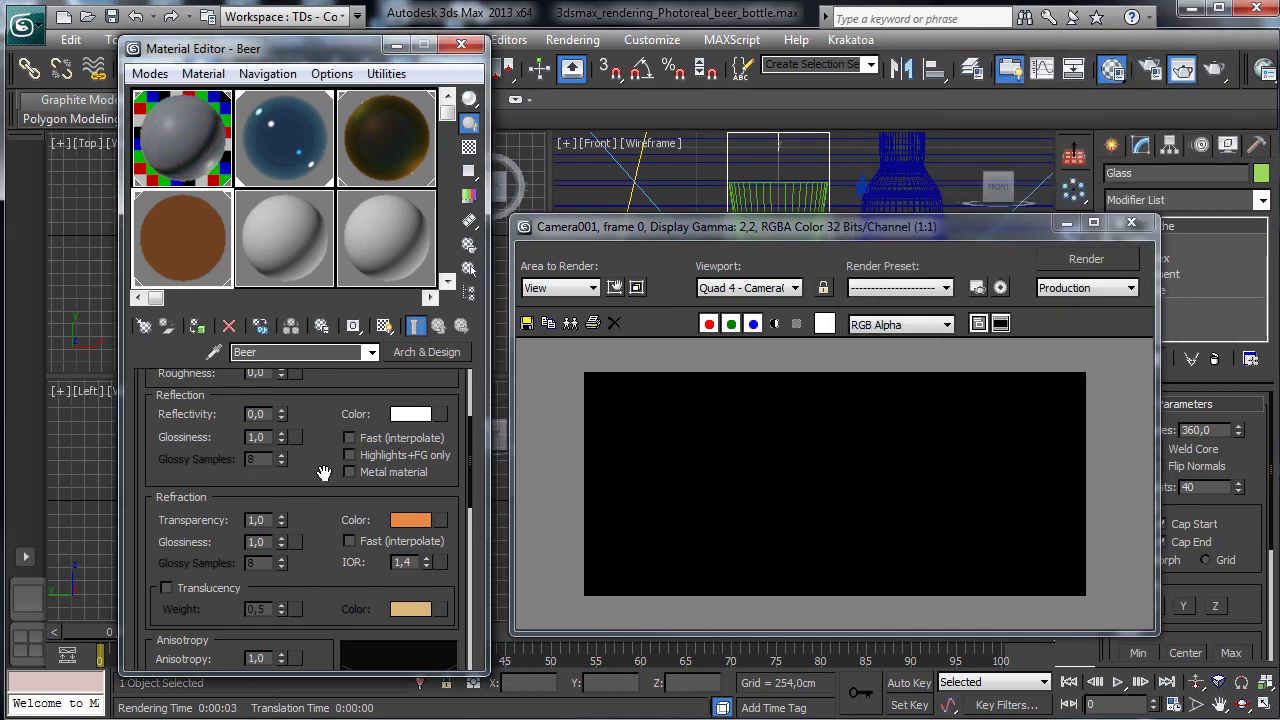
Step: Set Beer reflectivity to 0.2 with an orange reflection colour, then re-render
scroll(285, 465, "up", 2)
scroll(330, 460, "down", 5)
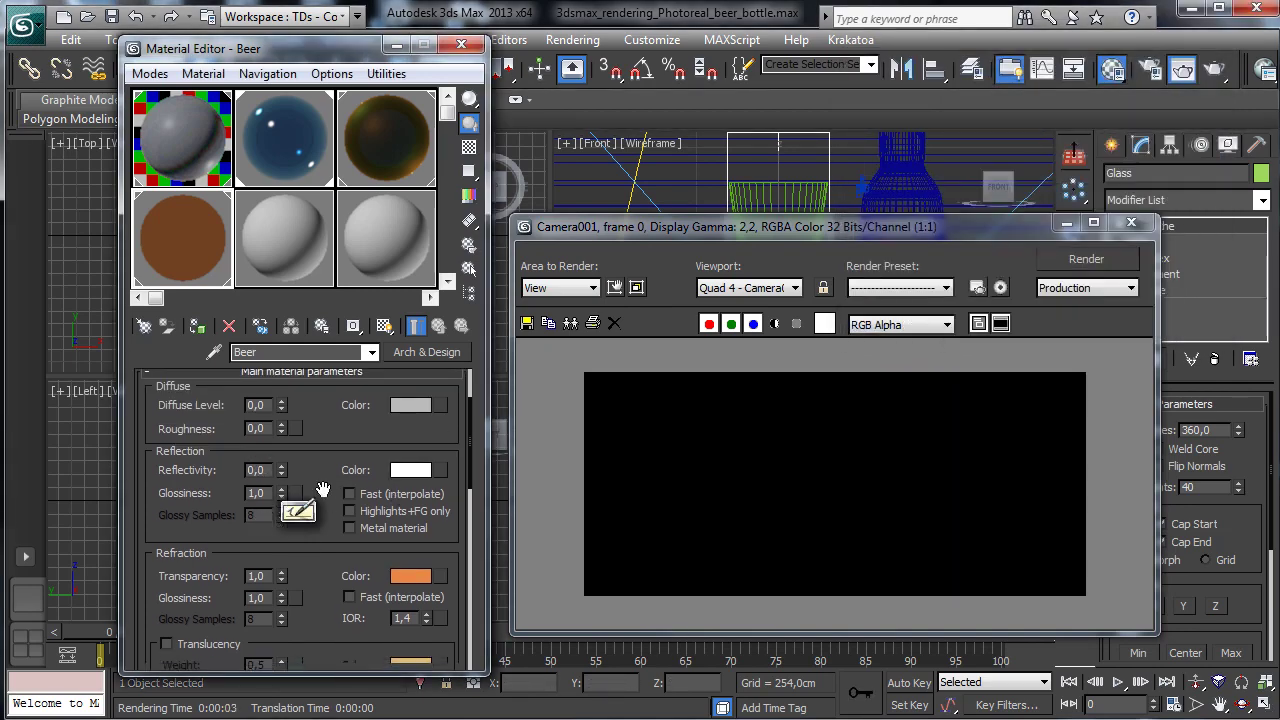
scroll(261, 555, "down", 10)
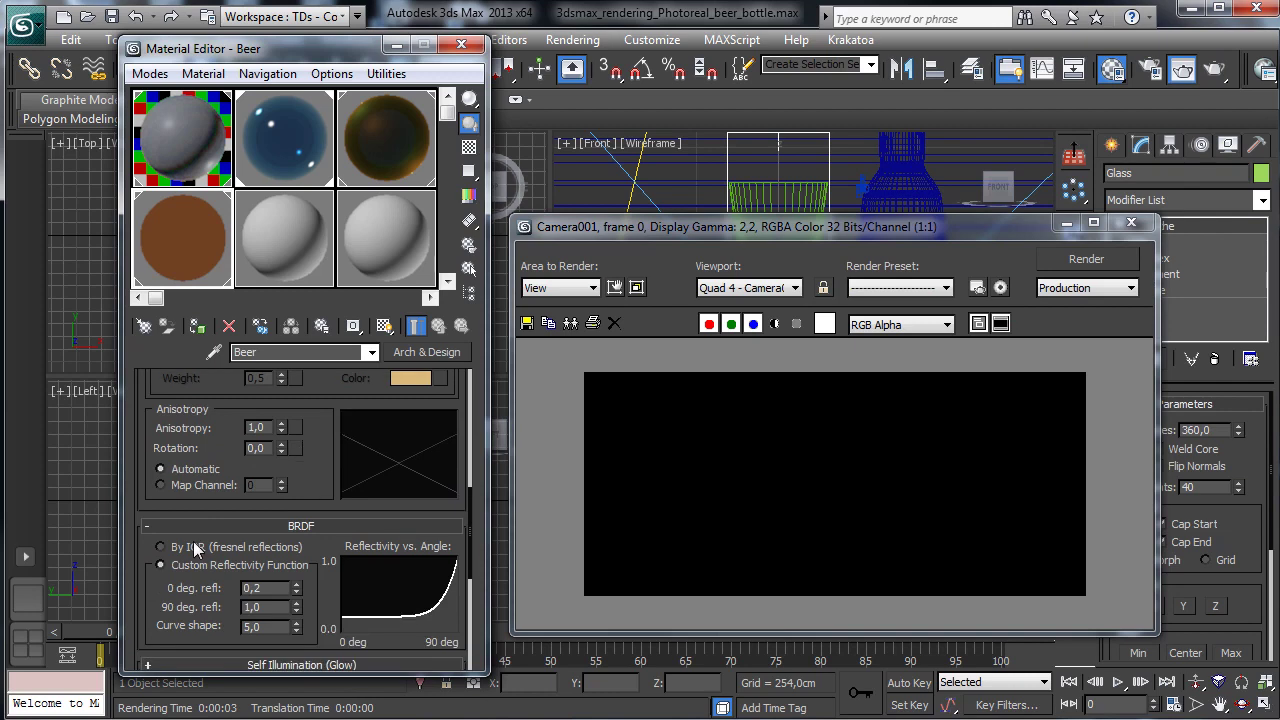
scroll(298, 598, "up", 11)
scroll(298, 598, "up", 4)
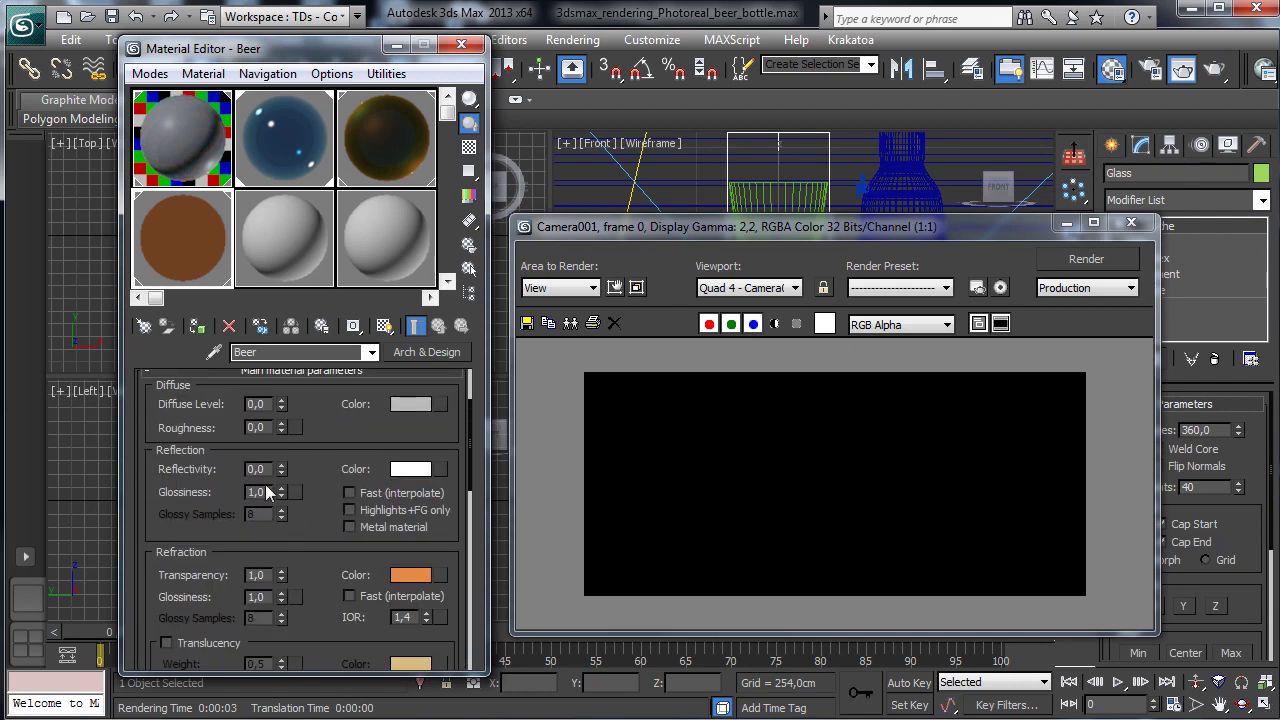
double_click(268, 469)
type("0")
left_click(406, 472)
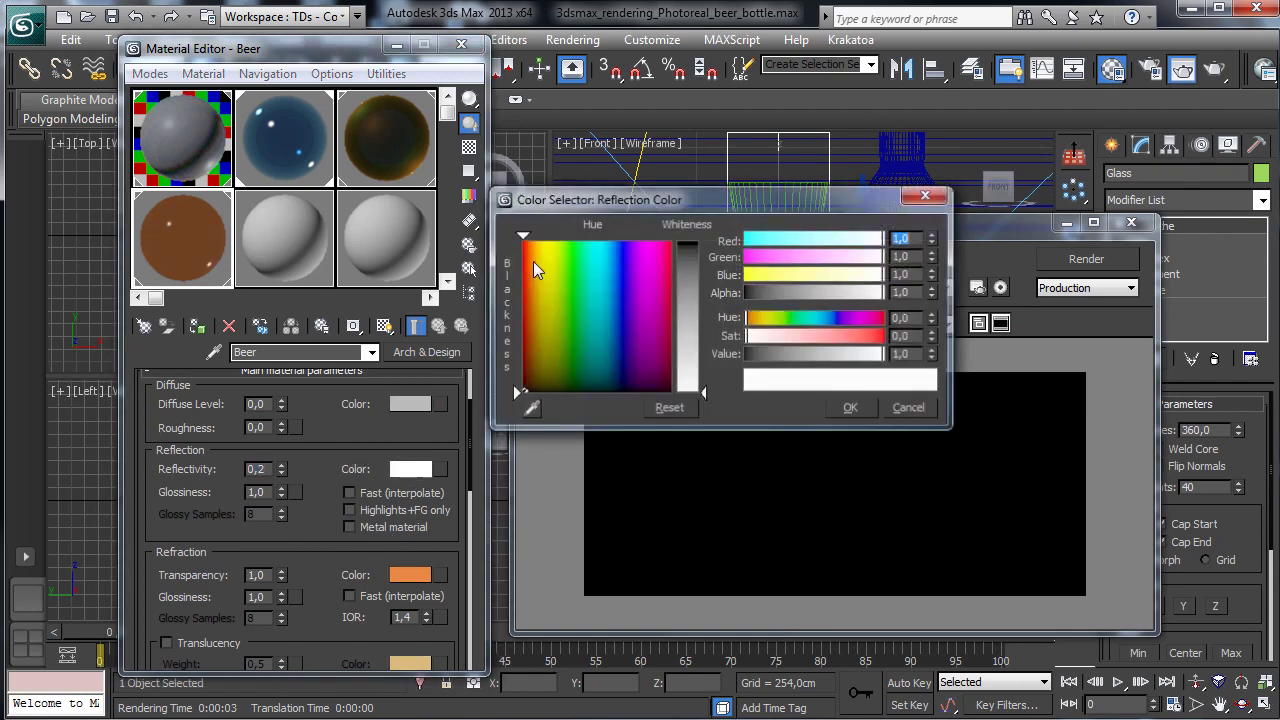
left_click(530, 257)
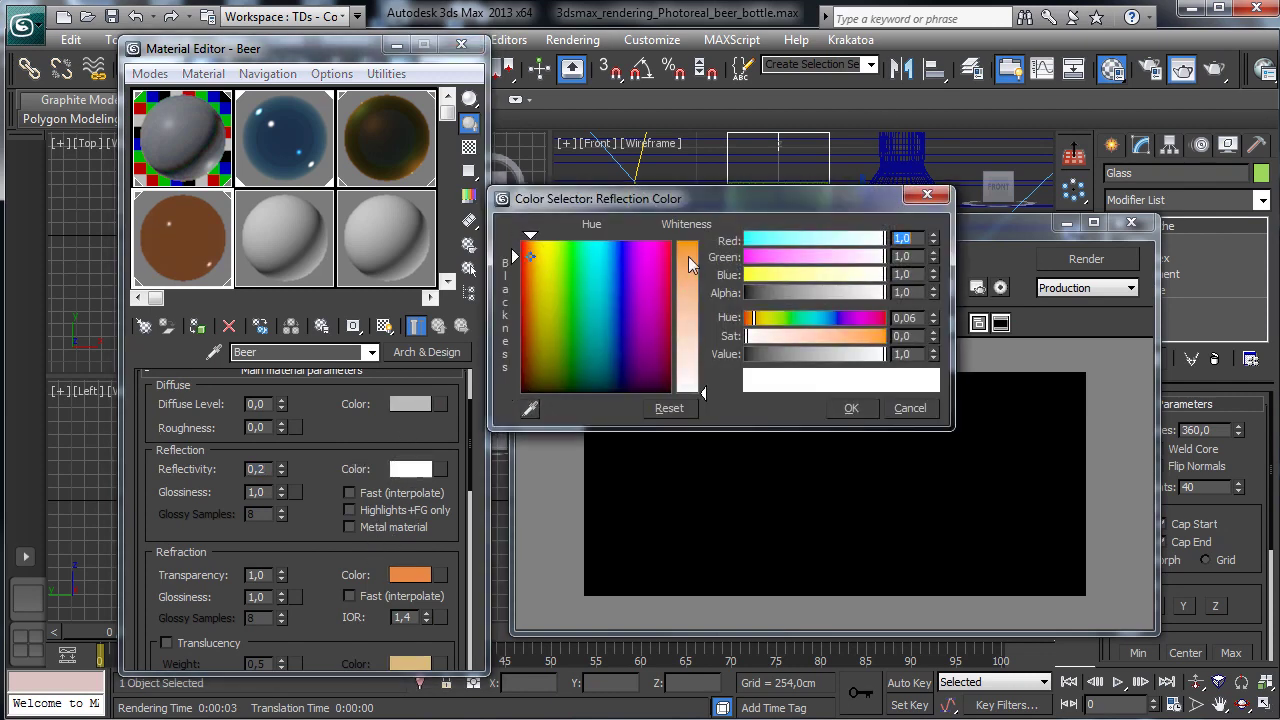
left_click(688, 256)
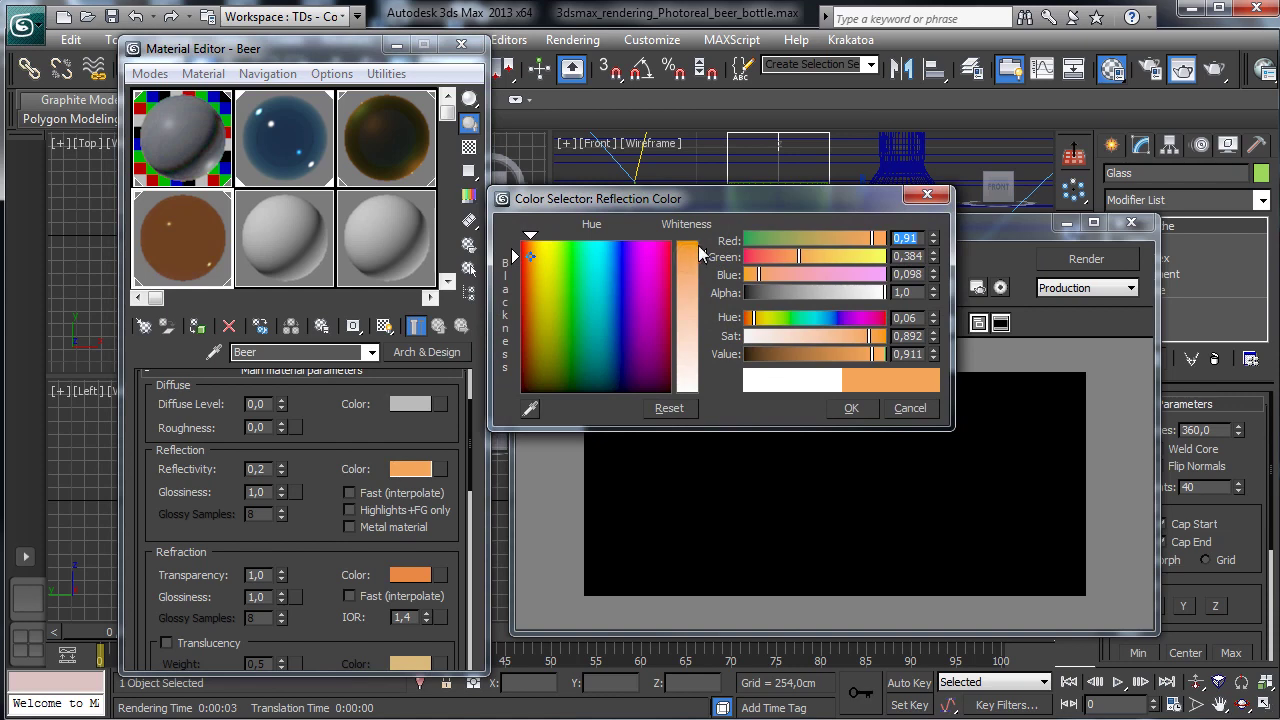
left_click(851, 408)
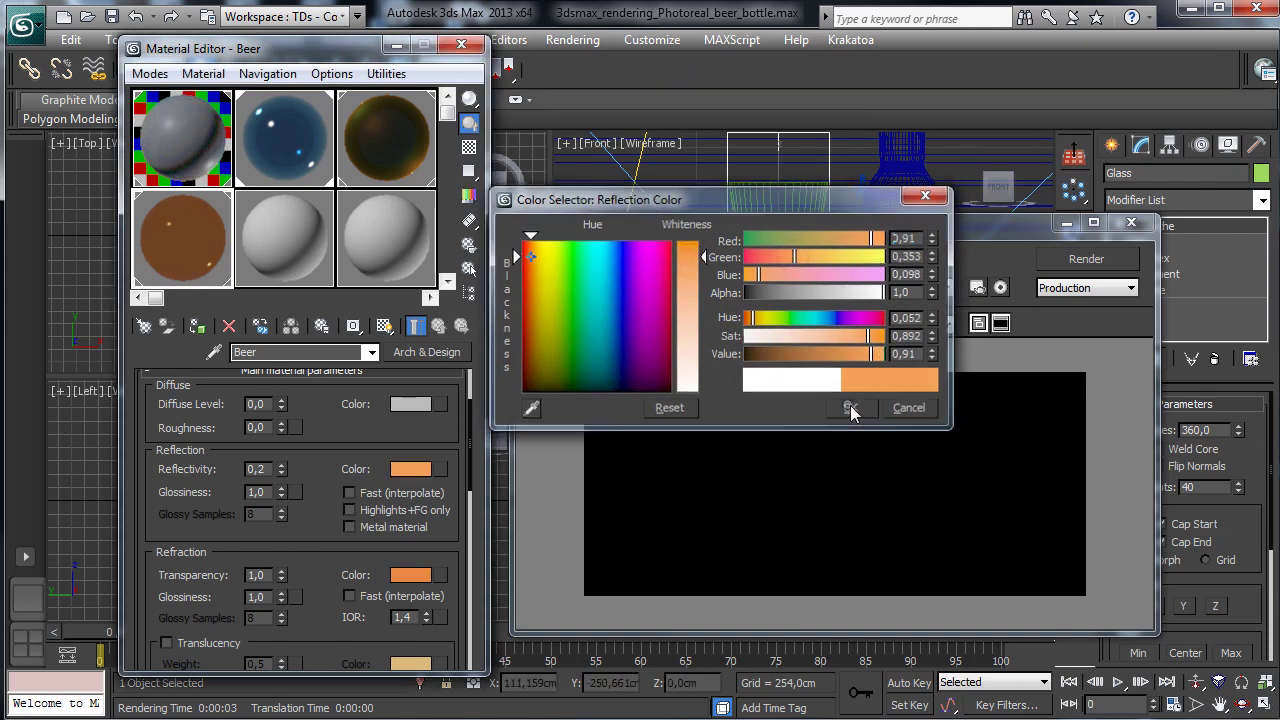
left_click(1098, 264)
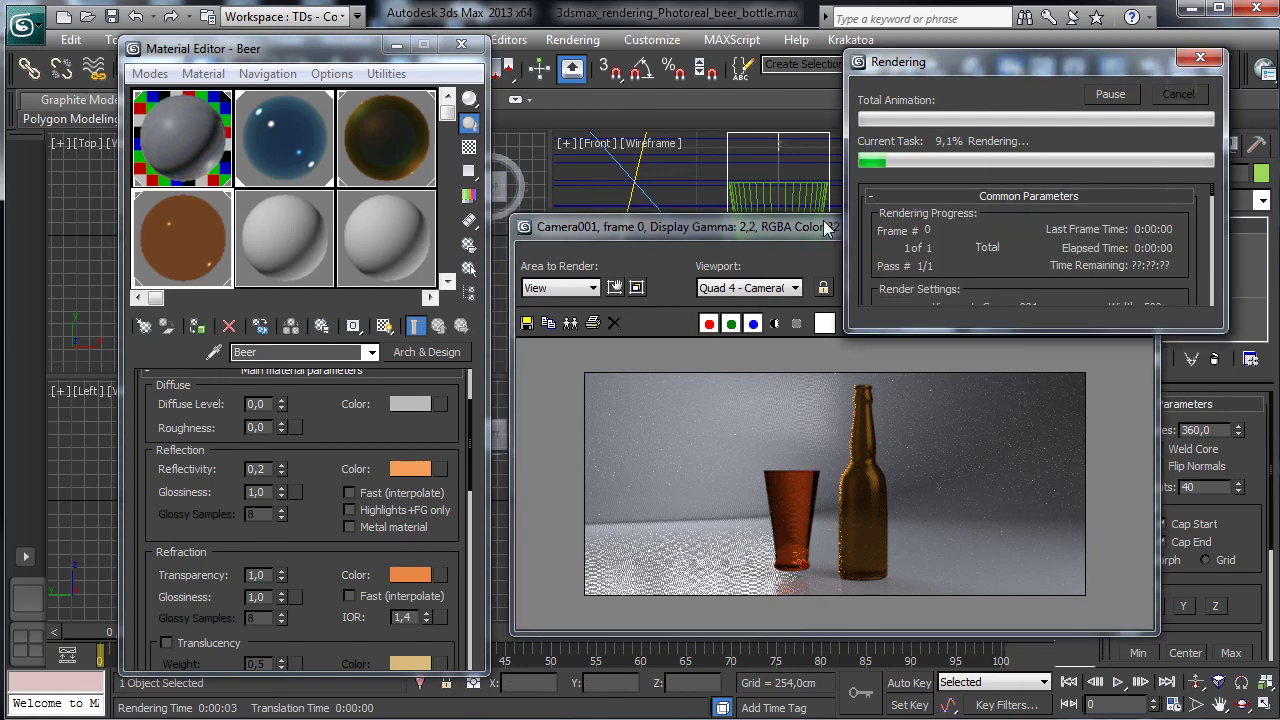
Step: Make the Beer diffuse colour burnt orange at diffuse level 0.2 and test-render
left_click(409, 404)
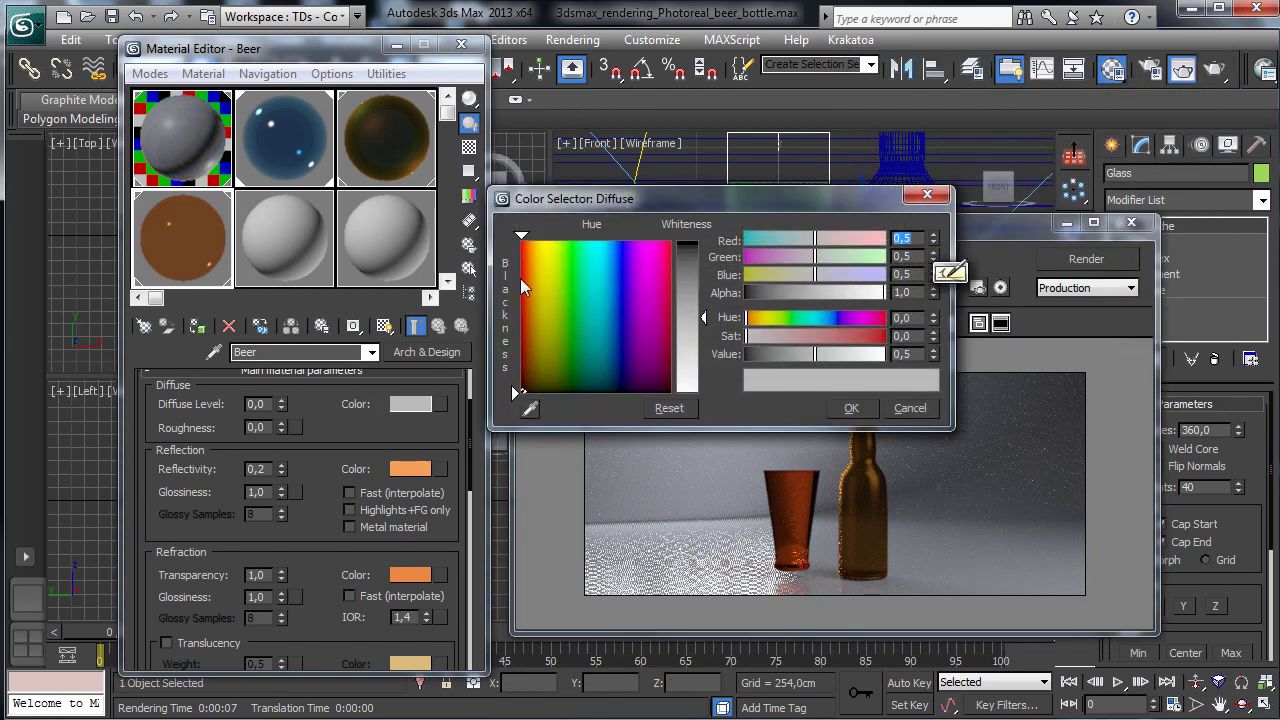
left_click(532, 292)
left_click_drag(686, 262, 694, 240)
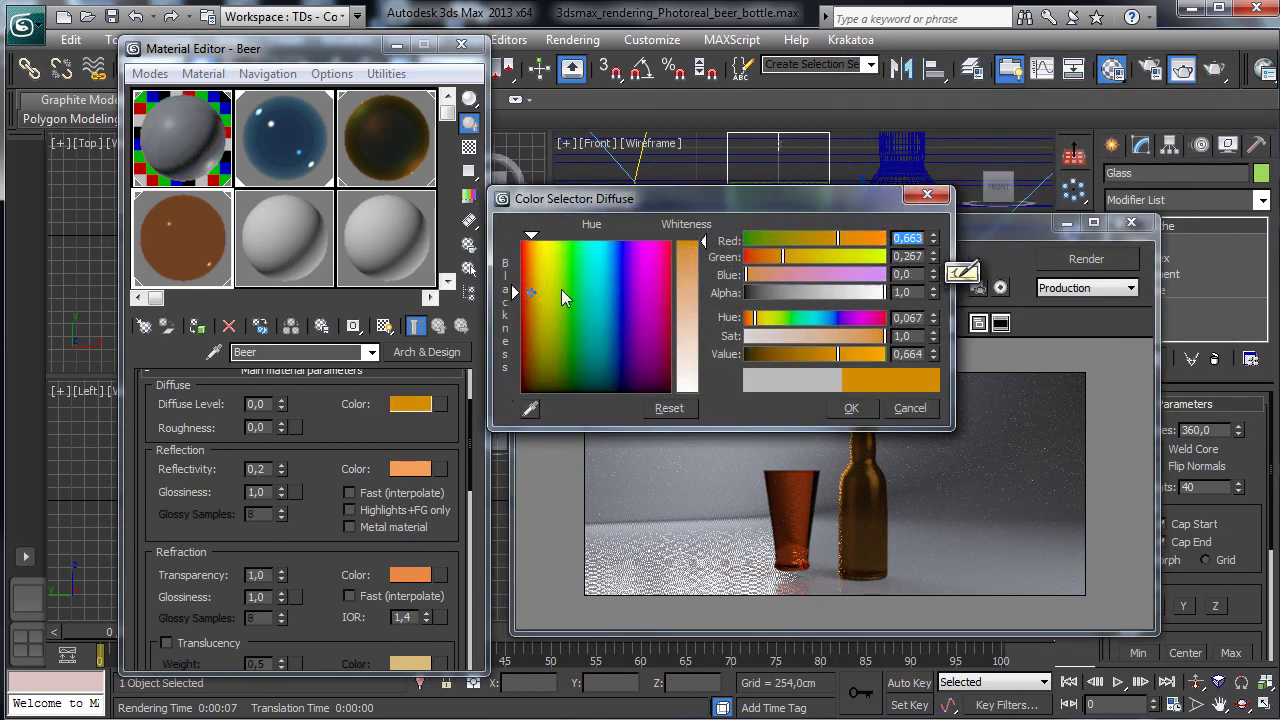
left_click_drag(530, 296, 530, 303)
left_click(848, 406)
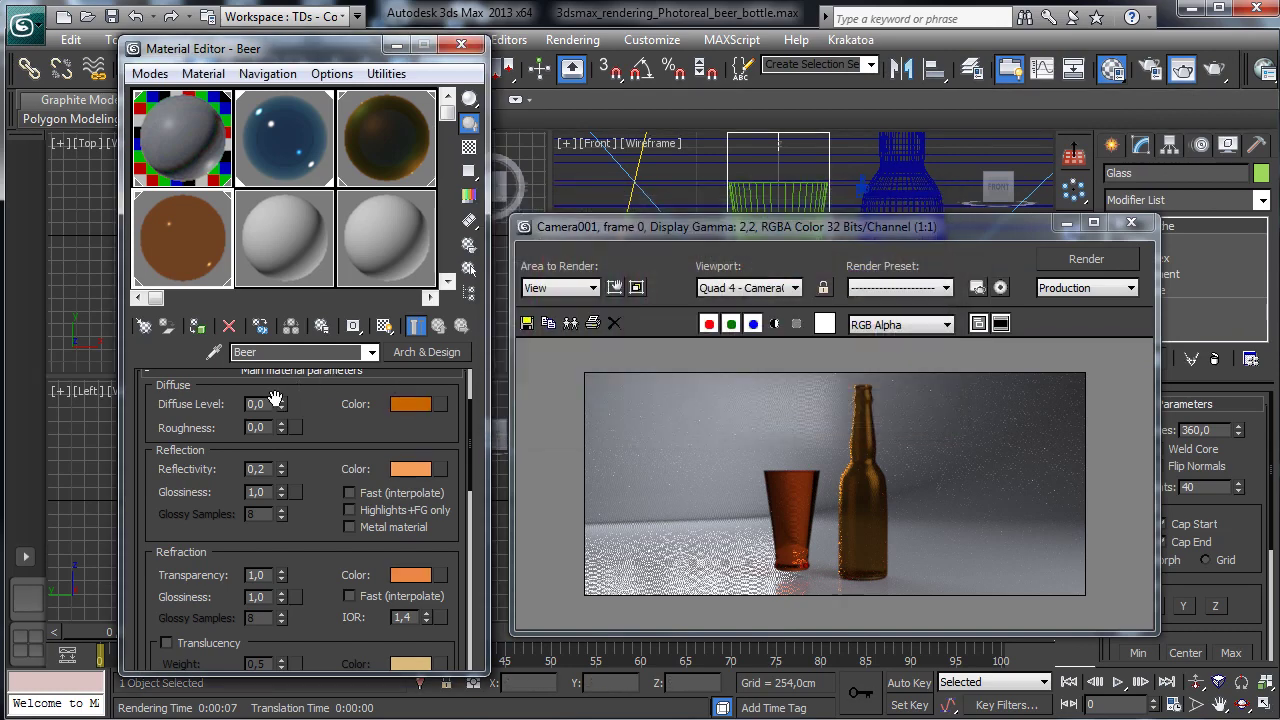
key("BackSpace")
key("Return")
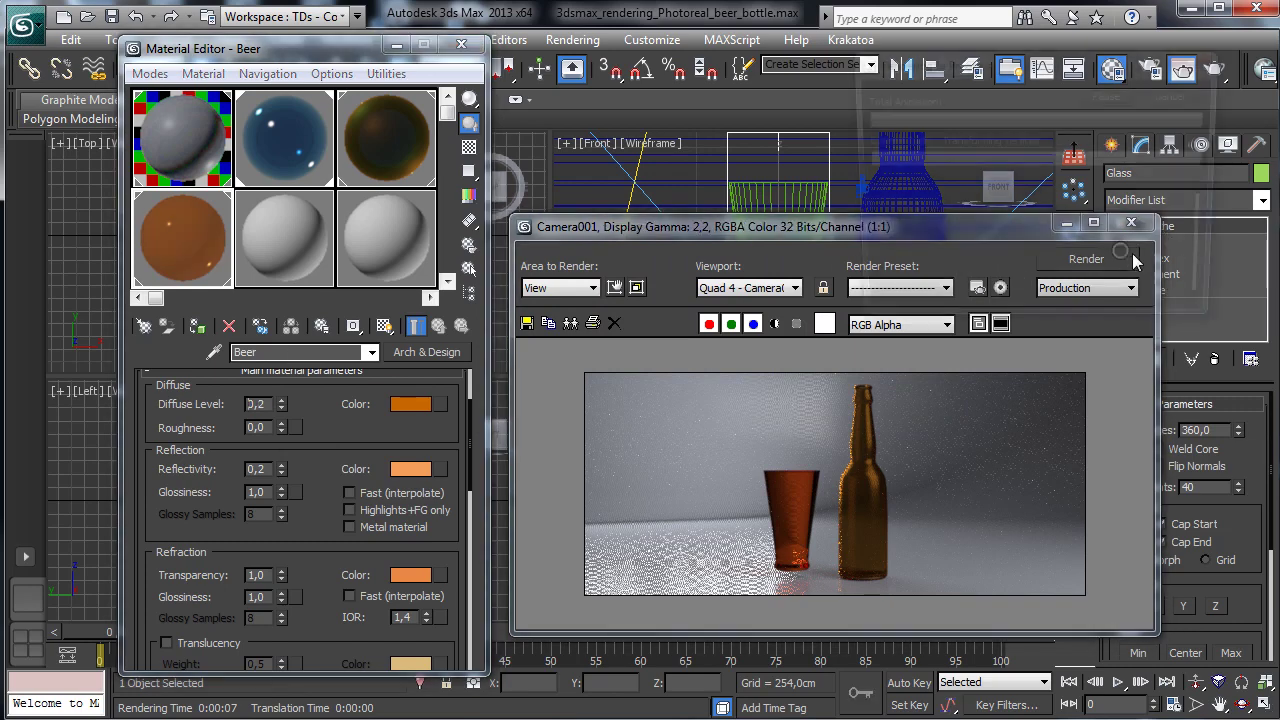
left_click(1086, 259)
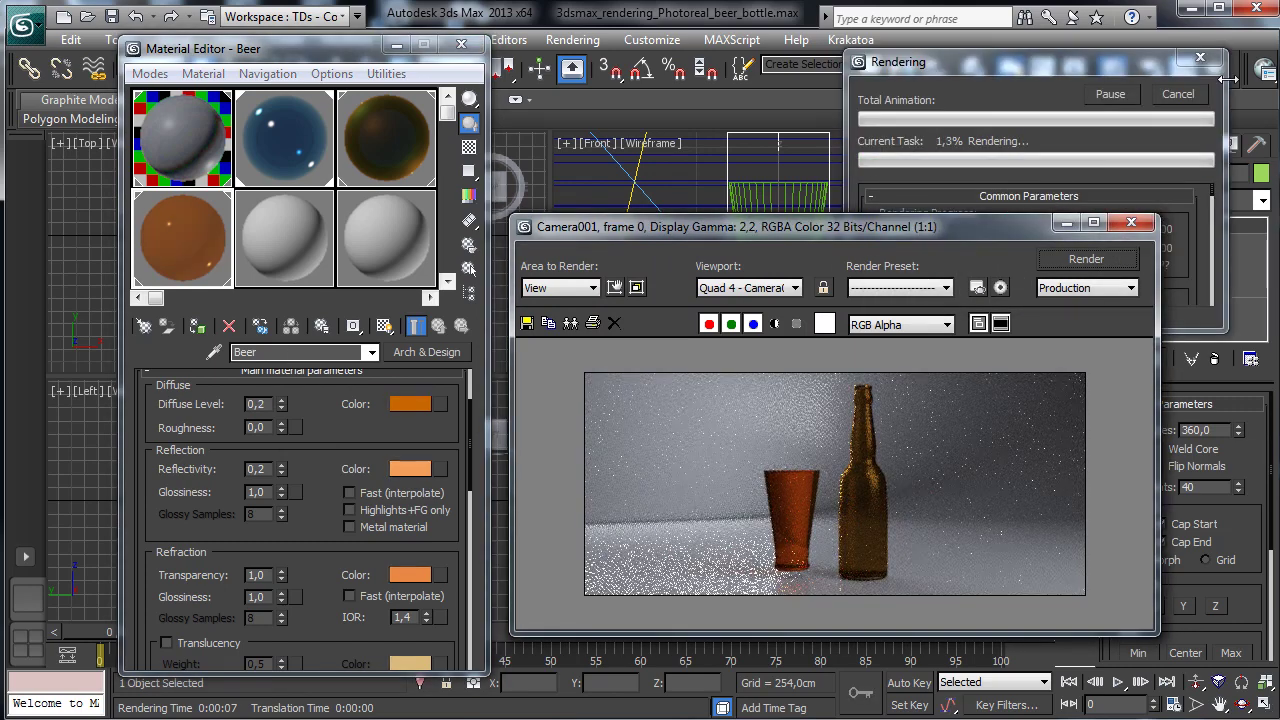
left_click(1178, 94)
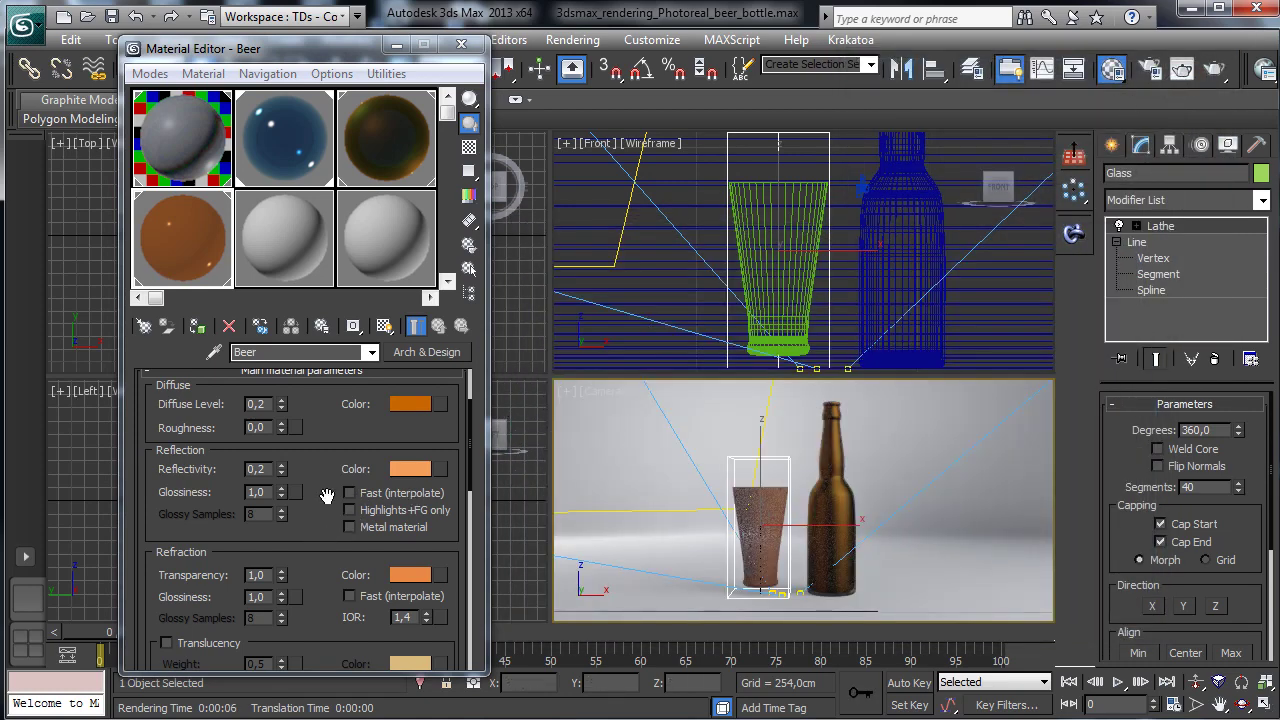
Step: Enable translucency on the Beer material with weight 0.15 and re-render
scroll(327, 496, "down", 3)
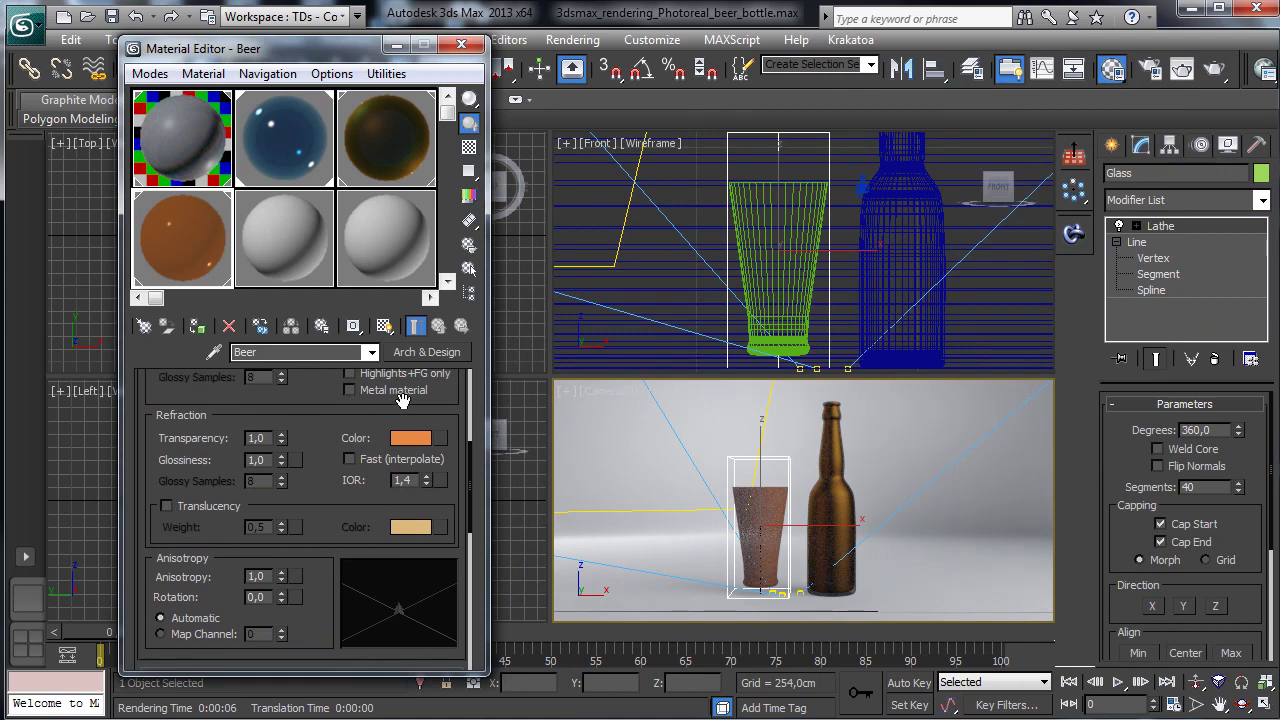
left_click(408, 440)
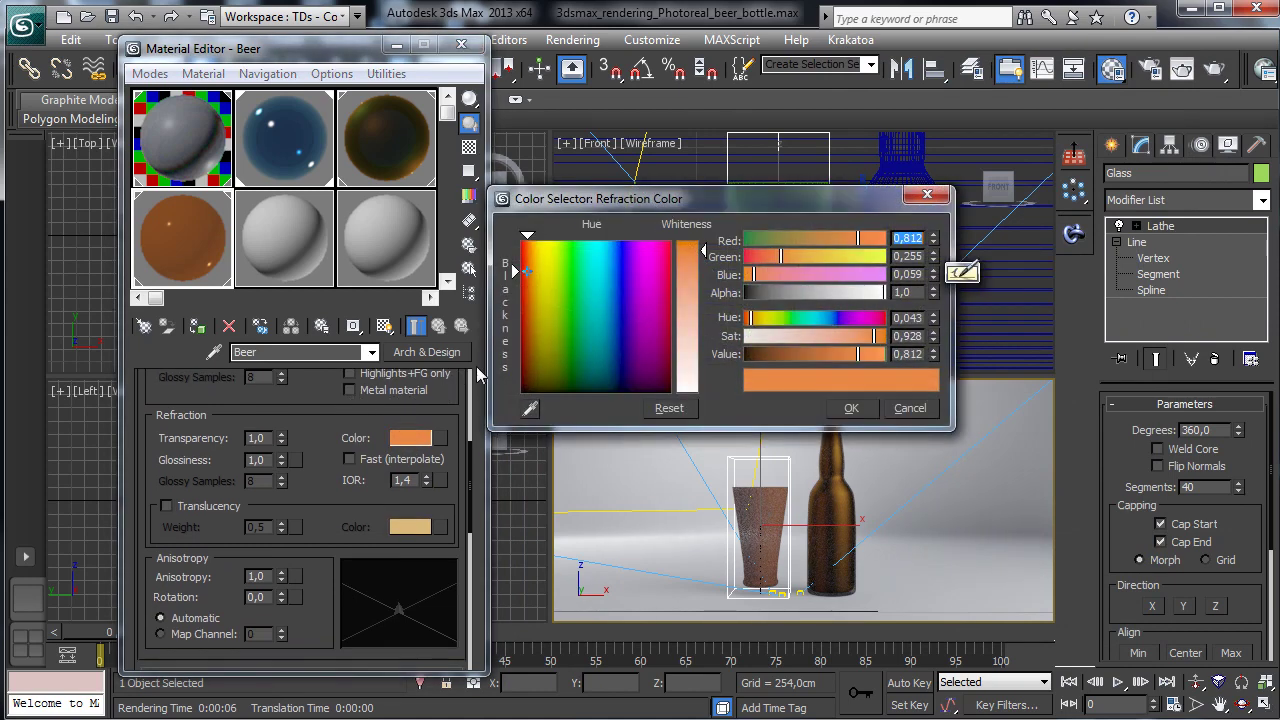
left_click(920, 408)
left_click(220, 507)
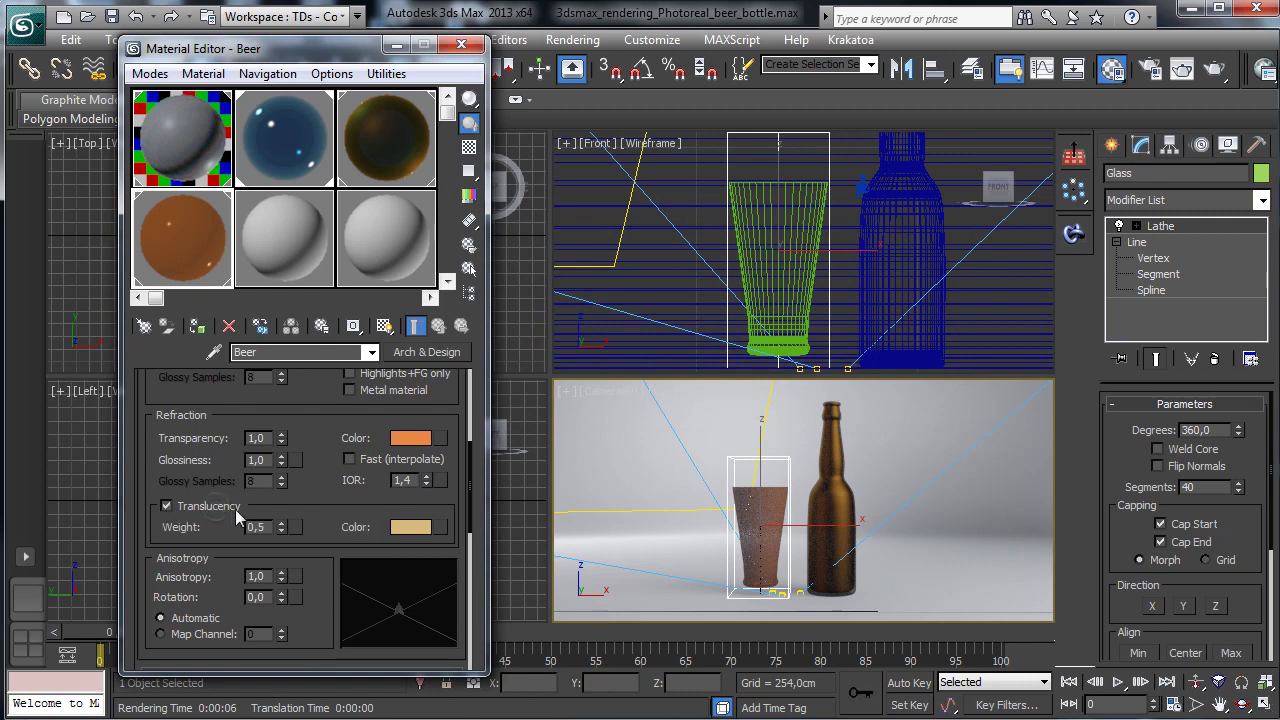
left_click(1226, 70)
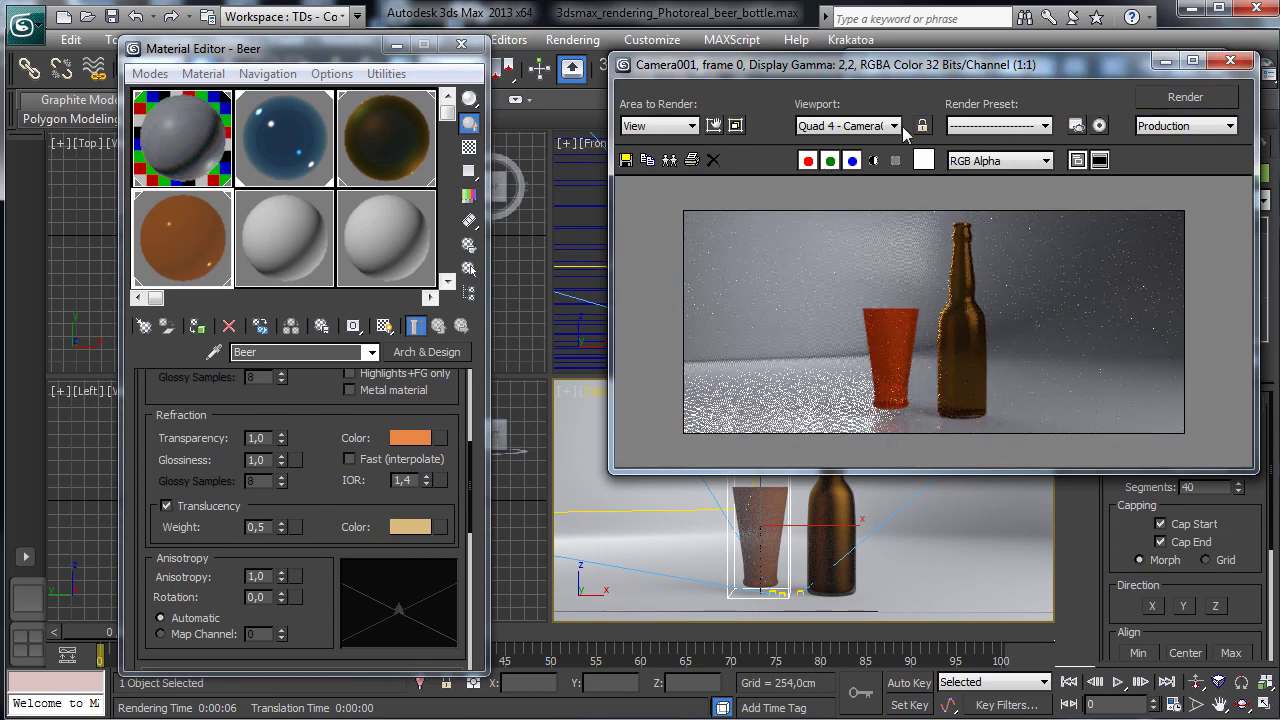
left_click_drag(1030, 62, 944, 121)
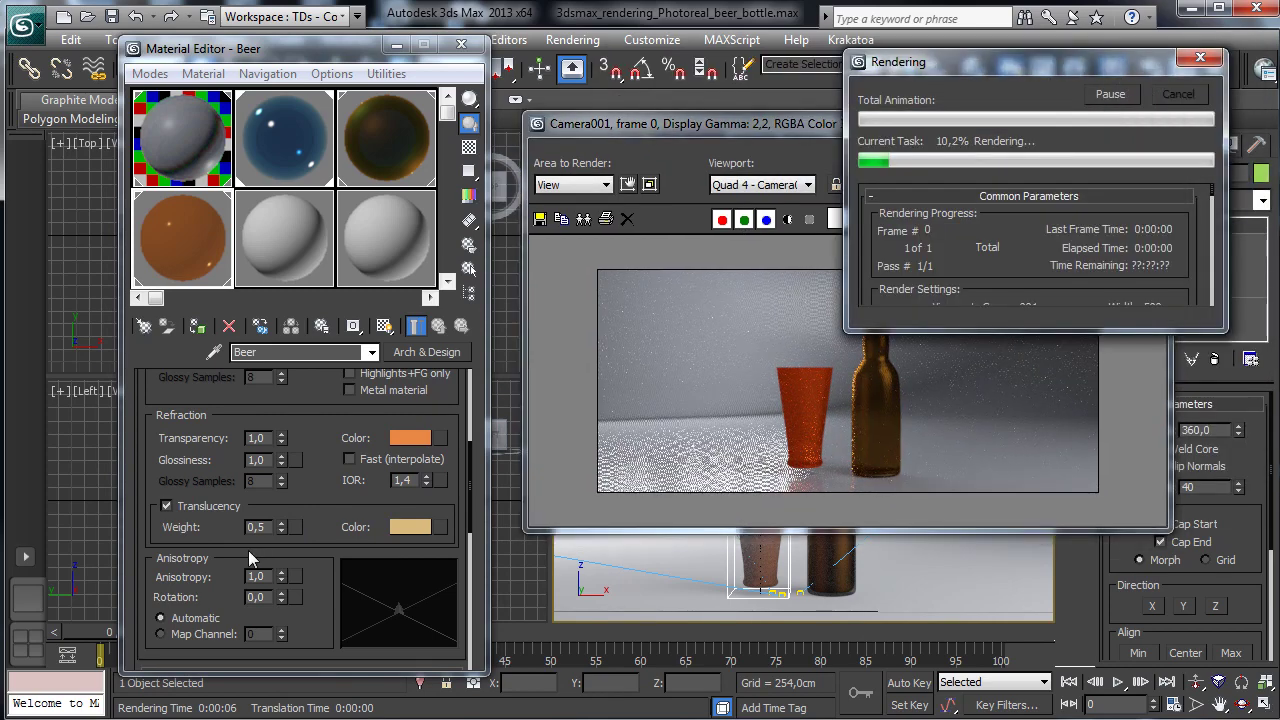
left_click(272, 527)
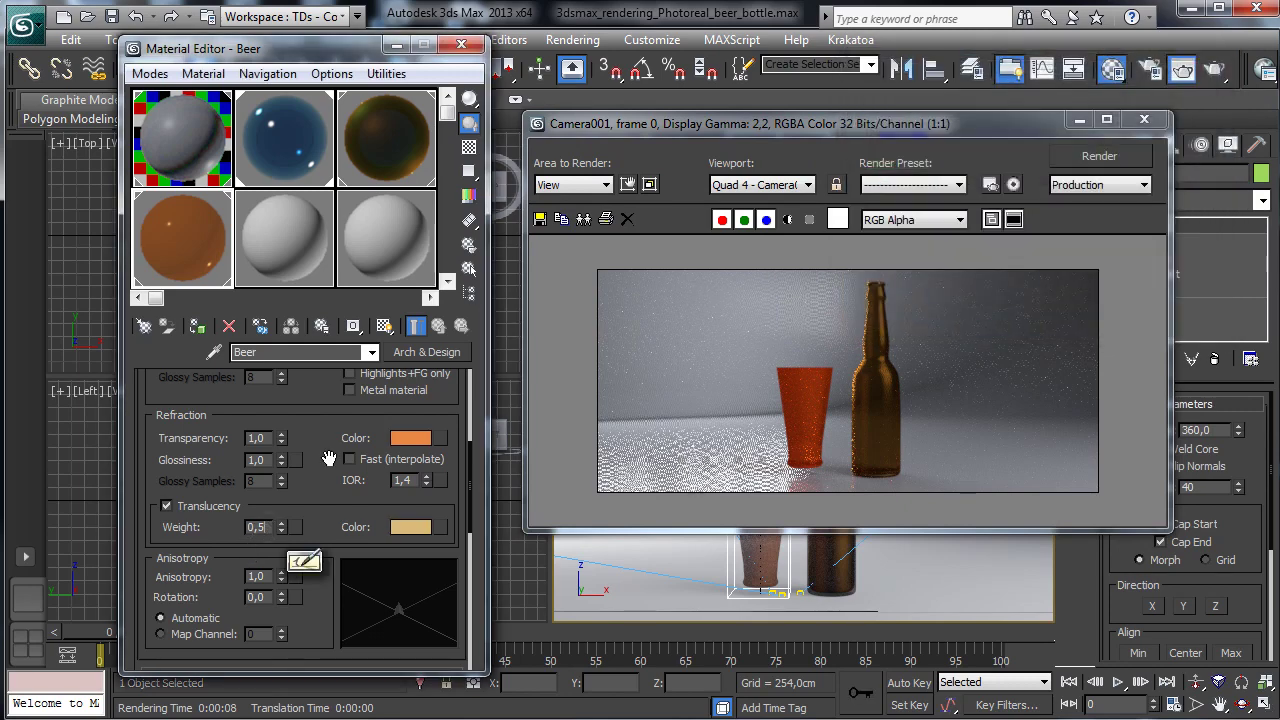
key("BackSpace")
key("BackSpace")
type("15")
key("Return")
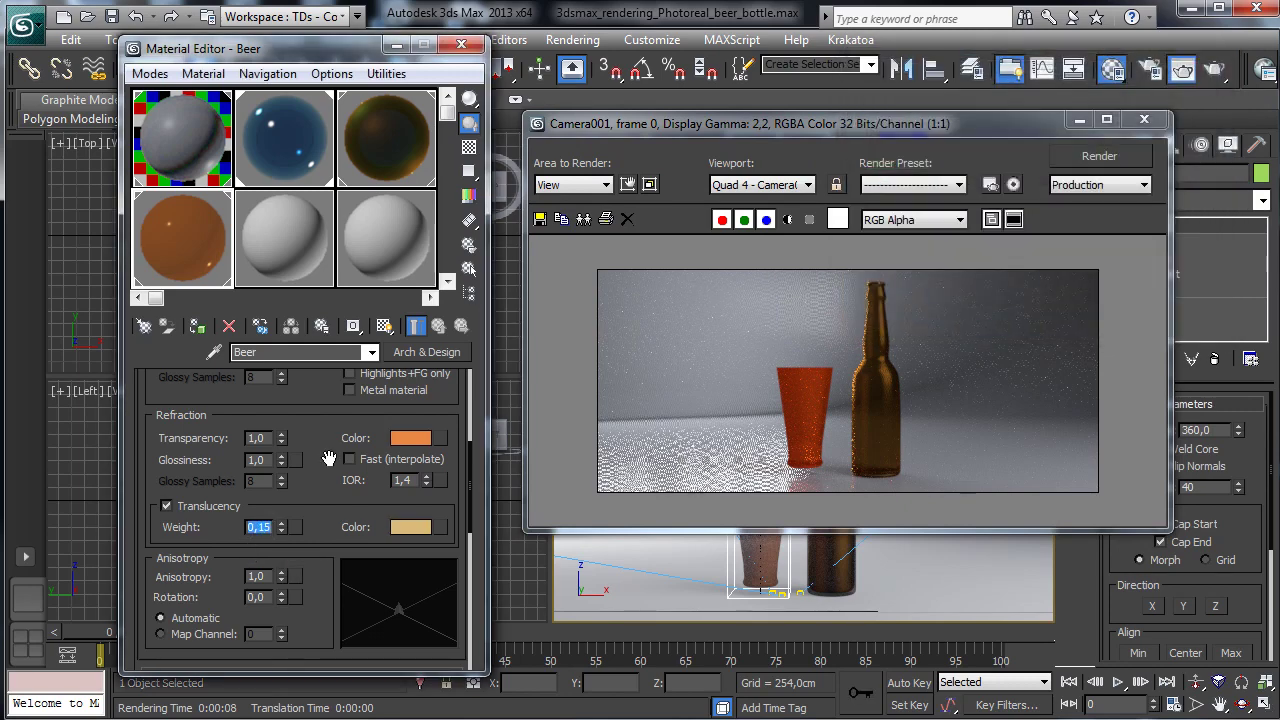
left_click(1096, 156)
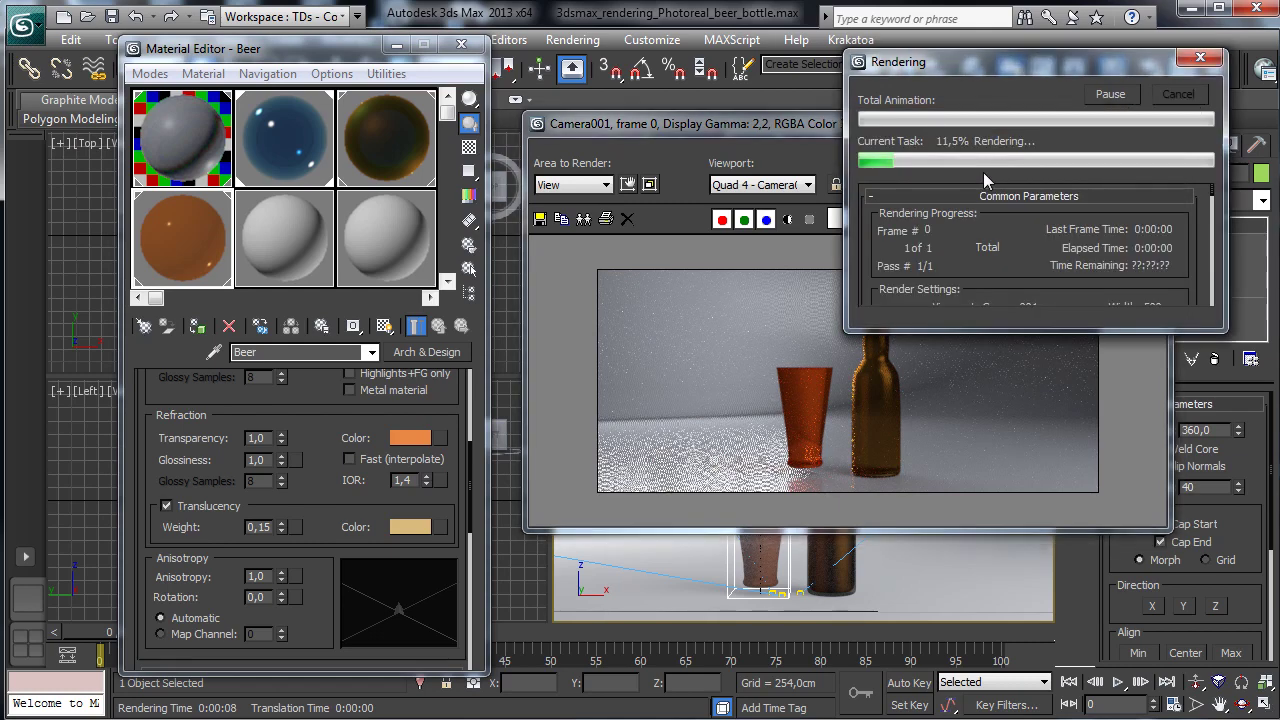
Step: Raise Beer reflectivity to 0.4 and set reflection glossiness to 0.6, then test-render
scroll(329, 414, "up", 3)
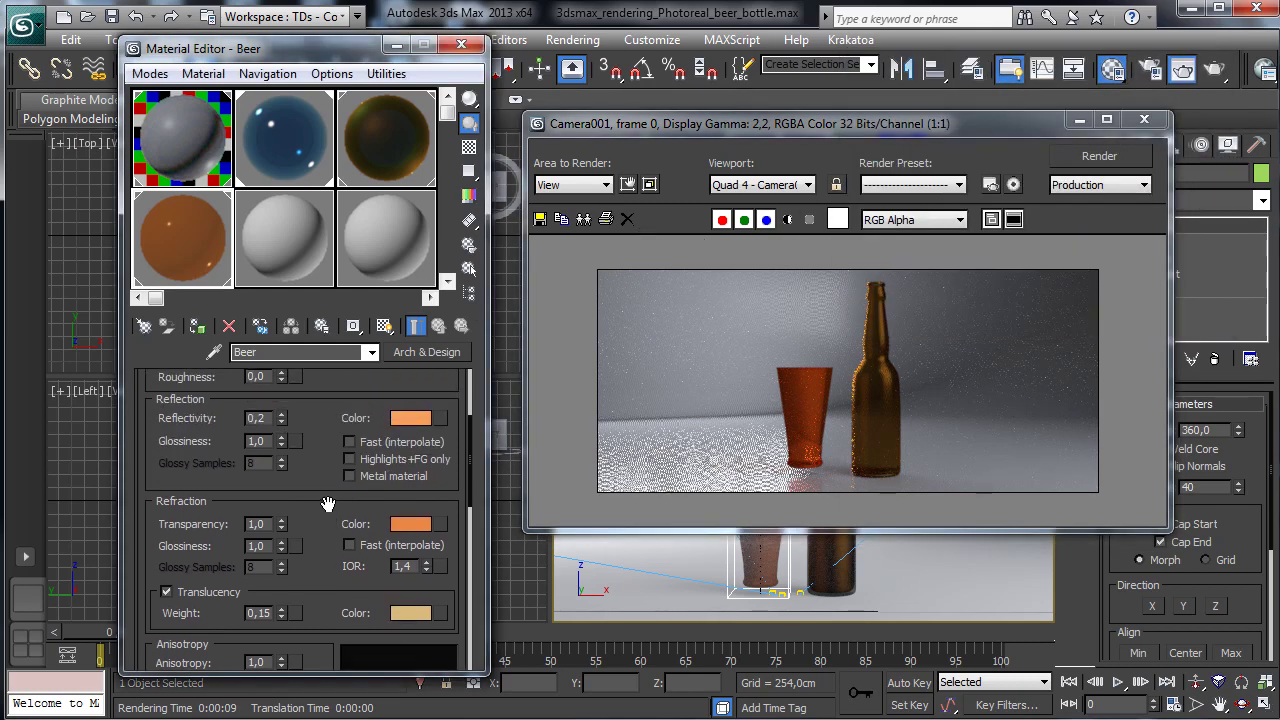
key("BackSpace")
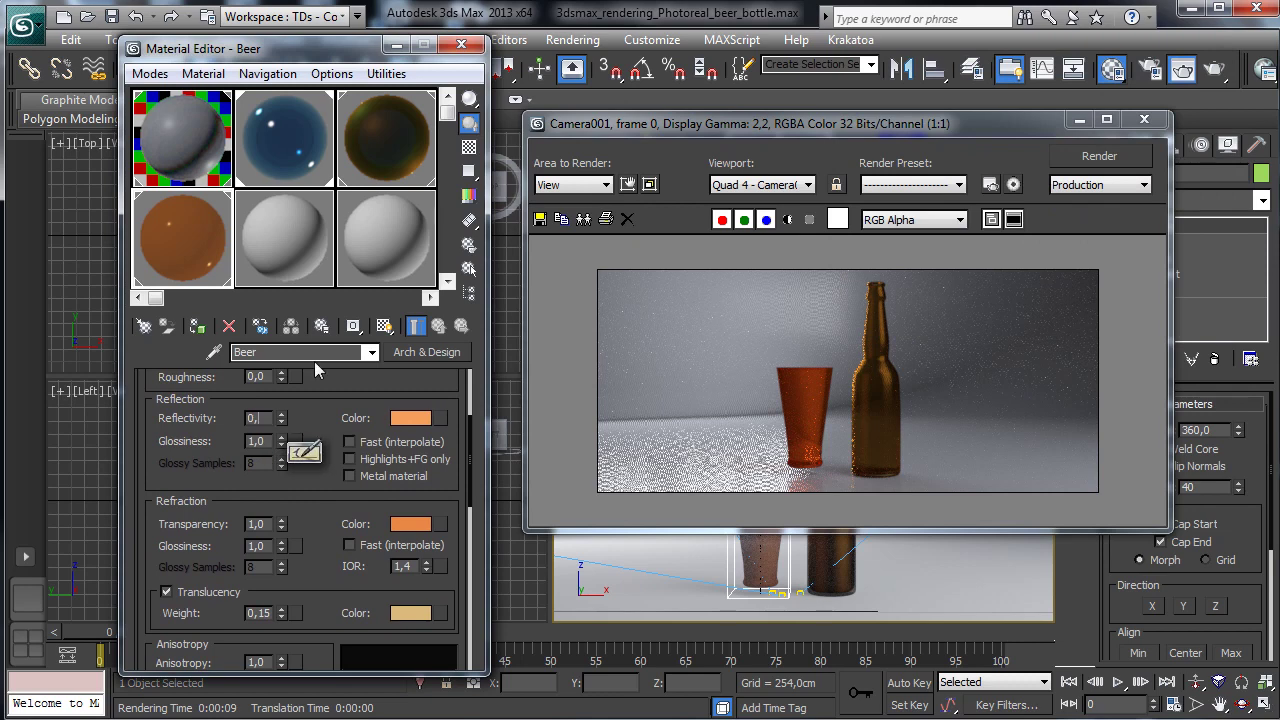
type("4")
key("Return")
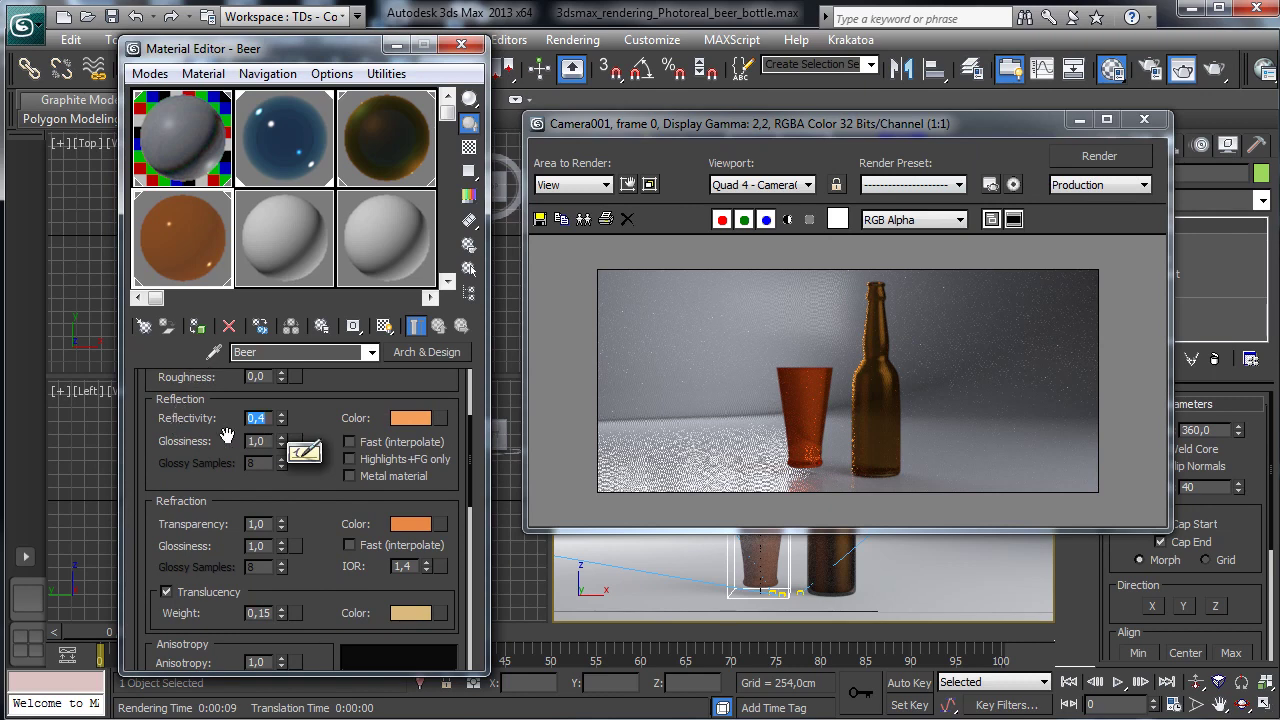
scroll(276, 446, "up", 1)
double_click(258, 465)
key("BackSpace")
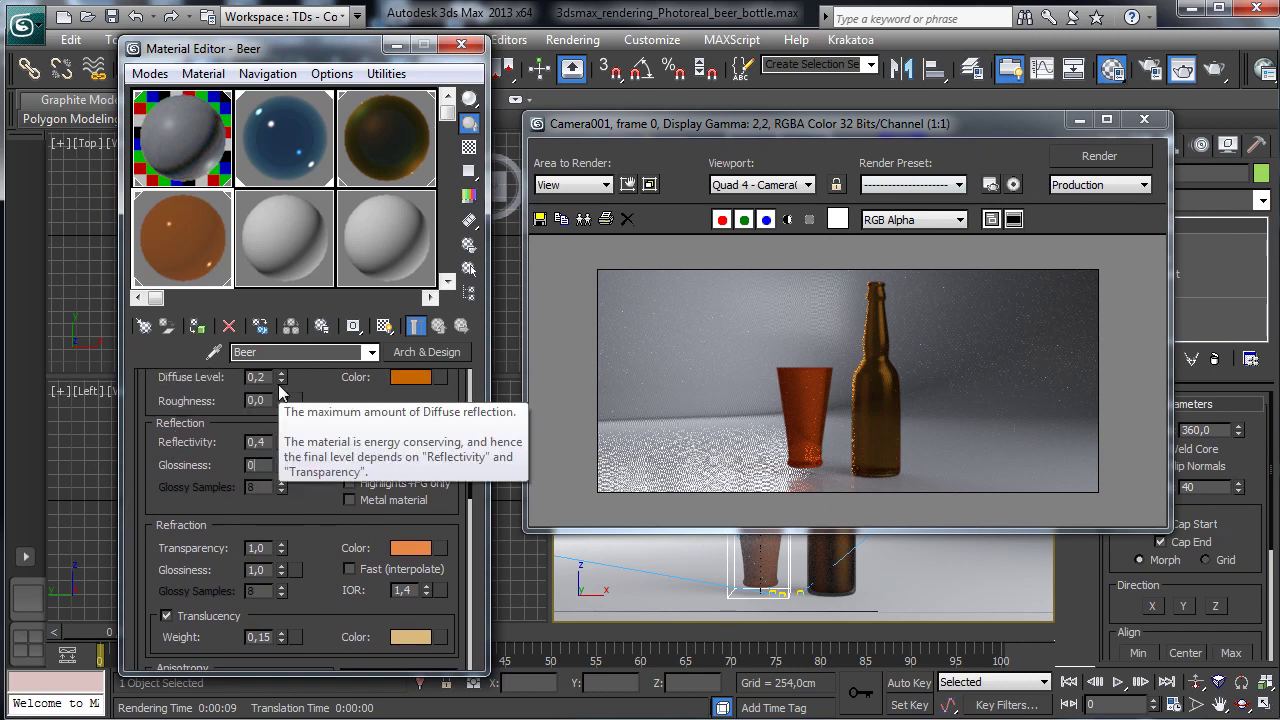
type("0")
key("Escape")
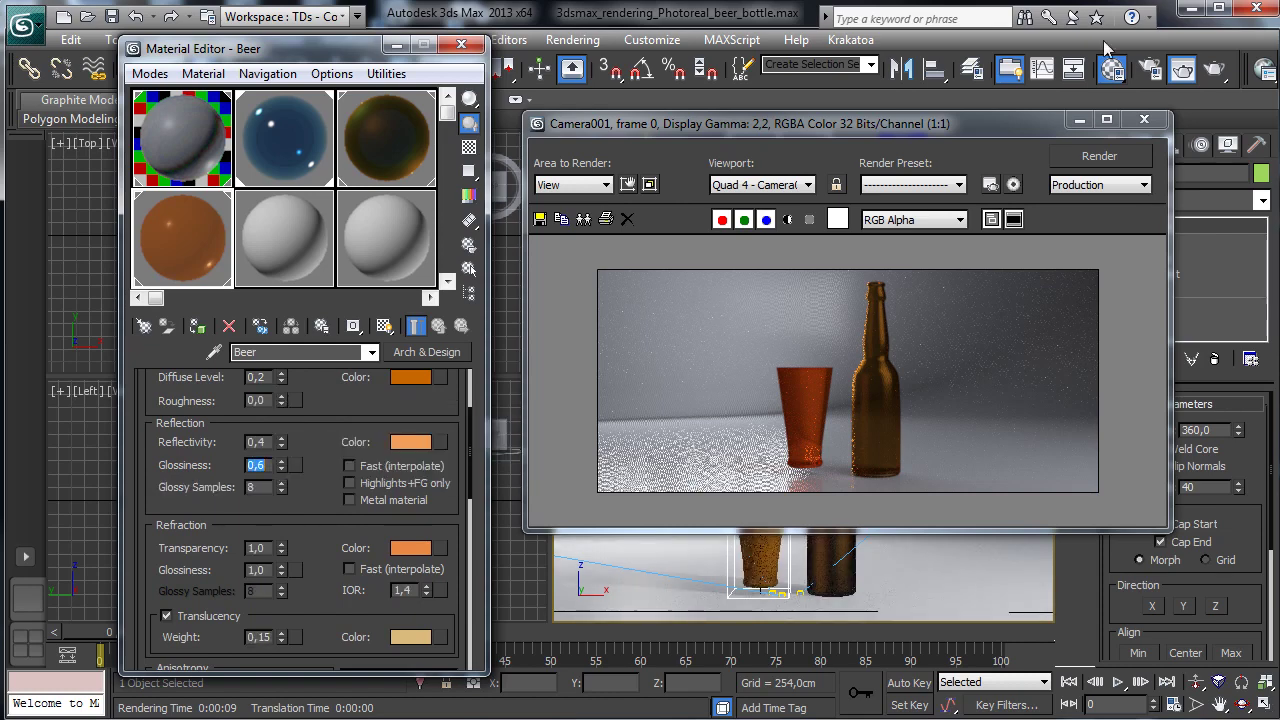
left_click(1070, 157)
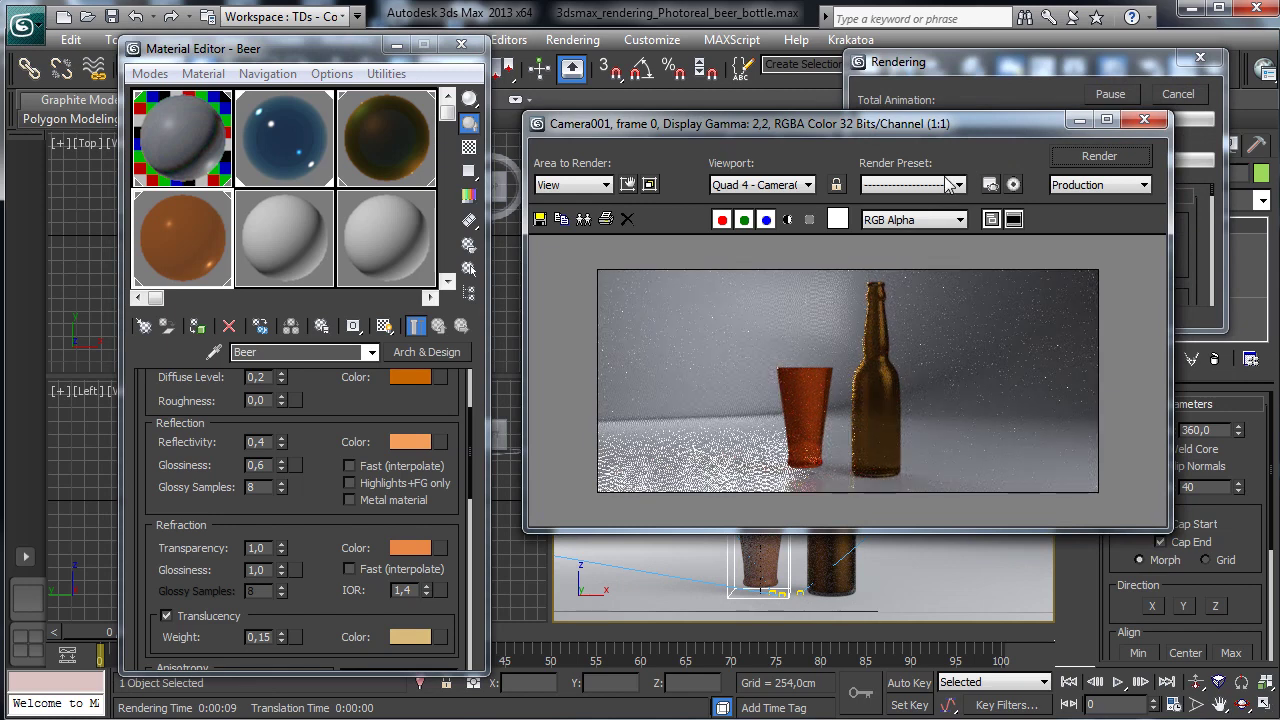
left_click(1183, 95)
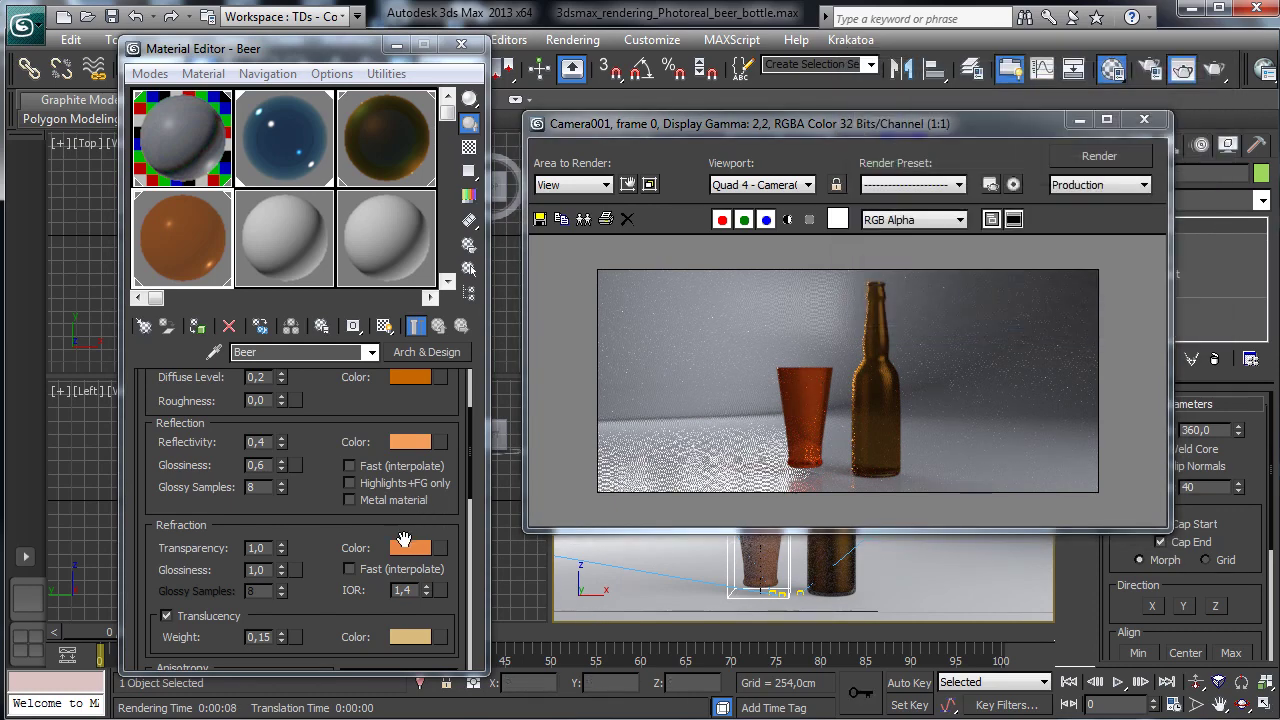
Step: Lighten the Beer refraction colour and render the camera view
left_click(405, 545)
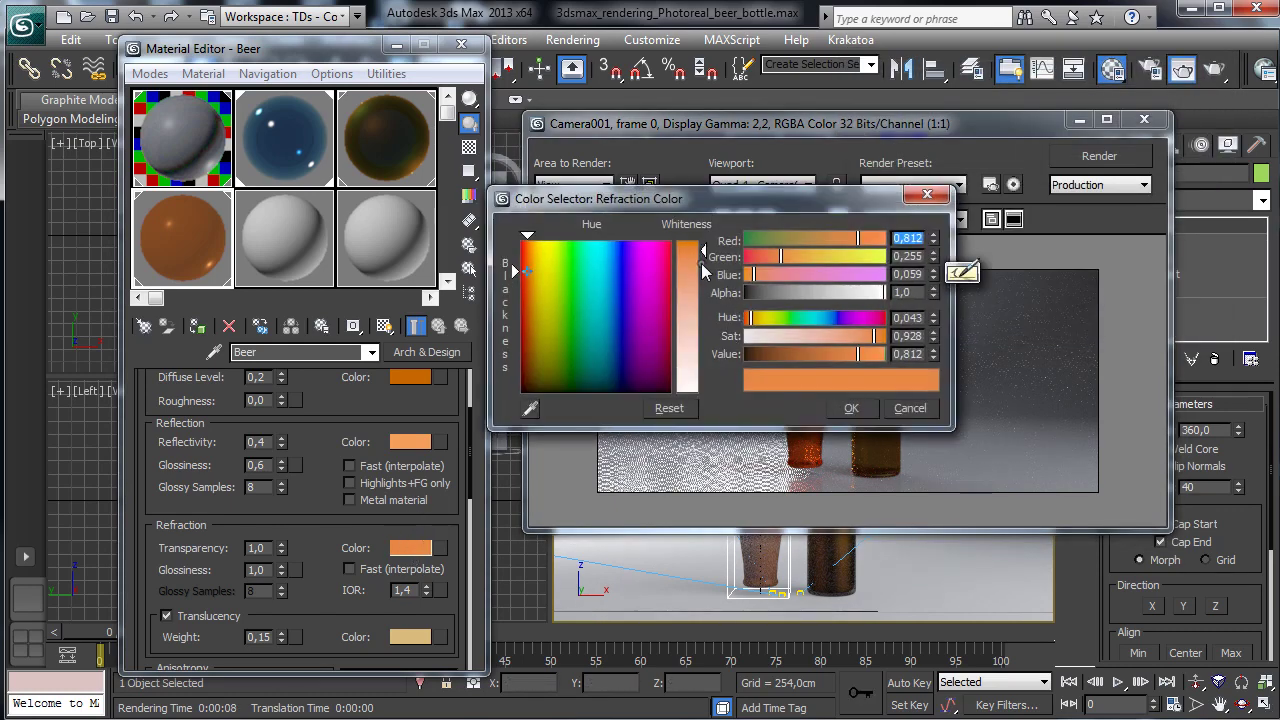
left_click_drag(701, 263, 703, 268)
left_click(851, 408)
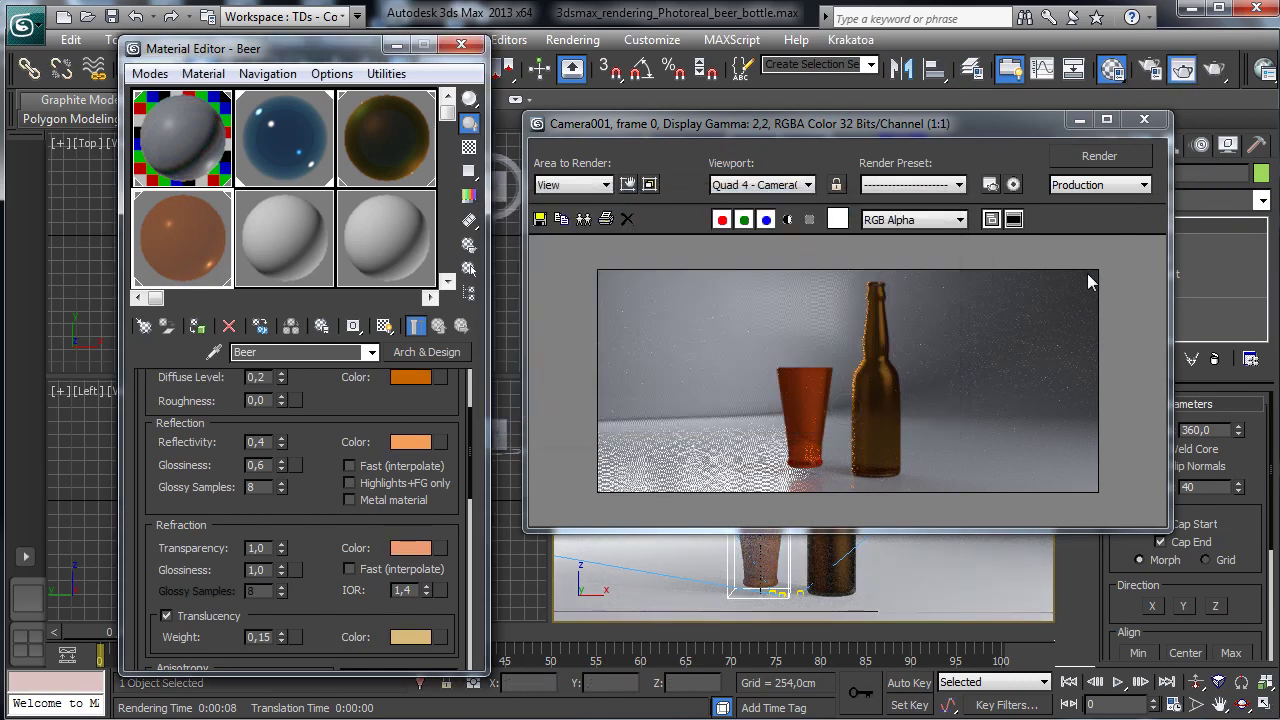
left_click(1096, 158)
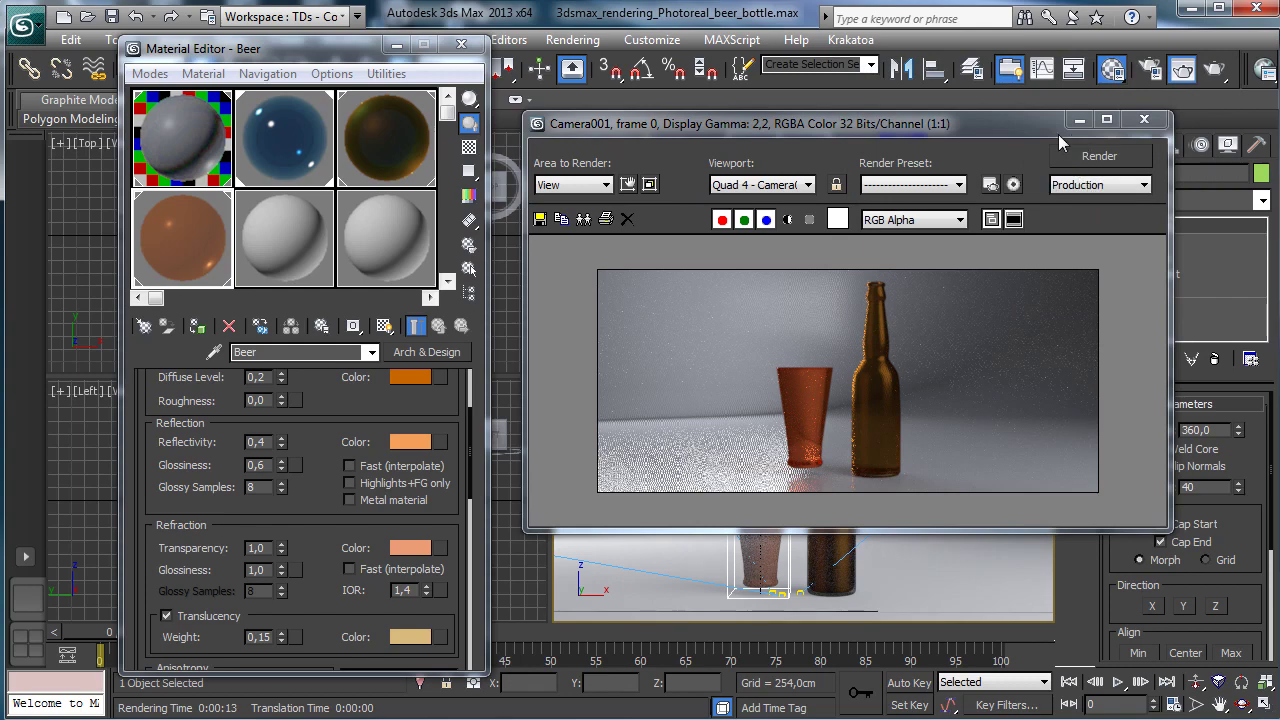
Step: Make the Glass object renderable in its Object Properties
left_click(1077, 122)
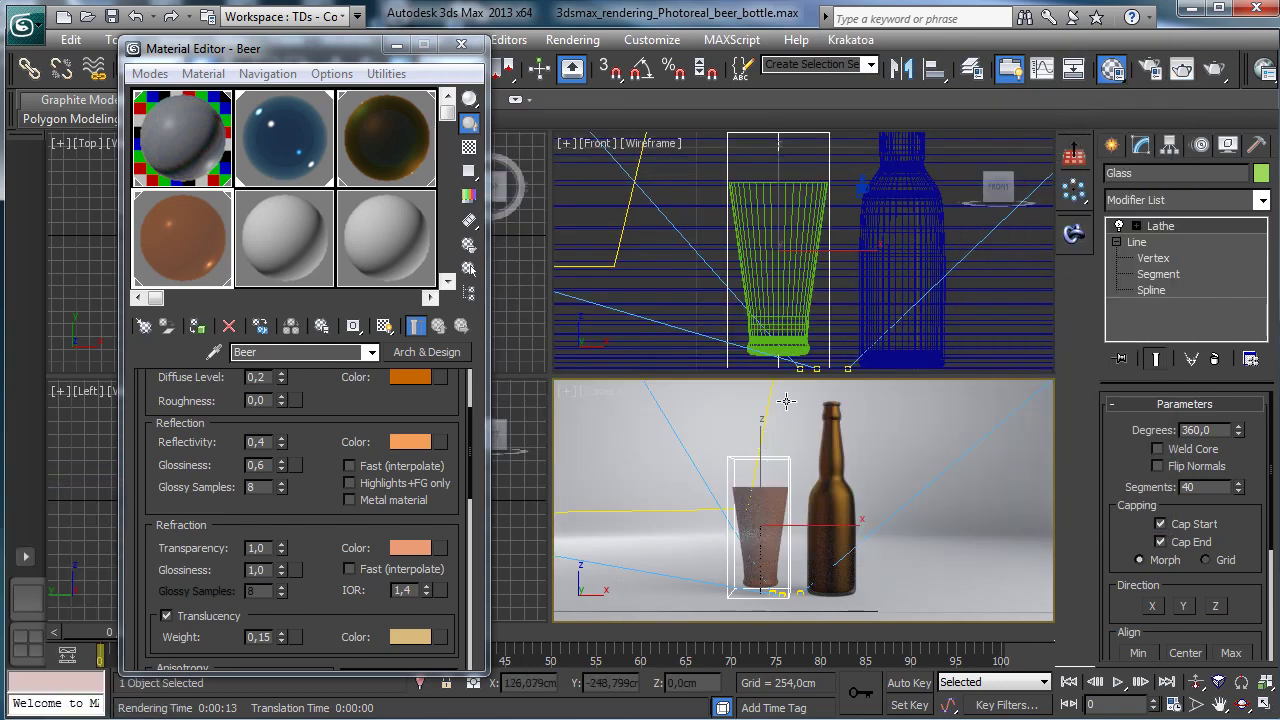
left_click(816, 187)
right_click(820, 198)
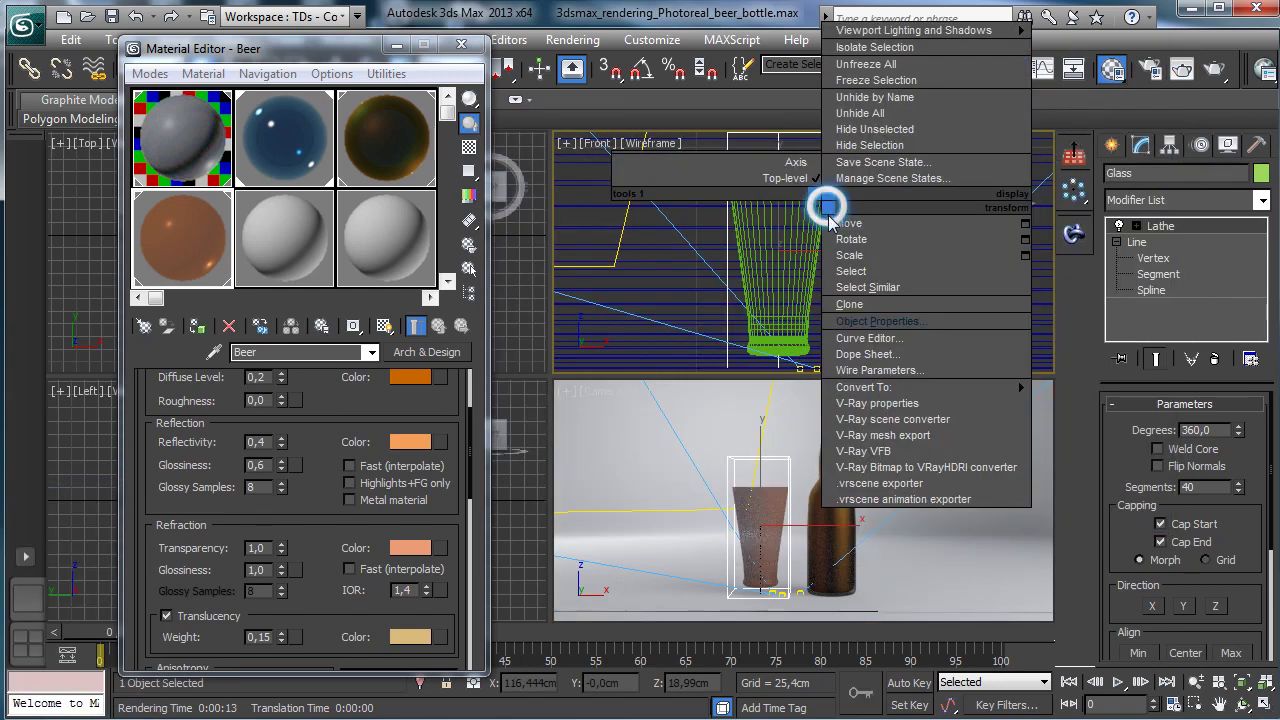
mouse_move(885, 388)
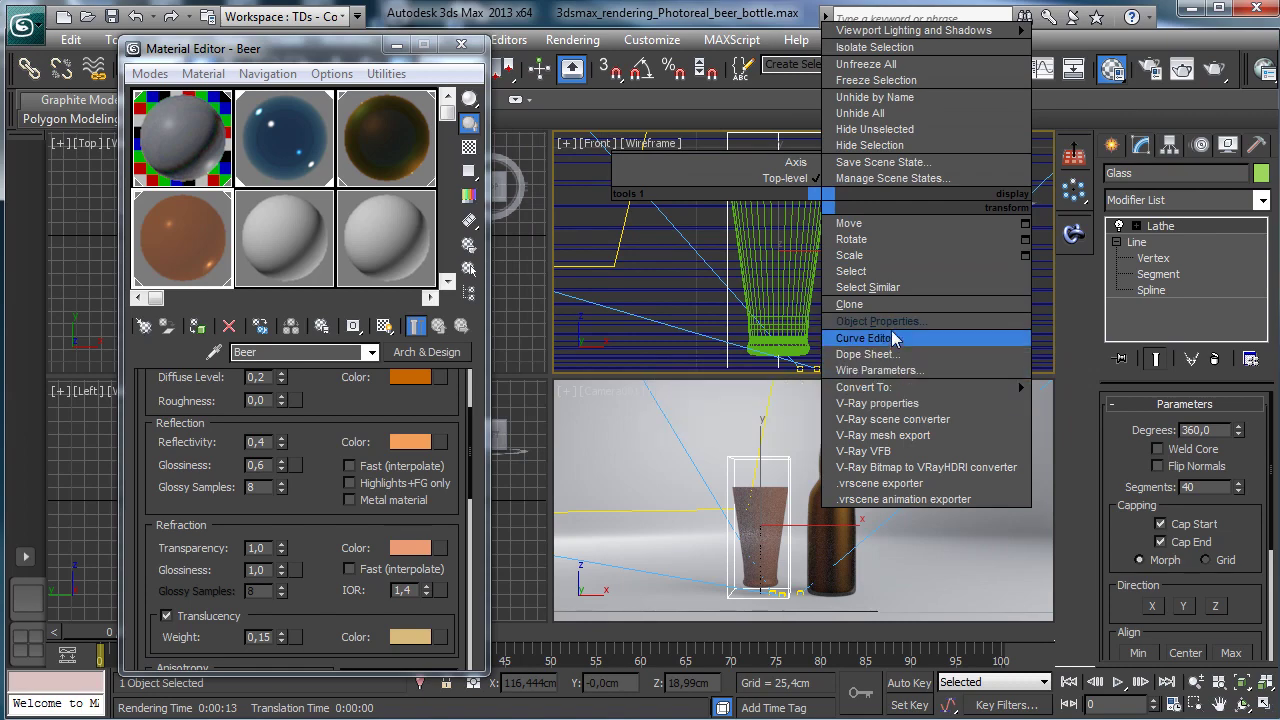
left_click(880, 321)
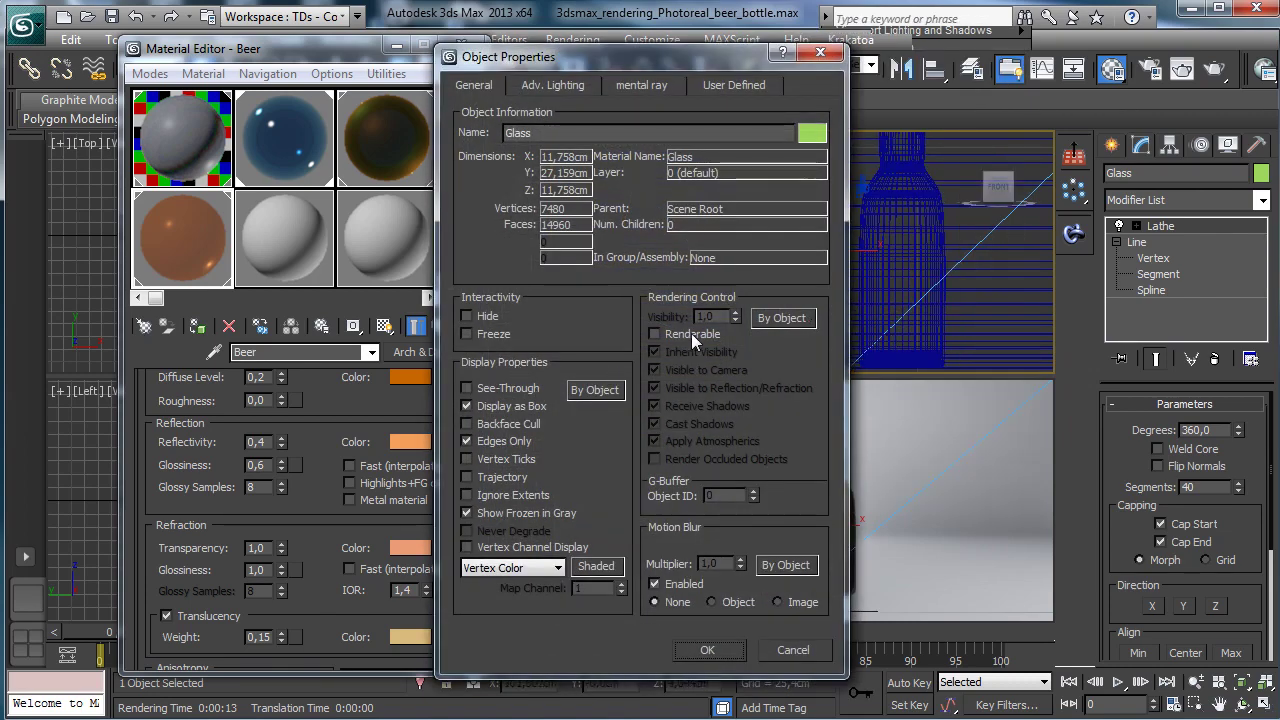
left_click(654, 333)
left_click(707, 650)
Step: Select the Beer_glass liquid and maximize the Top view framed on it
left_click(755, 514)
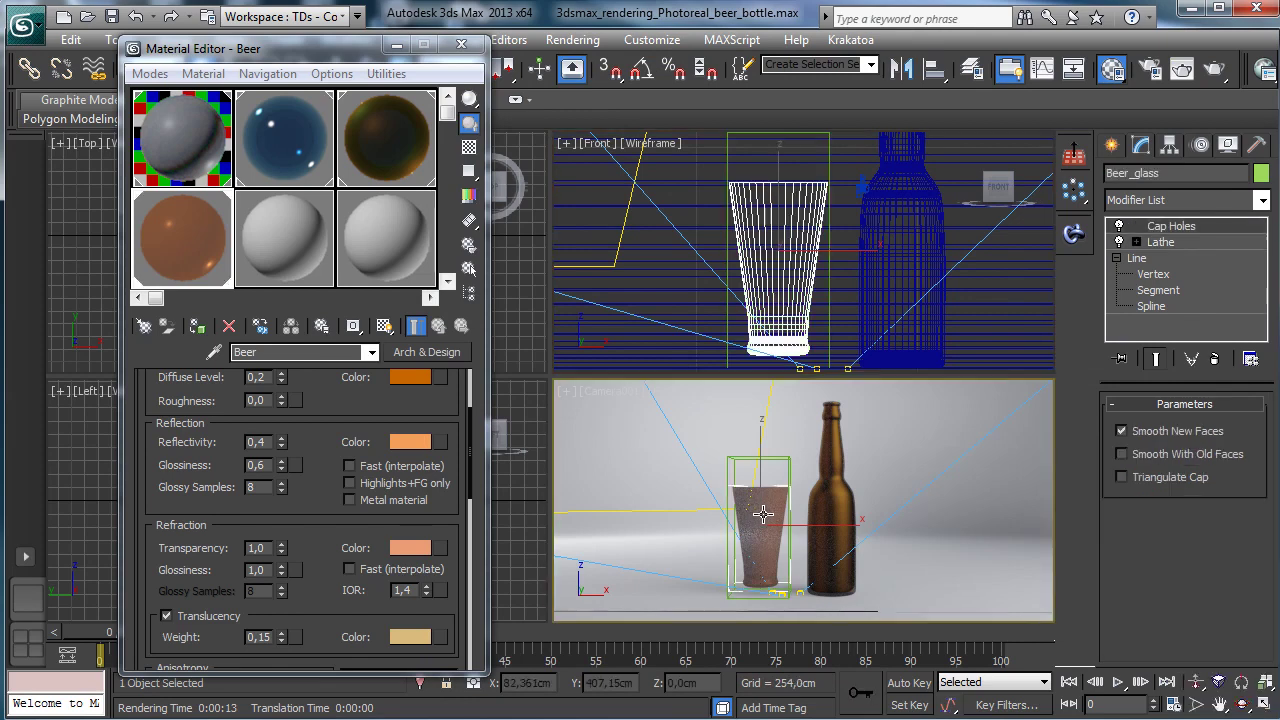
left_click(397, 48)
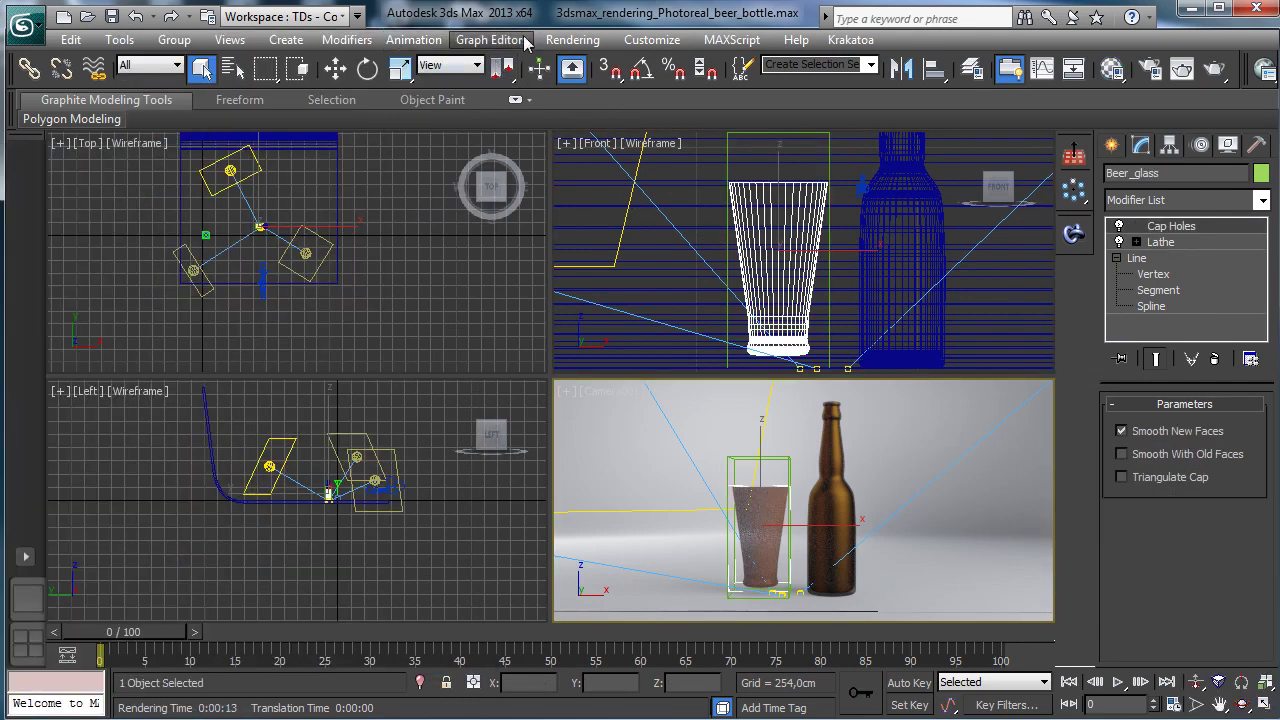
right_click(366, 293)
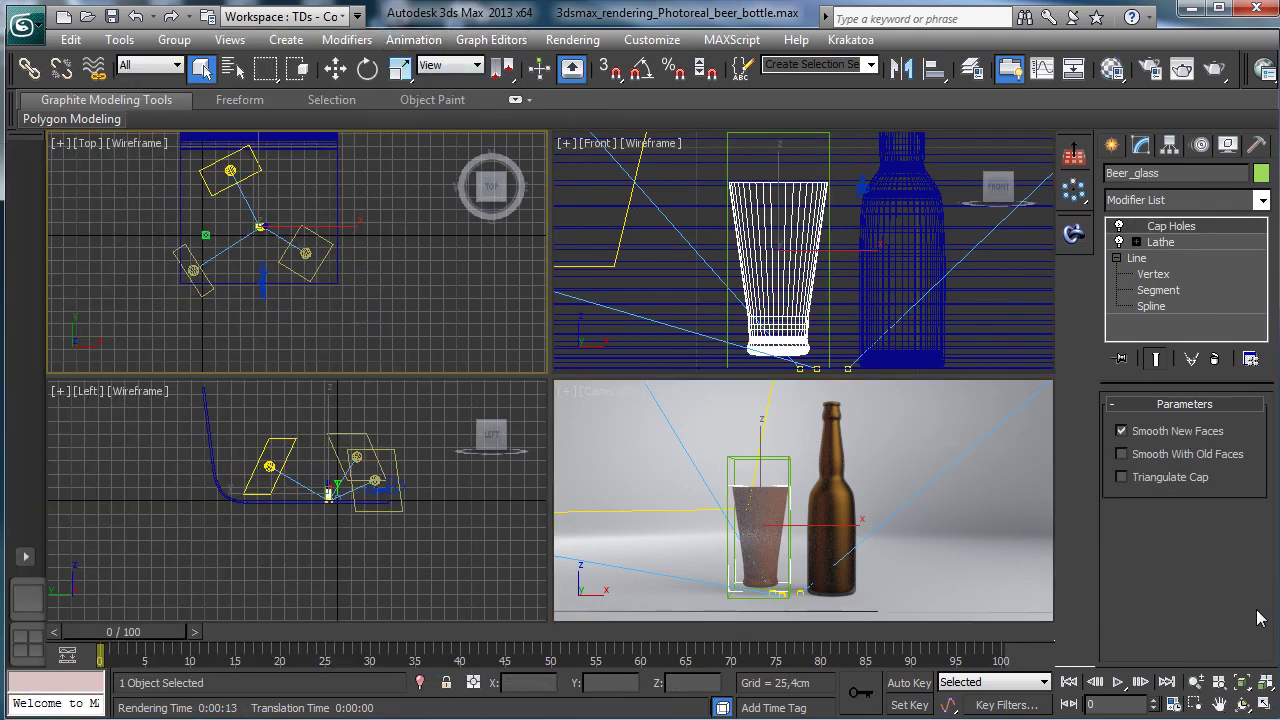
left_click(1264, 704)
left_click(1242, 682)
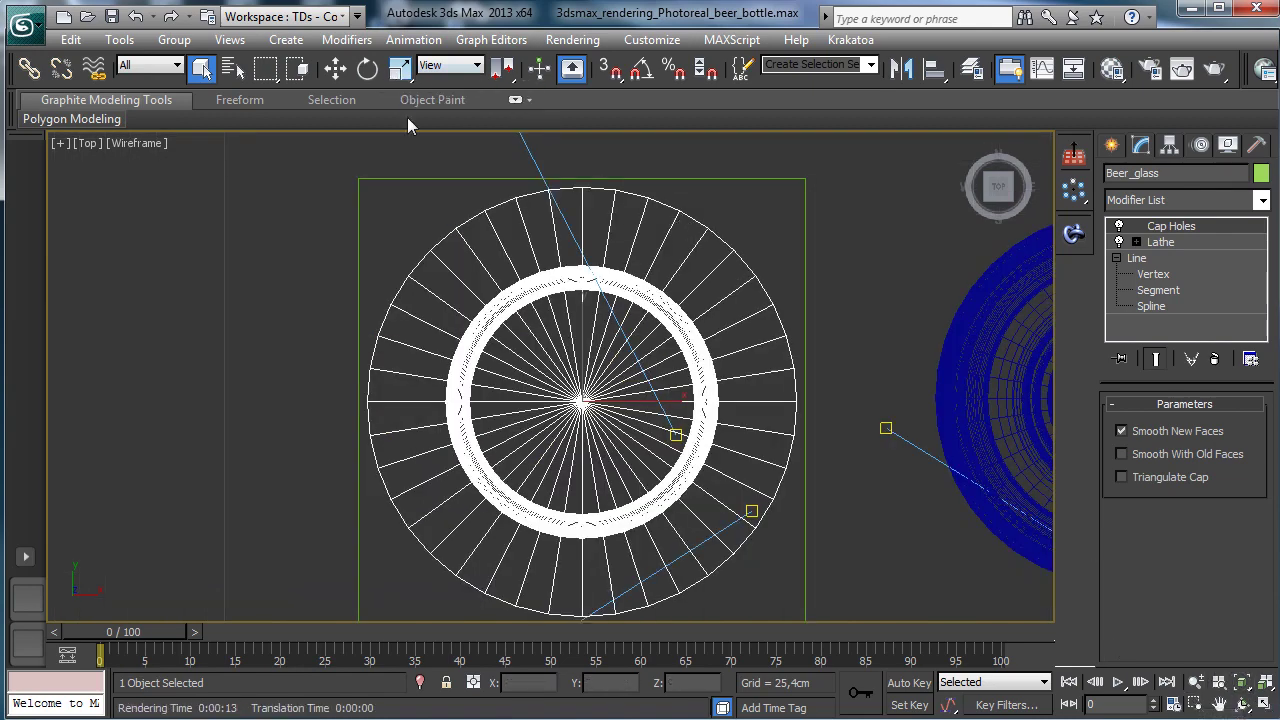
Step: Non-uniformly scale Beer_glass to 99% on X and Z, then render
left_click_drag(399, 70, 410, 132)
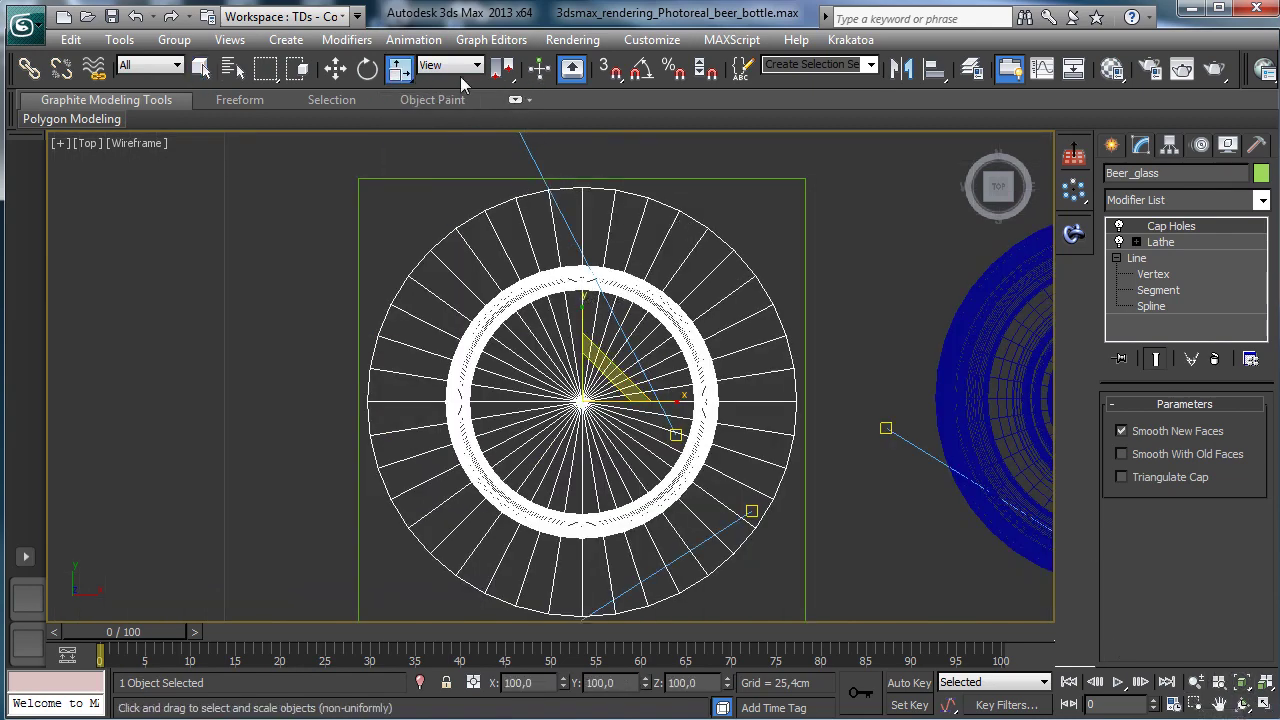
right_click(399, 68)
left_click(952, 484)
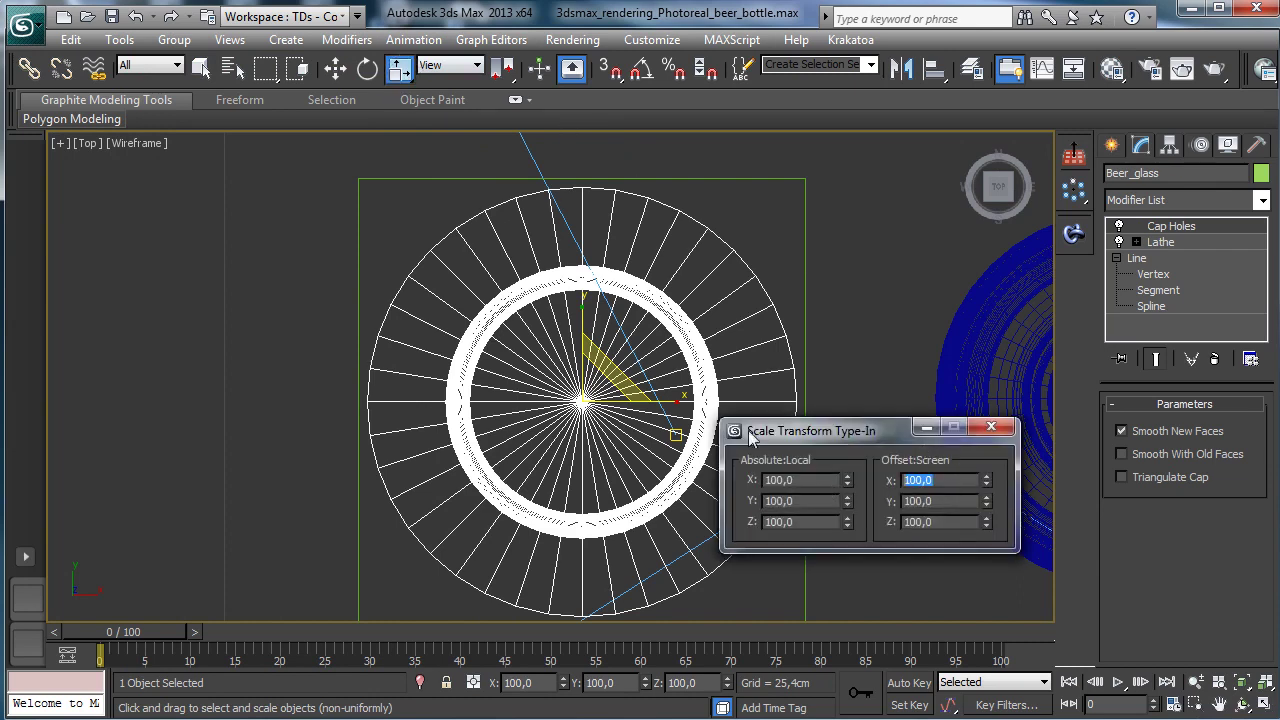
type("99")
key("Tab")
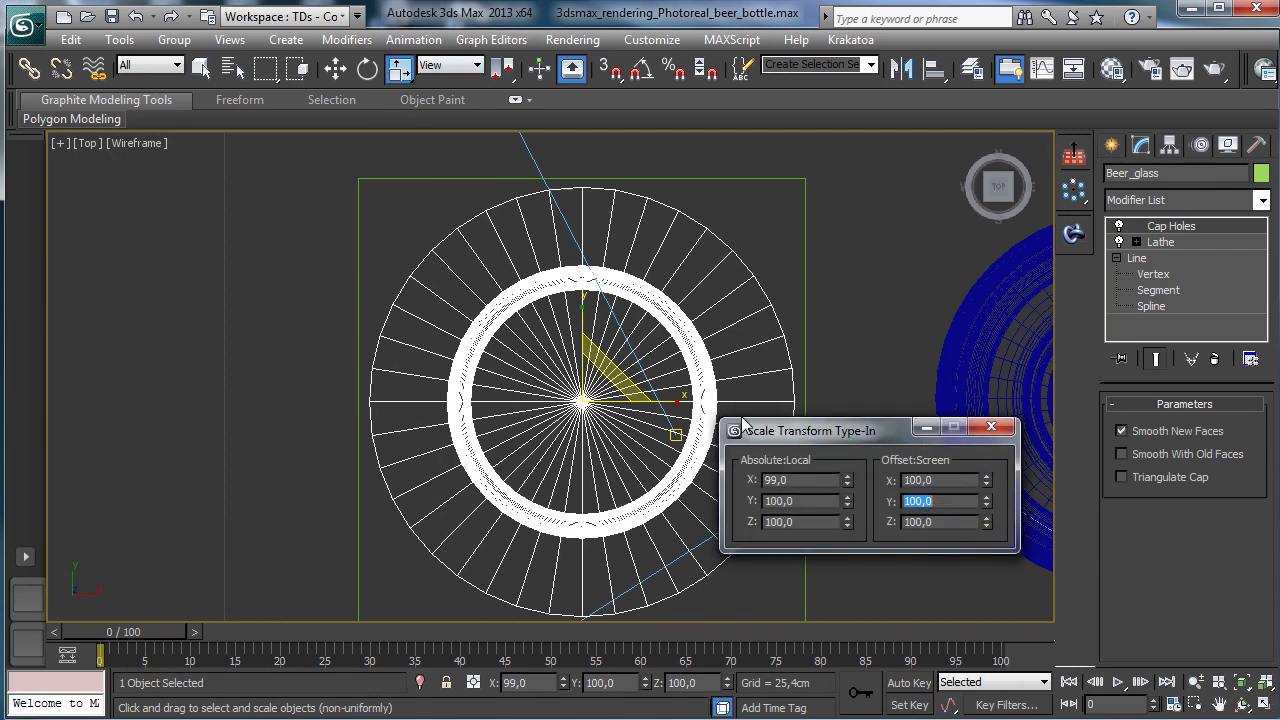
type("99")
key("Return")
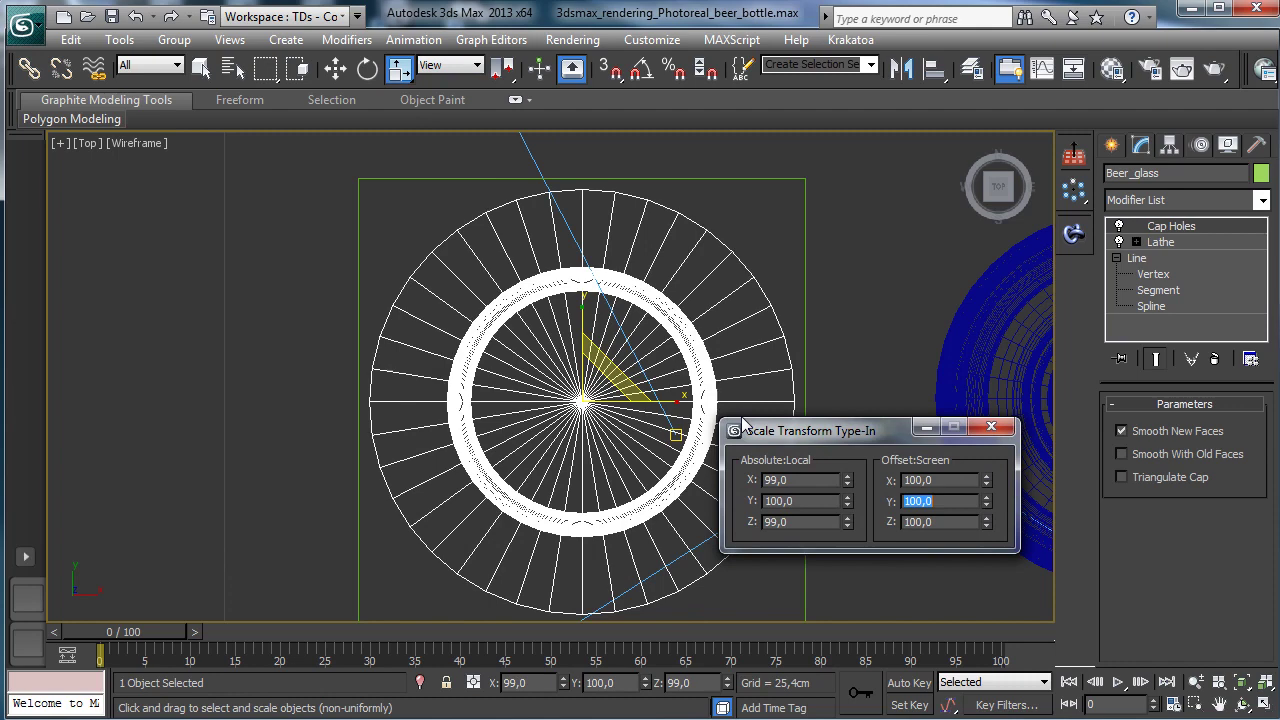
left_click(1265, 707)
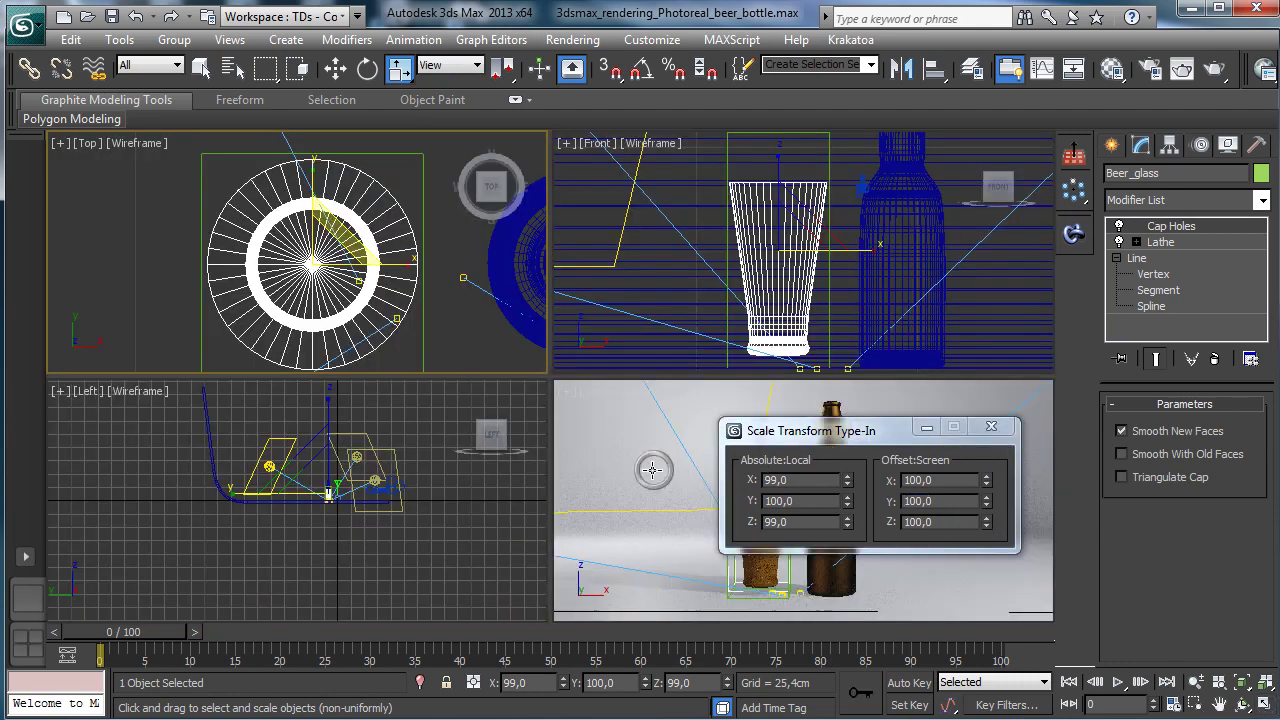
left_click(1214, 68)
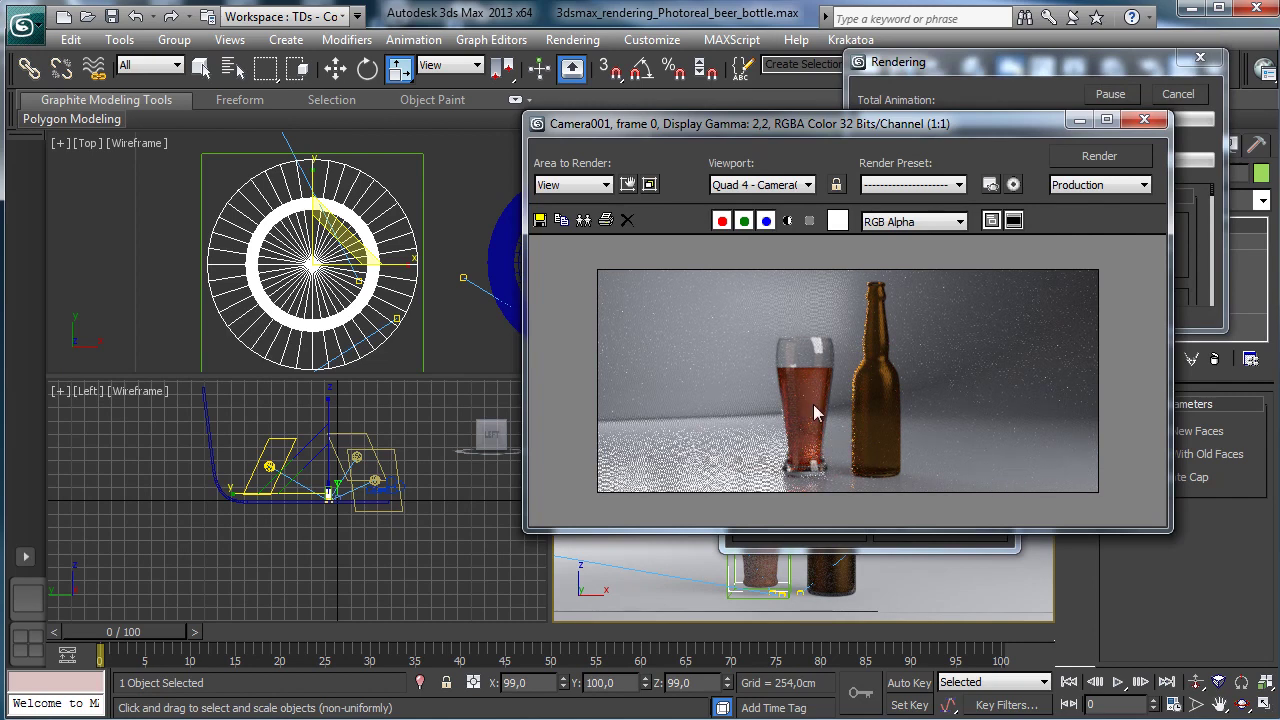
Step: Restart the test render, move the frame window aside, and close the Scale Transform Type-In
left_click(1178, 94)
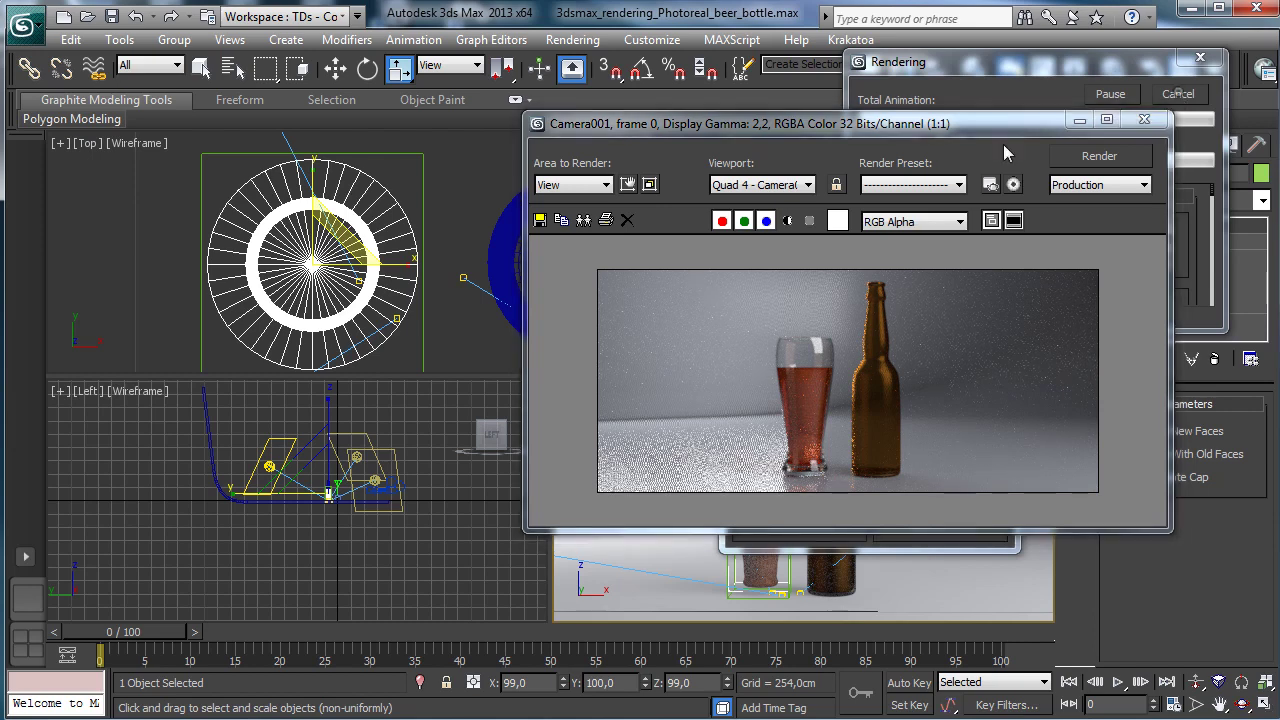
key("shift+q")
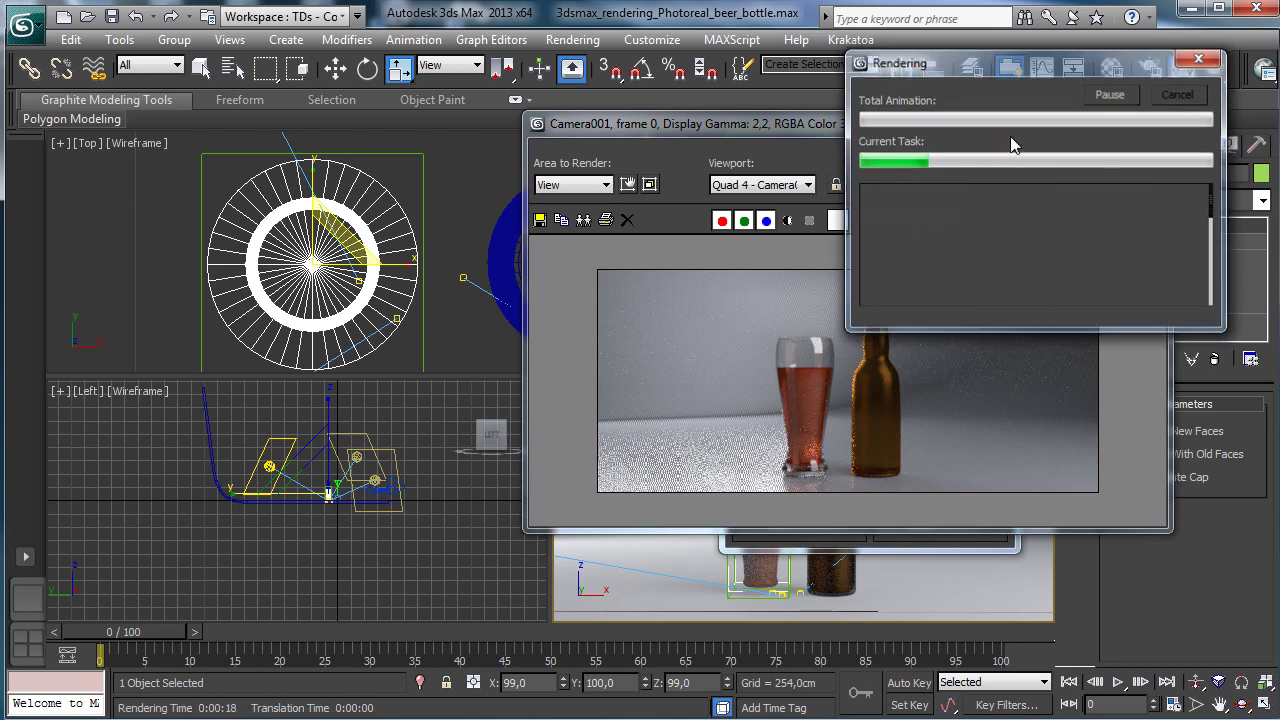
left_click_drag(918, 135, 466, 127)
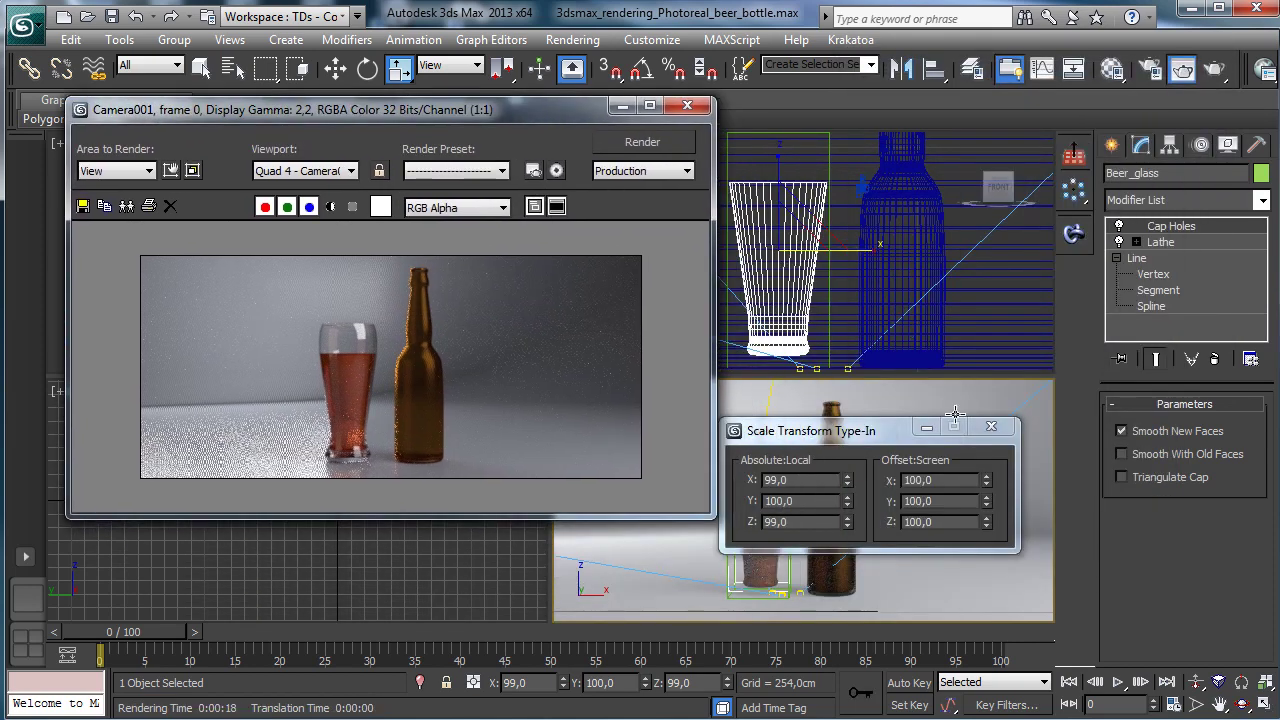
left_click(991, 427)
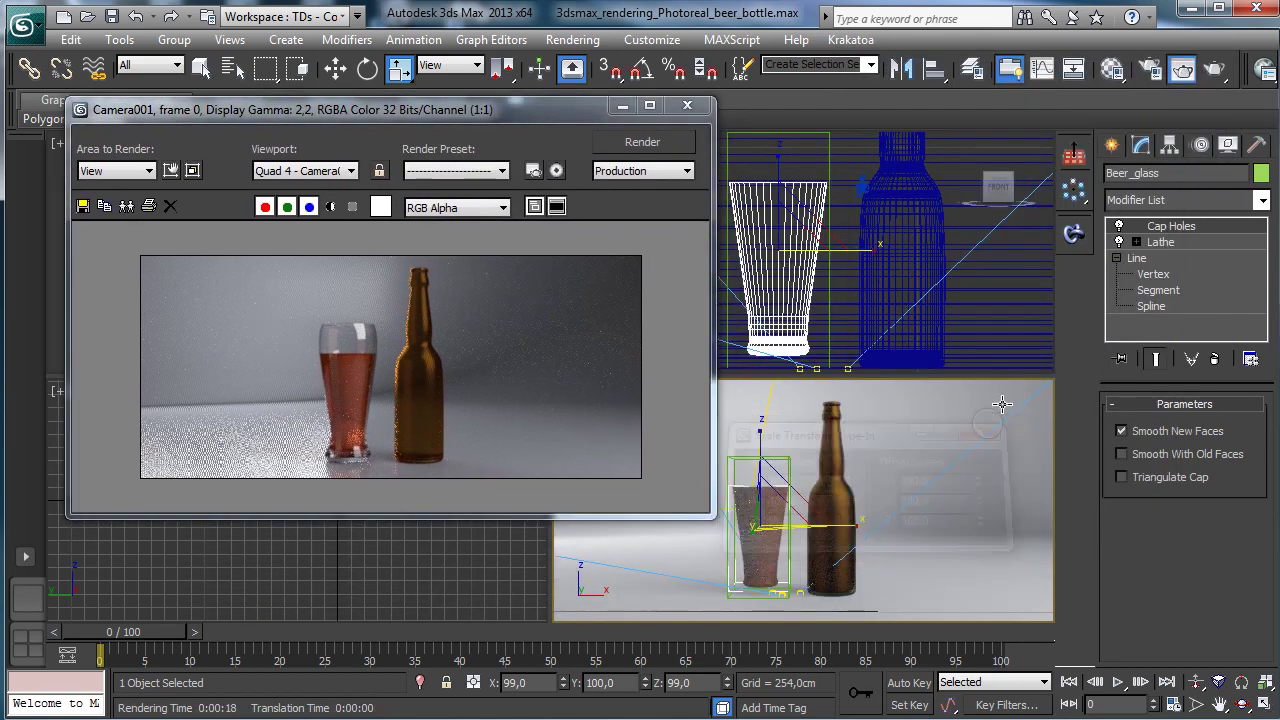
Step: Open the Bottle material in the Material Editor with a checkered preview background
left_click(687, 105)
left_click(1112, 68)
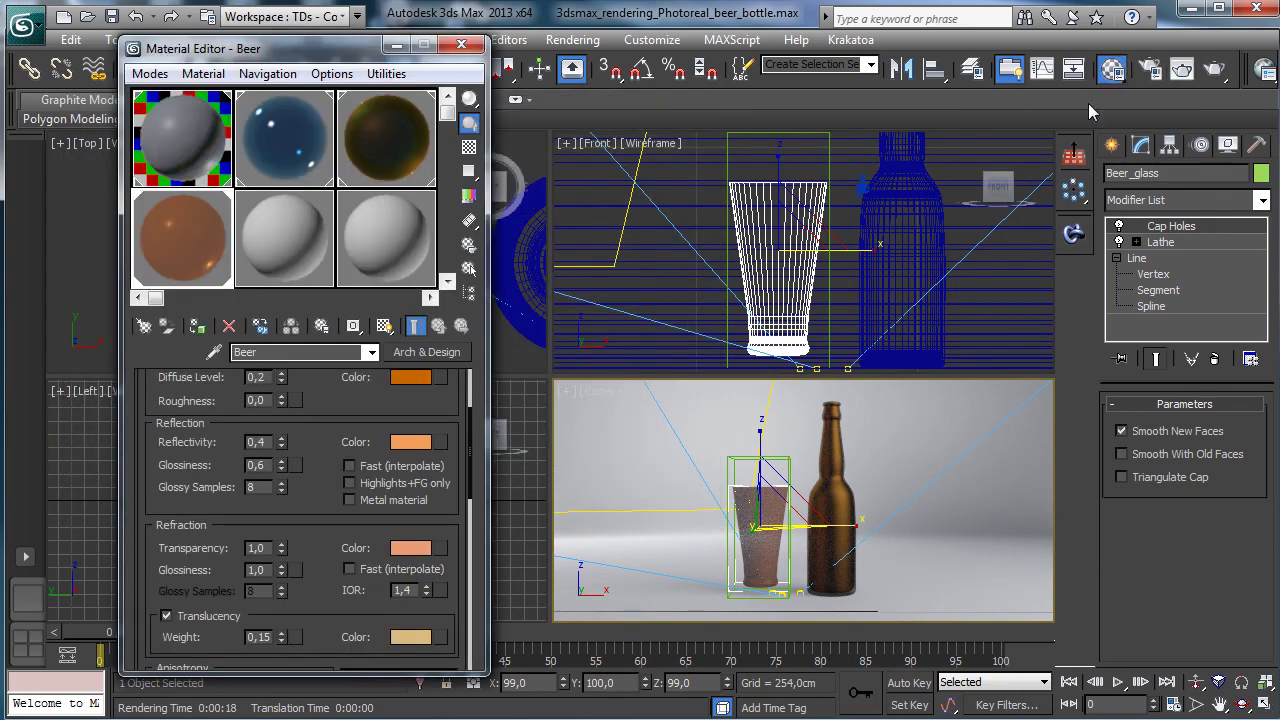
scroll(320, 437, "down", 8)
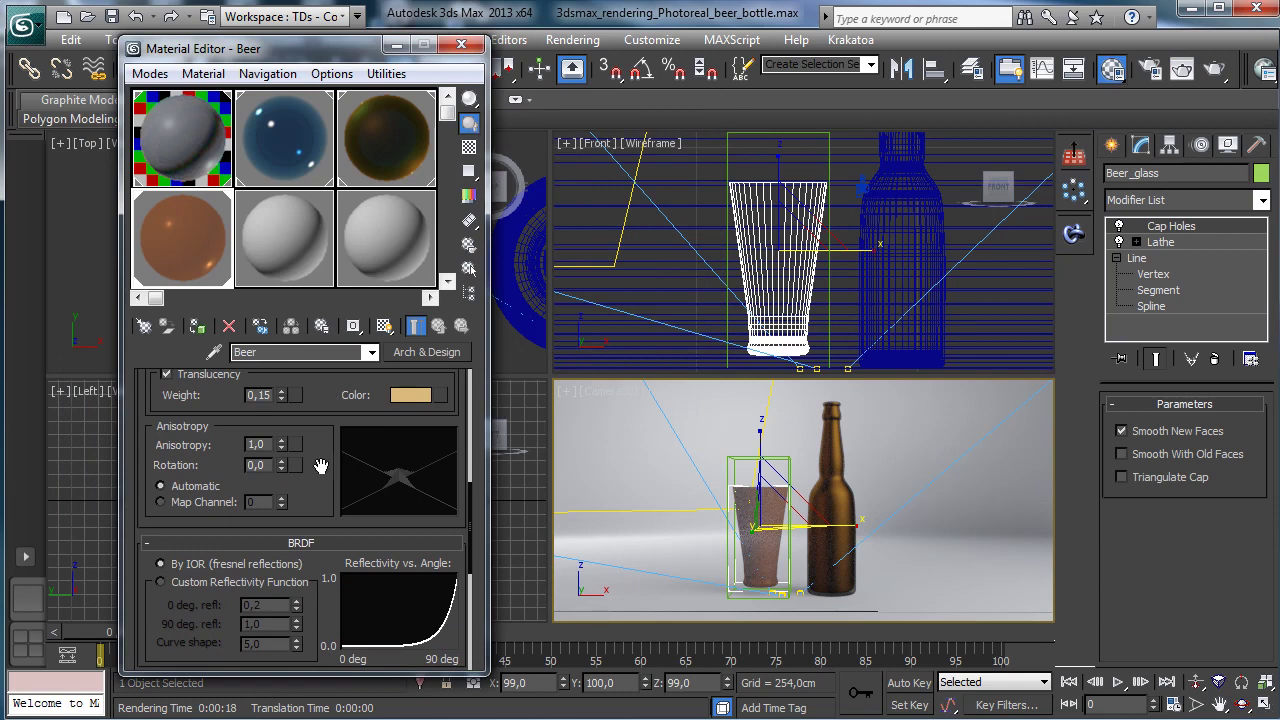
scroll(318, 473, "up", 5)
left_click(391, 179)
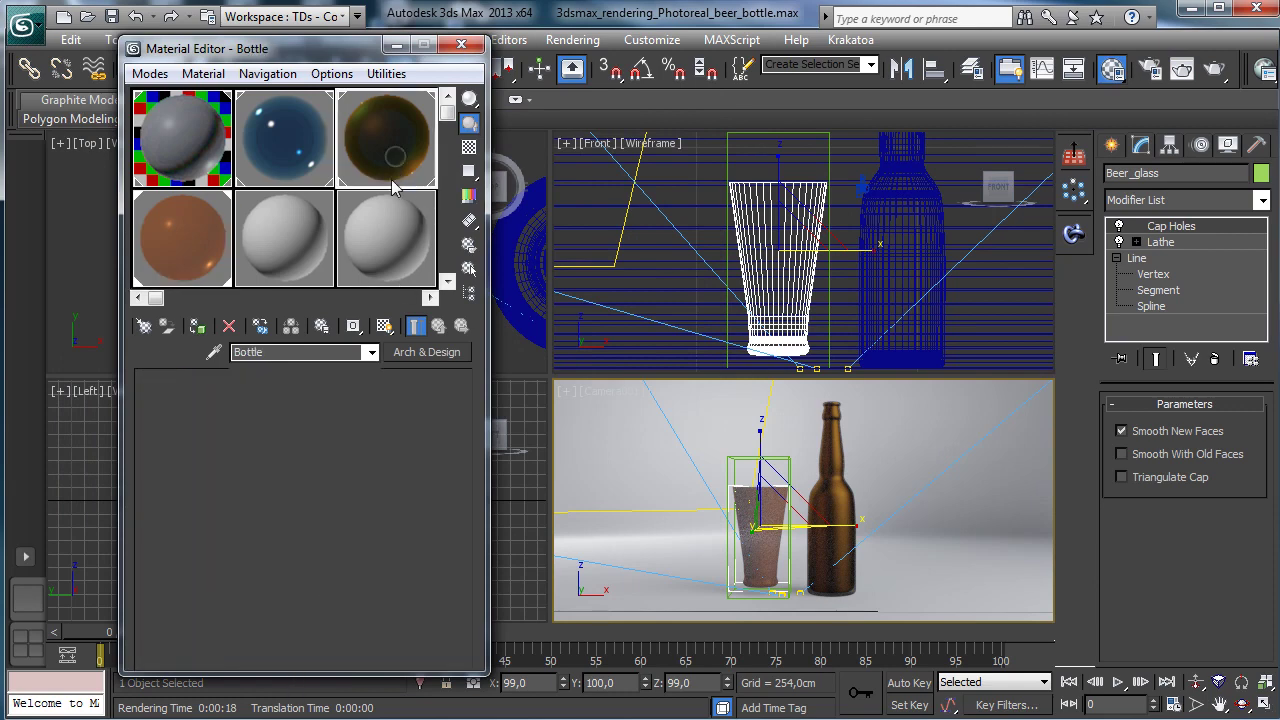
left_click(469, 147)
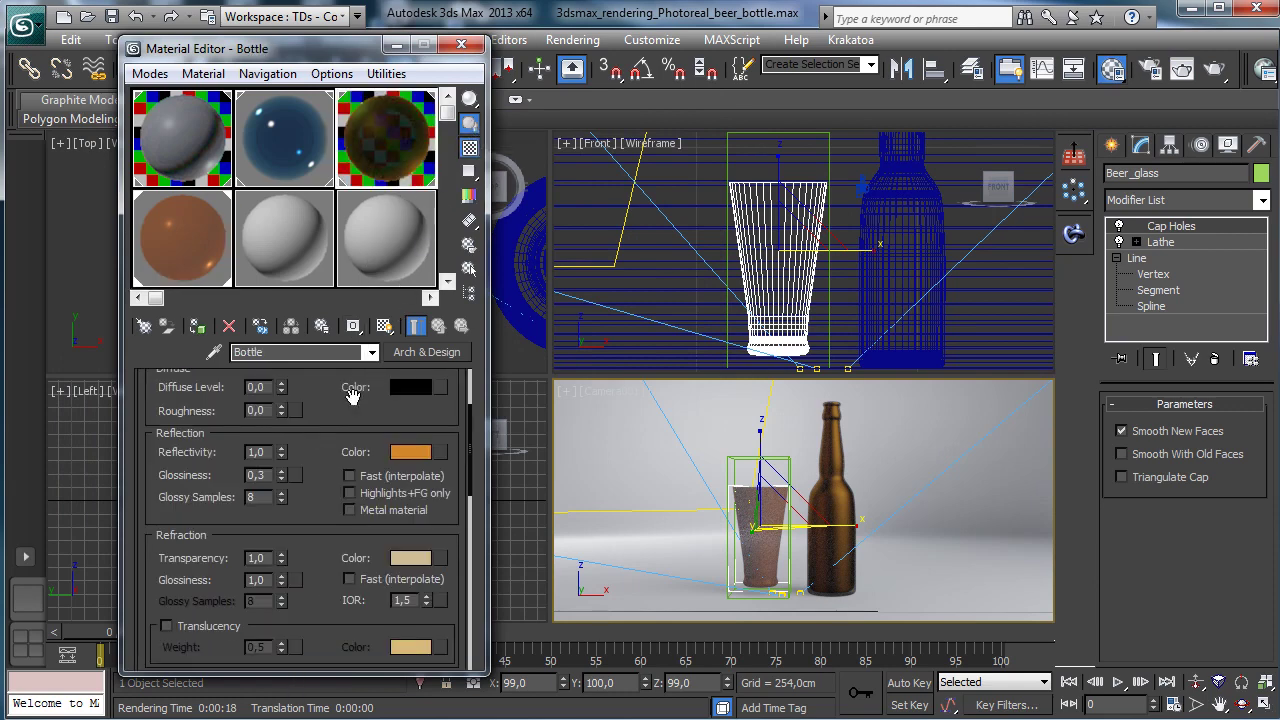
left_click_drag(329, 464, 336, 375)
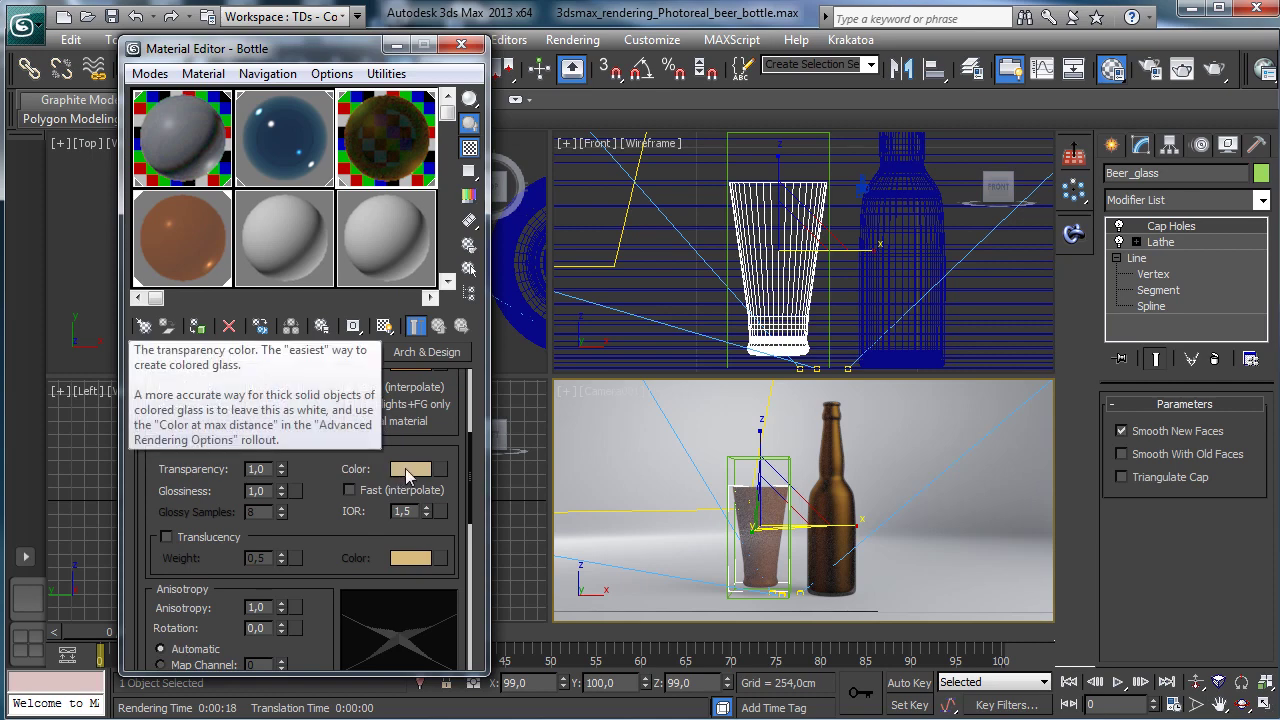
Step: Lighten the Bottle refraction colour to pale beige (0.725, 0.624, 0.467) and render
left_click(415, 472)
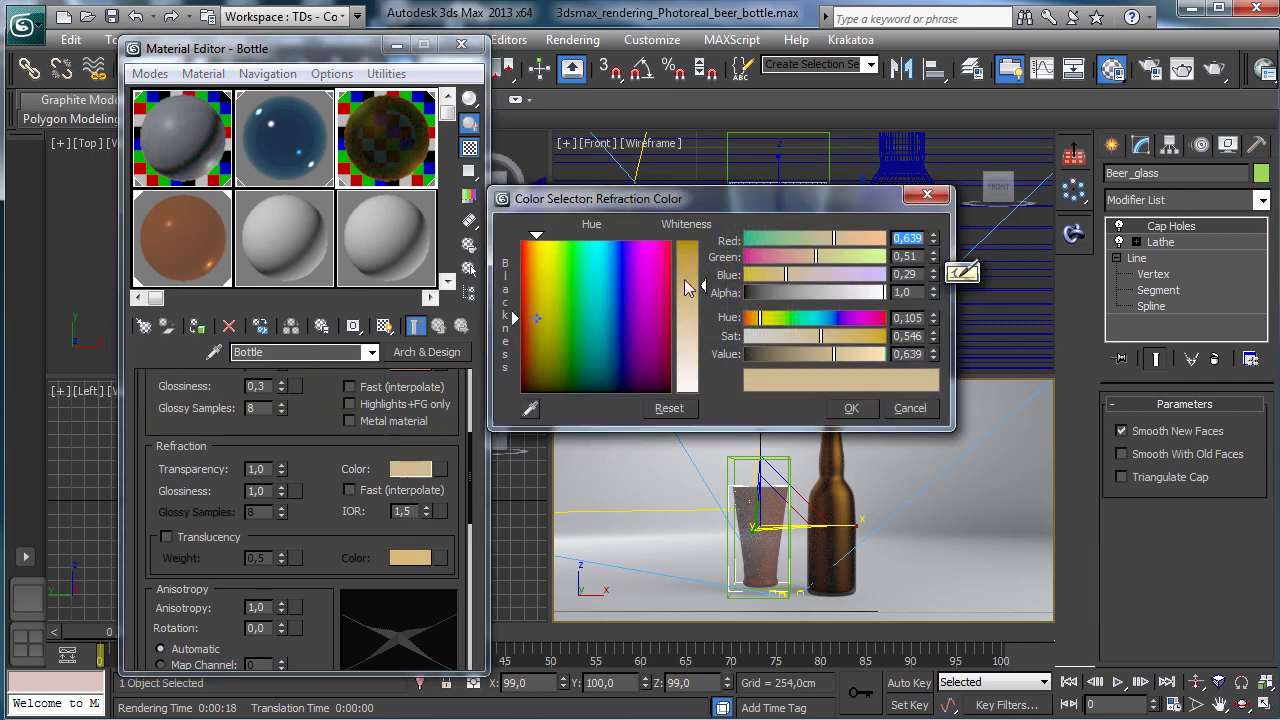
left_click_drag(685, 281, 702, 319)
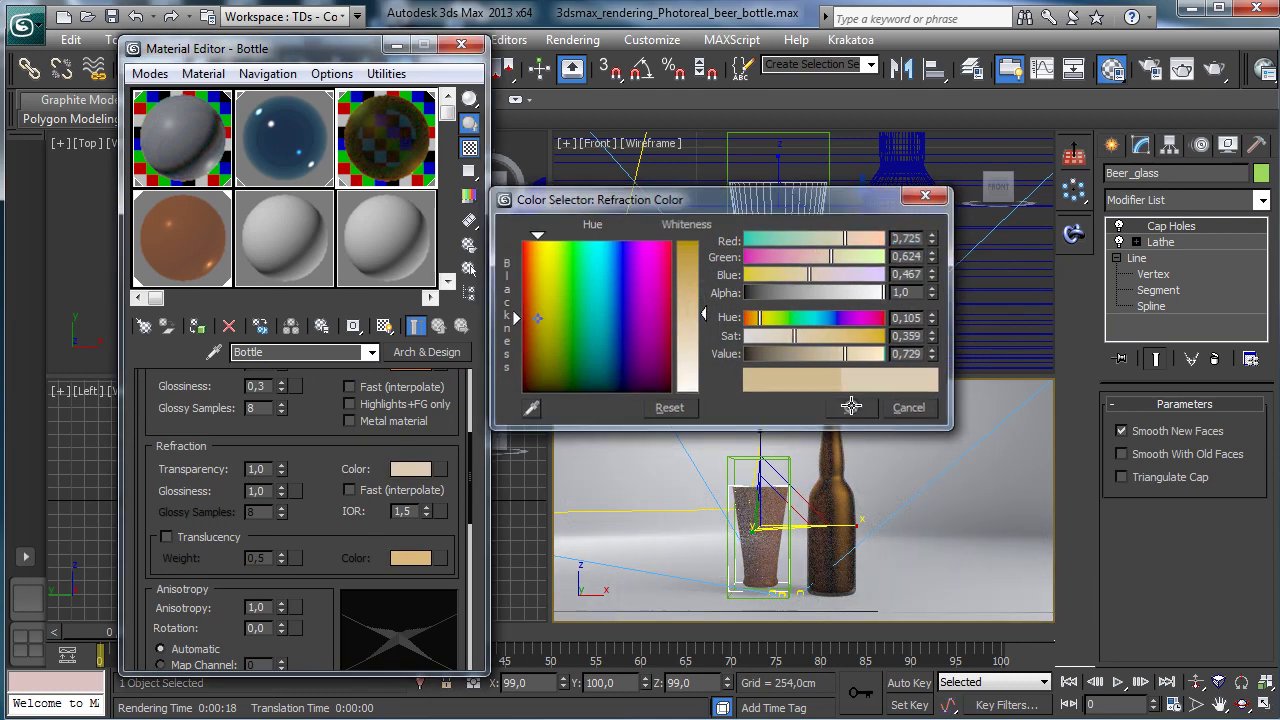
left_click(851, 405)
left_click(1214, 68)
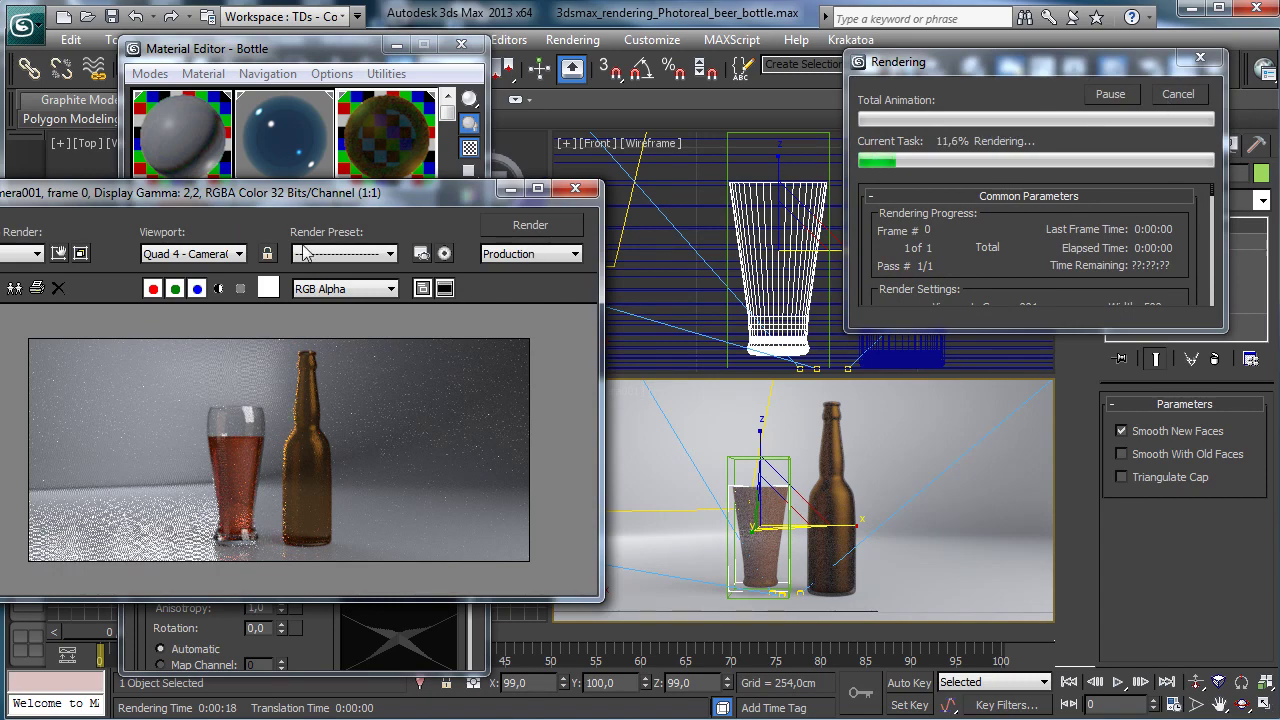
Step: Cancel the running camera render with Esc and close its frame window
key("Escape")
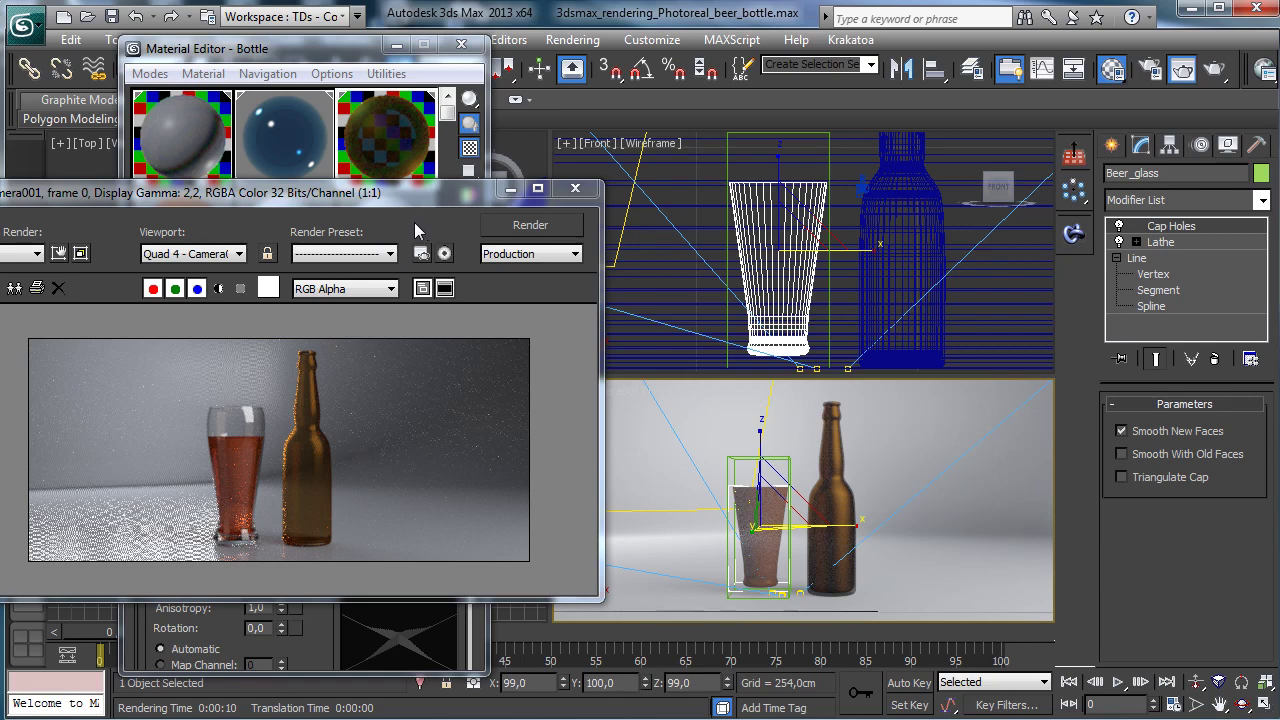
left_click(575, 188)
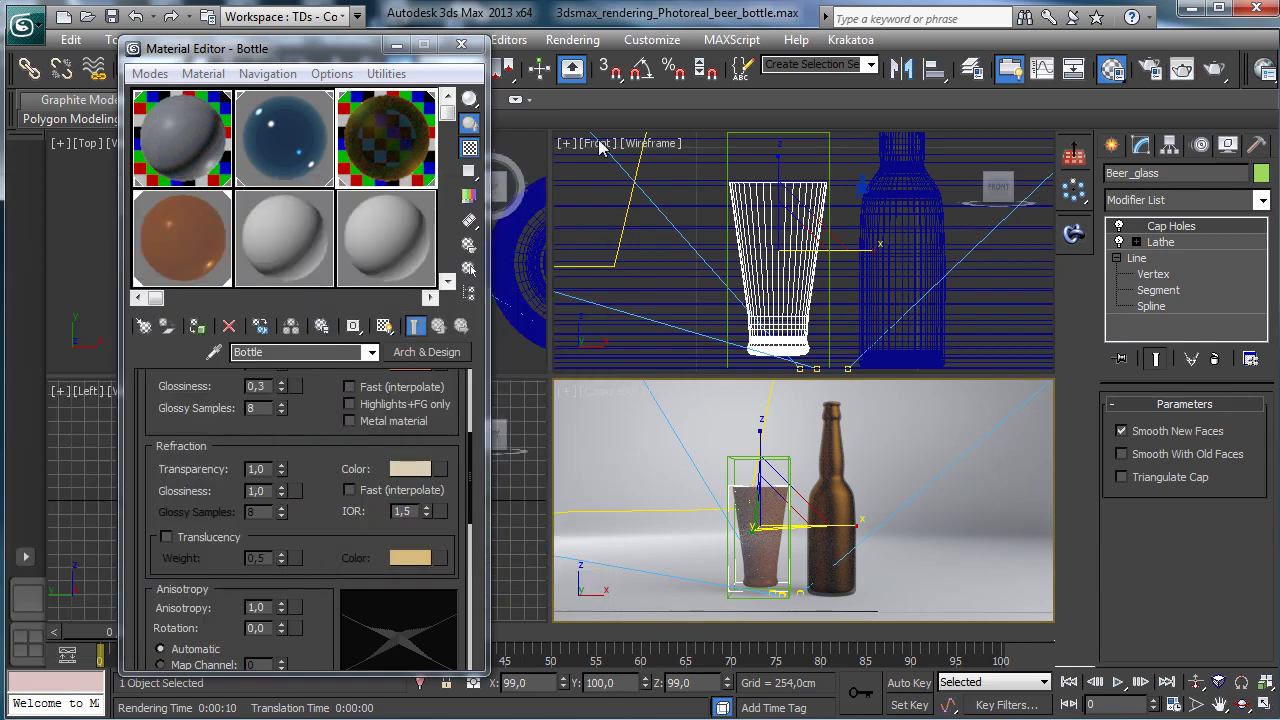
Step: Frame the lights in the Top view and set TPhotometricLight001 intensity to 1800 cd
left_click(396, 46)
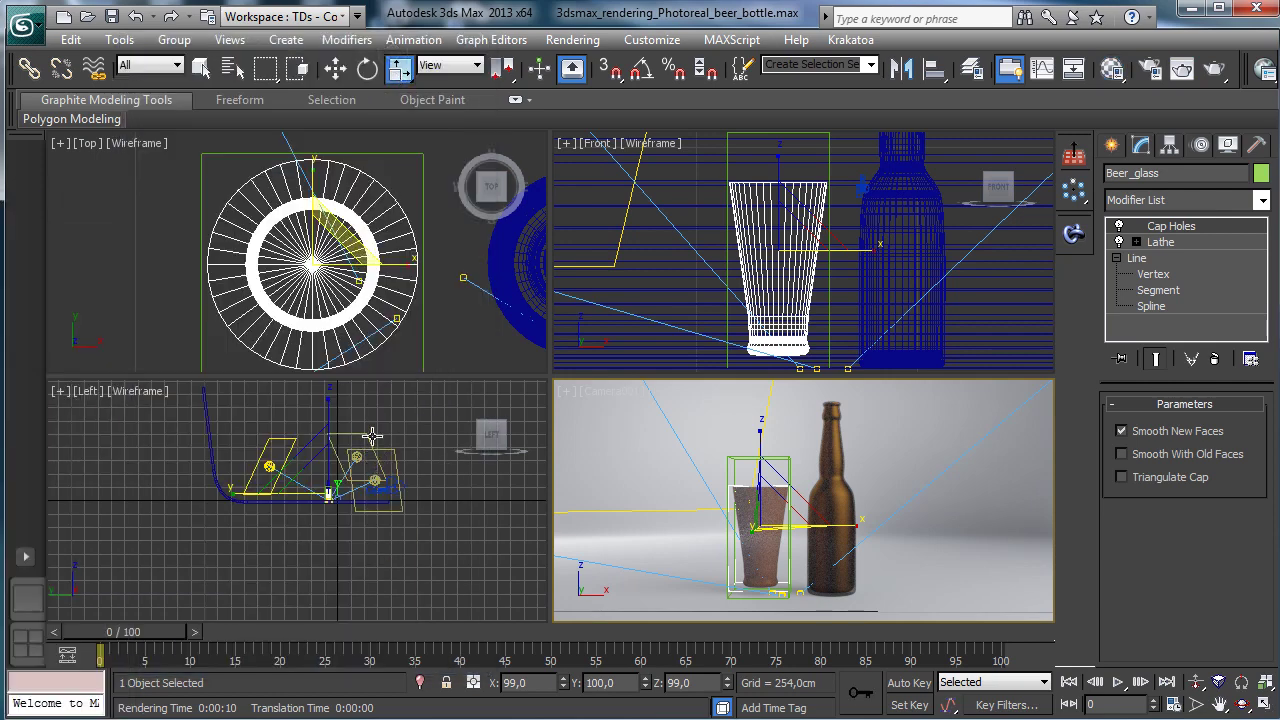
left_click(412, 308)
left_click(792, 443)
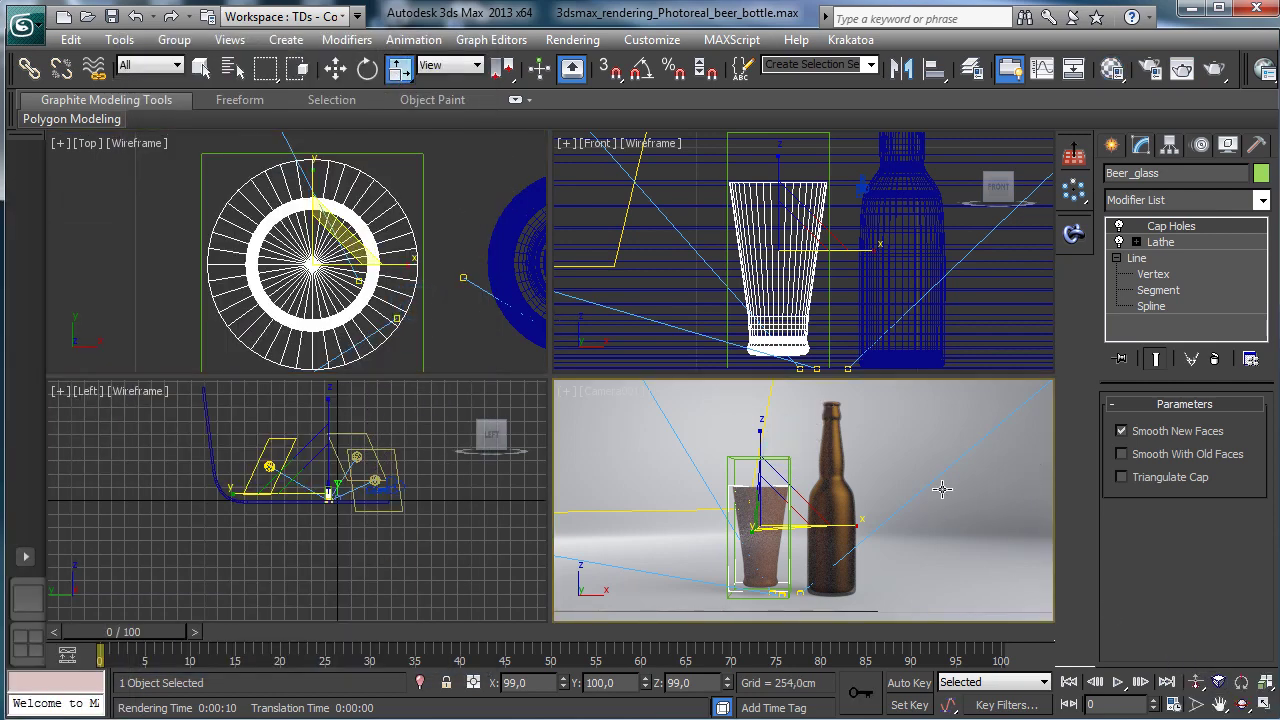
right_click(423, 294)
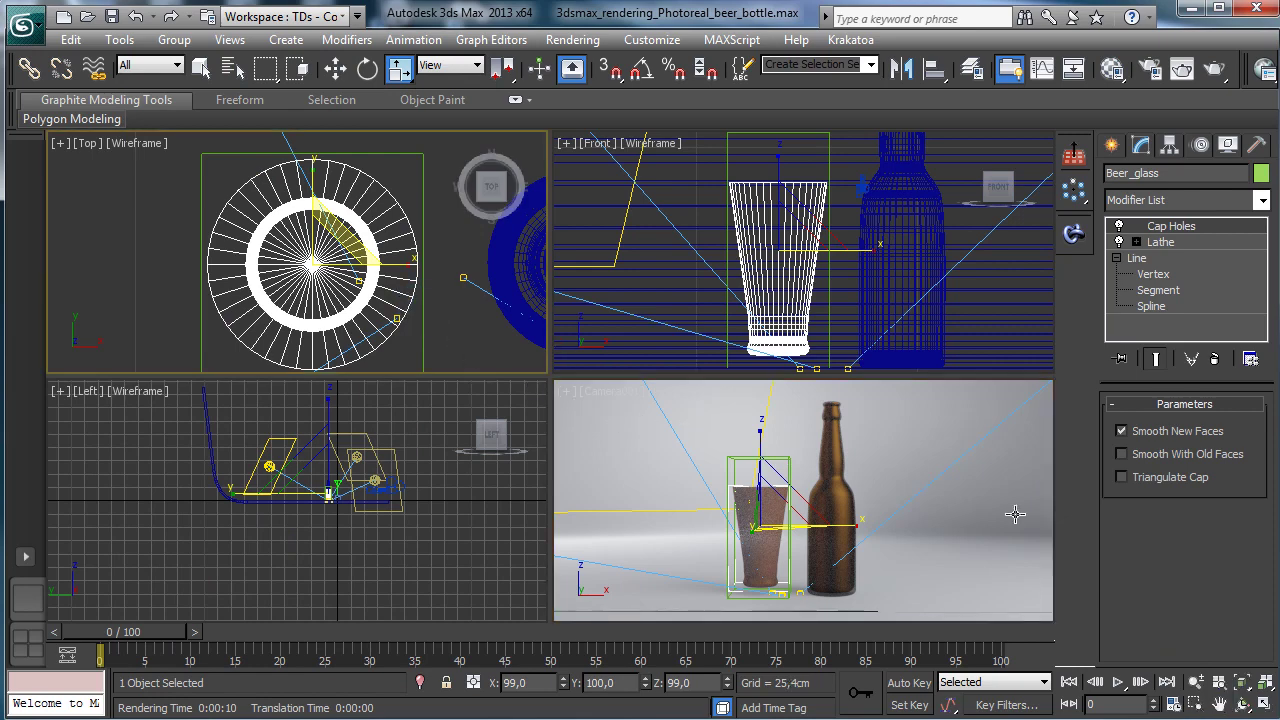
left_click(1241, 682)
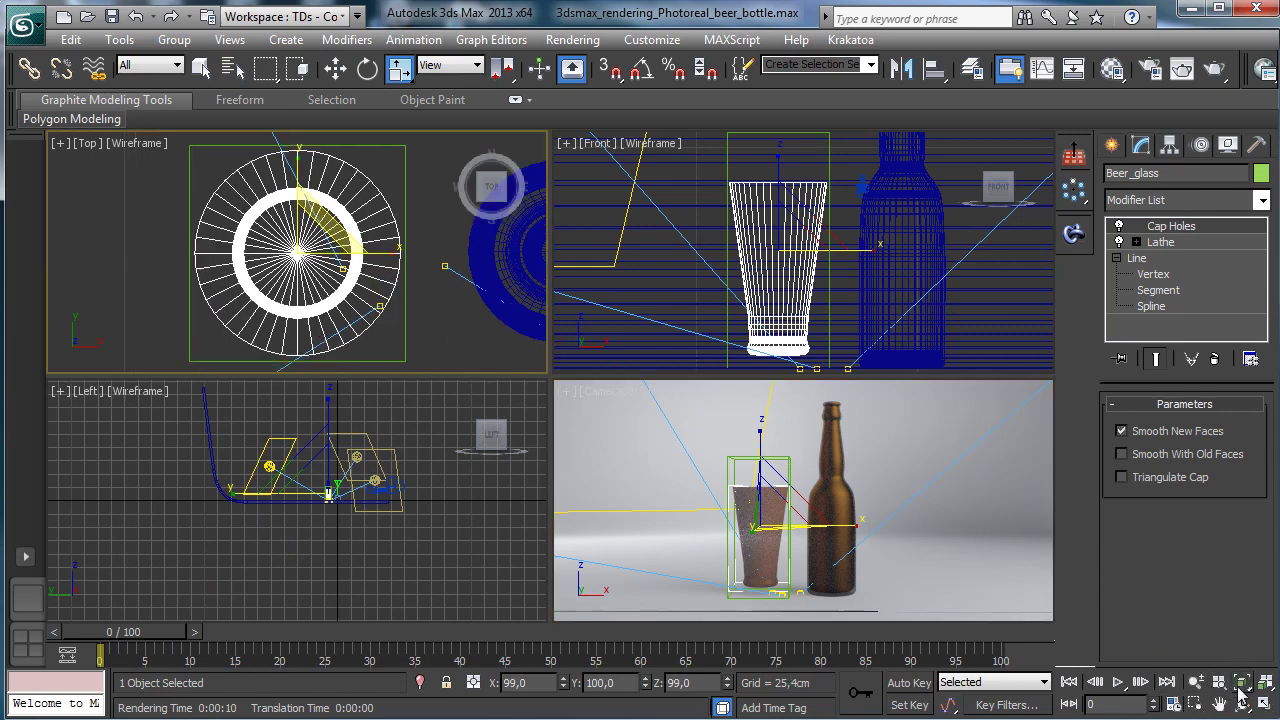
left_click_drag(1241, 682, 1241, 640)
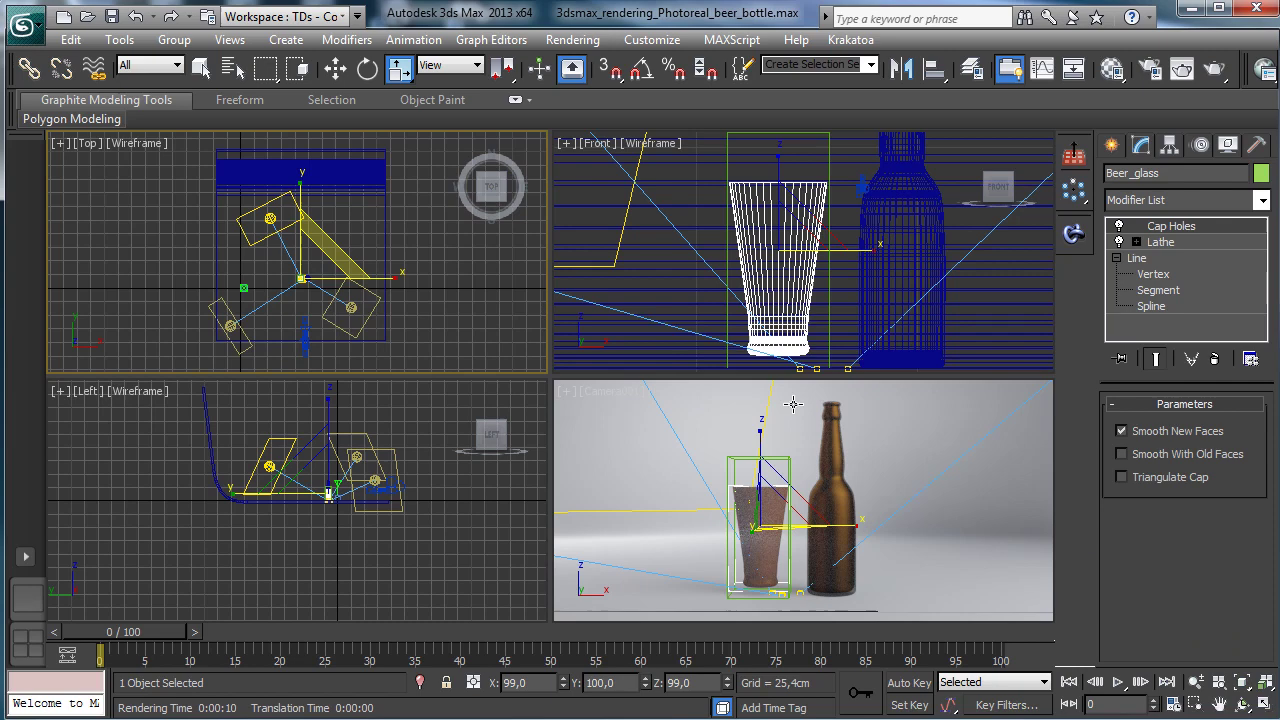
left_click(370, 314)
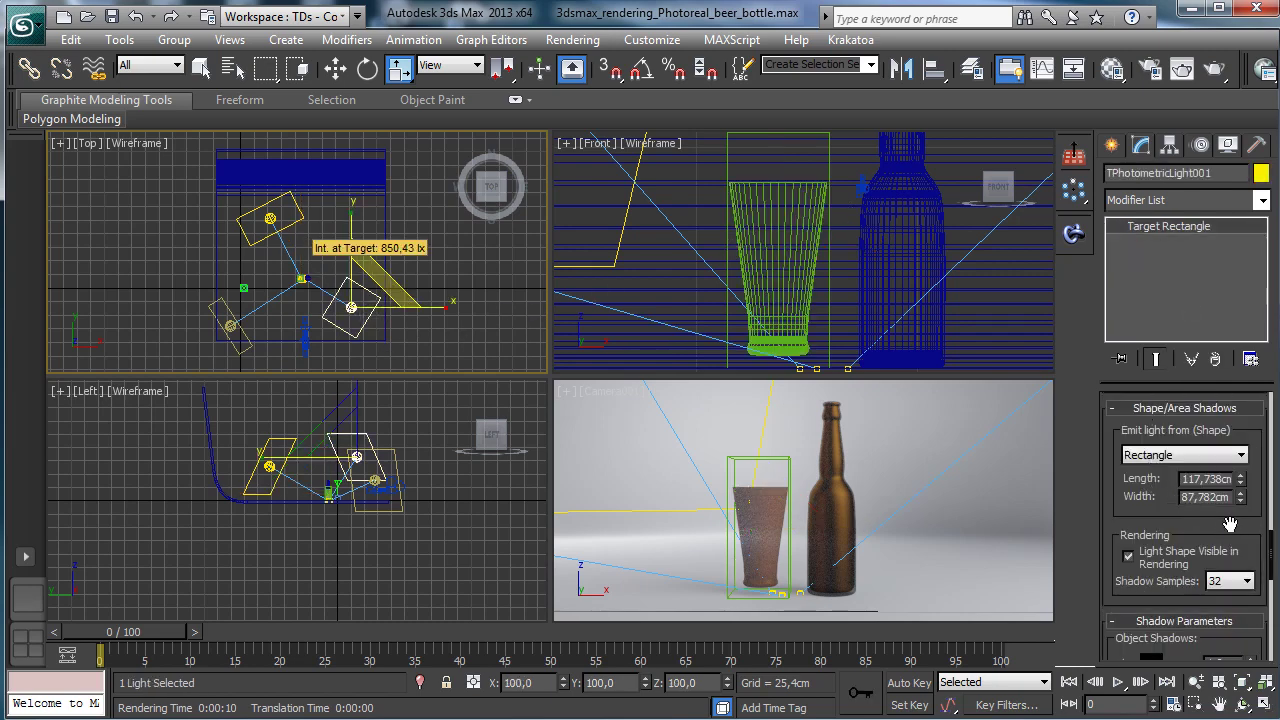
scroll(1225, 522, "up", 2)
scroll(1210, 522, "up", 3)
scroll(1185, 535, "up", 3)
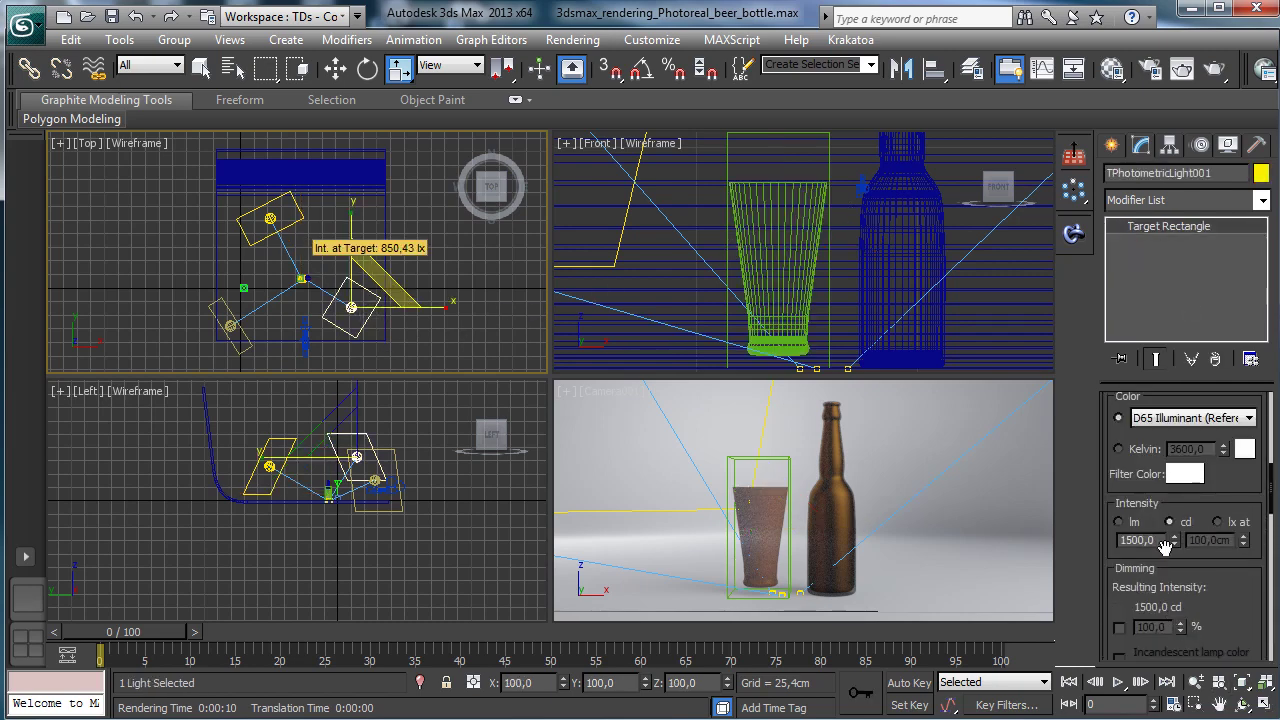
double_click(1150, 540)
type("18")
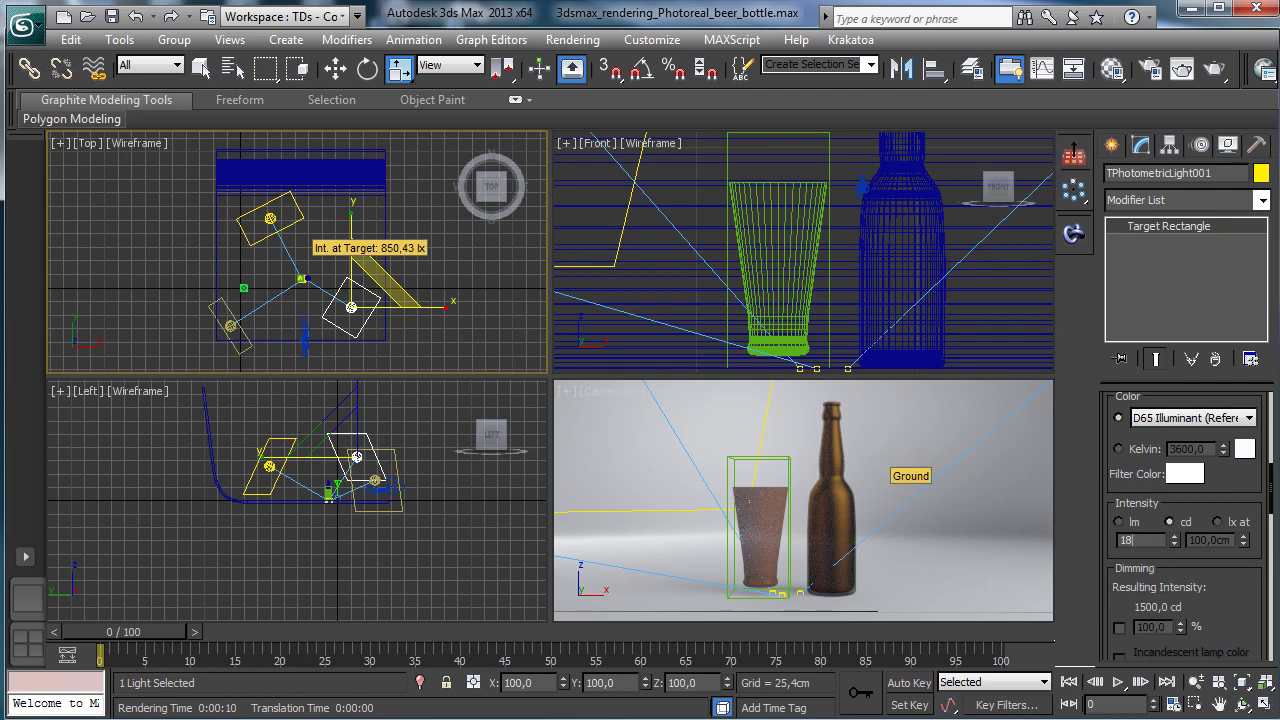
key("Return")
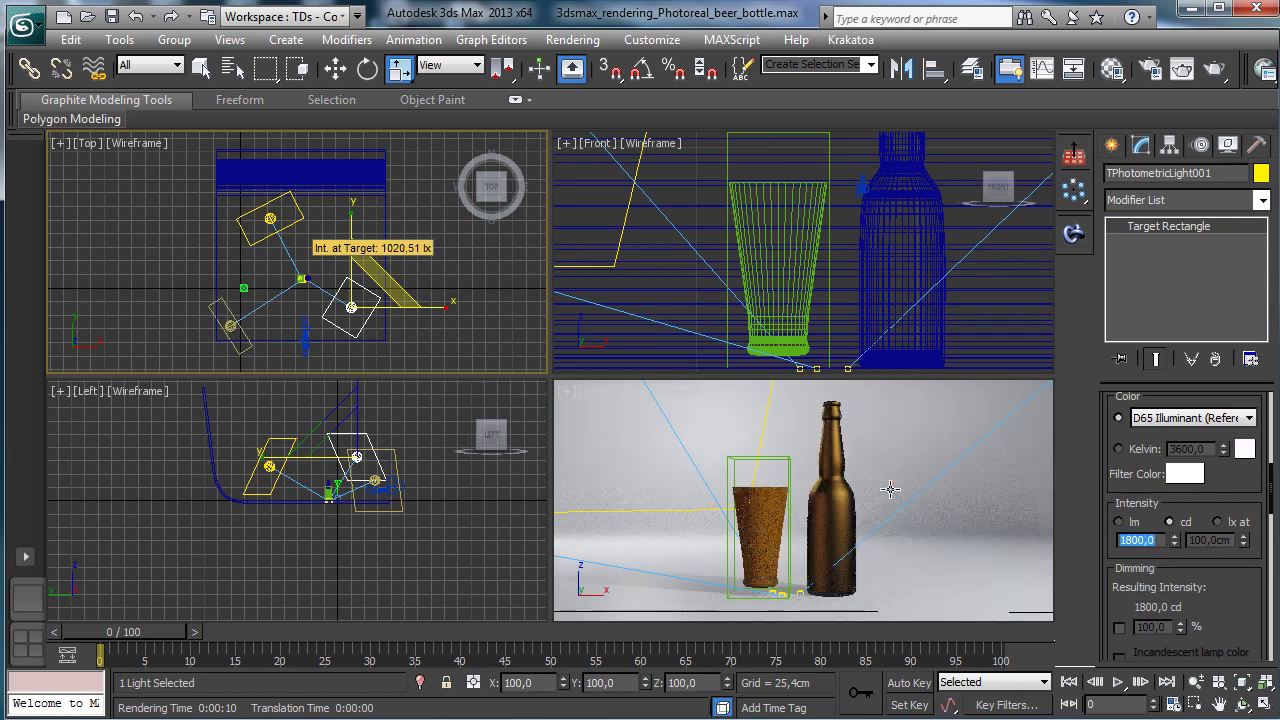
Step: Set TPhotometricLight002 intensity to 1000 cd
left_click(230, 322)
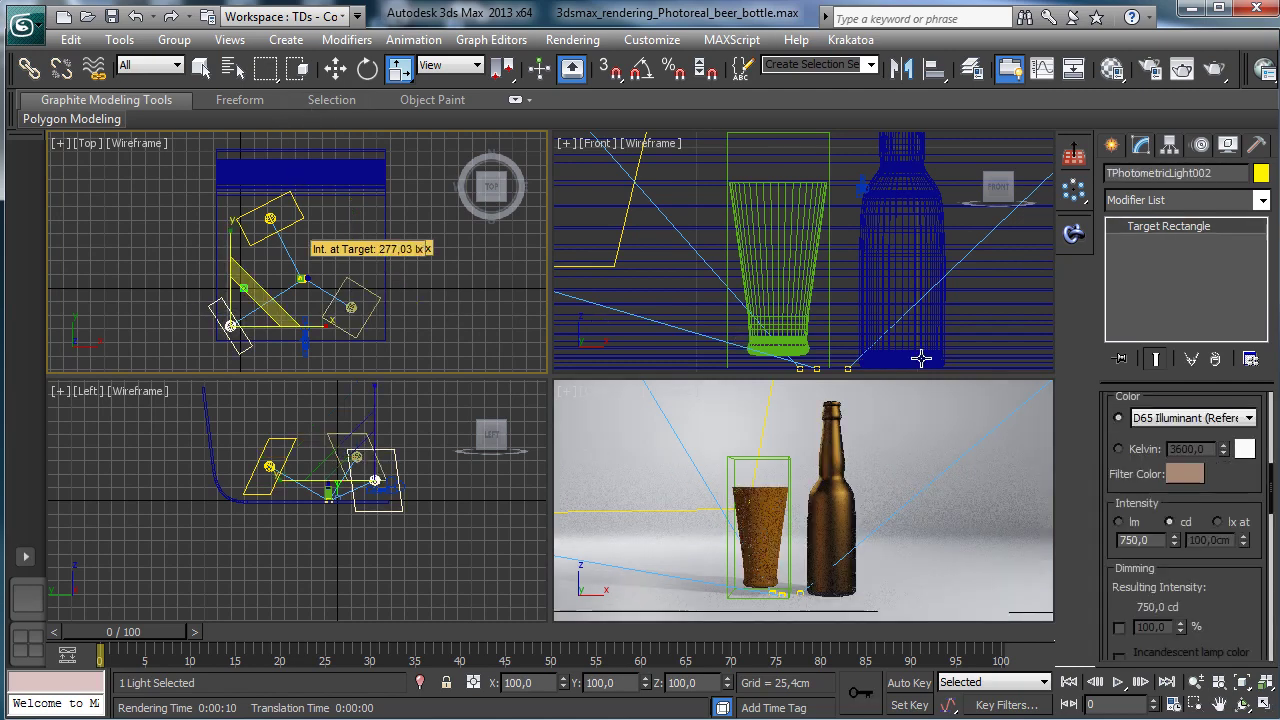
double_click(1145, 540)
type("1000")
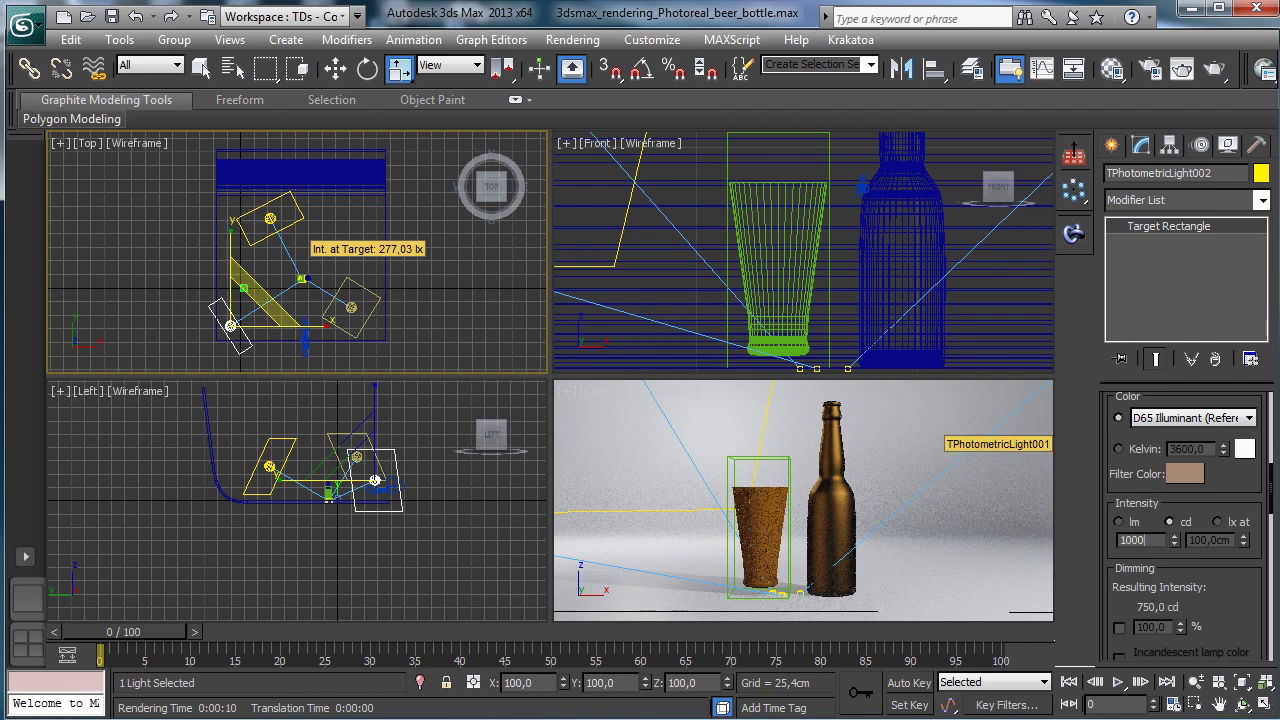
key("Return")
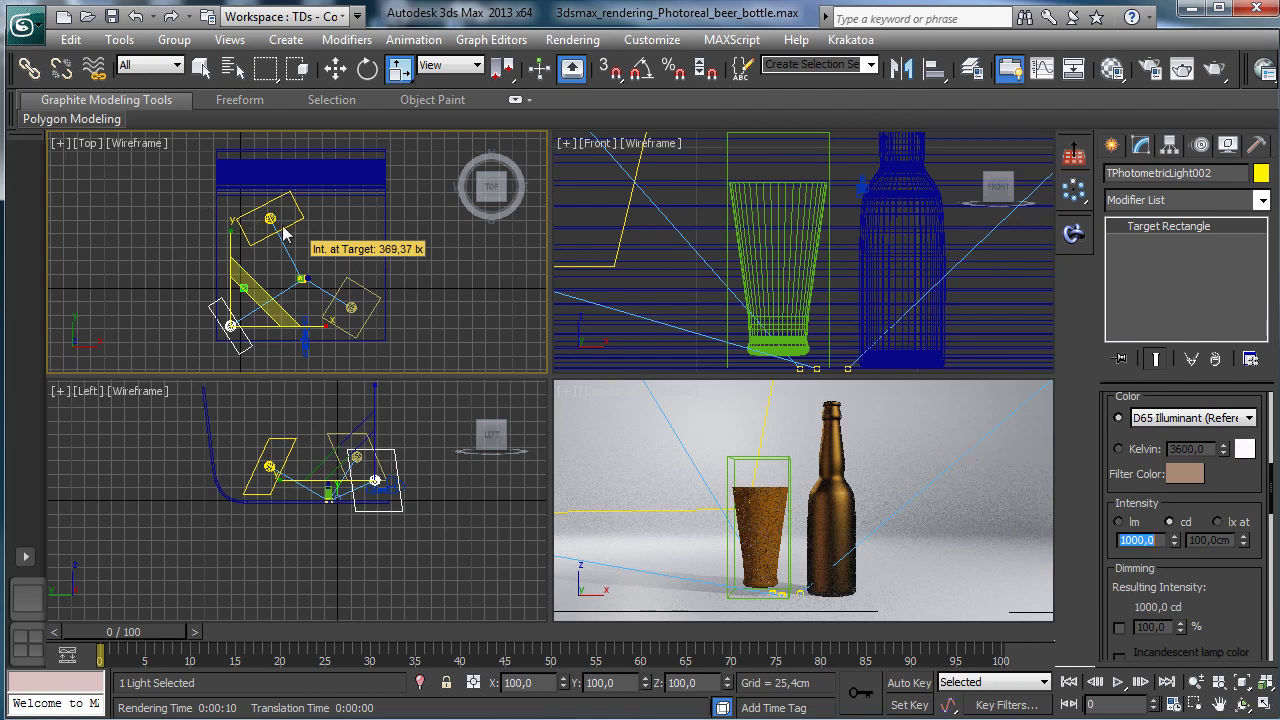
left_click(281, 227)
Step: Move TPhotometricLight003 toward the backdrop in the Top view
left_click(335, 67)
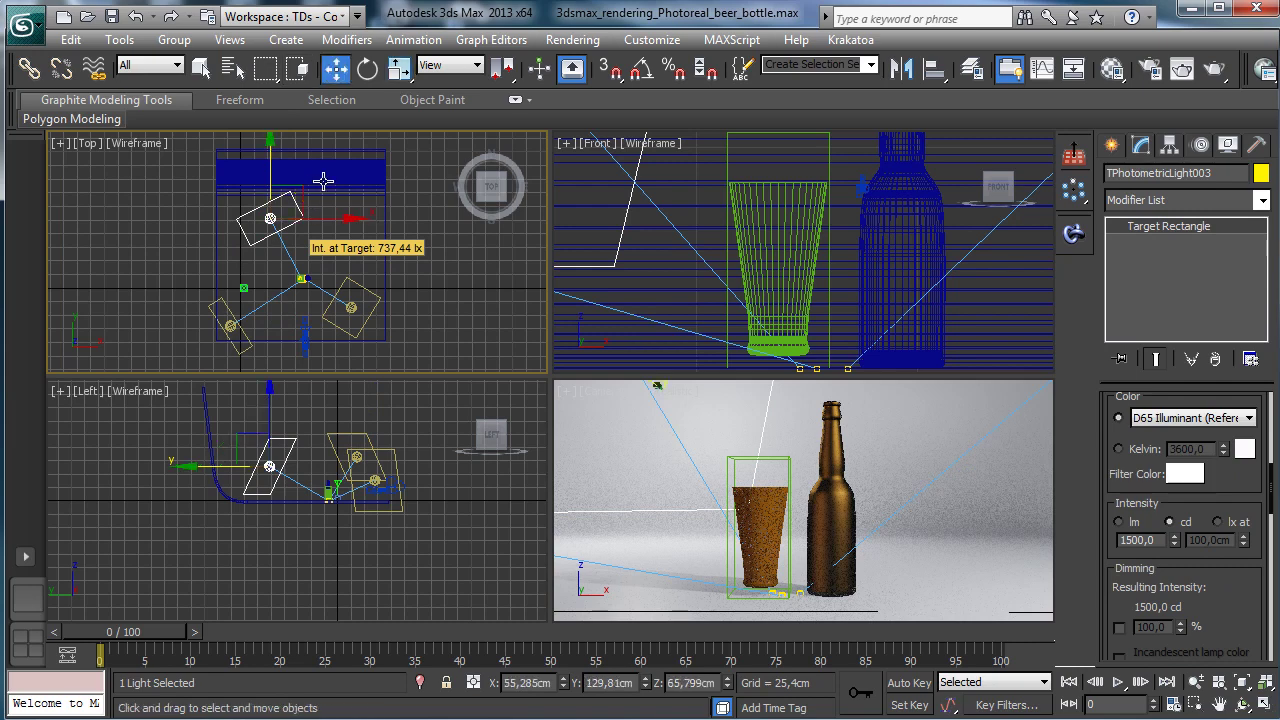
left_click_drag(301, 194, 330, 188)
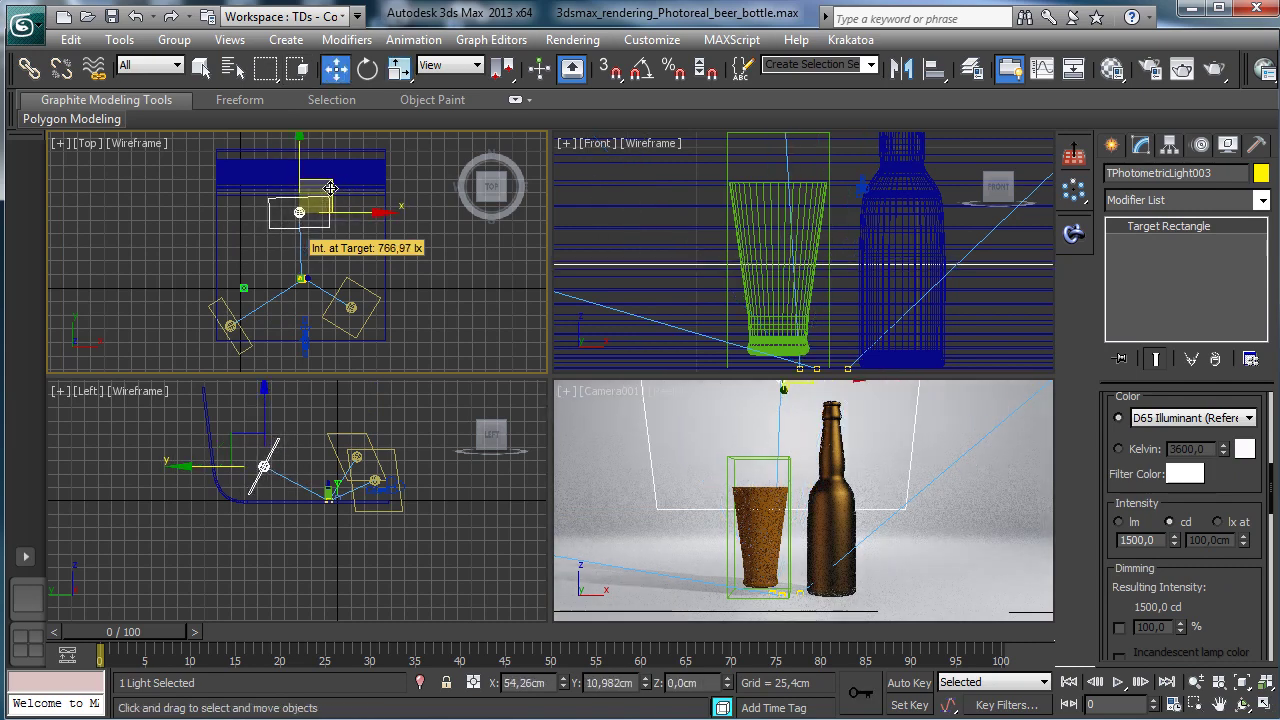
right_click(686, 443)
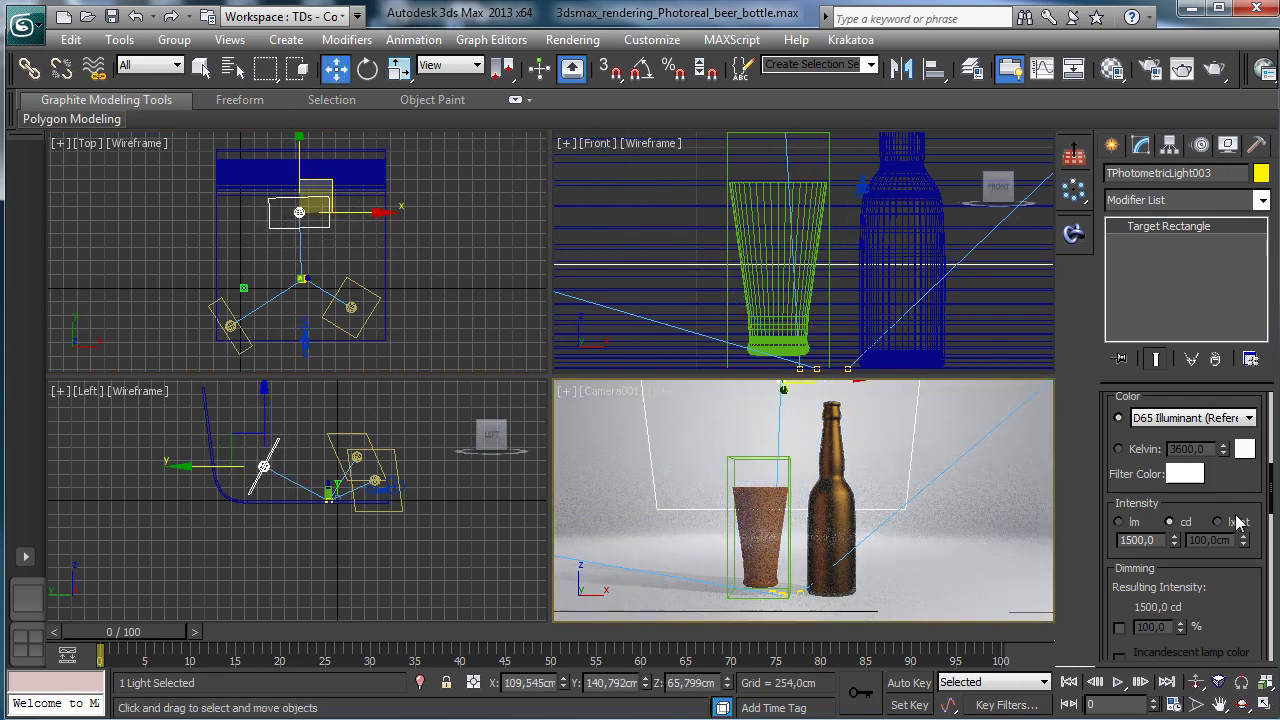
Step: Widen TPhotometricLight003's rectangle to 171.615 cm and start a camera test render
scroll(1252, 566, "up", 1)
scroll(1252, 566, "up", 4)
scroll(1200, 585, "down", 4)
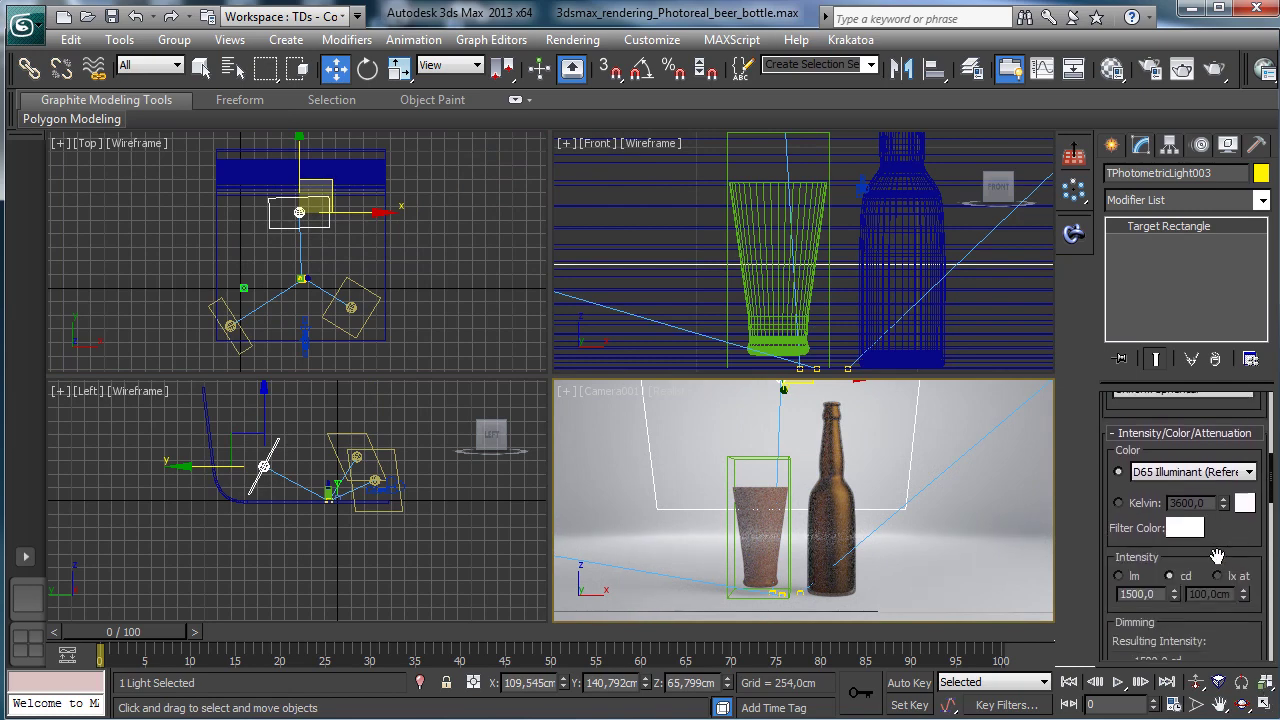
scroll(1165, 480, "up", 5)
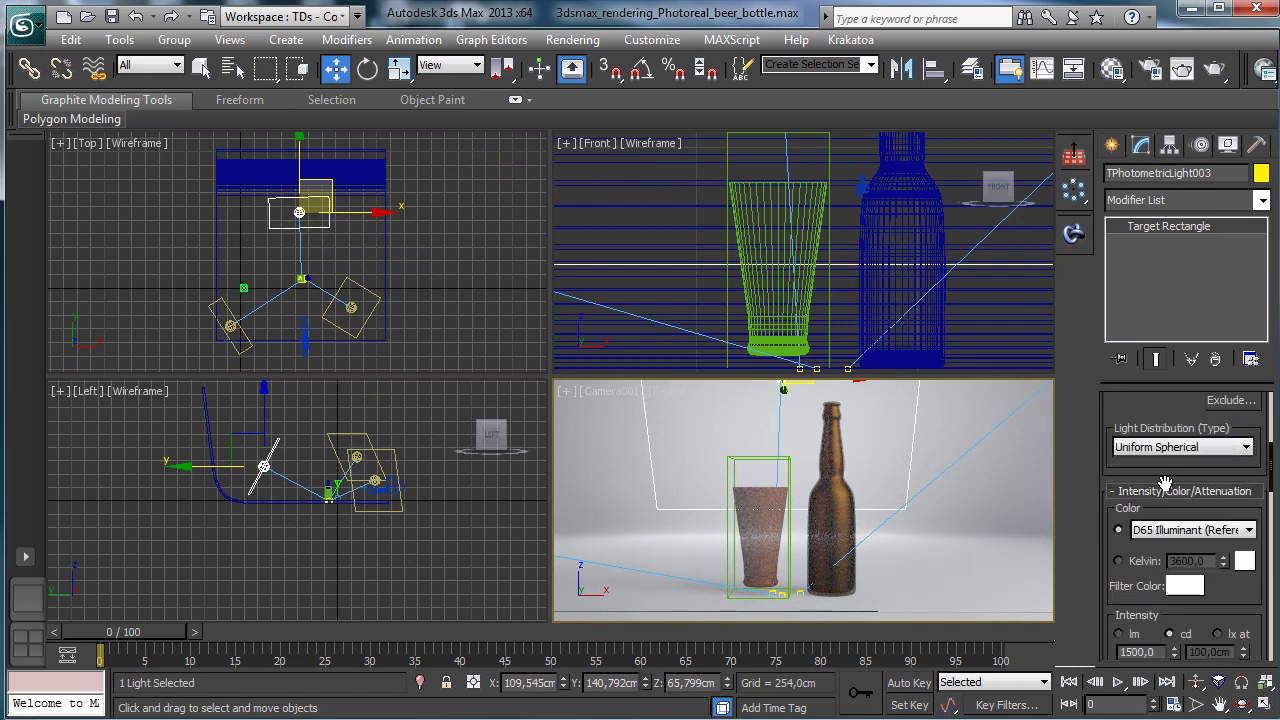
scroll(1153, 586, "down", 8)
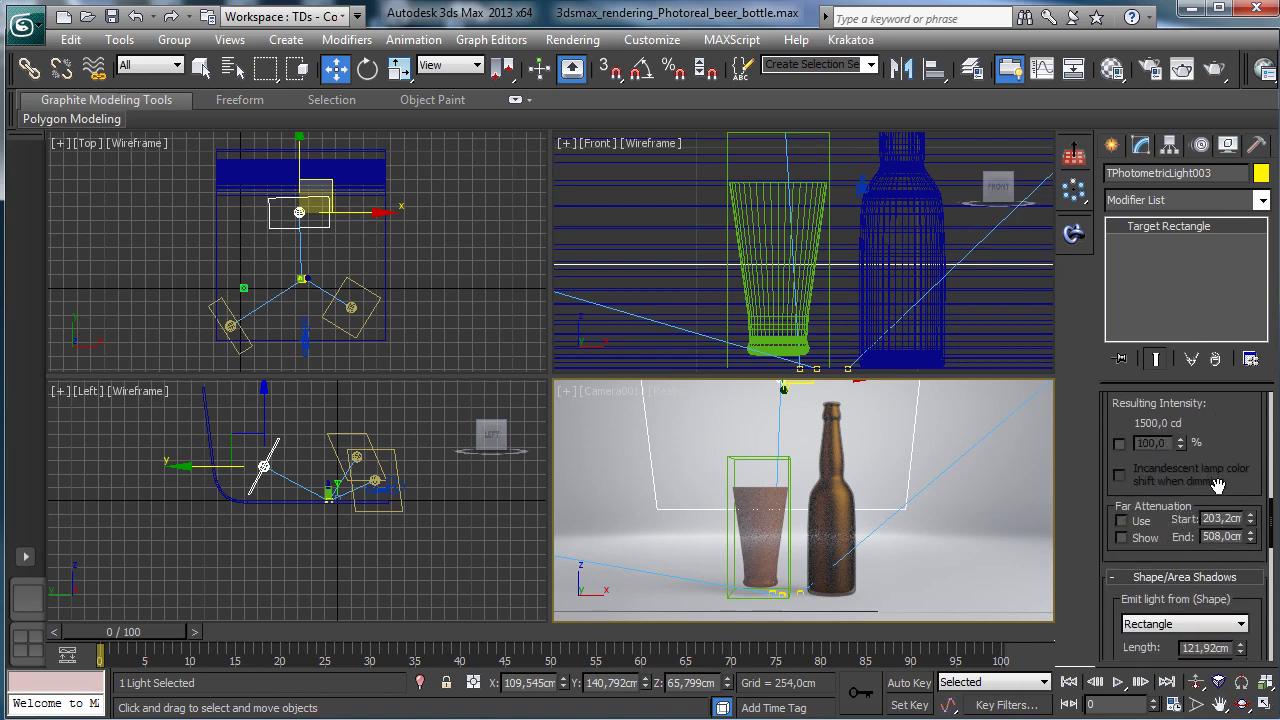
scroll(1240, 478, "down", 3)
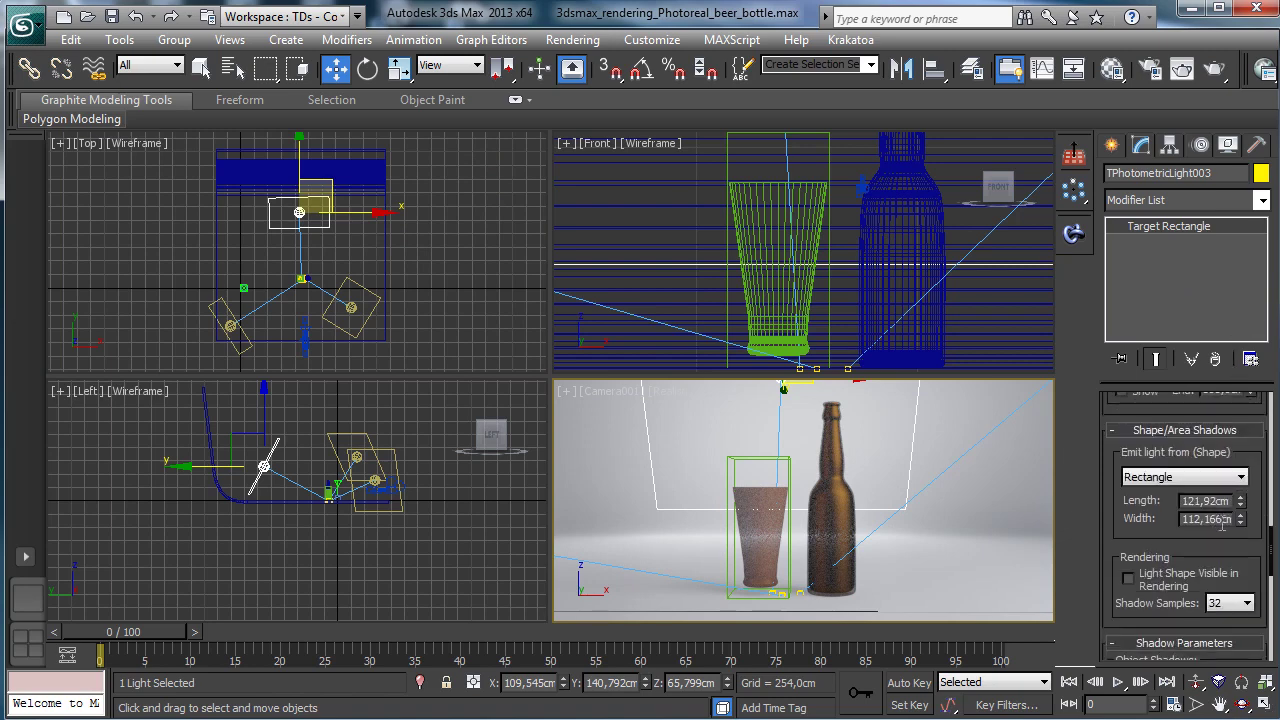
left_click_drag(1241, 523, 1241, 445)
right_click(928, 458)
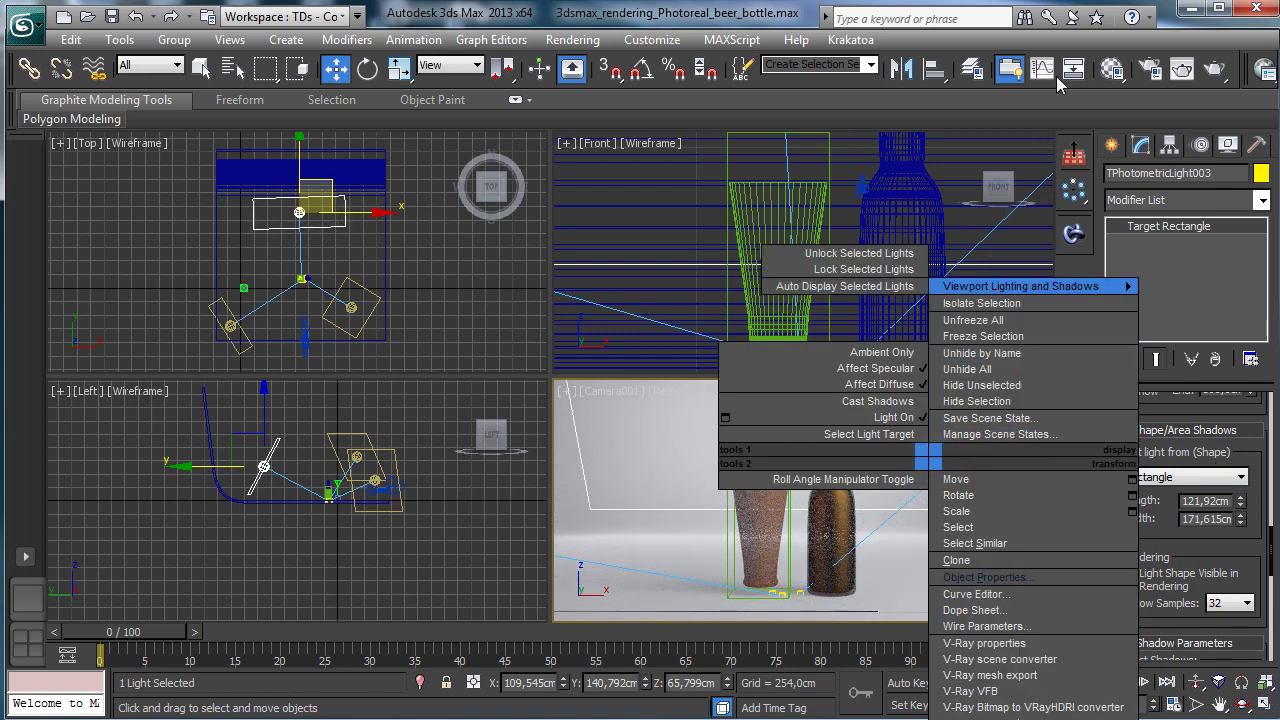
left_click(1226, 68)
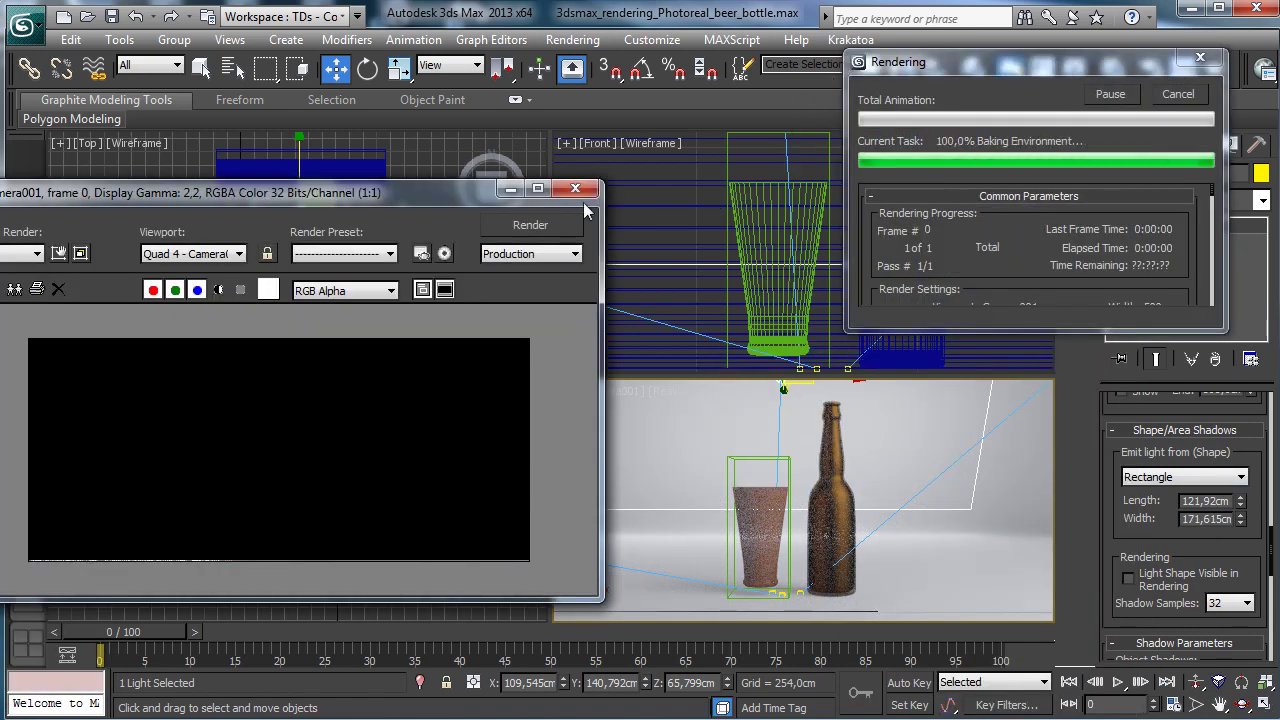
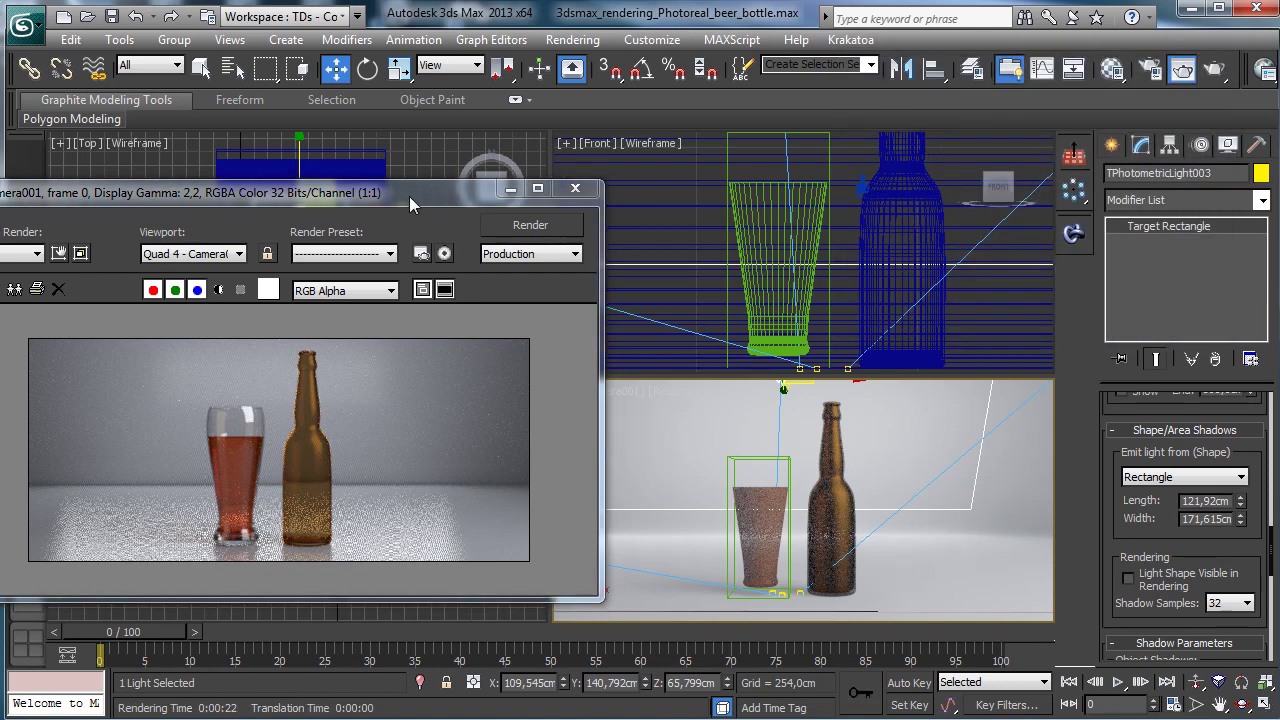
Step: Drag the finished render of the bottle and glass aside by its title bar
left_click_drag(409, 196, 602, 156)
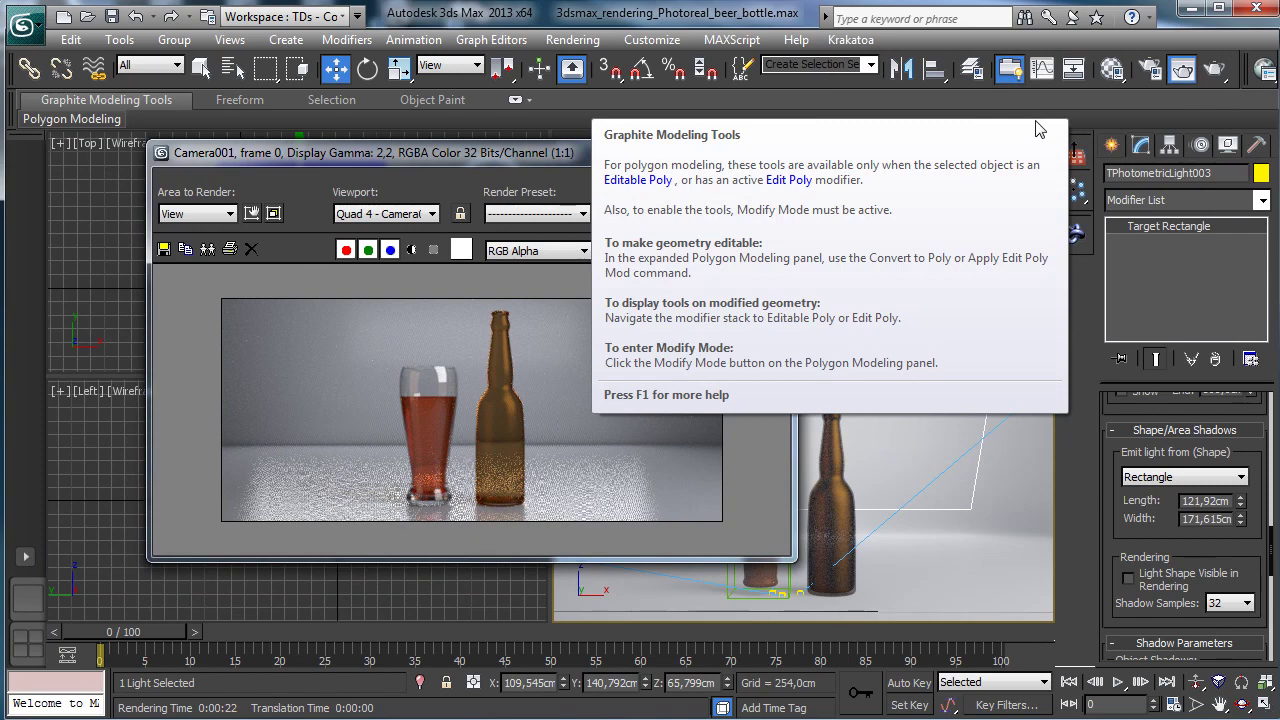
Step: Lower Green in the Bottle material's Reflection Color for a redder orange, then close the Material Editor
left_click(1112, 68)
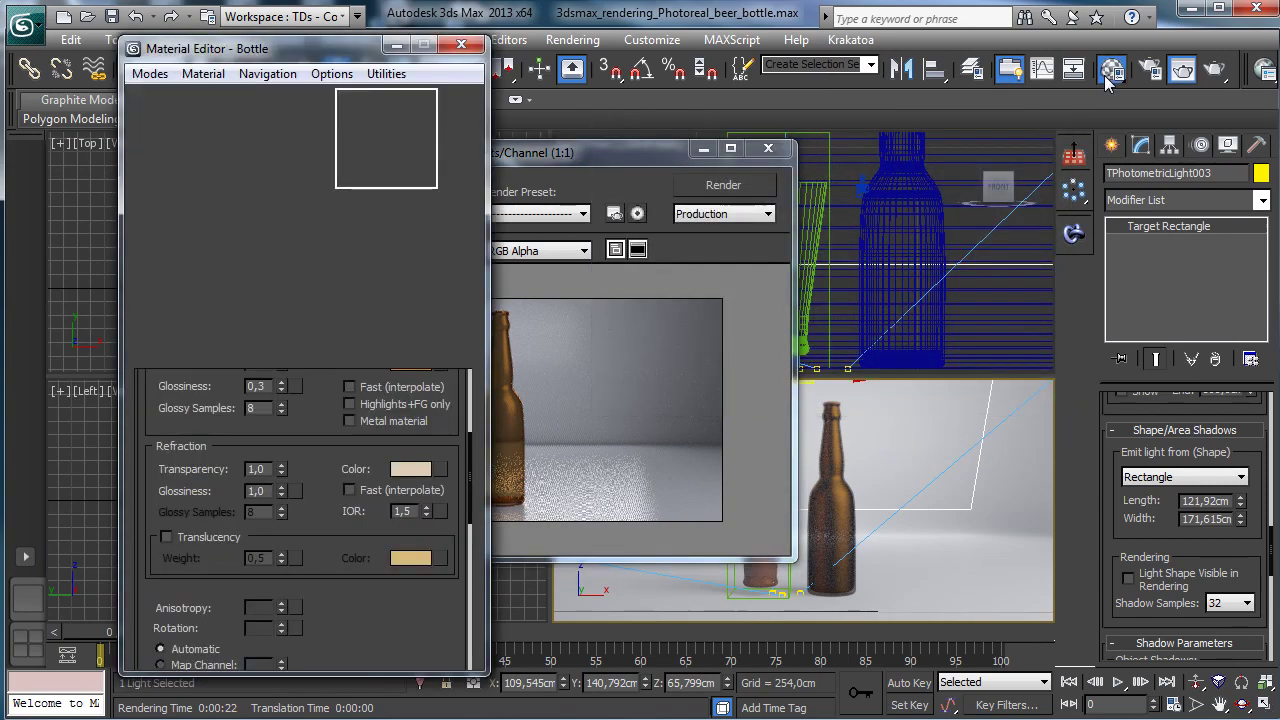
left_click_drag(327, 55, 989, 70)
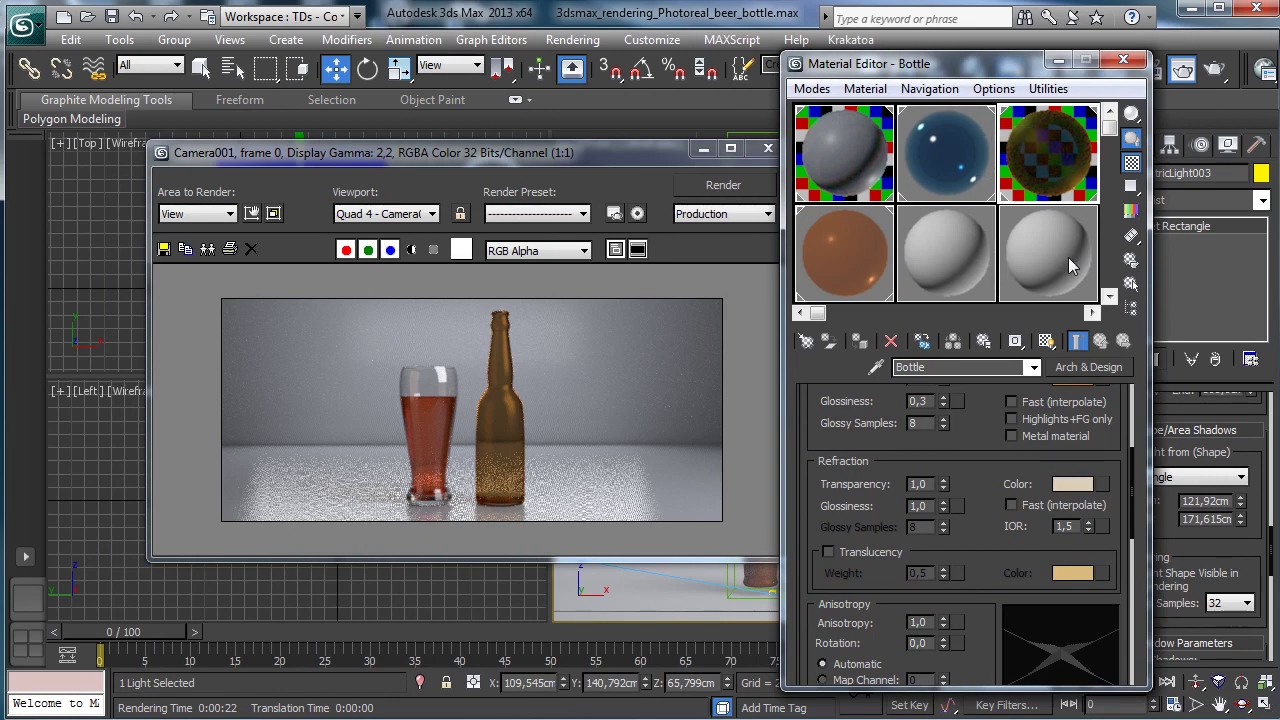
scroll(980, 420, "up", 3)
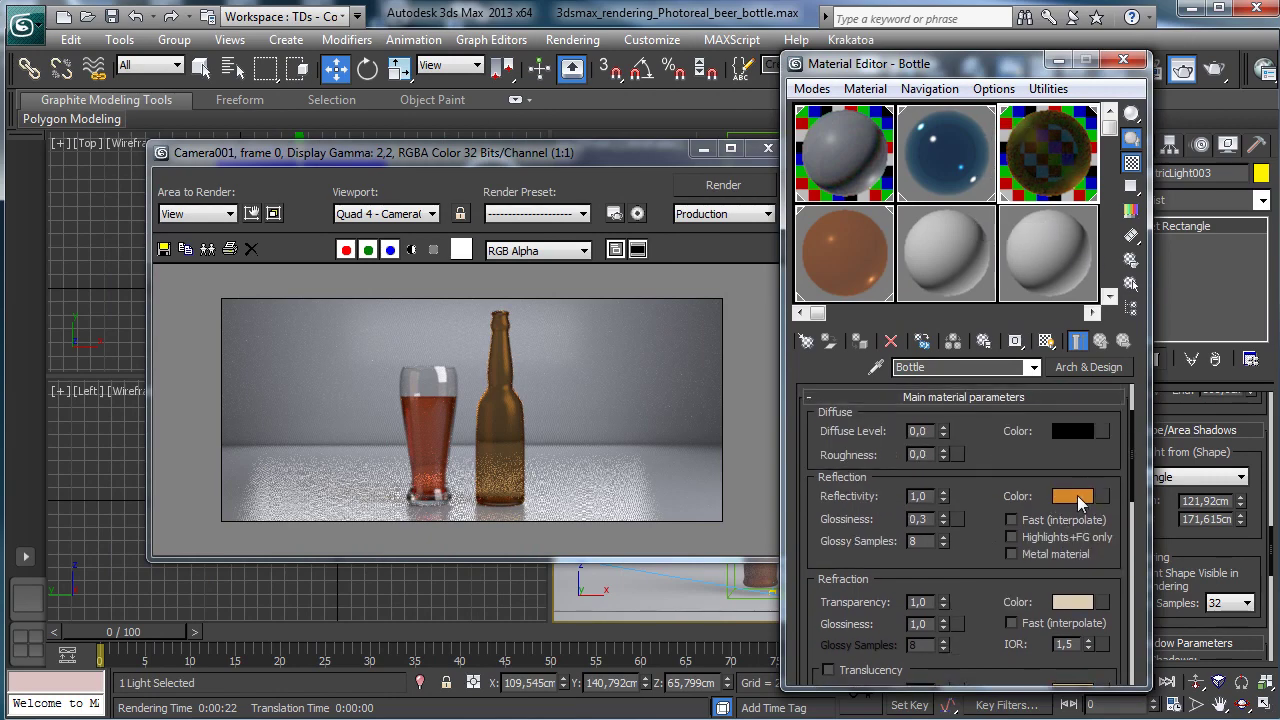
left_click(1077, 495)
left_click_drag(776, 262, 771, 262)
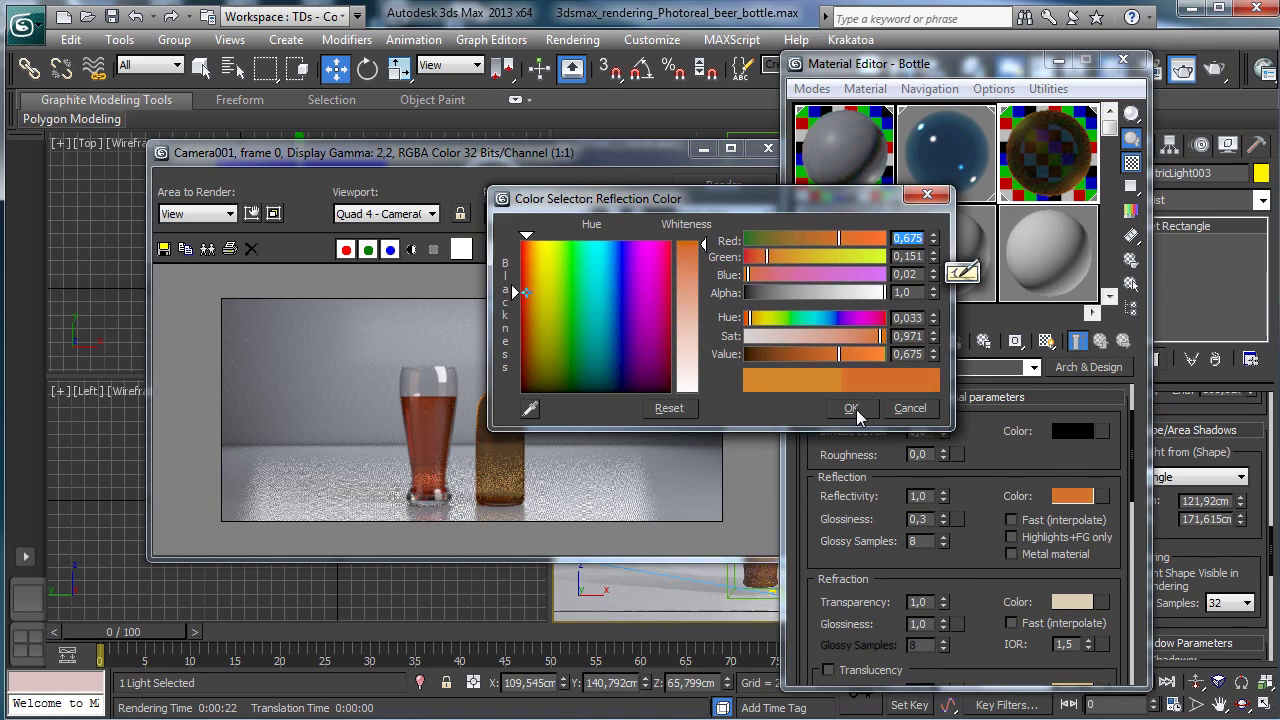
left_click(851, 408)
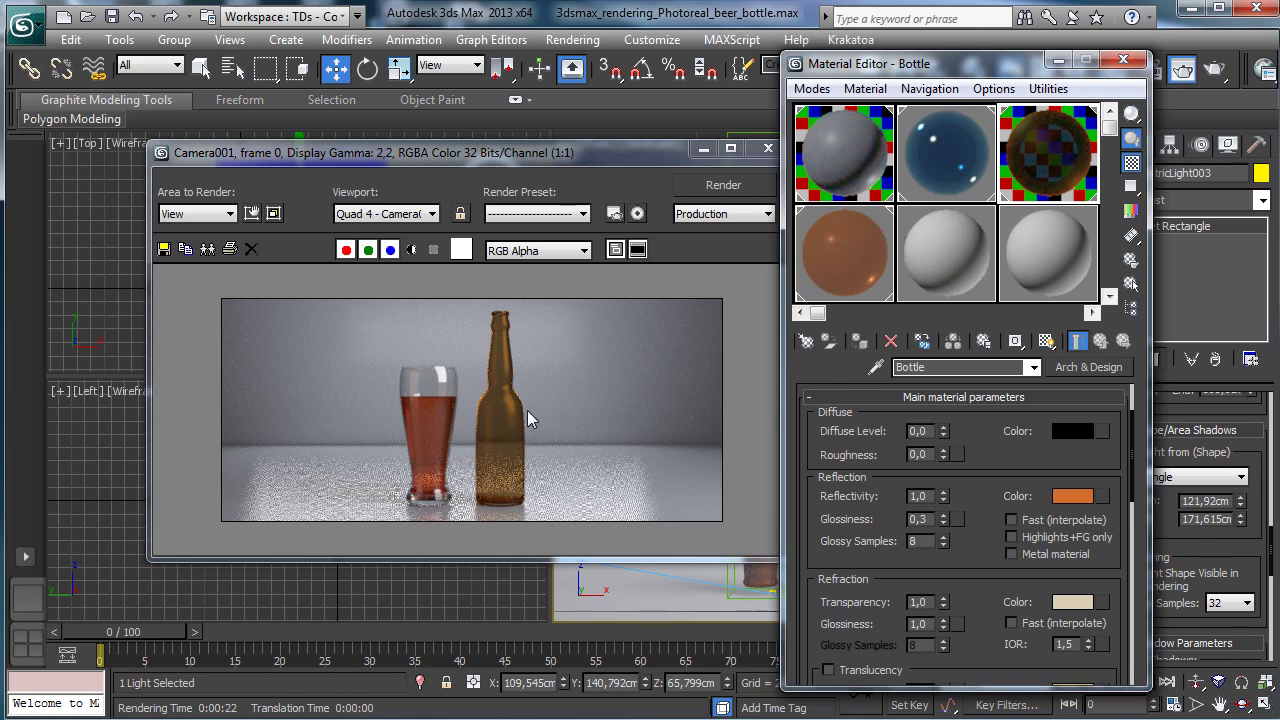
left_click(1123, 60)
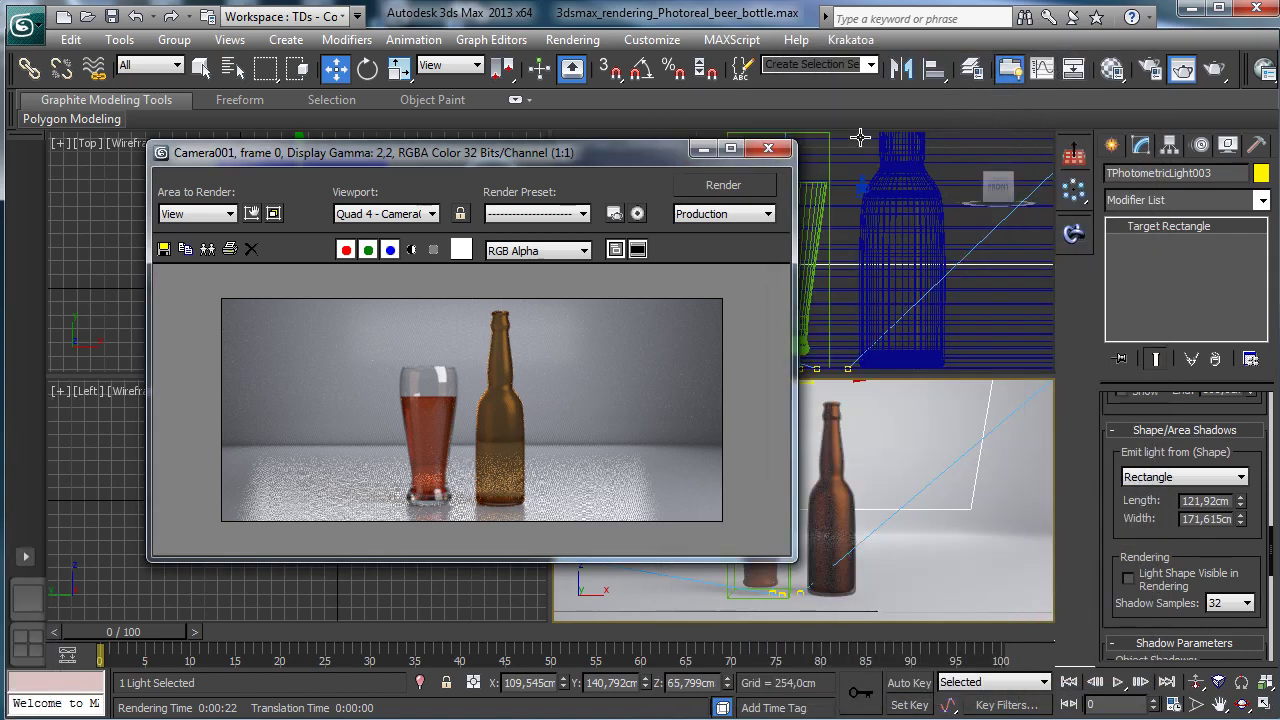
Step: Select the bottle and zoom it to fill a maximized Front viewport
left_click(768, 147)
left_click(887, 202)
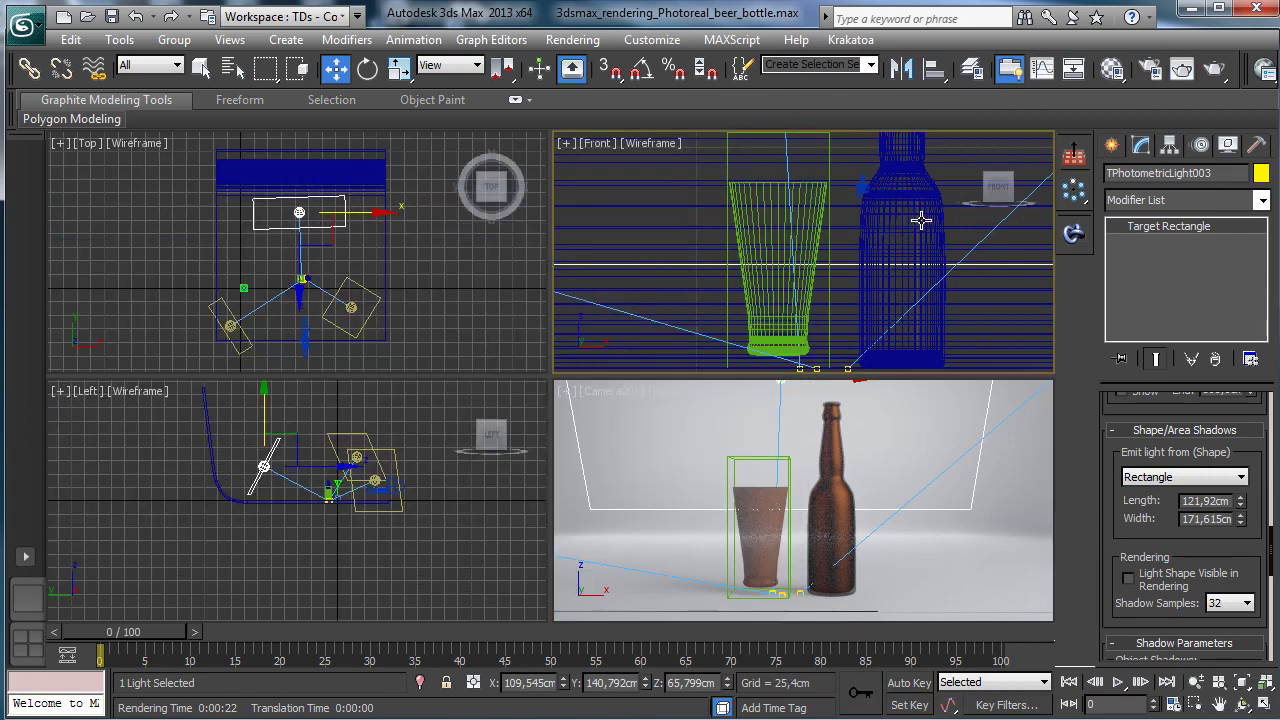
left_click(920, 214)
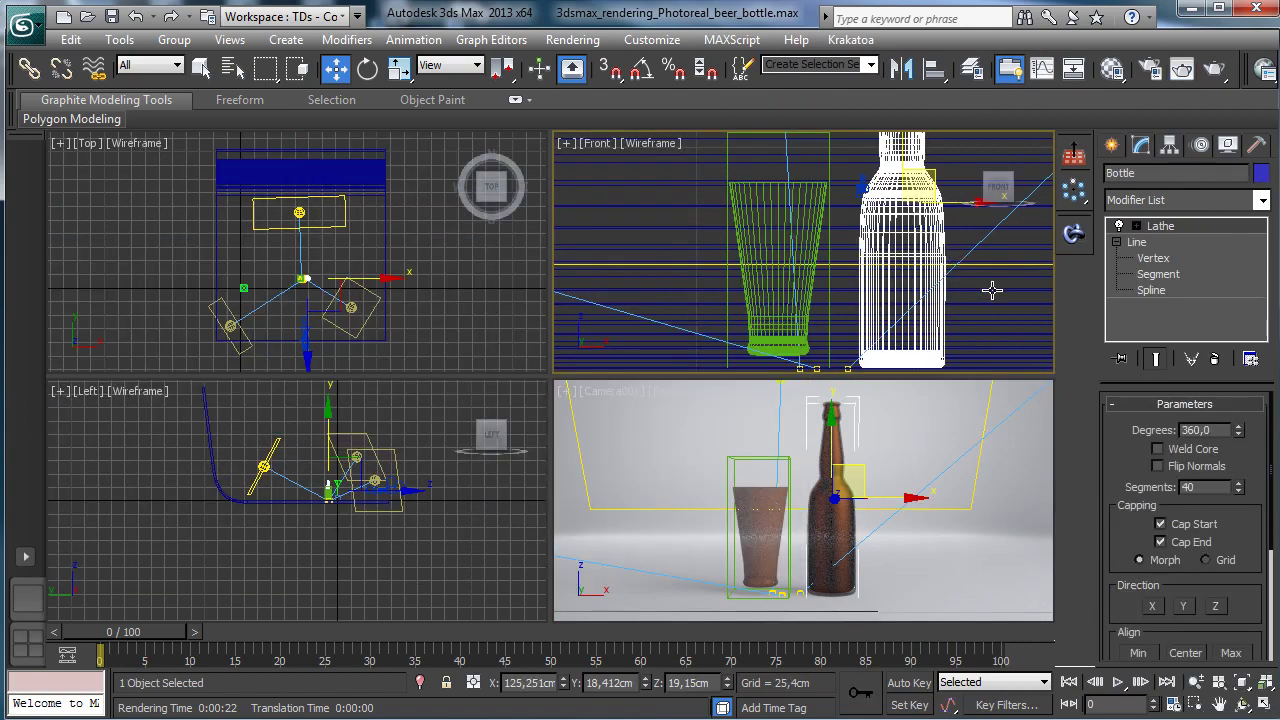
left_click(1242, 682)
left_click_drag(1242, 682, 1240, 666)
left_click(1265, 705)
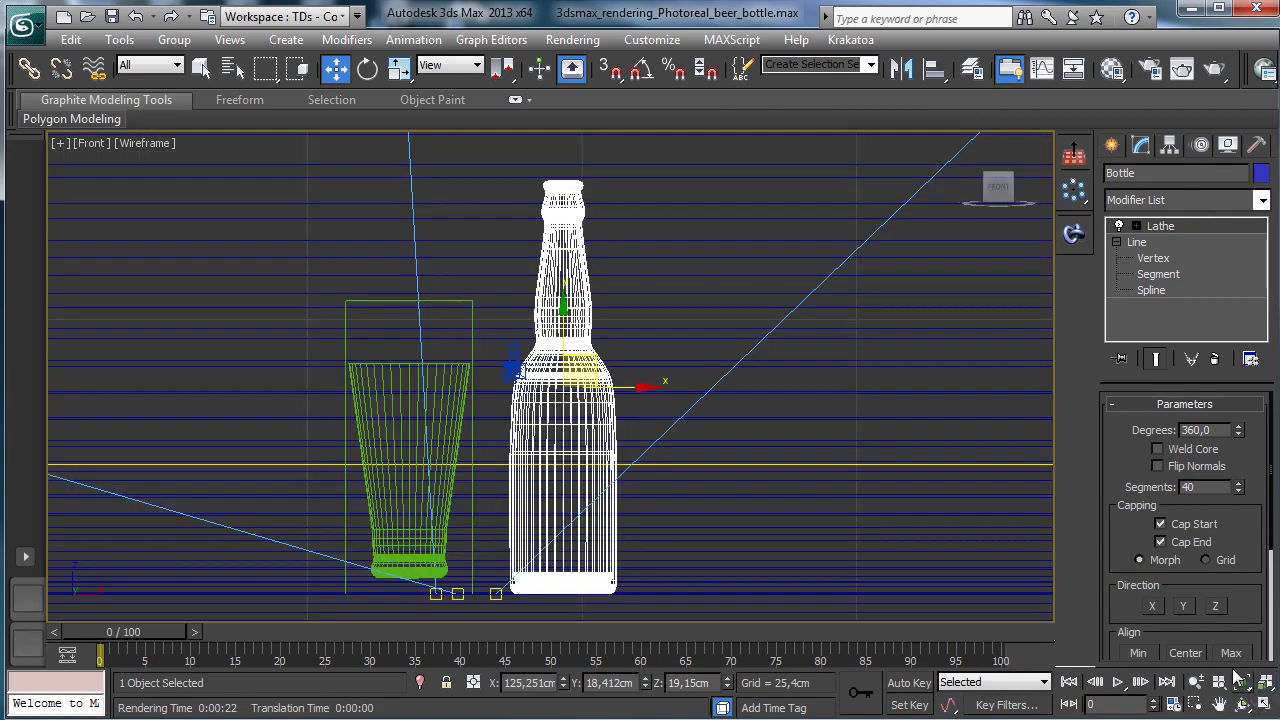
Step: Clone the bottle as an independent copy named 'Beer_bottle'
left_click(71, 40)
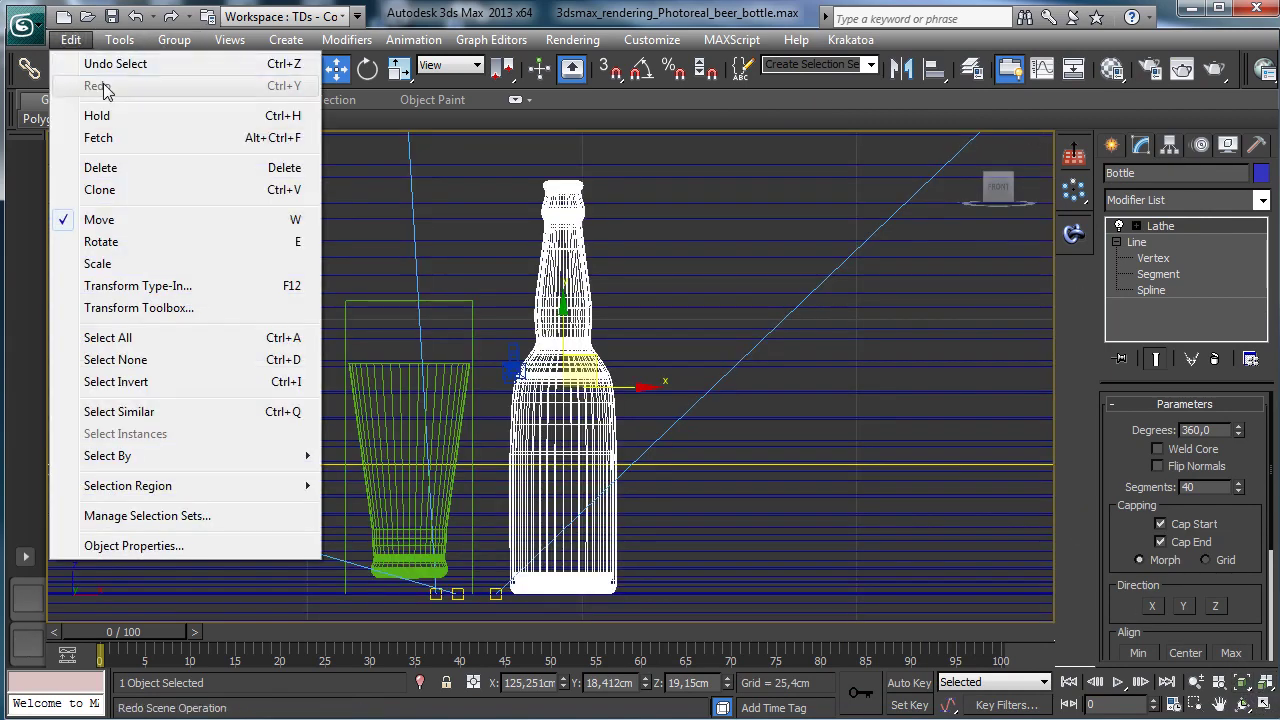
left_click(100, 190)
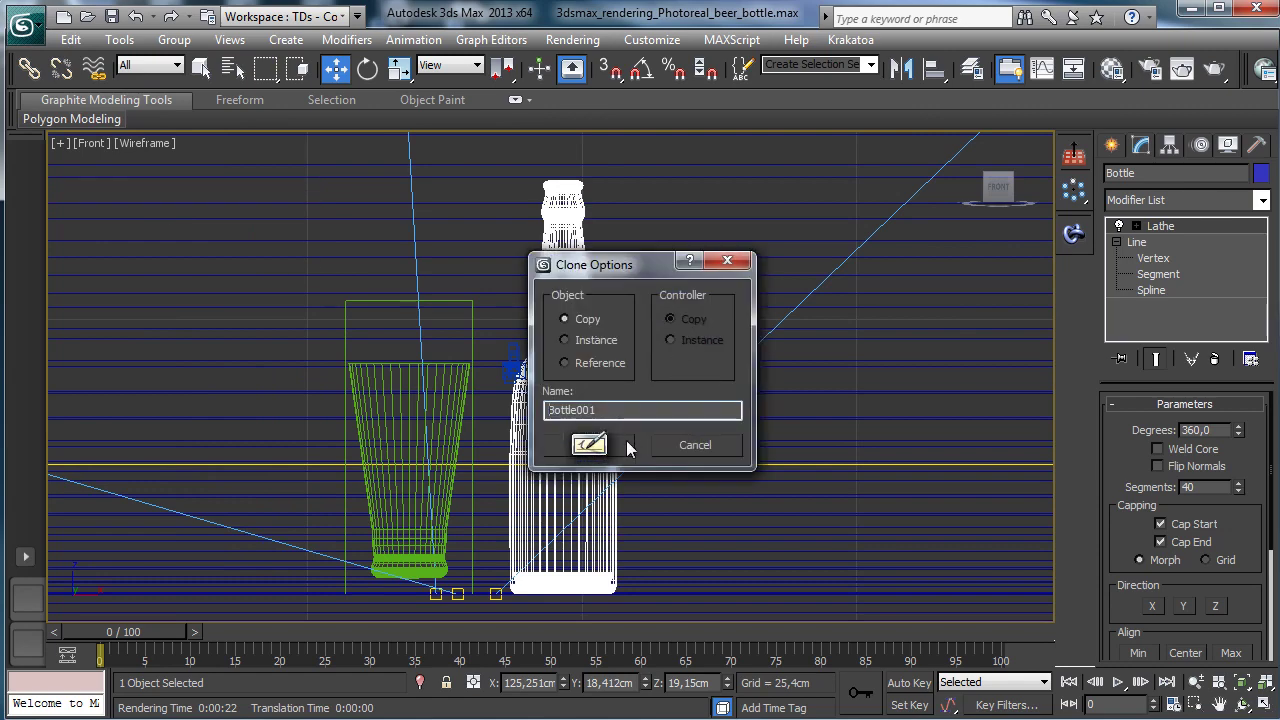
type("B")
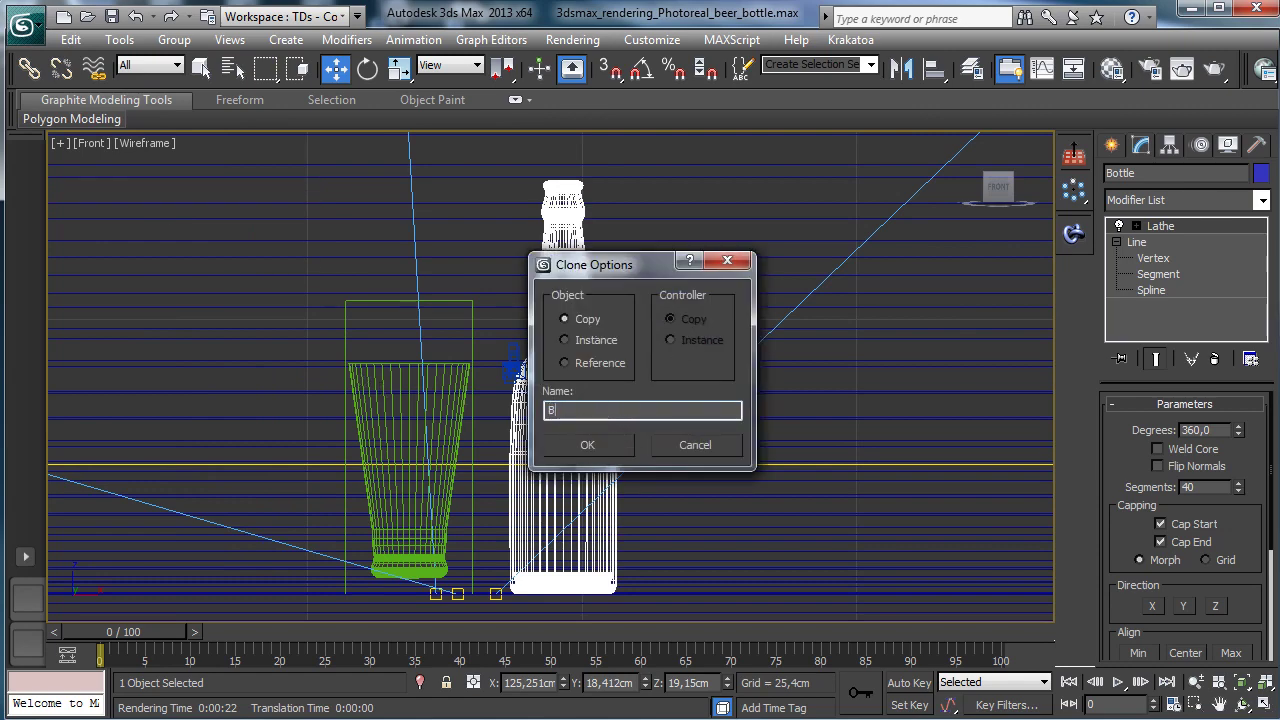
type("eer_bottle")
key("Return")
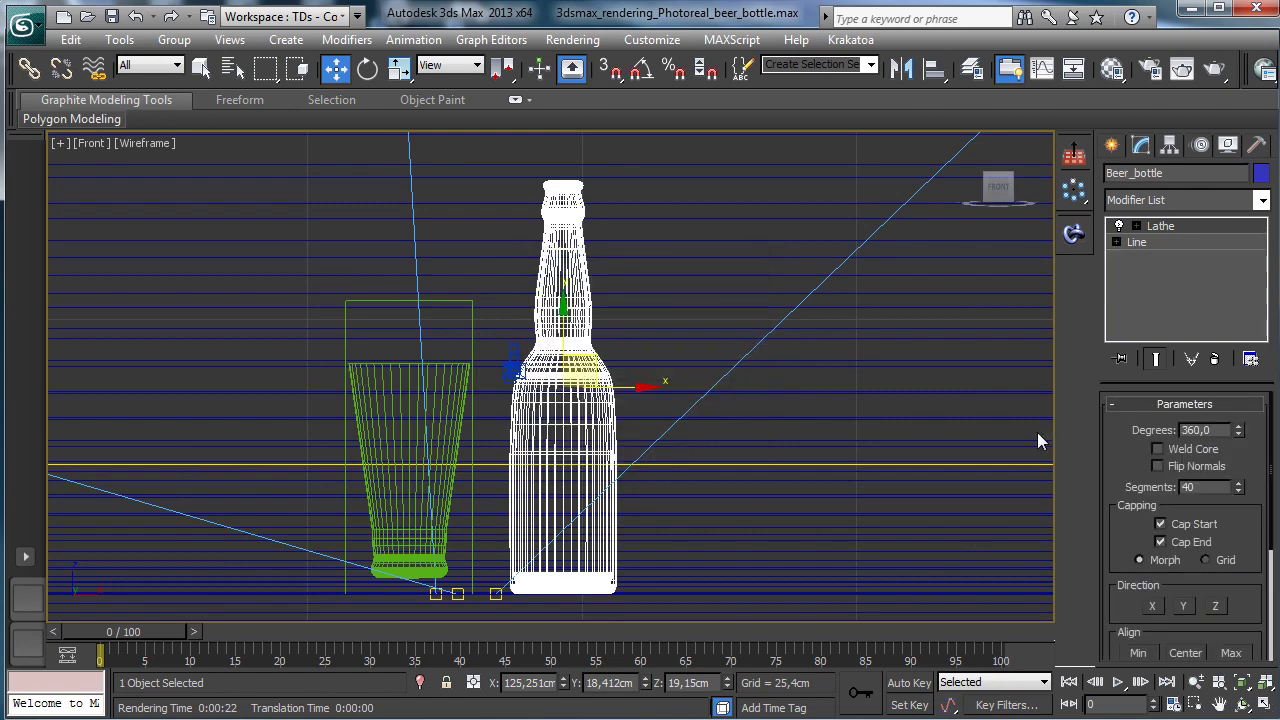
Step: Isolate Beer_bottle and switch to Segment level on its Line profile
left_click(420, 682)
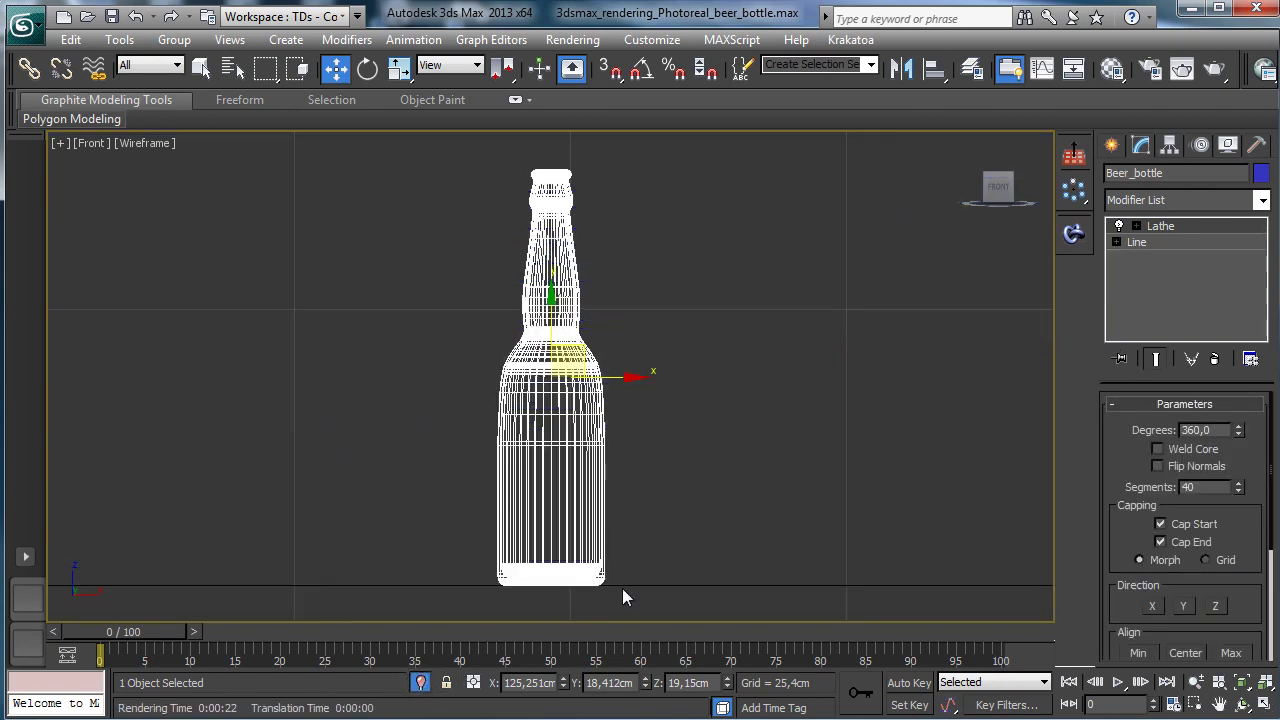
left_click(1136, 243)
left_click(1117, 243)
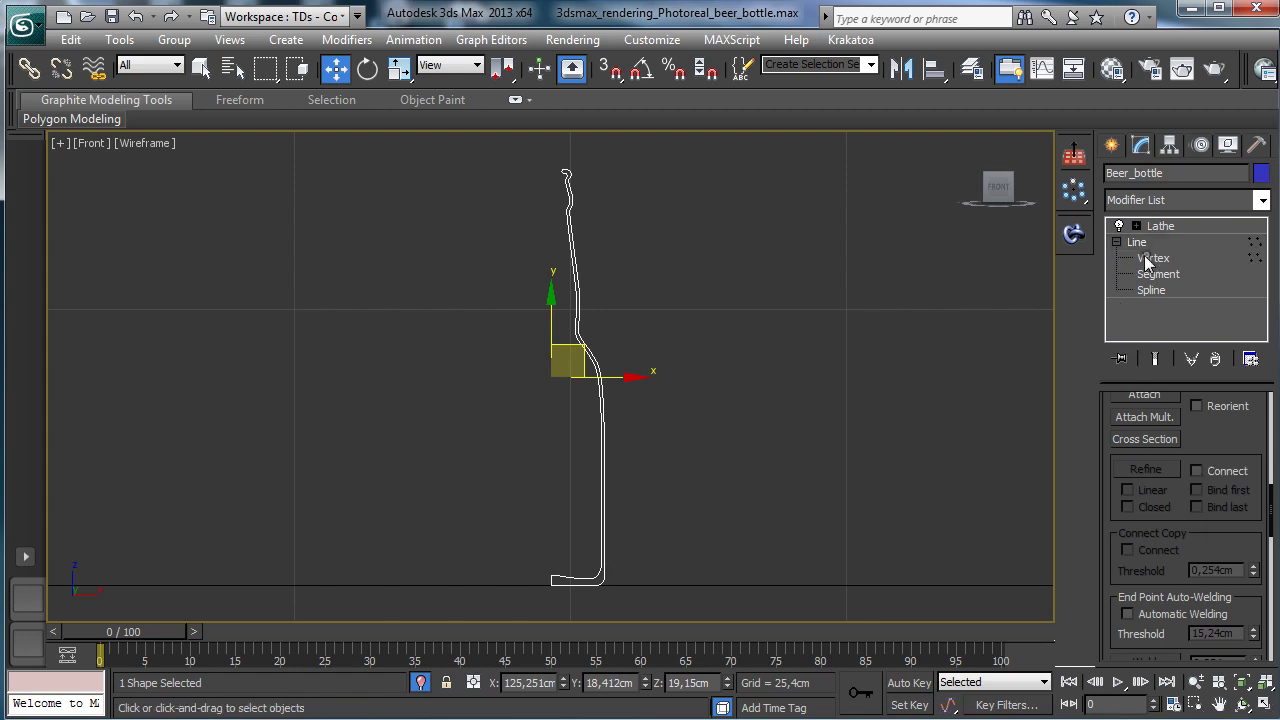
left_click(1152, 258)
left_click(1158, 274)
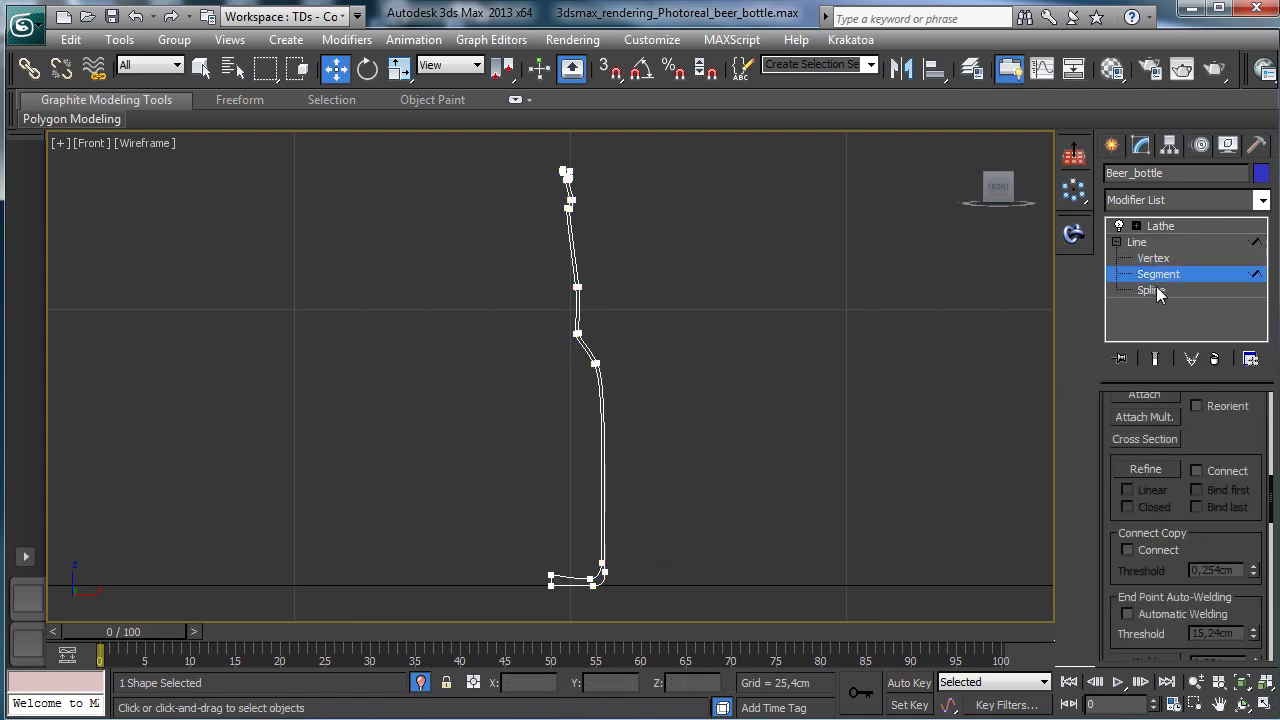
Step: Delete the profile's upper segments and return to the Lathe level
left_click(563, 581)
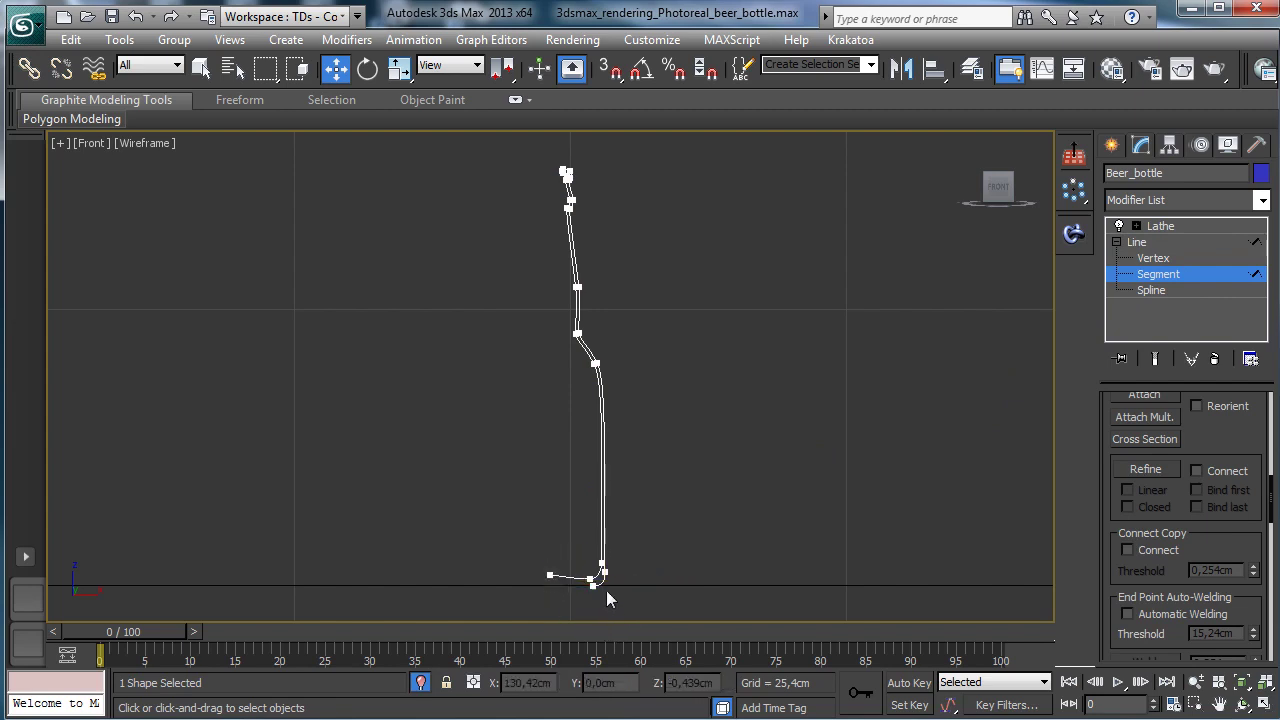
left_click(601, 577)
left_click(621, 583)
left_click(601, 529)
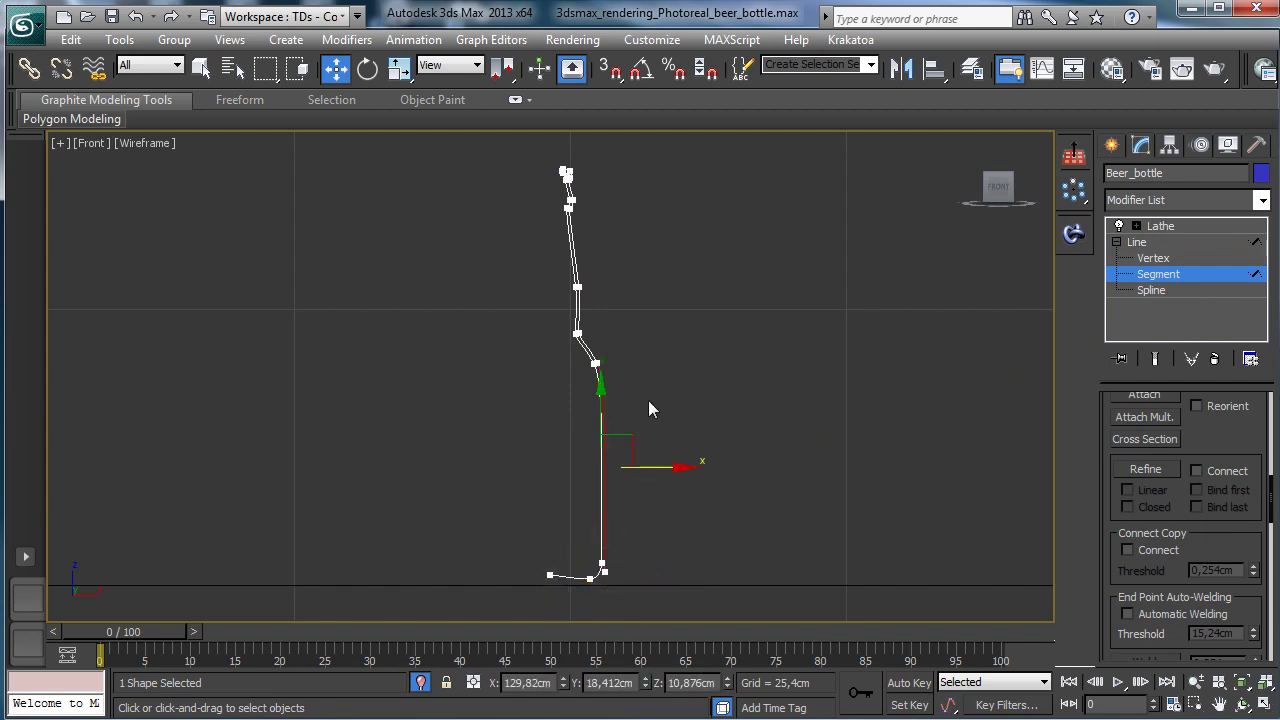
left_click(615, 378)
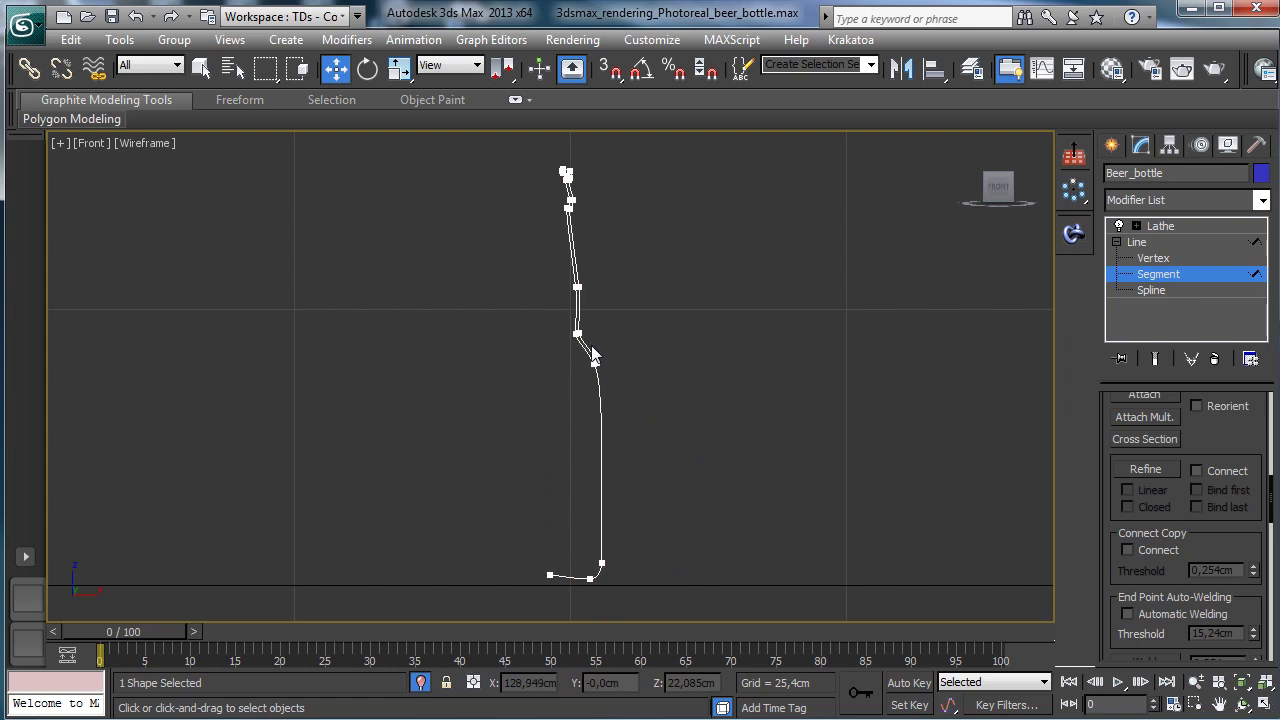
left_click(592, 355)
left_click(580, 300)
left_click(611, 208)
left_click(572, 248)
key("Delete")
left_click(1172, 276)
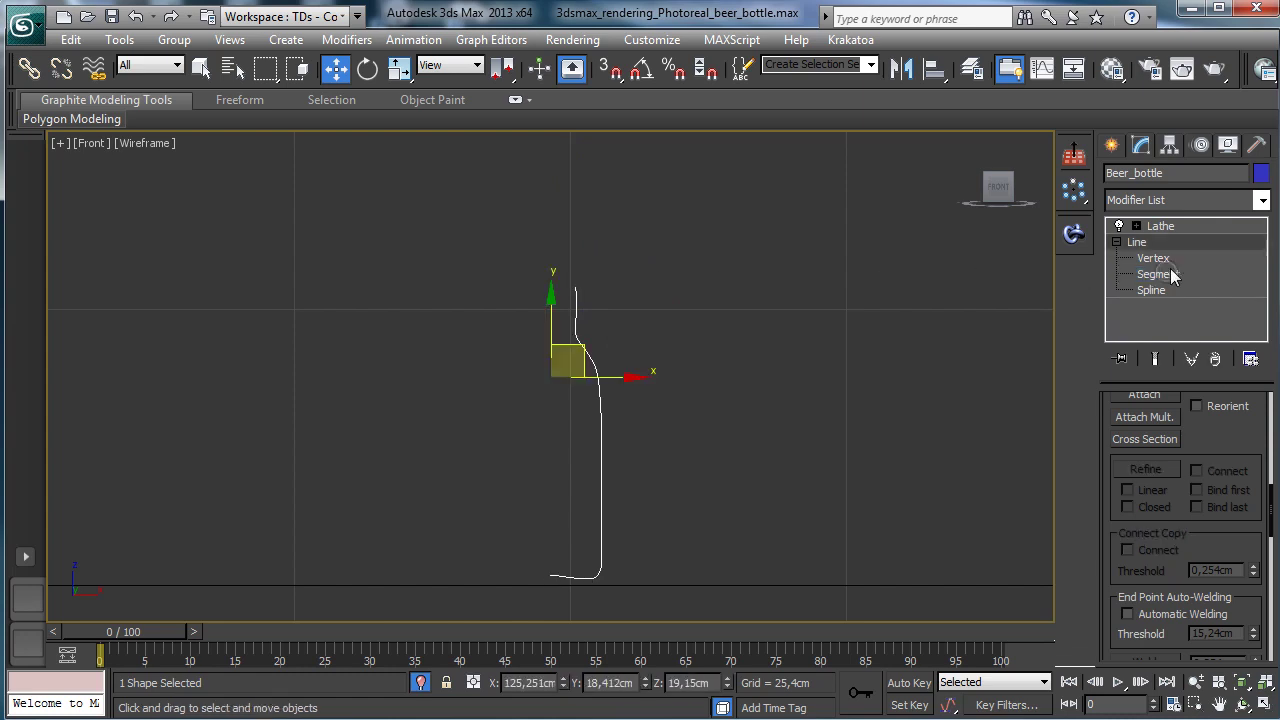
left_click(1166, 230)
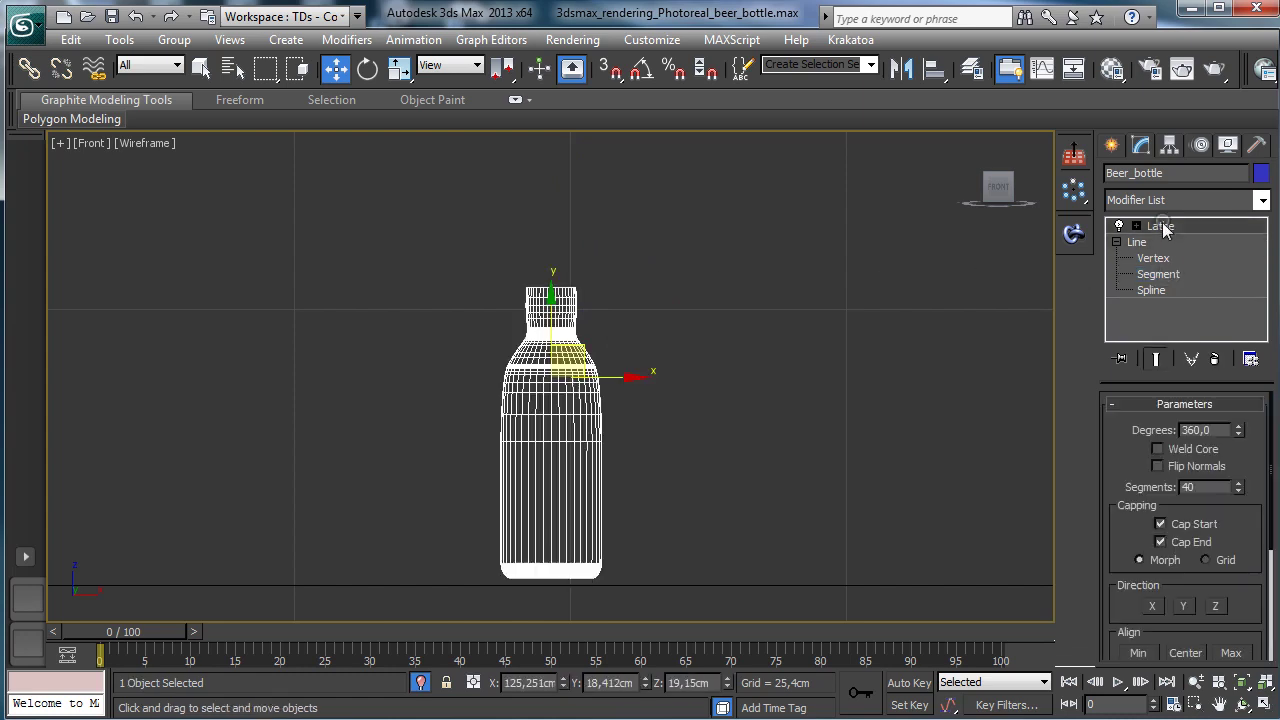
Step: Add a Cap Holes modifier to Beer_bottle
left_click(1260, 203)
scroll(1165, 470, "down", 3)
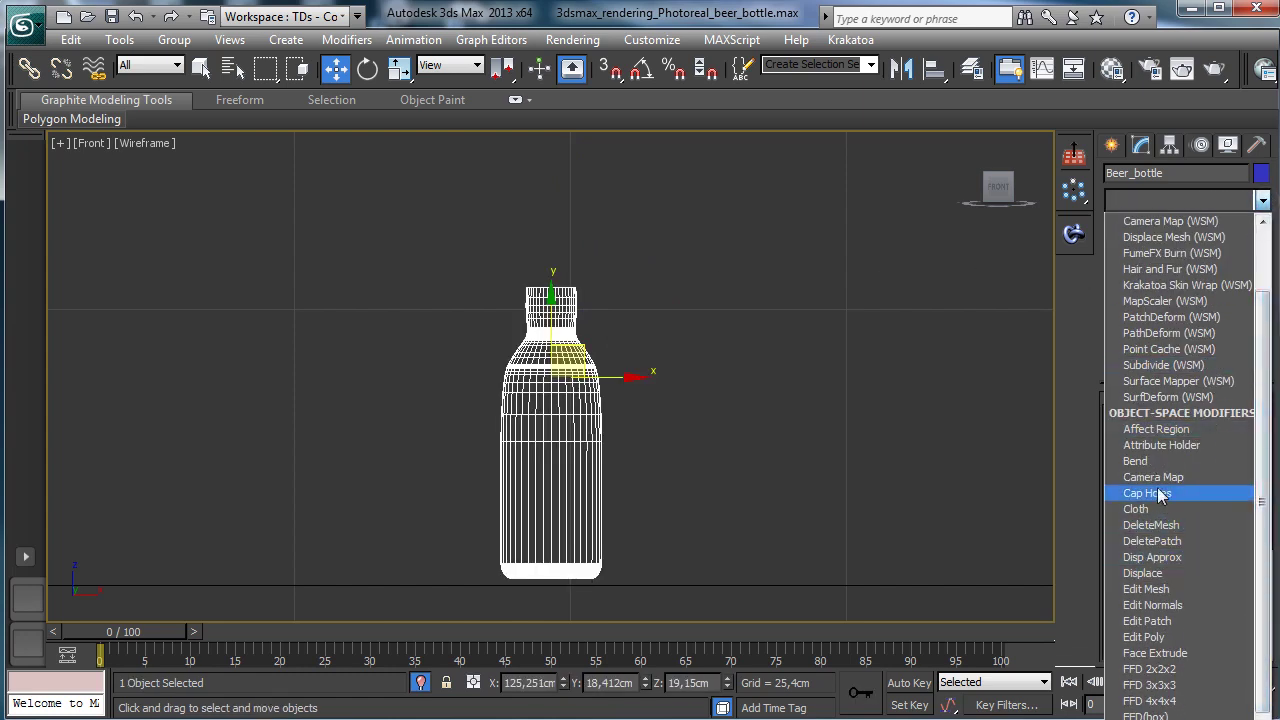
left_click(1165, 493)
Step: Restore the four-viewport layout with the camera view active and exit isolation
left_click(1112, 68)
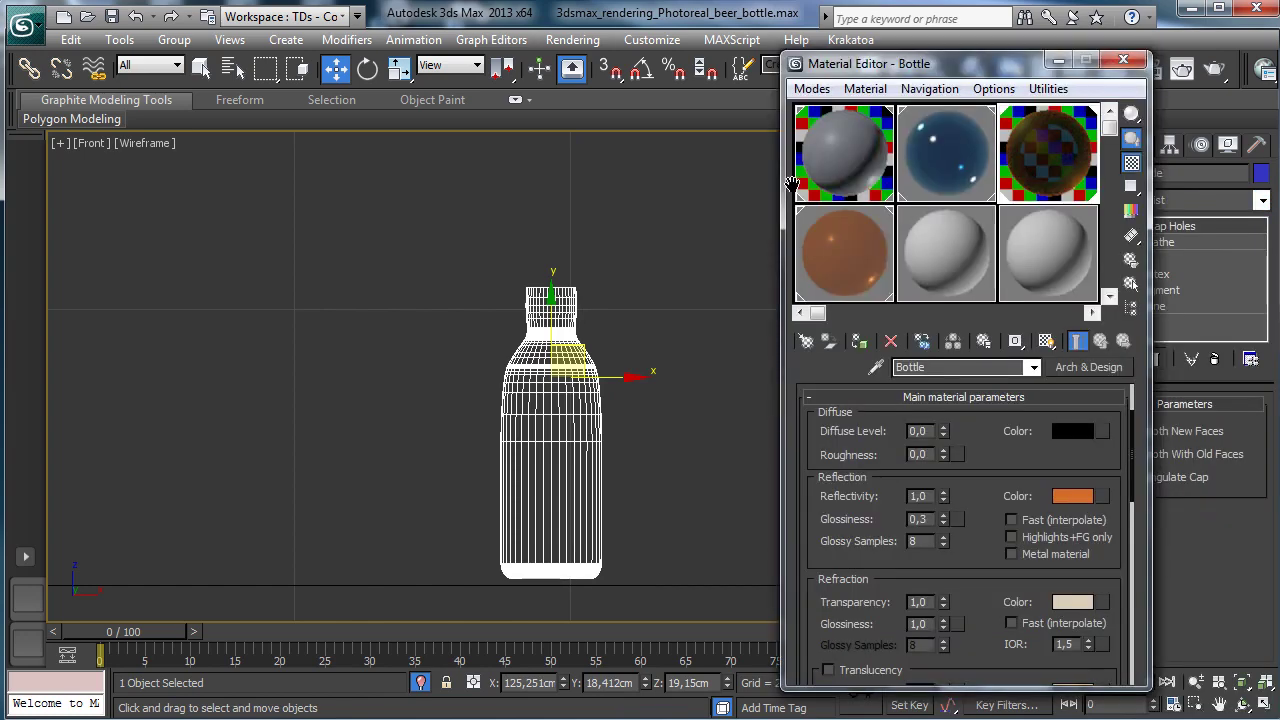
left_click(1123, 60)
left_click(1264, 704)
left_click(840, 514)
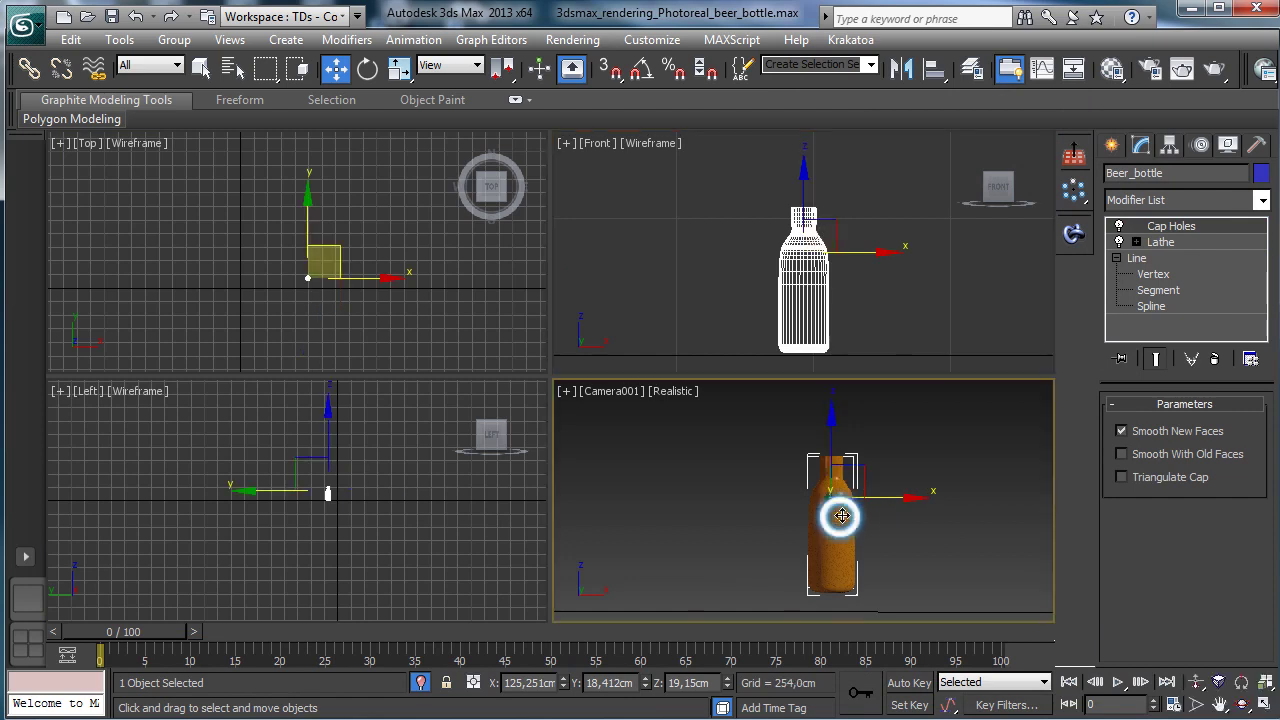
left_click(420, 682)
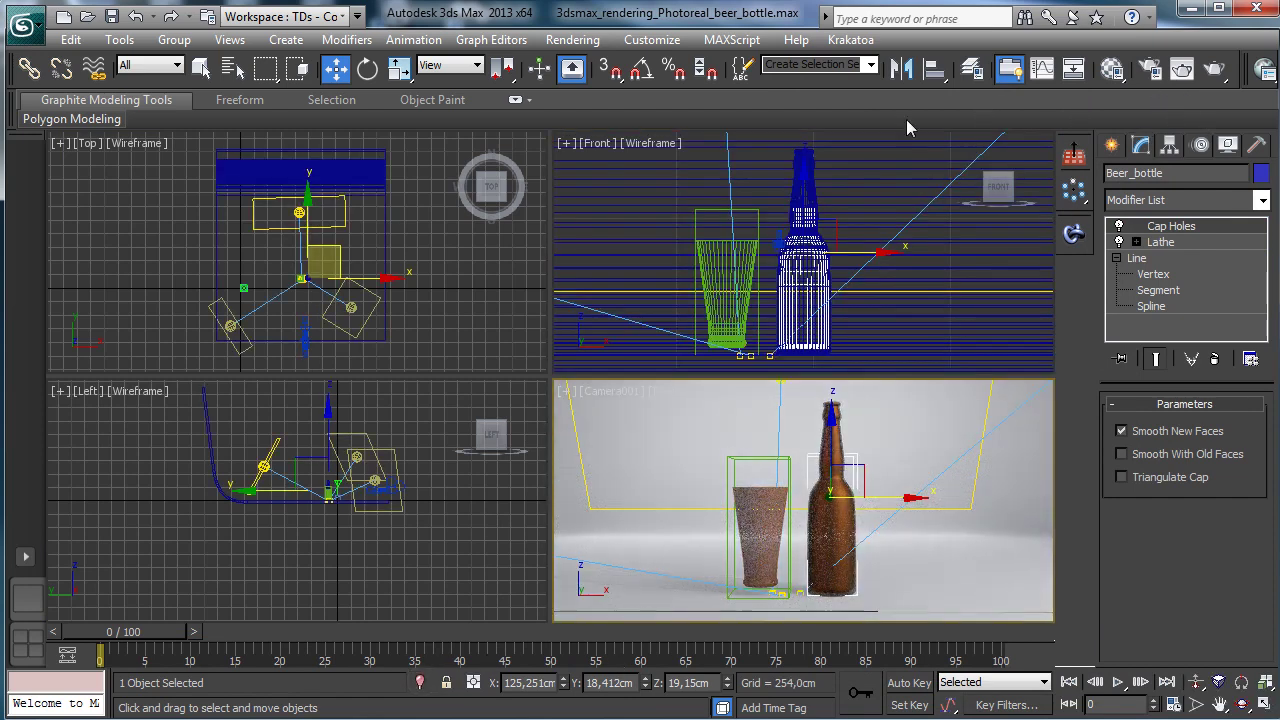
Step: Start a production render of the camera view and cancel it at about 8%
left_click(1214, 68)
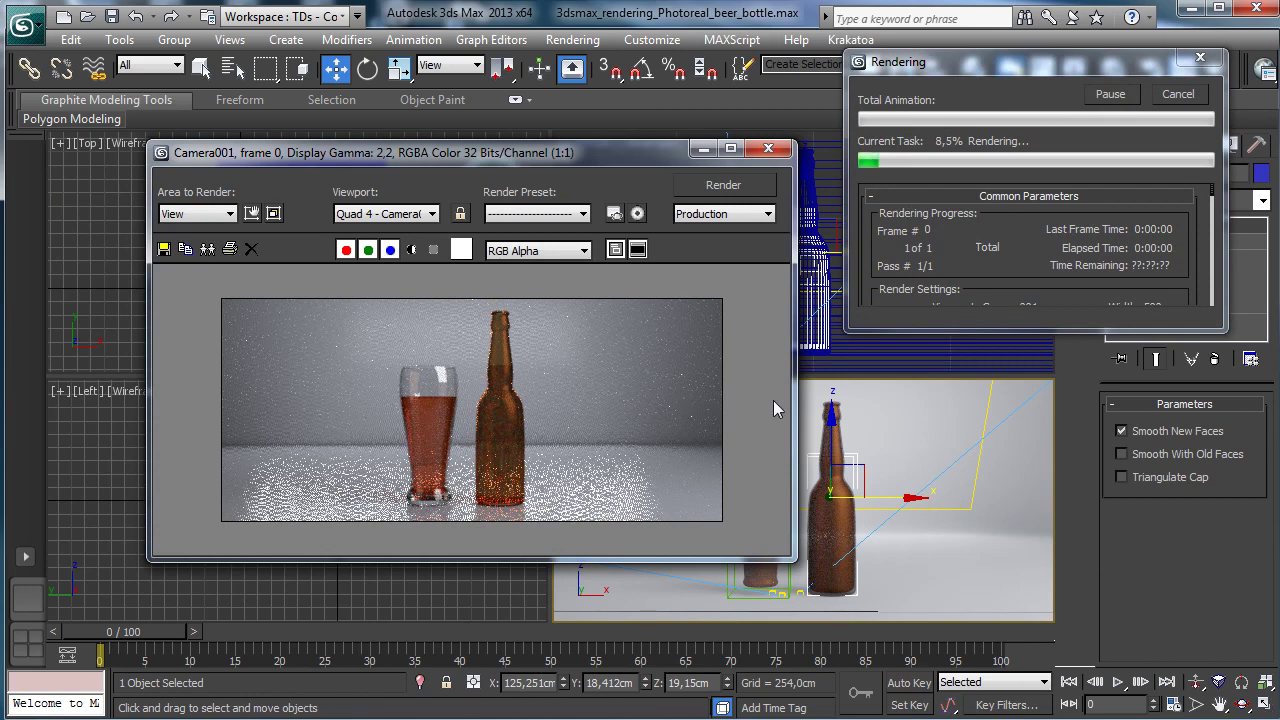
left_click(1124, 203)
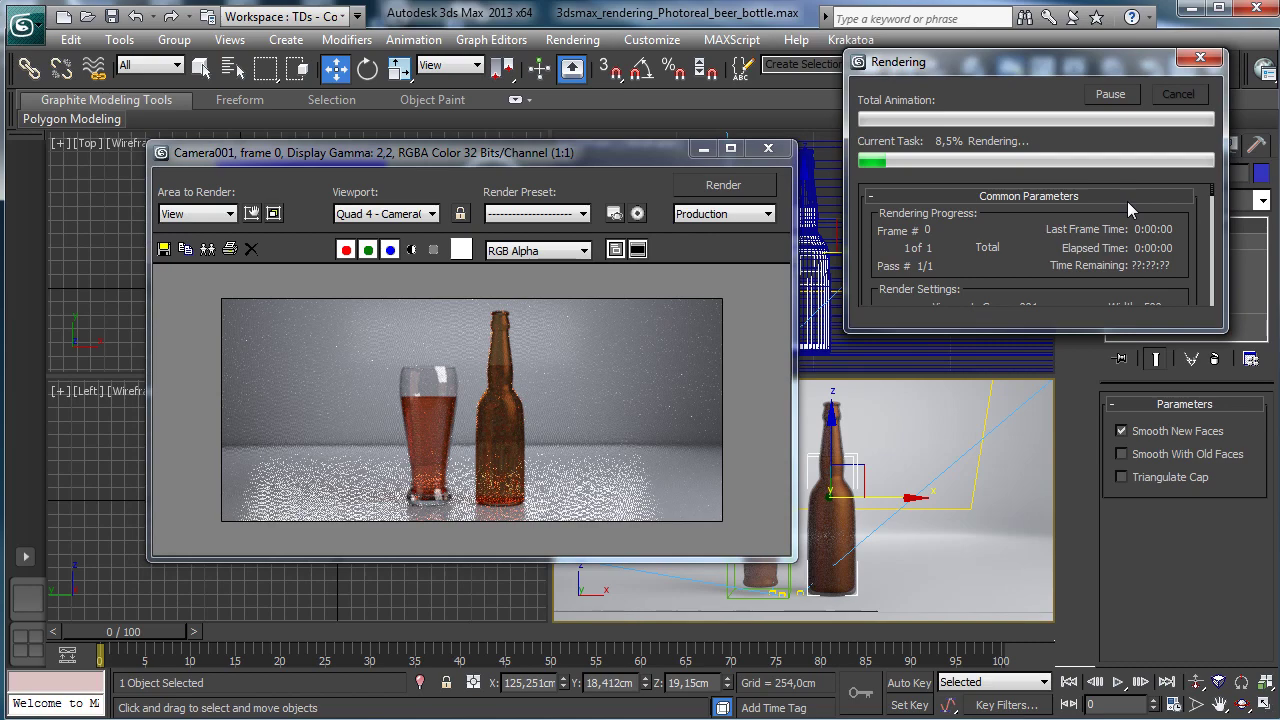
key("Escape")
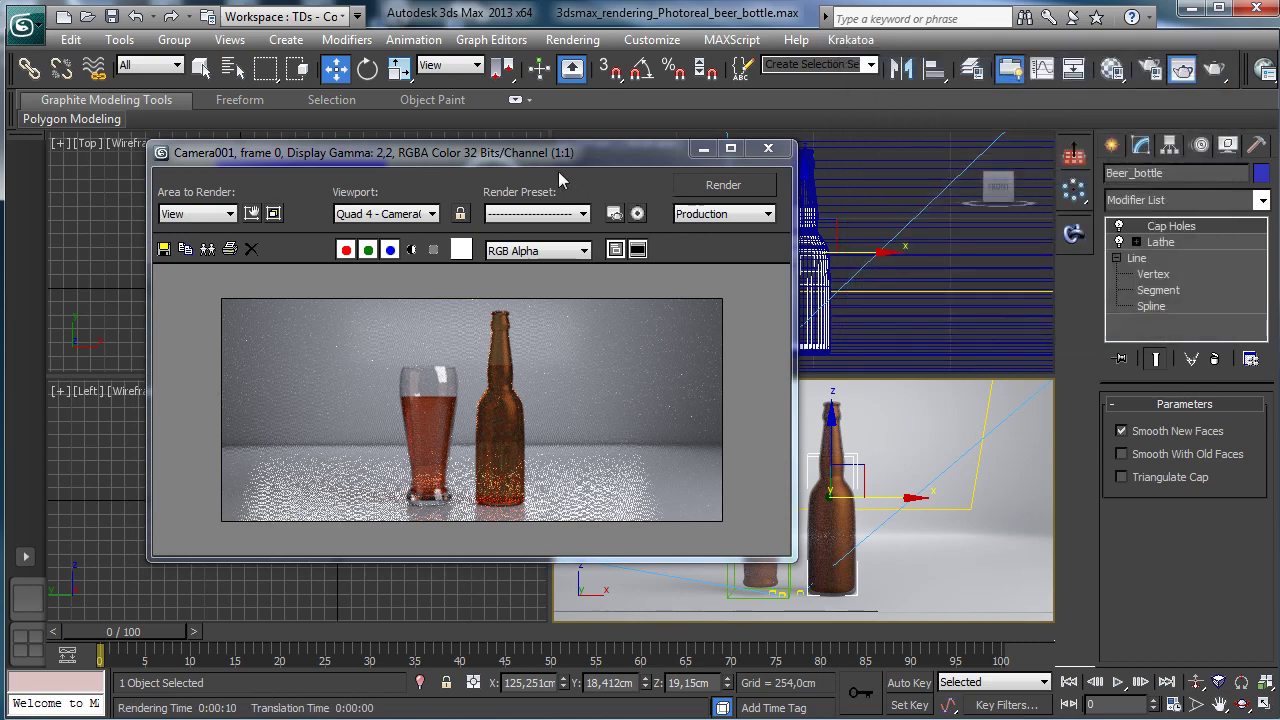
Step: Use Scale Transform Type-In to scale Beer_bottle to 99% on X and Z
left_click(401, 73)
right_click(401, 73)
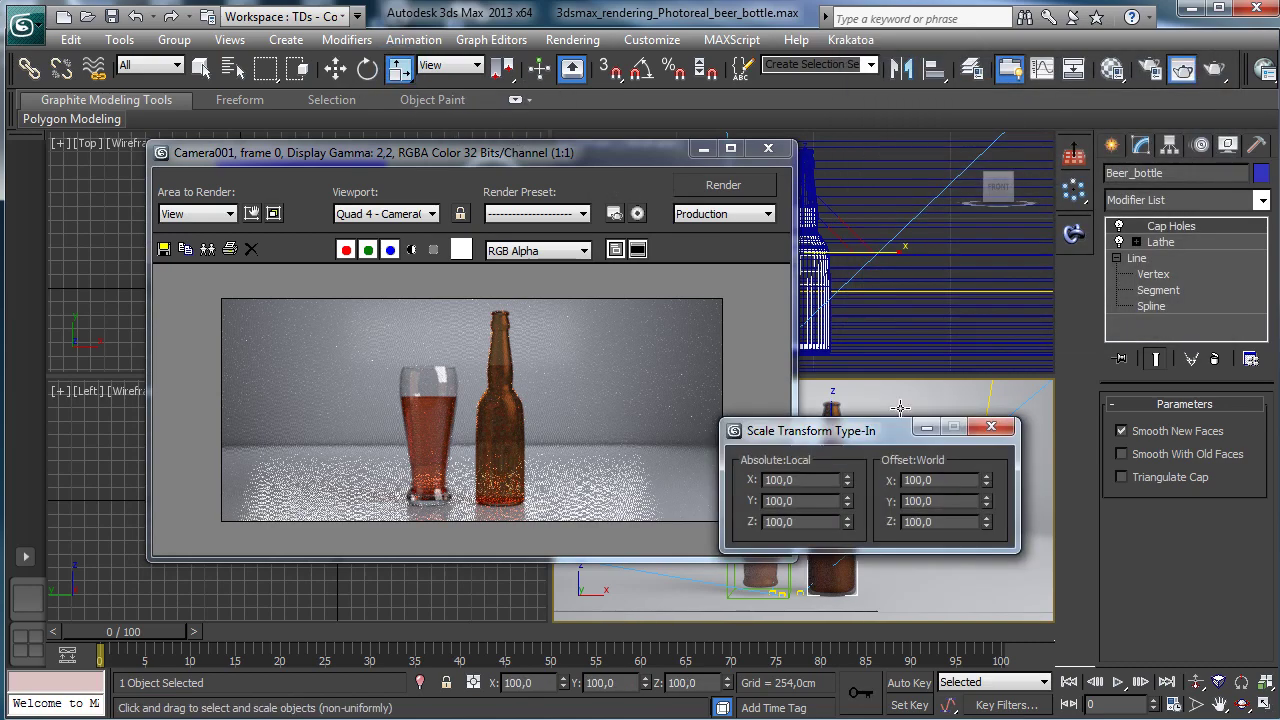
left_click(702, 150)
right_click(451, 263)
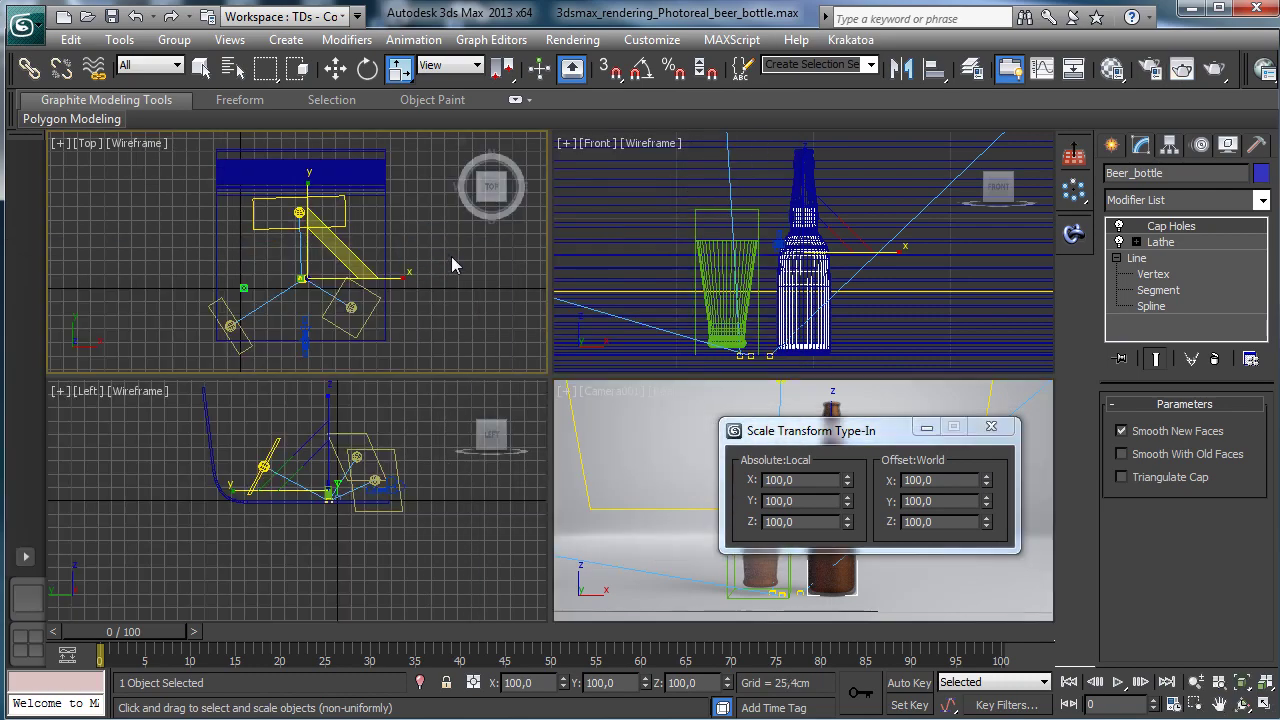
left_click(953, 479)
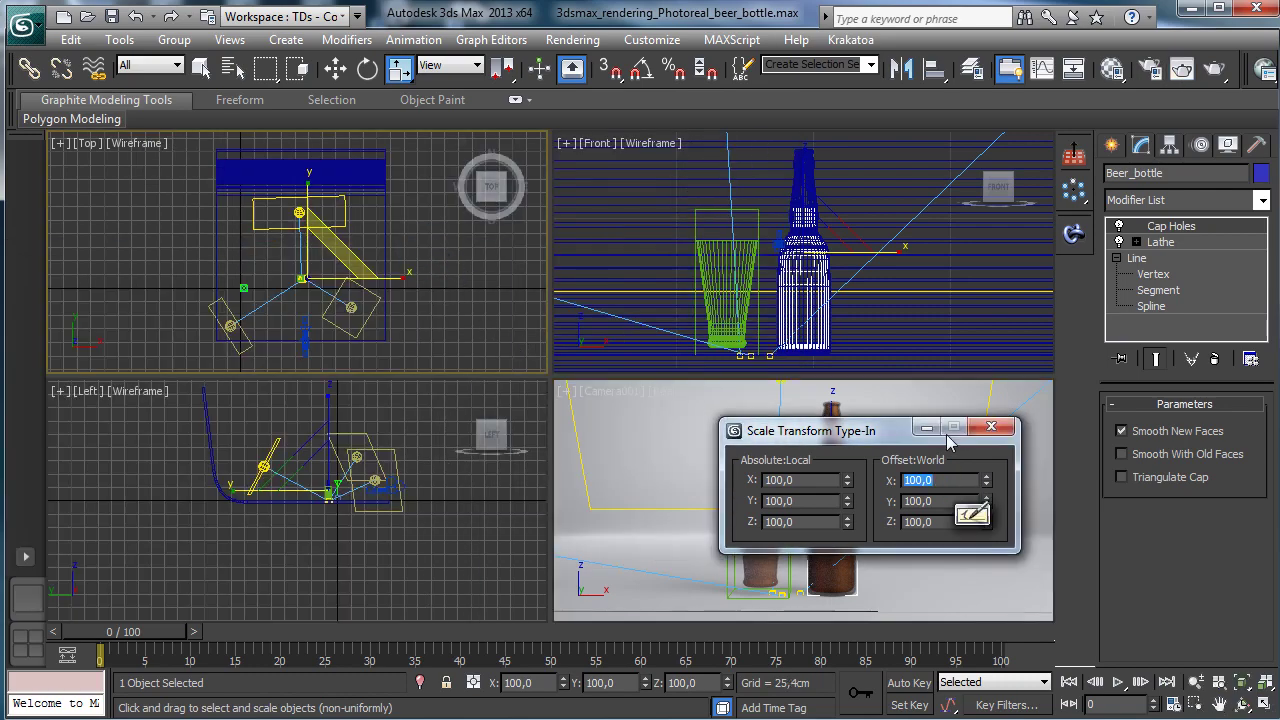
type("99")
key("Tab")
type("99")
key("Return")
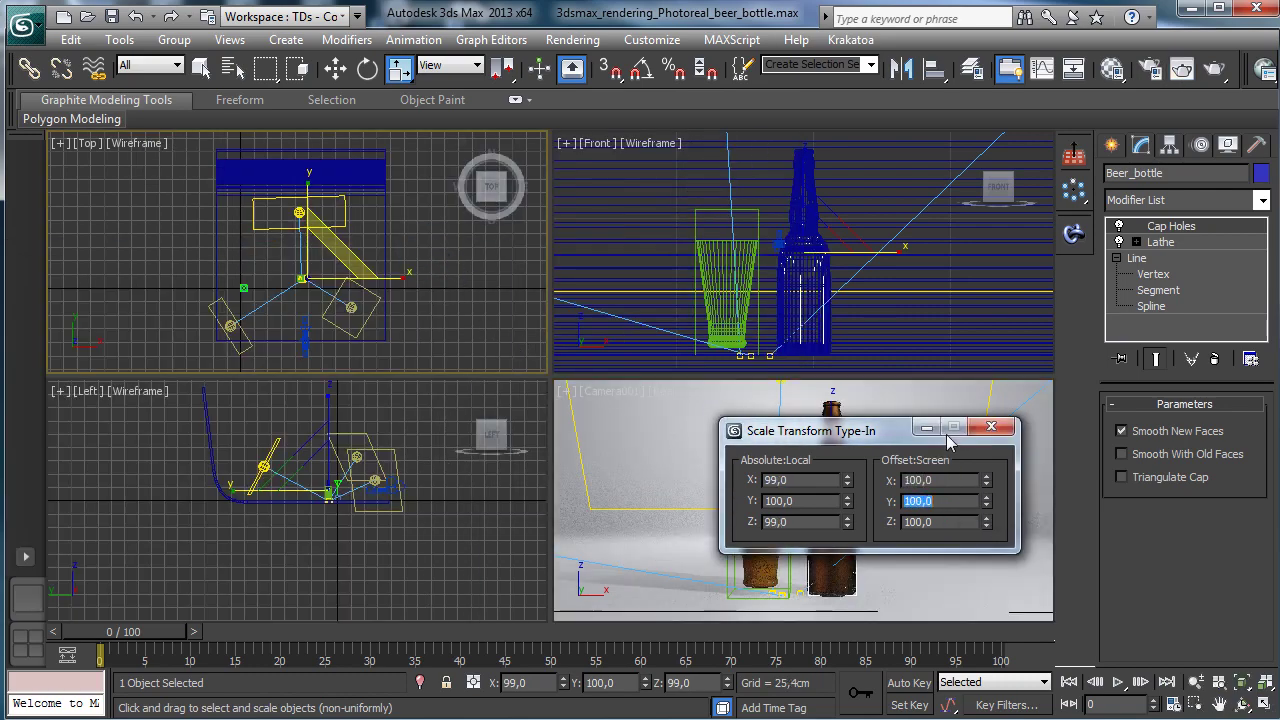
right_click(615, 525)
Step: Render the resized bottle, cancel at about 35%, close the frame window, and select the rectangle light
left_click(1216, 68)
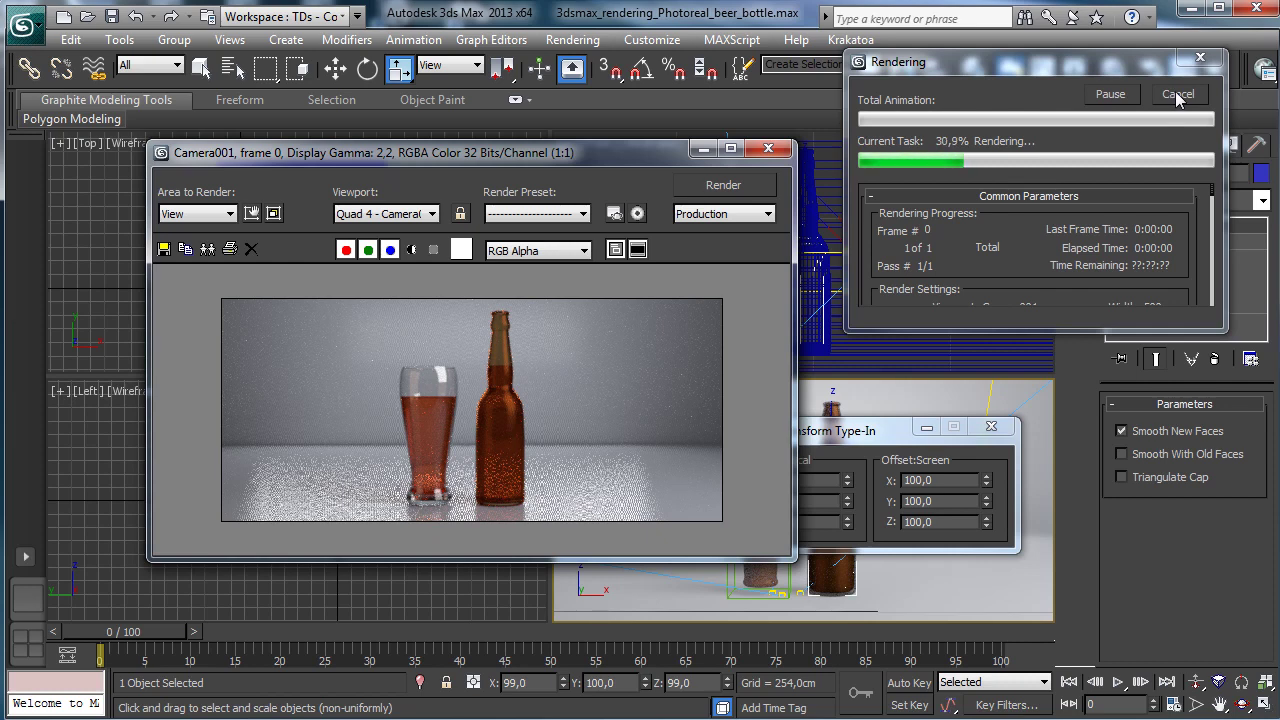
left_click(1178, 97)
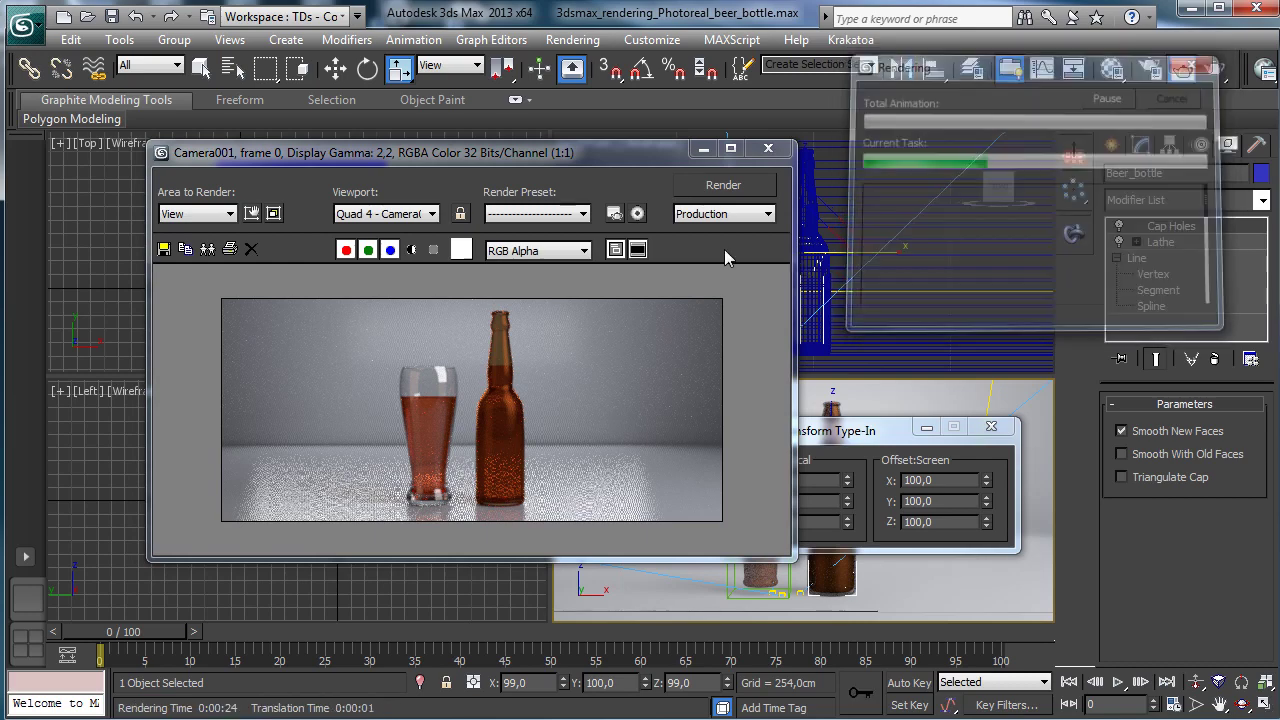
left_click(768, 148)
left_click(261, 466)
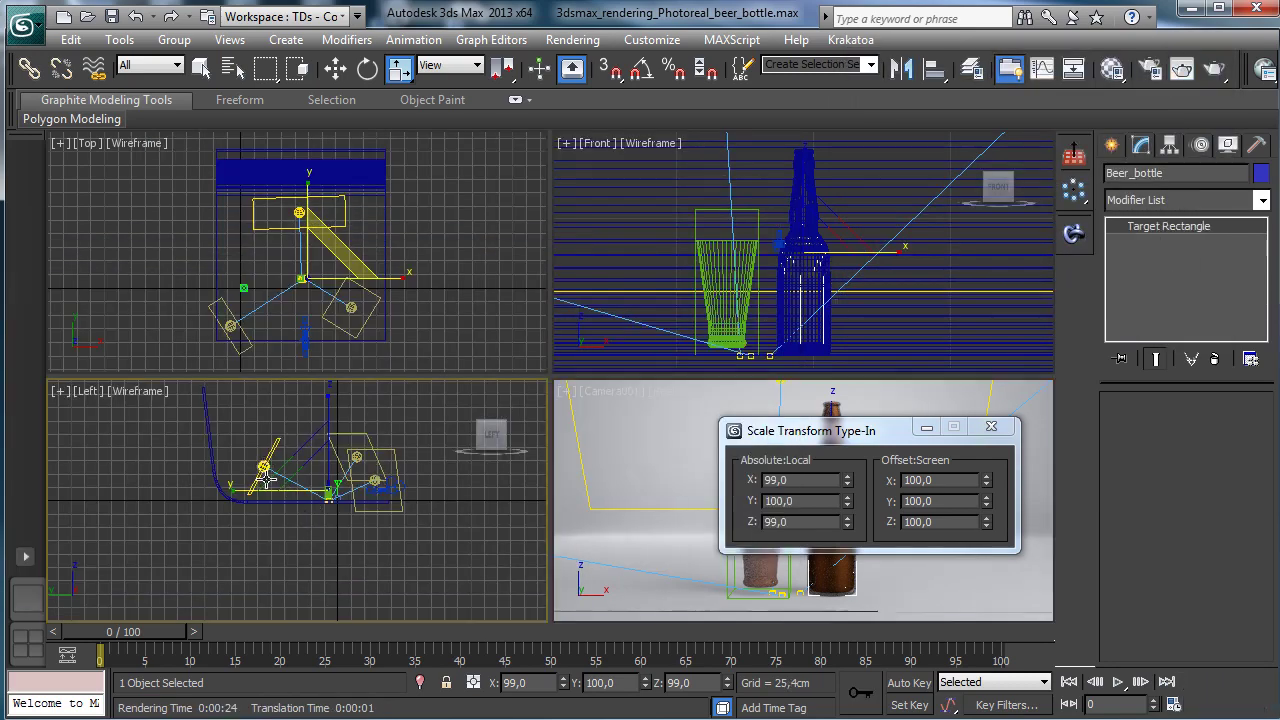
Step: Move TPhotometricLight003 left in the Top view to about X -129 cm
left_click(336, 68)
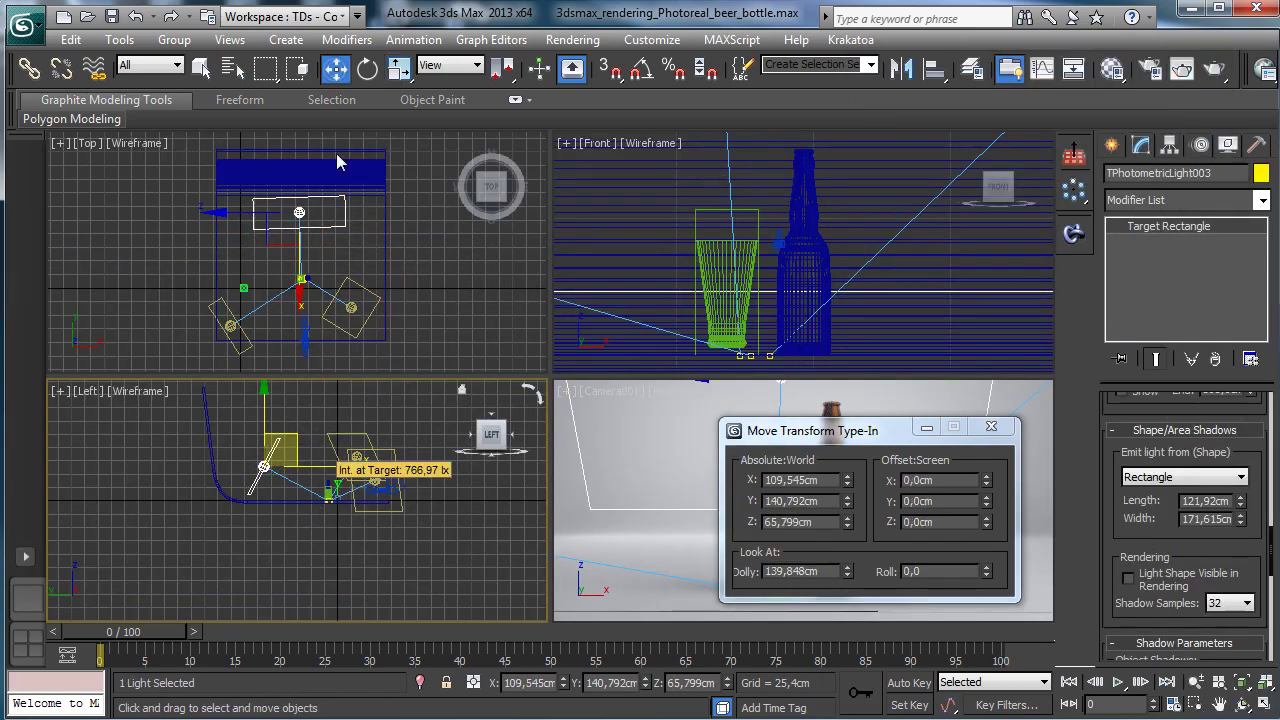
left_click(338, 212)
left_click_drag(296, 198, 203, 187)
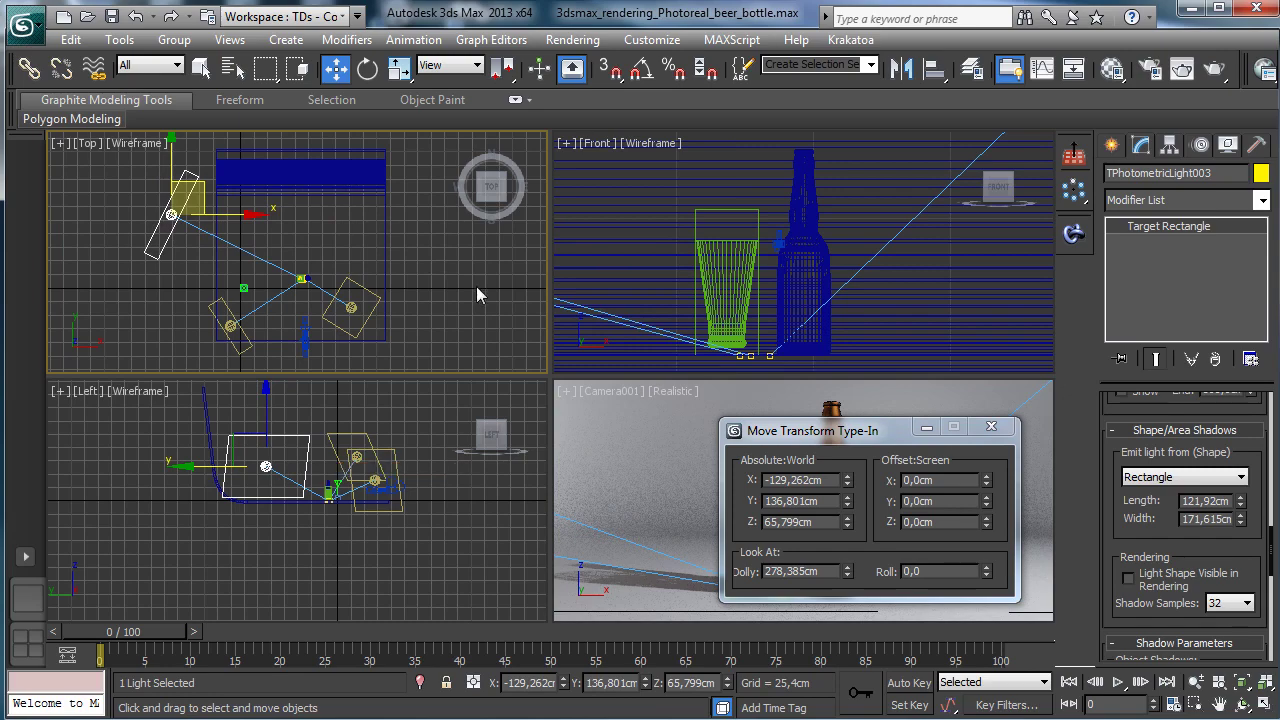
middle_click(657, 464)
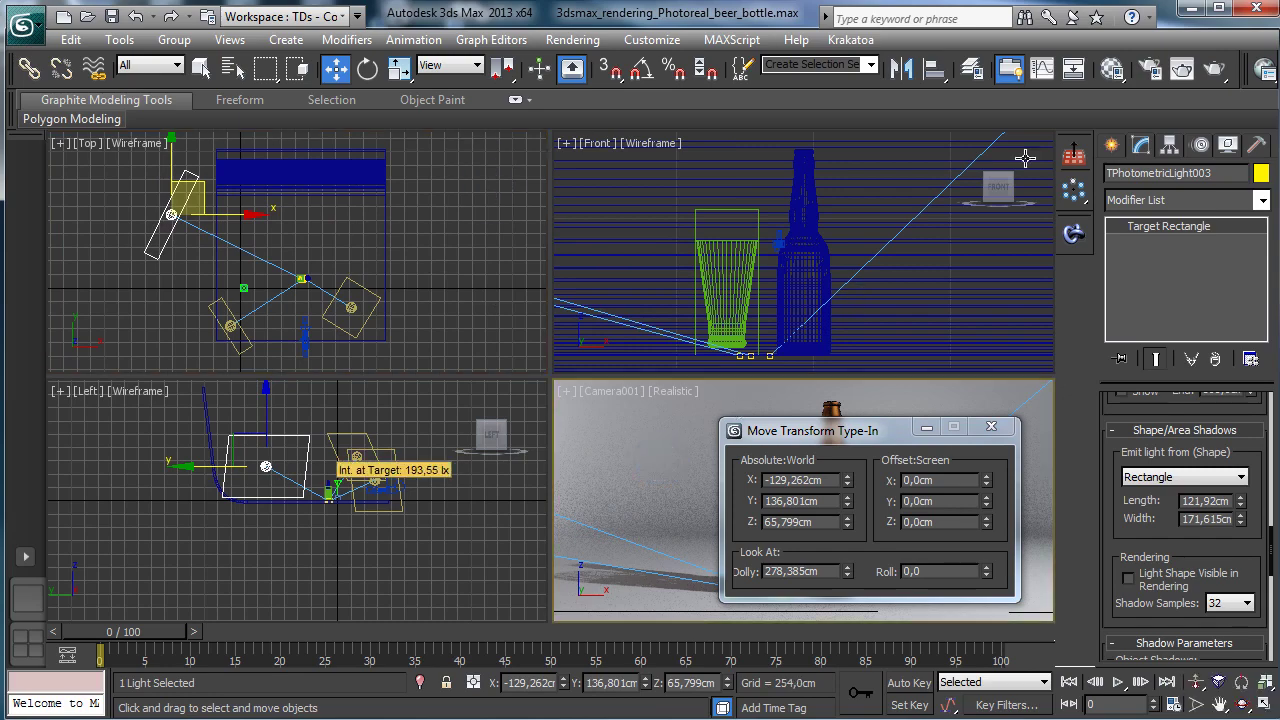
Step: Render with the relocated light, minimize the frame window, and open the Beer material
left_click(1205, 66)
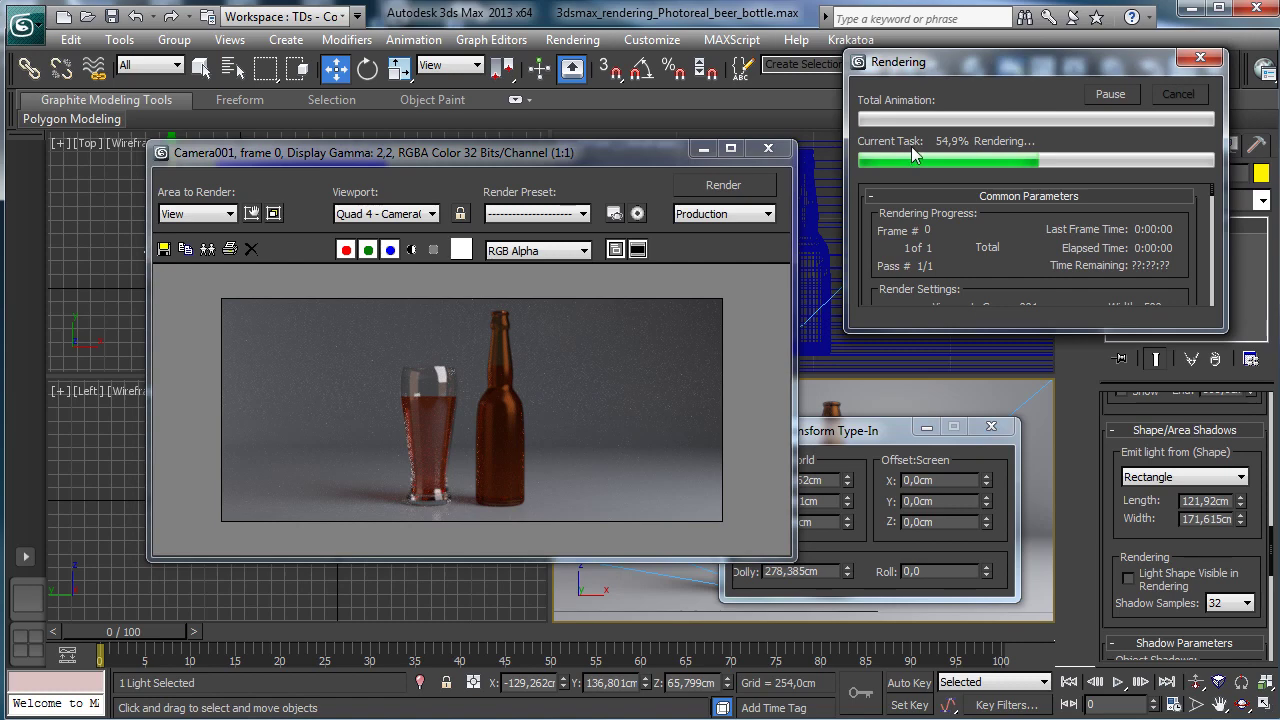
left_click(703, 148)
left_click(1112, 68)
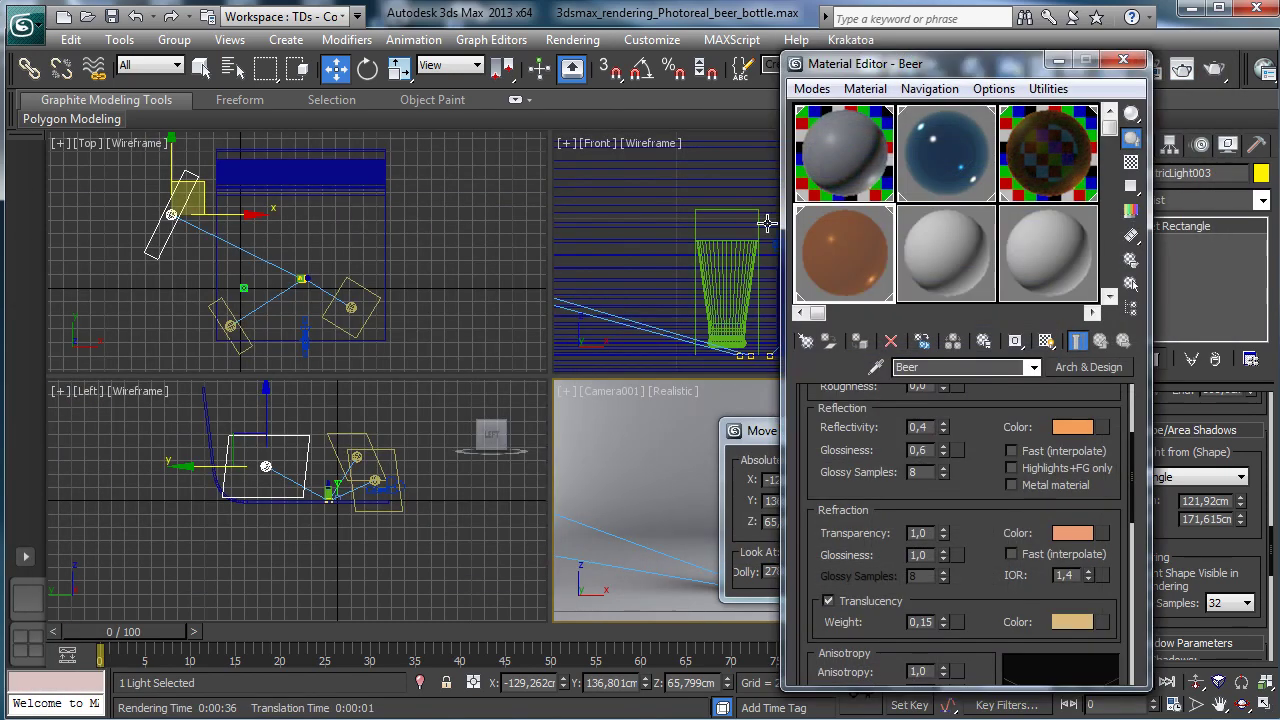
Step: Lower the Beer material's refraction colour red value to 0.676
left_click(1182, 69)
left_click_drag(636, 158, 592, 118)
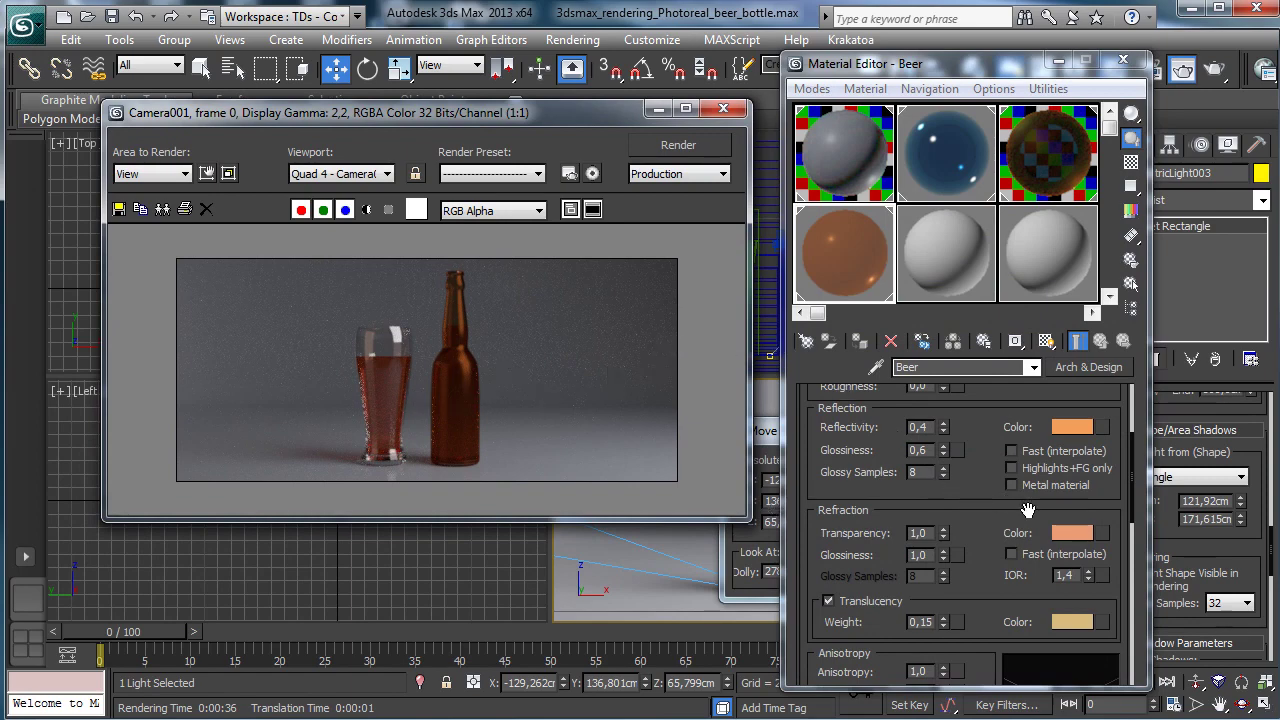
left_click(1072, 534)
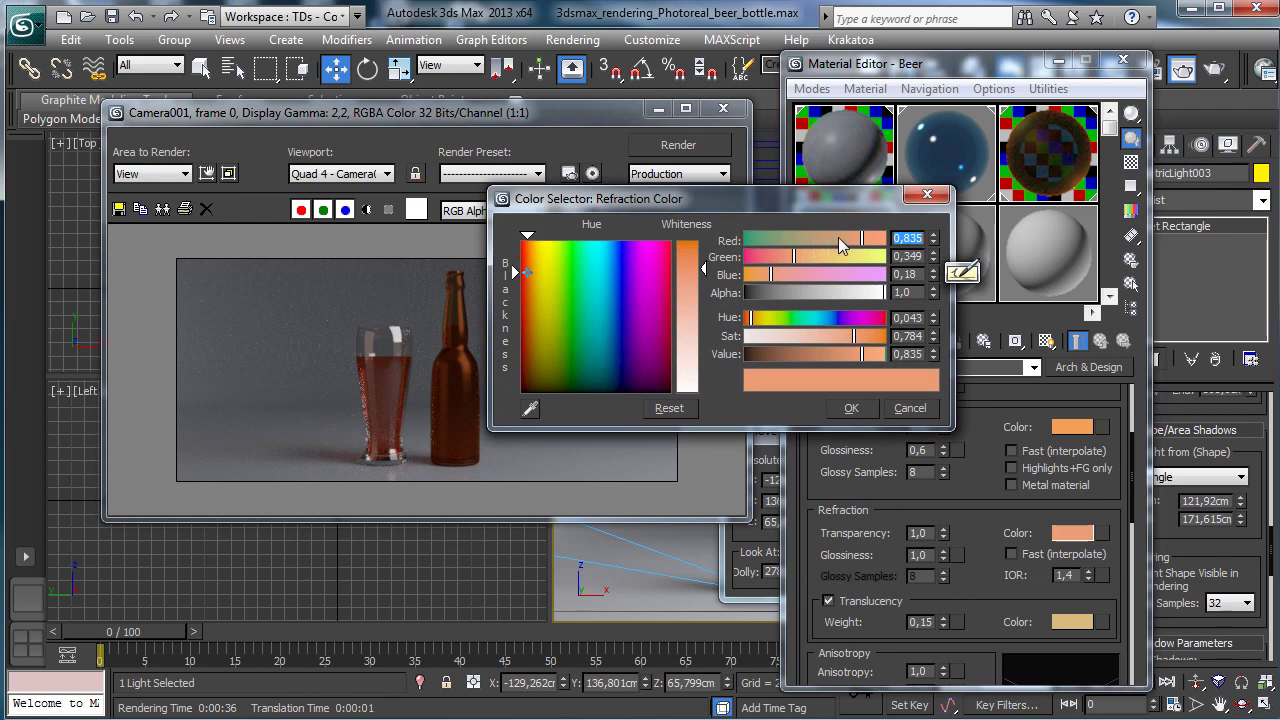
left_click(838, 239)
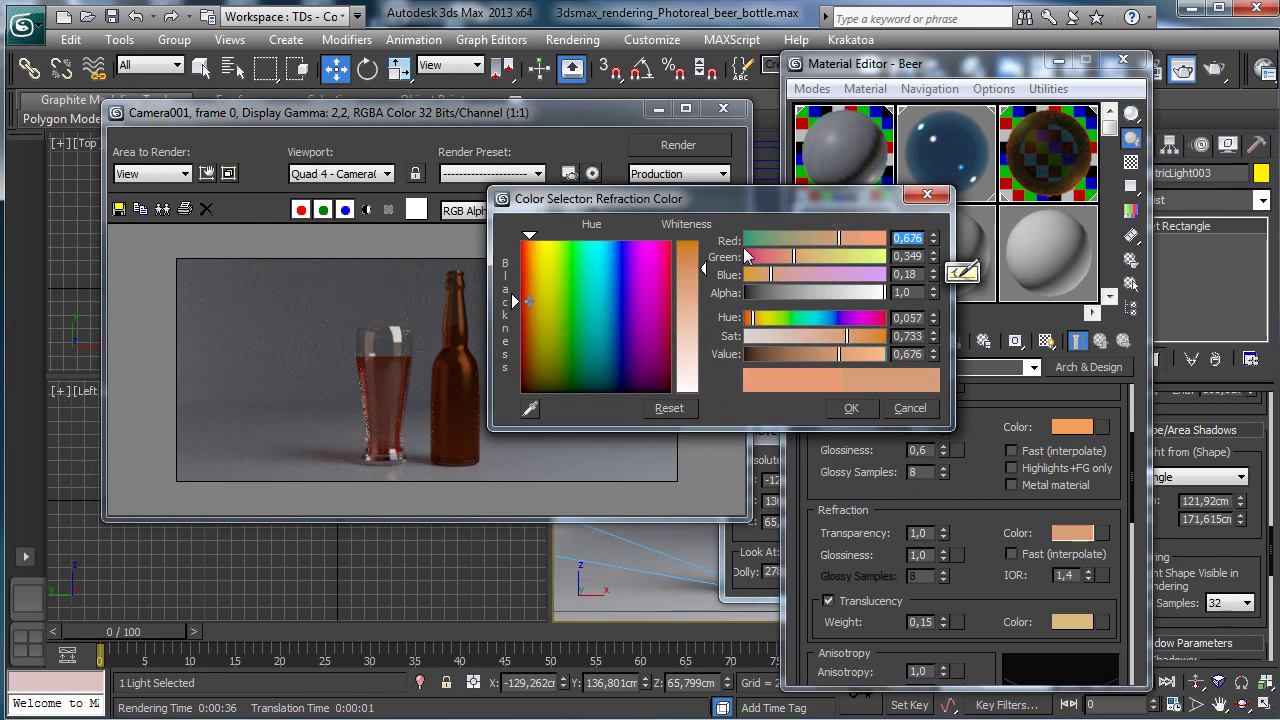
left_click_drag(606, 211, 308, 427)
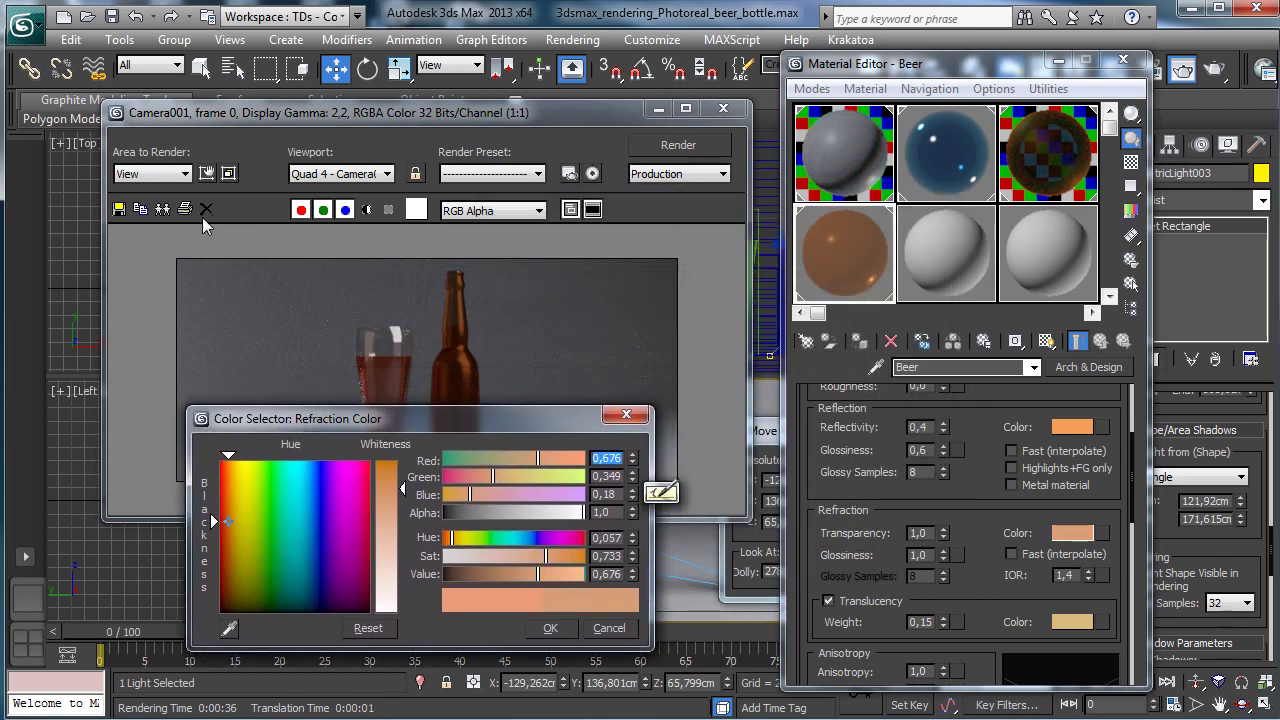
Step: Fit the render region tightly around the beer glass
left_click(207, 173)
left_click_drag(627, 283, 412, 263)
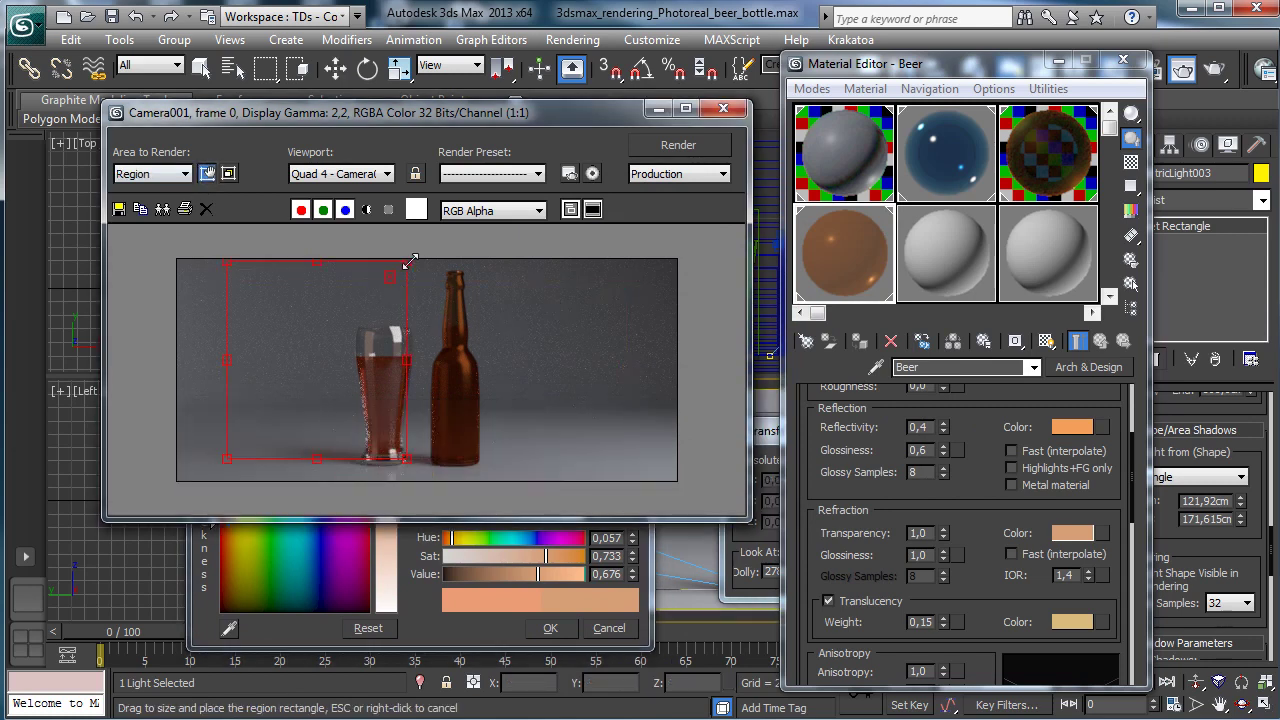
left_click_drag(382, 326, 396, 345)
left_click_drag(253, 375, 318, 384)
Step: Render only the glass region with the current beer colour
left_click(207, 173)
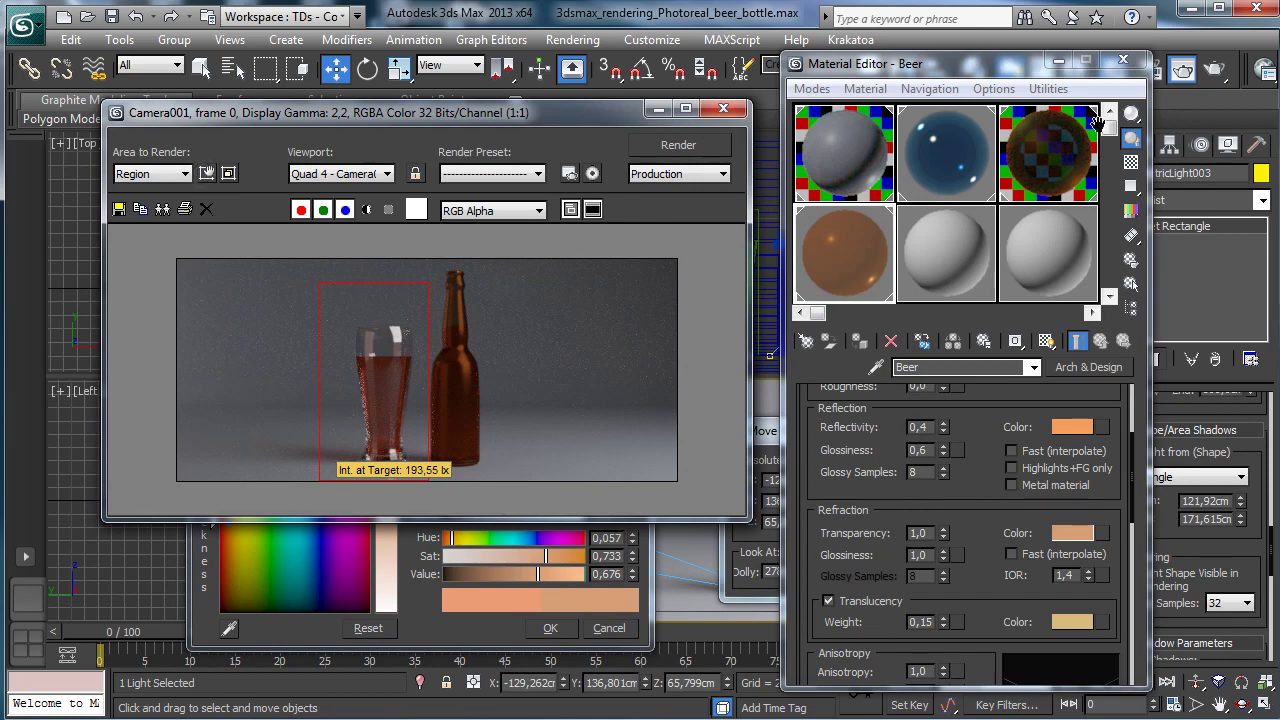
left_click(678, 145)
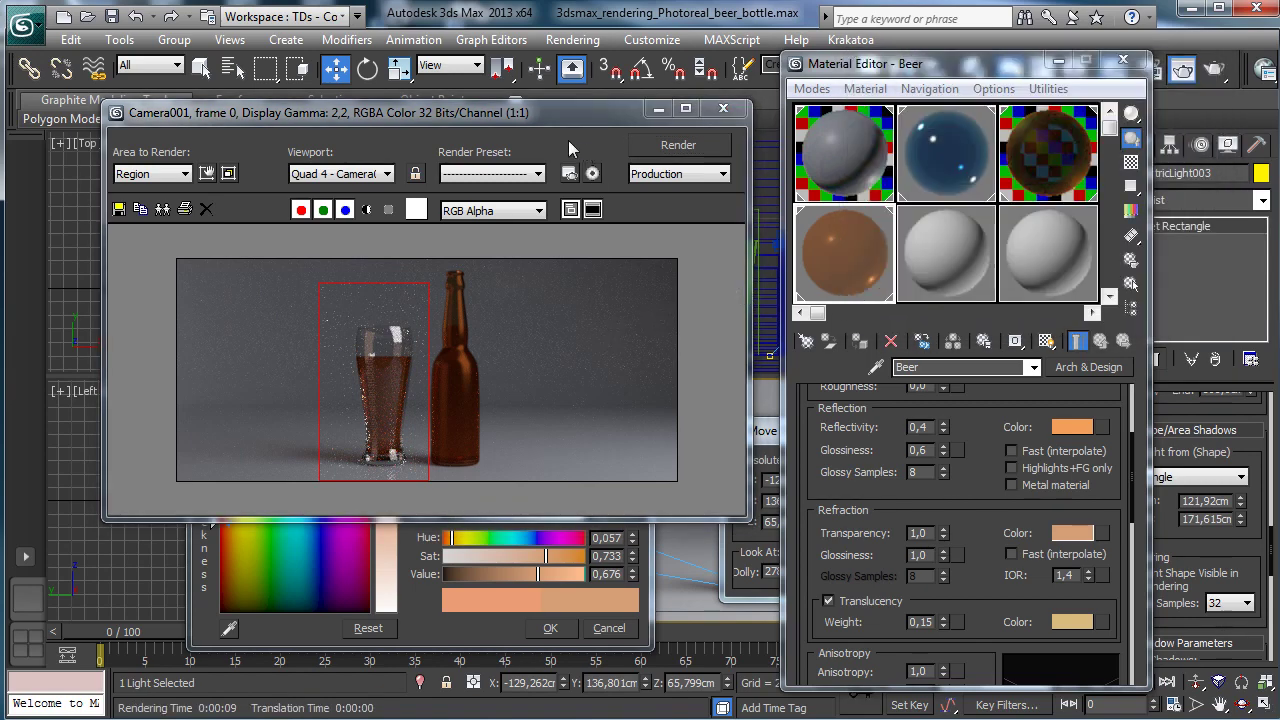
left_click_drag(580, 112, 1027, 80)
Step: Raise the refraction colour's saturation to deep orange and re-render the glass region
left_click_drag(440, 419, 345, 340)
left_click_drag(462, 486, 497, 482)
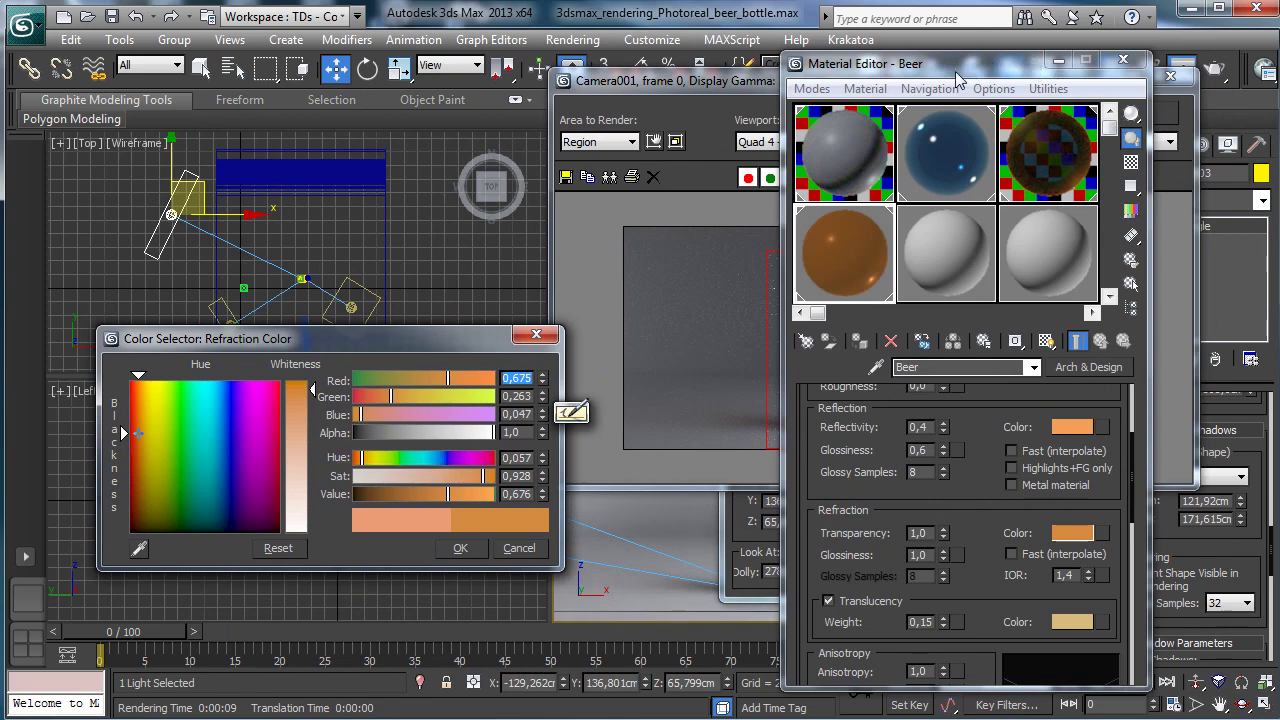
left_click_drag(956, 74, 1160, 74)
left_click_drag(907, 85, 672, 85)
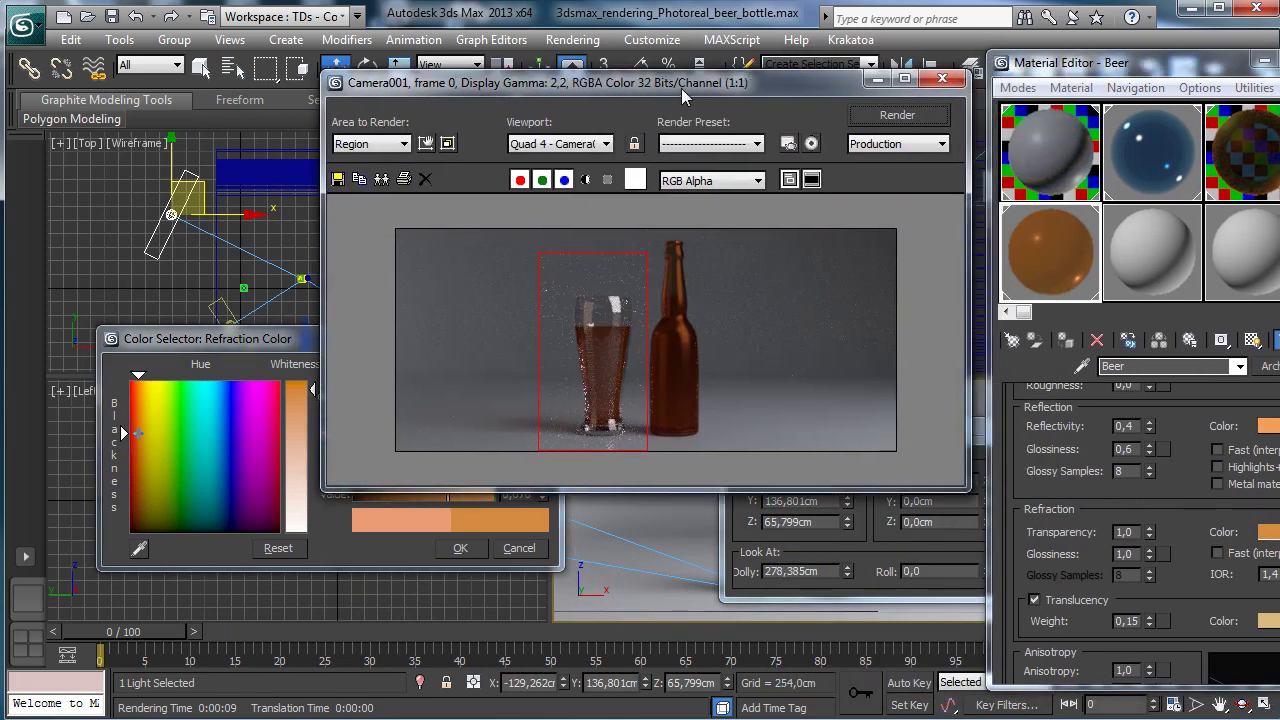
left_click(884, 118)
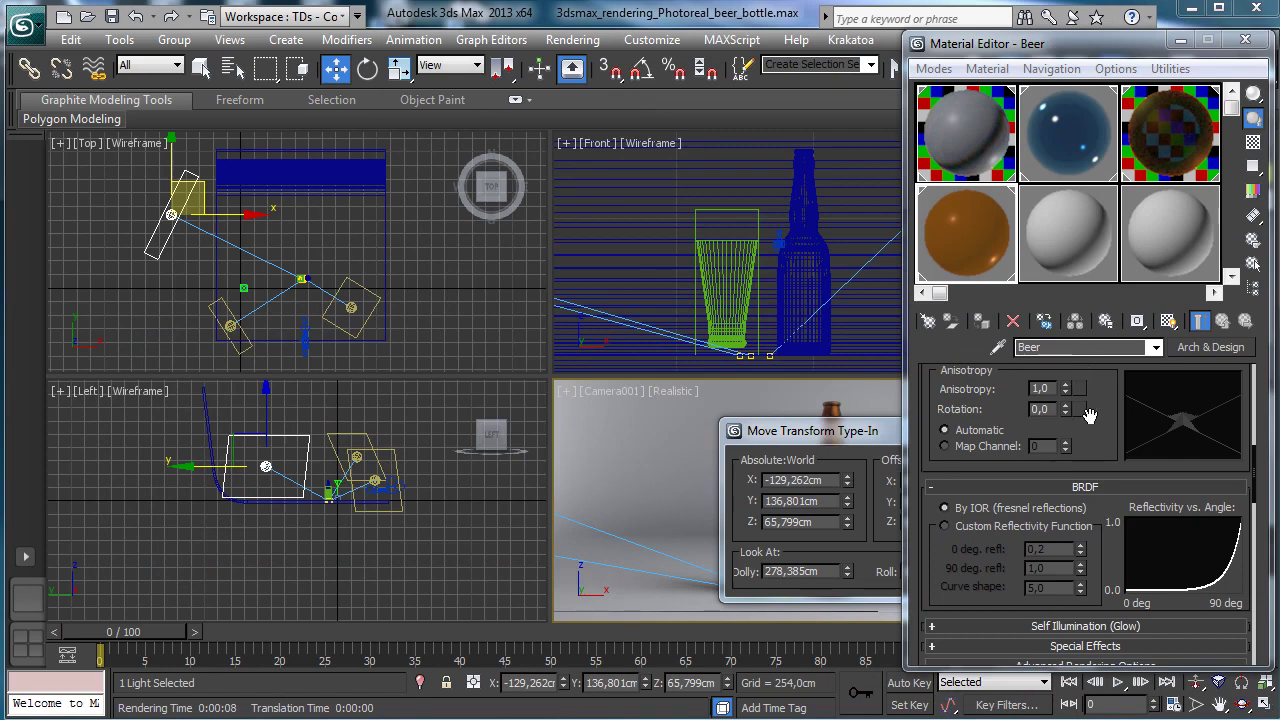
left_click_drag(1078, 410, 1081, 601)
left_click(1198, 433)
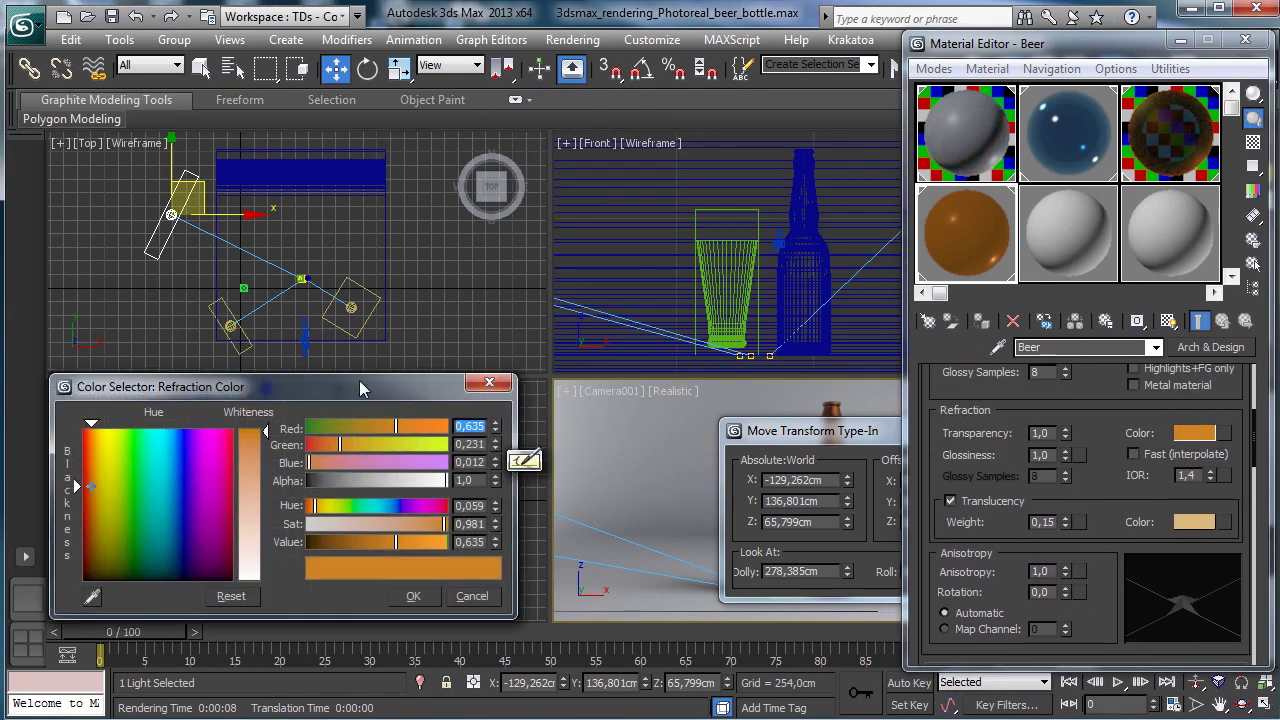
Step: Set the beer's refraction colour to red 0,8 and green 0,51, then close the Material Editor
left_click_drag(343, 382, 350, 318)
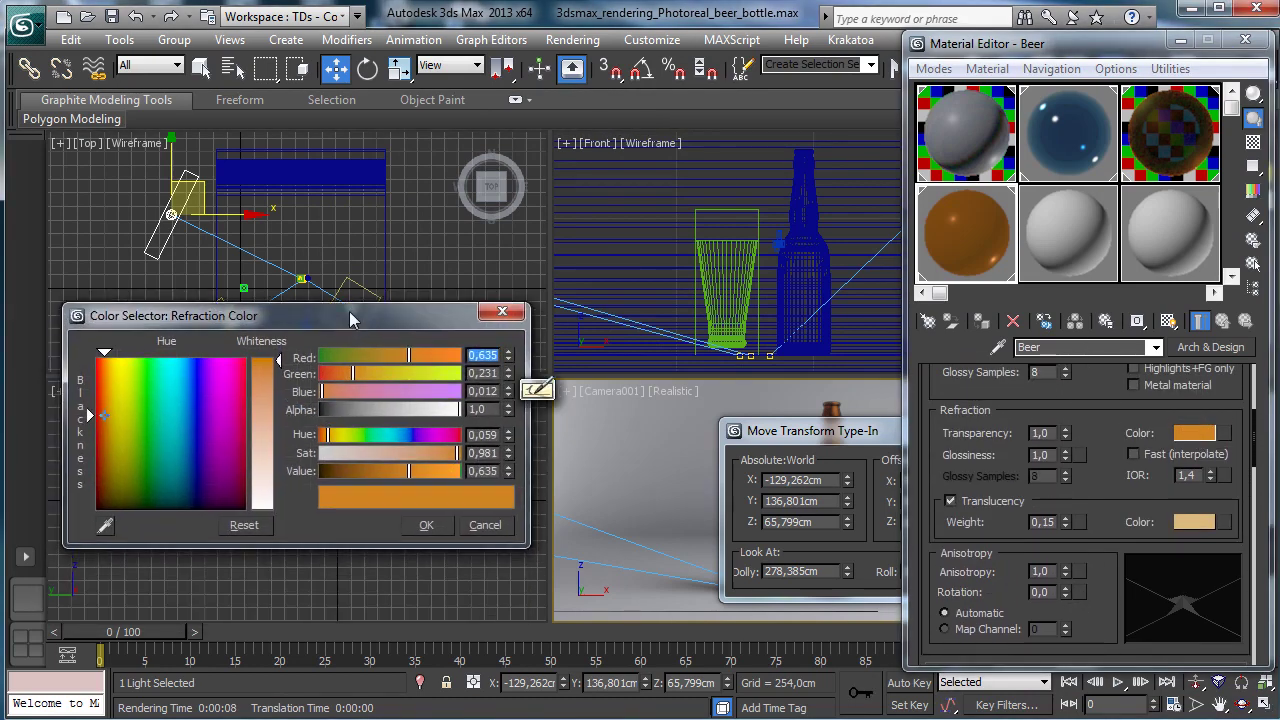
type("0,8")
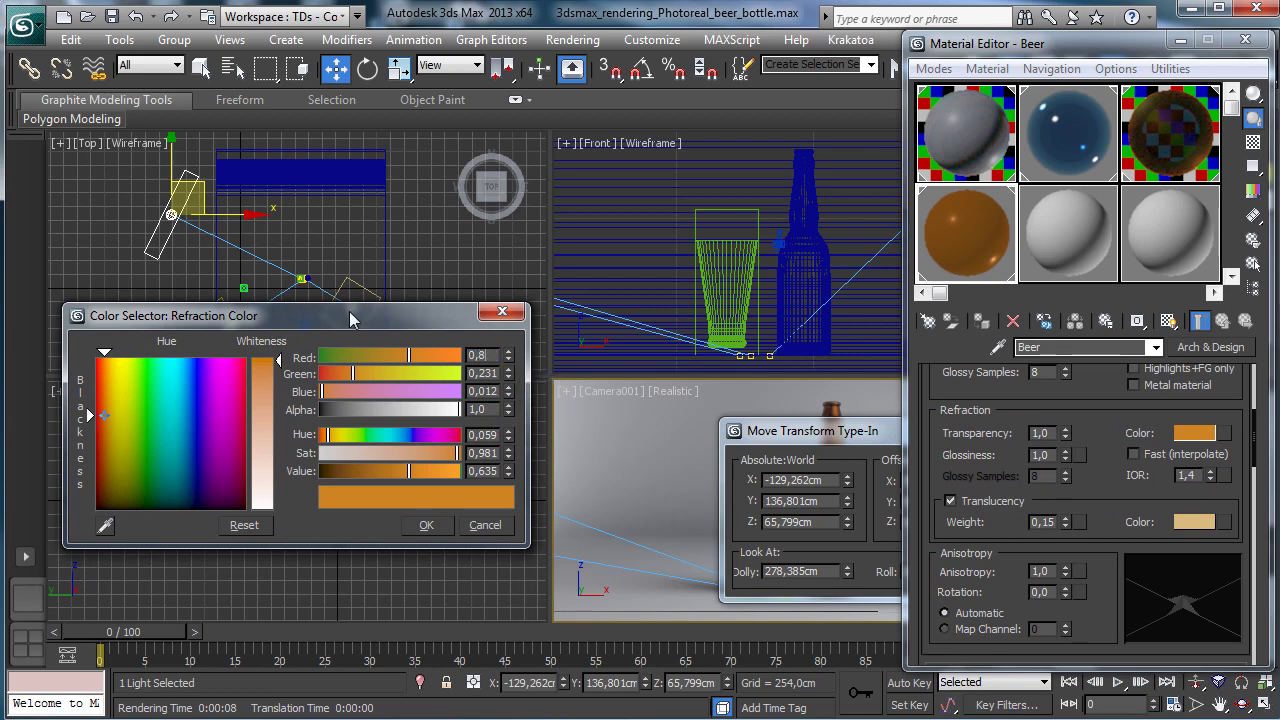
key("Return")
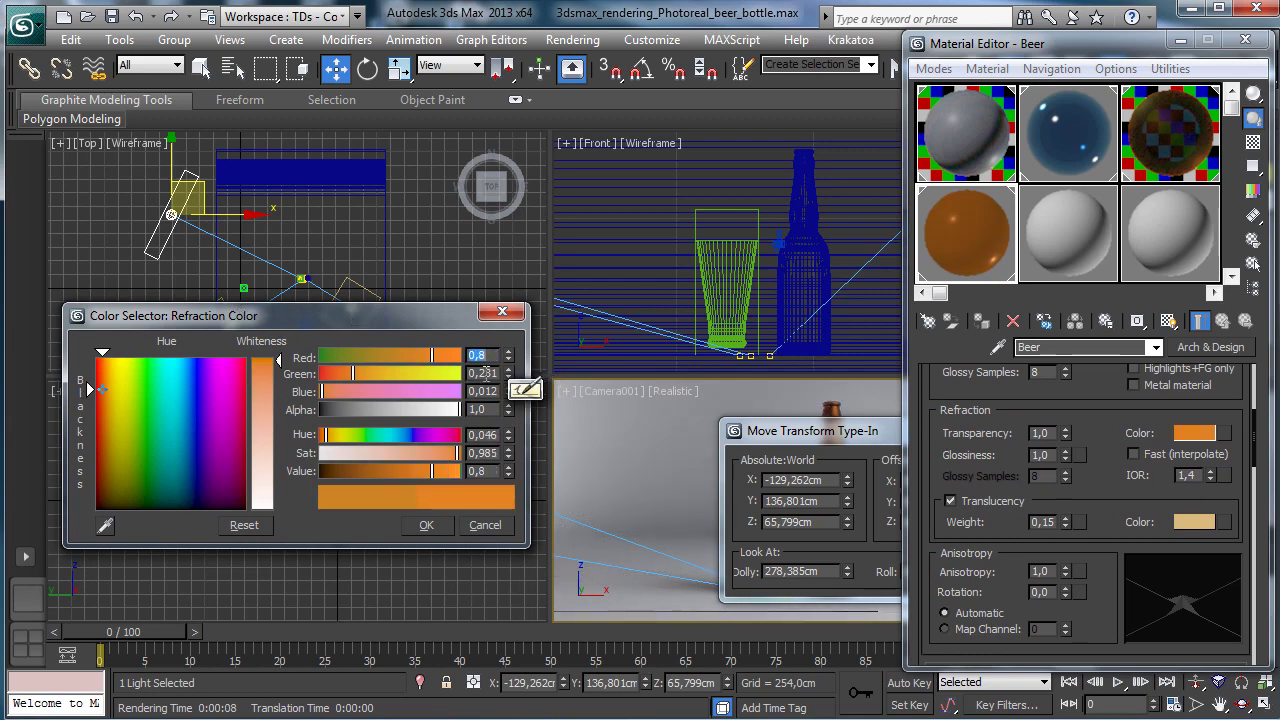
key("Tab")
type("0")
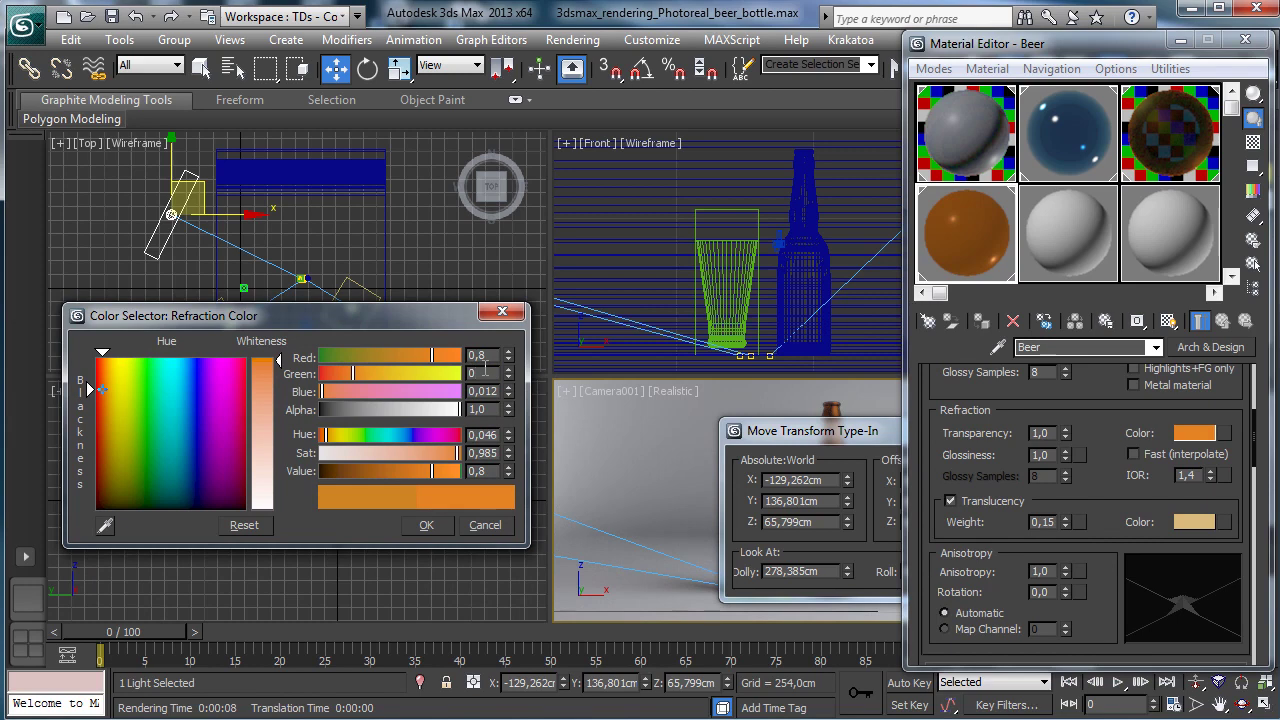
type(",51")
key("Return")
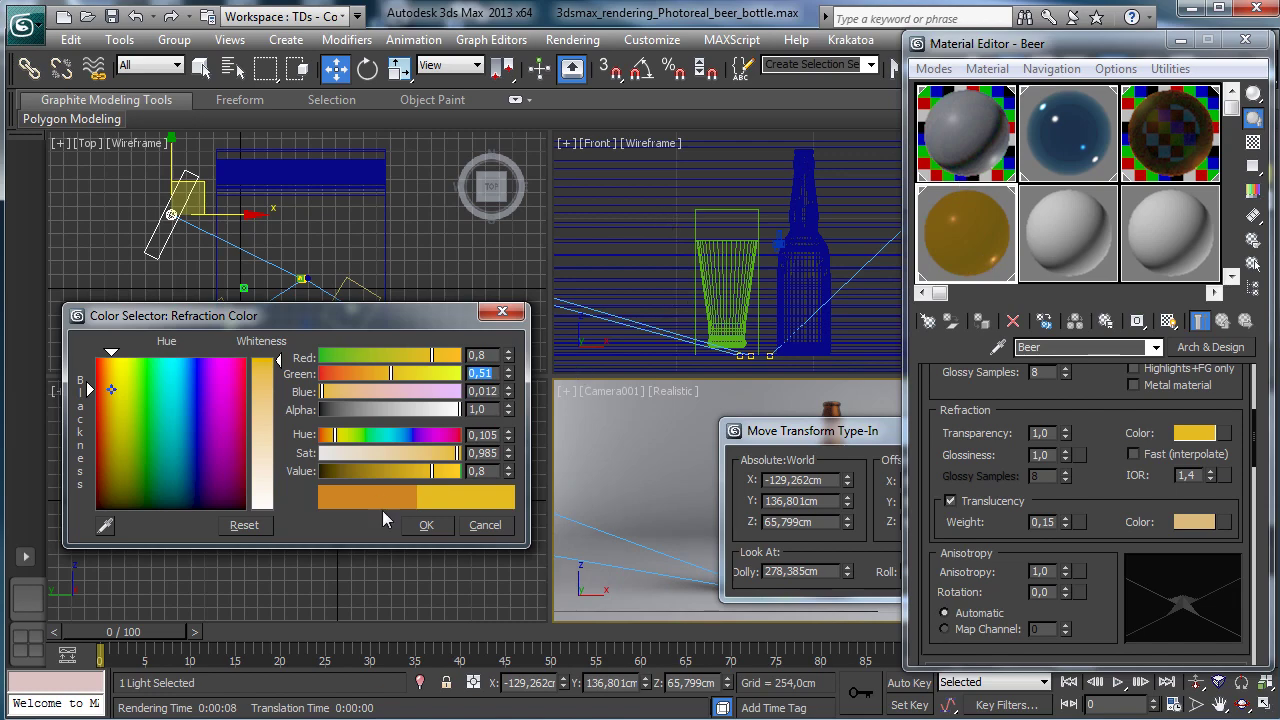
left_click(429, 526)
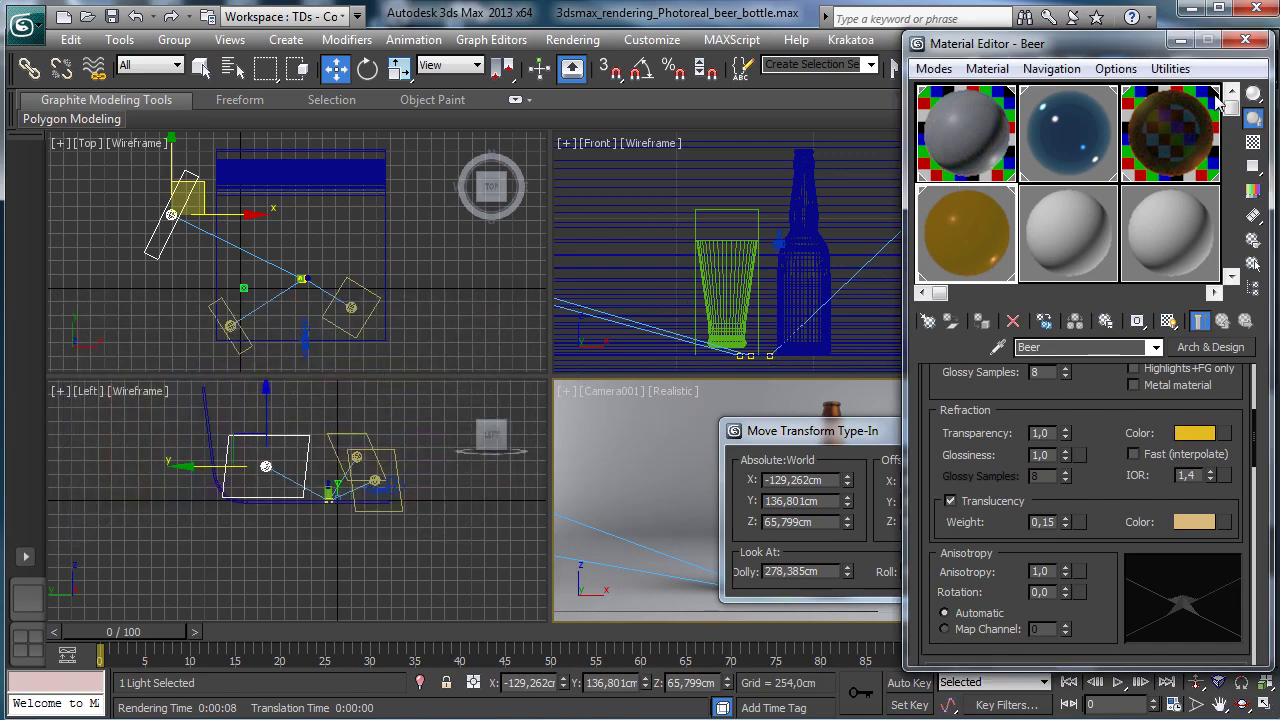
left_click(1245, 40)
Step: Render the glass region, then switch Area to Render to View and render the full frame
left_click(1212, 67)
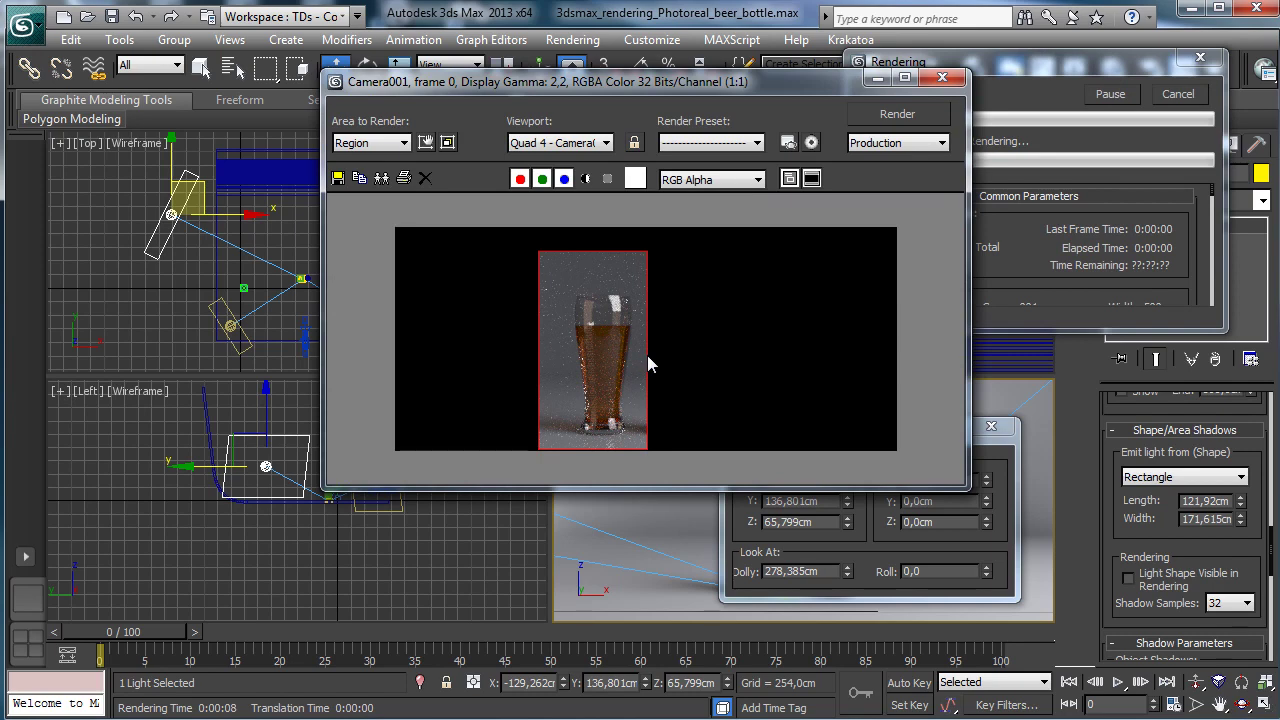
left_click(375, 143)
left_click(360, 156)
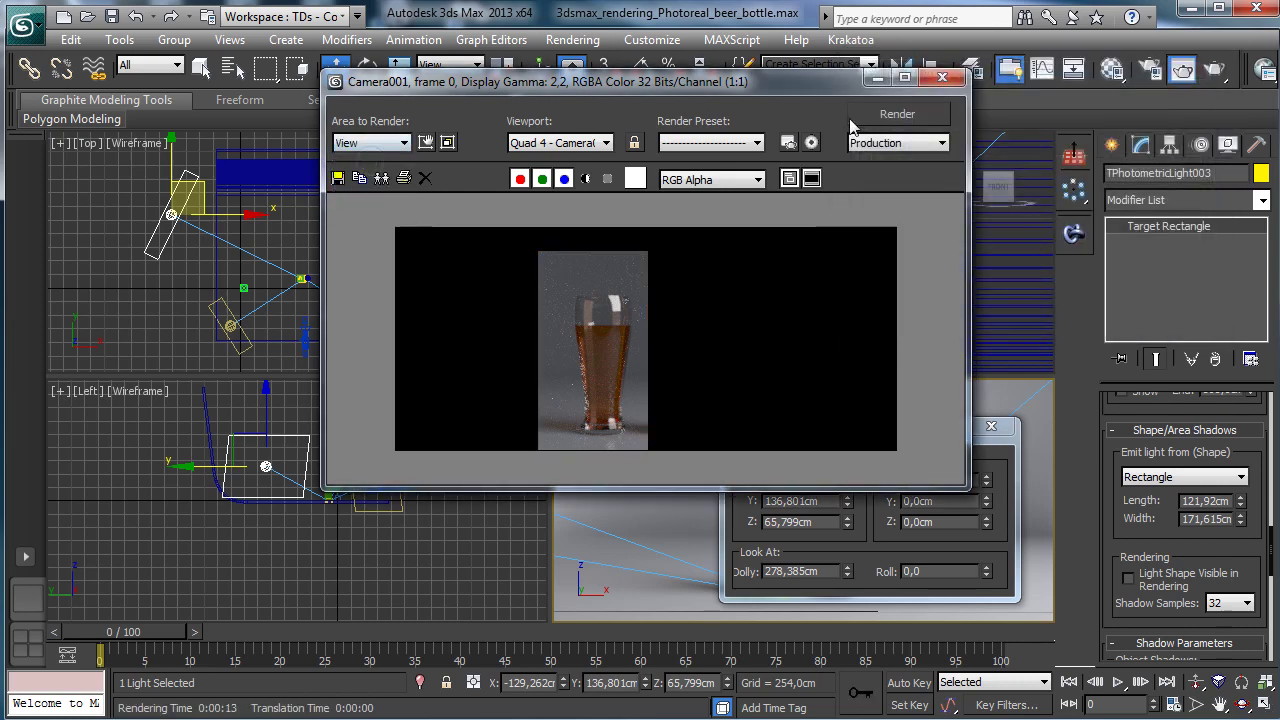
left_click(897, 115)
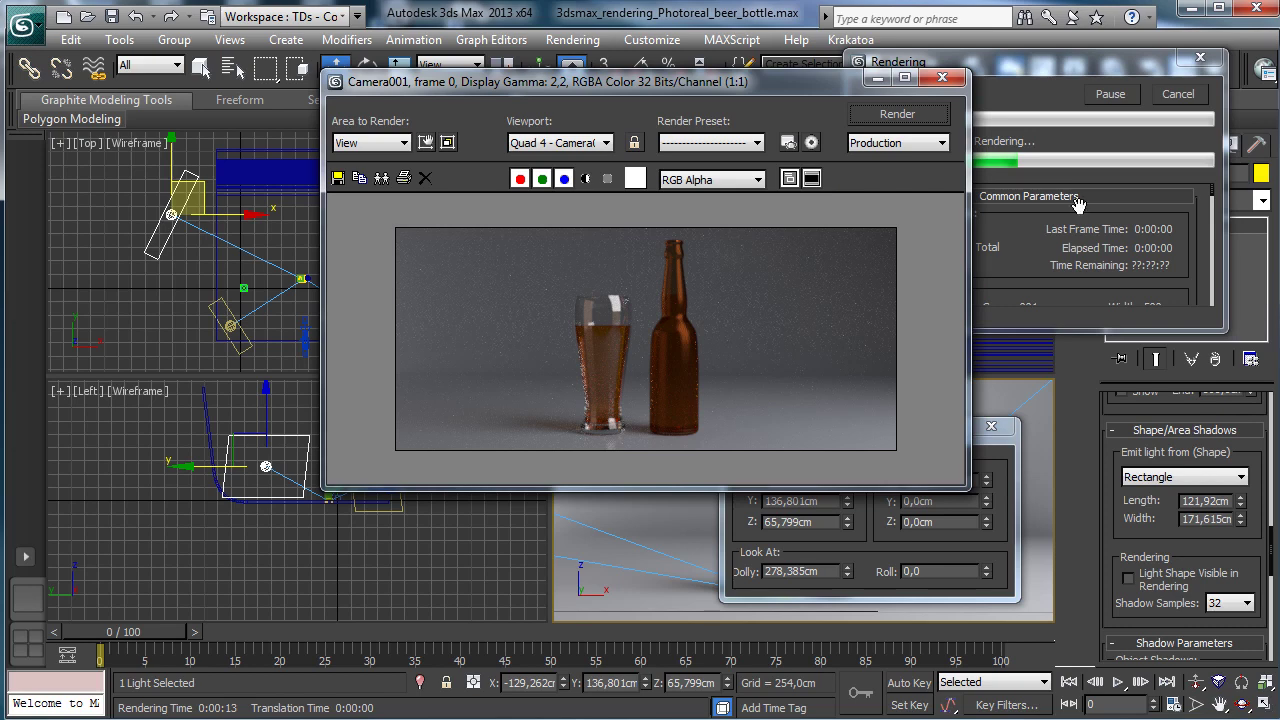
Step: Cancel the nearly finished full-frame render and reposition the rendered frame window
left_click(1180, 94)
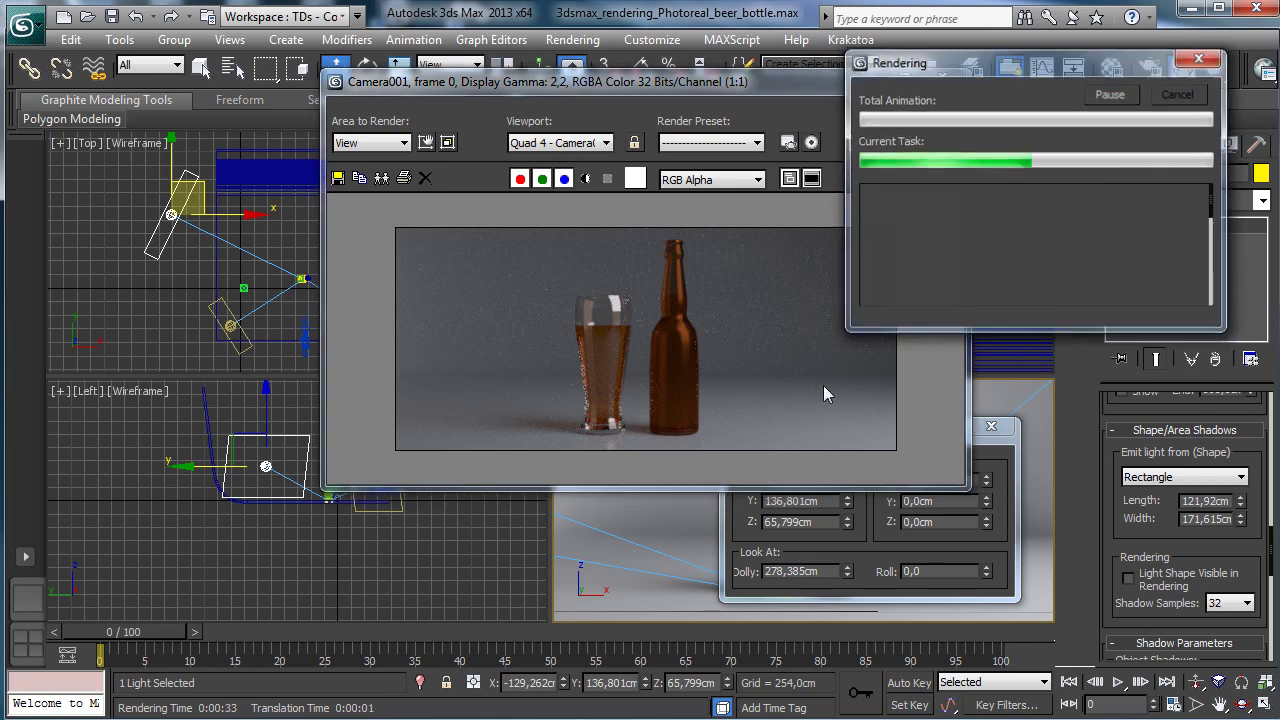
left_click_drag(766, 94, 801, 202)
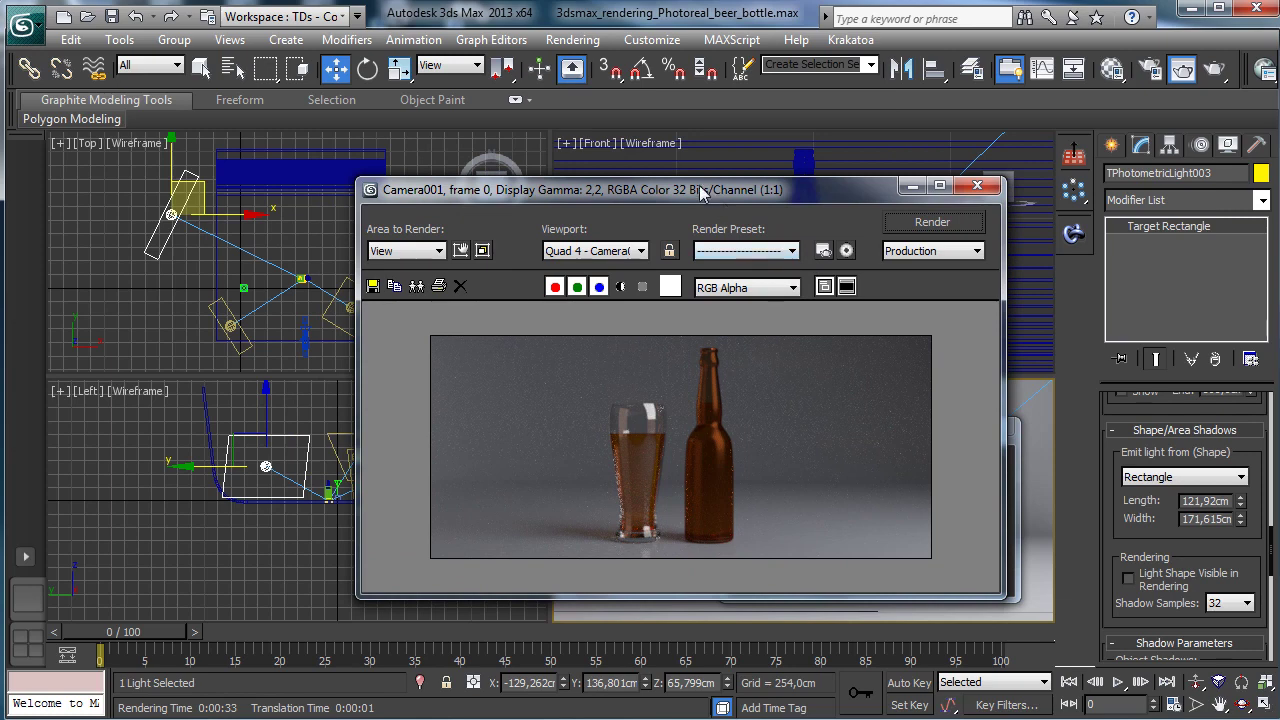
left_click_drag(702, 192, 624, 203)
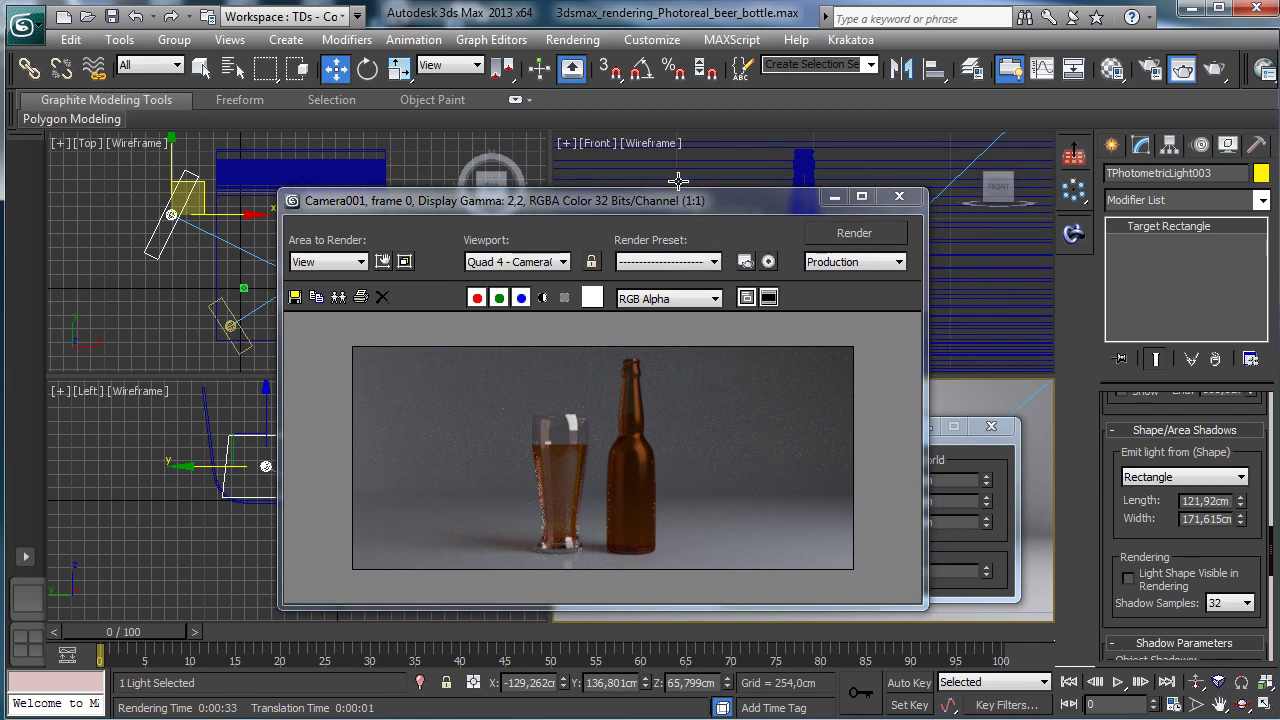
left_click_drag(632, 201, 628, 169)
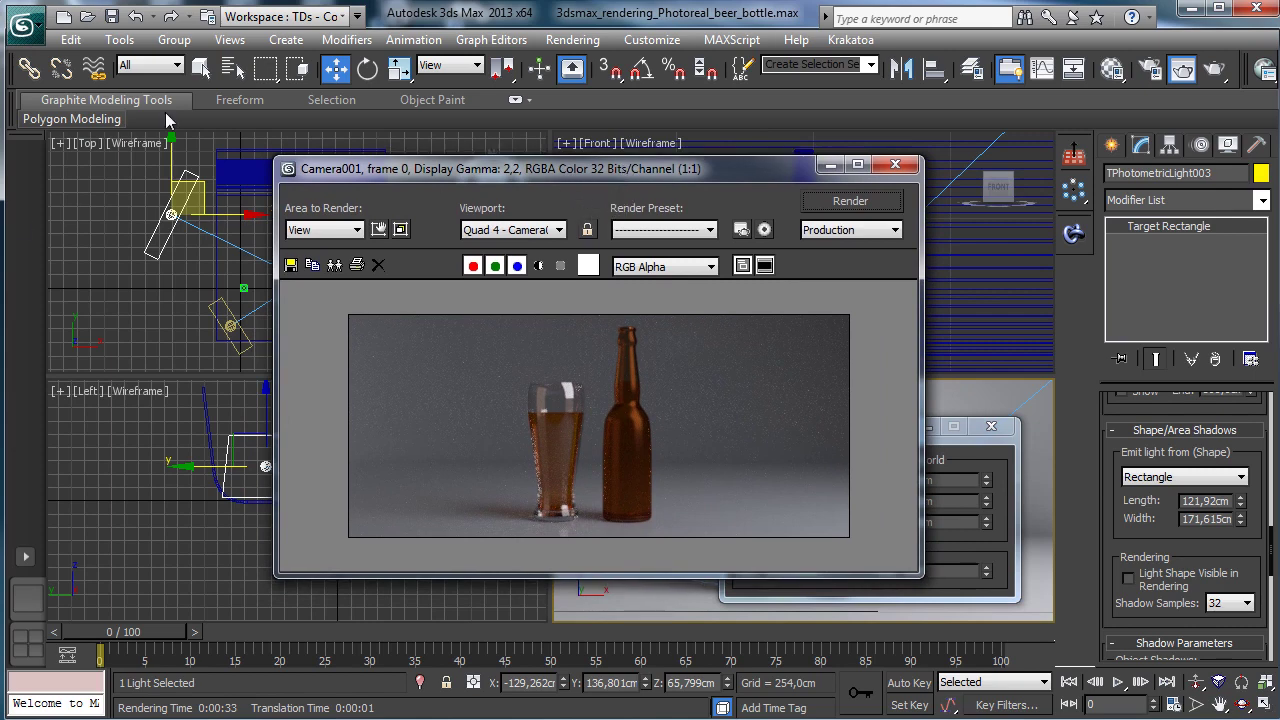